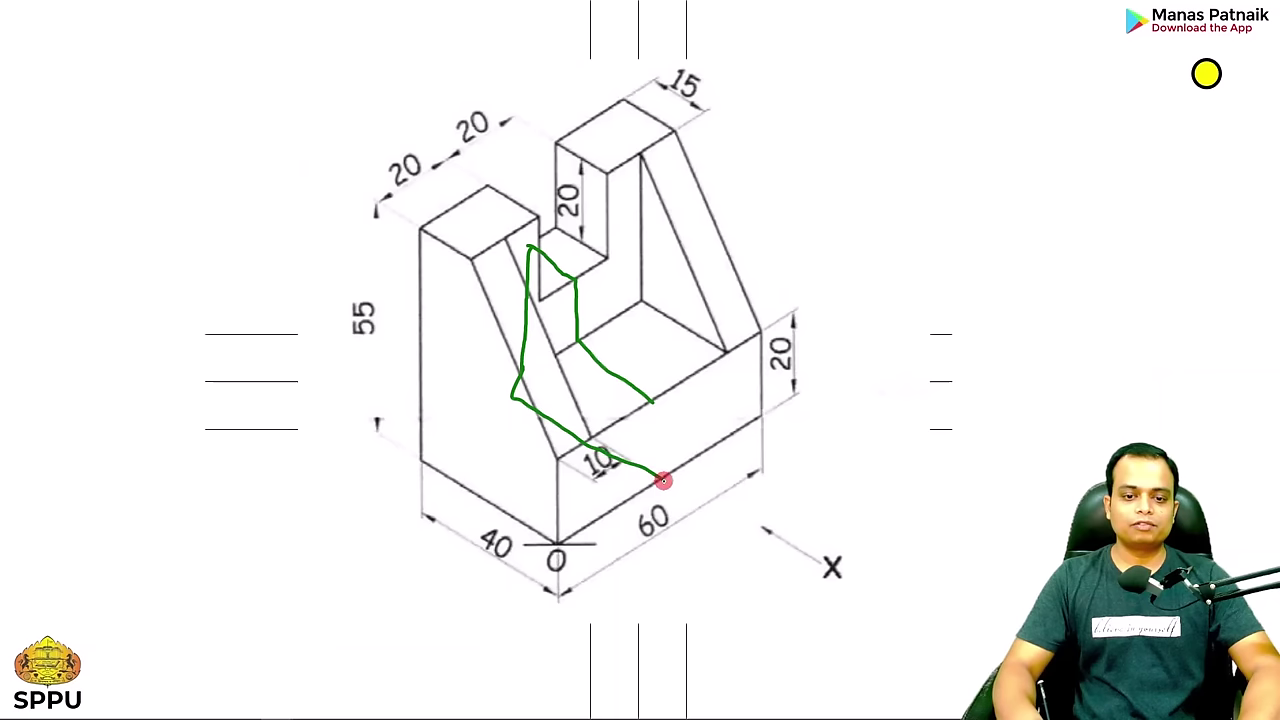
Hatch the cut profile through the middle of the pictorial view, and mark the notch's side face and inner sloping edge in green
drag(540, 277, 576, 297)
drag(518, 362, 588, 360)
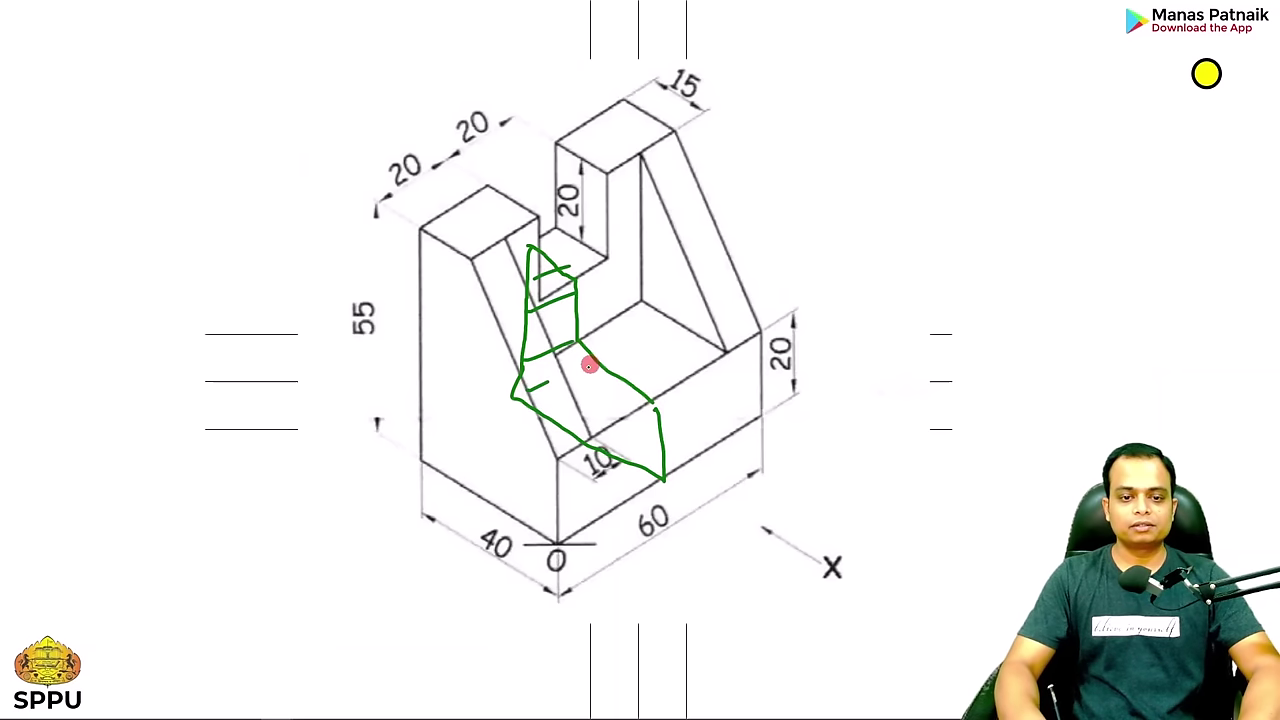
drag(515, 390, 598, 372)
mouse_move(532, 428)
mouse_down()
mouse_move(600, 400)
mouse_move(636, 410)
mouse_up()
drag(608, 458, 665, 440)
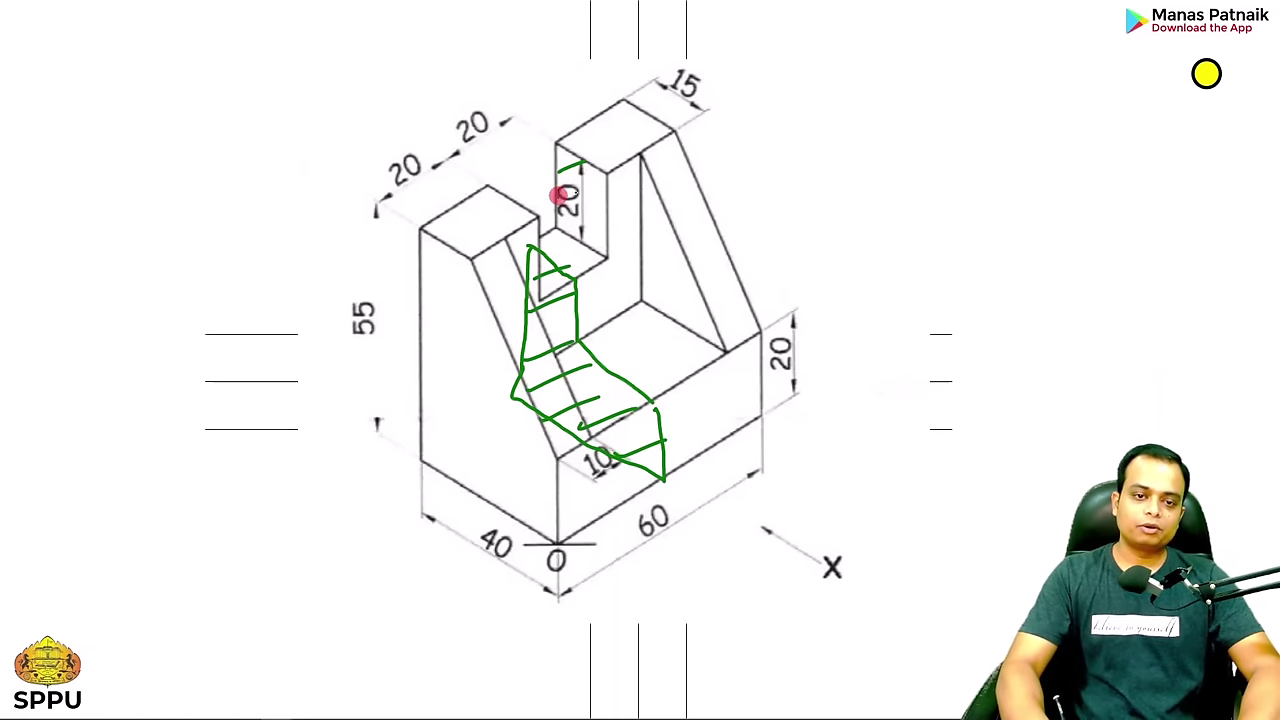
mouse_move(574, 166)
mouse_down()
mouse_move(571, 206)
mouse_move(557, 208)
mouse_move(570, 204)
mouse_up()
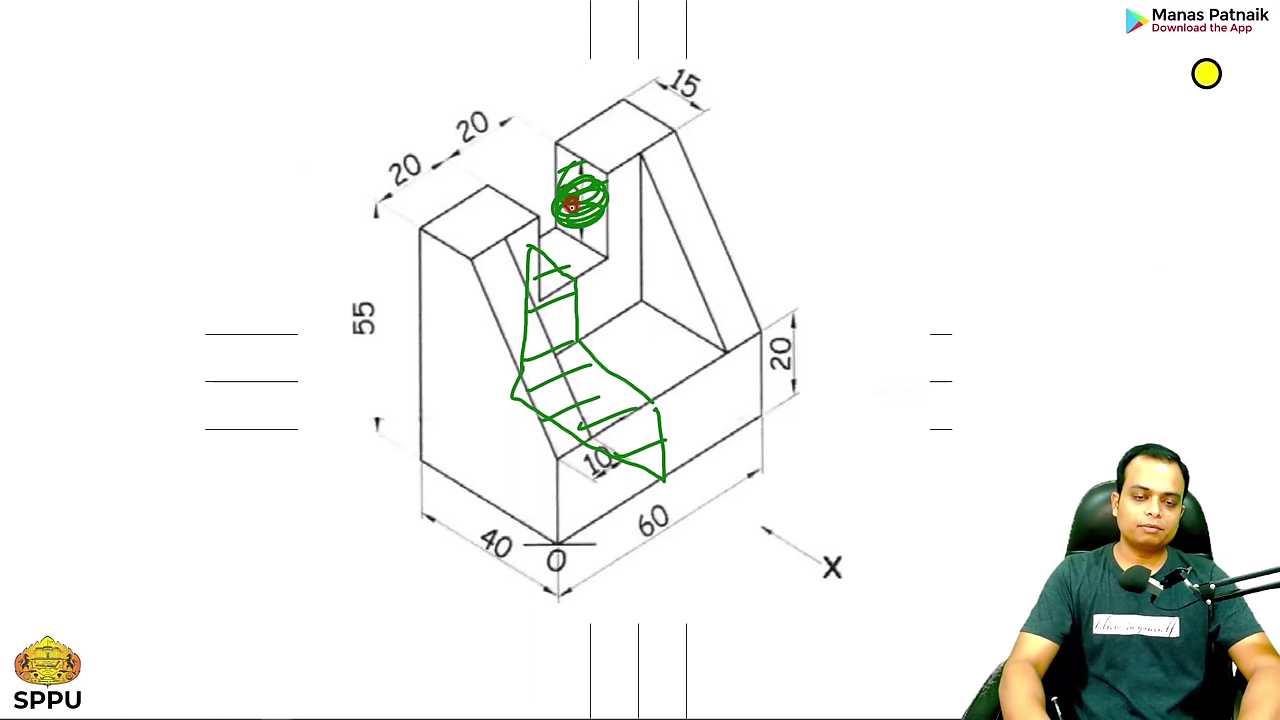
drag(641, 156, 724, 349)
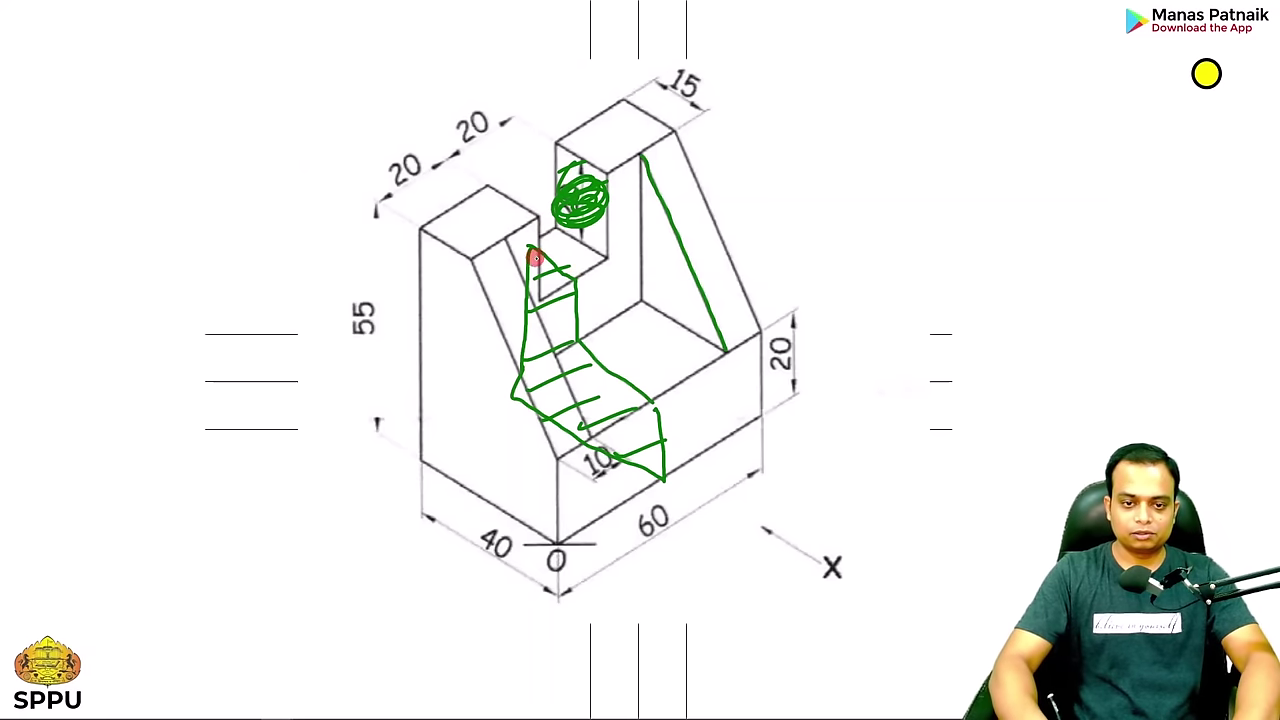
Encircle the near half of the block with an arrow pointing away from it, and erase all the ink annotations
mouse_move(483, 172)
mouse_down()
mouse_move(360, 400)
mouse_move(657, 489)
mouse_move(449, 243)
mouse_move(445, 205)
mouse_up()
drag(470, 298, 265, 457)
drag(291, 391, 365, 418)
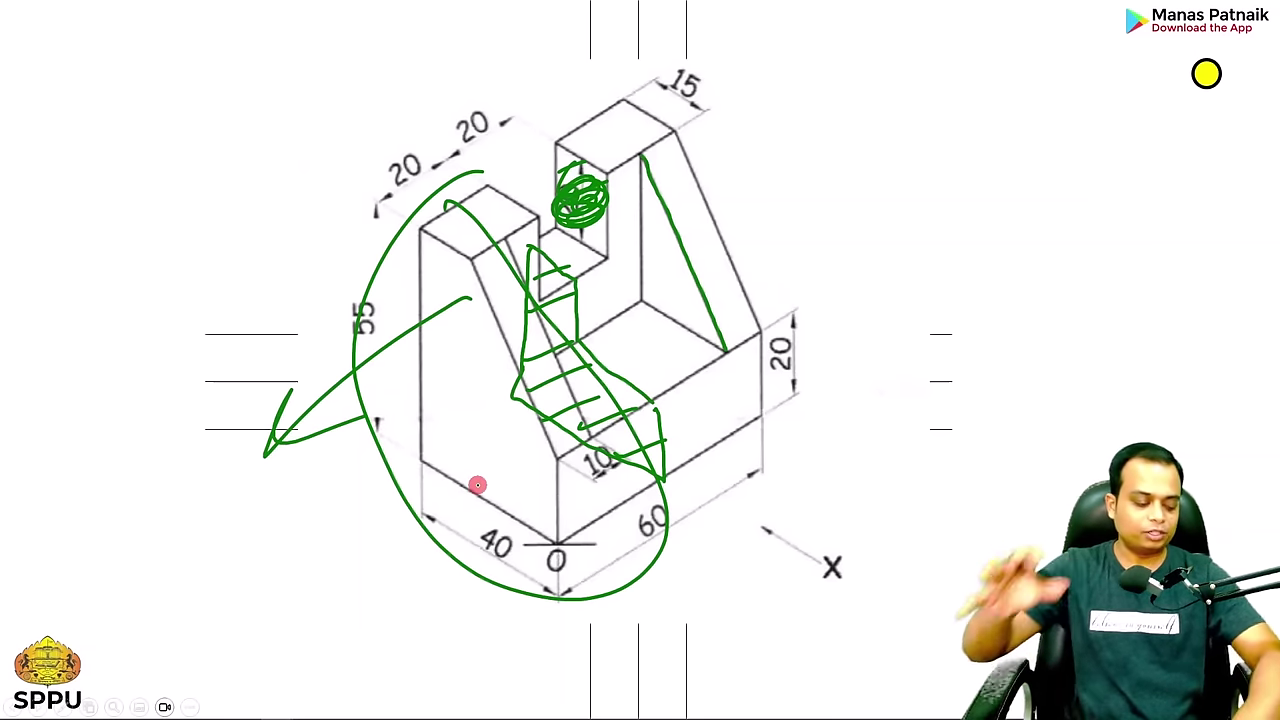
key(e)
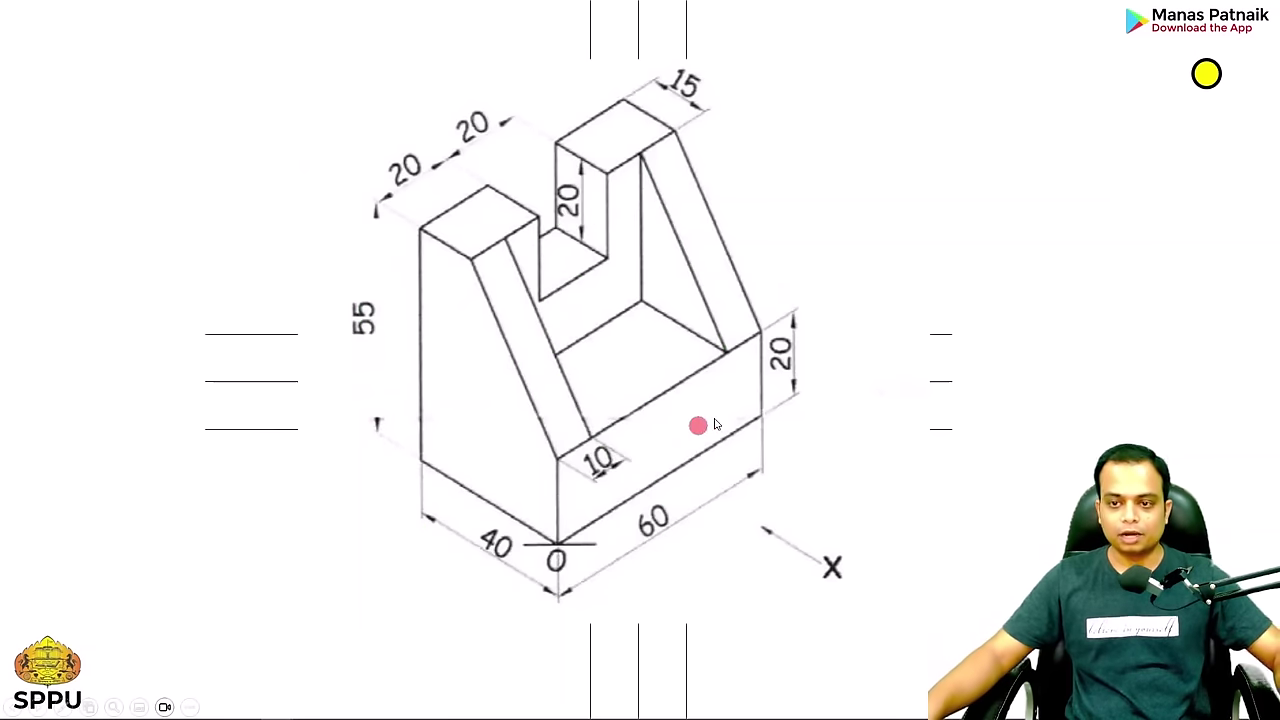
Advance the slides to the orthographic views and reveal the side view's notch line and stepped outline
click(1208, 80)
click(1037, 246)
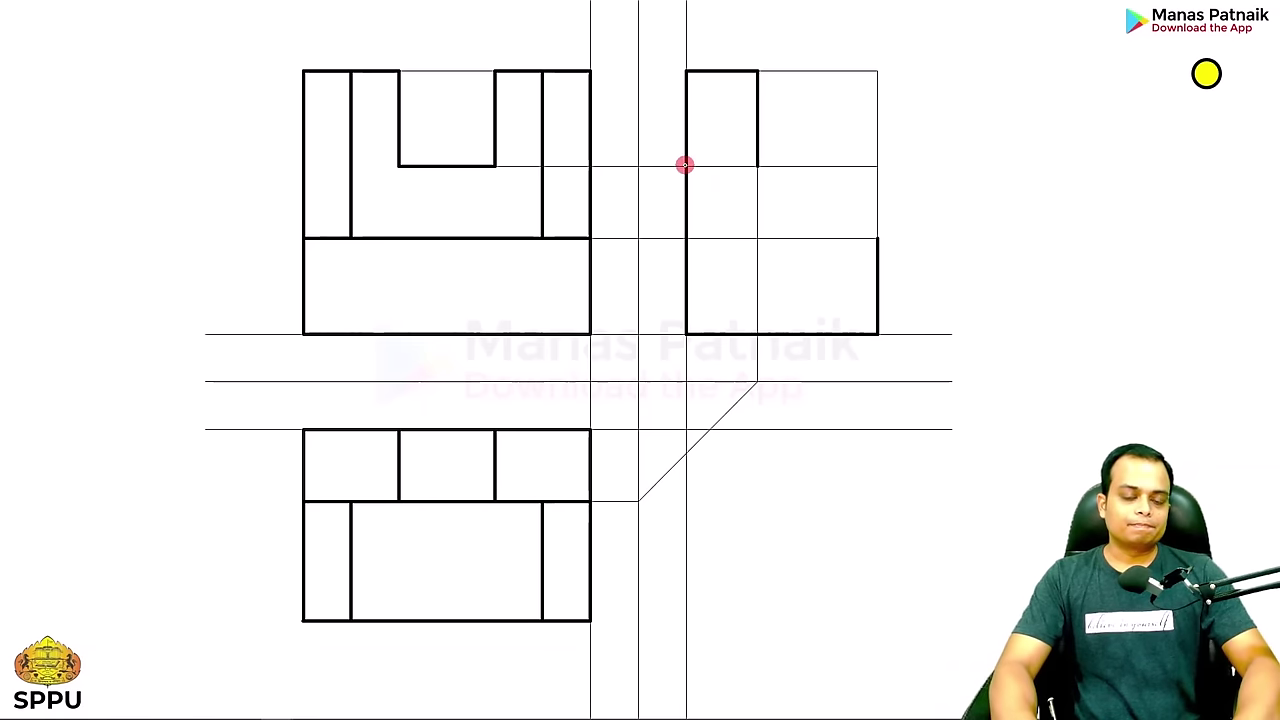
click(758, 165)
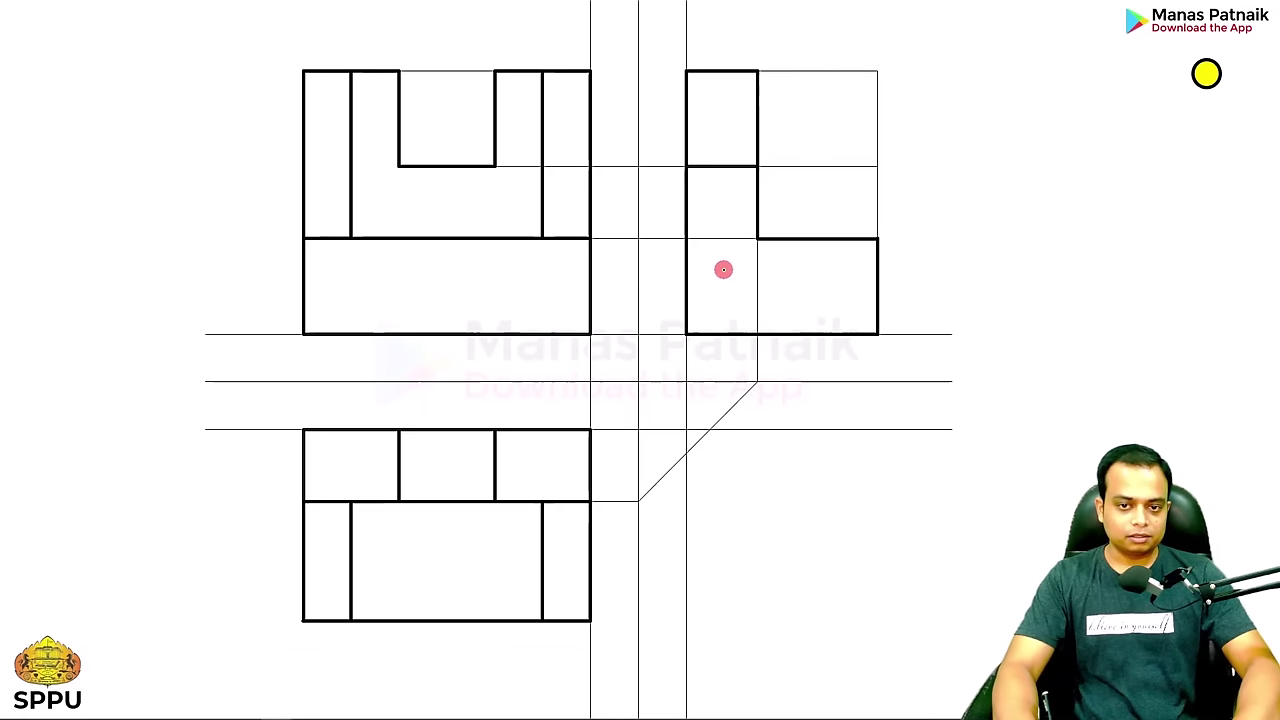
click(880, 250)
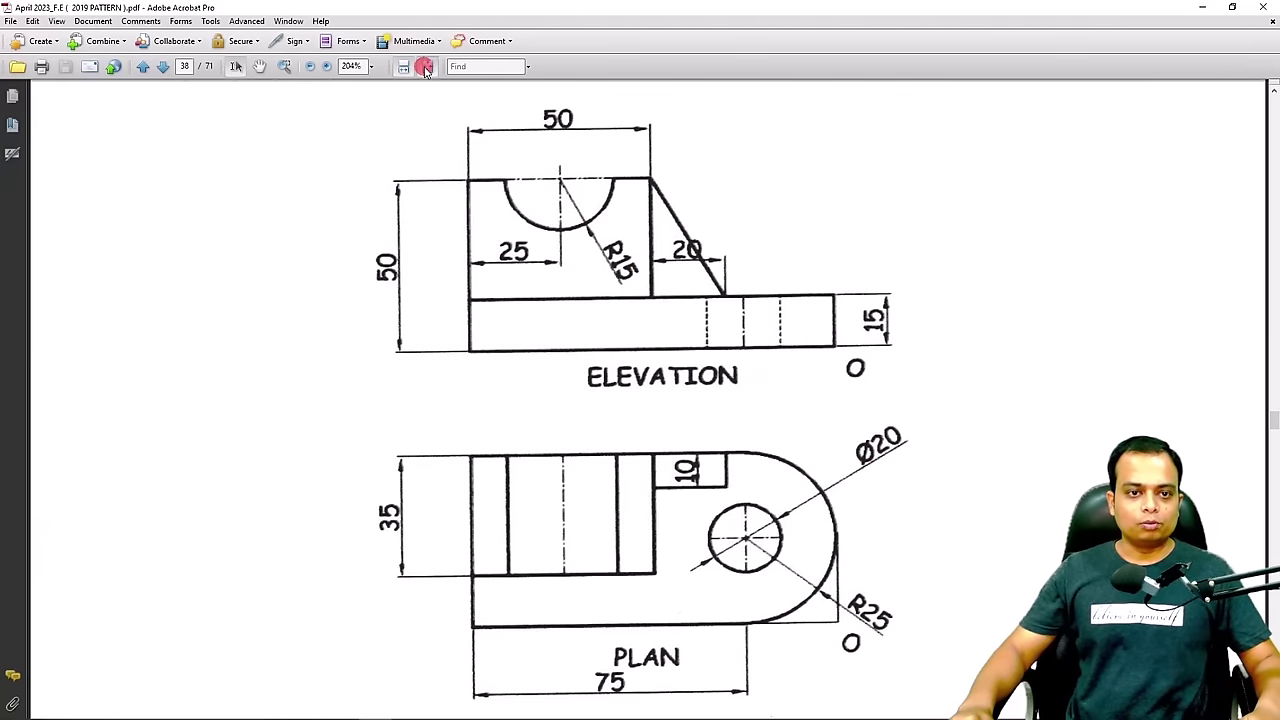
Show whole pages of the question paper and review the instructions on page 37 and the questions on page 38
click(428, 66)
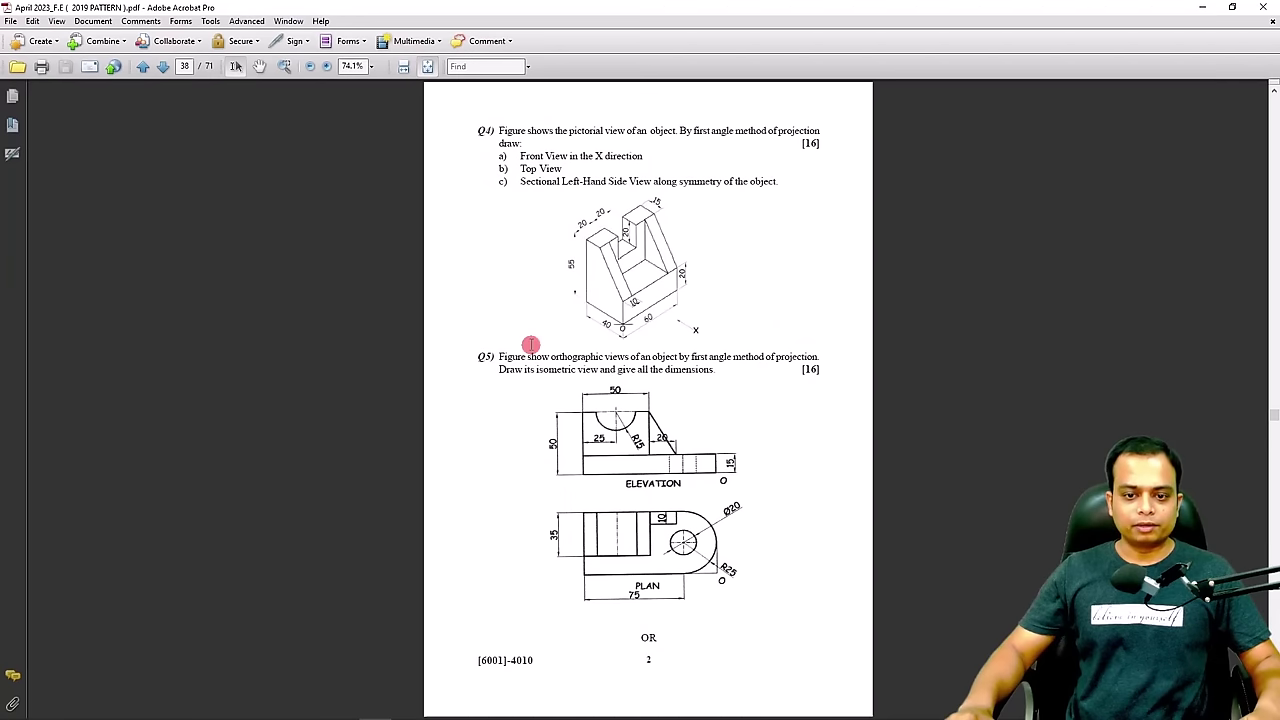
scroll(531, 345, up, 1)
scroll(527, 500, up, 1)
scroll(529, 351, down, 1)
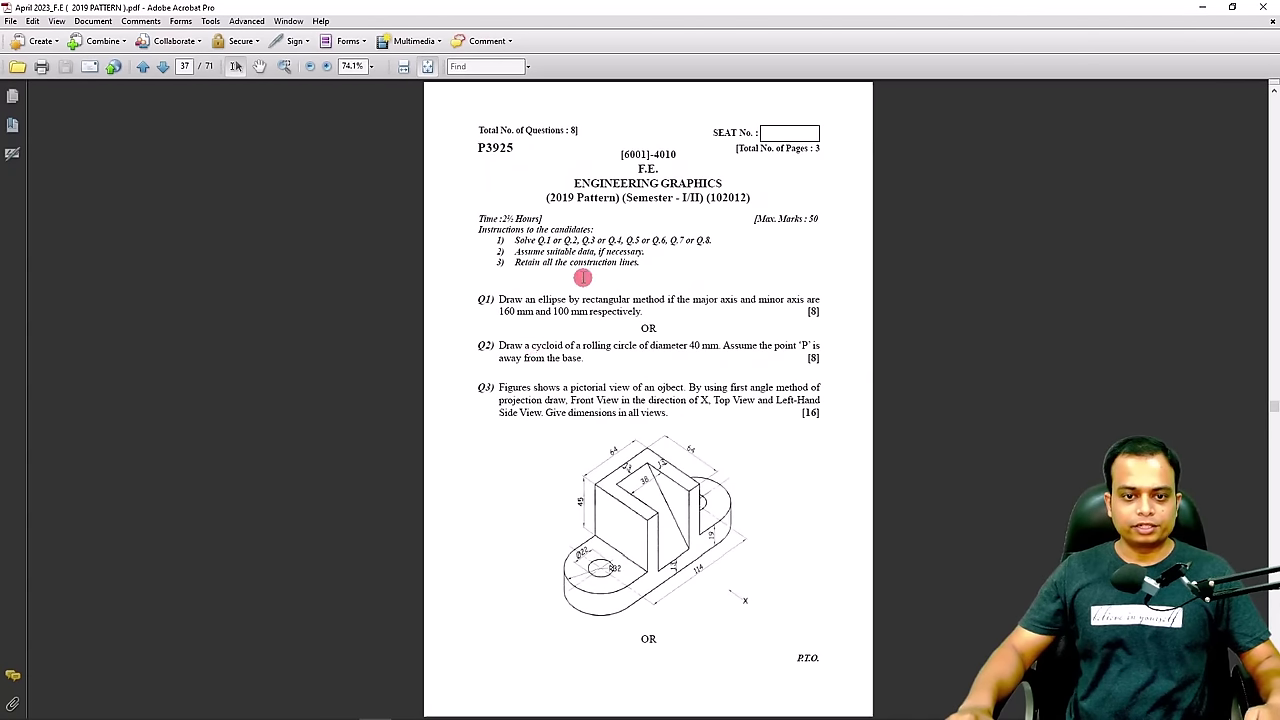
click(404, 66)
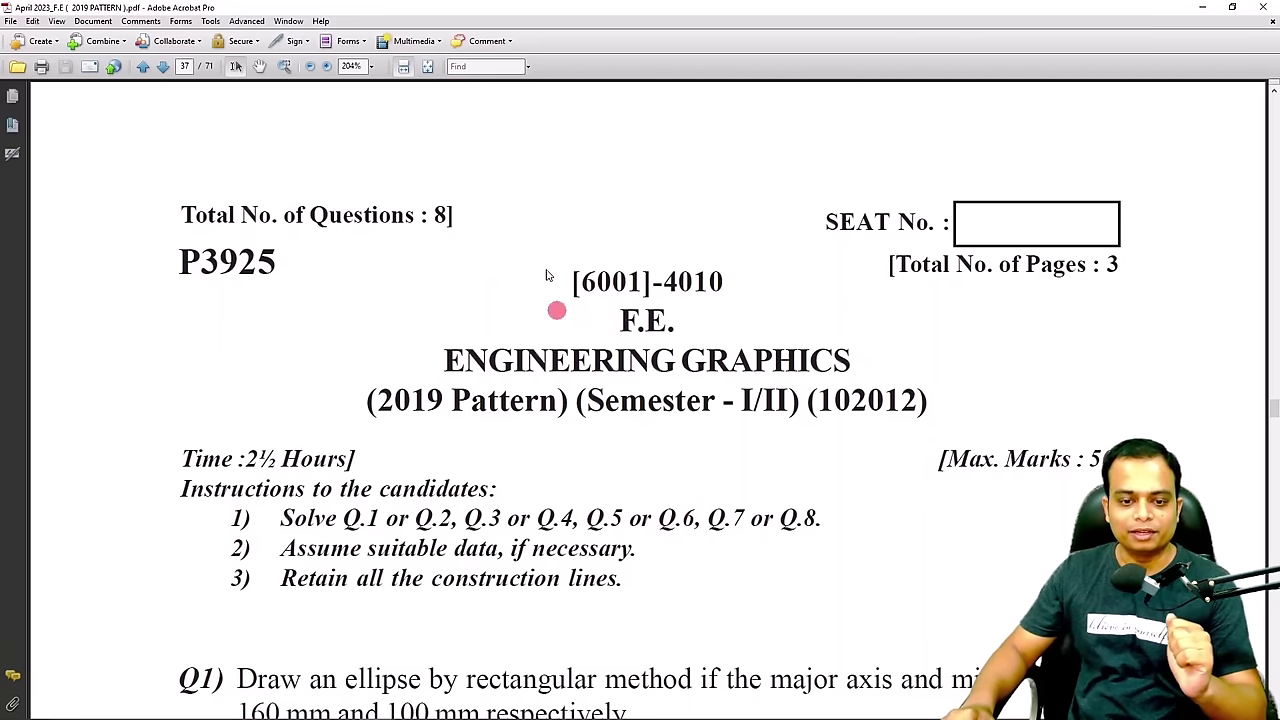
click(427, 66)
scroll(709, 374, down, 8)
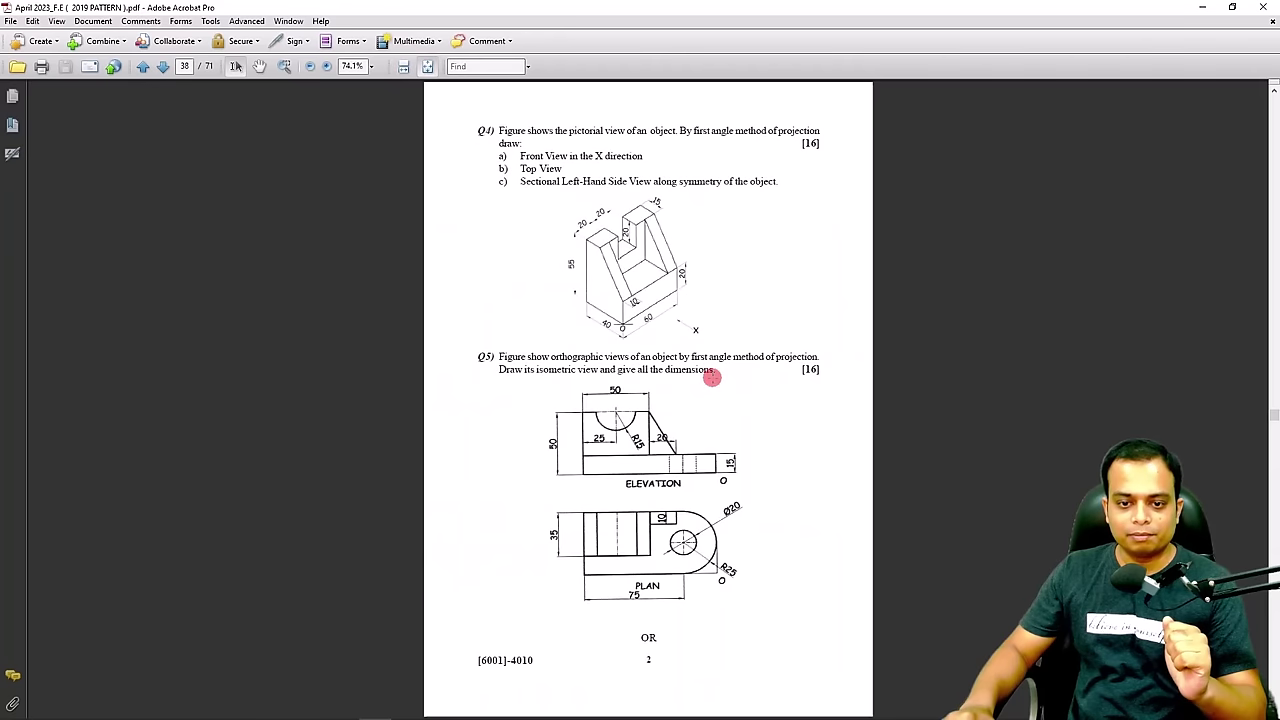
scroll(665, 380, up, 2)
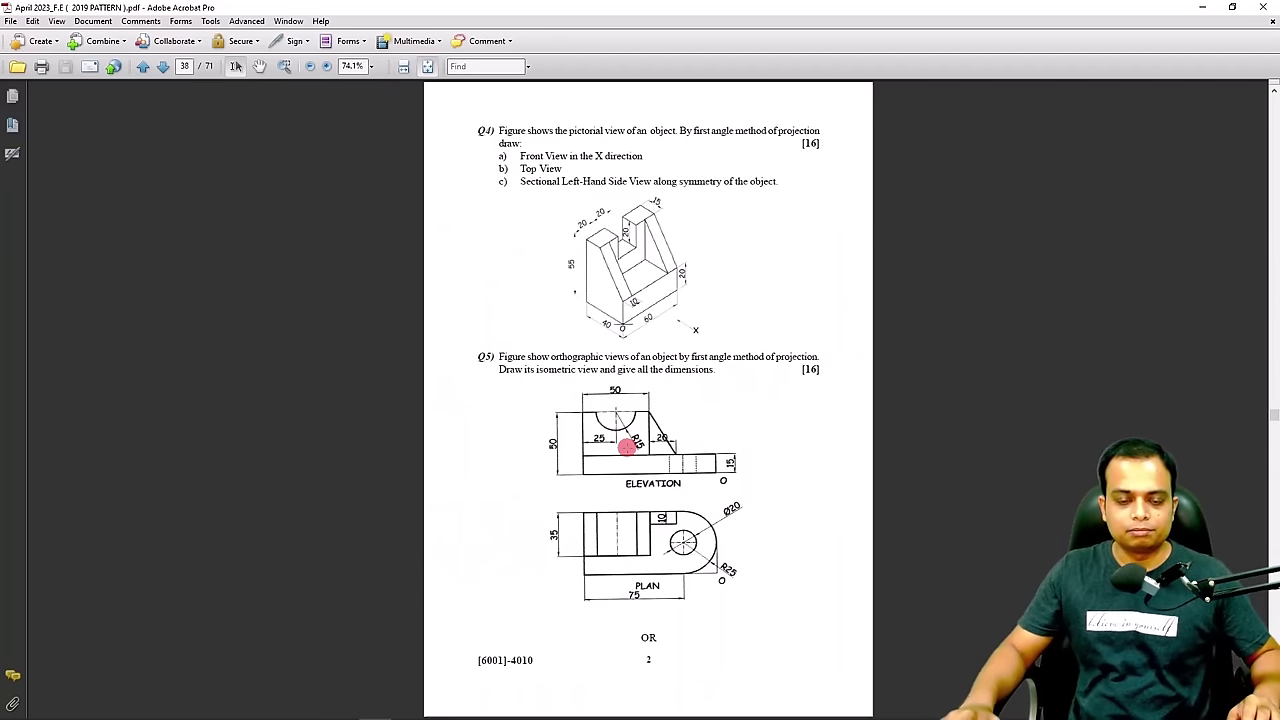
Enlarge question Q5 to page width and examine the dimensions in its elevation and plan
click(404, 66)
scroll(666, 421, down, 7)
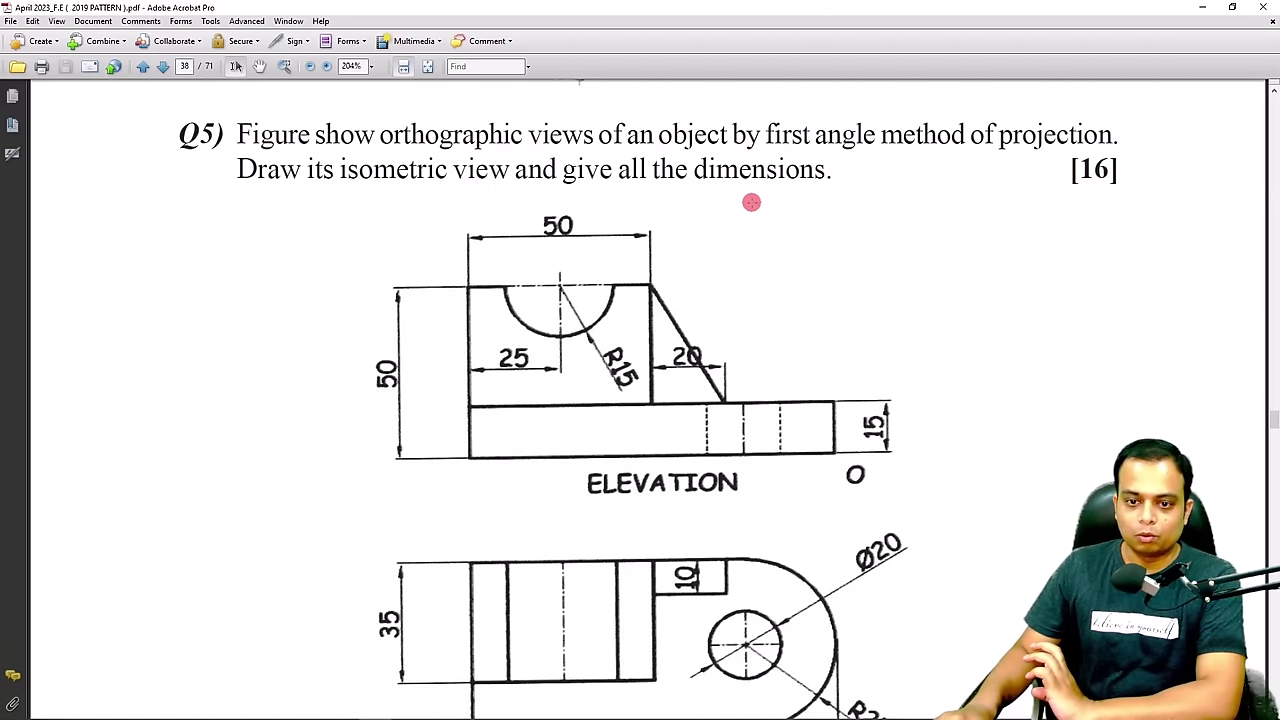
scroll(751, 202, down, 1)
scroll(751, 202, up, 1)
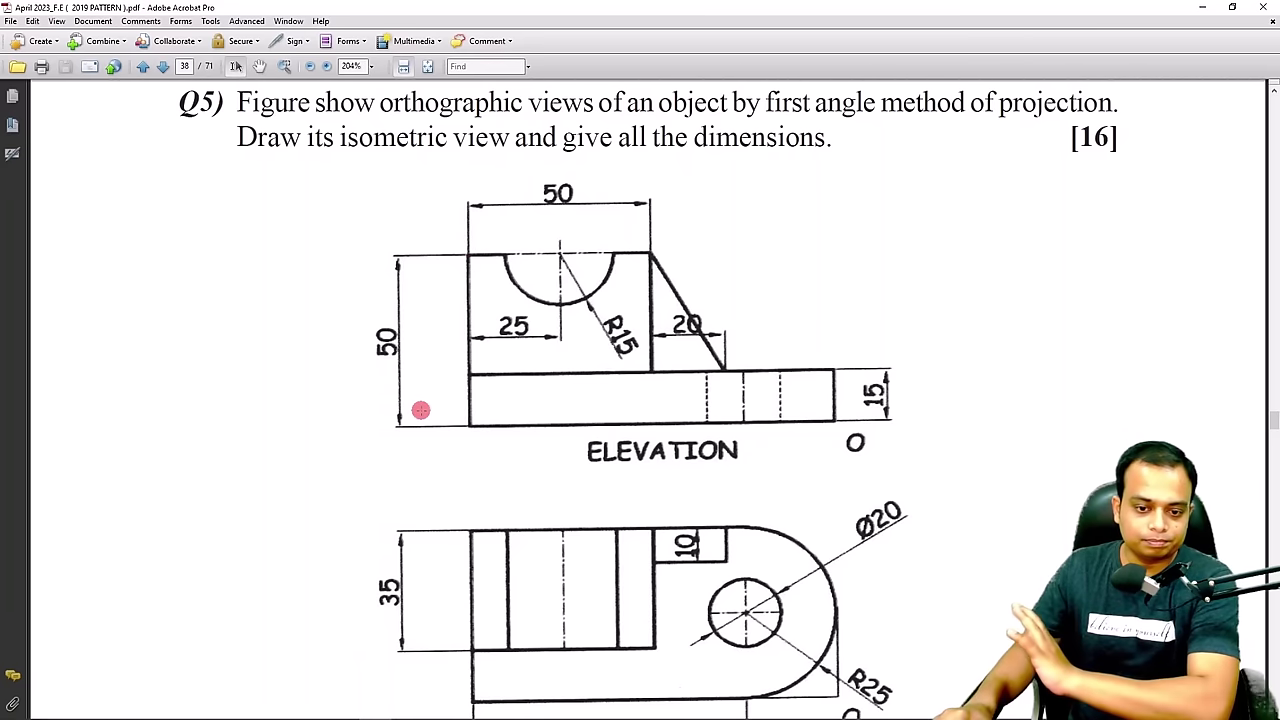
scroll(457, 386, down, 2)
scroll(457, 387, up, 2)
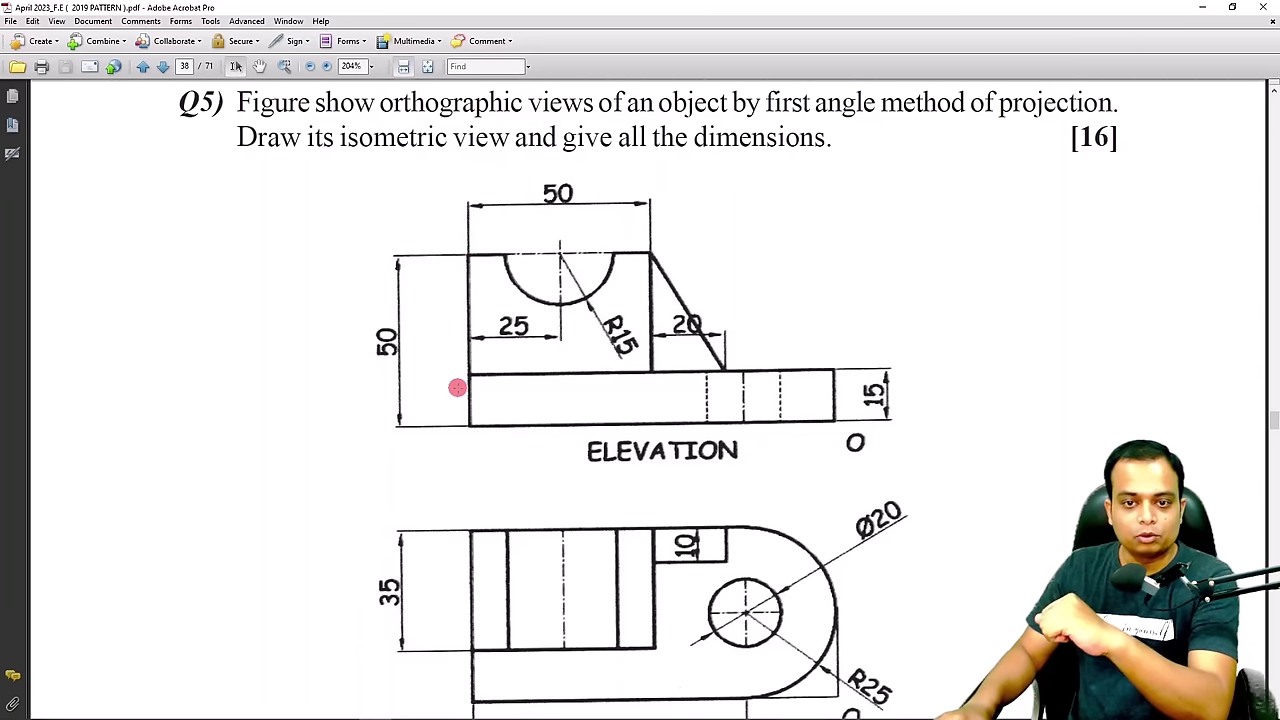
scroll(457, 388, down, 1)
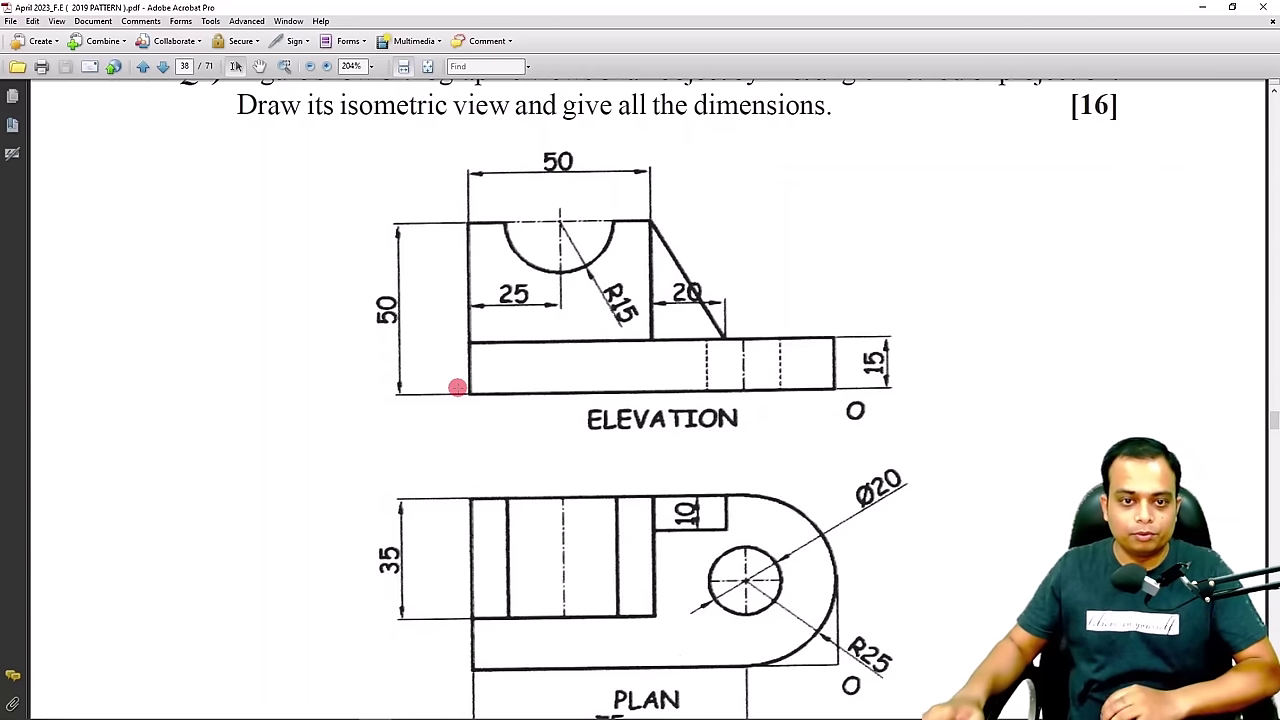
scroll(457, 387, down, 1)
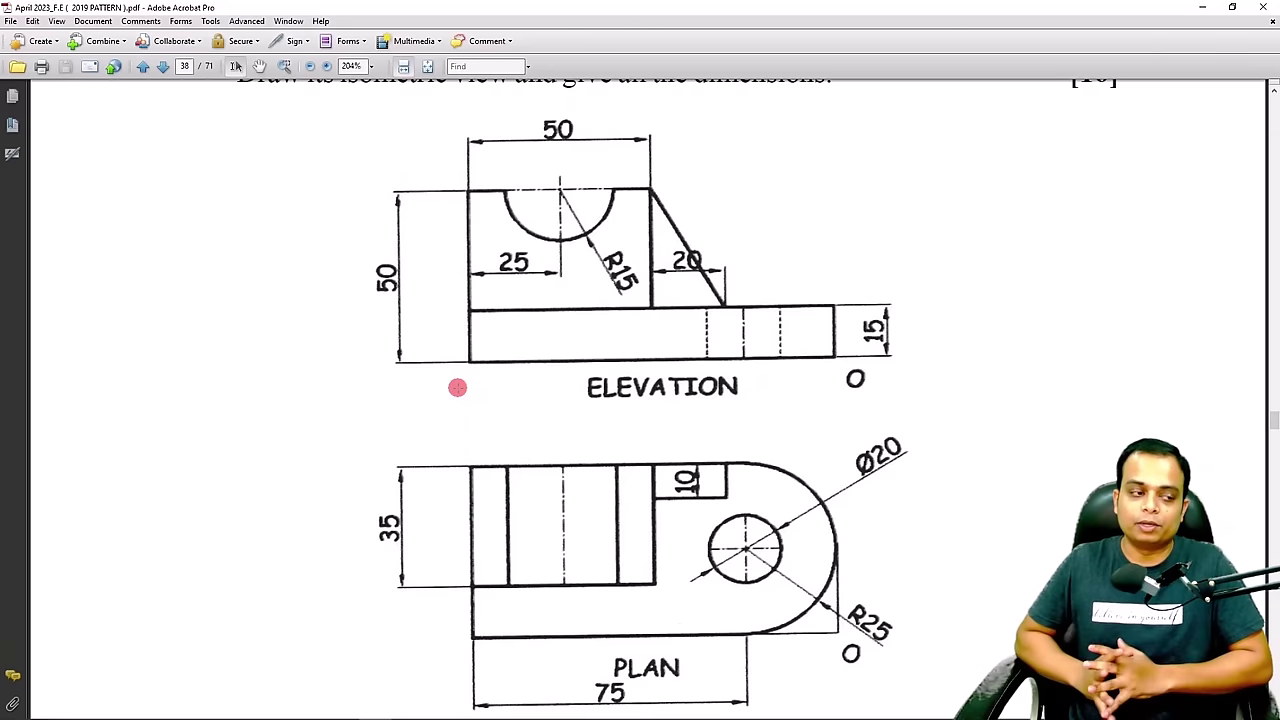
scroll(464, 384, down, 1)
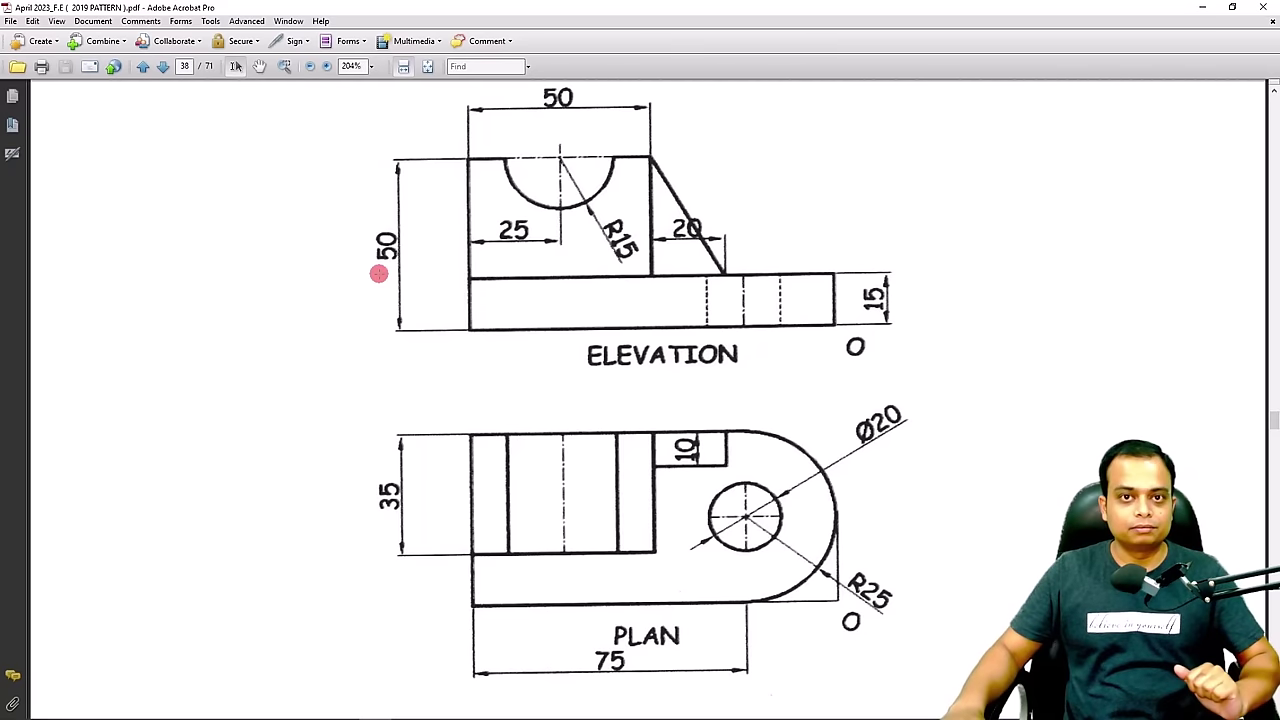
Switch to AutoCAD and examine the row of isometric construction stages, starting with the base block
click(1202, 7)
scroll(507, 502, up, 2)
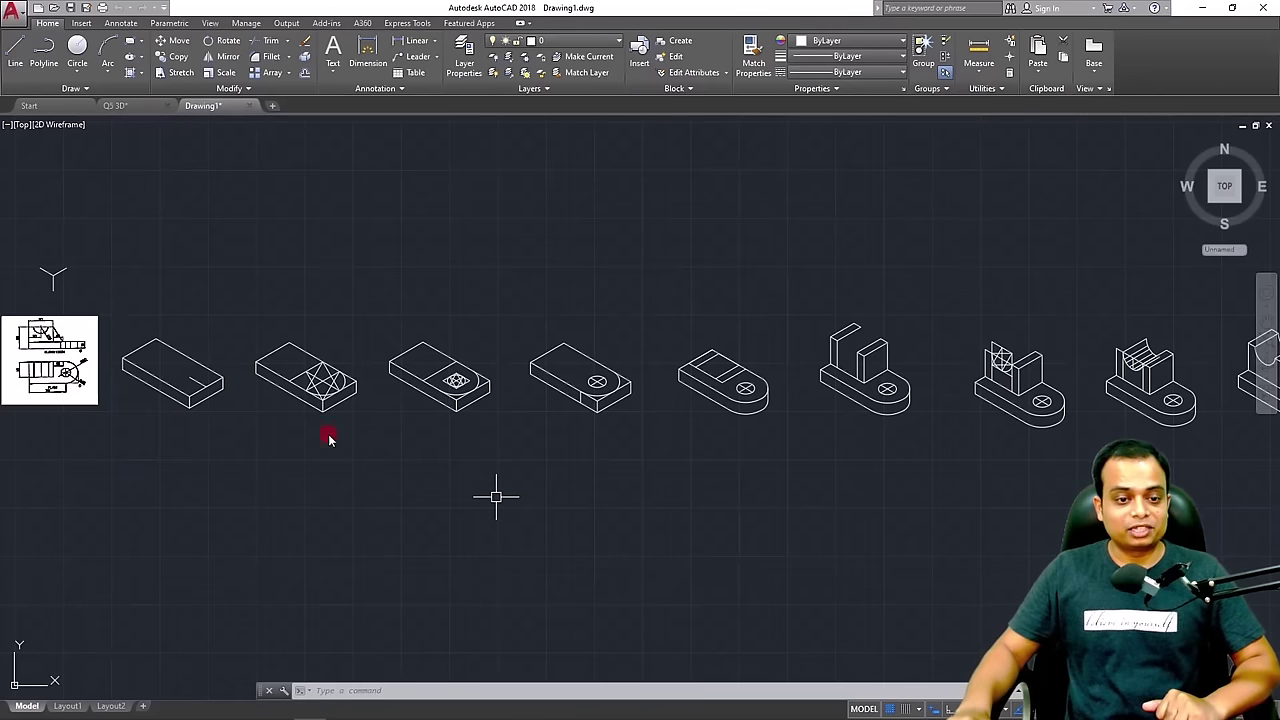
click(343, 491)
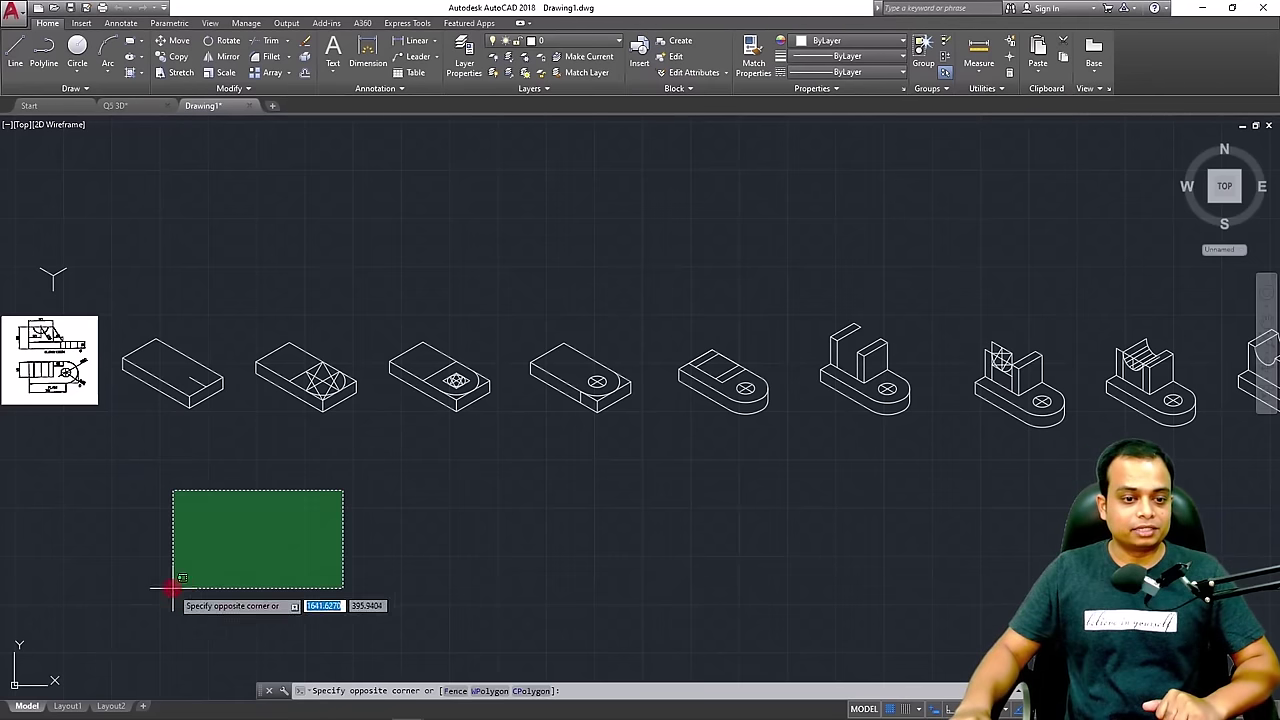
click(171, 586)
scroll(146, 379, up, 2)
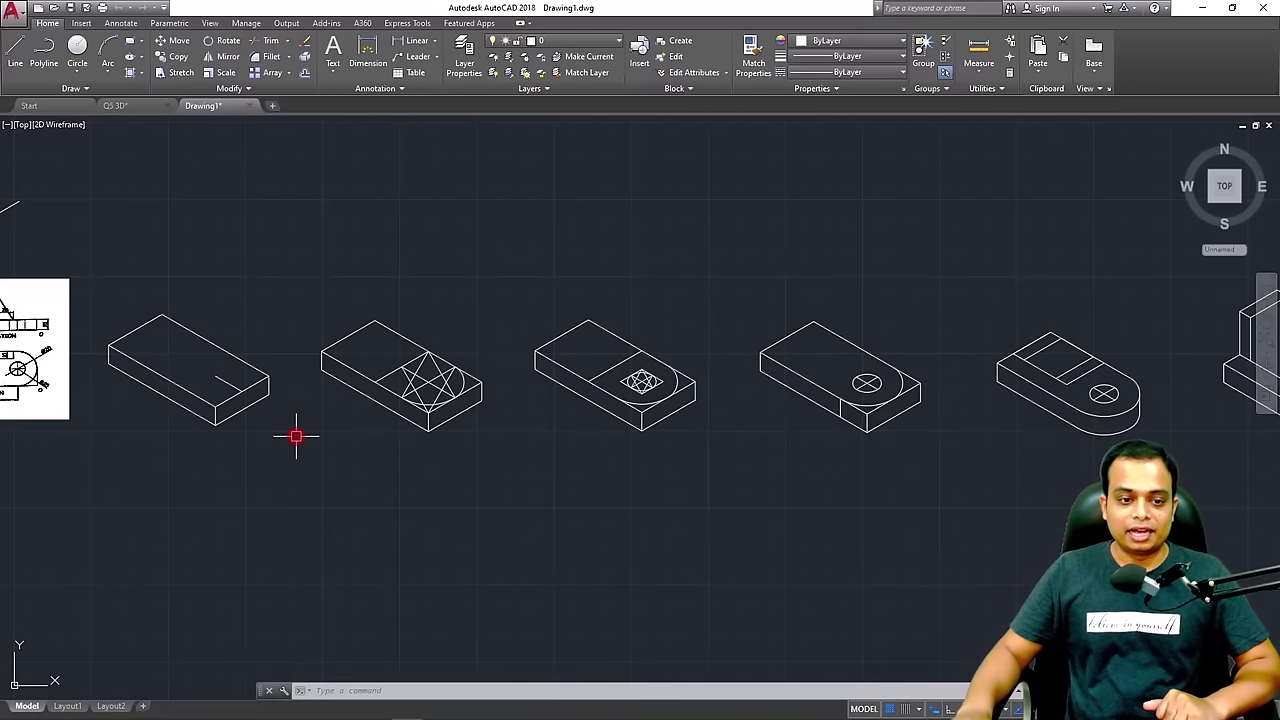
scroll(296, 436, down, 2)
scroll(201, 379, up, 3)
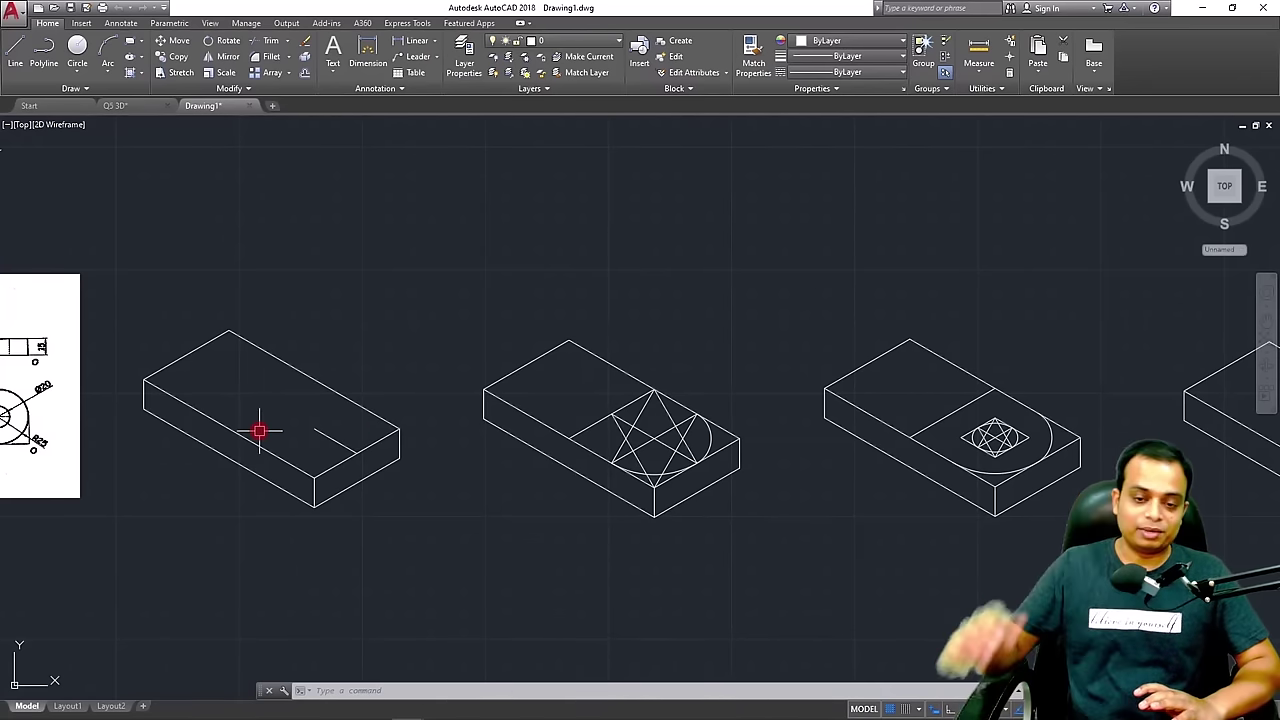
scroll(259, 431, down, 3)
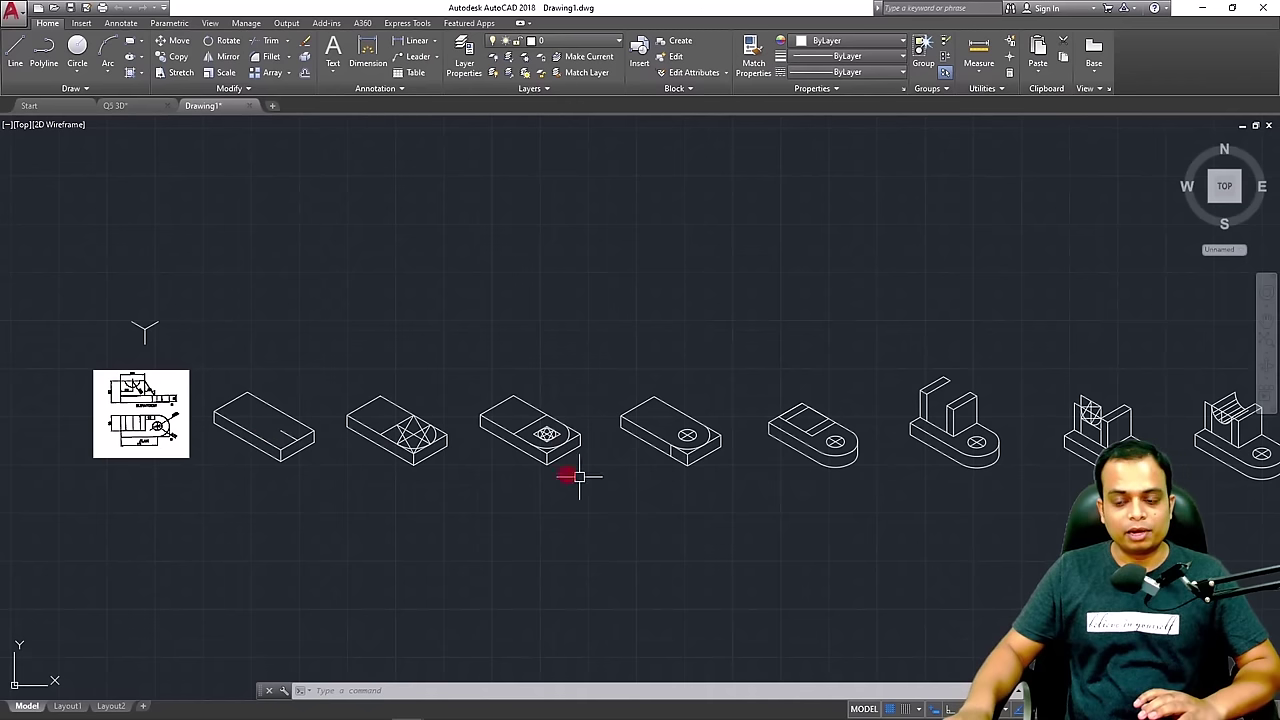
scroll(294, 460, up, 4)
mouse_move(249, 322)
middle_down()
mouse_move(285, 396)
mouse_move(432, 528)
middle_up()
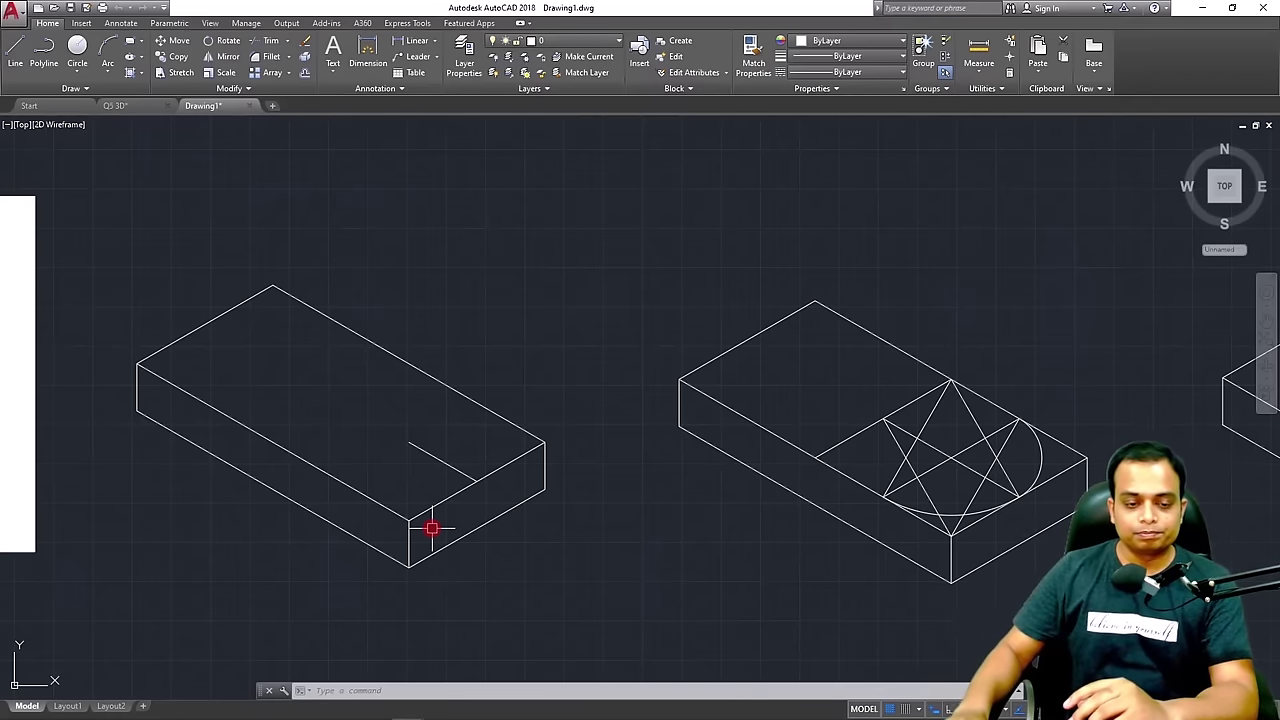
scroll(432, 528, down, 8)
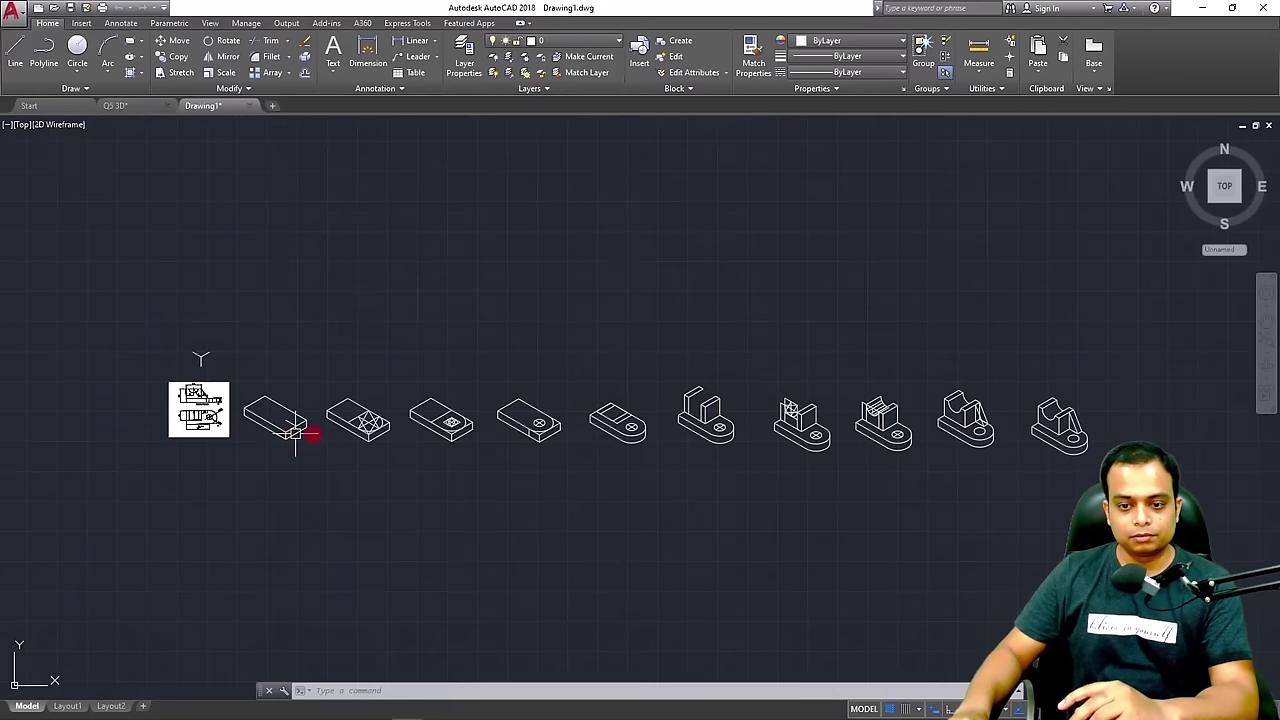
Delete all the isometric construction stages beside the reference image, including the leftover vertical line
click(1146, 356)
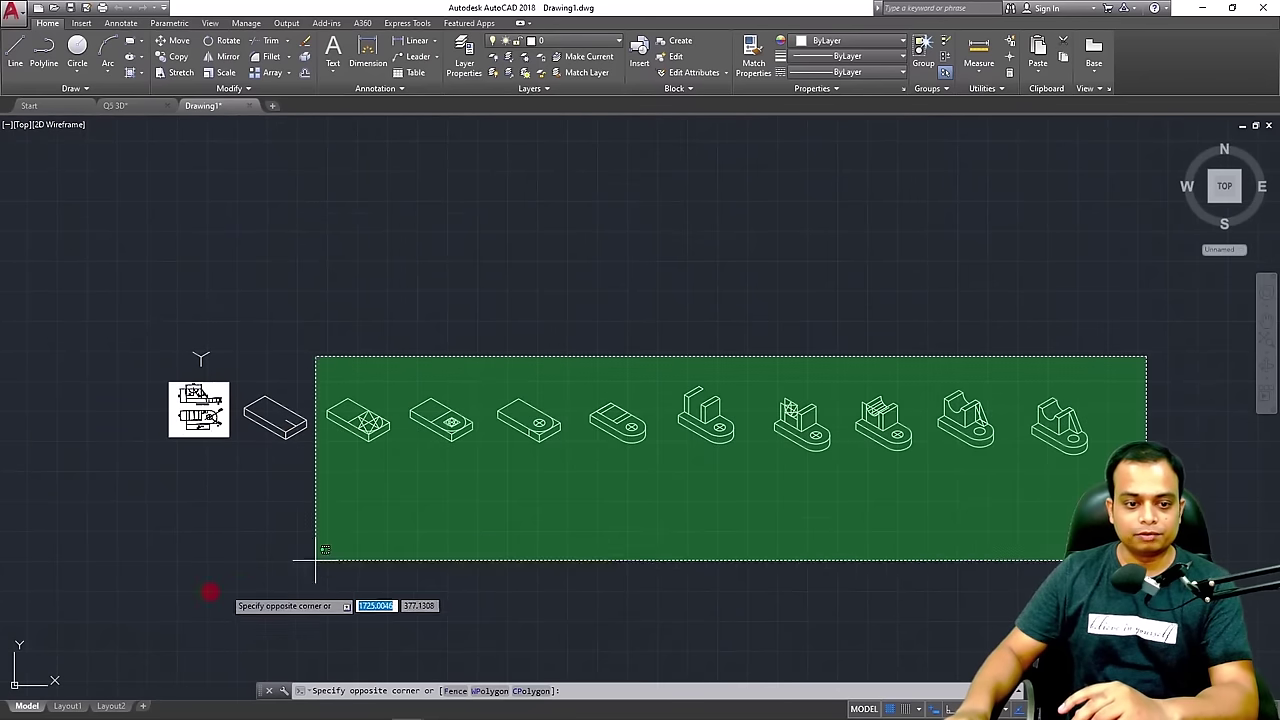
click(245, 583)
key(Delete)
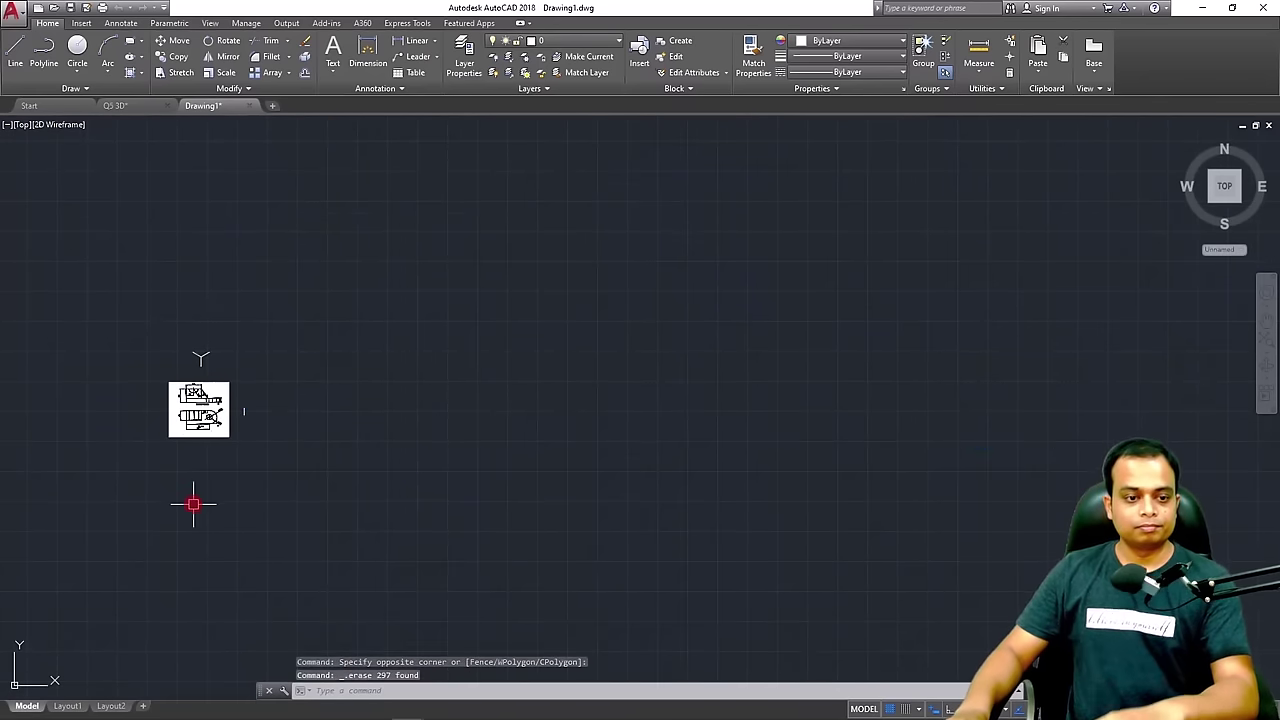
scroll(200, 480, up, 5)
click(340, 313)
click(337, 311)
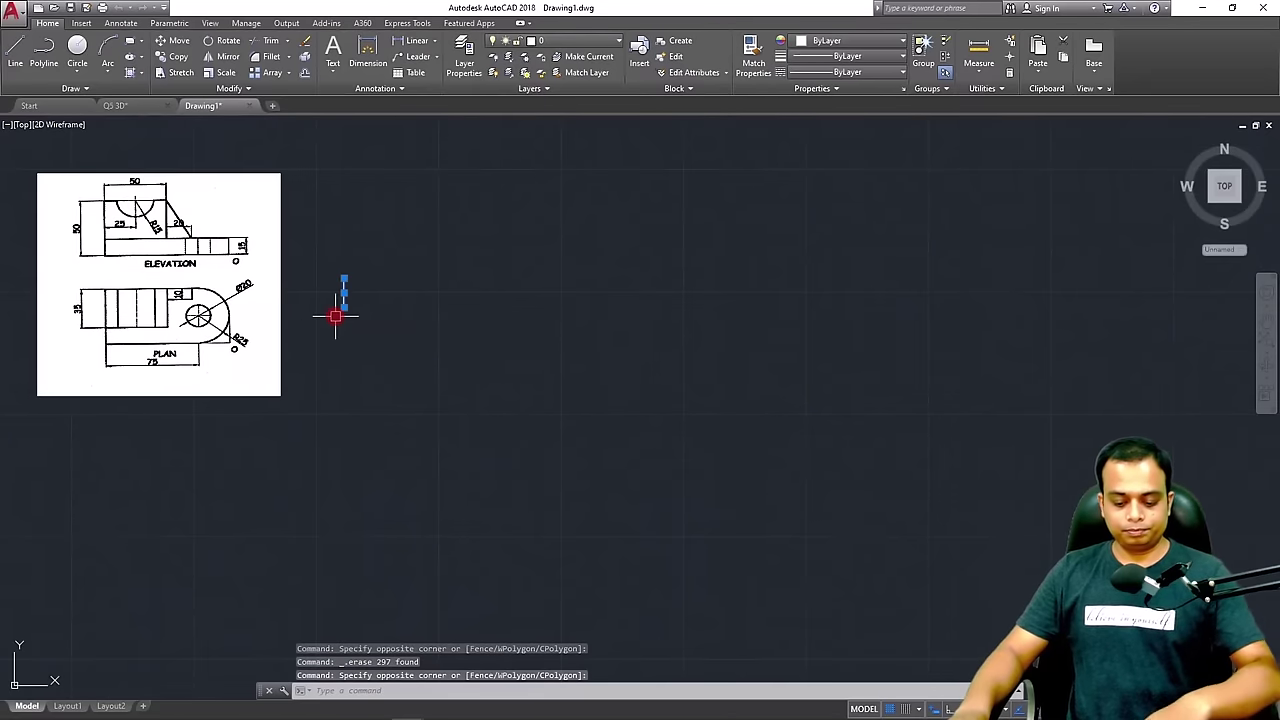
key(Delete)
Select the three isometric axis lines above the reference image to highlight their directions
mouse_move(220, 294)
middle_down()
mouse_move(386, 411)
mouse_move(437, 419)
middle_up()
scroll(305, 379, up, 2)
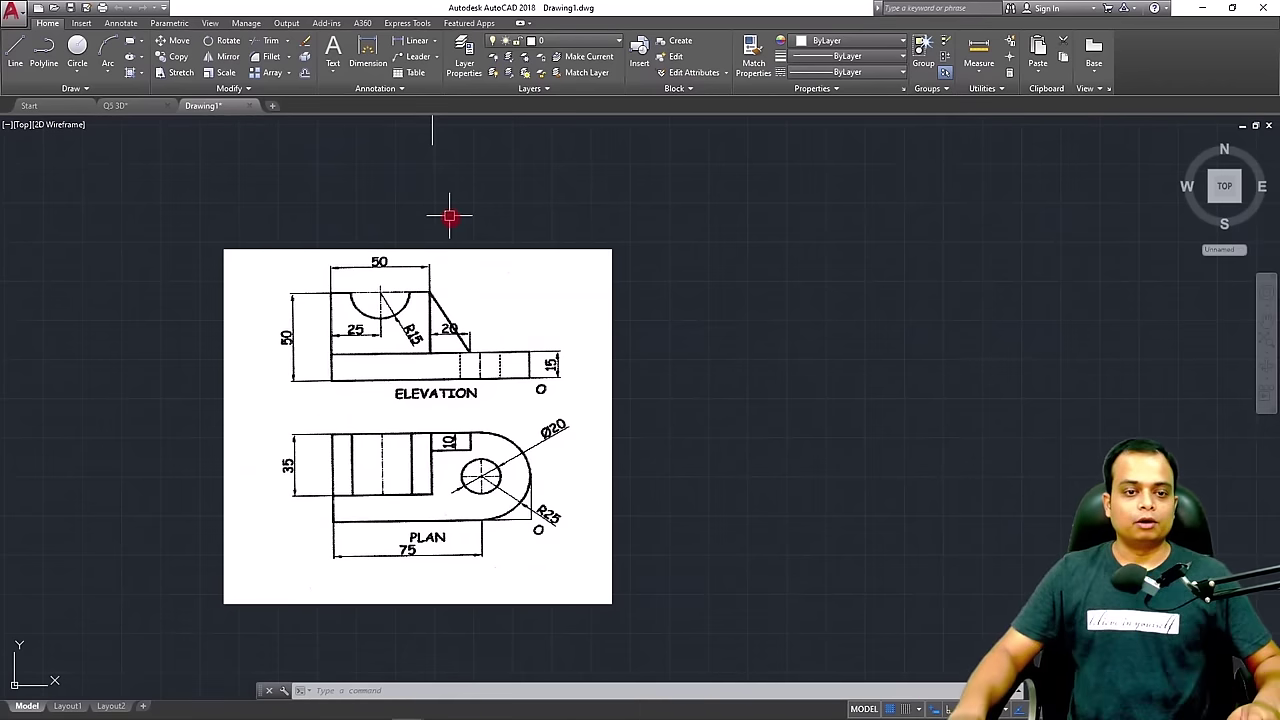
middle_drag(449, 216, 463, 353)
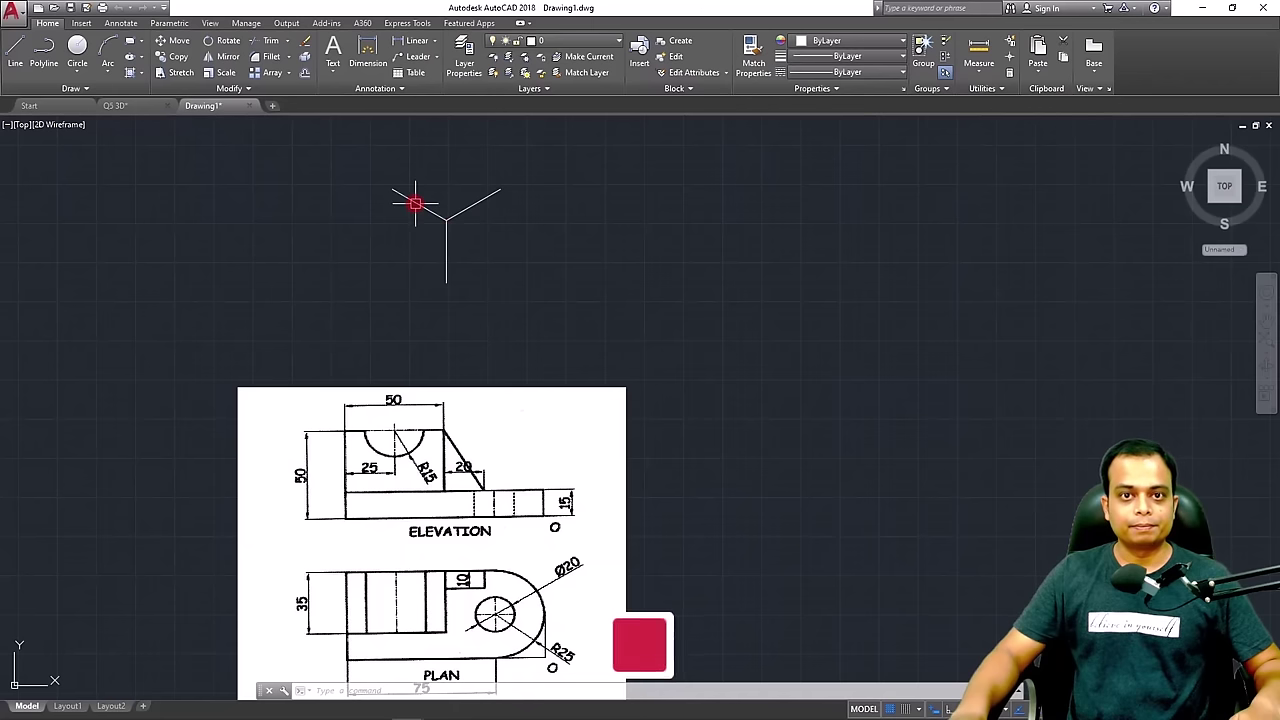
scroll(416, 203, up, 3)
click(510, 233)
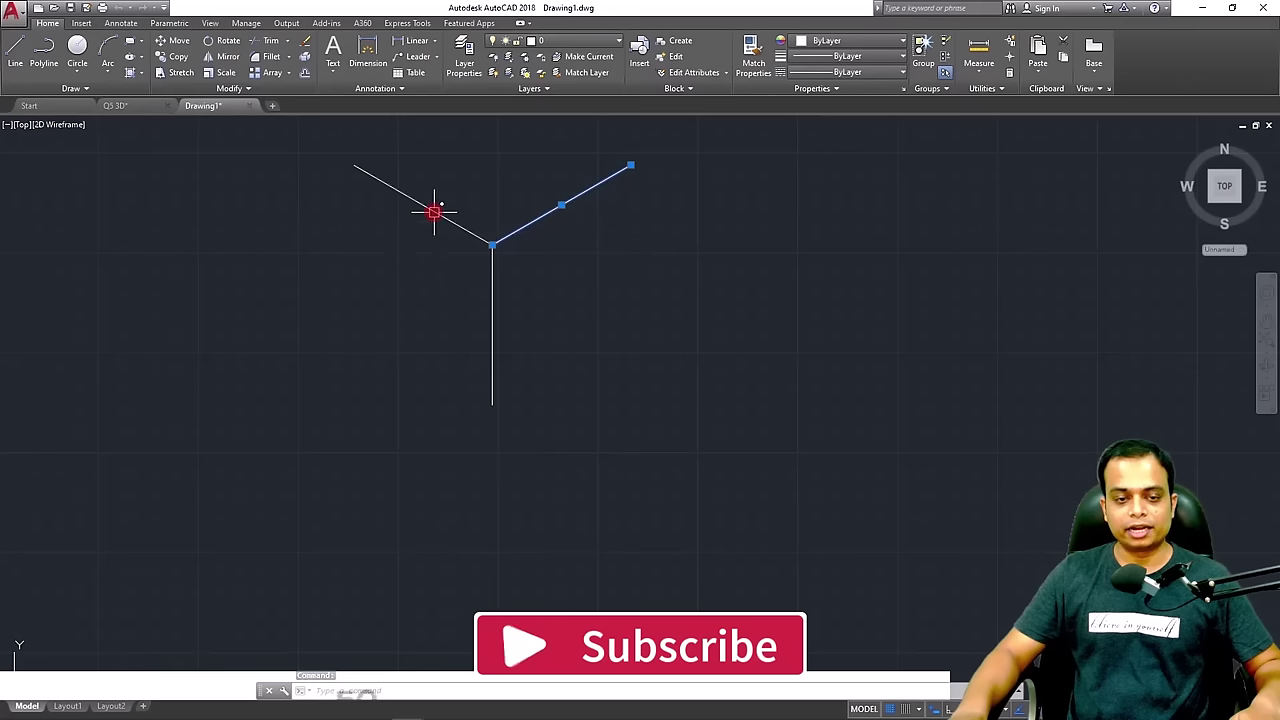
key(Escape)
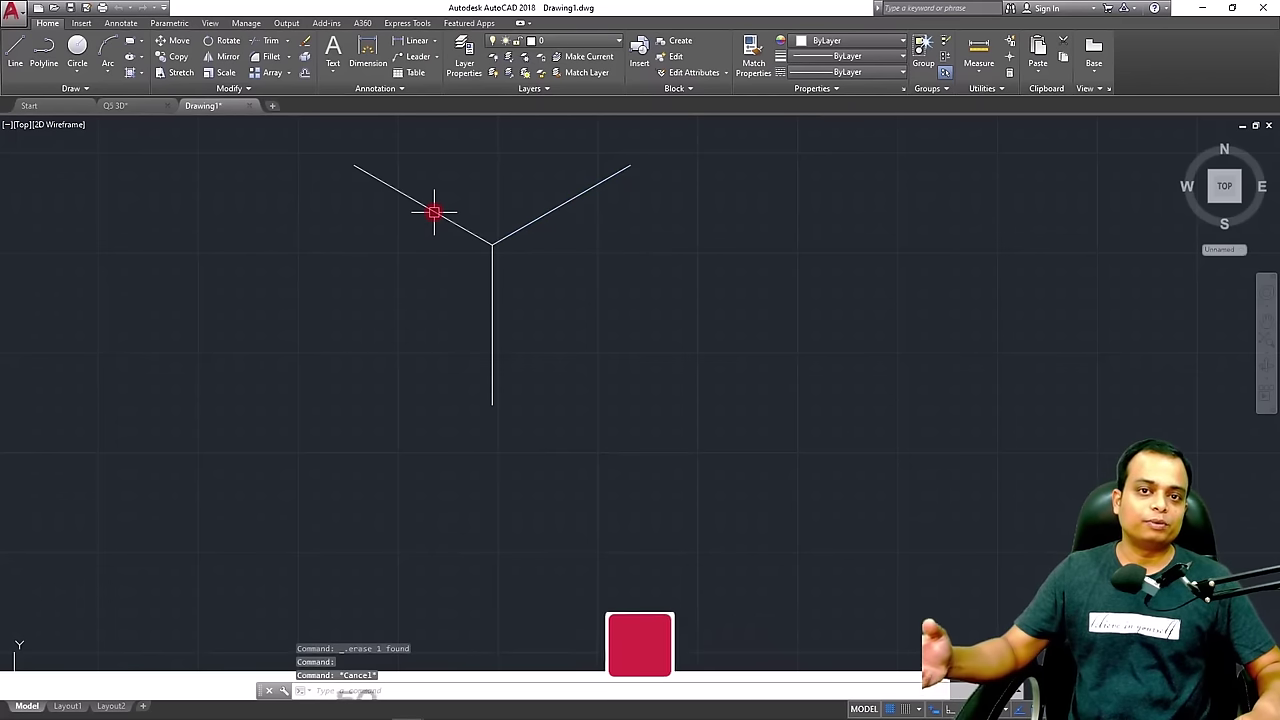
click(434, 212)
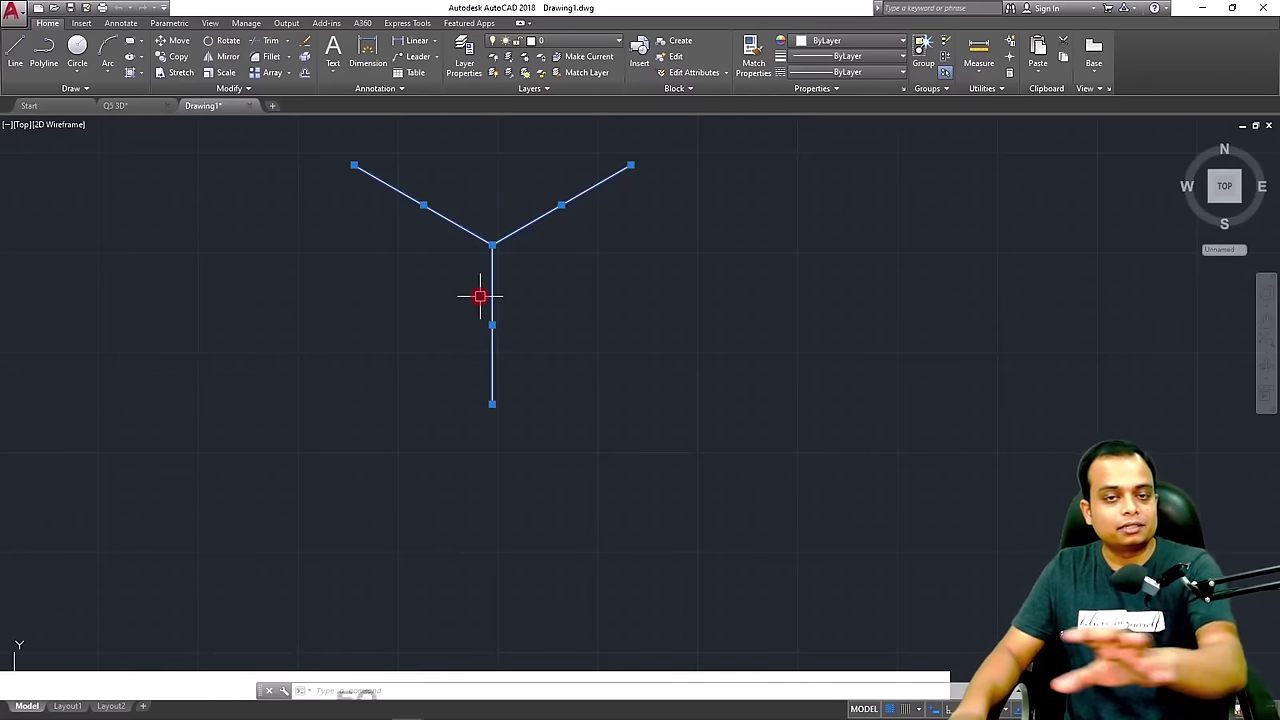
Clear the selection of the three isometric axis lines above the reference image
scroll(480, 305, down, 2)
scroll(480, 296, down, 1)
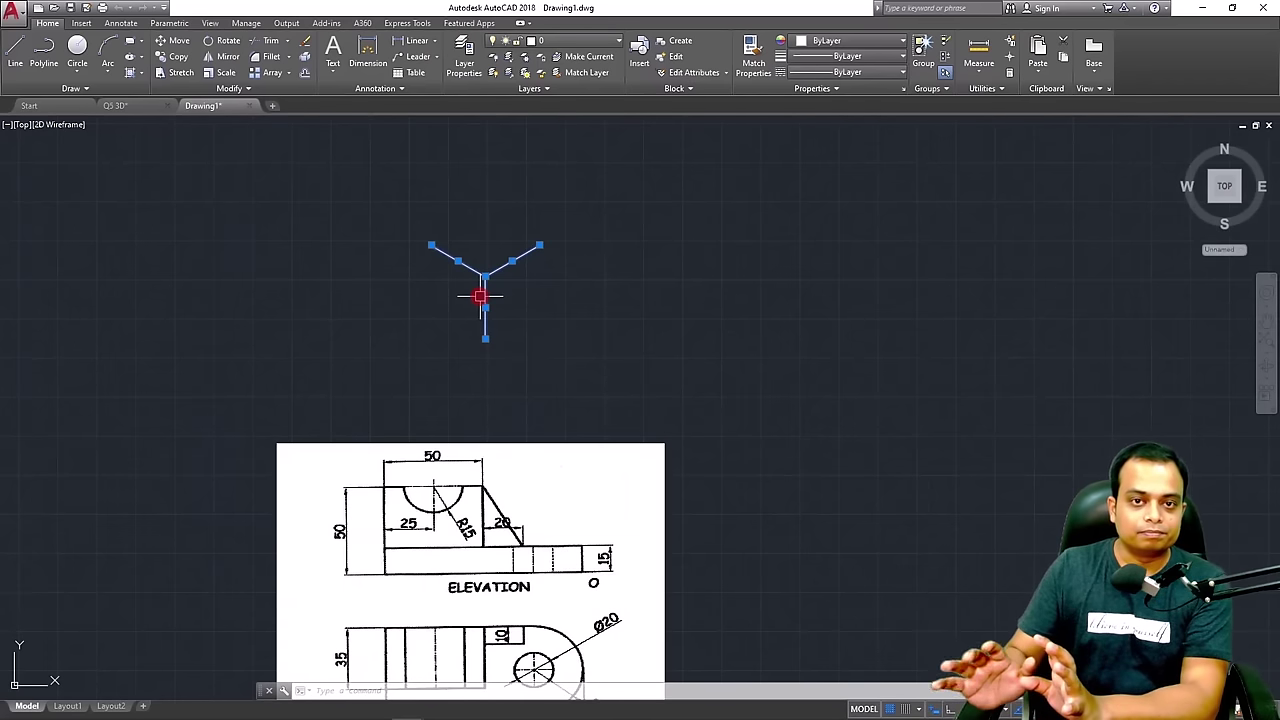
scroll(634, 420, down, 1)
key(Escape)
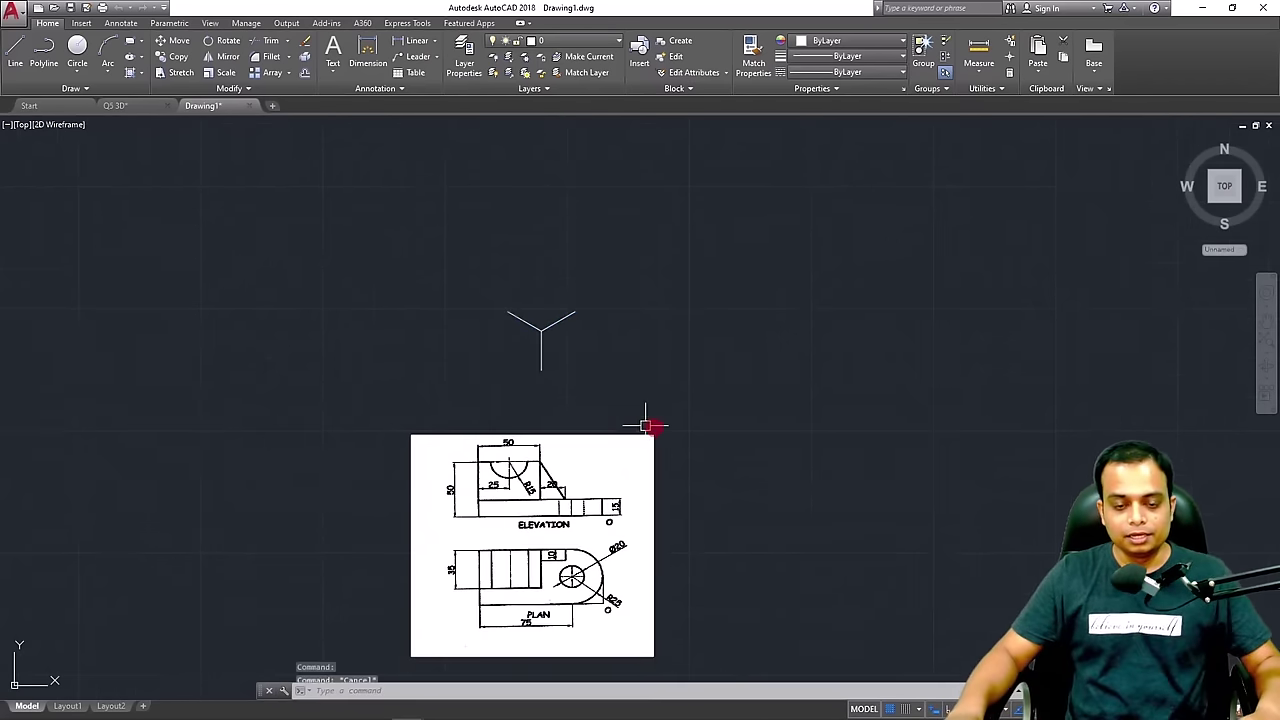
middle_drag(728, 432, 677, 345)
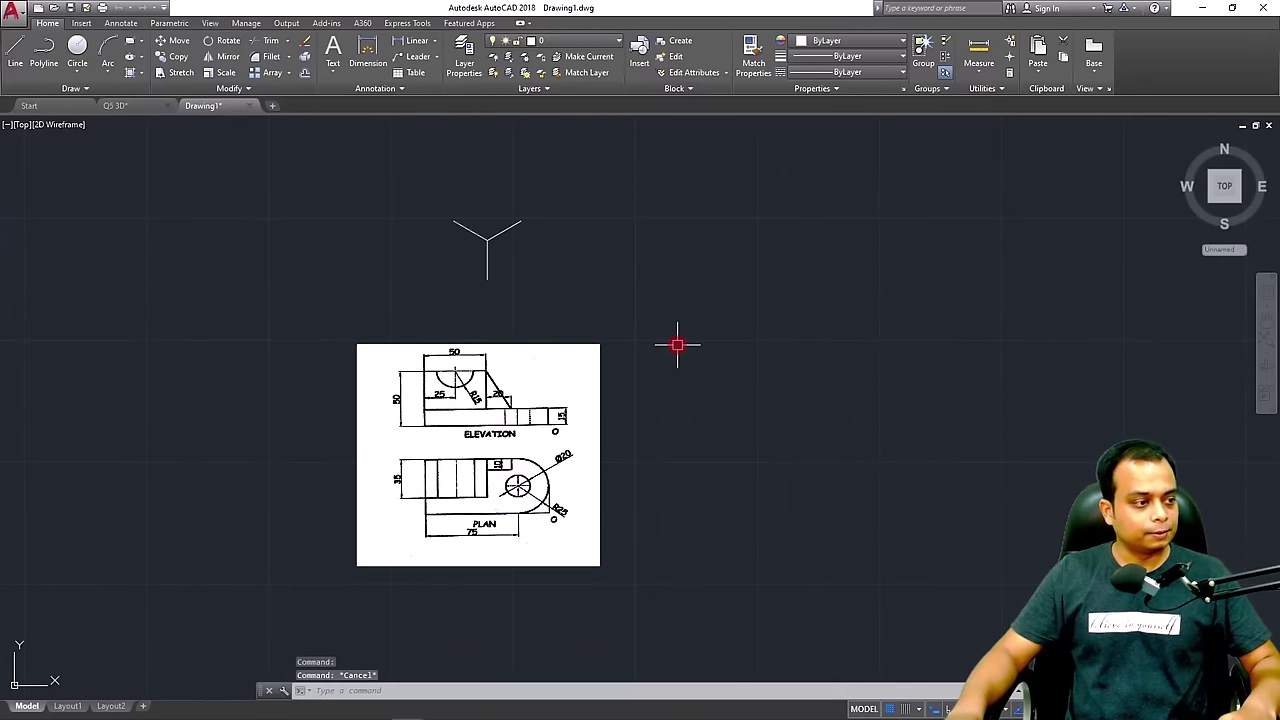
key(ctrl+n)
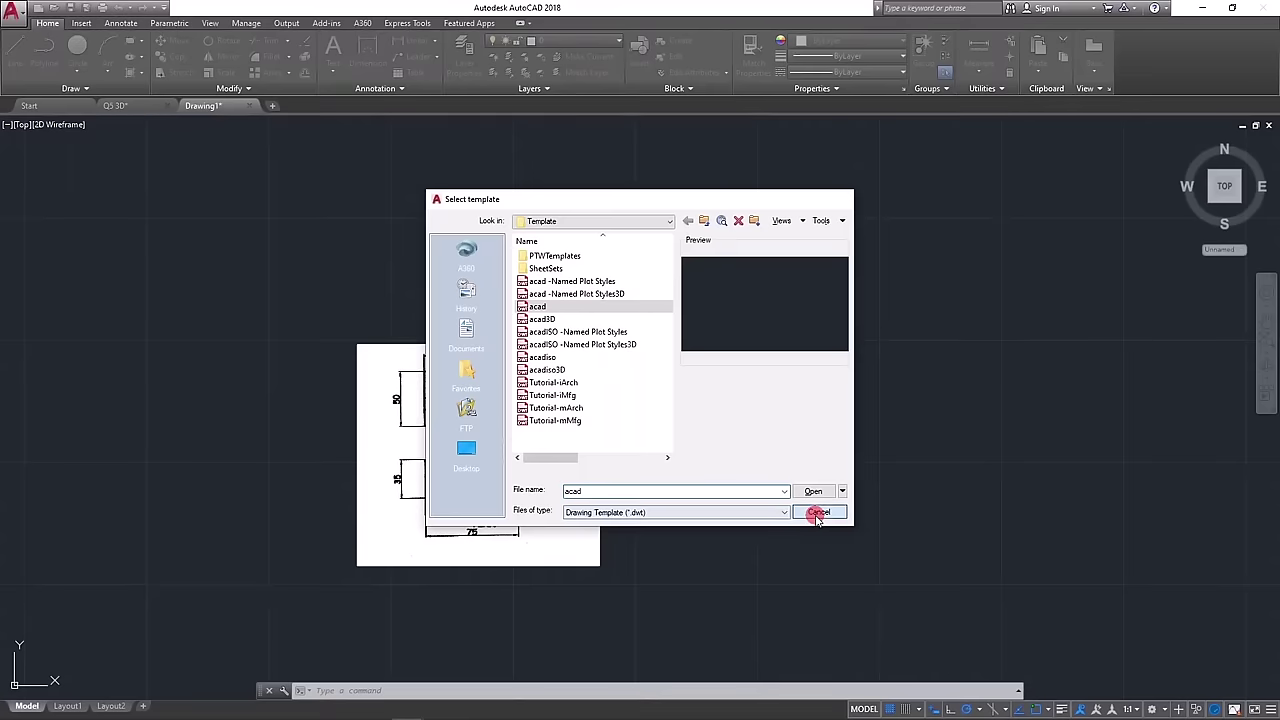
click(818, 512)
Keep polar tracking on and set its angle increments to 30, 60, 90, 120 degrees
scroll(826, 518, up, 2)
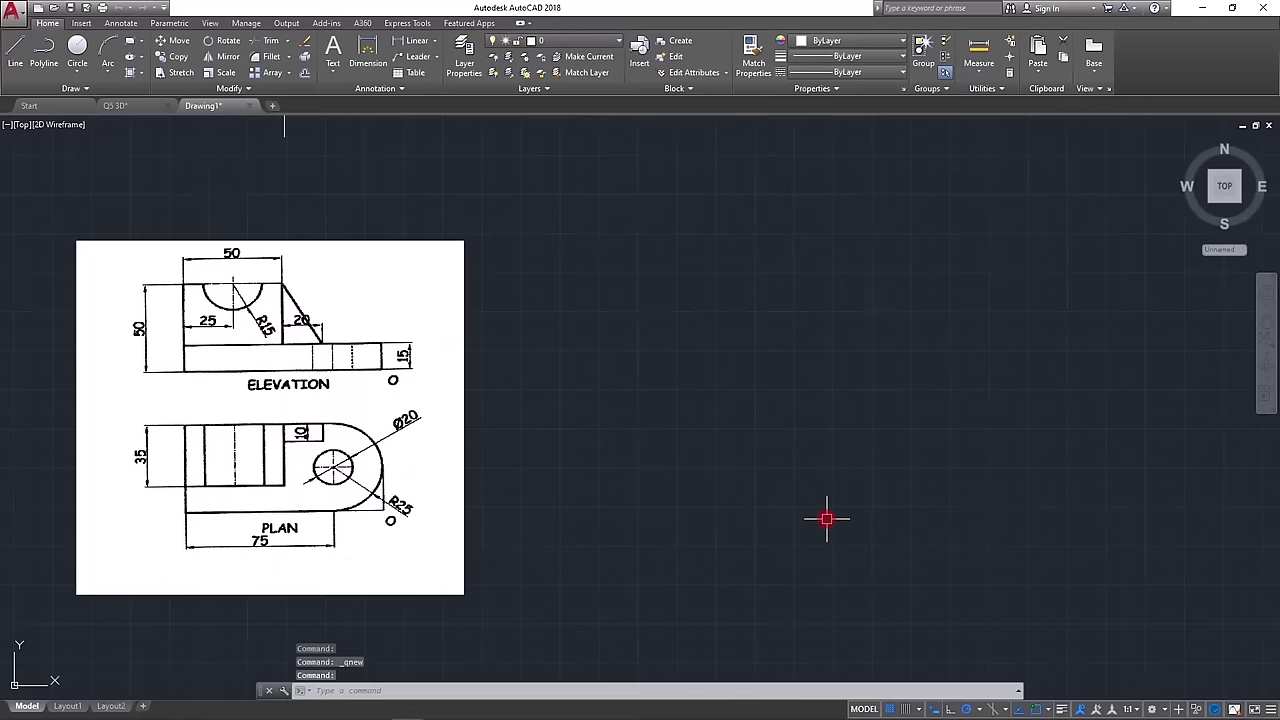
click(968, 709)
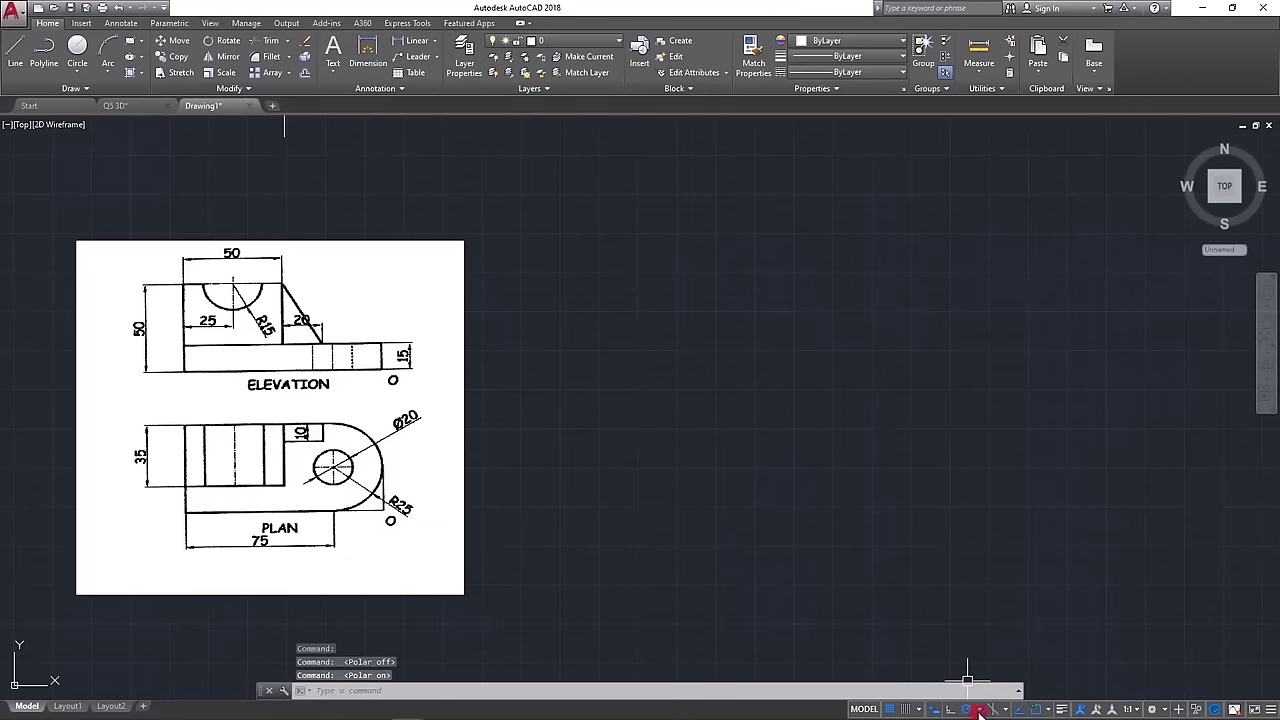
click(979, 709)
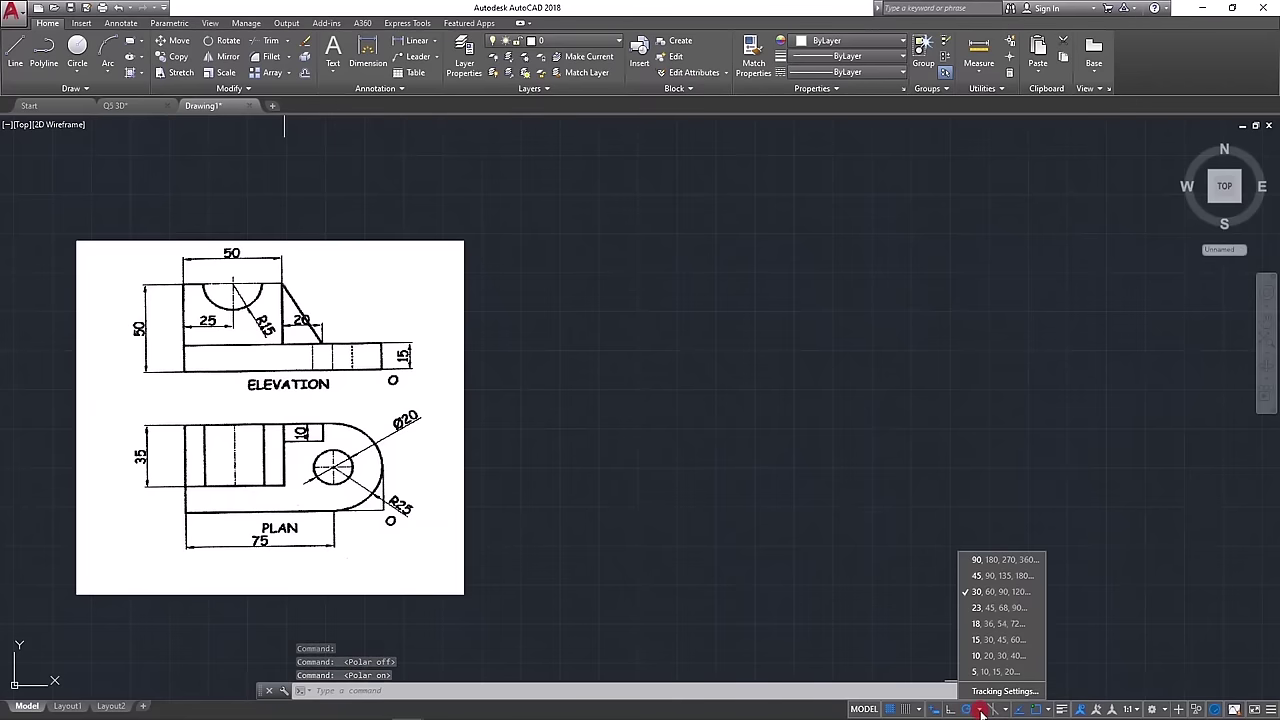
click(998, 595)
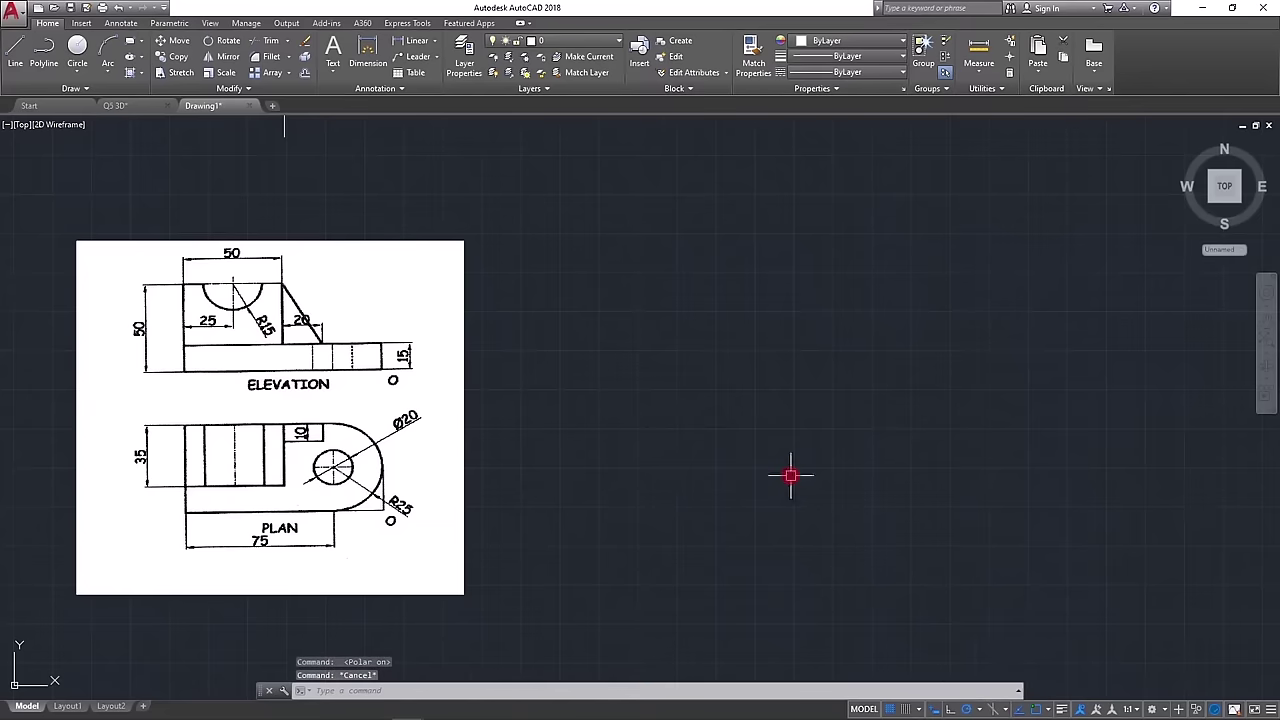
click(788, 268)
click(669, 430)
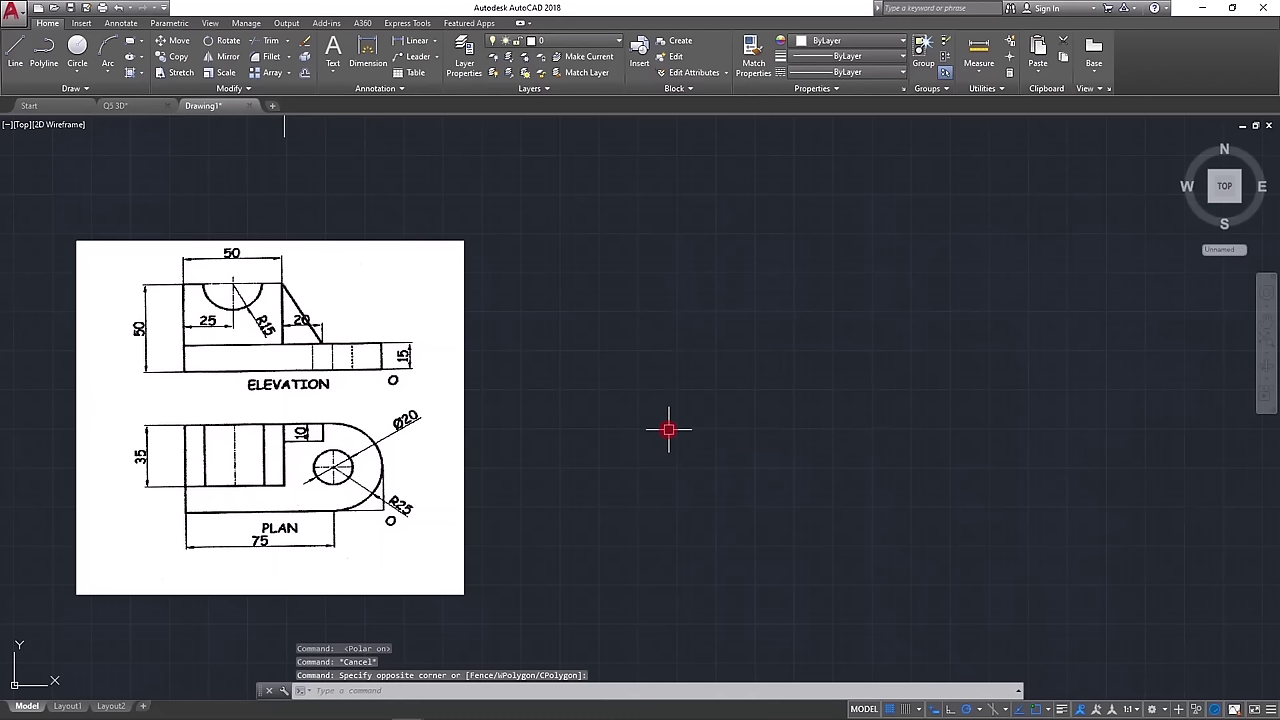
key(ctrl+s)
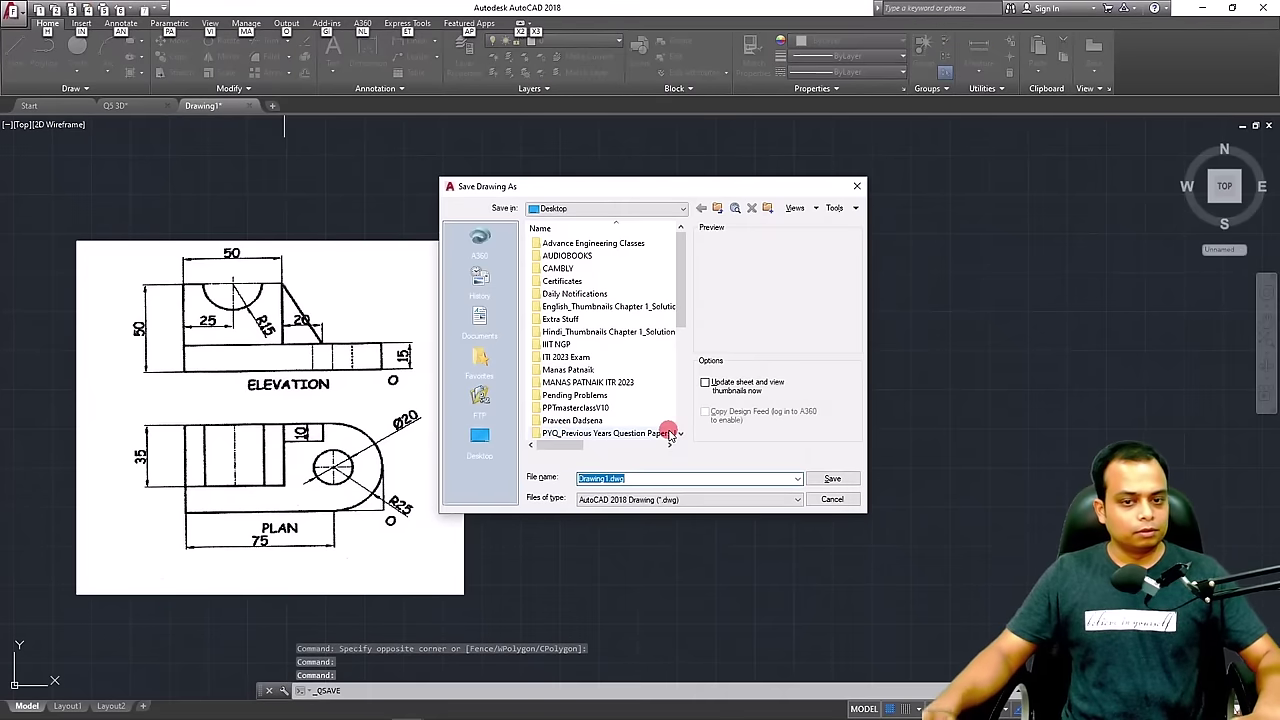
click(838, 500)
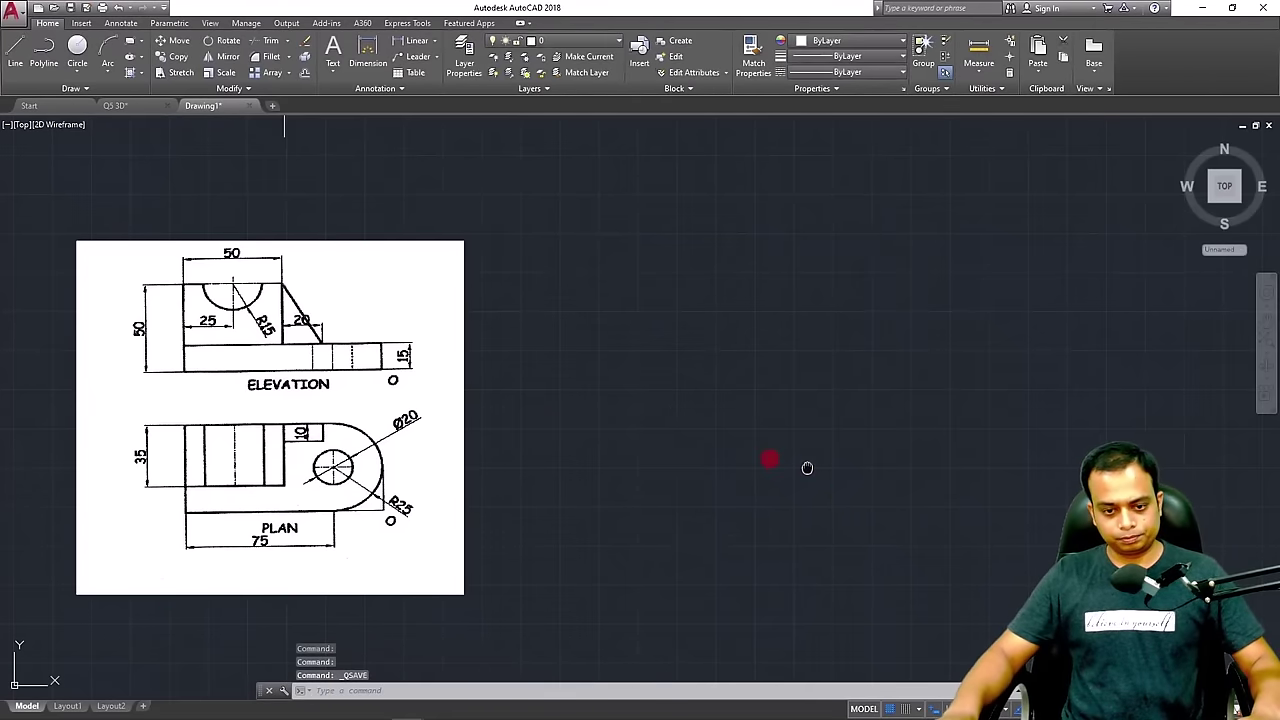
Draw a line 100 units long at 30° in the empty area beside the reference image
middle_drag(807, 467, 629, 443)
scroll(603, 461, down, 2)
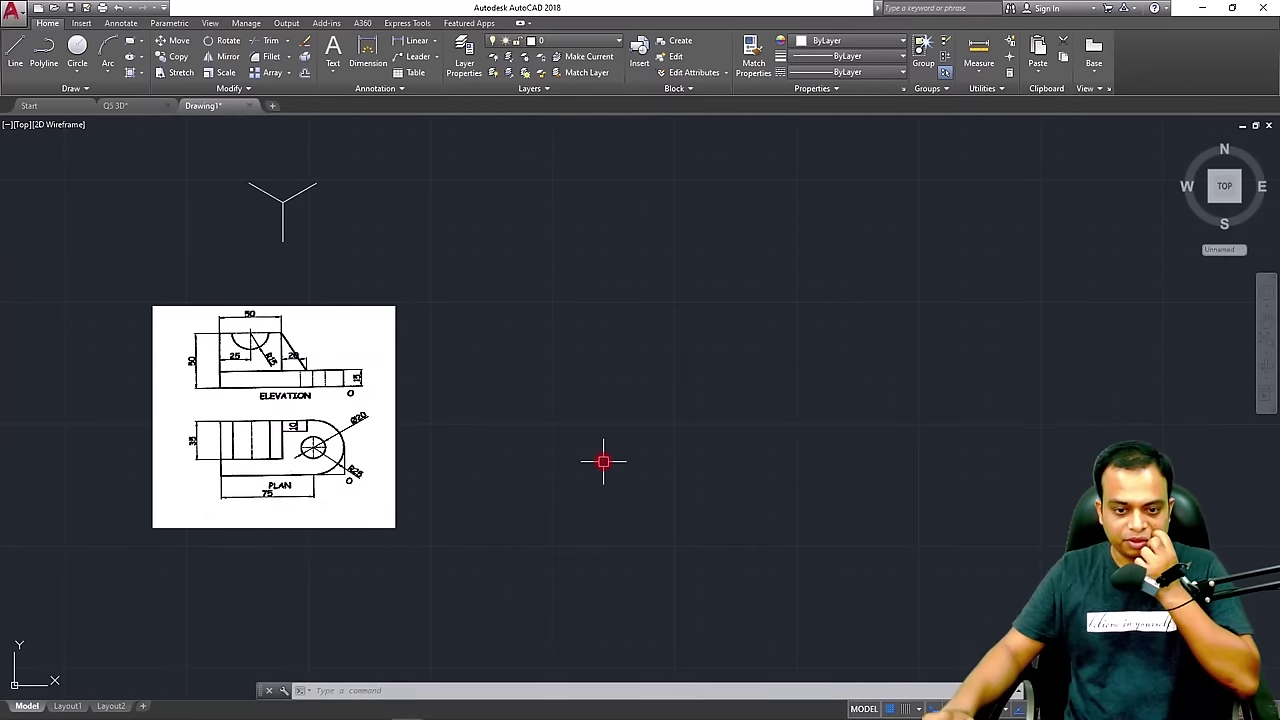
text(l)
key(Return)
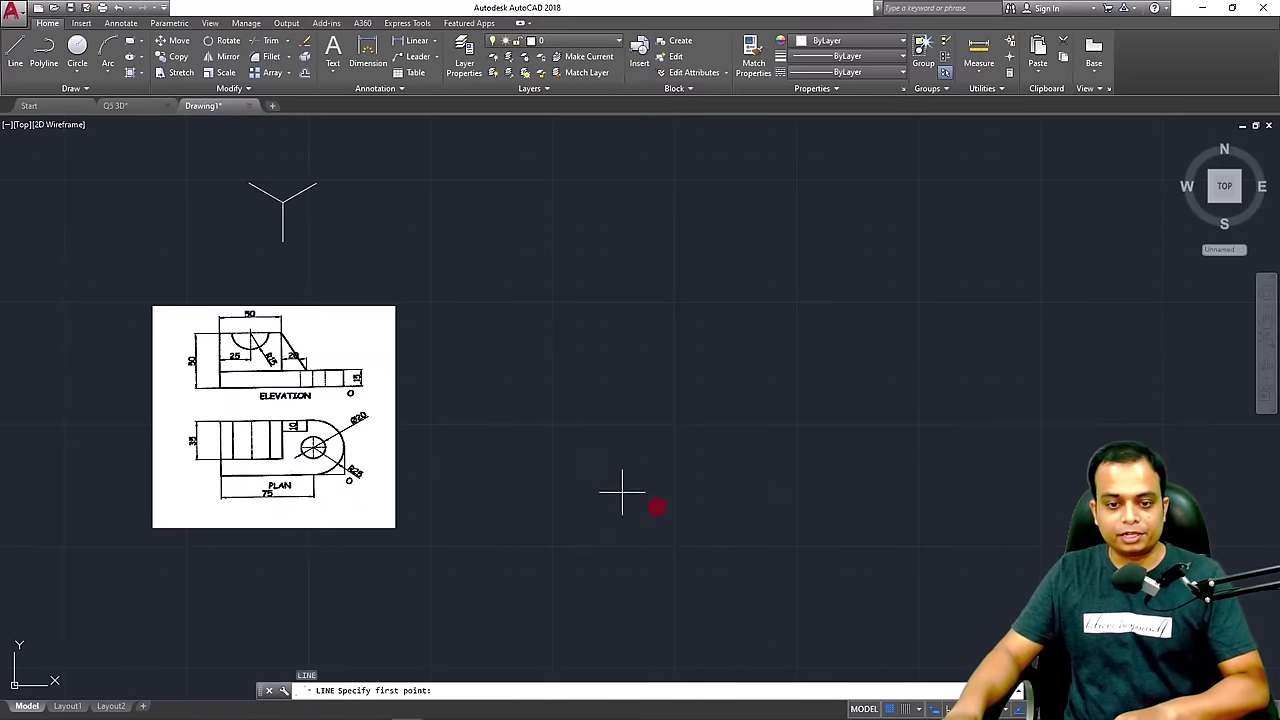
click(708, 510)
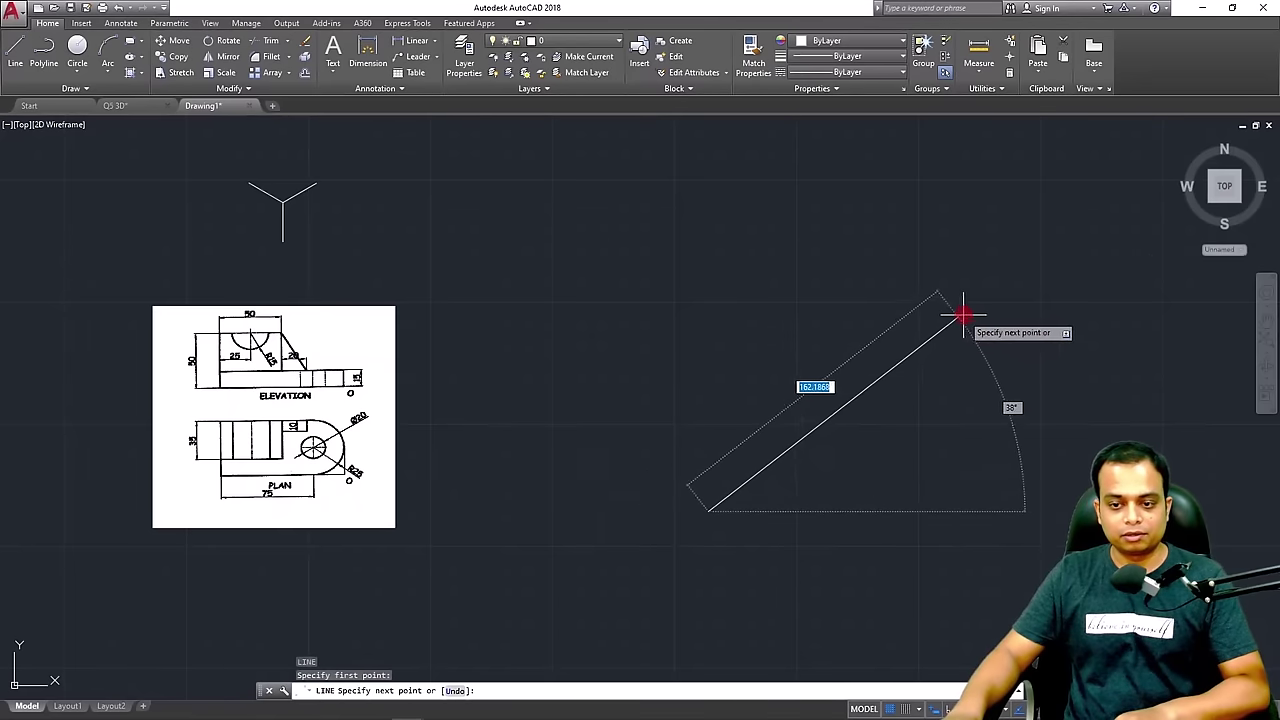
text(1)
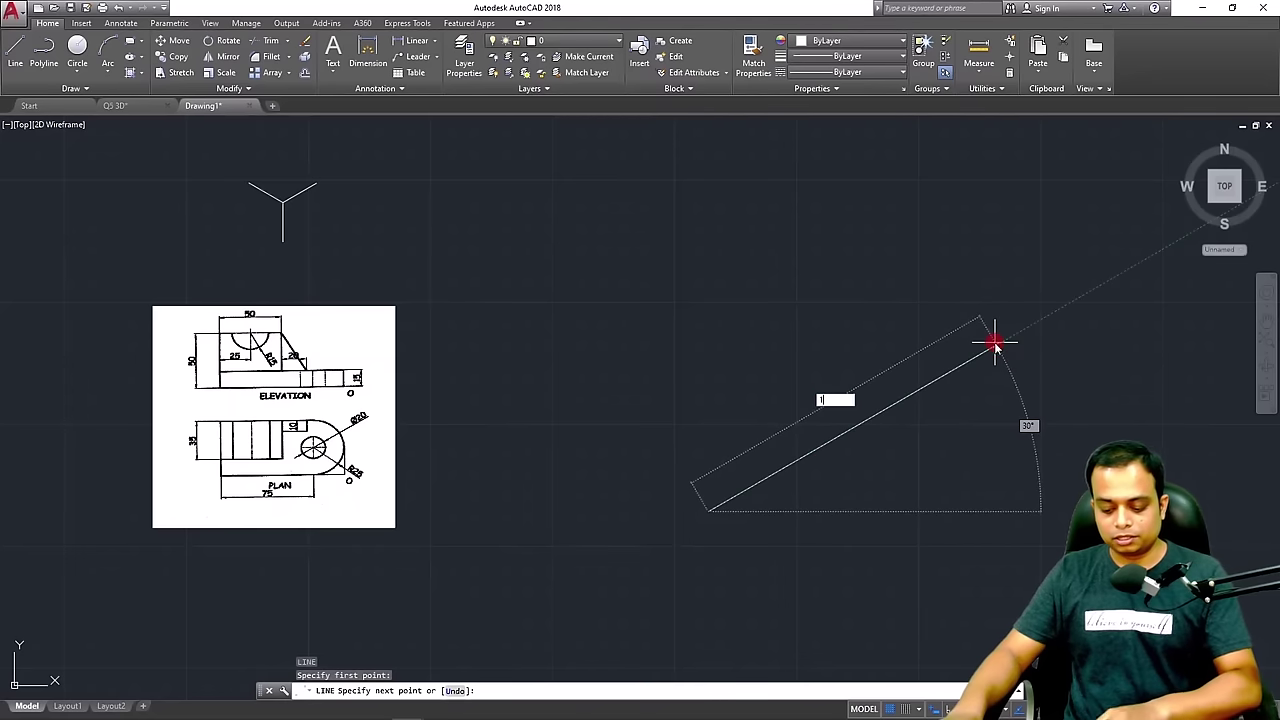
text(00)
key(Return)
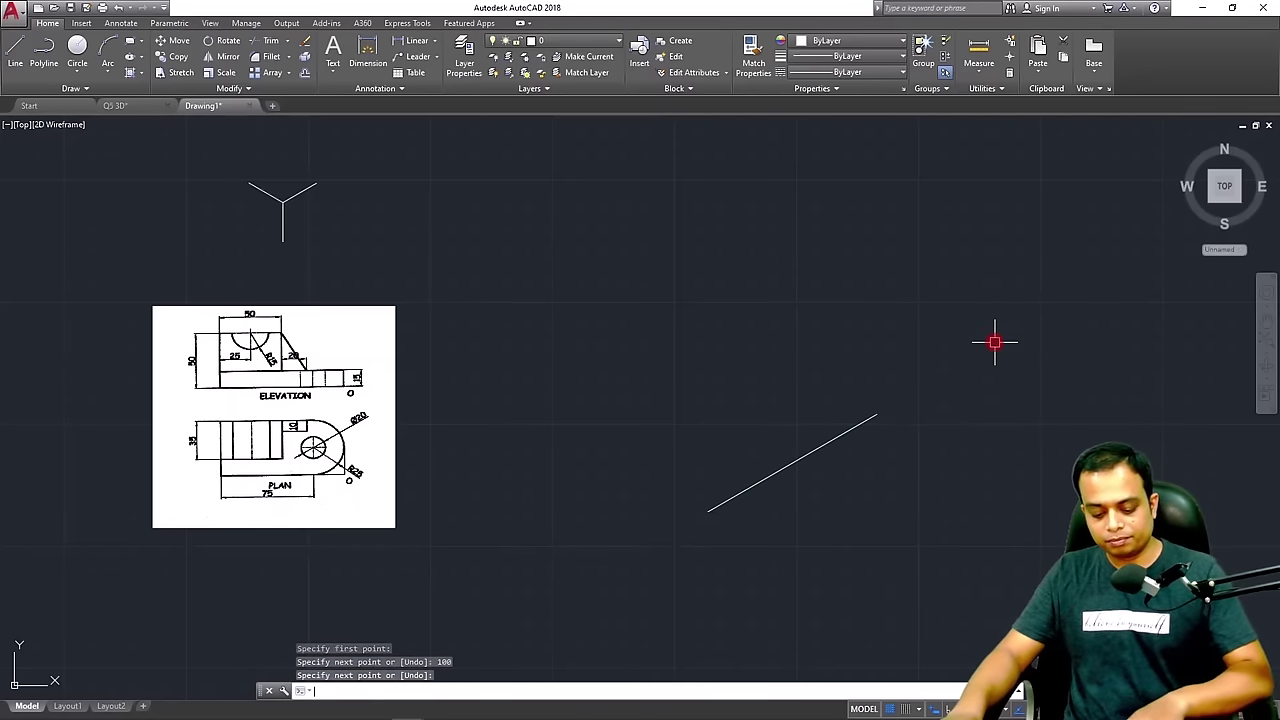
key(Return)
Draw a second line 100 units long at 150° from the lower end of the 30° line
key(Return)
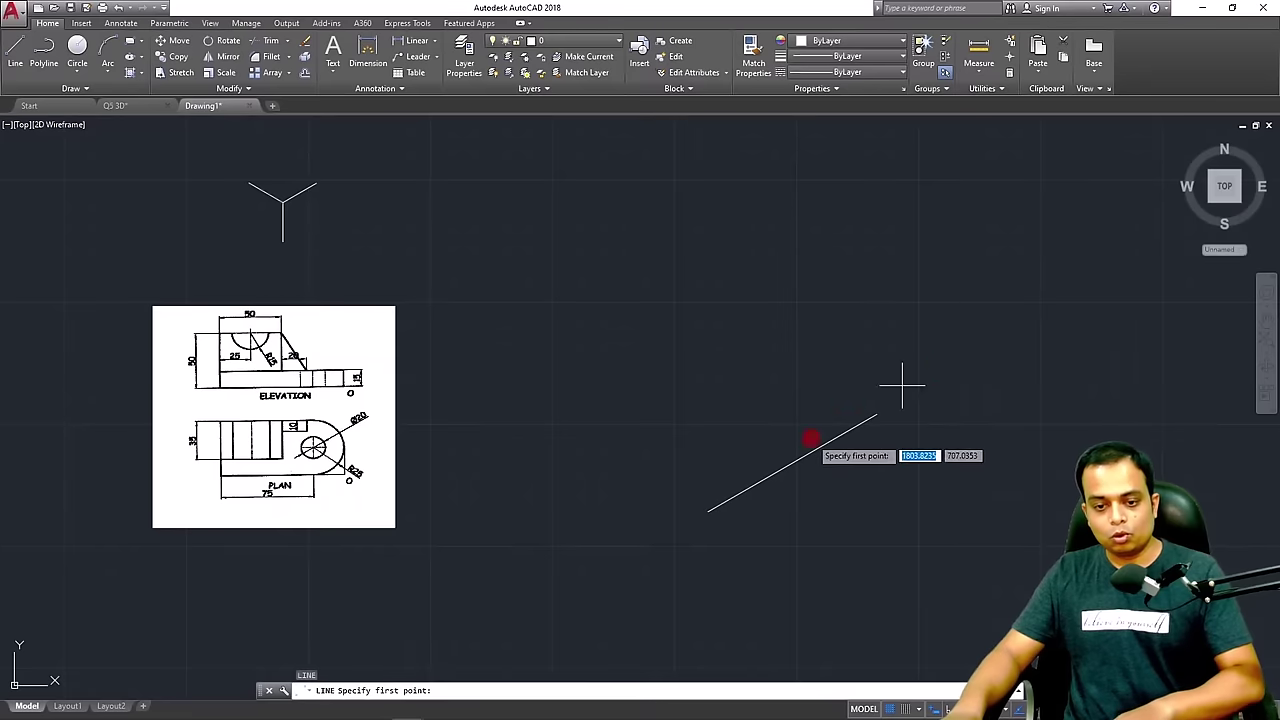
click(710, 511)
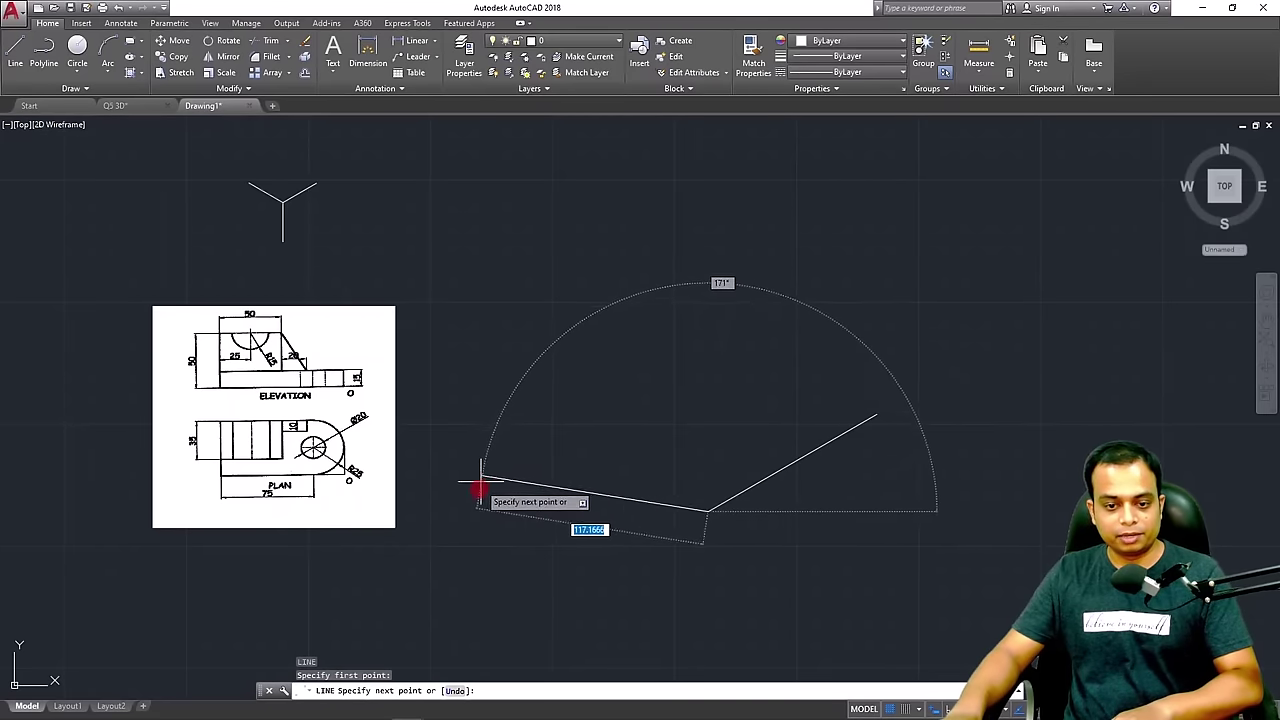
text(10)
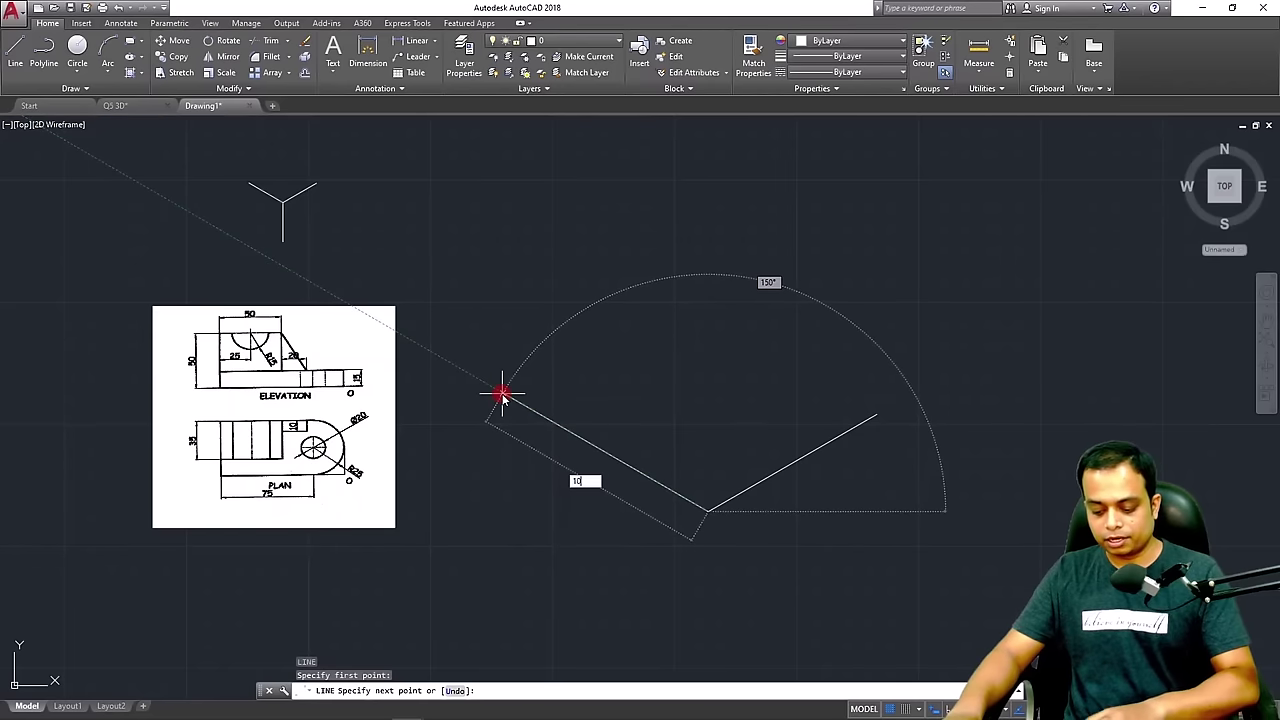
text(0)
key(Return)
key(Escape)
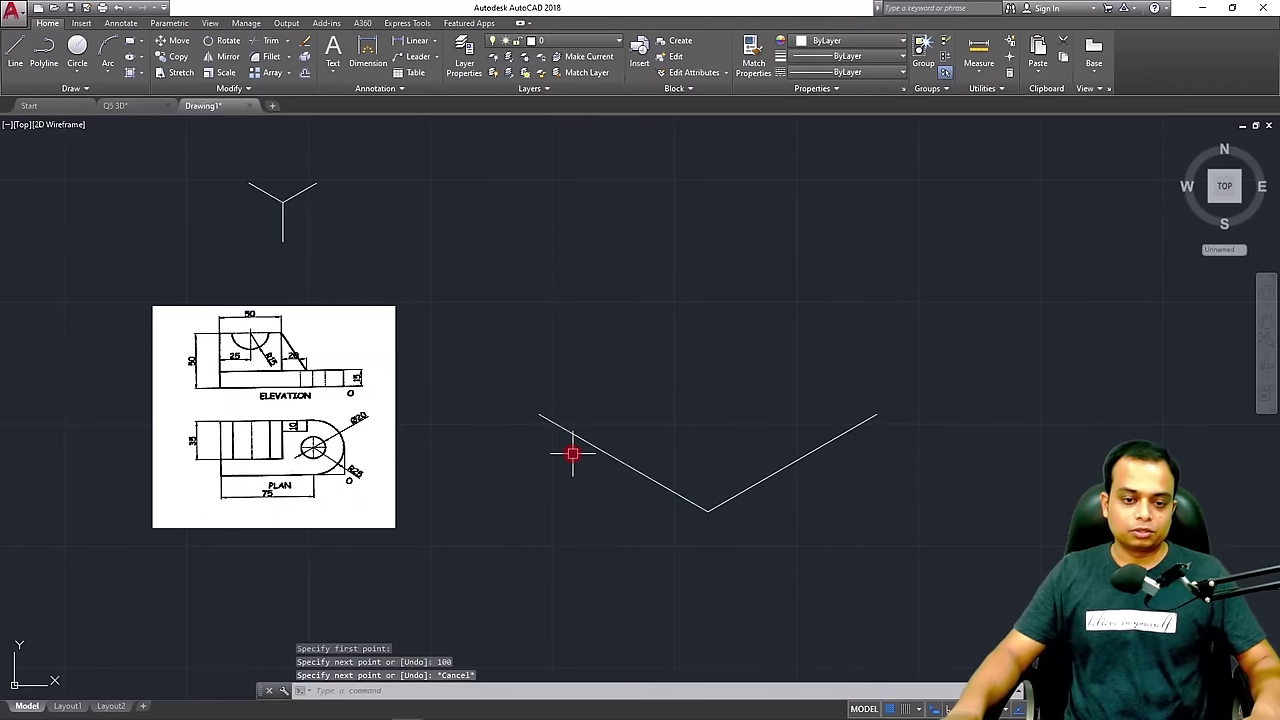
Highlight each of the two isometric base lines in turn and compare their directions with the reference elevation and plan
middle_drag(571, 454, 603, 421)
scroll(449, 420, up, 2)
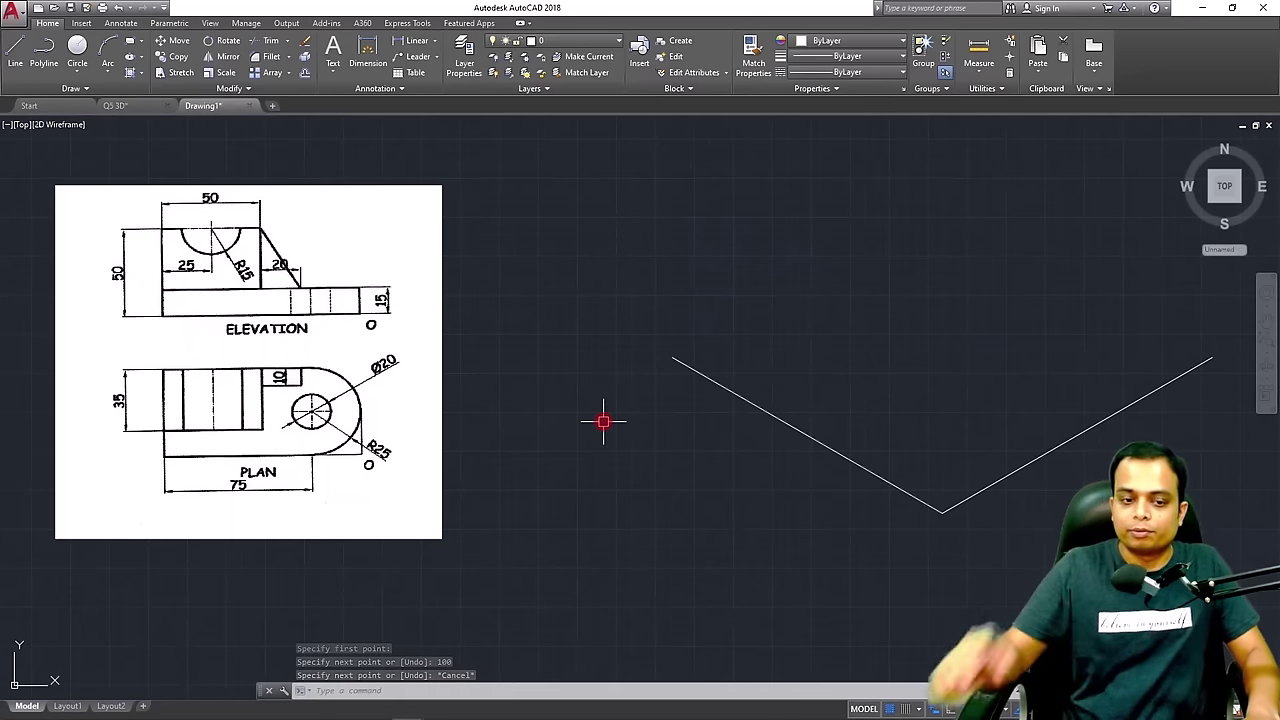
middle_drag(957, 491, 849, 494)
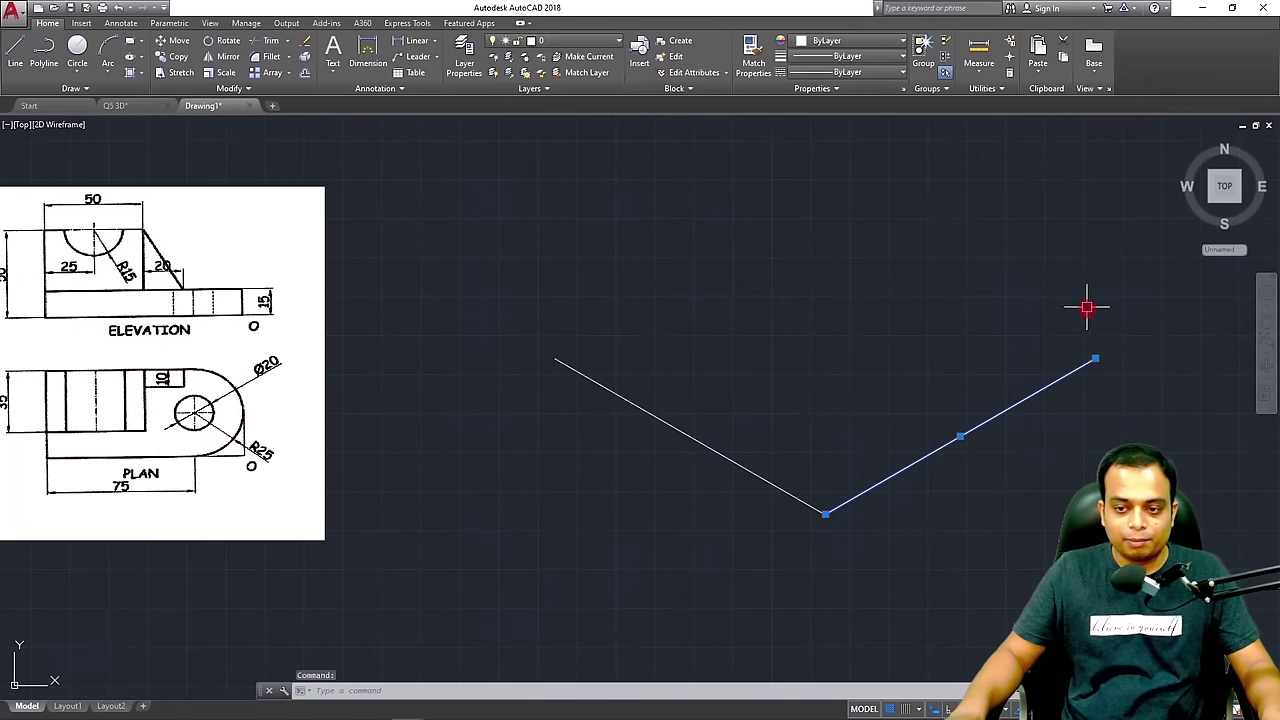
middle_drag(409, 422, 515, 388)
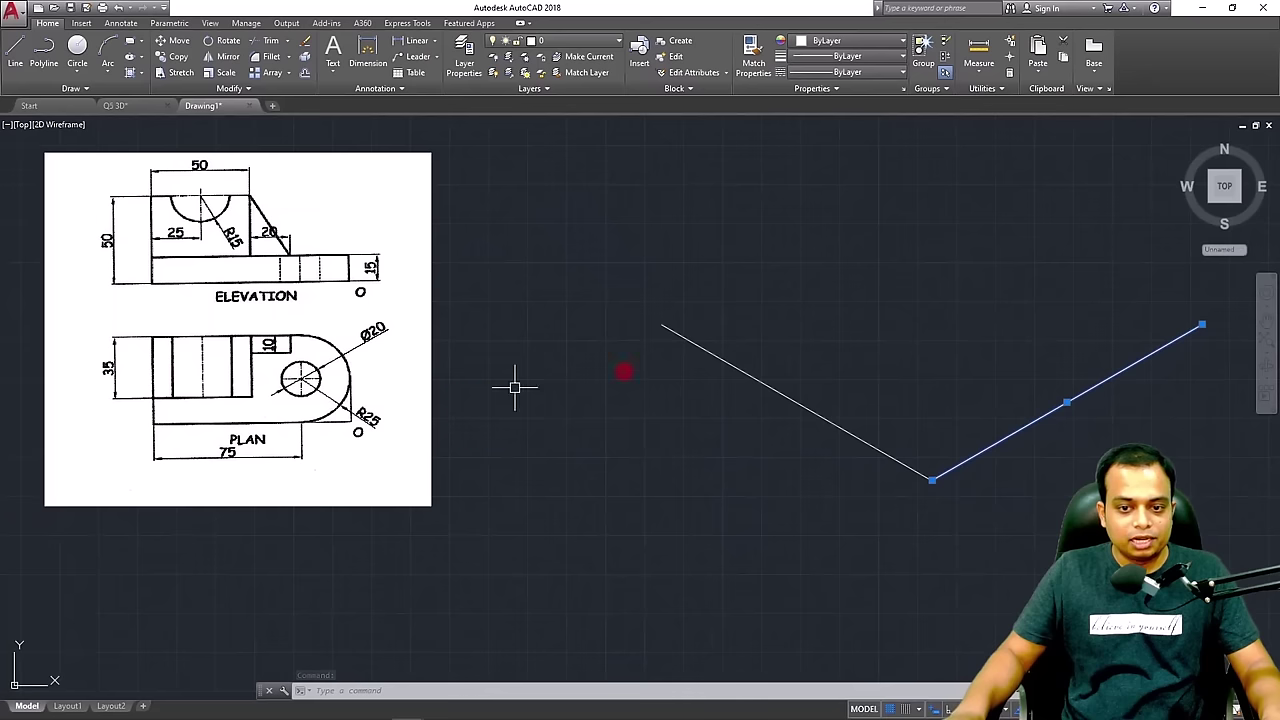
key(Escape)
click(706, 360)
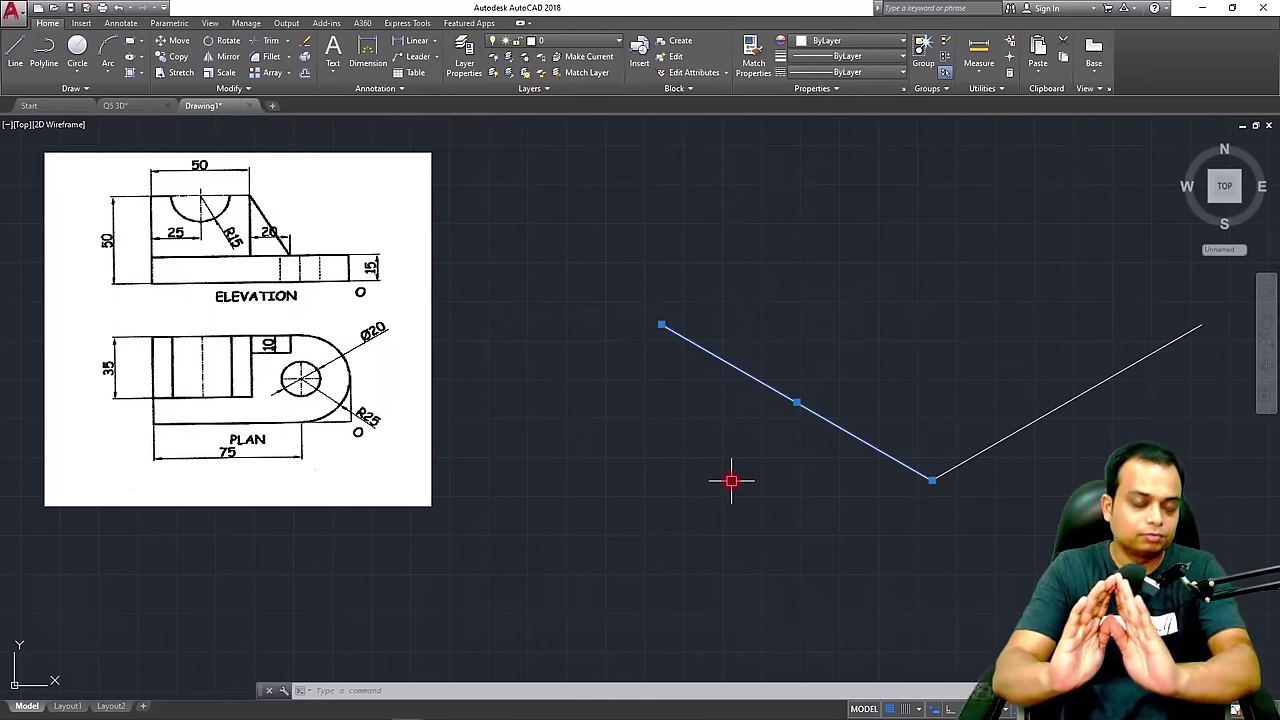
key(Escape)
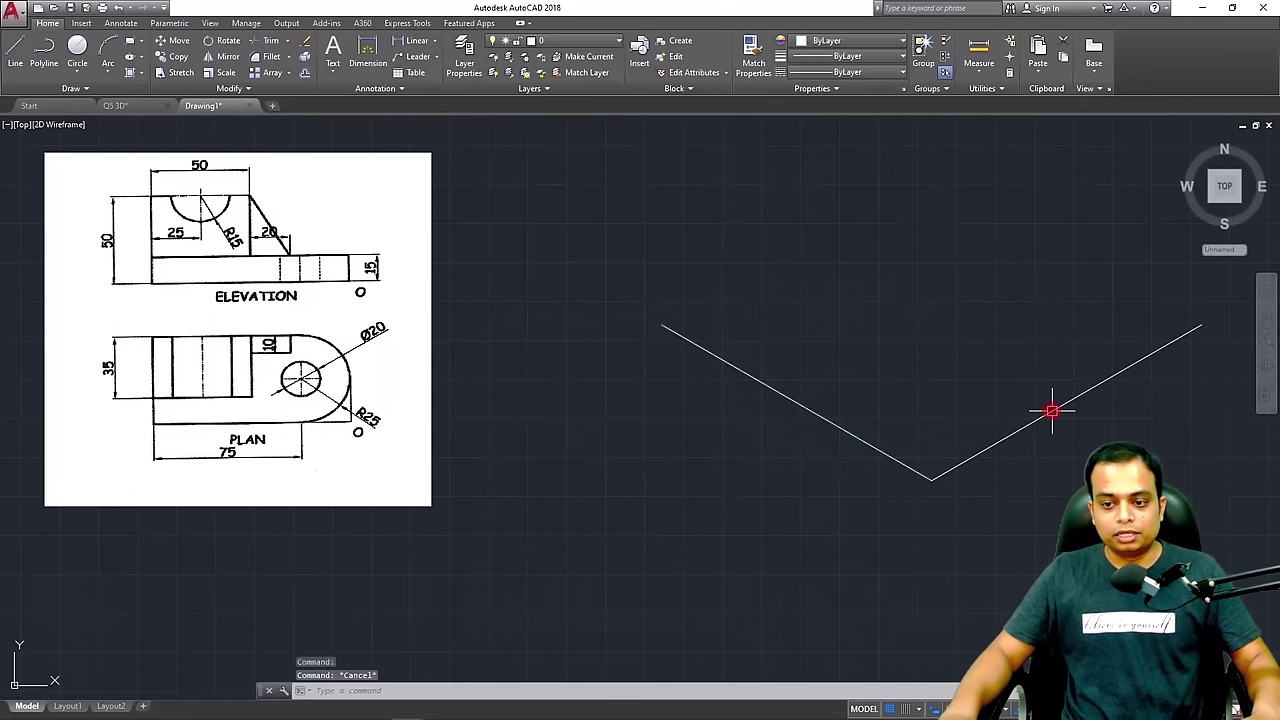
click(1052, 410)
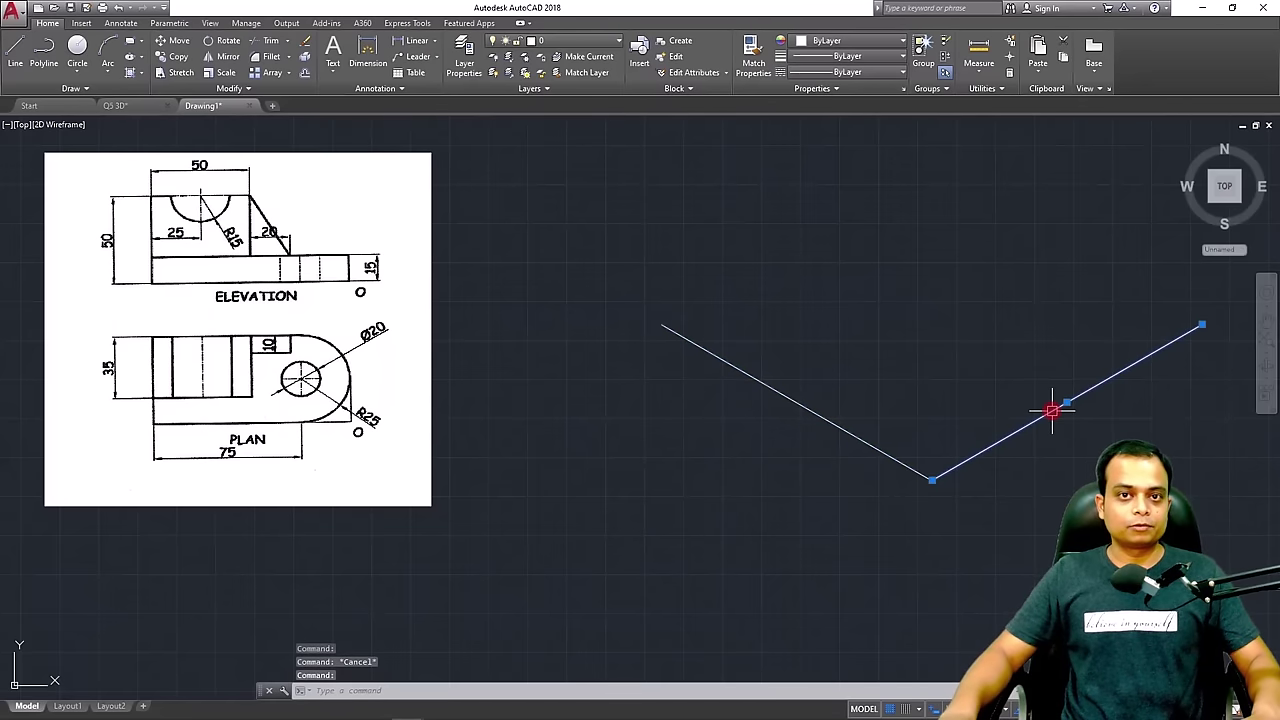
key(Escape)
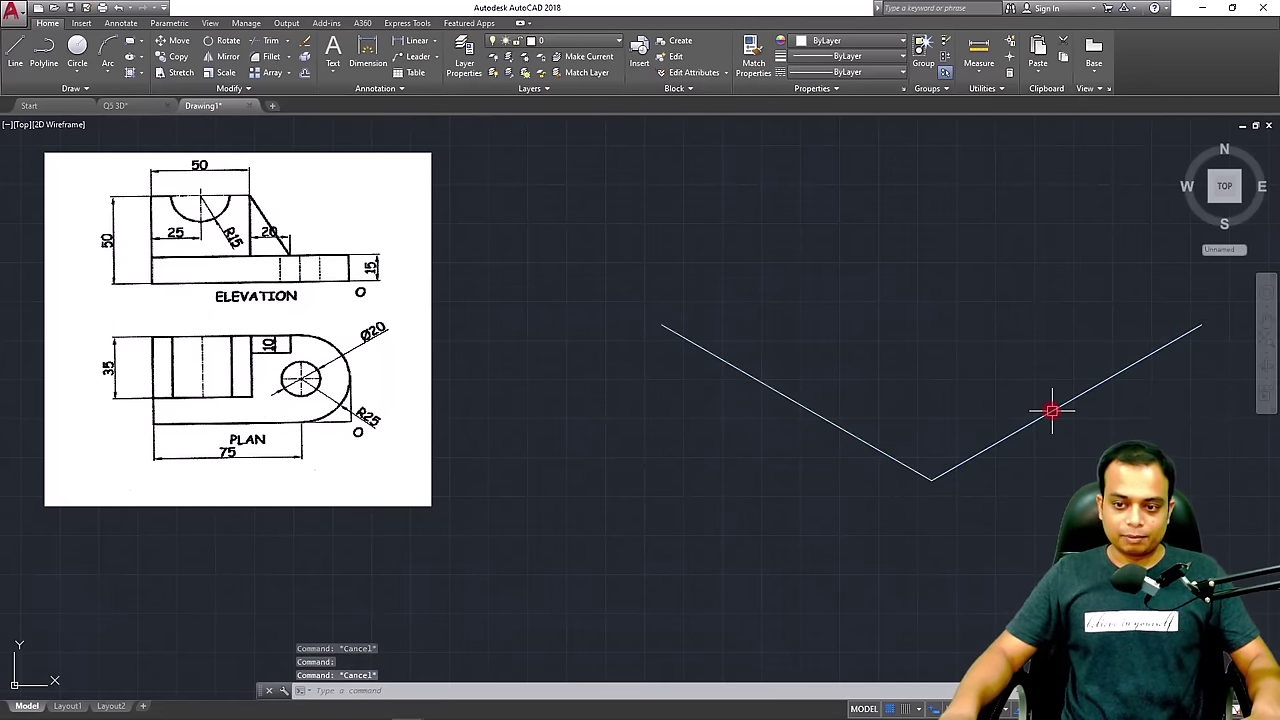
Replace the 30° base line with a line 50 units long at 30° from the same corner
click(1052, 410)
key(Delete)
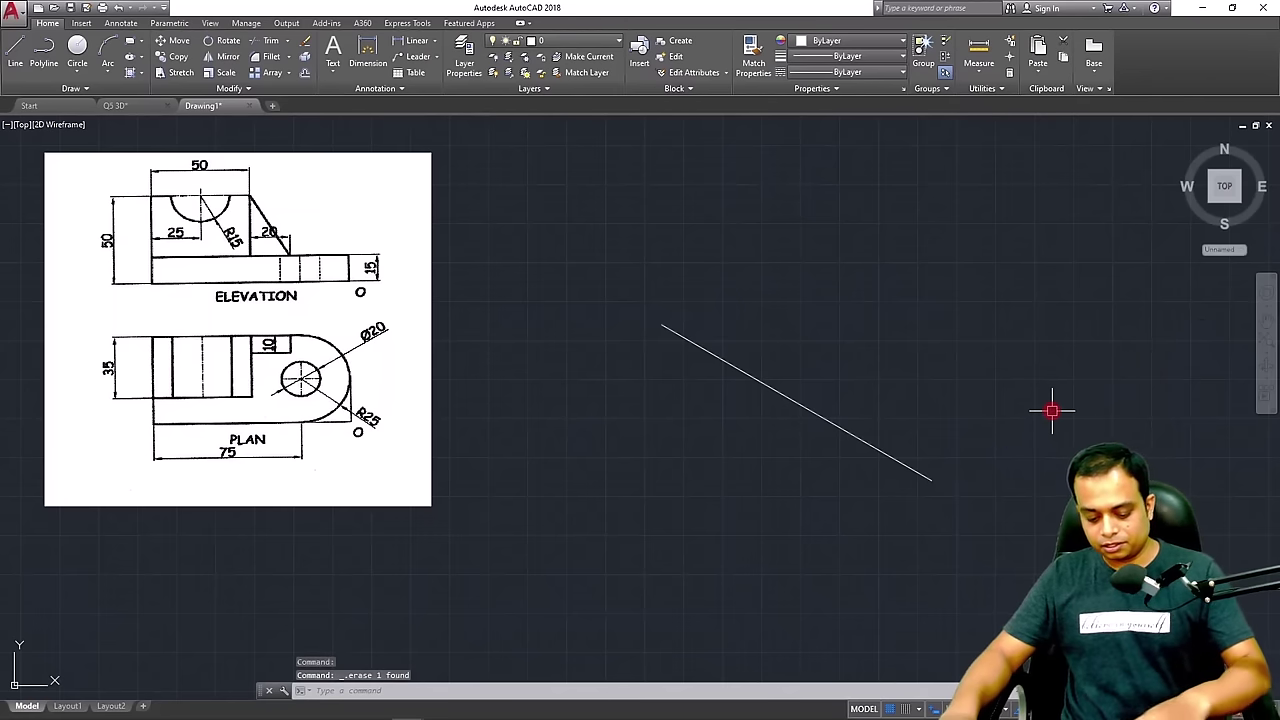
text(l)
key(Return)
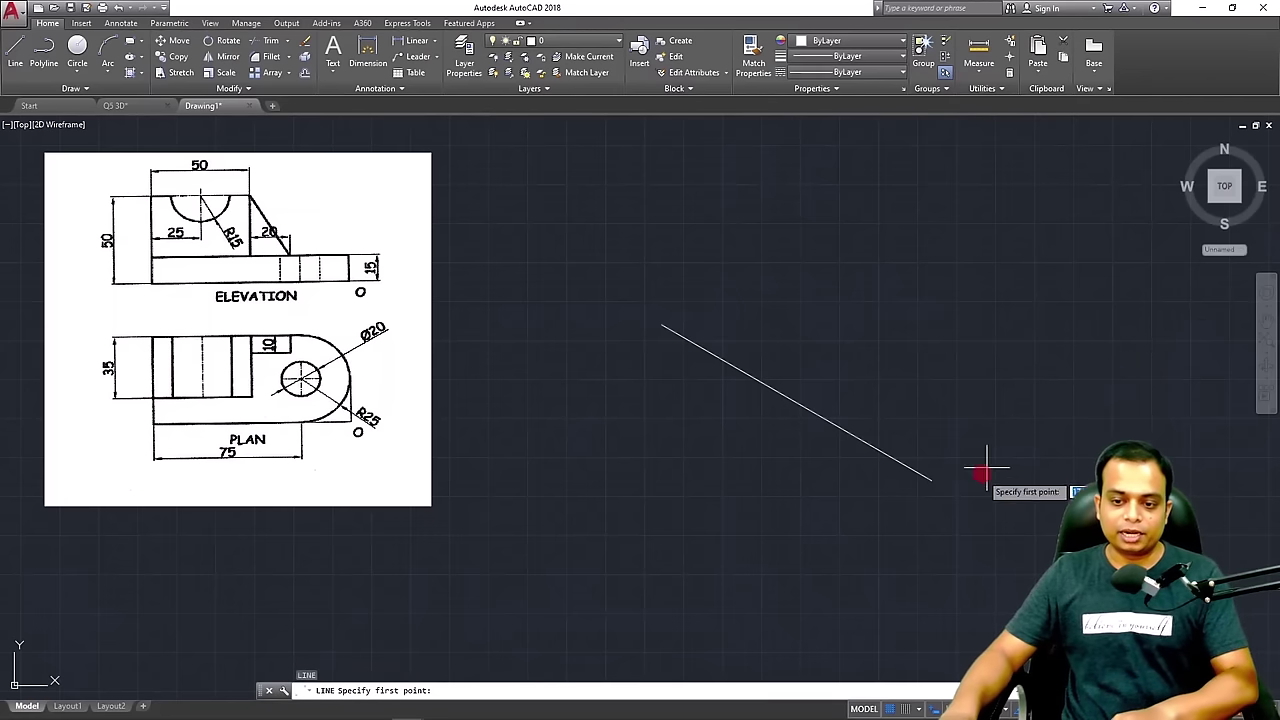
click(932, 481)
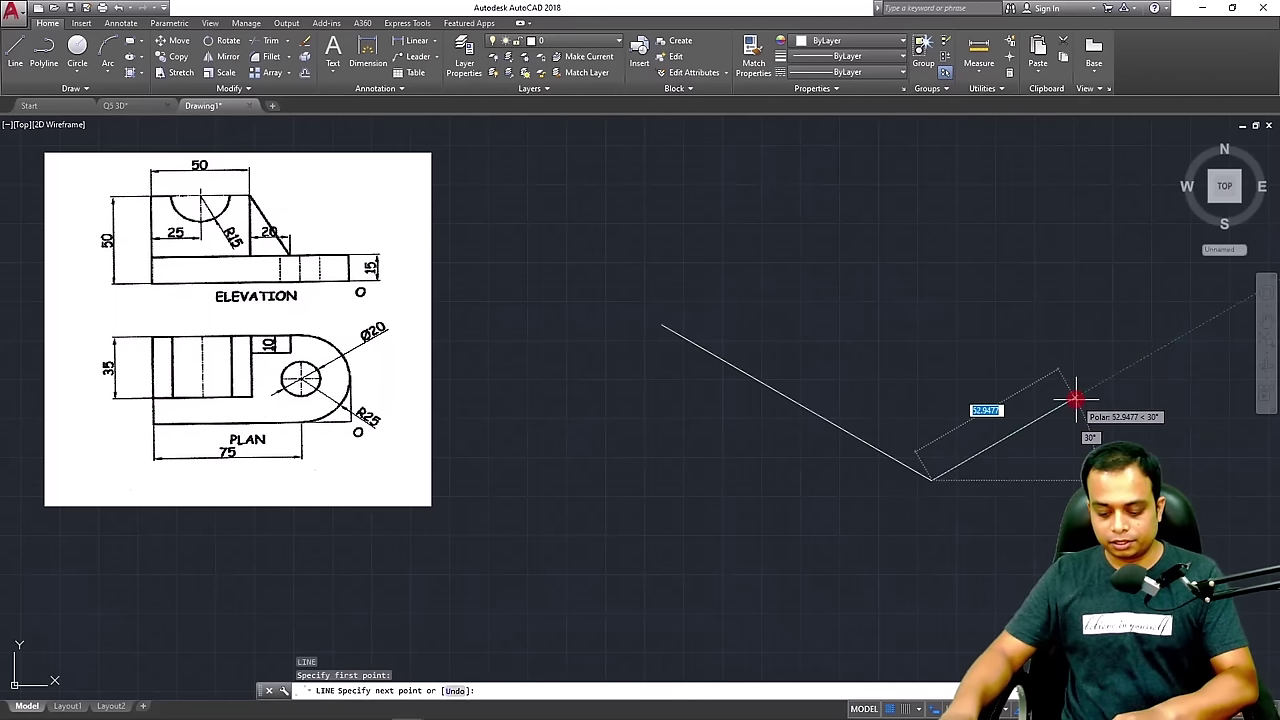
text(50)
key(Return)
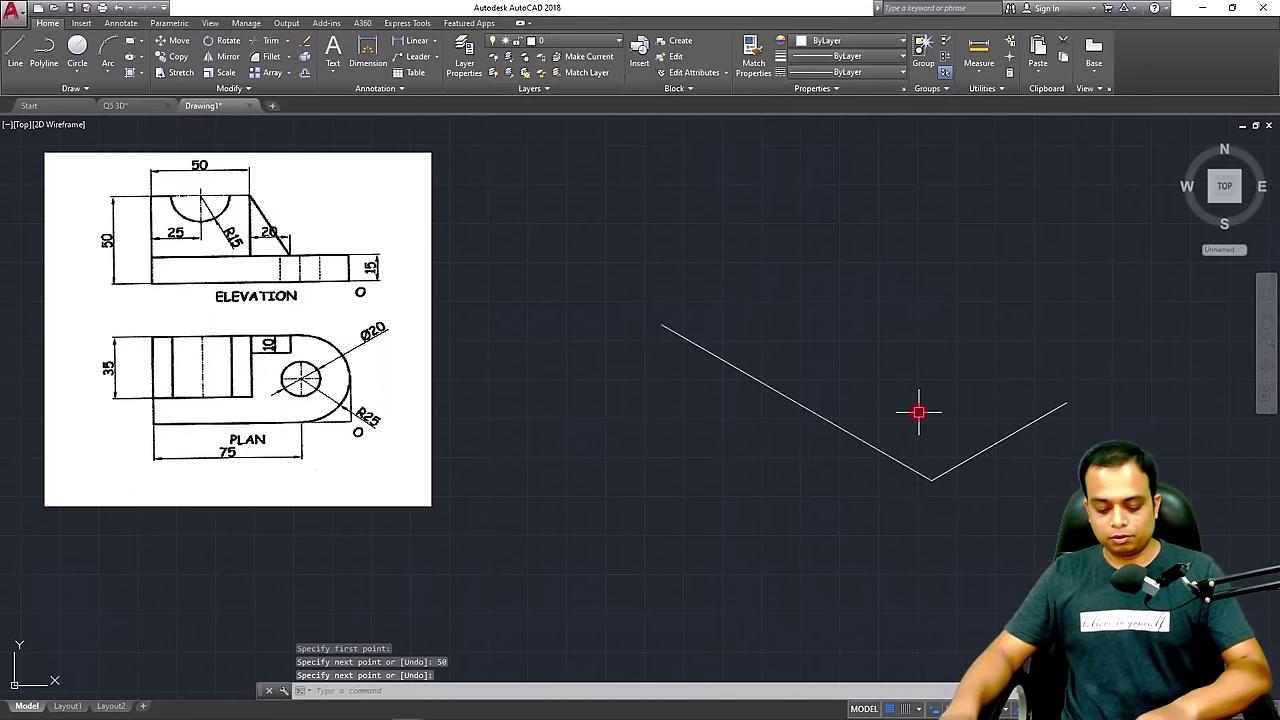
key(Return)
Complete the base parallelogram with a 100-unit line at 150° from the 50-unit line's free end and a closing line to the first 100-unit line
key(Return)
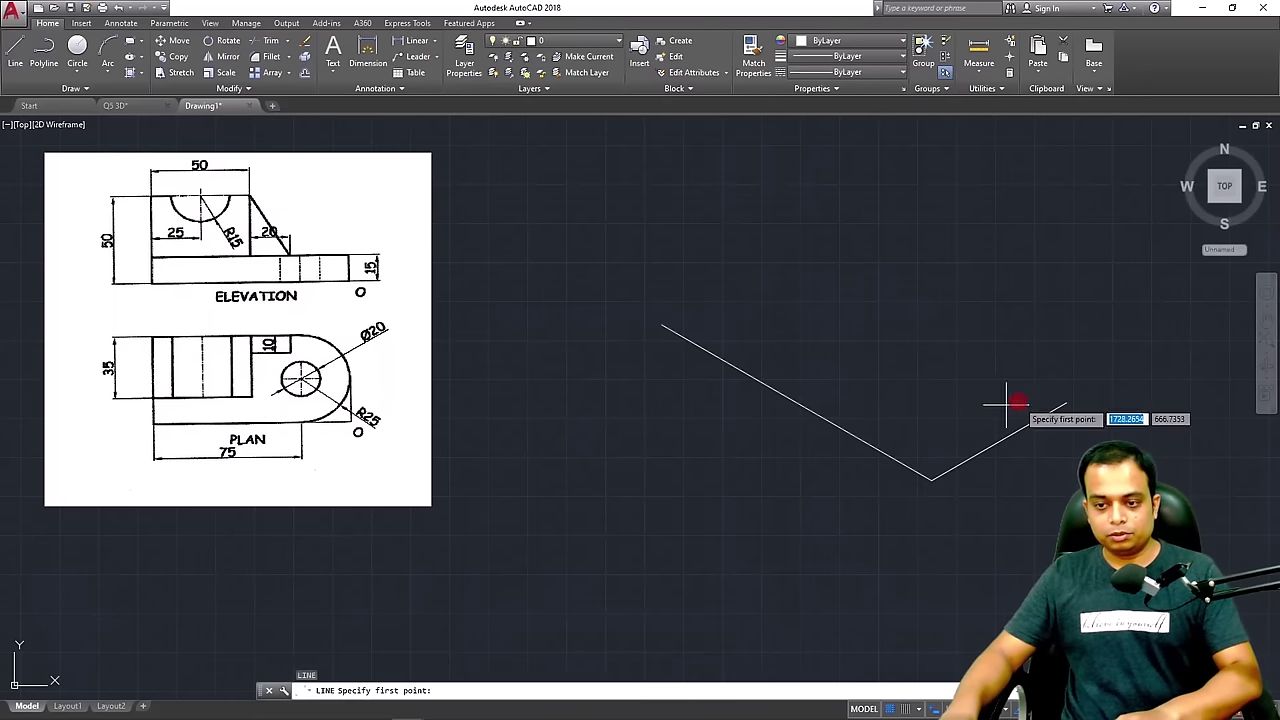
click(1066, 402)
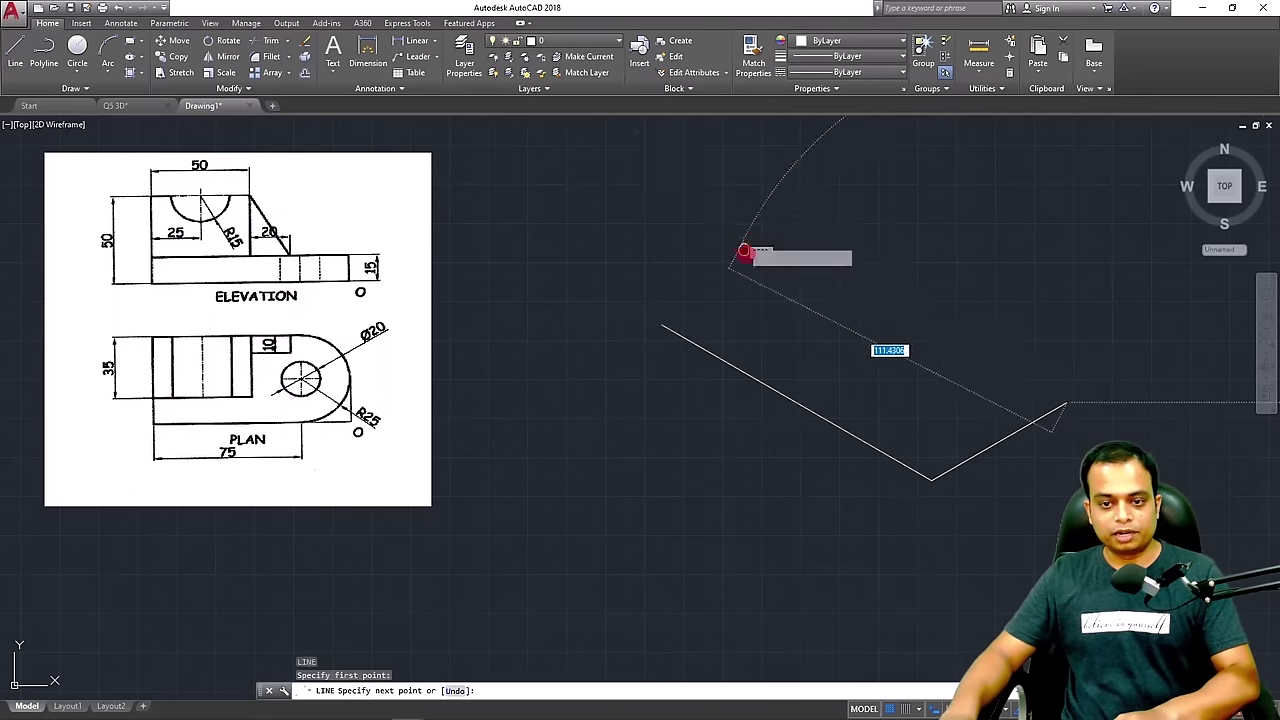
middle_drag(743, 252, 916, 423)
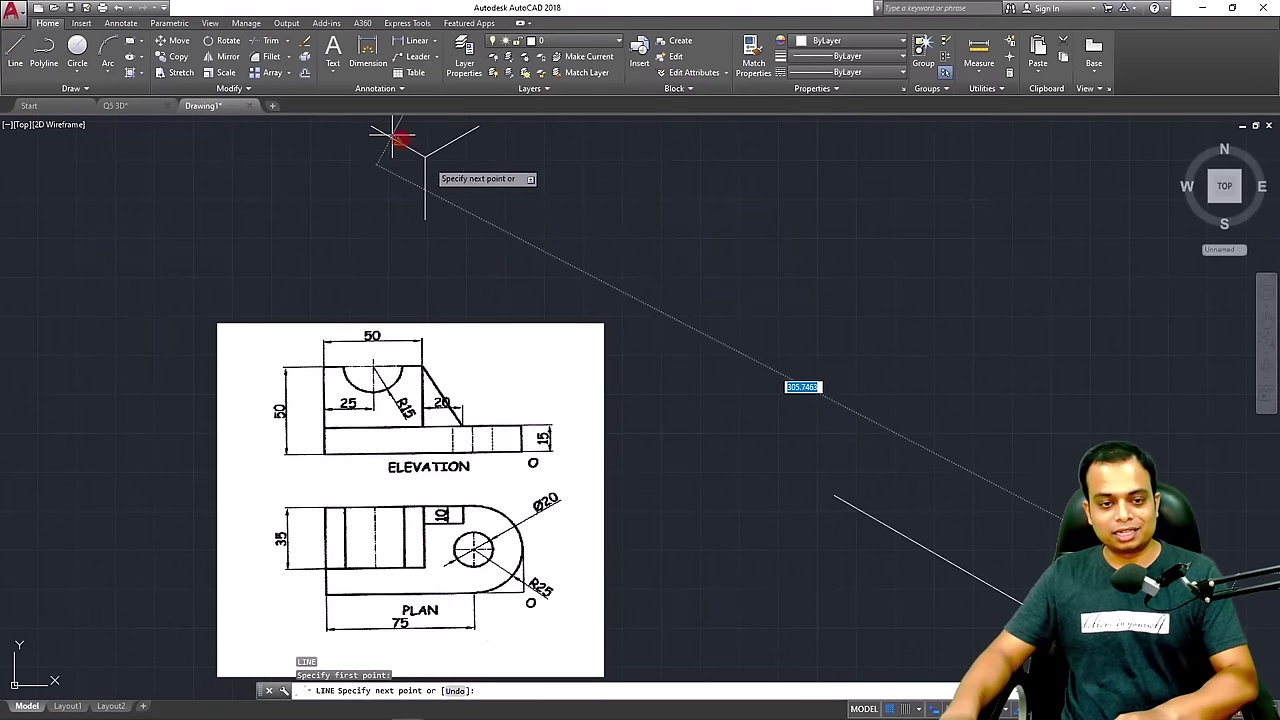
middle_drag(1041, 419, 837, 331)
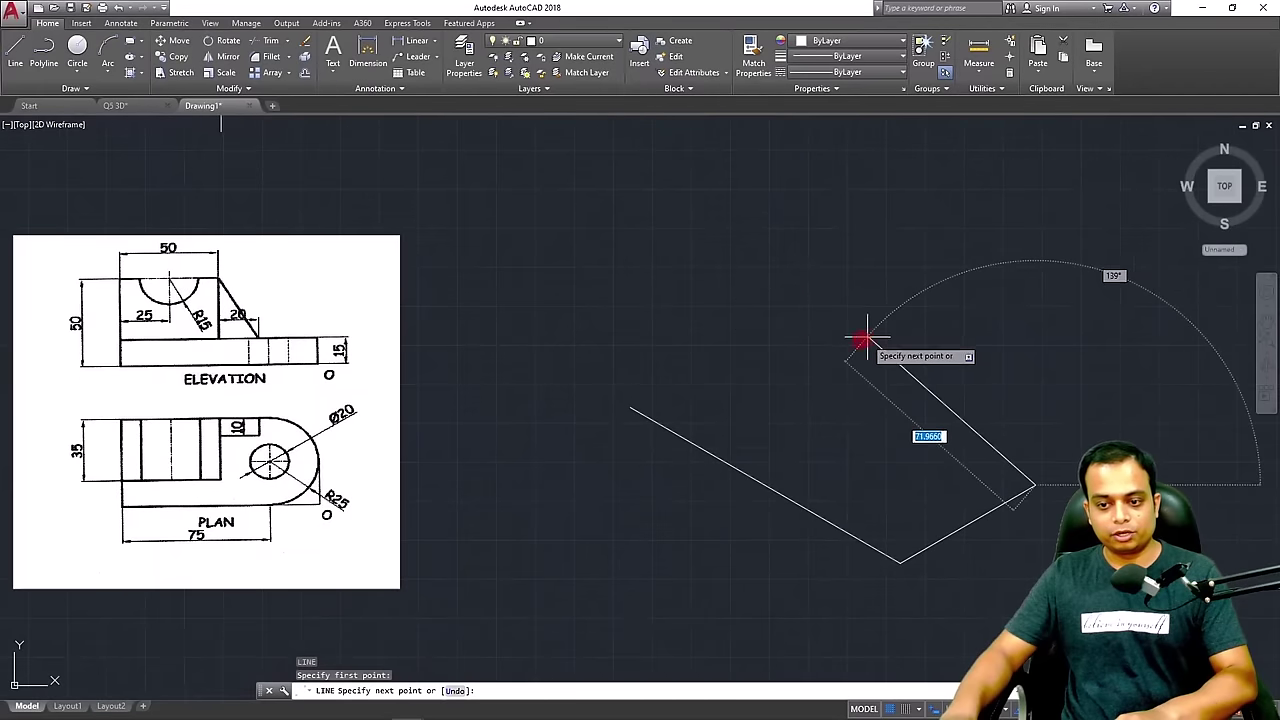
text(100)
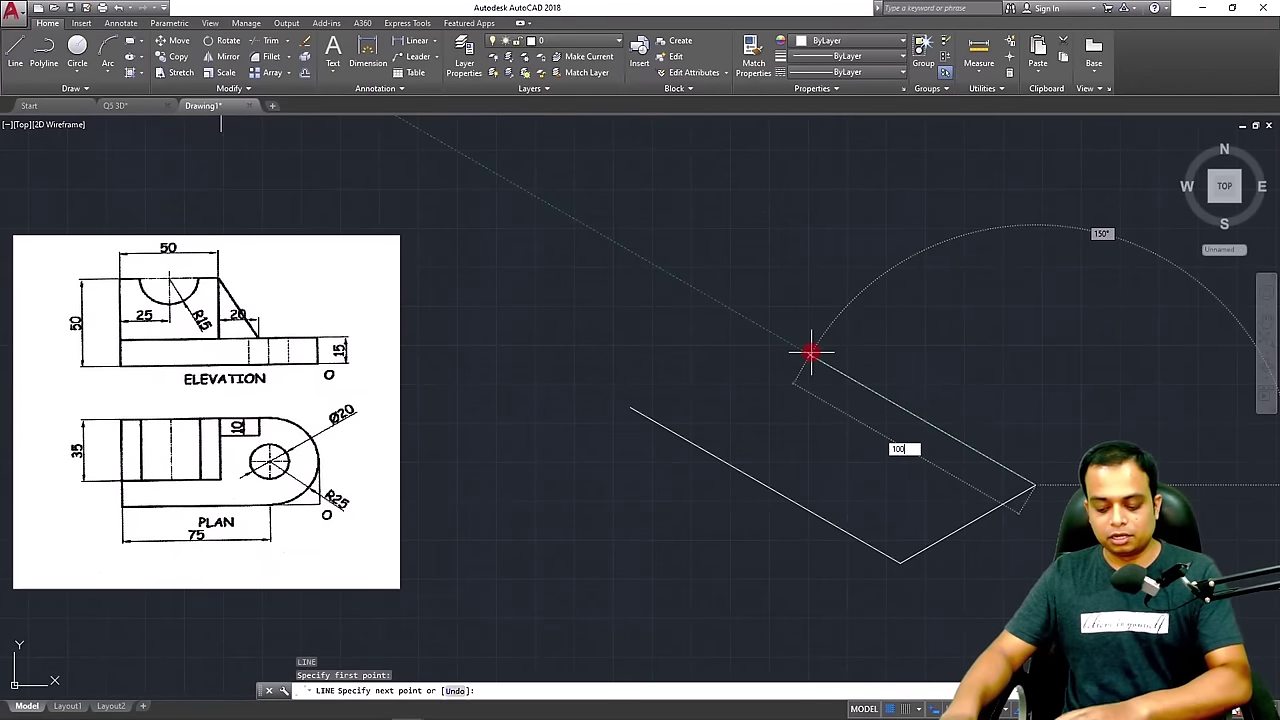
key(Return)
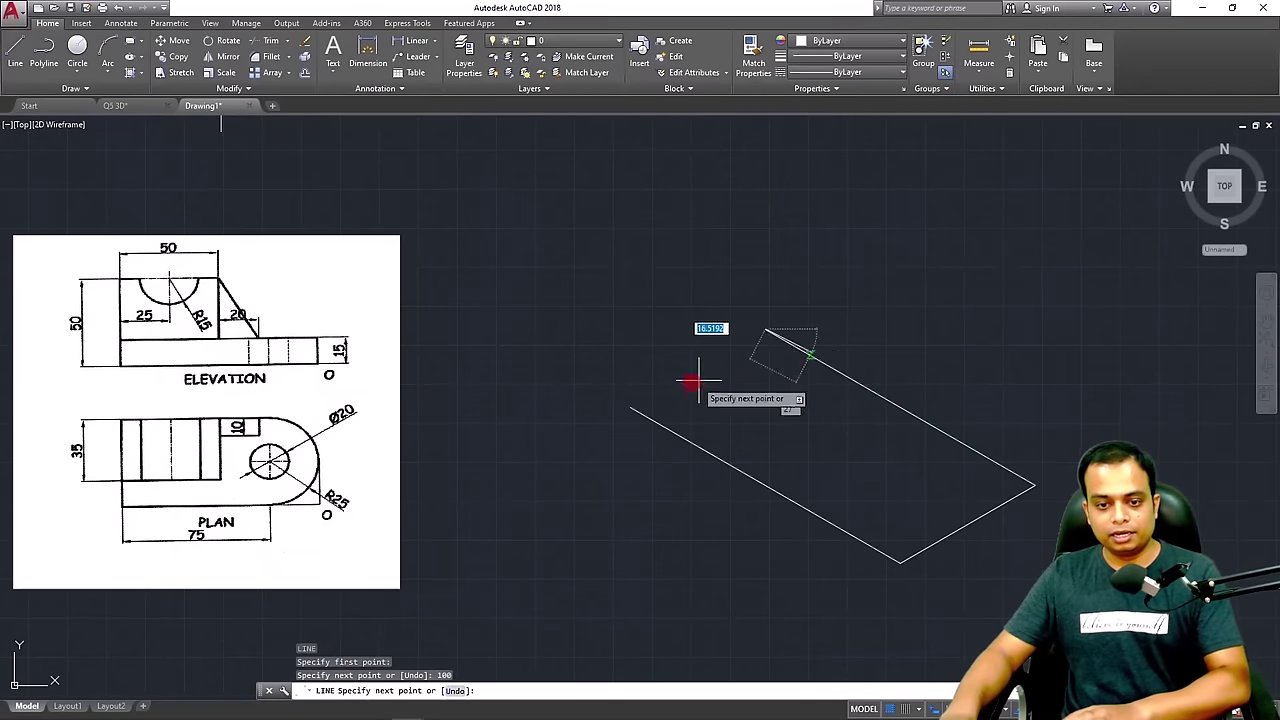
click(630, 405)
key(Return)
middle_drag(887, 361, 860, 344)
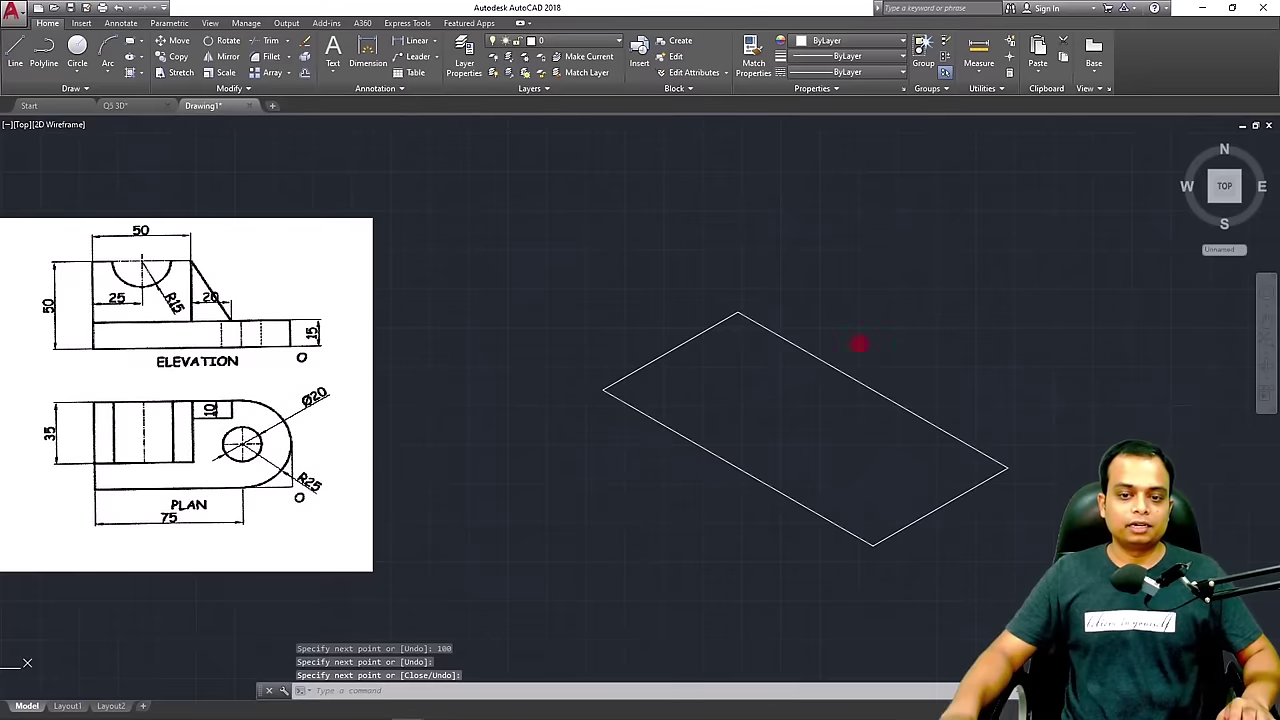
Cut the base parallelogram and paste it closer to the reference image
click(1011, 223)
click(643, 590)
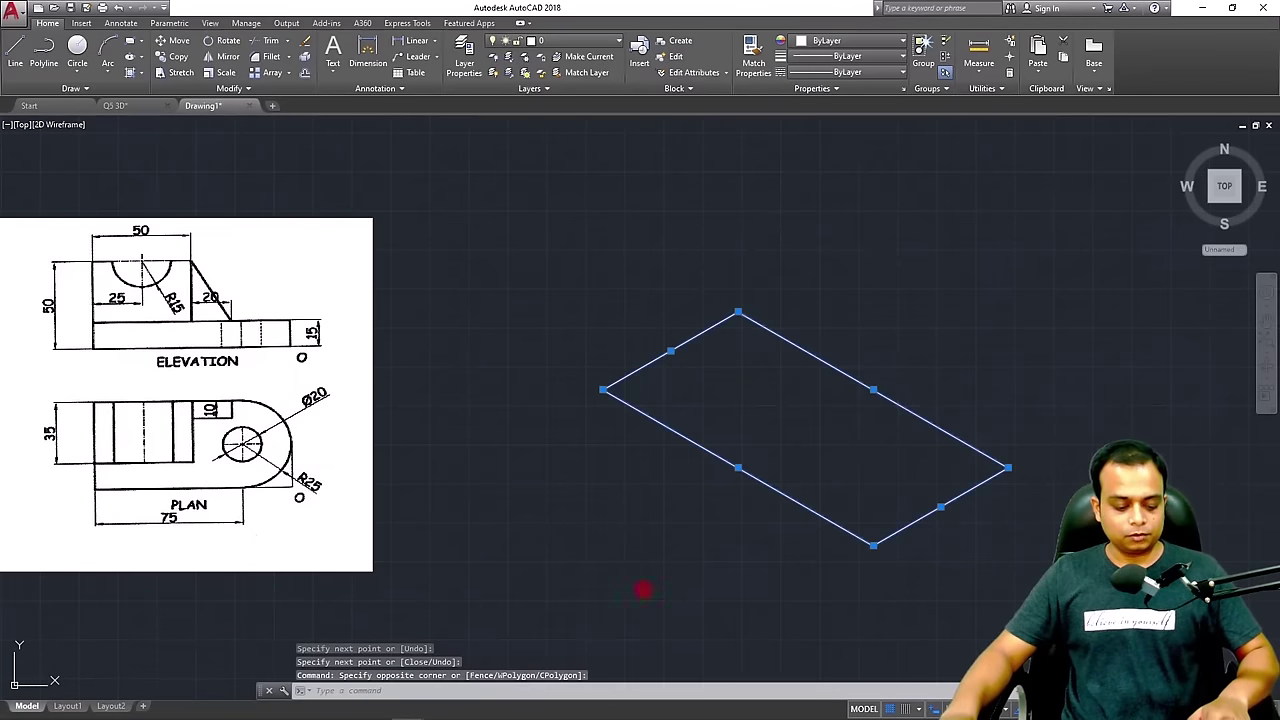
key(ctrl+x)
key(ctrl+v)
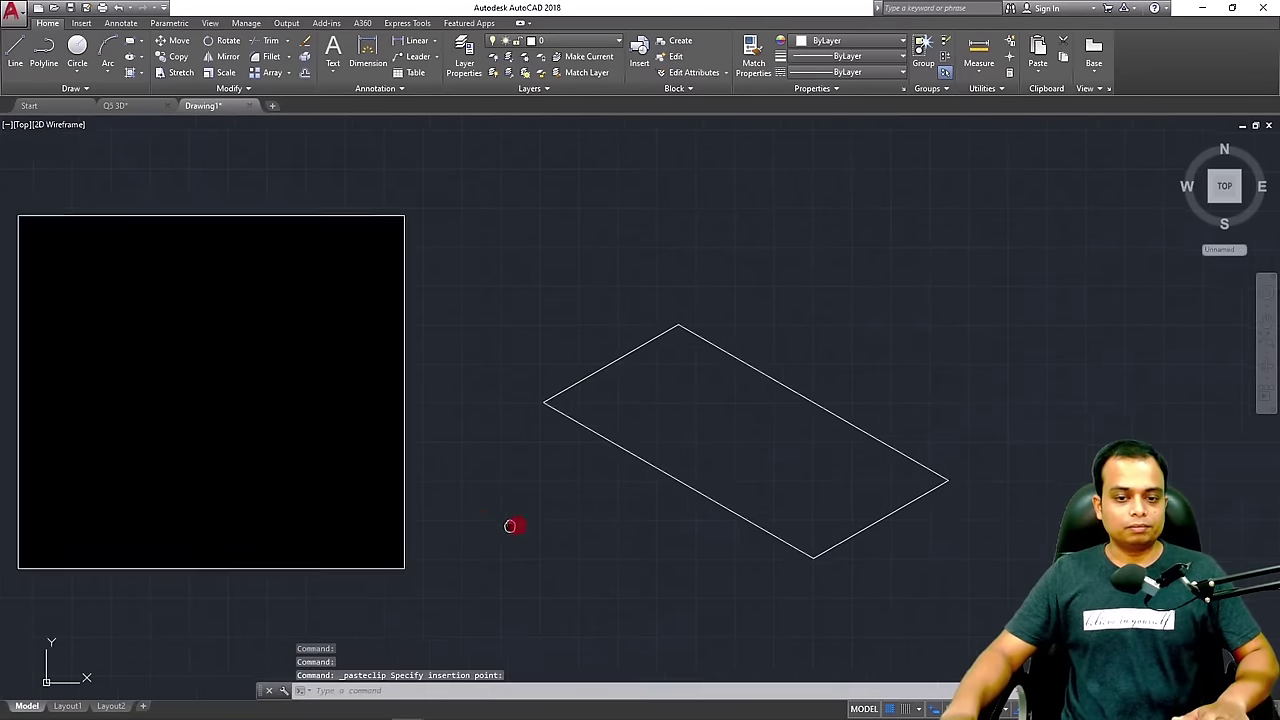
Draw a vertical line 15 units long straight down from the parallelogram's left corner
mouse_move(510, 526)
middle_down()
mouse_move(583, 523)
mouse_move(618, 572)
middle_up()
scroll(511, 514, up, 3)
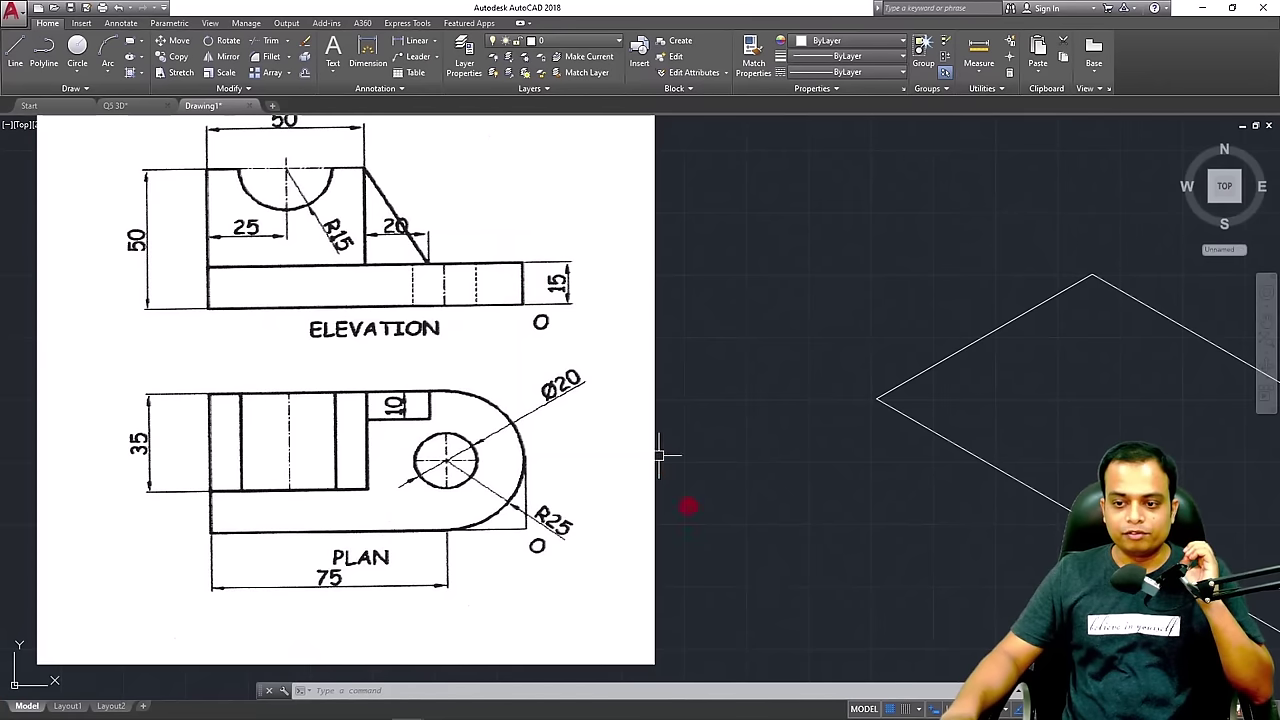
middle_drag(785, 461, 602, 326)
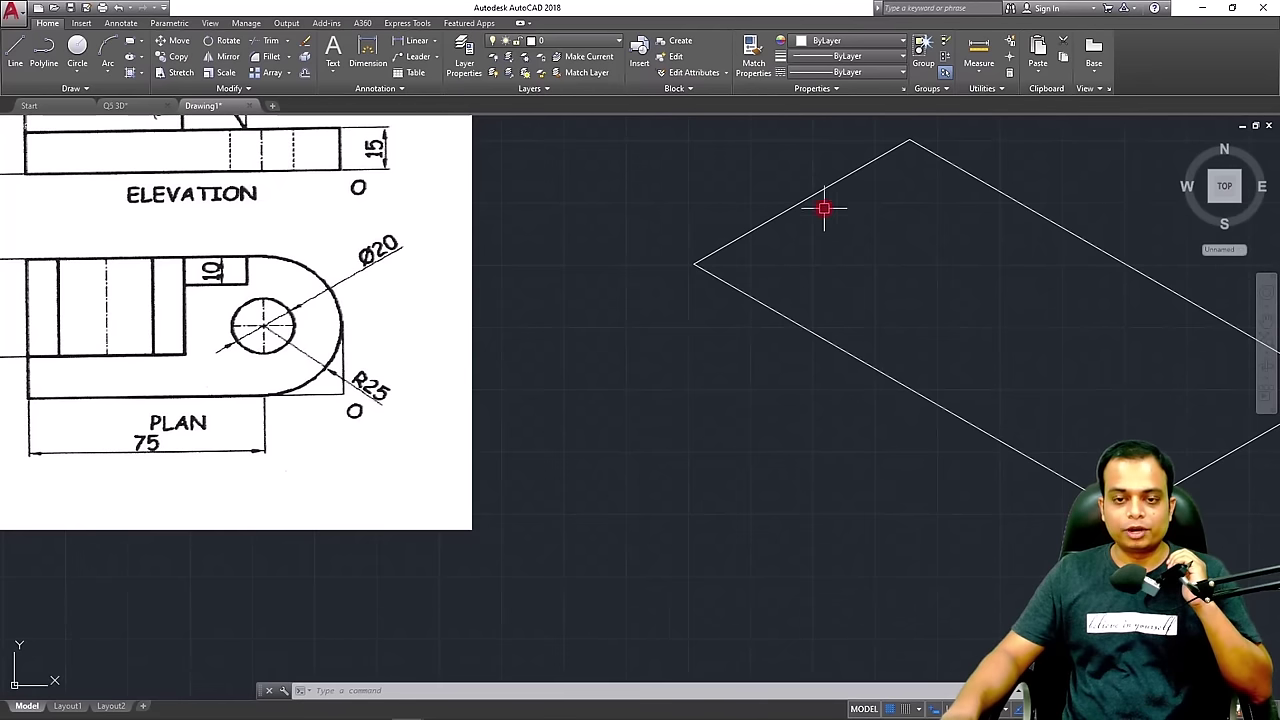
text(l)
key(Return)
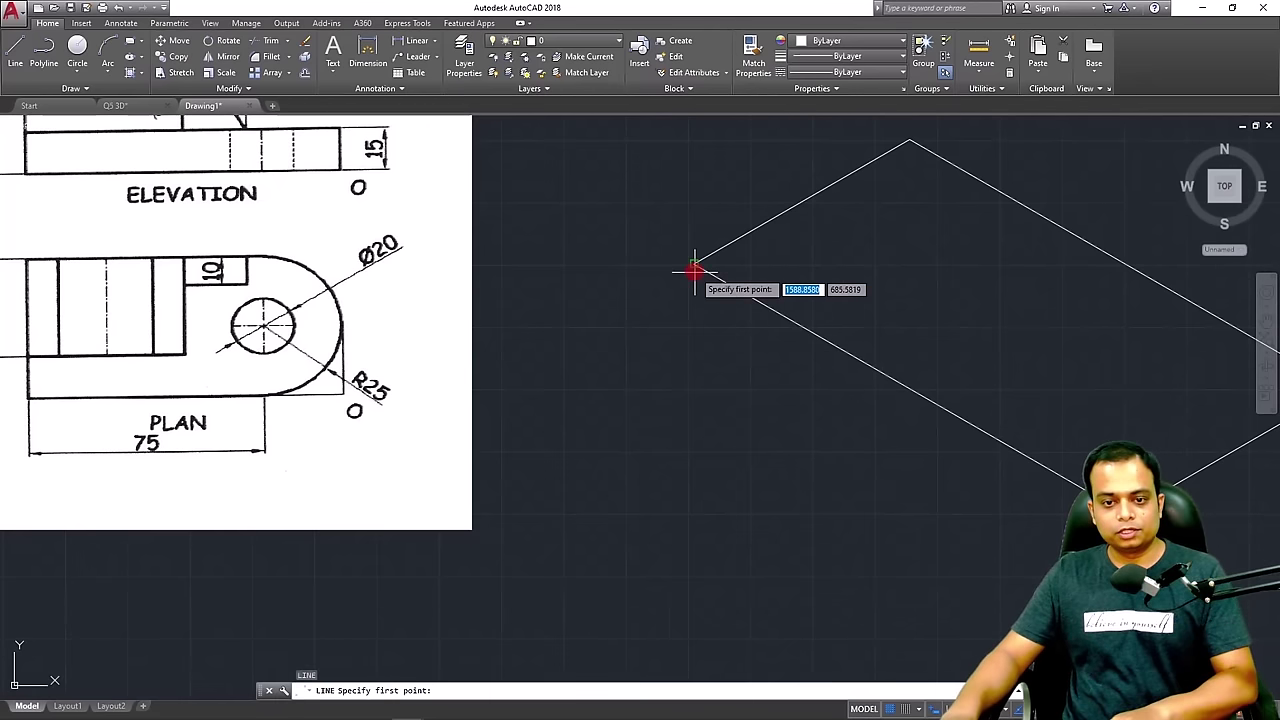
click(695, 265)
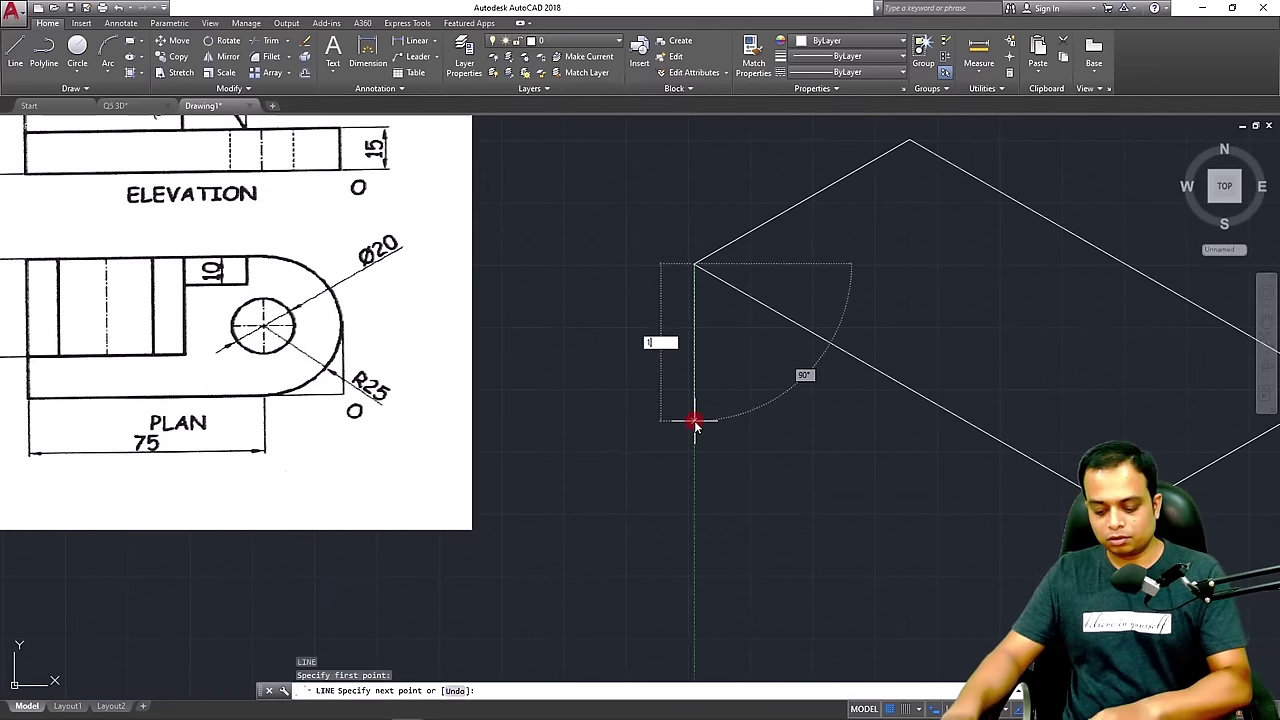
text(15)
key(Return)
key(Return)
Copy the 15-unit vertical edge from the left corner to the parallelogram's front and right corners
click(711, 371)
click(640, 282)
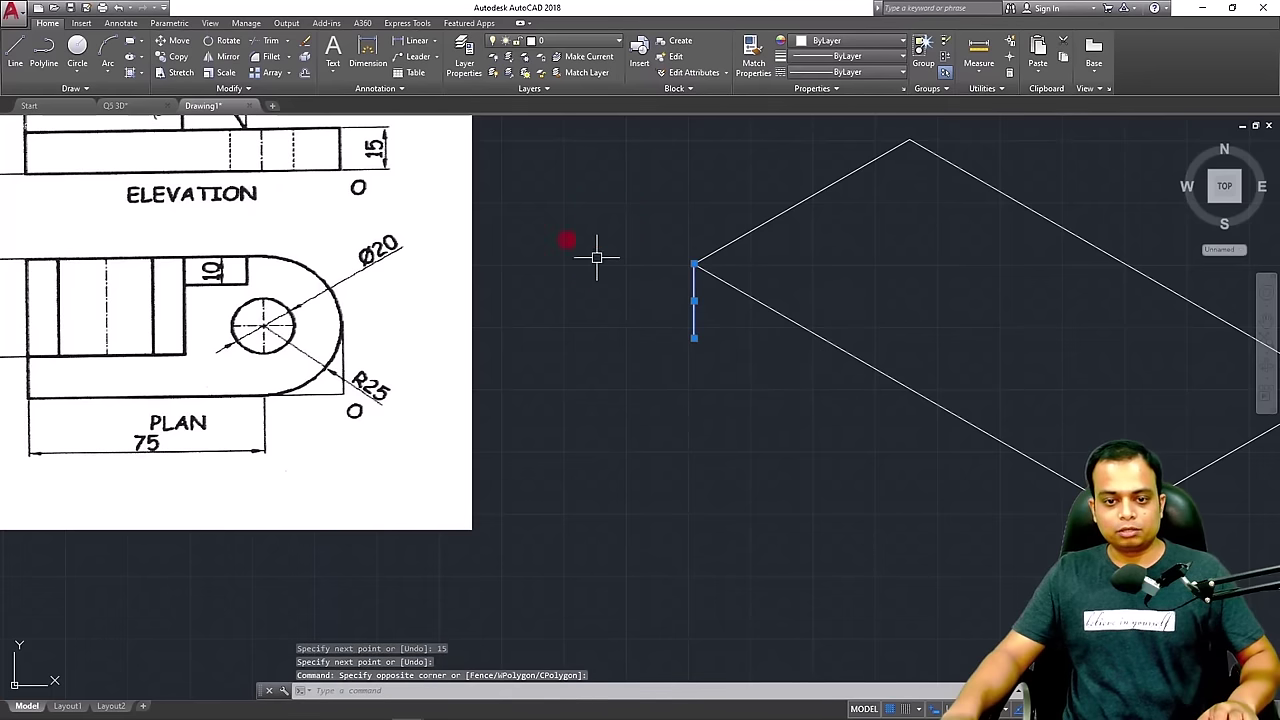
text(co)
key(Return)
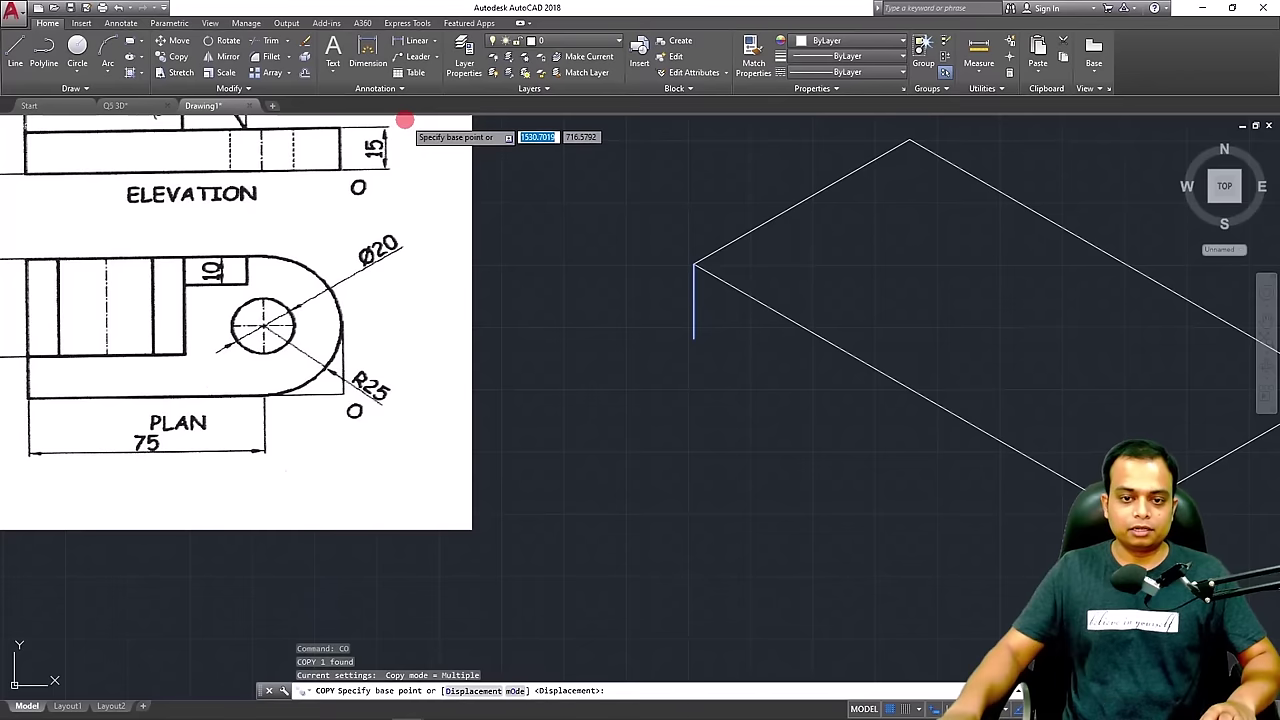
click(694, 265)
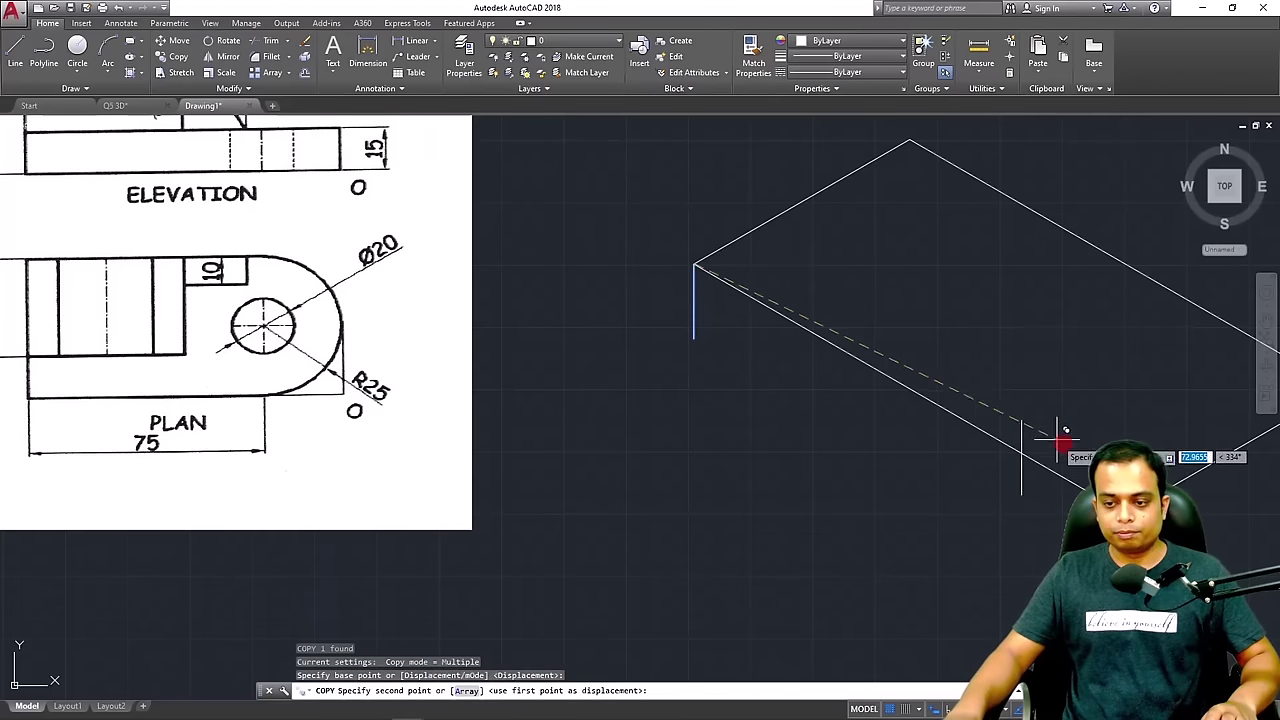
click(1126, 513)
middle_drag(986, 466, 583, 428)
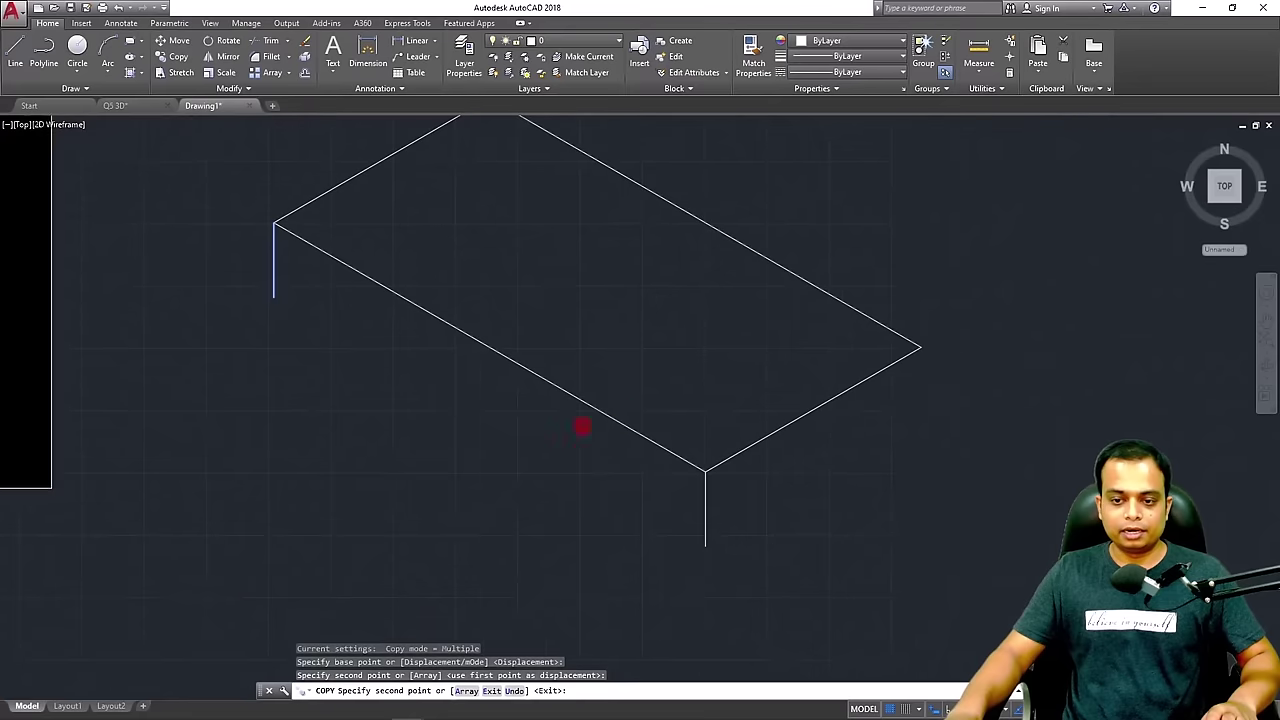
click(923, 345)
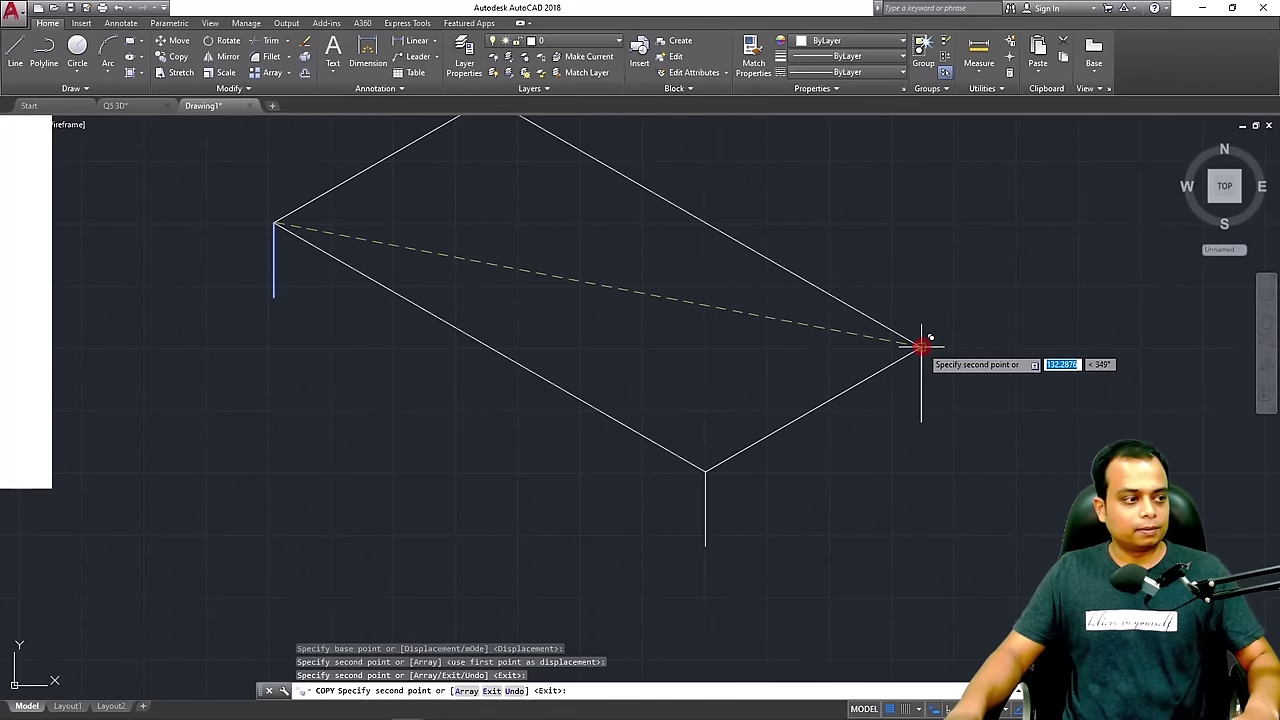
key(Escape)
Connect the lower ends of the three vertical edges with lines to close the base block's two visible side faces
text(l)
key(Return)
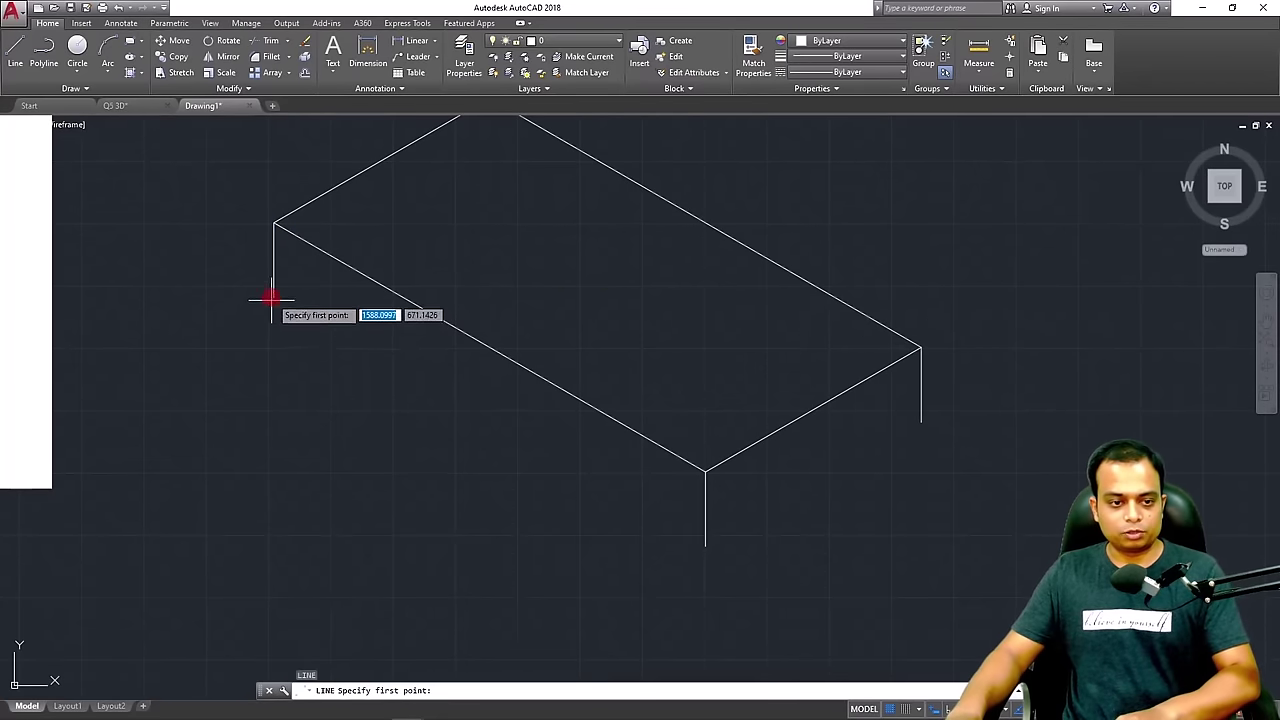
click(273, 297)
click(707, 545)
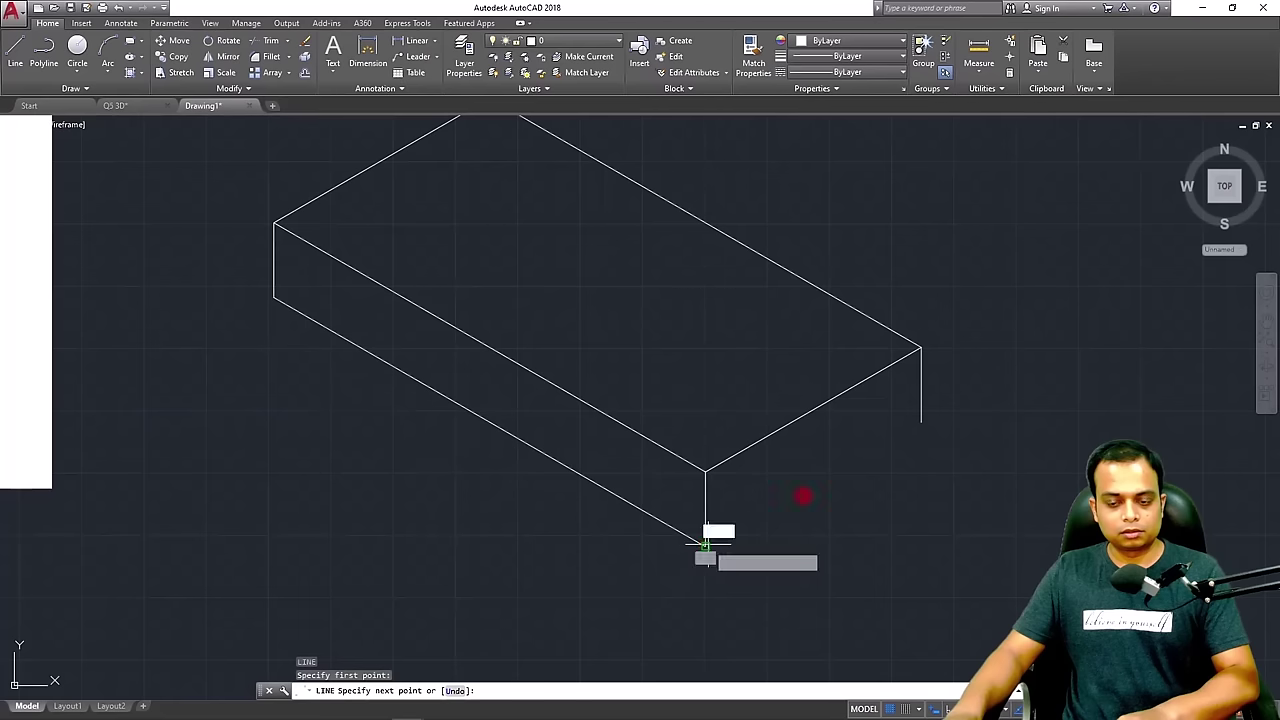
click(918, 424)
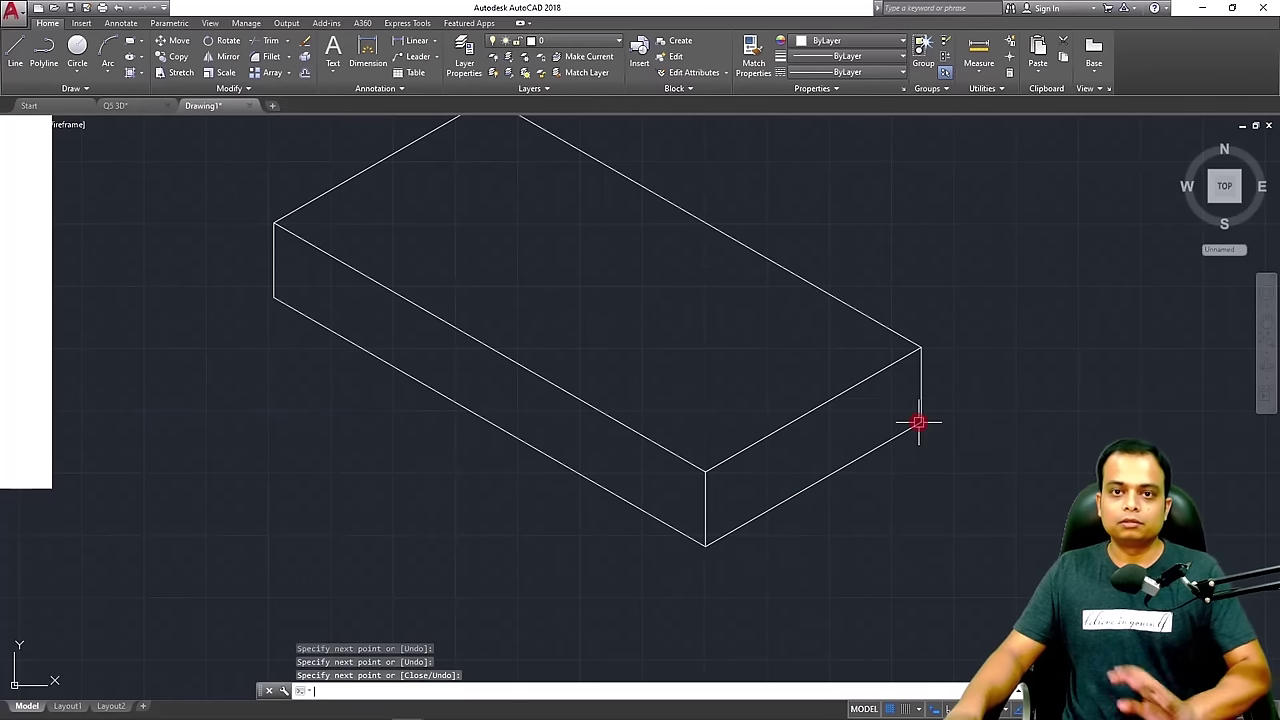
key(Return)
middle_drag(689, 457, 714, 506)
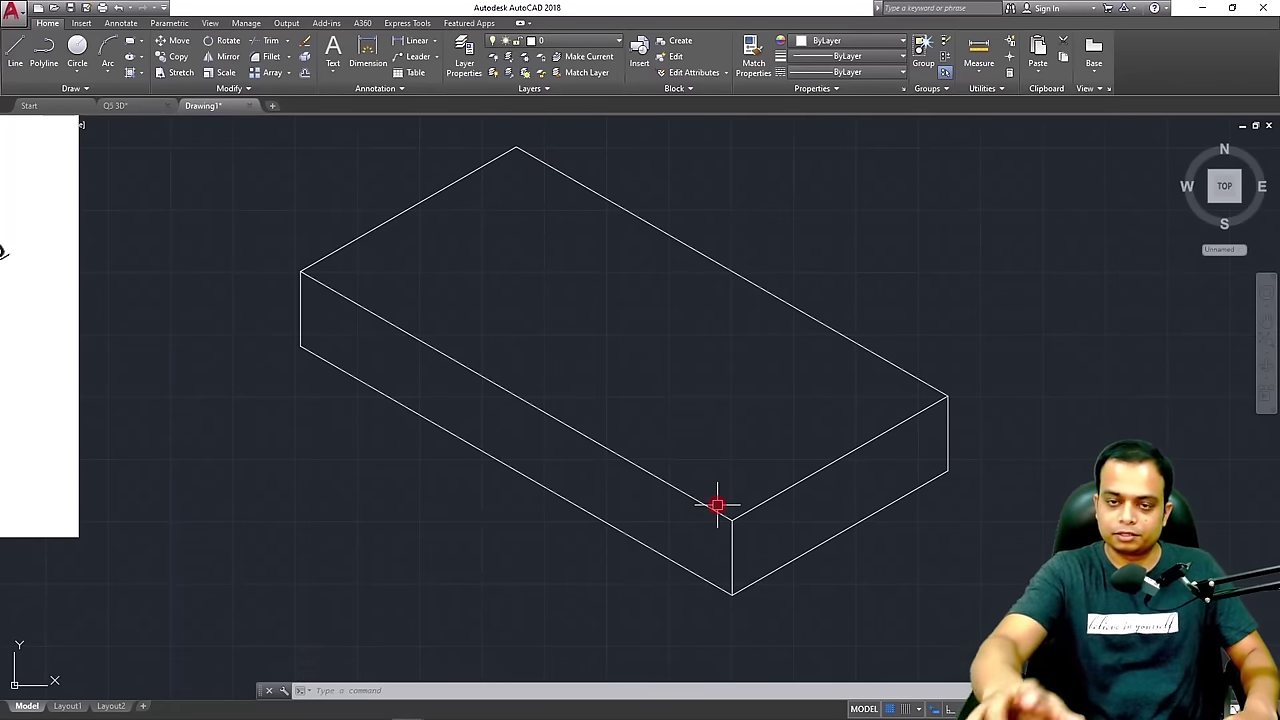
key(Escape)
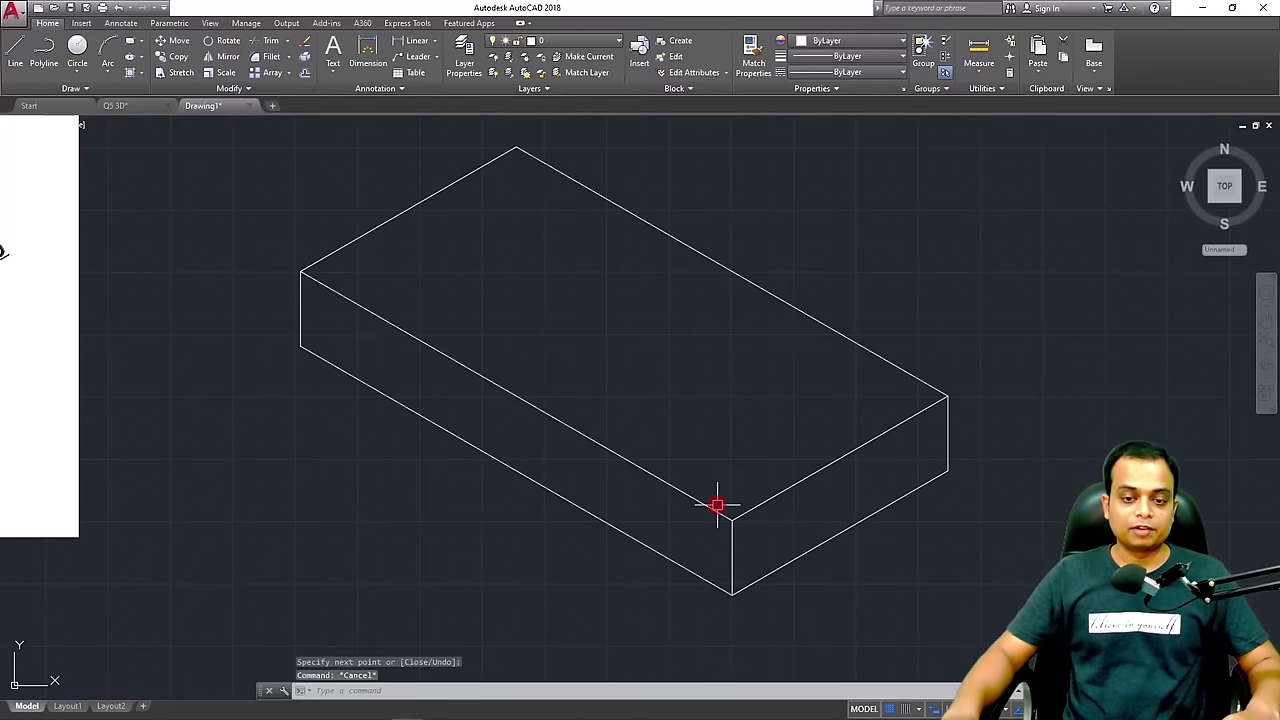
Copy the whole base block and paste the duplicate in the empty area to the right of the original
scroll(717, 505, down, 2)
middle_drag(397, 469, 553, 445)
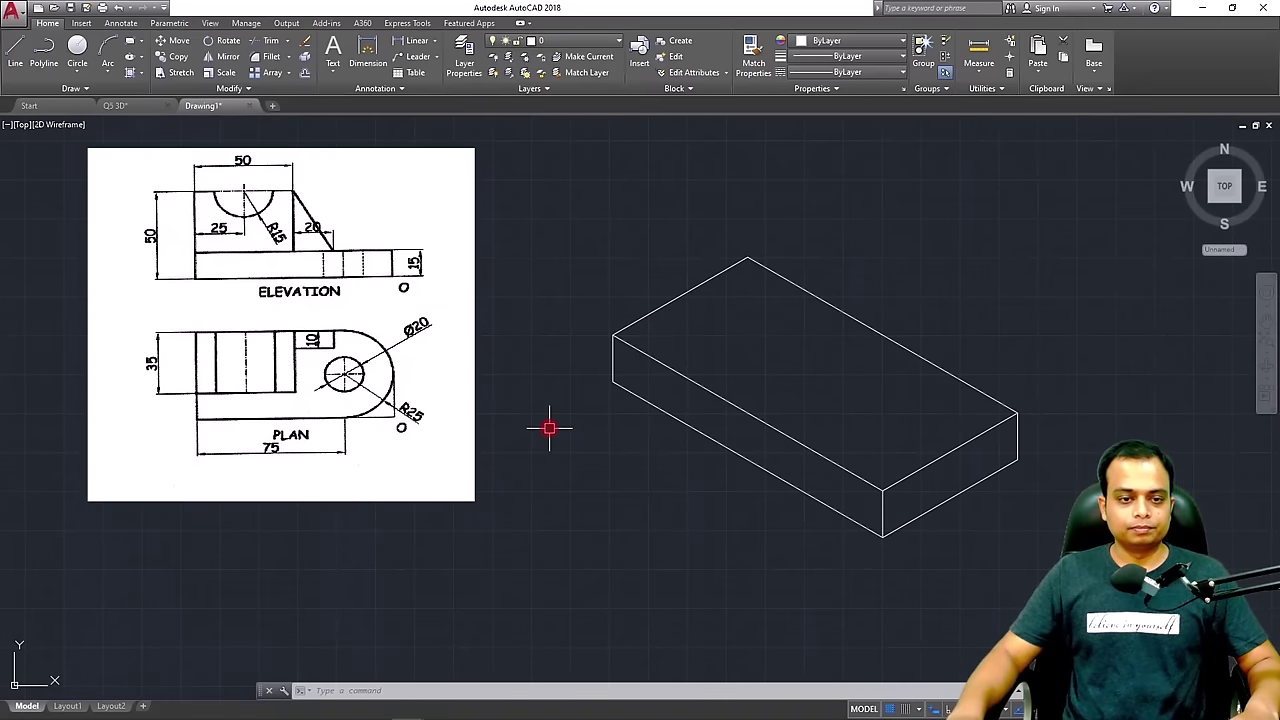
click(1067, 187)
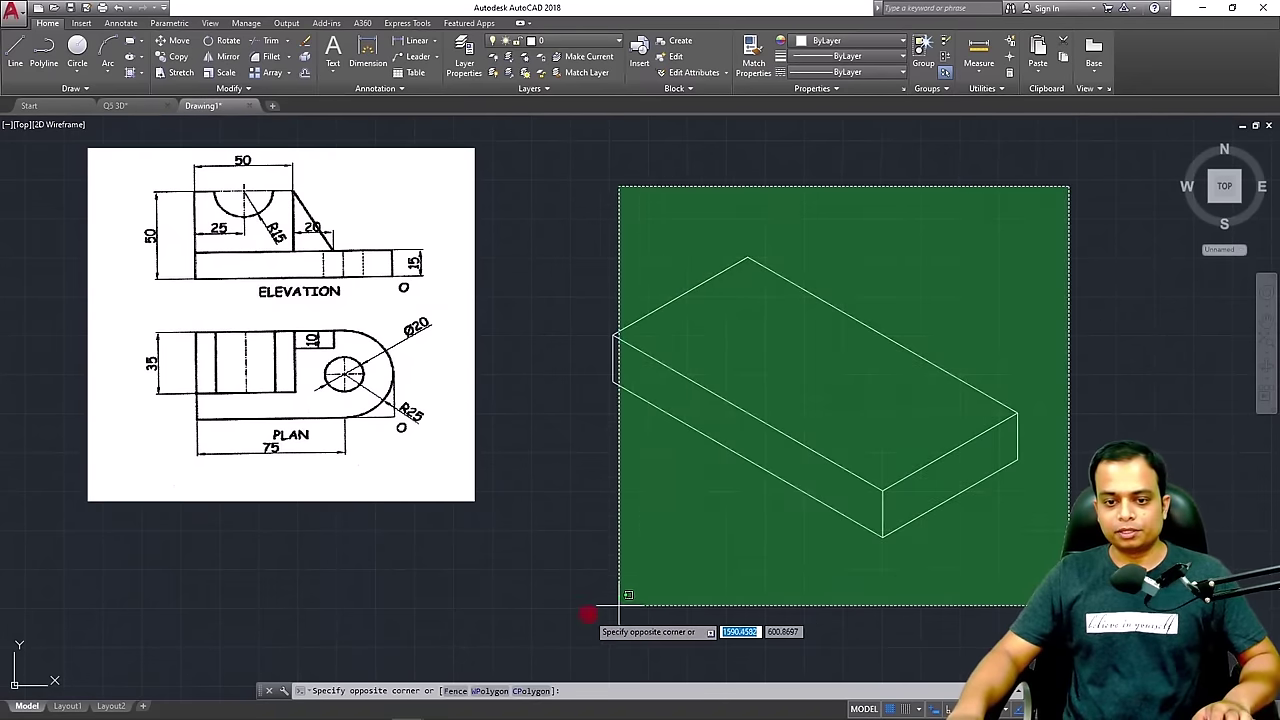
click(590, 615)
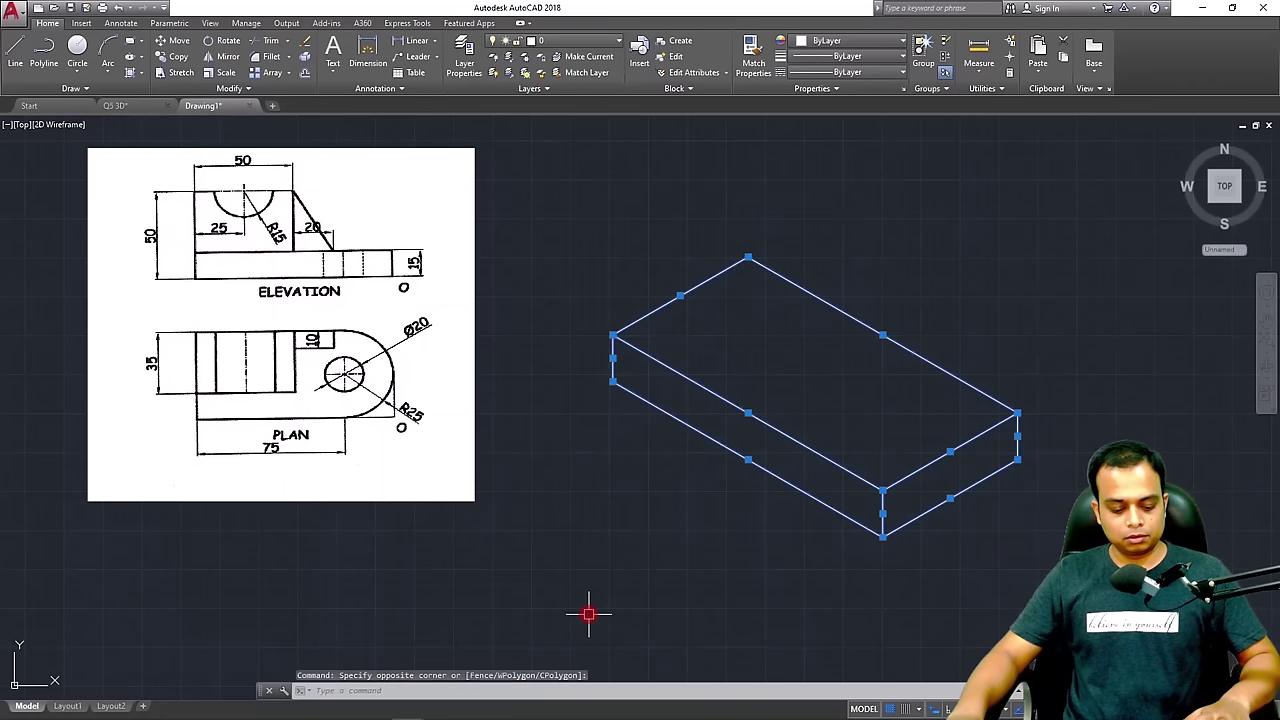
key(ctrl+c)
key(ctrl+v)
mouse_move(986, 543)
middle_down()
mouse_move(694, 549)
mouse_move(771, 551)
middle_up()
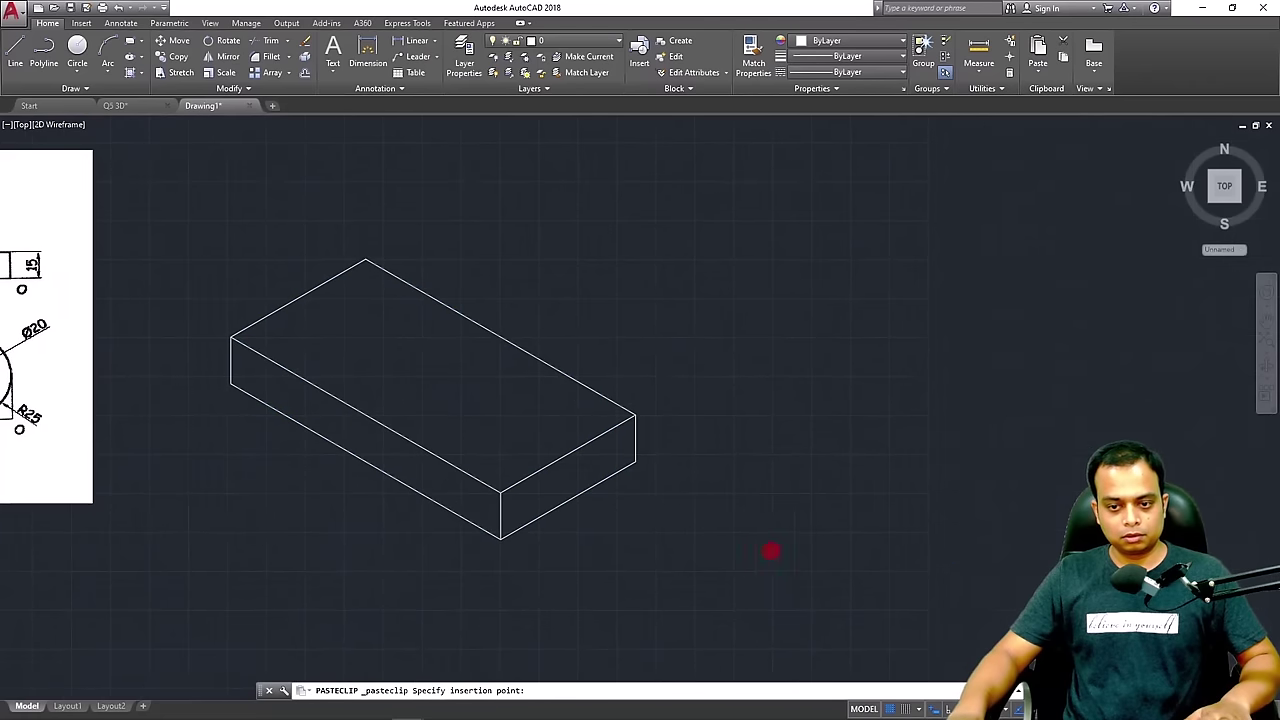
click(738, 540)
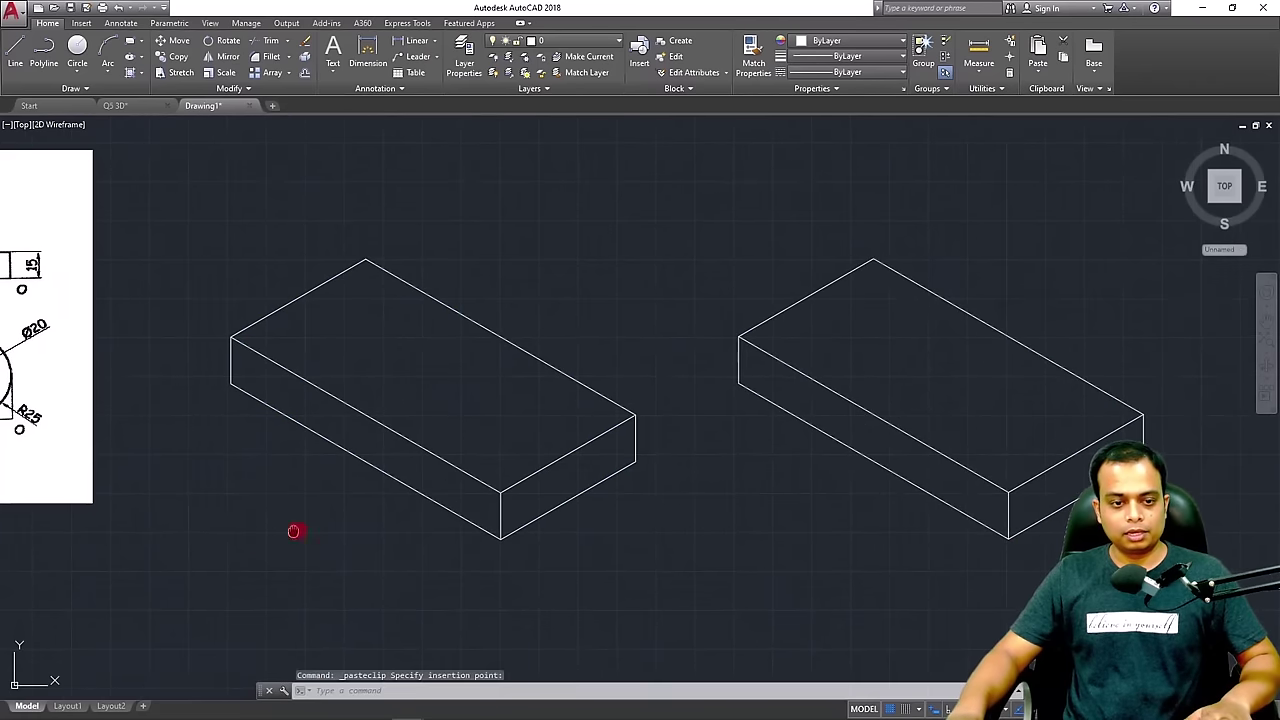
Examine the Ø20 hole and R25 rounded end in the reference plan and compare them with the base block
middle_drag(294, 531, 614, 510)
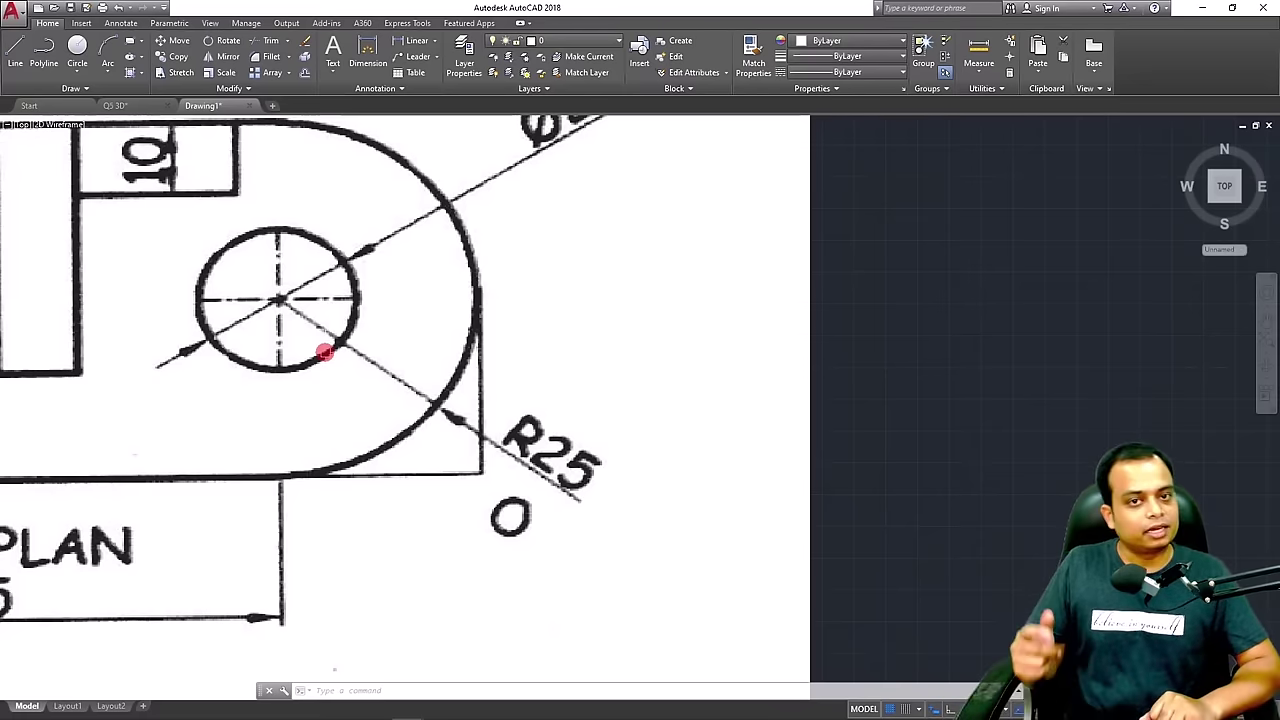
scroll(325, 352, down, 2)
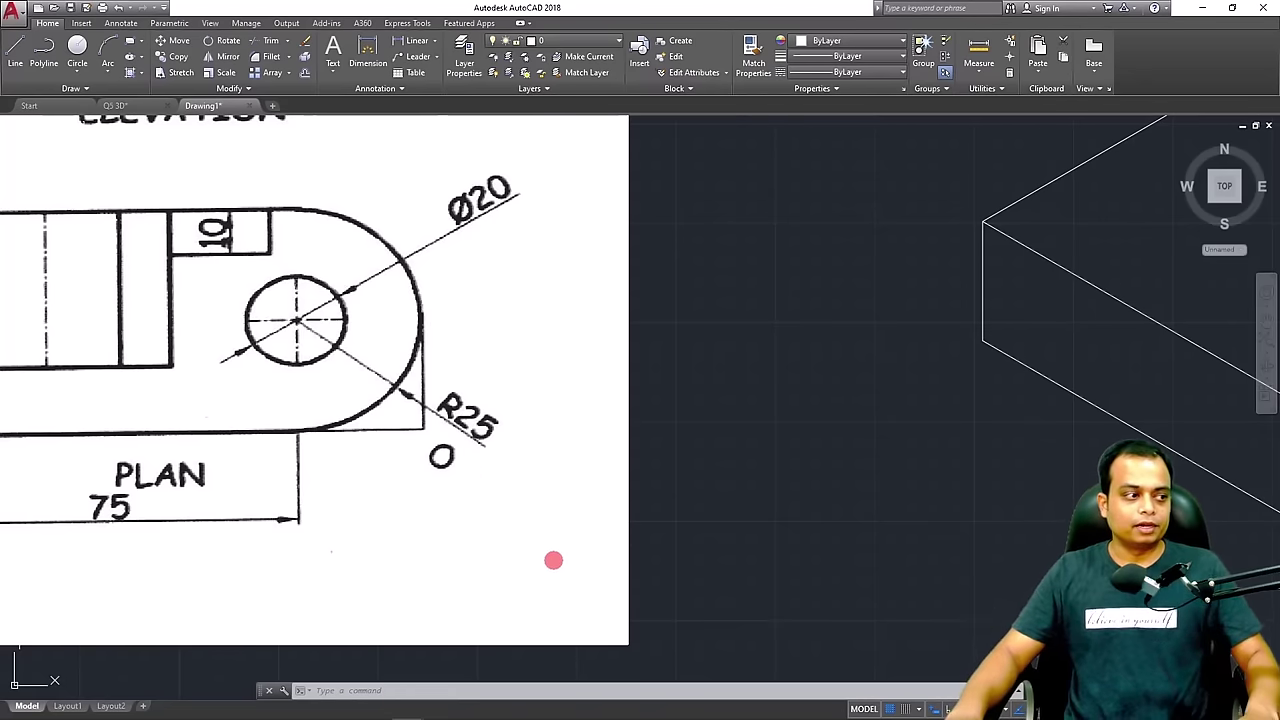
scroll(851, 526, down, 5)
scroll(506, 489, up, 3)
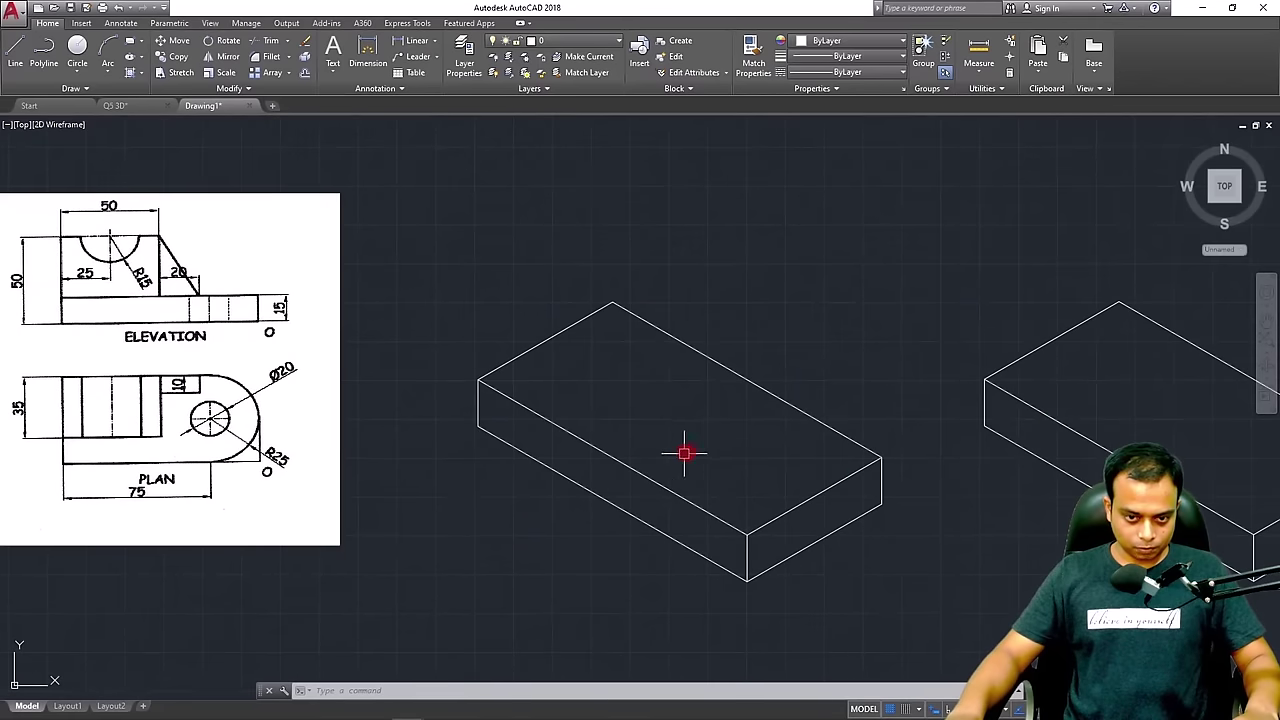
scroll(687, 452, up, 2)
middle_drag(686, 449, 551, 371)
scroll(1003, 417, down, 3)
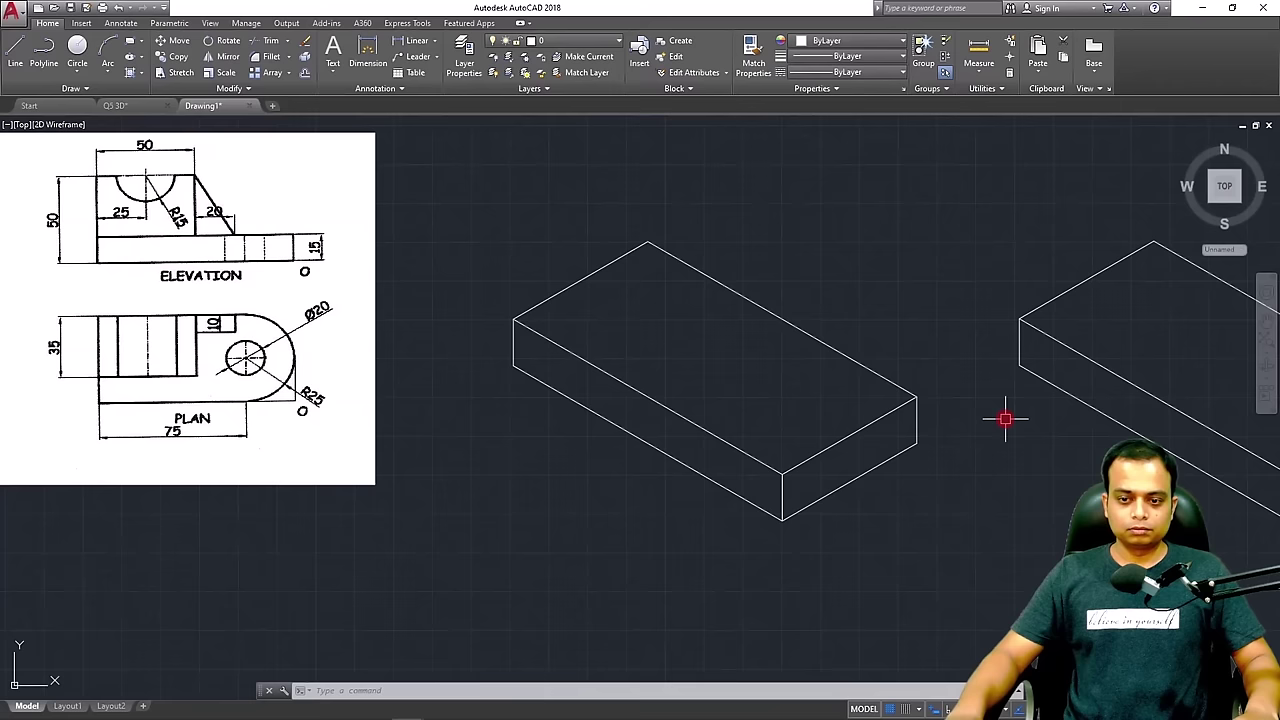
Draw a 25-unit line at 150° from the midpoint of the duplicate block's right top edge into its top face
middle_drag(800, 413, 390, 402)
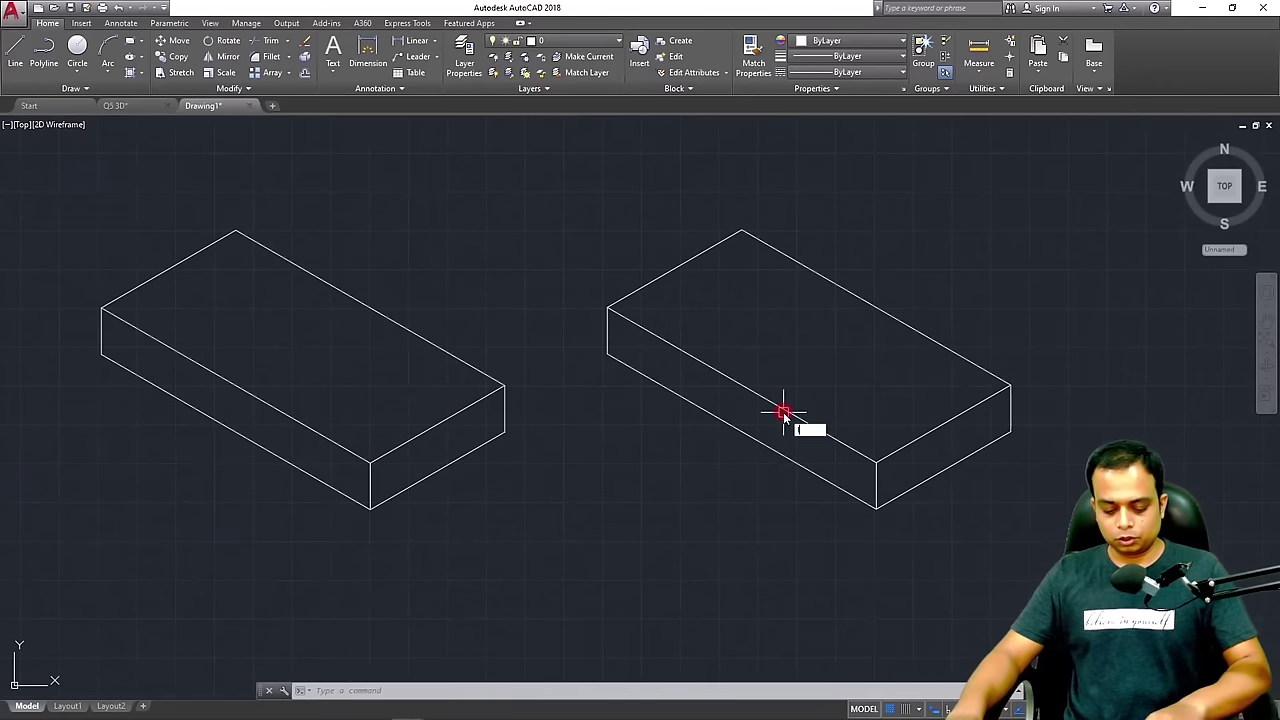
text(l)
key(Return)
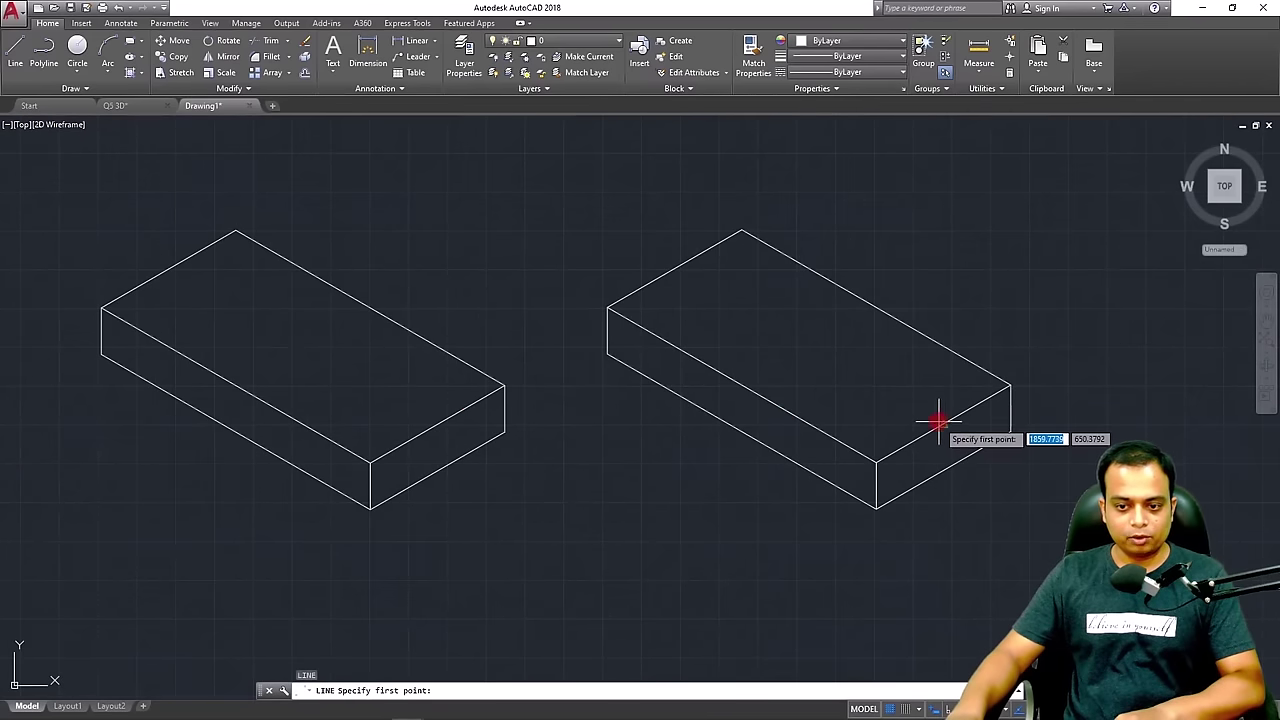
click(940, 421)
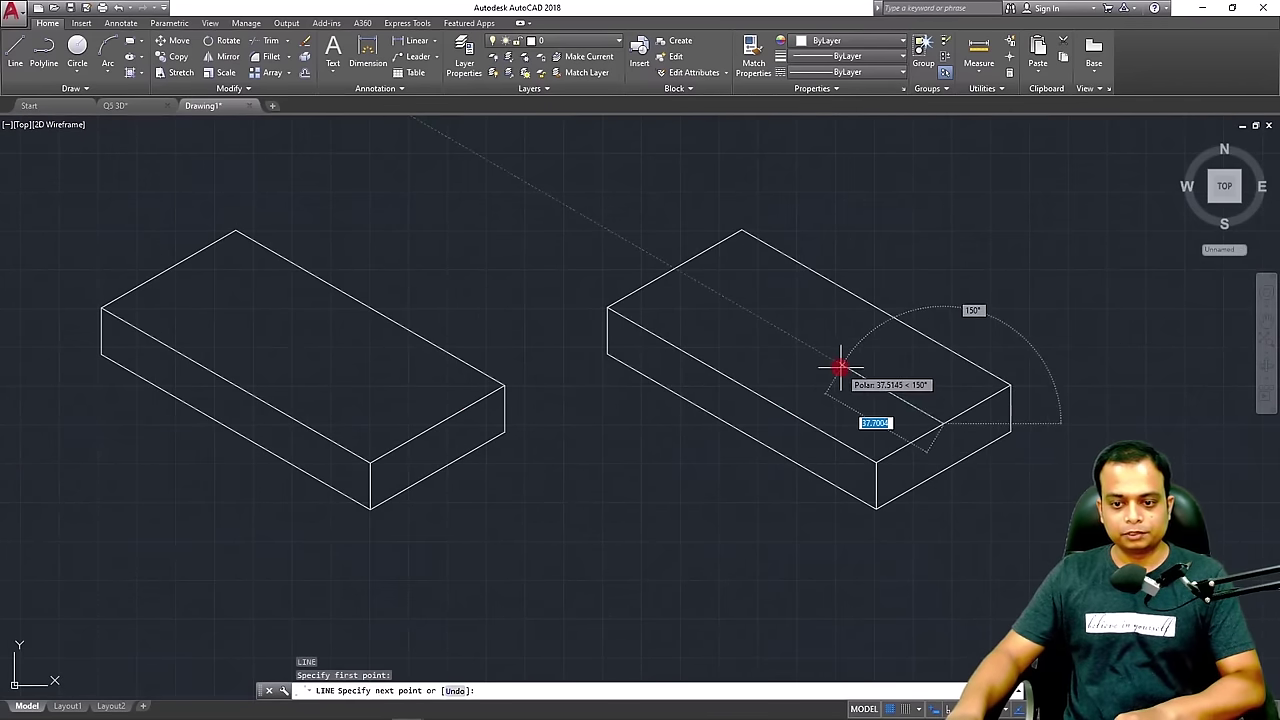
text(25)
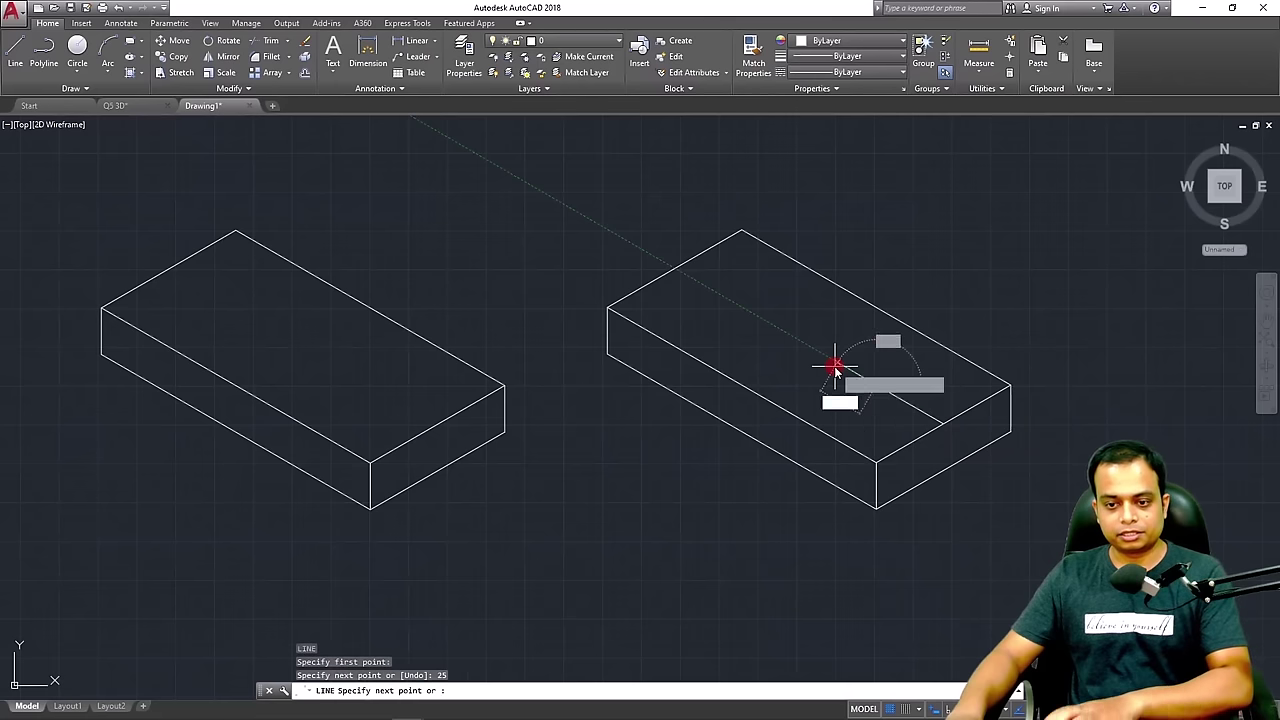
key(Return)
key(Return)
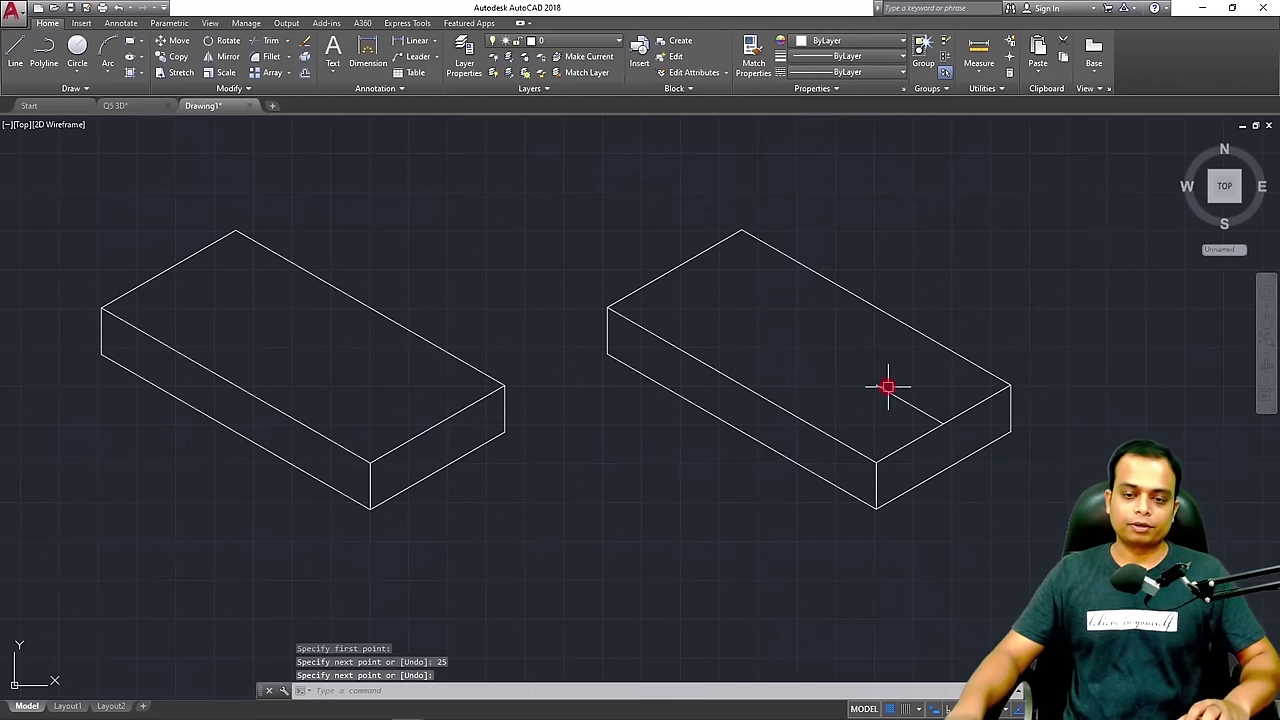
Draw a circle of radius 10 centred on the inner end of the 25-unit line
scroll(891, 362, up, 4)
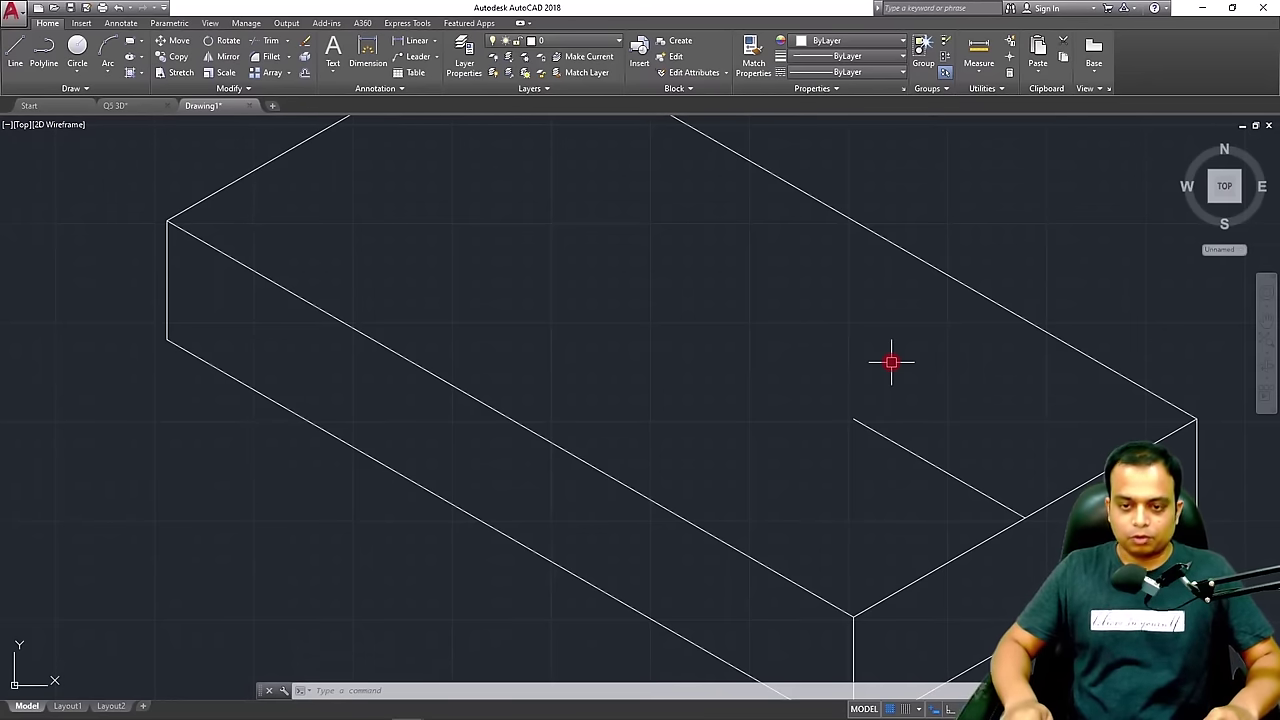
text(c)
key(Return)
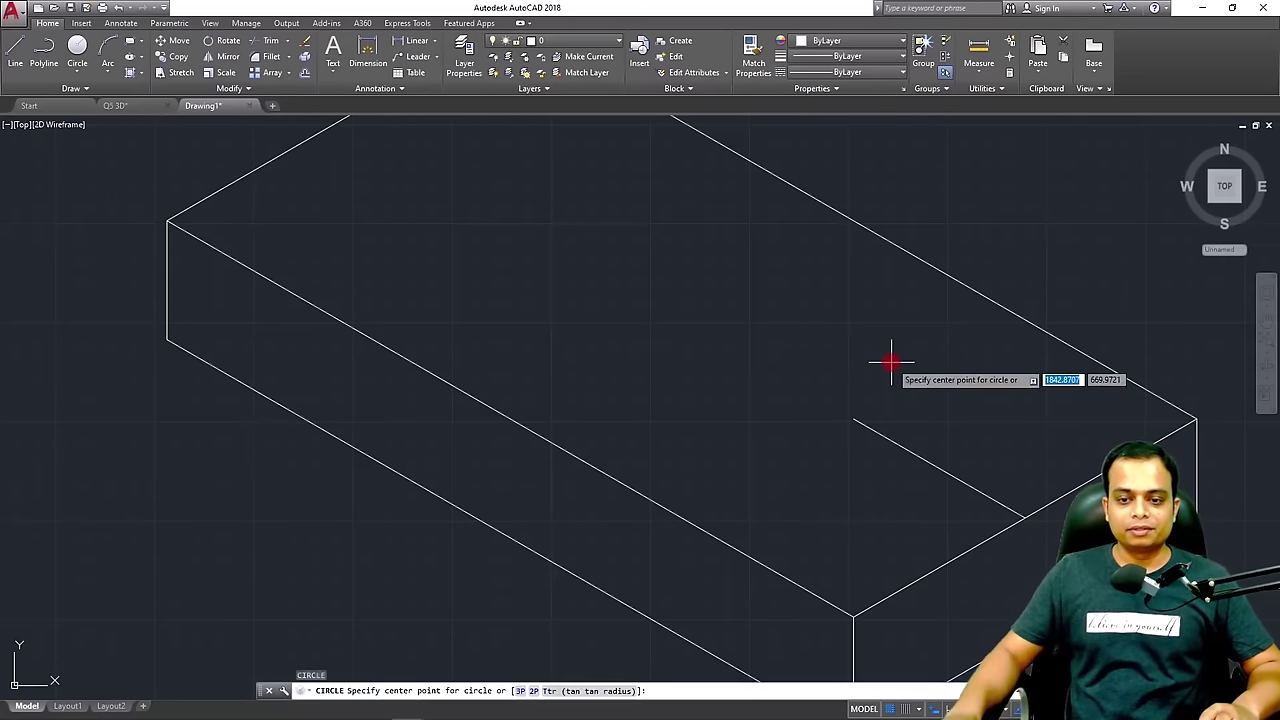
click(852, 416)
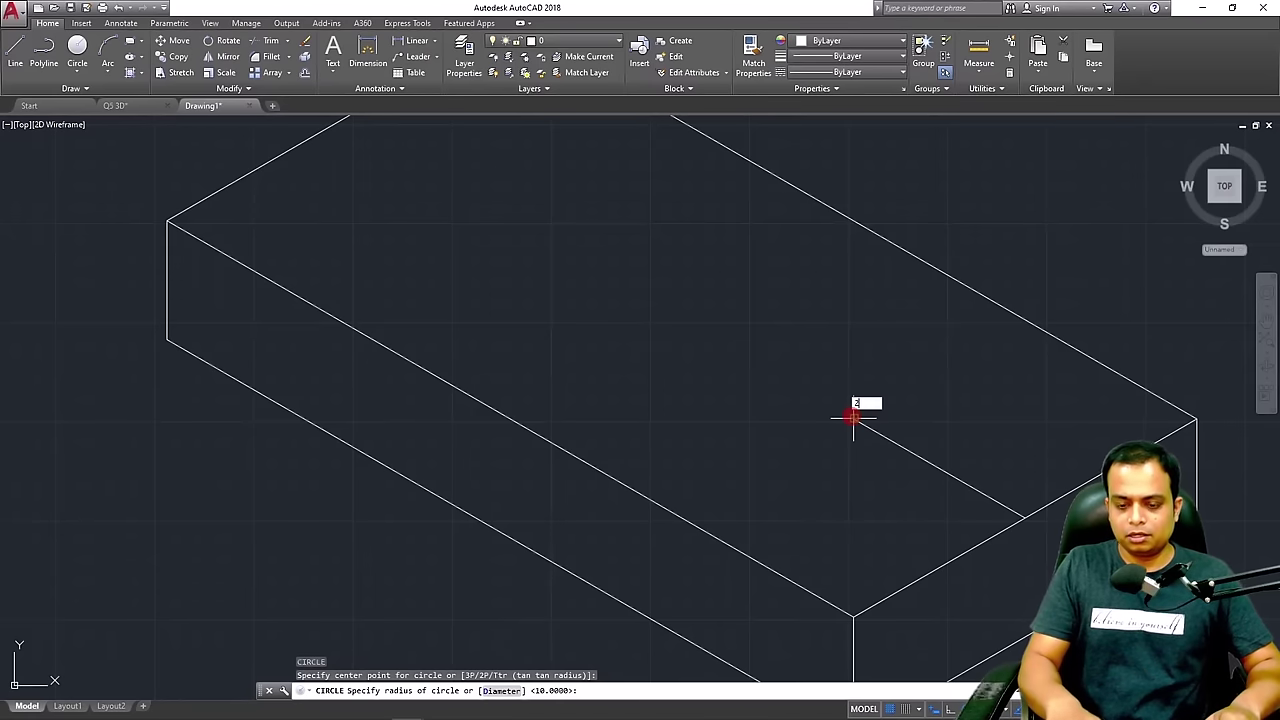
key(Return)
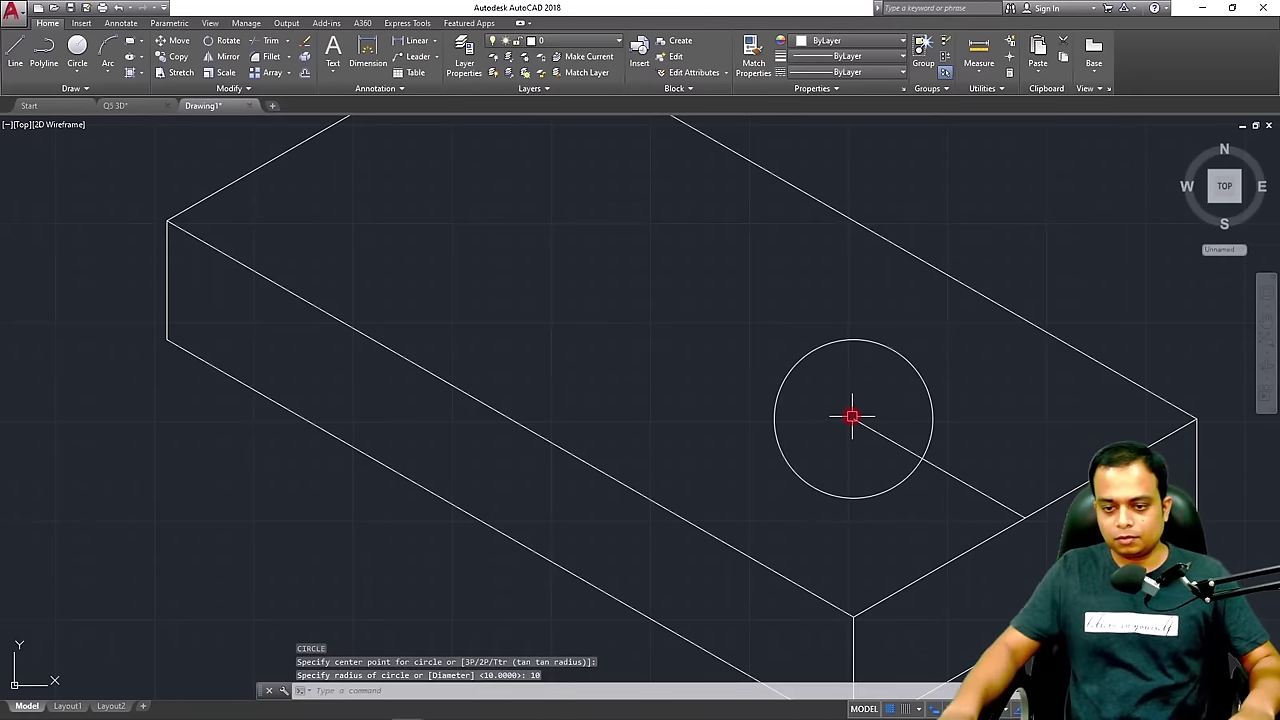
key(Escape)
key(Escape)
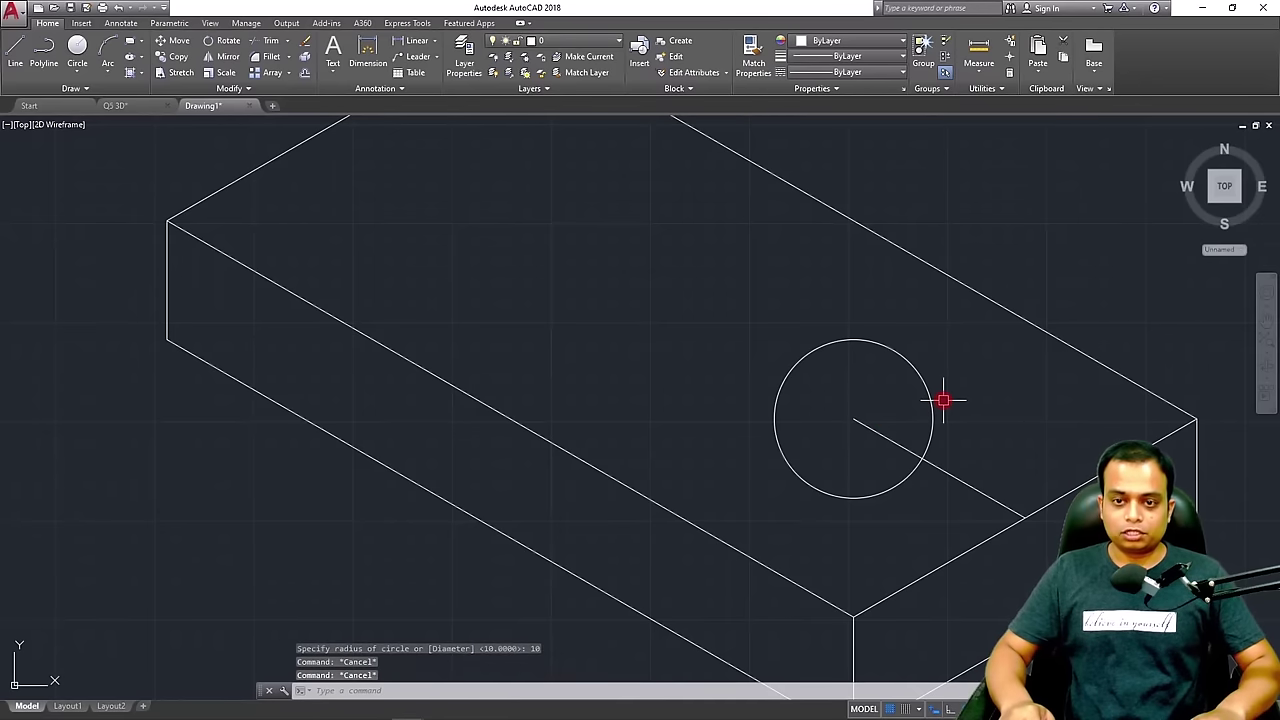
Trim the 150° line outside the circle and extend its inner end to the circle's opposite side
text(tr)
key(Return)
key(Return)
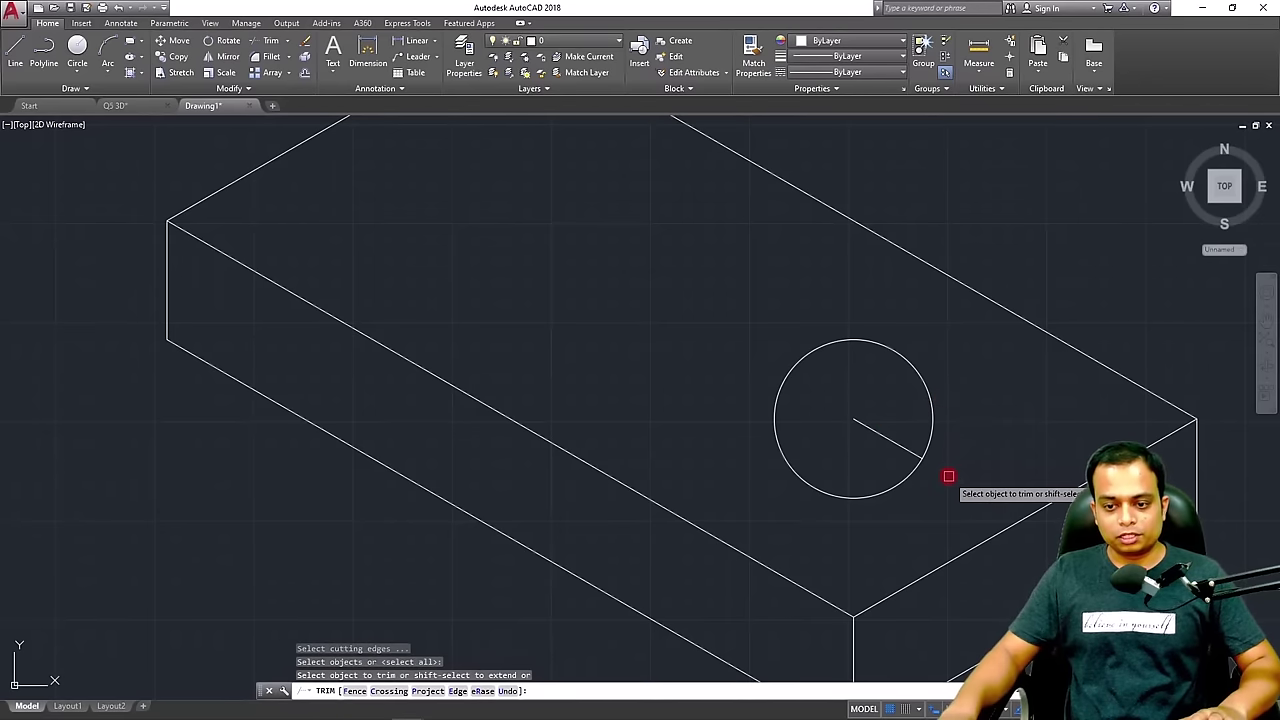
click(949, 476)
key(Escape)
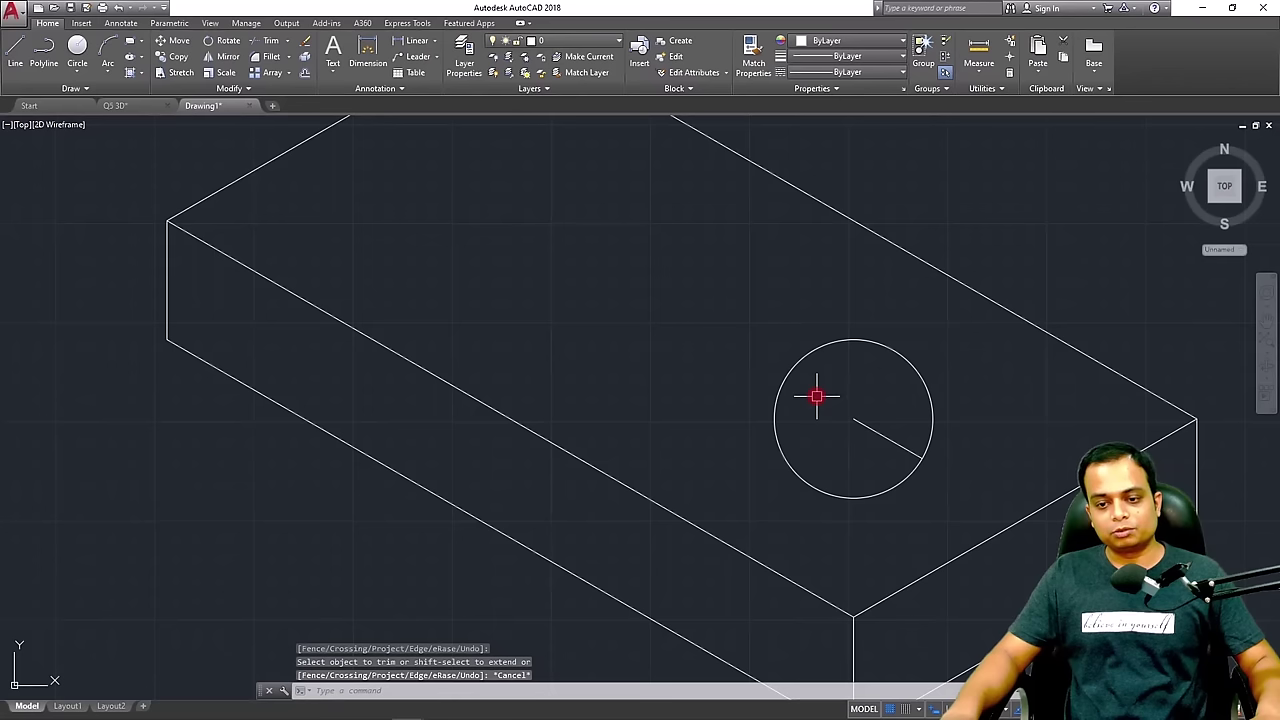
text(ex)
key(Return)
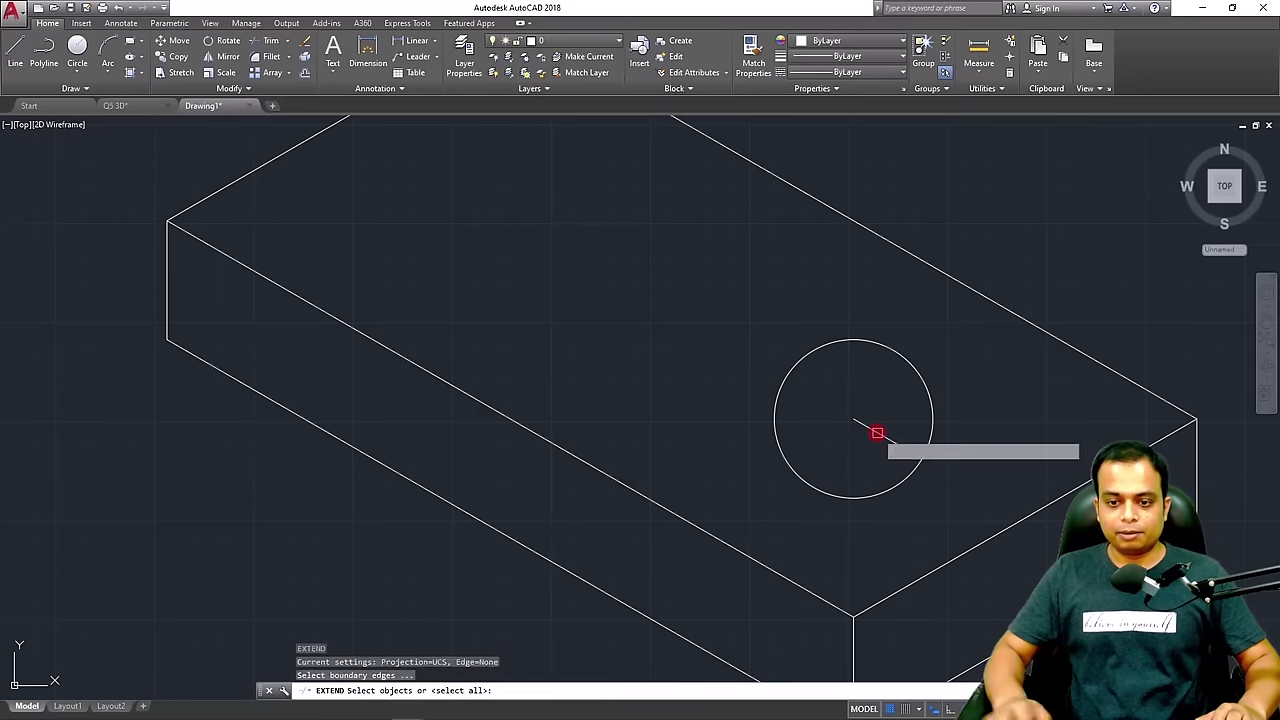
key(Return)
click(877, 433)
key(Escape)
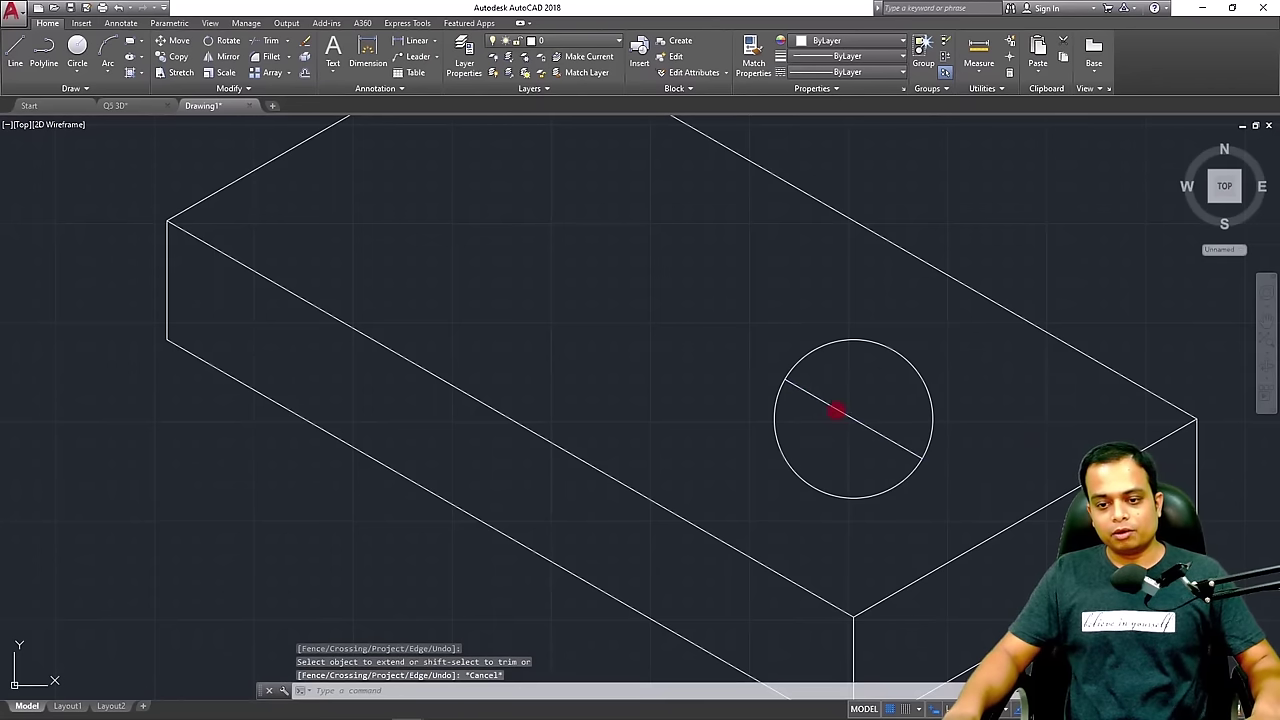
Draw a line at 30° from the circle's centre to a point beyond its circumference, about 19 units long
click(859, 414)
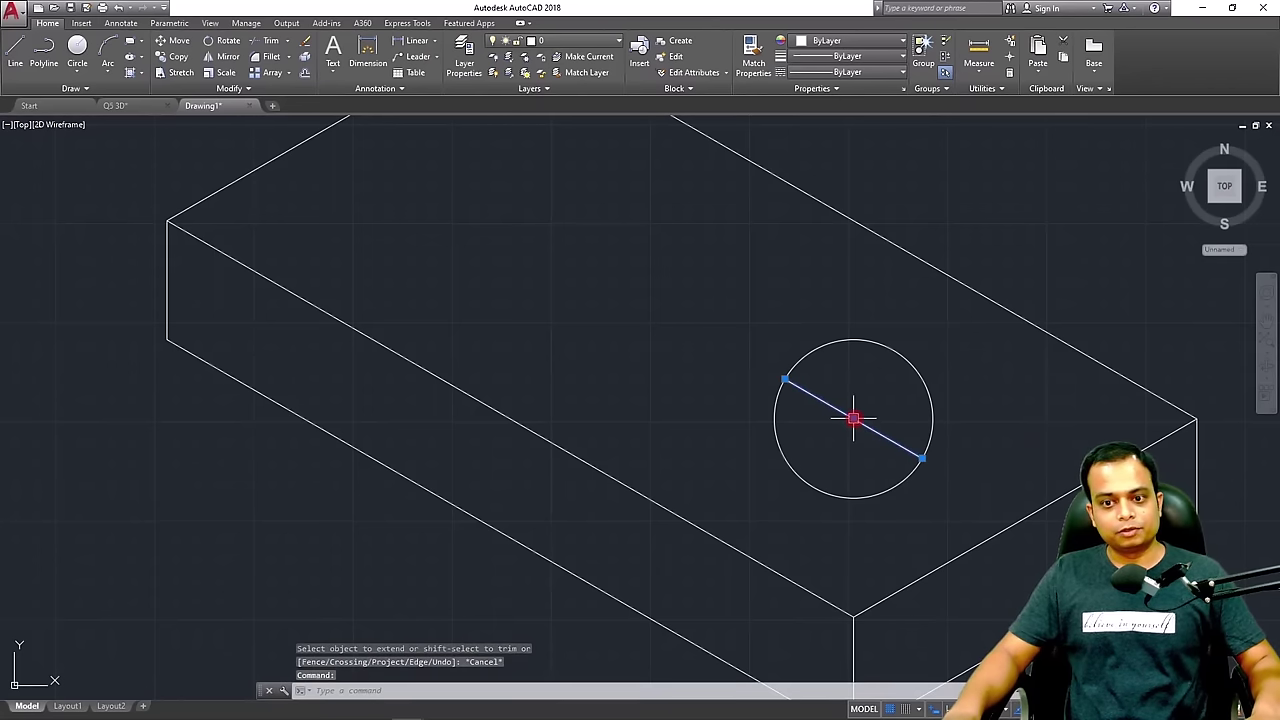
text(l)
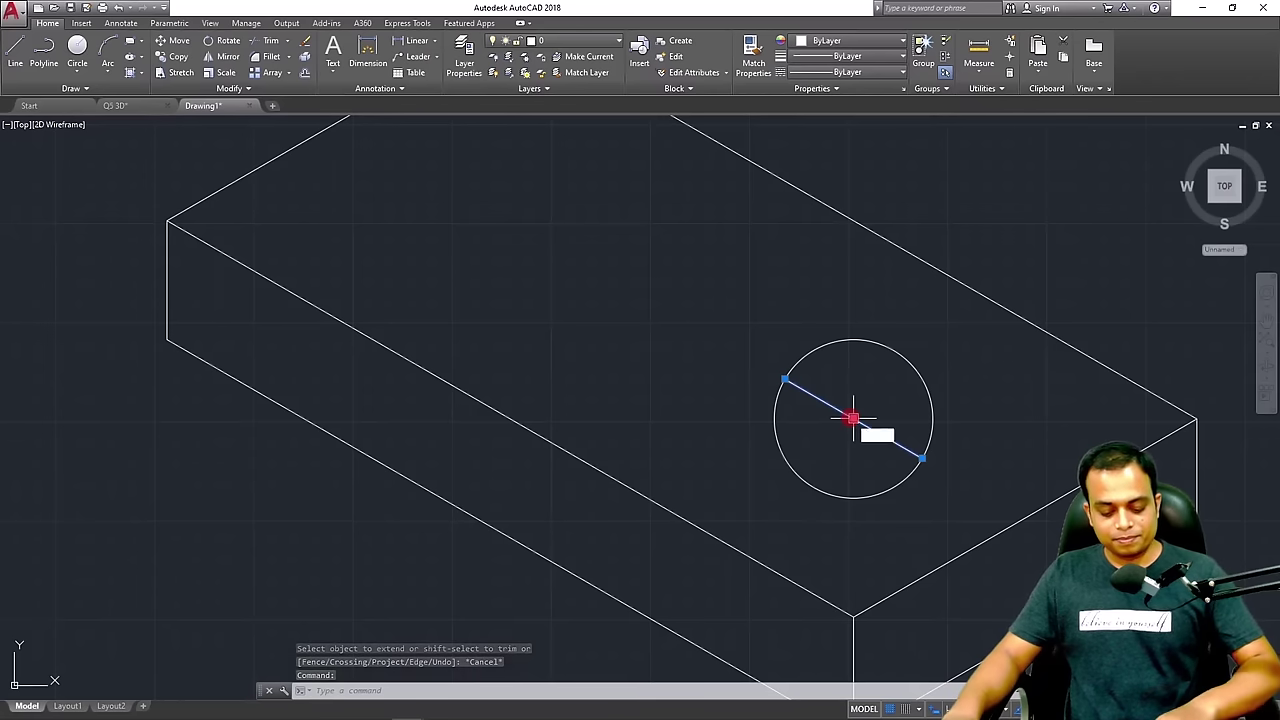
key(Return)
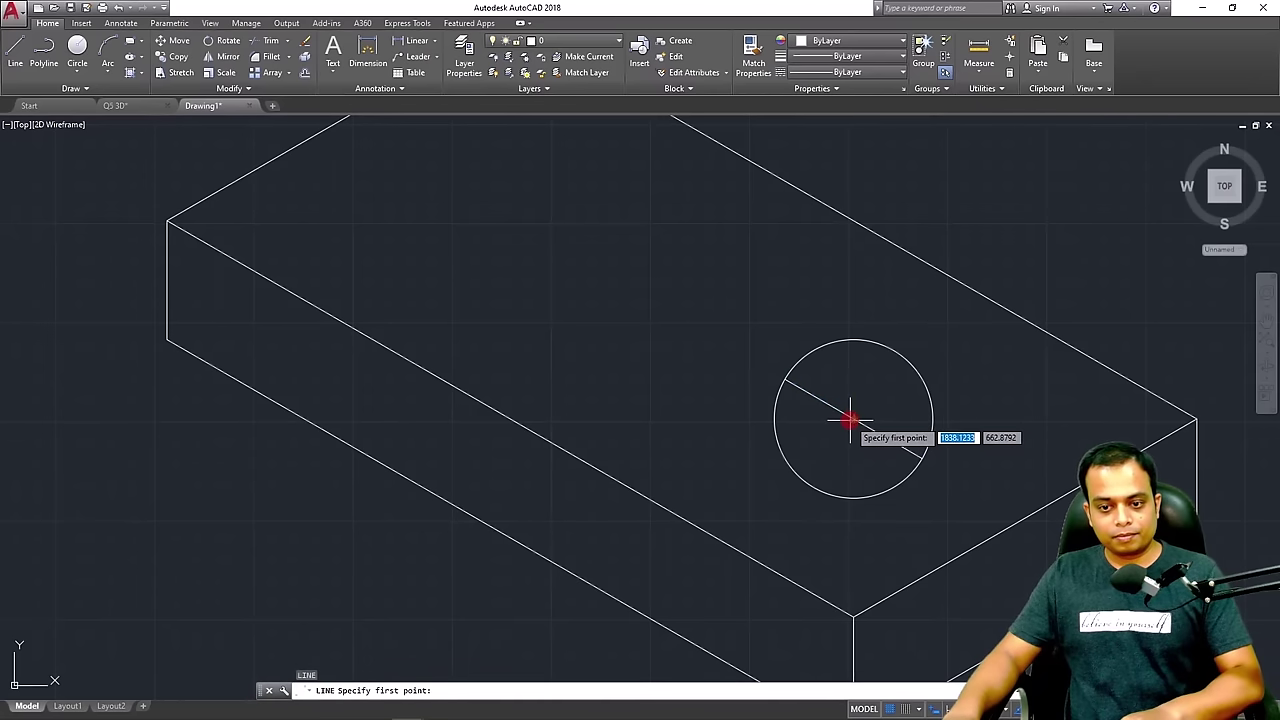
click(853, 418)
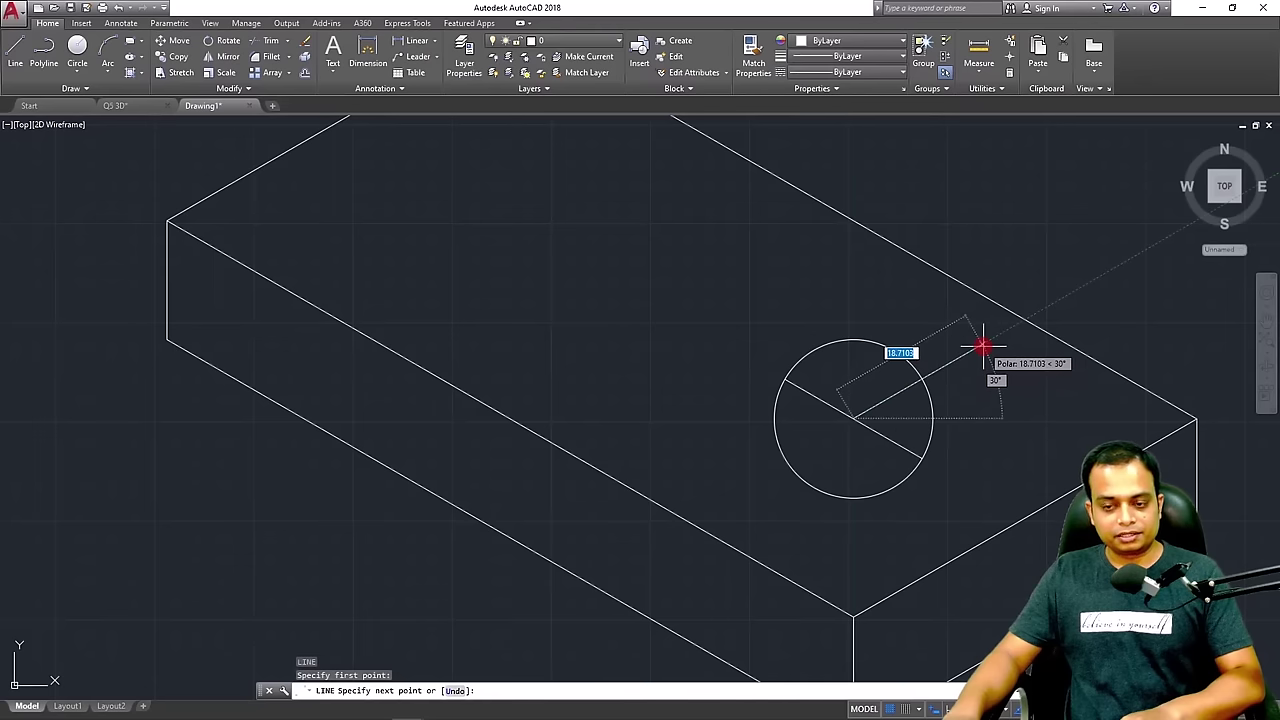
click(984, 347)
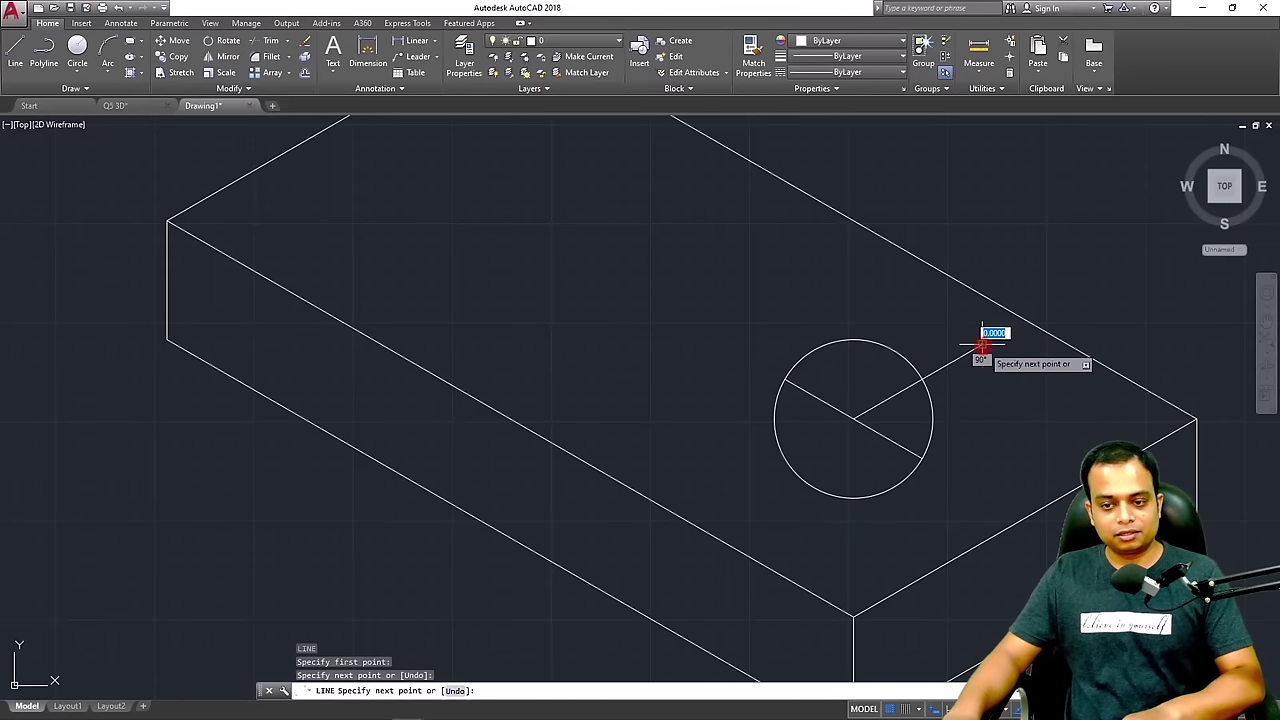
key(Return)
Trim the 30° line at the circle and extend its other end across to form a full diameter
text(tr)
key(Return)
key(Return)
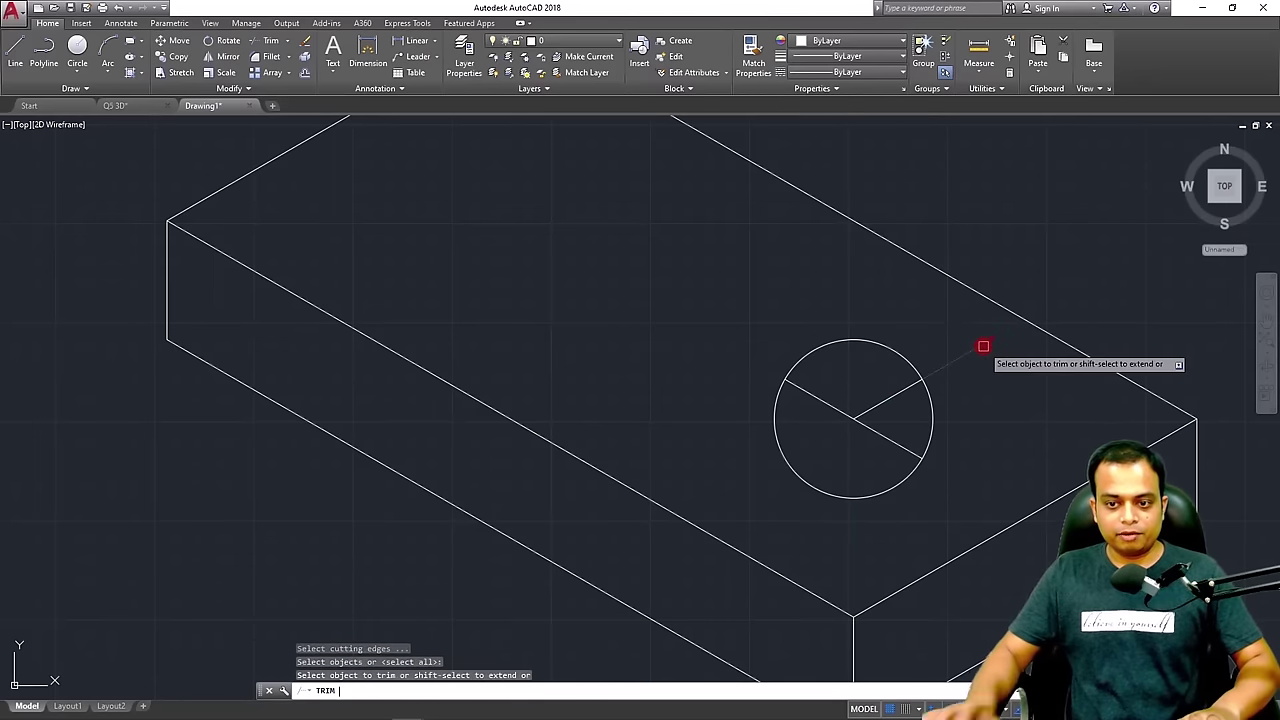
click(983, 347)
key(Escape)
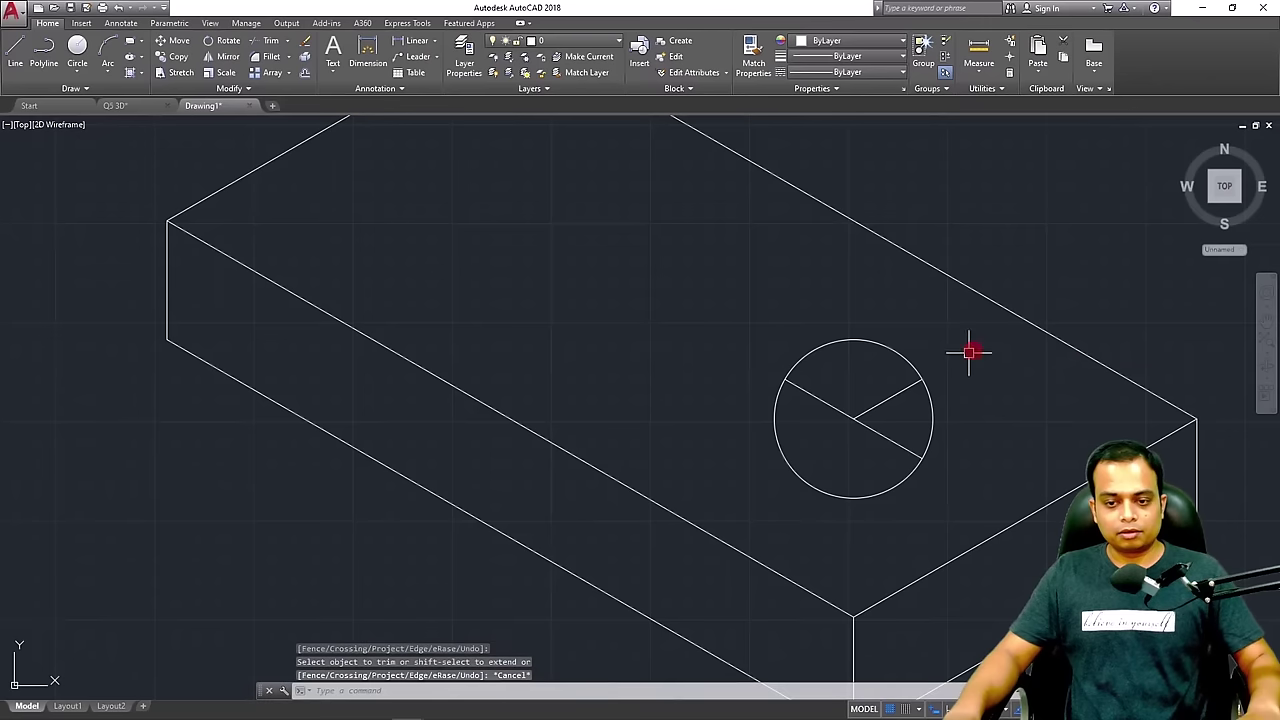
text(ex)
key(Return)
key(Return)
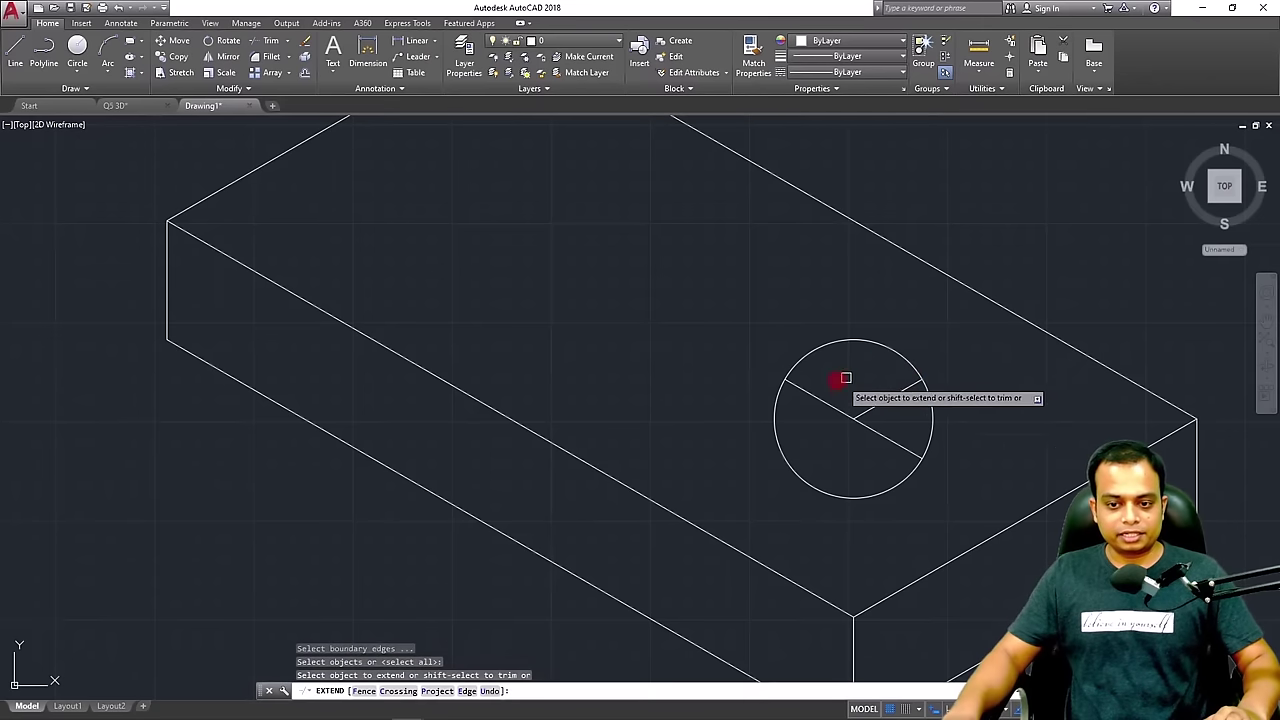
click(867, 403)
key(Escape)
Examine the Ø20 hole and its crossing centre lines in the reference plan
scroll(877, 376, down, 4)
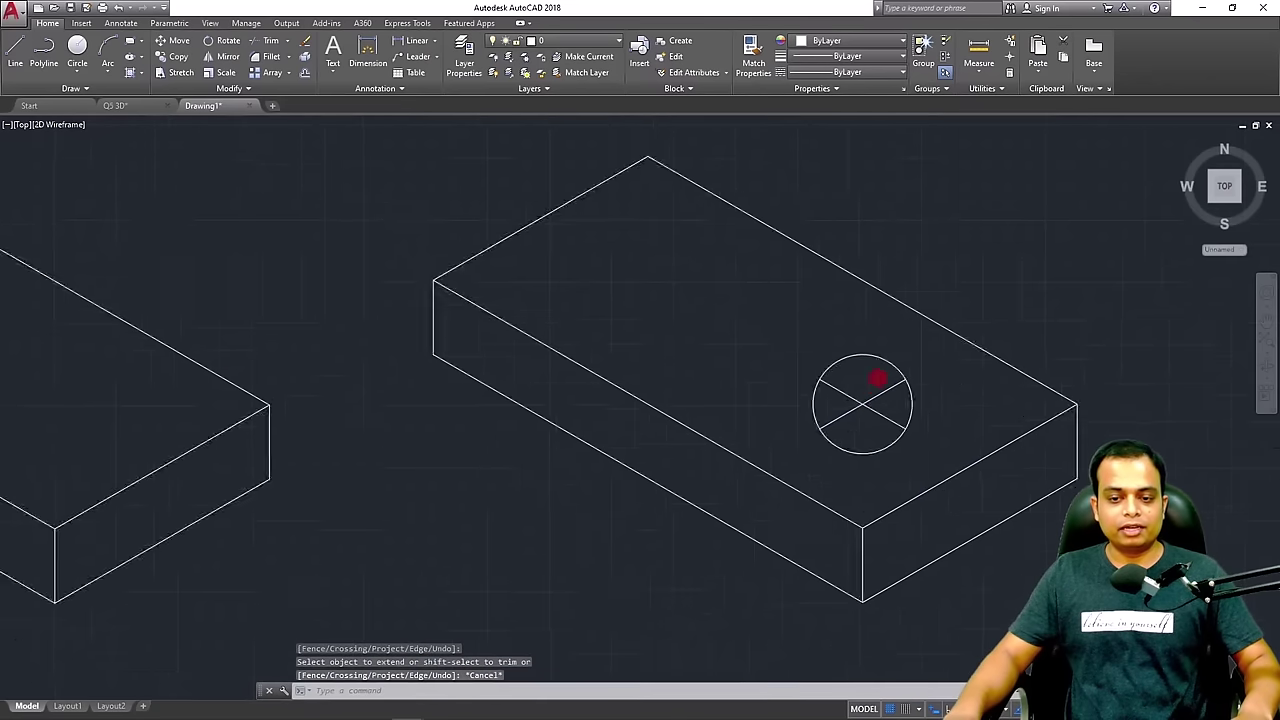
scroll(360, 445, down, 6)
middle_drag(357, 443, 643, 449)
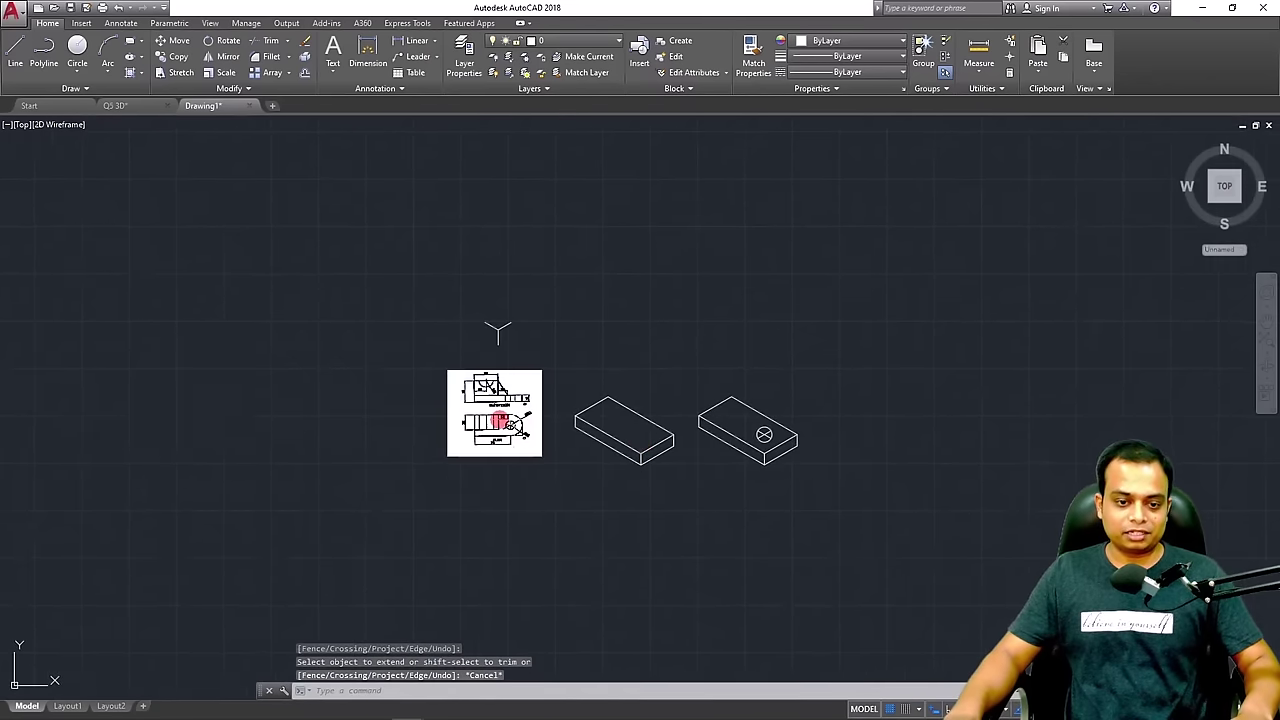
scroll(498, 420, up, 8)
scroll(497, 420, up, 2)
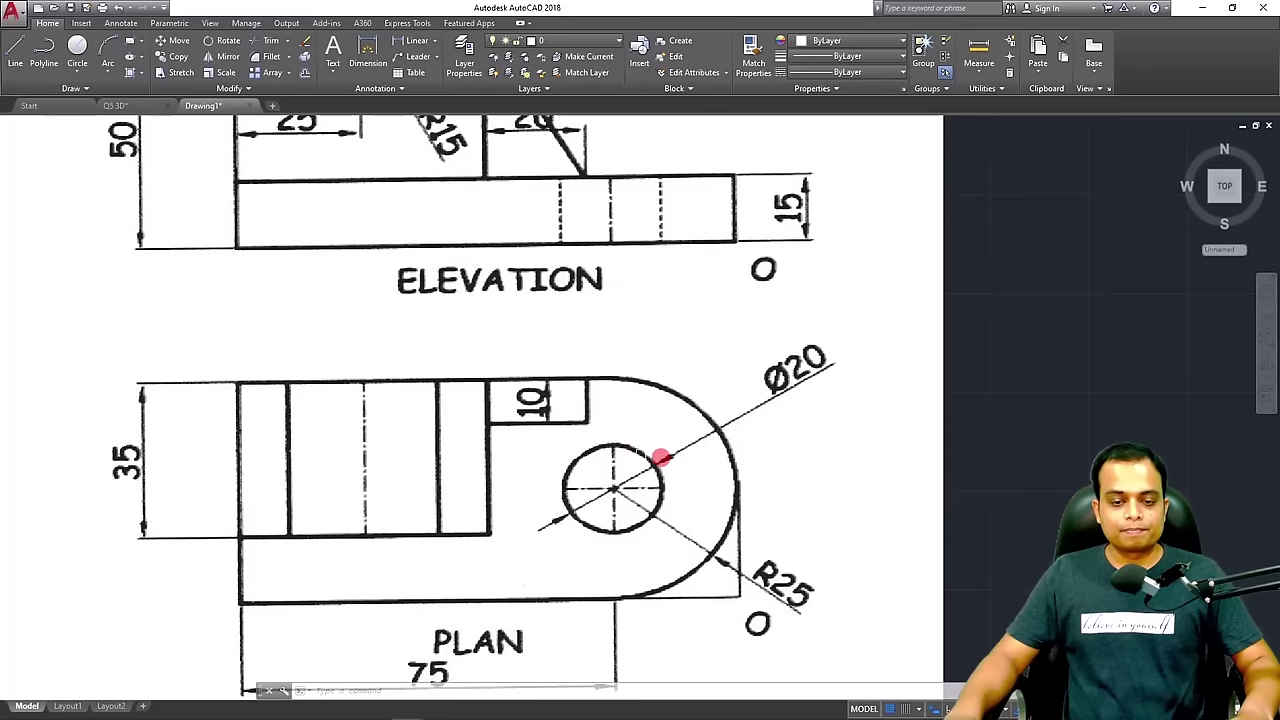
scroll(661, 457, down, 5)
scroll(664, 451, up, 5)
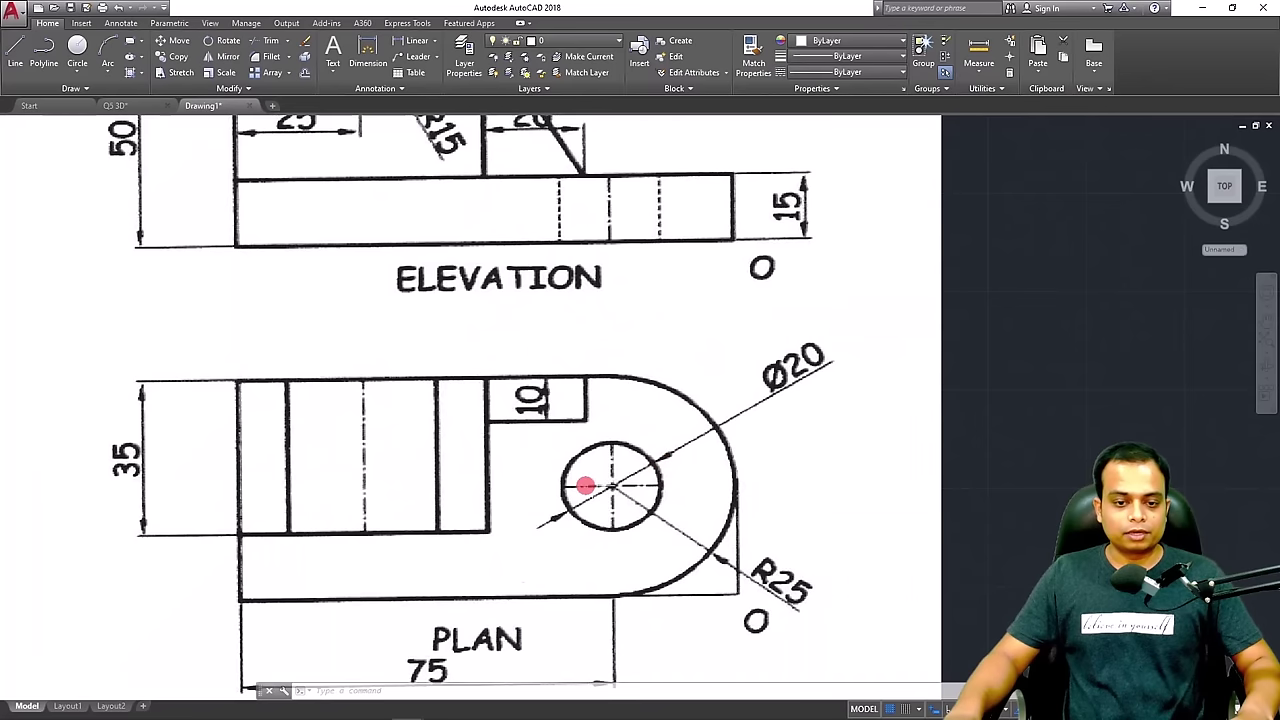
scroll(647, 468, down, 5)
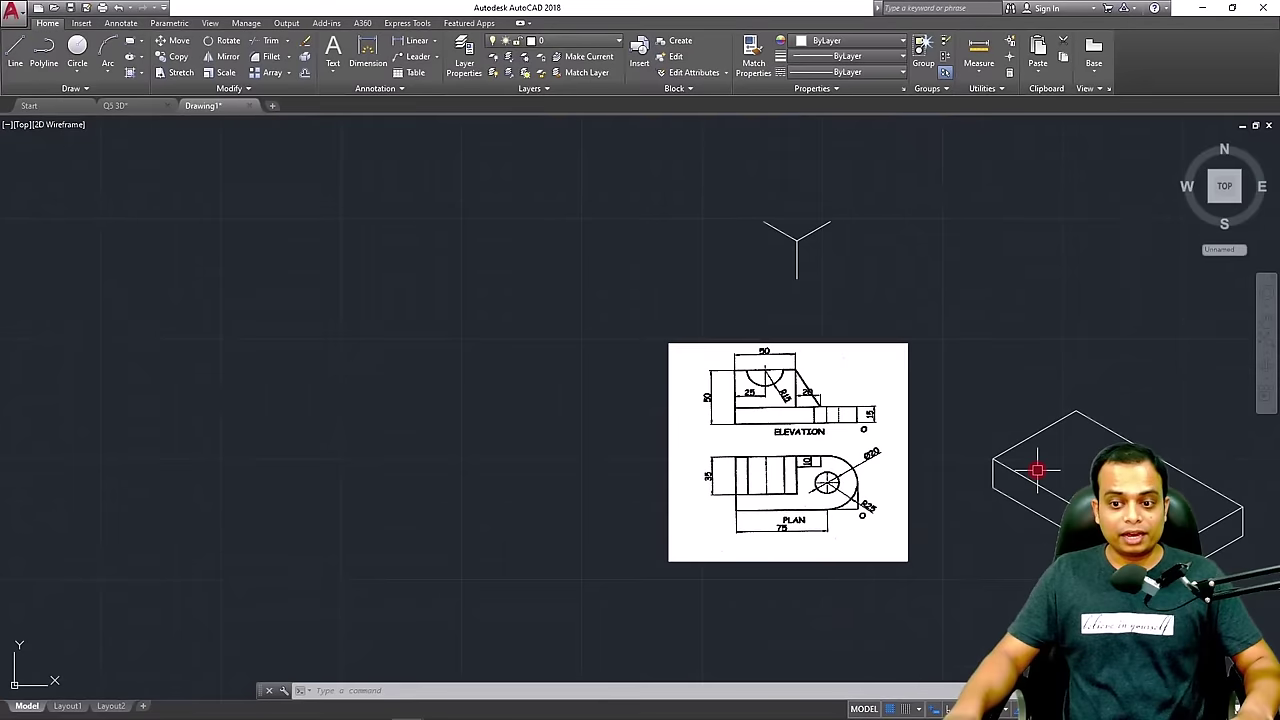
Delete the radius 10 circle on the duplicate block, keeping its two crossing diameter lines
middle_drag(1034, 466, 317, 437)
scroll(680, 463, up, 3)
scroll(1017, 465, up, 3)
middle_drag(1017, 465, 363, 371)
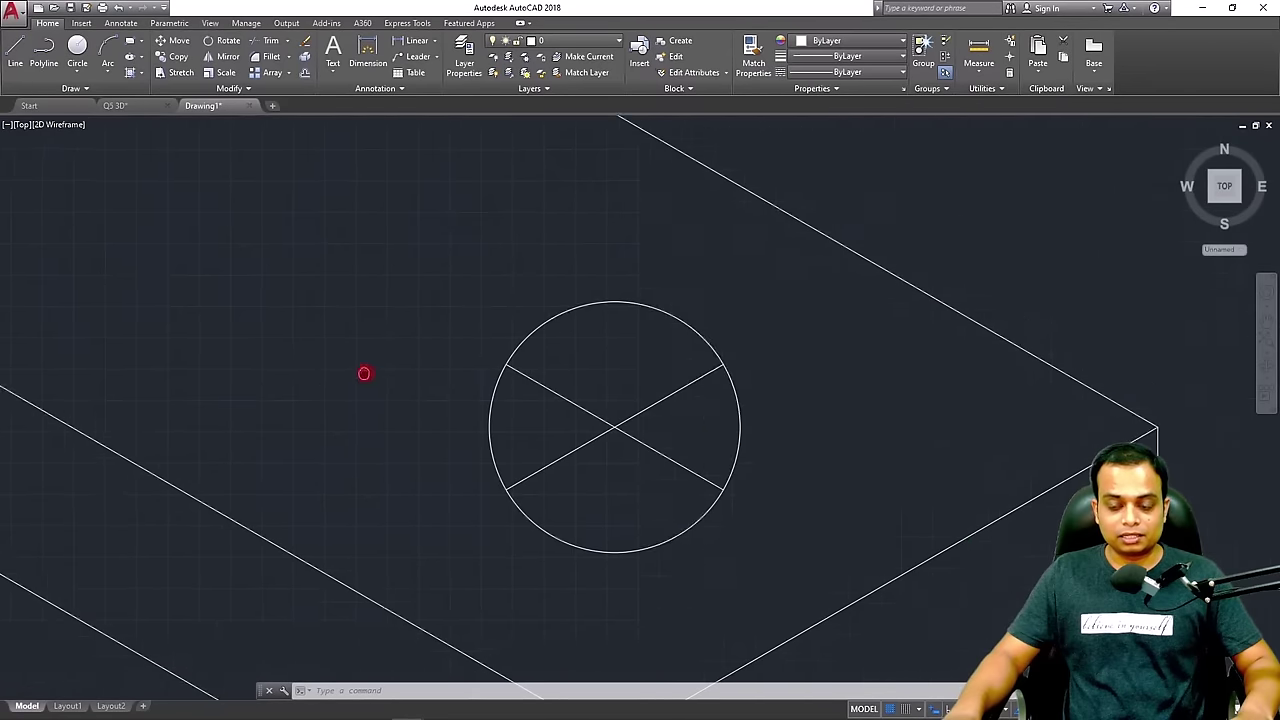
key(Escape)
click(612, 299)
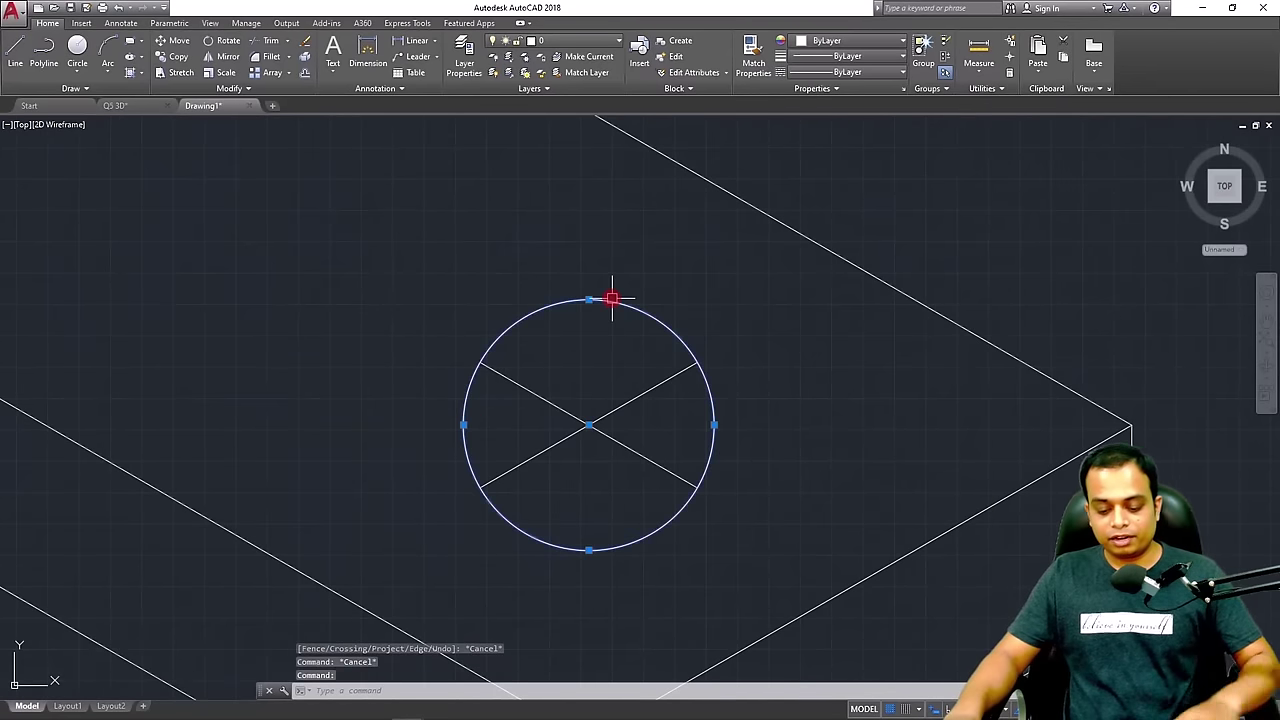
key(Delete)
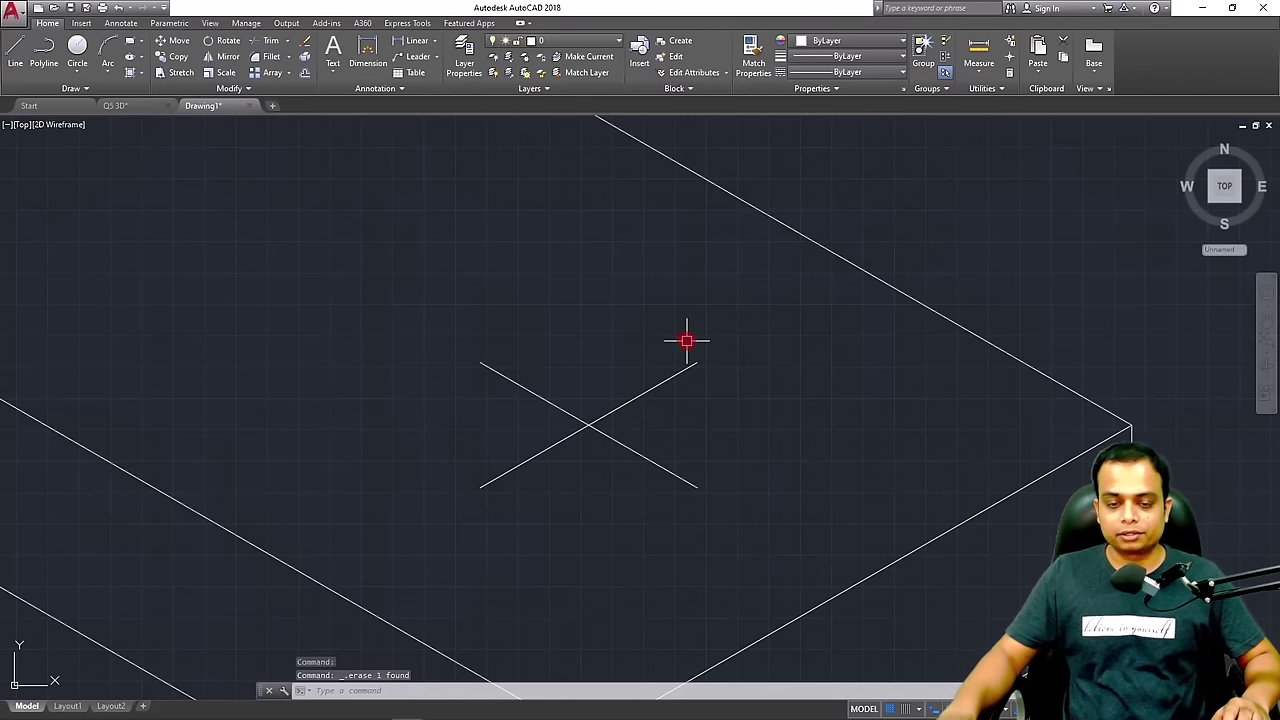
Copy the 30° diameter line from the crossing point to both ends of the other diameter
scroll(686, 341, down, 5)
scroll(665, 369, up, 5)
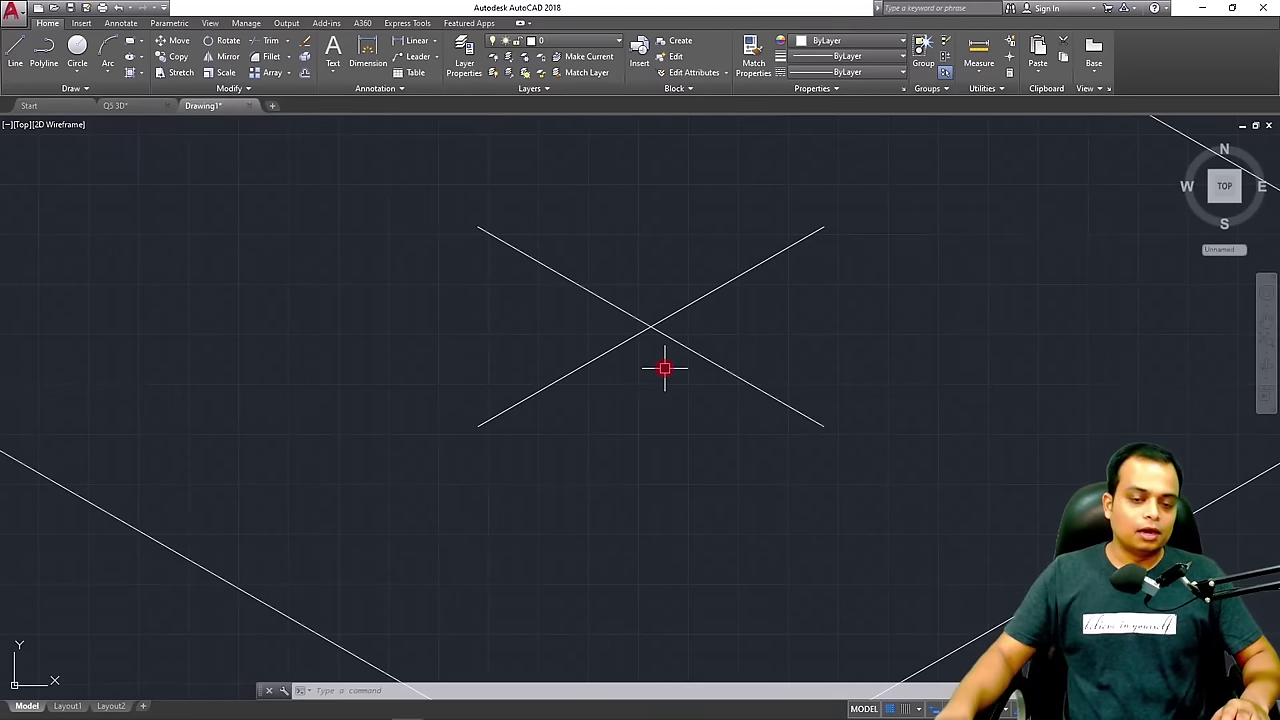
click(600, 346)
click(580, 366)
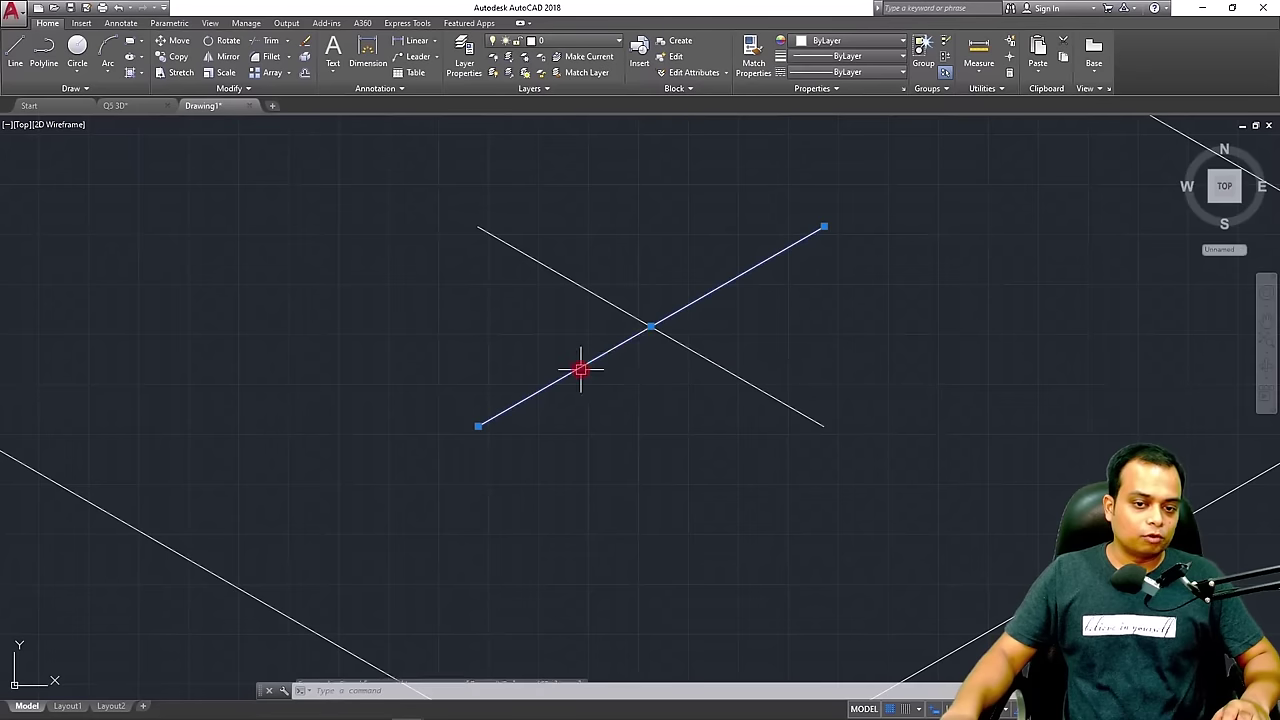
click(166, 57)
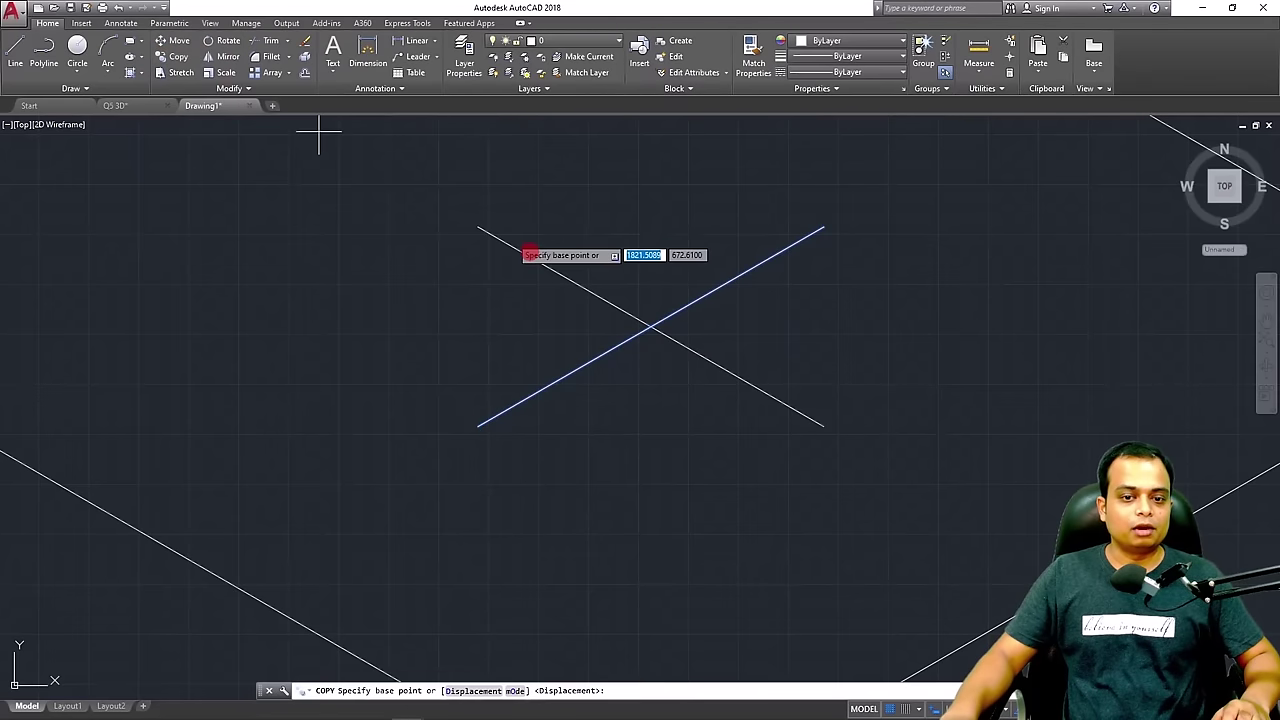
click(651, 325)
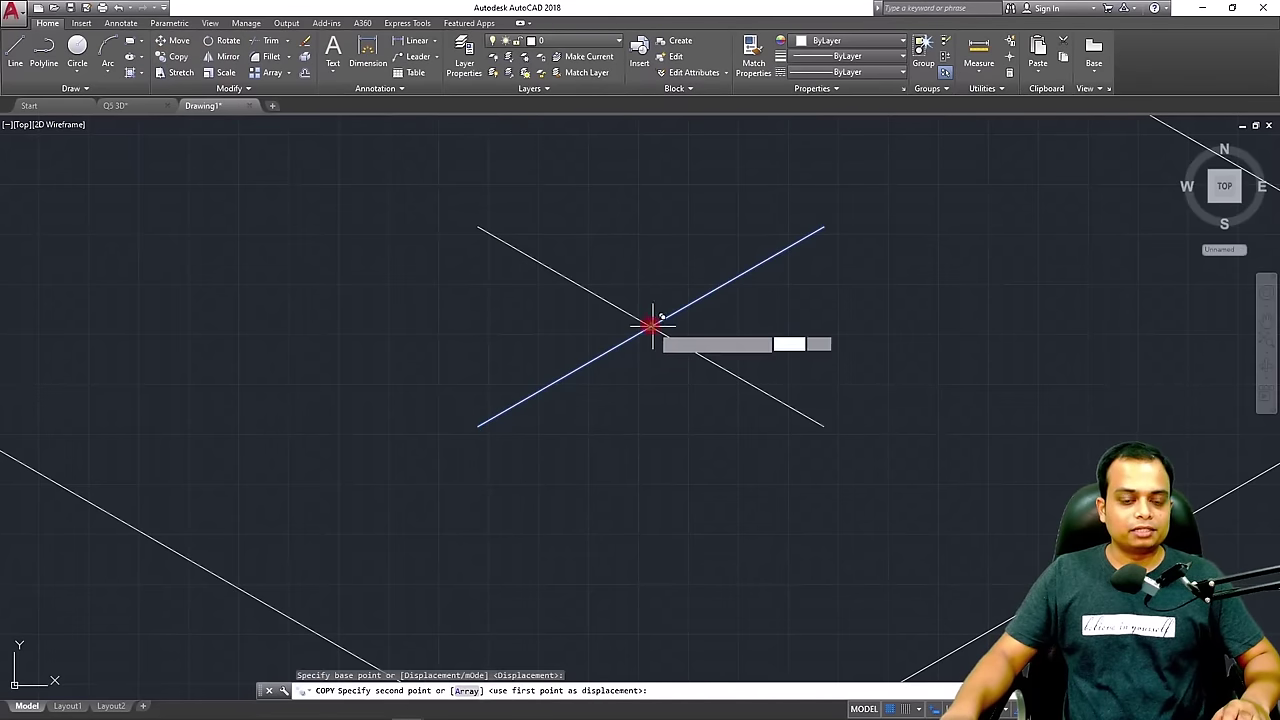
click(479, 227)
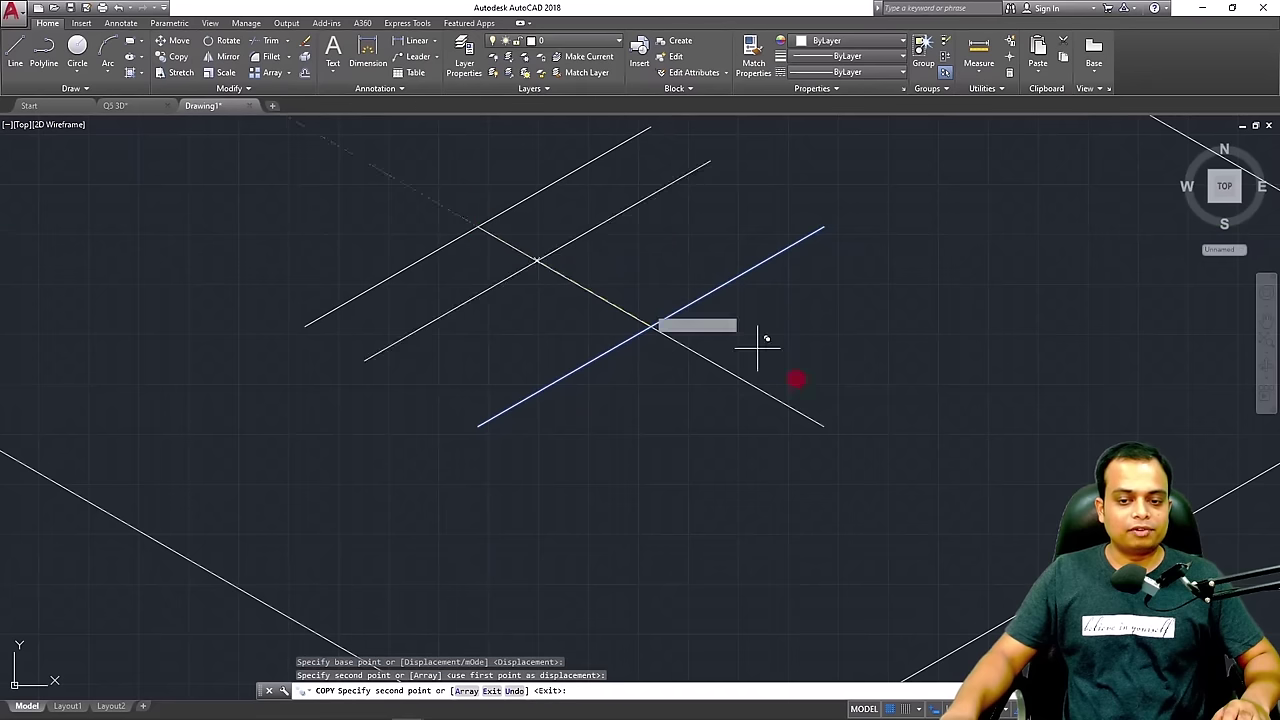
click(825, 425)
key(Escape)
Copy the other diameter line from the crossing point to both ends of the 30° diameter, closing the rhombus
click(751, 384)
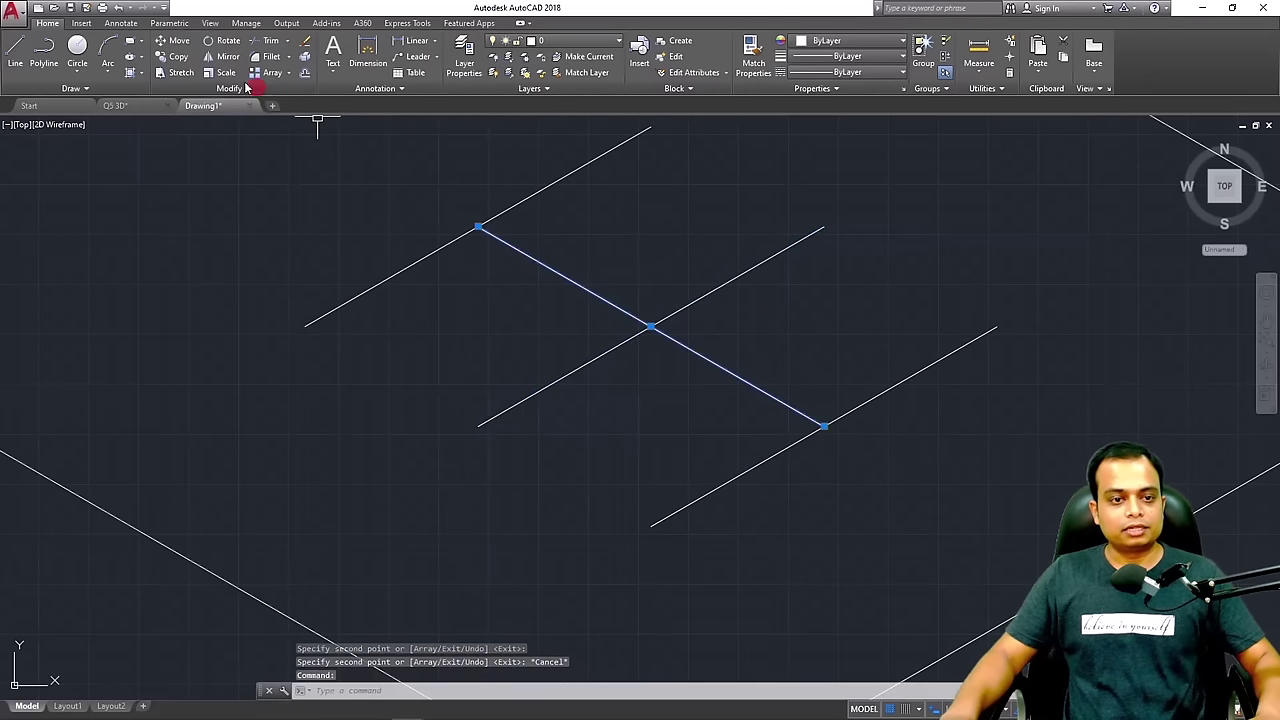
click(172, 56)
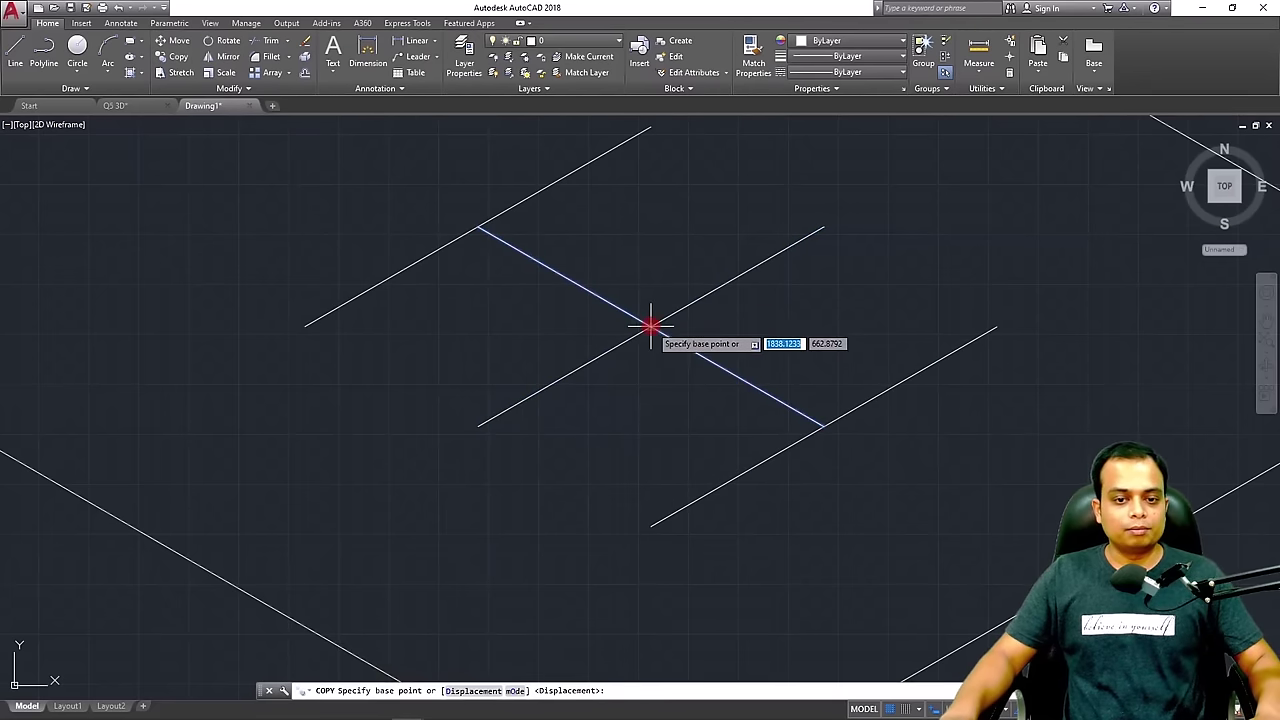
click(651, 326)
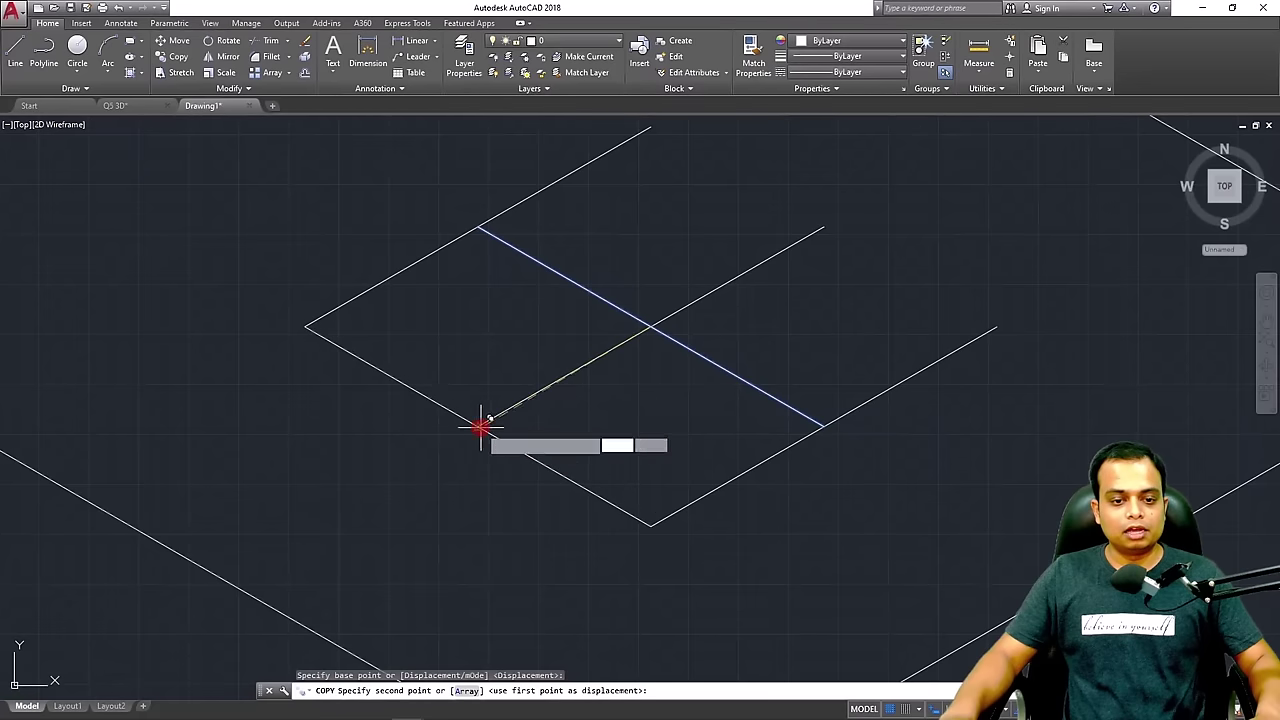
click(827, 224)
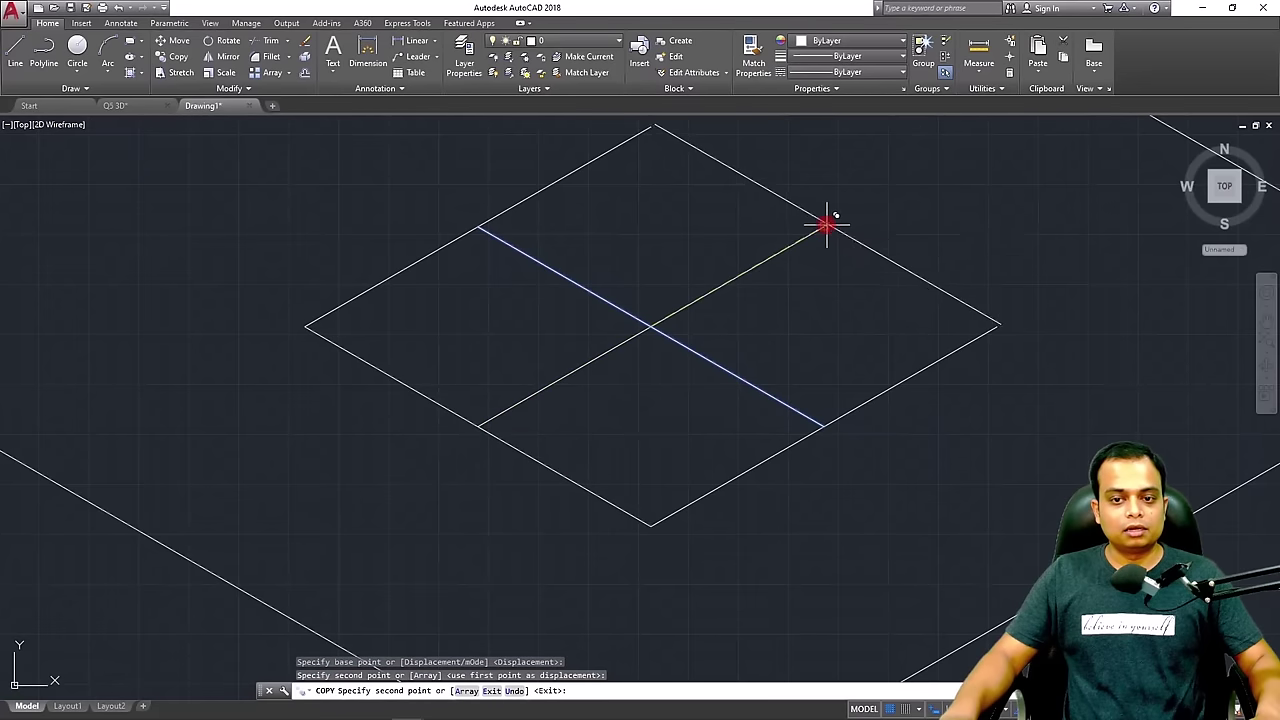
key(Escape)
Draw two lines from the rhombus's bottom corner to the midpoints of its two upper sides
scroll(820, 334, down, 2)
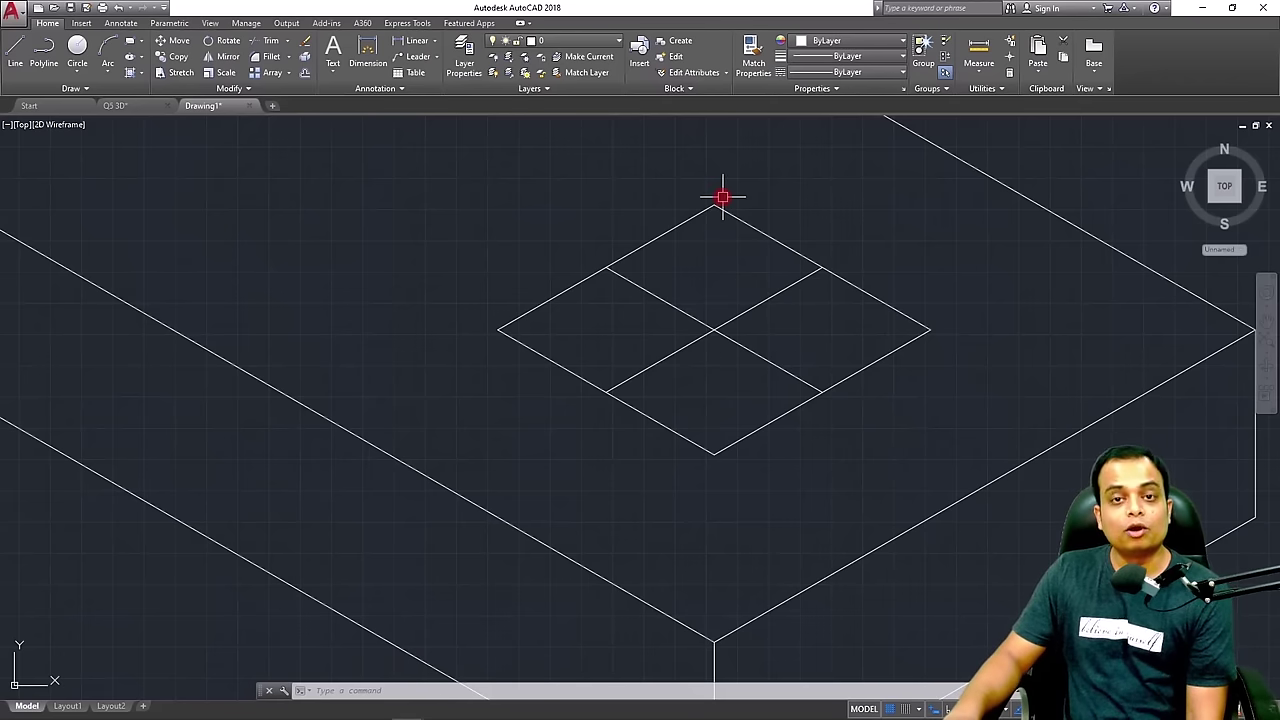
text(l)
key(Return)
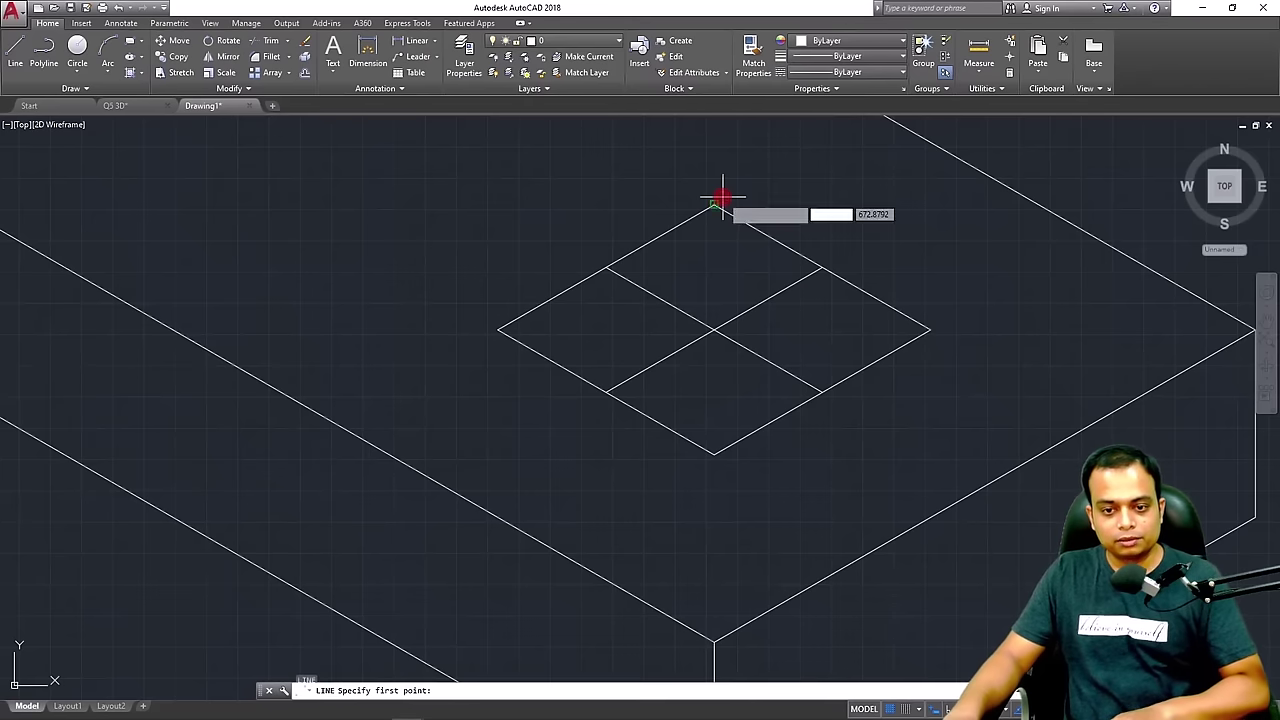
click(713, 455)
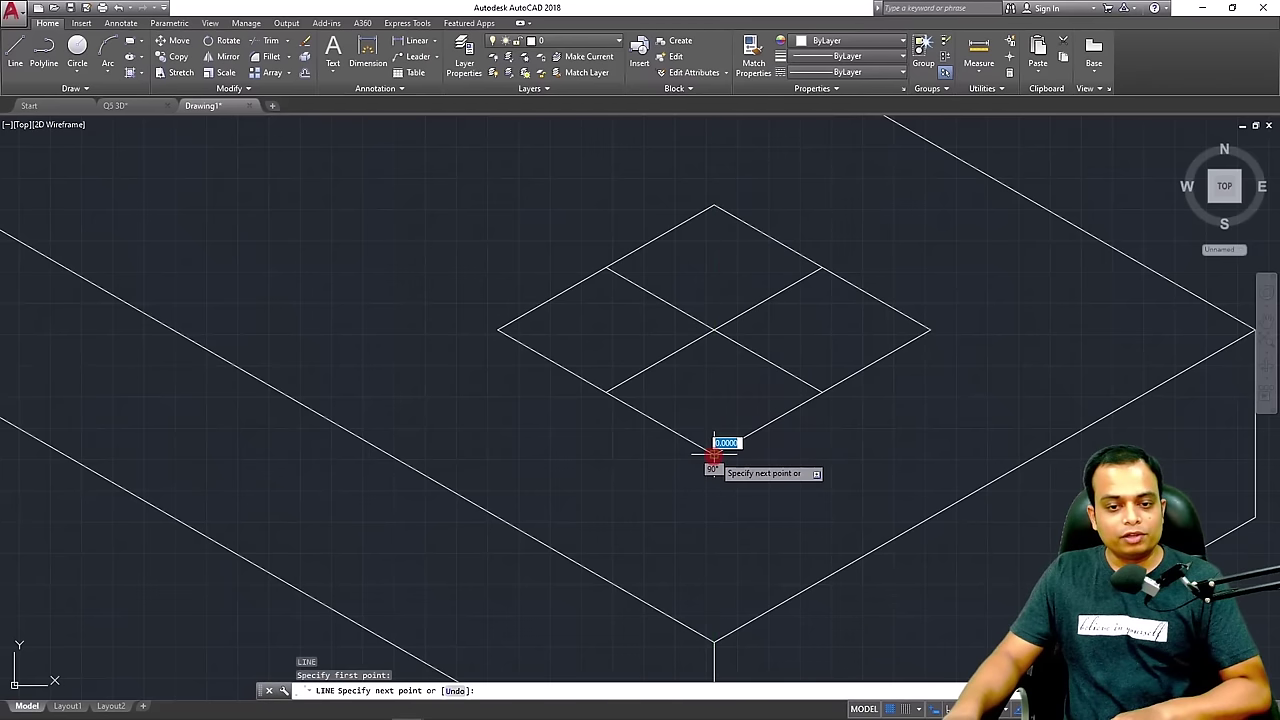
click(606, 267)
key(Return)
key(Return)
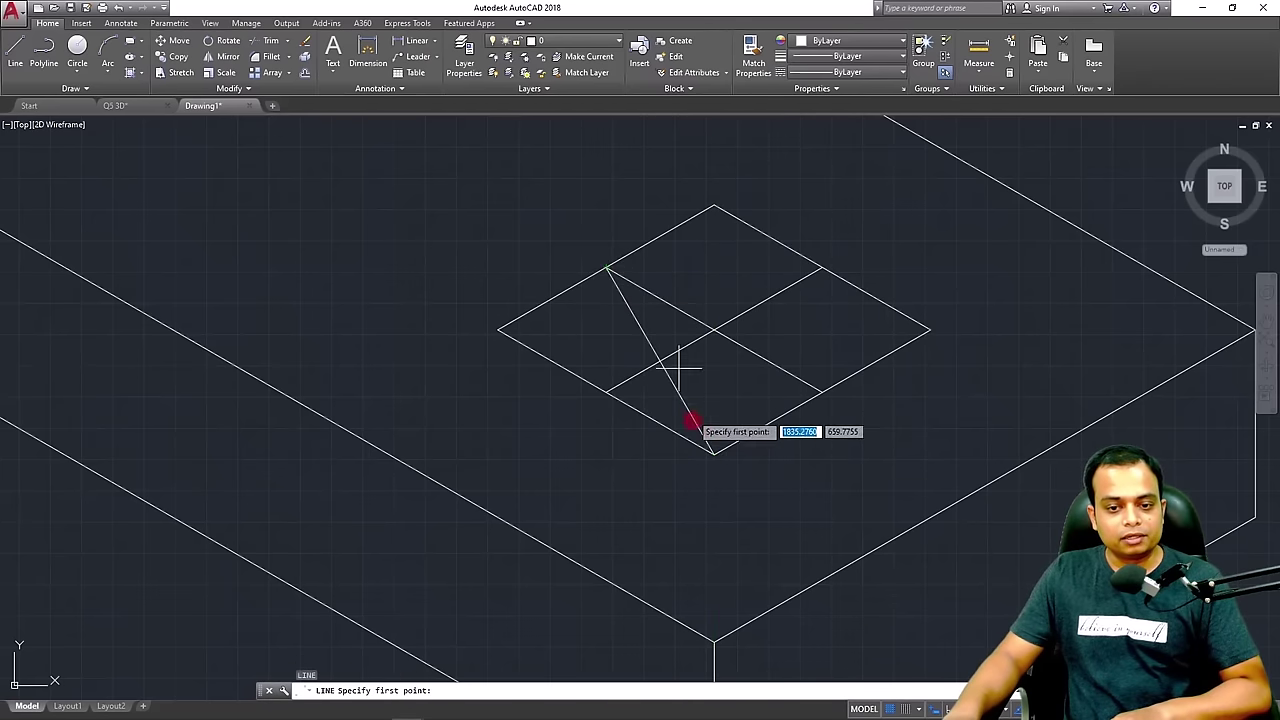
click(713, 455)
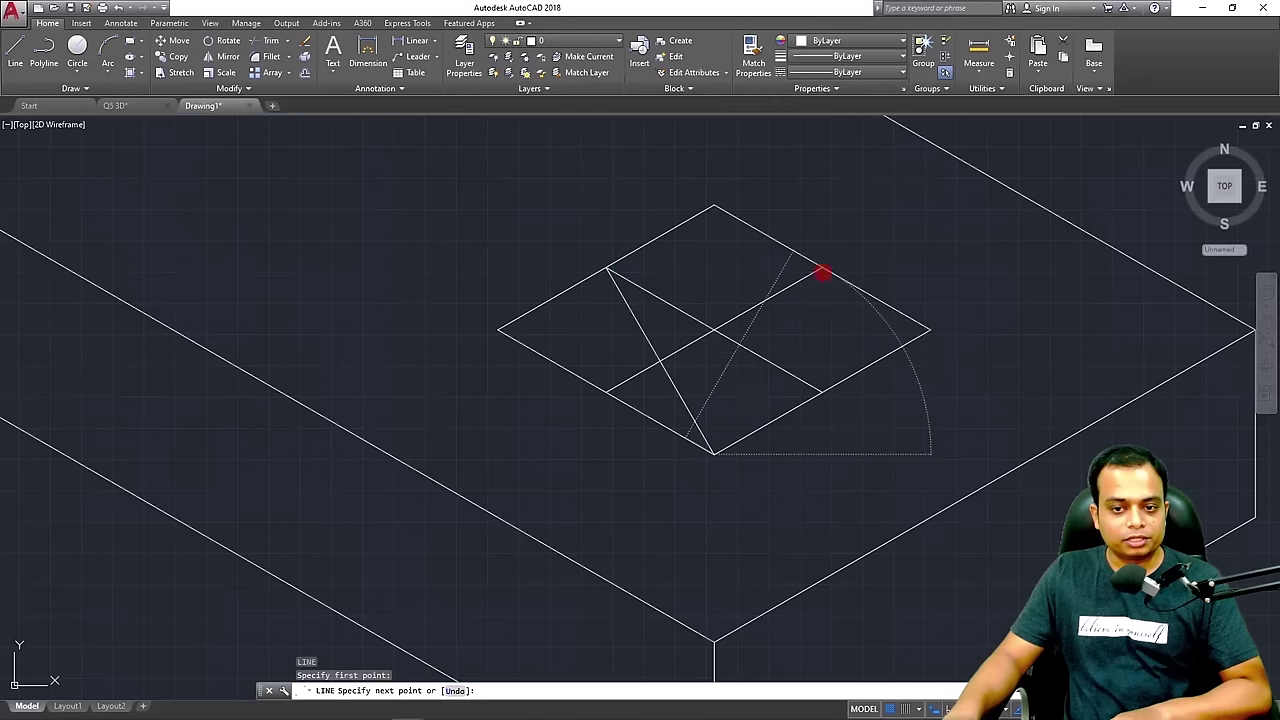
click(822, 270)
key(Return)
Draw two lines from the rhombus's top corner to the midpoints of its two lower sides
key(Return)
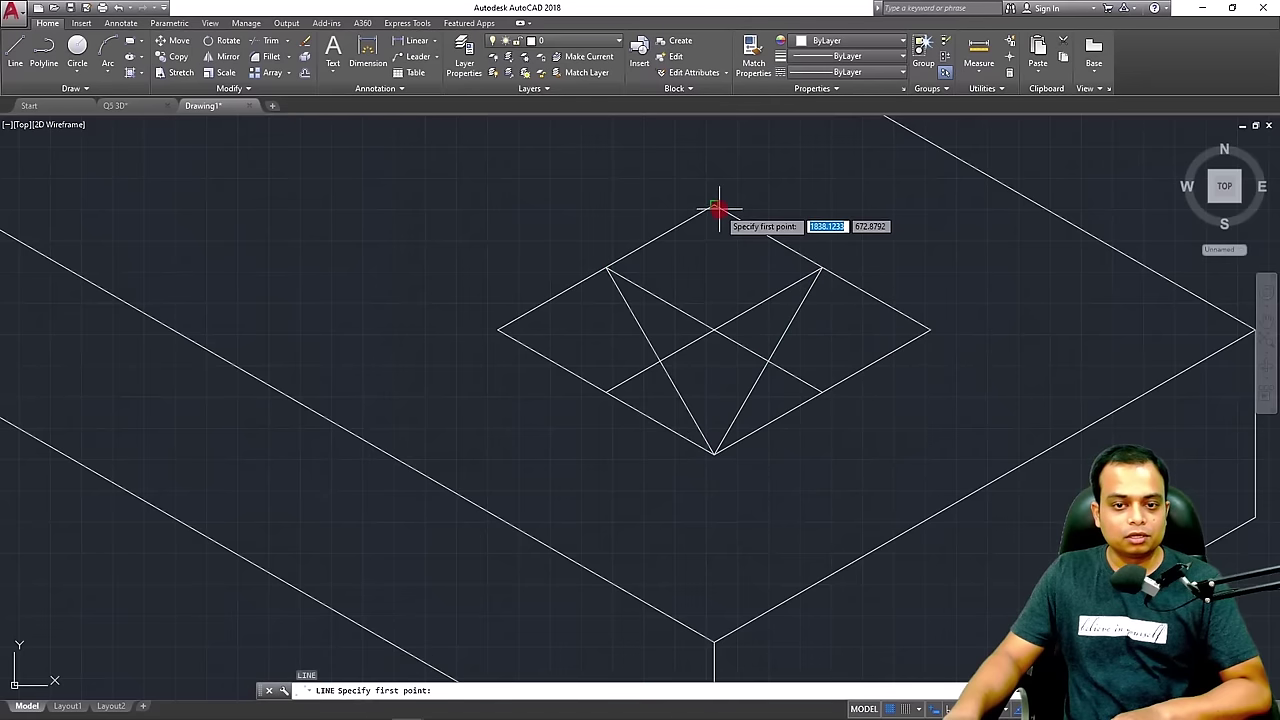
click(713, 206)
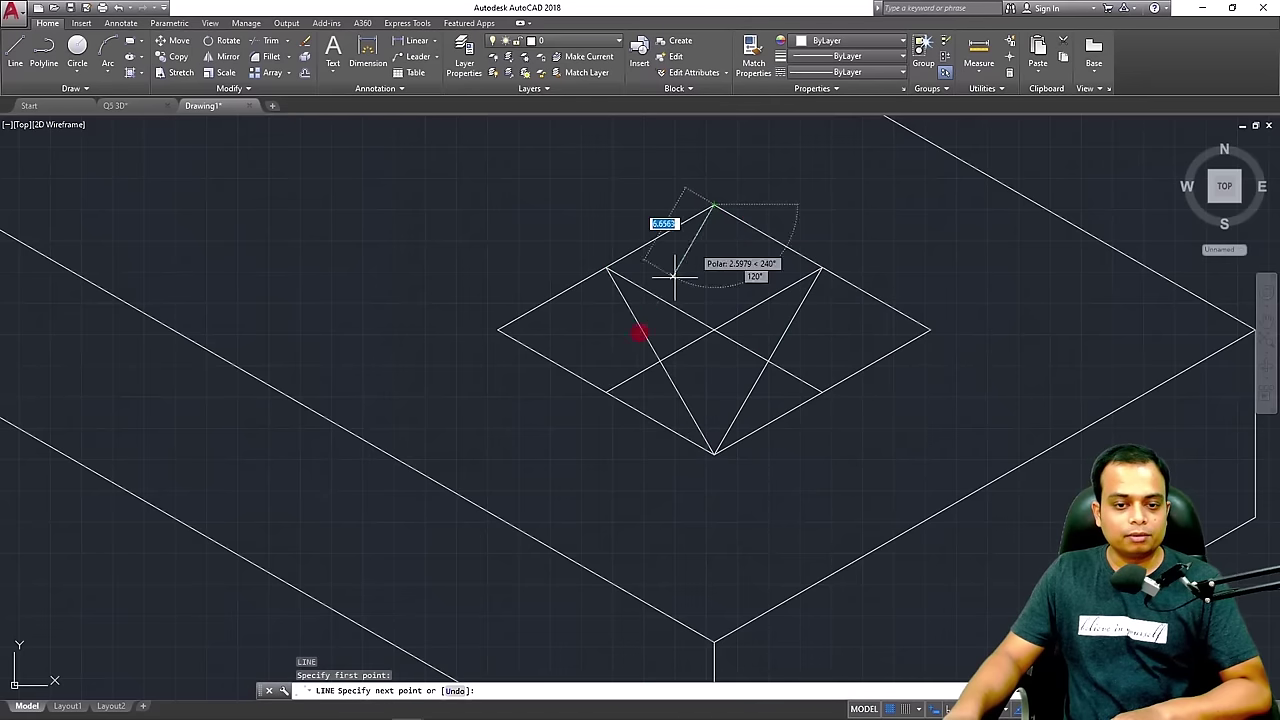
click(608, 391)
key(Return)
key(Return)
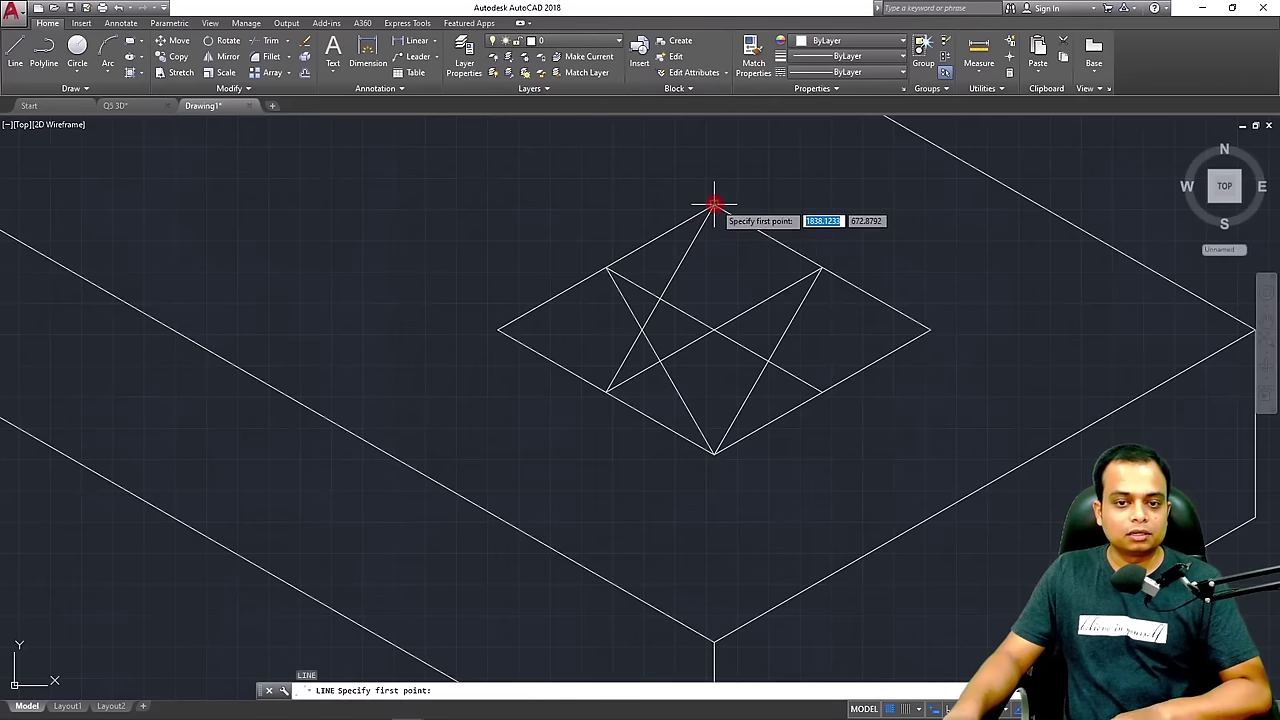
click(714, 207)
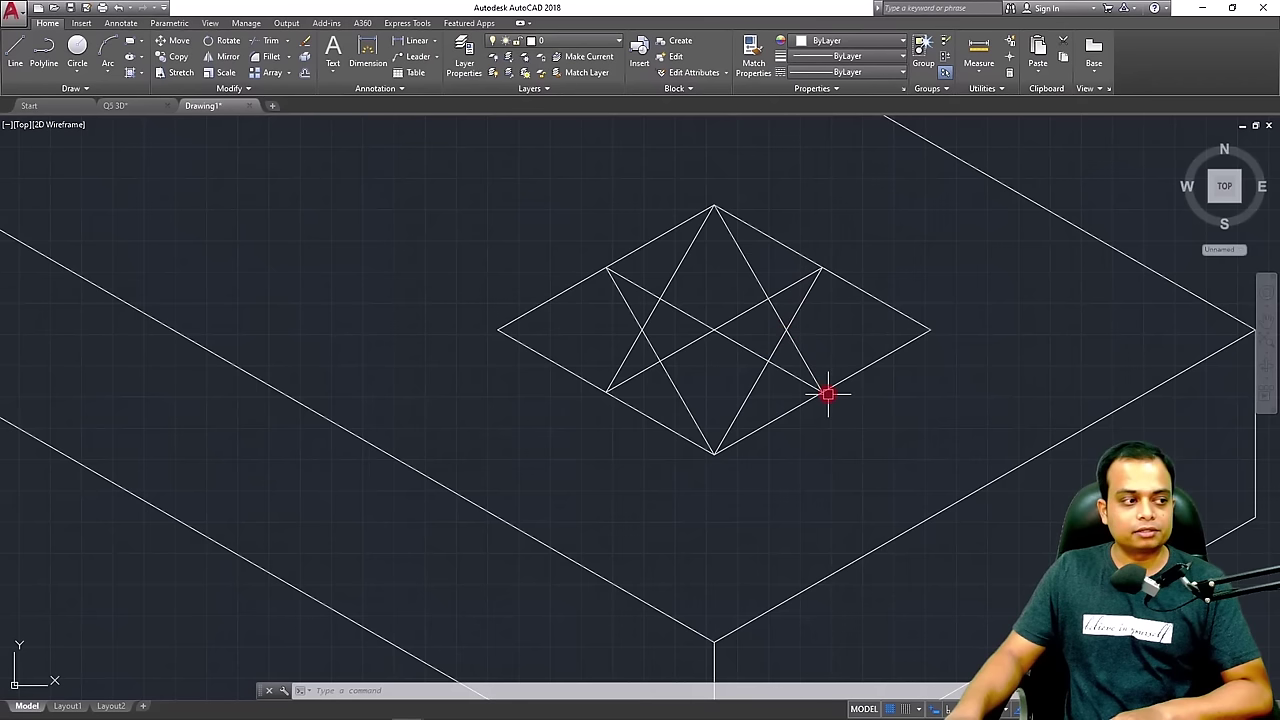
Draw the right-hand arc centred on the right construction-line intersection, from the lower-right side's midpoint to the upper-right side's midpoint
text(ar)
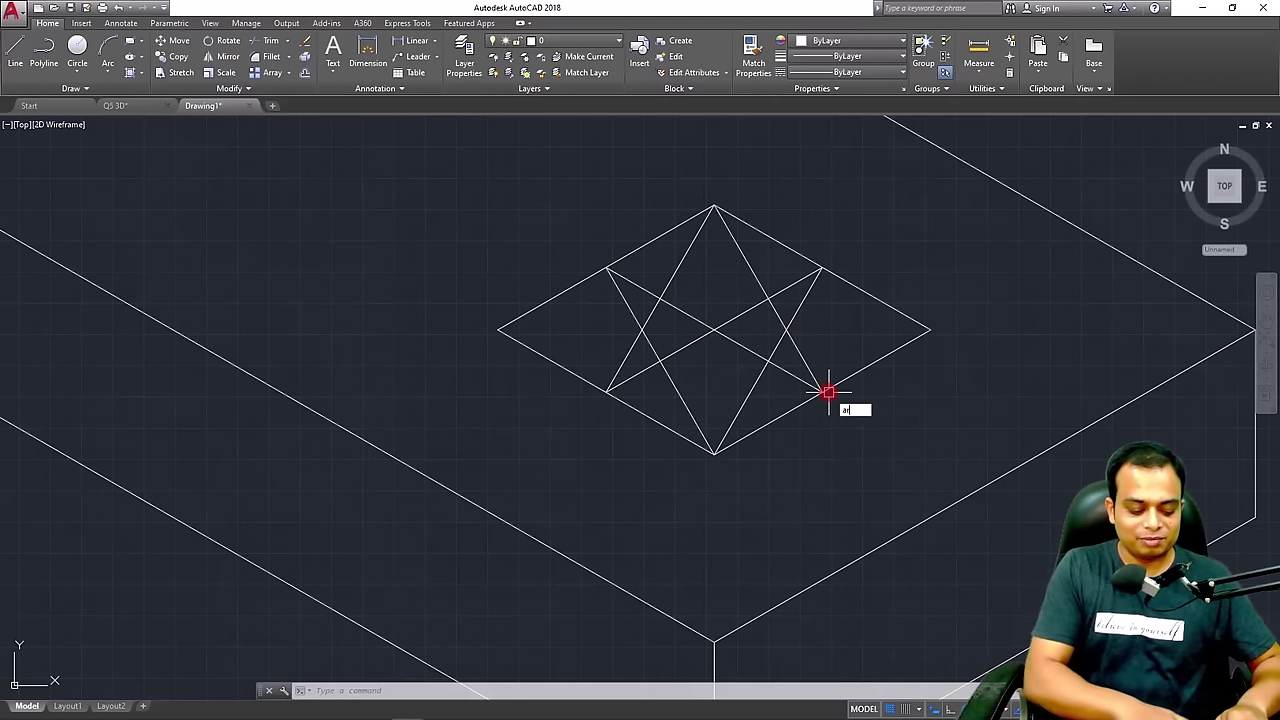
key(Return)
text(c)
key(Return)
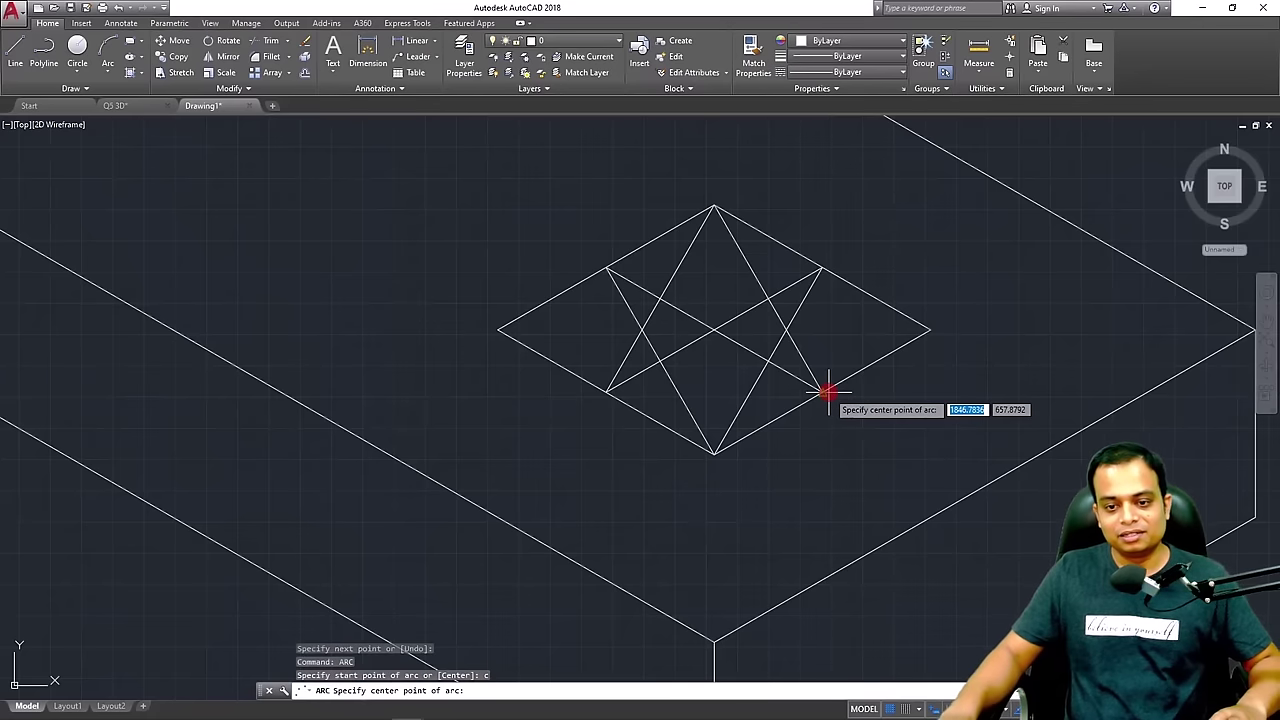
click(786, 330)
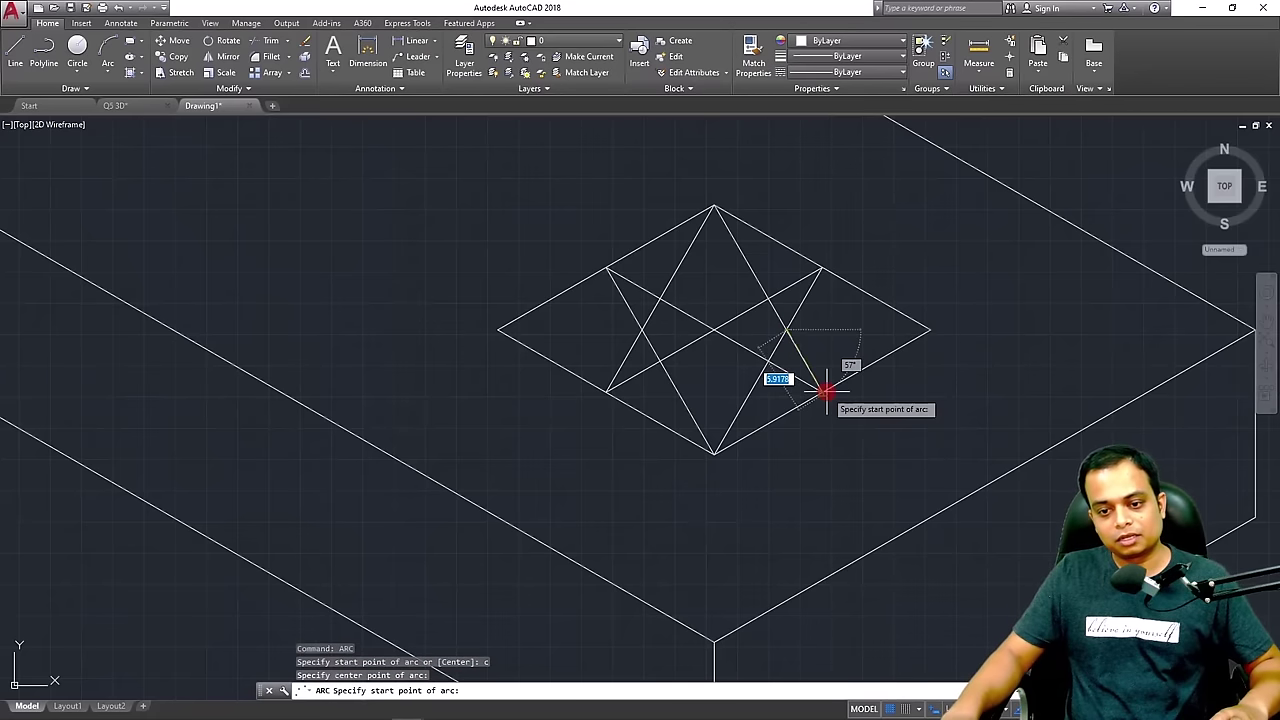
click(822, 390)
click(823, 270)
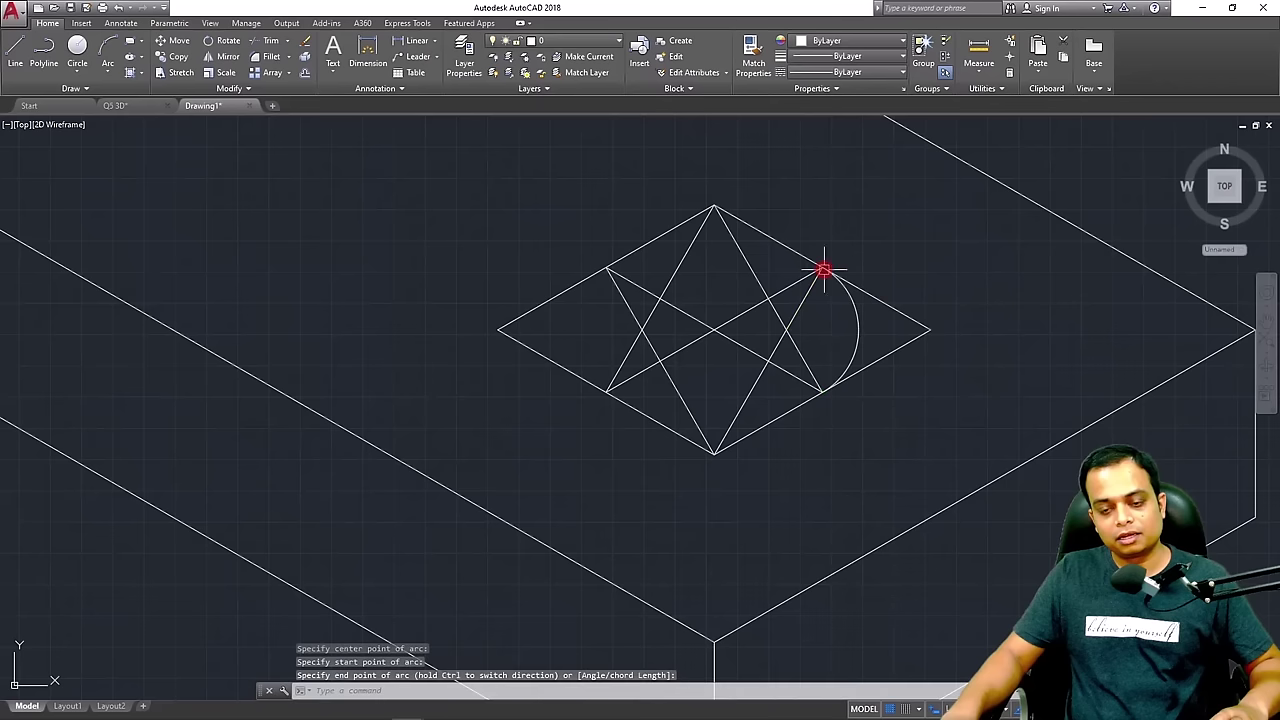
Draw the upper arc centred on the rhombus's bottom corner, from the upper-right side's midpoint to the upper-left side's midpoint
key(Return)
text(c)
key(Return)
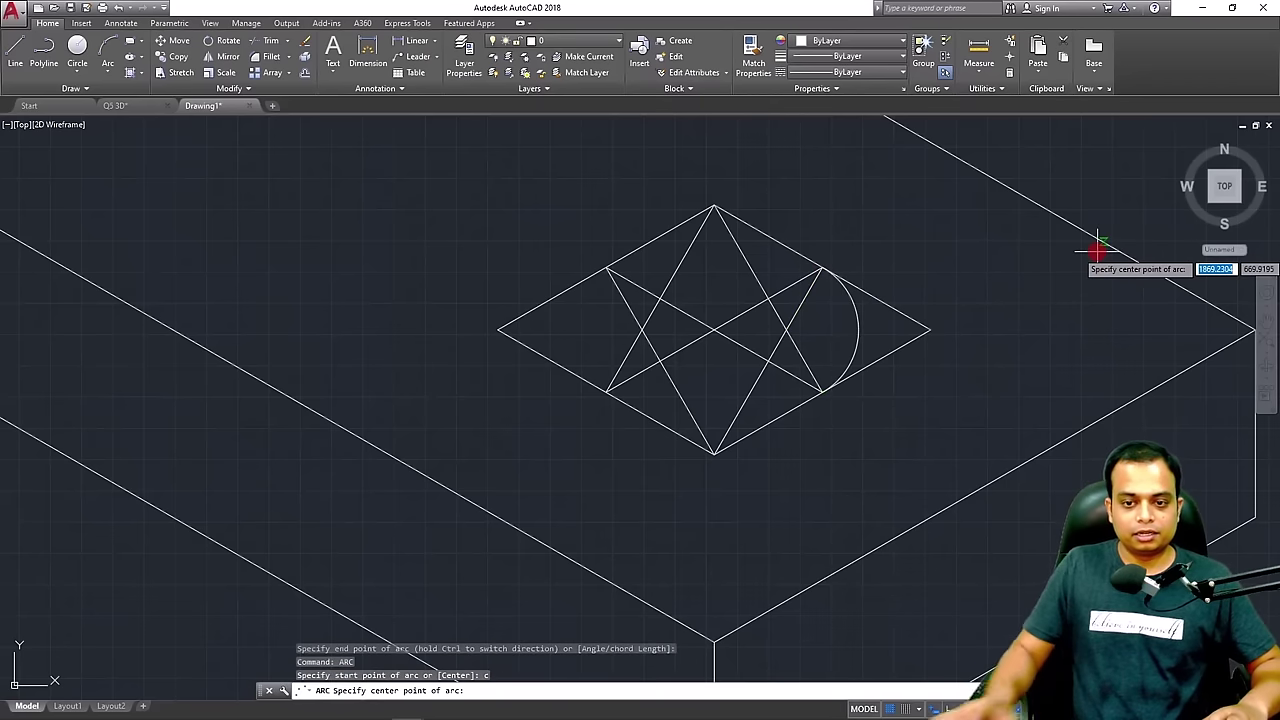
click(713, 452)
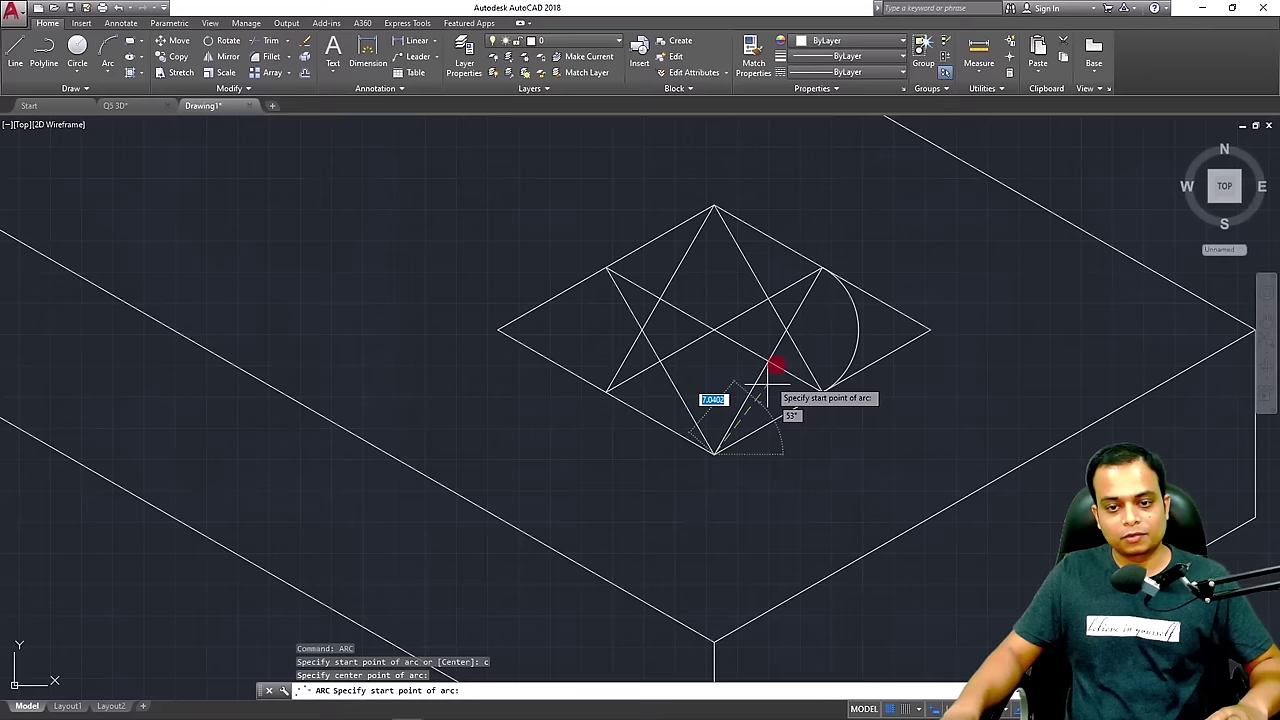
click(821, 268)
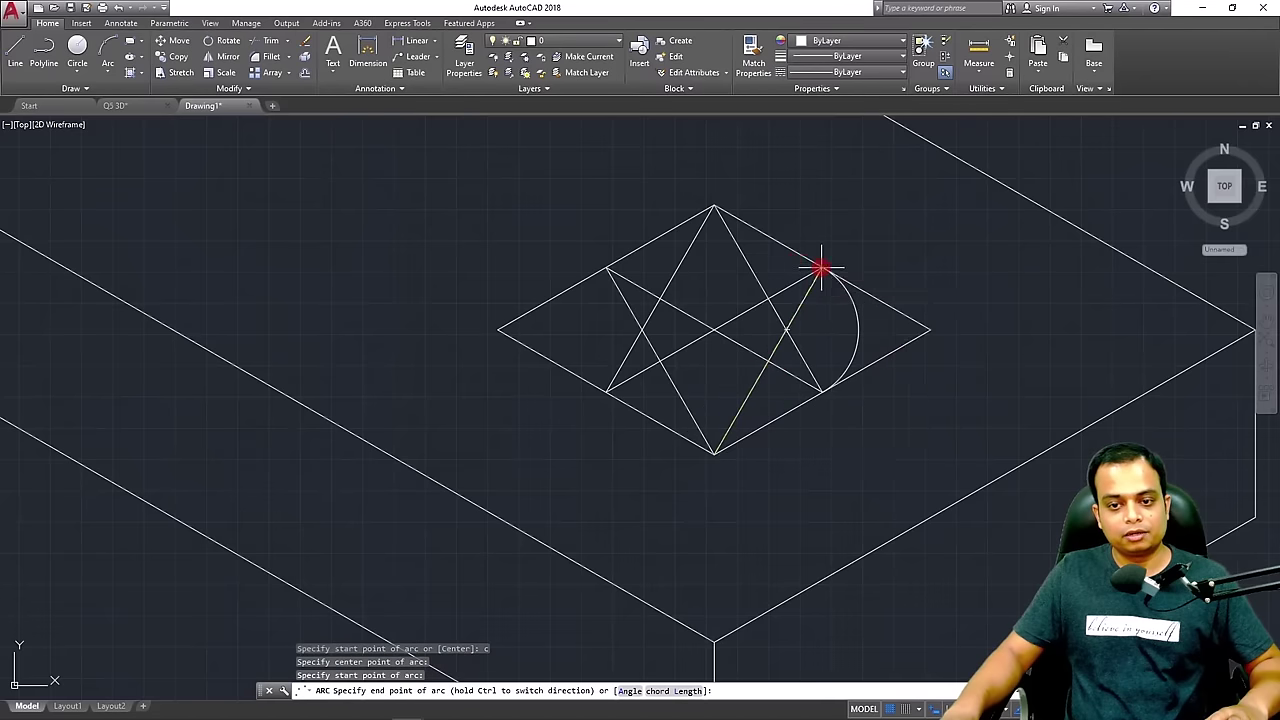
click(606, 267)
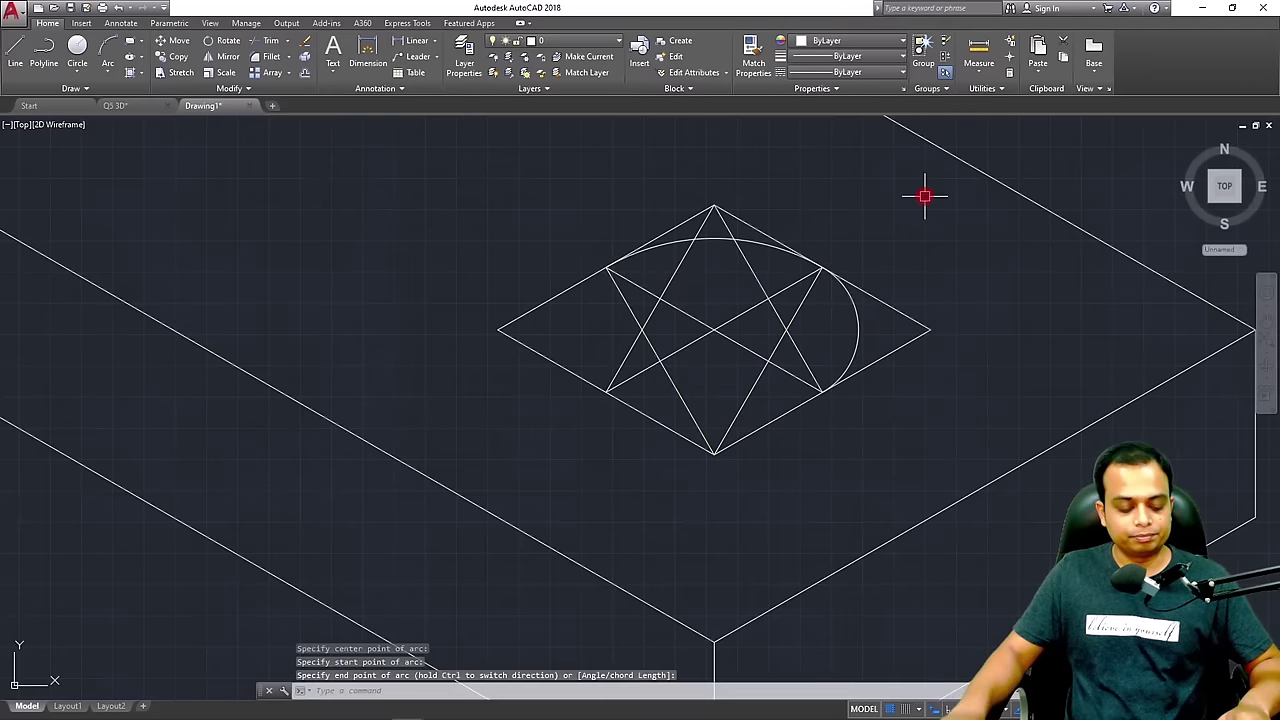
Draw the left-hand arc centred on the left construction-line intersection, from the upper-left side's midpoint to the lower-left side's midpoint
text(arc)
key(Return)
text(c)
key(Return)
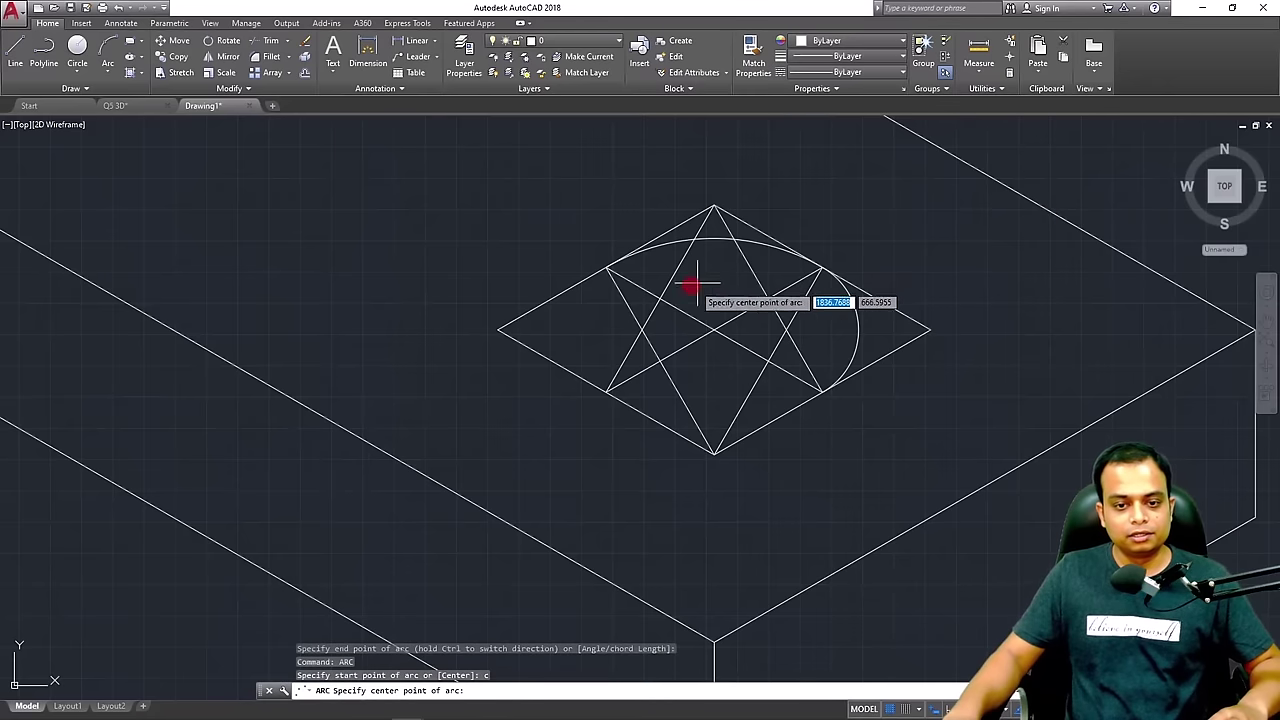
click(640, 330)
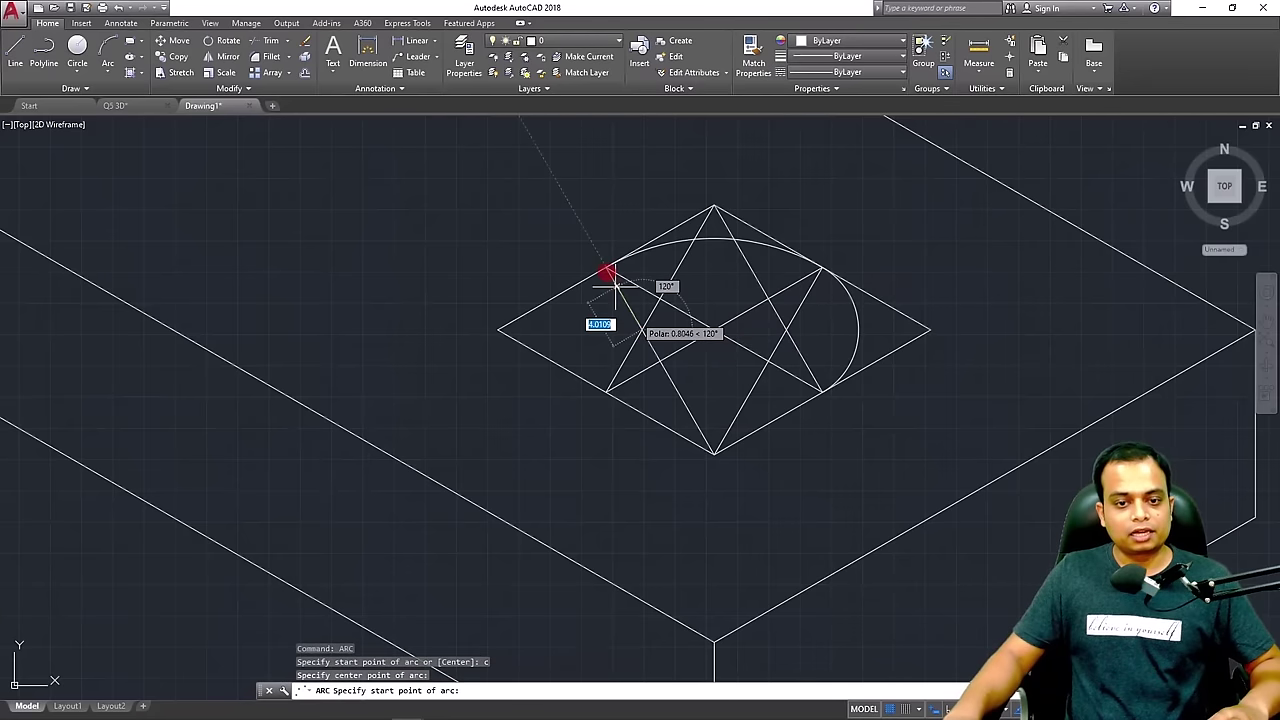
click(606, 267)
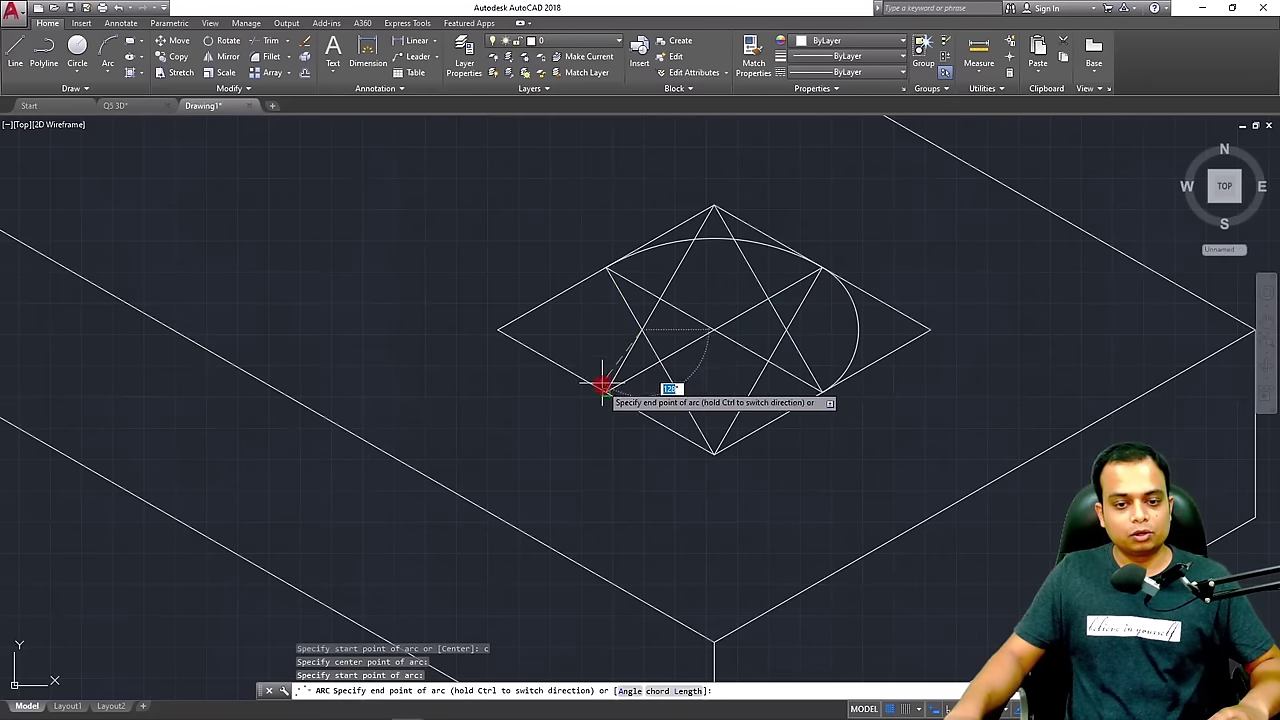
key(Escape)
Draw the lower arc centred on the rhombus's top corner, from the lower-left side's midpoint to the lower-right side's midpoint
text(a)
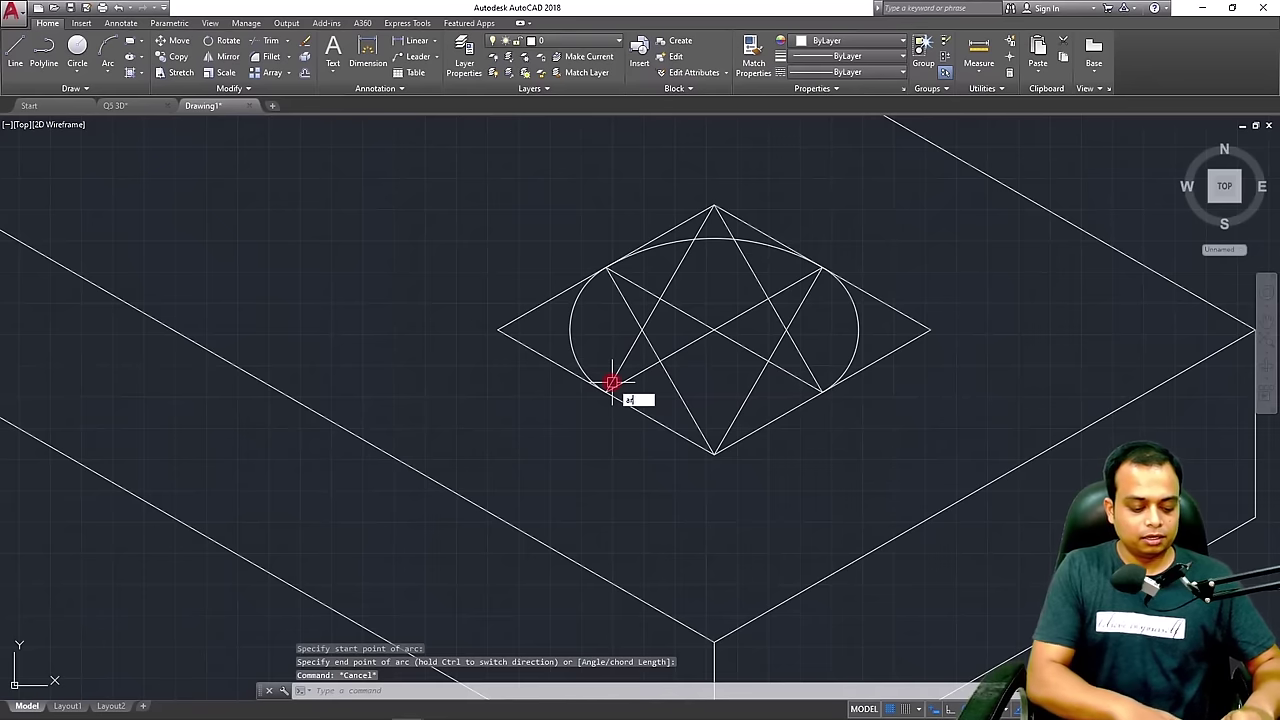
key(Return)
text(c)
key(Return)
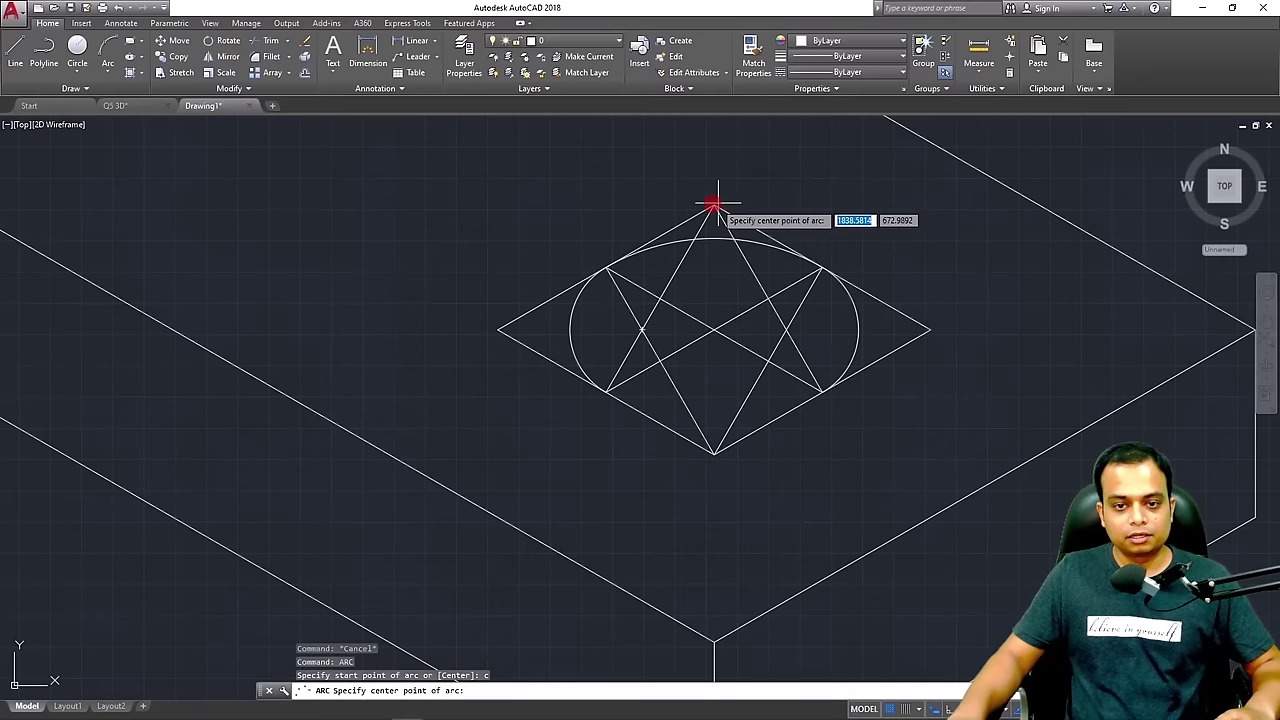
click(714, 206)
click(607, 391)
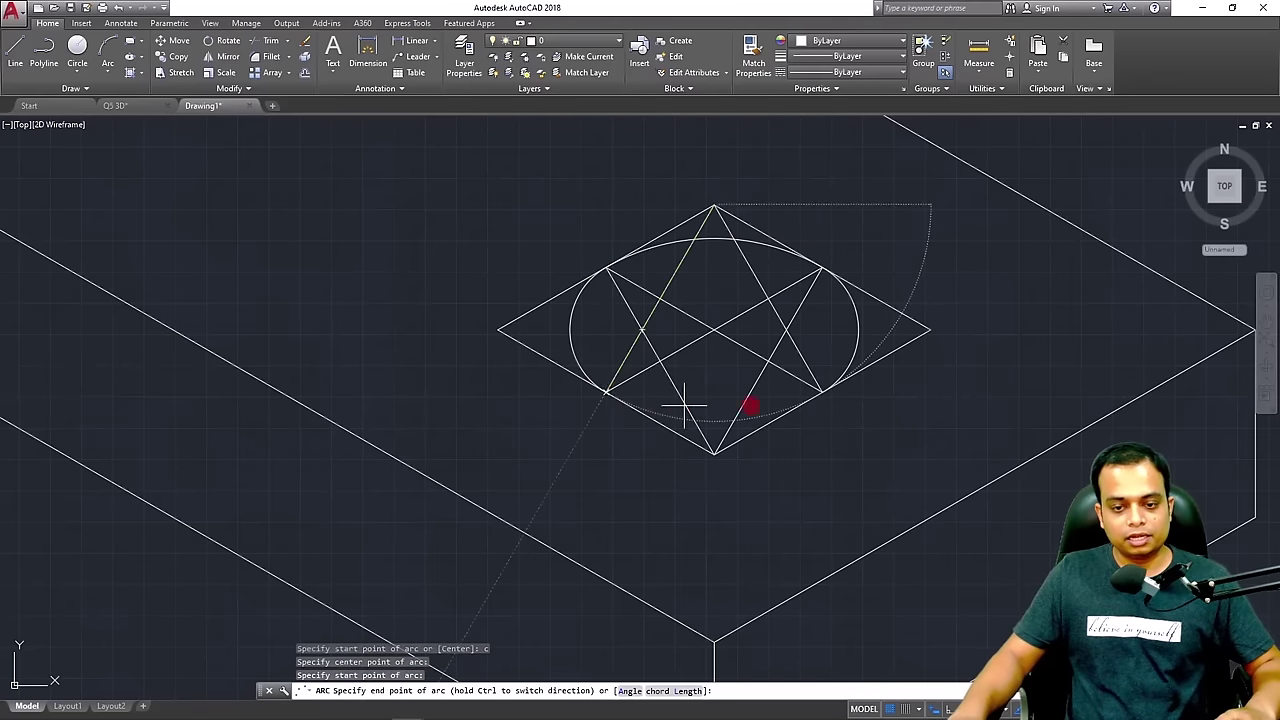
key(Escape)
Duplicate the block with its completed four-centre ellipse and place the copy to the right of the original
scroll(868, 381, down, 5)
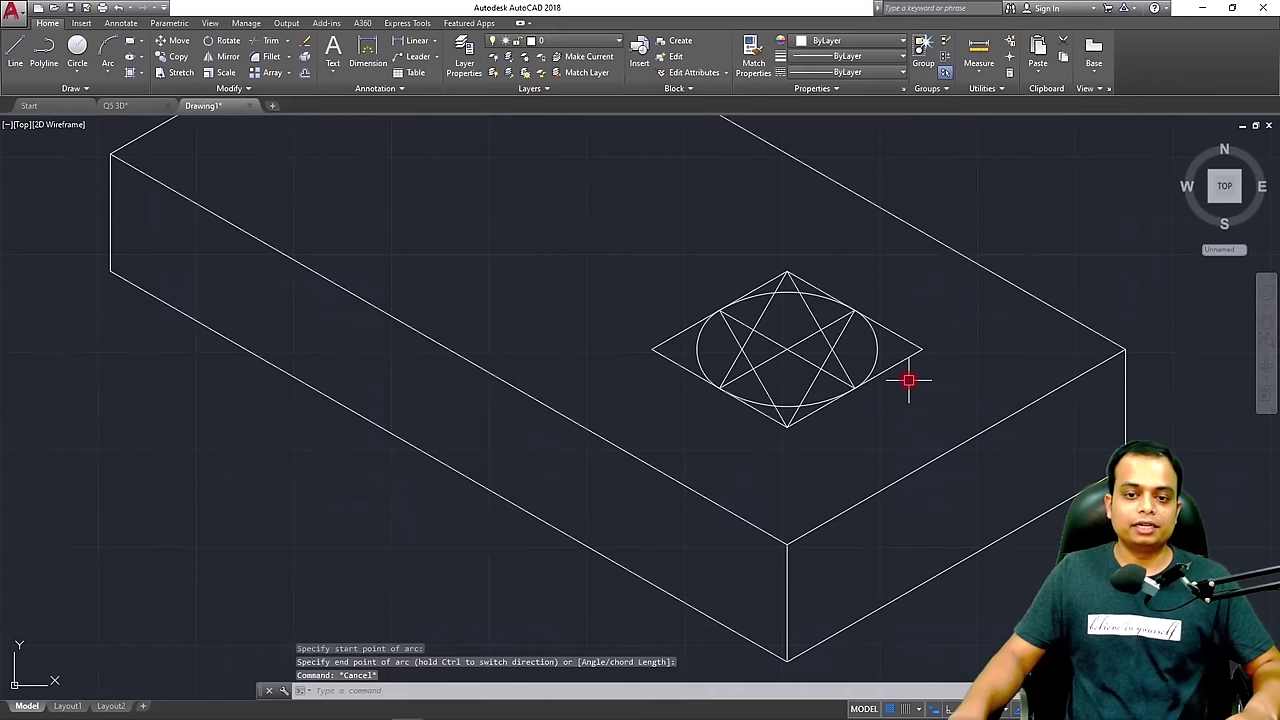
middle_drag(1014, 284, 983, 267)
click(1008, 176)
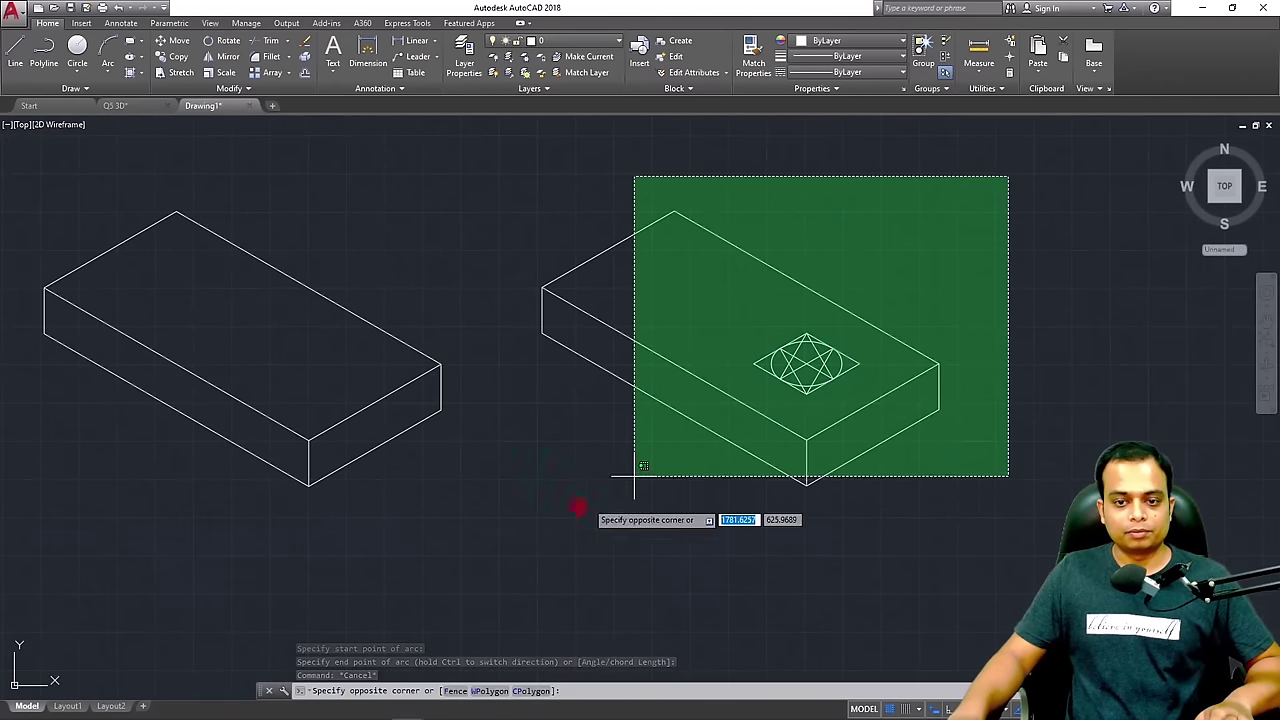
click(513, 560)
key(ctrl+c)
key(ctrl+v)
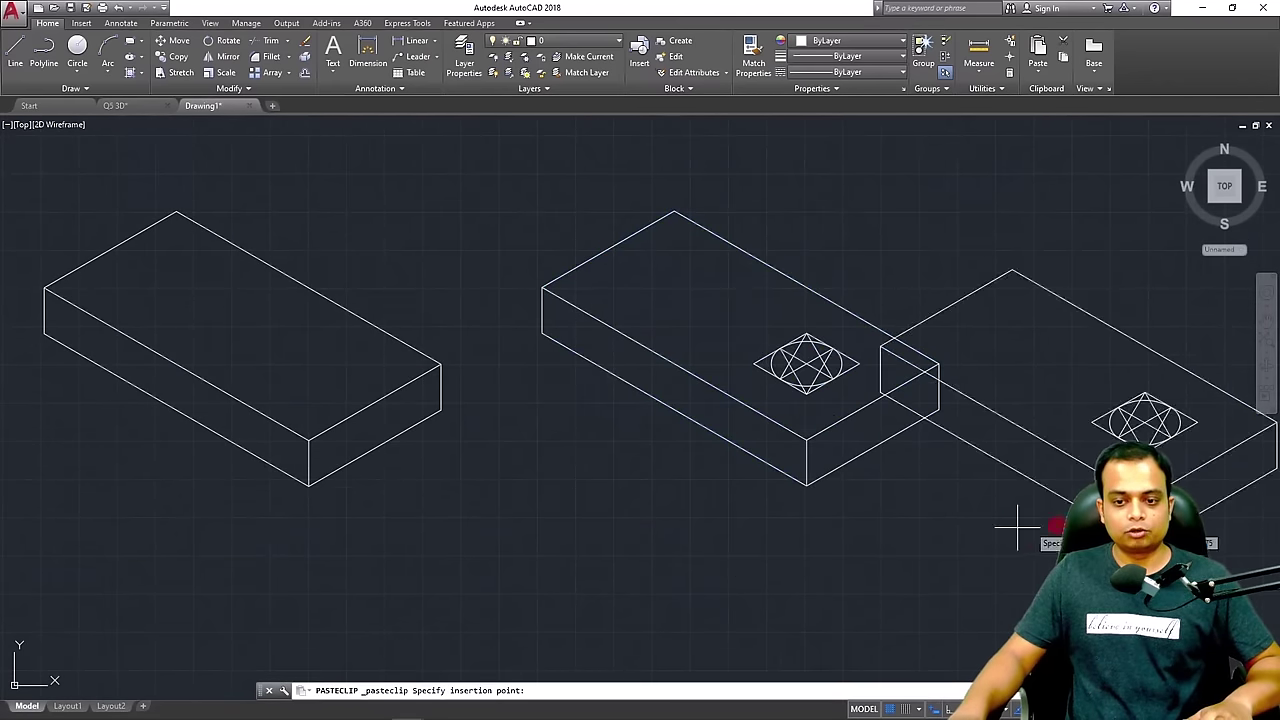
middle_drag(1047, 523, 700, 523)
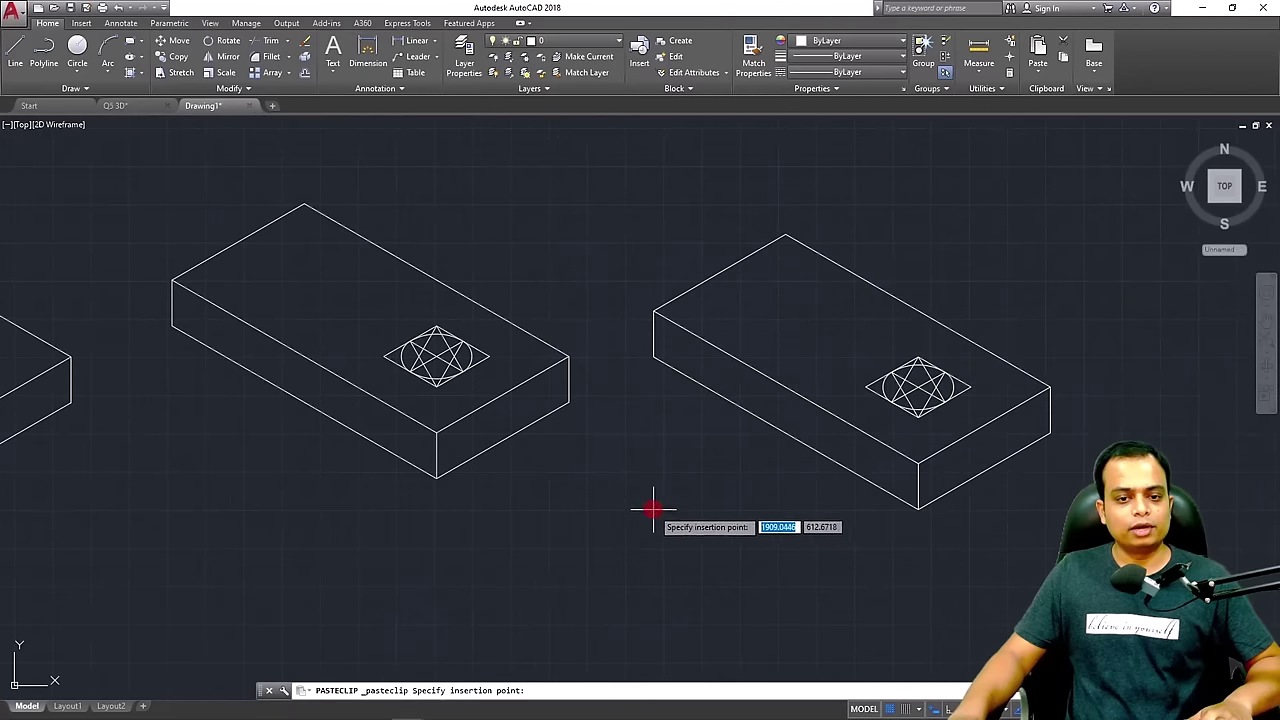
click(697, 500)
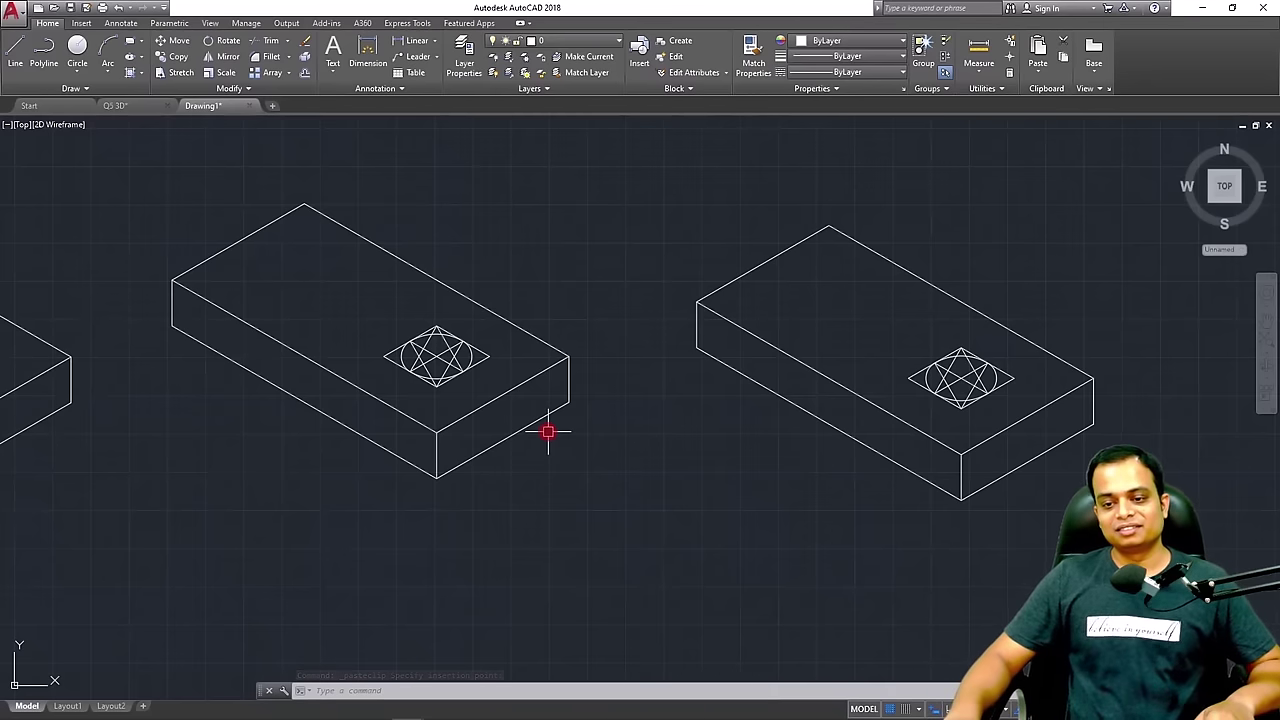
On the copied block, erase the construction lines joining the small rhombus's top and bottom corners to its side midpoints
scroll(937, 408, up, 4)
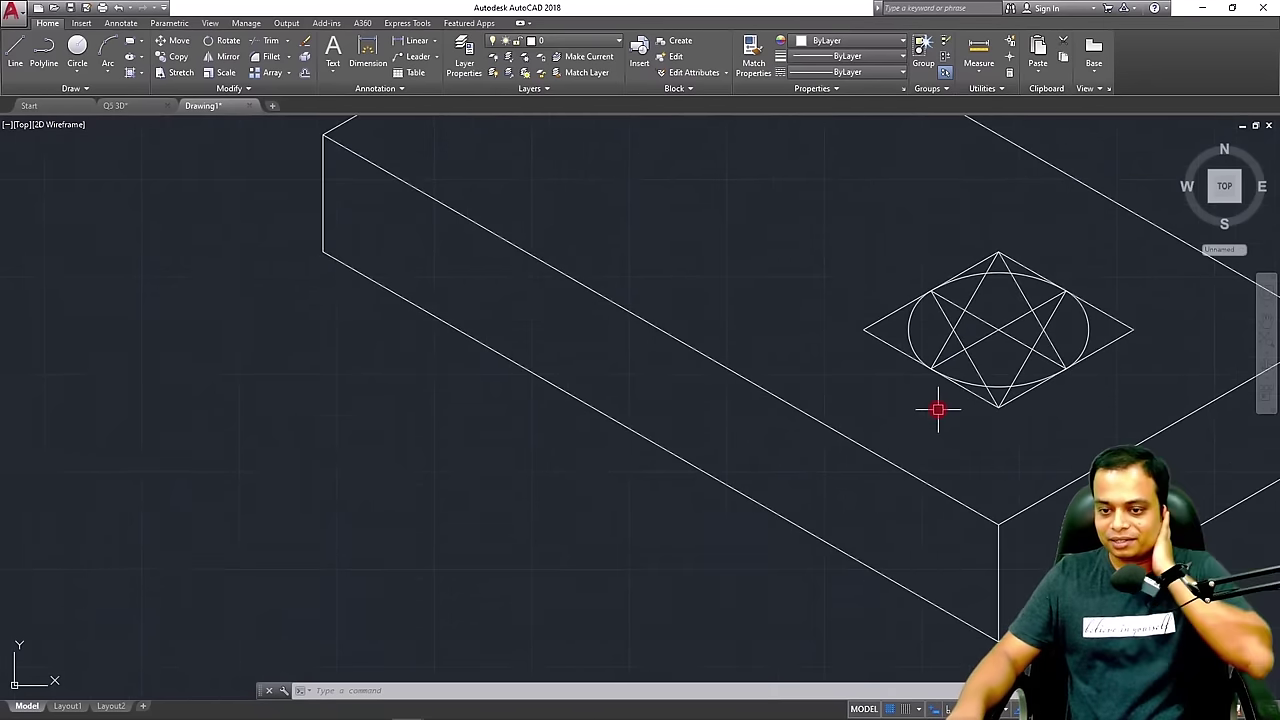
middle_drag(937, 408, 748, 441)
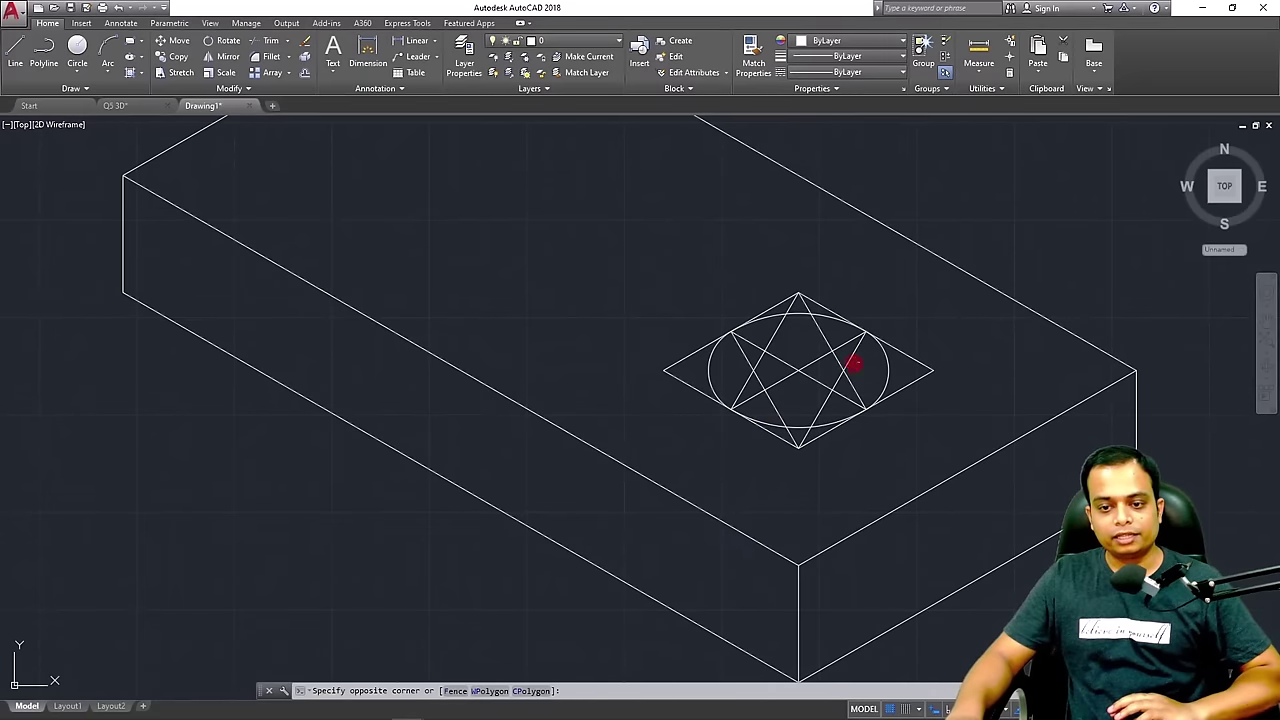
click(838, 377)
key(Delete)
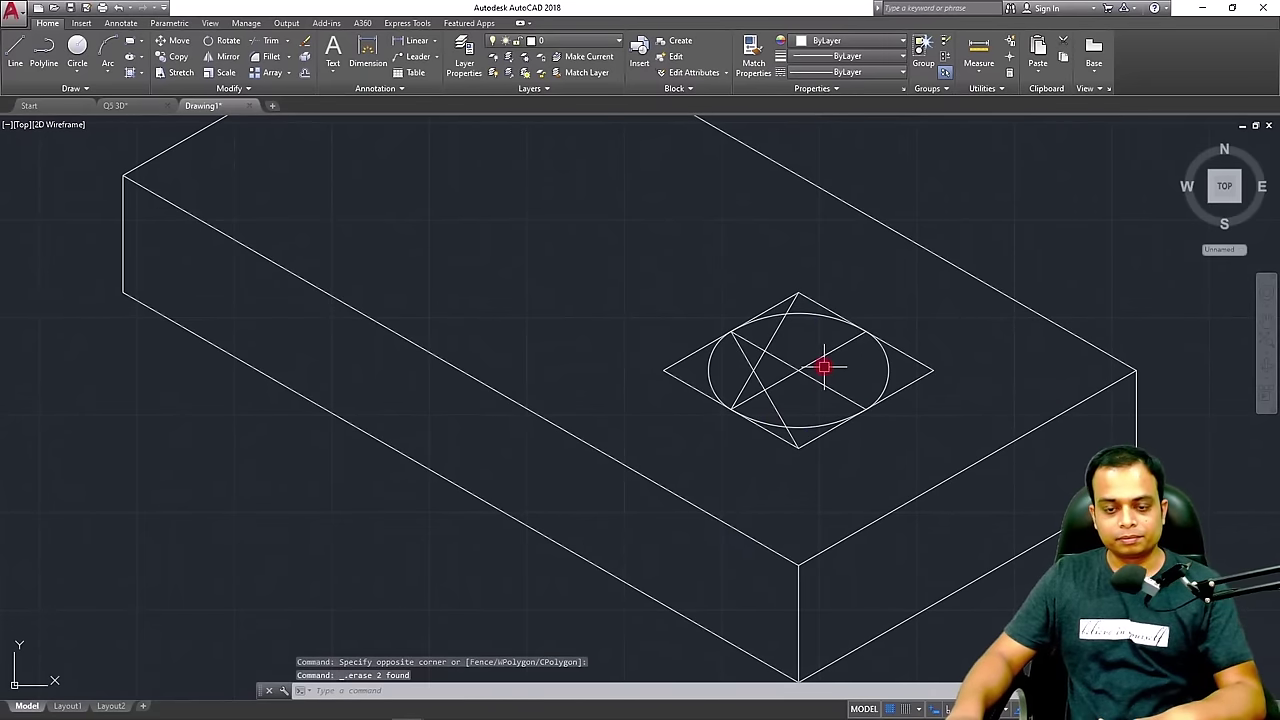
key(Delete)
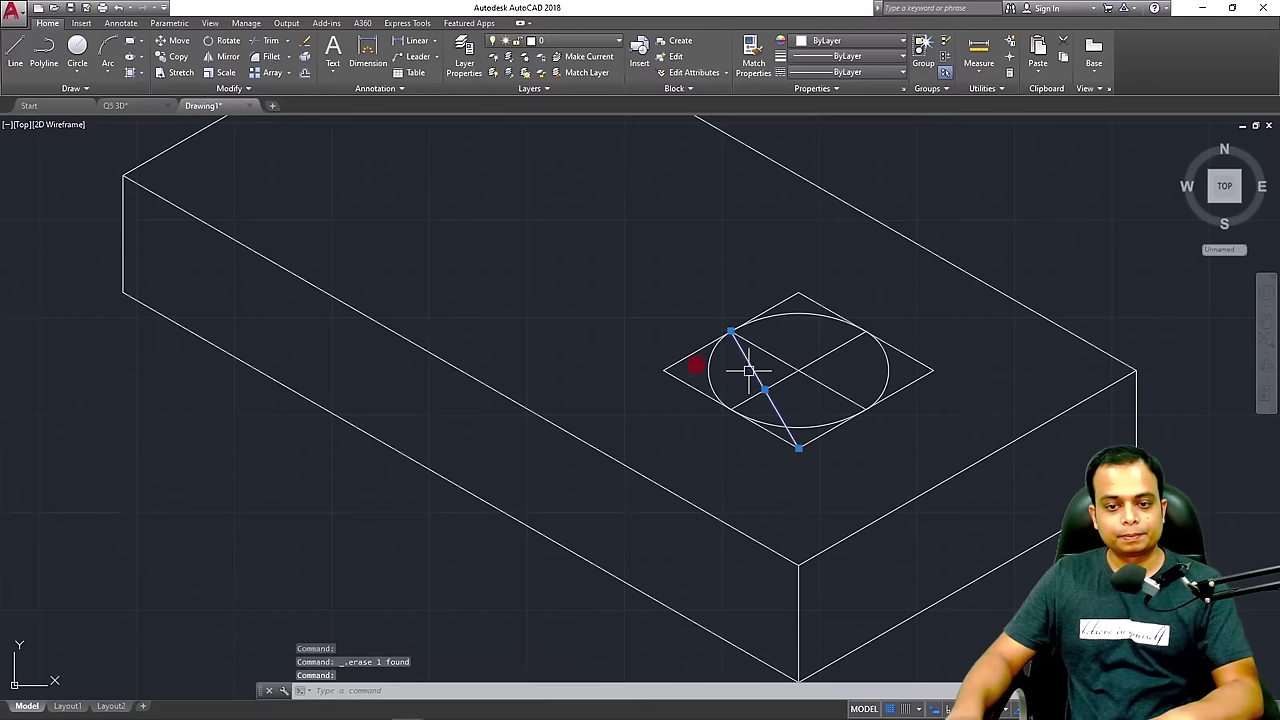
Erase the four sides of the small rhombus, leaving only the ellipse and its two centre lines
click(673, 336)
click(636, 405)
key(Delete)
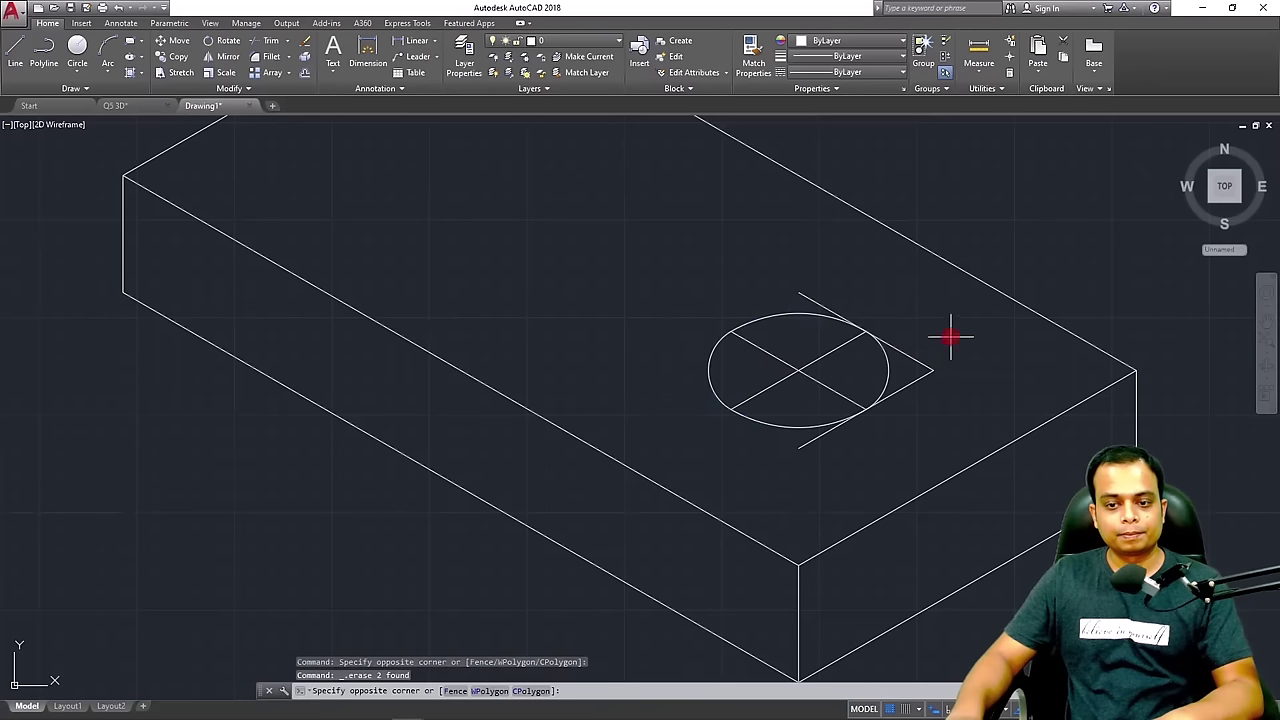
click(909, 401)
key(Delete)
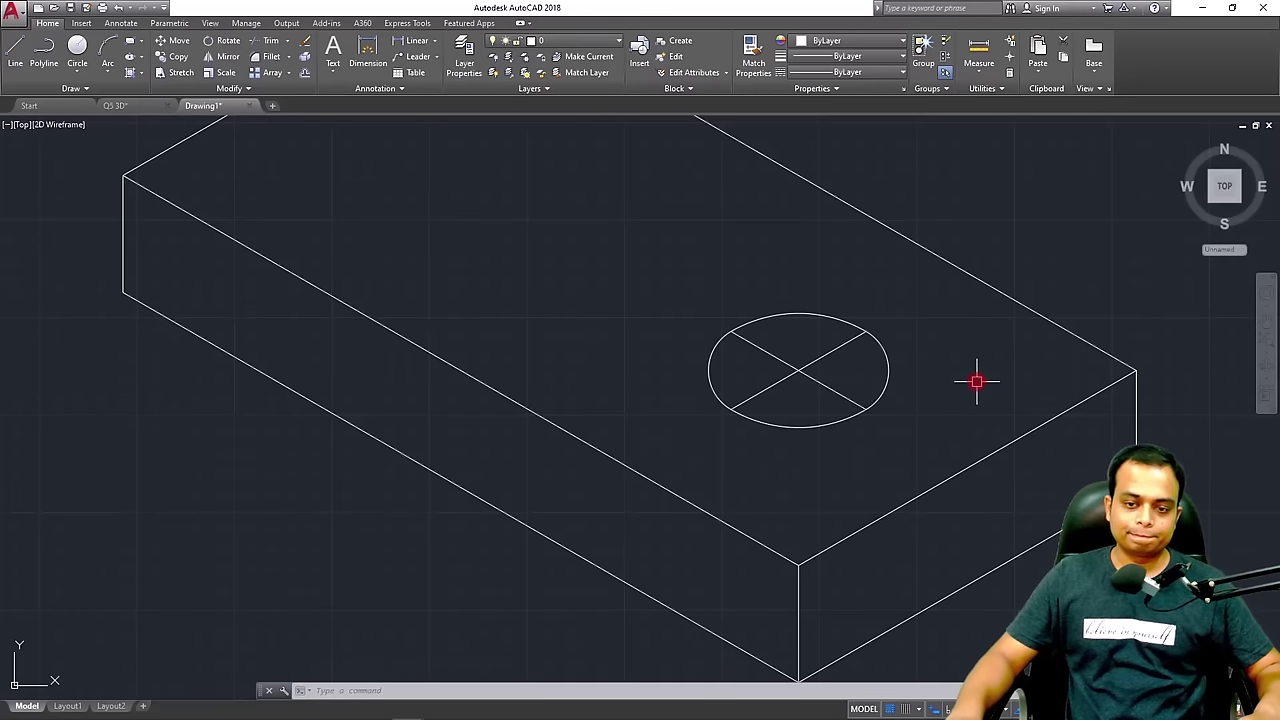
Extend the ellipse's cross centre line to both long top edges and its lengthwise centre line to the block's right end edge
text(ex)
key(Return)
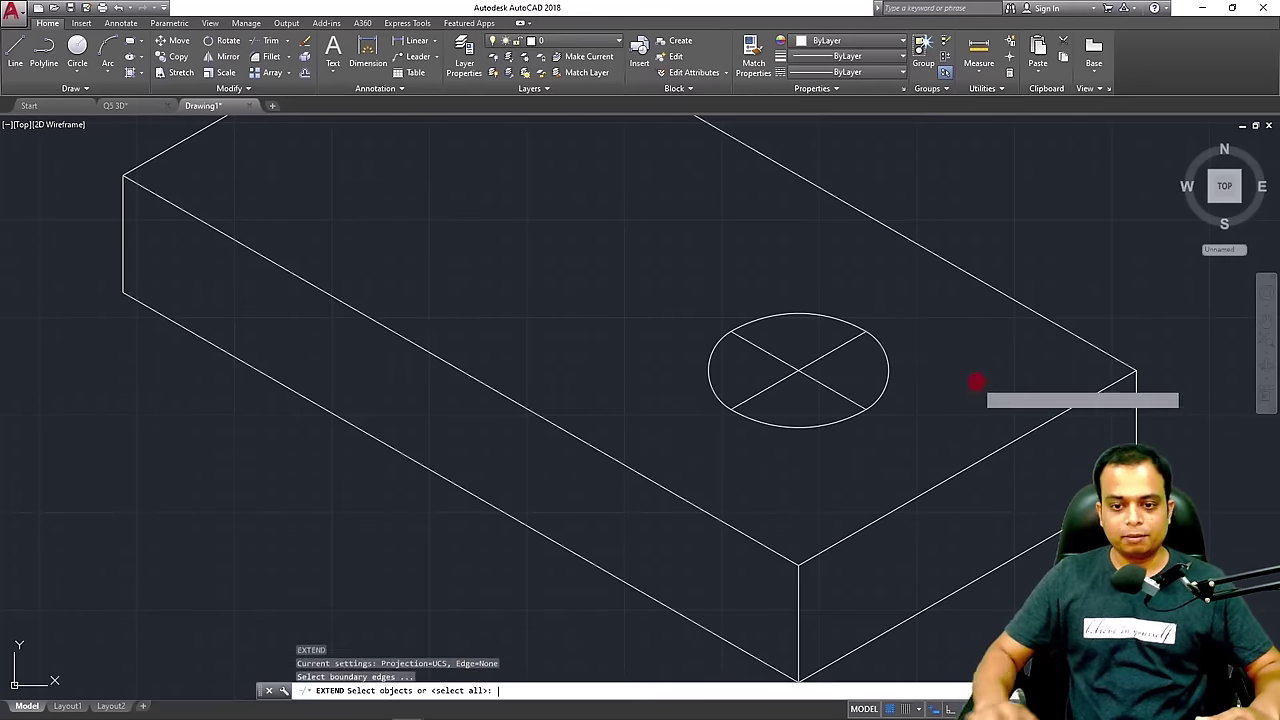
key(Return)
click(855, 400)
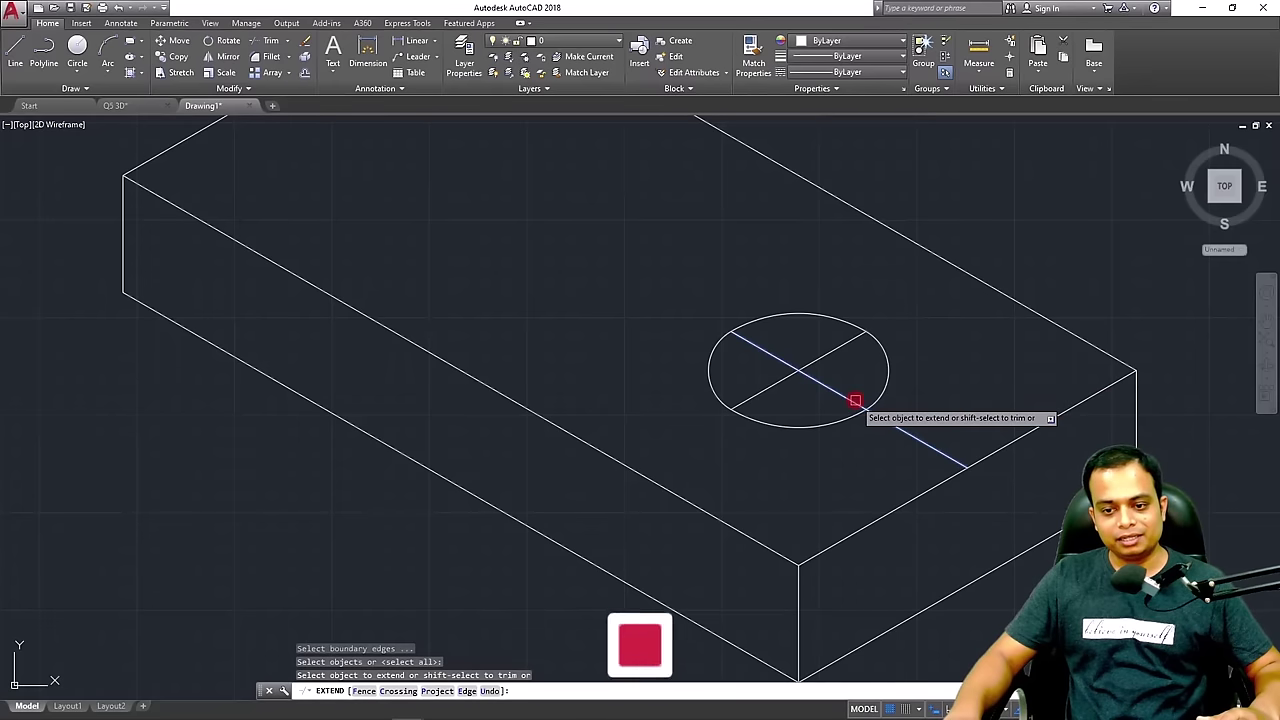
click(748, 402)
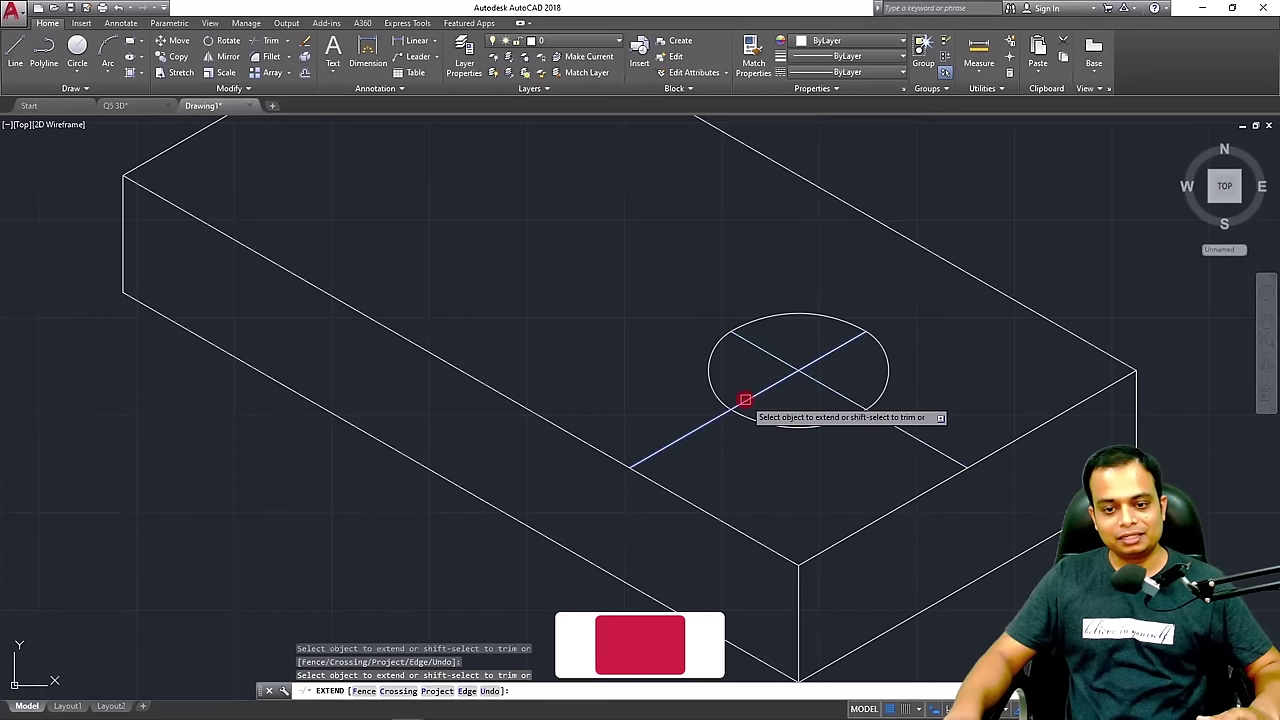
click(849, 336)
key(Escape)
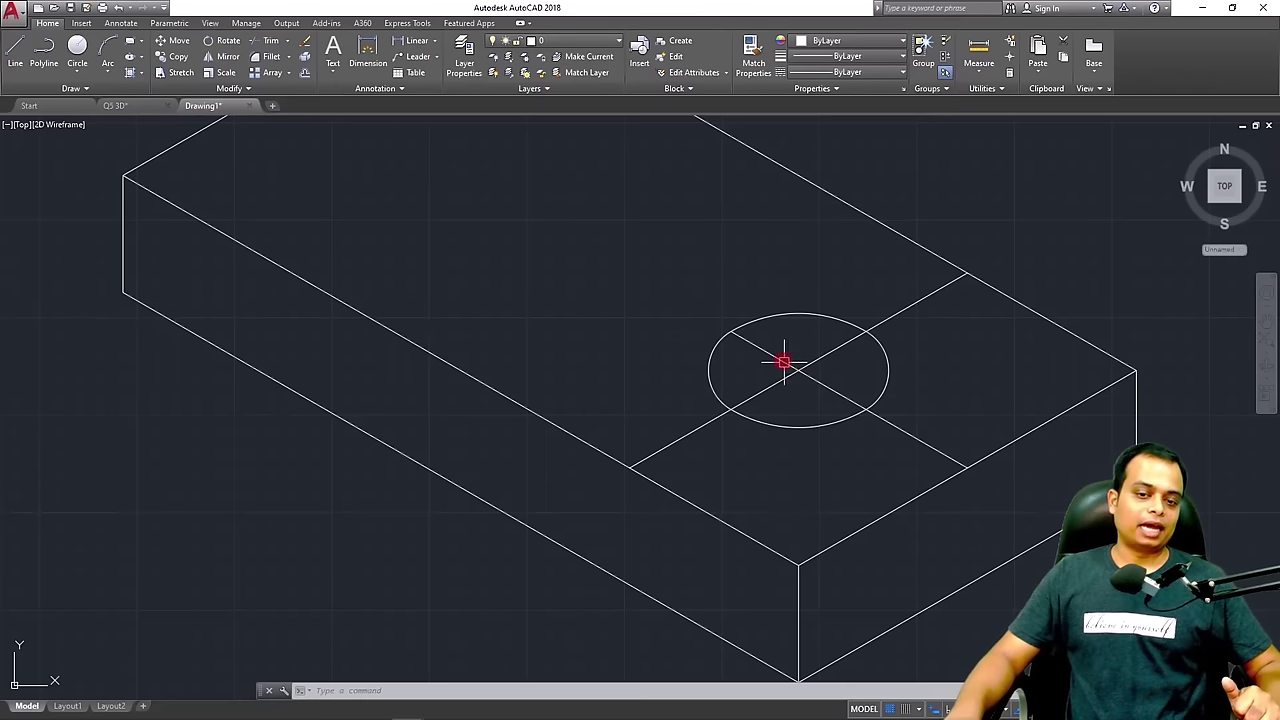
Trim the upper-left half of the lengthwise centre line back to the ellipse's centre
mouse_move(780, 360)
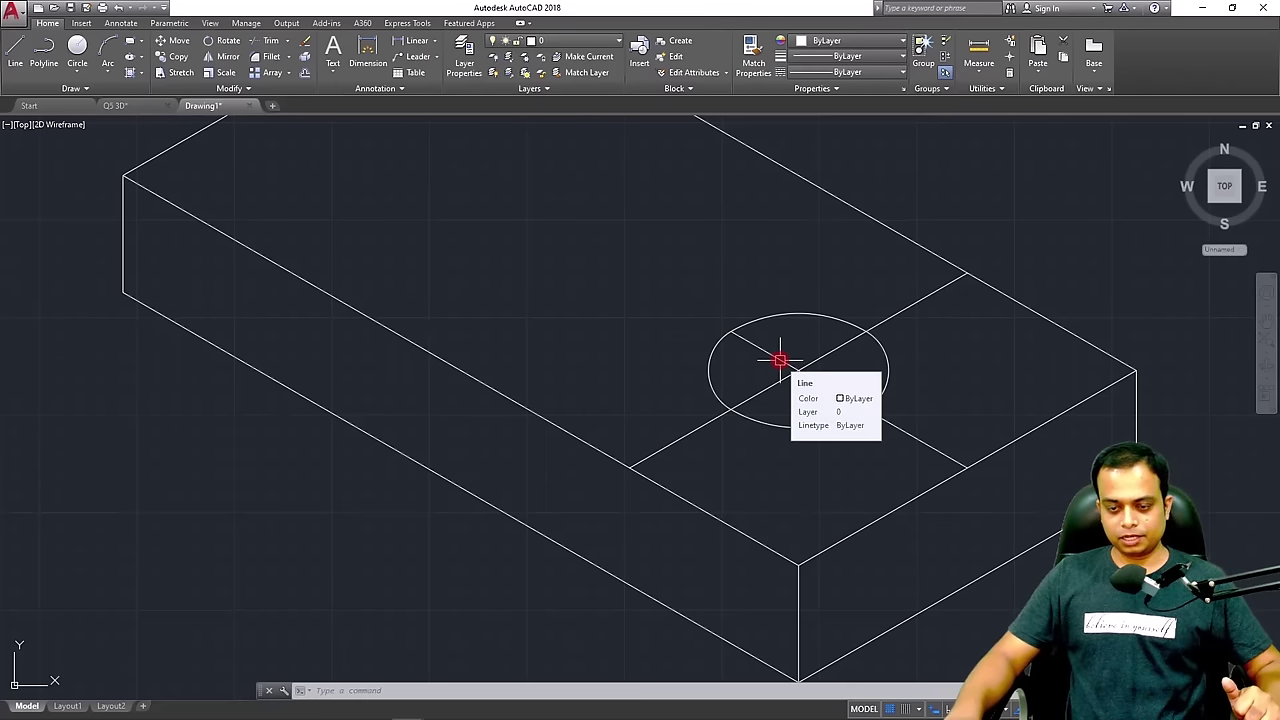
click(780, 360)
key(Escape)
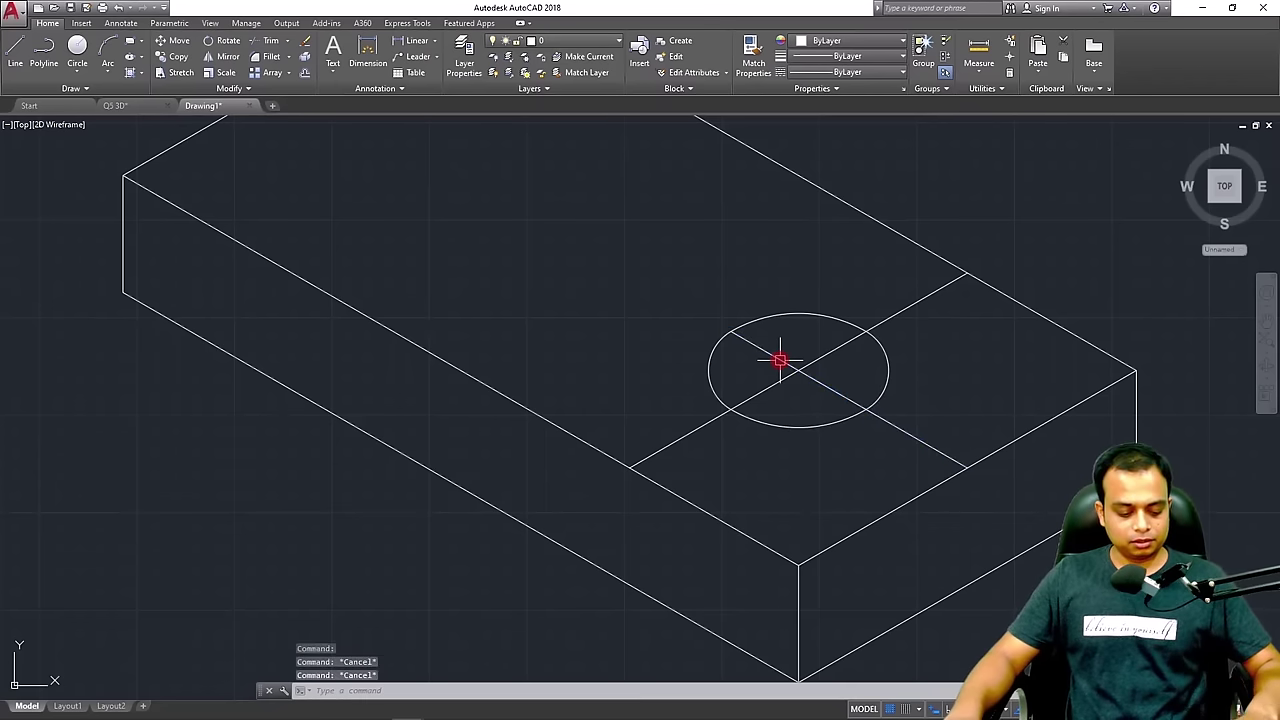
text(tr)
key(Return)
key(Return)
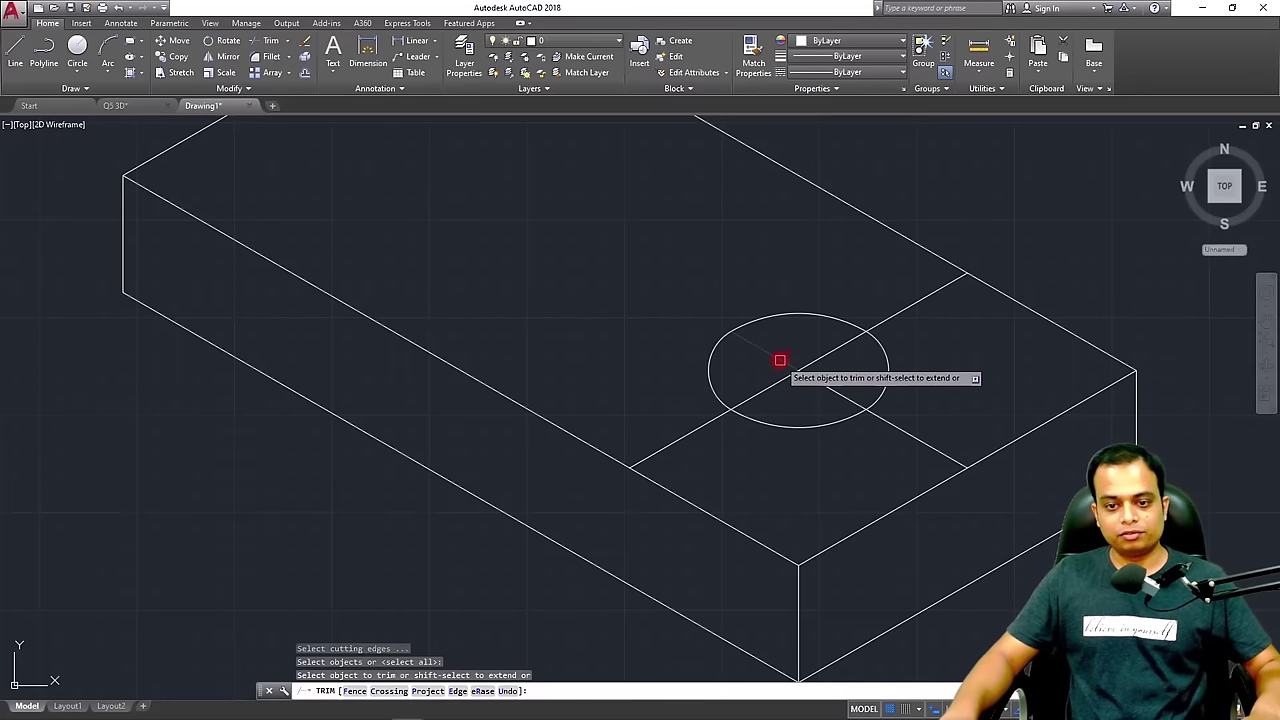
click(780, 360)
key(Escape)
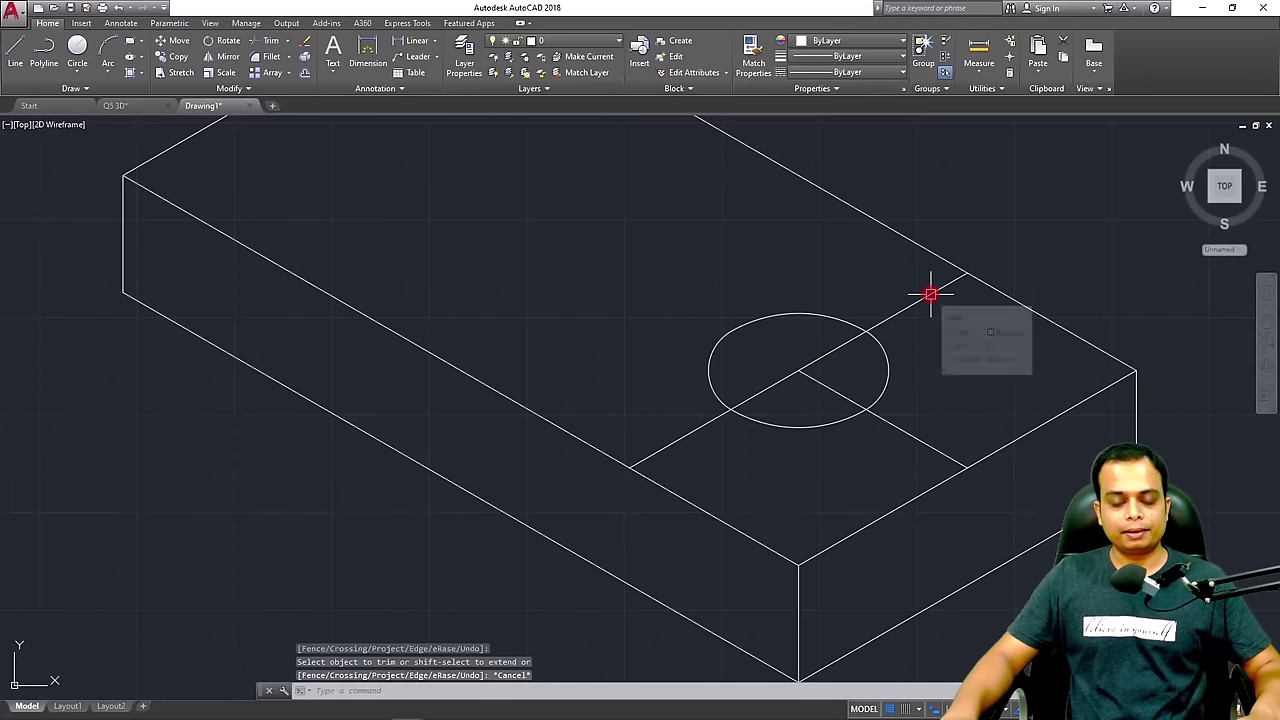
Stretch the lengthwise centre line's inner end 25 units beyond the ellipse's centre, along its own direction toward the upper left
click(906, 437)
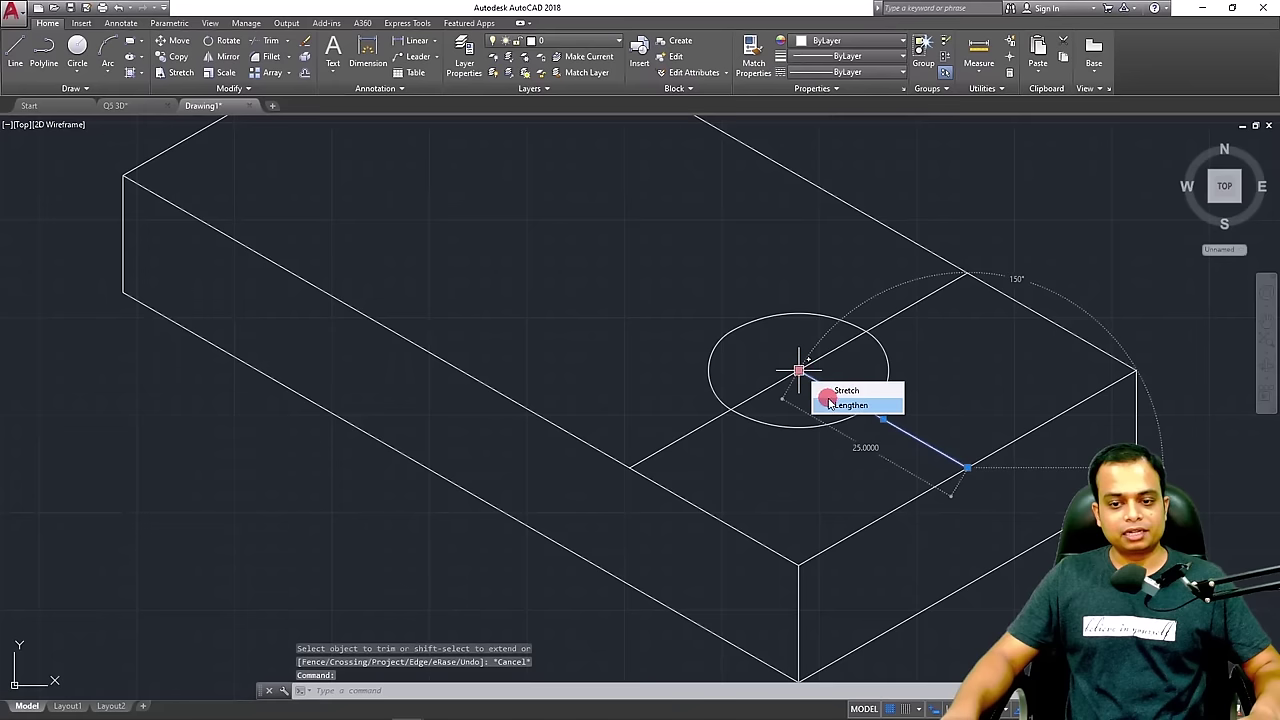
click(800, 370)
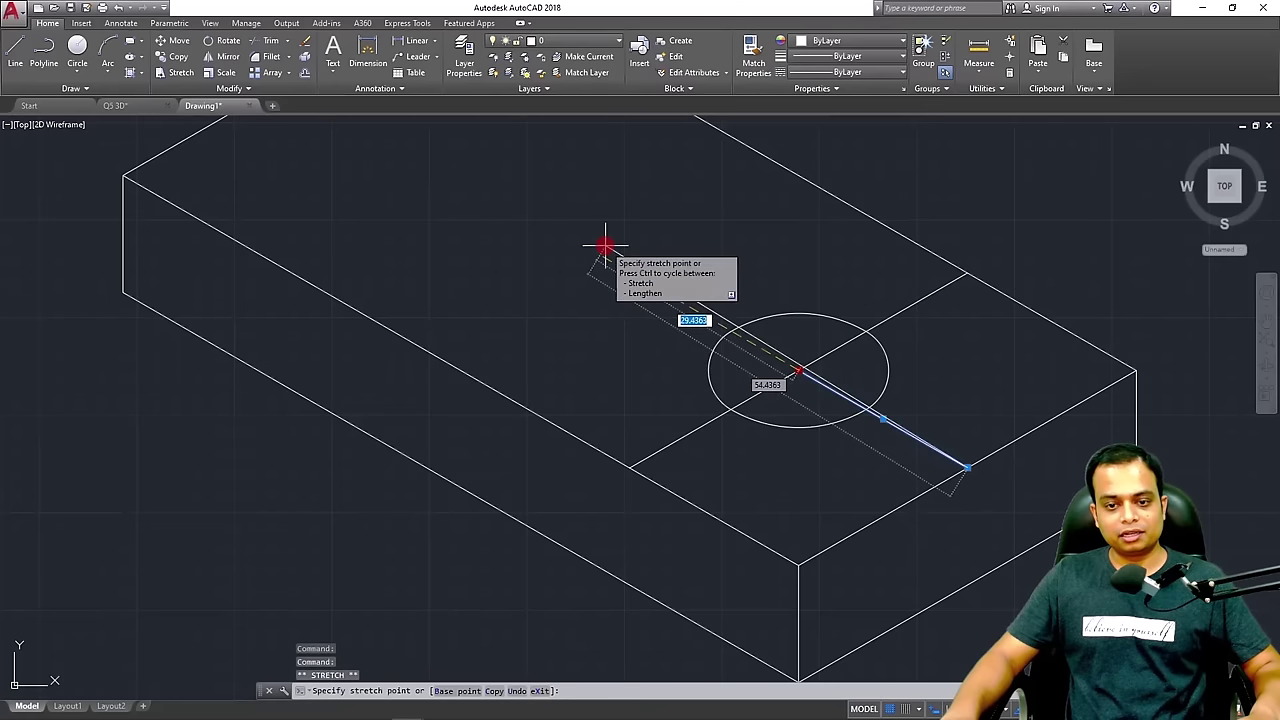
text(25)
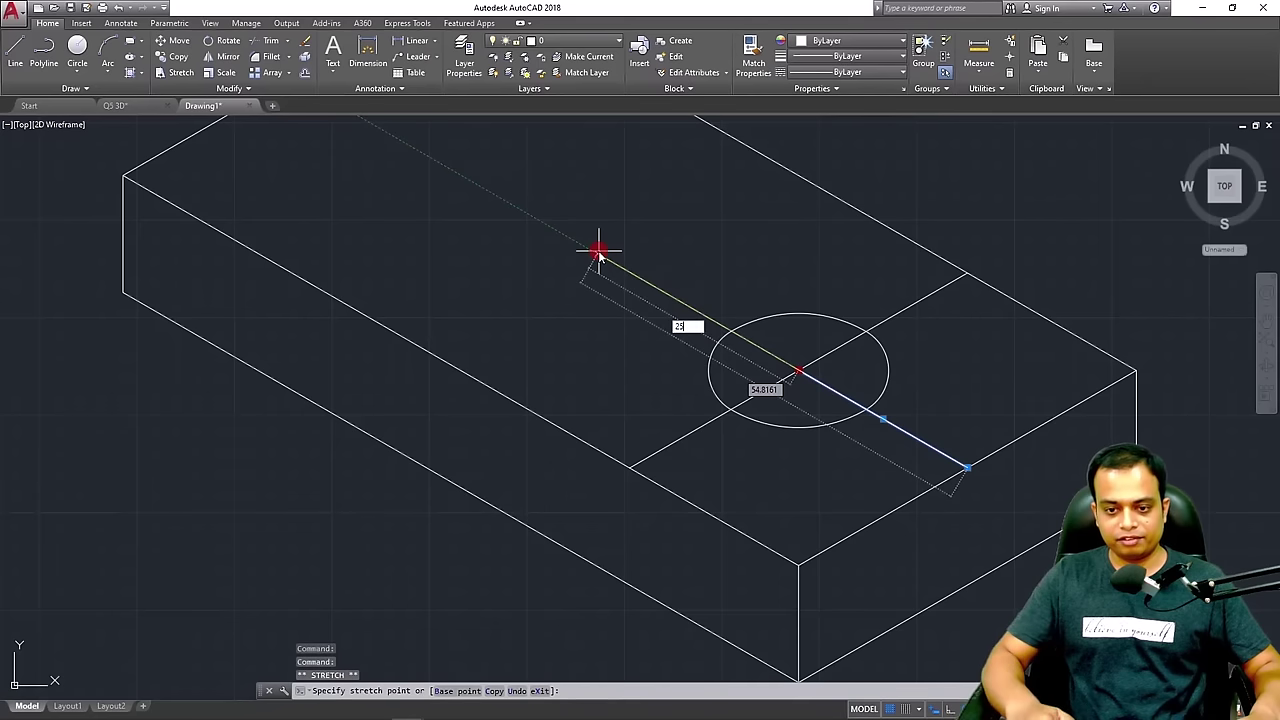
key(Return)
key(Return)
key(Escape)
key(Escape)
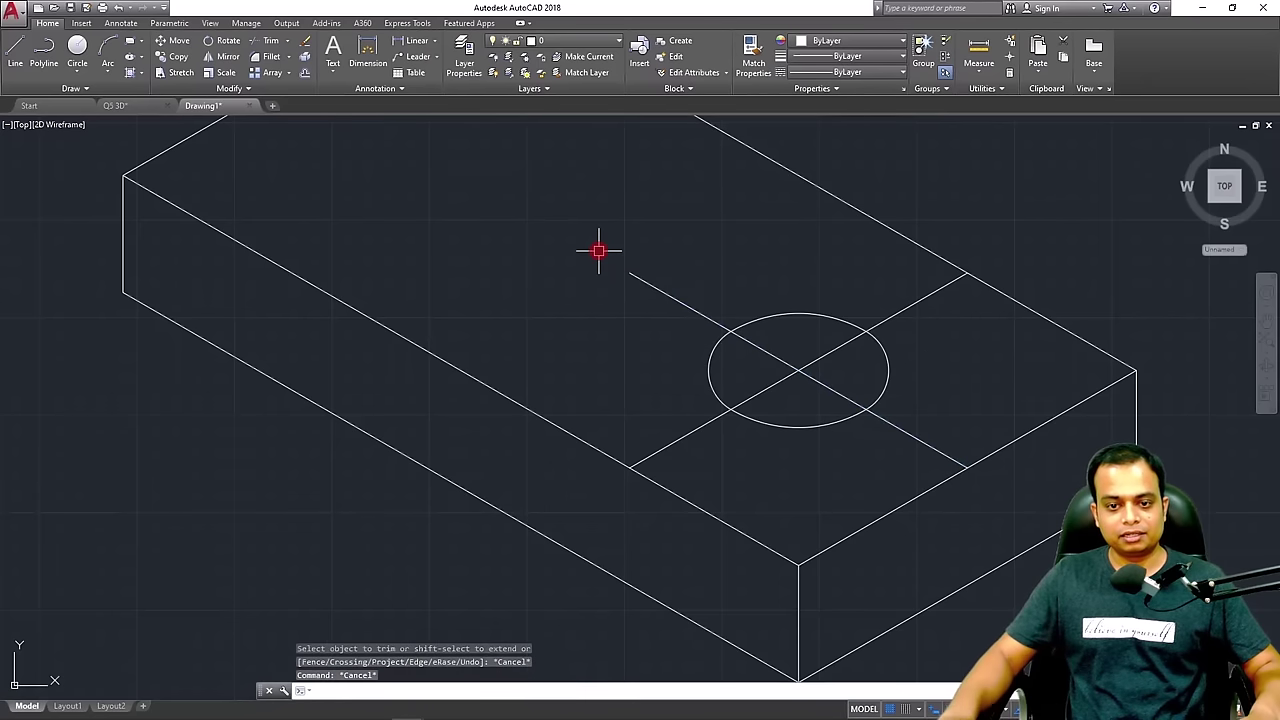
Copy the cross centre line from the ellipse's centre to the upper-left end of the lengthwise centre line
click(920, 298)
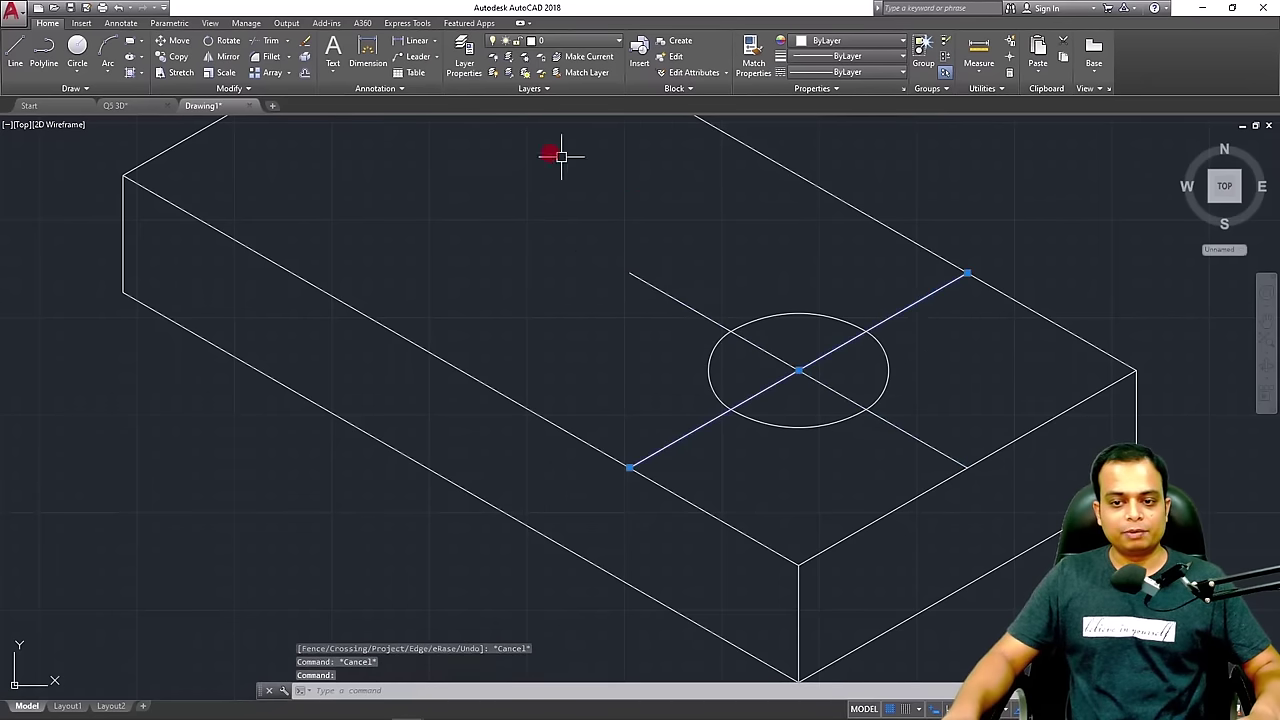
click(163, 57)
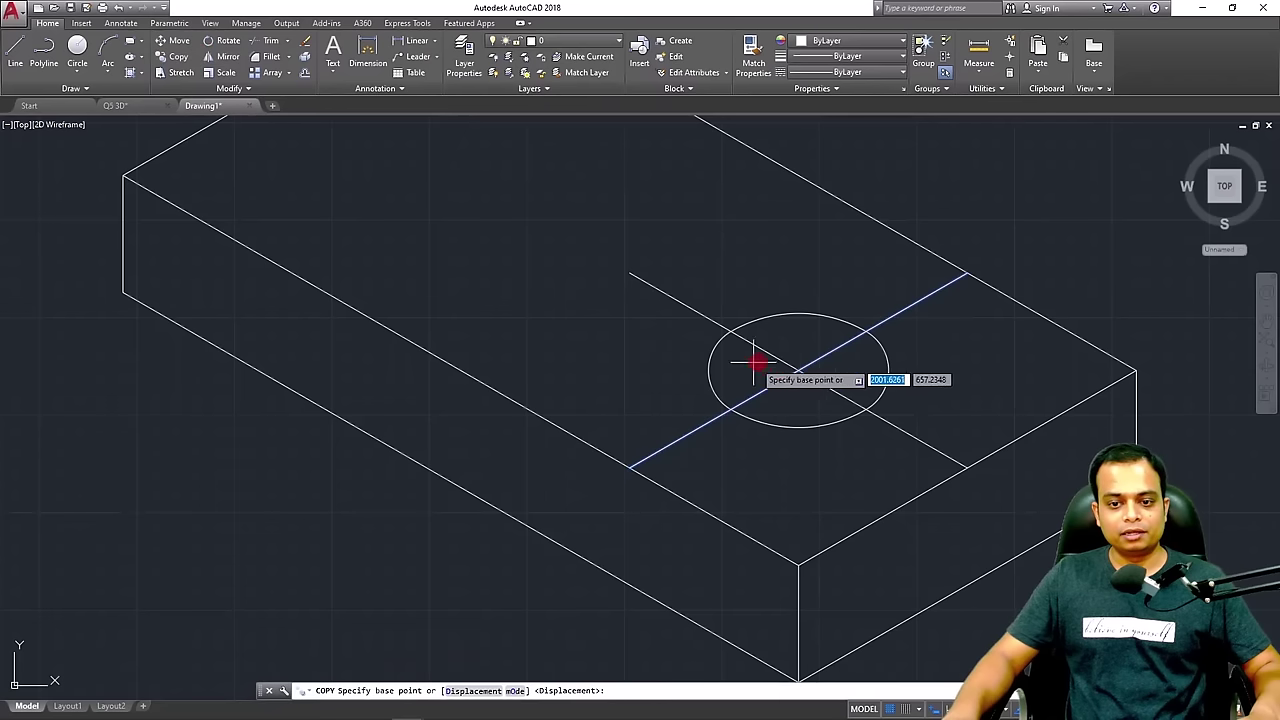
click(798, 370)
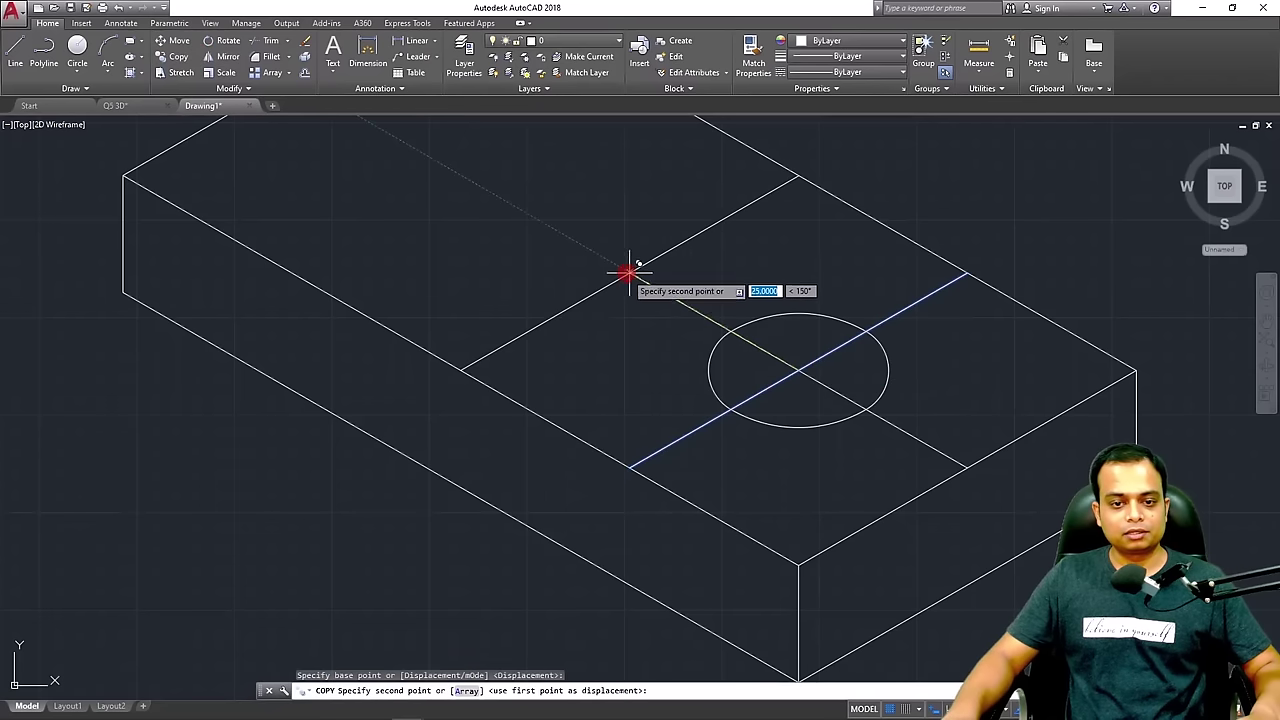
click(627, 272)
key(Escape)
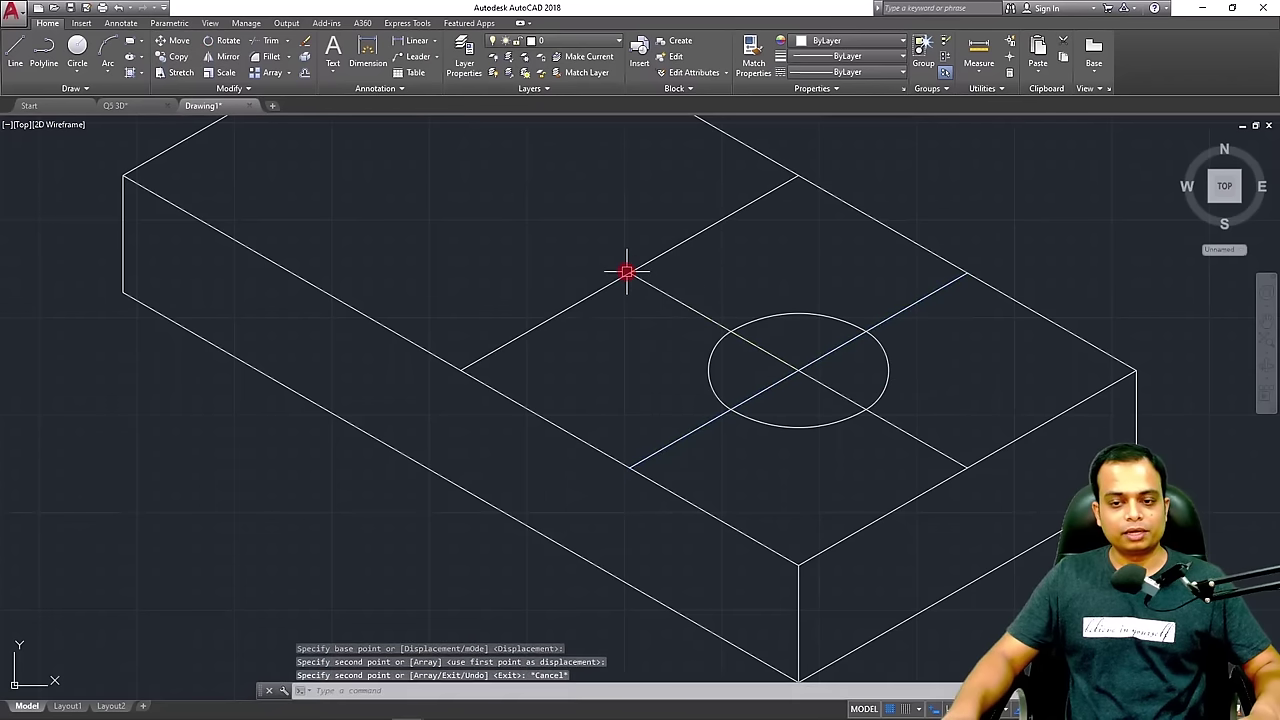
click(886, 392)
key(Escape)
key(Escape)
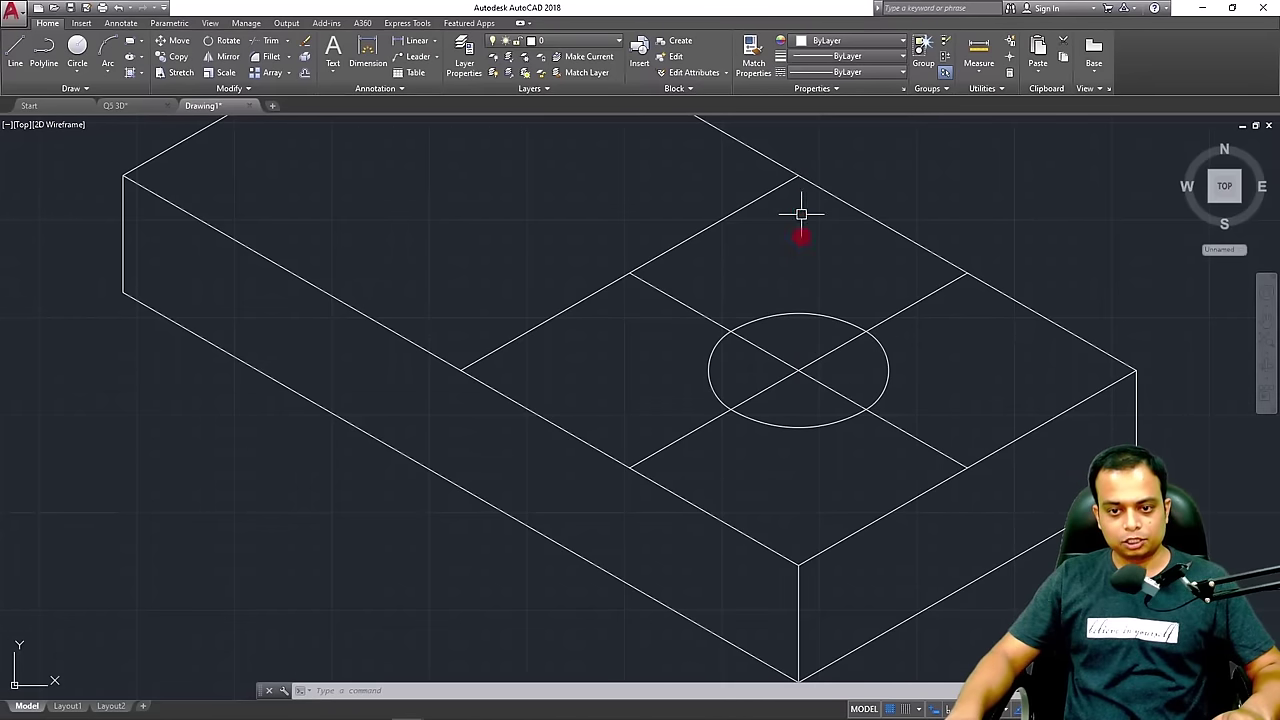
Draw a construction line from the top face's front corner to the midpoint of the copied cross line
text(l)
key(Return)
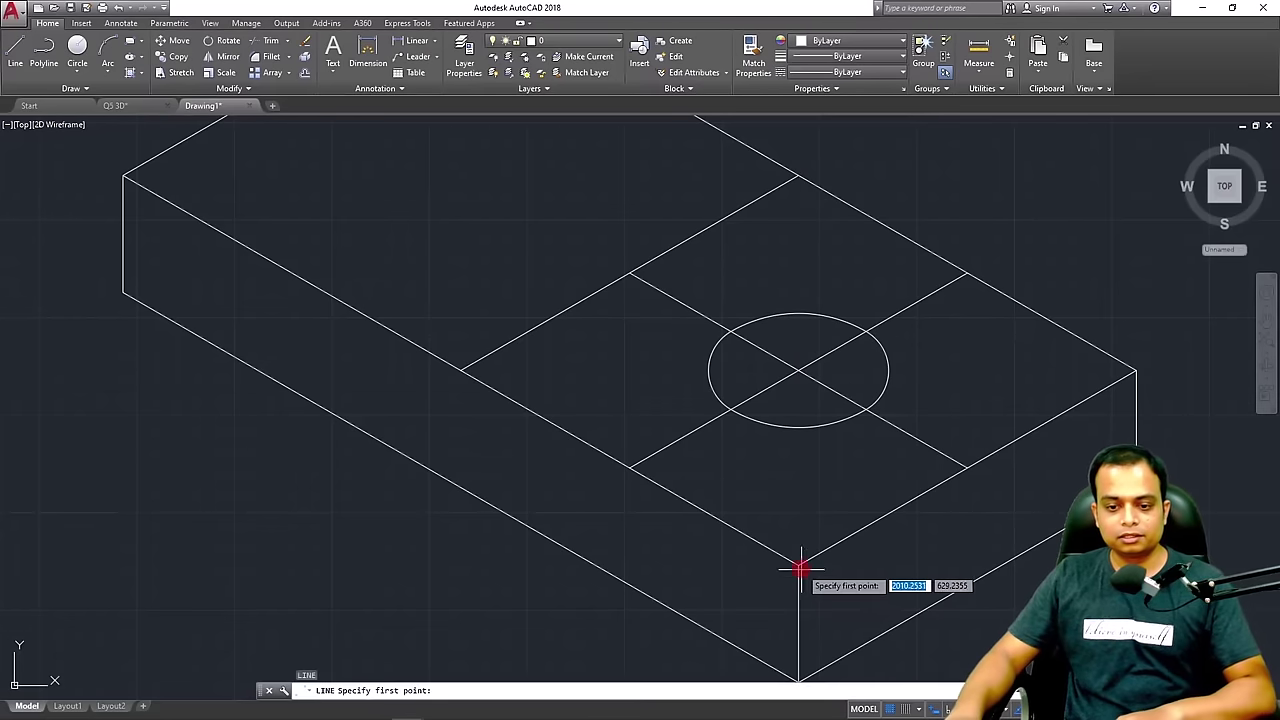
click(799, 565)
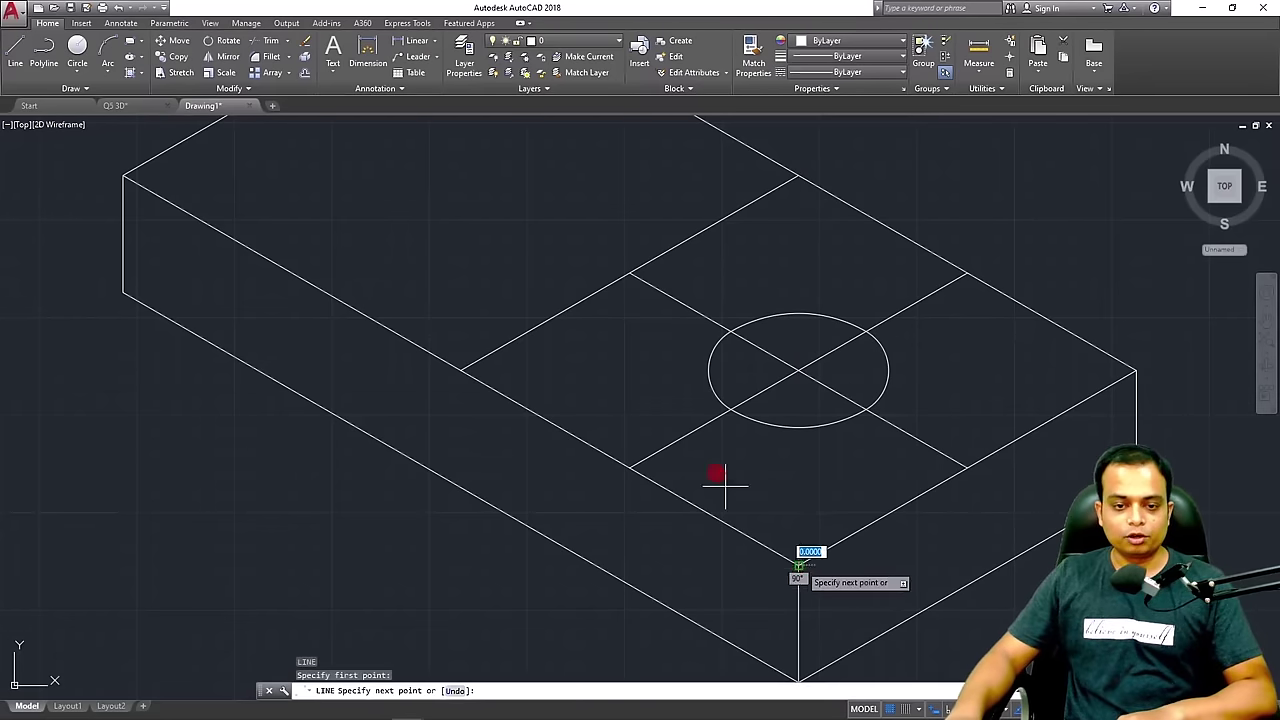
click(630, 273)
key(Return)
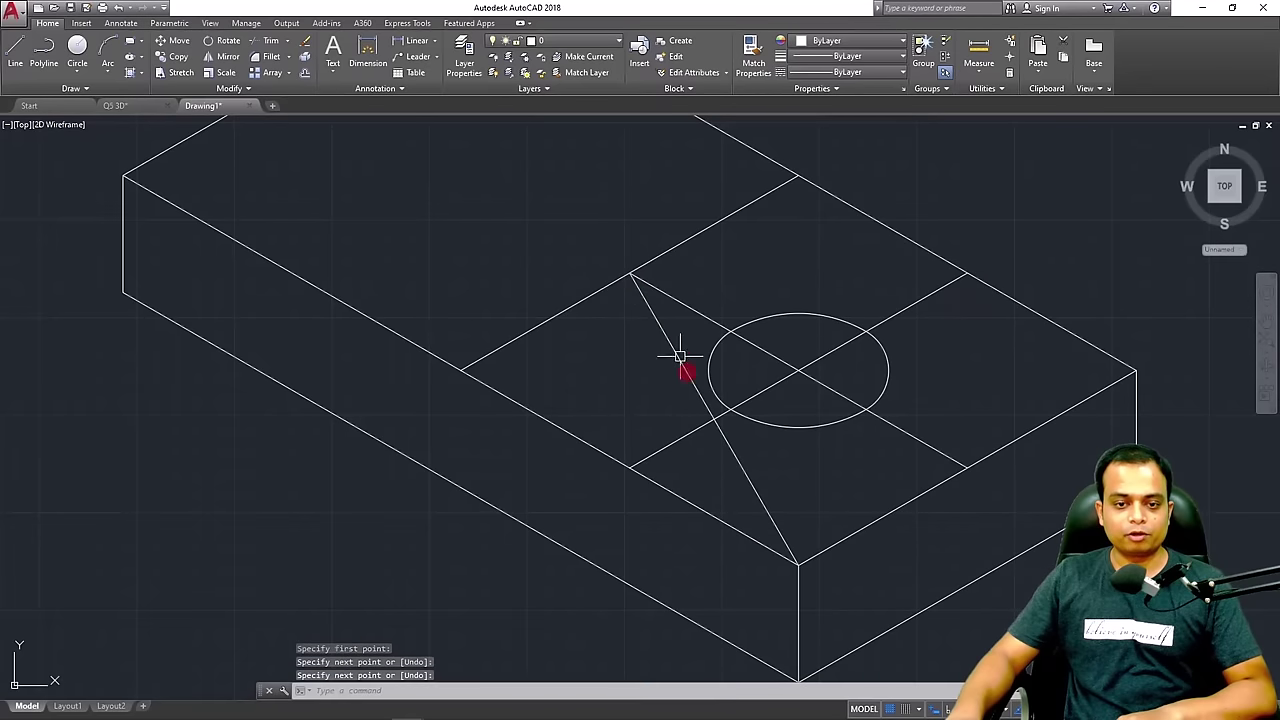
Draw a construction line from the top face's front corner to the cross centre line's end on the rear long edge
key(Return)
click(797, 565)
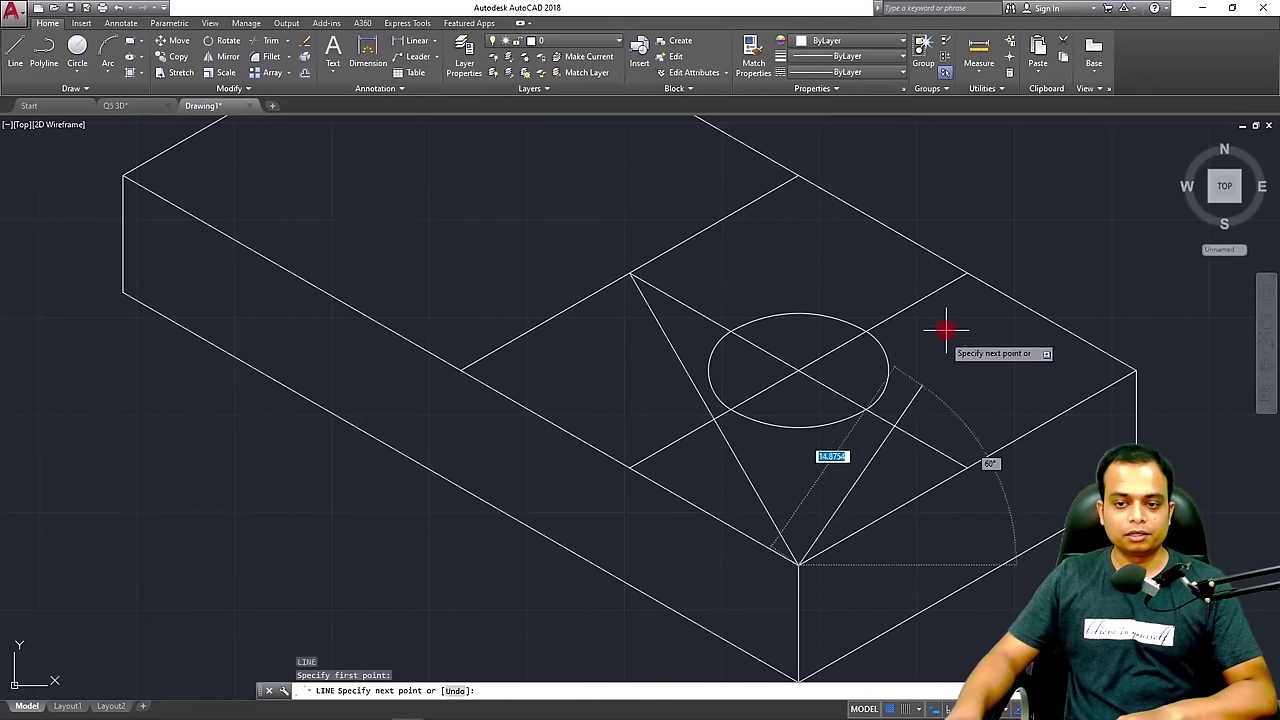
click(967, 277)
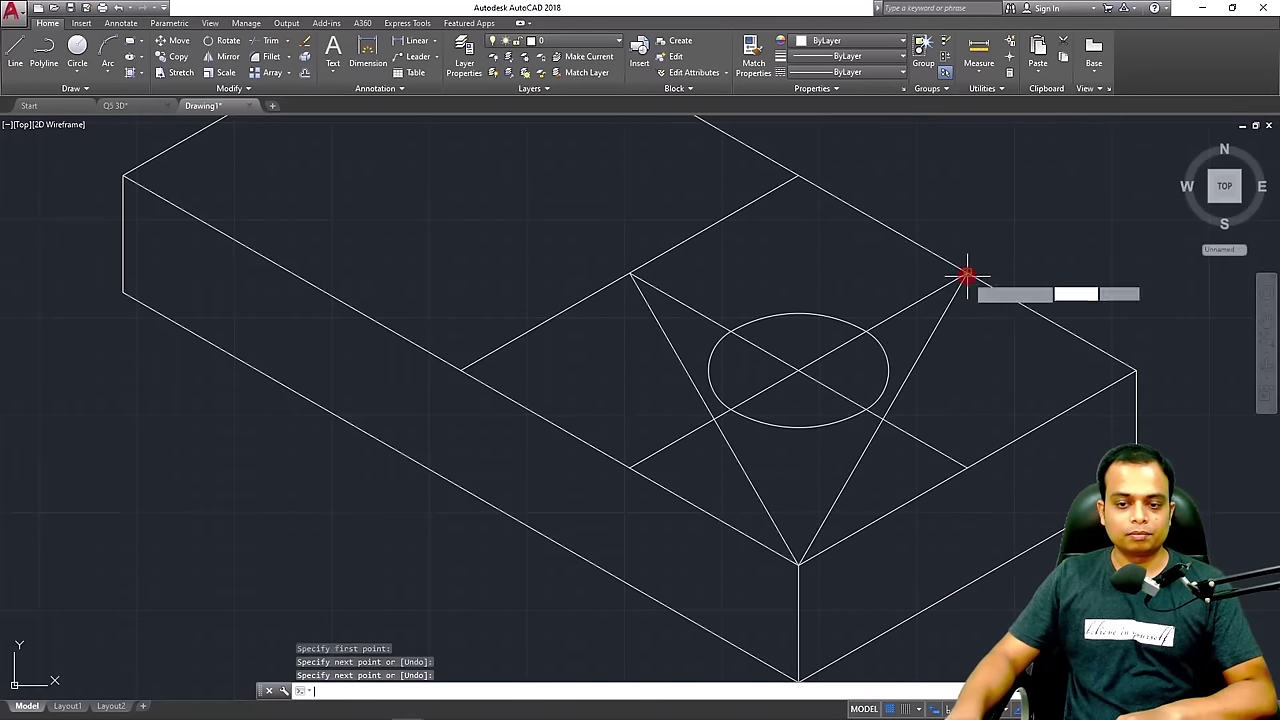
key(Return)
Draw two construction lines from the square's rear corner to the midpoints of its front long-edge side and its right-end side
key(Return)
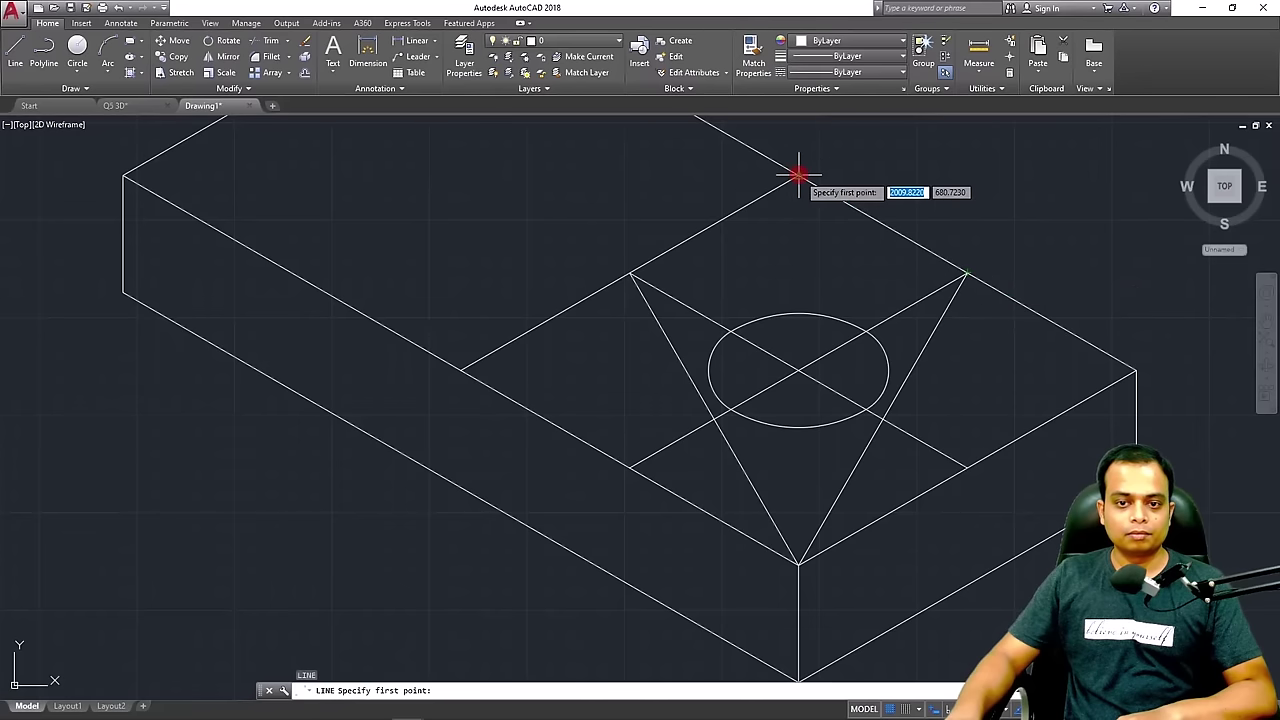
click(797, 176)
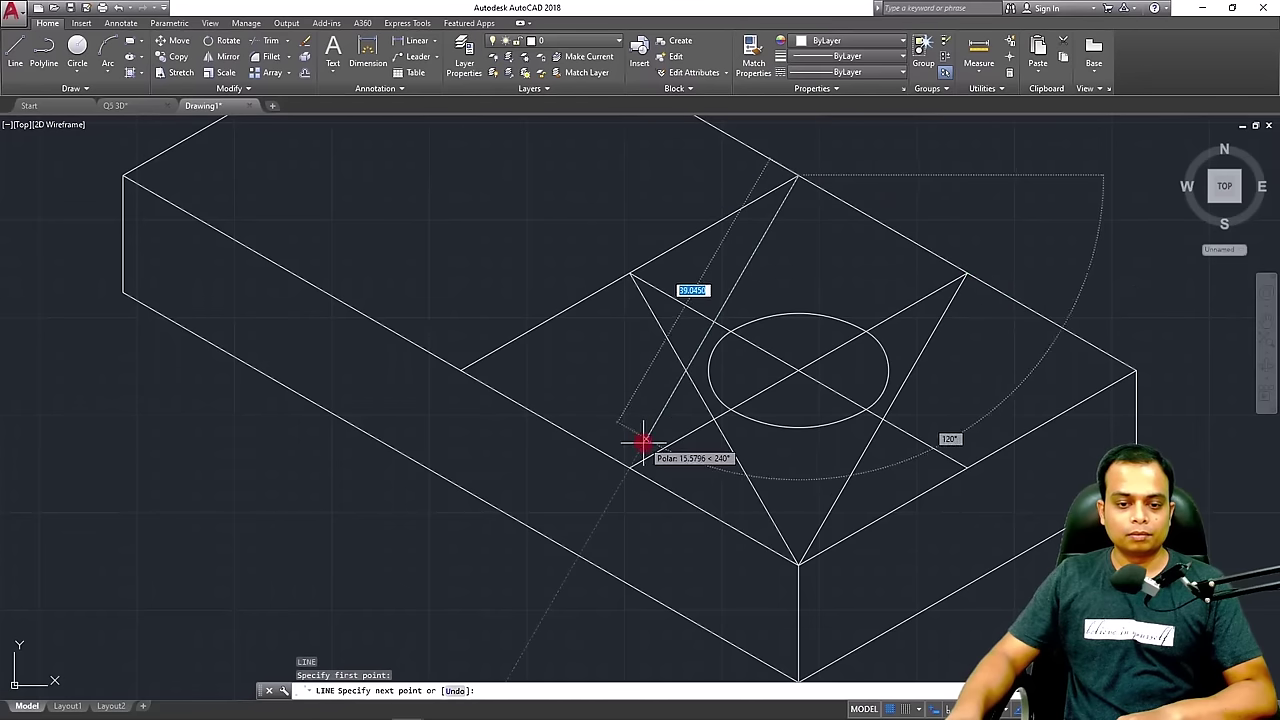
click(629, 466)
key(Return)
key(Return)
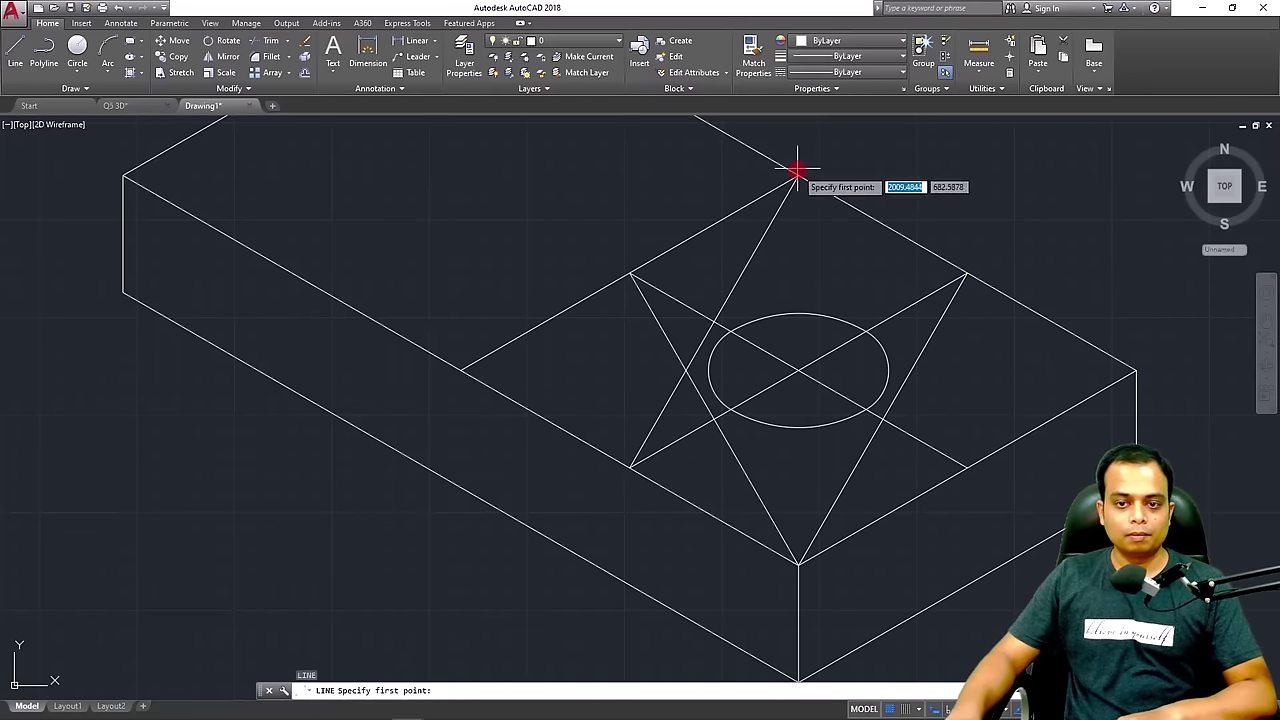
click(797, 176)
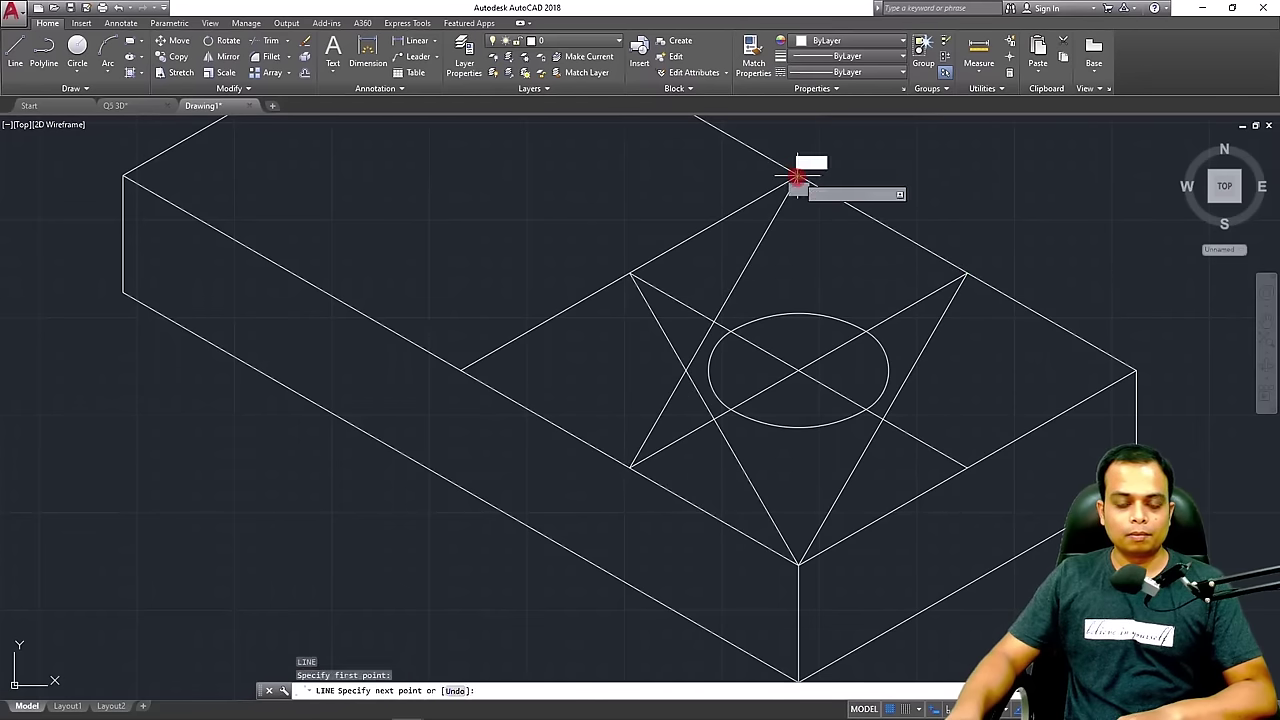
click(967, 468)
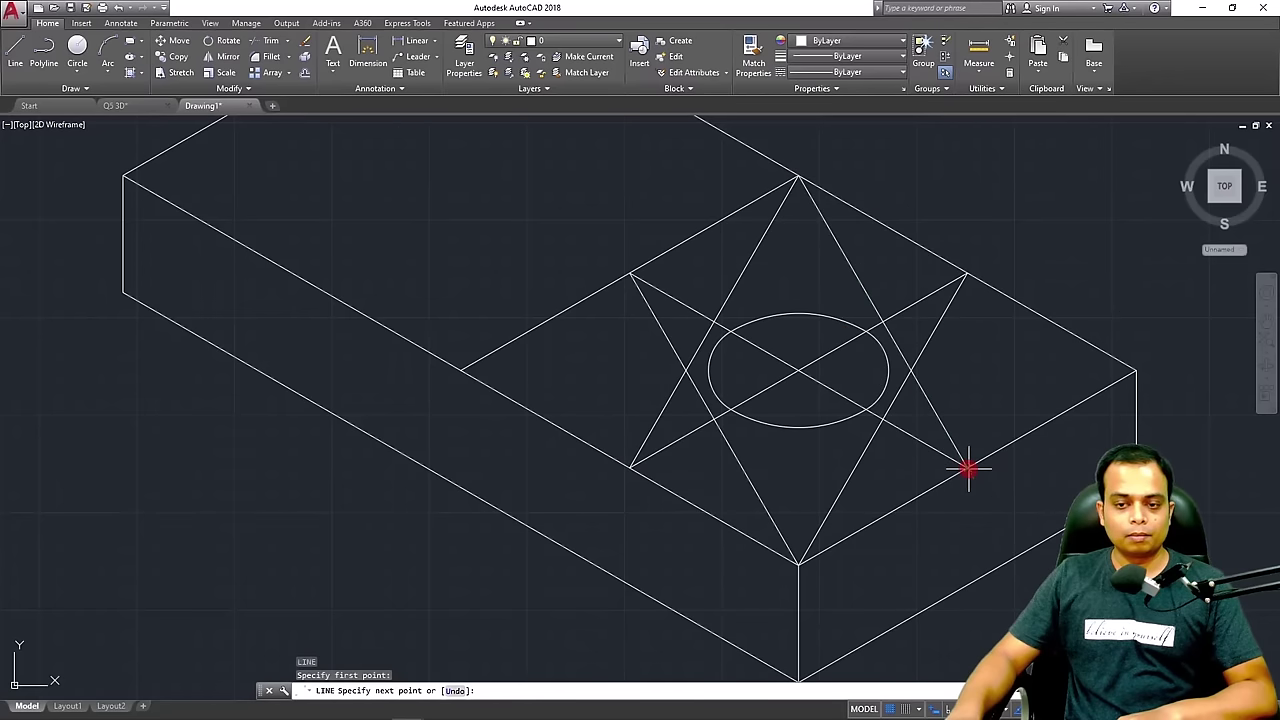
key(Return)
key(Return)
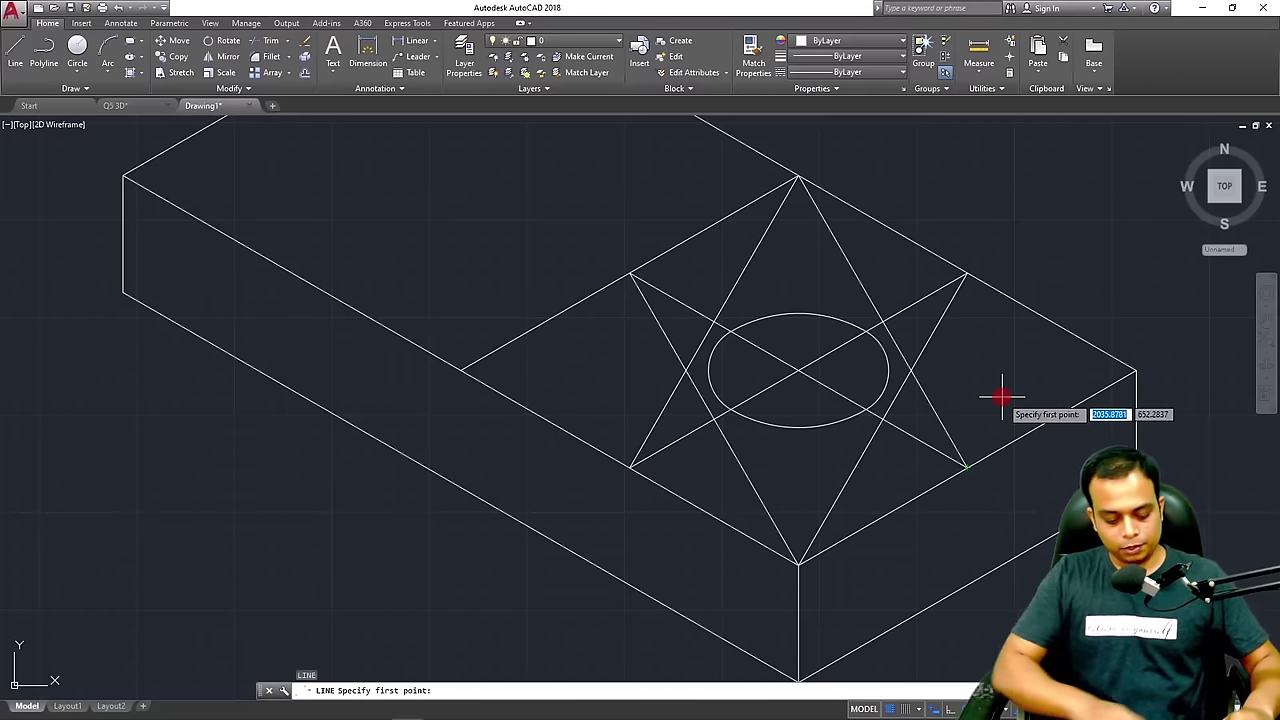
text(c)
key(Return)
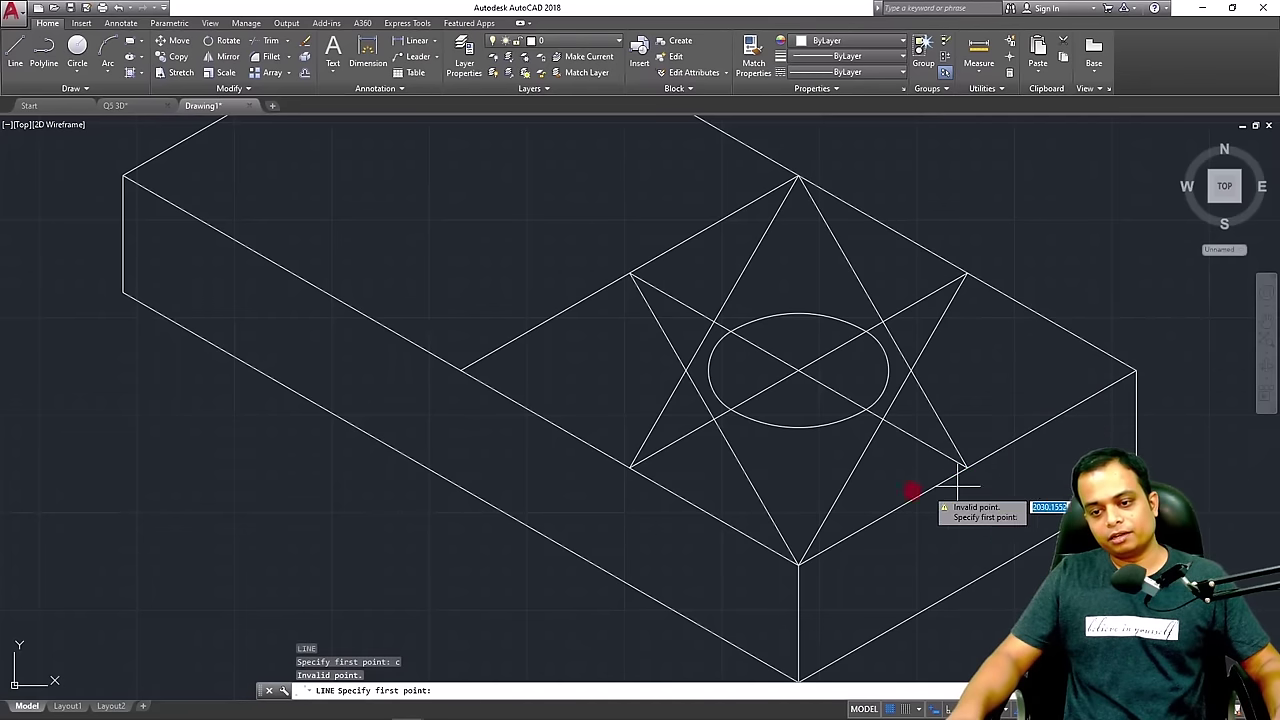
click(909, 369)
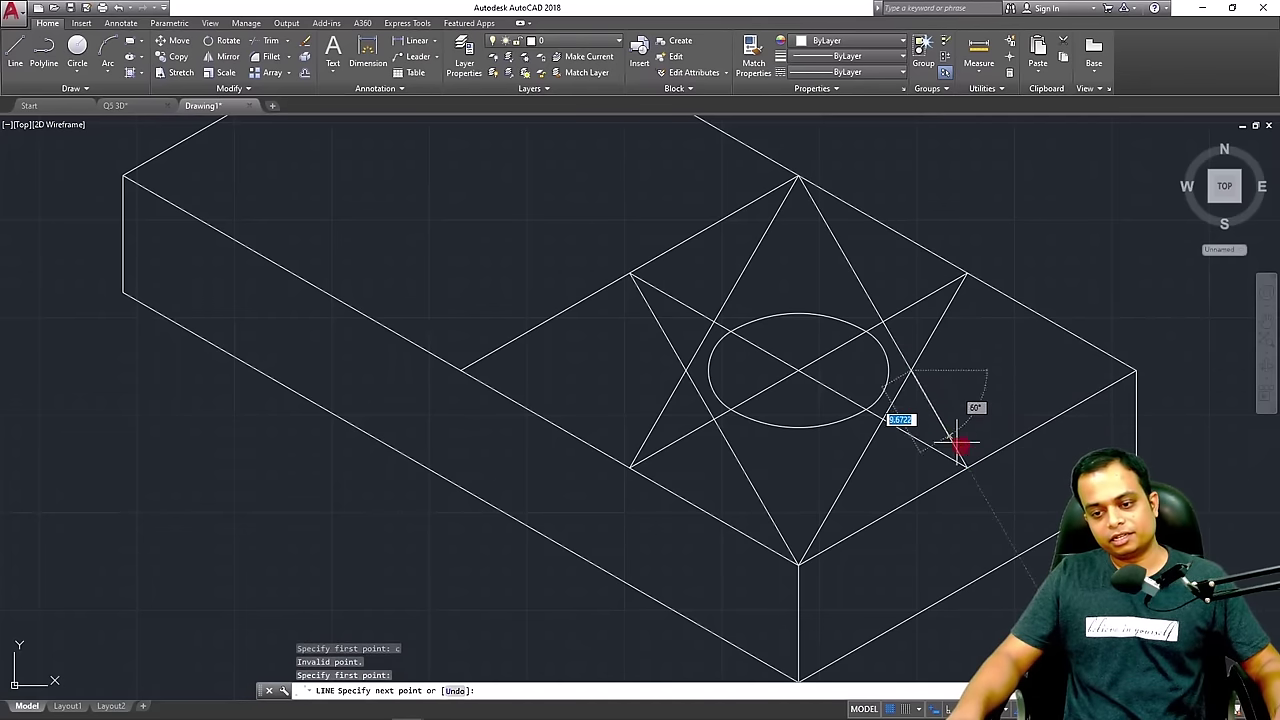
click(968, 466)
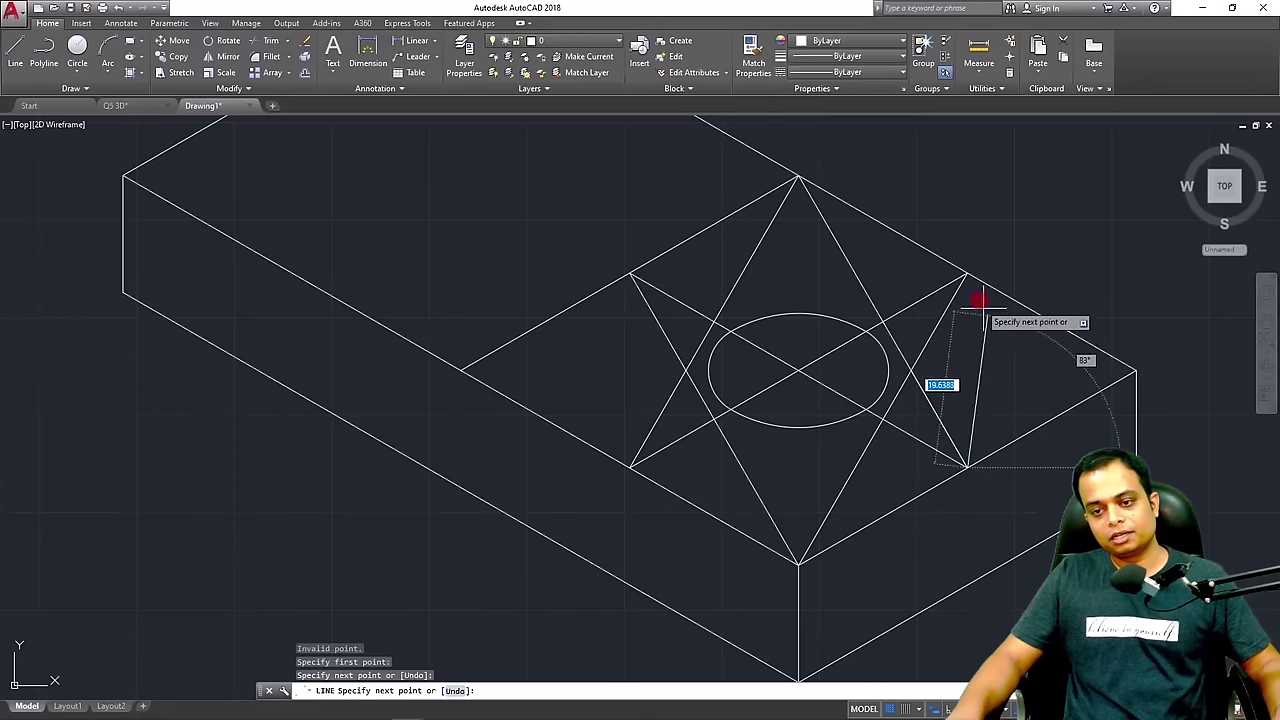
key(Escape)
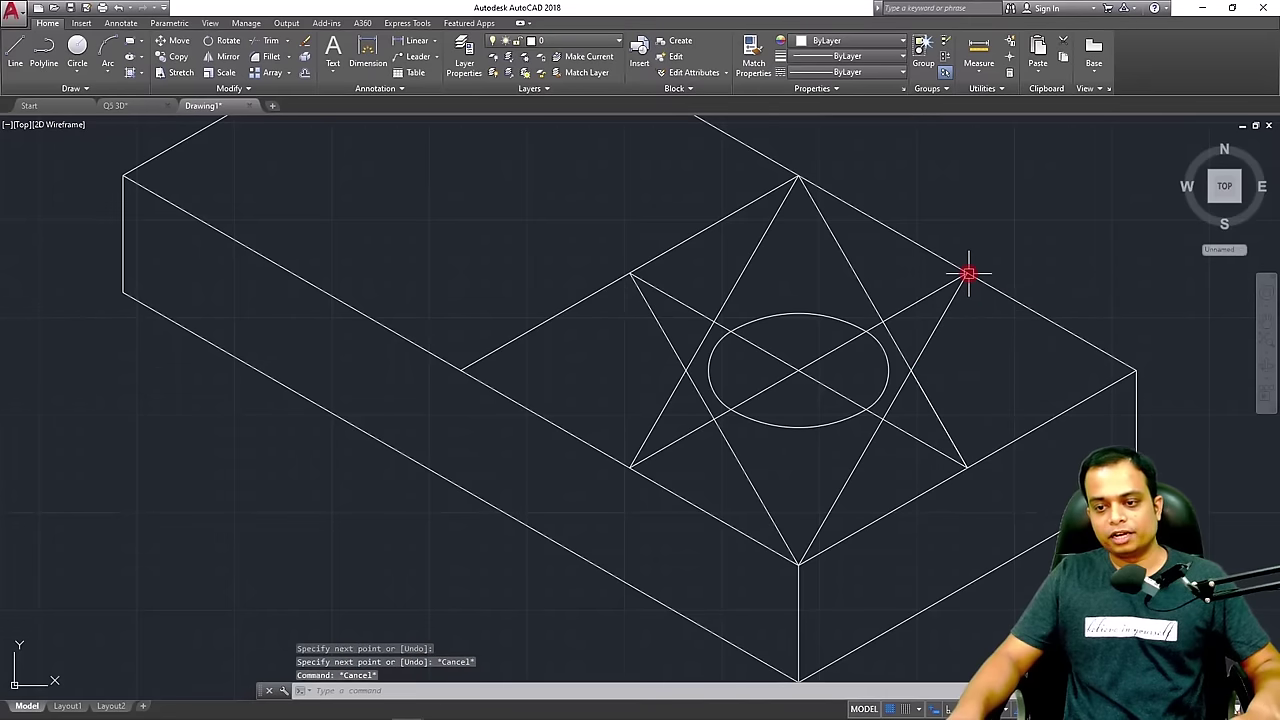
Draw a centre-based arc about the right-hand construction line intersection, from the right-end edge's midpoint to the cross centre line's end on the rear edge
text(arc)
key(Return)
text(c)
key(Return)
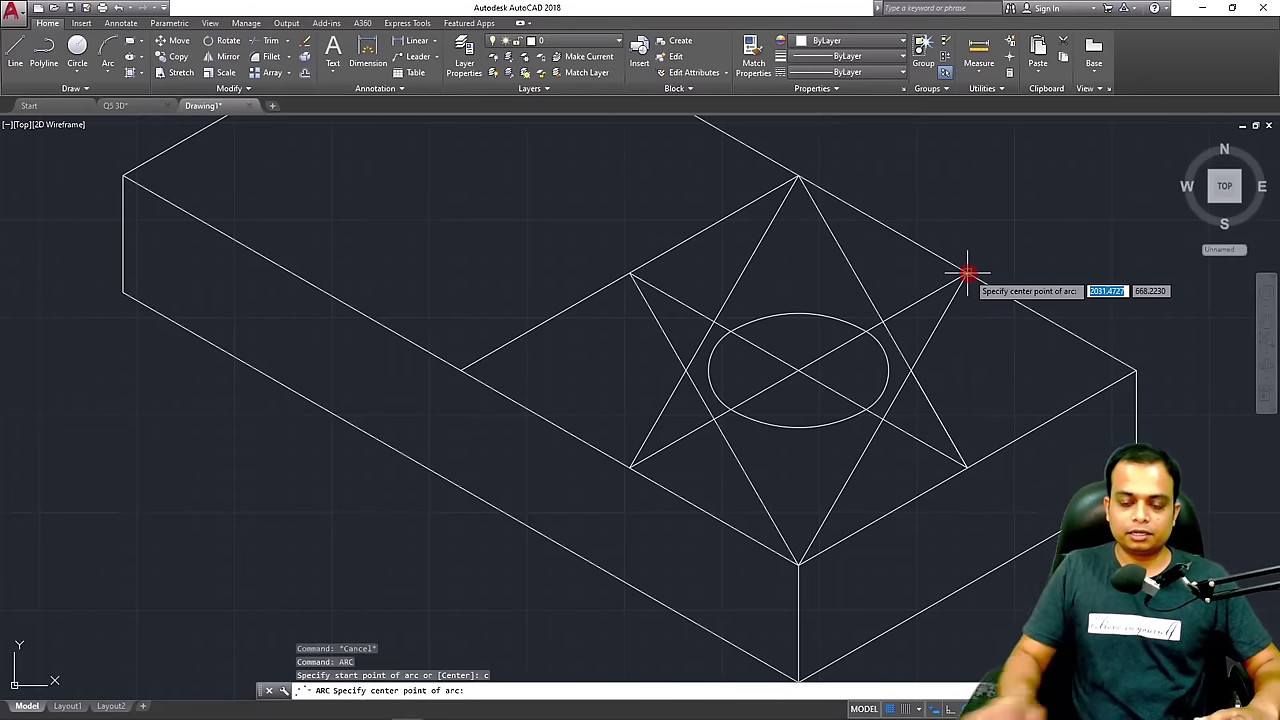
click(912, 373)
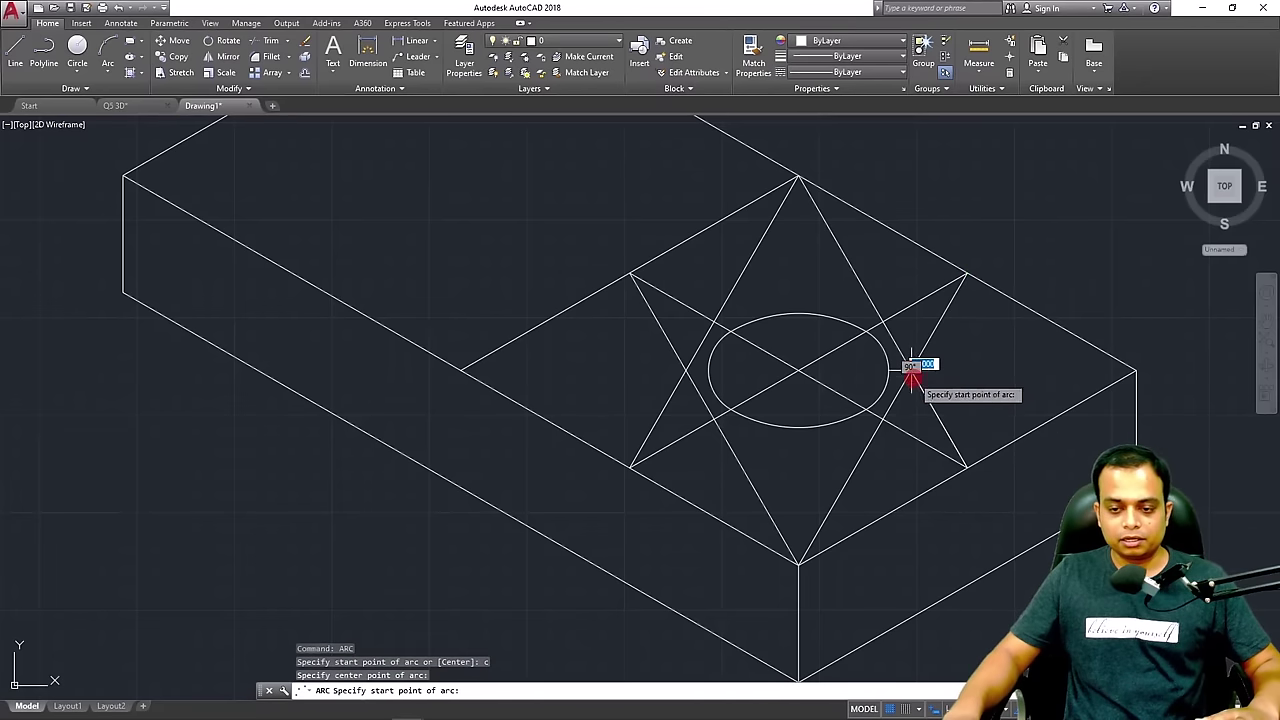
click(966, 467)
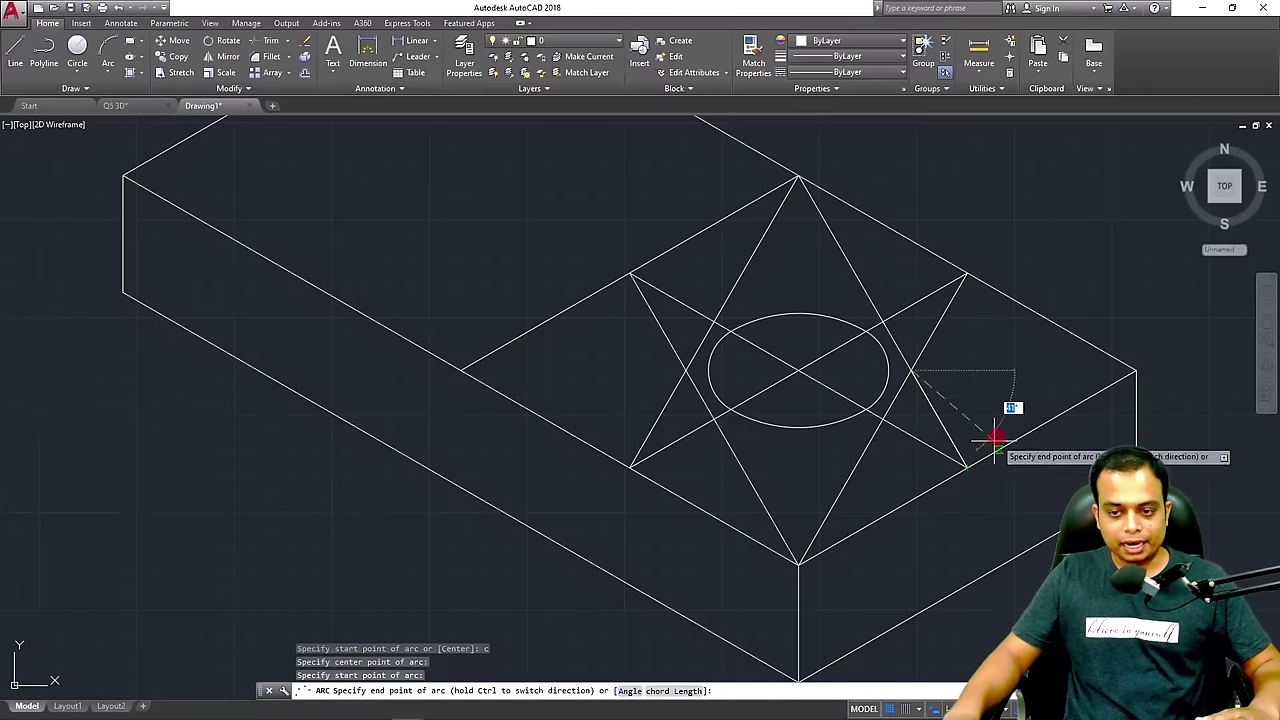
click(966, 273)
key(Escape)
Draw a centre-based arc about the square's rear corner, from the cross centre line's front end to the right-end edge's midpoint
text(arc)
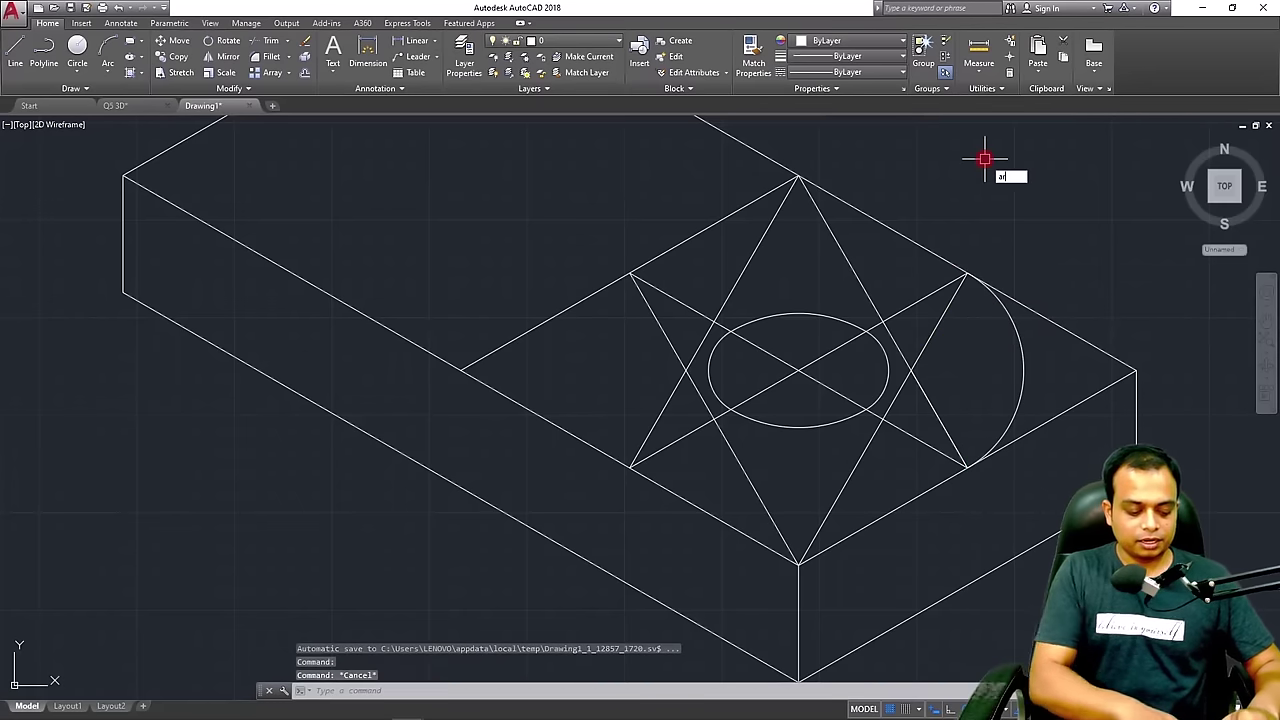
key(Return)
text(cify start point of arc or :)
key(Return)
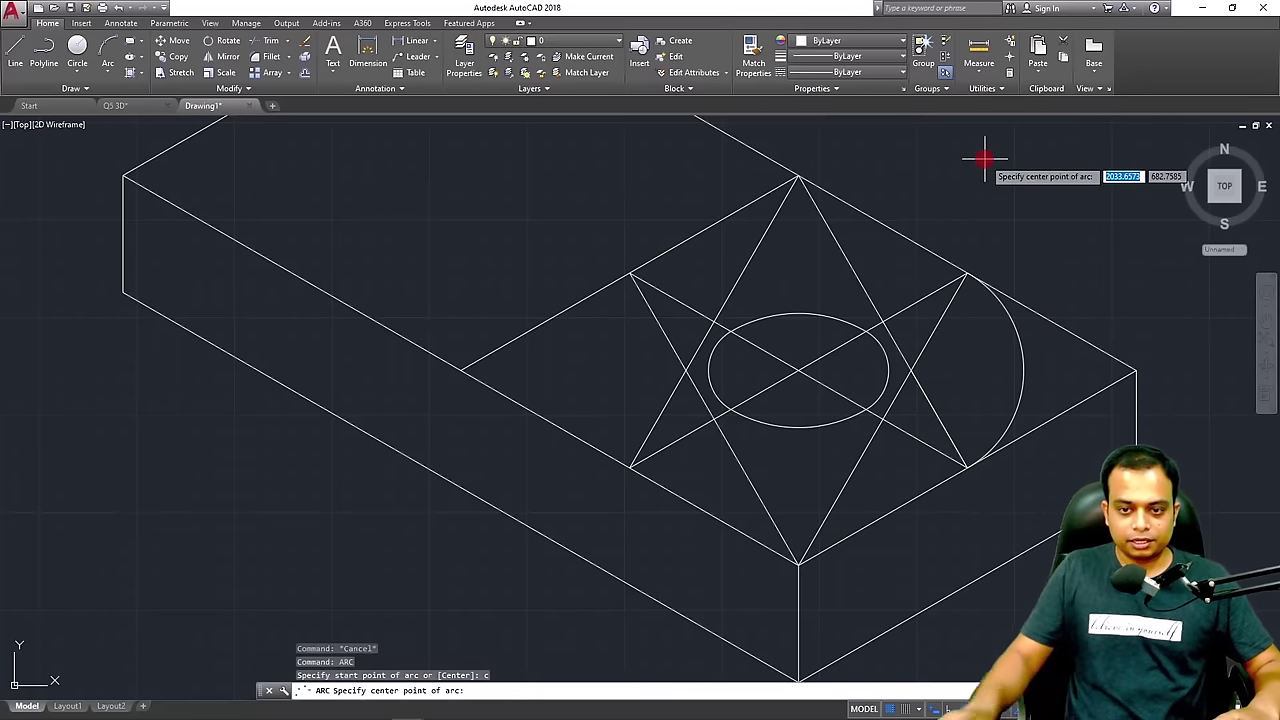
click(798, 178)
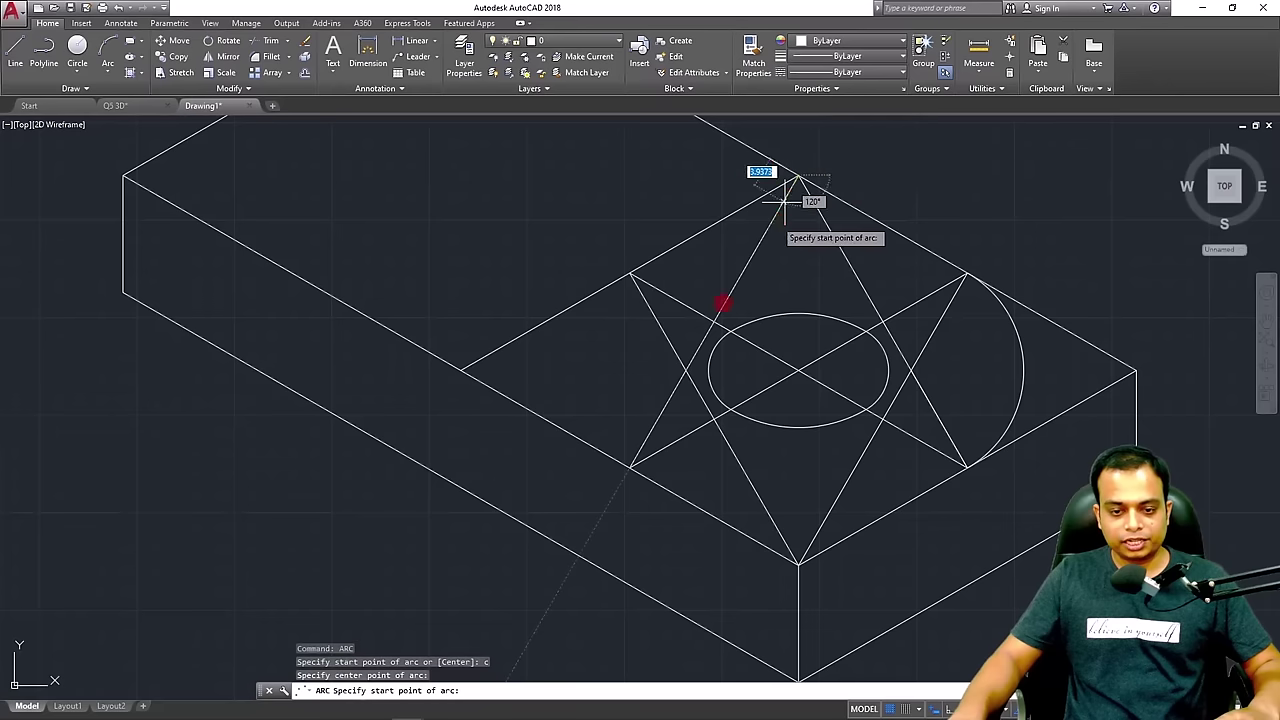
click(631, 464)
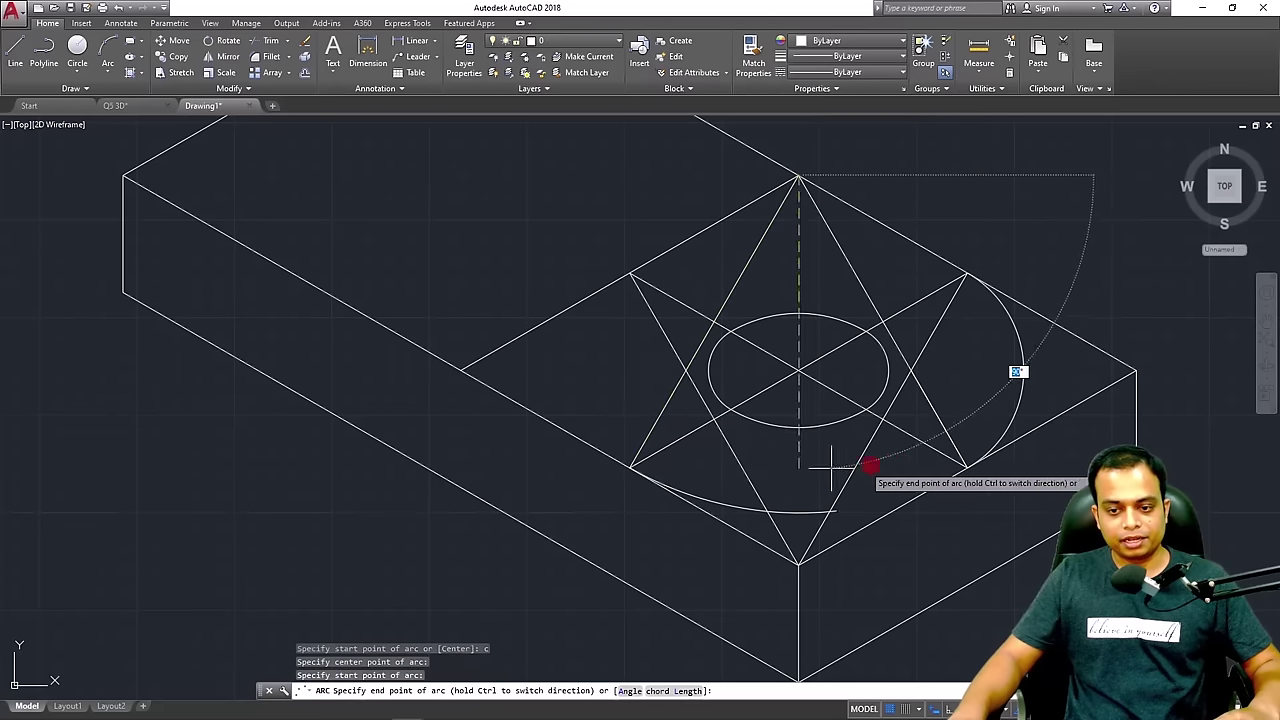
click(963, 466)
key(Escape)
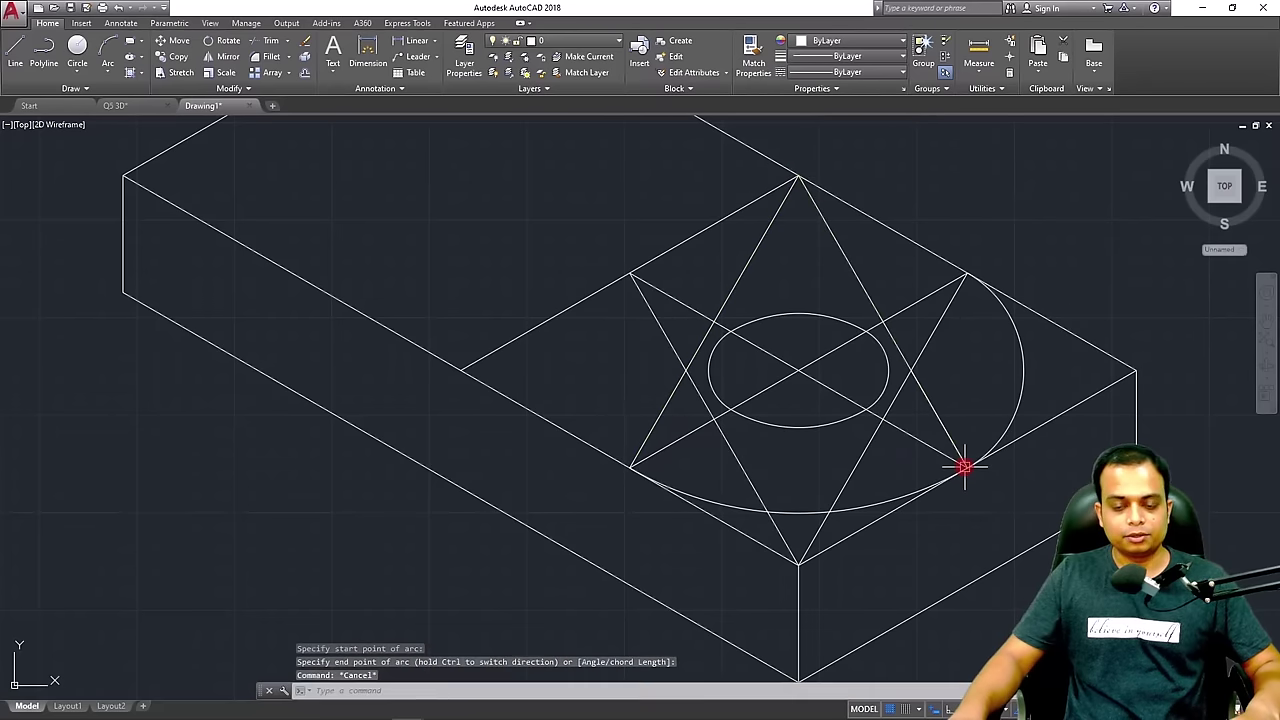
Copy the whole third block with its construction lines and arcs, and paste the duplicate to its right
scroll(995, 418, down, 5)
click(1092, 229)
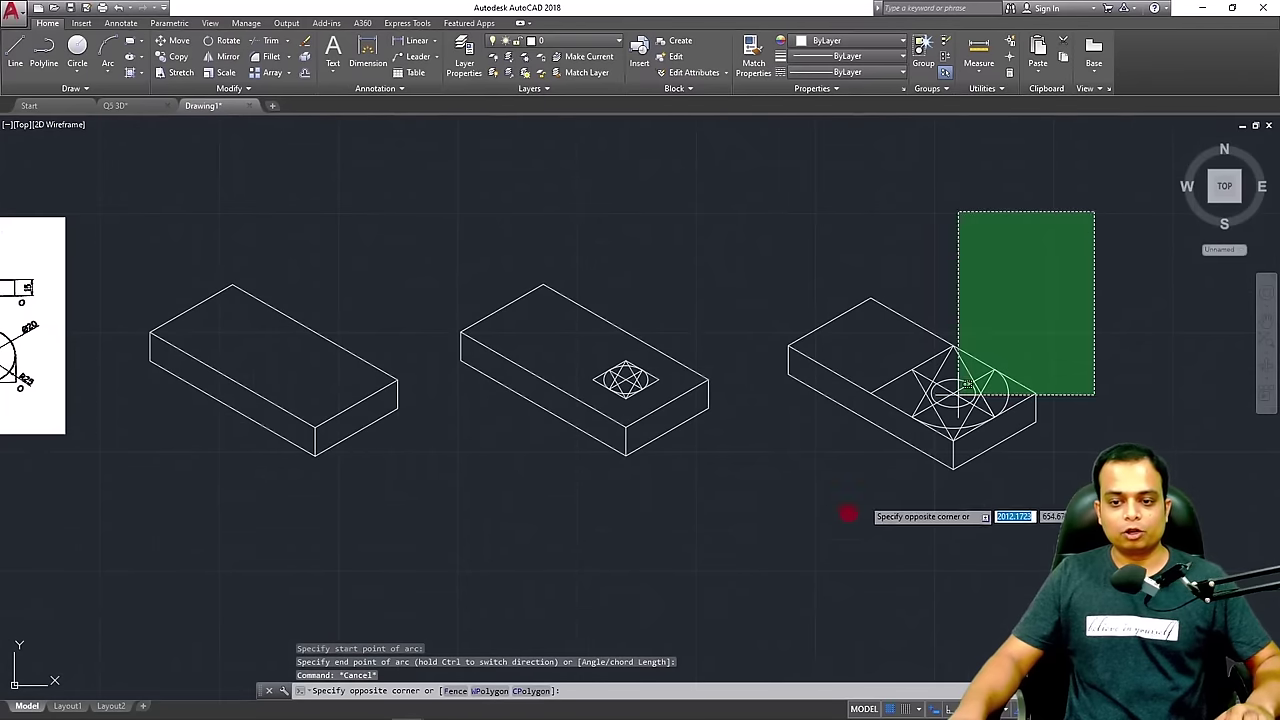
click(774, 563)
key(ctrl+c)
key(ctrl+v)
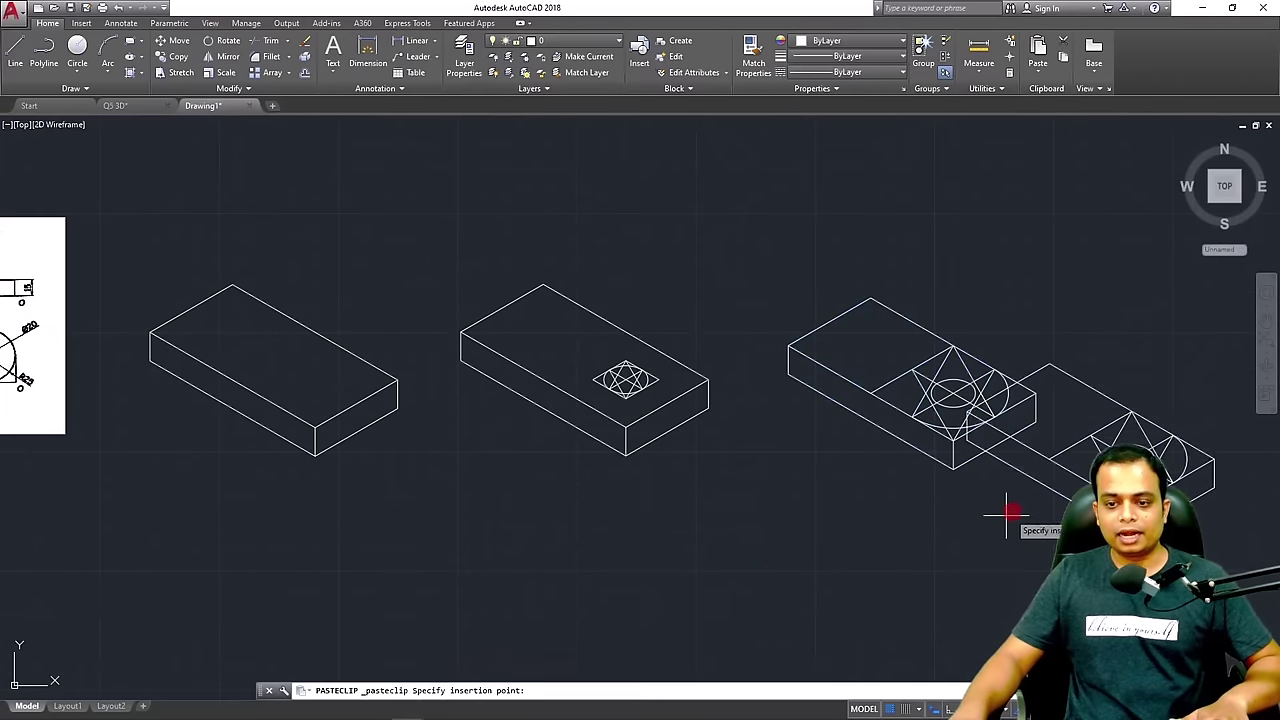
middle_drag(1006, 514, 651, 509)
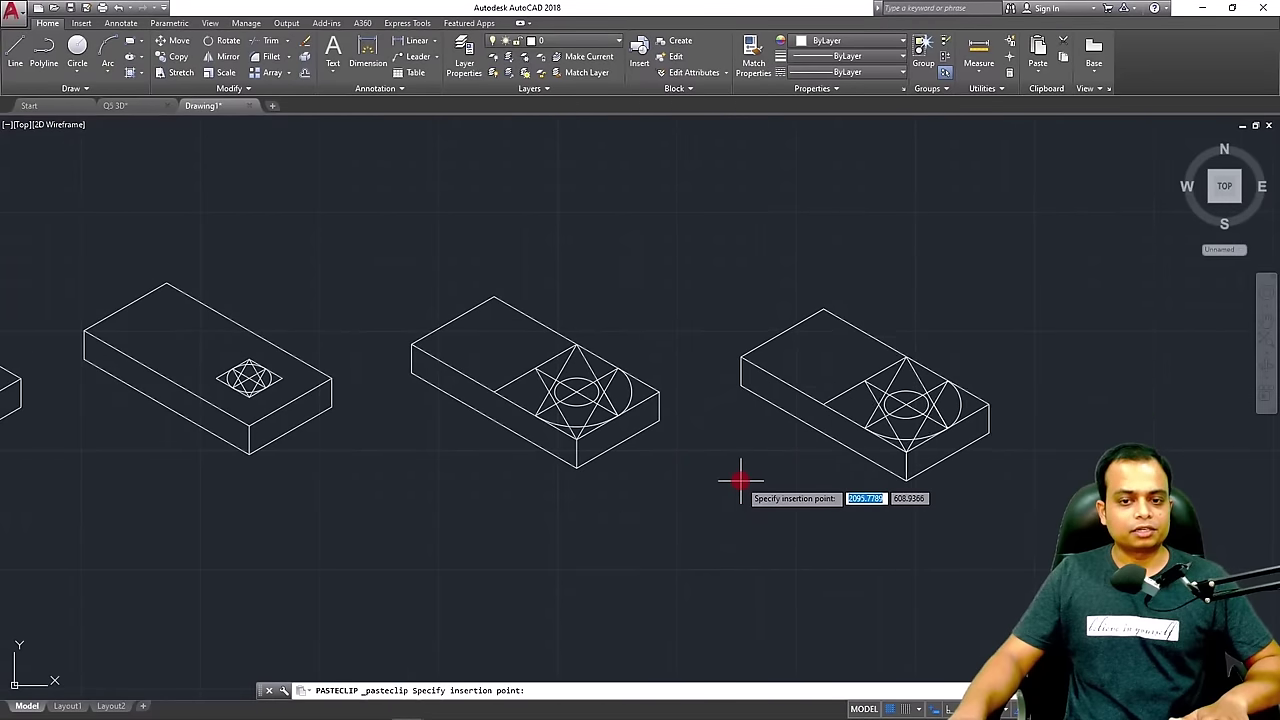
key(Escape)
Erase the dividing line, lengthwise centre line and diagonal construction lines from the new block's top face
scroll(880, 470, up, 3)
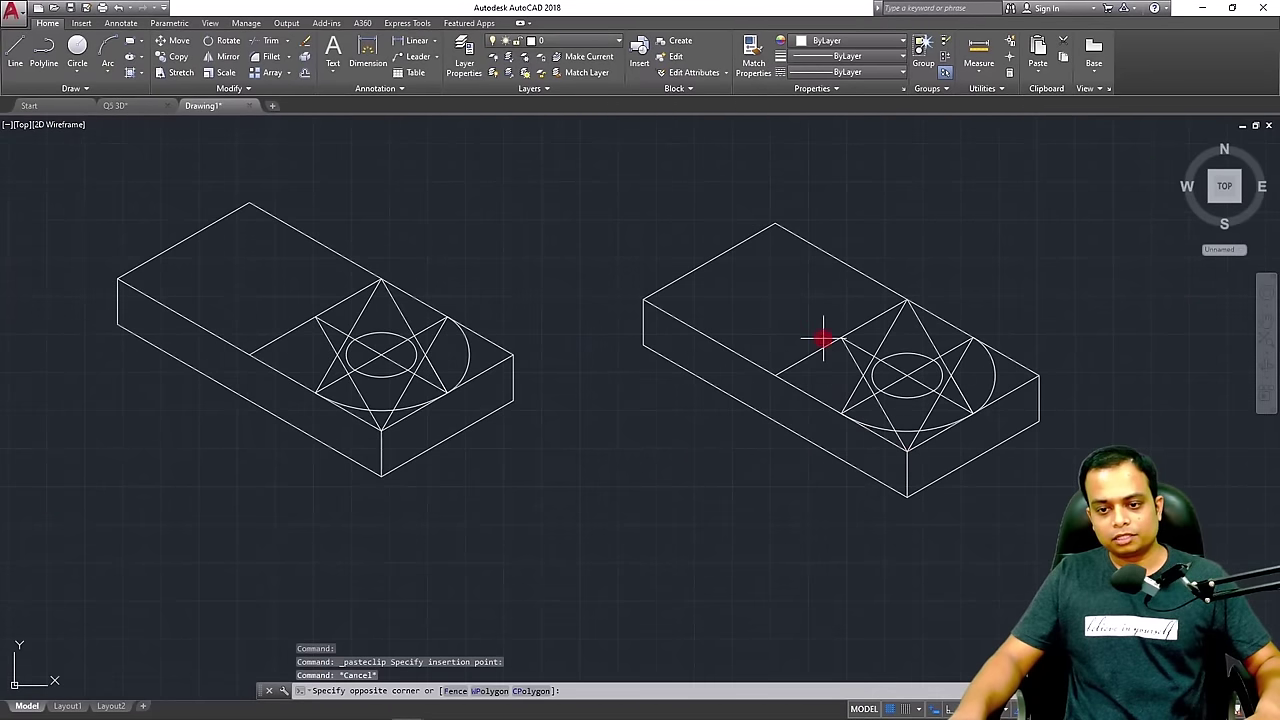
click(812, 367)
key(Delete)
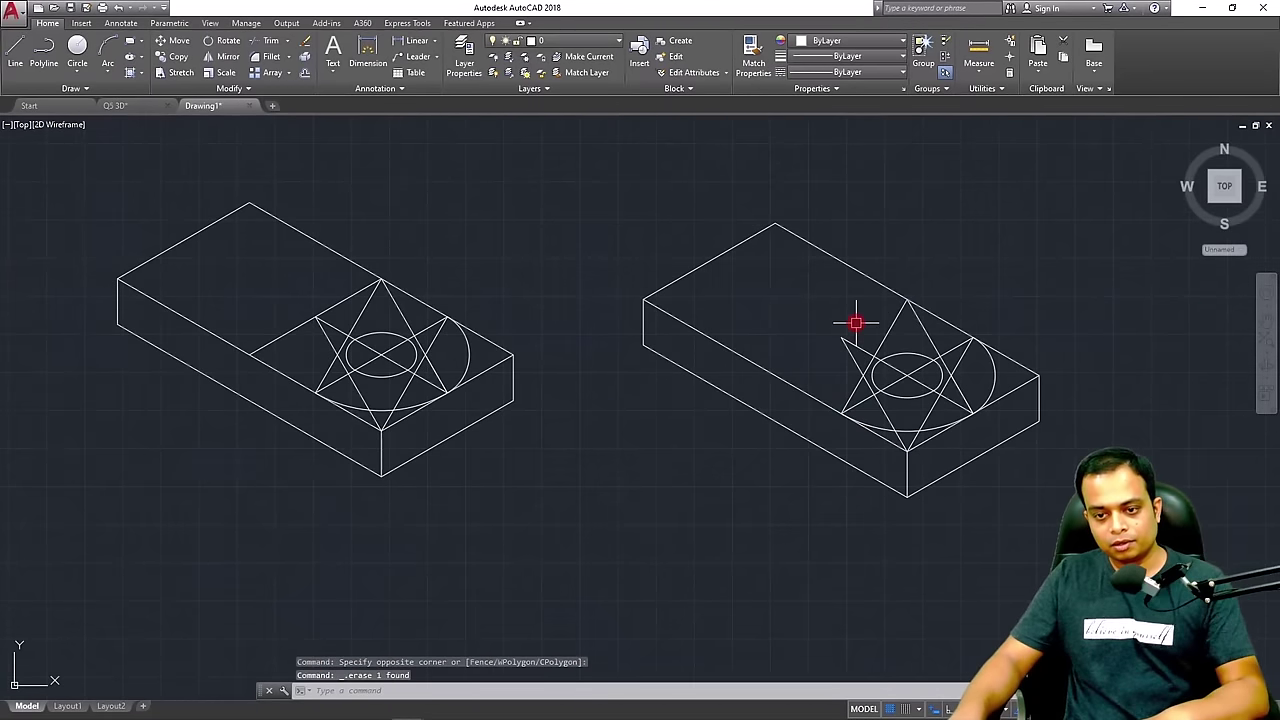
click(829, 371)
key(Delete)
click(886, 331)
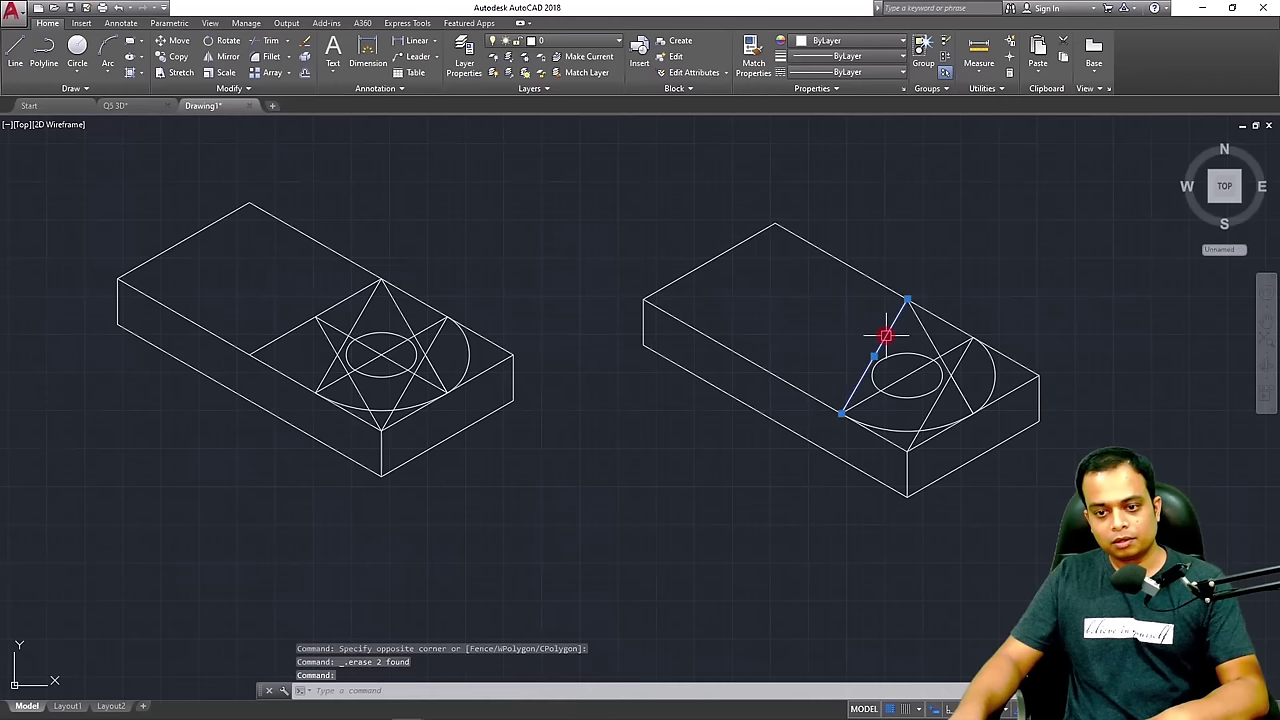
key(Delete)
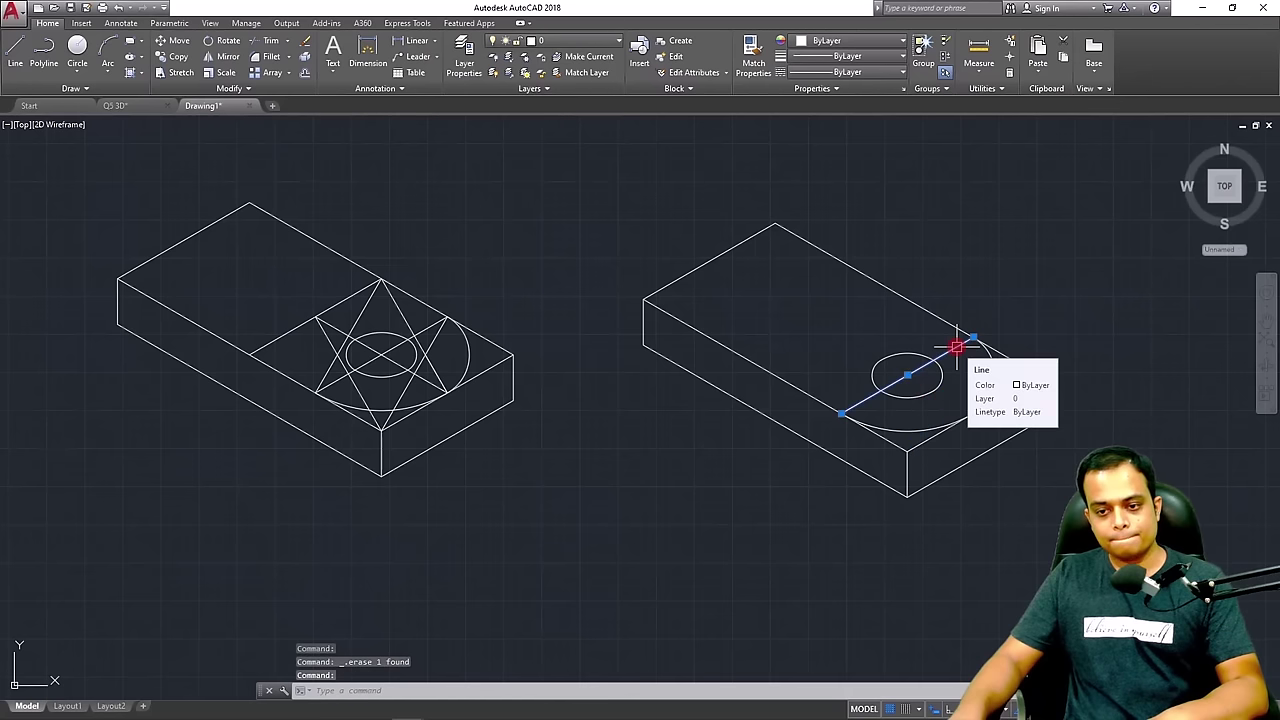
Try erasing the remaining cross centre line through the hole, and undo the erasure
scroll(947, 366, up, 5)
key(Delete)
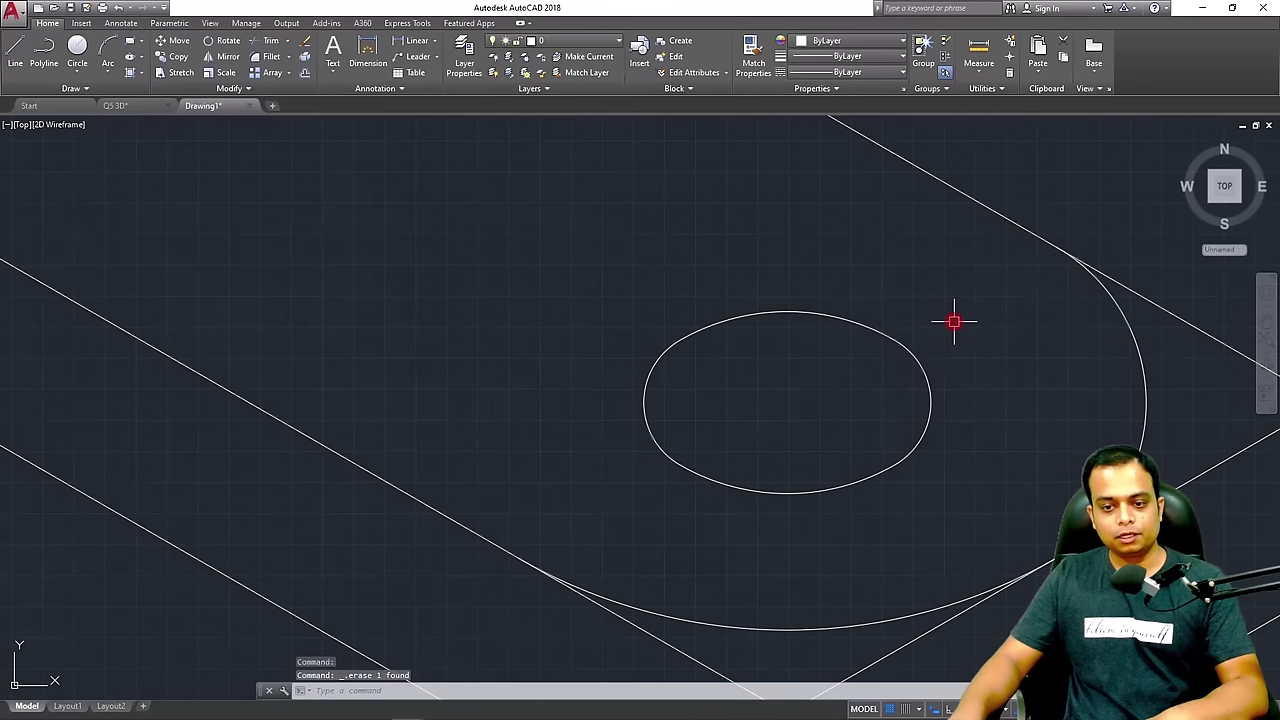
key(ctrl+z)
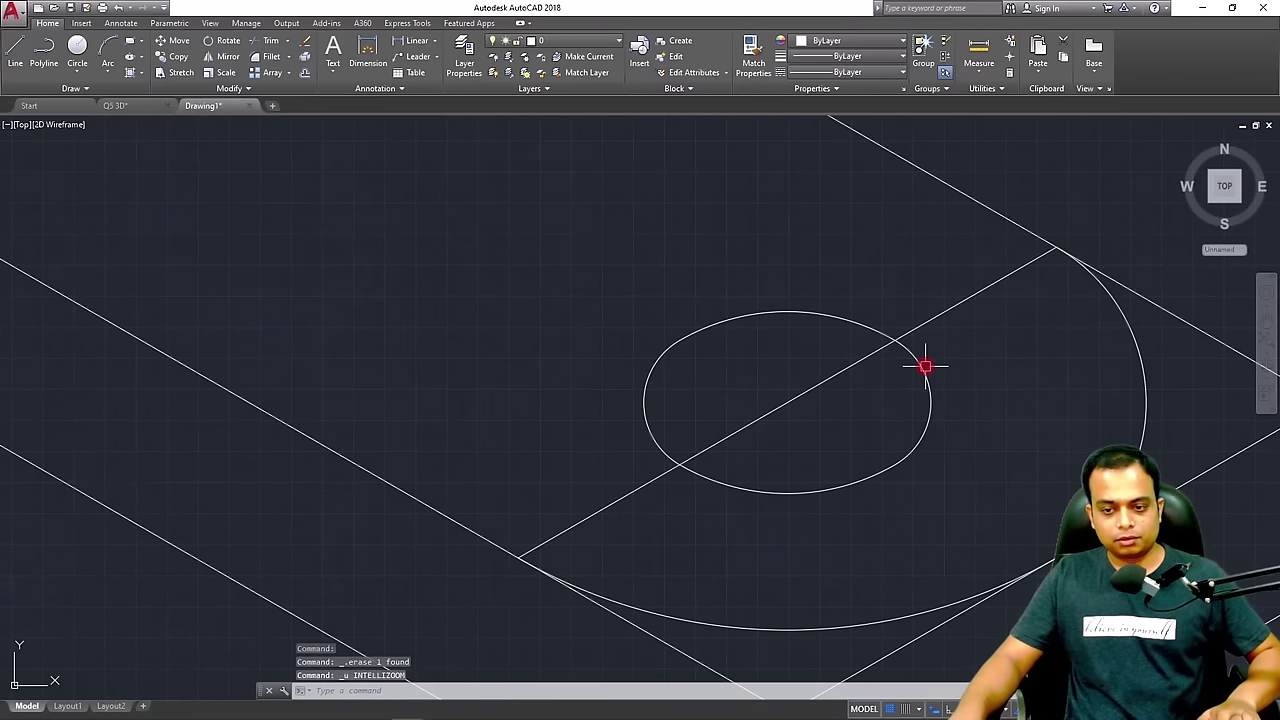
Trim both ends of the cross centre line back to the hole's outline
text(tr)
key(Return)
key(Return)
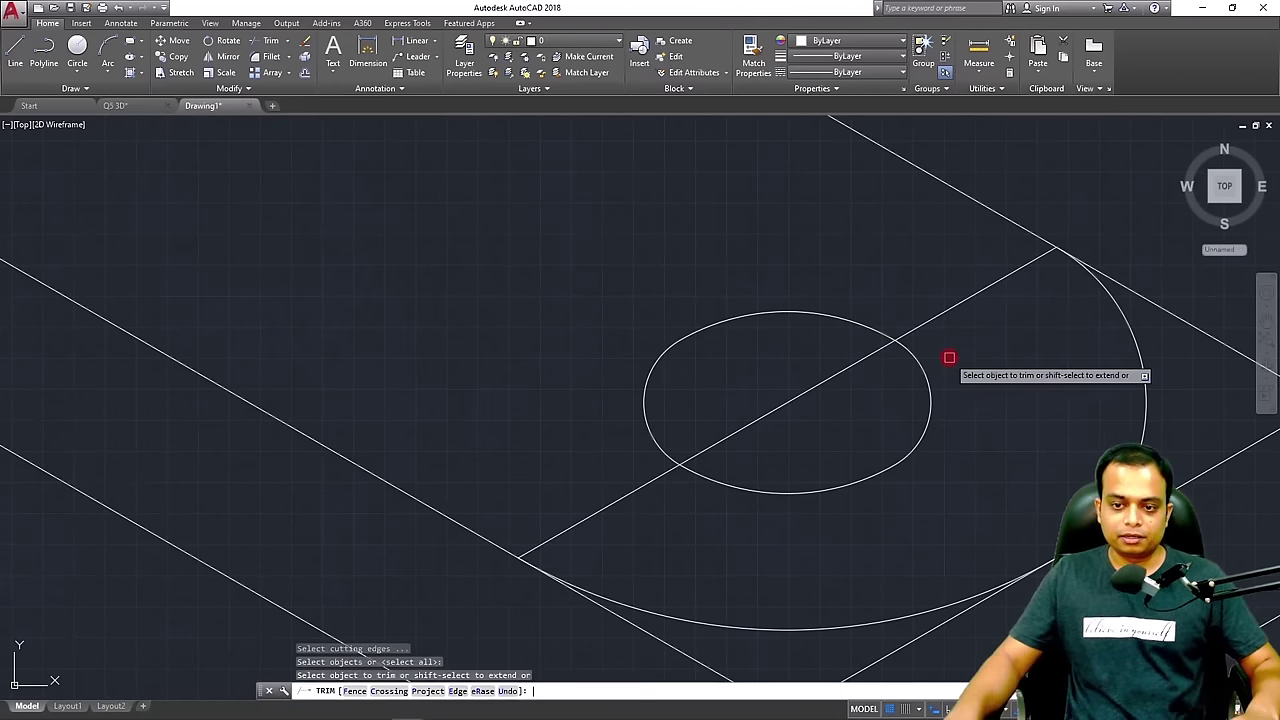
click(947, 312)
click(591, 514)
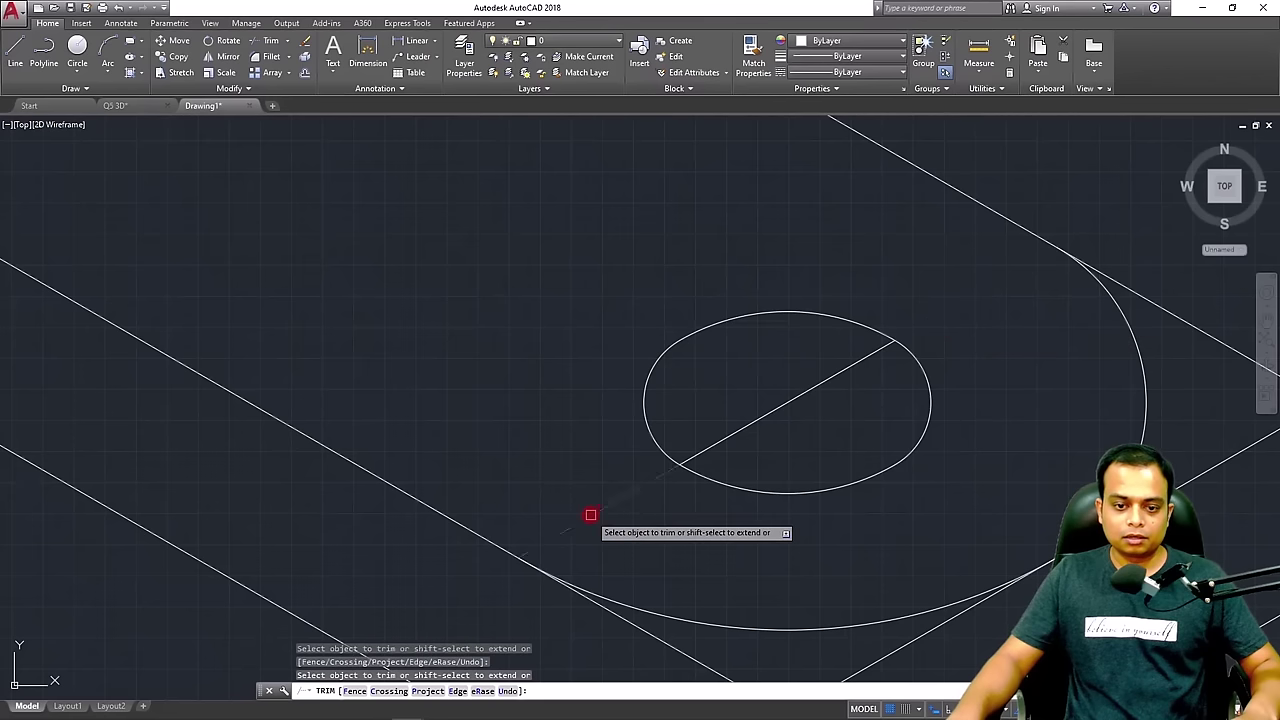
key(Escape)
Trim the two top-face edges at the block's front corner back to the large rounding arc
scroll(710, 512, down, 2)
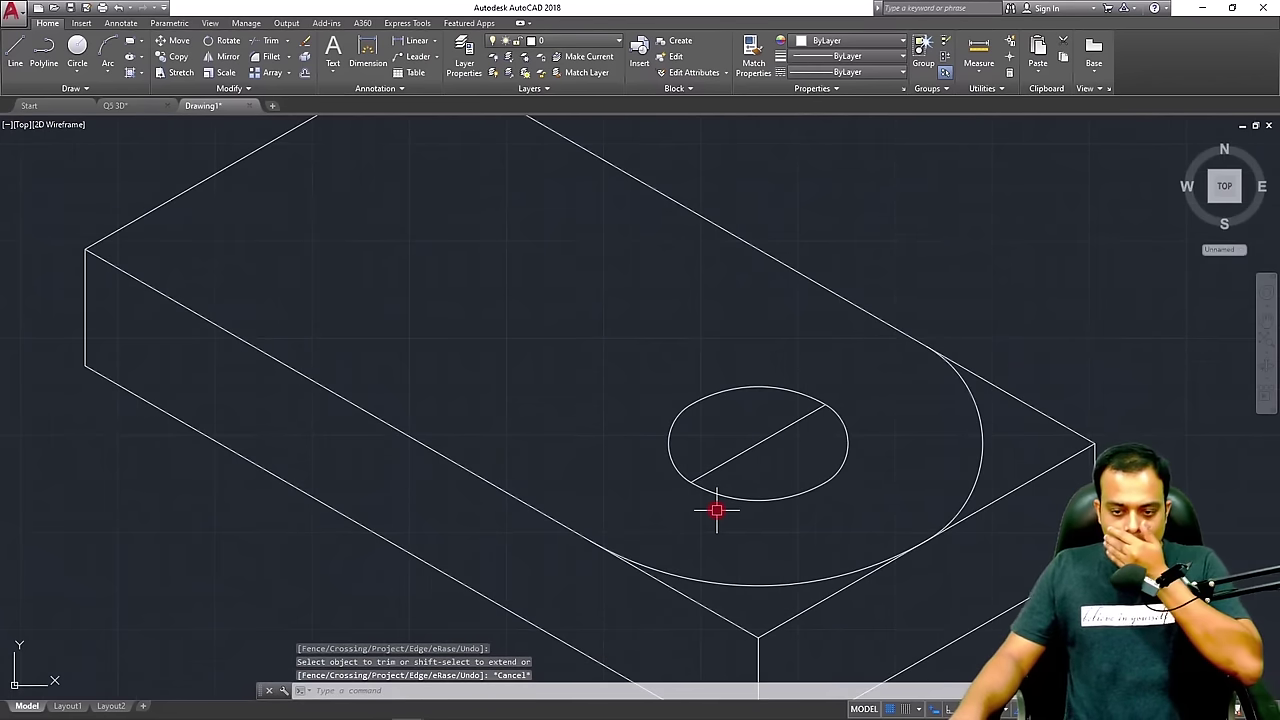
mouse_move(787, 477)
middle_down()
mouse_move(746, 346)
mouse_move(623, 349)
middle_up()
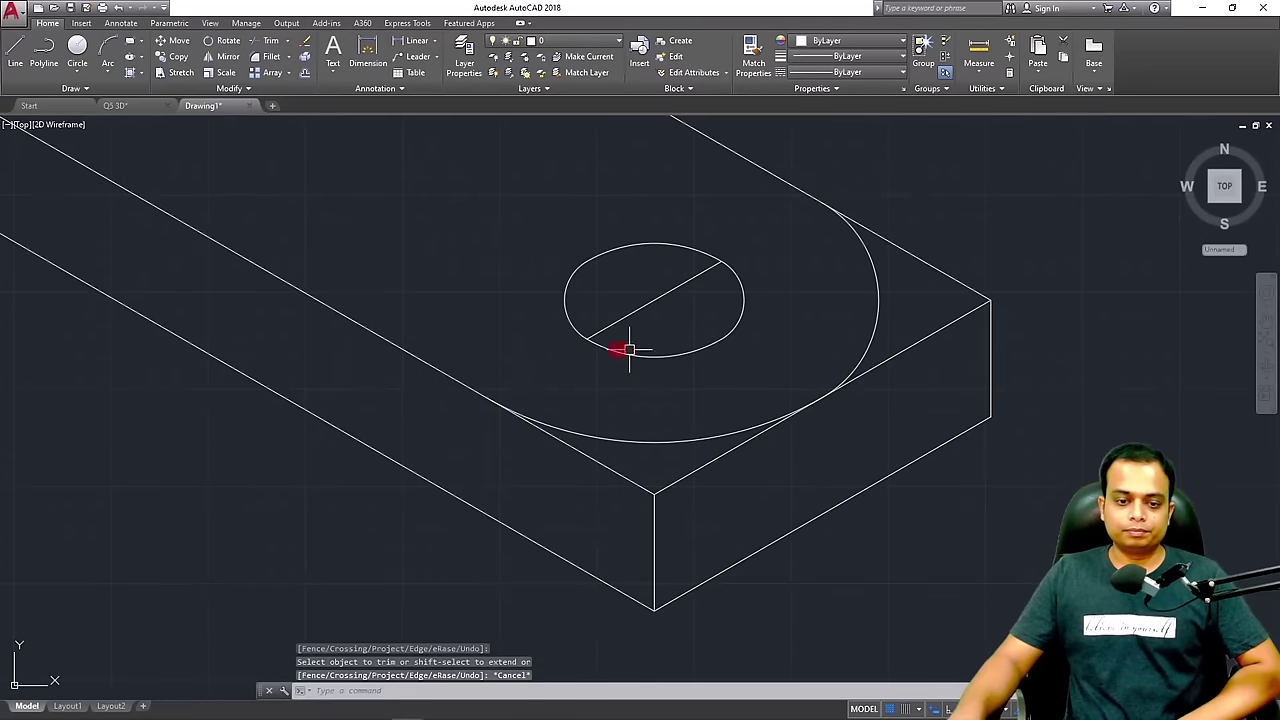
text(tr)
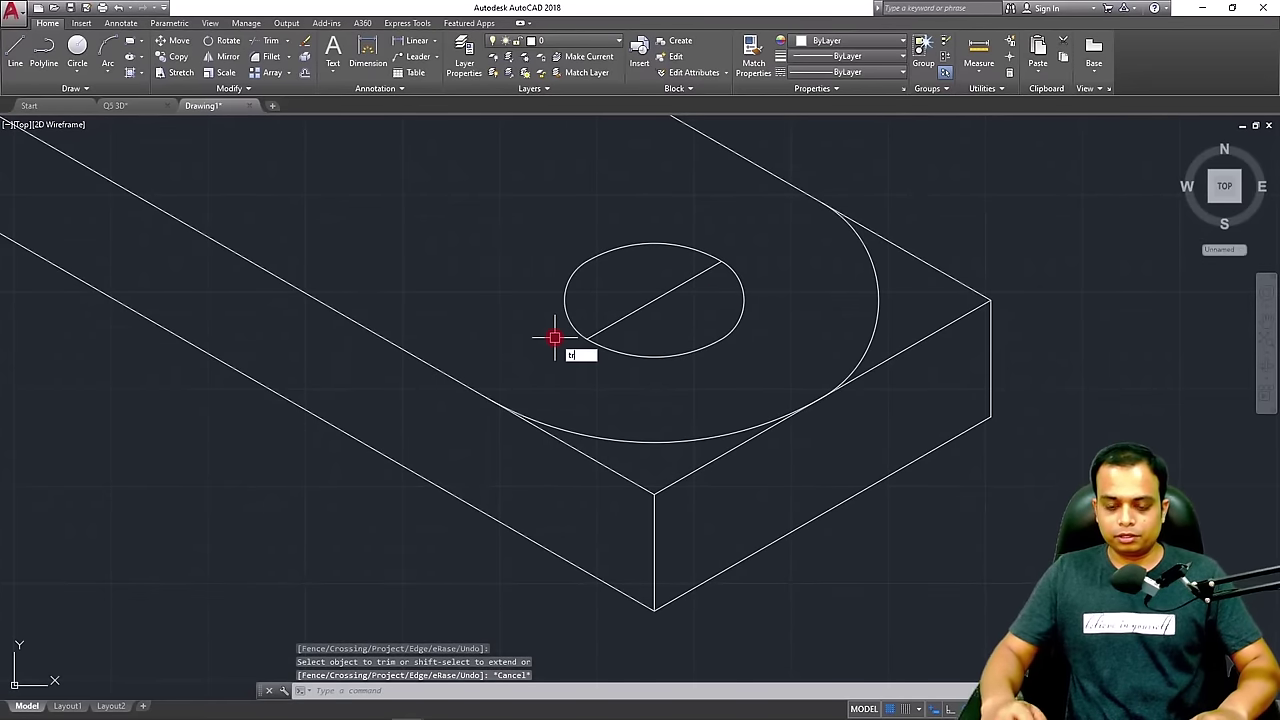
key(Return)
key(Return)
click(594, 460)
click(703, 463)
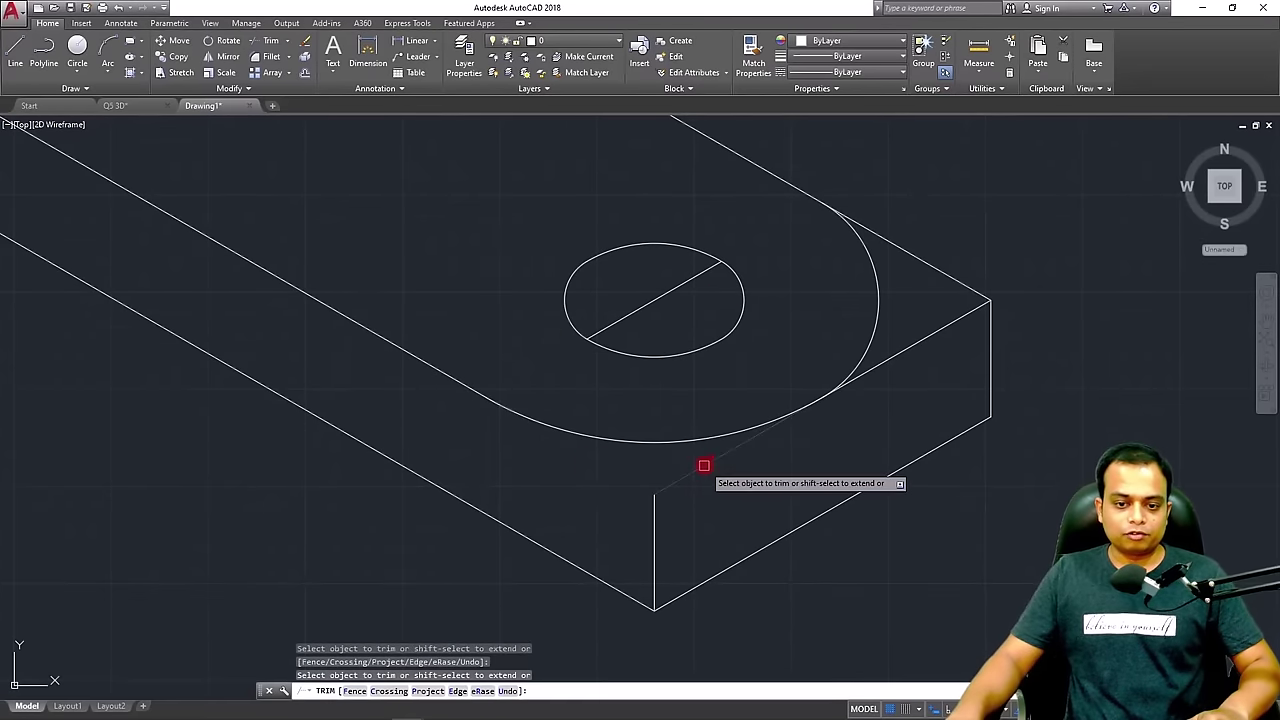
key(Escape)
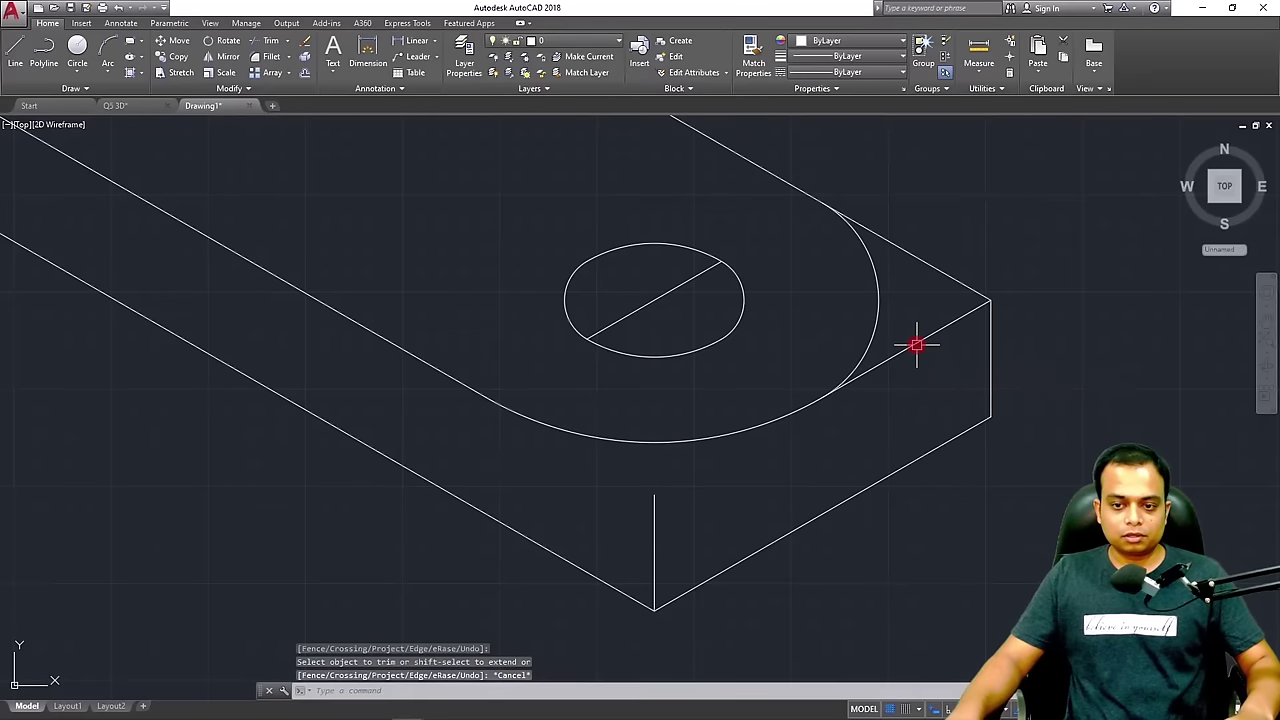
Erase the back top edge, the leftover end-edge stub, the end's vertical corner edge and the bottom edge below the rounded end
click(1025, 234)
click(974, 340)
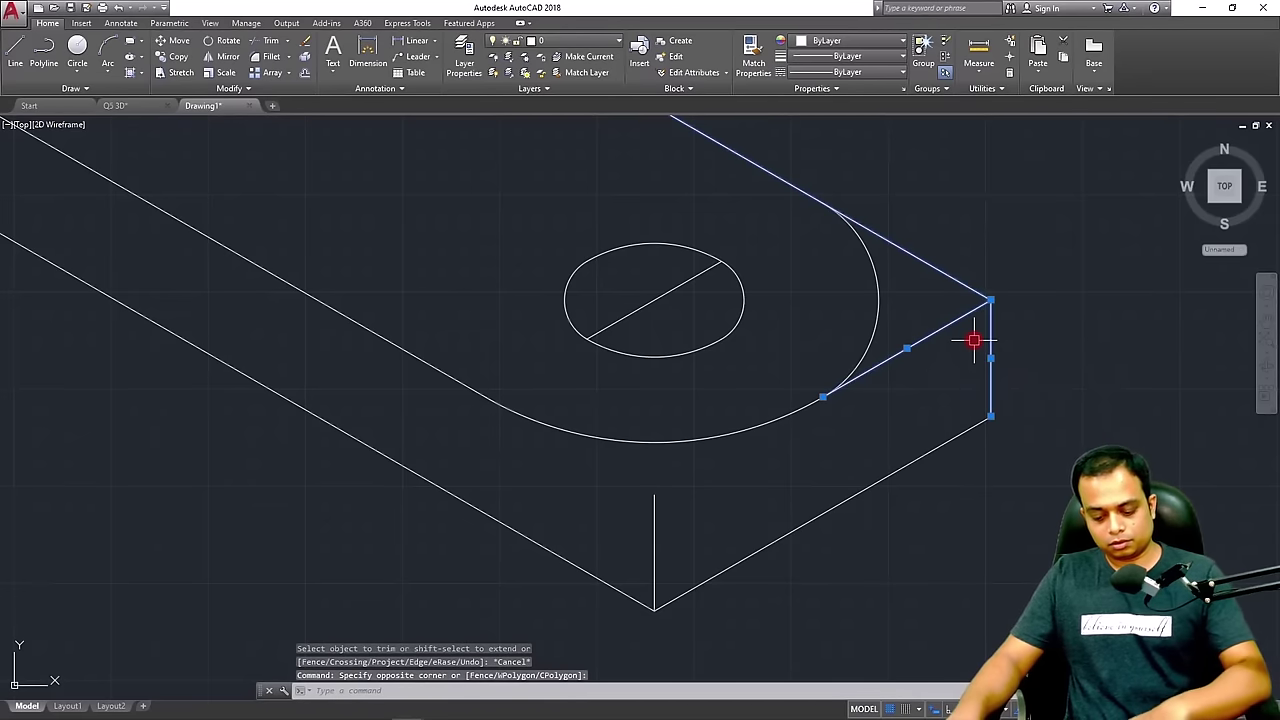
key(Delete)
click(945, 441)
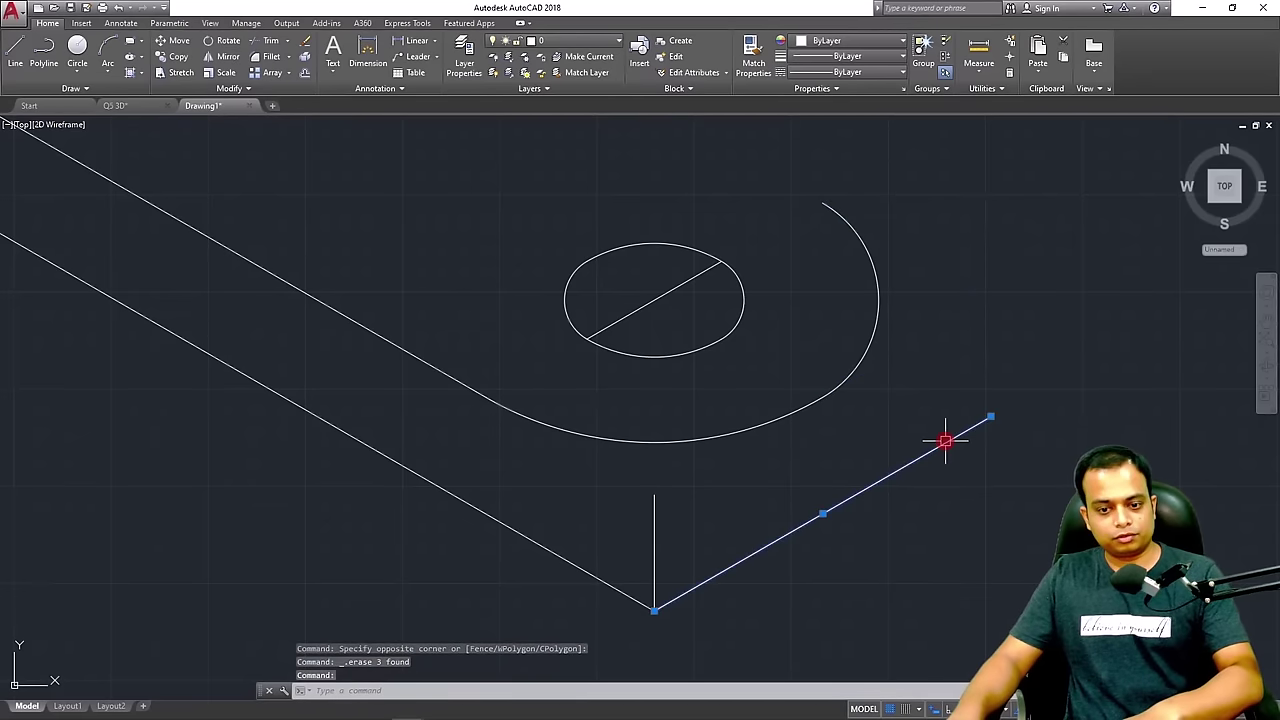
key(Delete)
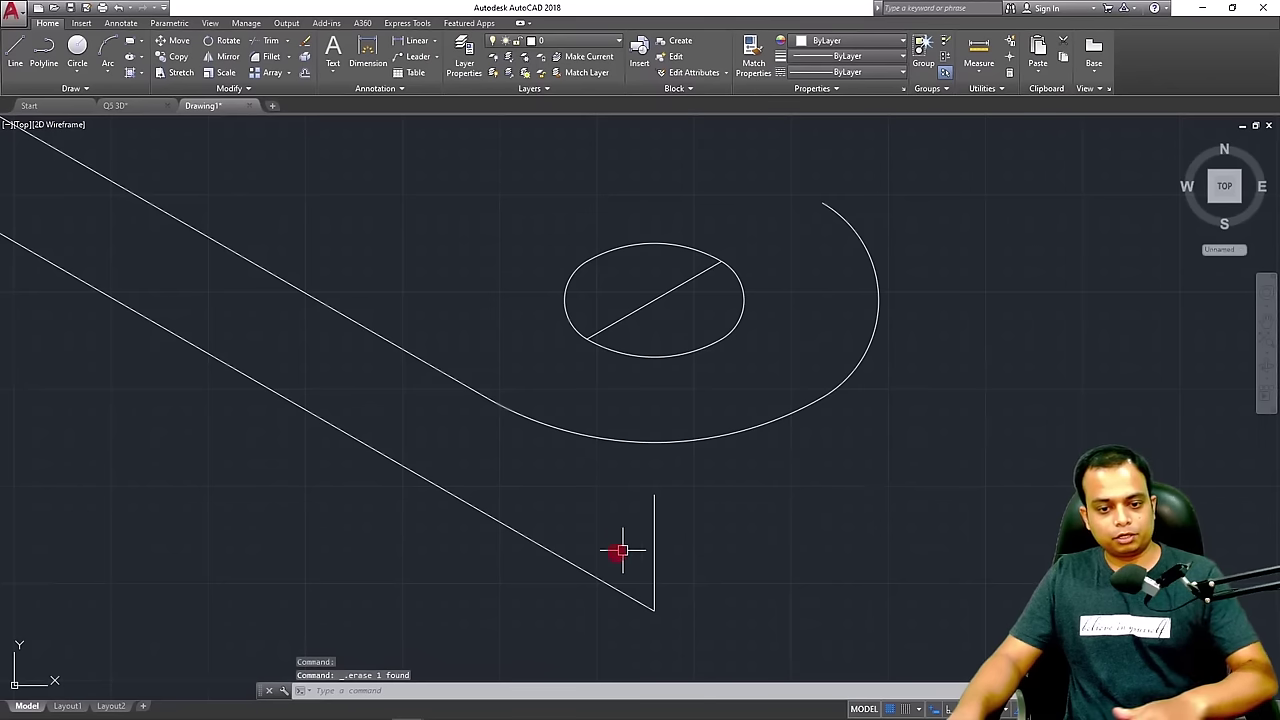
click(384, 339)
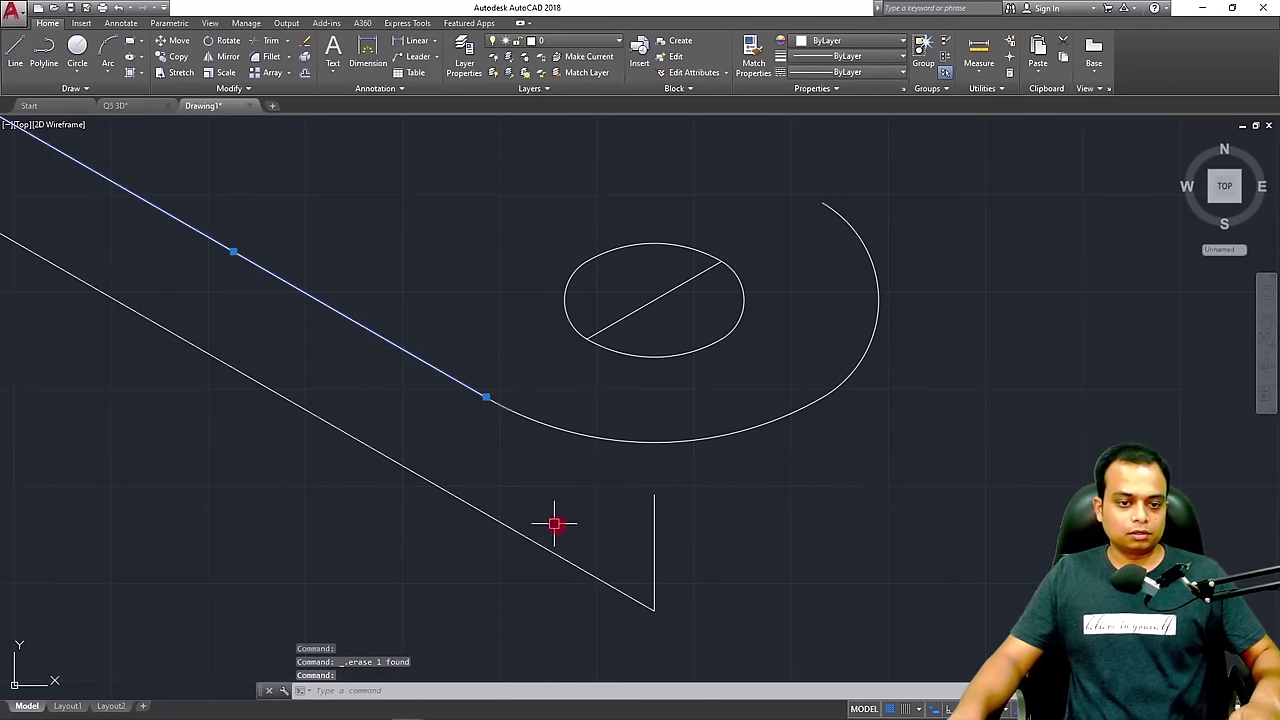
key(Escape)
click(694, 514)
click(631, 553)
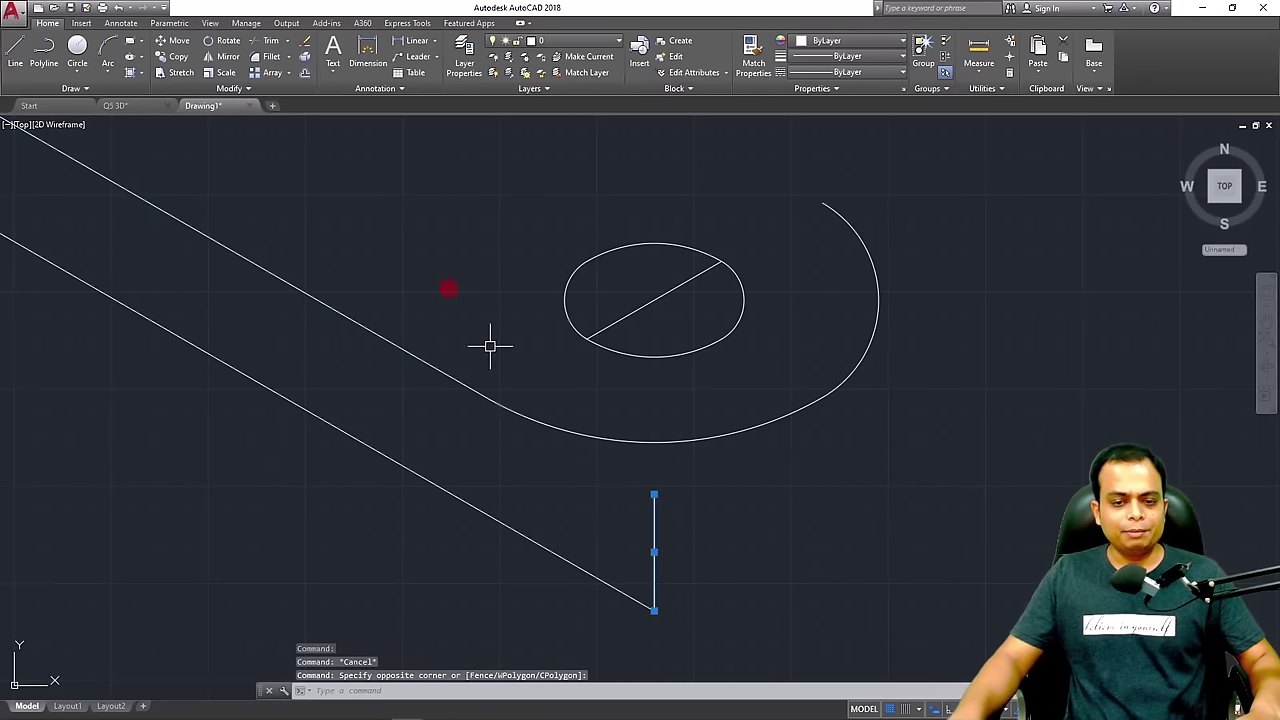
click(172, 71)
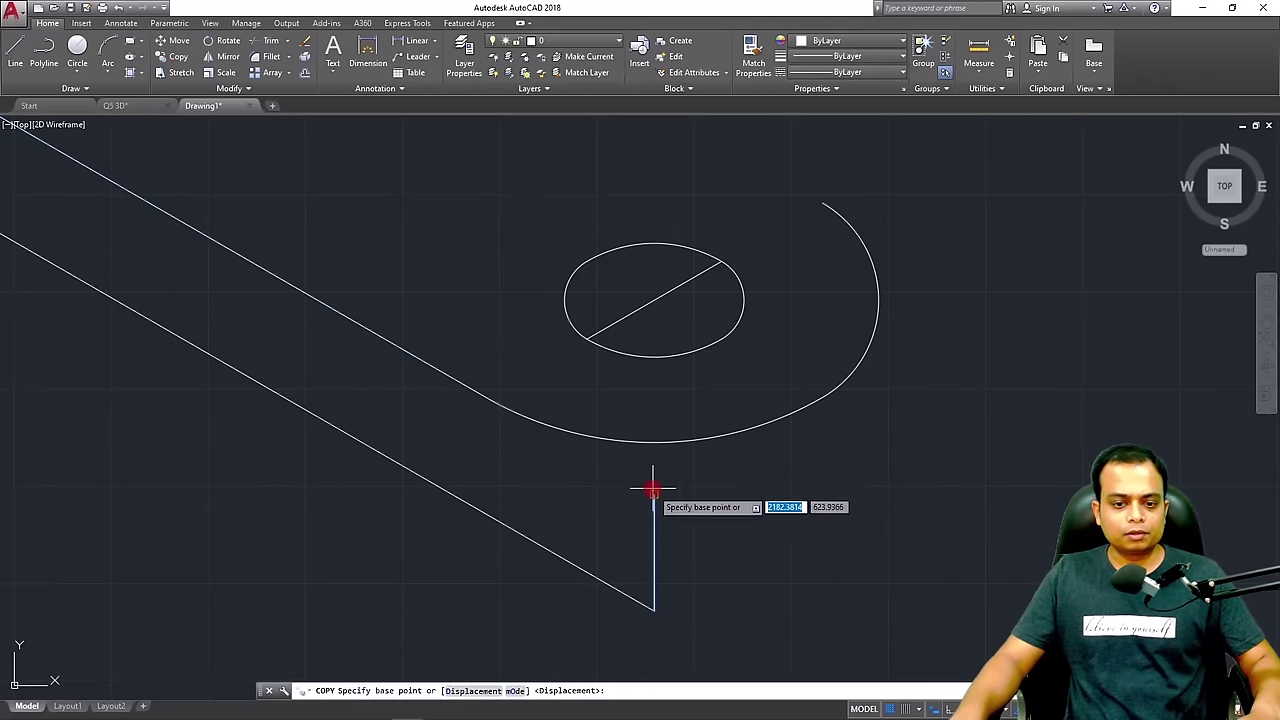
click(654, 494)
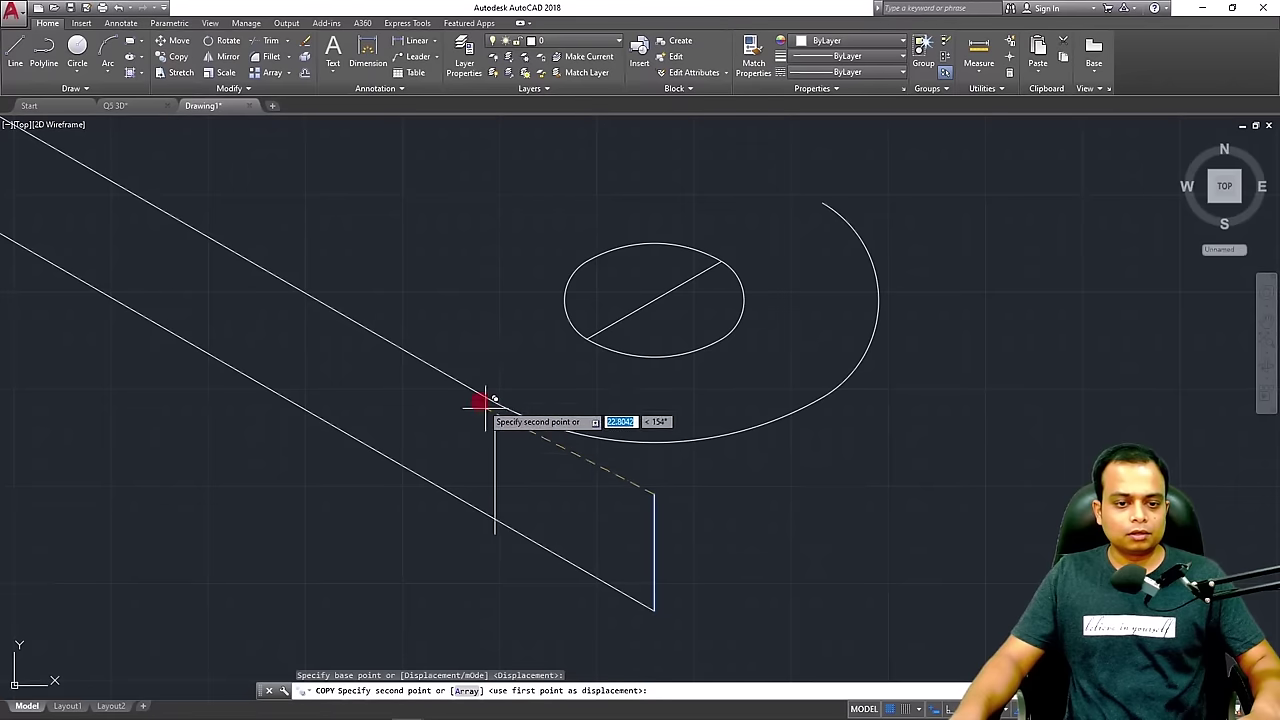
key(Escape)
click(439, 371)
key(Escape)
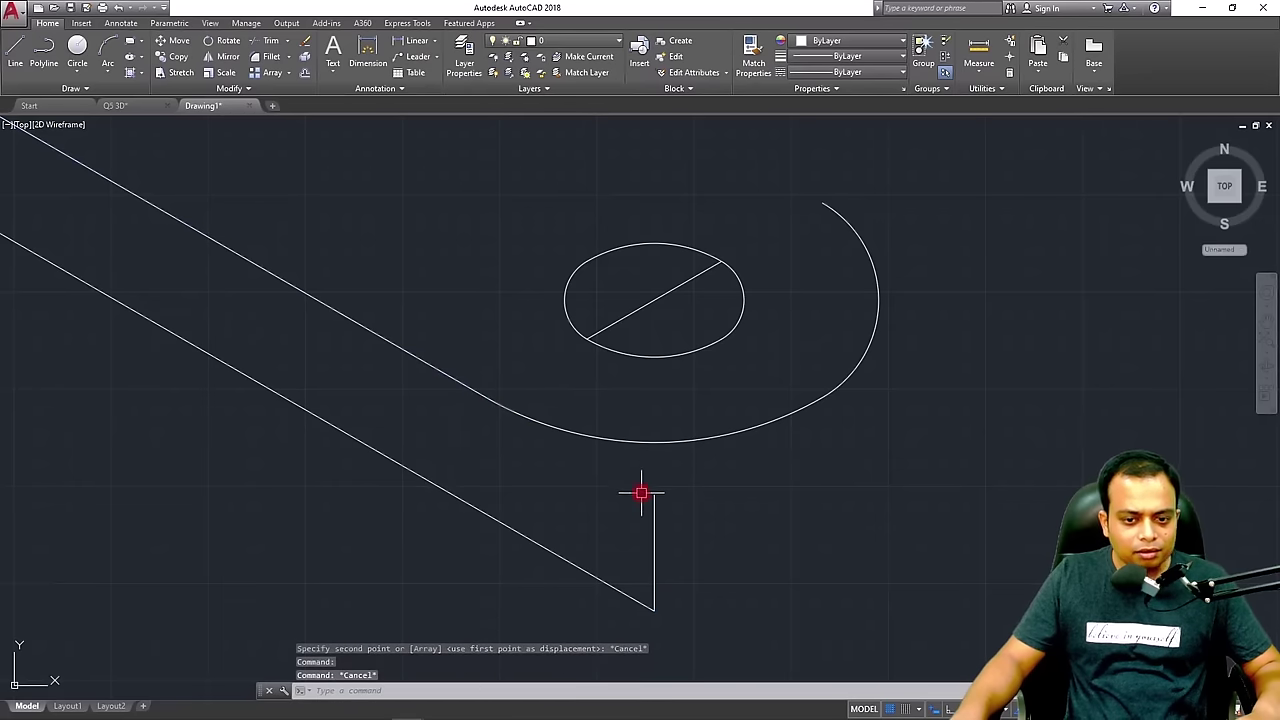
Draw a vertical line 15 units long downward from the point where the front top edge meets the large arc
key(l)
key(Return)
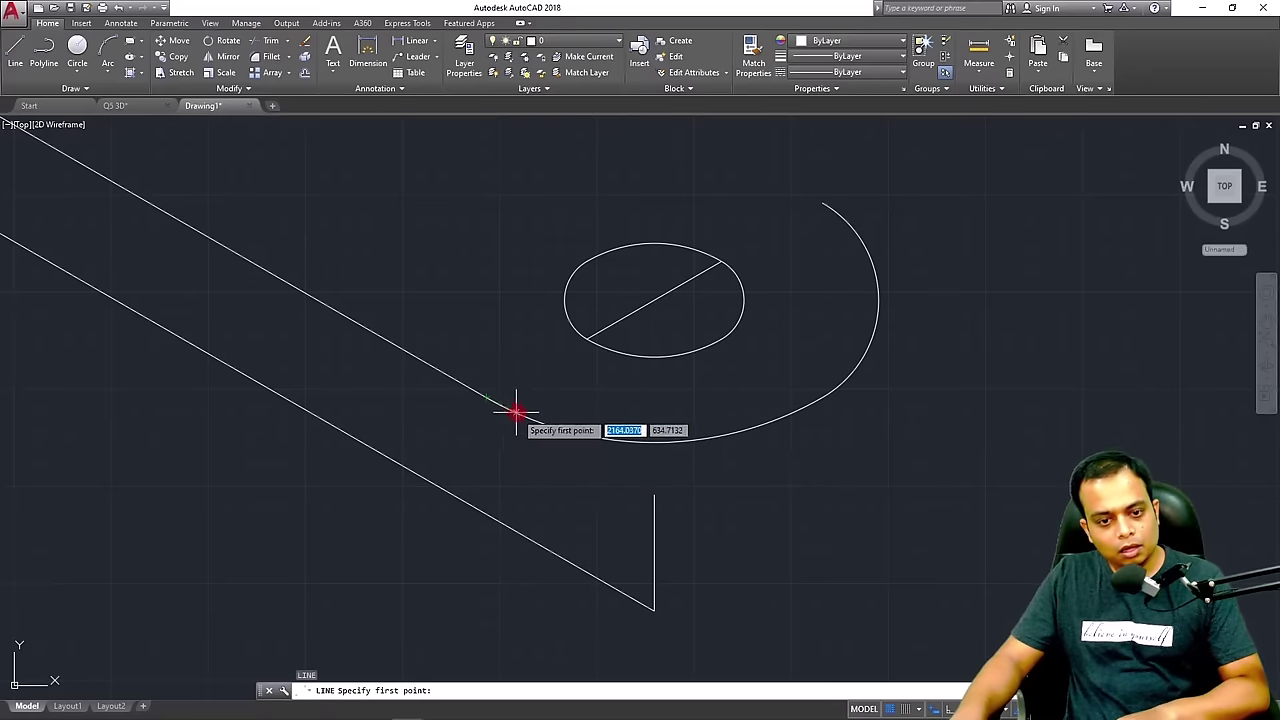
click(485, 396)
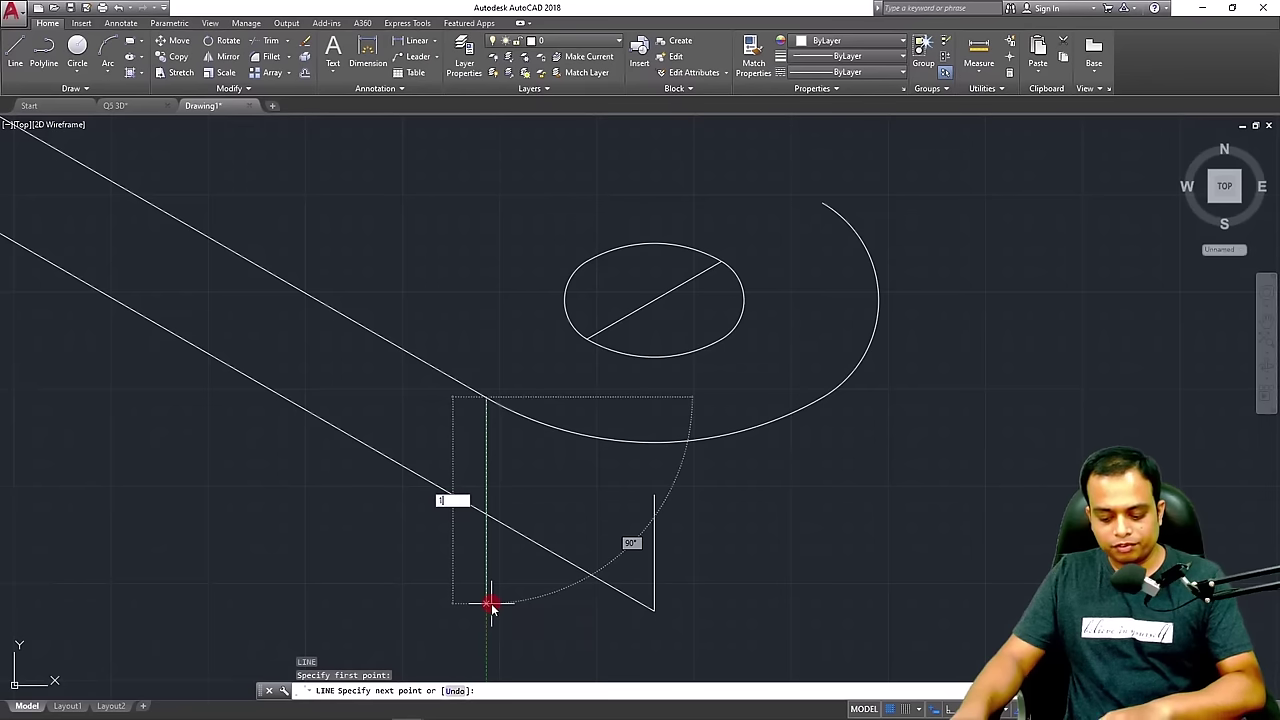
text(15)
key(Return)
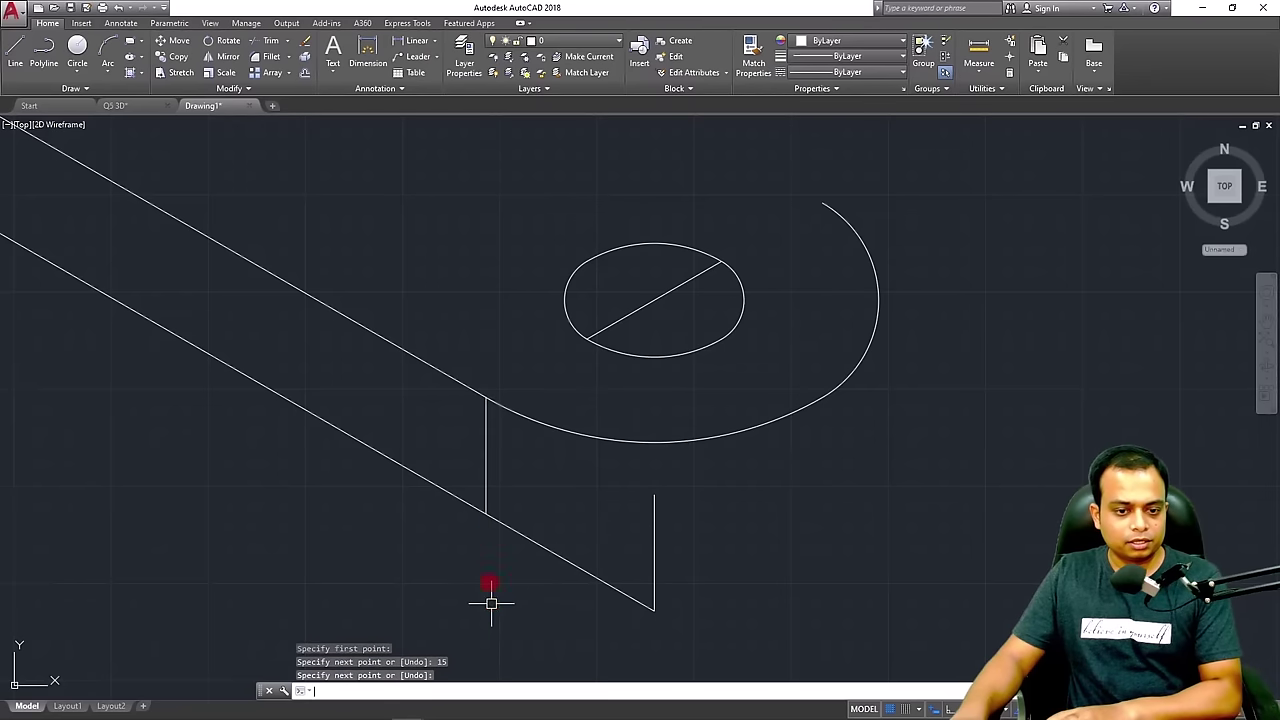
key(Return)
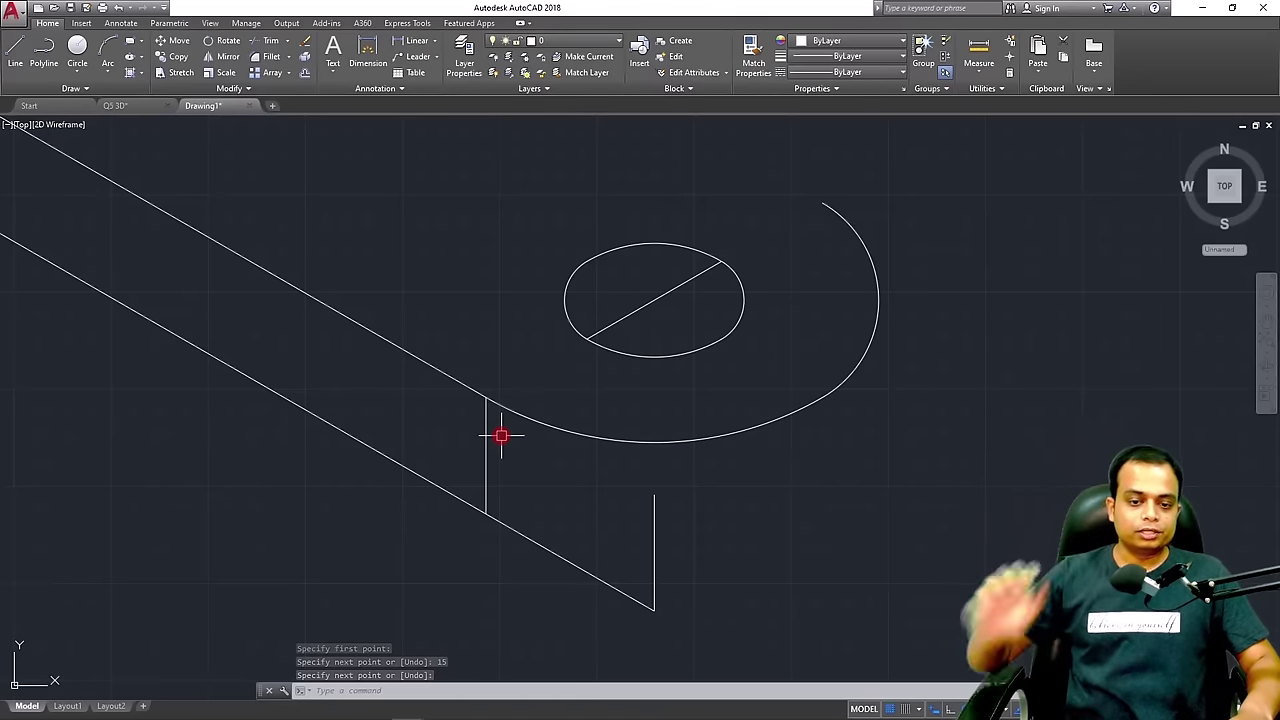
key(Escape)
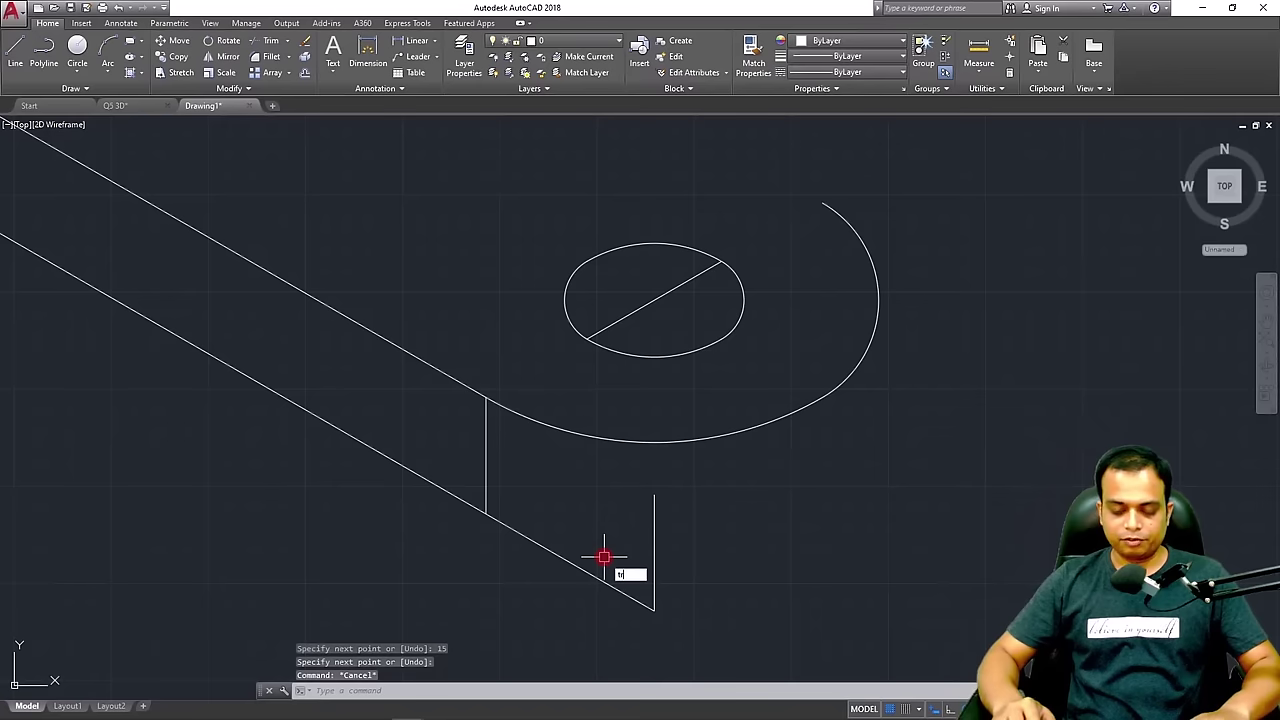
Trim the lower front edge back to the new vertical line and erase the leftover vertical line at the old corner
text(tr)
key(Return)
key(Return)
click(552, 603)
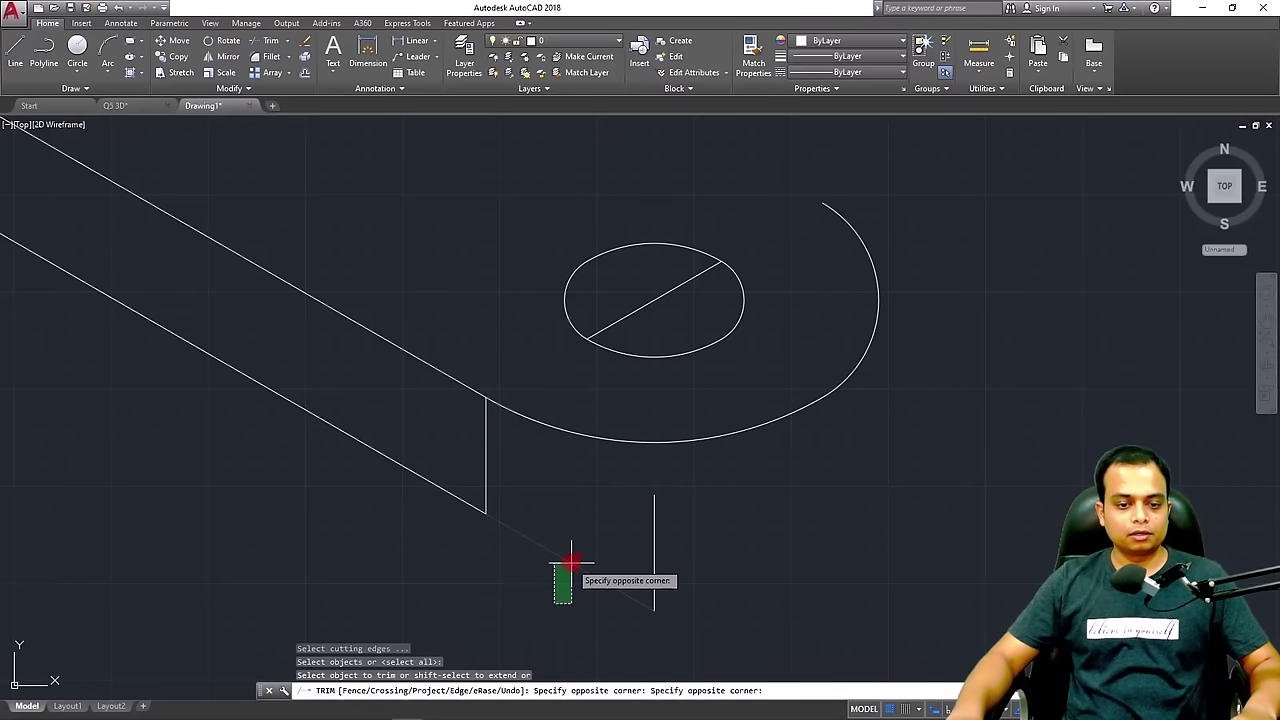
click(571, 563)
key(Escape)
click(657, 517)
click(645, 528)
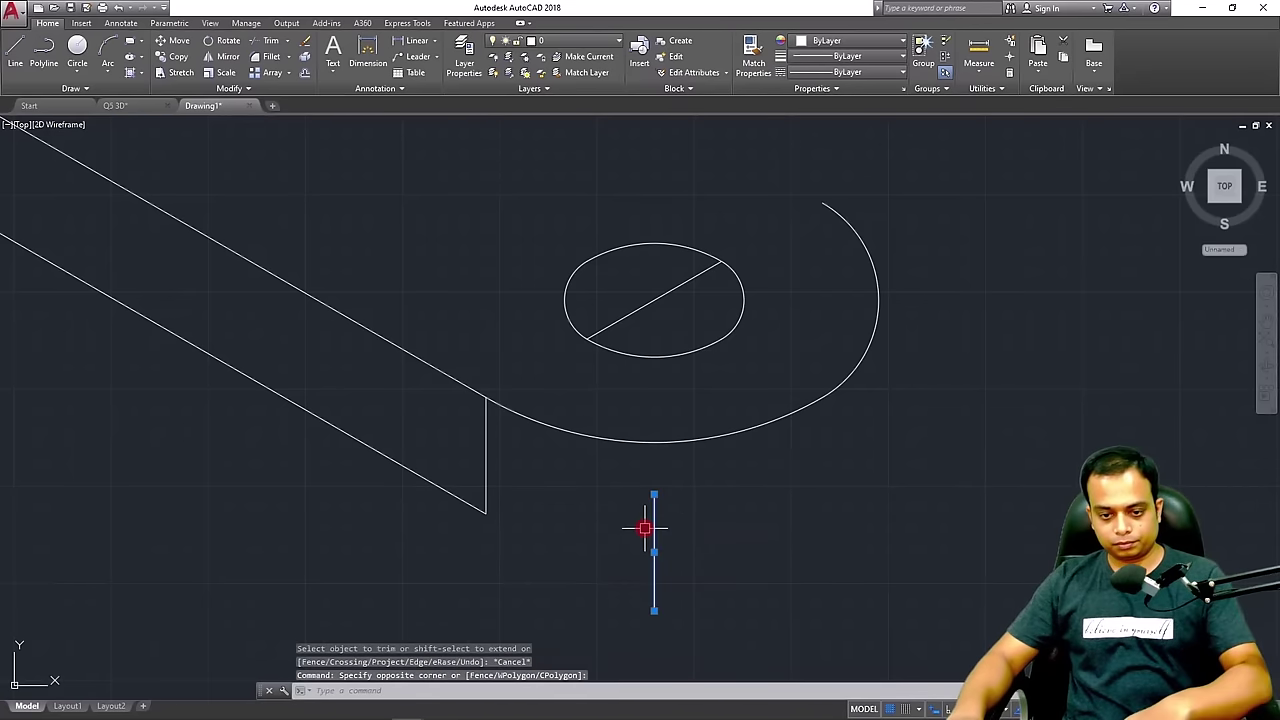
key(Delete)
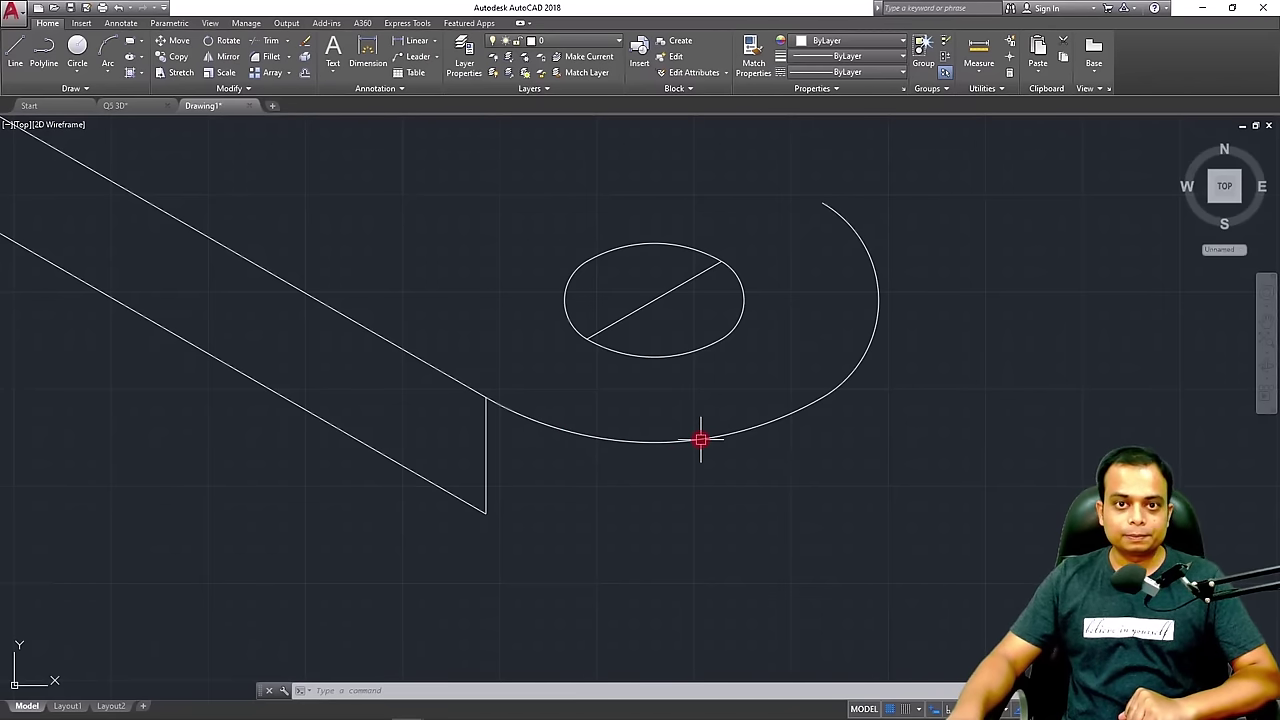
Copy the 15-unit vertical line from its upper end to six points along the rounded outline, ending at the arc's far end
mouse_move(700, 440)
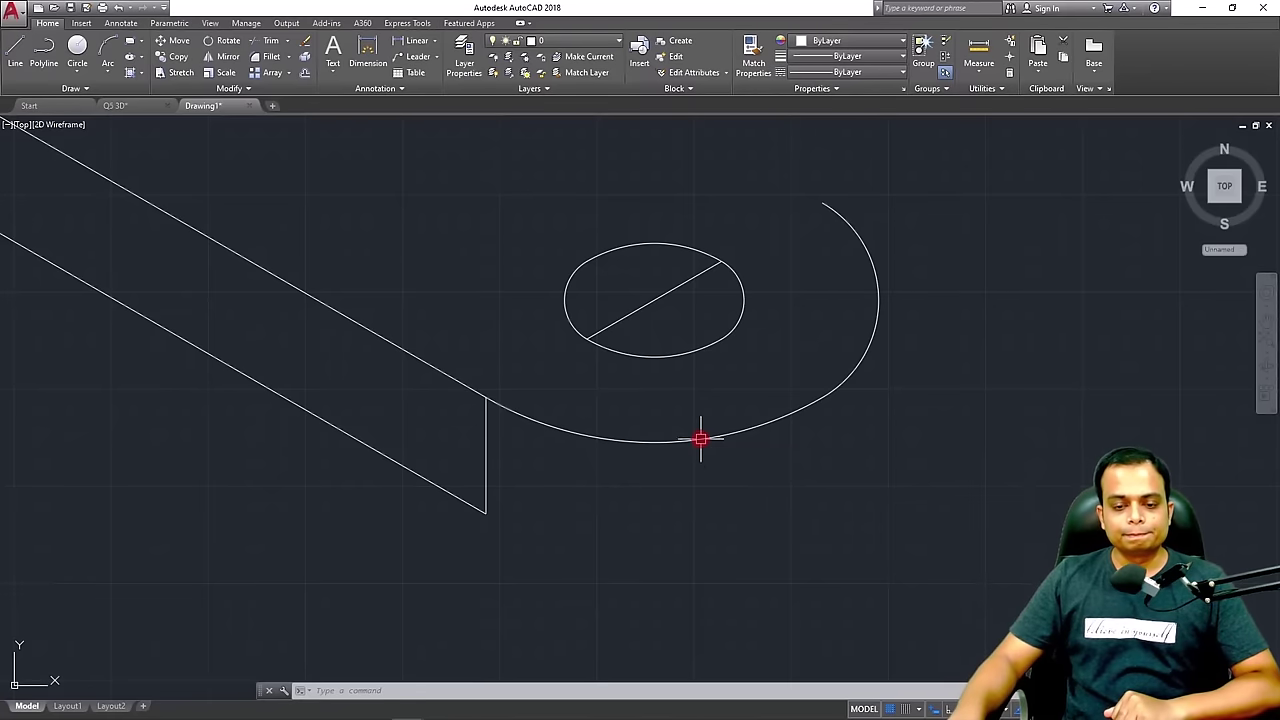
drag(522, 486, 462, 450)
click(160, 57)
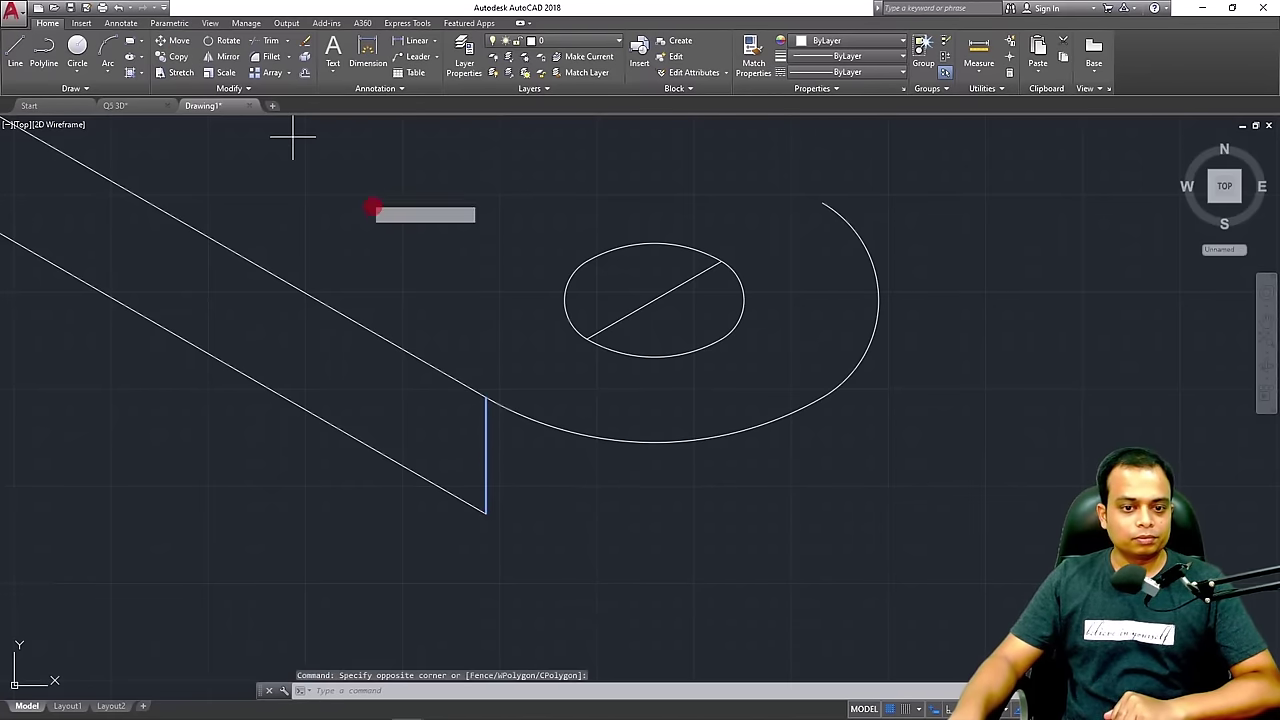
click(486, 398)
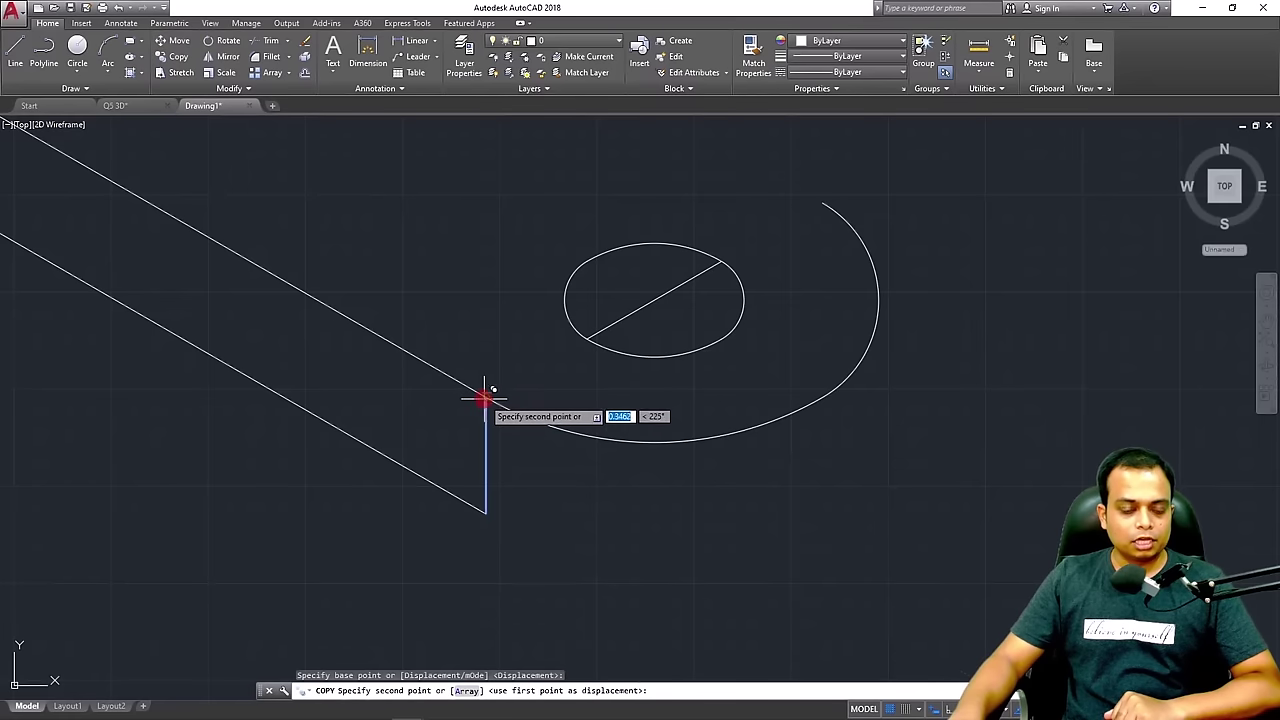
click(596, 438)
click(713, 438)
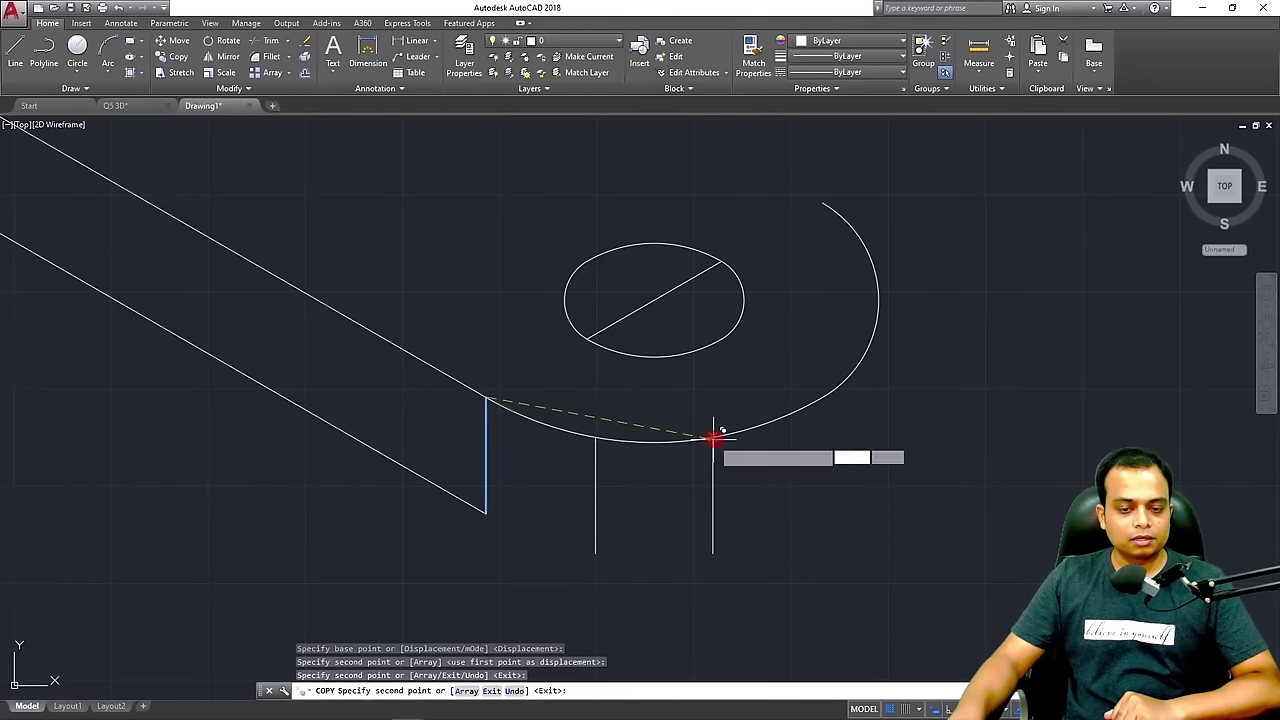
click(822, 399)
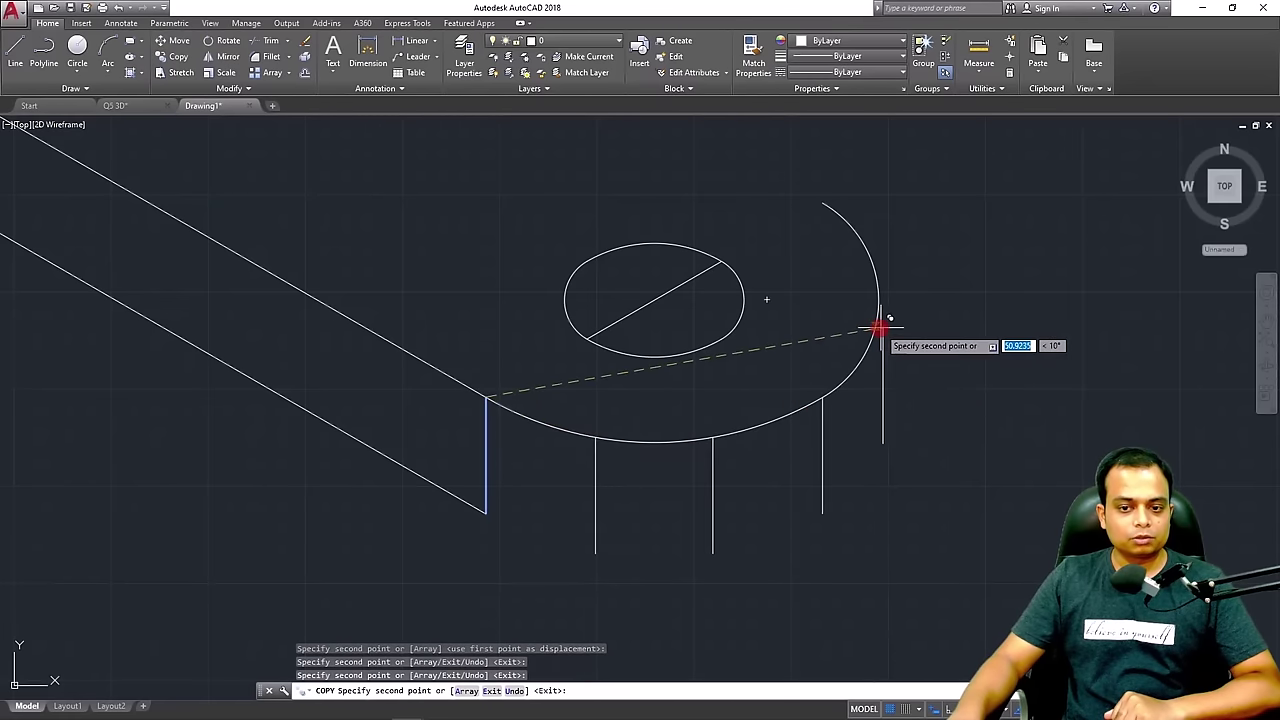
click(872, 338)
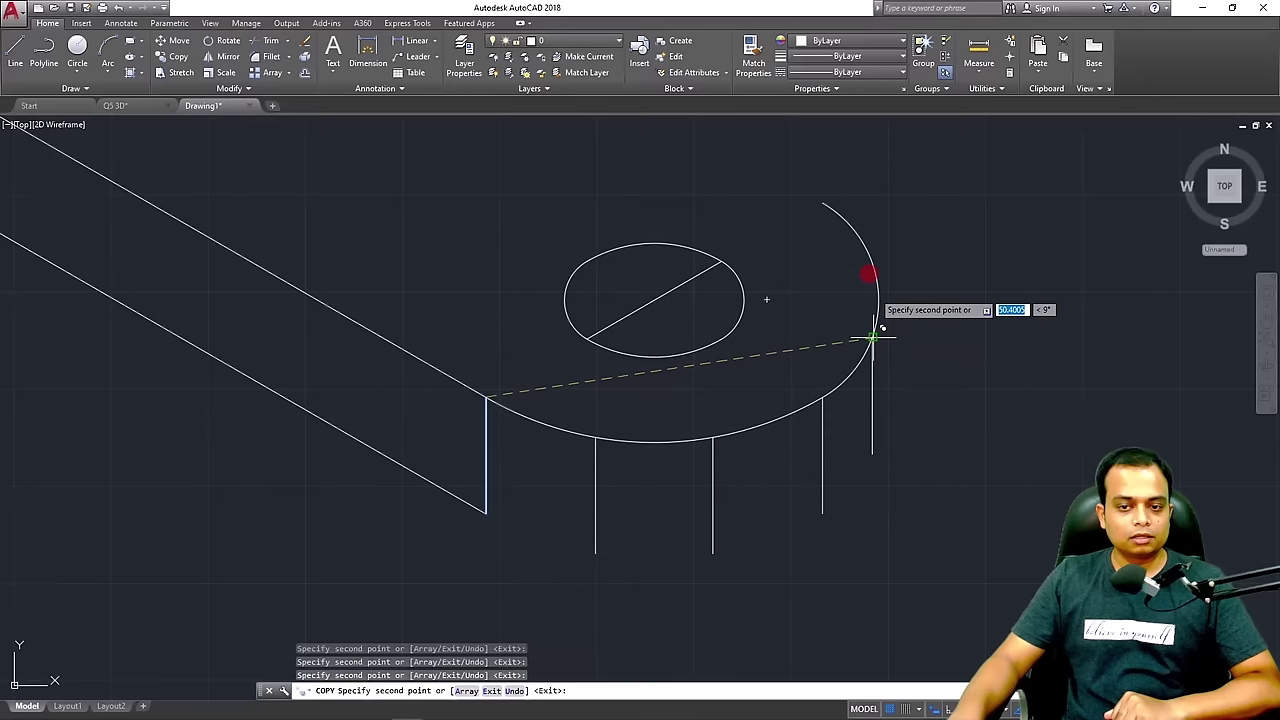
click(849, 221)
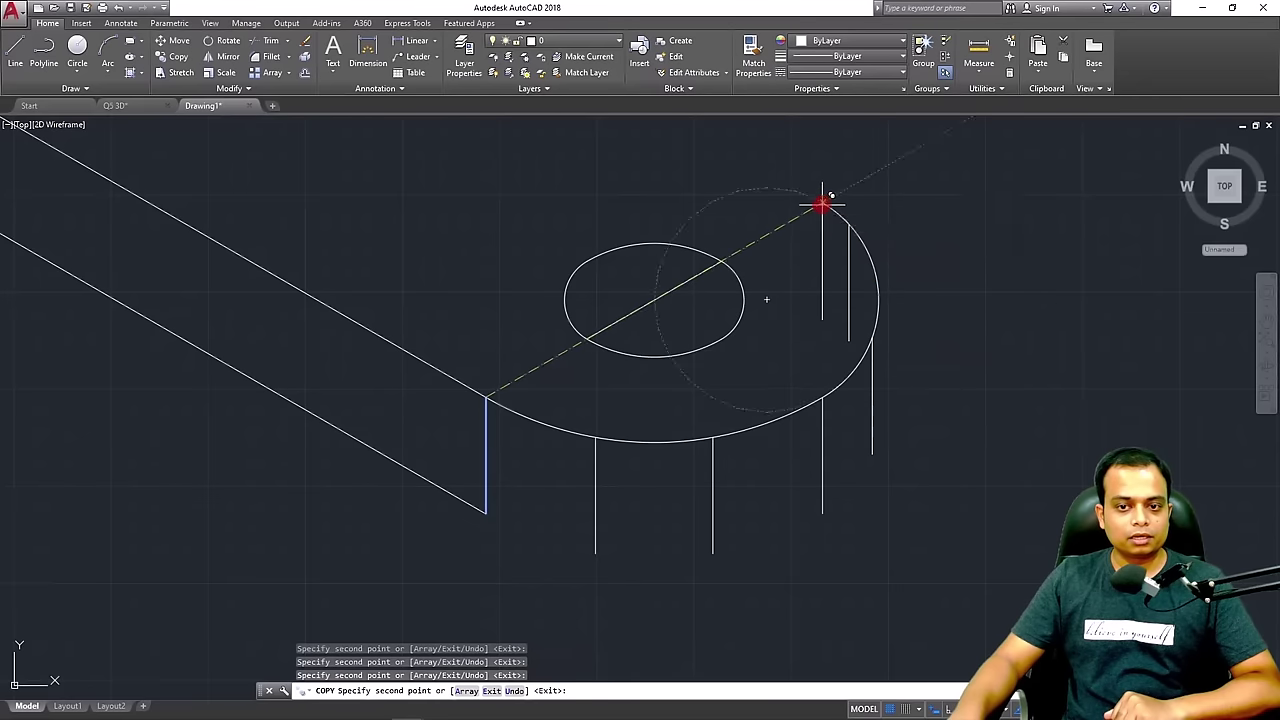
click(822, 205)
key(Escape)
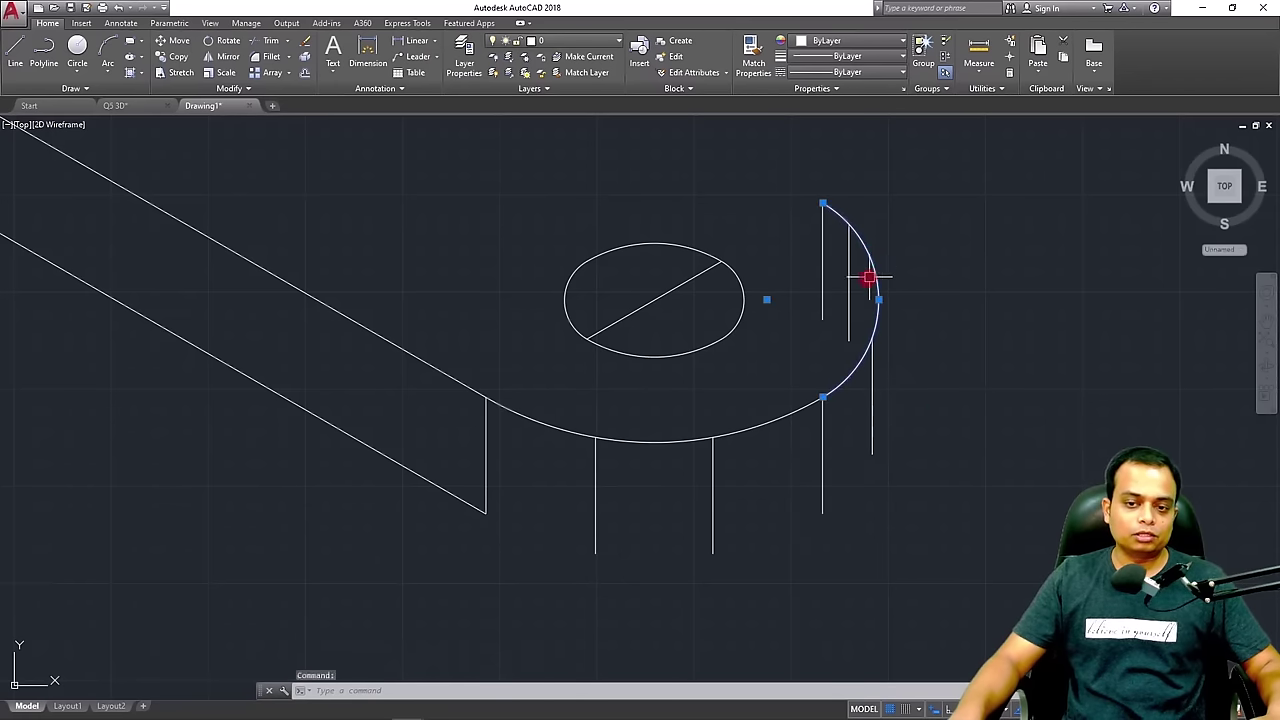
Copy the two arcs of the rounded outline down from the vertical line's upper end to its lower end
click(786, 414)
key(Escape)
click(786, 416)
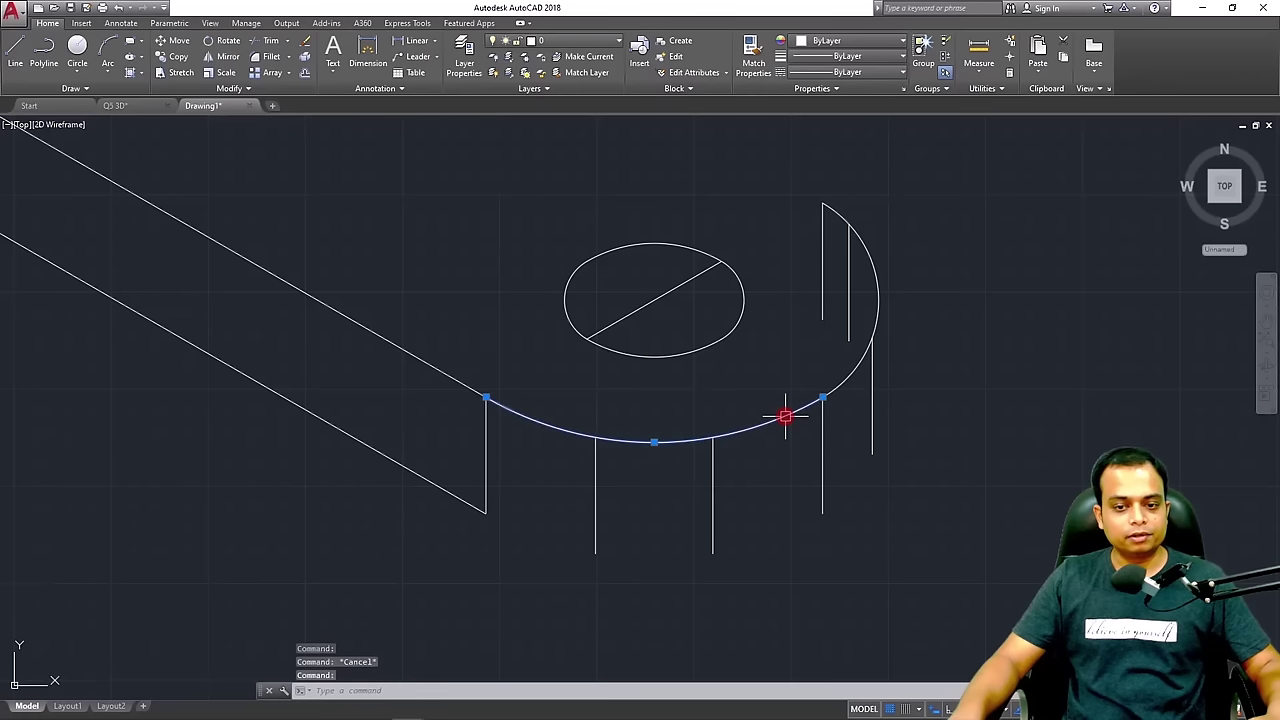
click(851, 369)
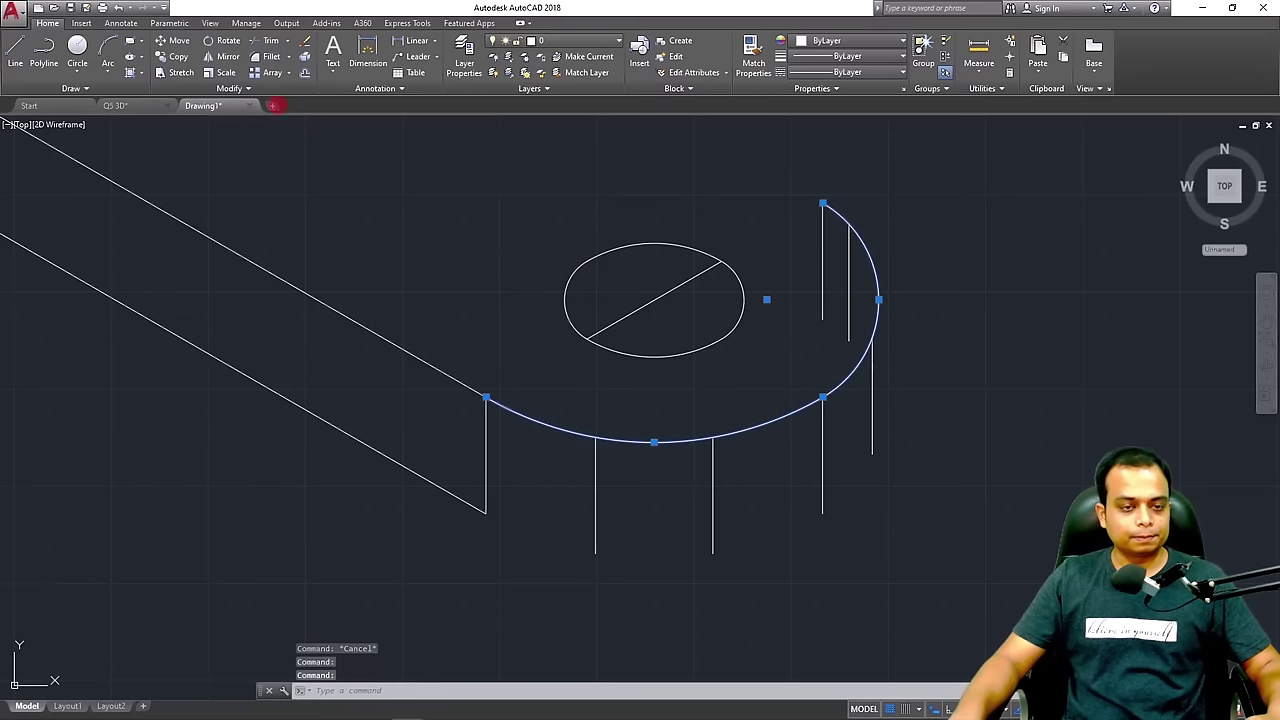
text(co)
key(Return)
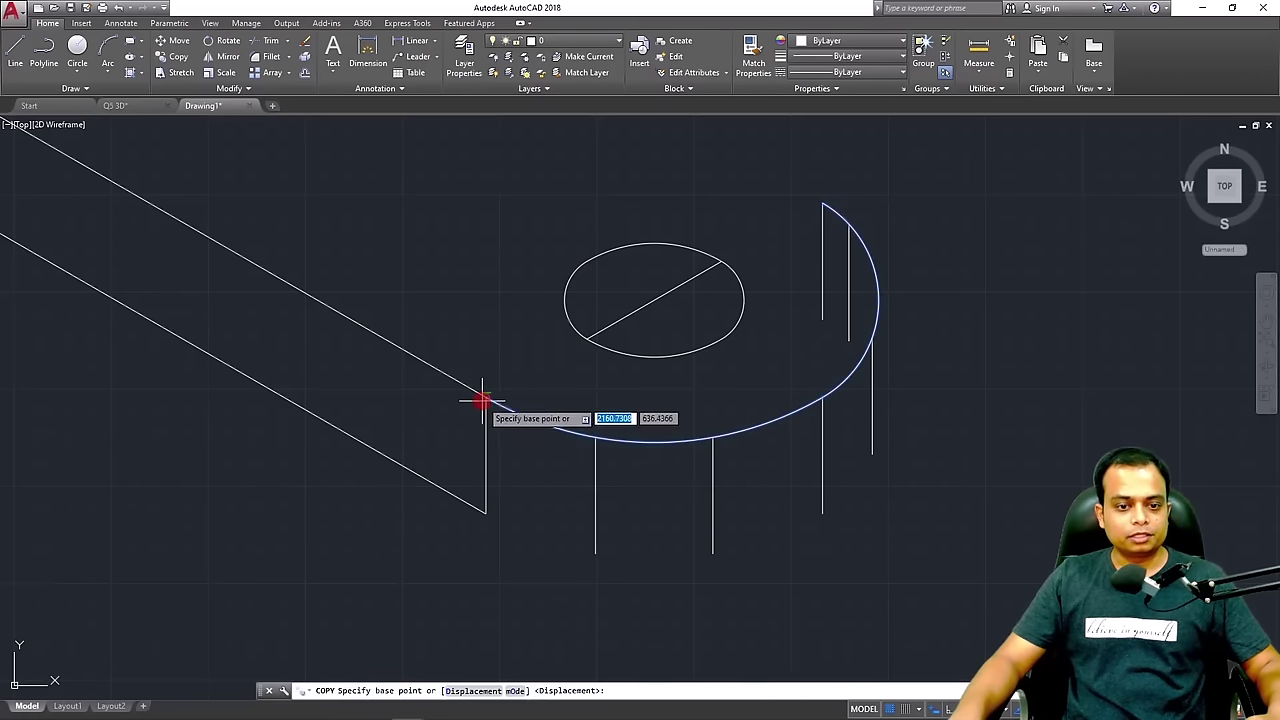
click(486, 400)
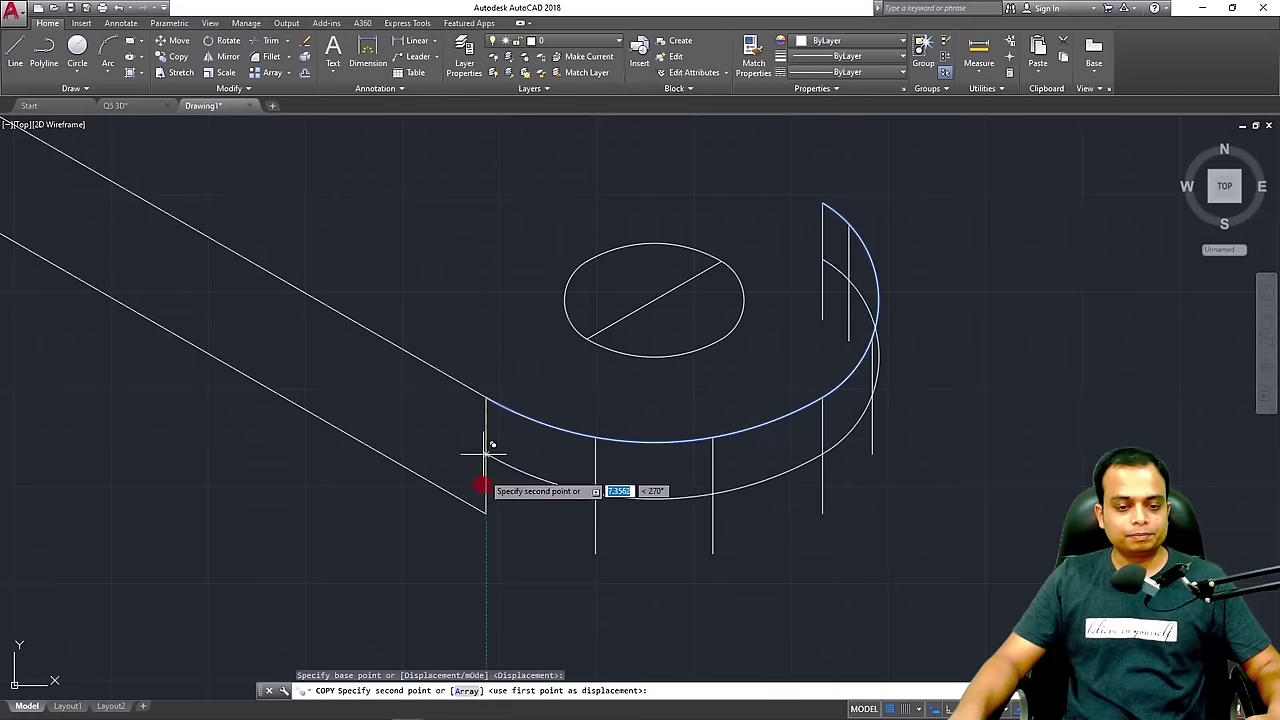
click(484, 516)
key(Escape)
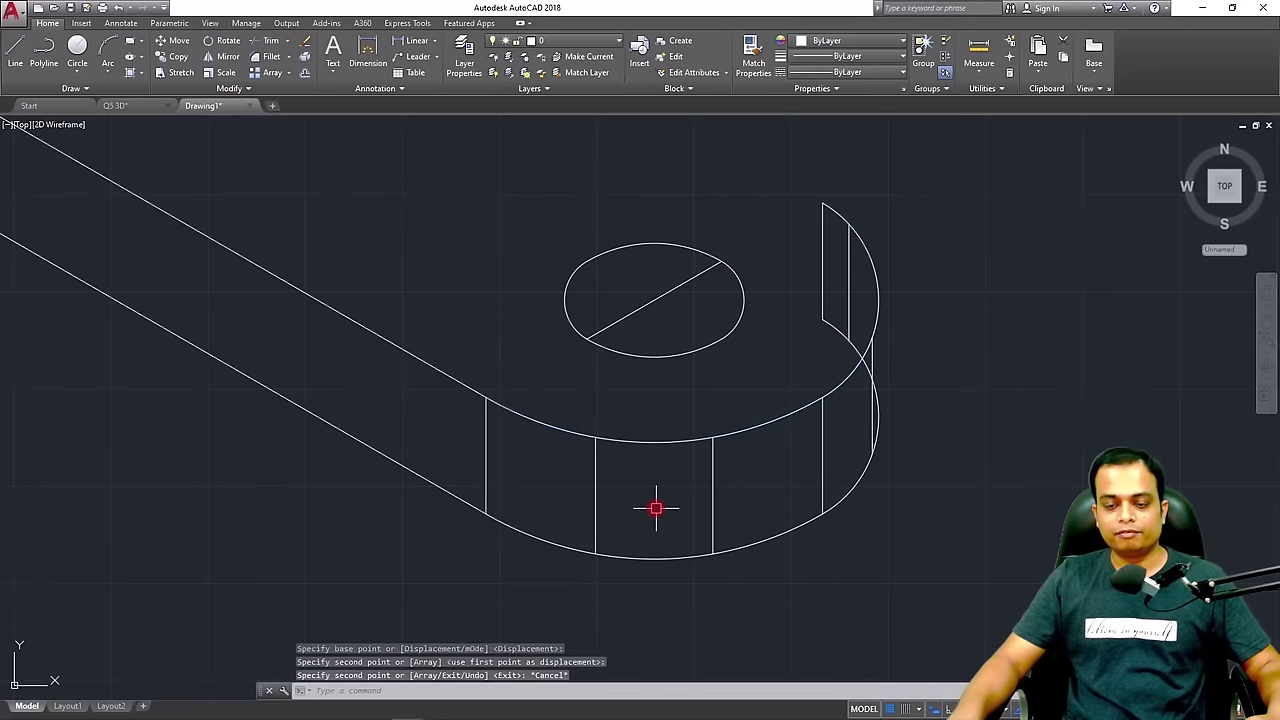
Redraw the back top edge as a line from the small arc's far end to the block's rear corner
middle_drag(949, 414, 786, 437)
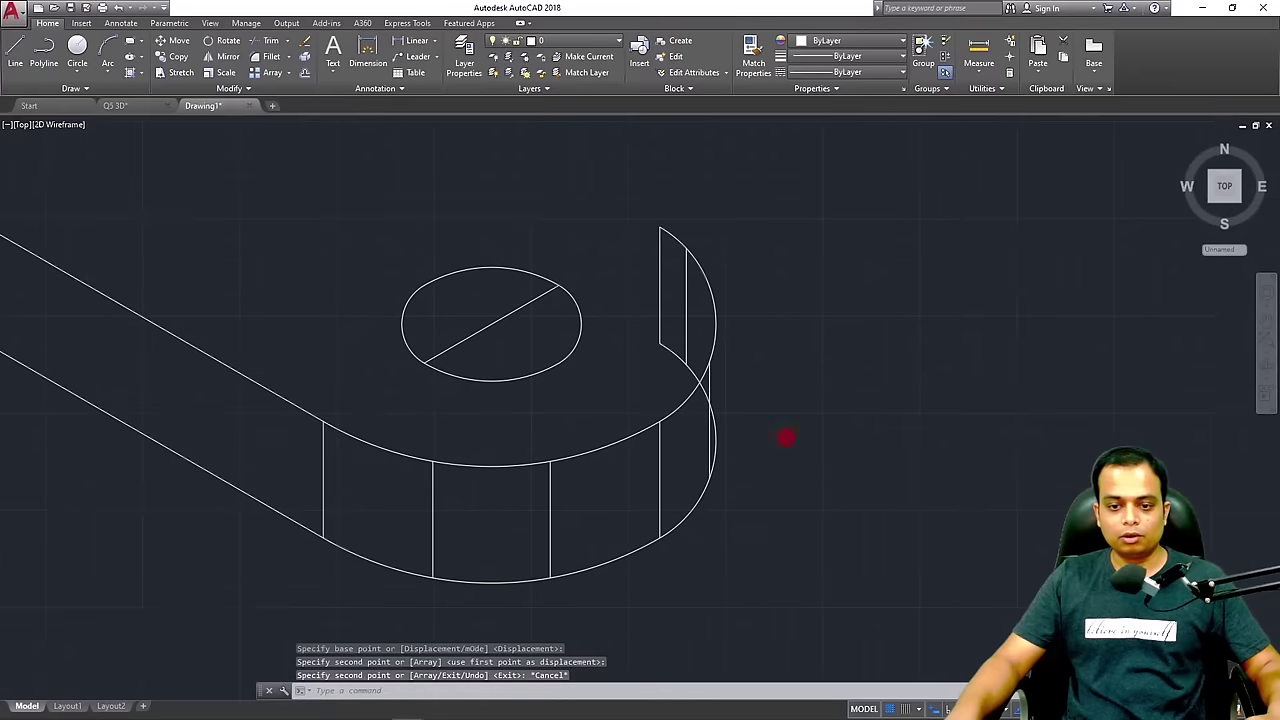
scroll(704, 450, down, 4)
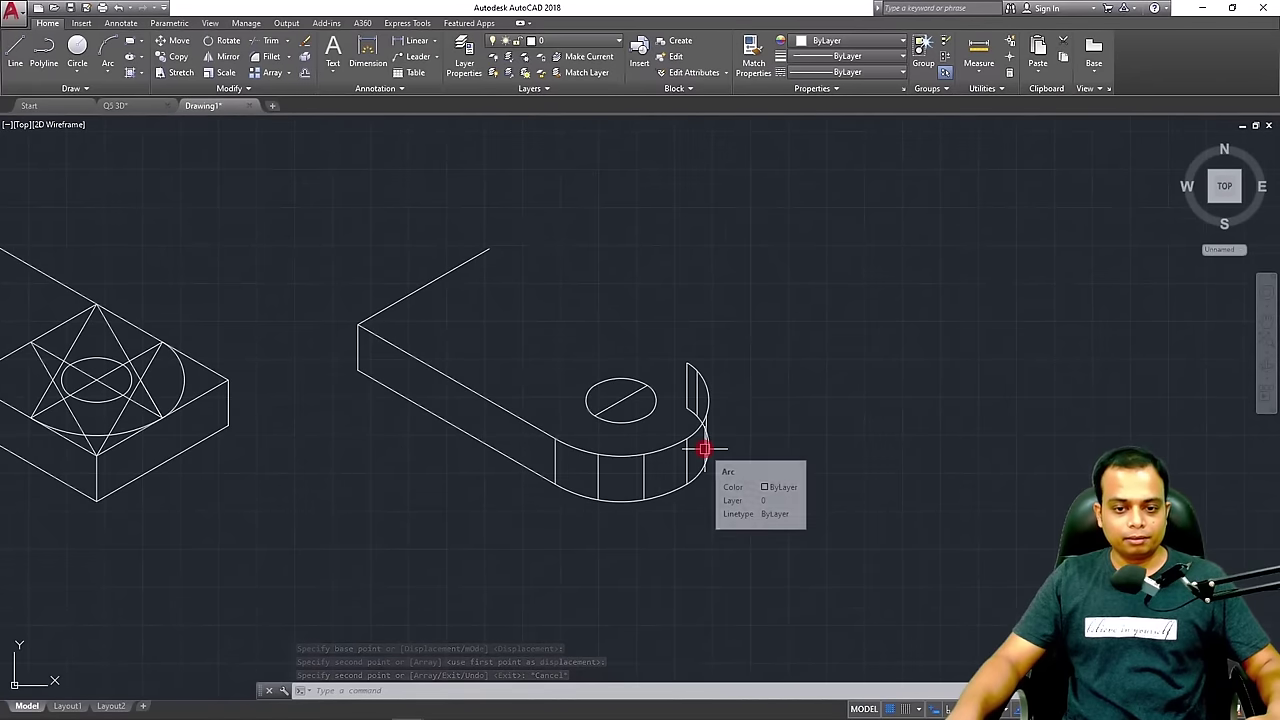
text(l)
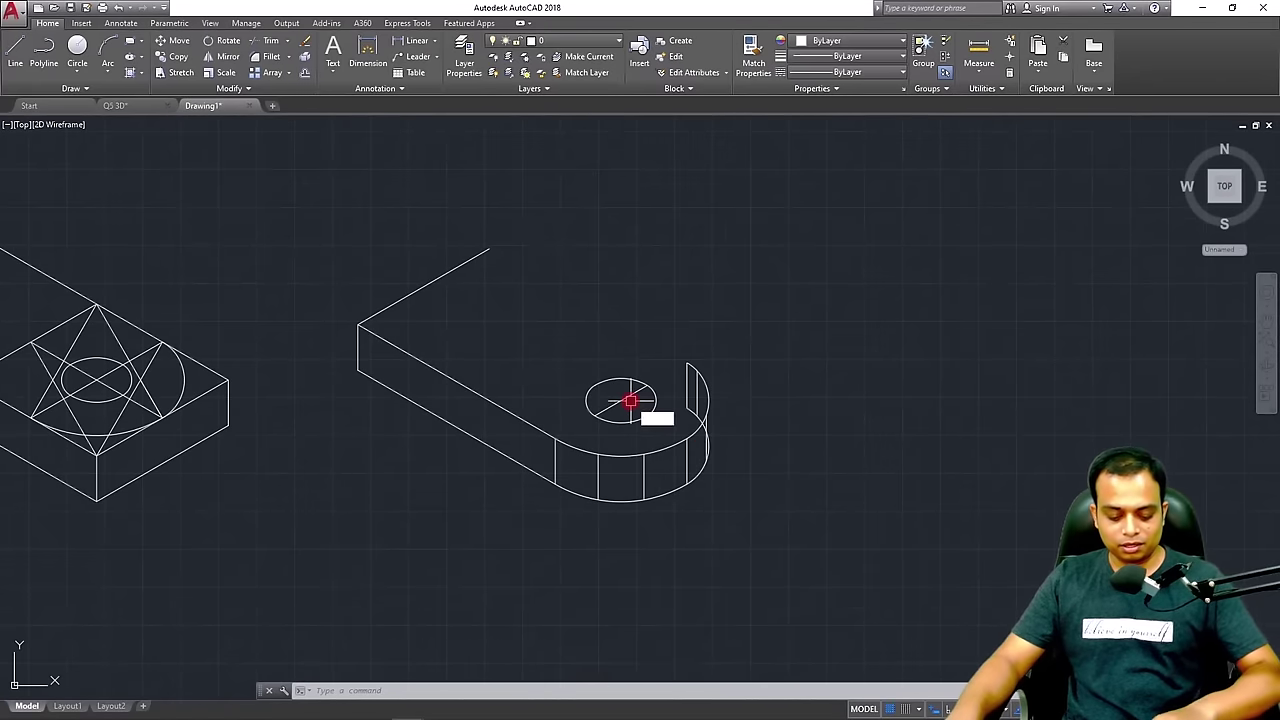
key(Return)
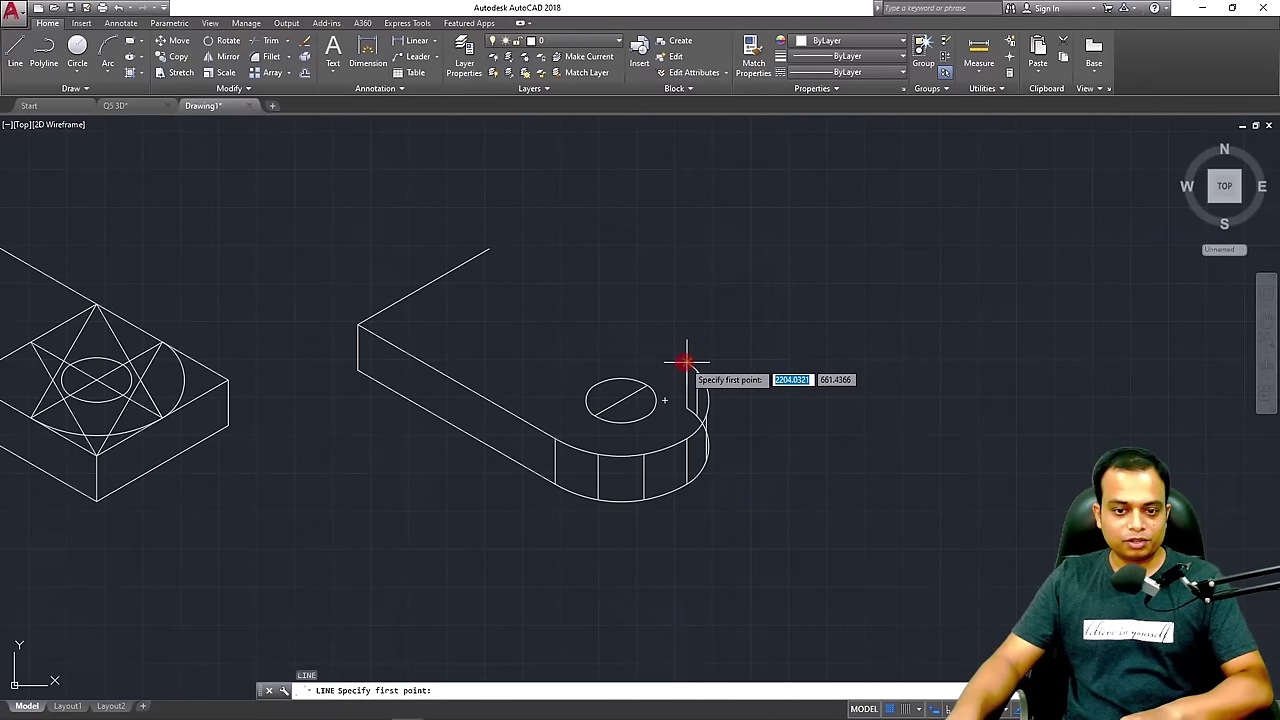
click(686, 362)
click(489, 247)
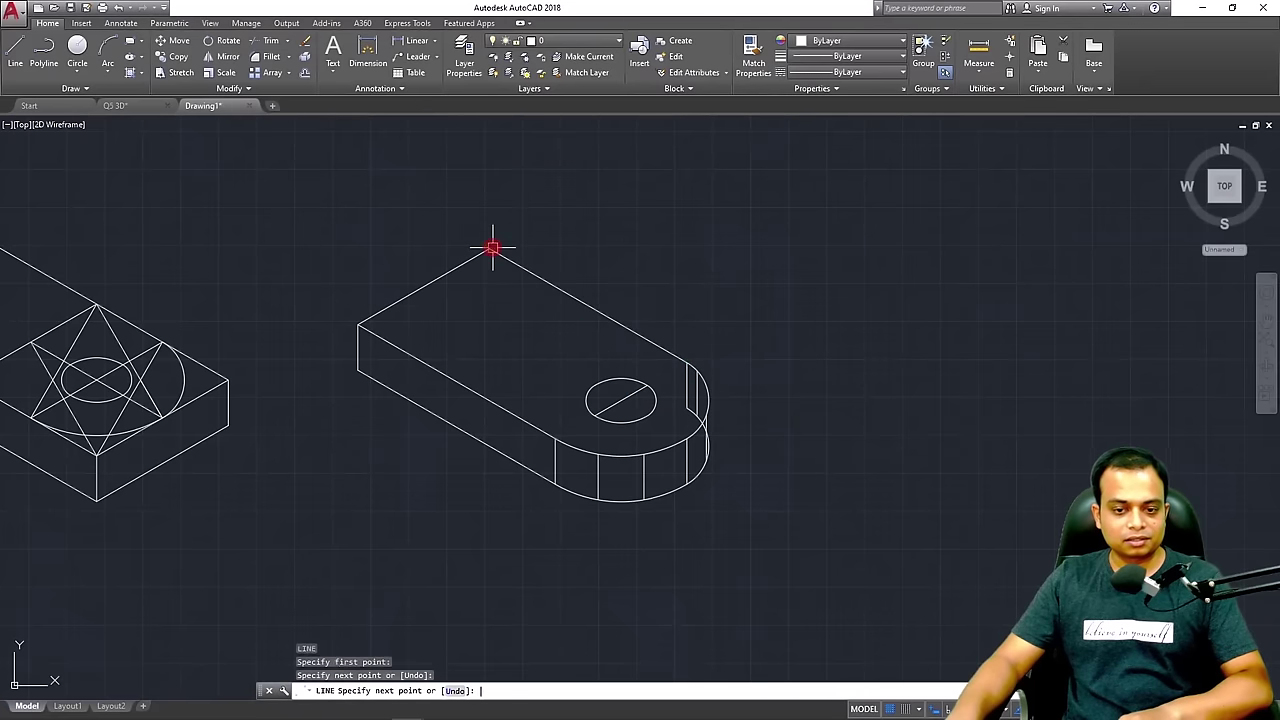
key(Return)
Duplicate the whole rounded block with its copied vertical lines and place the copy beside the original
click(786, 181)
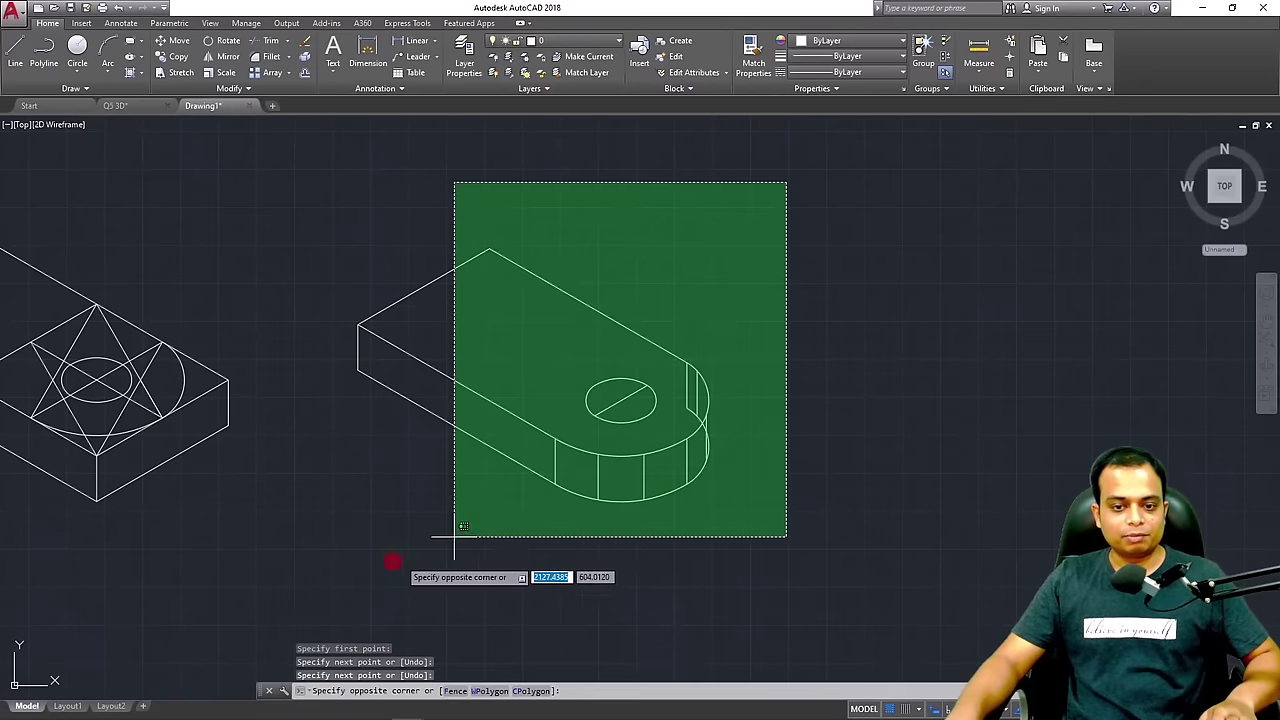
click(315, 589)
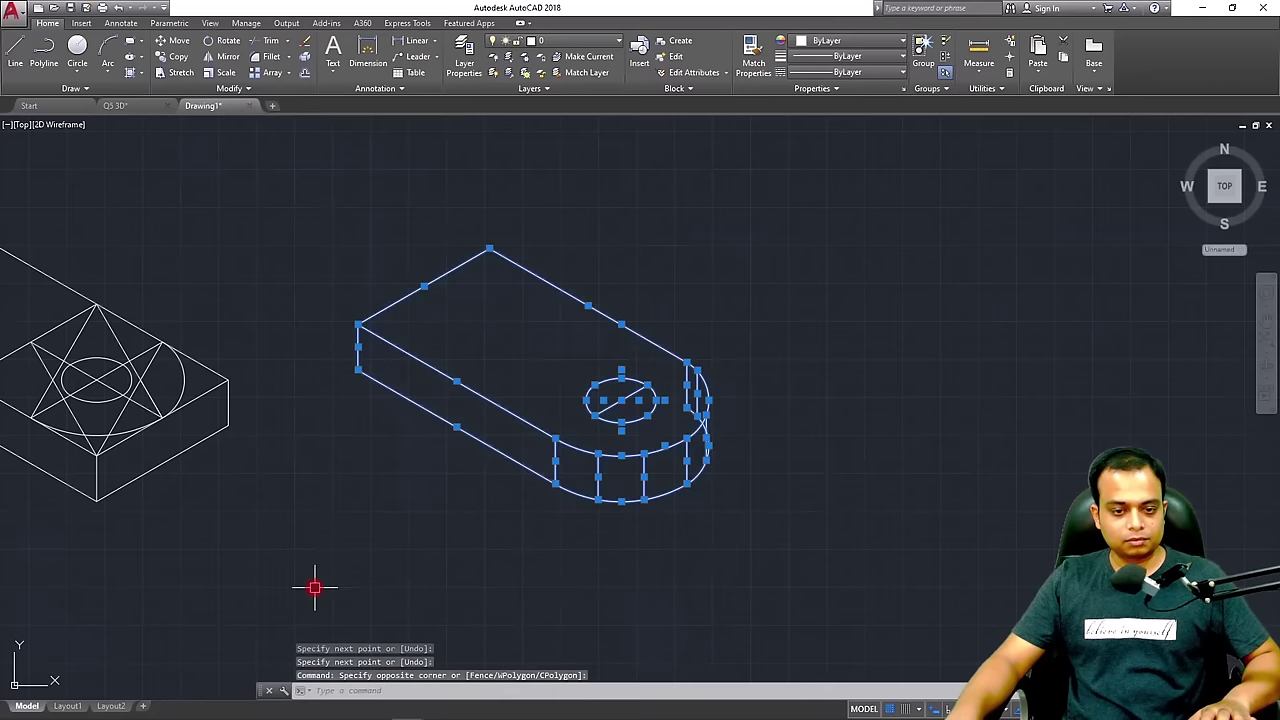
key(ctrl+c)
key(ctrl+v)
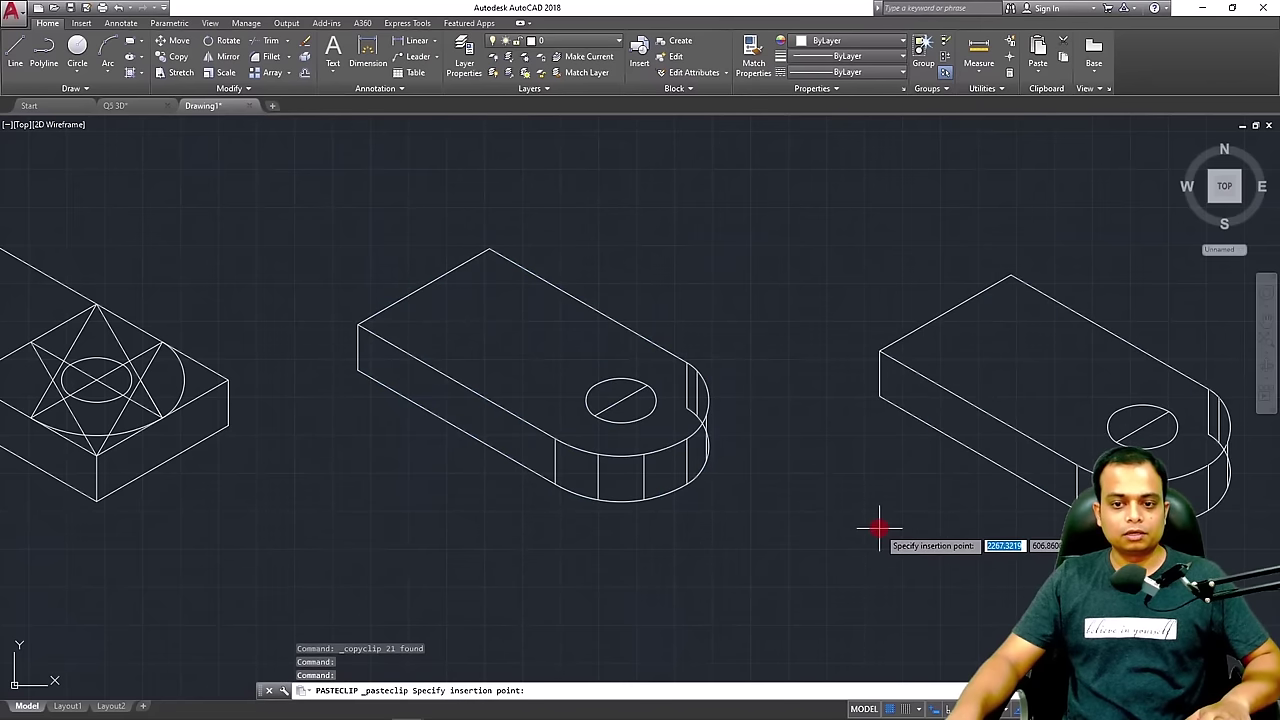
middle_drag(882, 528, 423, 514)
scroll(585, 471, up, 2)
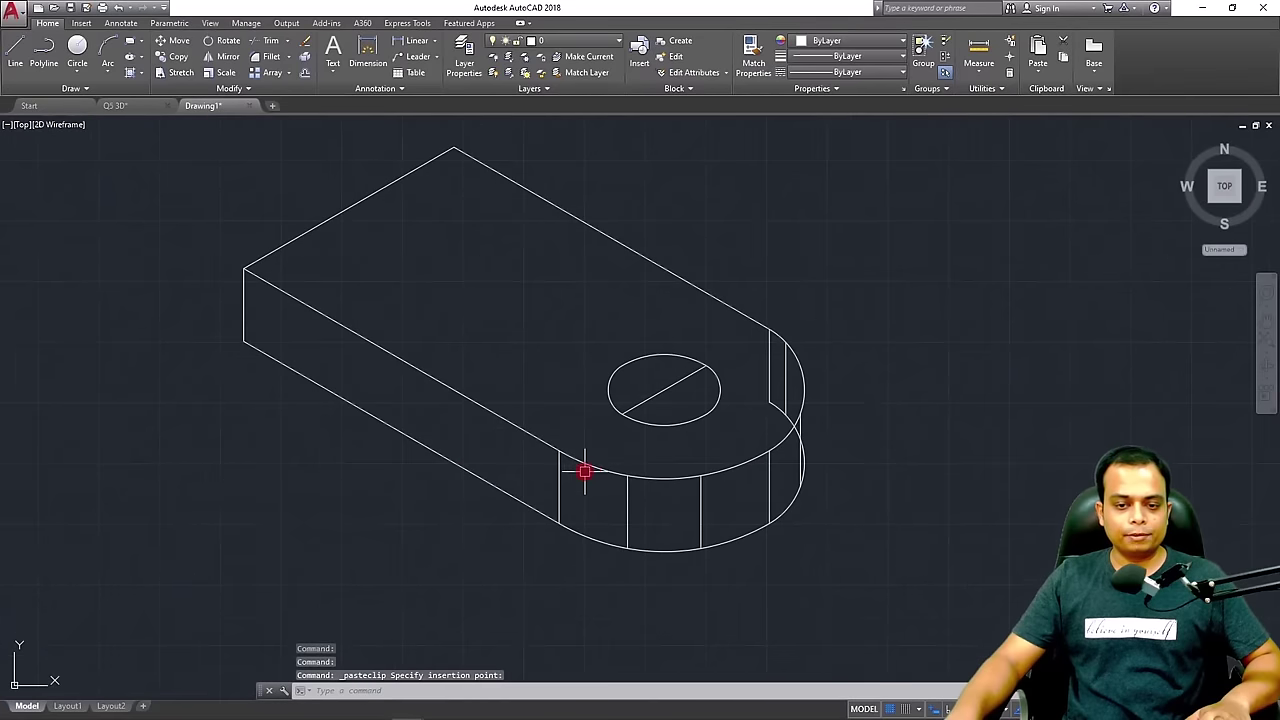
On the new copy, erase the six vertical lines along the rounded end, keeping the one nearest its outermost point
scroll(846, 471, up, 2)
key(Escape)
click(757, 325)
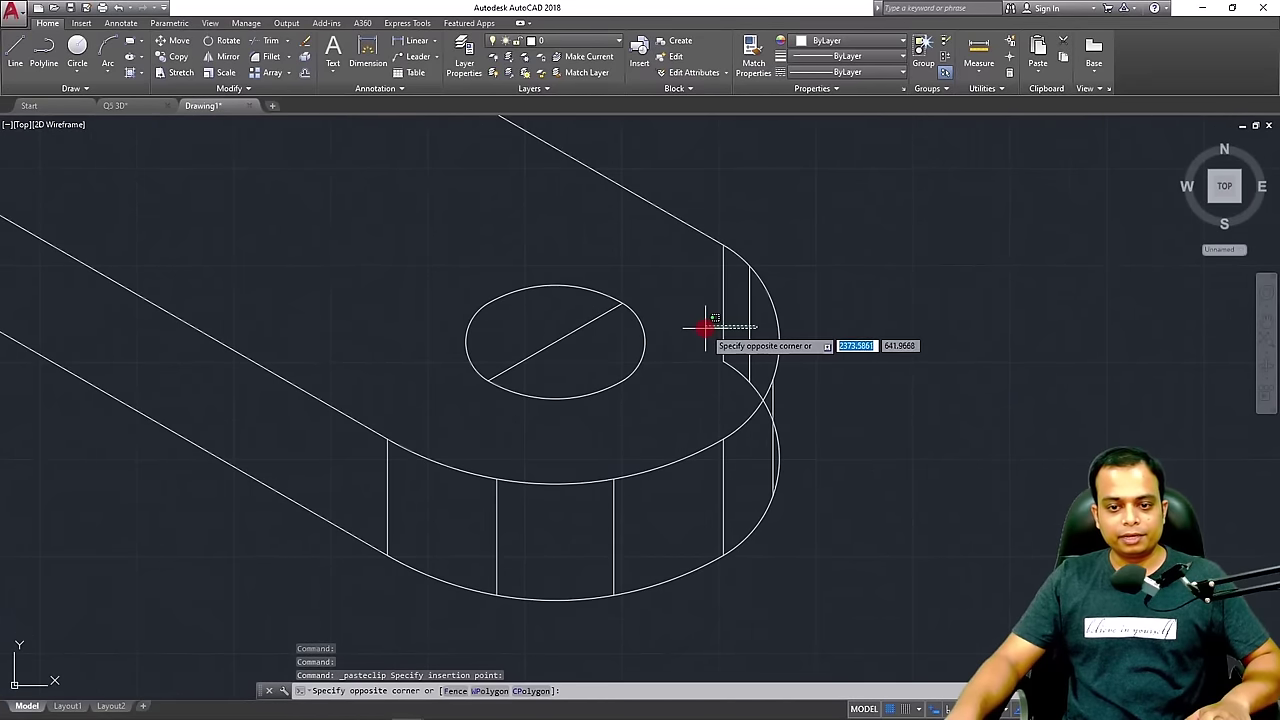
click(706, 329)
key(Delete)
click(738, 512)
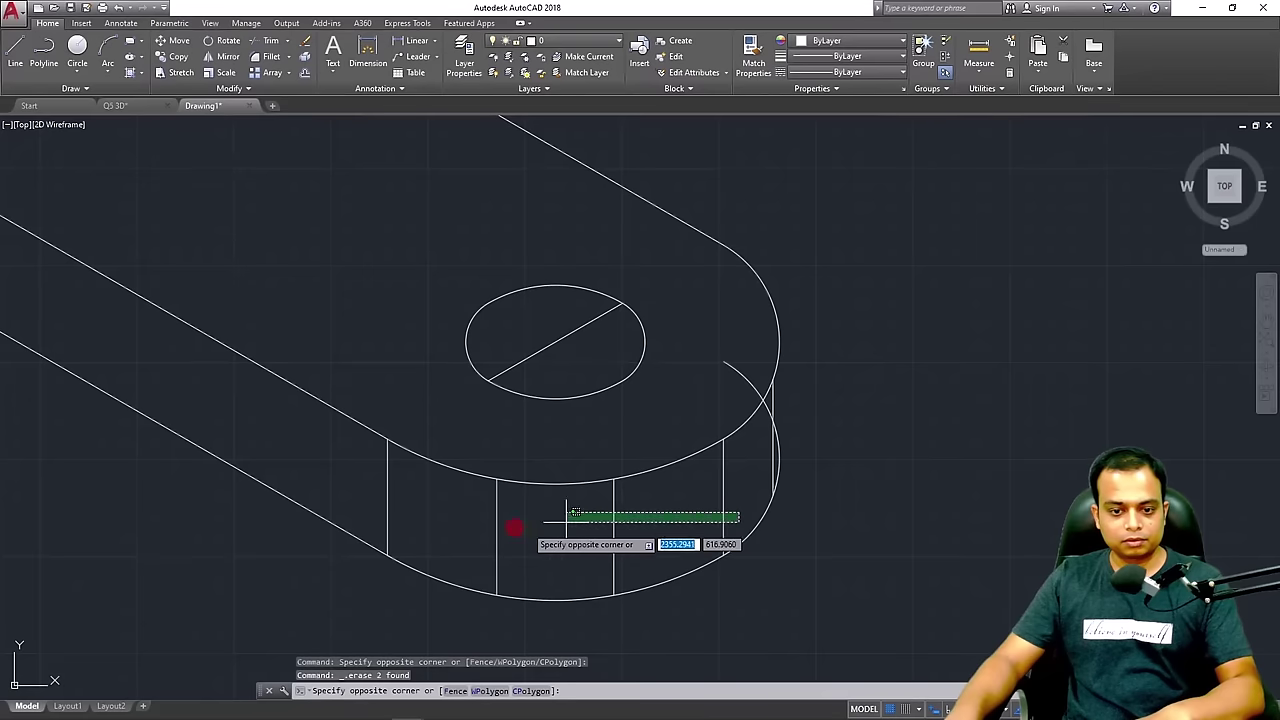
click(480, 529)
key(Delete)
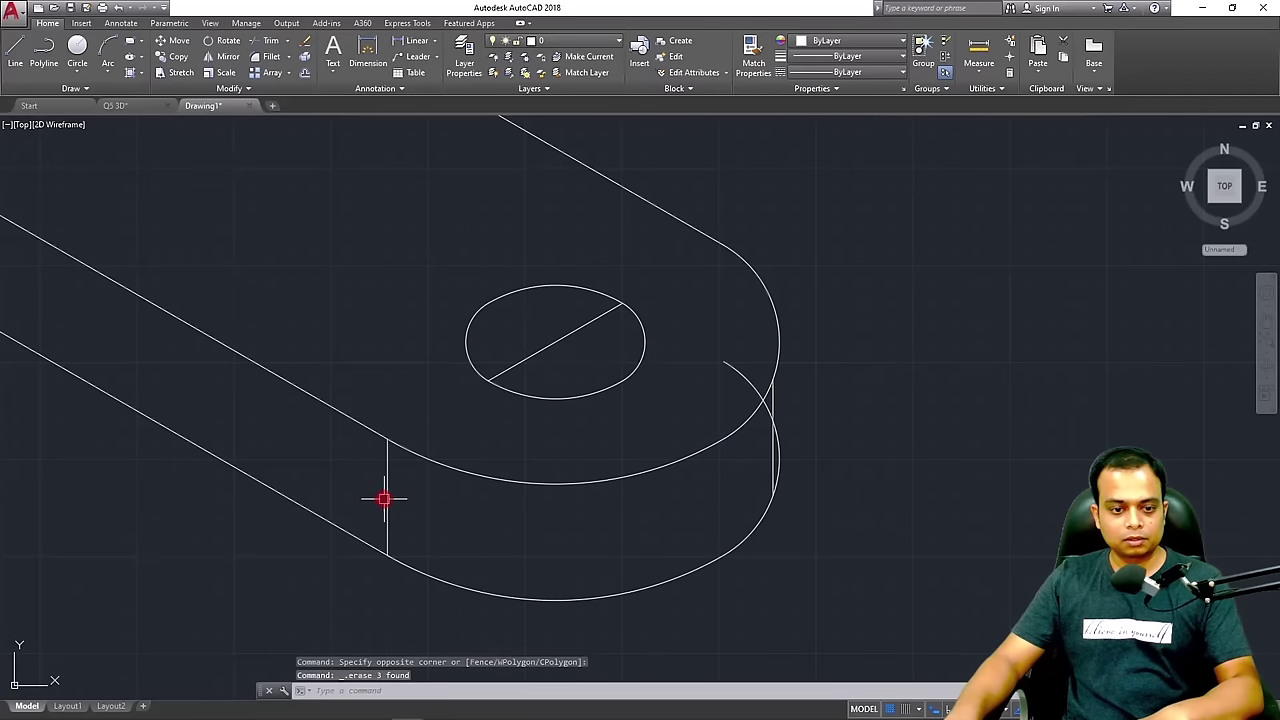
click(386, 499)
key(Delete)
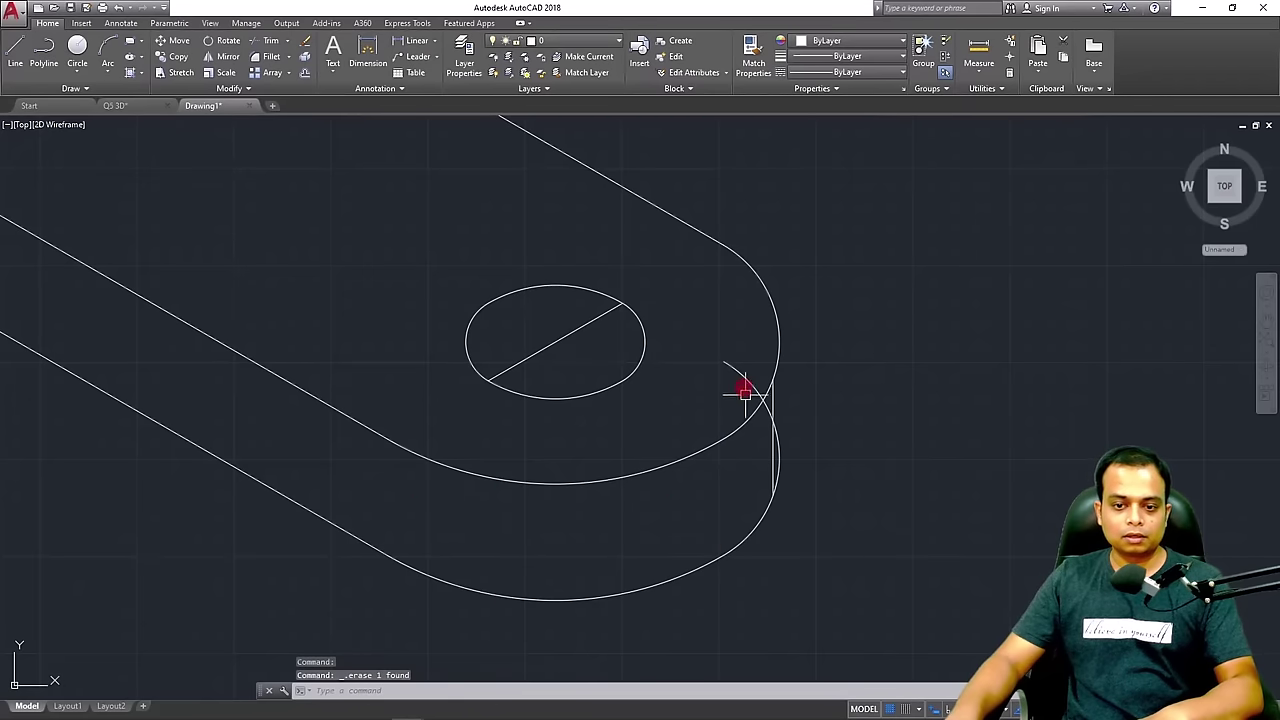
Draw a 15-unit vertical line down from the outermost quadrant point of the upper small arc to the lower arc
scroll(749, 416, up, 3)
scroll(749, 416, up, 2)
scroll(750, 416, down, 3)
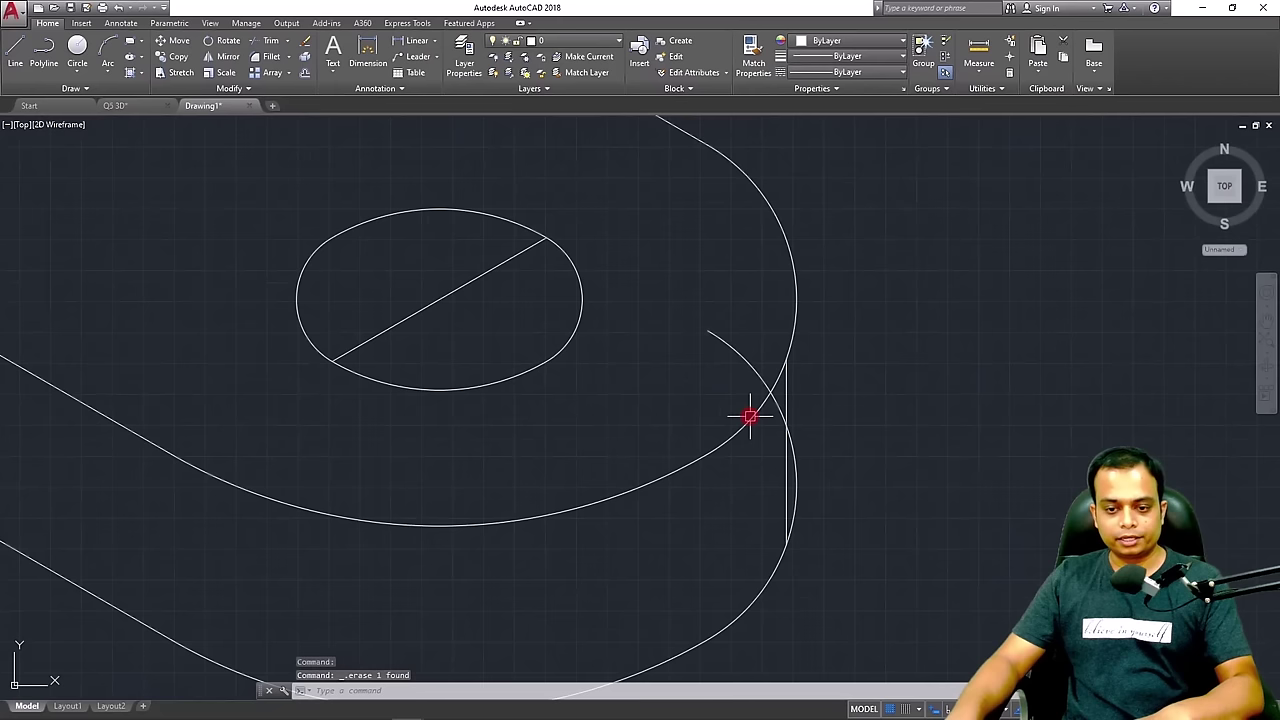
text(l)
key(Return)
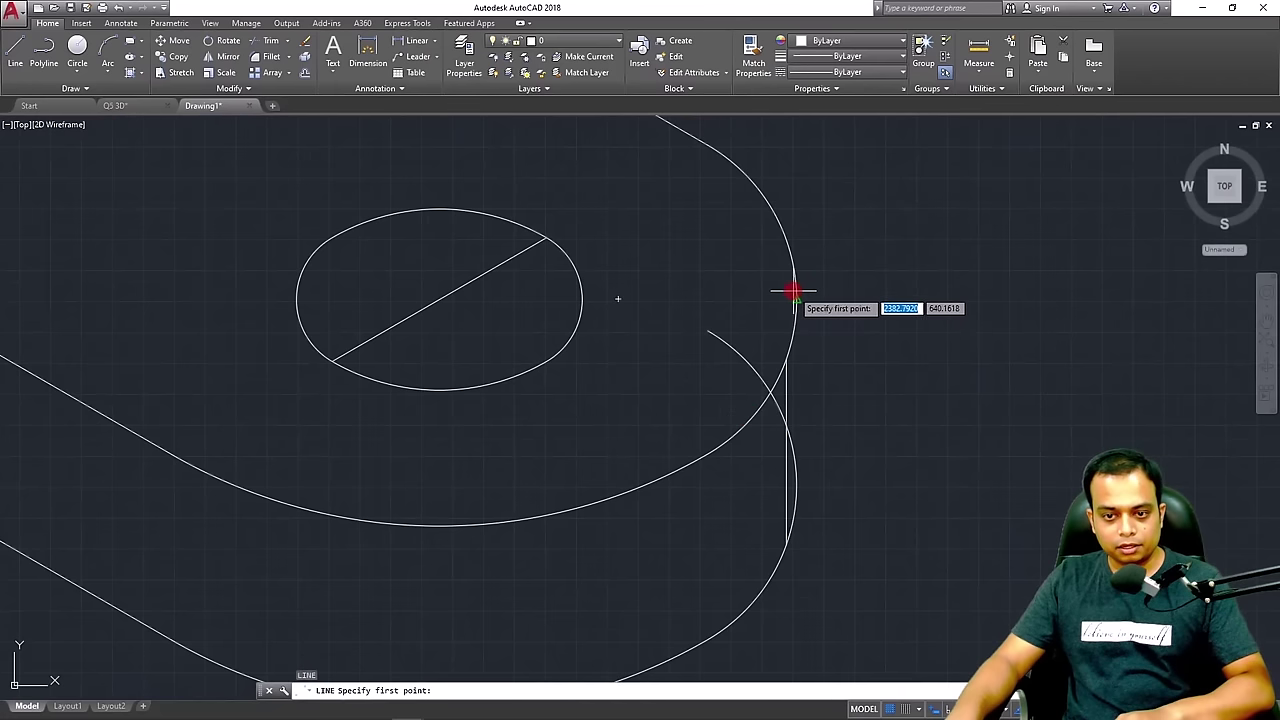
click(795, 298)
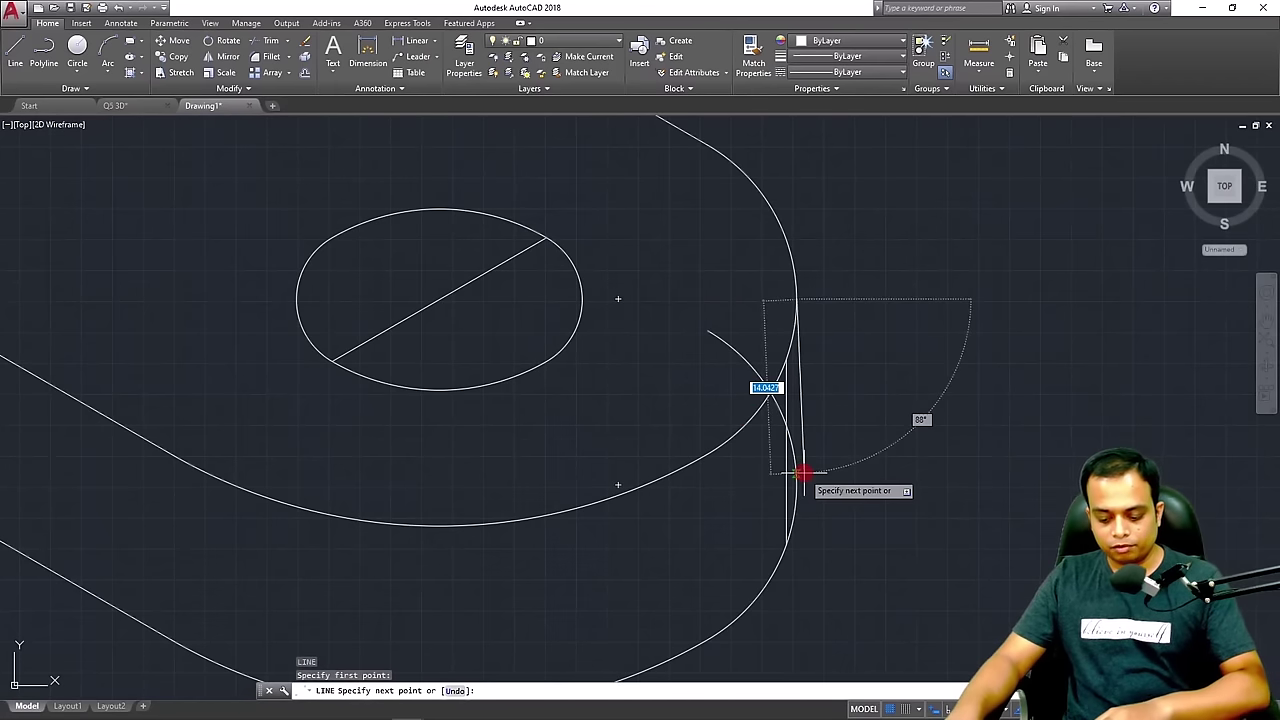
text(15)
key(Escape)
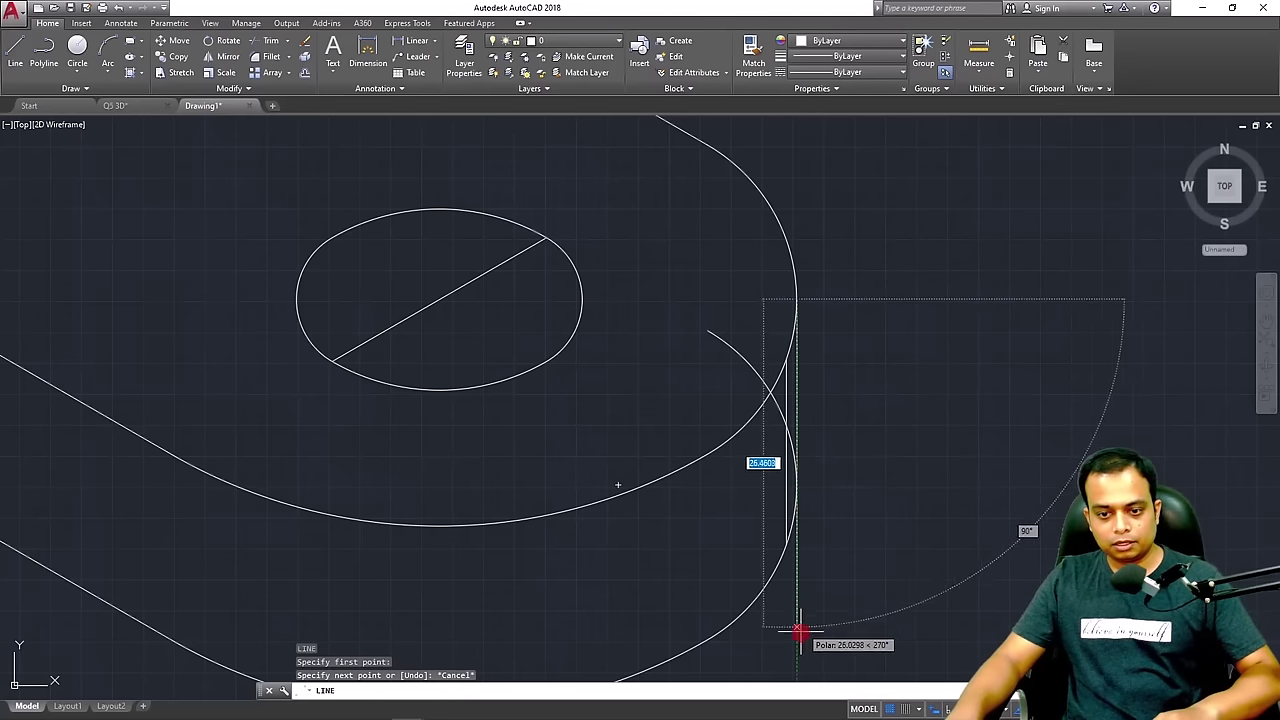
text(15)
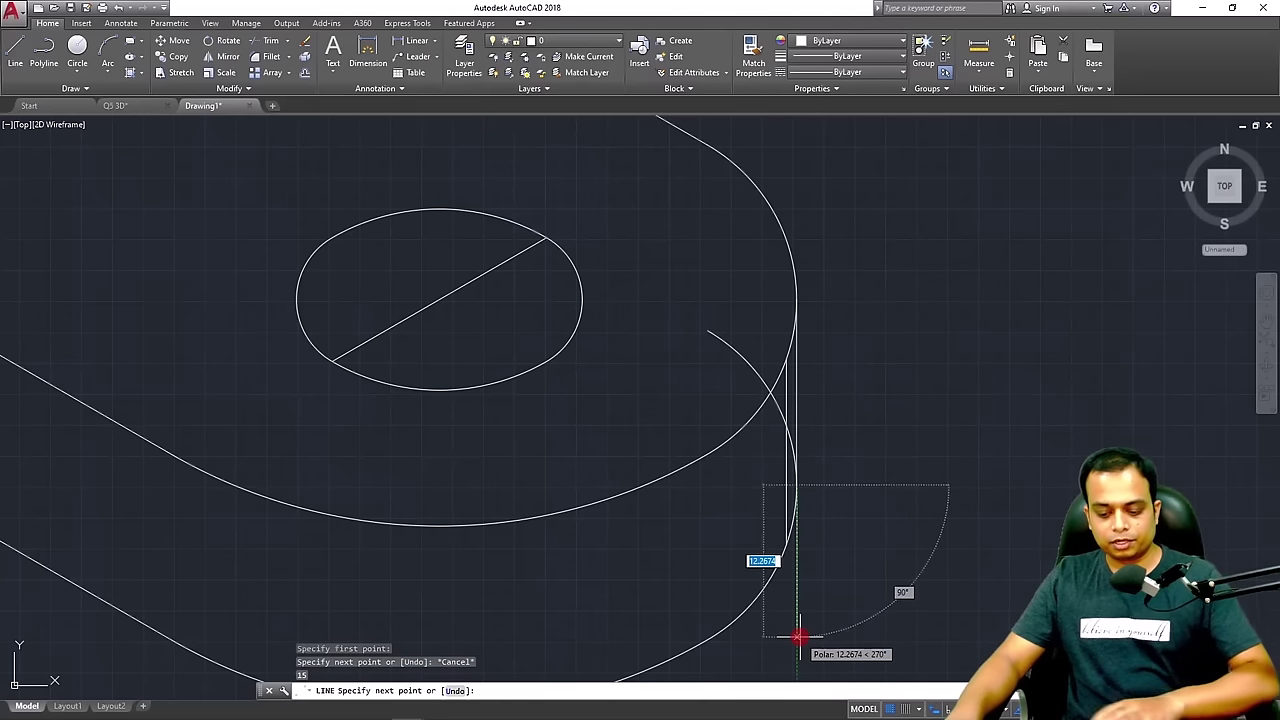
key(Return)
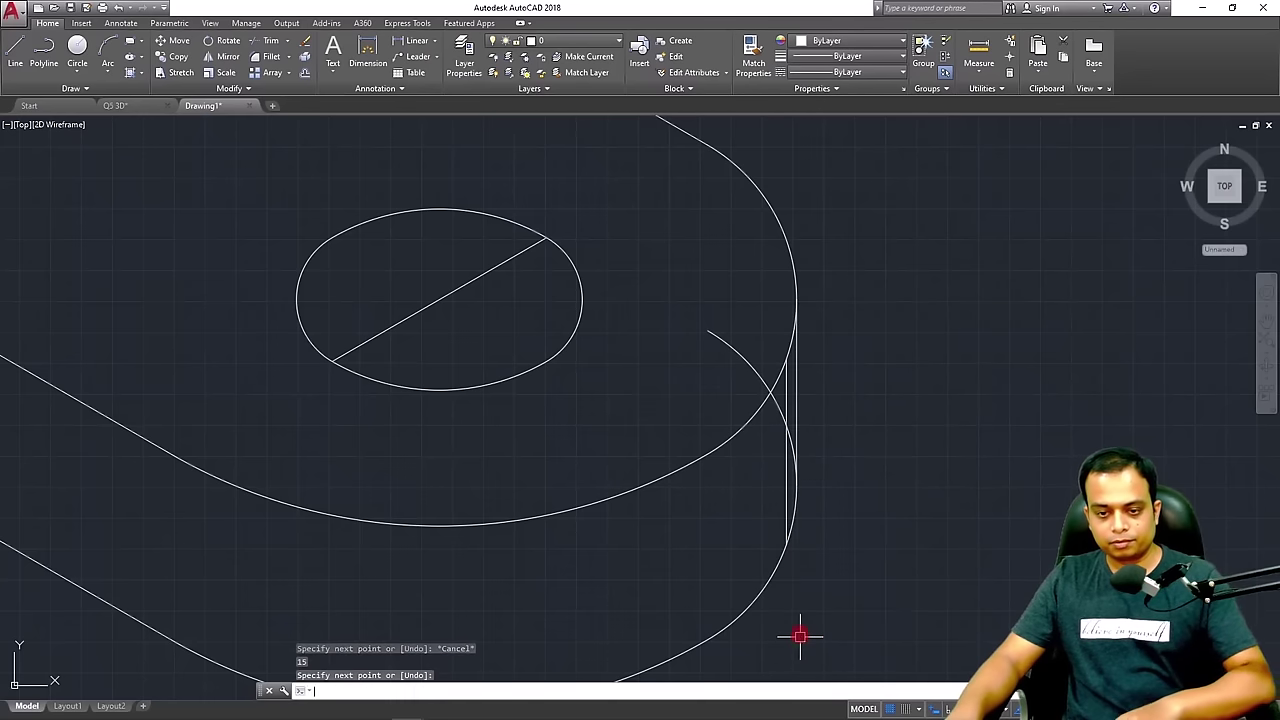
key(Return)
click(798, 305)
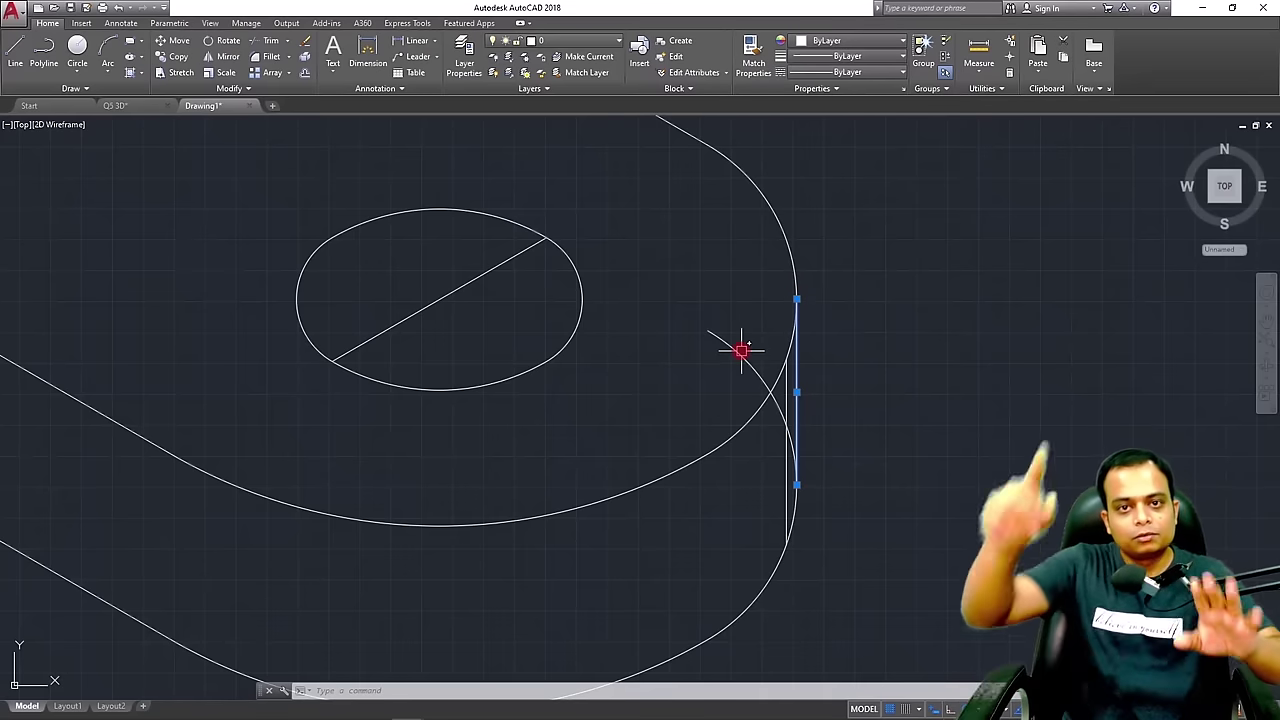
mouse_move(740, 349)
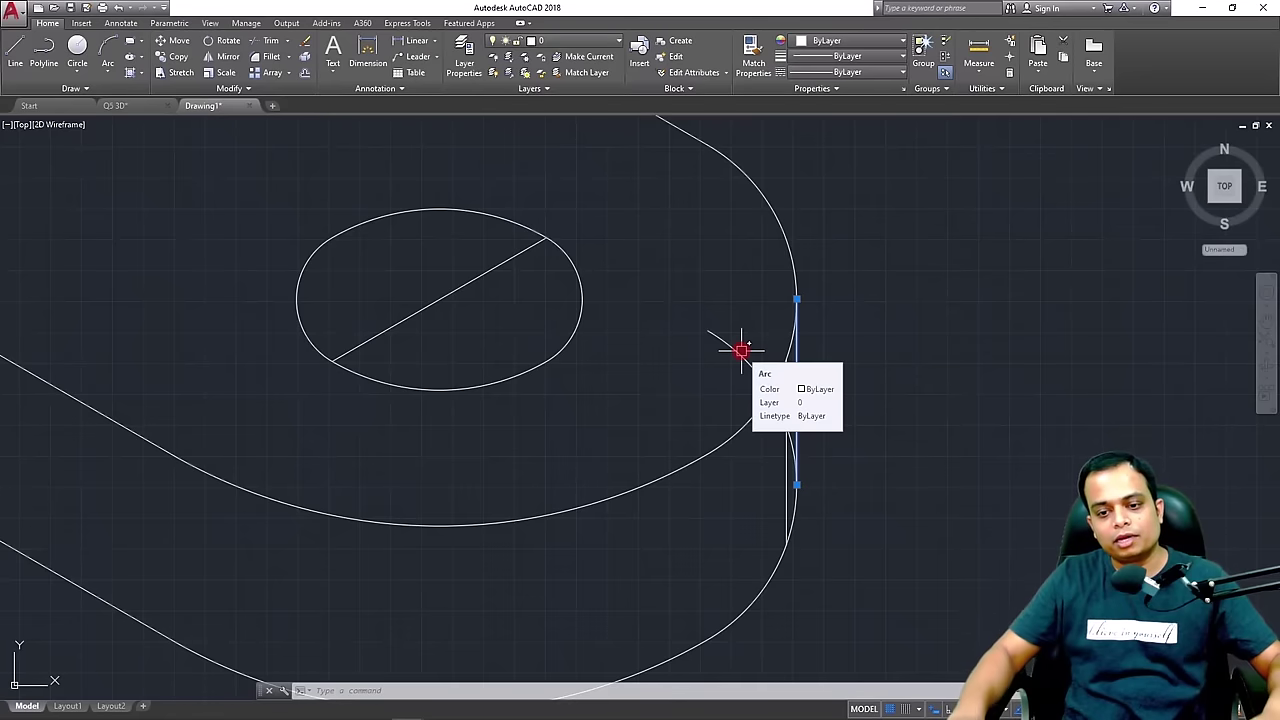
key(Escape)
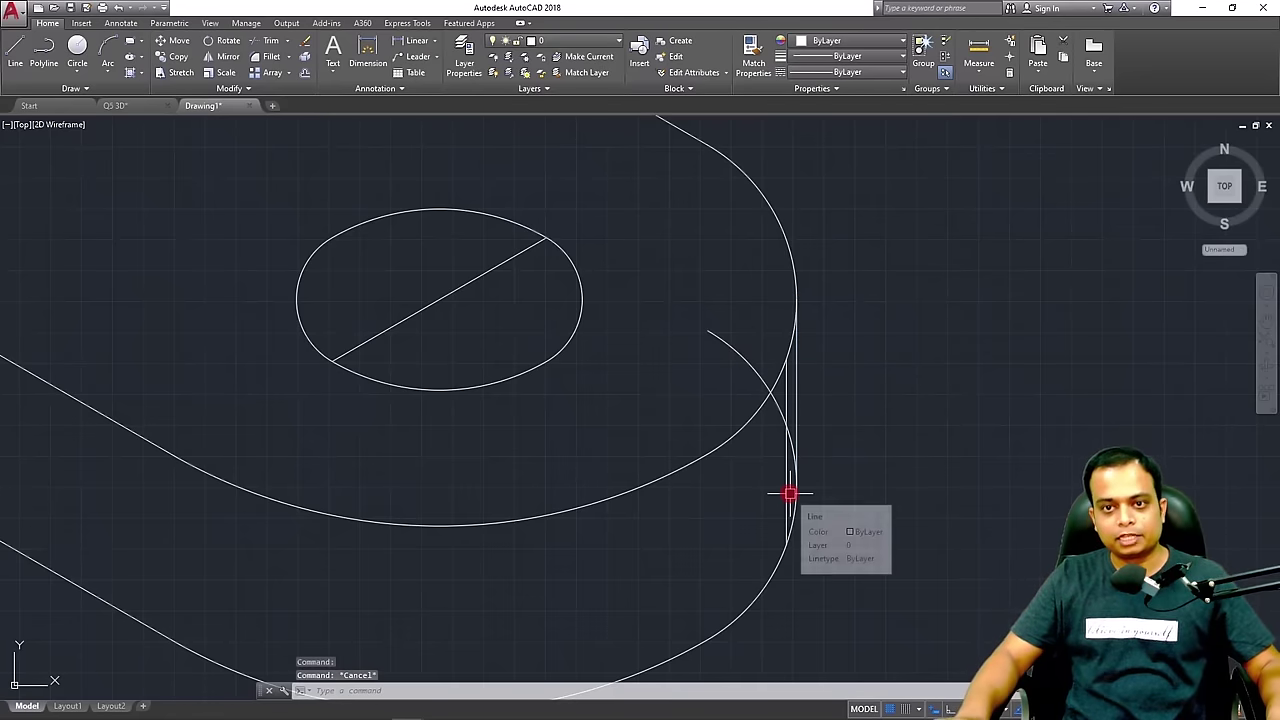
Erase the remaining short vertical line just inside the new tangent line
click(787, 487)
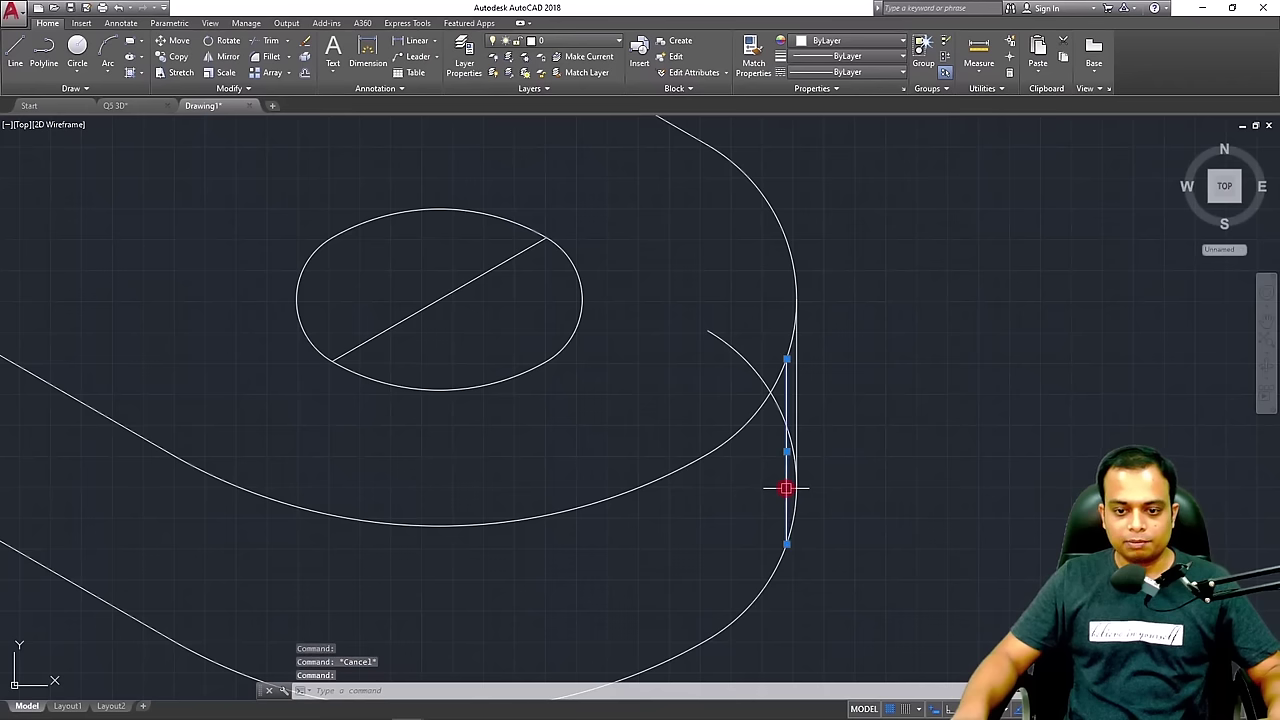
key(Escape)
key(Delete)
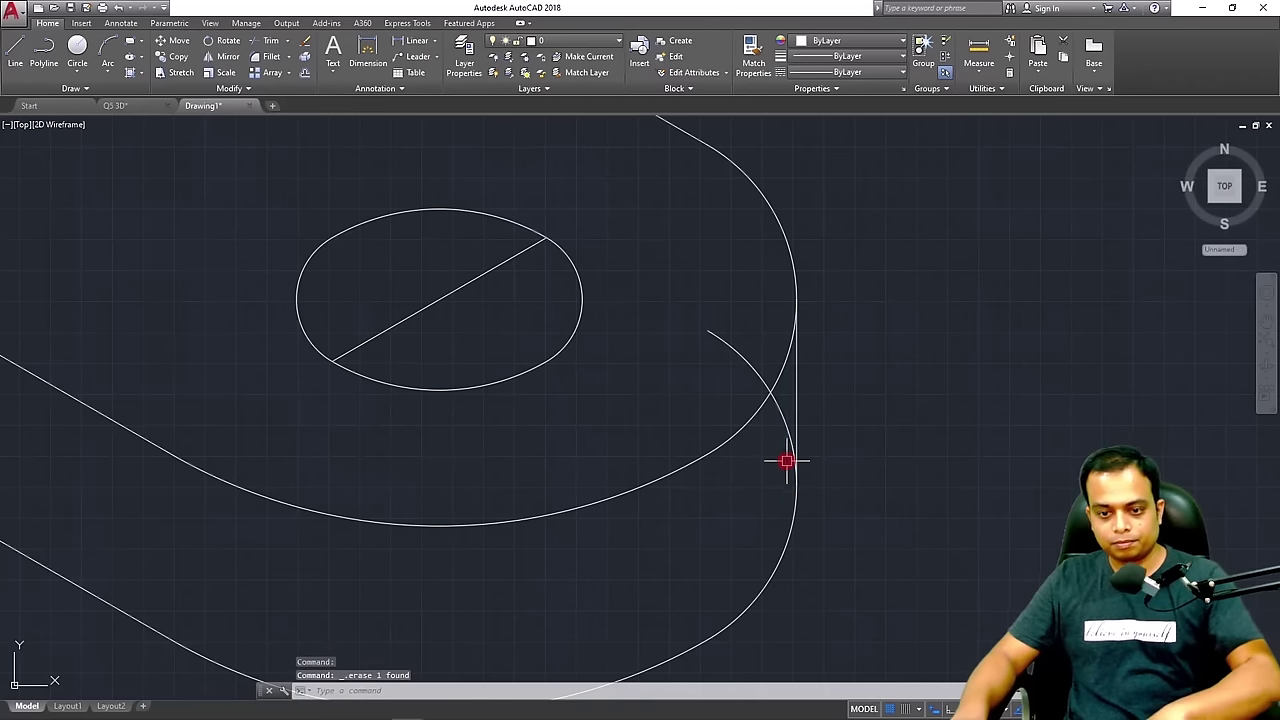
Shorten the lower small arc with the Lengthen grip option so it ends at the tangent line's lower end
click(784, 431)
mouse_move(708, 328)
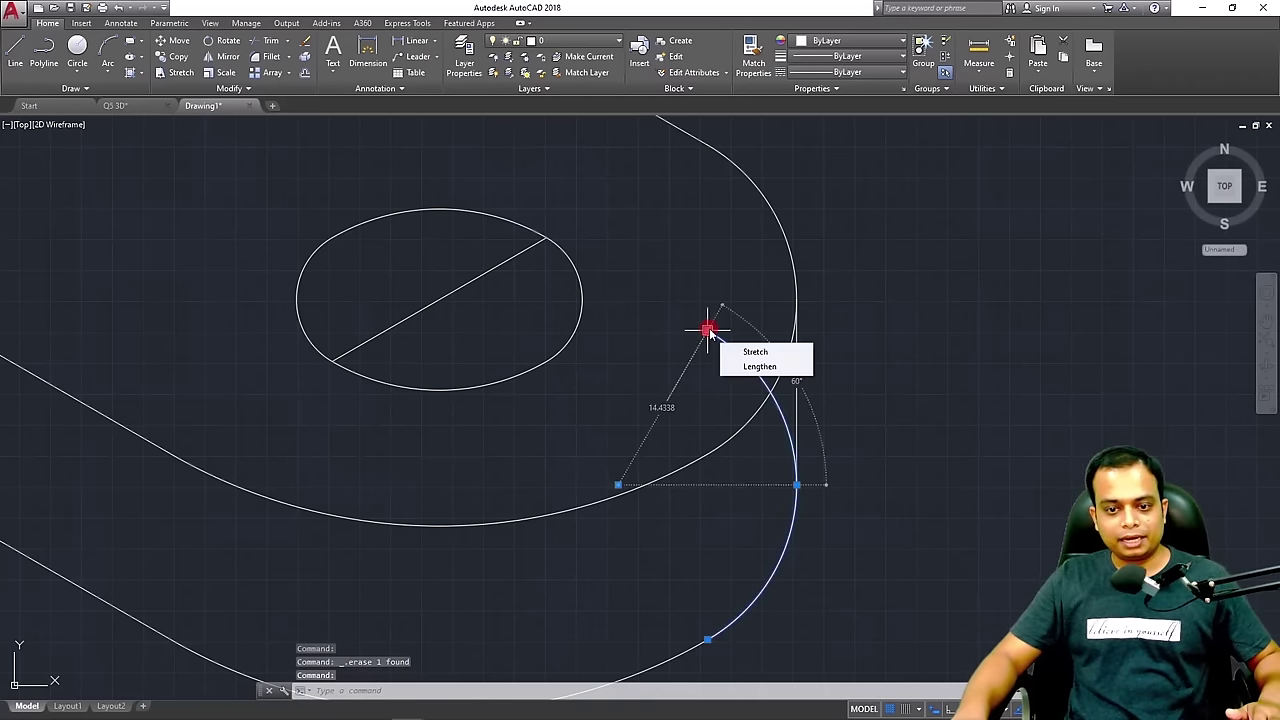
click(759, 366)
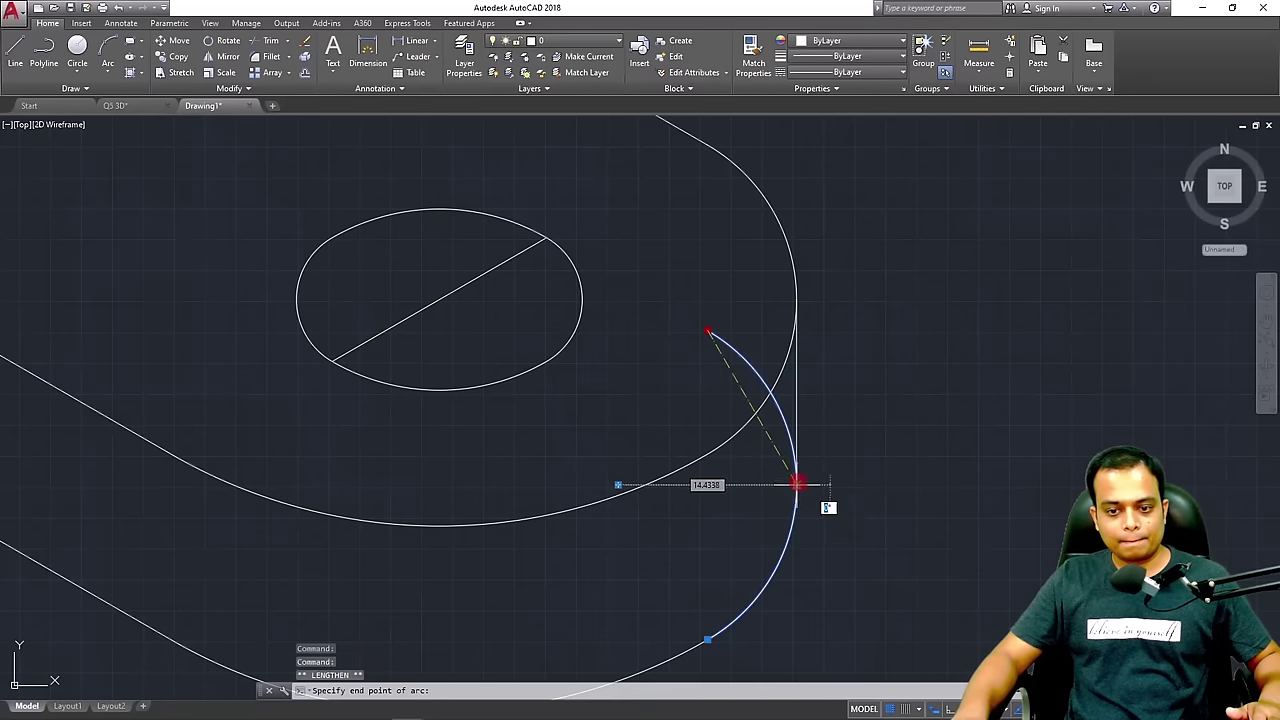
key(Escape)
scroll(821, 440, down, 2)
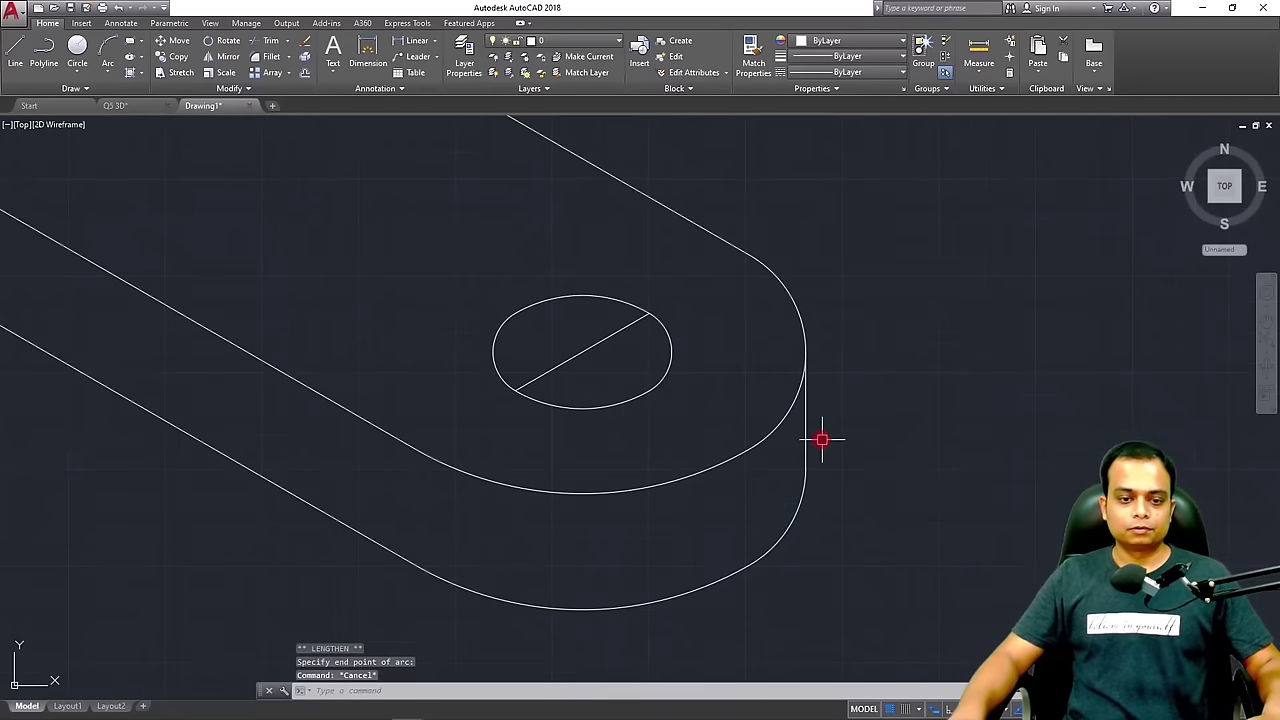
scroll(821, 440, down, 2)
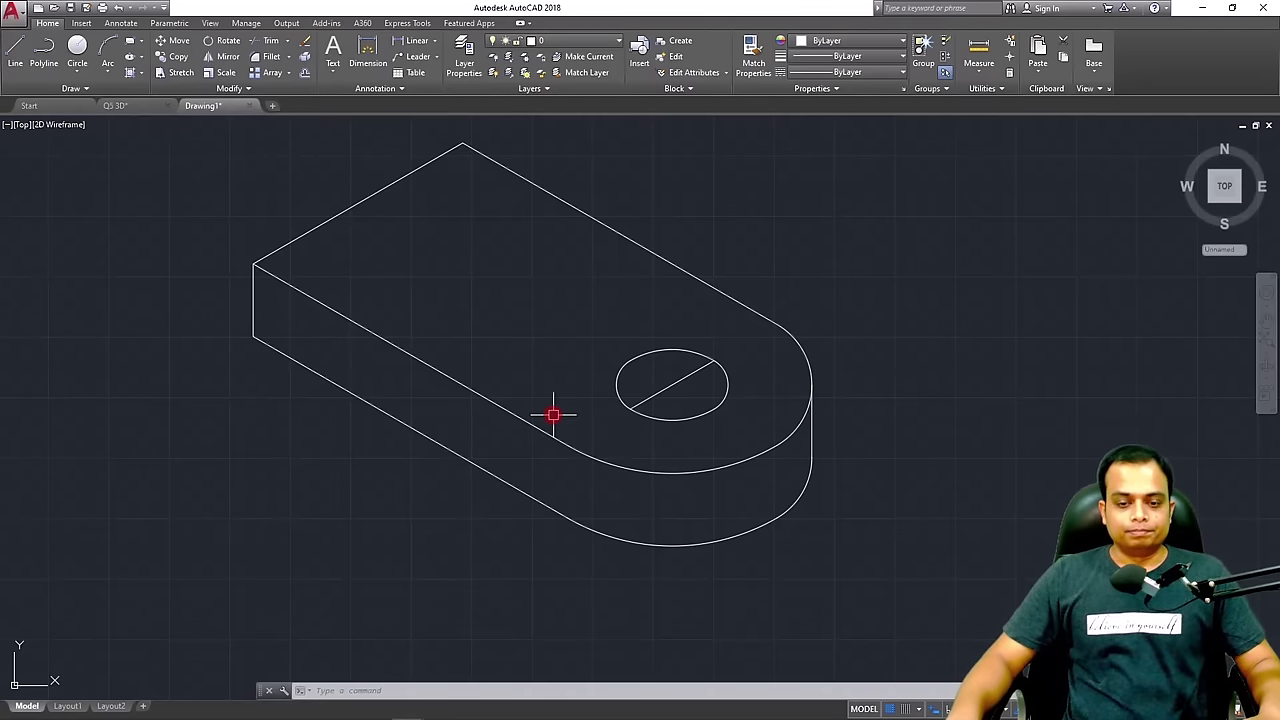
Duplicate the finished rounded block and place the copy next to it as the base for the upper features
scroll(553, 414, down, 5)
click(678, 279)
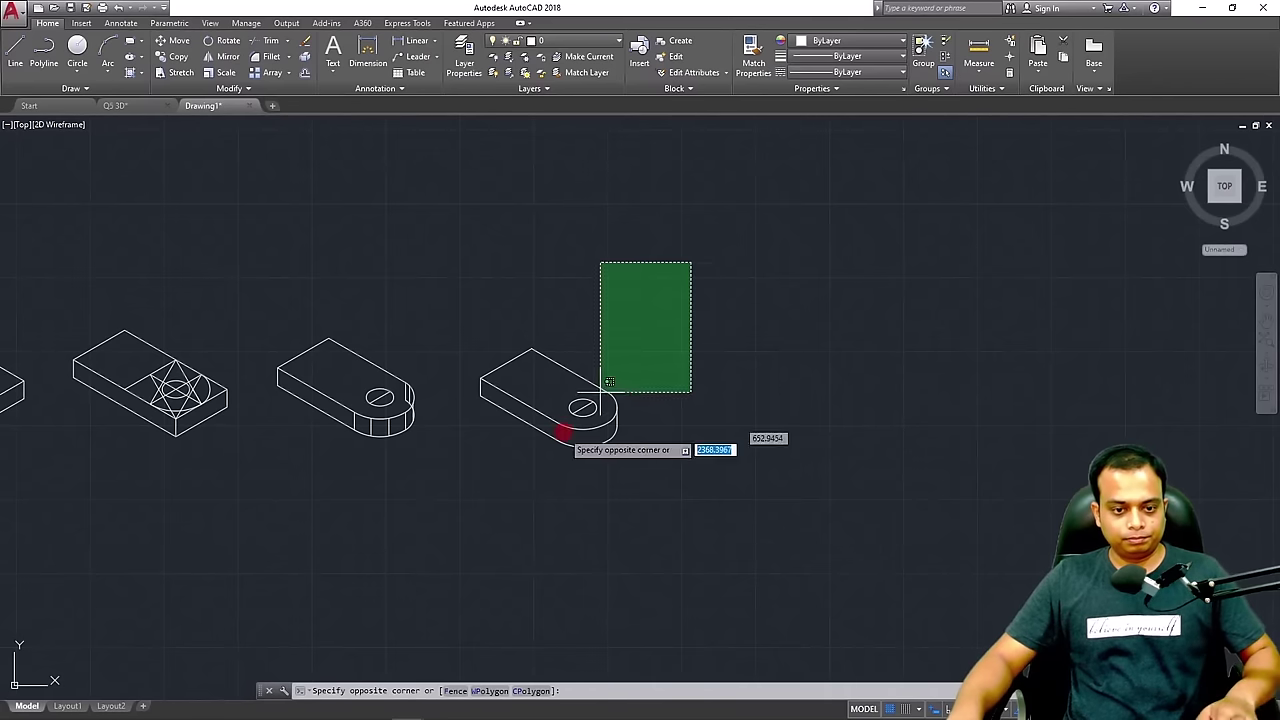
click(452, 517)
key(ctrl+c)
key(ctrl+v)
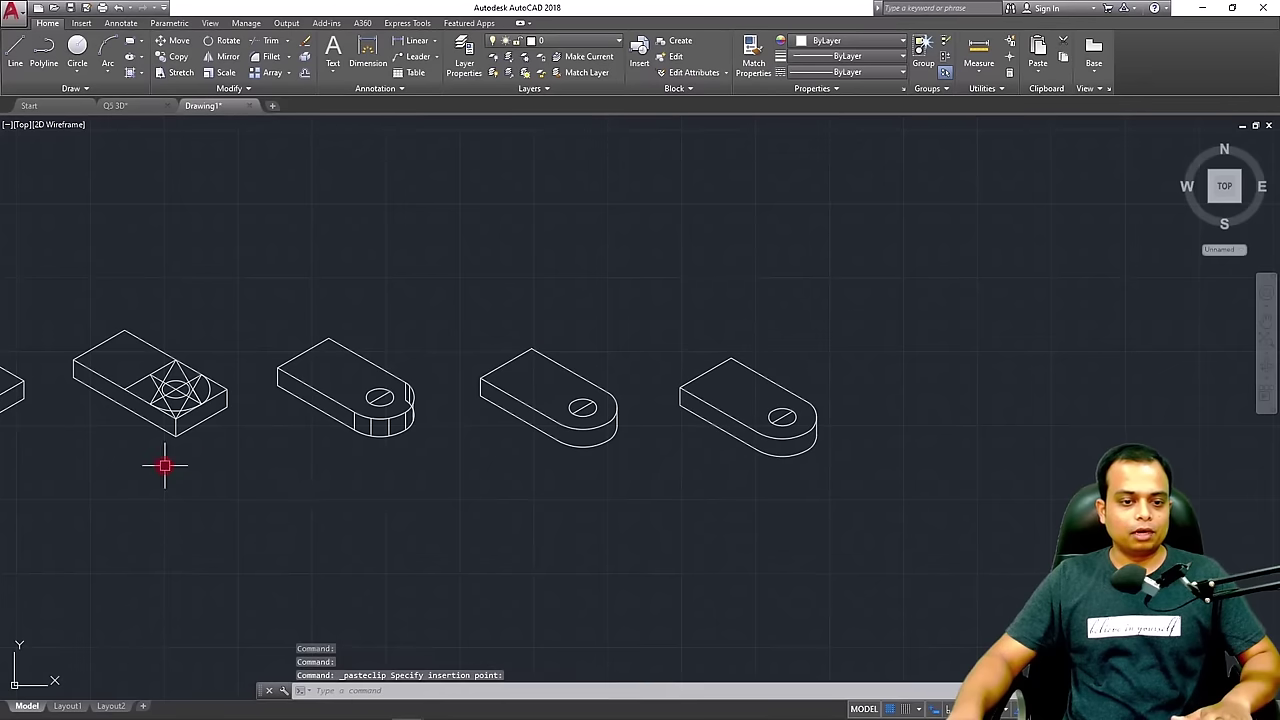
Switch to the question PDF in Adobe Acrobat and examine the upper block's dimensions in the plan and elevation
middle_drag(165, 466, 855, 449)
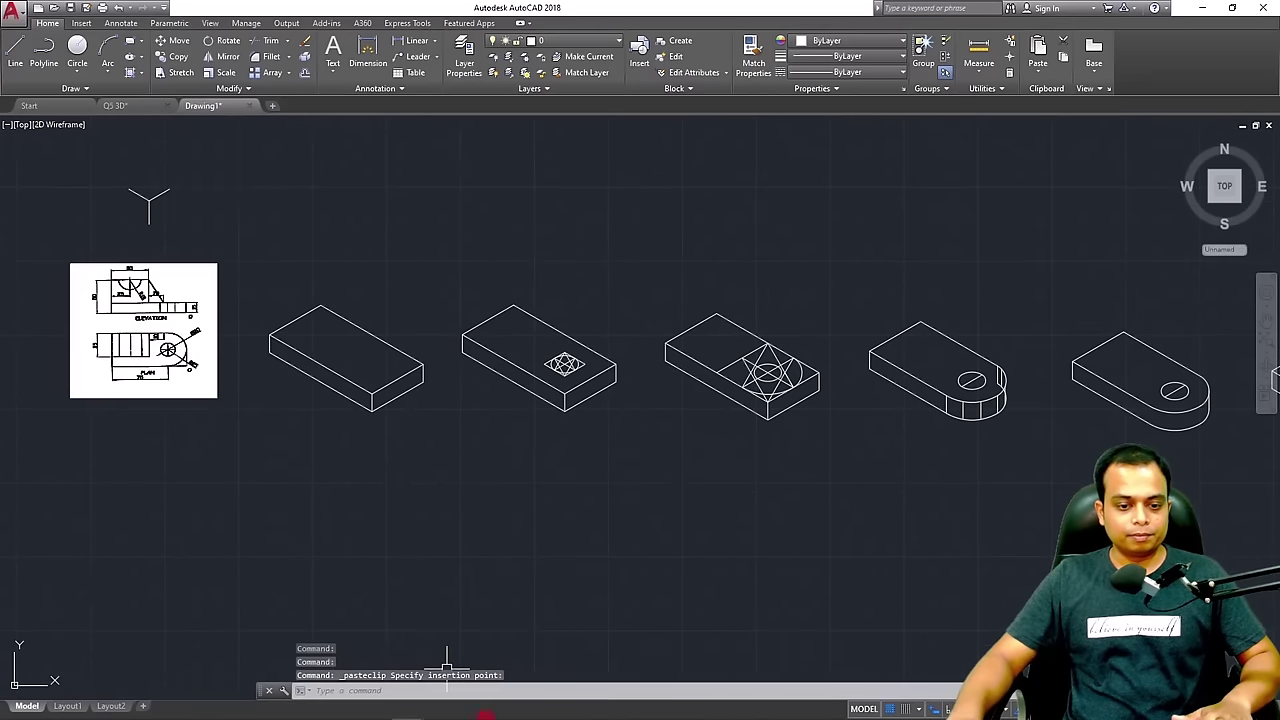
mouse_move(410, 708)
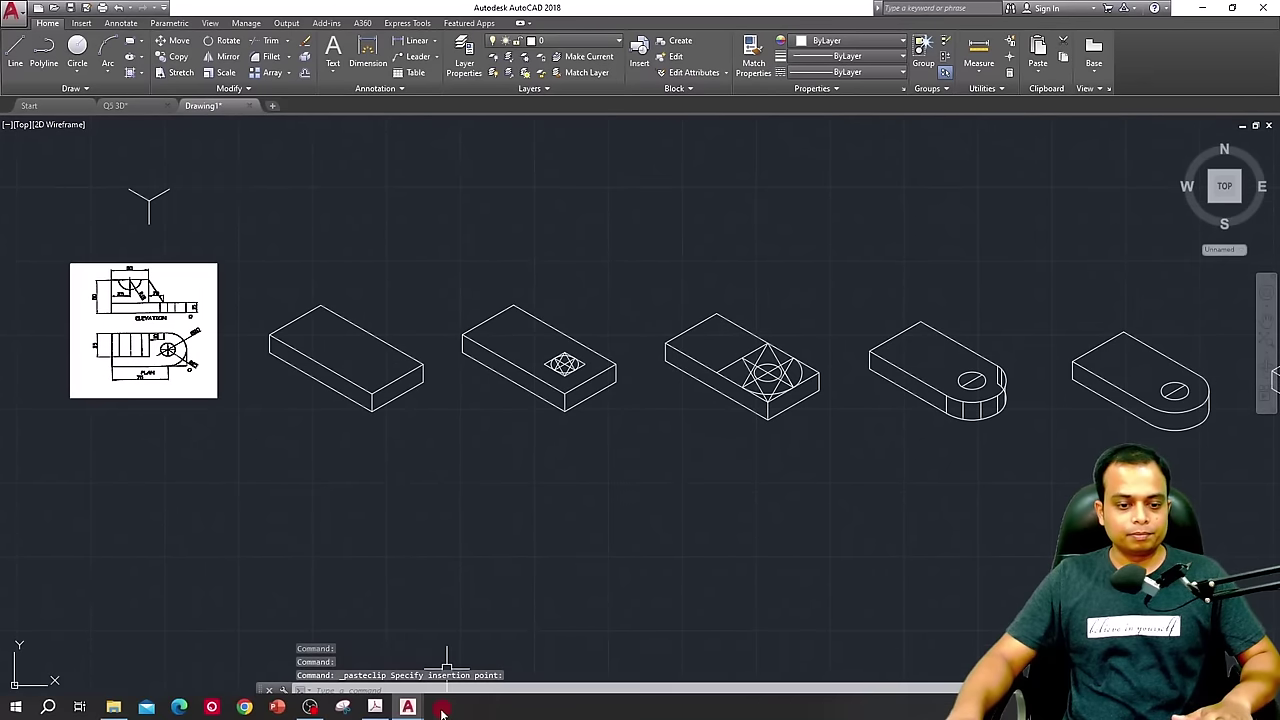
click(374, 707)
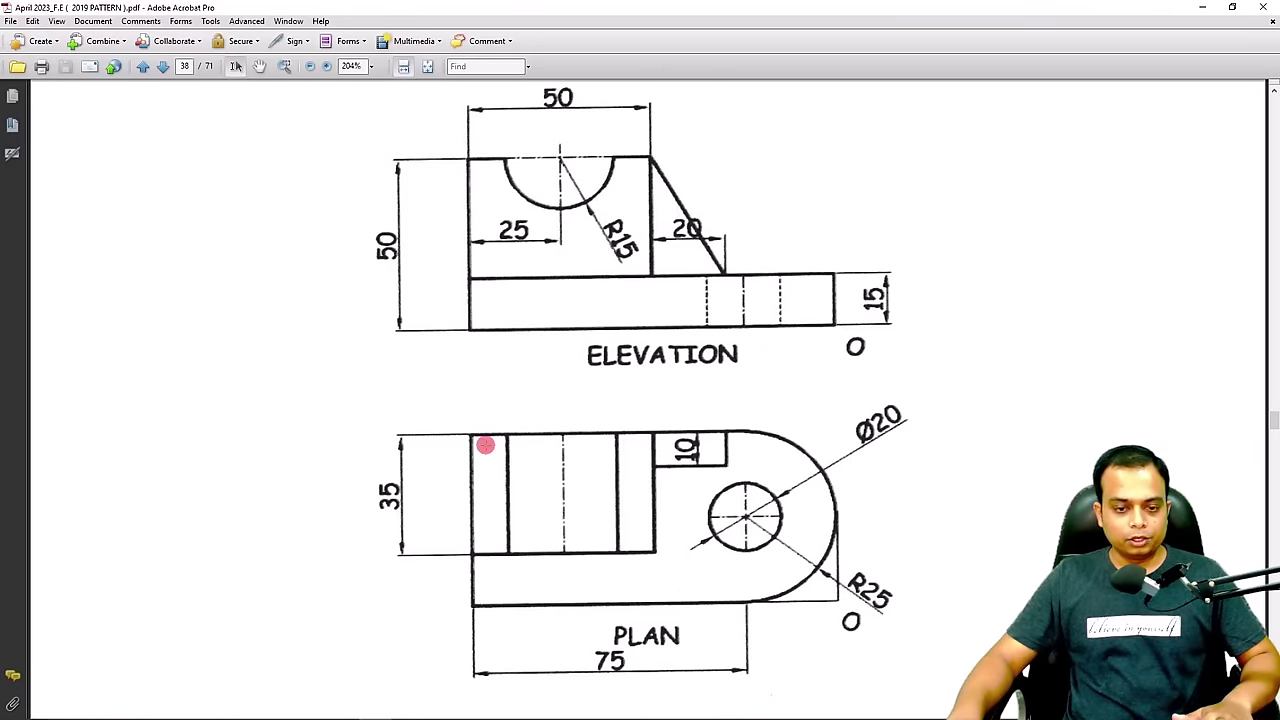
ctrl+scroll(485, 445, up, 5)
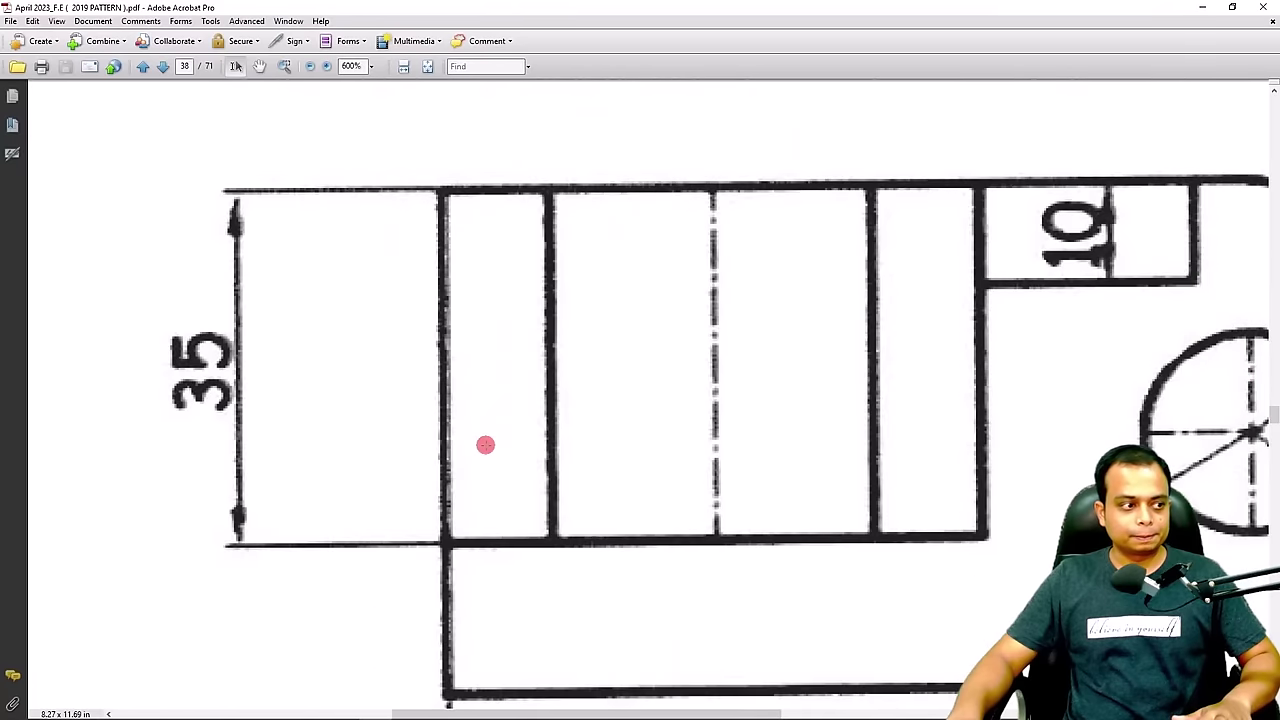
ctrl+scroll(485, 445, down, 2)
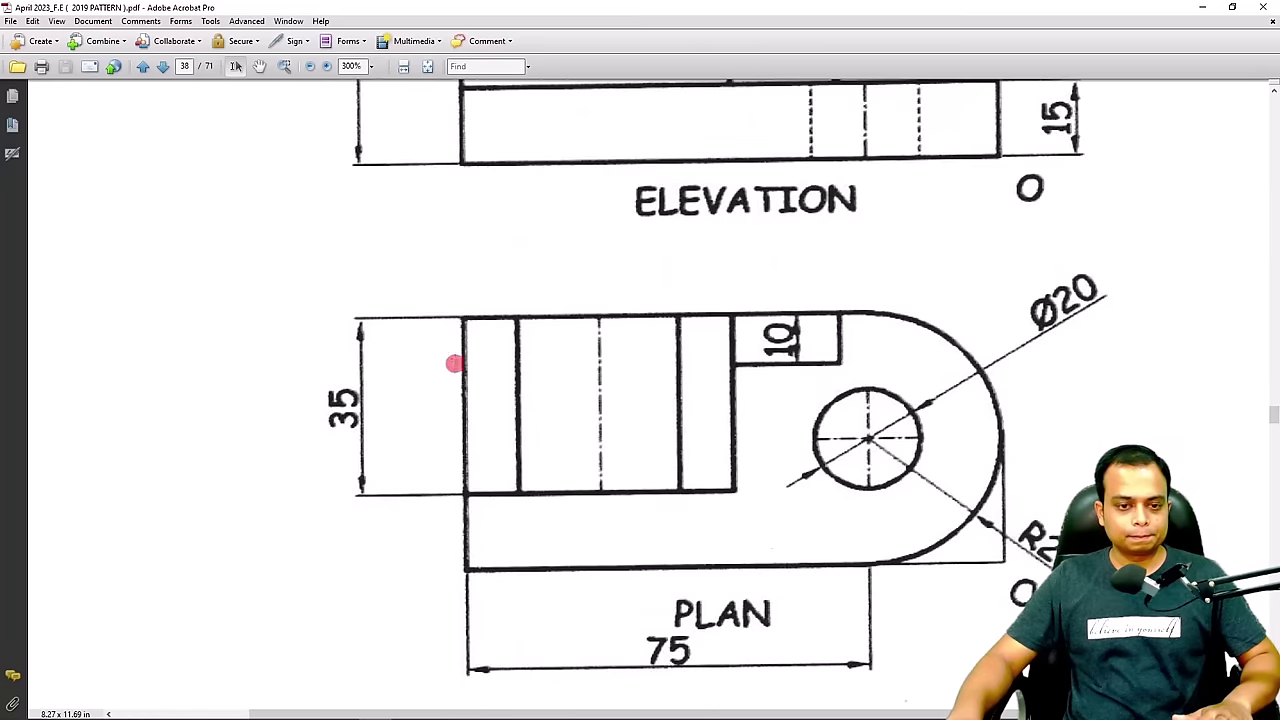
ctrl+scroll(505, 320, down, 2)
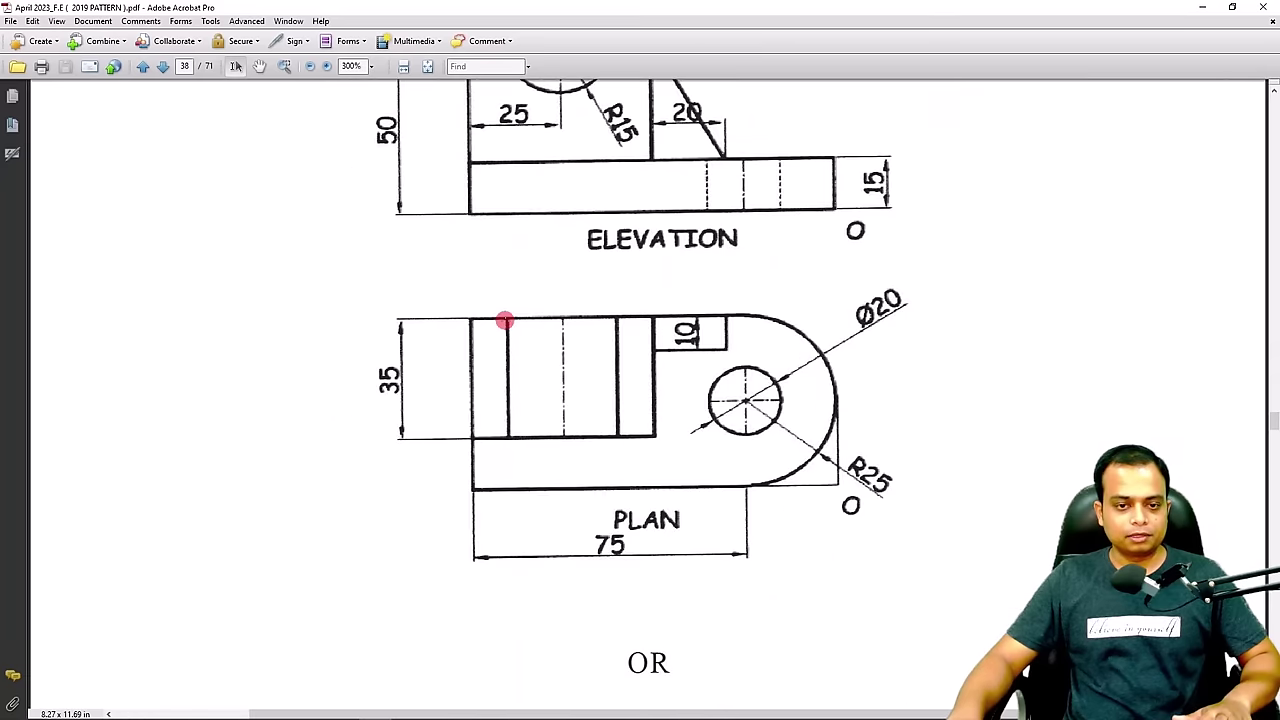
scroll(521, 260, up, 1)
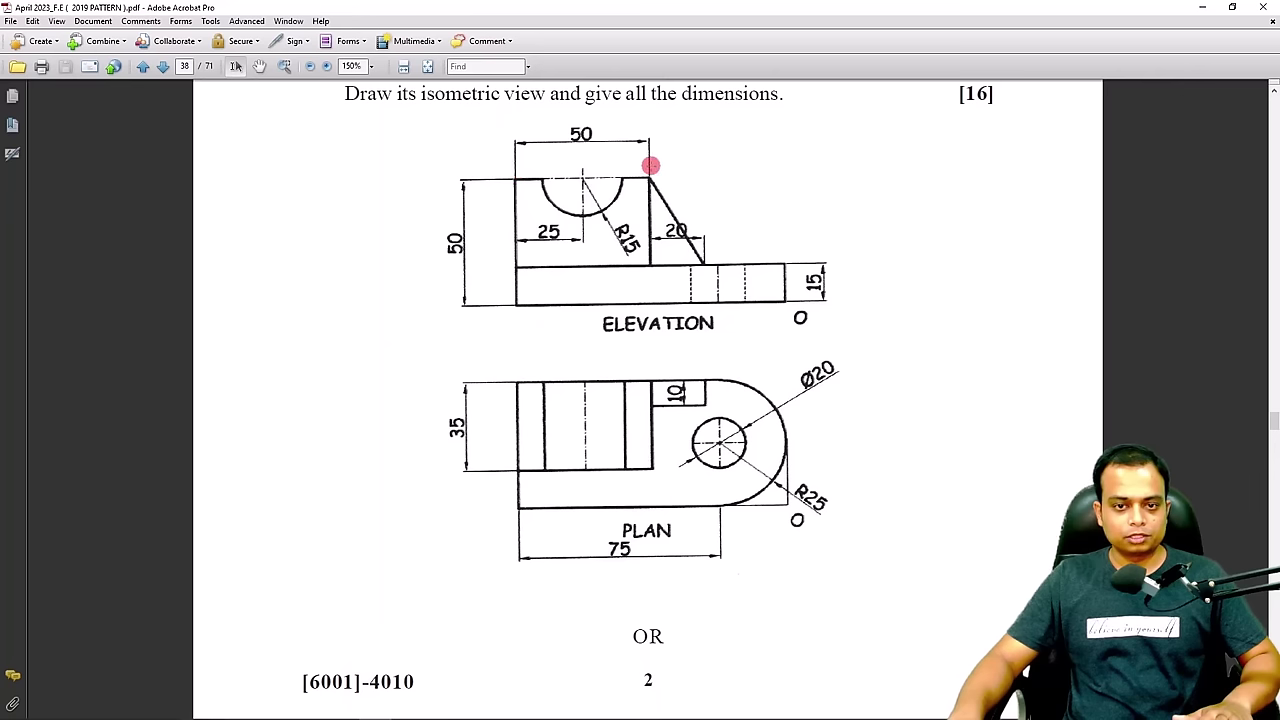
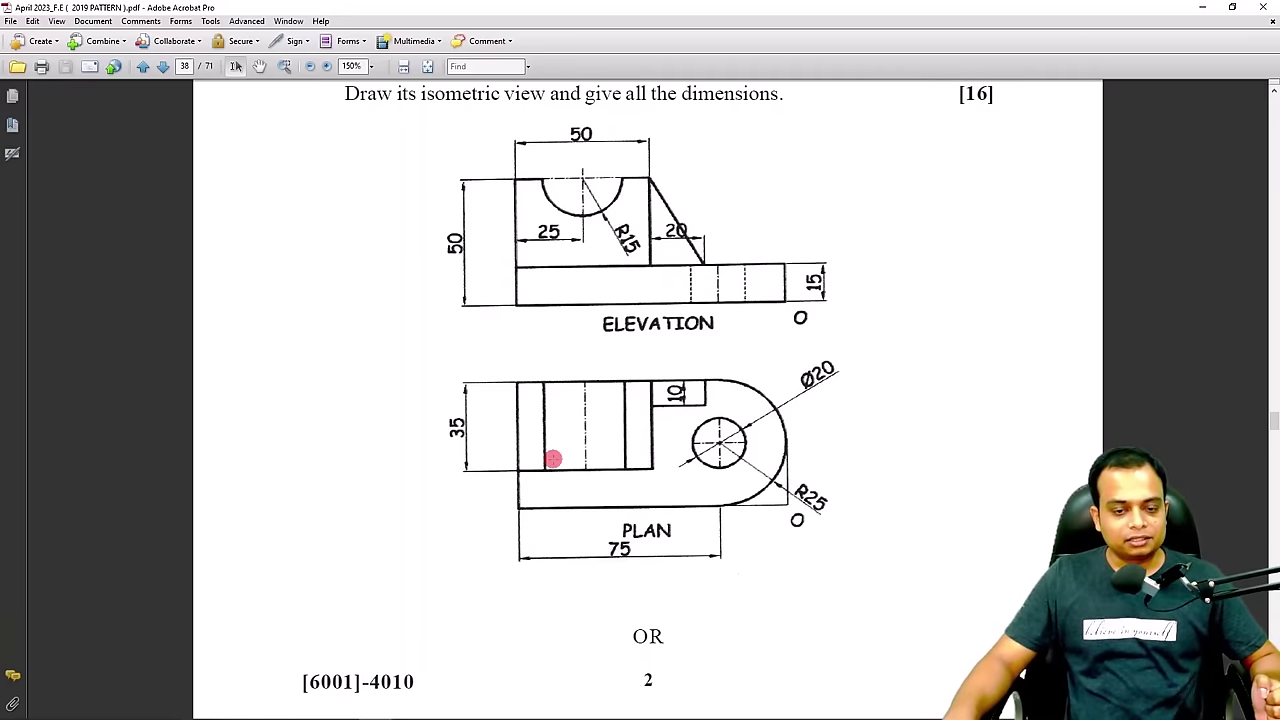
Switch back to AutoCAD and, from the newest copy's rear top corner, draw 35 units along the short edge, then 10 units parallel to the long edge
click(1199, 9)
scroll(1014, 434, up, 2)
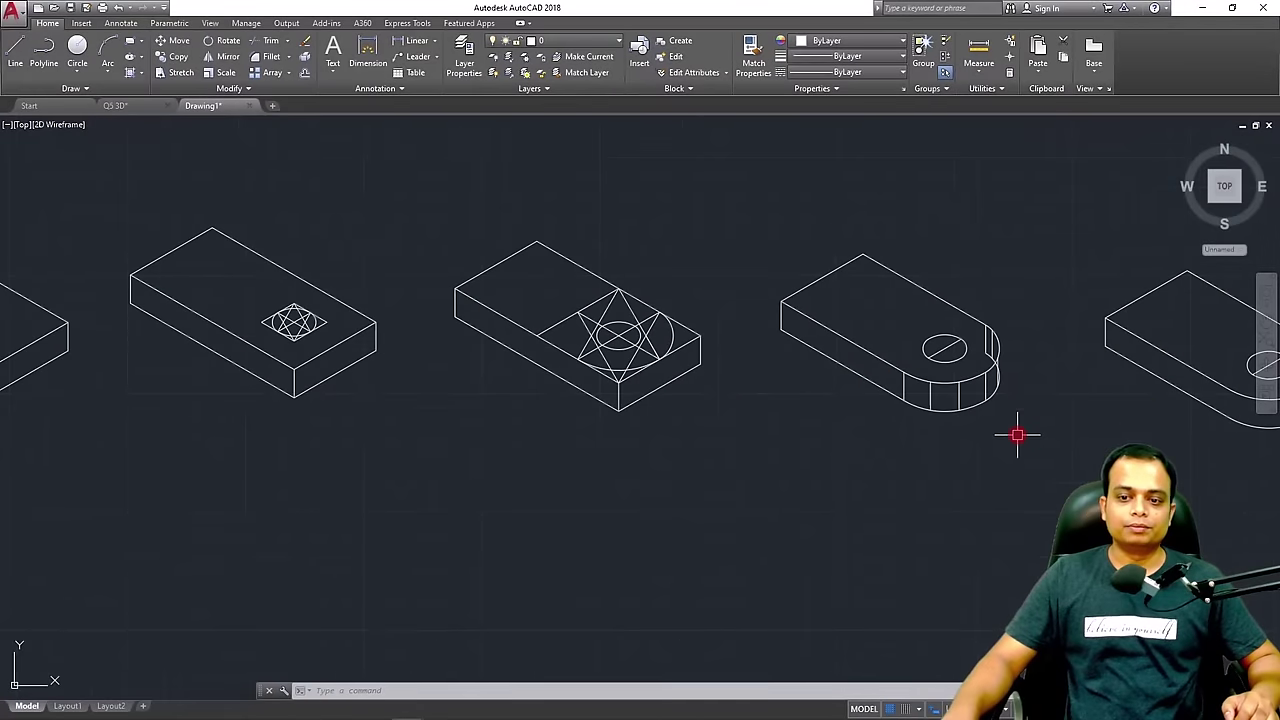
scroll(1017, 435, down, 2)
middle_drag(1017, 435, 377, 434)
scroll(640, 329, up, 6)
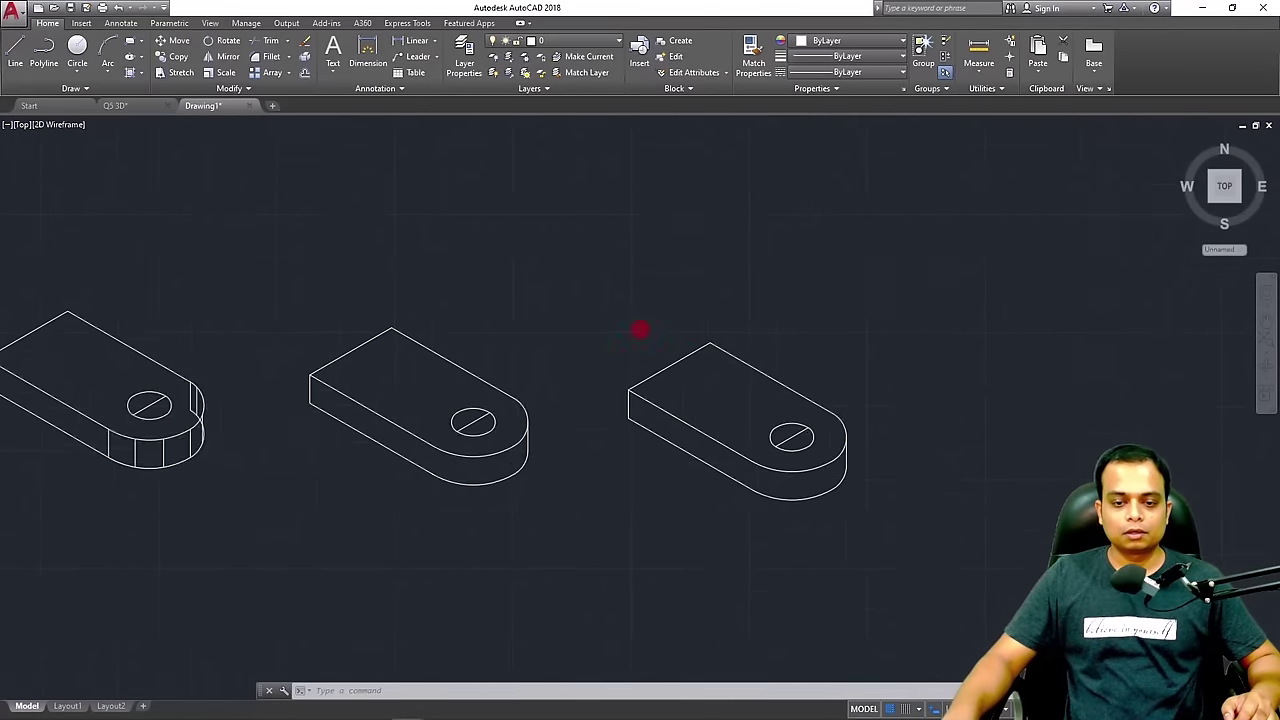
middle_drag(720, 356, 440, 200)
scroll(620, 294, down, 3)
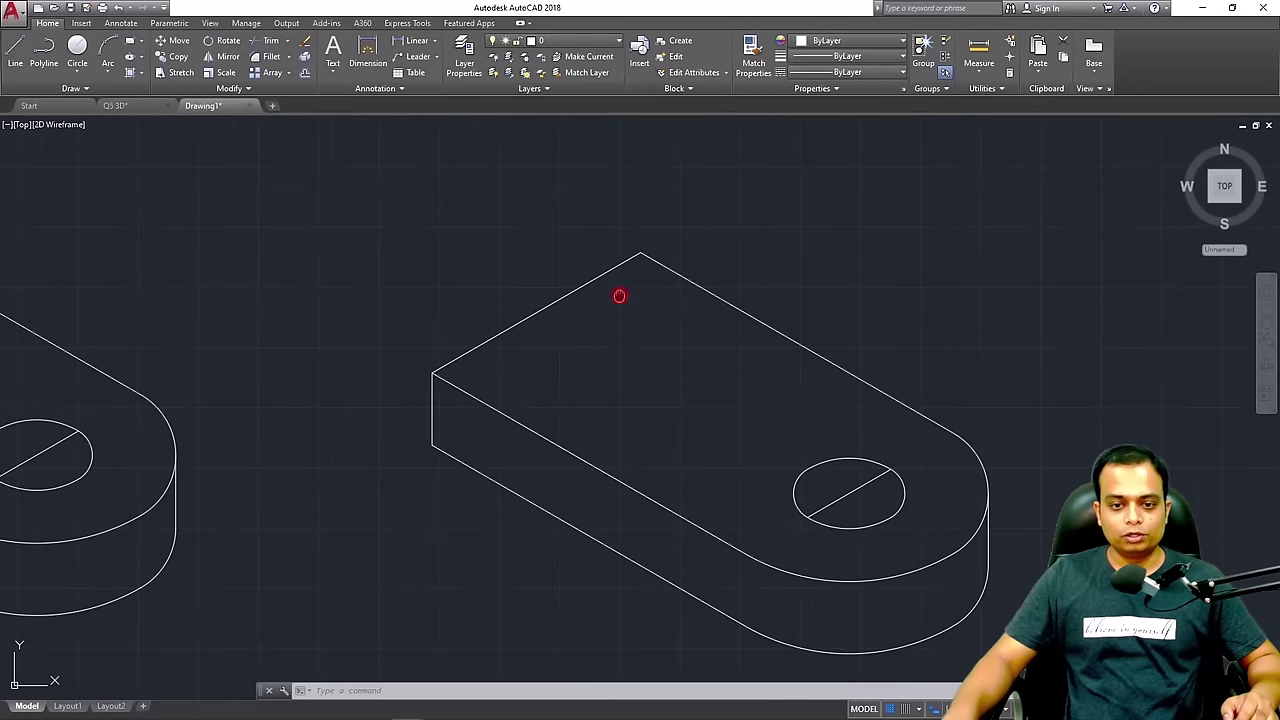
middle_drag(620, 294, 482, 293)
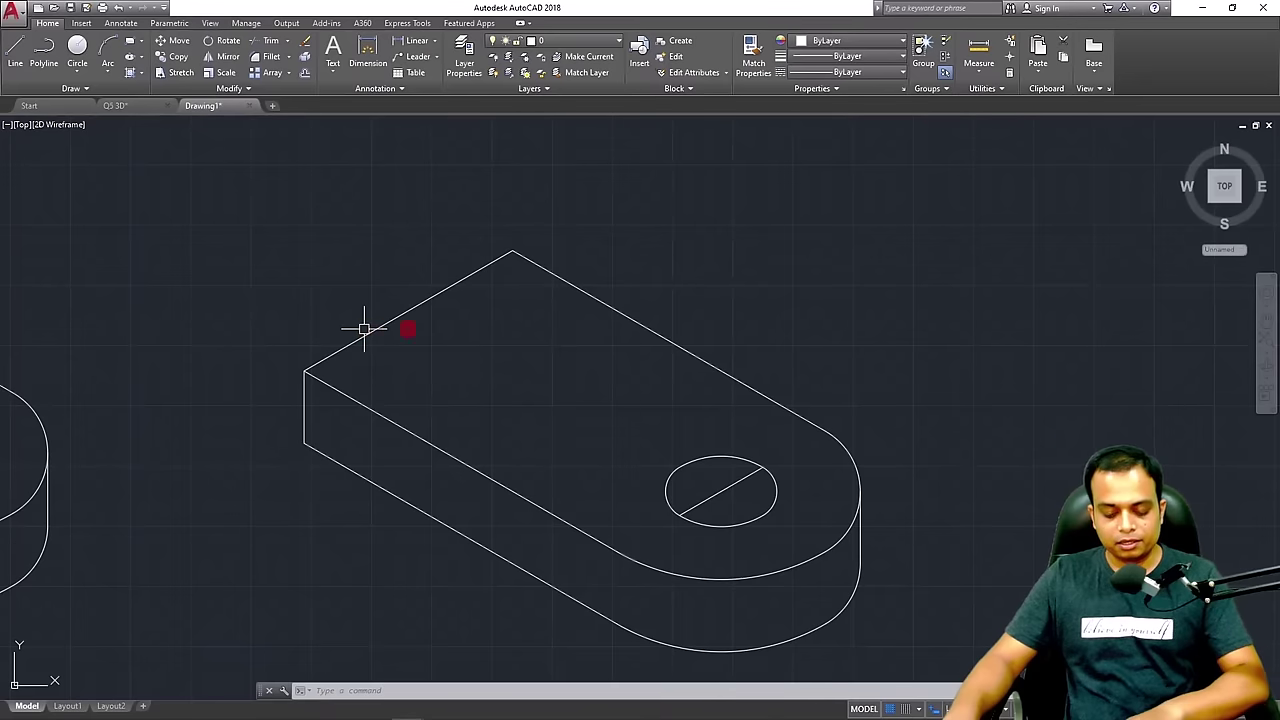
text(l)
key(Return)
click(605, 220)
text(3)
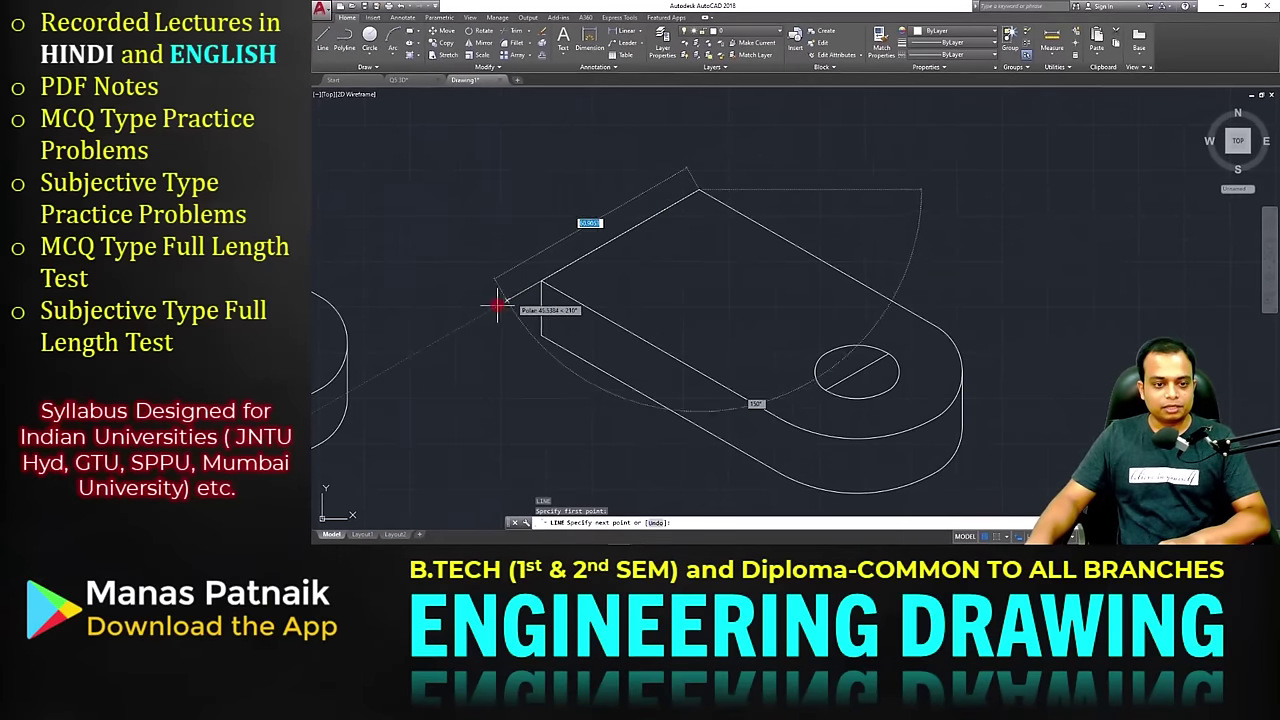
text(5)
key(Return)
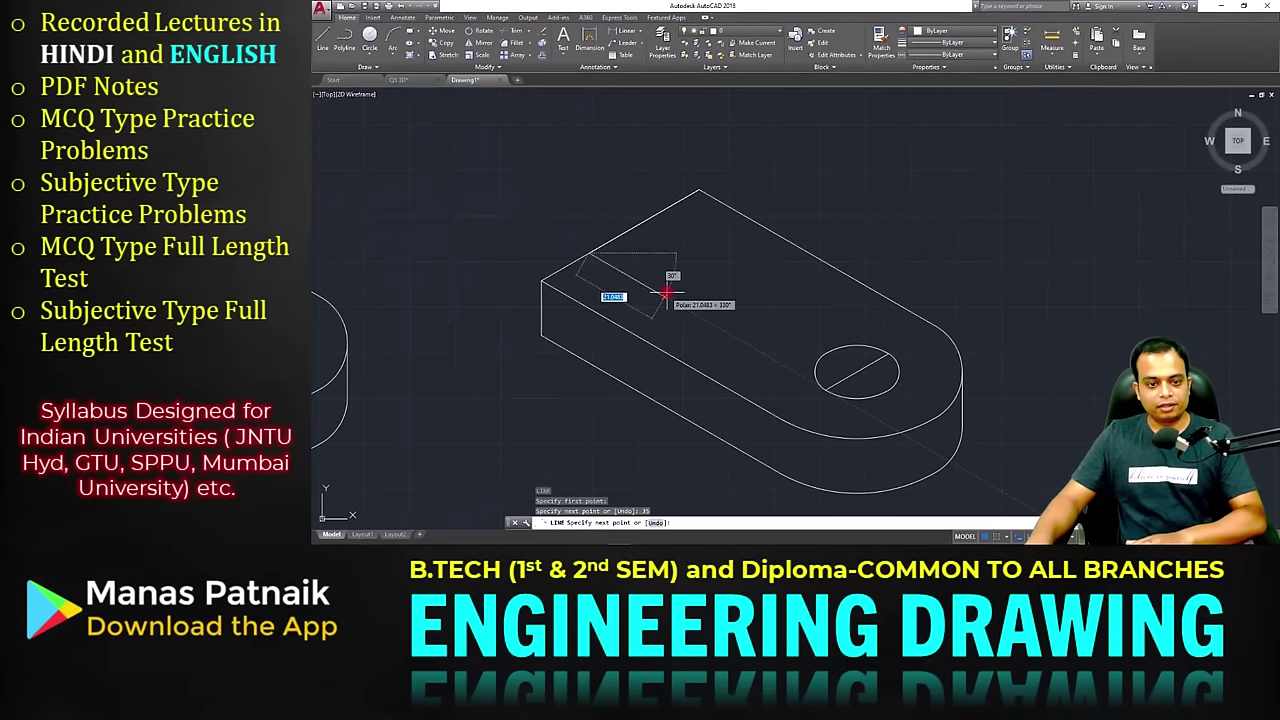
text(10)
key(Return)
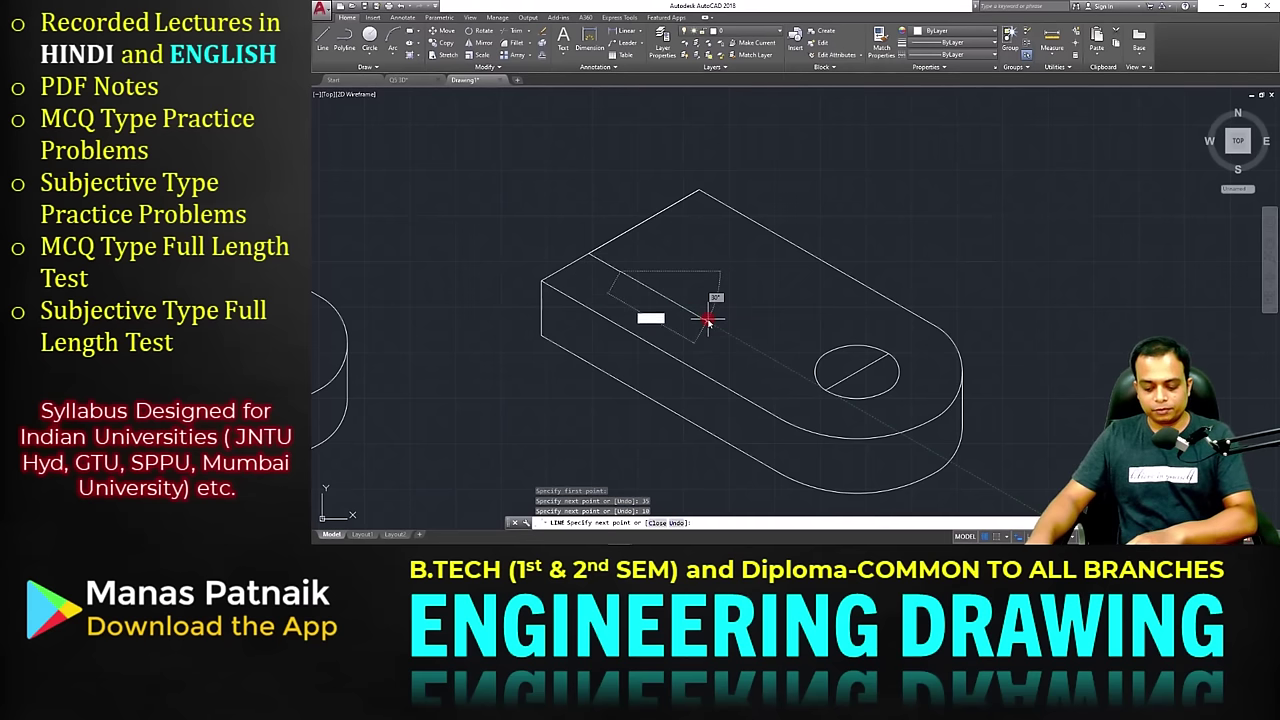
Continue the line chain on the block's top face with segments of 30 and 10, and finish with a 35-long crosswise line
text(30)
key(Return)
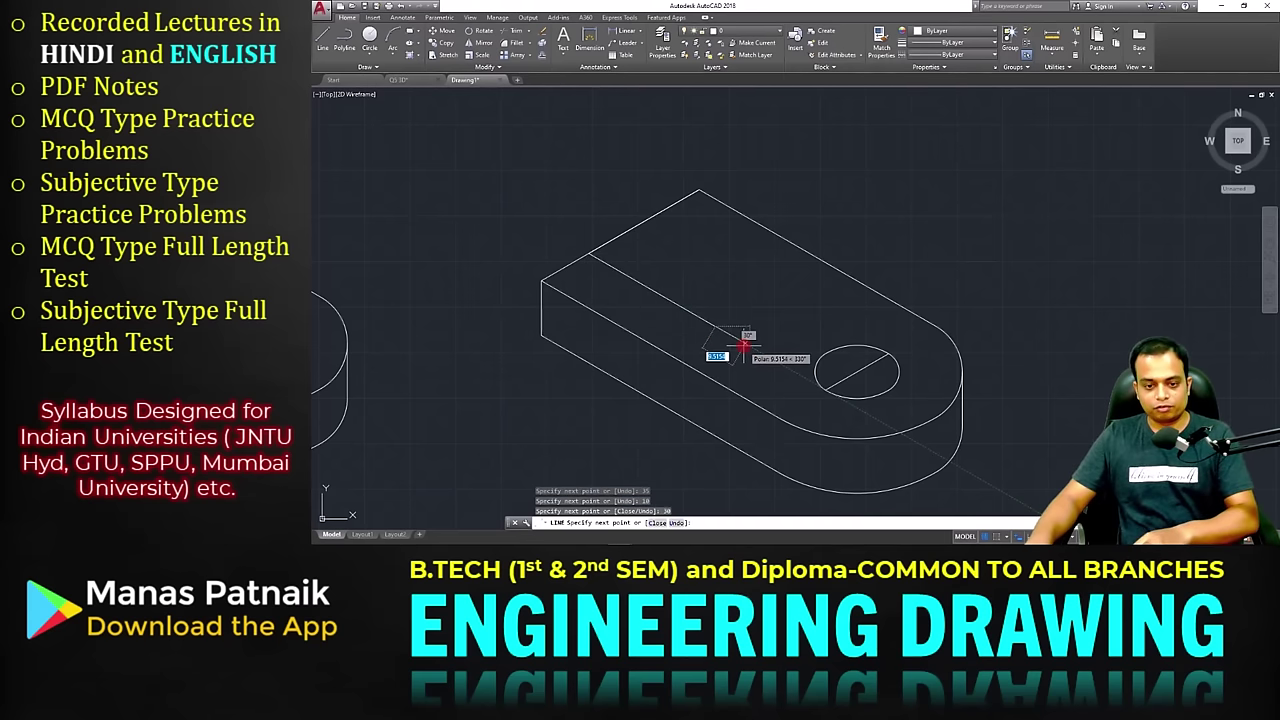
text(10)
key(Return)
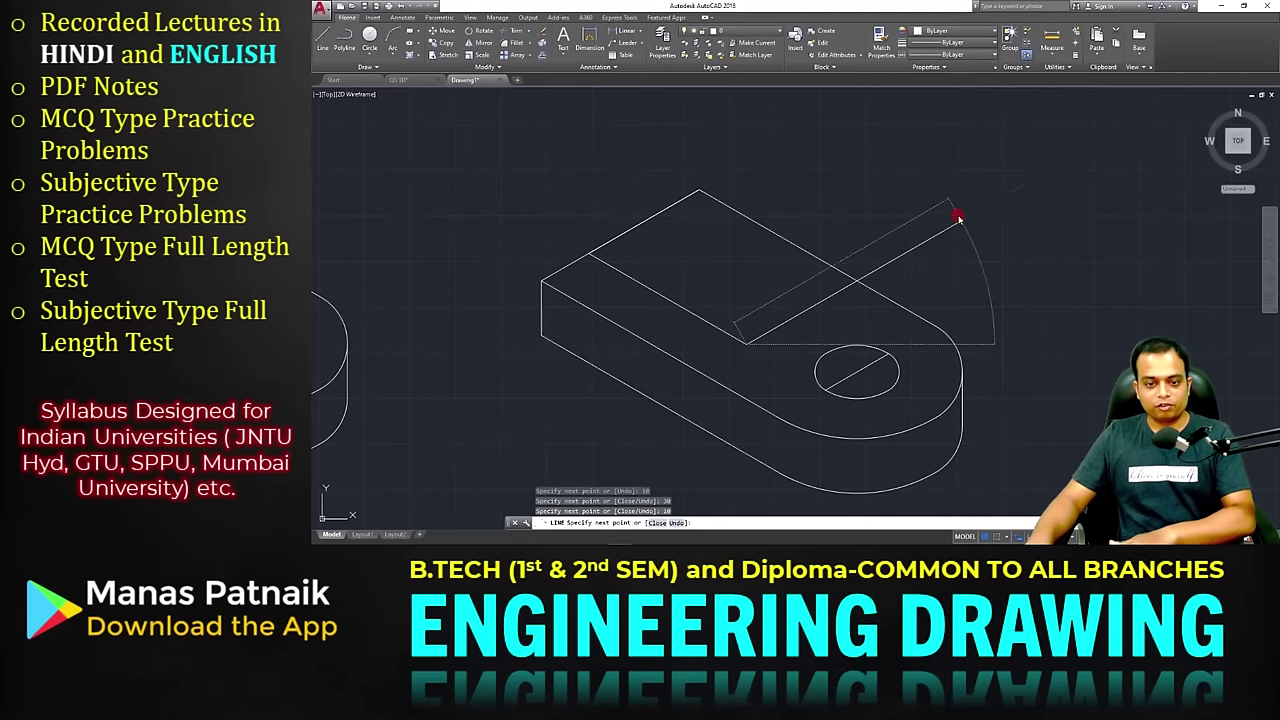
text(35)
key(Return)
key(Return)
Copy the 35-long crosswise line from its lower end to the two inner division points of the lengthwise line
click(818, 305)
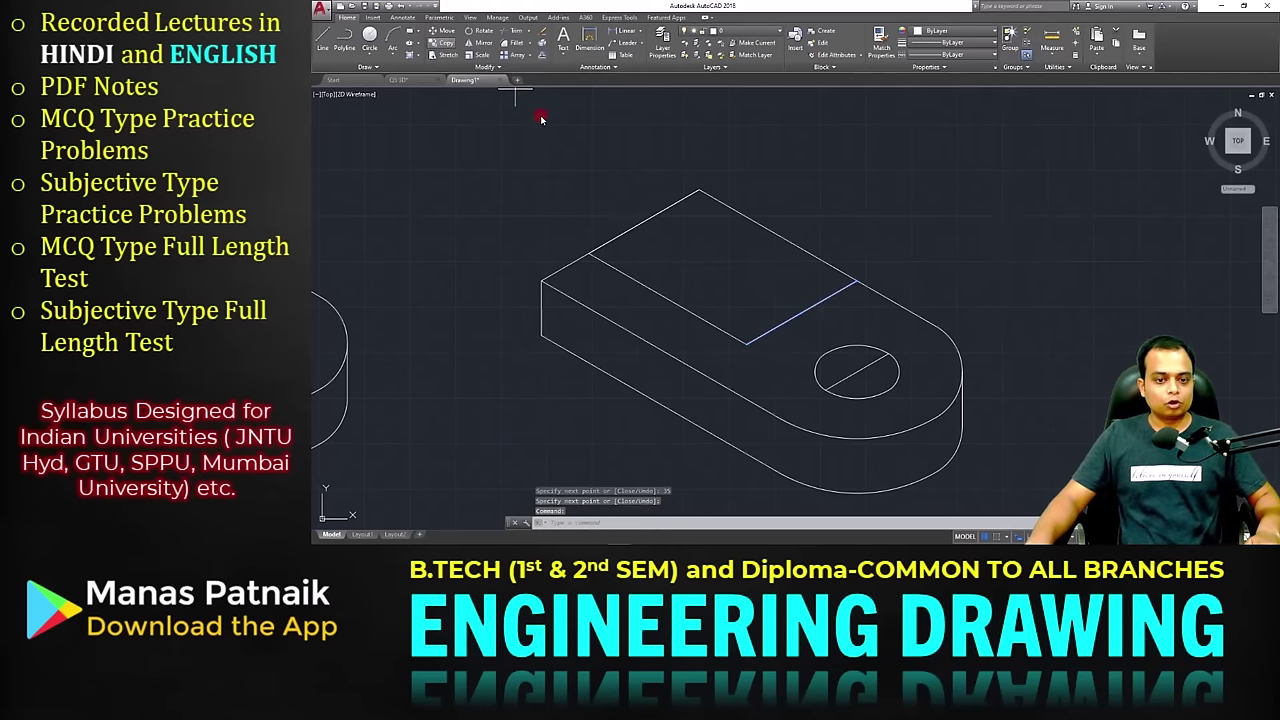
click(746, 342)
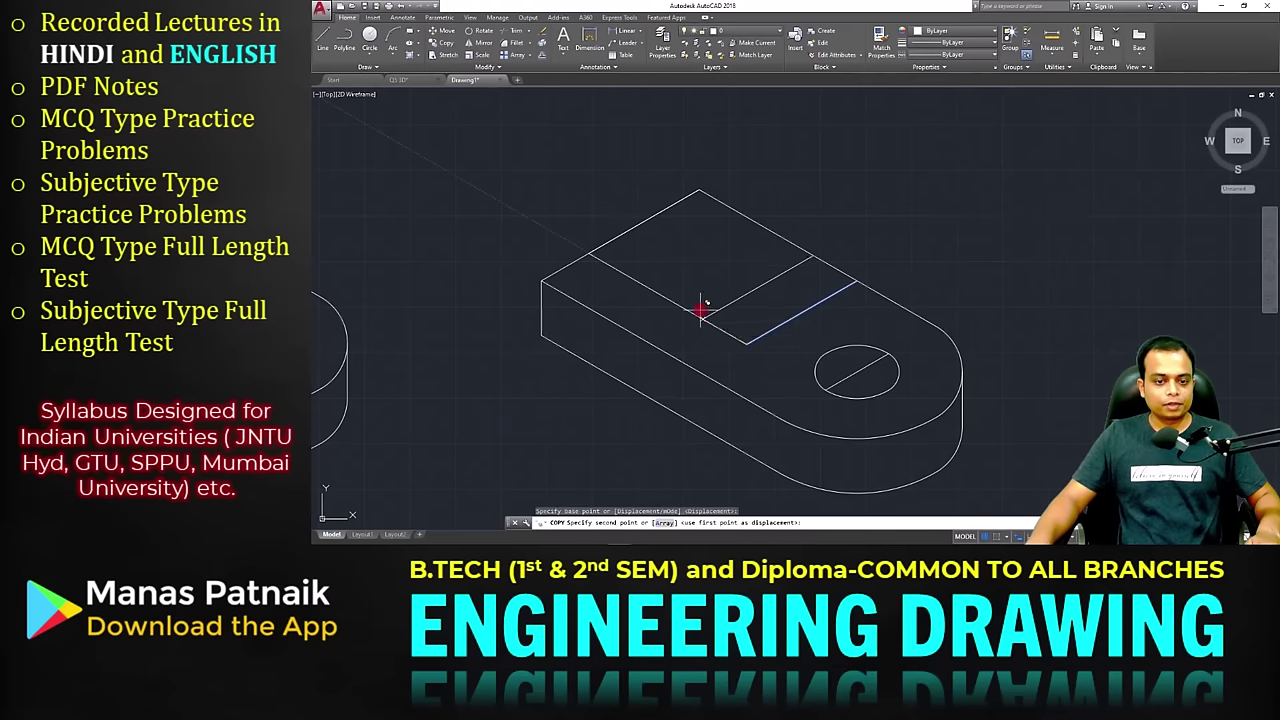
text(8)
key(Return)
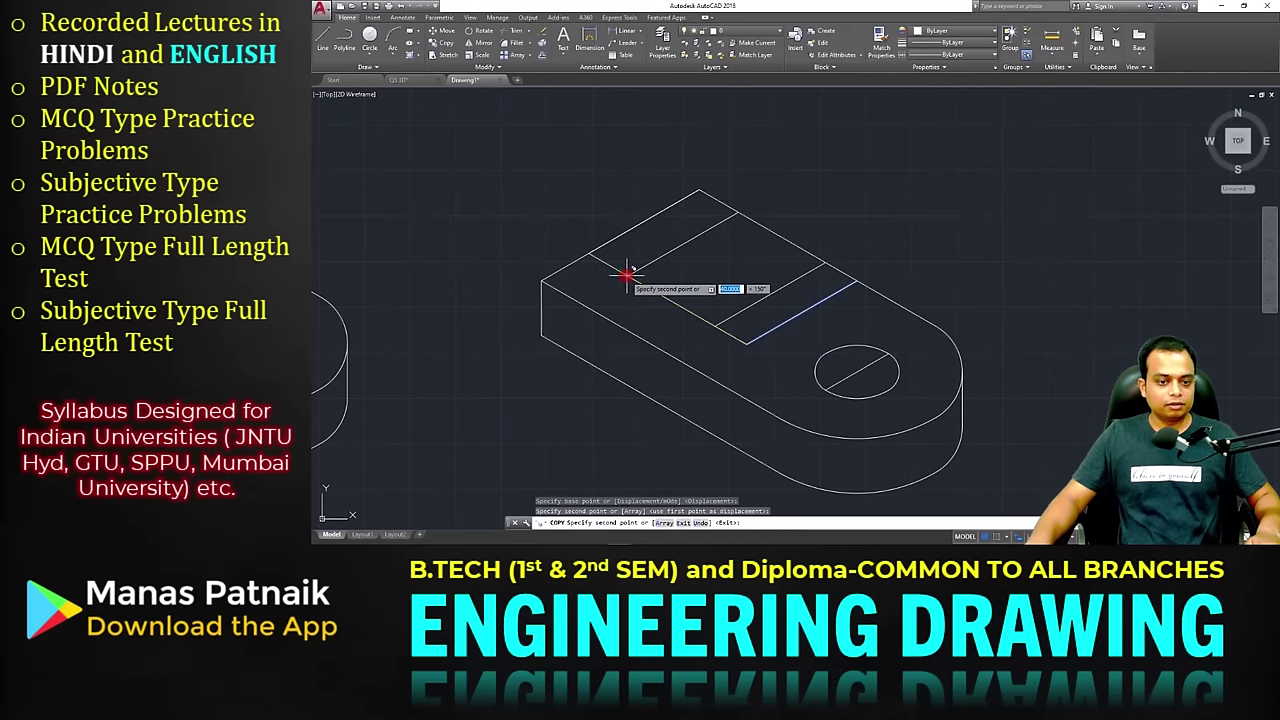
key(Escape)
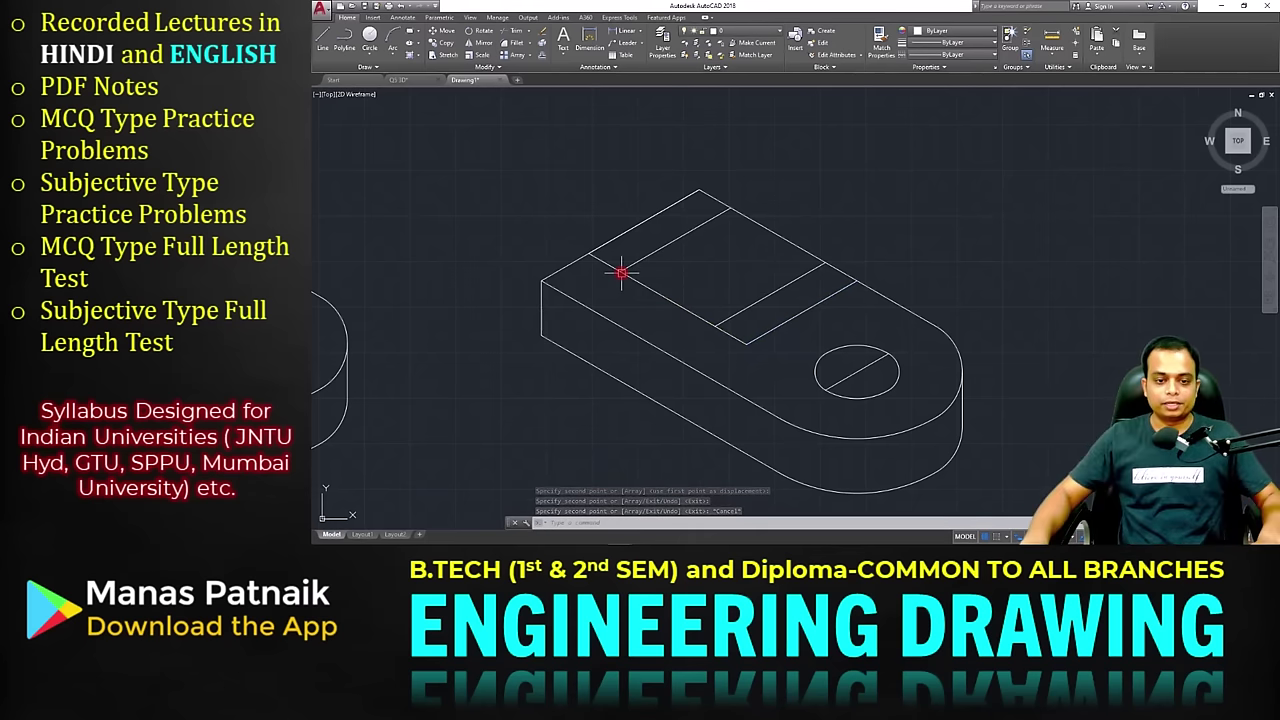
Duplicate the block with the marked-out top face and place the copy beside the original
scroll(991, 220, down, 3)
click(1051, 153)
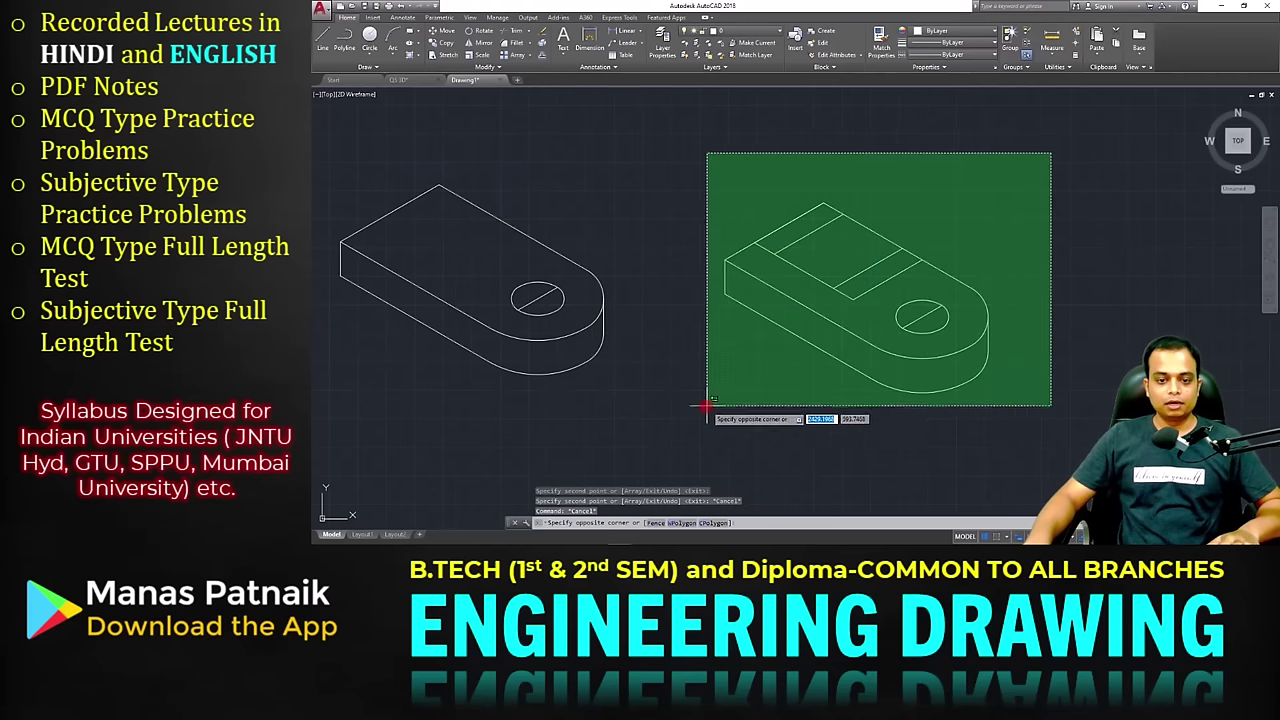
click(706, 405)
key(ctrl+c)
key(ctrl+v)
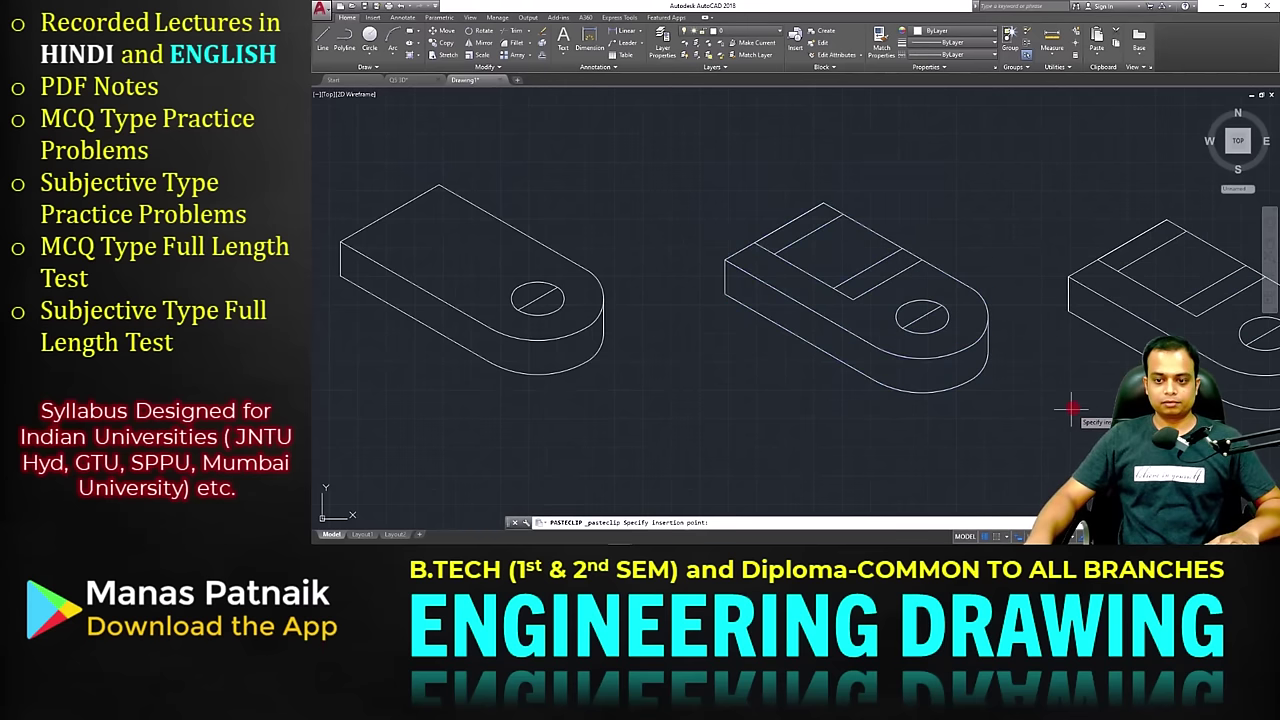
click(1075, 404)
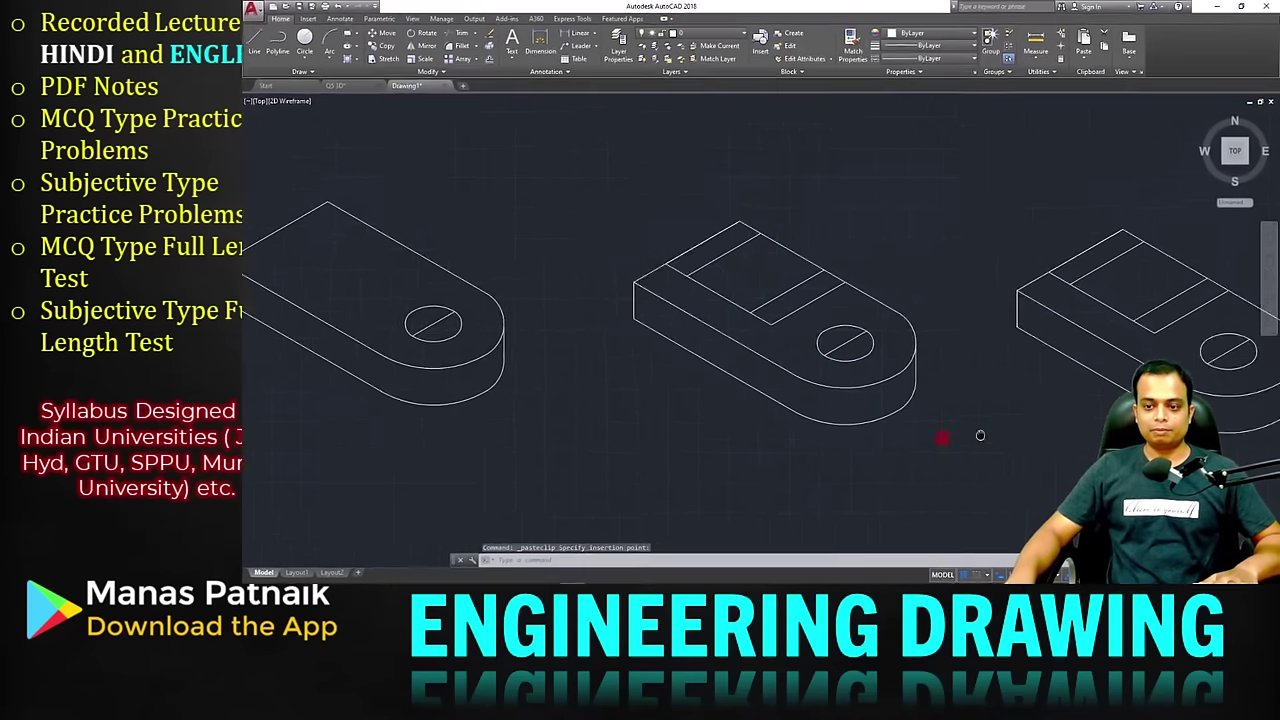
middle_drag(980, 435, 548, 440)
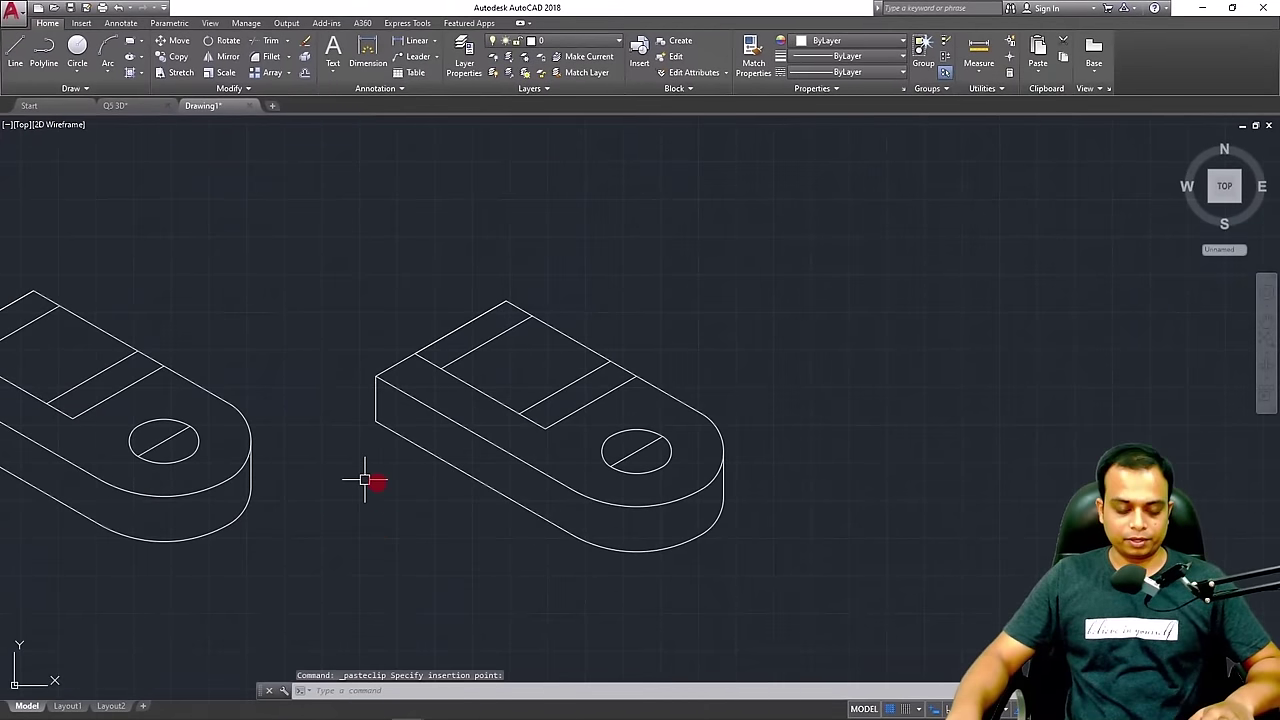
scroll(345, 426, down, 8)
middle_drag(51, 423, 280, 425)
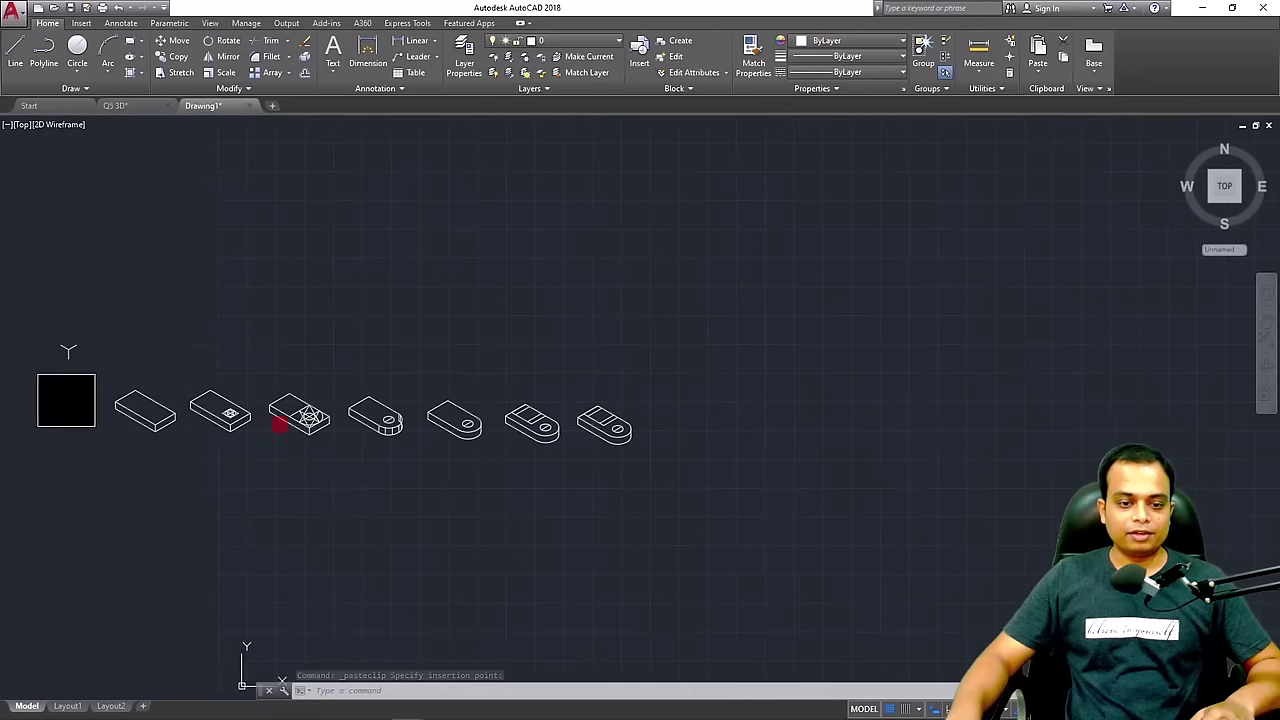
scroll(600, 423, up, 8)
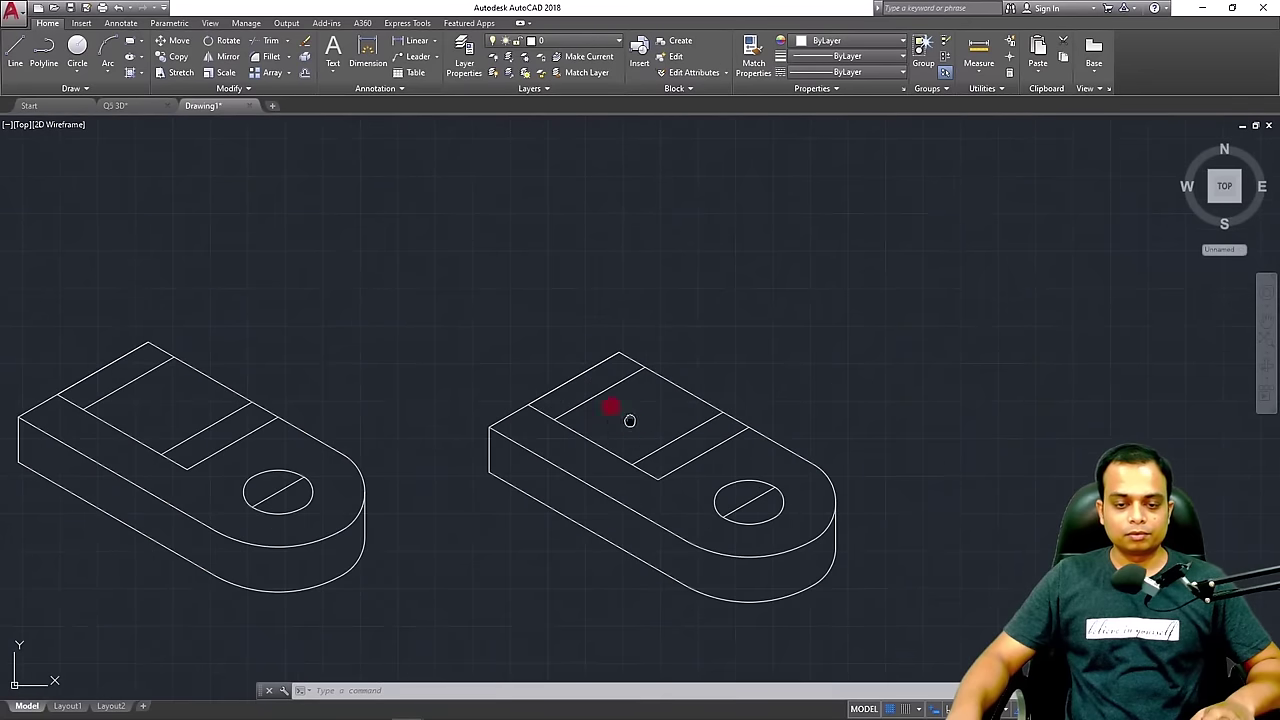
Check the elevation and plan in the question PDF, return to AutoCAD, and start a line on the newest block copy
click(376, 705)
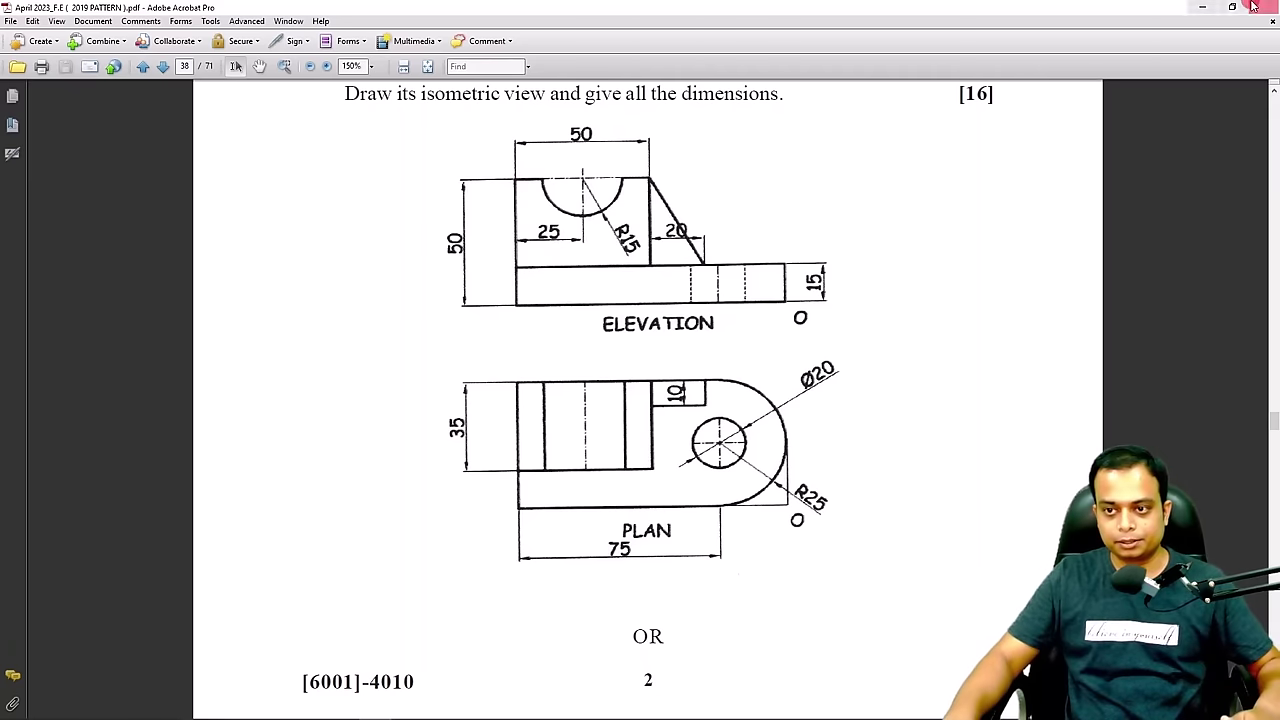
click(1202, 7)
scroll(481, 296, up, 3)
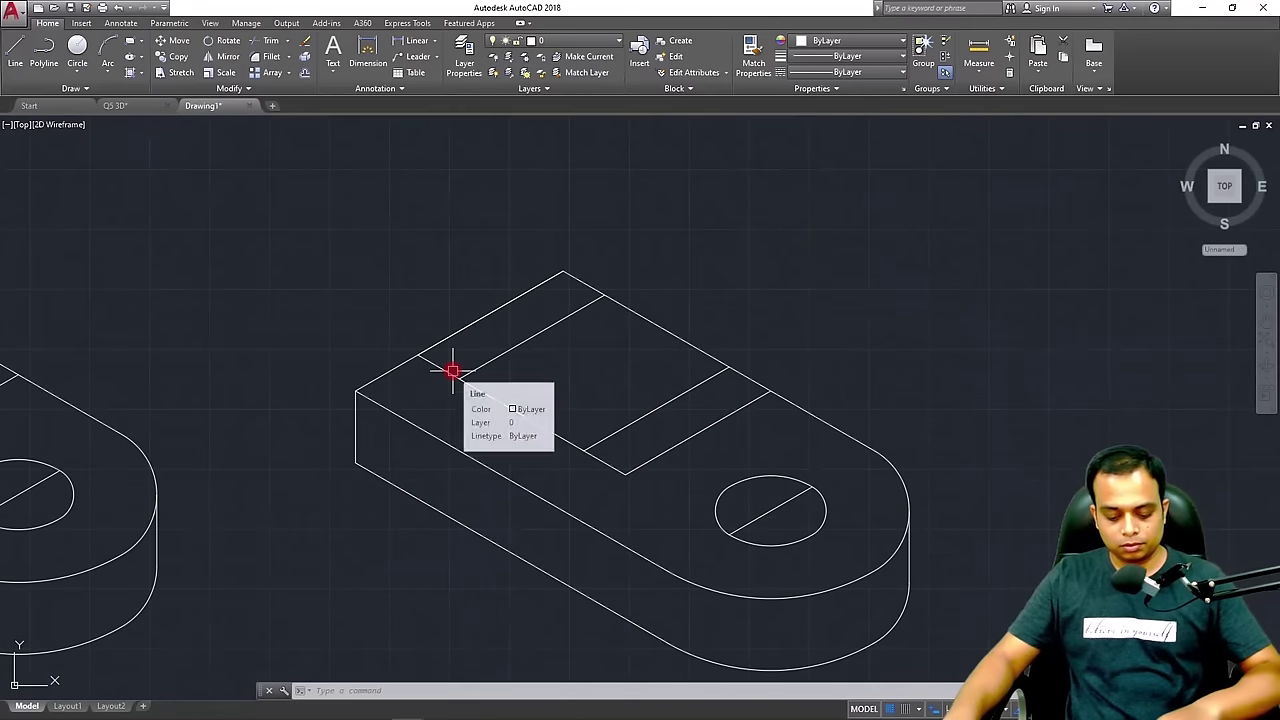
text(l)
key(Return)
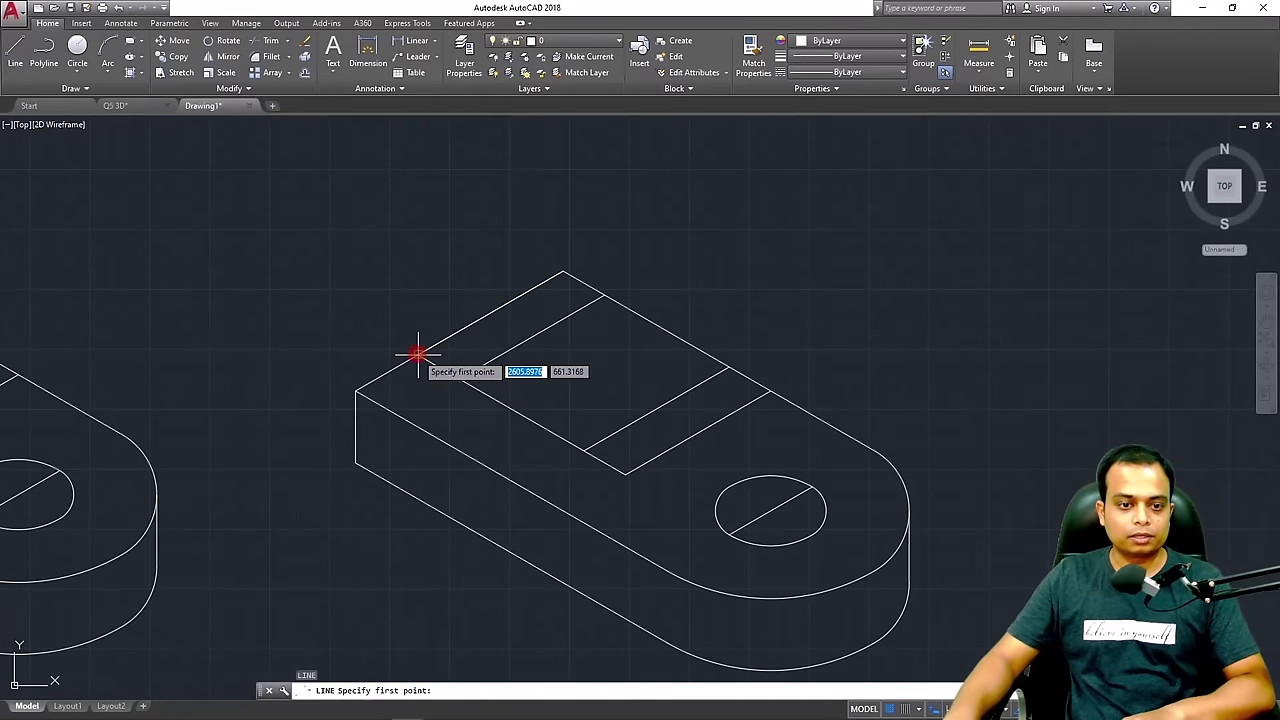
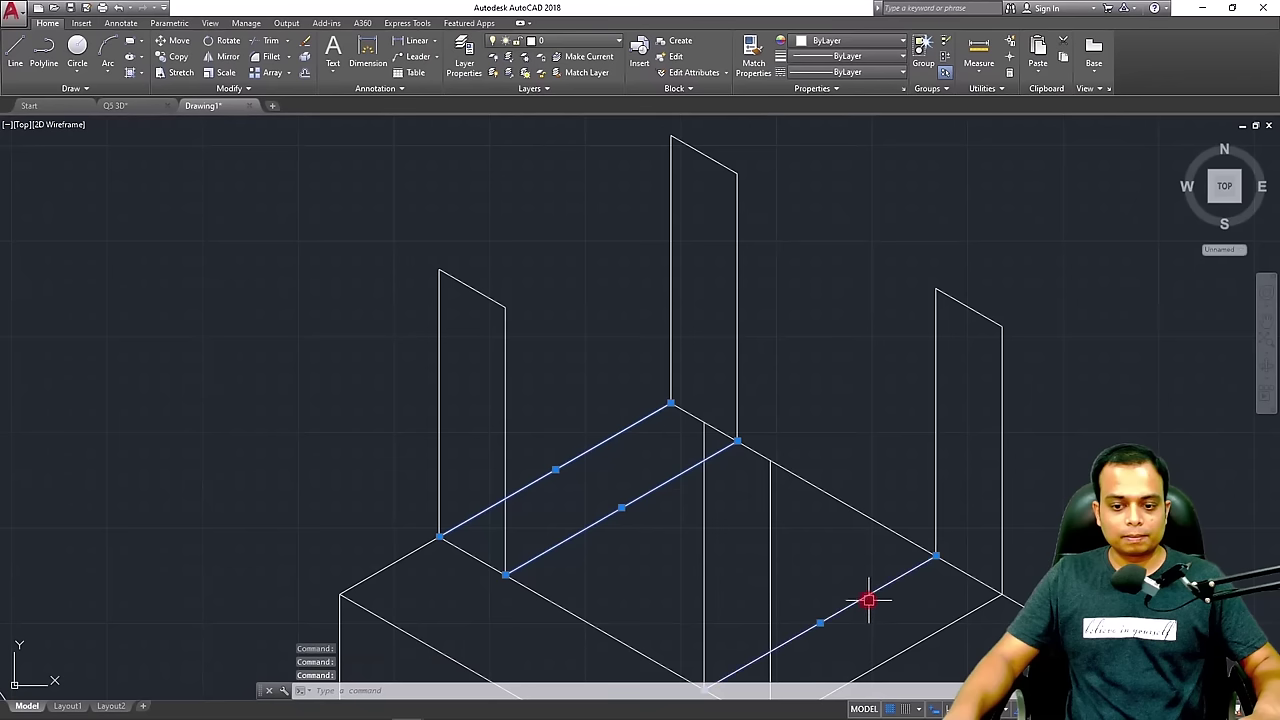
Copy the four crosswise base lines from the base corner up to the top of the walls' vertical edges
middle_drag(923, 517, 828, 318)
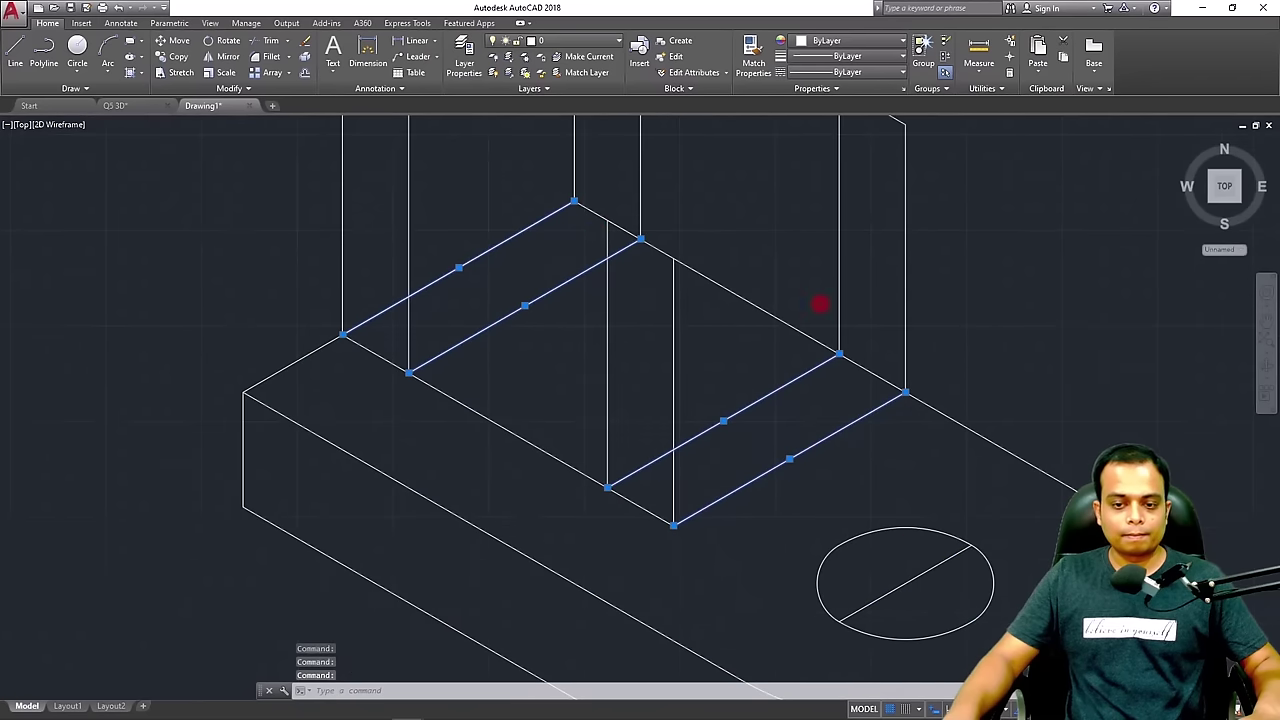
text(co)
key(Return)
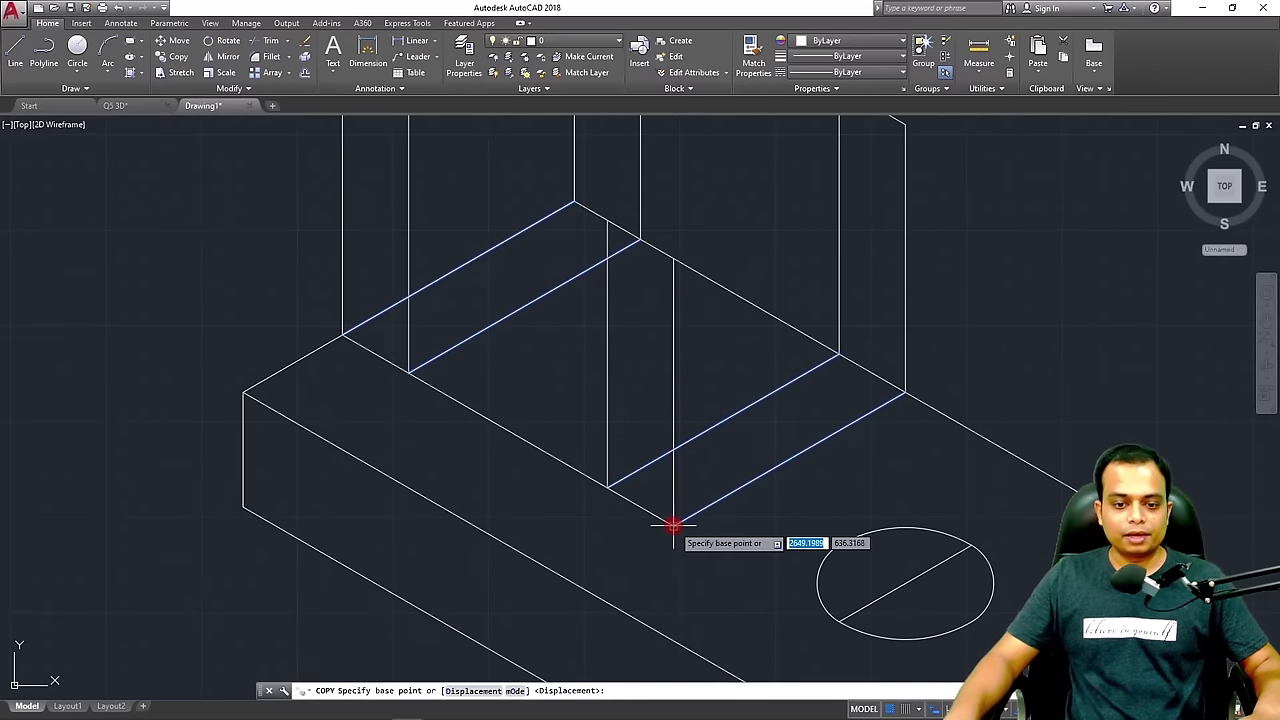
click(673, 521)
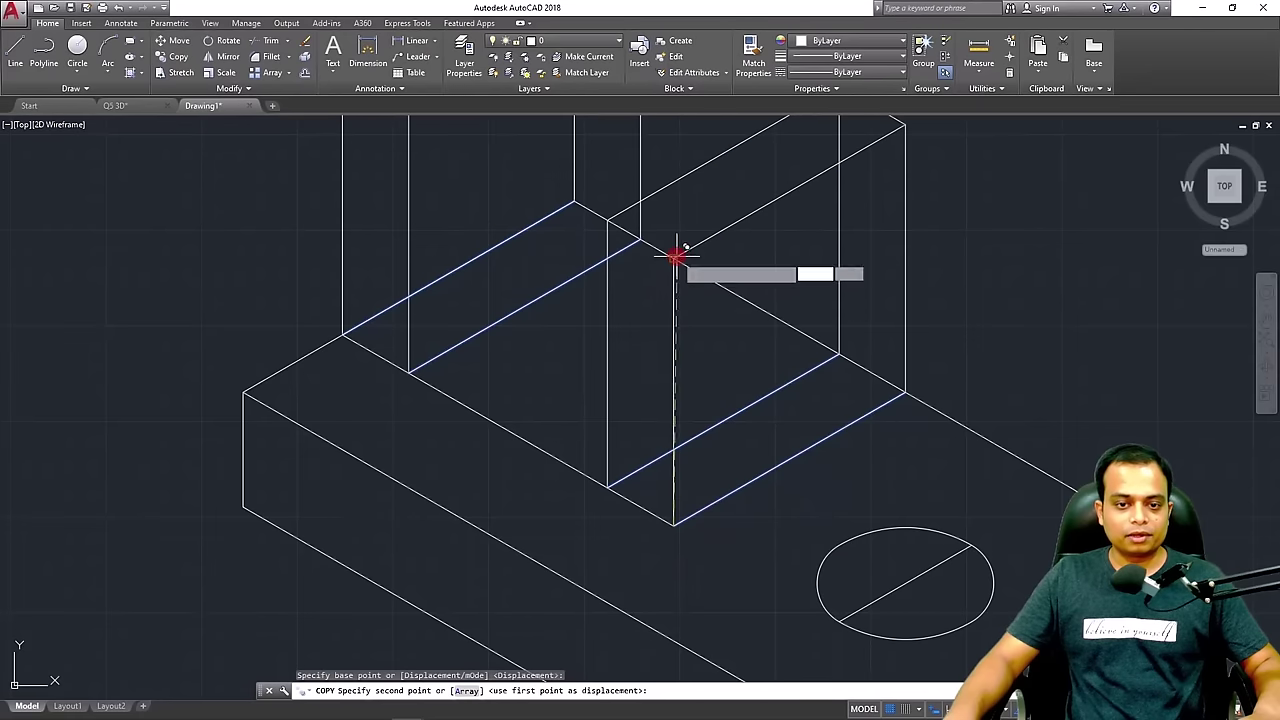
click(676, 256)
key(Escape)
scroll(671, 337, down, 5)
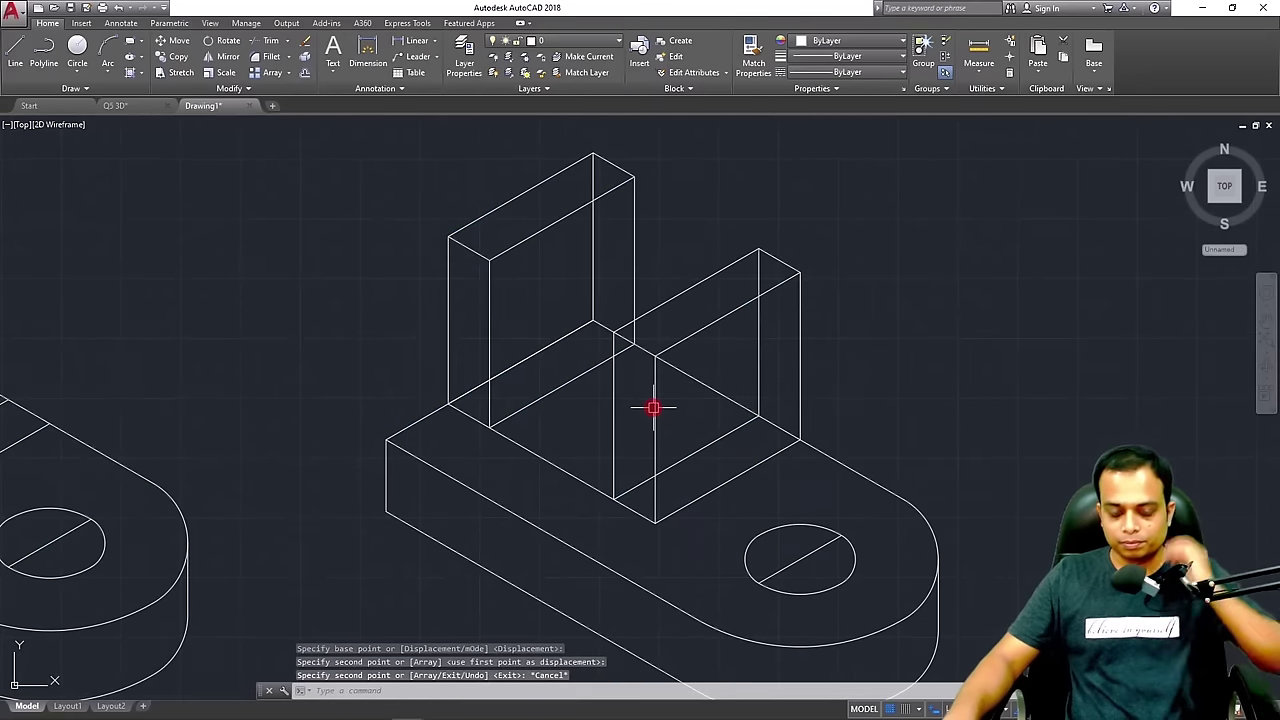
Duplicate the block with the two upright walls and place the copy beside the original
scroll(846, 374, down, 3)
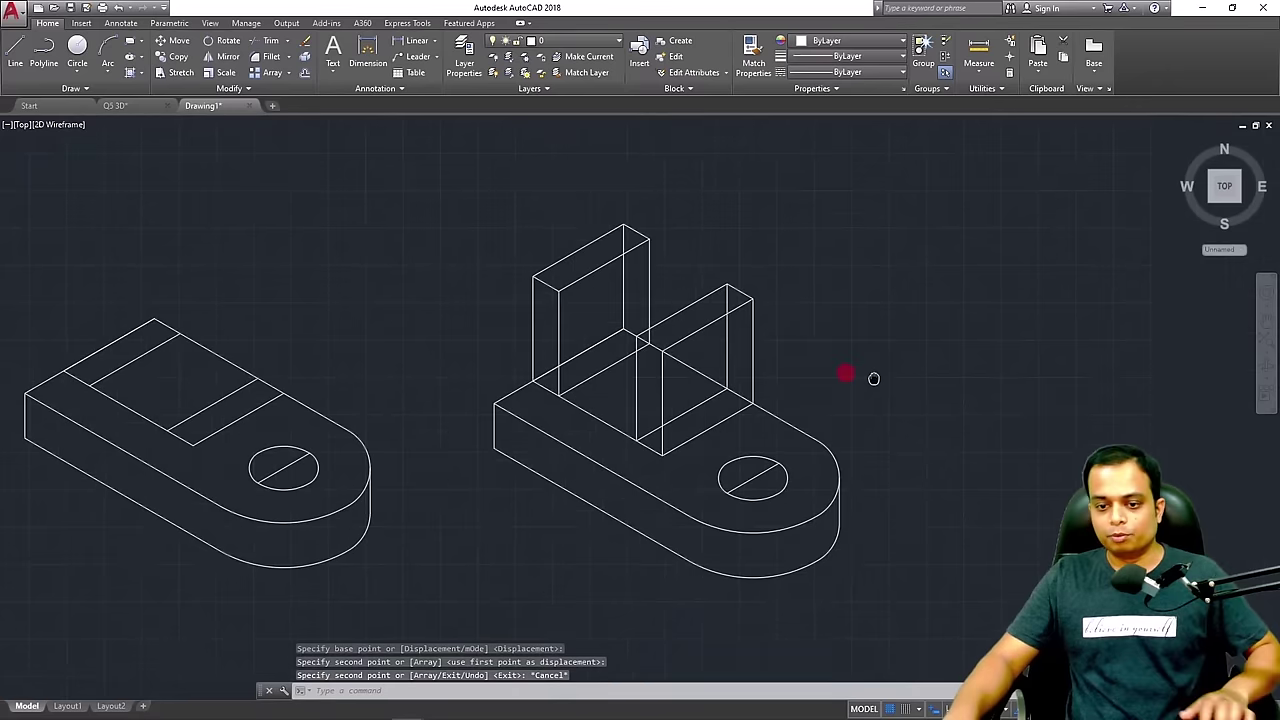
click(873, 193)
click(383, 608)
key(ctrl+c)
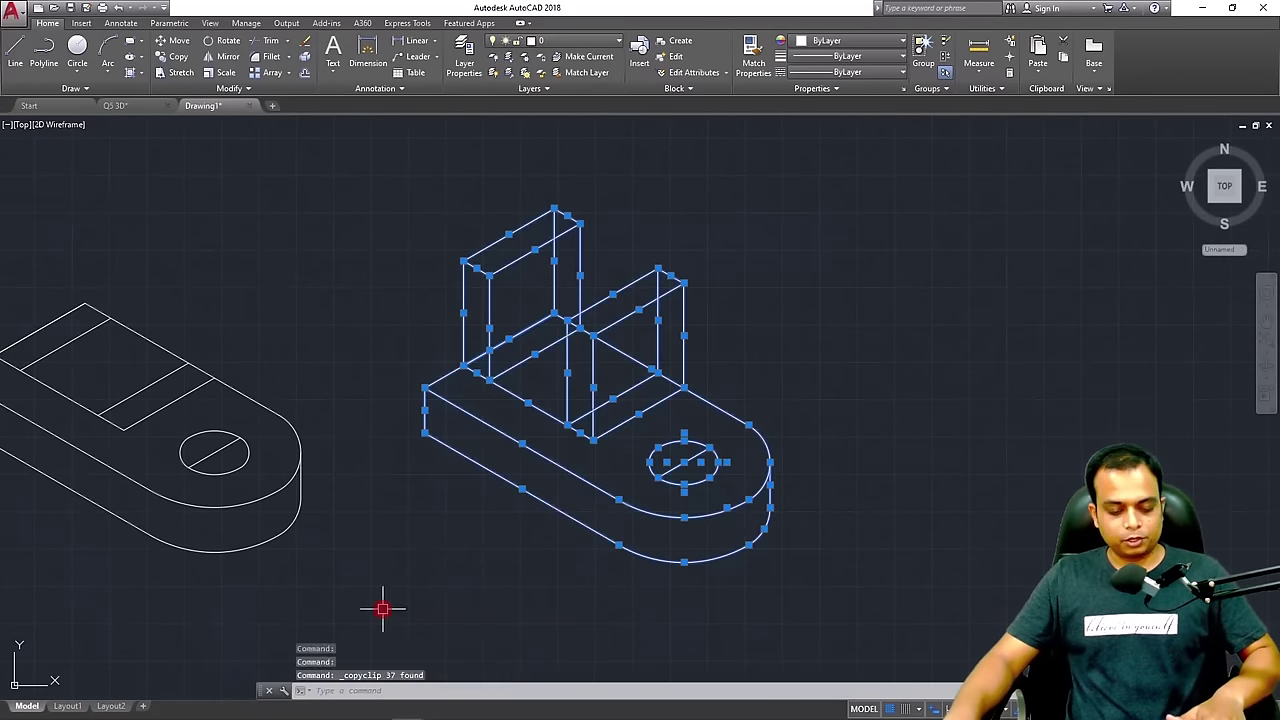
key(ctrl+v)
click(929, 583)
middle_drag(895, 530, 462, 516)
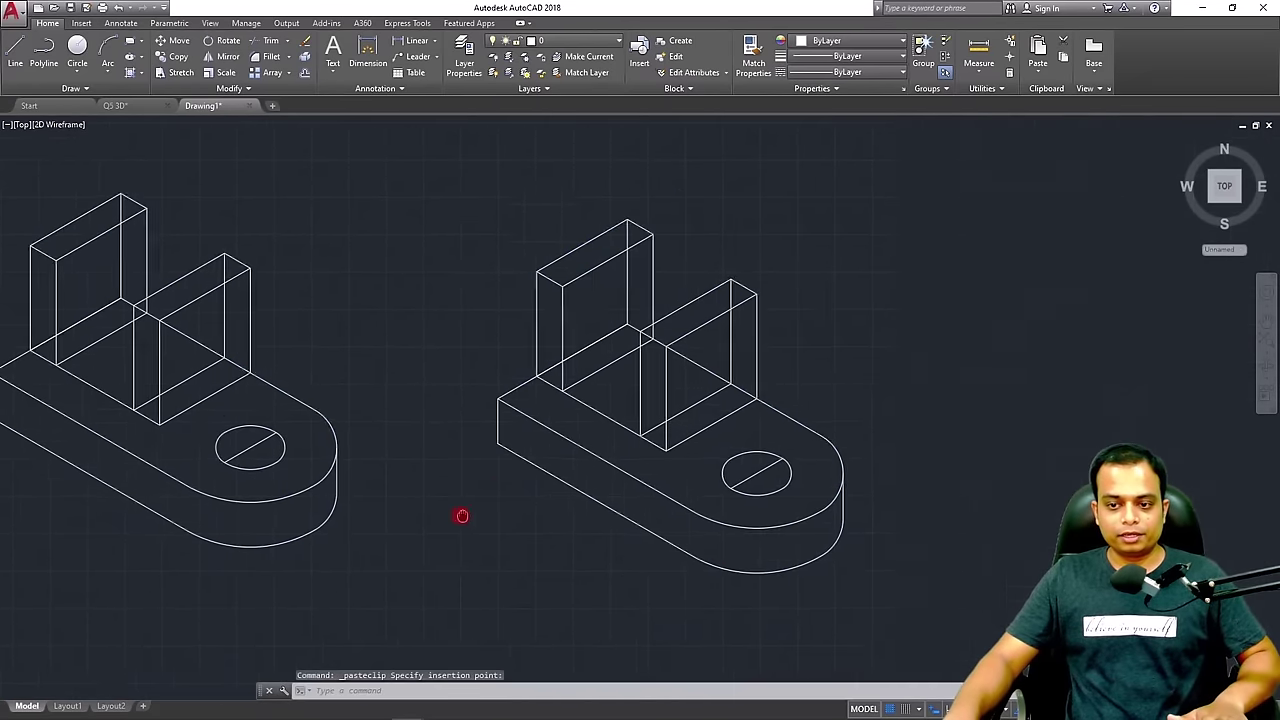
scroll(487, 439, up, 2)
middle_drag(487, 439, 470, 503)
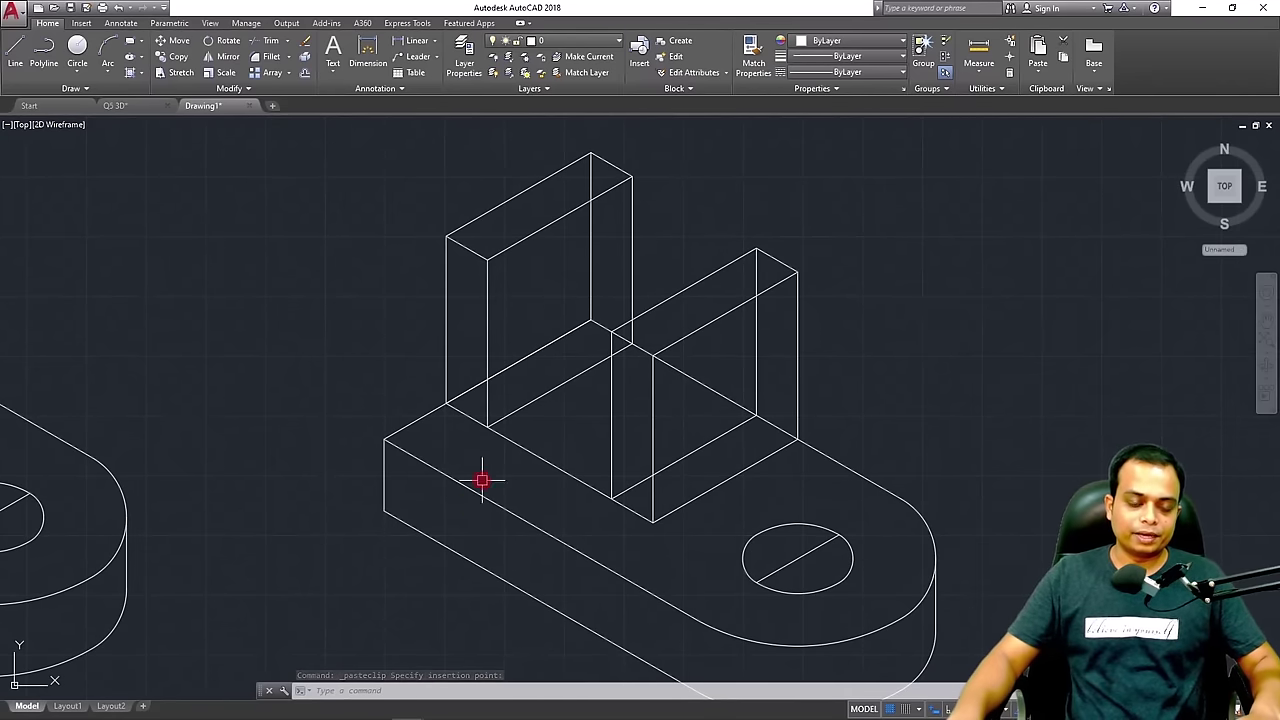
Erase the rear wall's hidden bottom line and shorten the block's two top edges to the outer base corners of the walls
click(547, 345)
key(Delete)
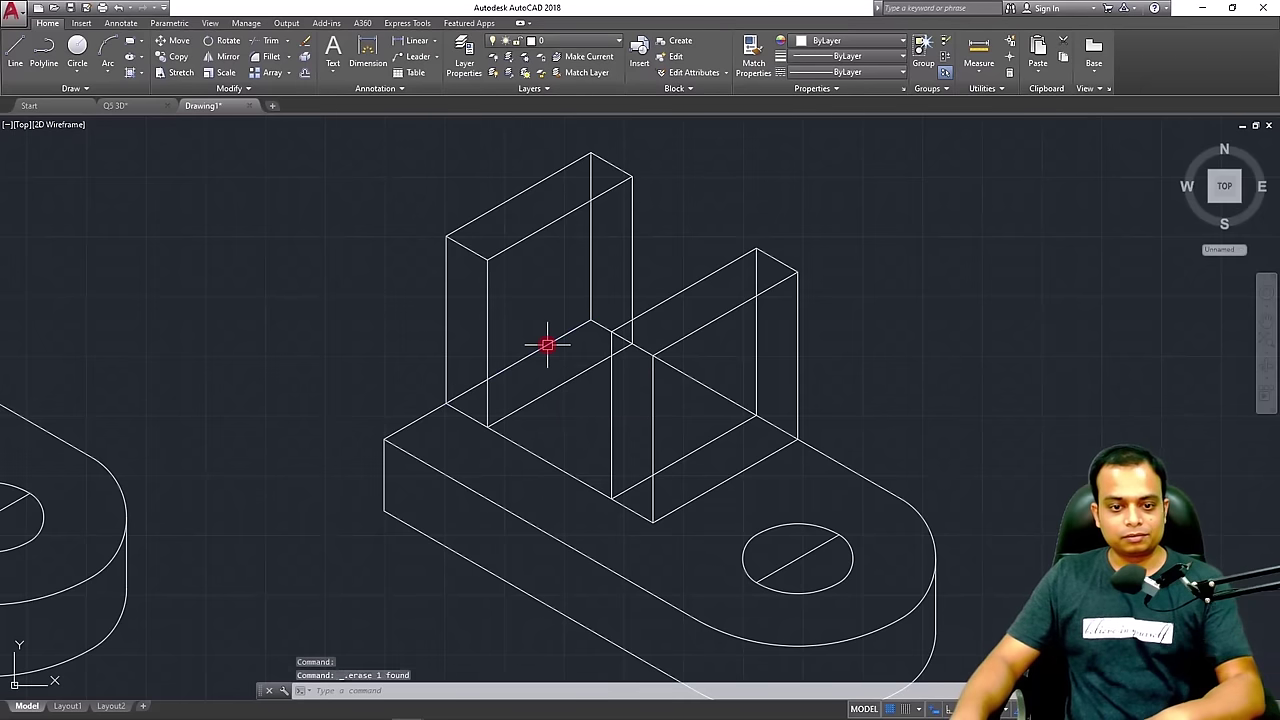
click(547, 345)
click(591, 319)
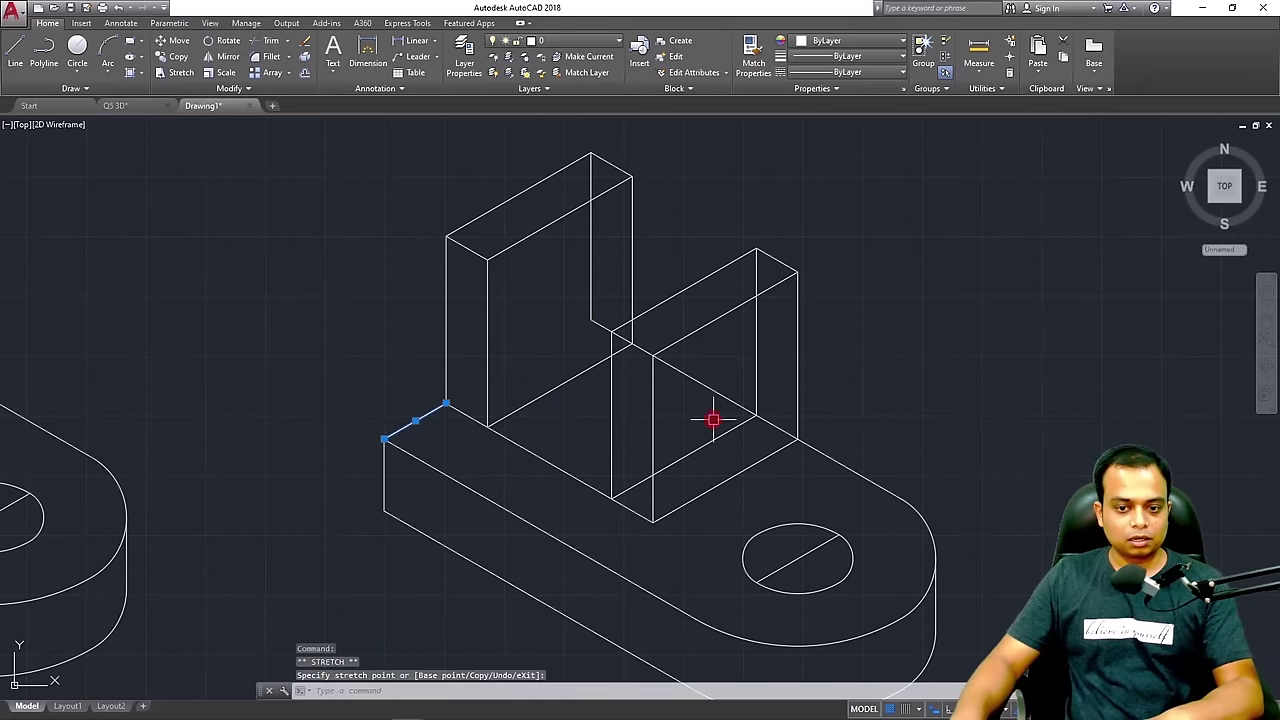
click(822, 451)
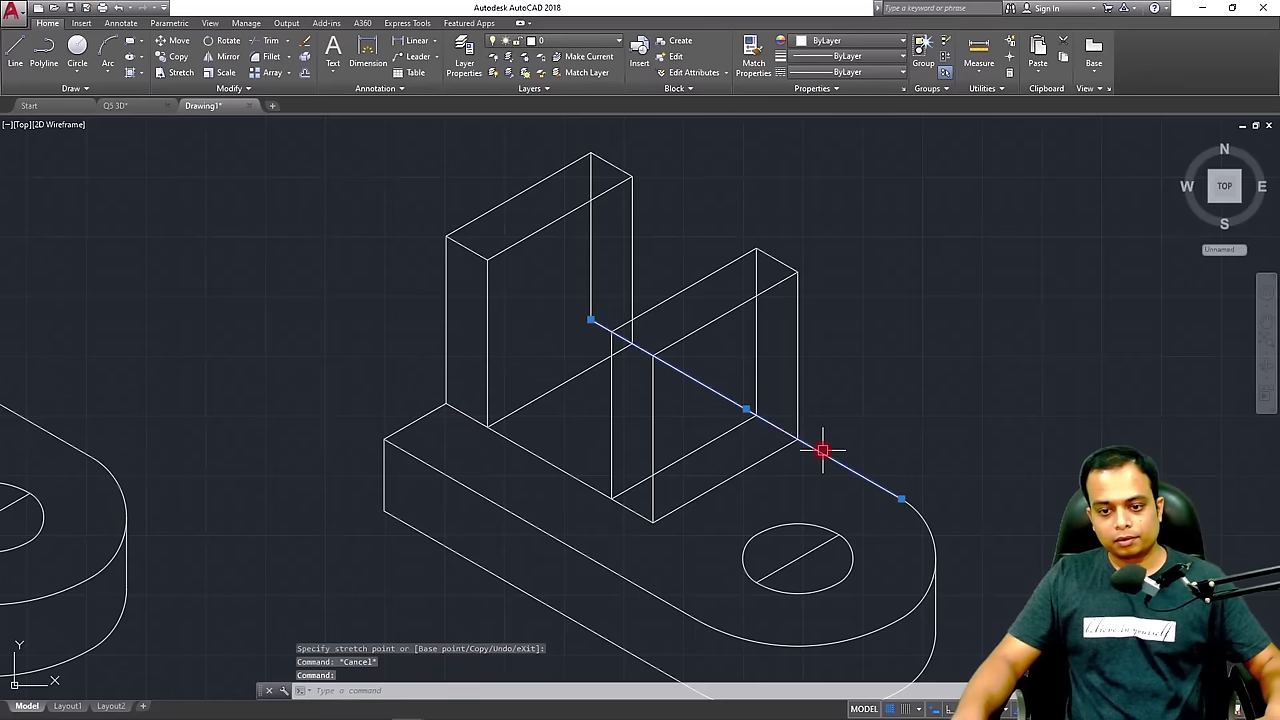
click(591, 319)
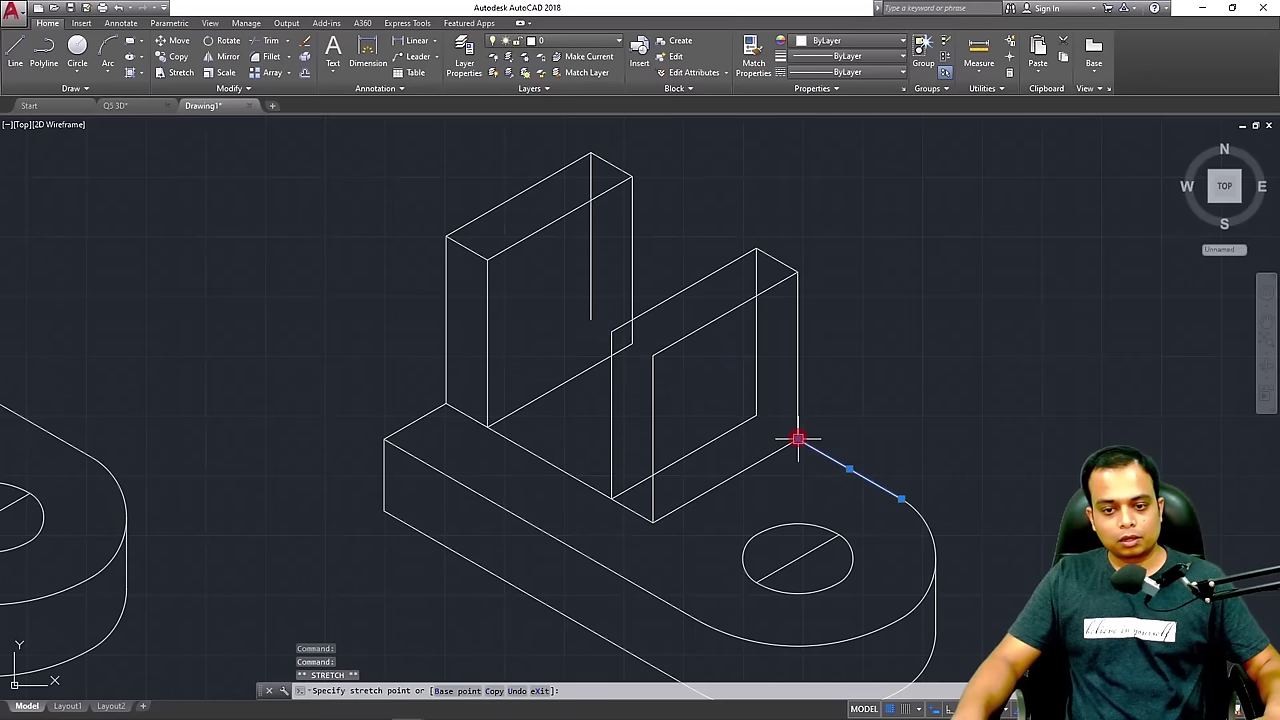
Erase the rear wall's hidden vertical edge and the front wall's hidden vertical and bottom edges
click(603, 228)
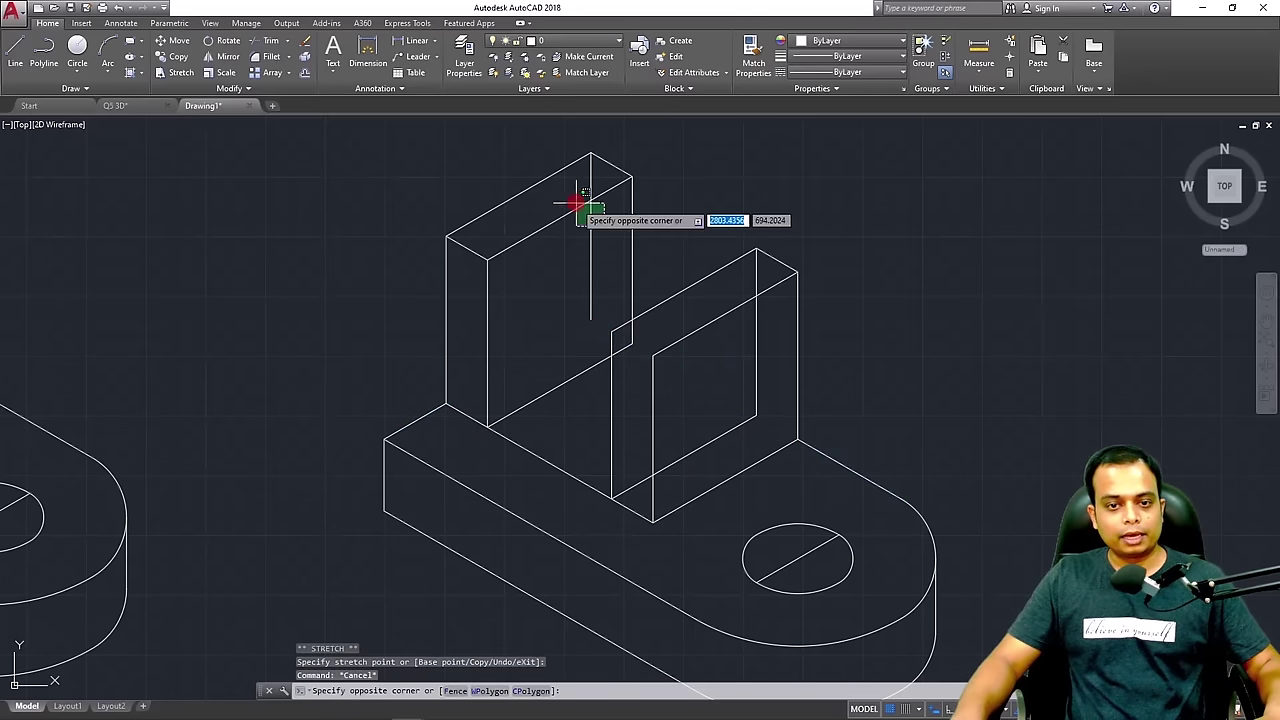
click(577, 259)
key(Delete)
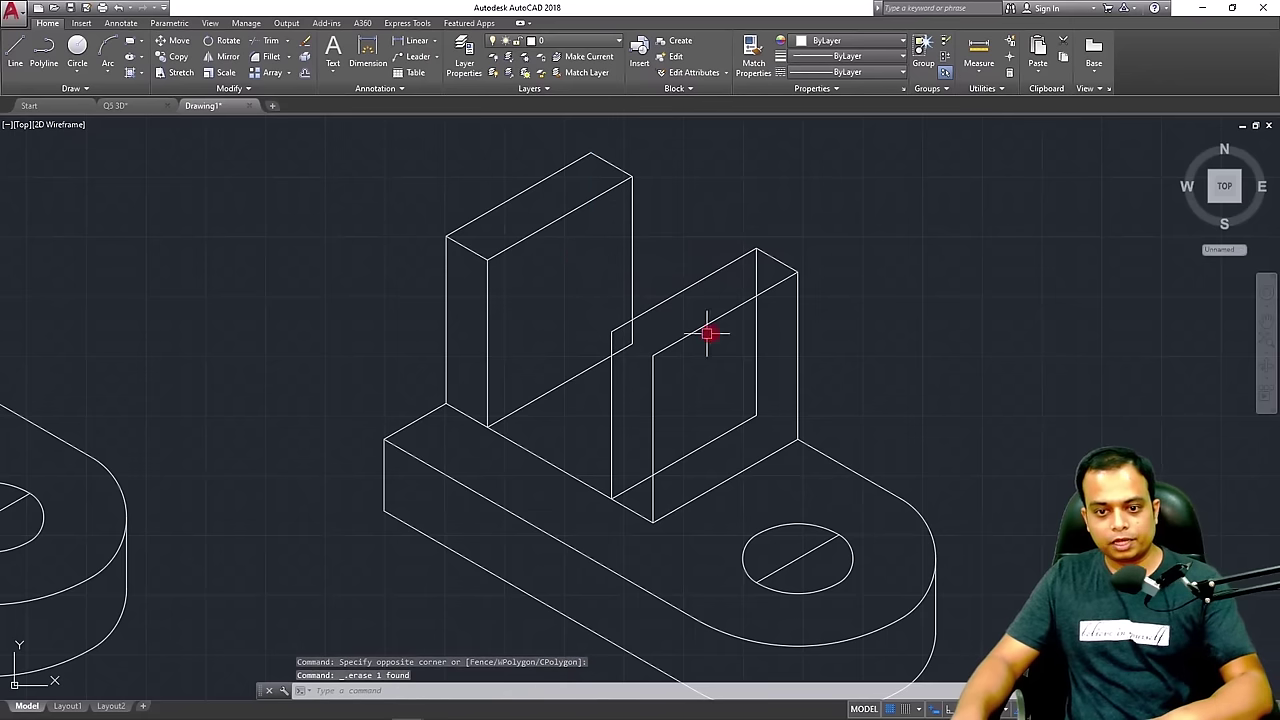
click(768, 357)
click(735, 432)
key(Delete)
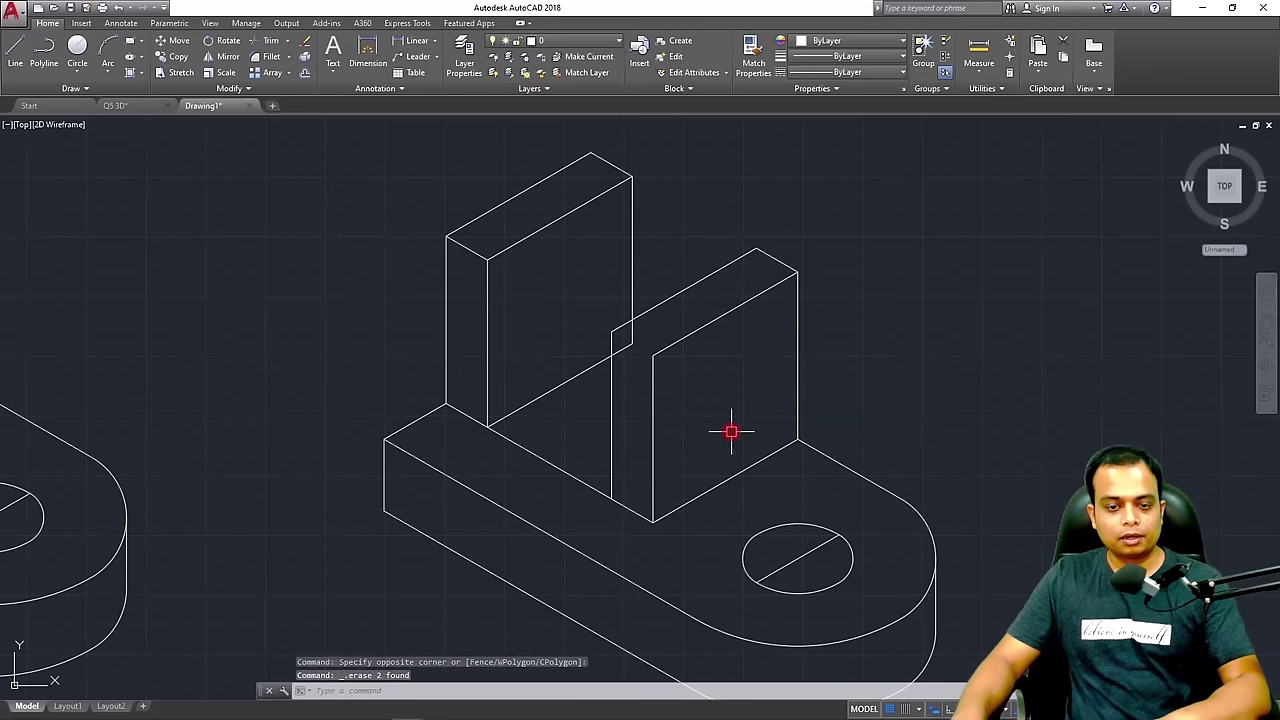
Shorten the rear wall's far vertical edge and inner bottom edge to end at the front wall's outline
click(632, 334)
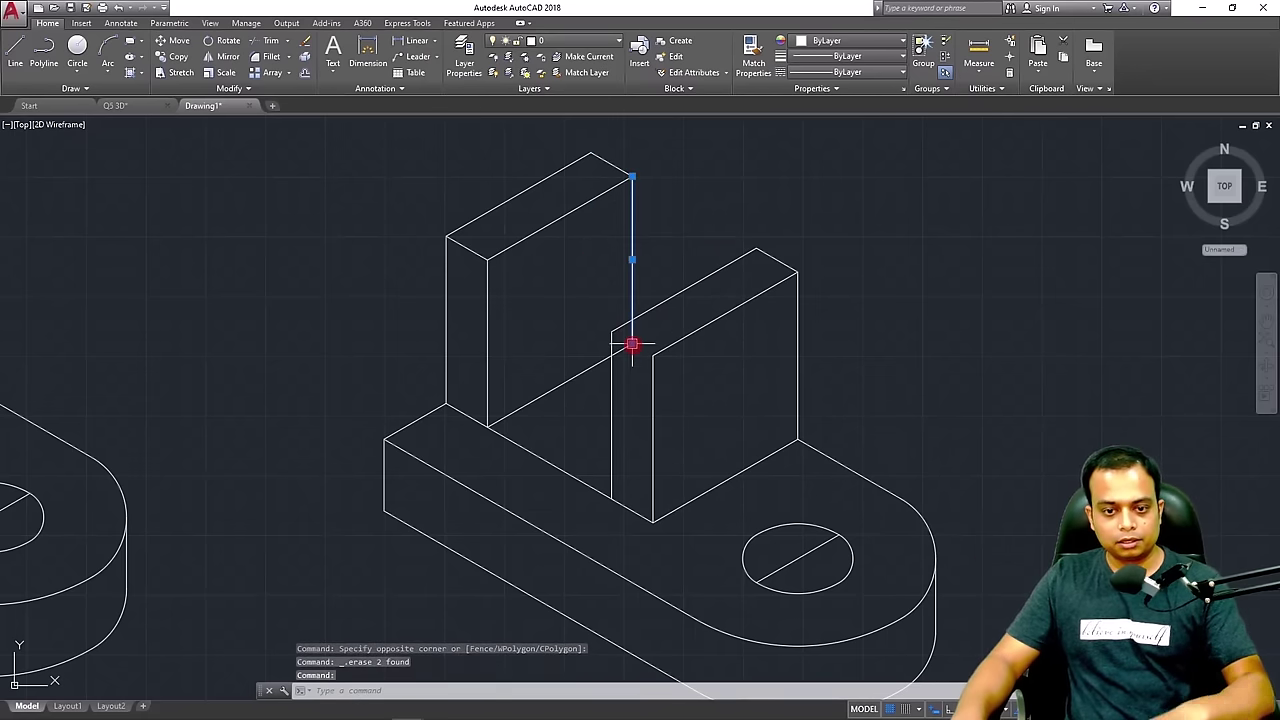
click(632, 346)
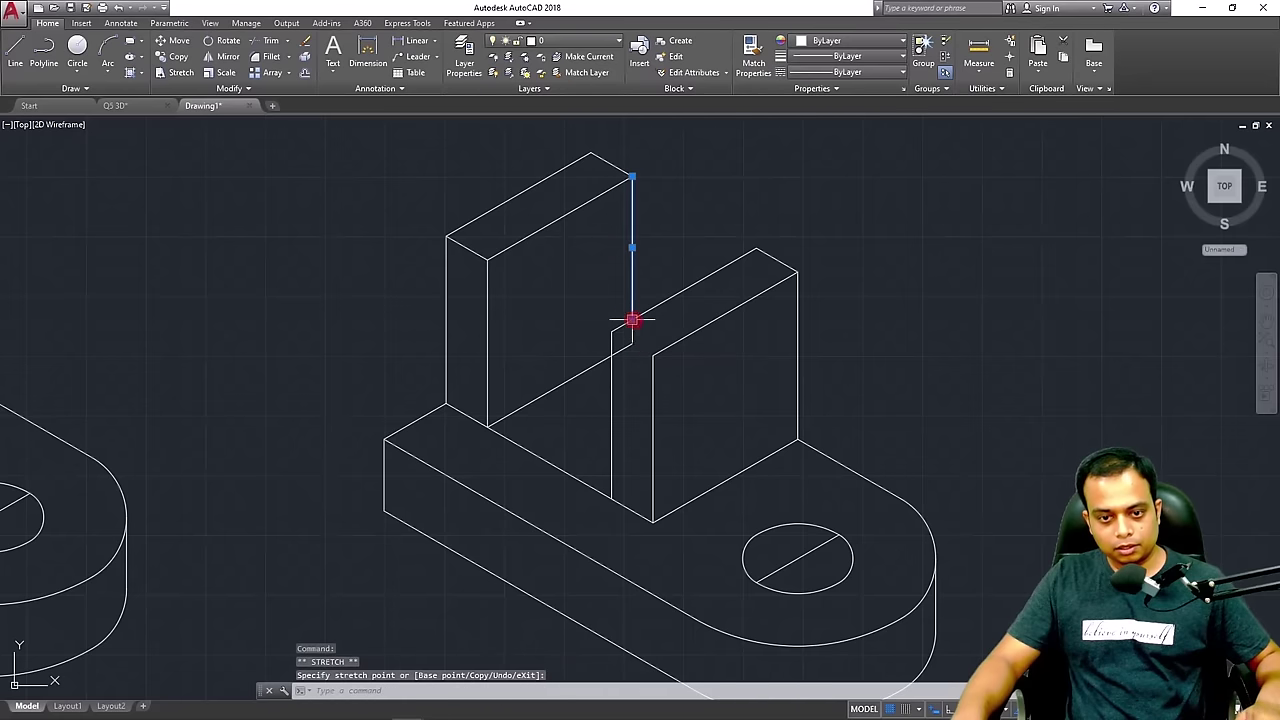
key(Escape)
click(608, 359)
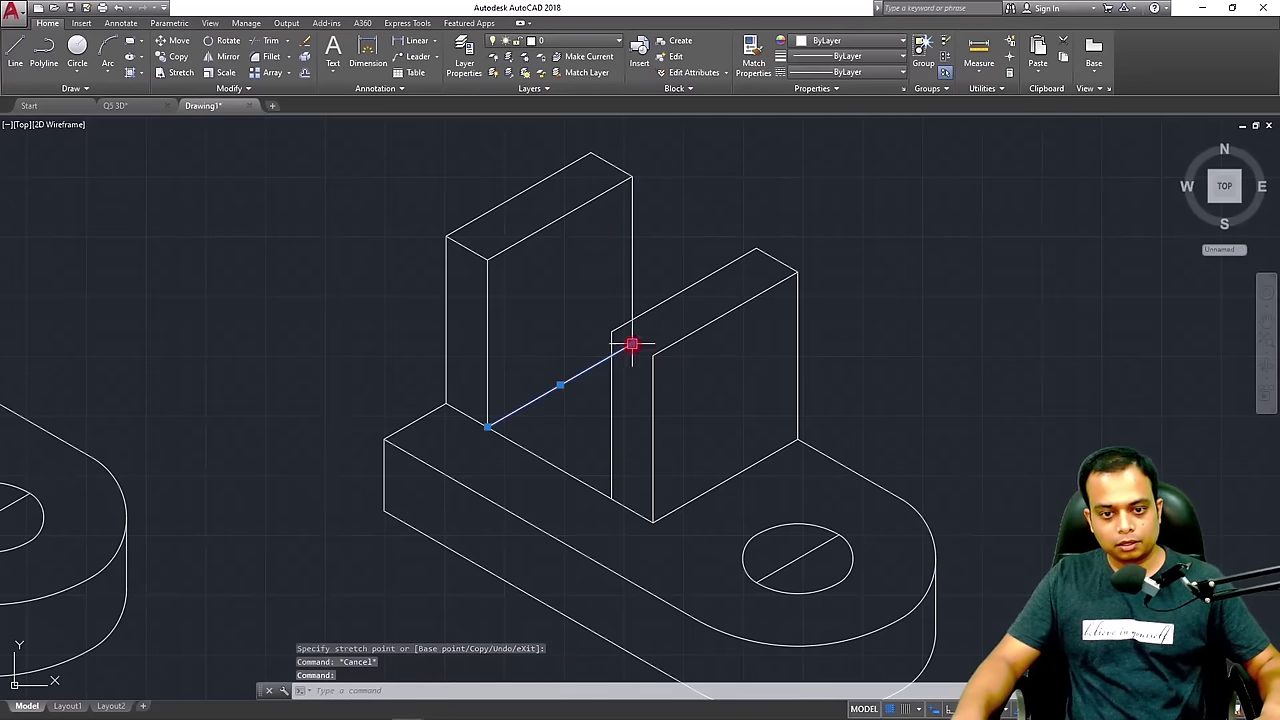
click(632, 345)
key(Escape)
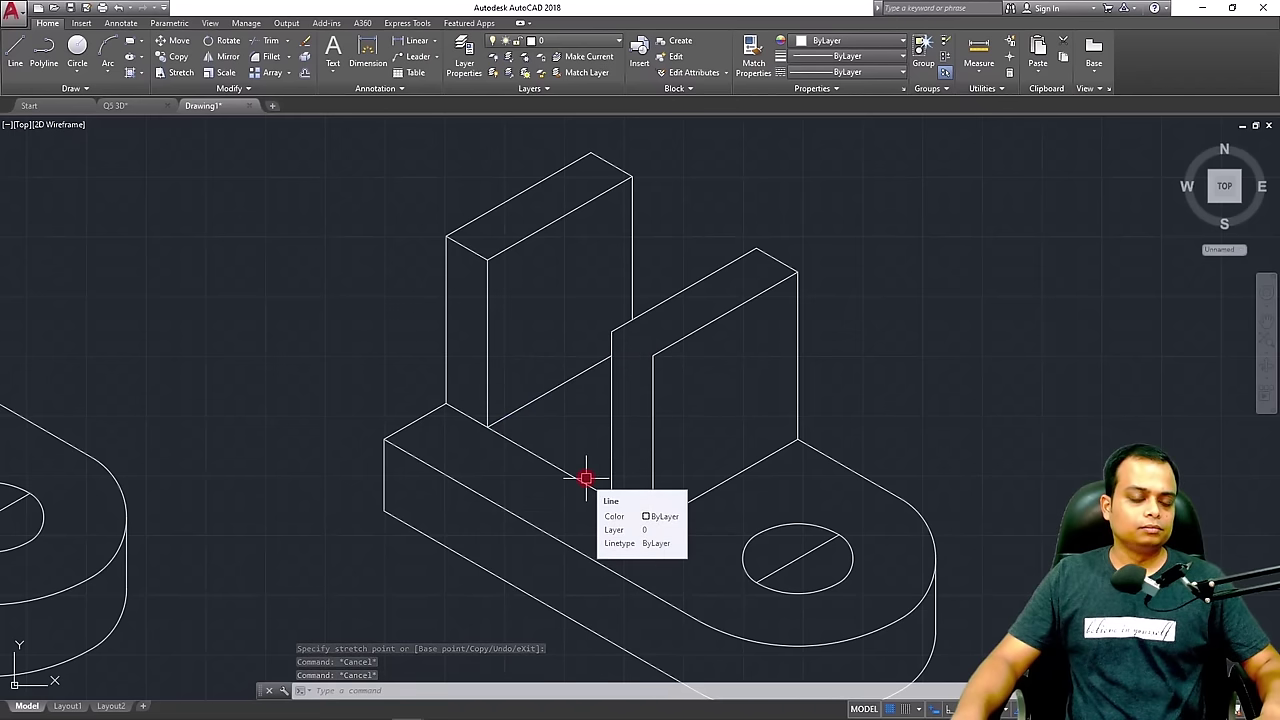
Check the semicircular cut's dimensions in the exam question's elevation in Adobe Acrobat and return to the AutoCAD drawing
key(Escape)
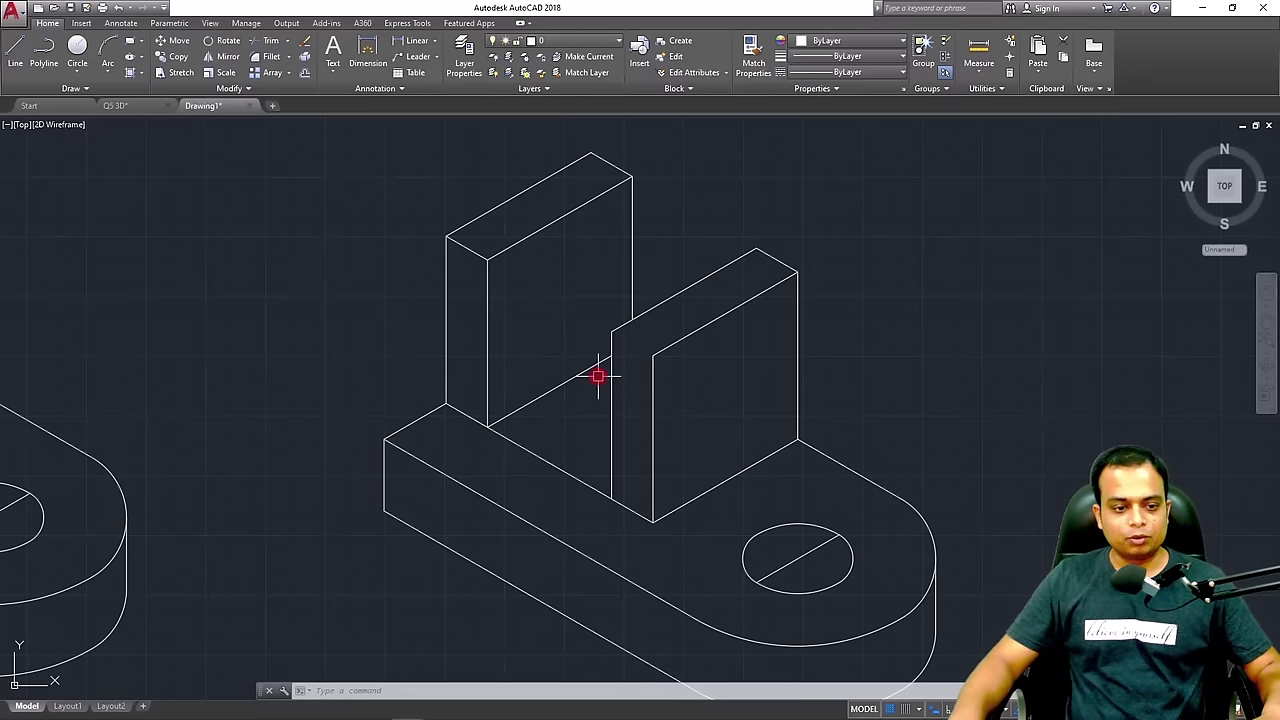
scroll(598, 376, down, 5)
scroll(560, 395, up, 5)
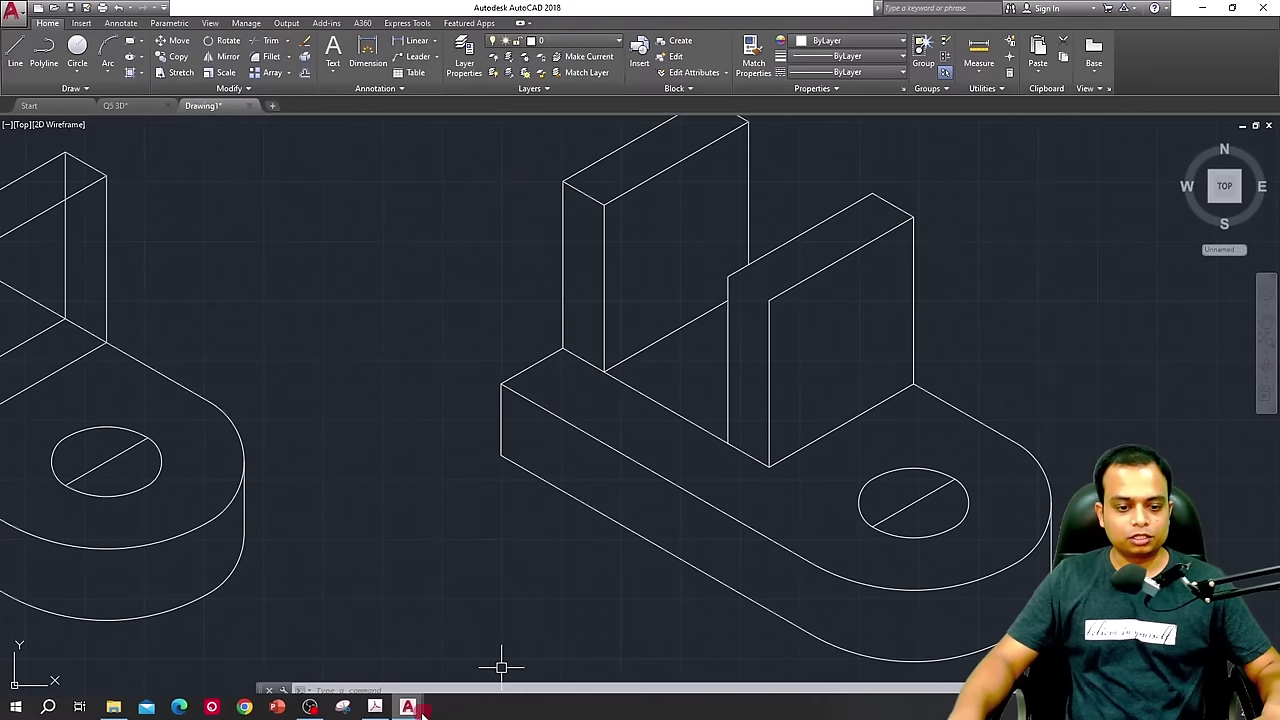
click(414, 708)
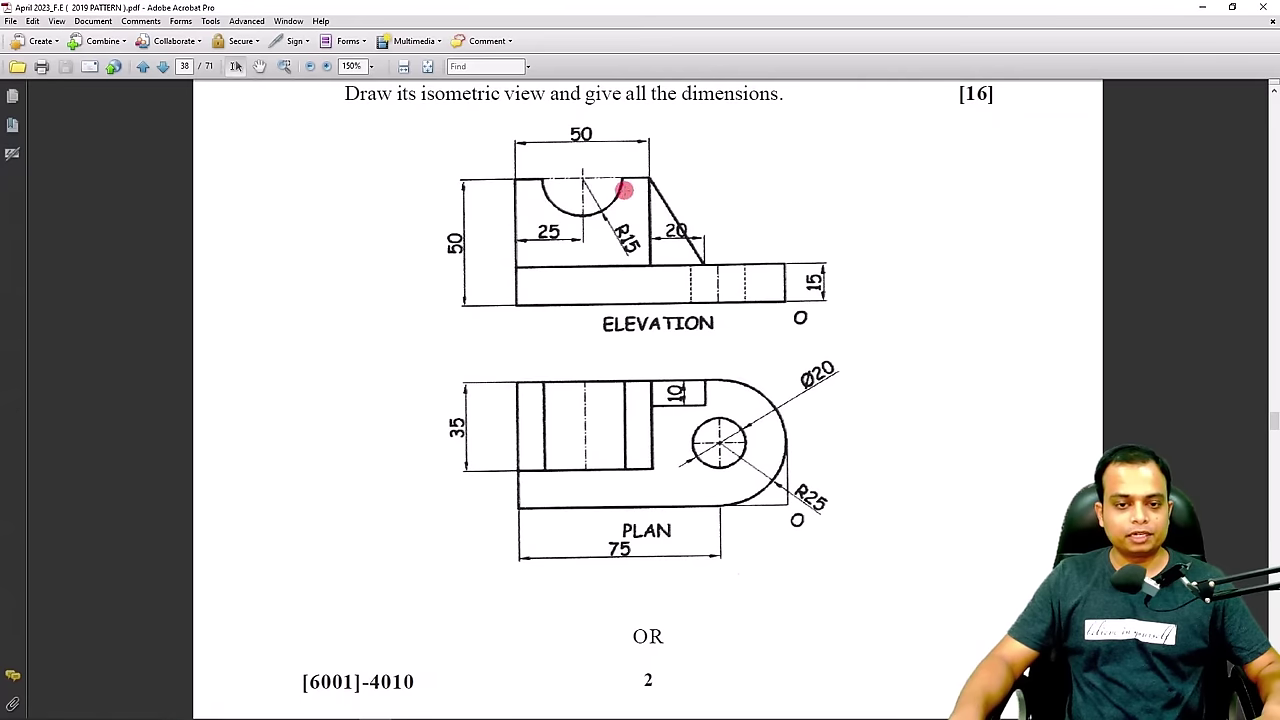
click(1207, 6)
Erase the rear wall's inner bottom edge, which runs to the front wall's outline
middle_drag(749, 226, 566, 323)
scroll(567, 324, up, 2)
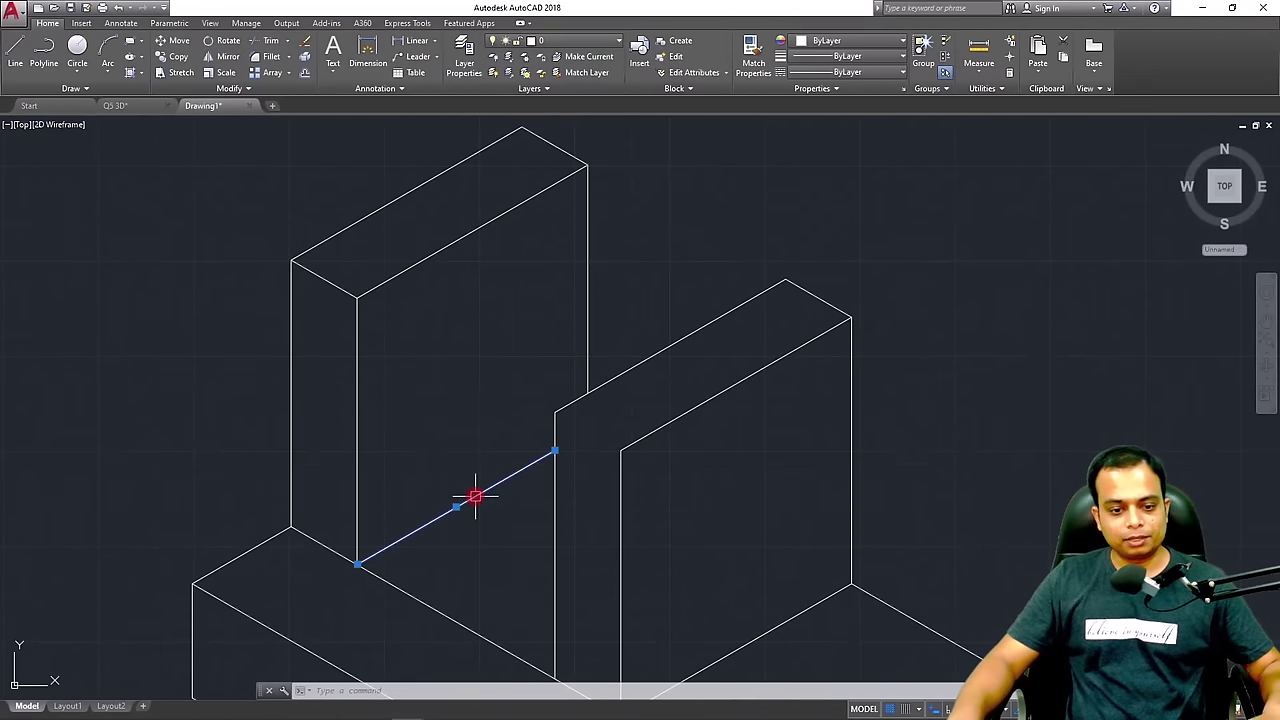
key(Delete)
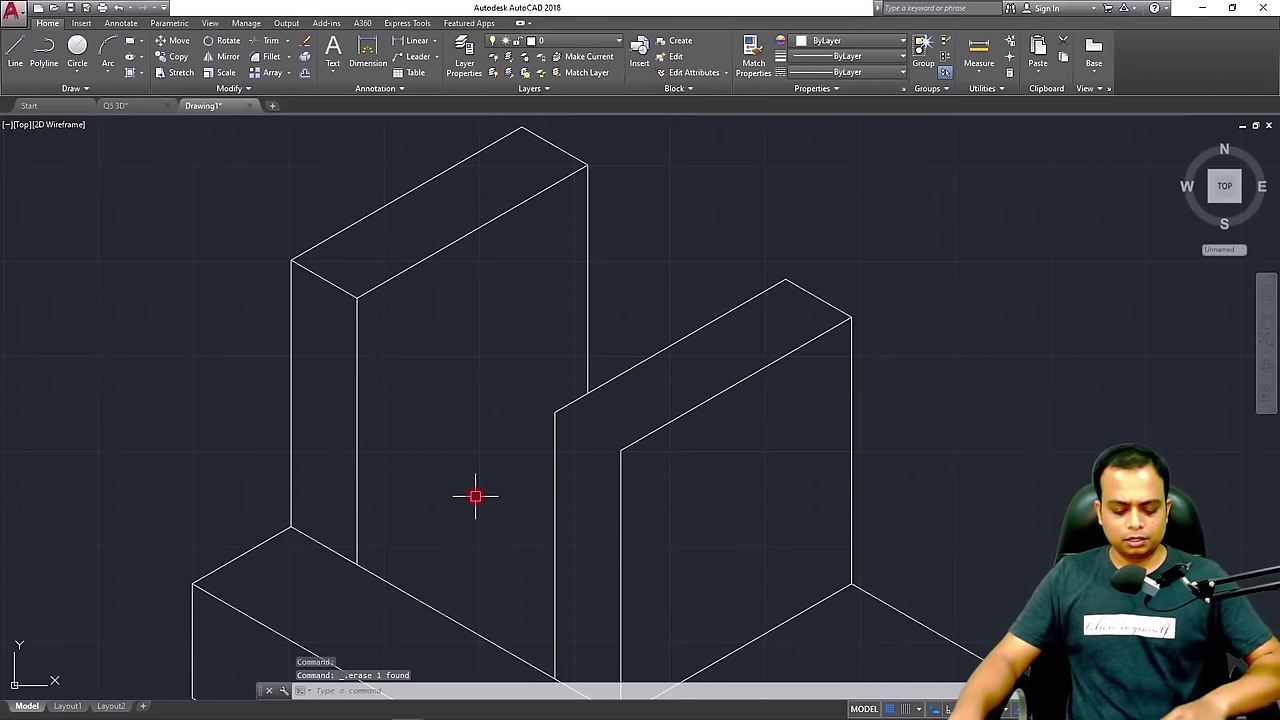
Draw a line joining the facing top corners at the near ends of the rear and front walls
text(l)
key(Return)
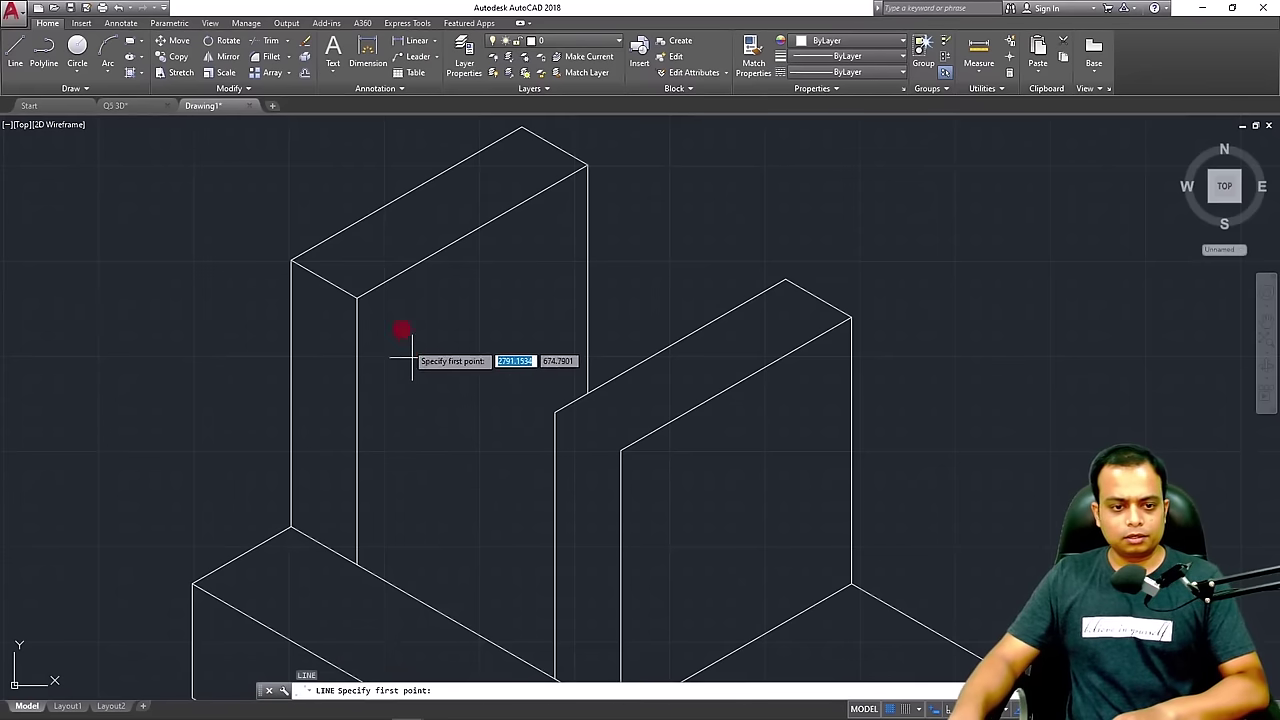
click(357, 298)
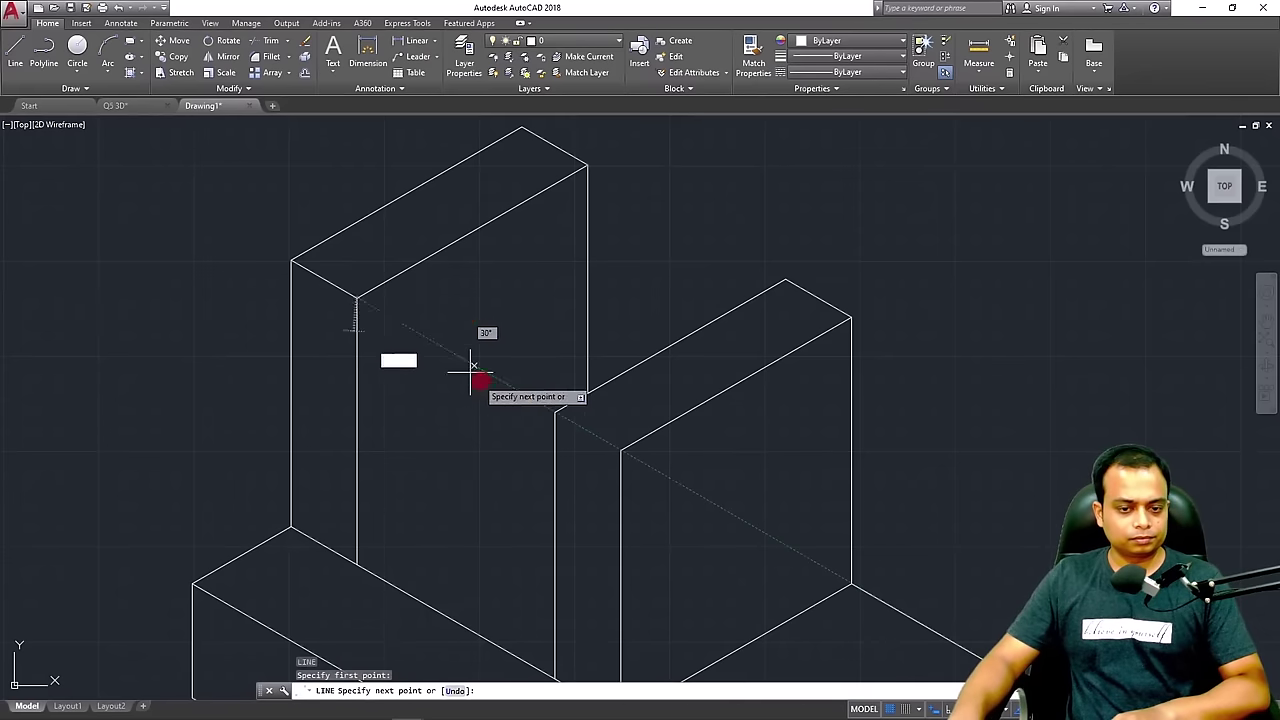
click(555, 413)
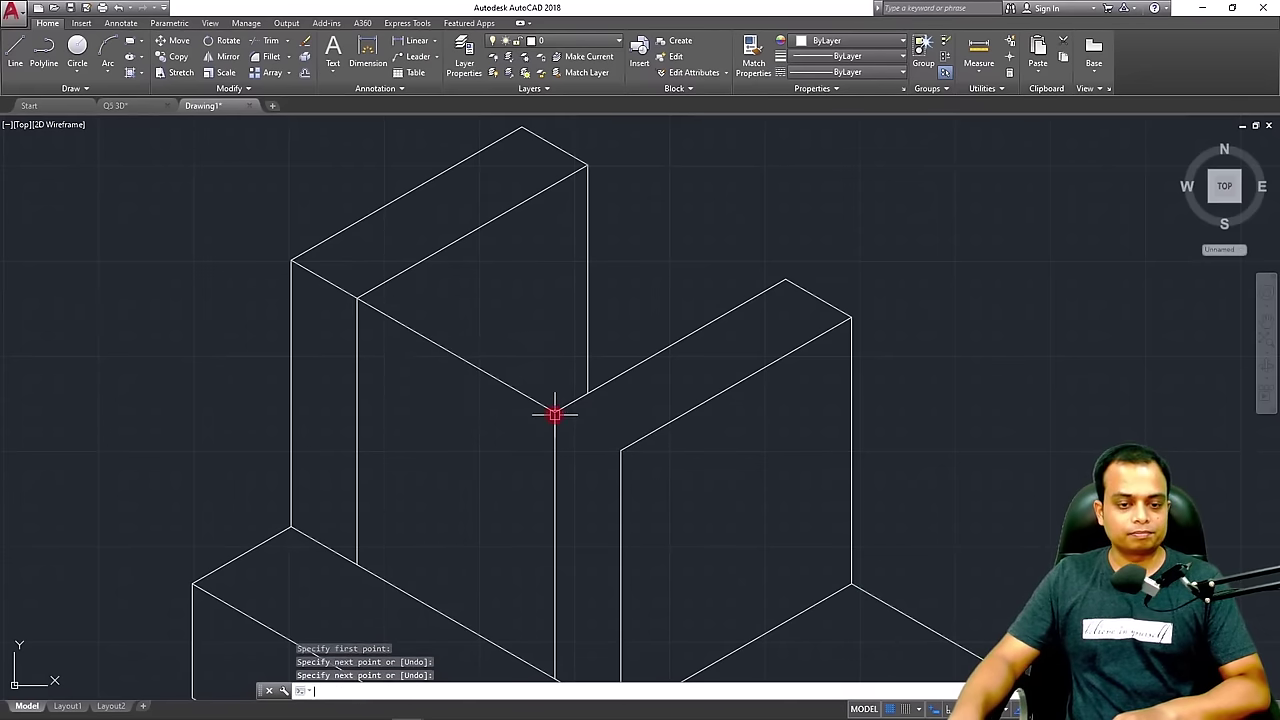
key(Return)
Draw vertical lines 15 units long upward and downward from the midpoint of the line joining the two walls
key(Return)
click(457, 355)
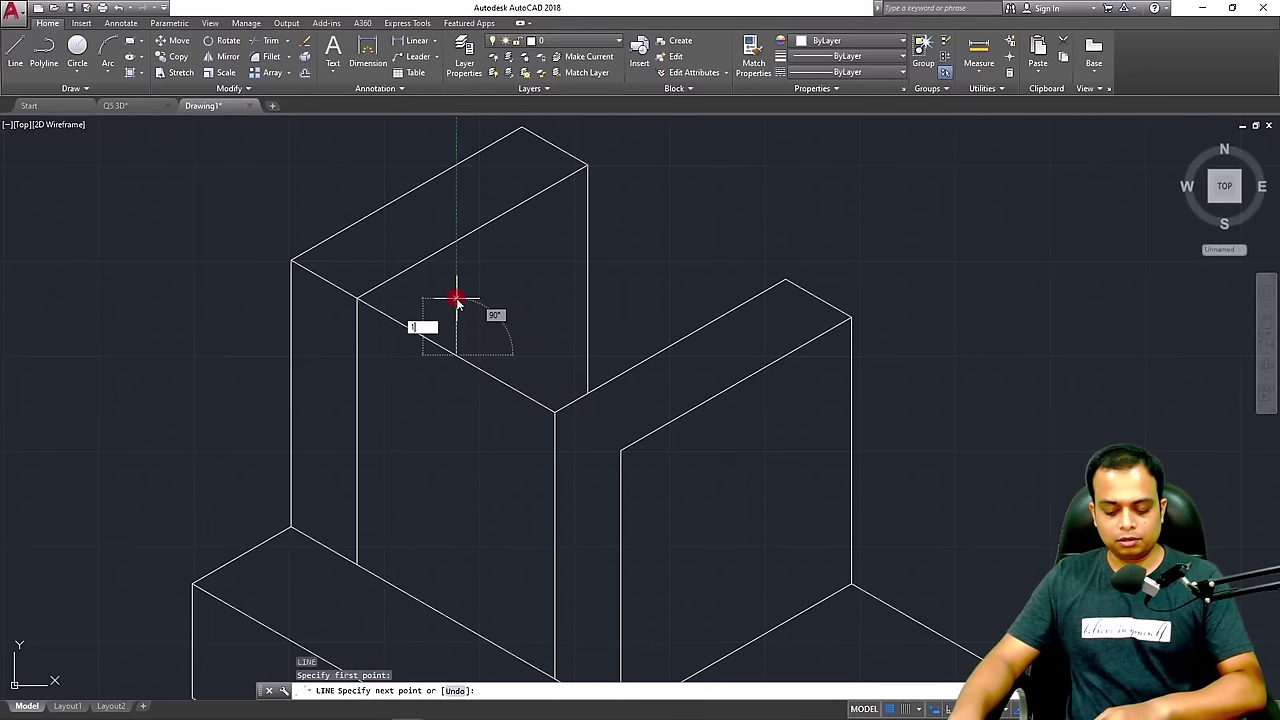
key(Return)
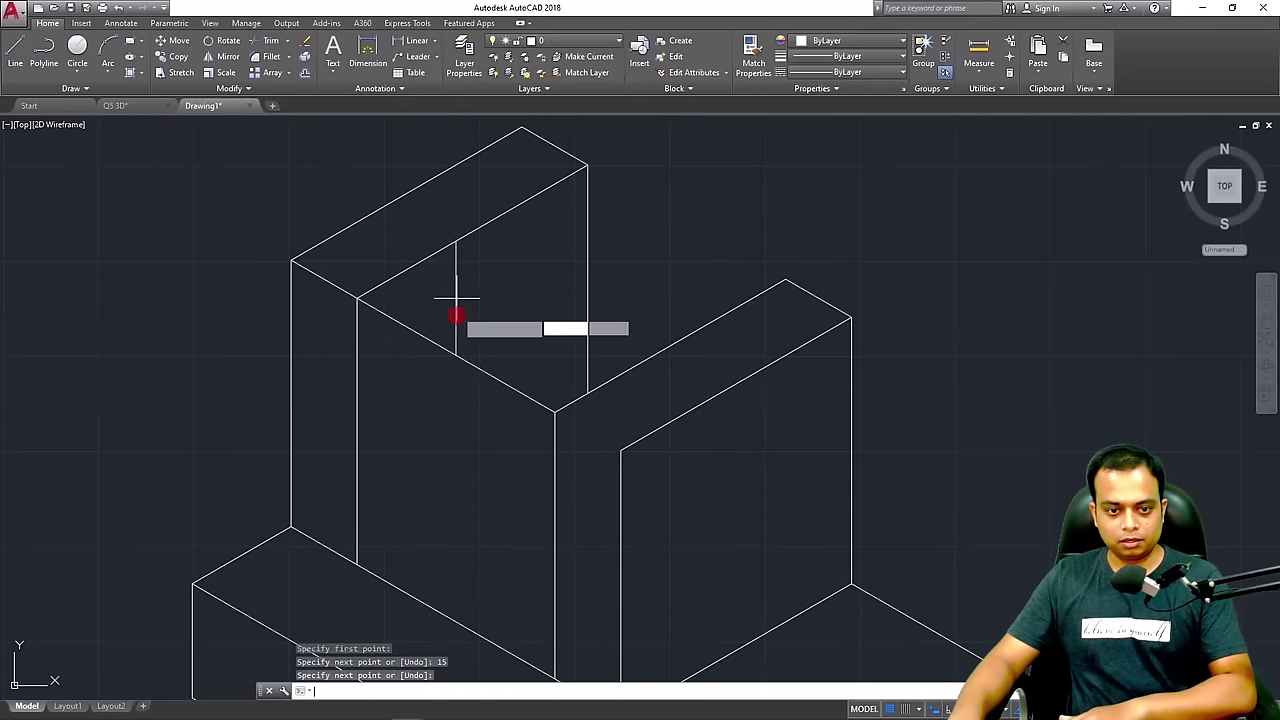
key(Return)
key(Return)
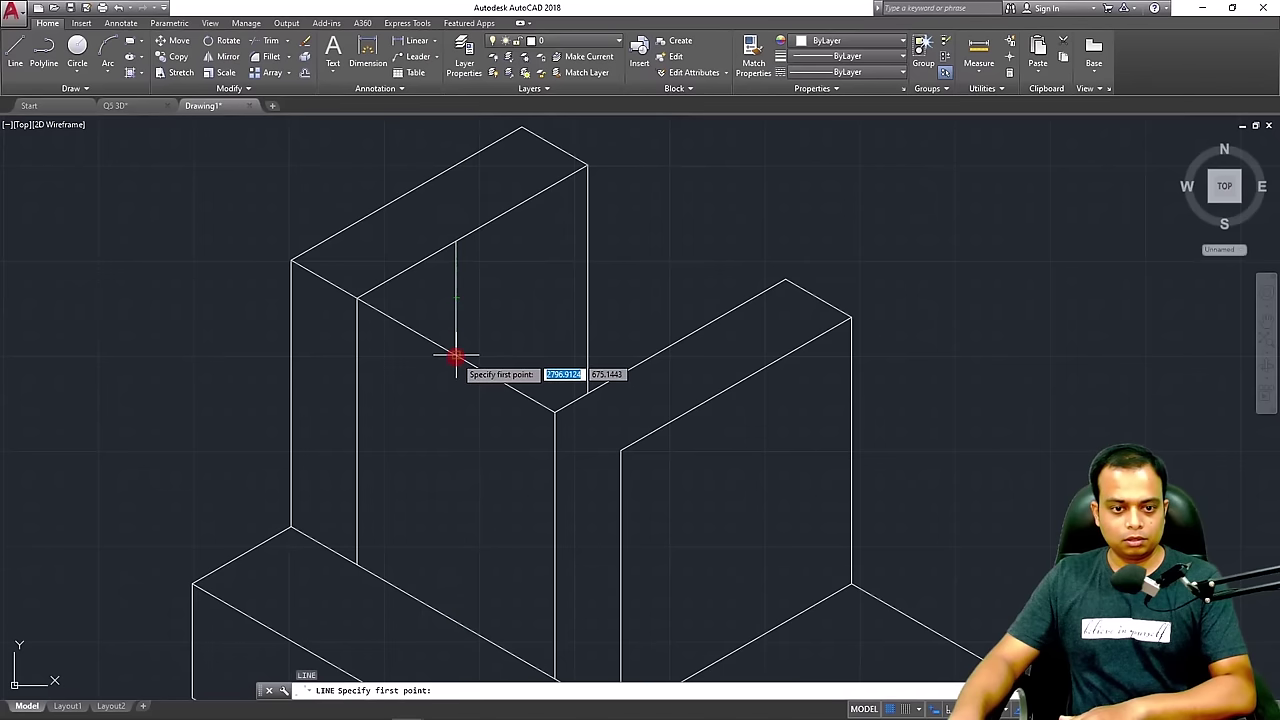
click(457, 355)
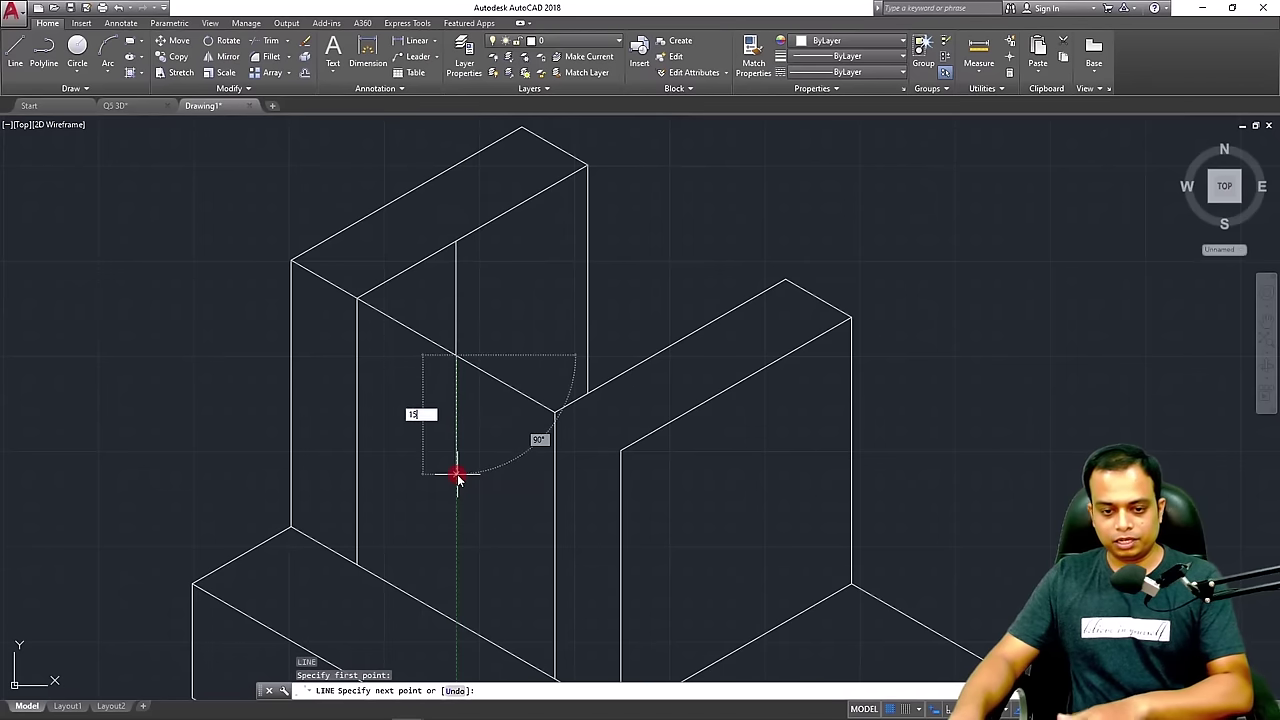
text(15)
key(Return)
key(Return)
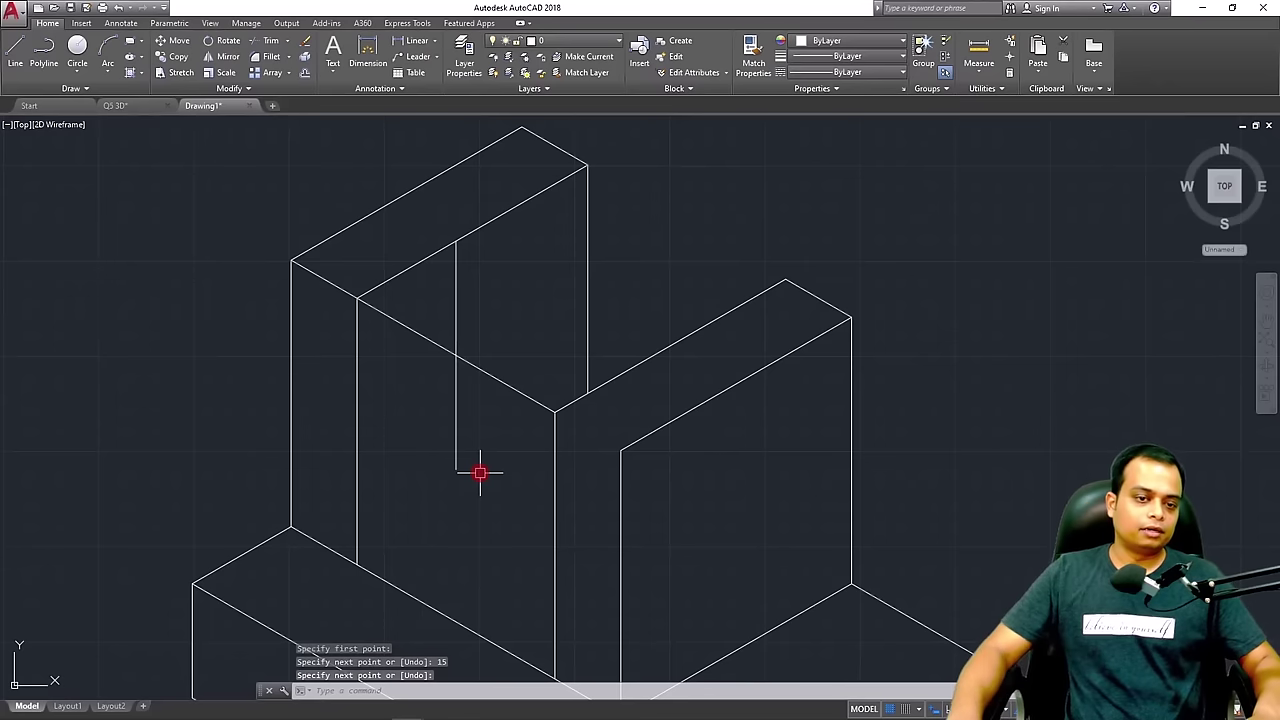
Erase the rear wall's inner top edge and copy the joining line from its midpoint to both ends of the vertical centre lines
click(430, 253)
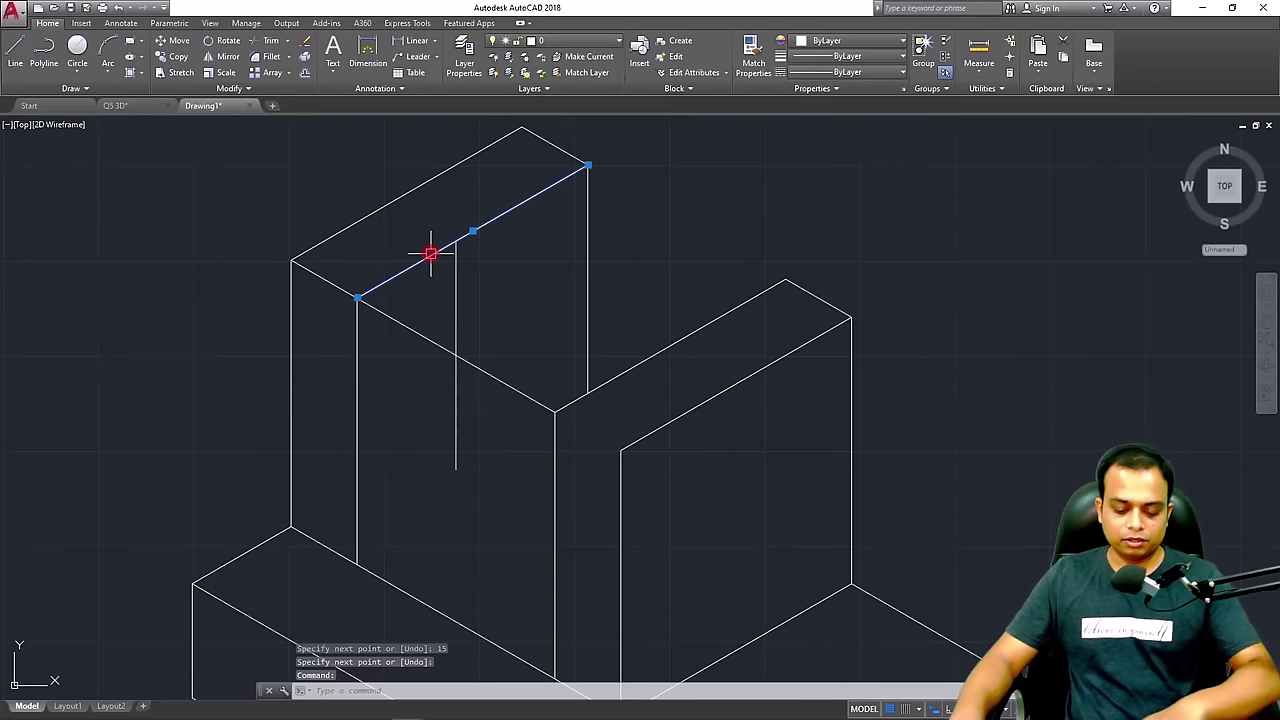
key(Delete)
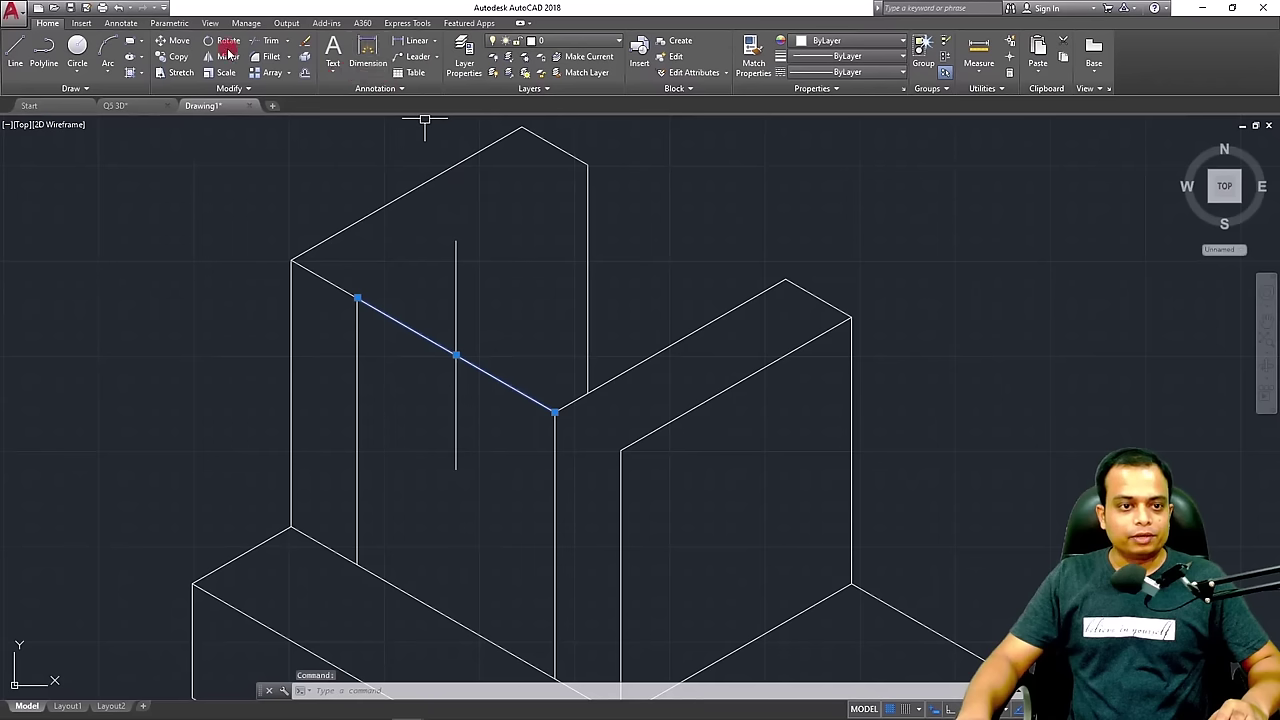
click(160, 58)
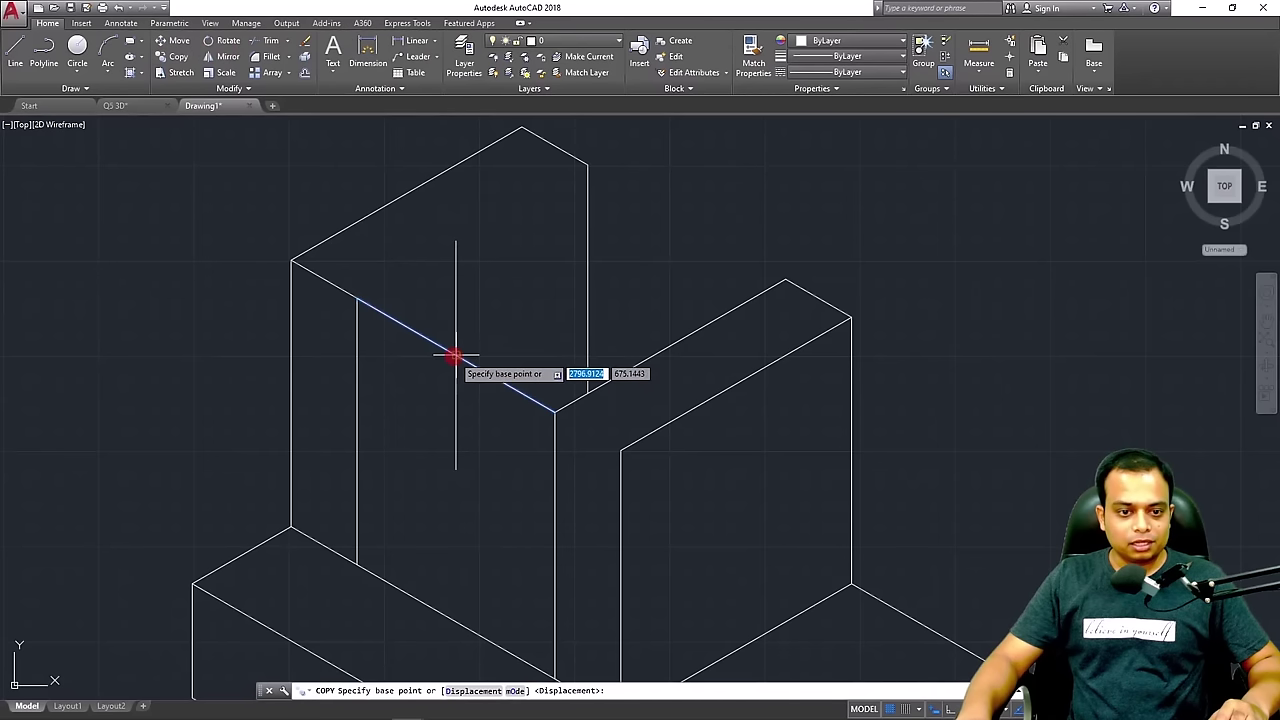
click(456, 356)
click(456, 241)
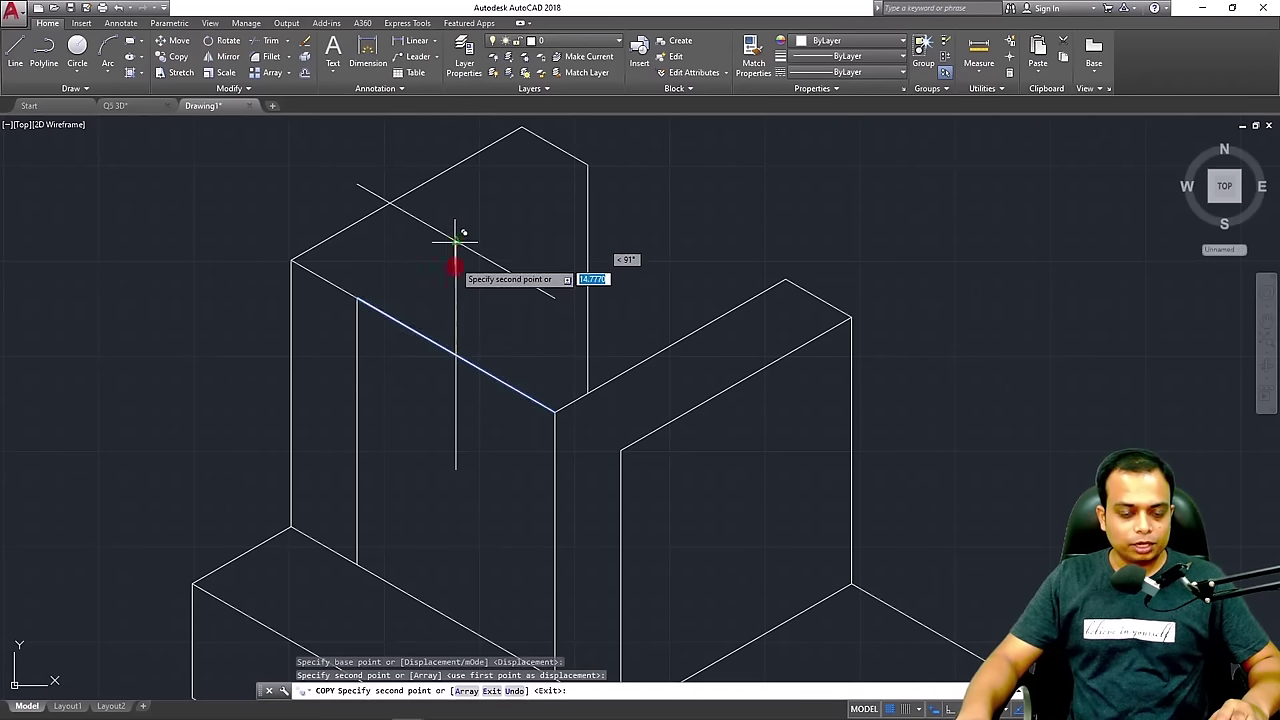
key(Escape)
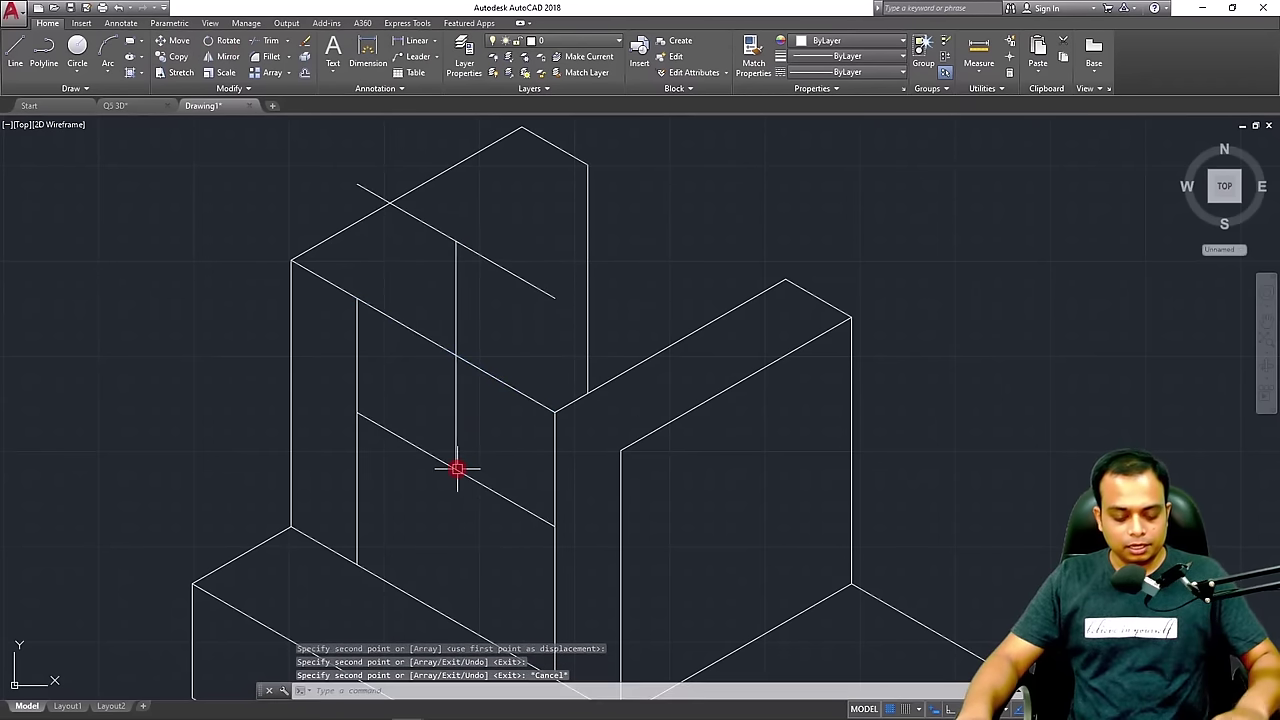
Draw the rhombus's two vertical sides from the upper copied line's ends down to the walls' inner top corners
text(l)
key(Return)
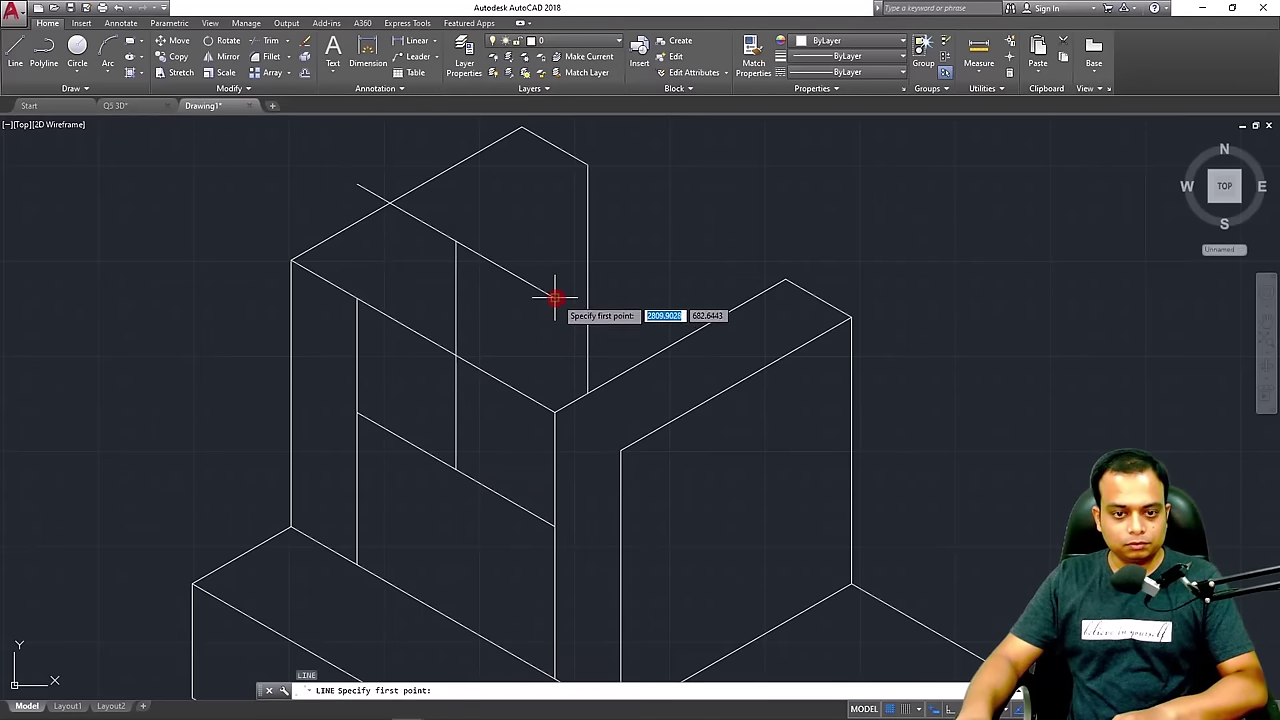
click(556, 402)
text(15)
key(Return)
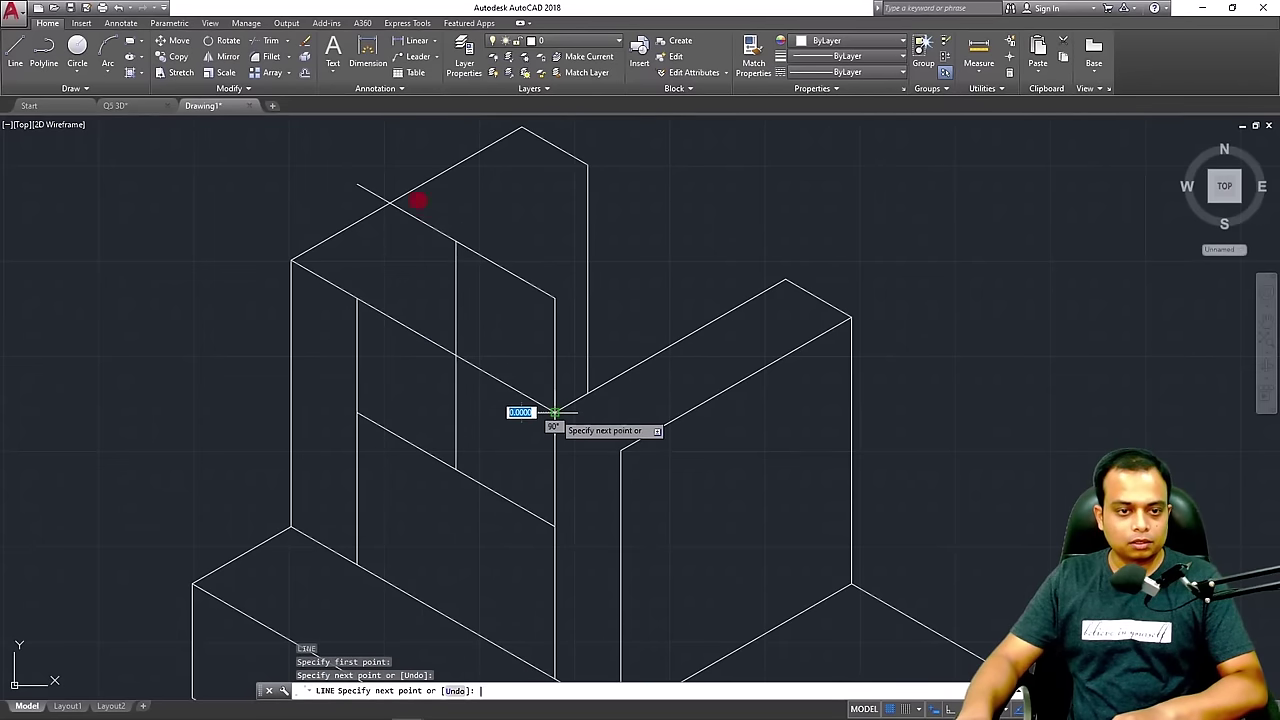
key(Return)
key(Return)
click(357, 185)
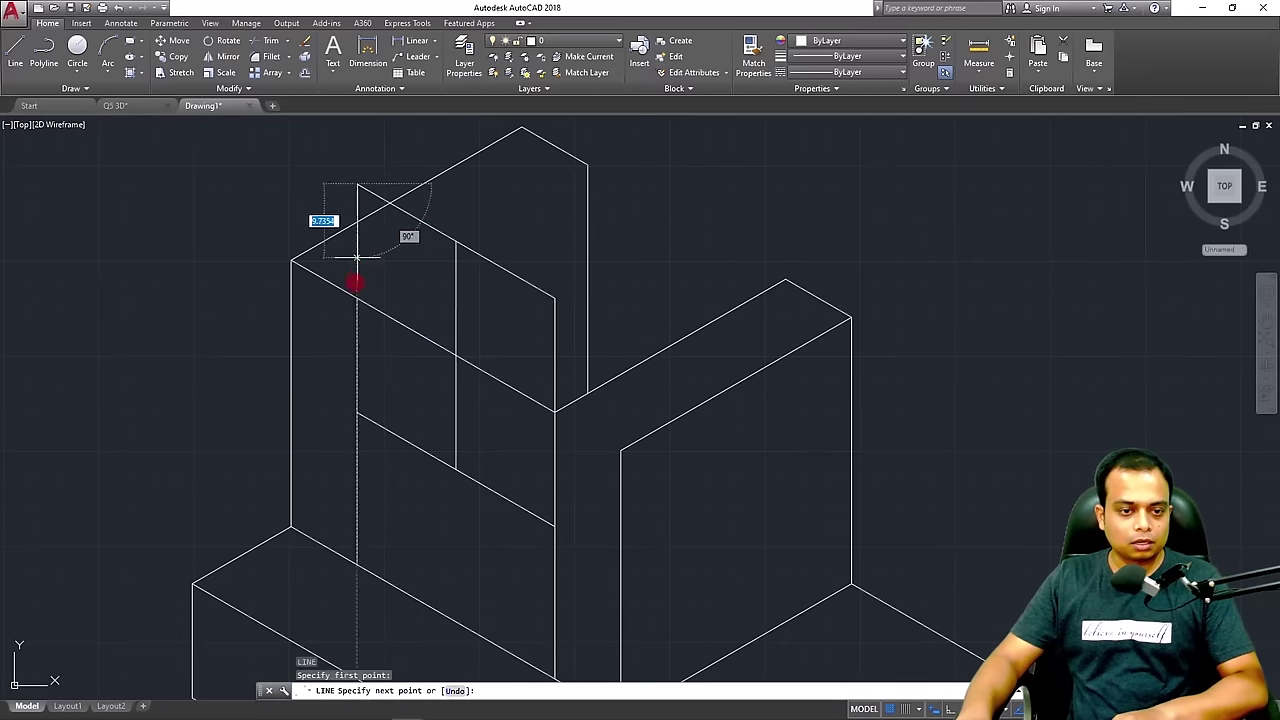
click(357, 298)
key(Return)
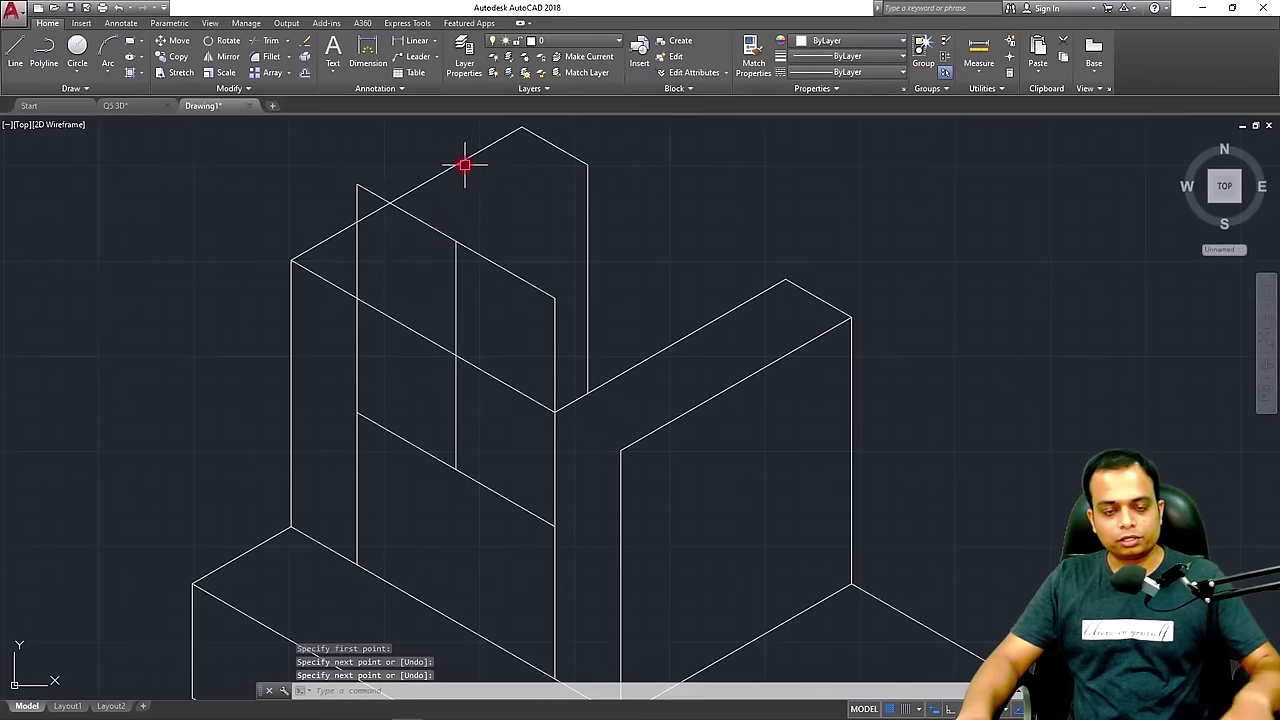
Erase the rear wall's outer top edge and far vertical edge, together with the front wall's inner top edge
click(464, 165)
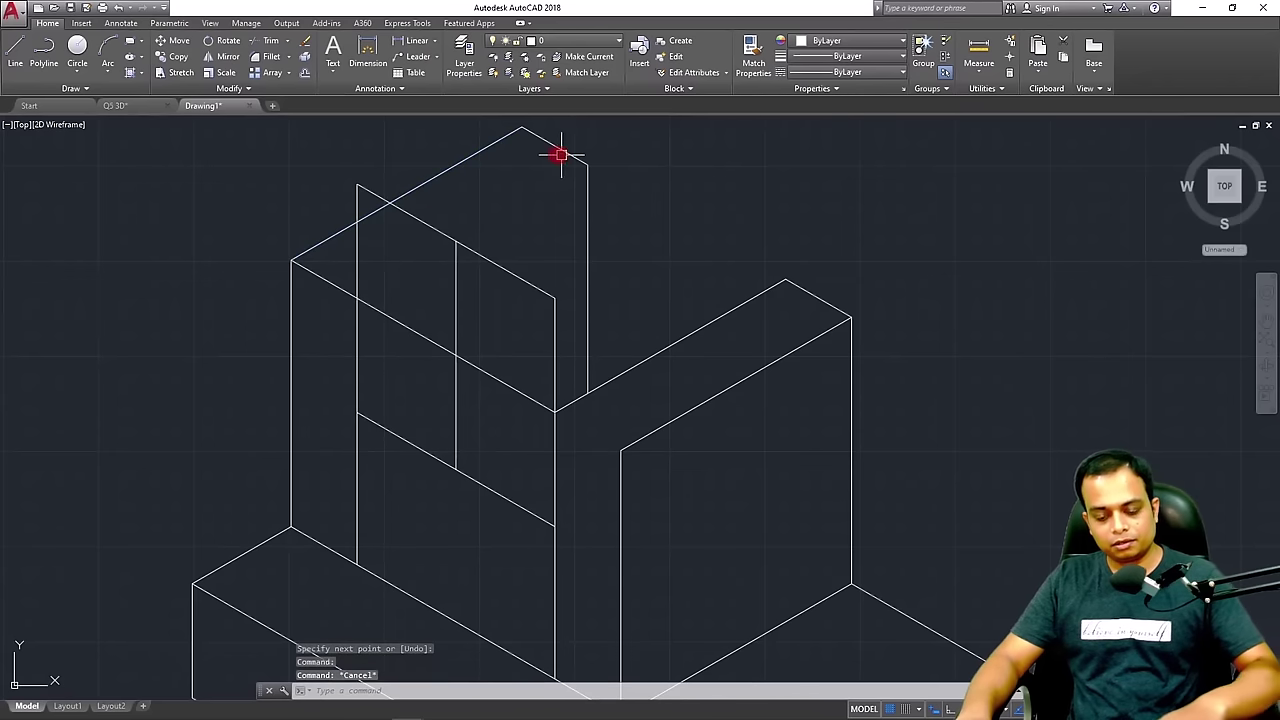
click(485, 151)
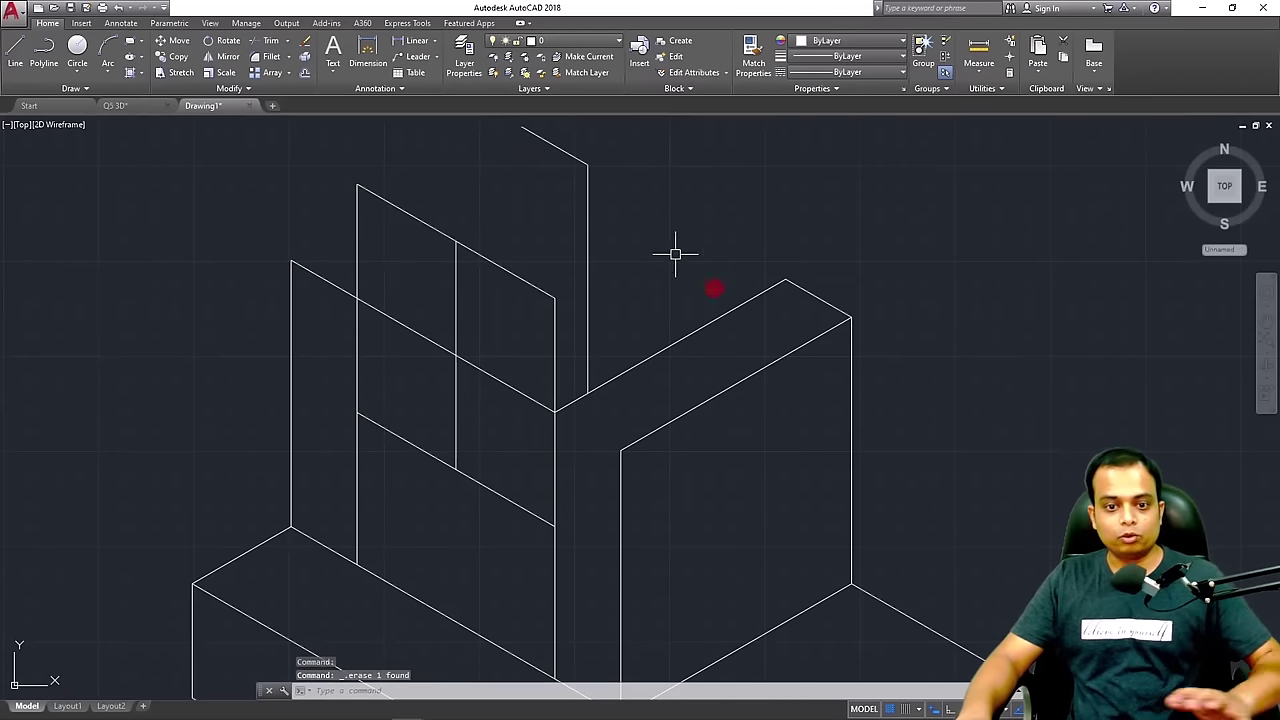
click(581, 417)
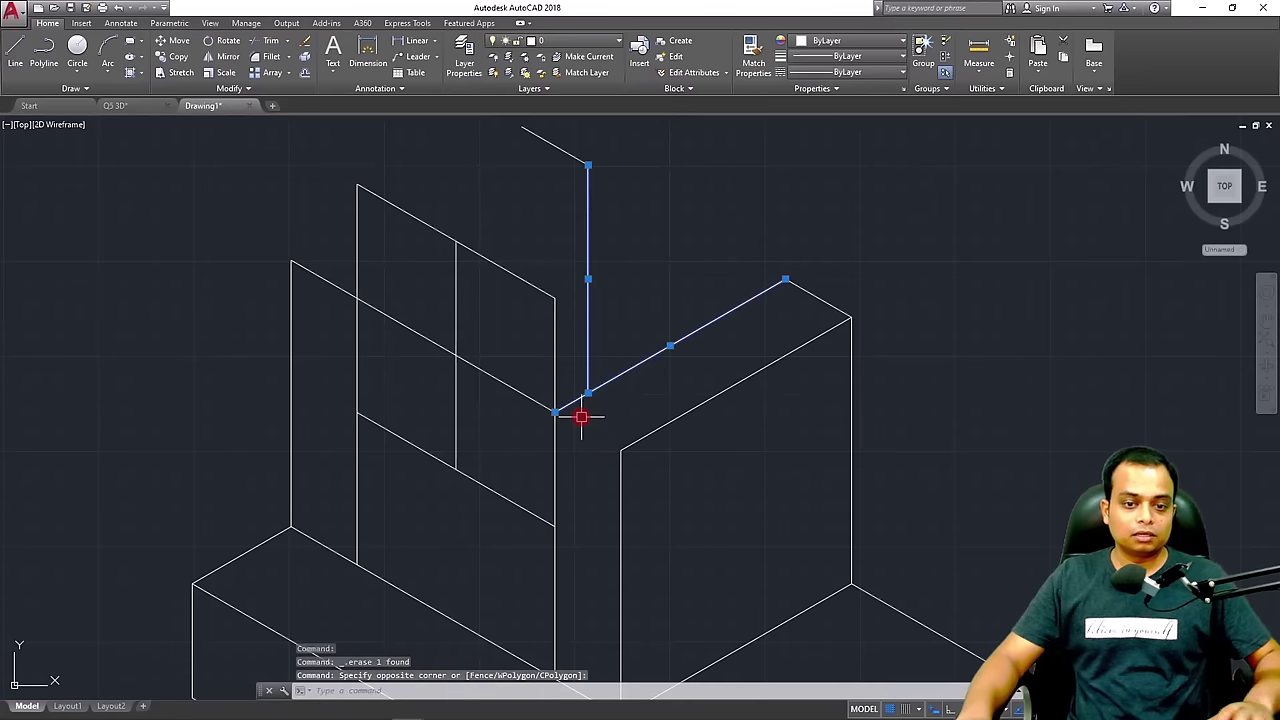
key(Delete)
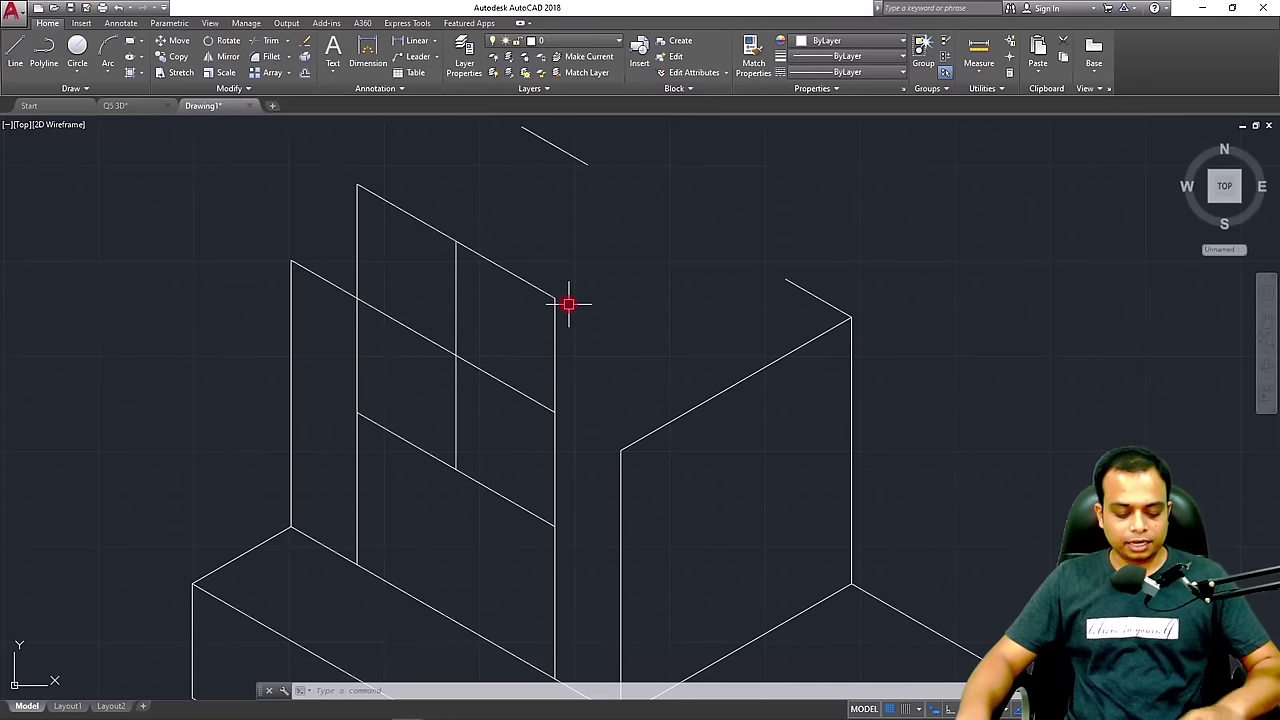
Draw construction lines from the rhombus's lower-left obtuse corner to the midpoints of its upper slanted side and right vertical side
text(l)
key(Return)
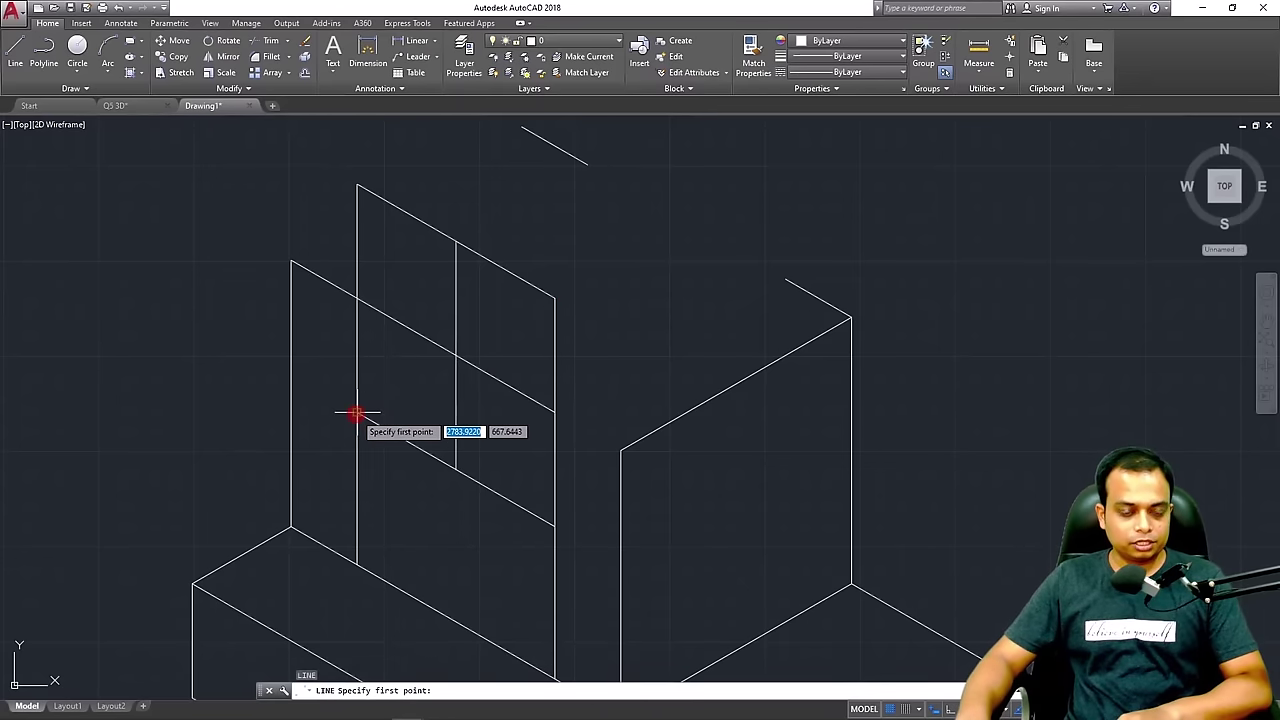
click(357, 411)
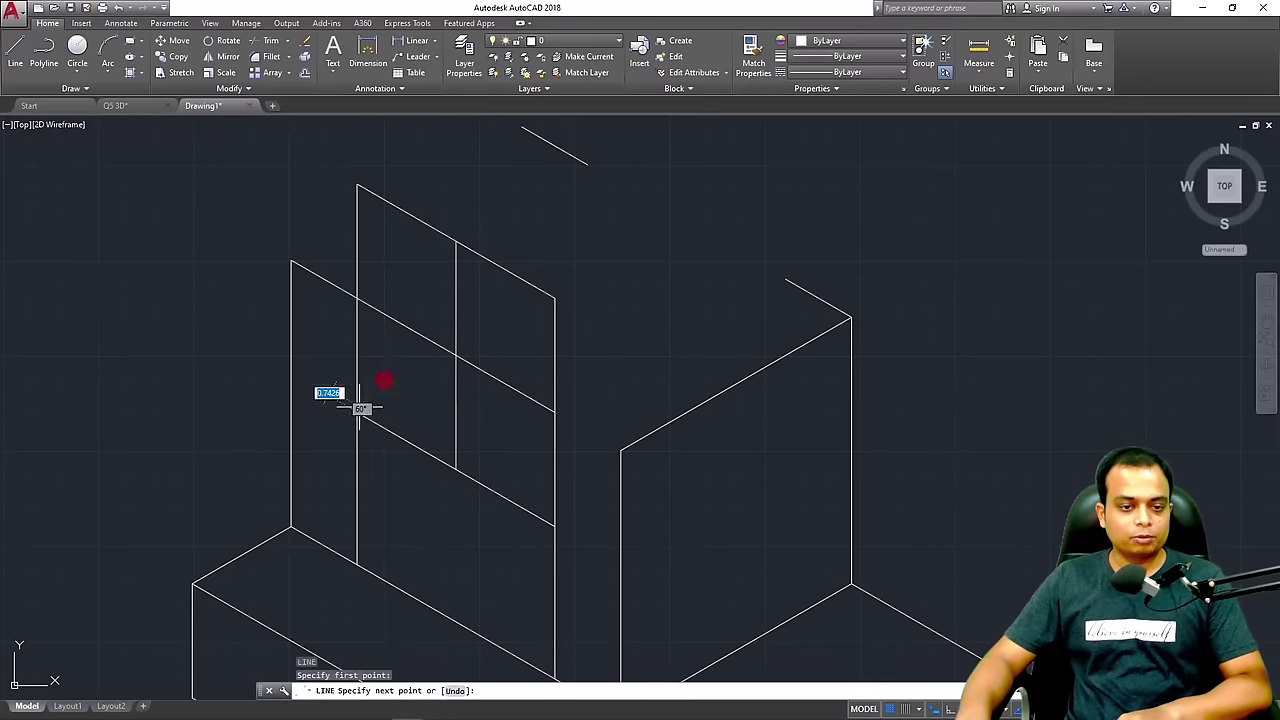
click(456, 240)
key(Return)
key(Return)
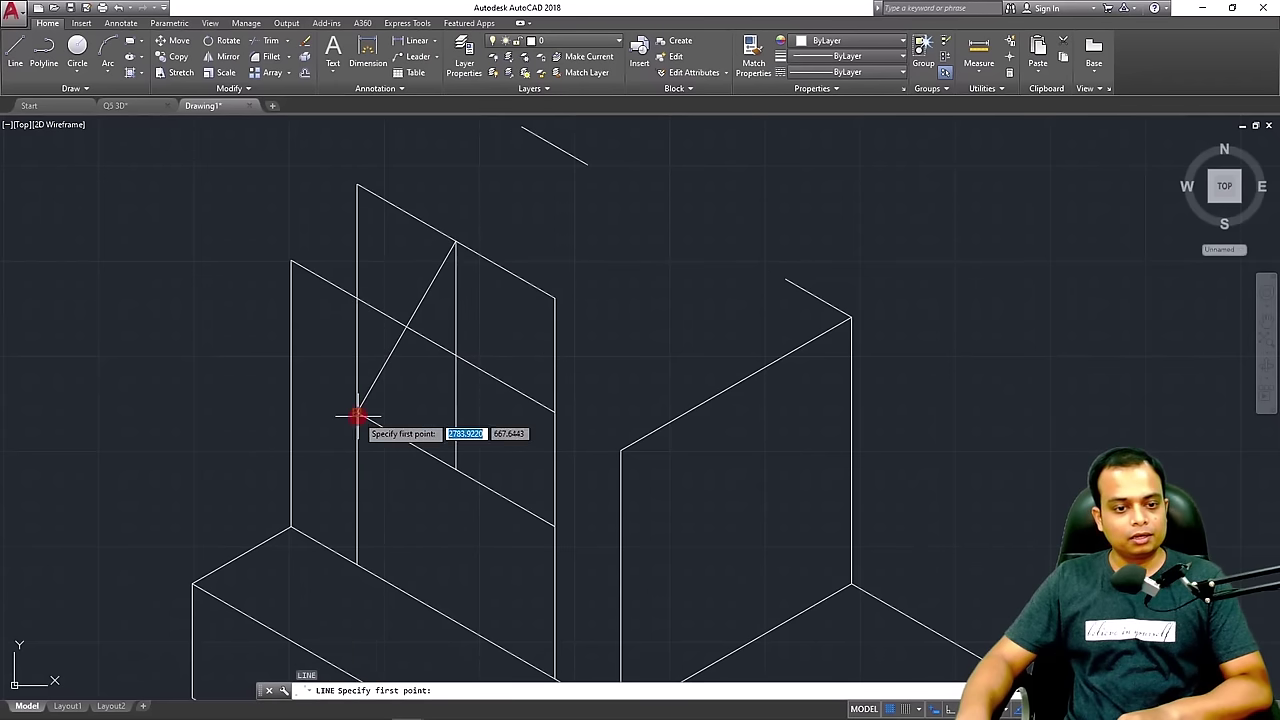
click(360, 413)
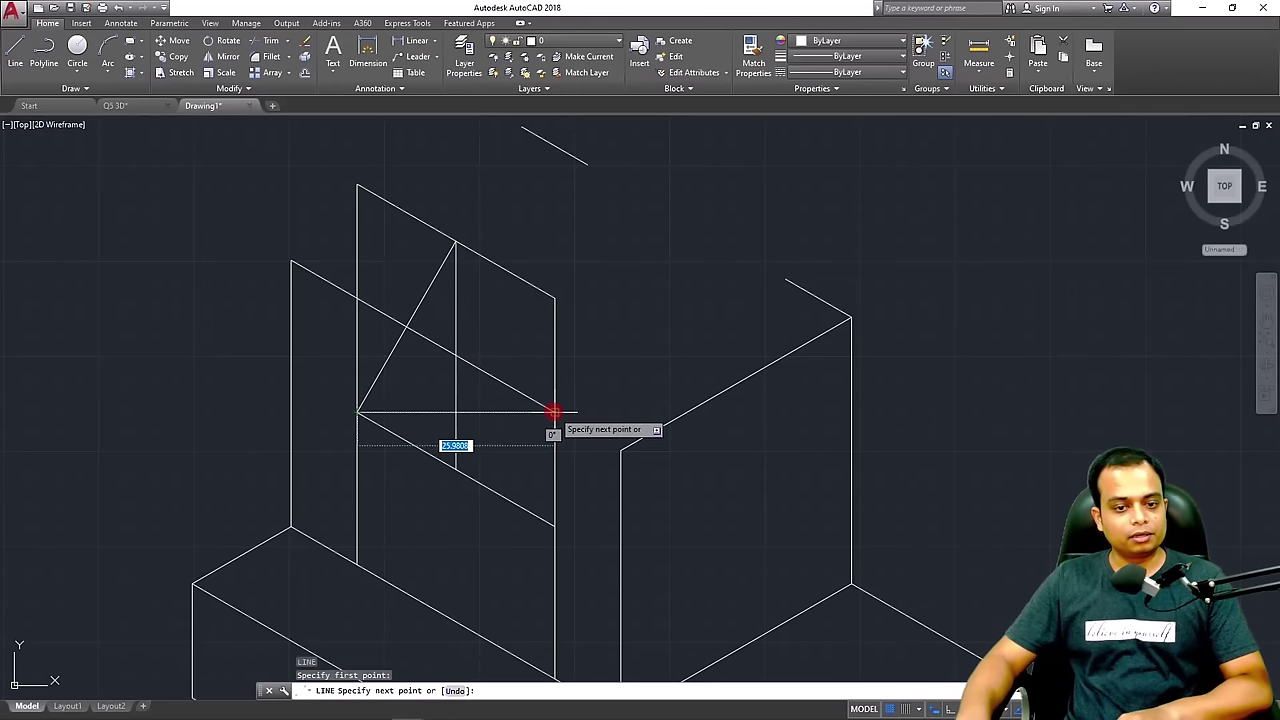
click(555, 412)
key(Return)
Draw construction lines from the rhombus's upper-right obtuse corner to the midpoints of its lower slanted side and left vertical side
key(Return)
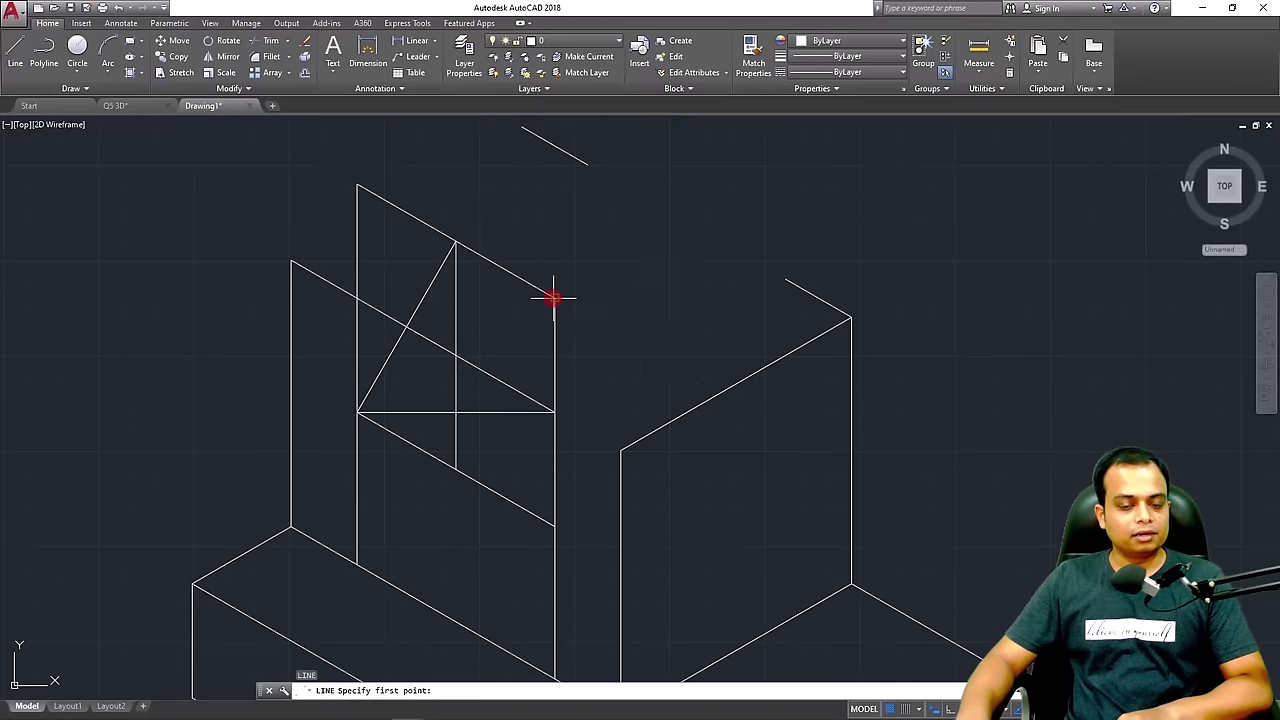
click(553, 297)
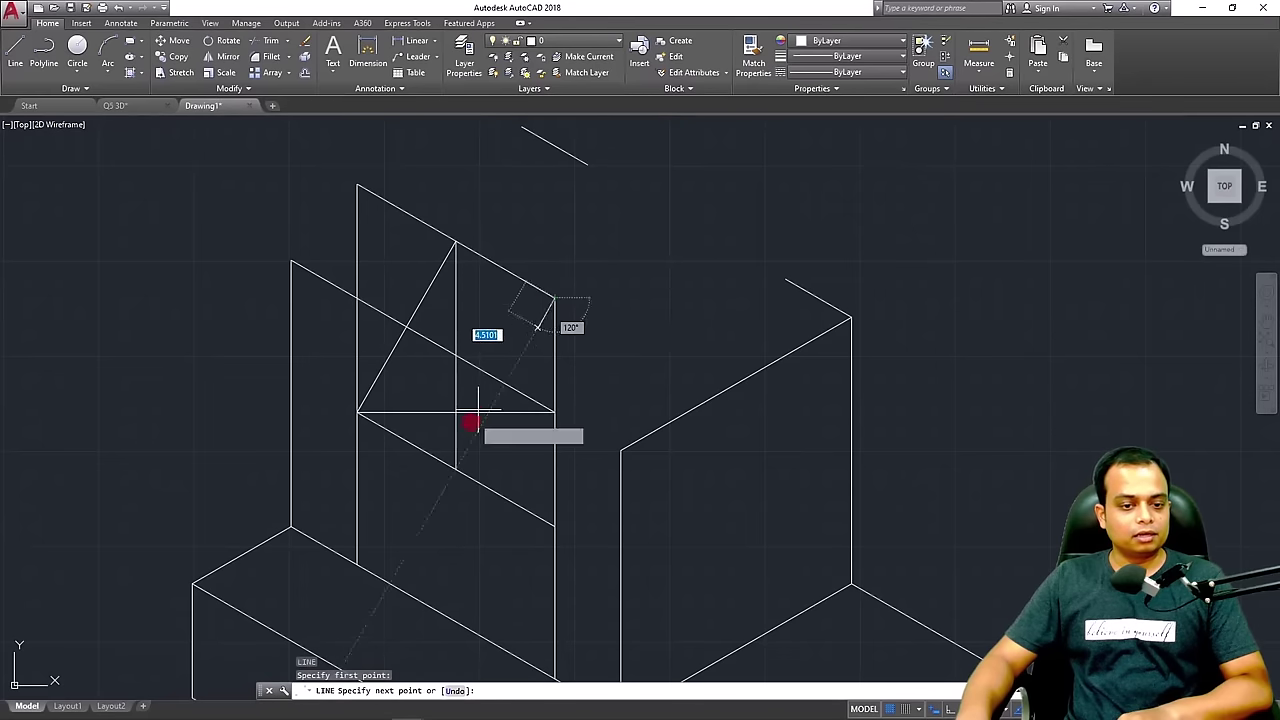
click(455, 469)
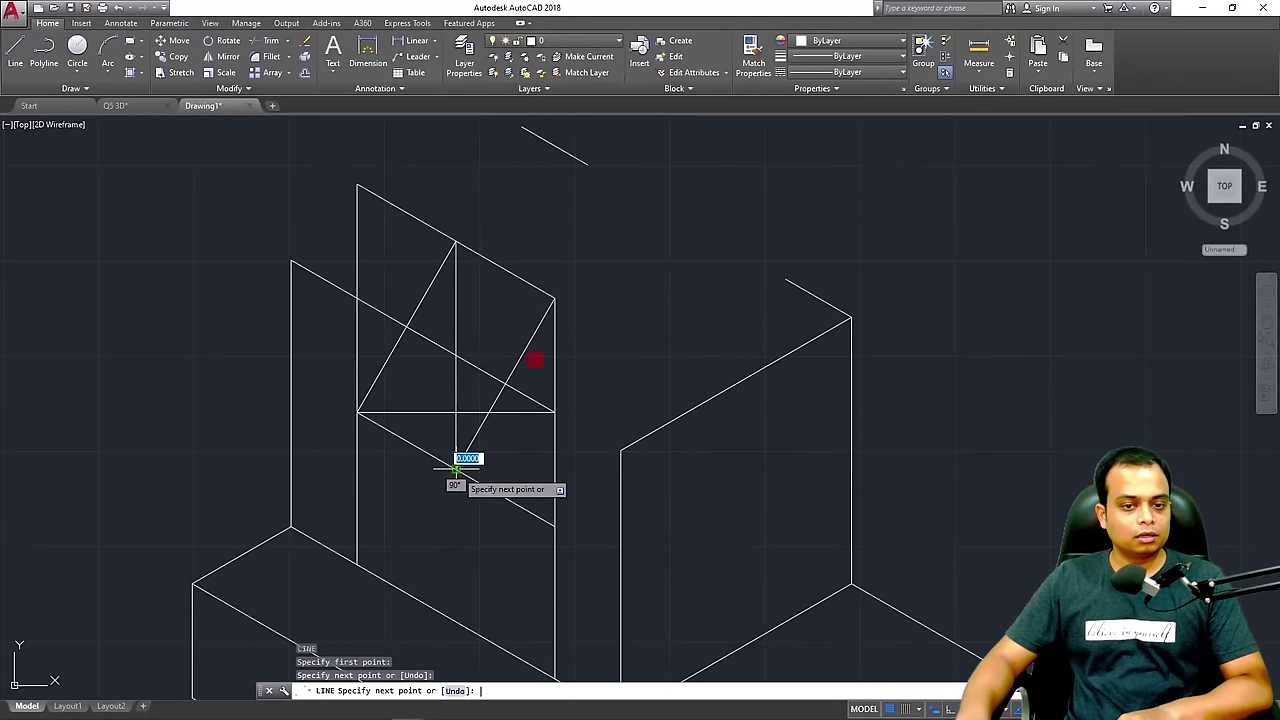
key(Return)
key(Return)
click(553, 297)
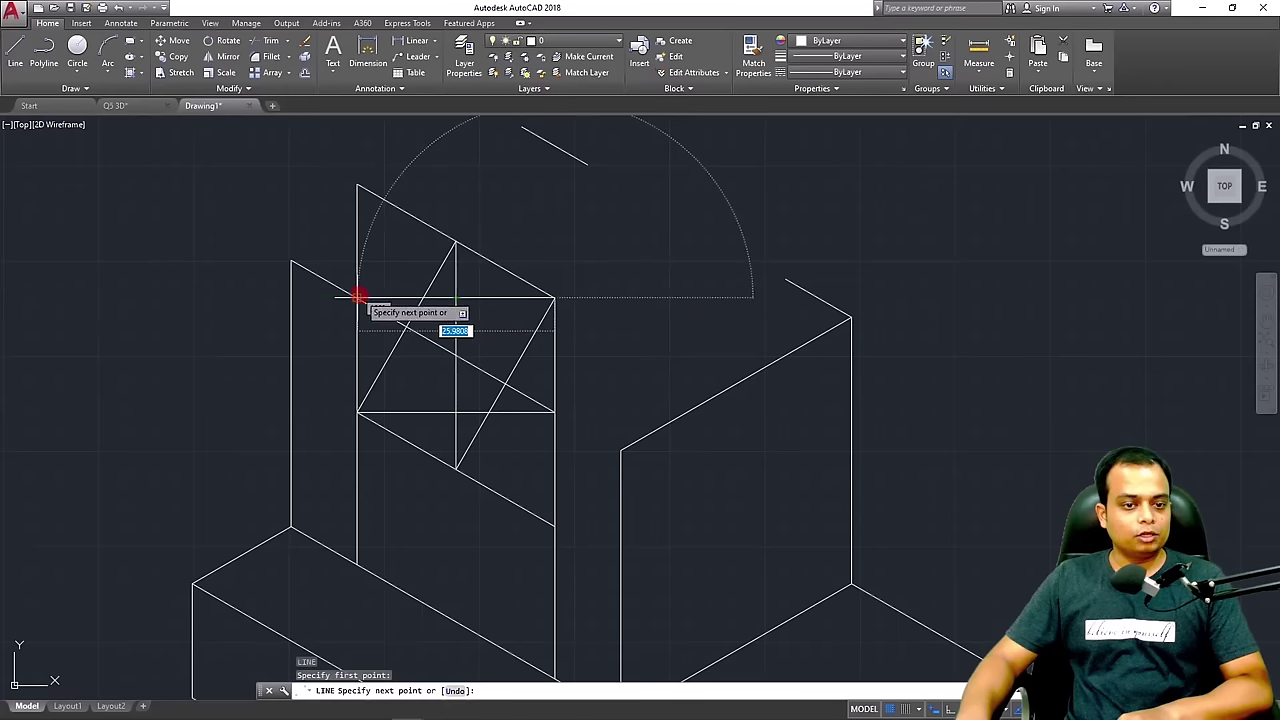
click(356, 297)
key(Return)
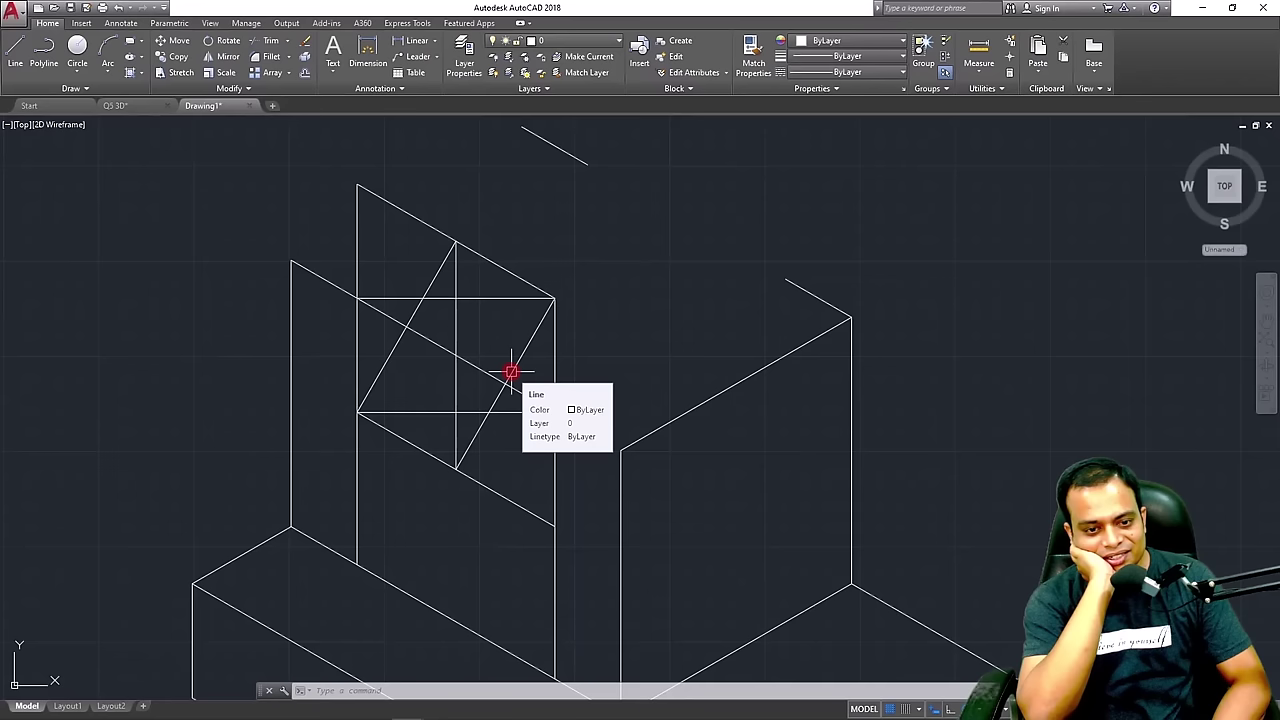
Draw the large arc centred on the rhombus's upper-right obtuse corner, from the left side's midpoint to the lower slanted side's midpoint
key(Escape)
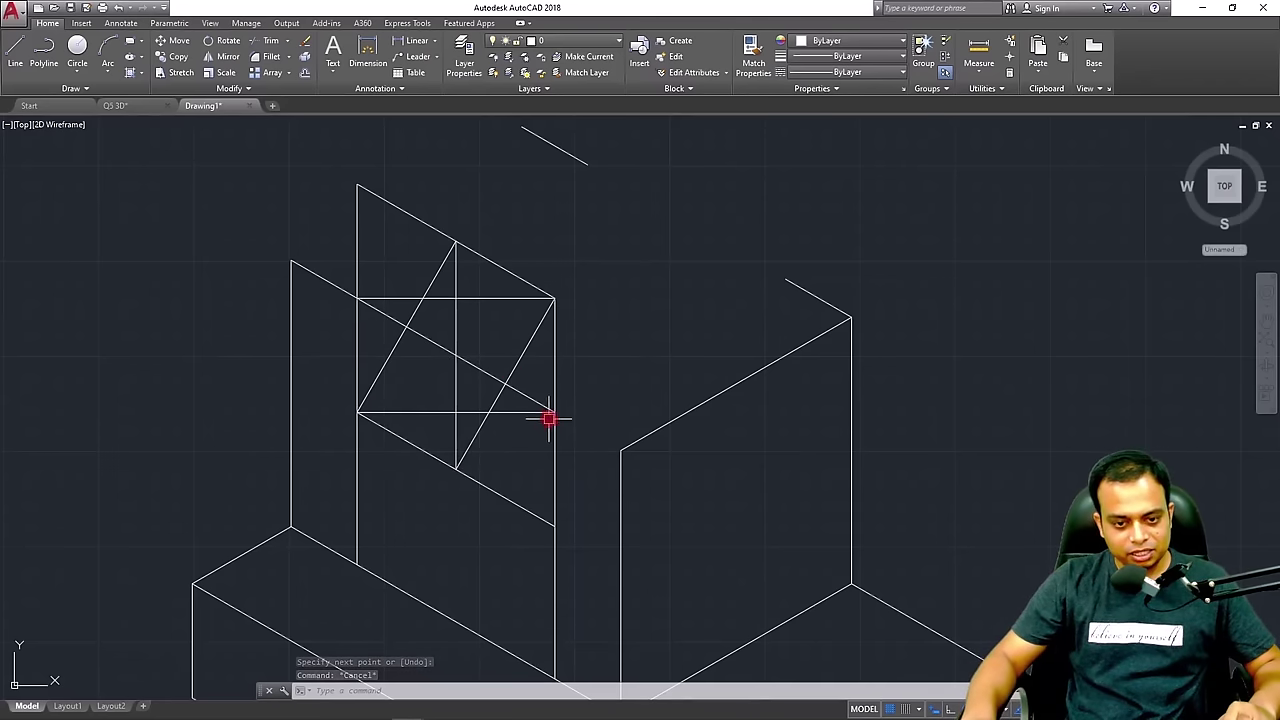
text(arc)
key(Return)
text(c)
key(Return)
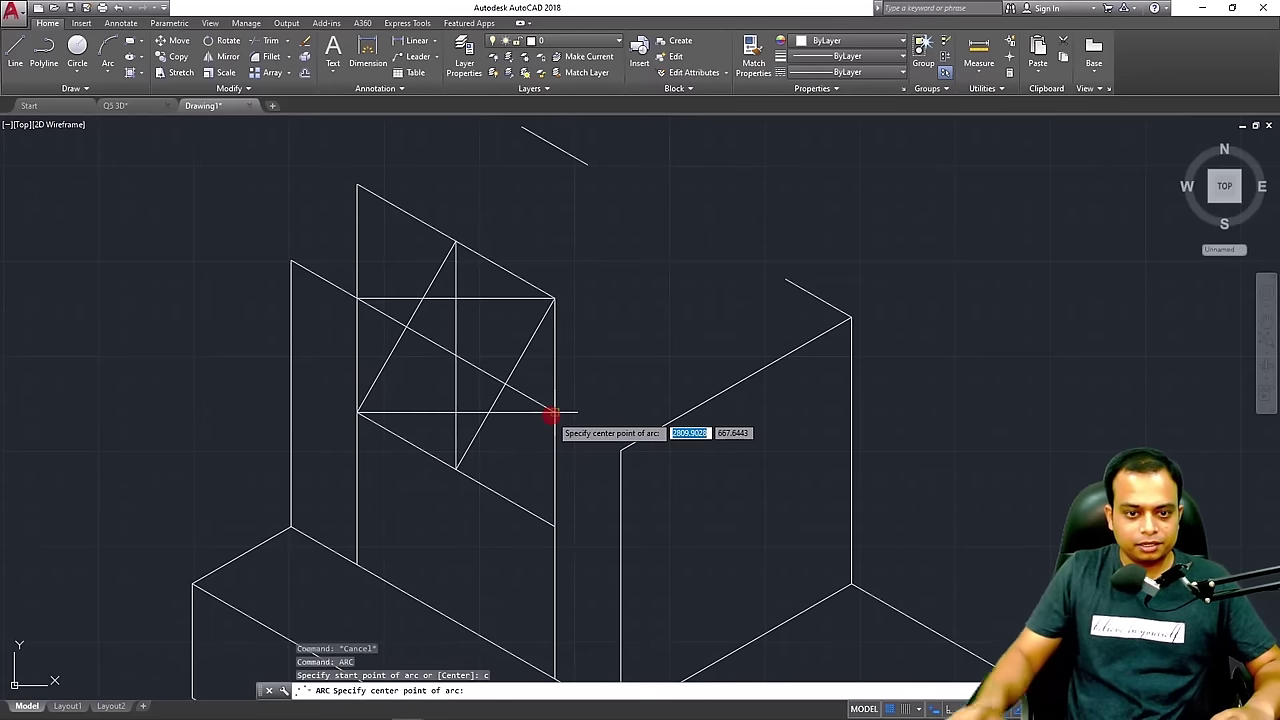
click(554, 298)
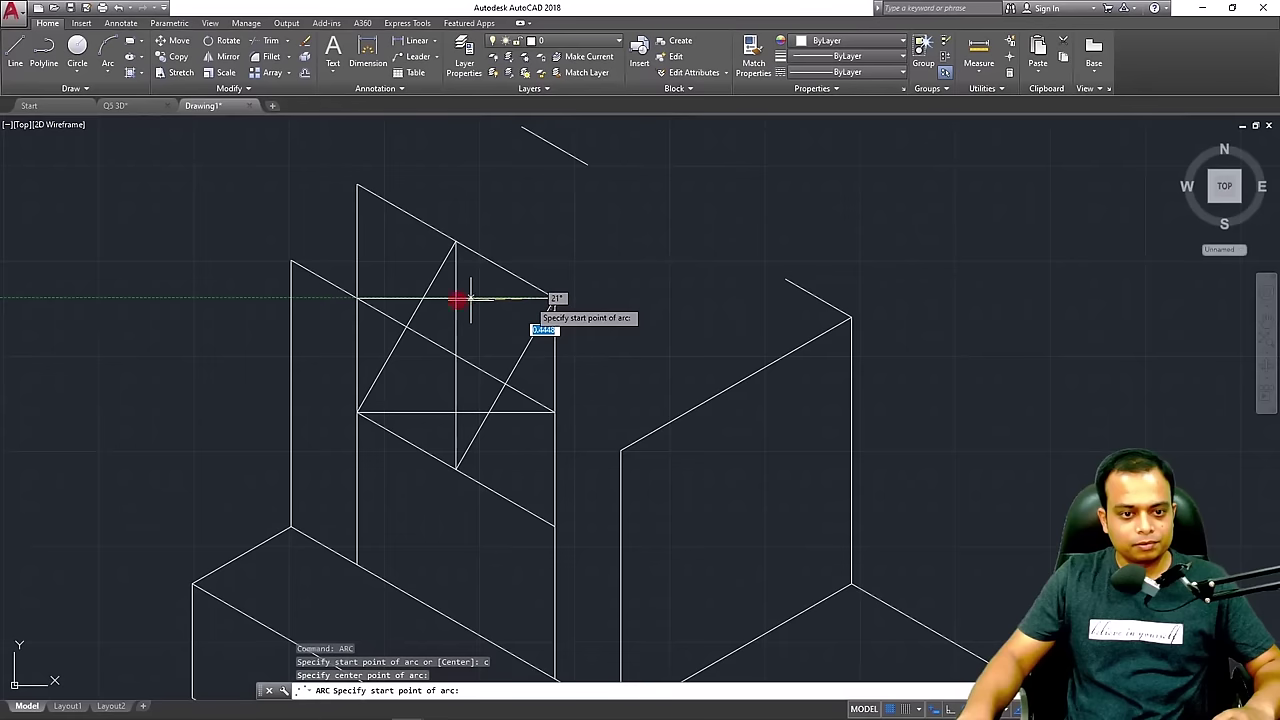
click(357, 298)
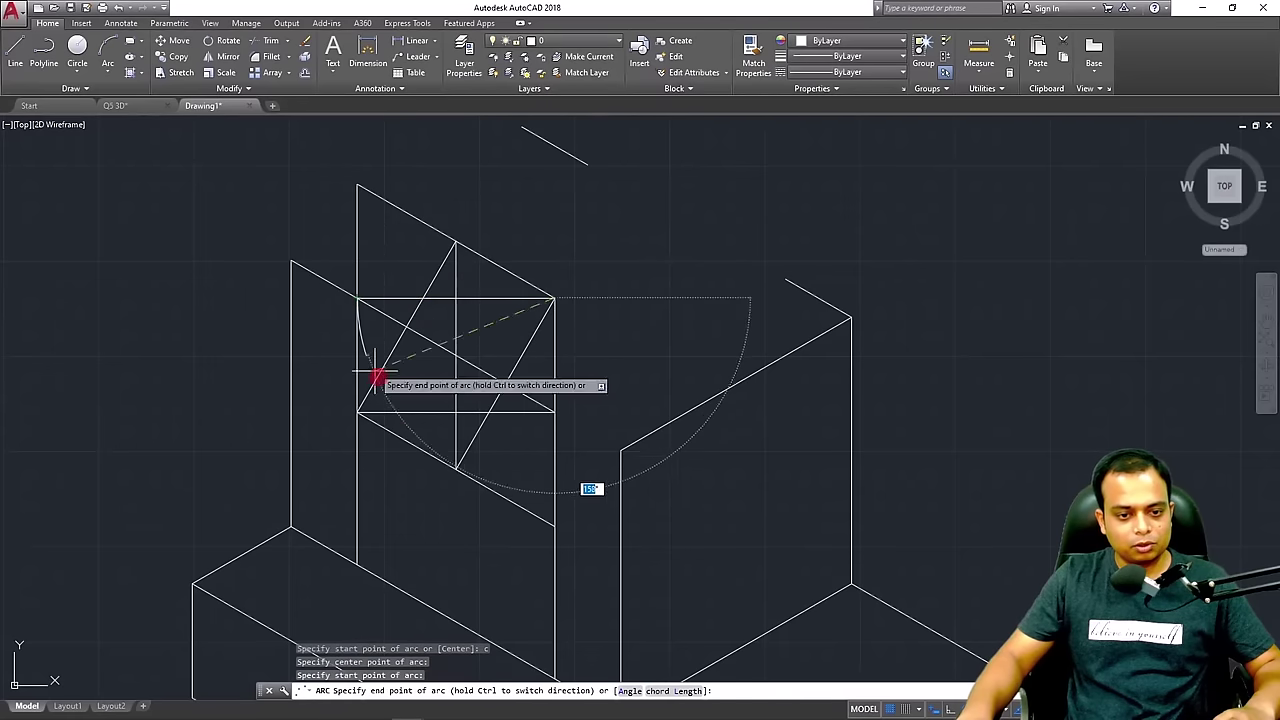
click(457, 468)
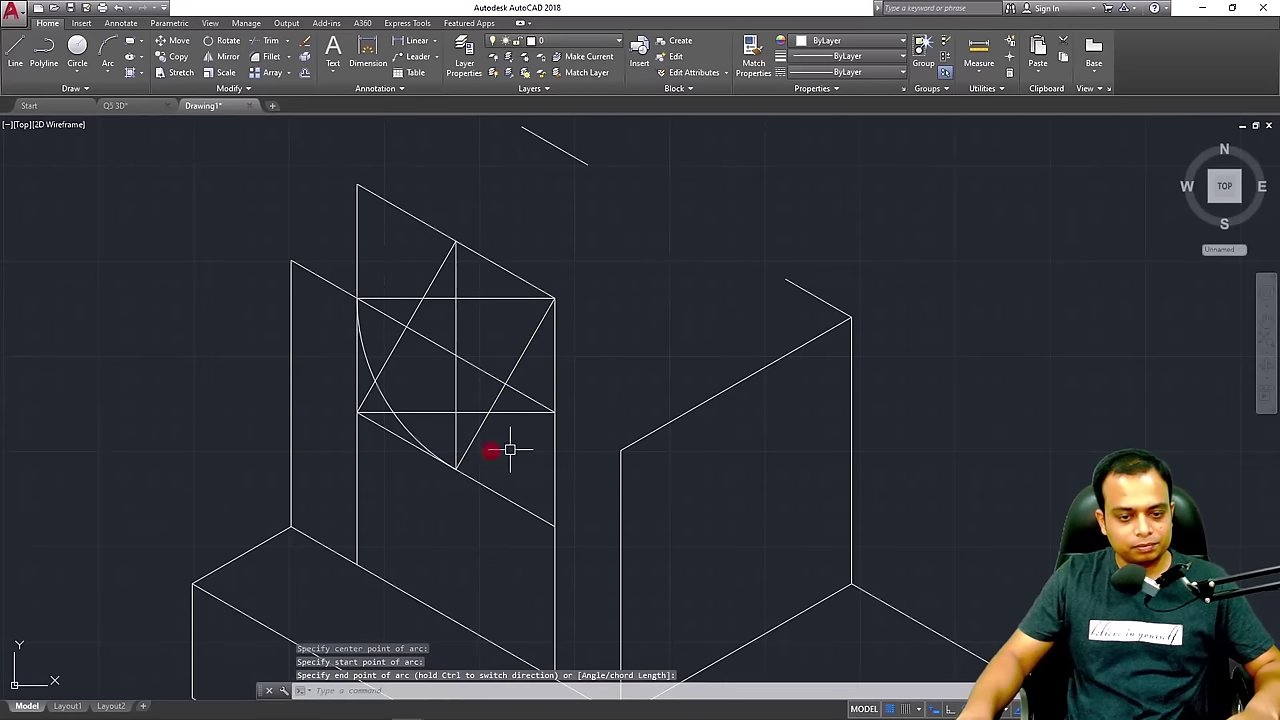
Draw the small arc centred where the construction lines cross near the lower right, from the lower slanted side's midpoint to the right side's midpoint
key(Return)
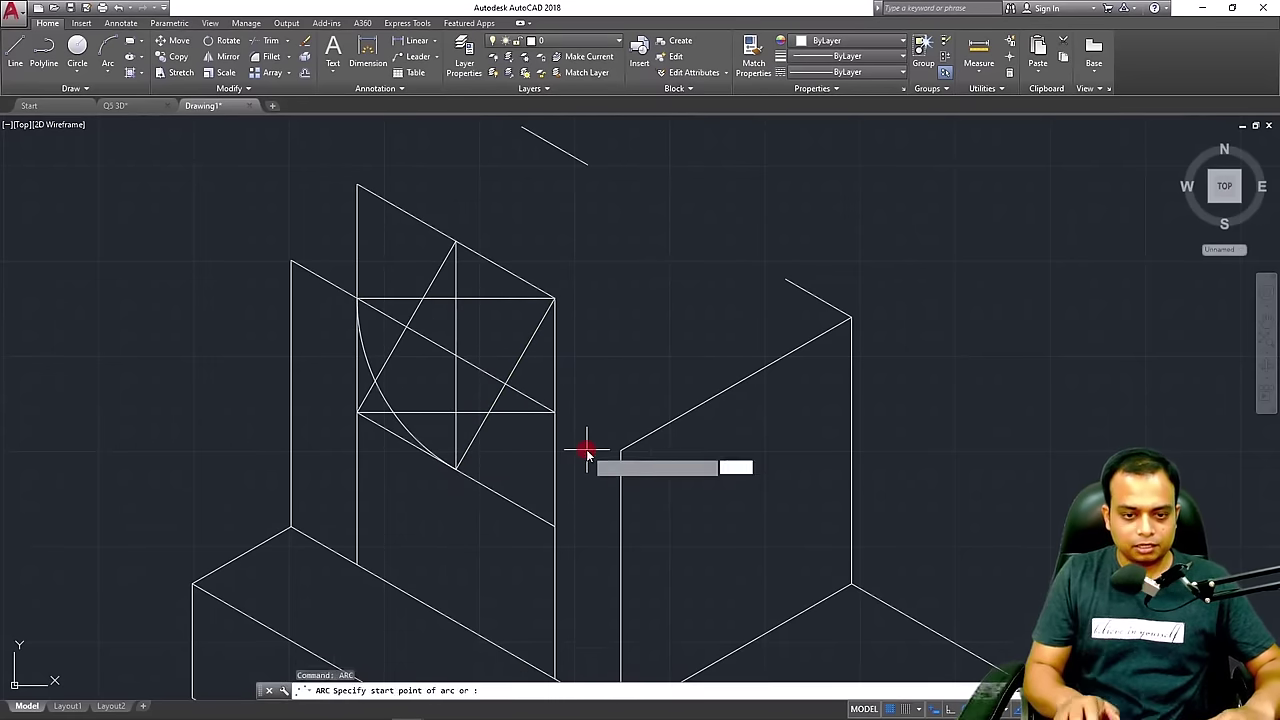
text(c)
key(Return)
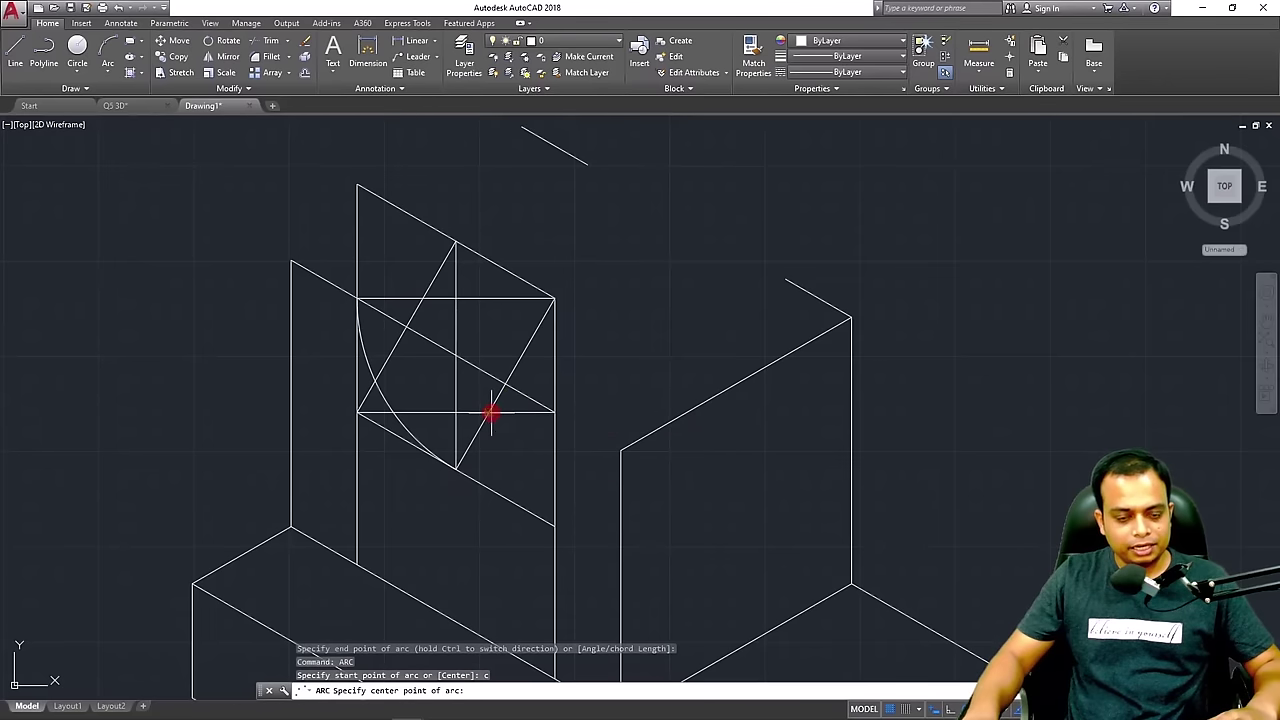
click(491, 413)
click(456, 468)
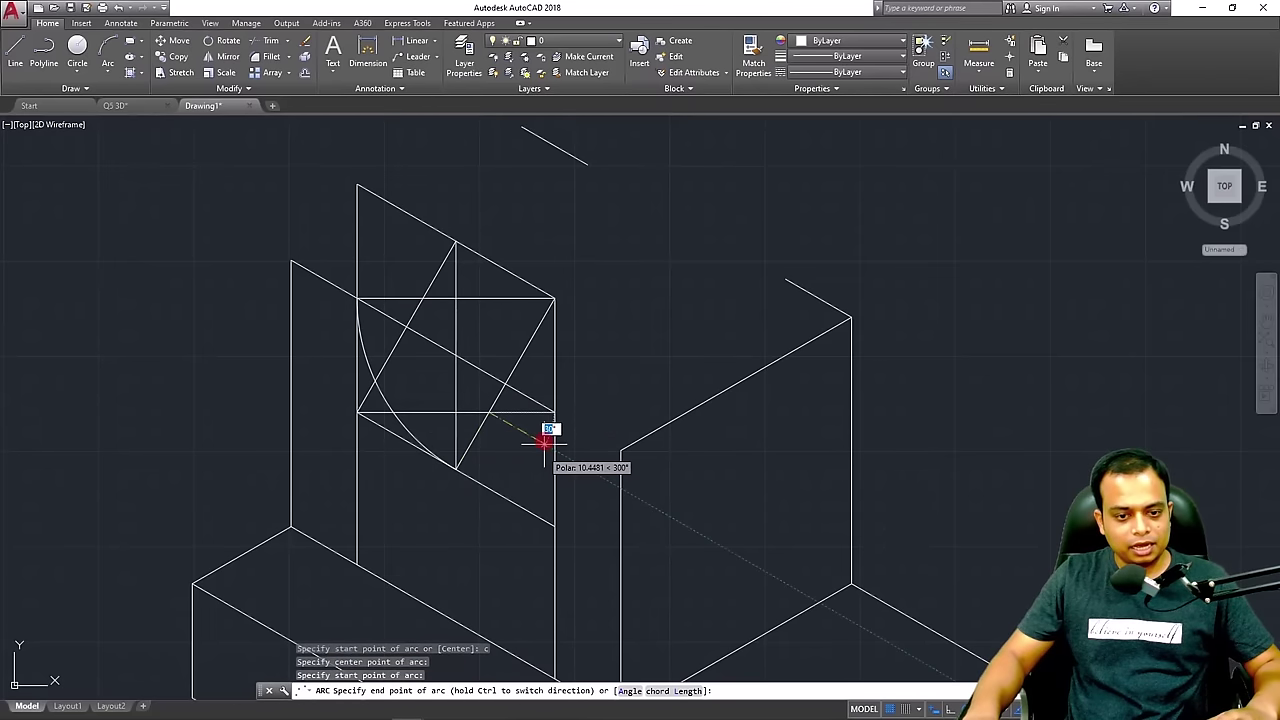
click(553, 413)
key(Escape)
scroll(553, 413, down, 3)
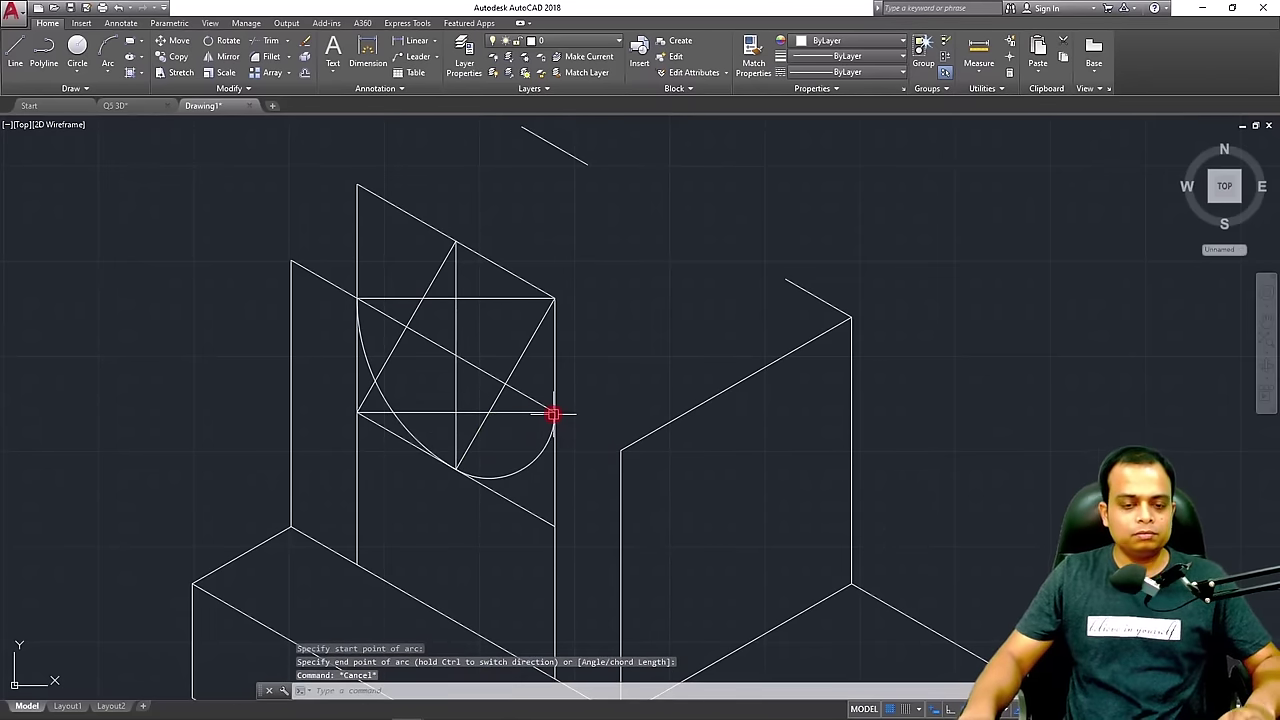
Copy the entire isometric view, including its construction lines, and paste the duplicate into the empty space to its right
scroll(571, 386, down, 2)
middle_drag(574, 389, 381, 309)
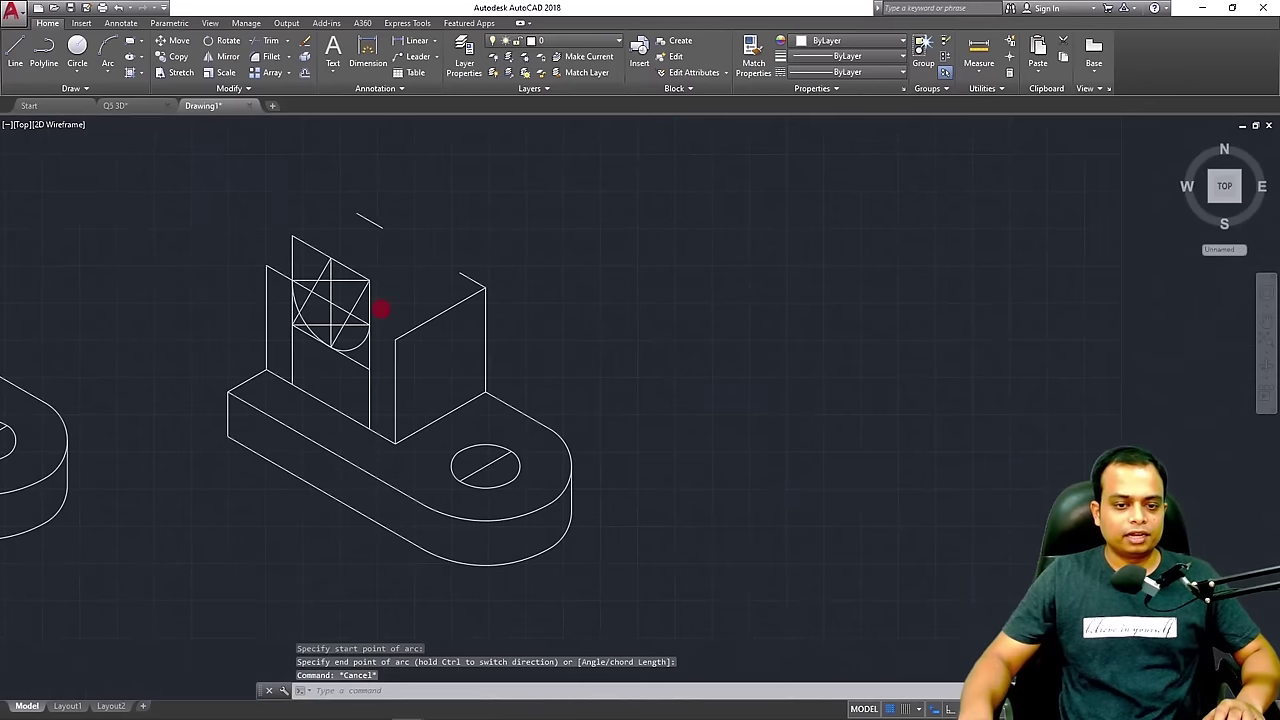
click(658, 177)
click(207, 615)
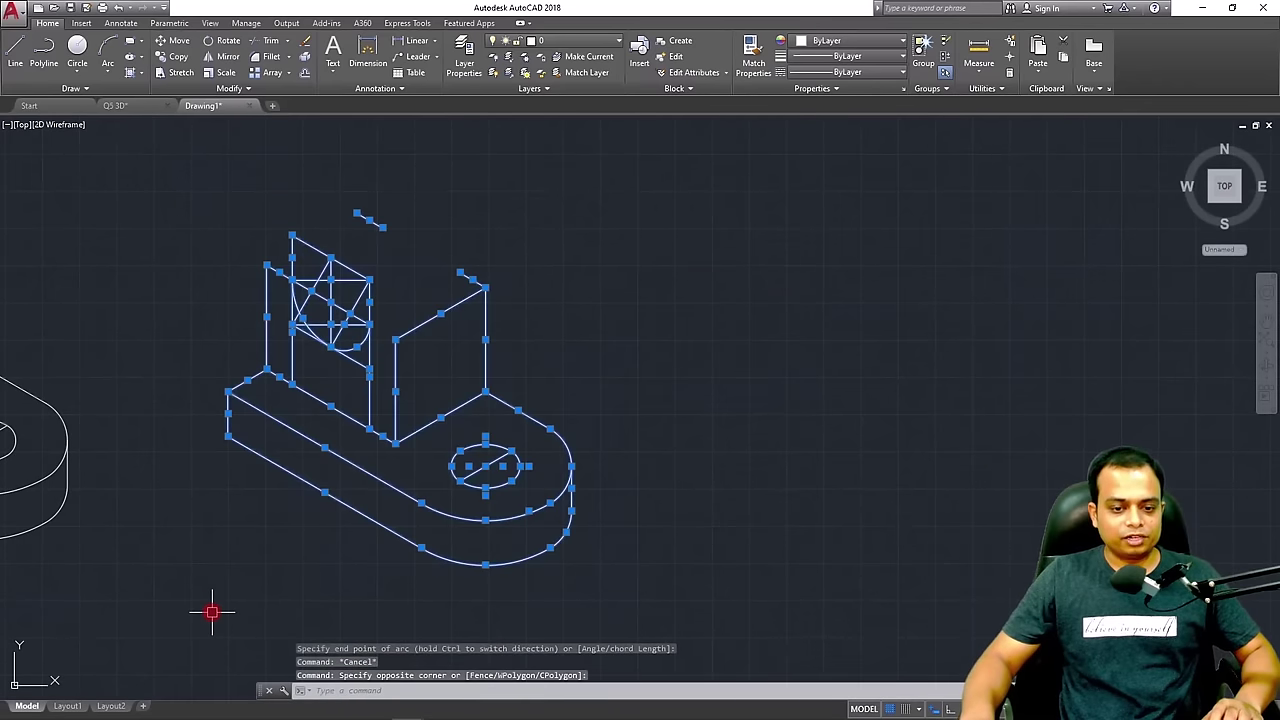
key(ctrl+c)
key(ctrl+v)
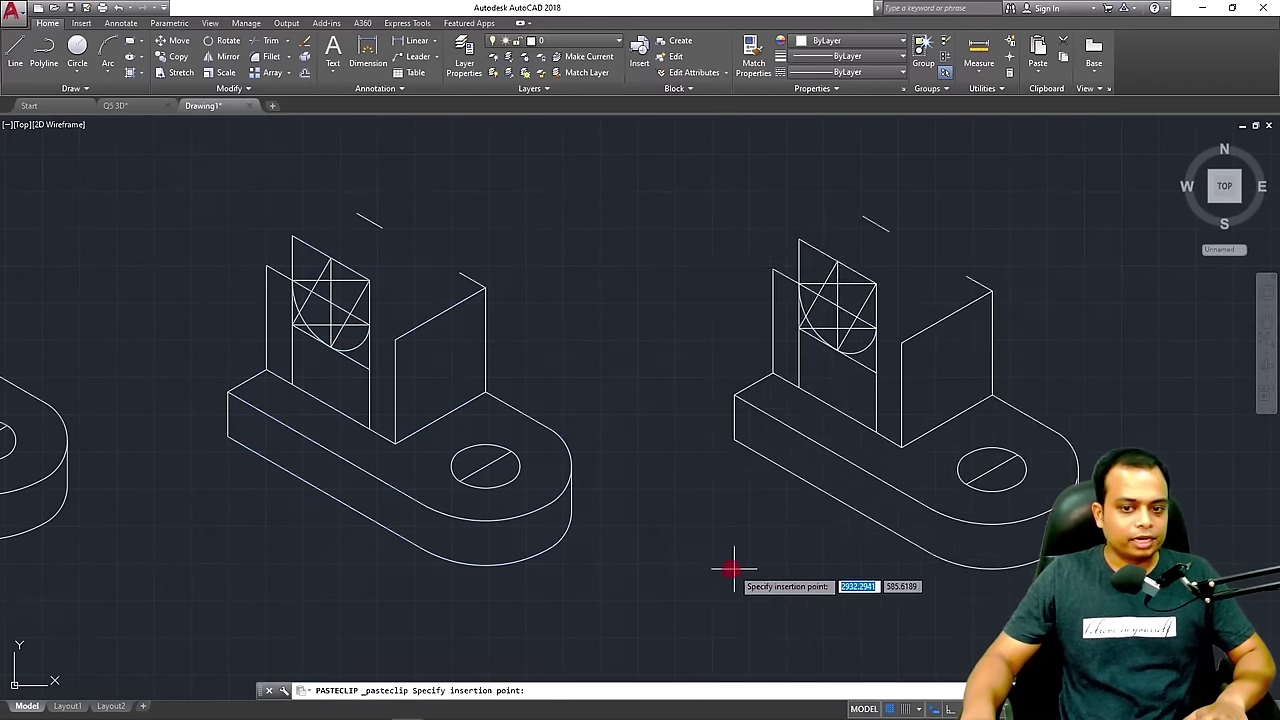
click(686, 603)
middle_drag(837, 389, 646, 431)
scroll(646, 431, up, 2)
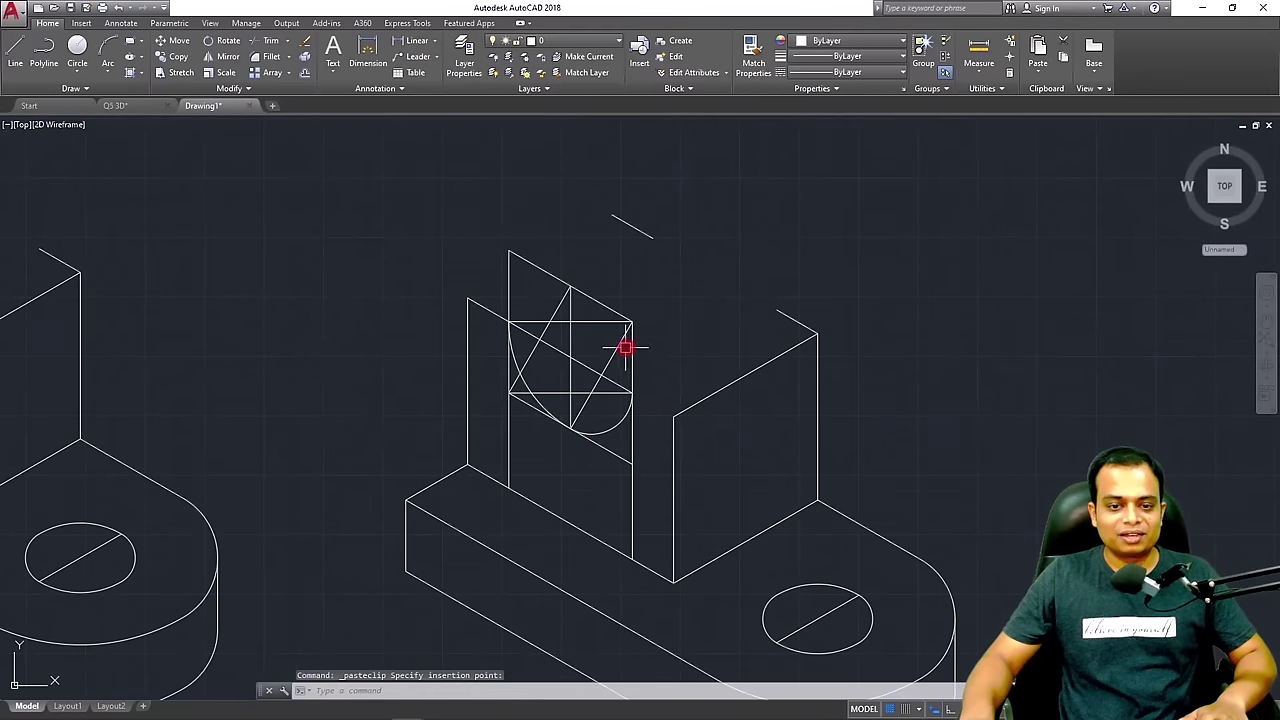
In the new copy, erase the slanted, upper horizontal and upper vertical construction lines, plus the rhombus's upper outline above the uprights
click(583, 321)
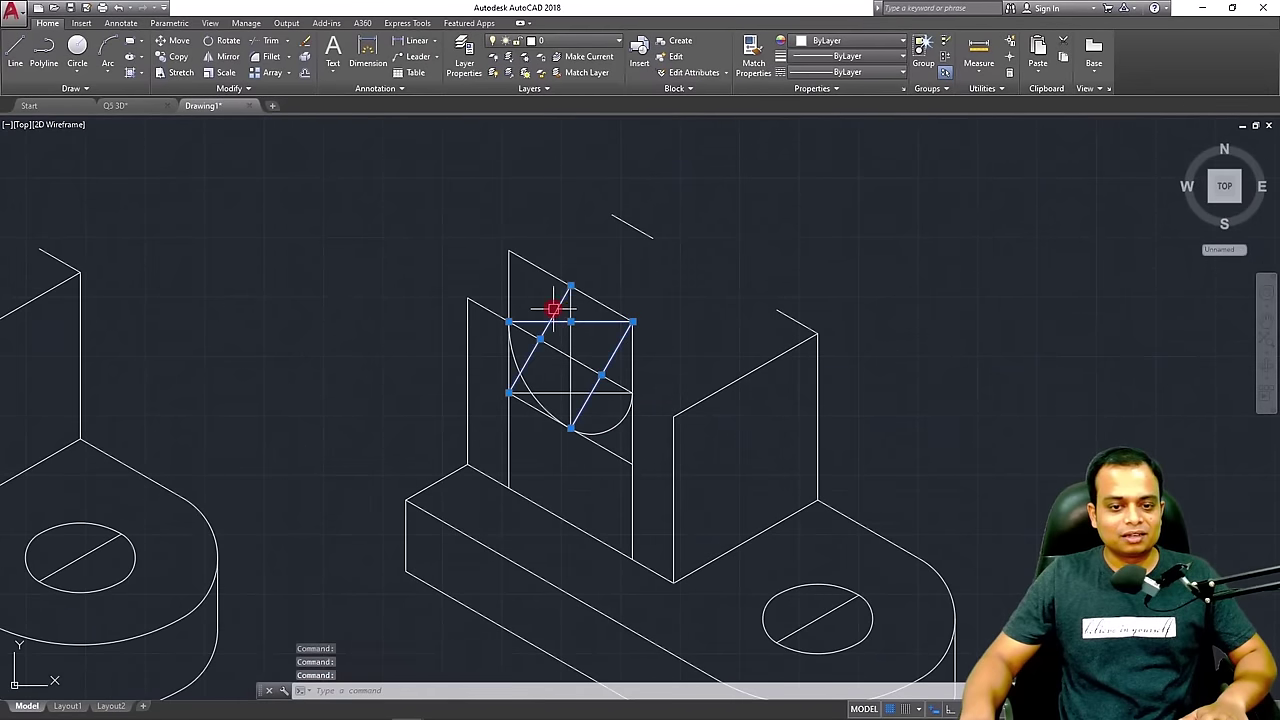
key(Delete)
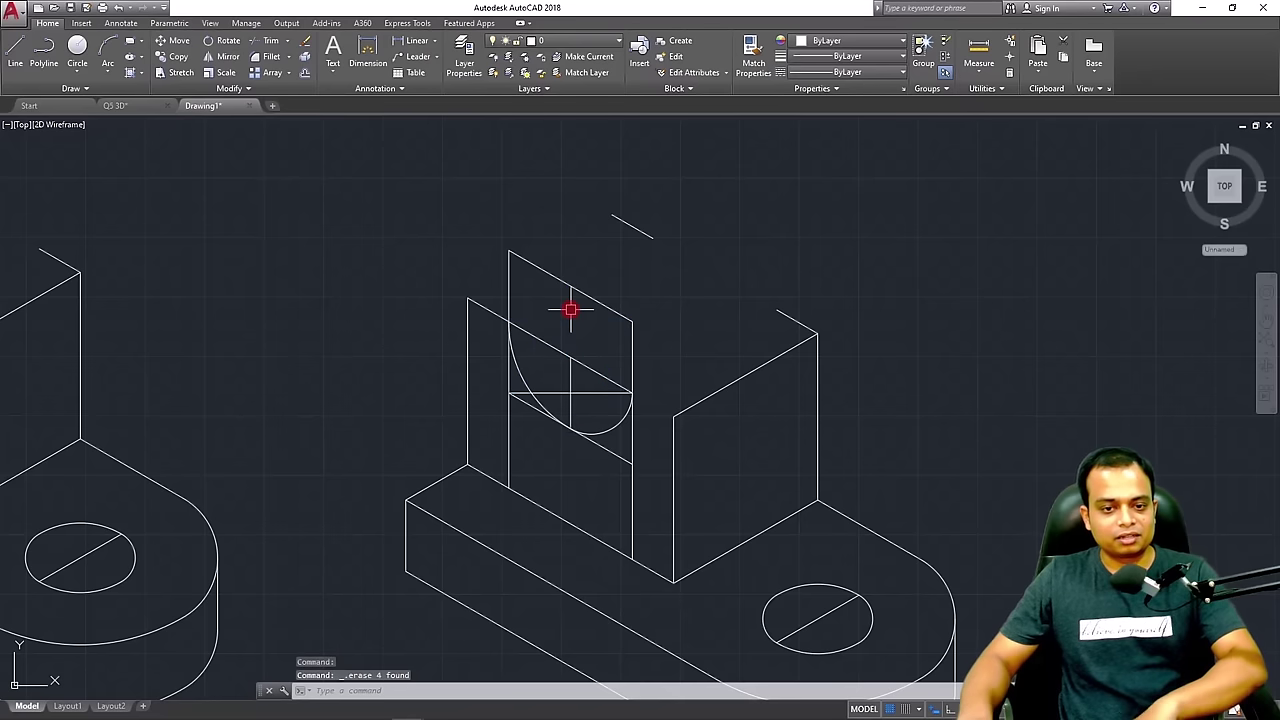
click(601, 267)
click(564, 316)
key(Delete)
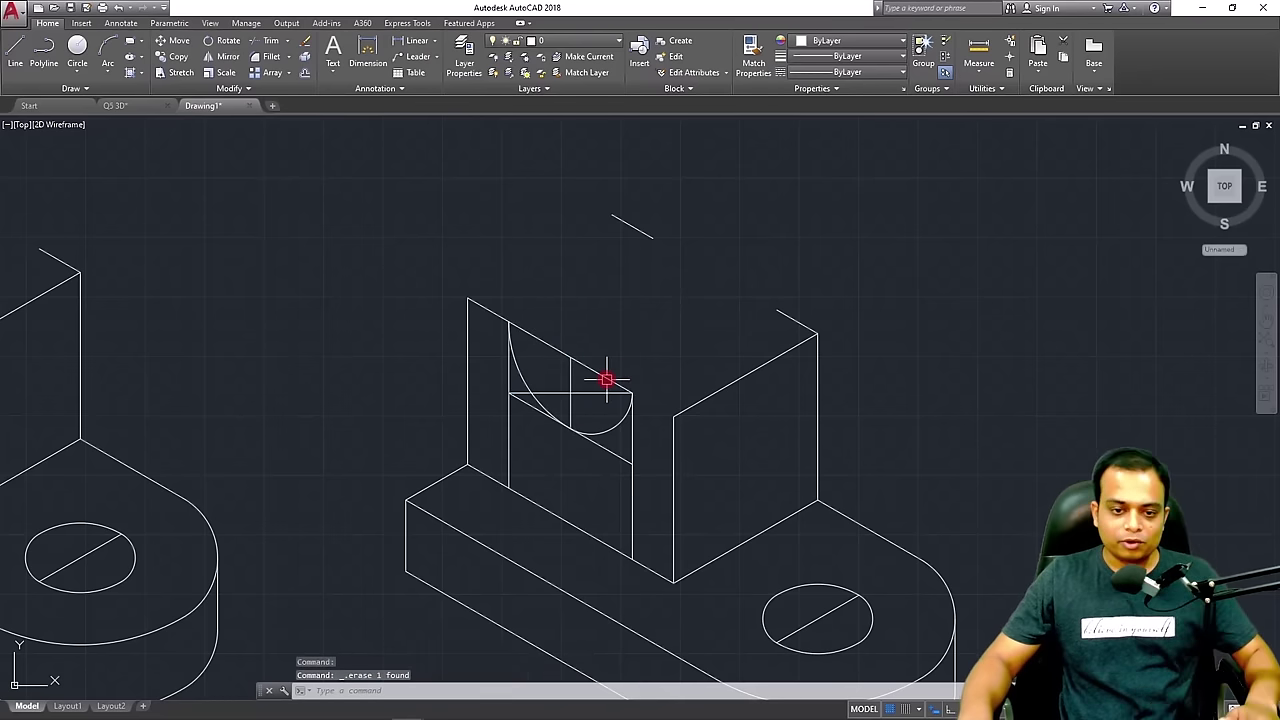
Erase the slanted line spanning the cut's opening and the remaining horizontal and vertical construction lines above the arcs
click(607, 380)
key(Delete)
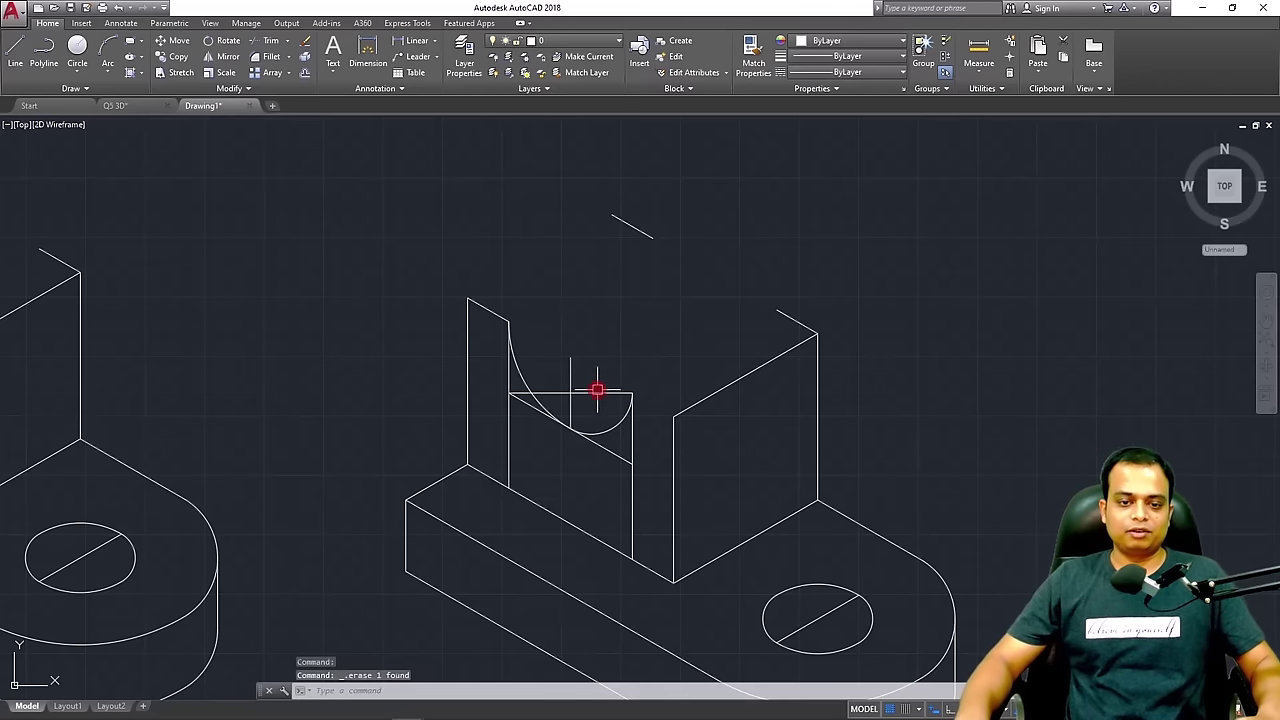
click(592, 384)
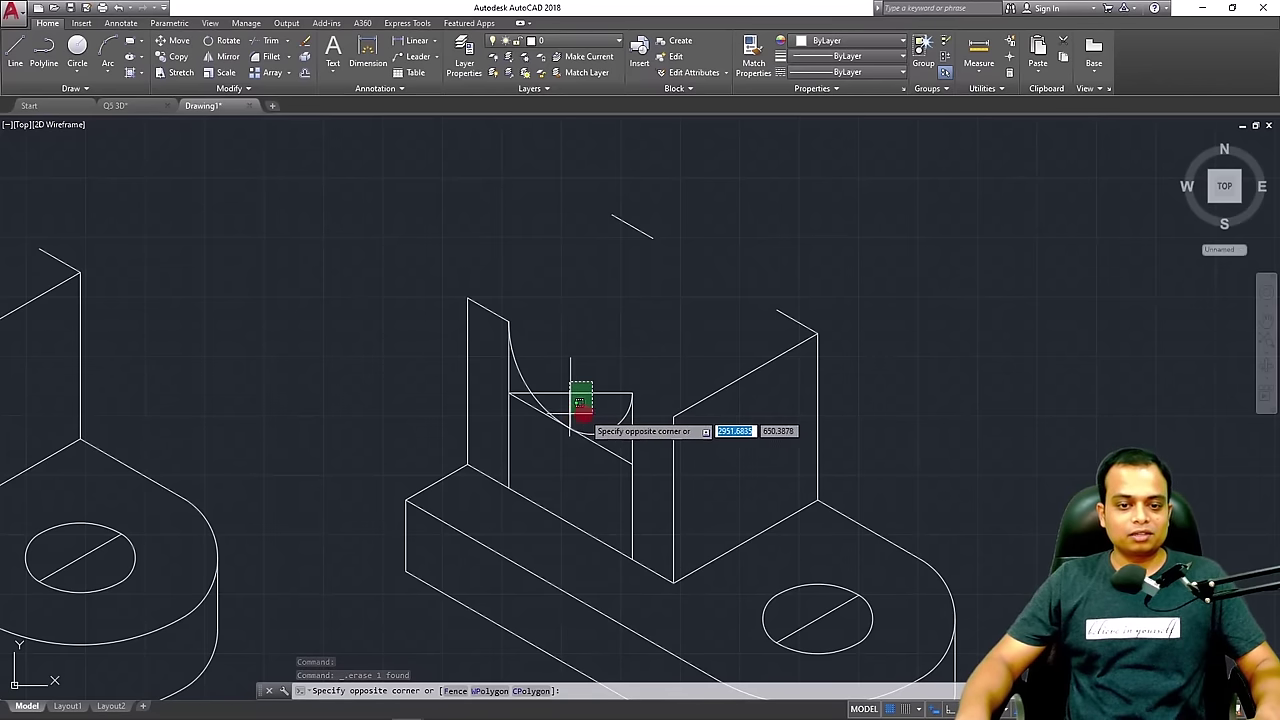
click(568, 416)
key(Delete)
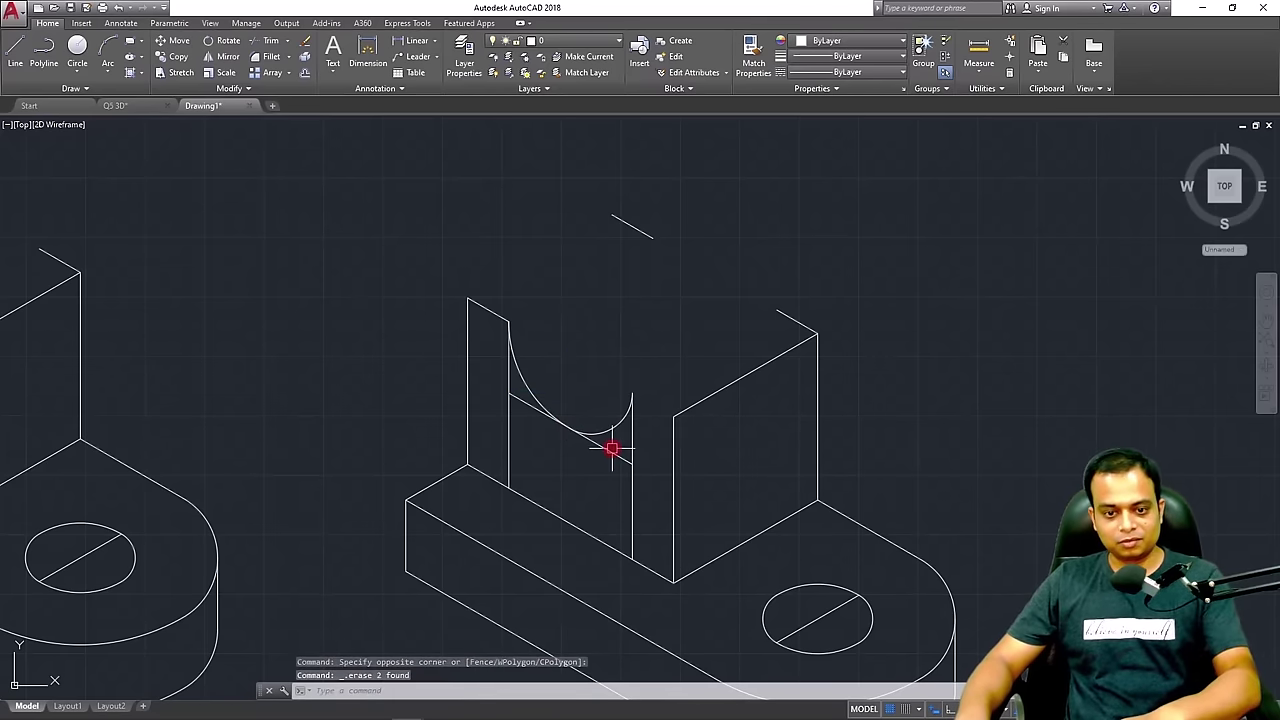
Erase the rhombus's lower slanted side and the two vertical lines running down from the arcs' ends to the base
click(608, 449)
key(Delete)
click(629, 457)
key(Delete)
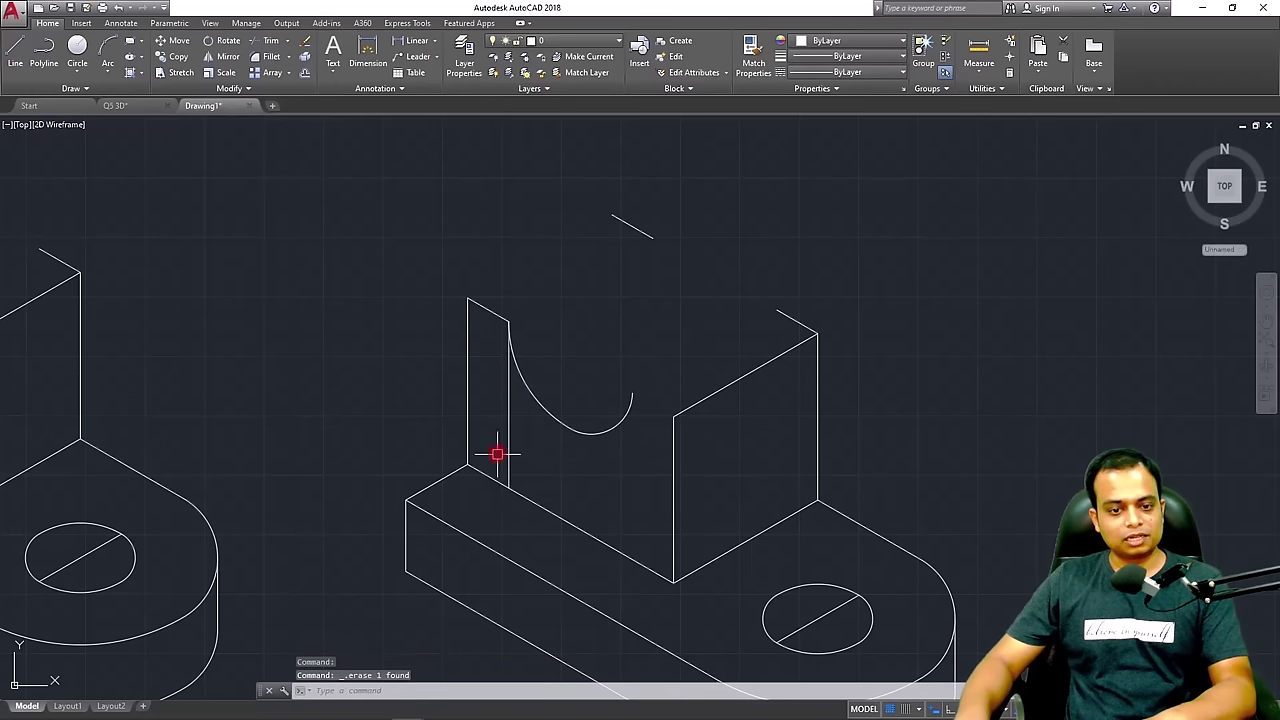
click(510, 444)
key(Delete)
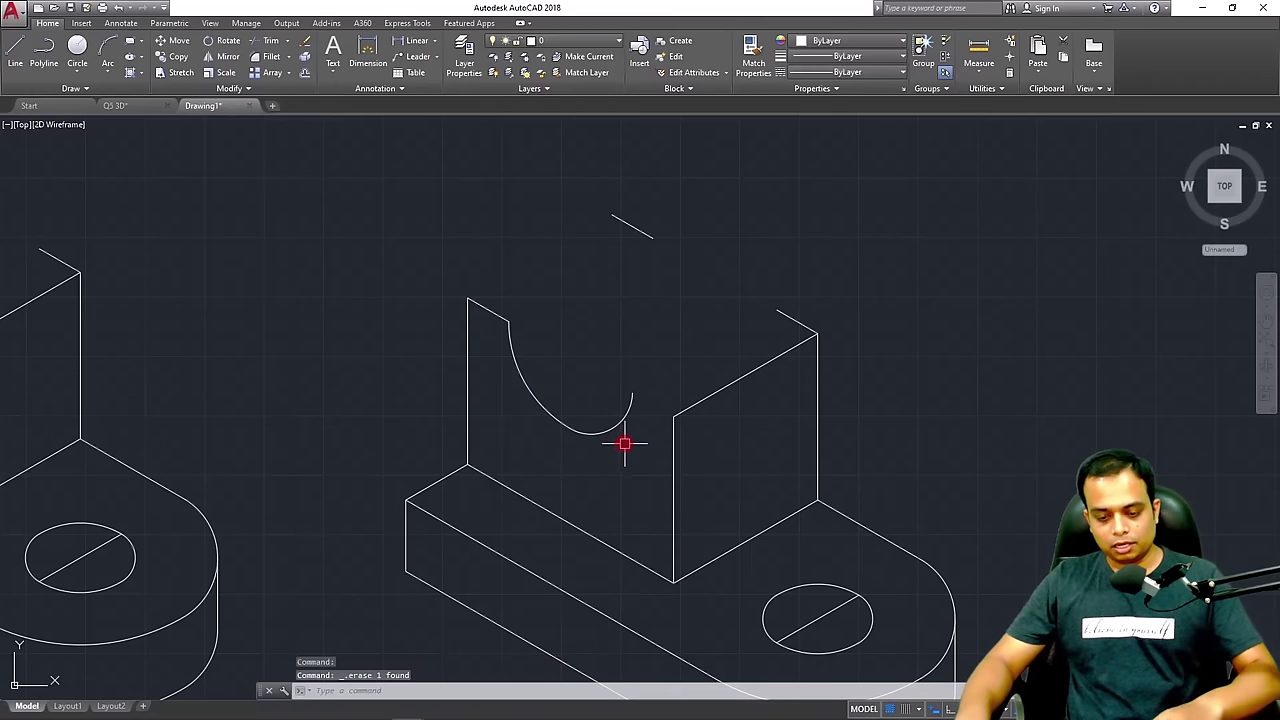
Copy the right upright's outer top edge from its front corner to both ends of the curved cut and the left upright's outer front corner
click(696, 400)
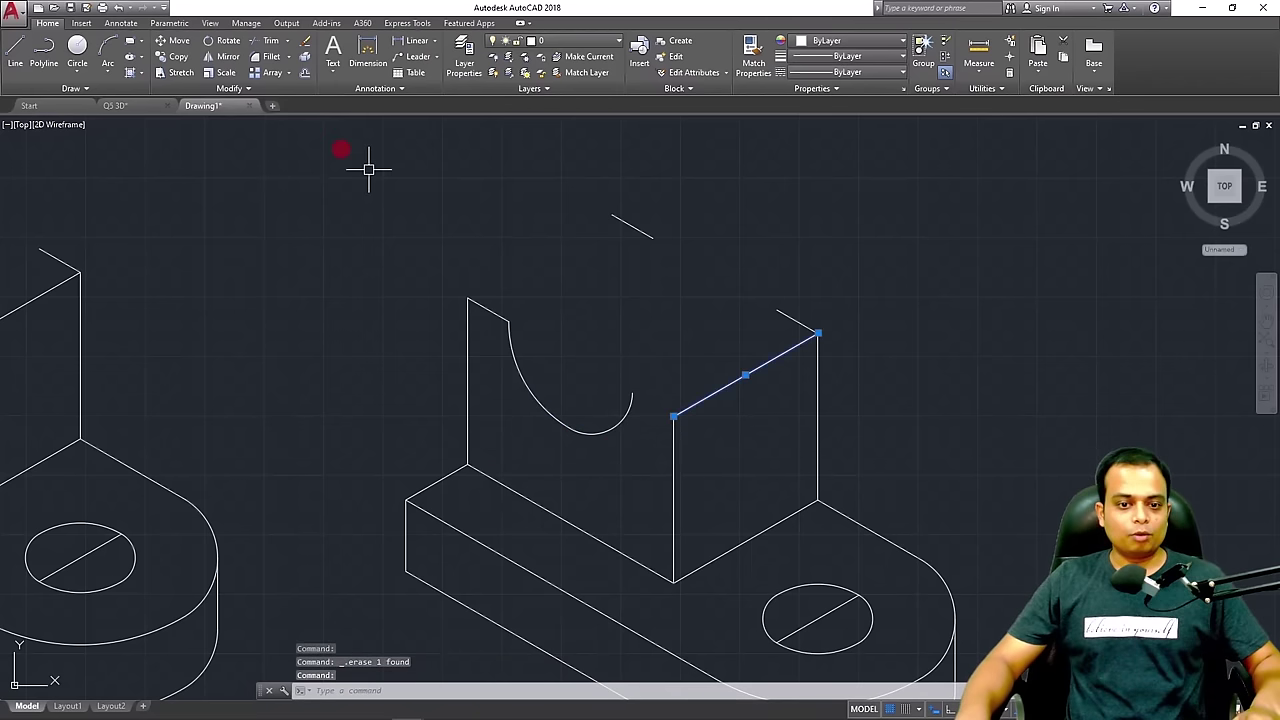
click(166, 58)
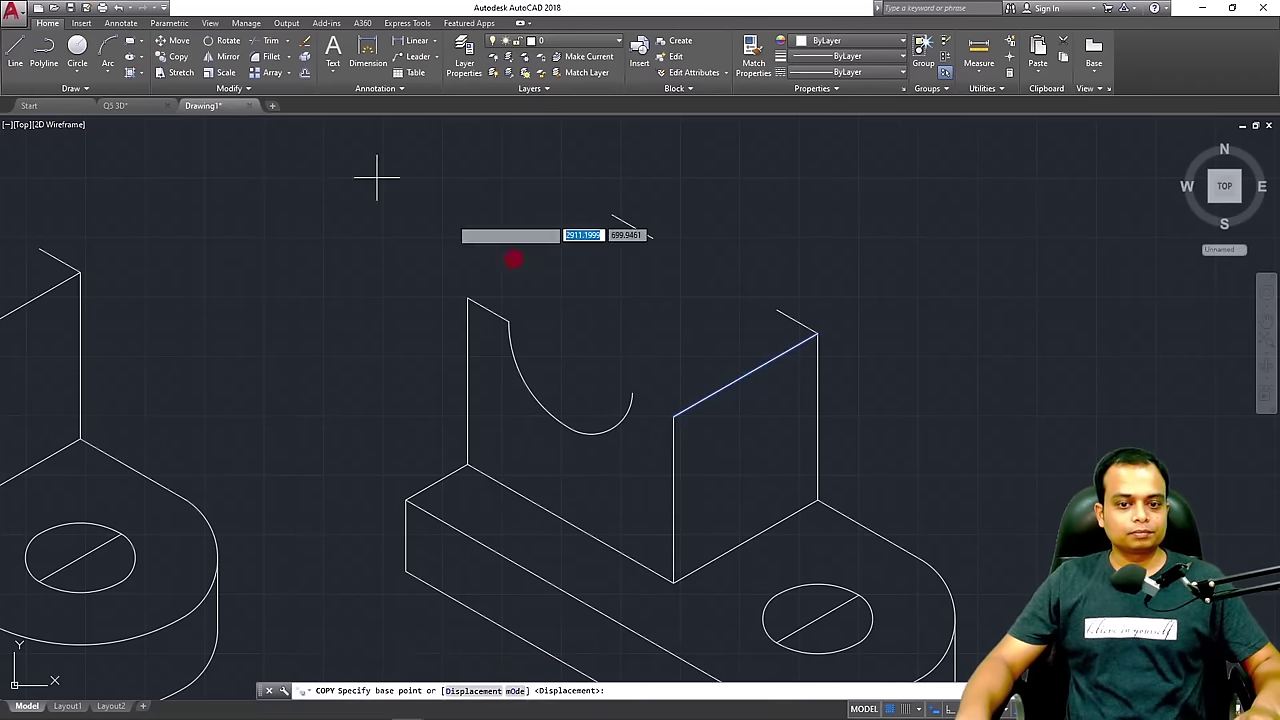
click(674, 416)
click(509, 313)
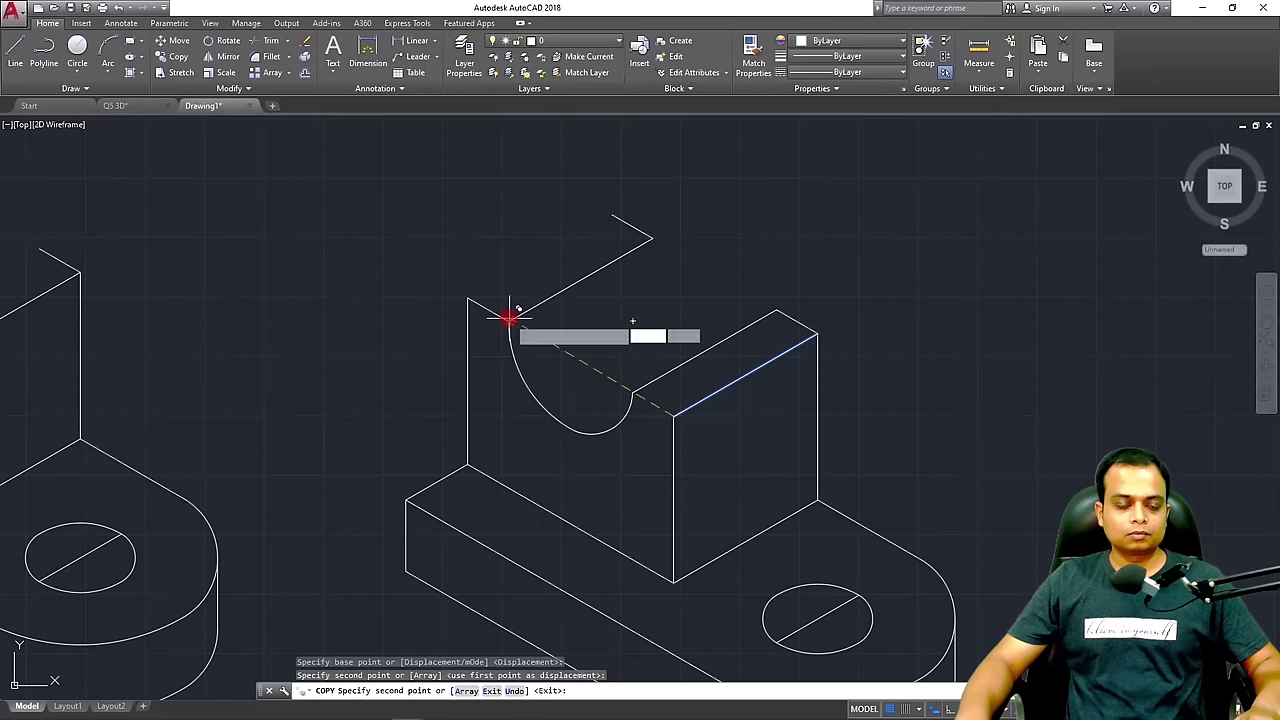
click(509, 313)
click(470, 295)
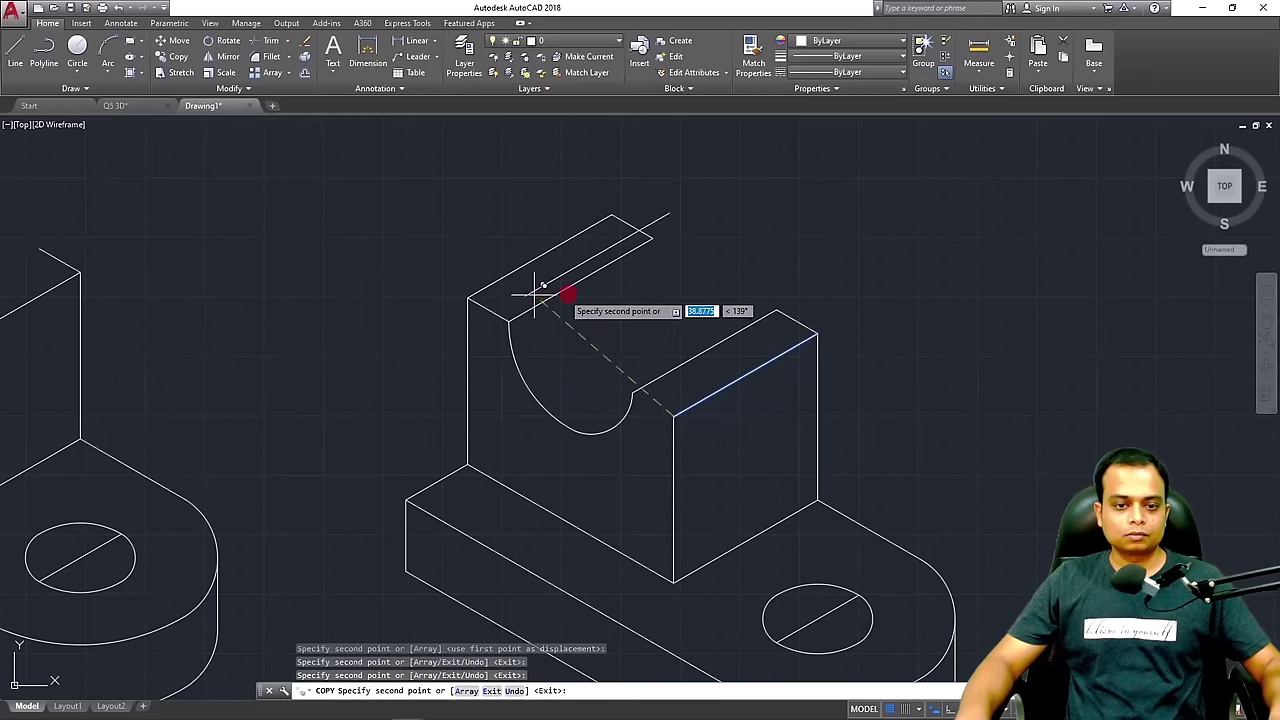
key(Escape)
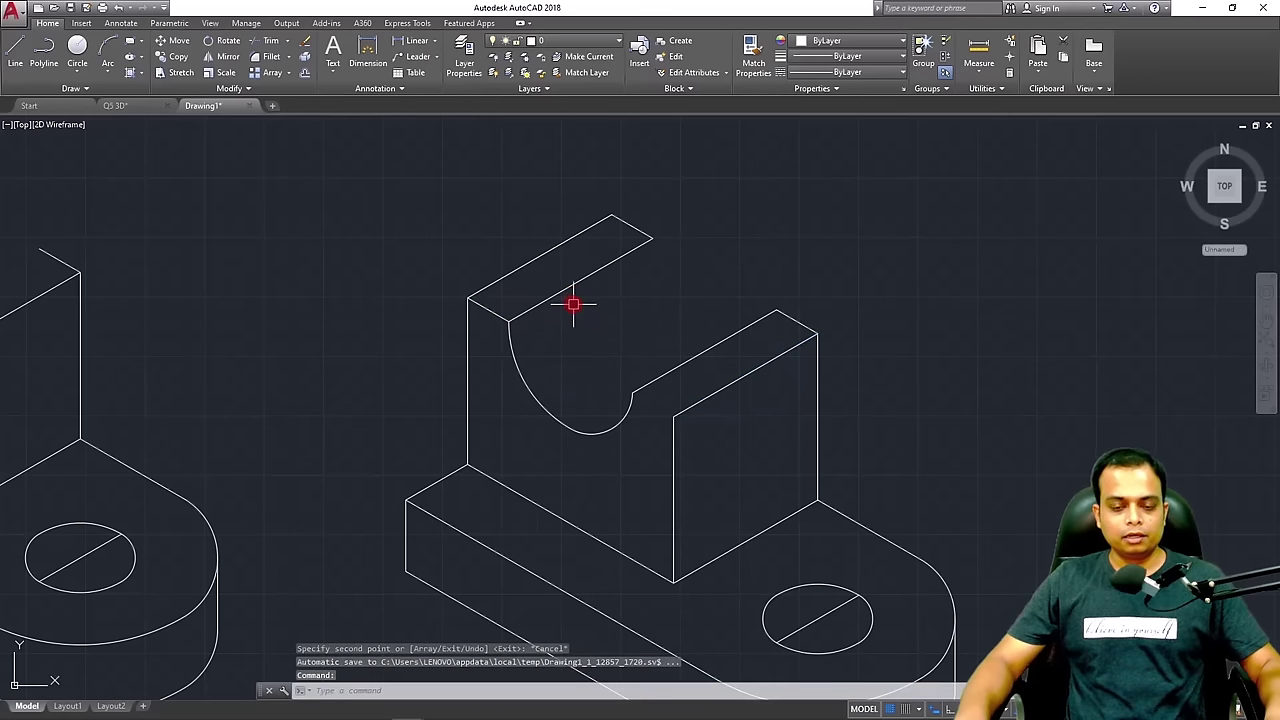
key(Return)
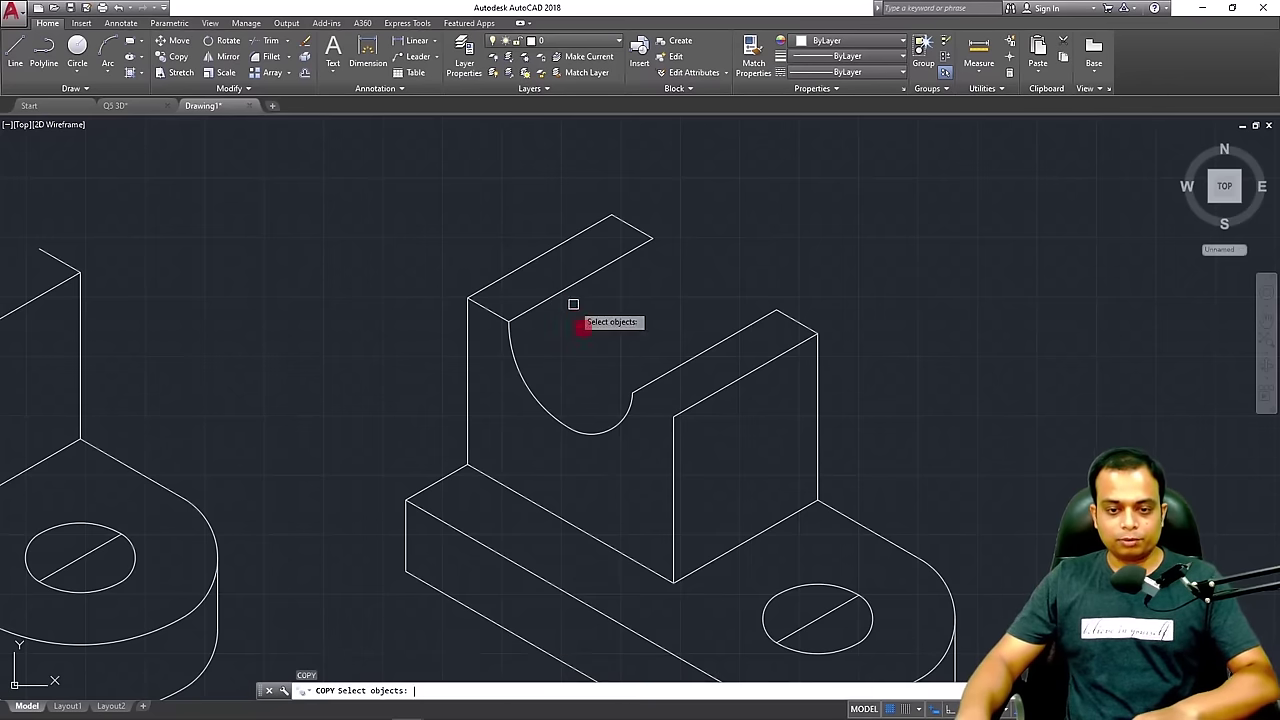
key(Escape)
key(Escape)
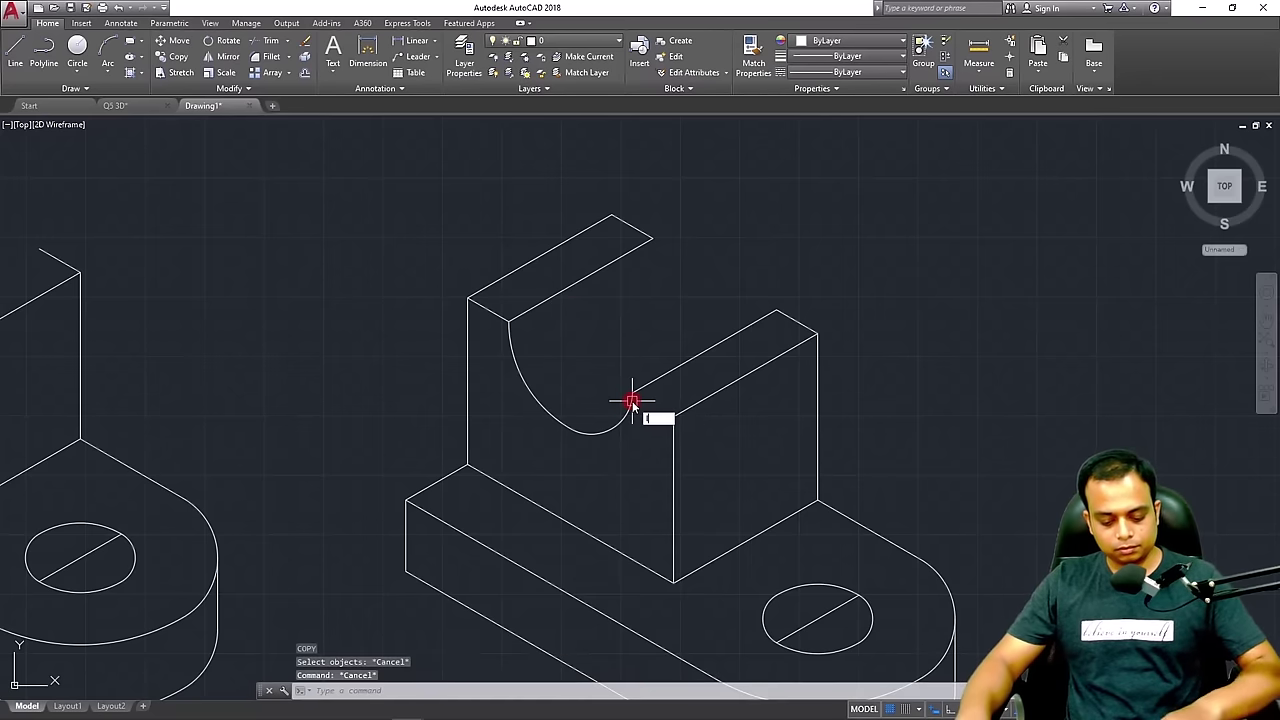
Draw the right upright's short front top edge from the small arc's upper end to the upright's outer front corner
text(l)
key(Return)
click(636, 400)
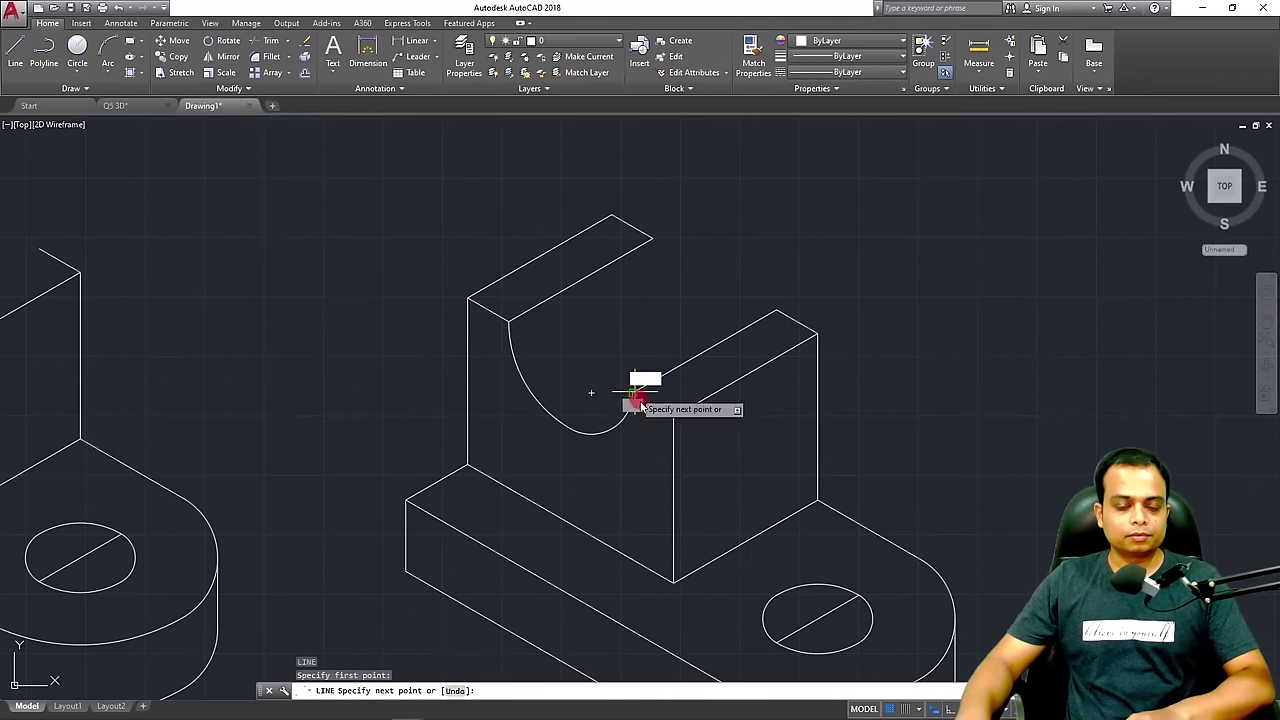
click(674, 418)
key(Return)
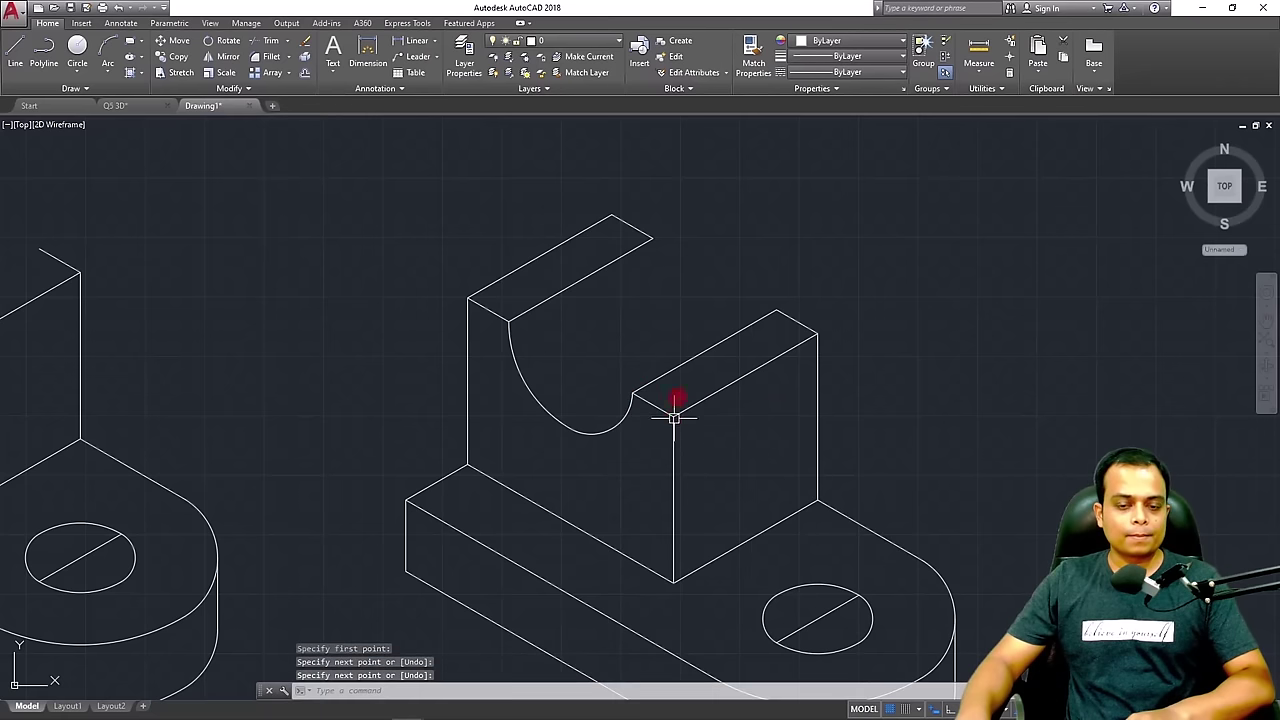
Copy the right upright's inner top edge from its front end to six points spaced along the curved cut's front arcs
scroll(680, 389, up, 2)
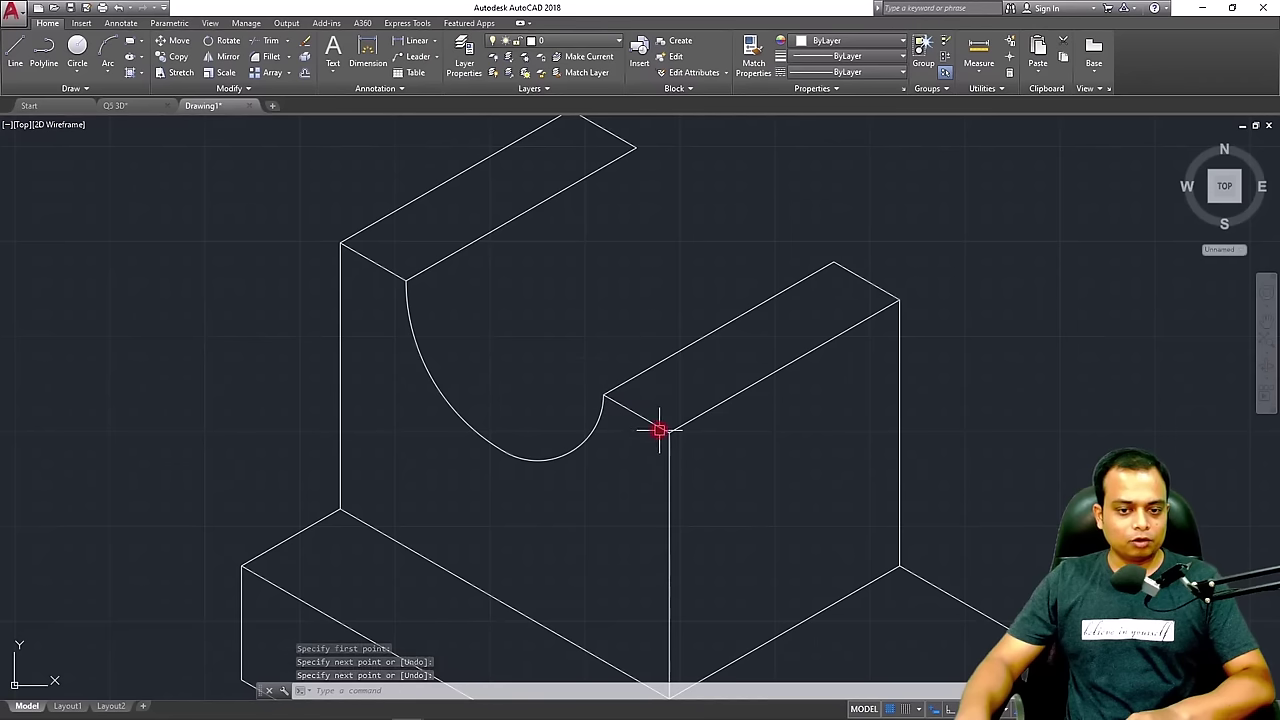
click(594, 422)
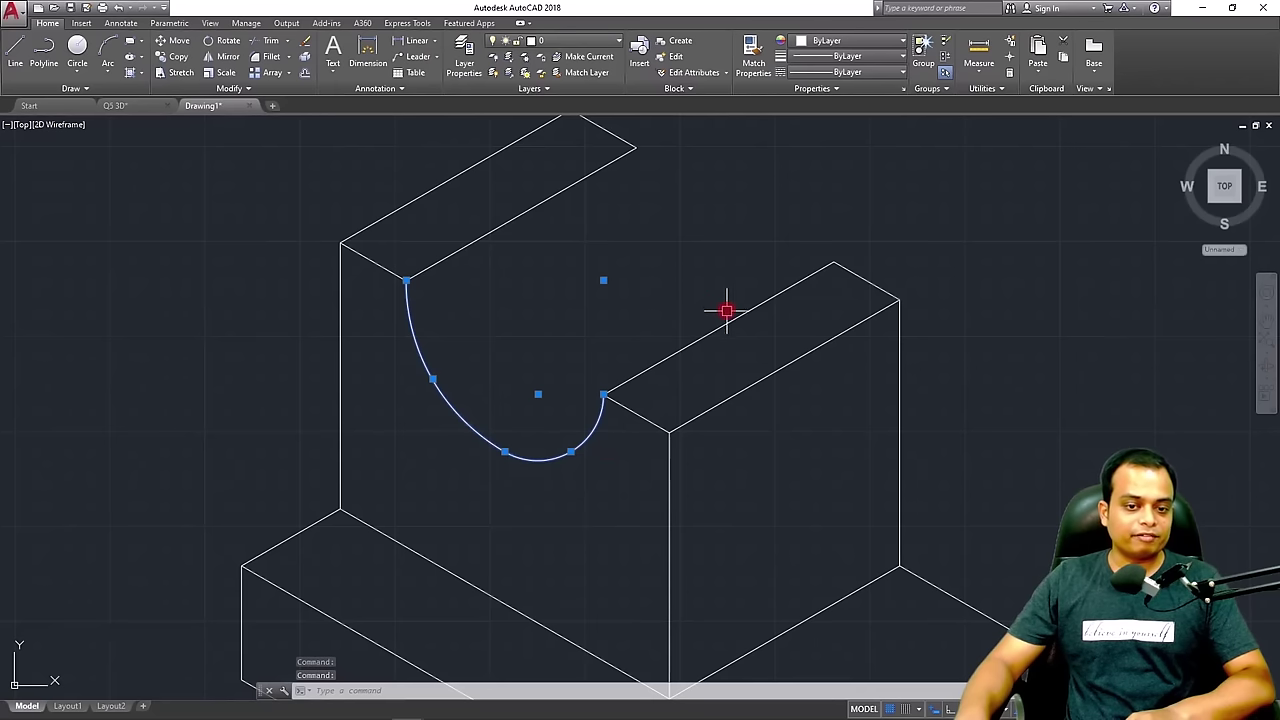
key(Escape)
click(706, 338)
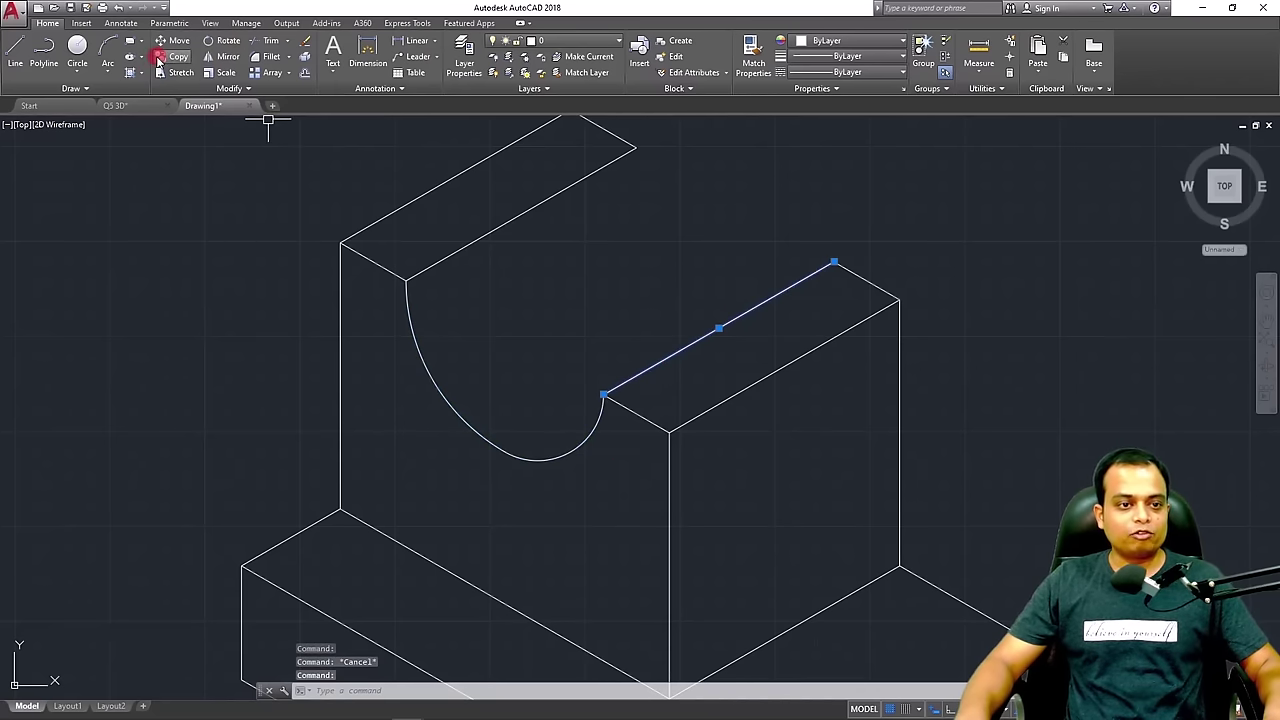
text(co)
key(Return)
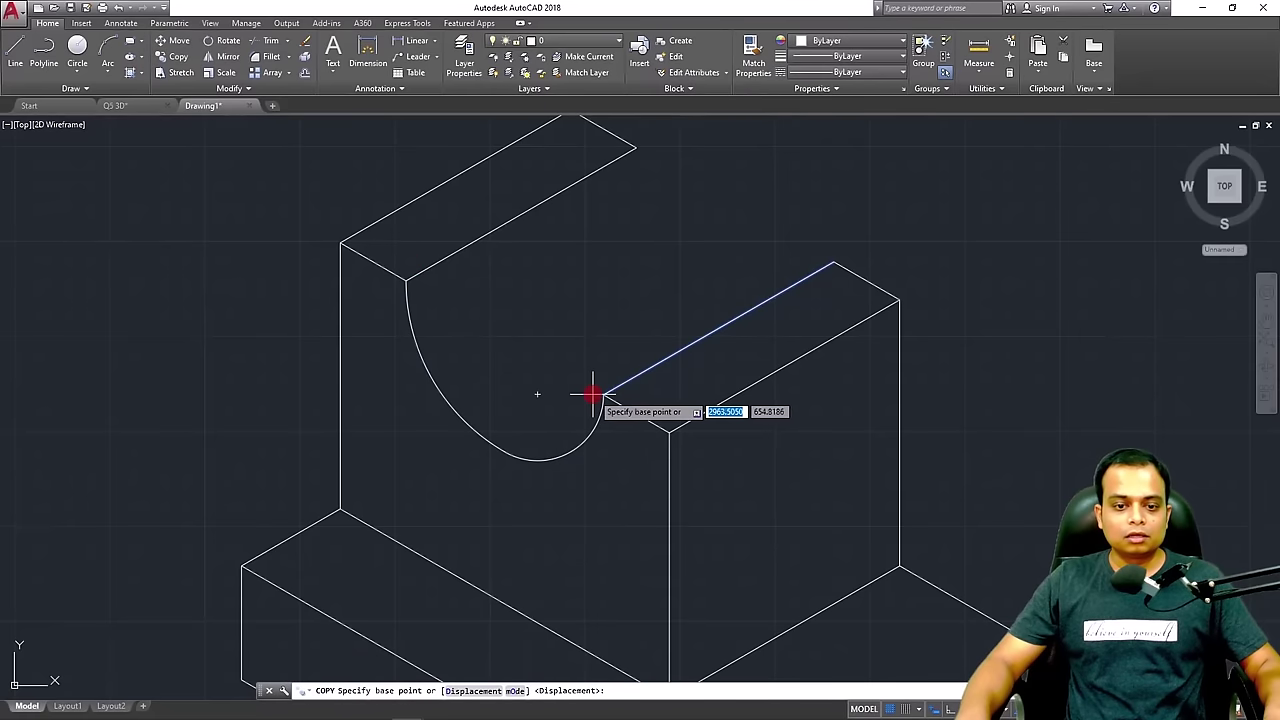
click(600, 392)
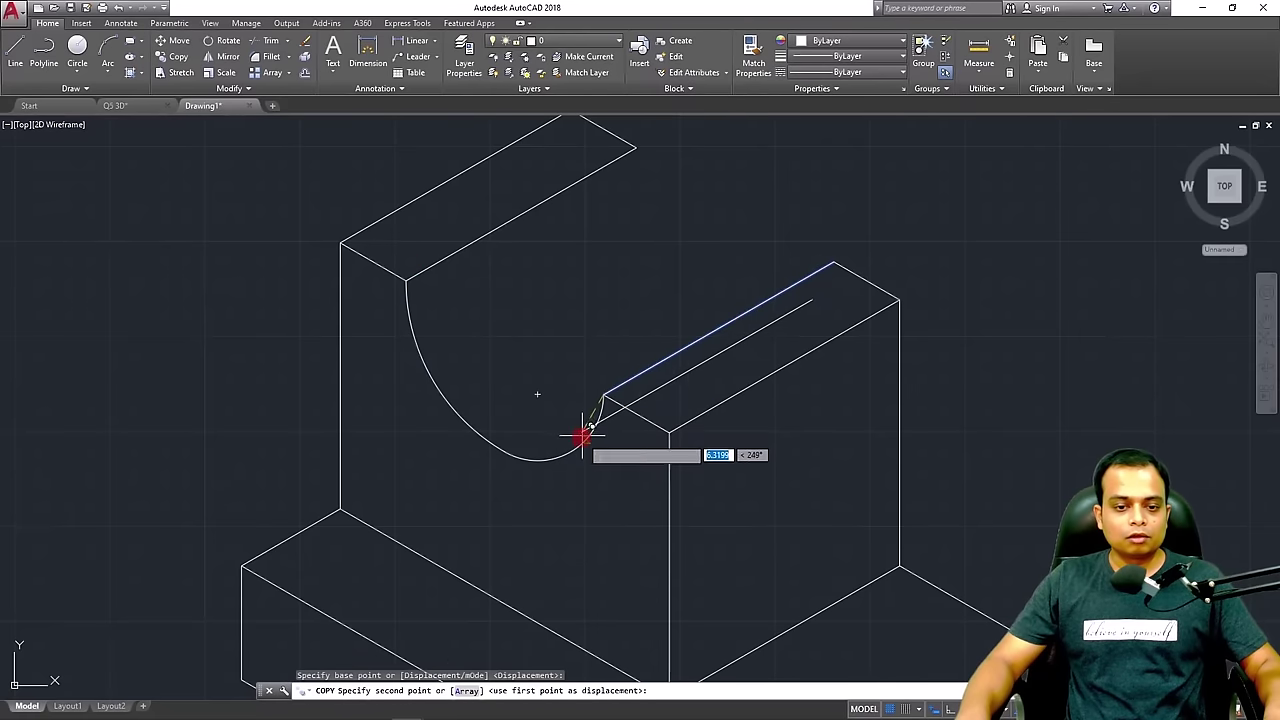
click(585, 438)
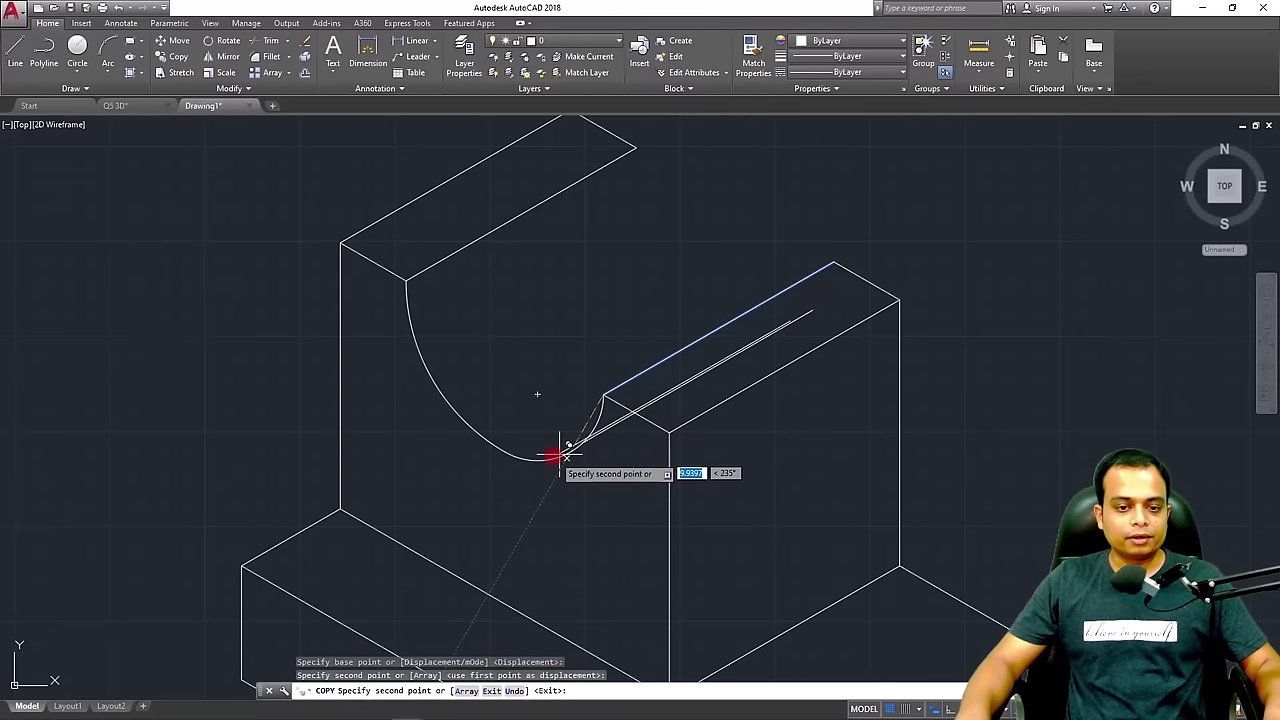
click(510, 450)
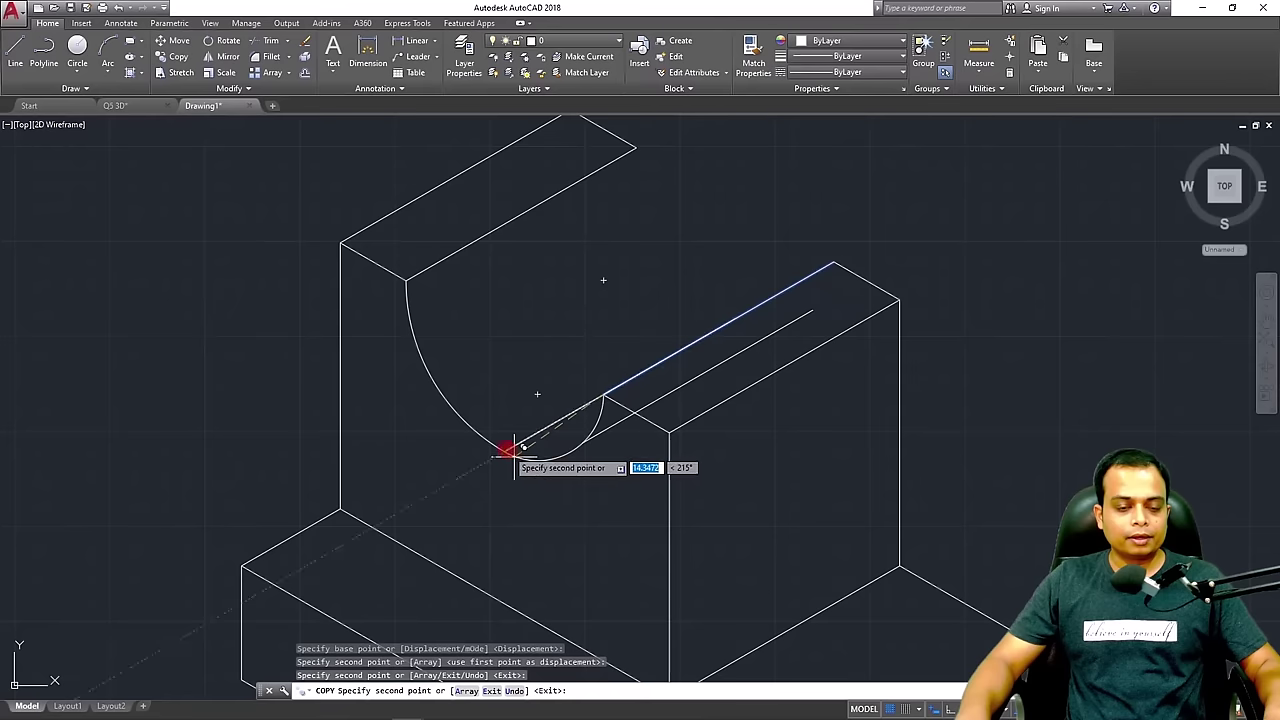
click(465, 420)
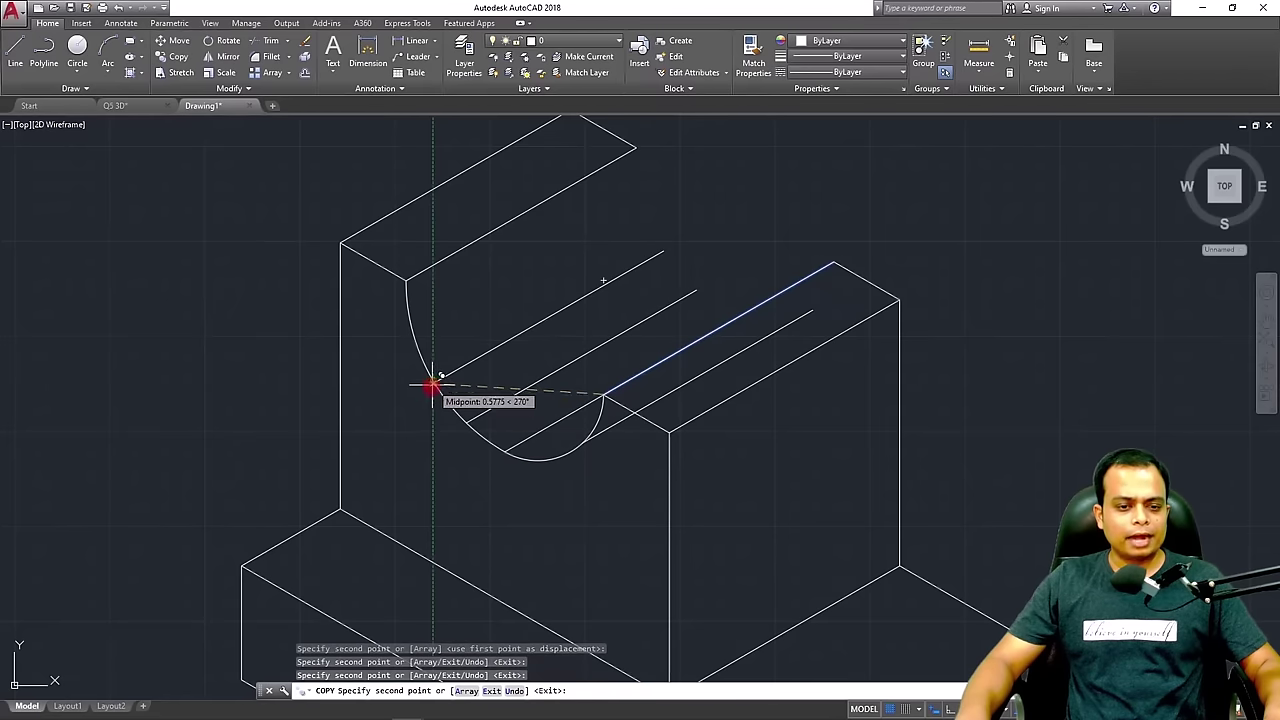
click(437, 385)
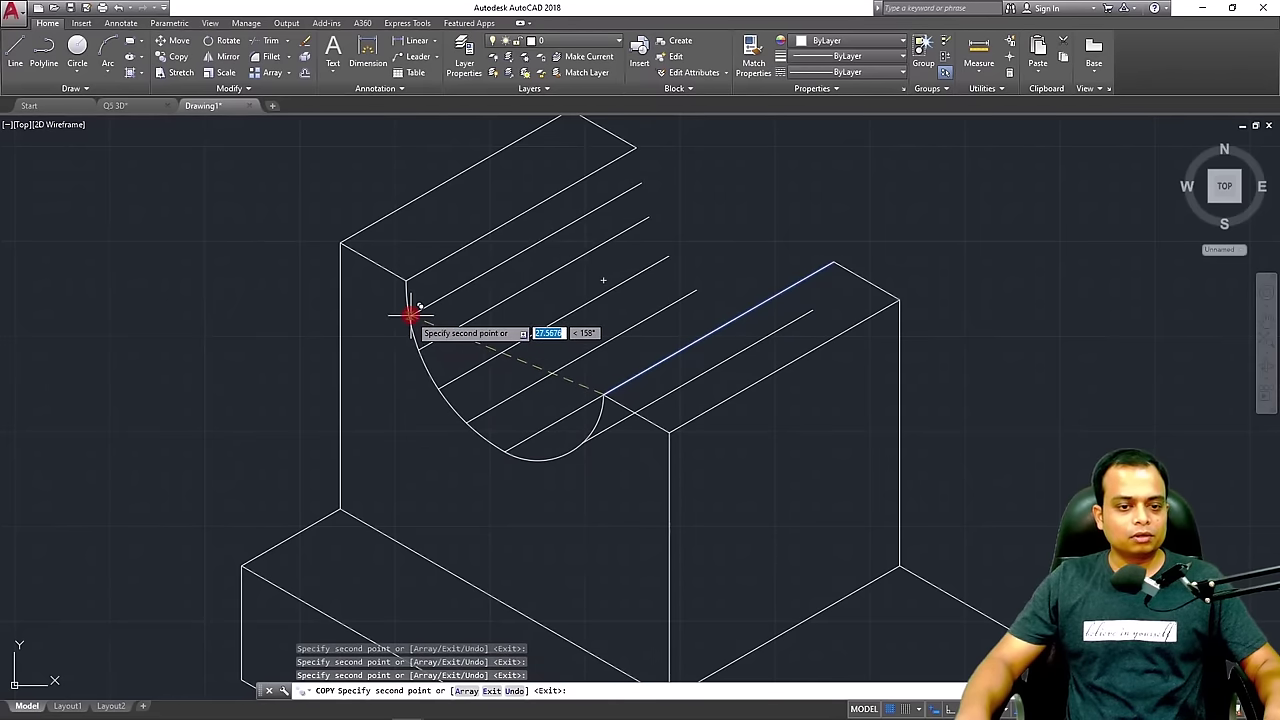
click(411, 316)
key(Escape)
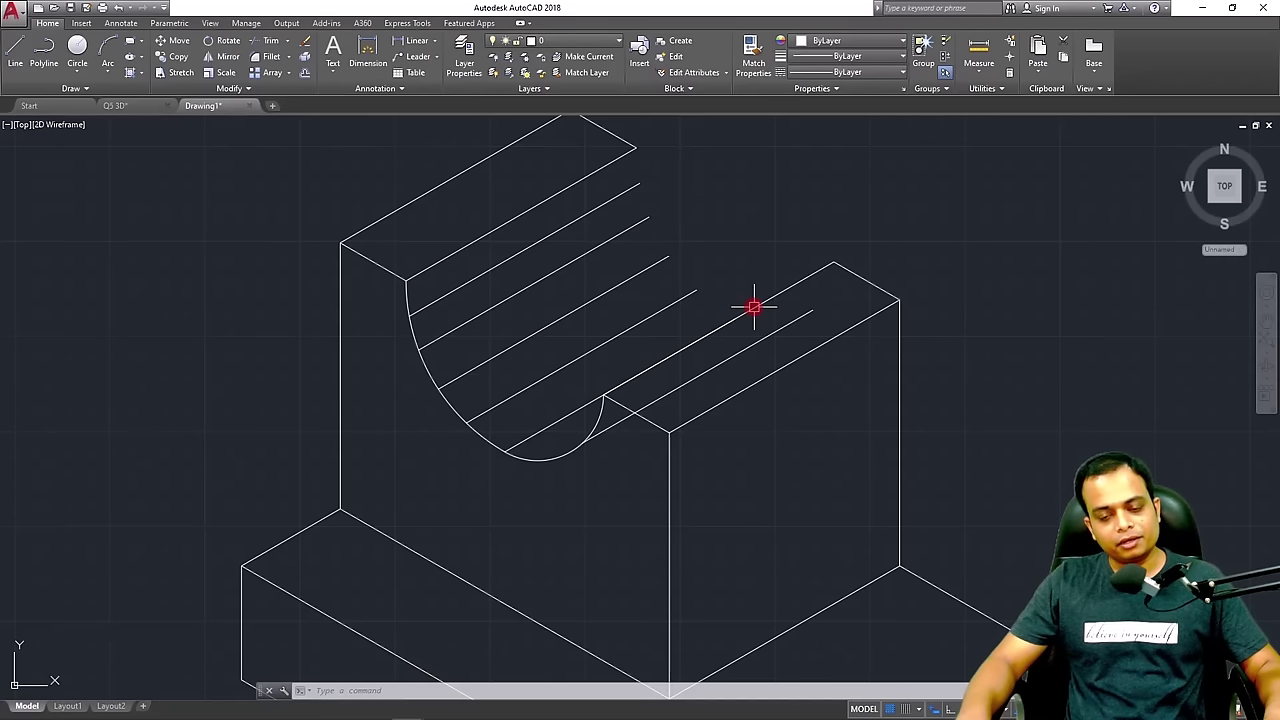
Copy the cut's large front arc from its upper end to the back end of the left upright's inner top edge
click(417, 360)
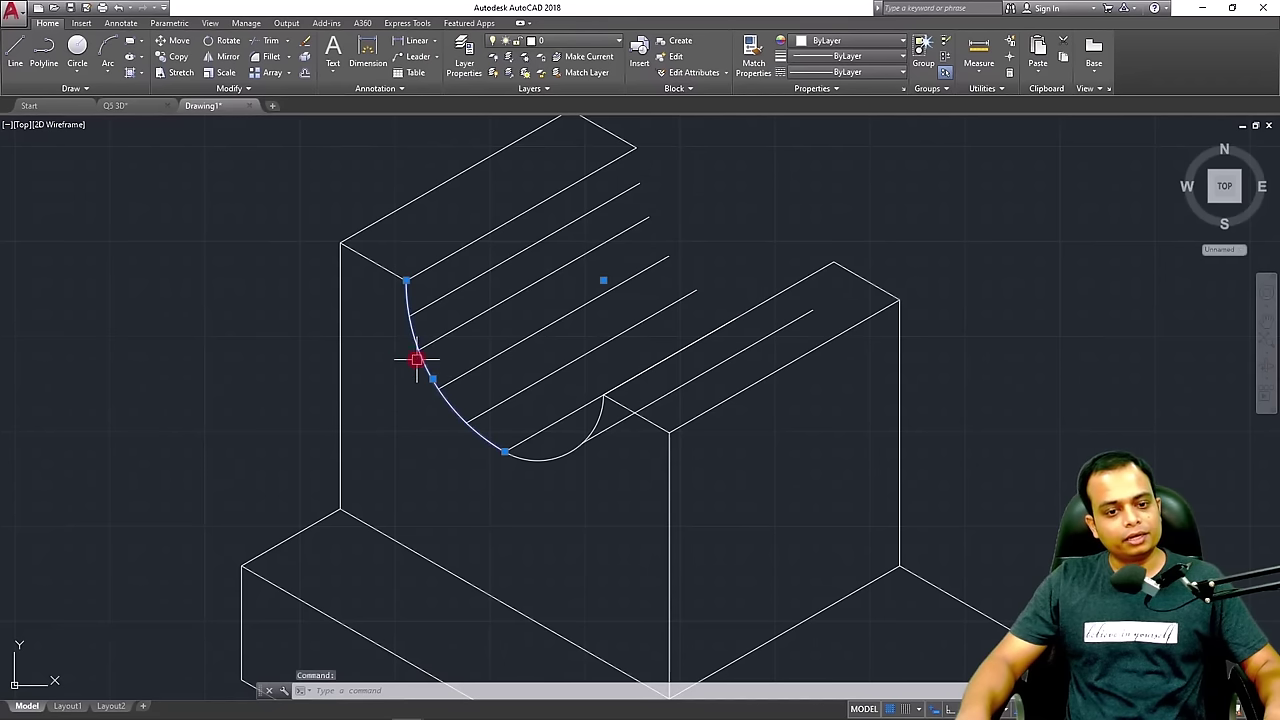
click(172, 56)
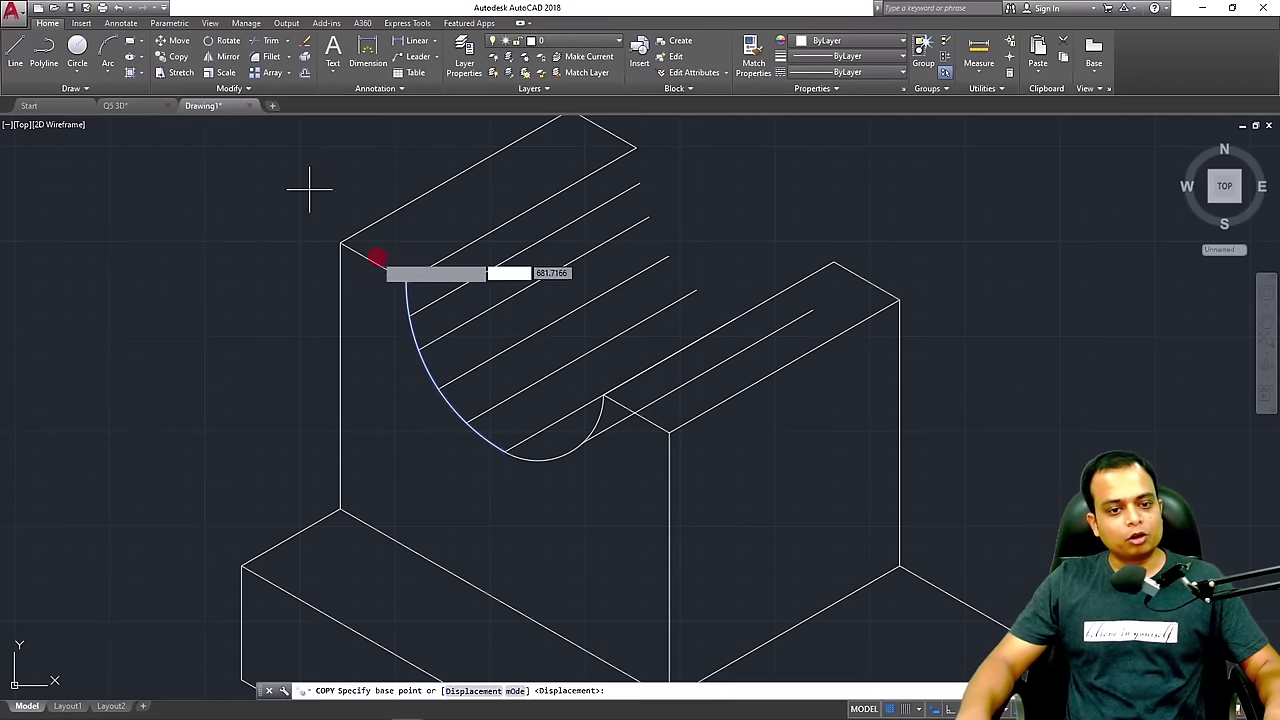
click(404, 281)
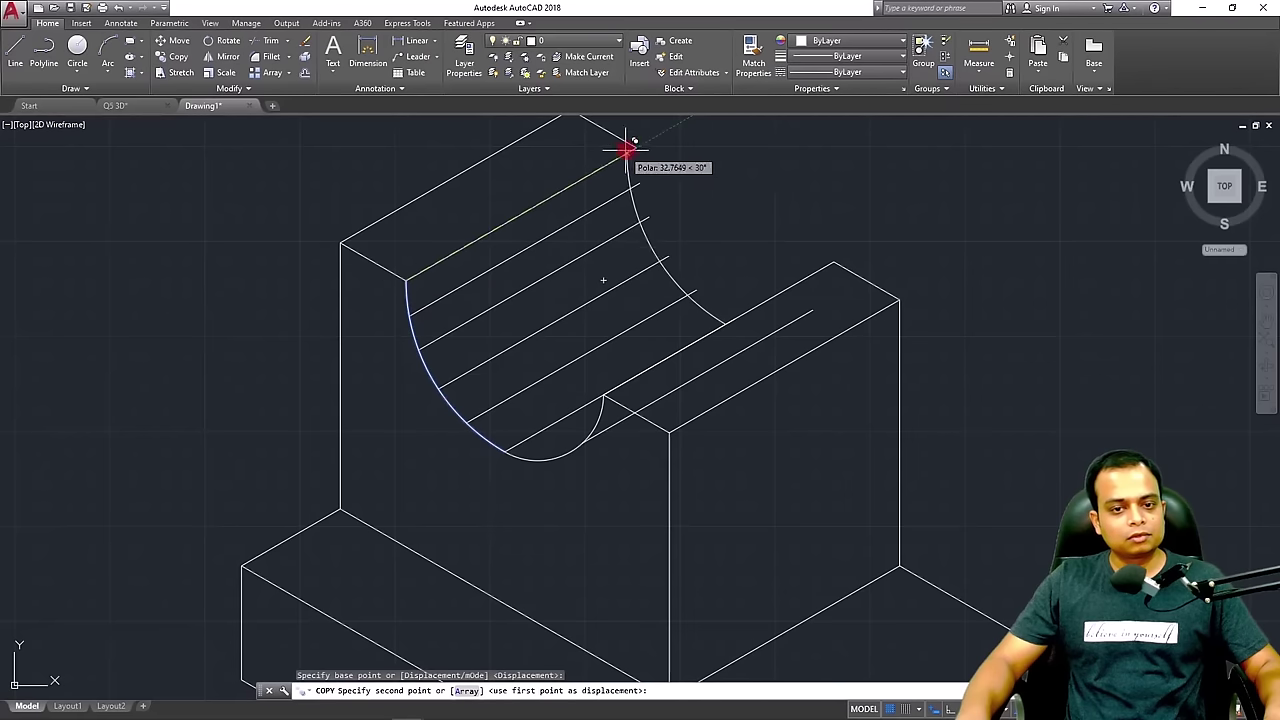
key(Escape)
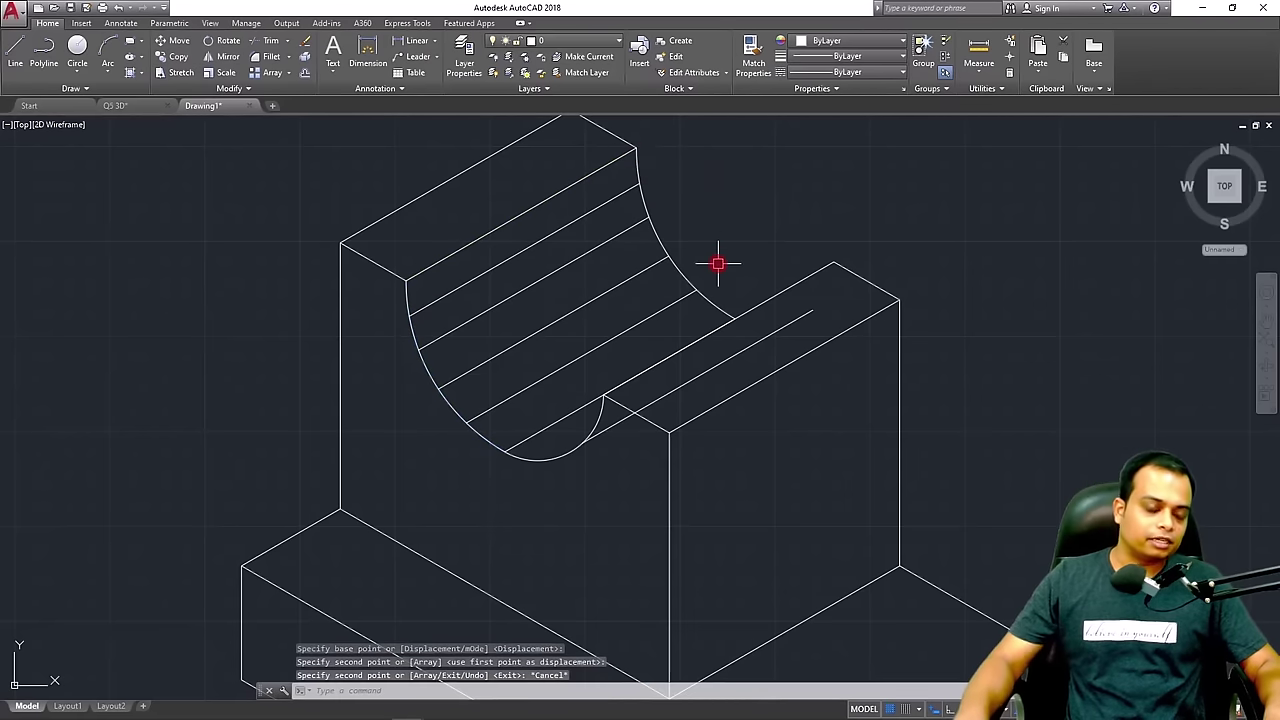
Duplicate the whole bracket view with its cut surface lines into the empty space beside the original
scroll(718, 264, down, 4)
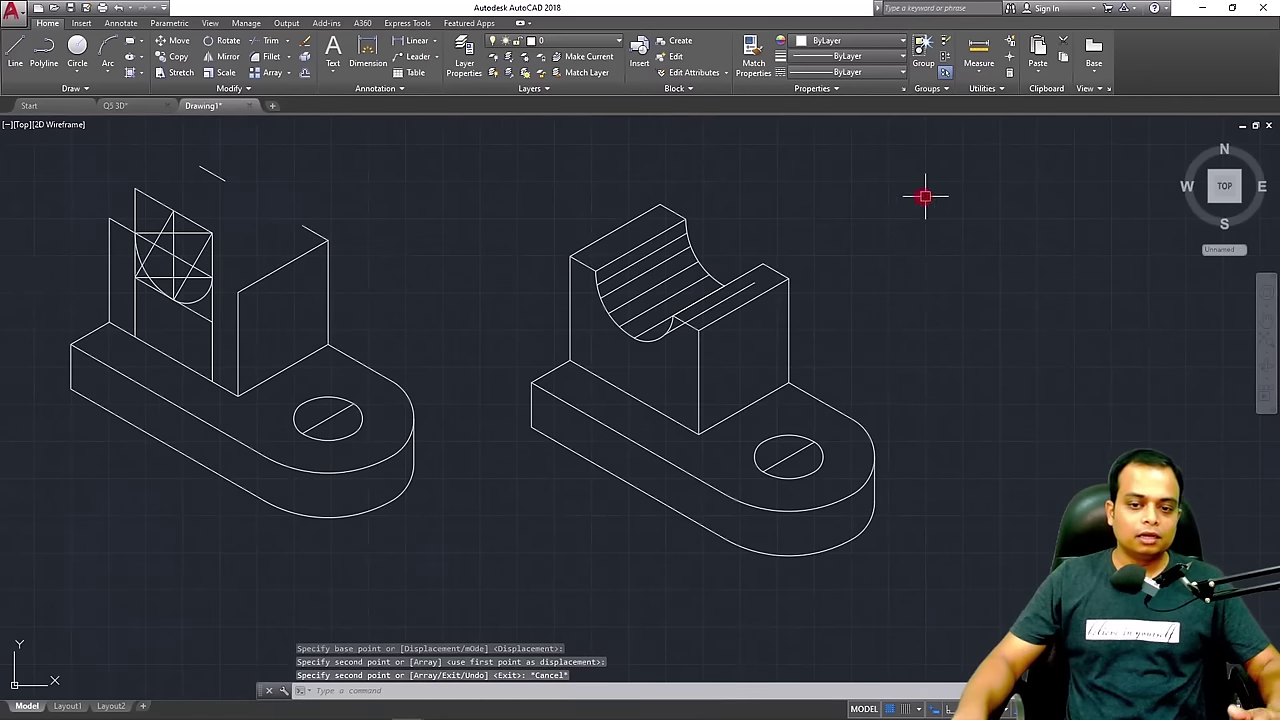
click(979, 189)
click(486, 621)
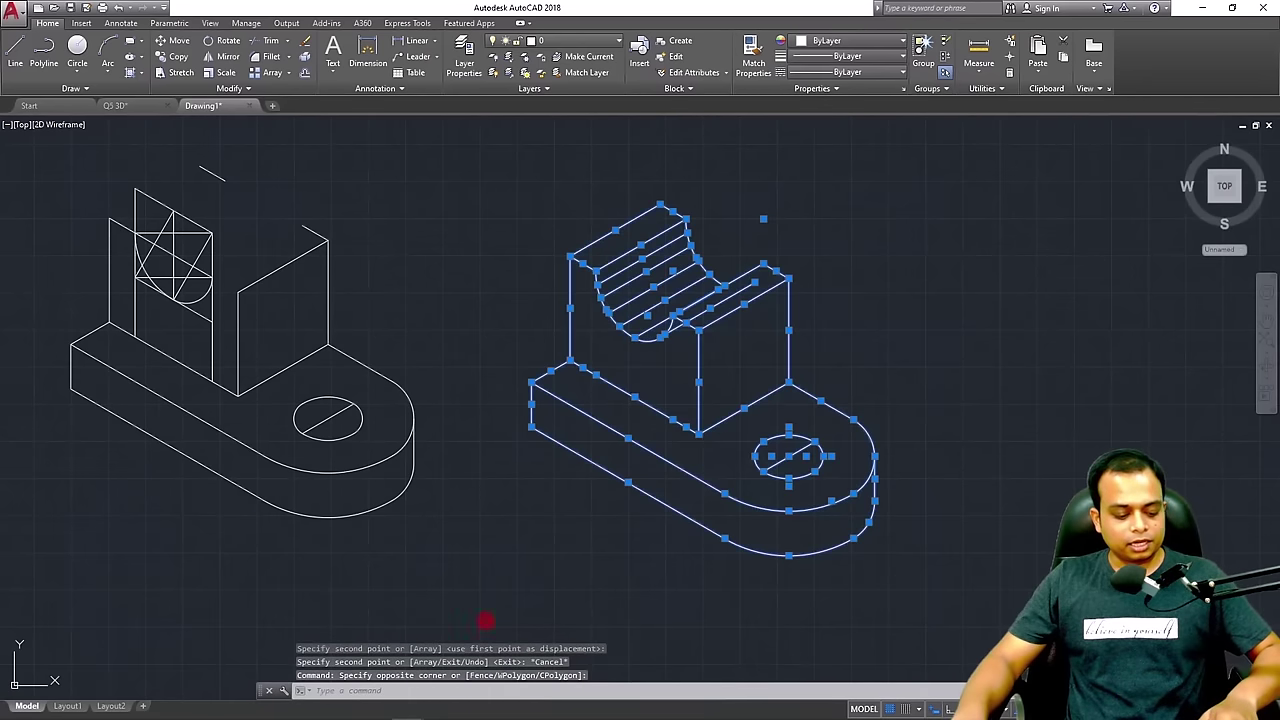
key(ctrl+c)
key(ctrl+v)
middle_drag(1040, 540, 449, 549)
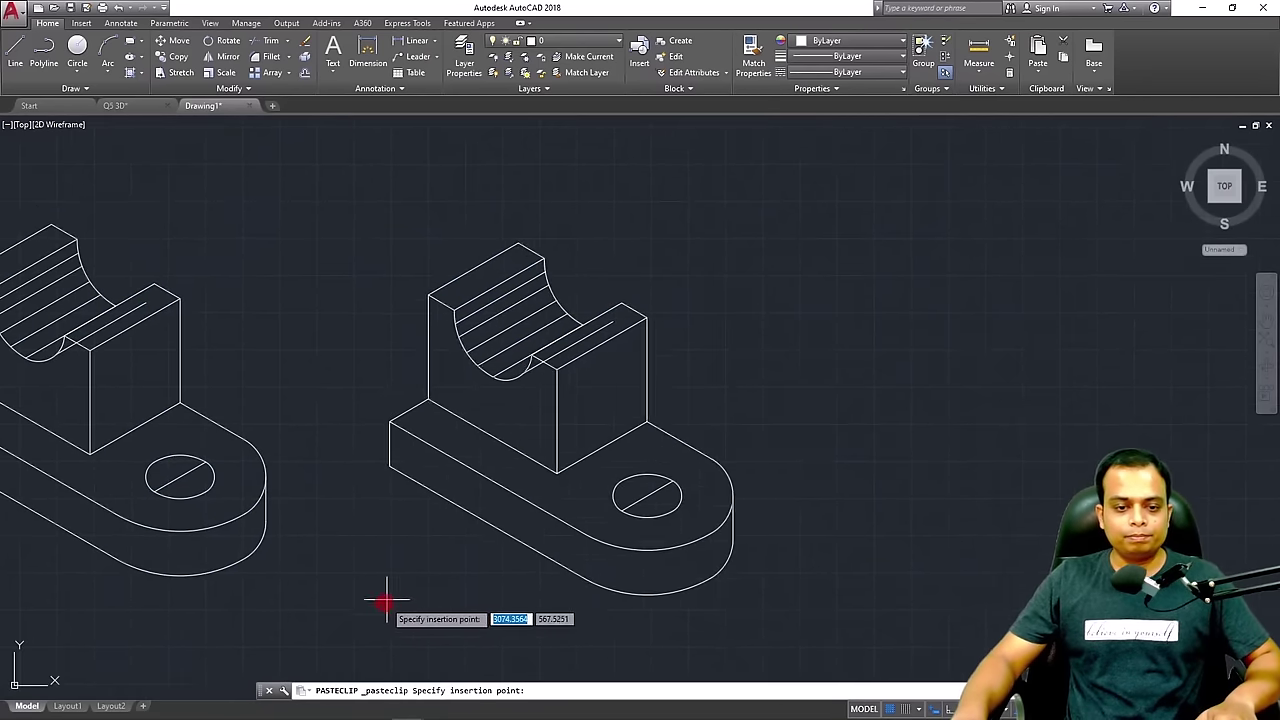
click(417, 590)
In the duplicate, erase the stray line across the right upright's top face and the five parallel lines inside the curved cut
scroll(560, 373, up, 5)
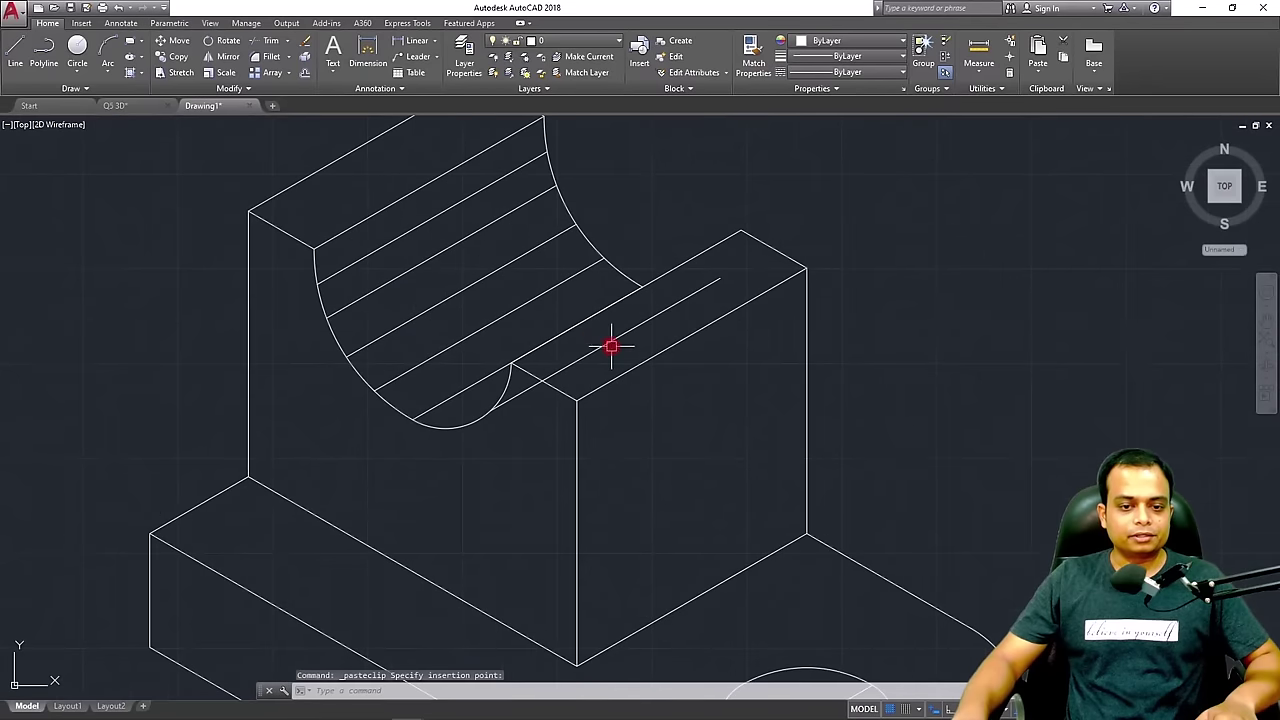
click(608, 340)
click(611, 339)
key(Delete)
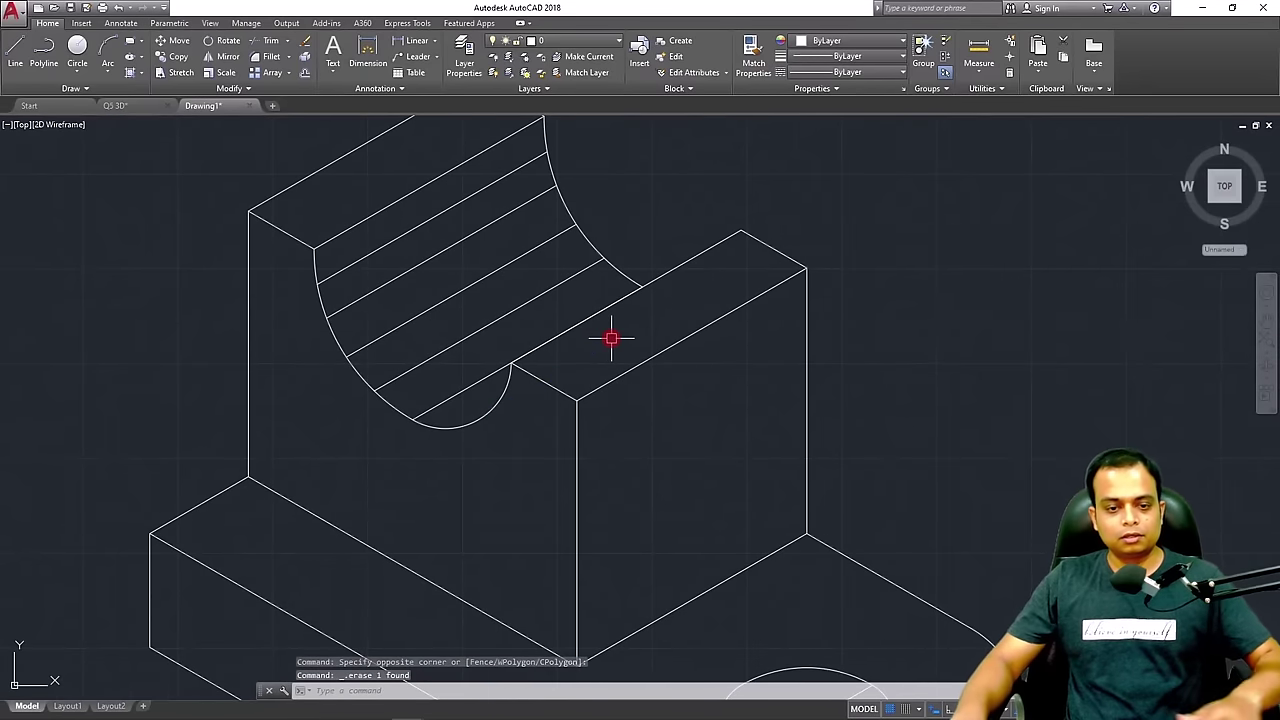
click(480, 390)
click(422, 218)
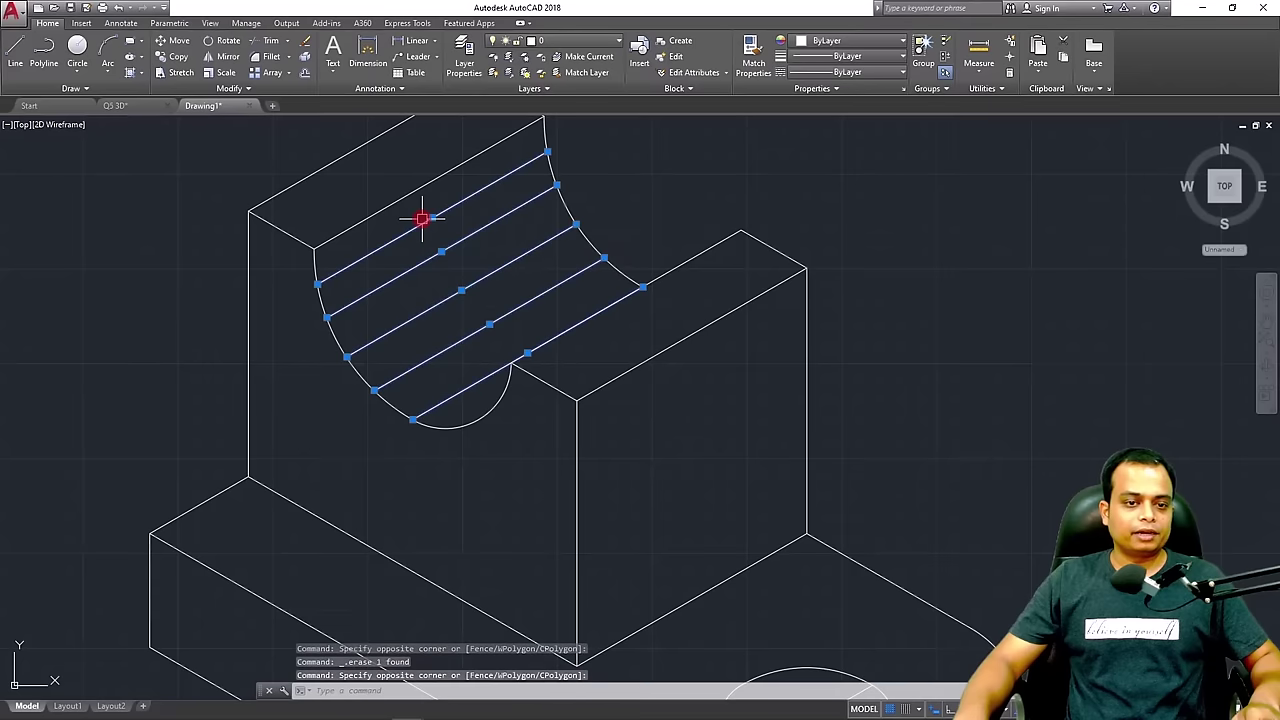
key(Delete)
Examine the base's through hole in the Q5 3D model from above and from the home view, and return to Drawing1
scroll(685, 430, down, 4)
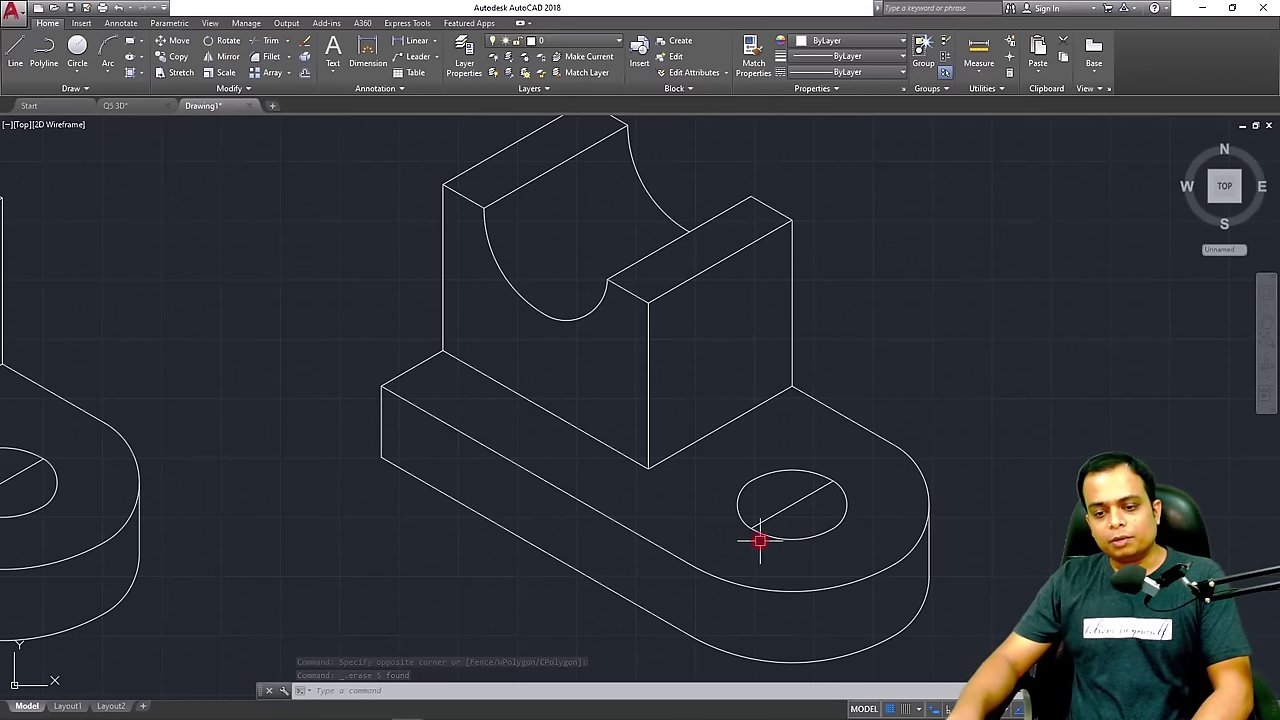
scroll(755, 486, up, 4)
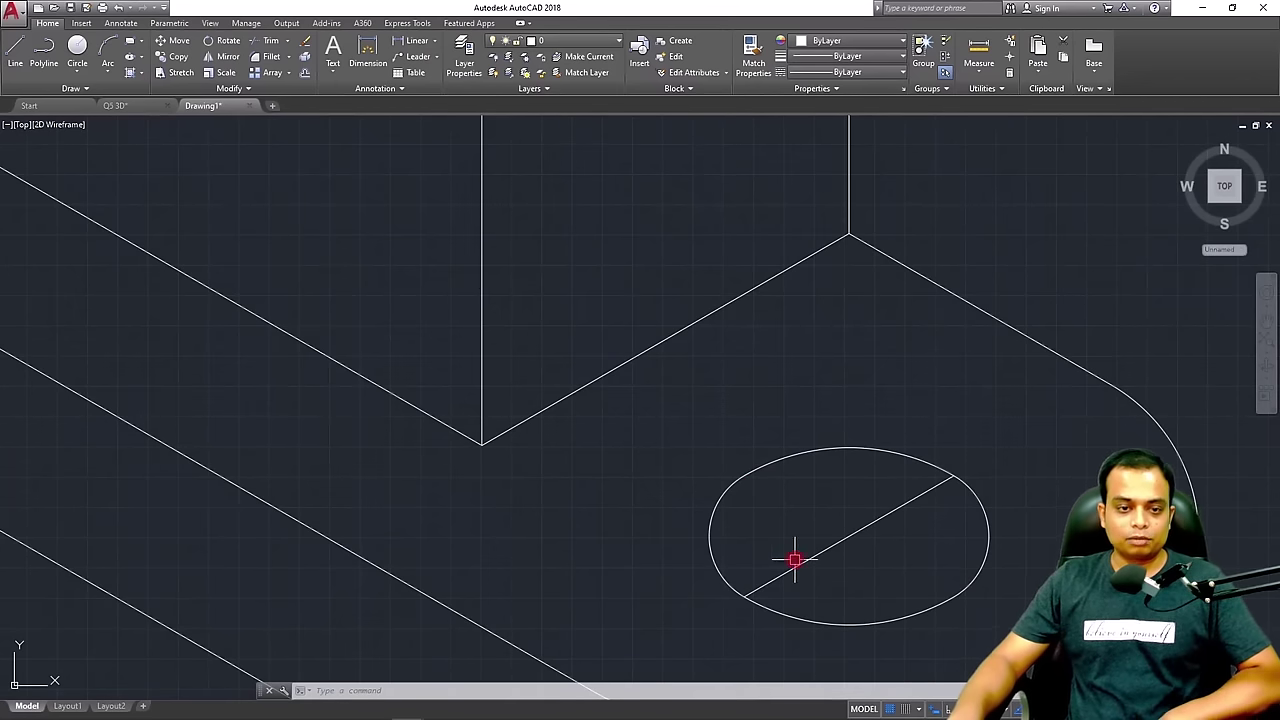
click(117, 106)
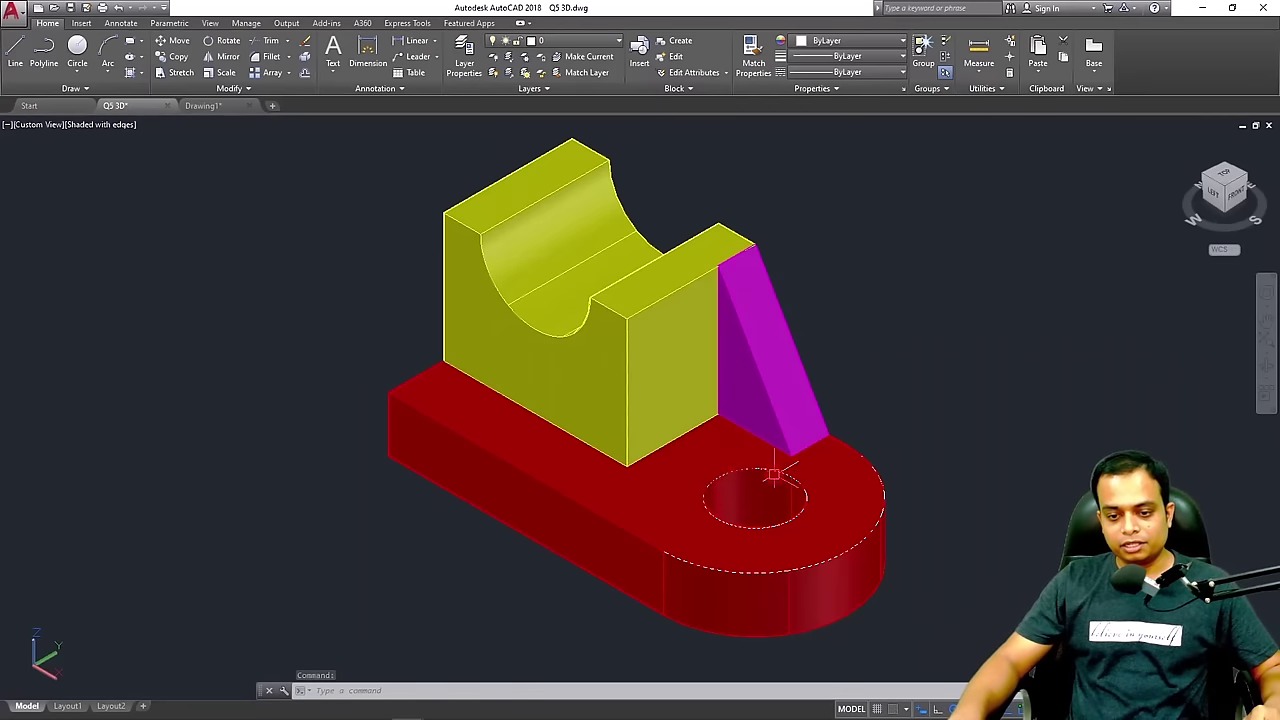
scroll(775, 475, up, 3)
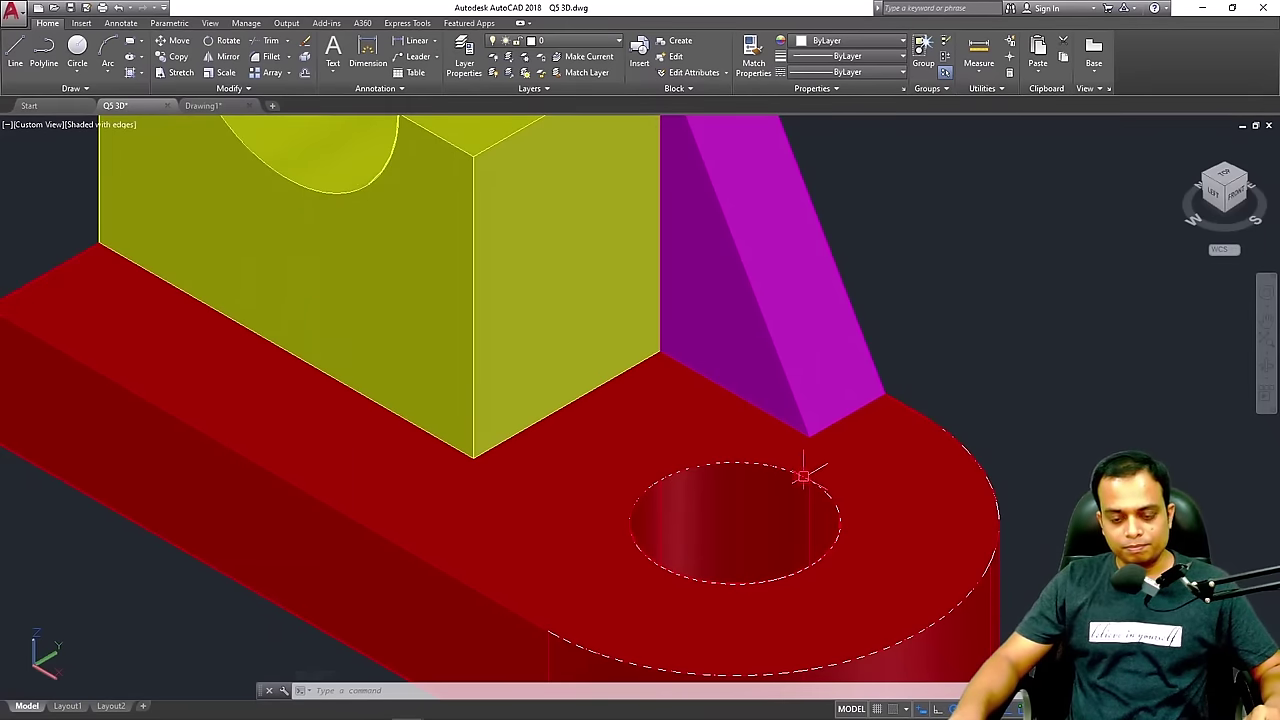
shift+middle_drag(704, 495, 692, 574)
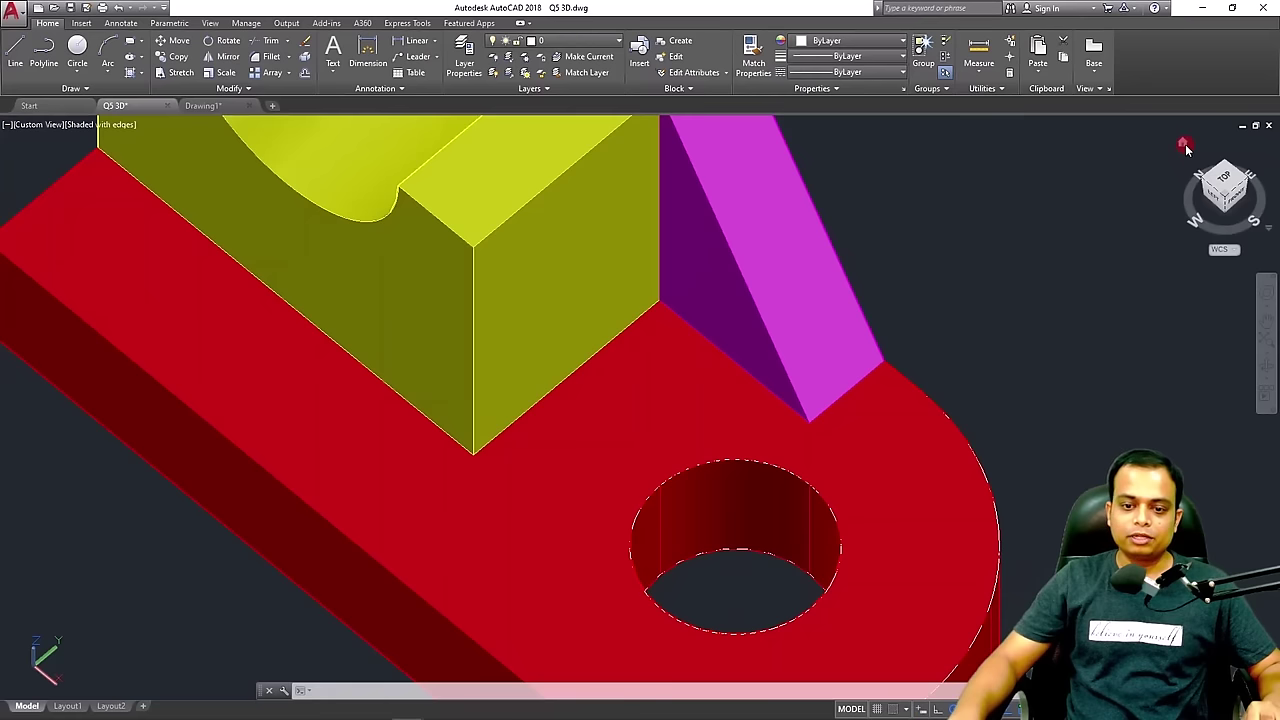
click(1184, 146)
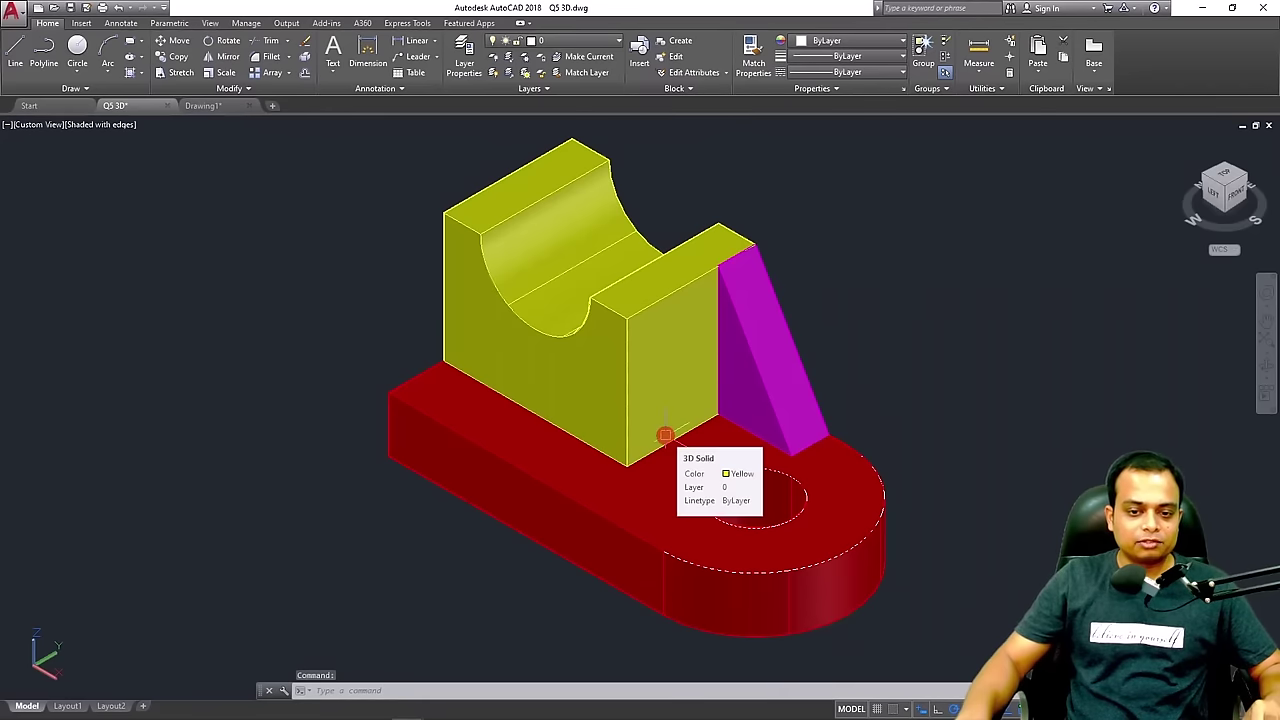
shift+middle_drag(702, 430, 804, 382)
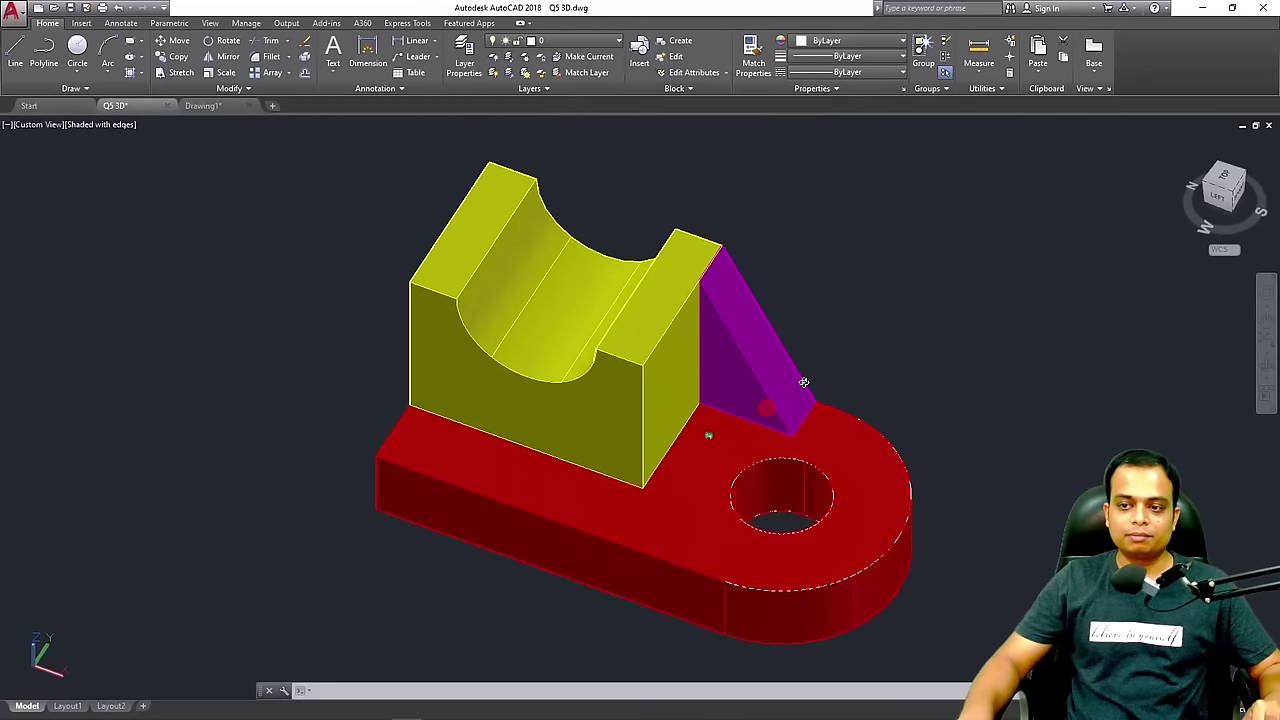
click(1184, 143)
click(205, 106)
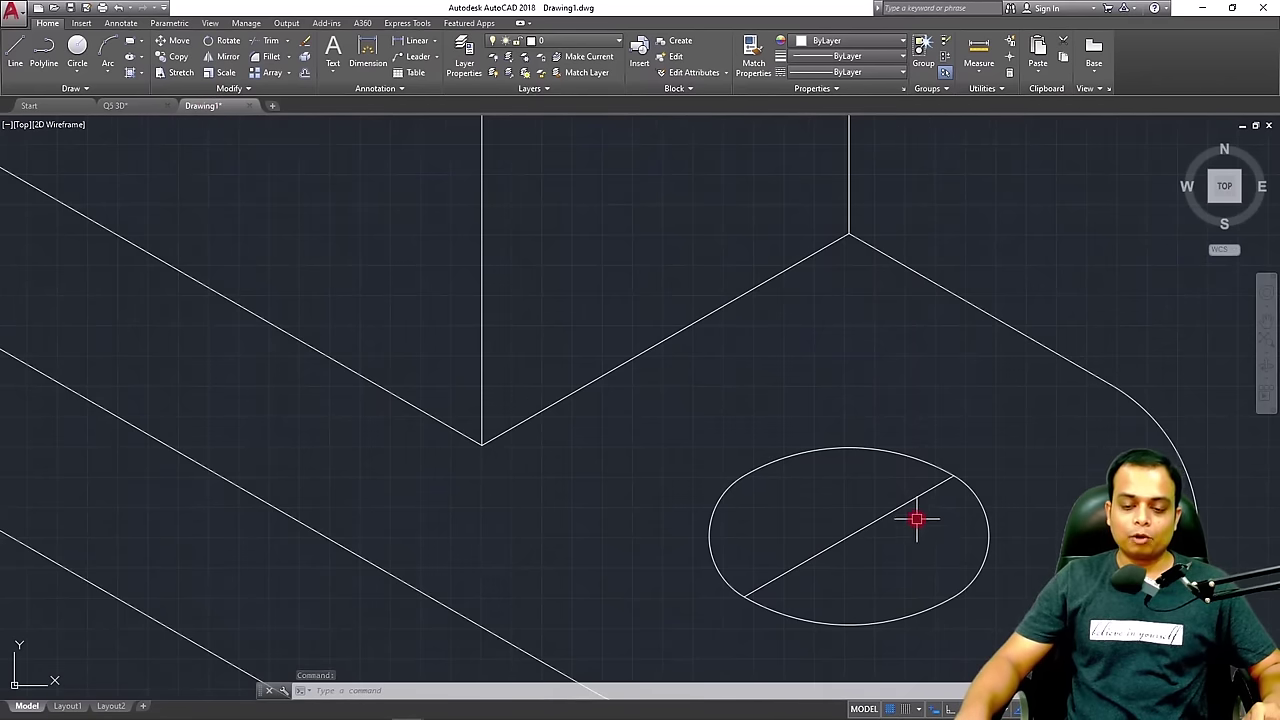
Draw a vertical line 15 units long downward from the midpoint of the hole's upper arc
middle_drag(917, 519, 859, 410)
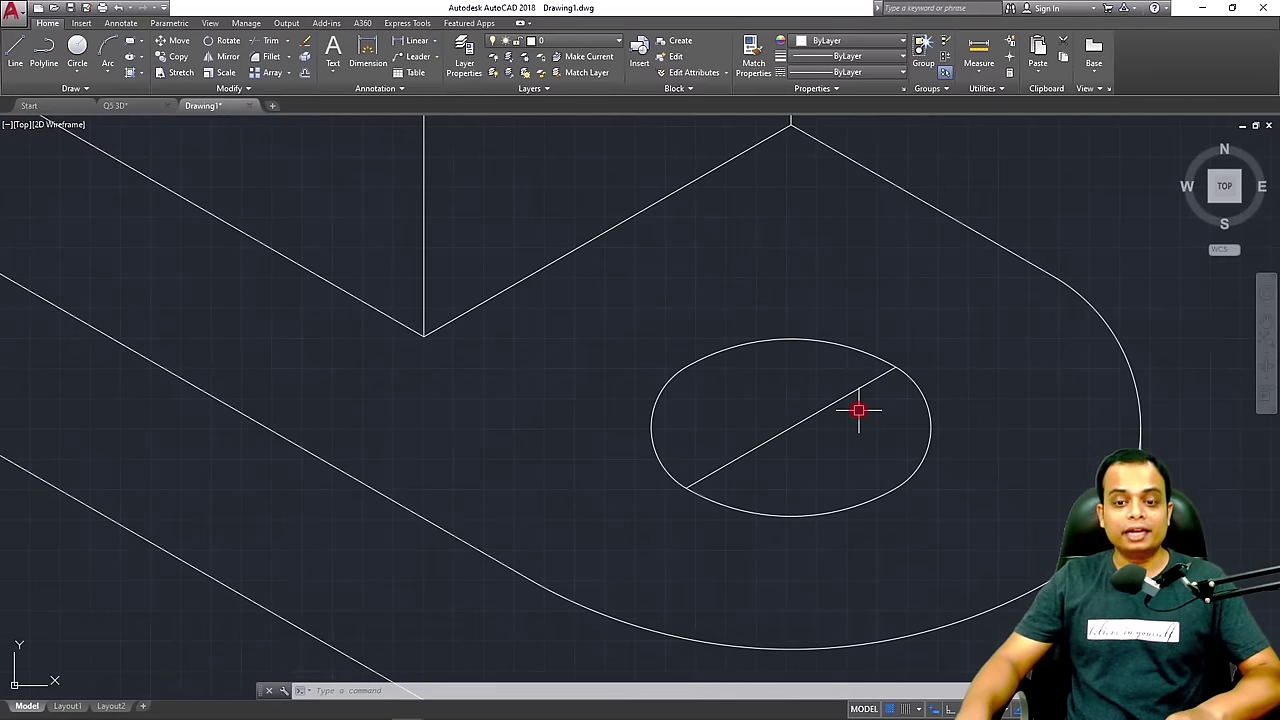
text(l)
key(Return)
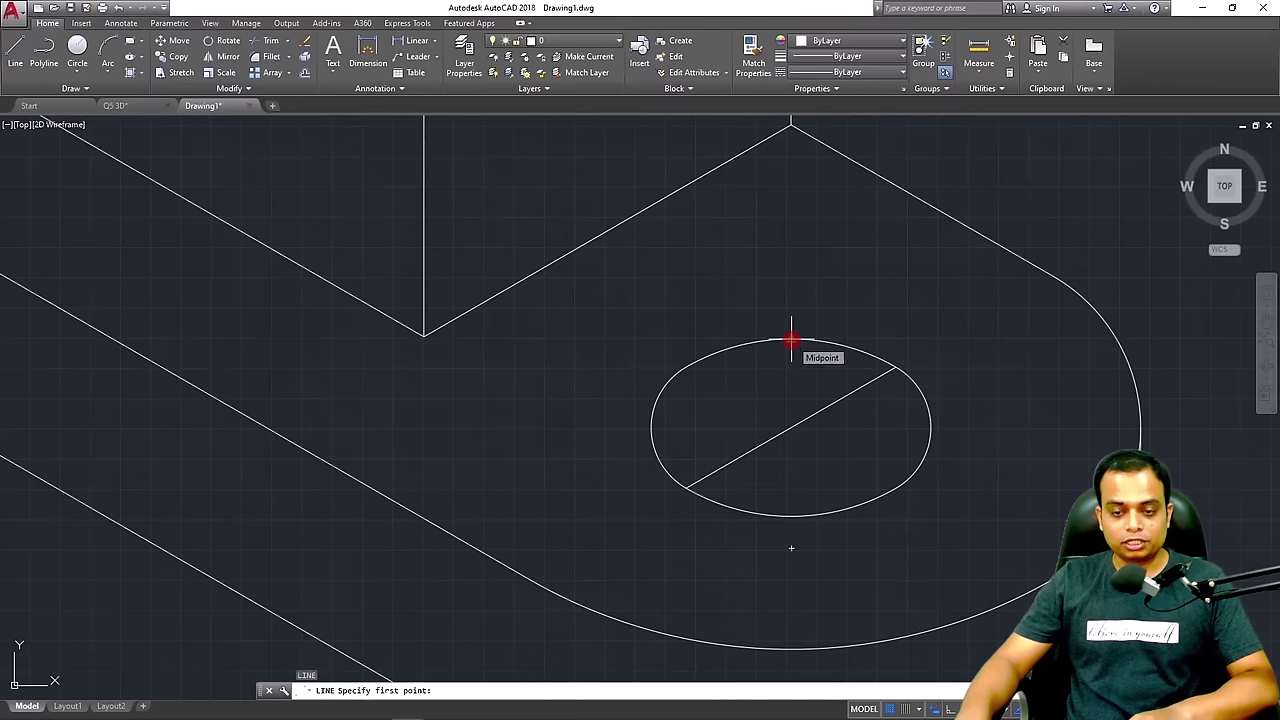
click(791, 340)
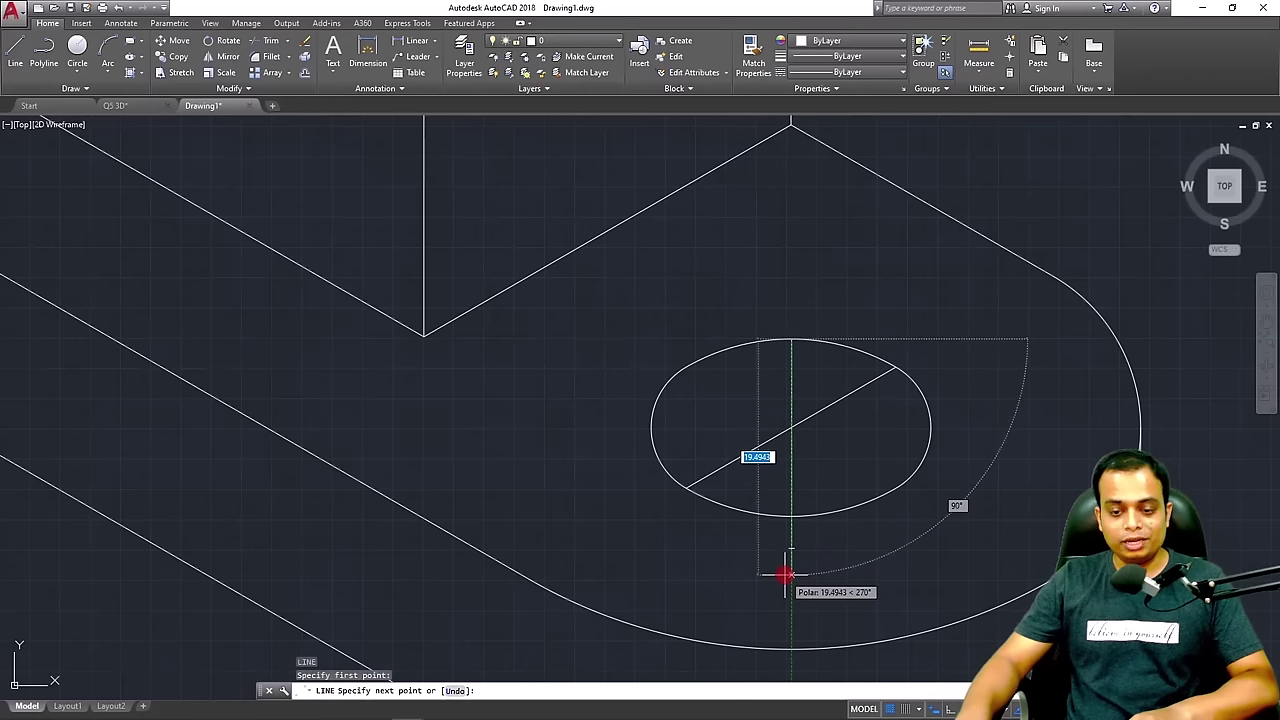
text(15)
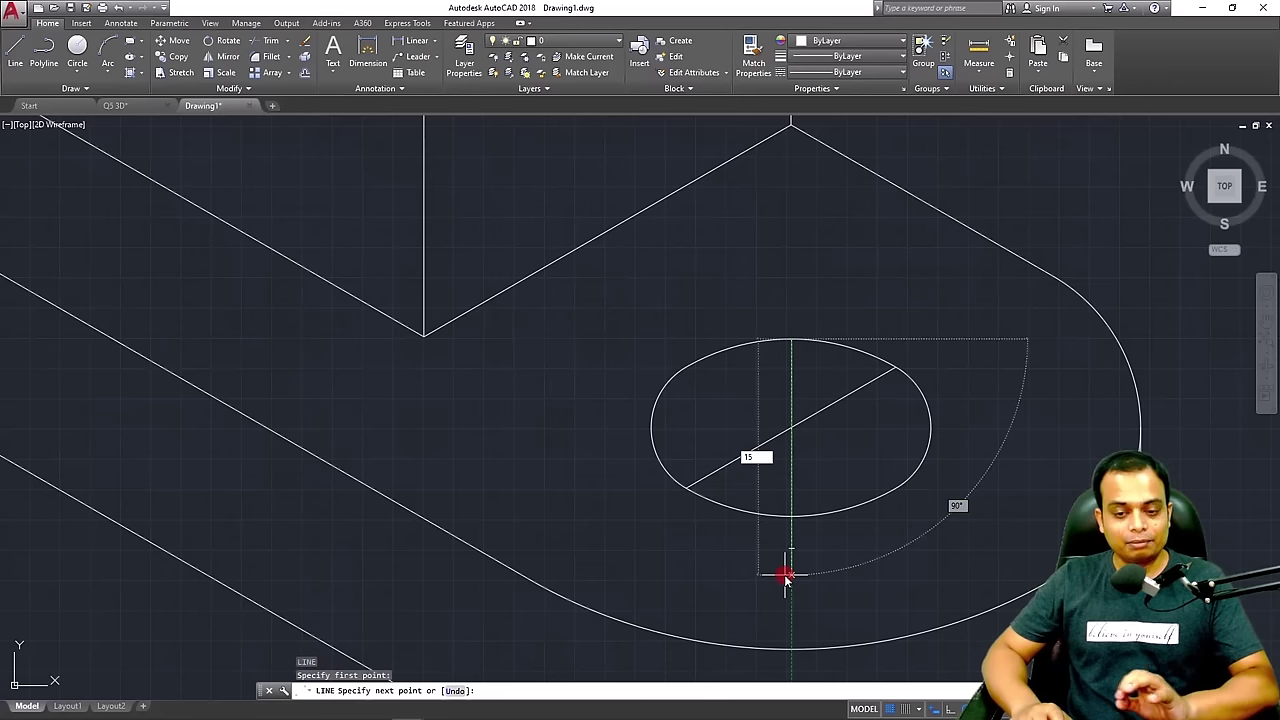
key(Return)
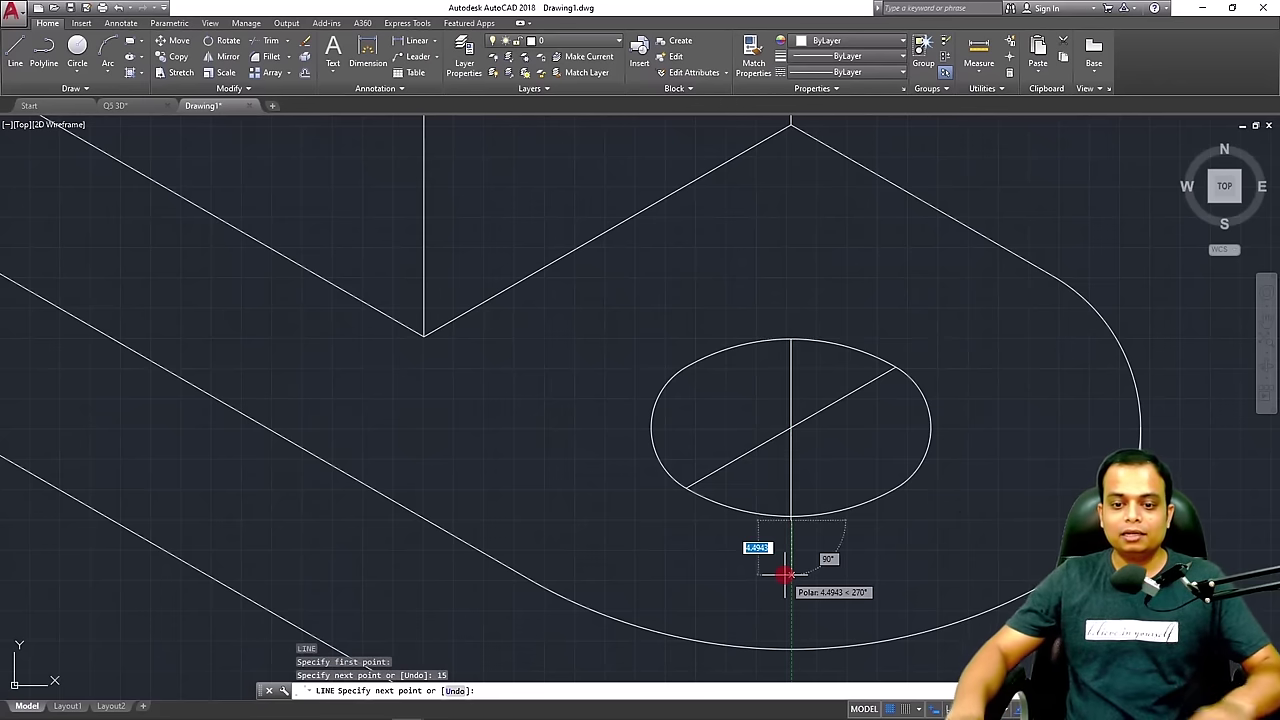
key(Escape)
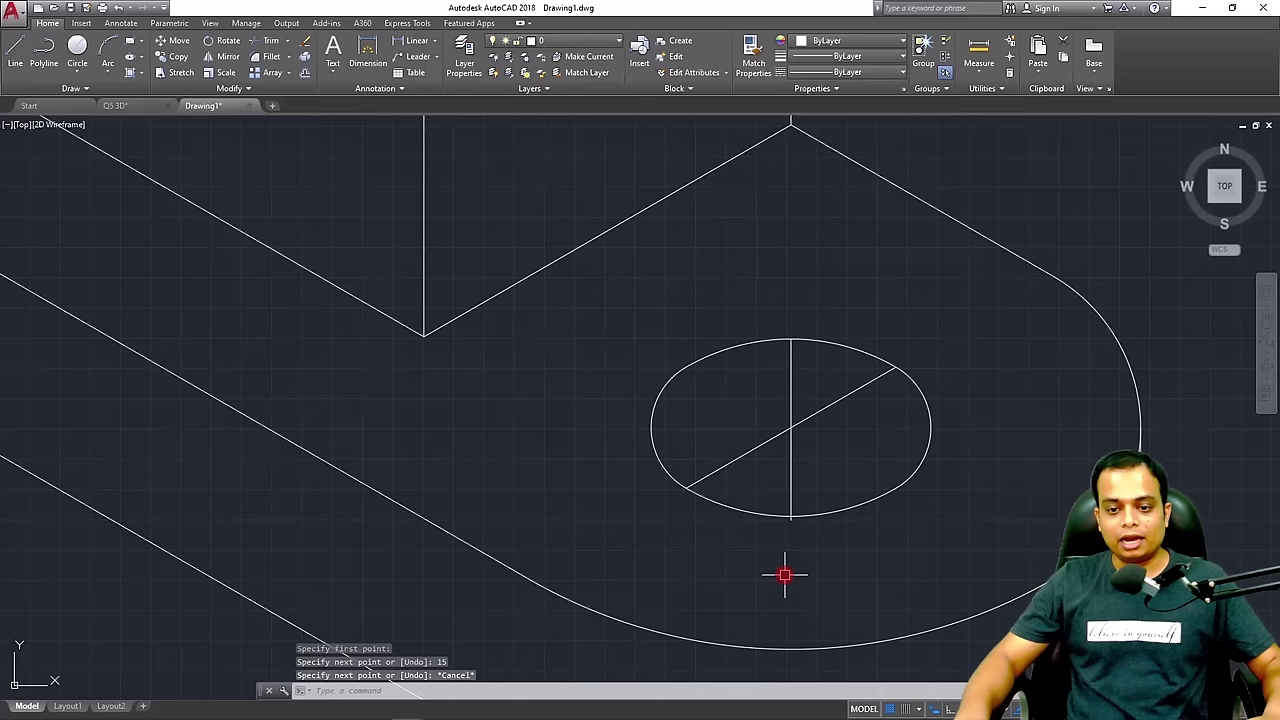
Copy the base hole's outline downward, from the upper end of the vertical line to its lower end
click(842, 344)
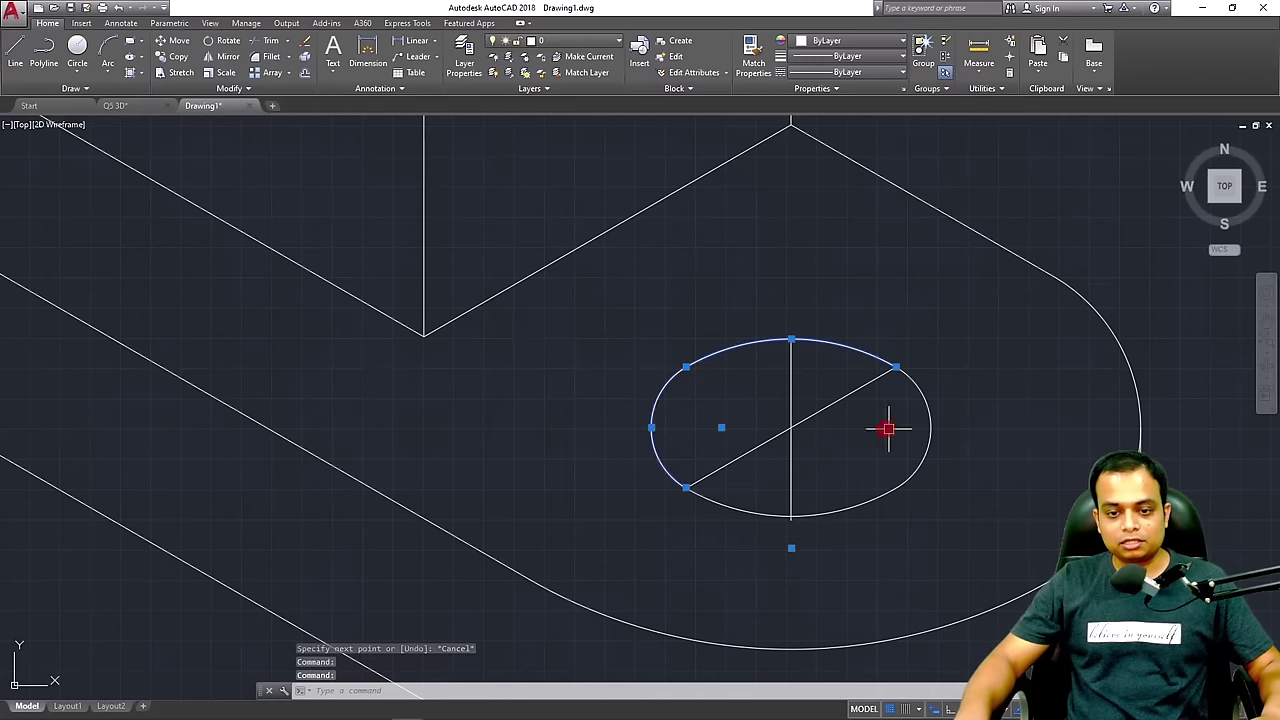
click(928, 425)
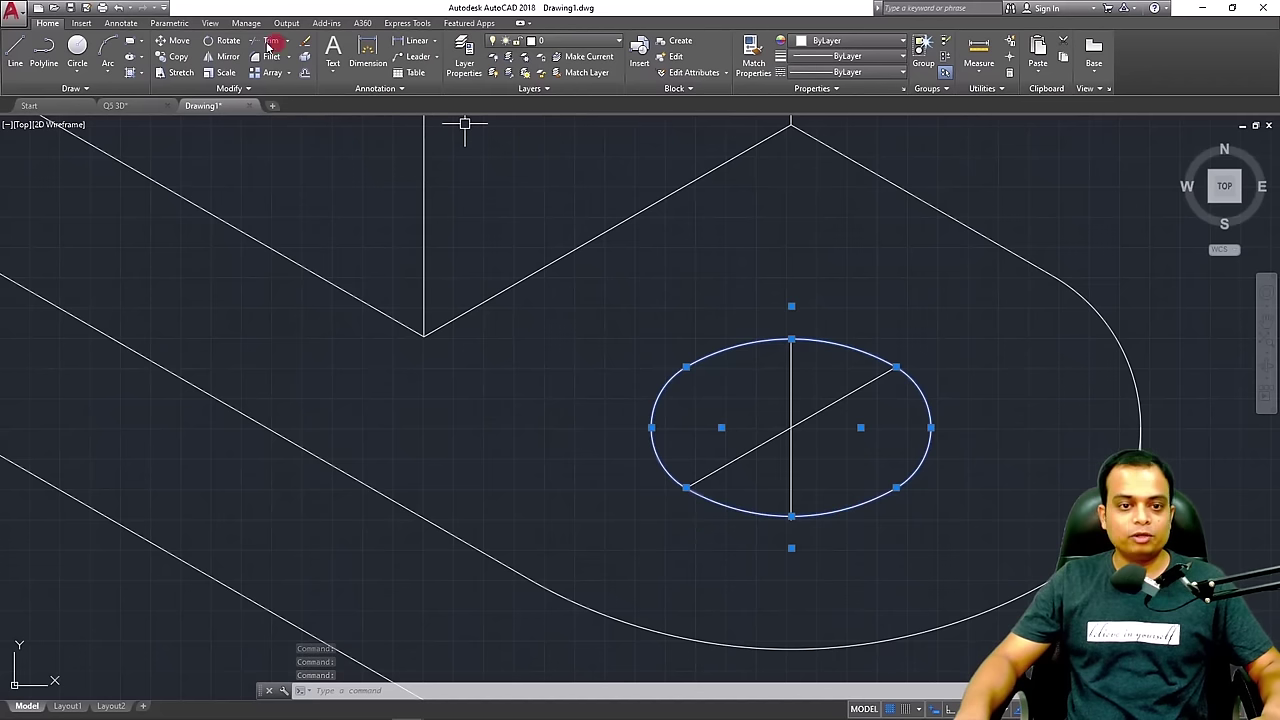
click(159, 58)
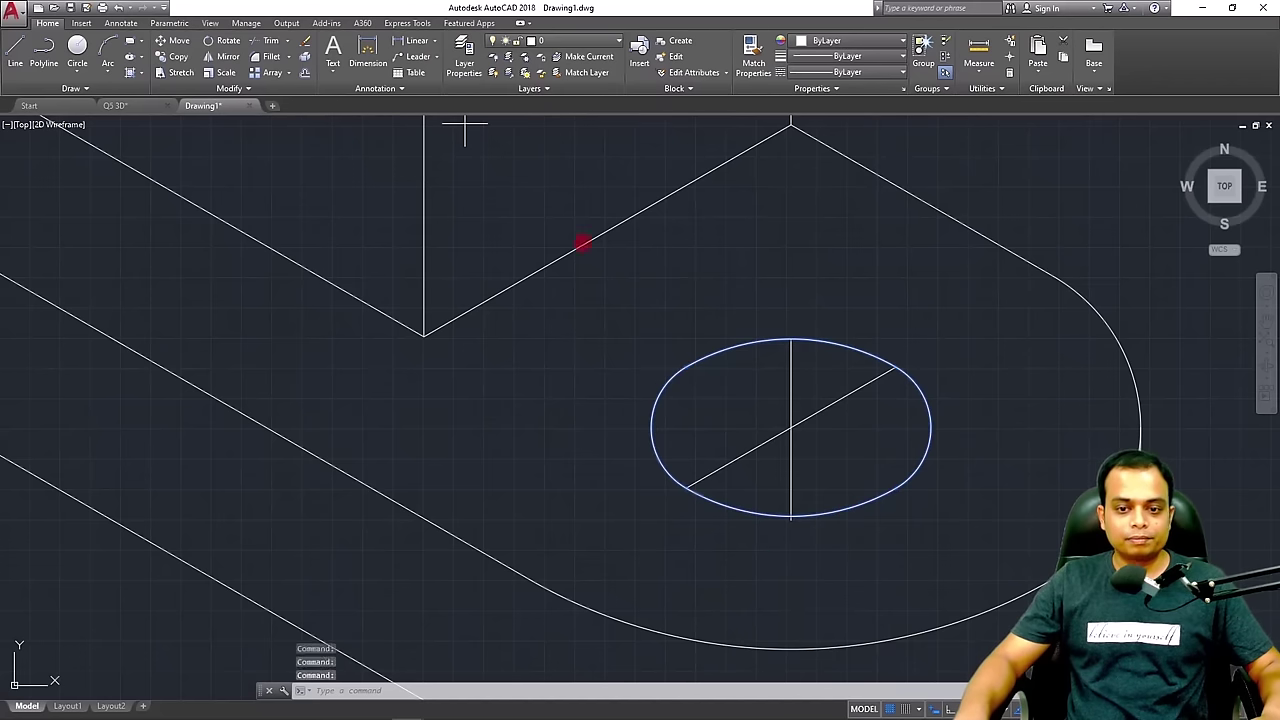
click(791, 340)
scroll(786, 528, up, 10)
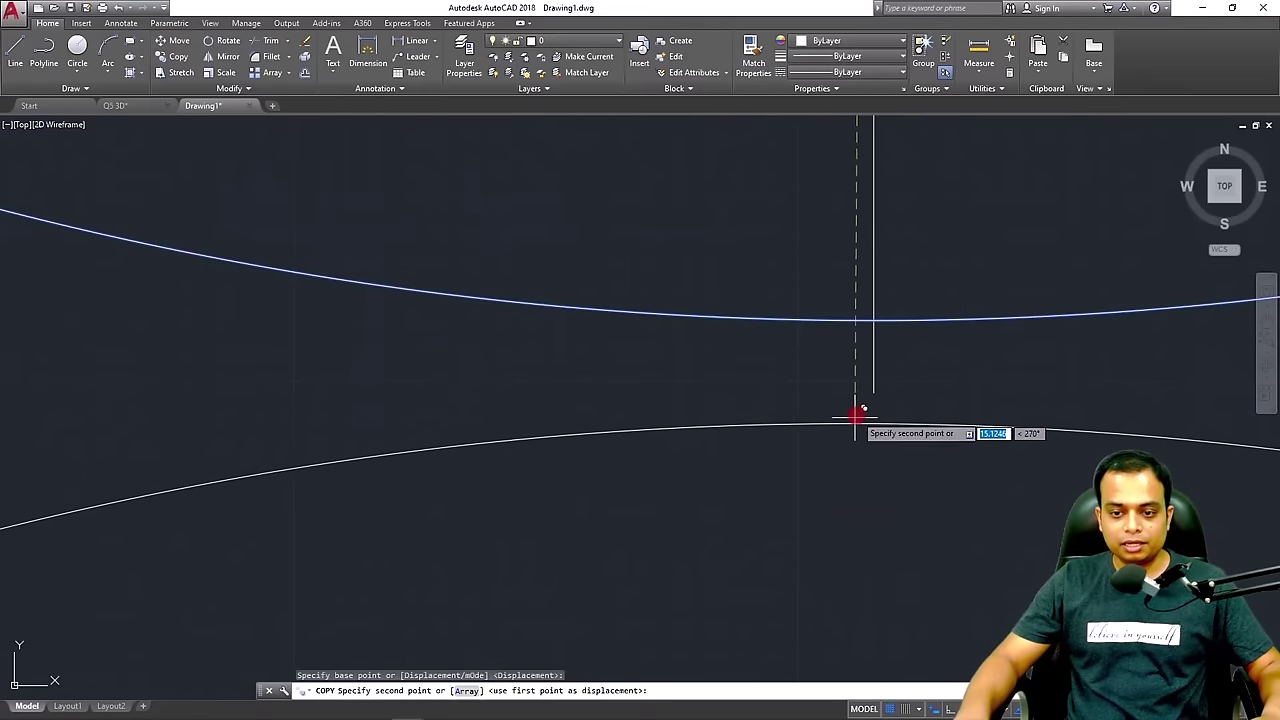
click(874, 390)
key(Escape)
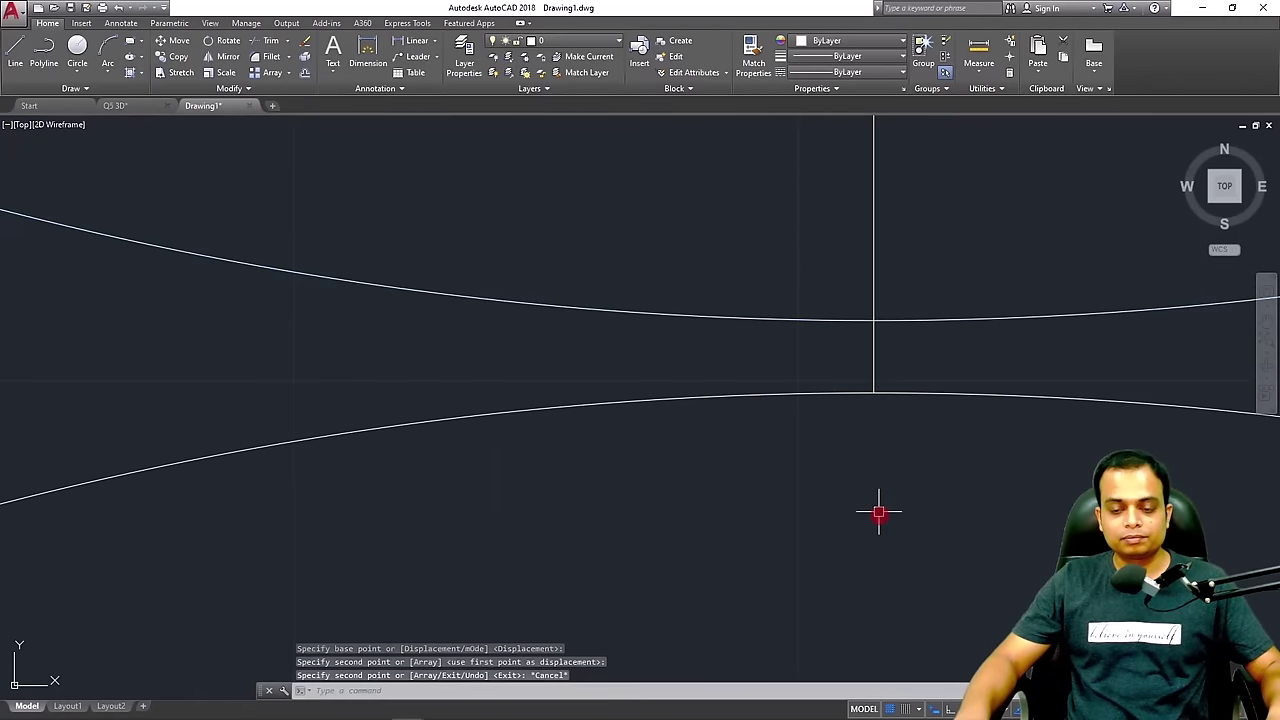
scroll(879, 514, down, 10)
middle_drag(880, 516, 774, 334)
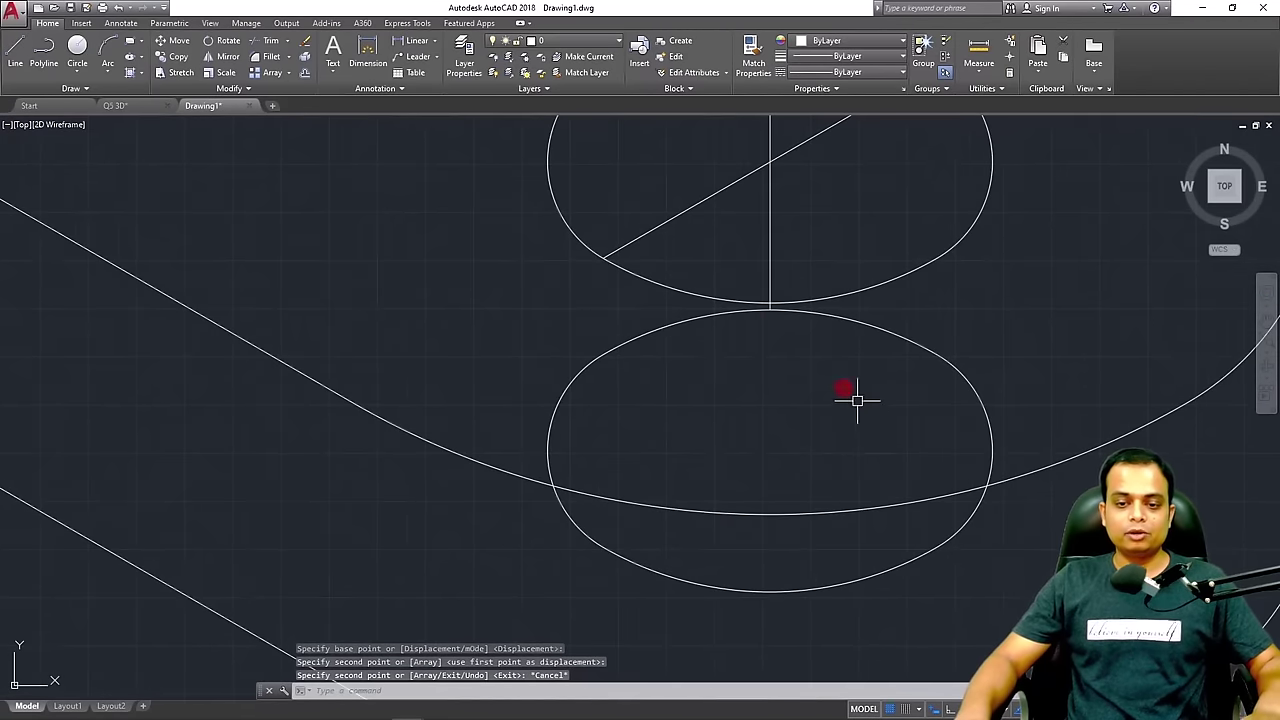
Undo the copied hole outline and the vertical line drawn from the hole's upper arc
key(ctrl+z)
key(ctrl+z)
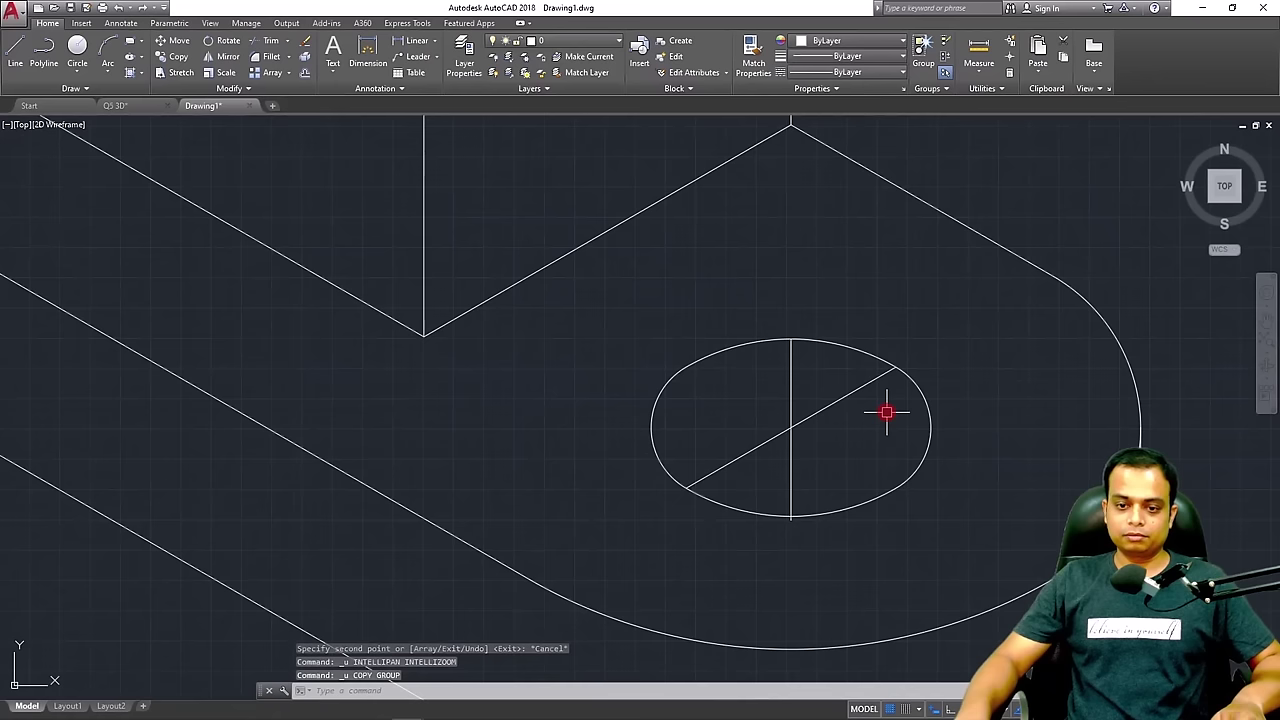
key(ctrl+z)
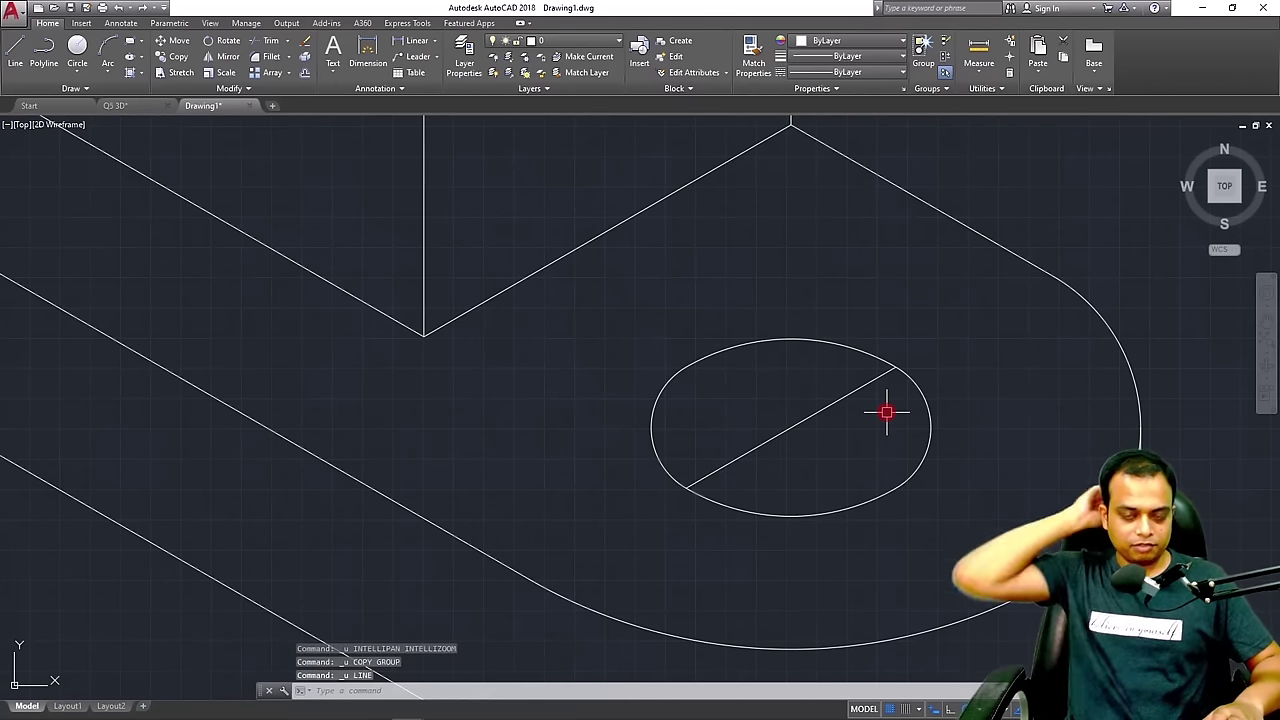
Check the triangular rib's dimensions in the exam question's elevation and plan, and return to the AutoCAD drawing
scroll(887, 412, down, 4)
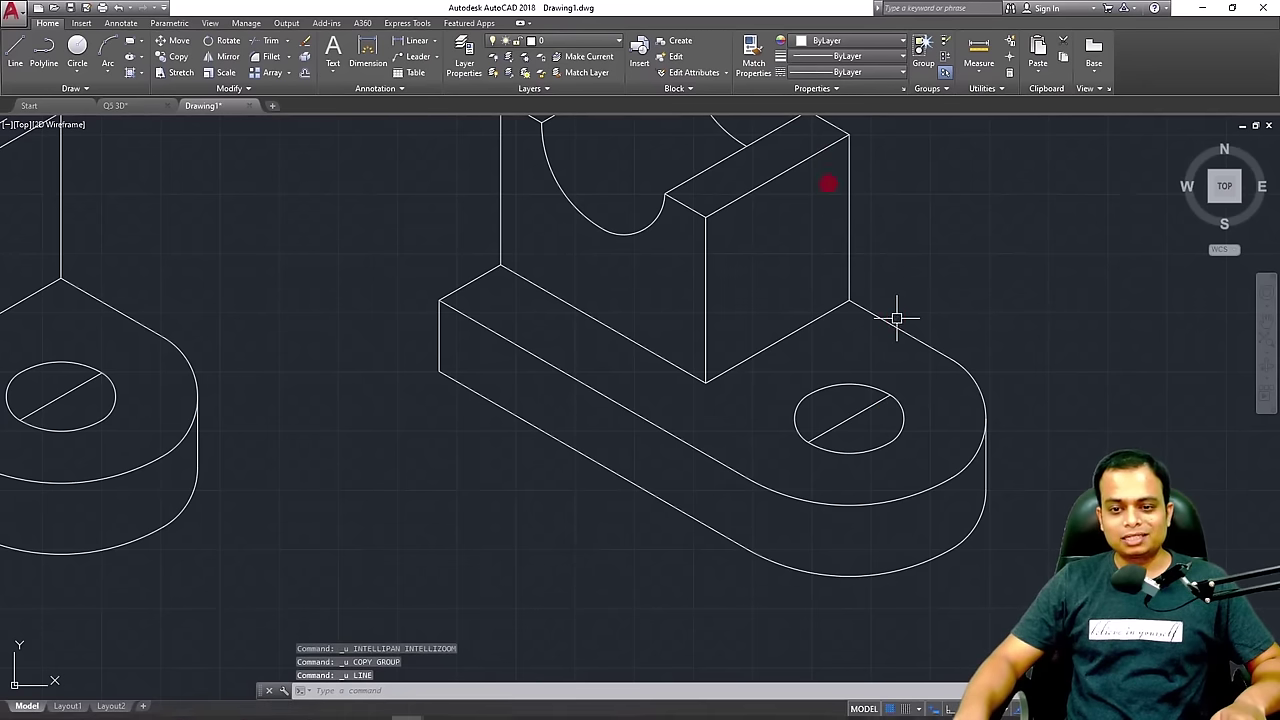
mouse_move(313, 707)
click(375, 707)
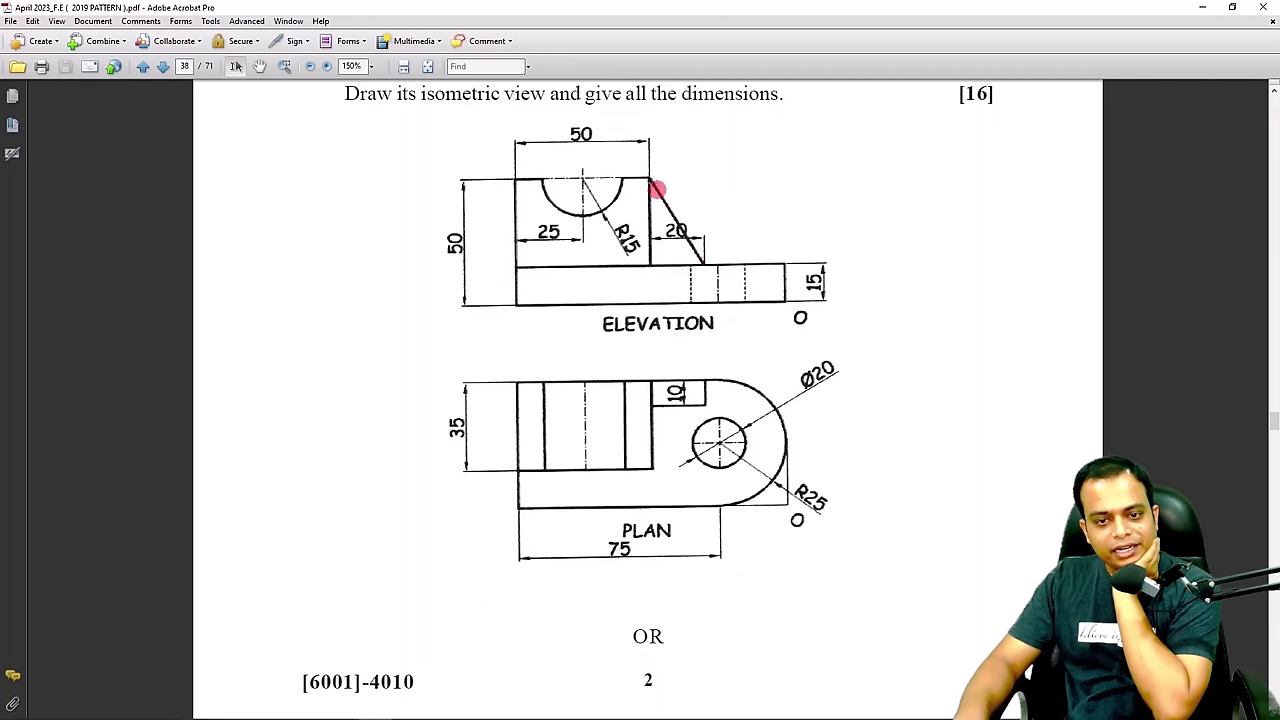
click(1263, 7)
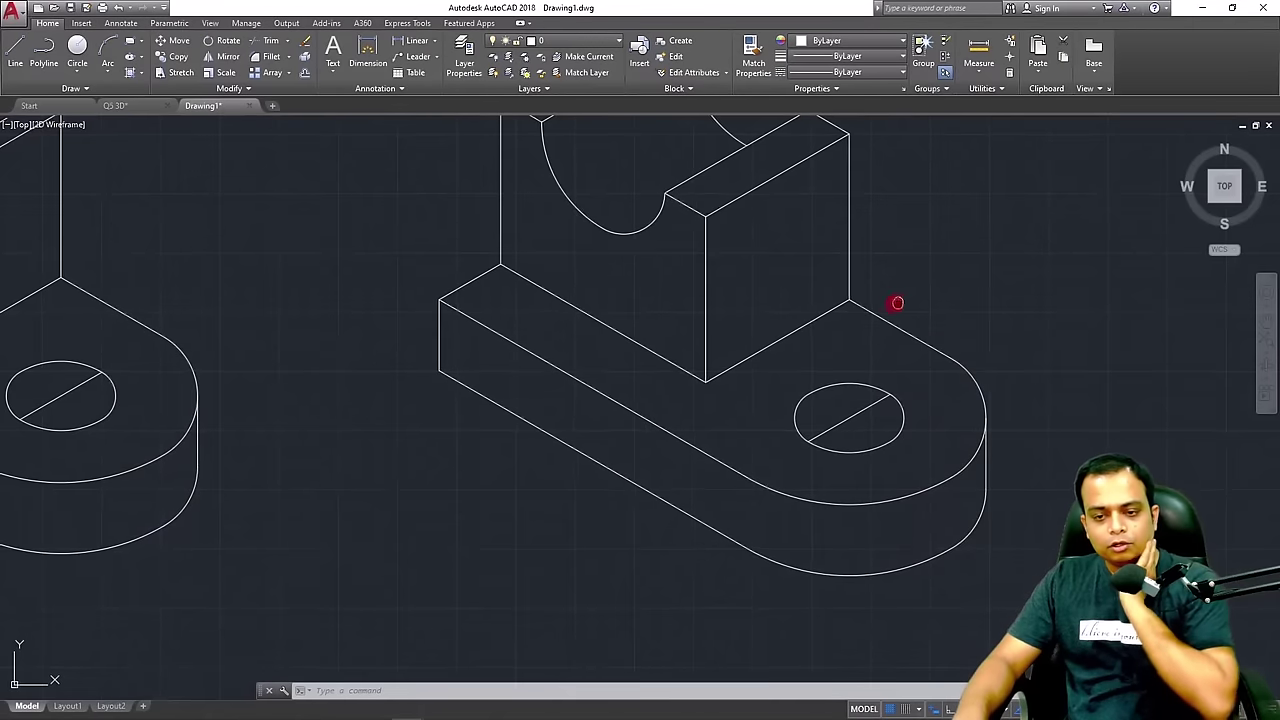
Draw the rib's rear outline: 20 units along the base edge from the upright's rear foot, and up to the upright's top corner
middle_drag(897, 300, 771, 349)
key(l)
key(Return)
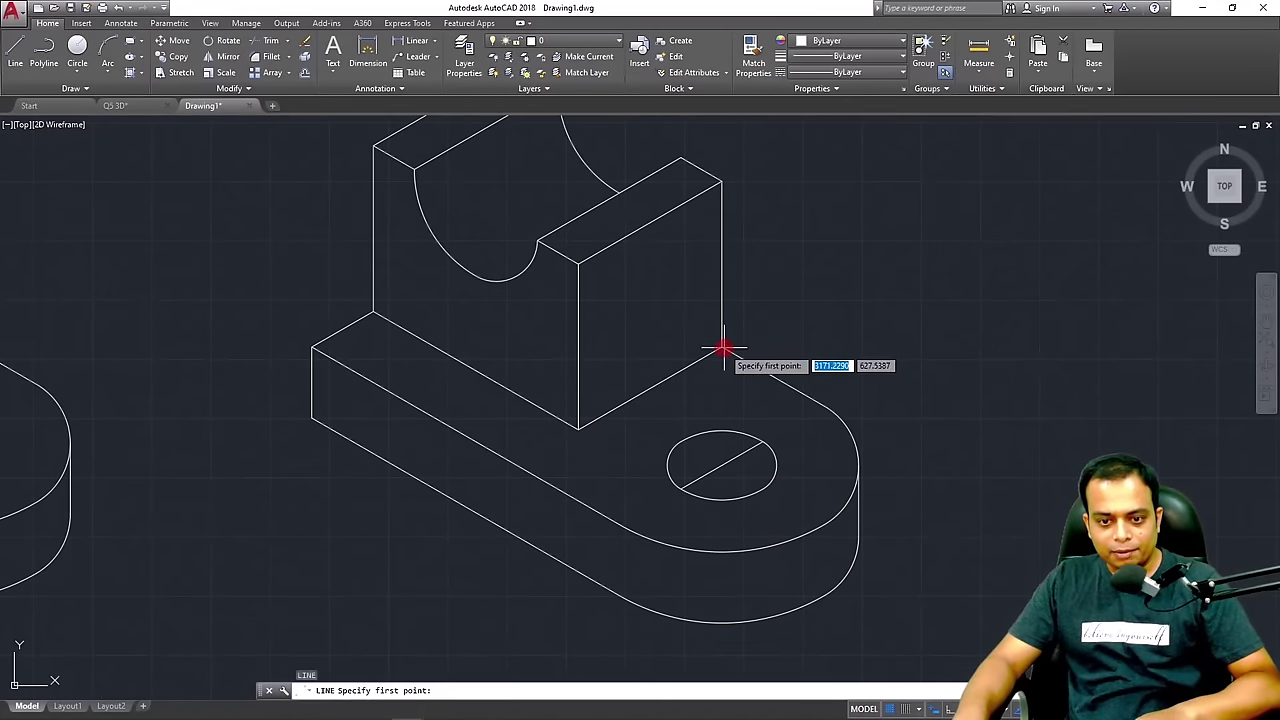
click(723, 347)
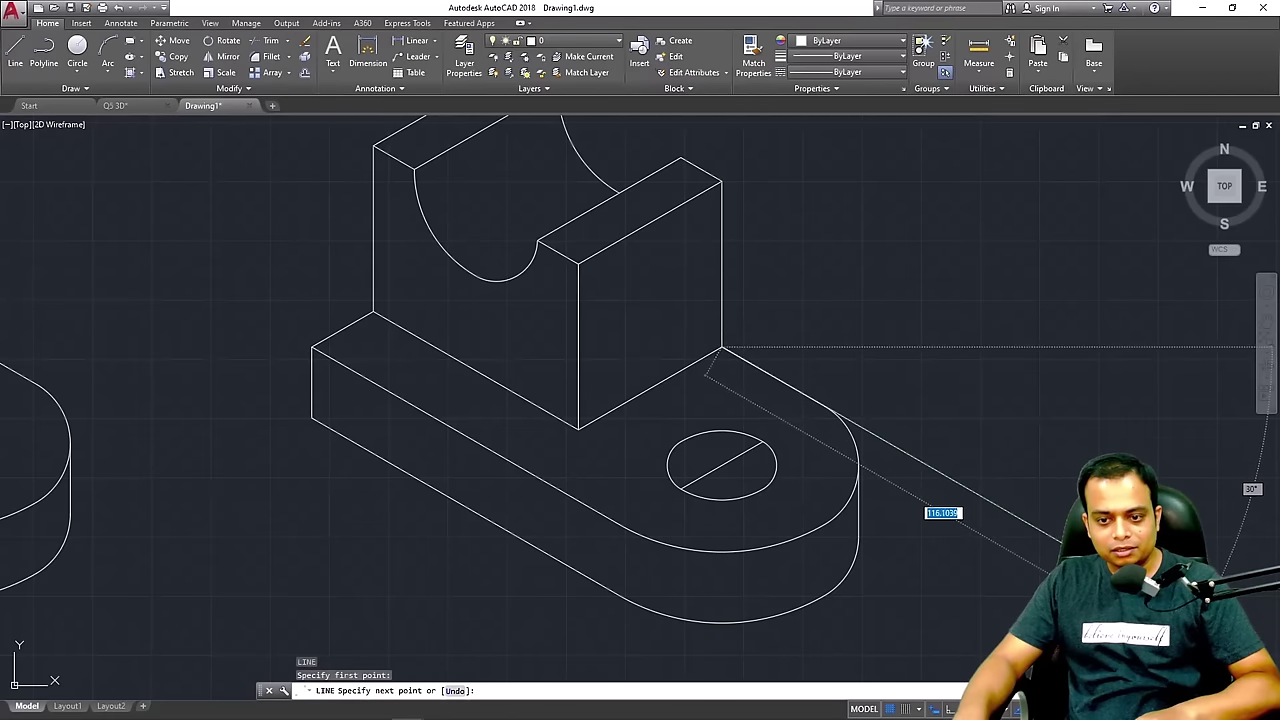
text(20)
key(Return)
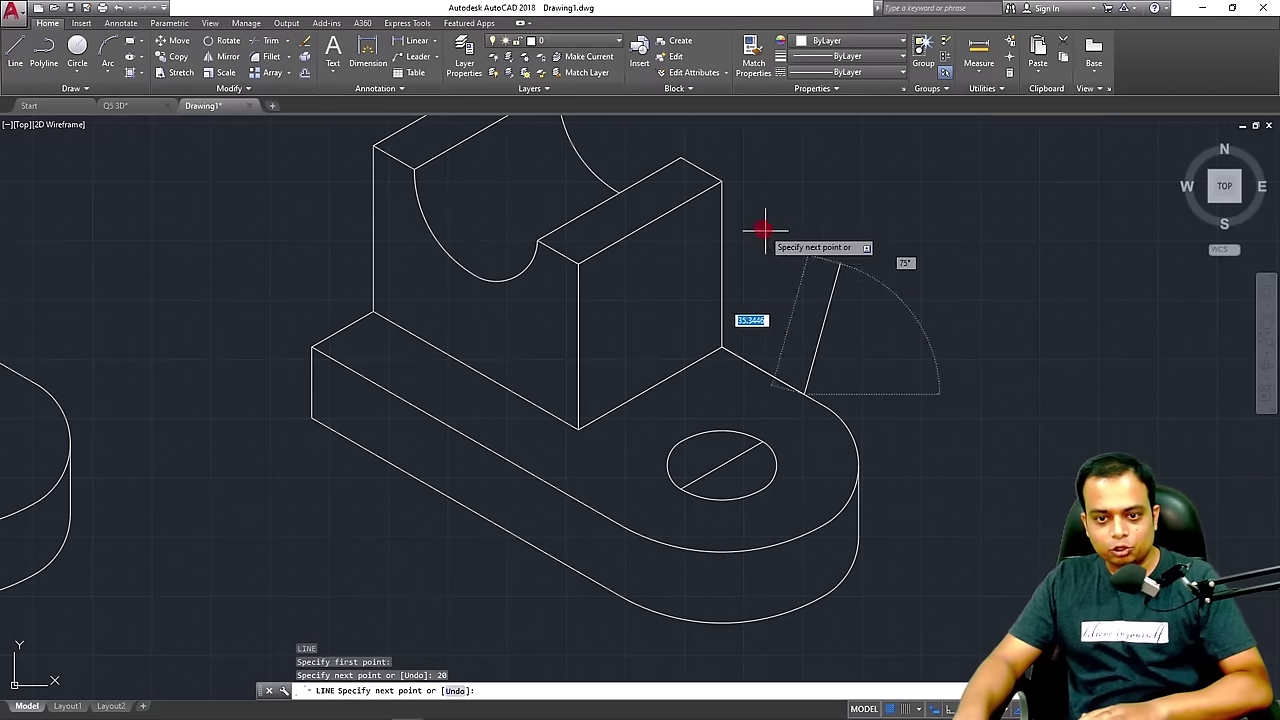
click(722, 184)
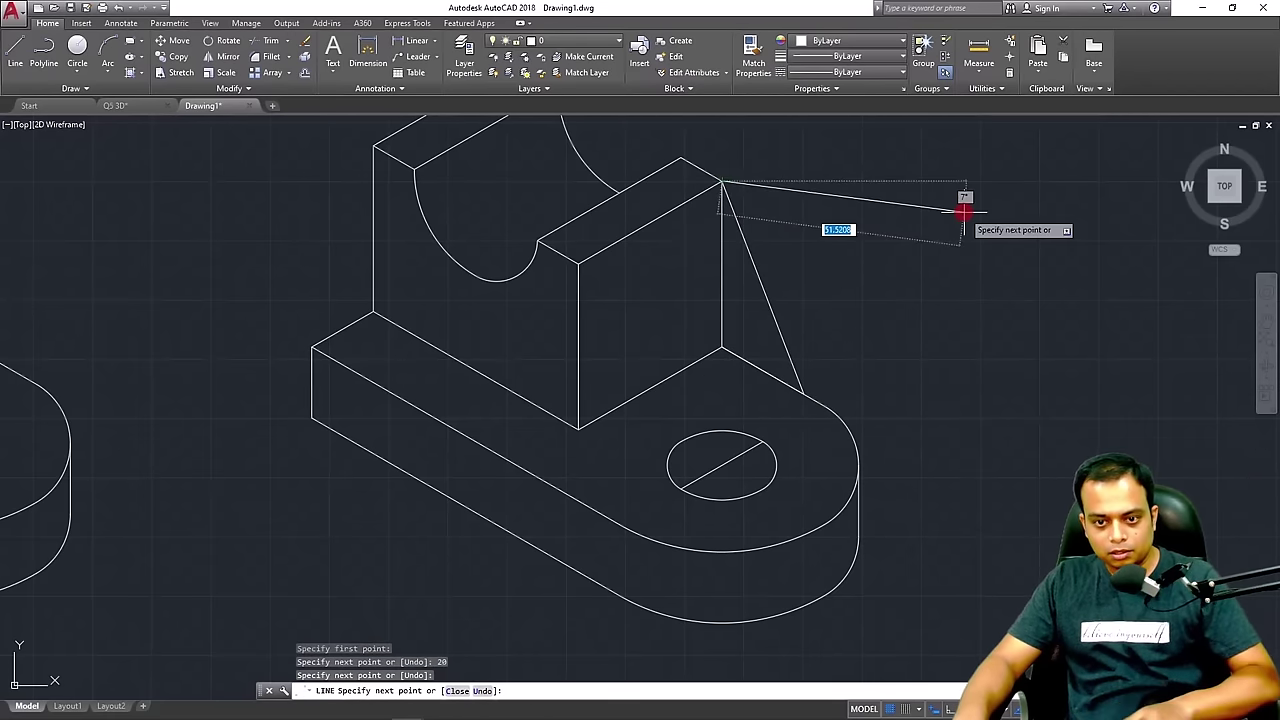
key(Return)
From the sloping line's foot, draw a 10-unit line at 210°, and continue at 150° past the upright's lower edge
key(Return)
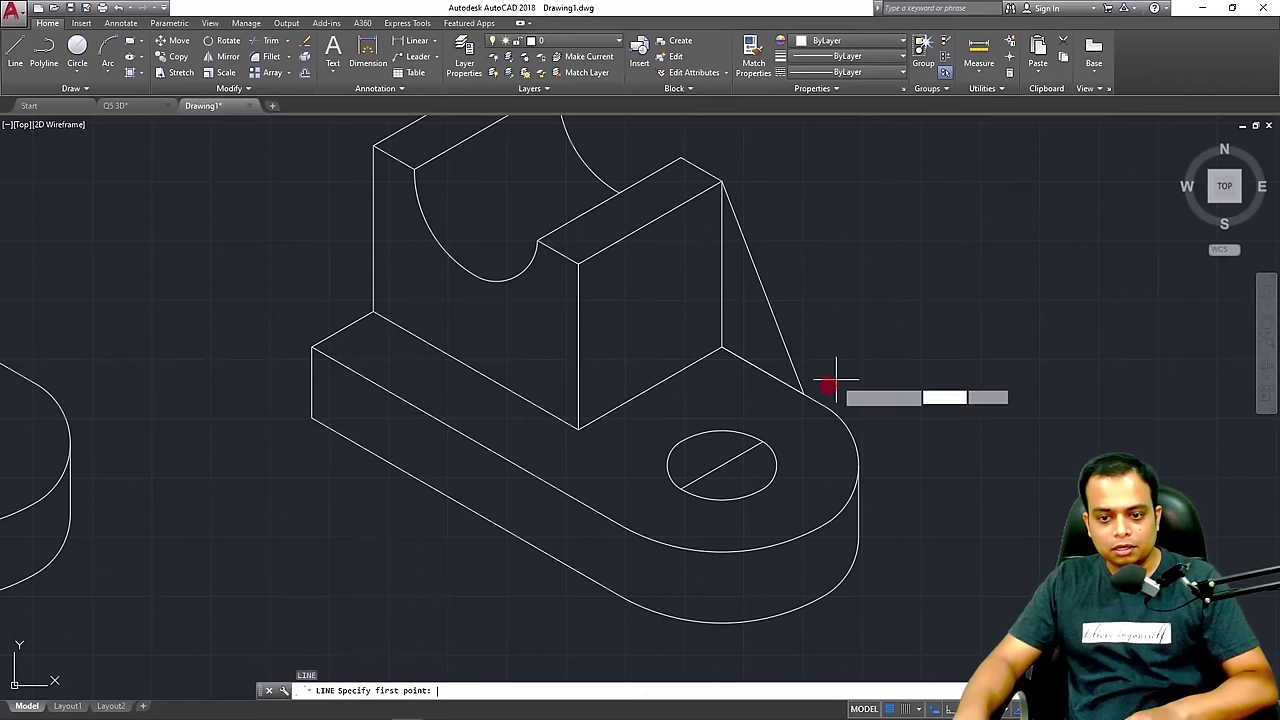
click(806, 396)
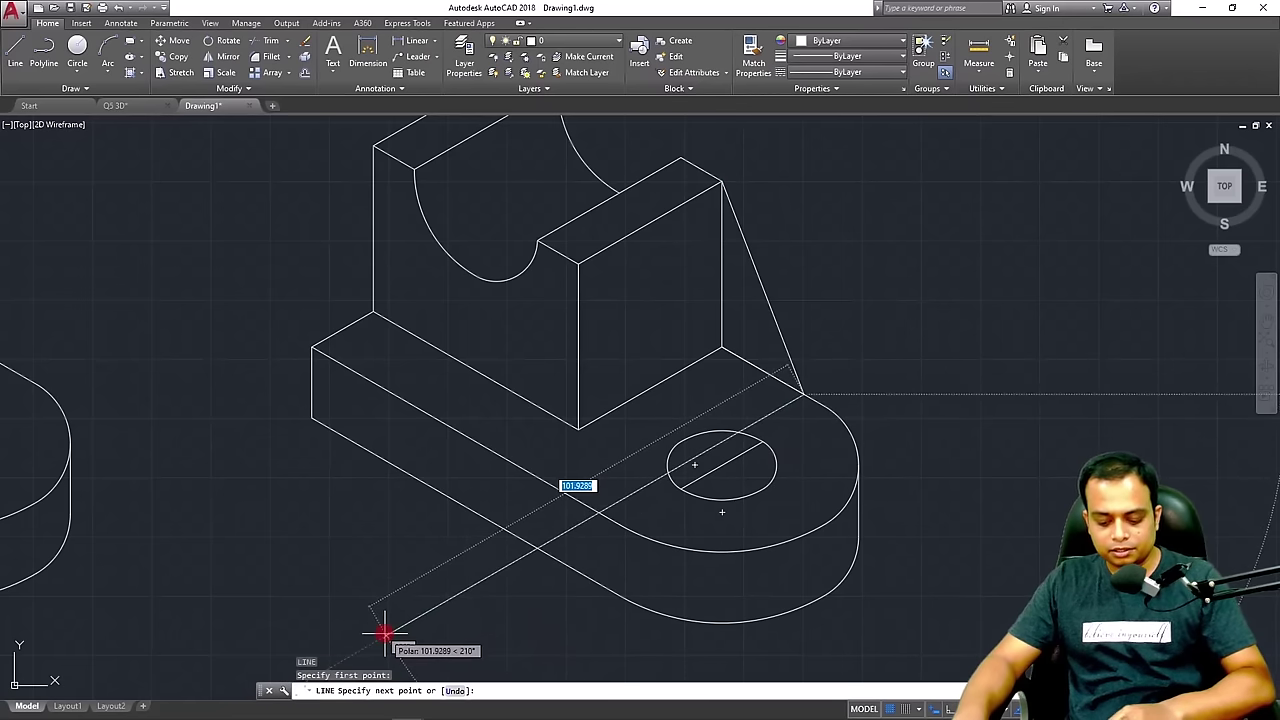
text(10)
key(Return)
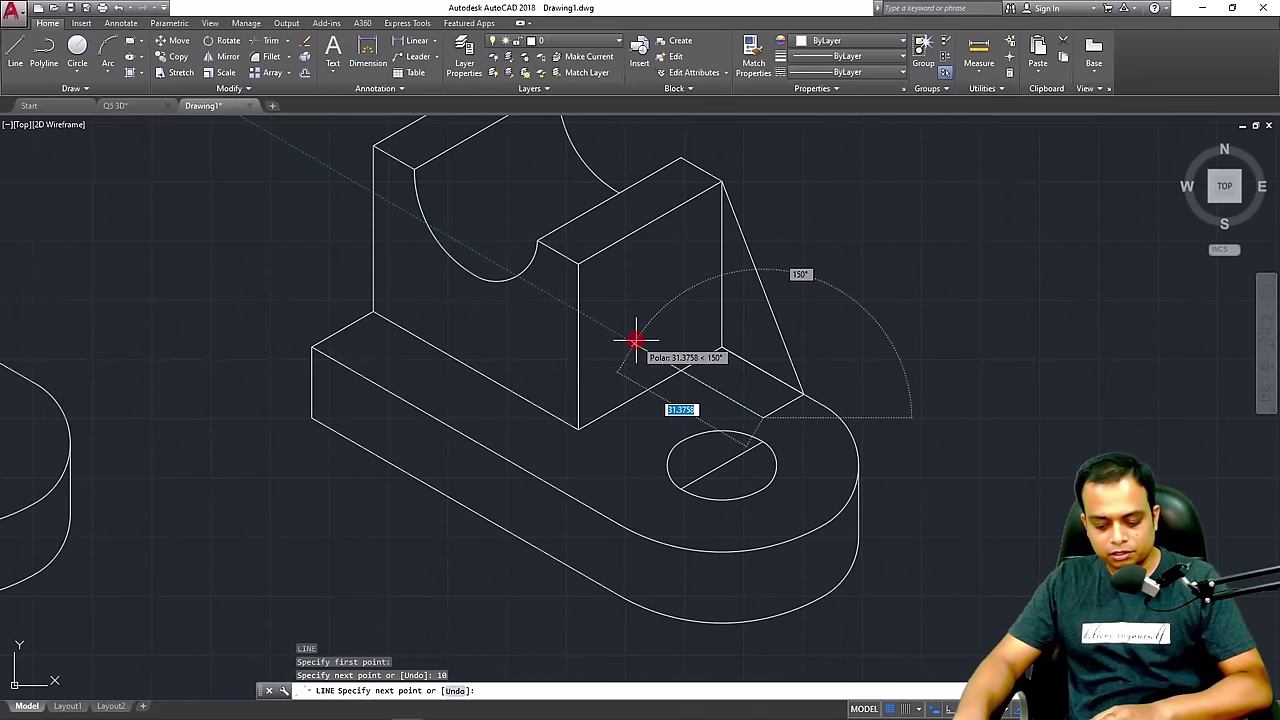
click(634, 343)
Trim the part of the rib's base line that overshoots the upright's lower edge
text(10)
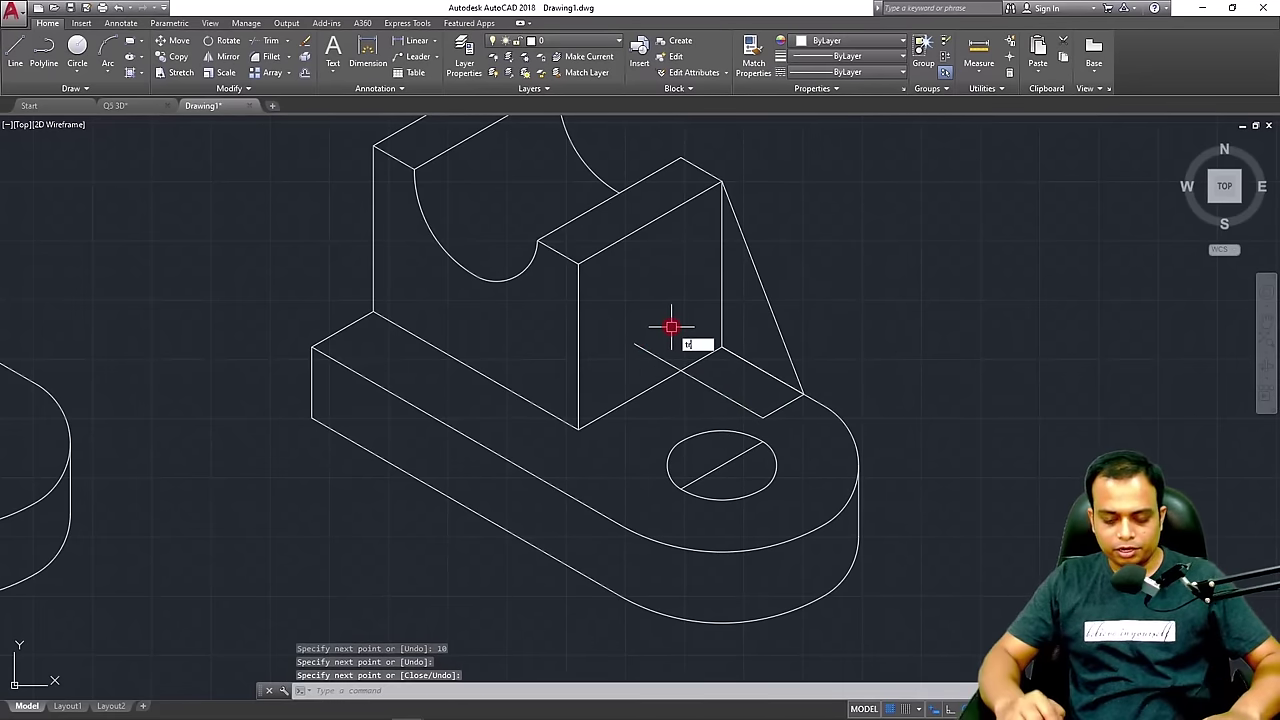
key(Return)
key(Return)
click(672, 325)
click(623, 351)
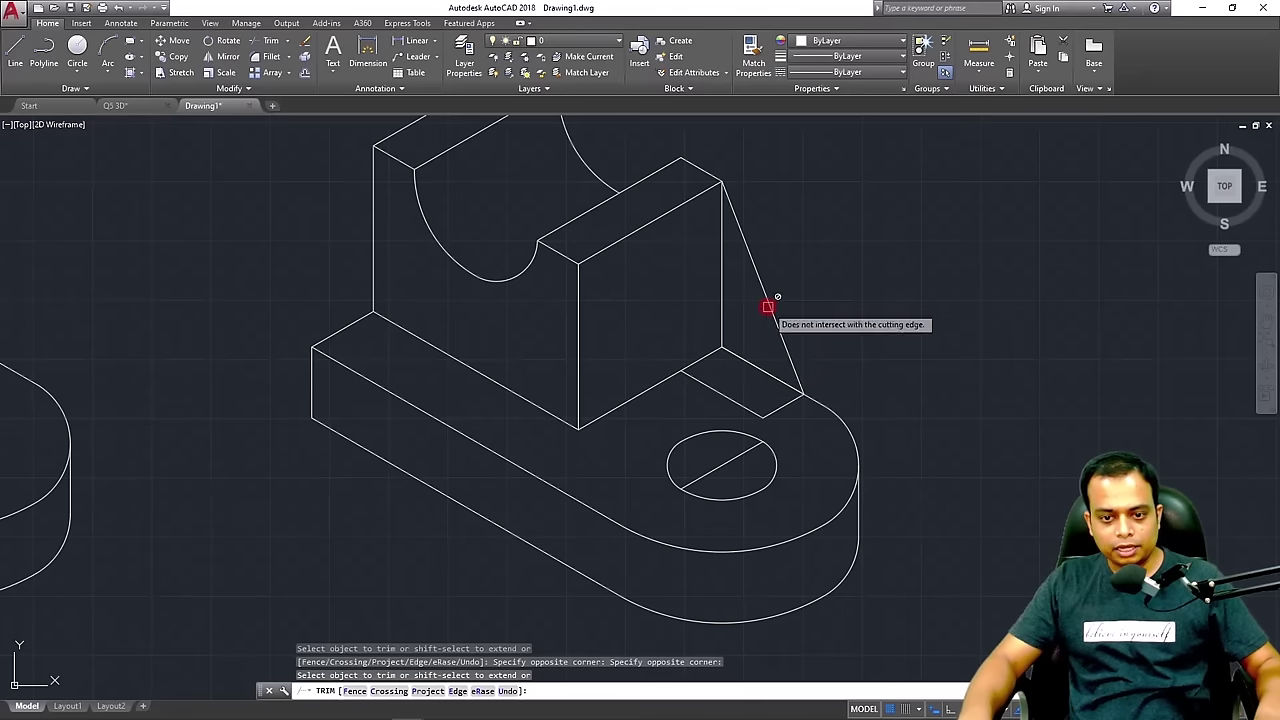
key(Escape)
key(Return)
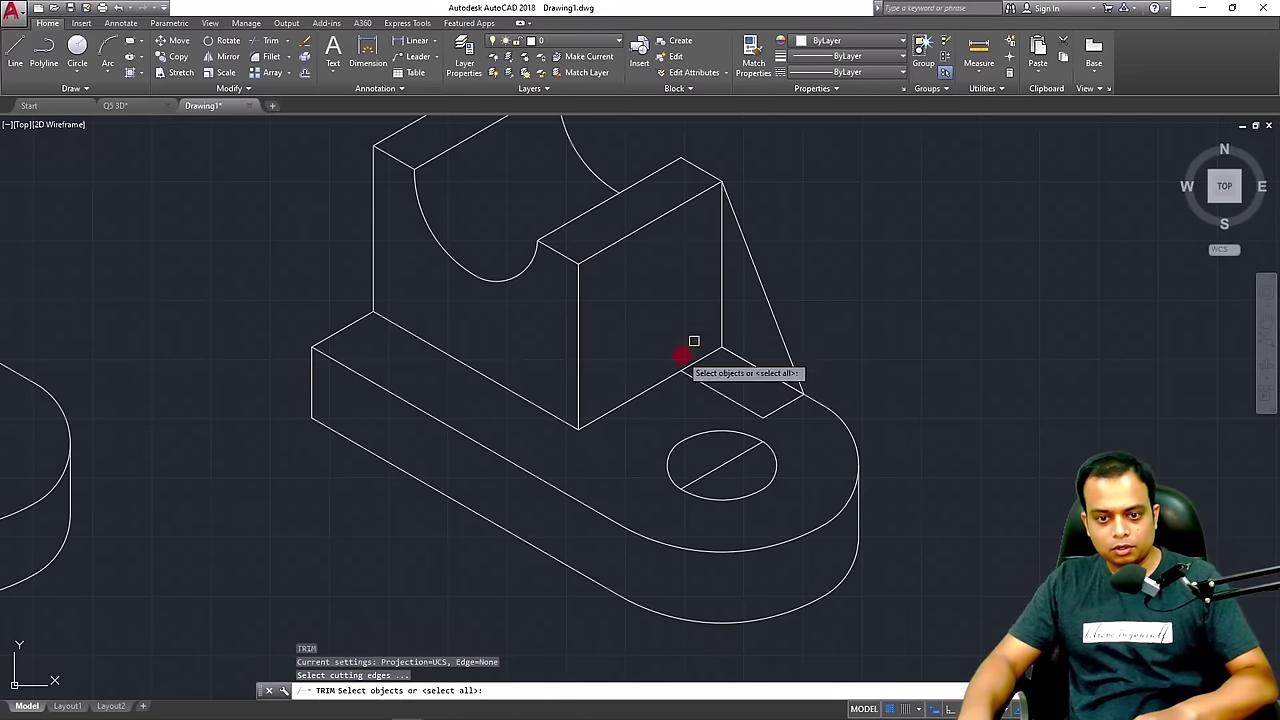
key(Escape)
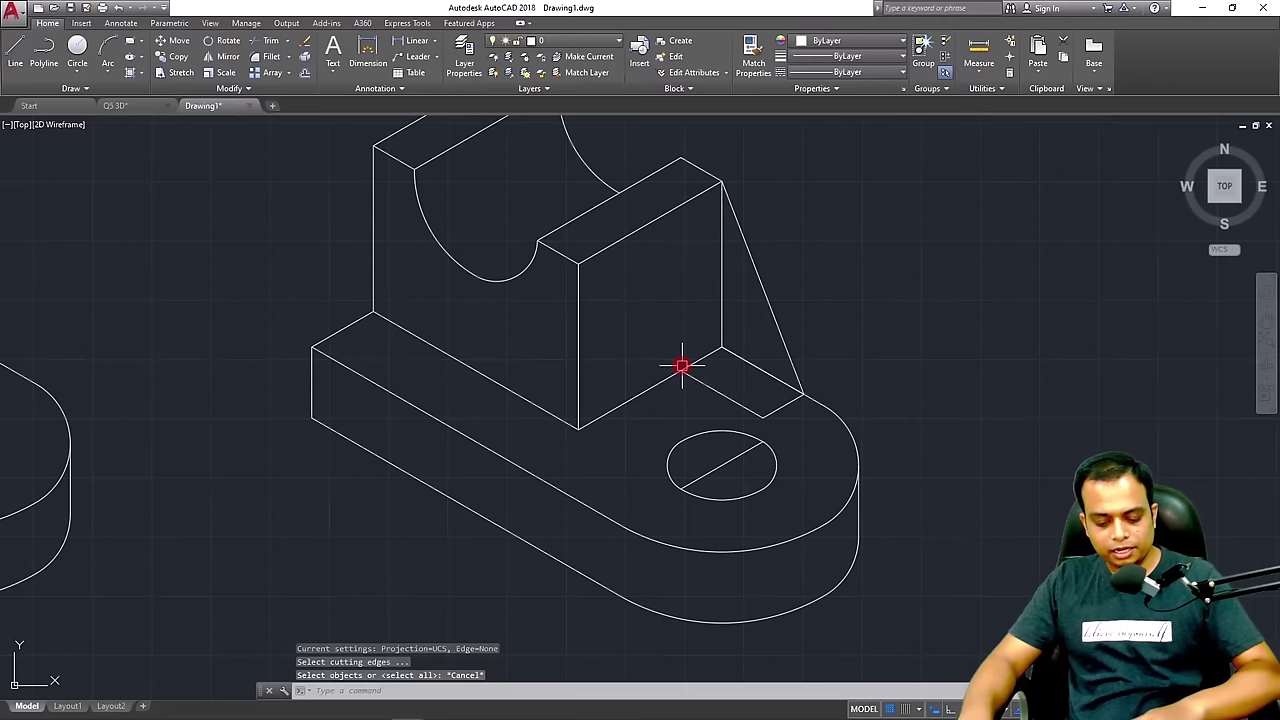
Draw a vertical line 35 units upward from where the rib's base line meets the upright's lower edge
text(l)
key(Return)
click(681, 370)
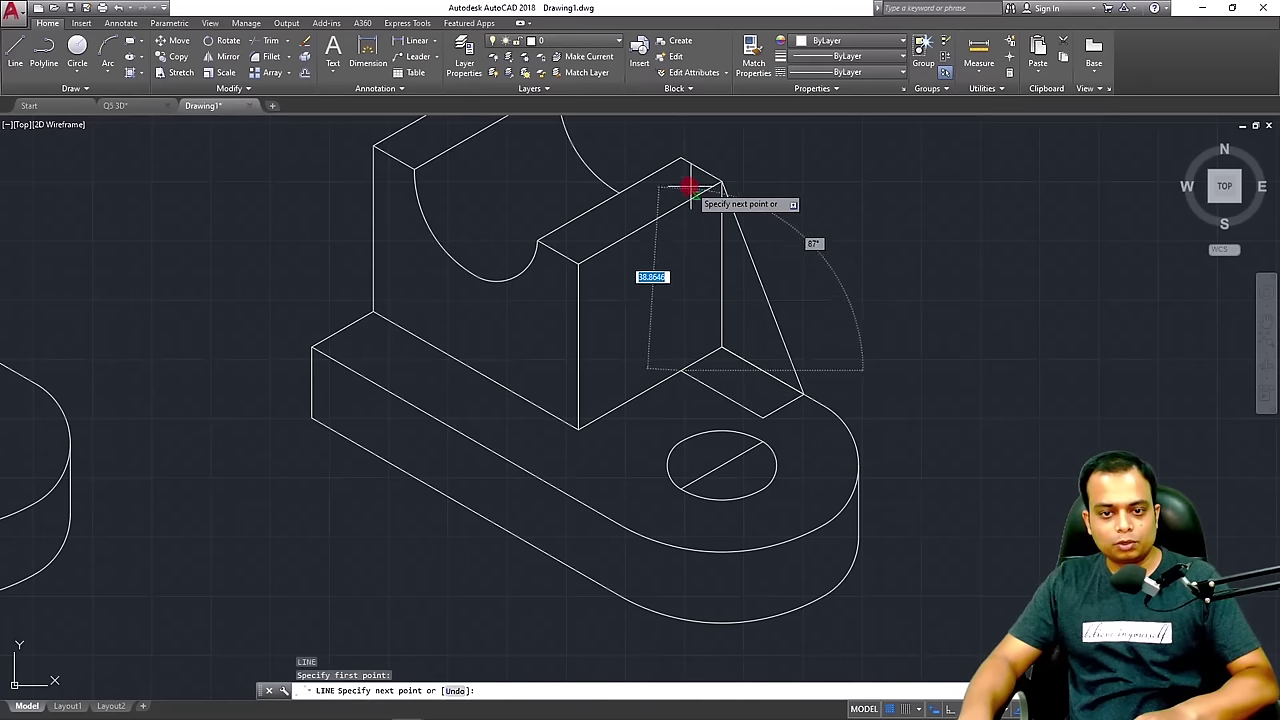
text(35)
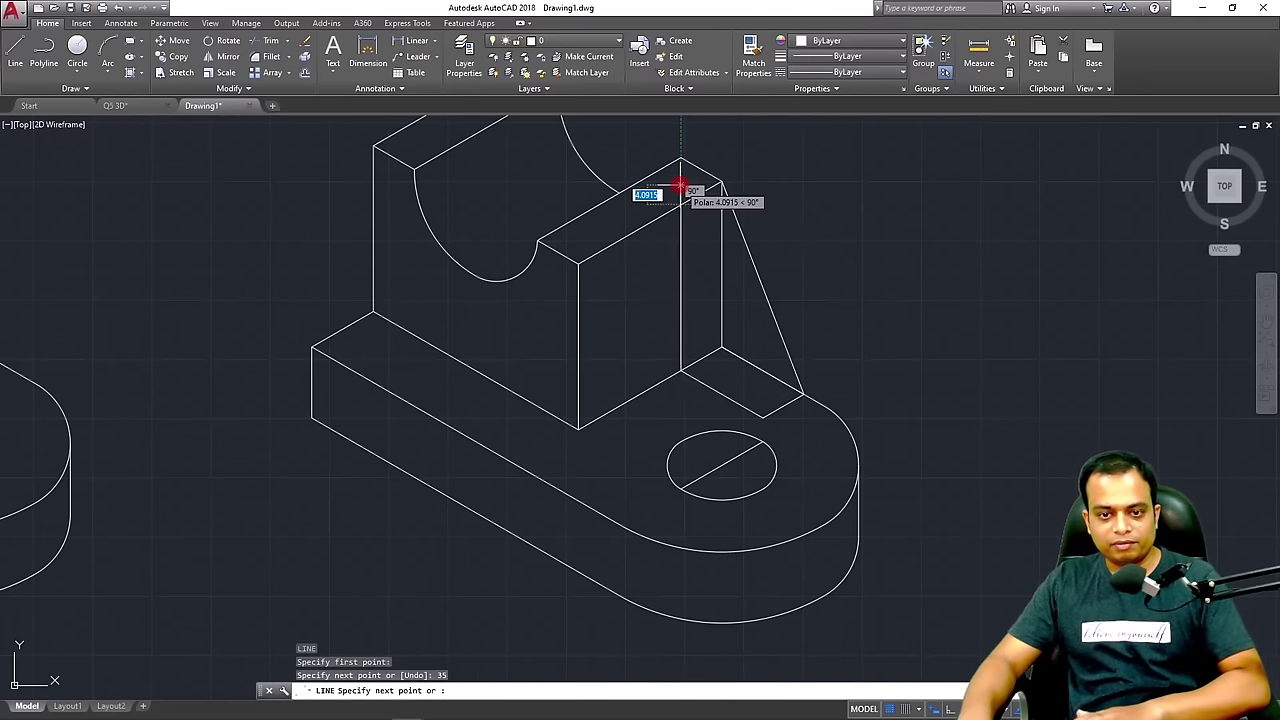
key(Return)
key(Return)
Draw the rib's front sloping edge from the top of the 35-unit vertical line to the front corner of the rib's foot
key(Return)
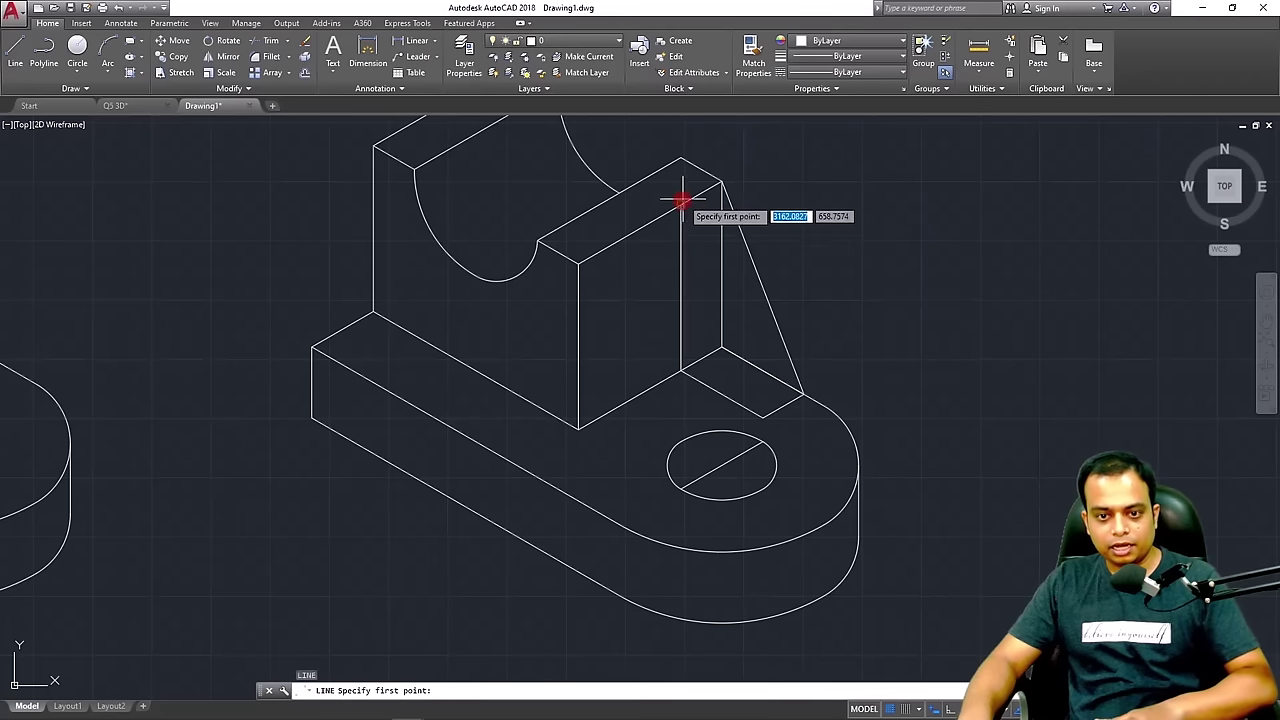
click(681, 197)
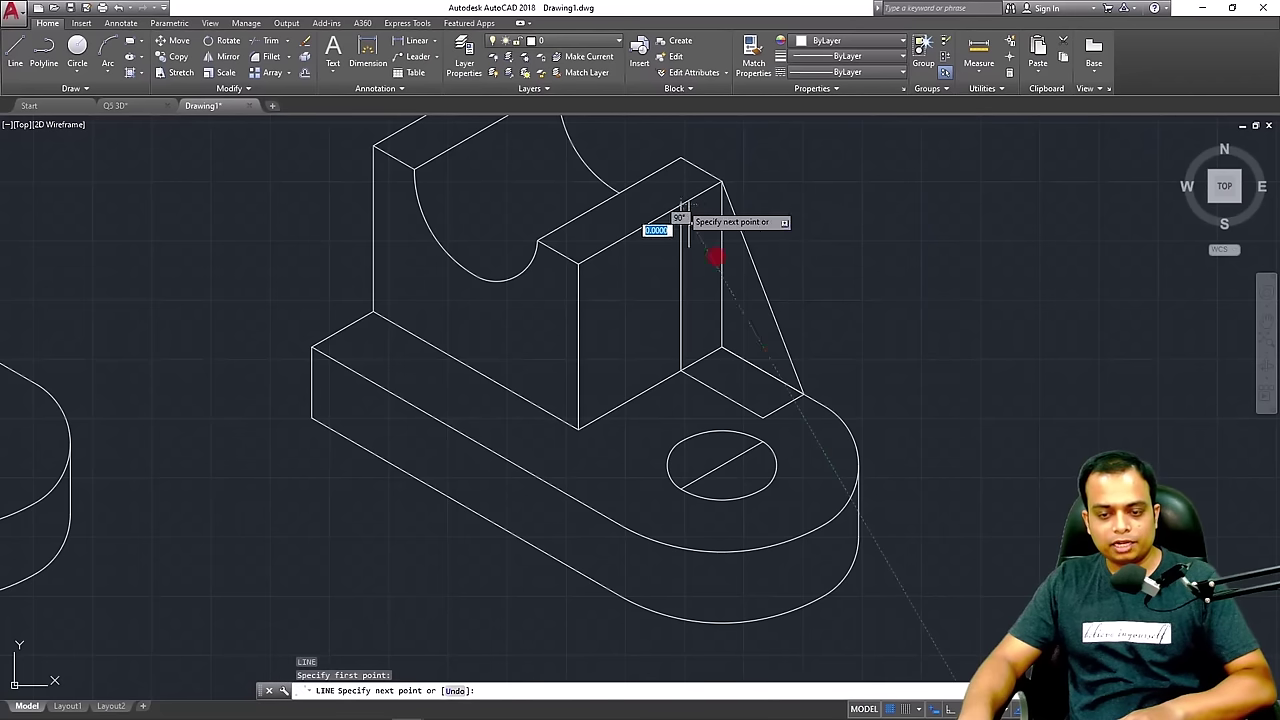
click(765, 410)
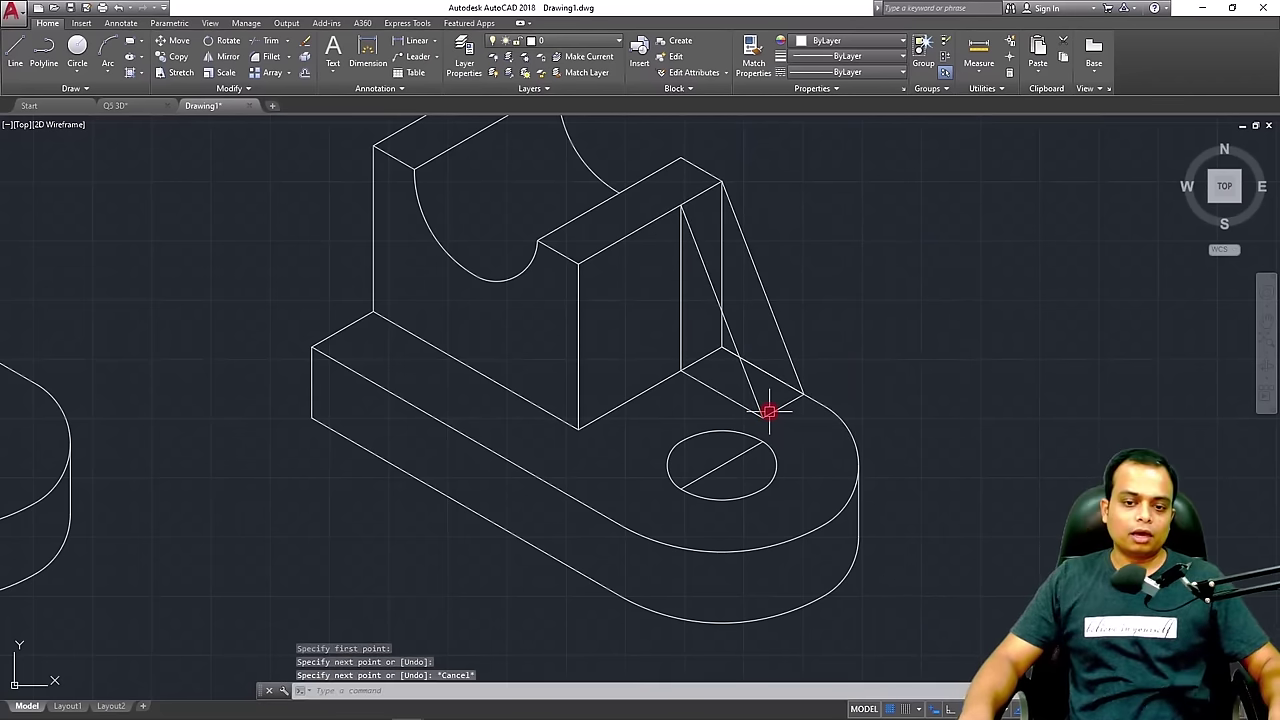
scroll(766, 409, down, 2)
key(Escape)
Duplicate the whole bracket view with its rib into the empty space beside it
middle_drag(851, 337, 804, 336)
click(851, 170)
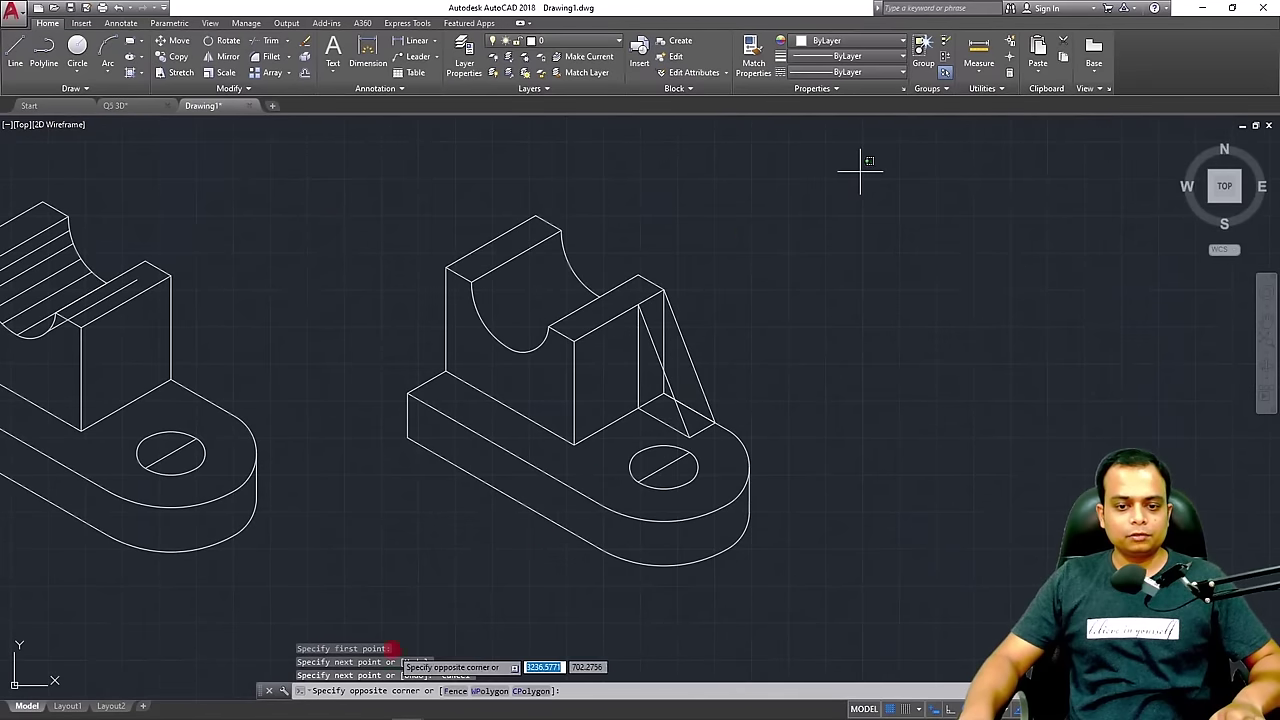
click(386, 608)
key(ctrl+c)
key(ctrl+v)
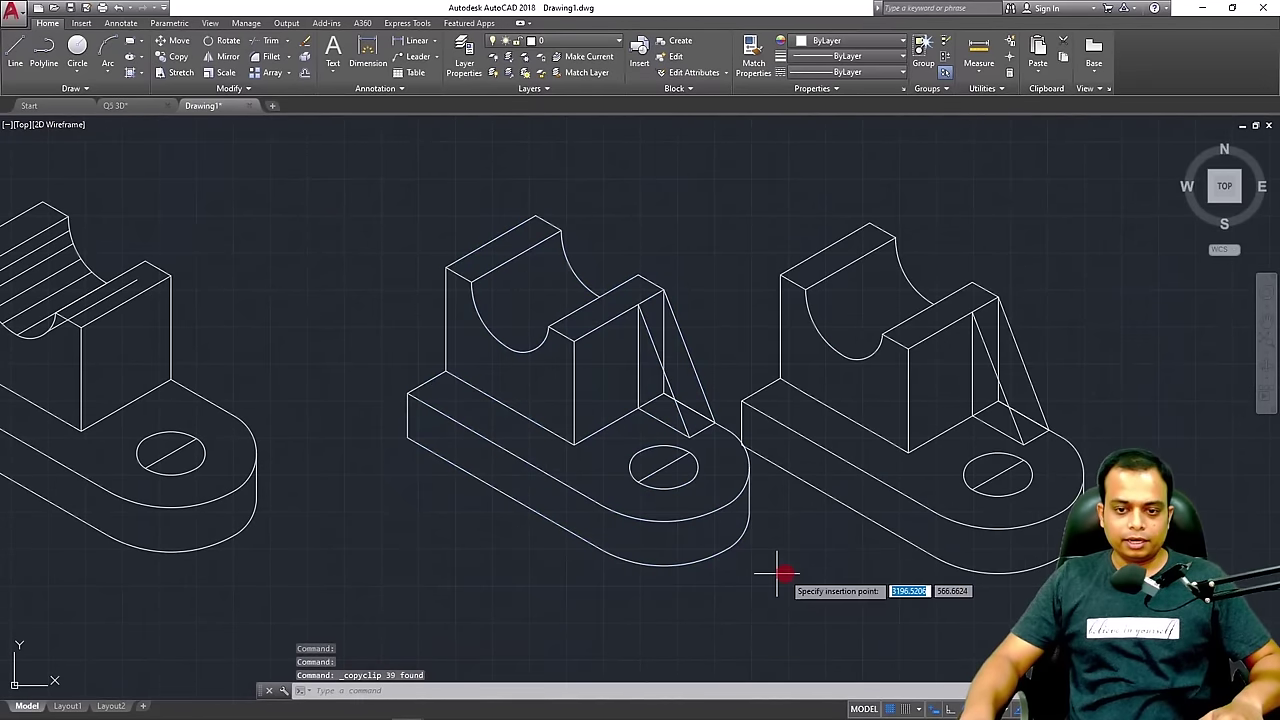
click(867, 583)
Erase the diagonal line across the base hole in the duplicate
middle_drag(832, 577, 589, 597)
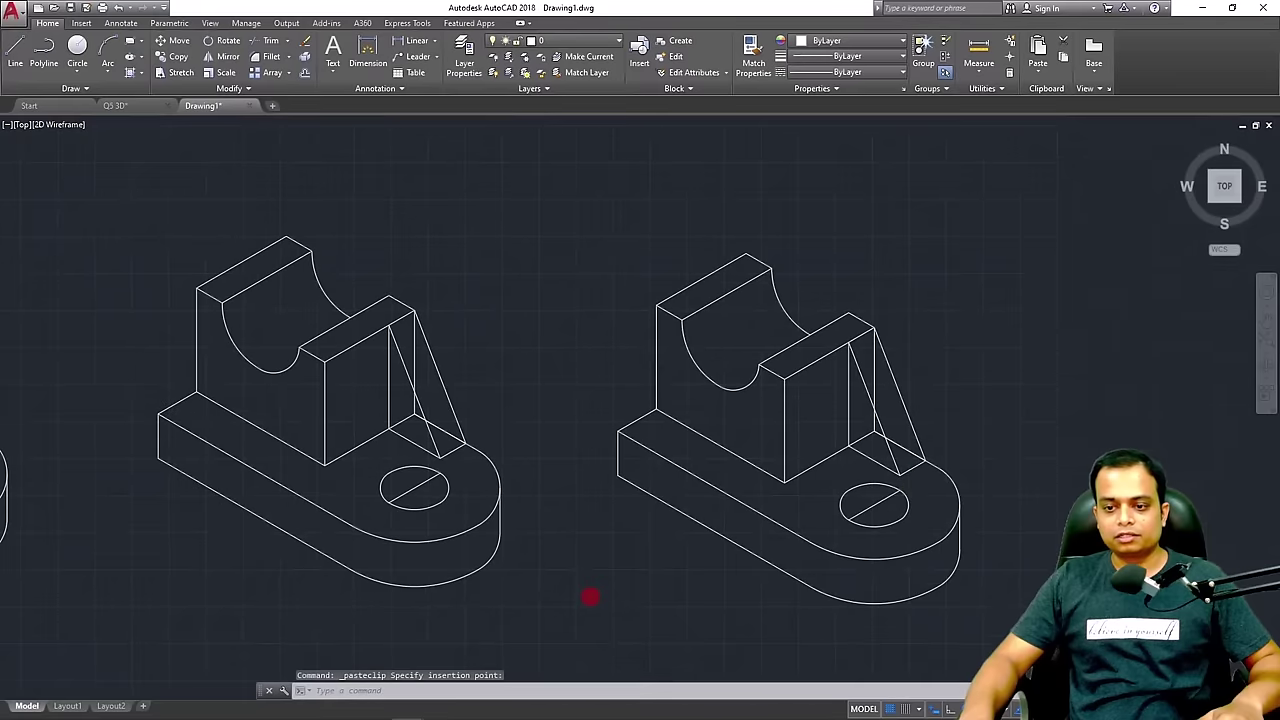
scroll(825, 527, up, 3)
scroll(677, 554, up, 2)
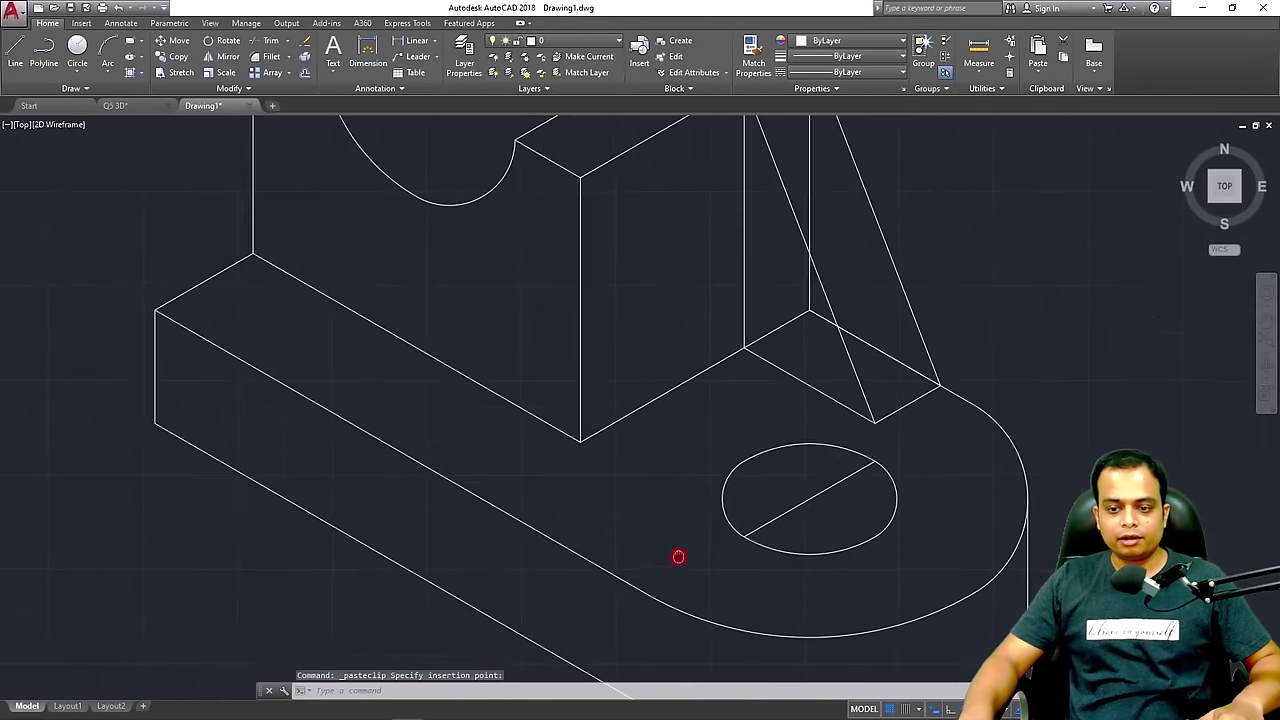
click(788, 511)
key(Delete)
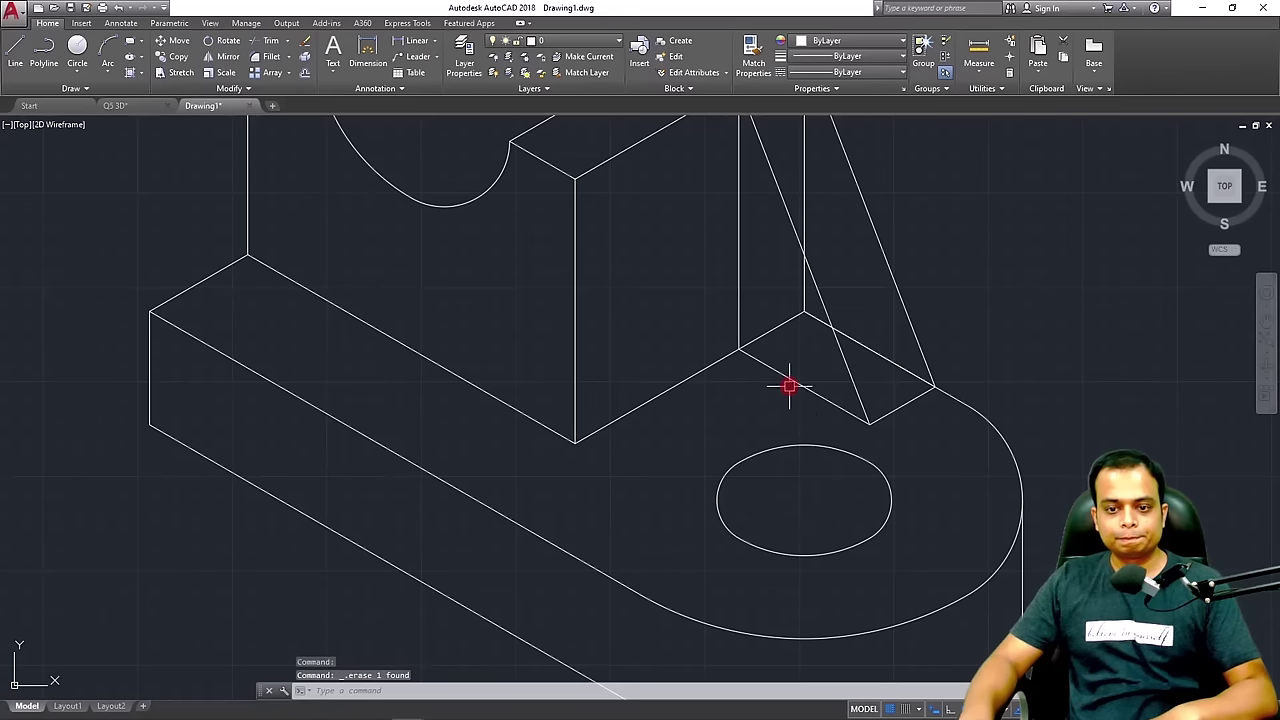
Trim the portions of the upright's lower edge and rear vertical edge that lie hidden behind the rib's front face
click(790, 316)
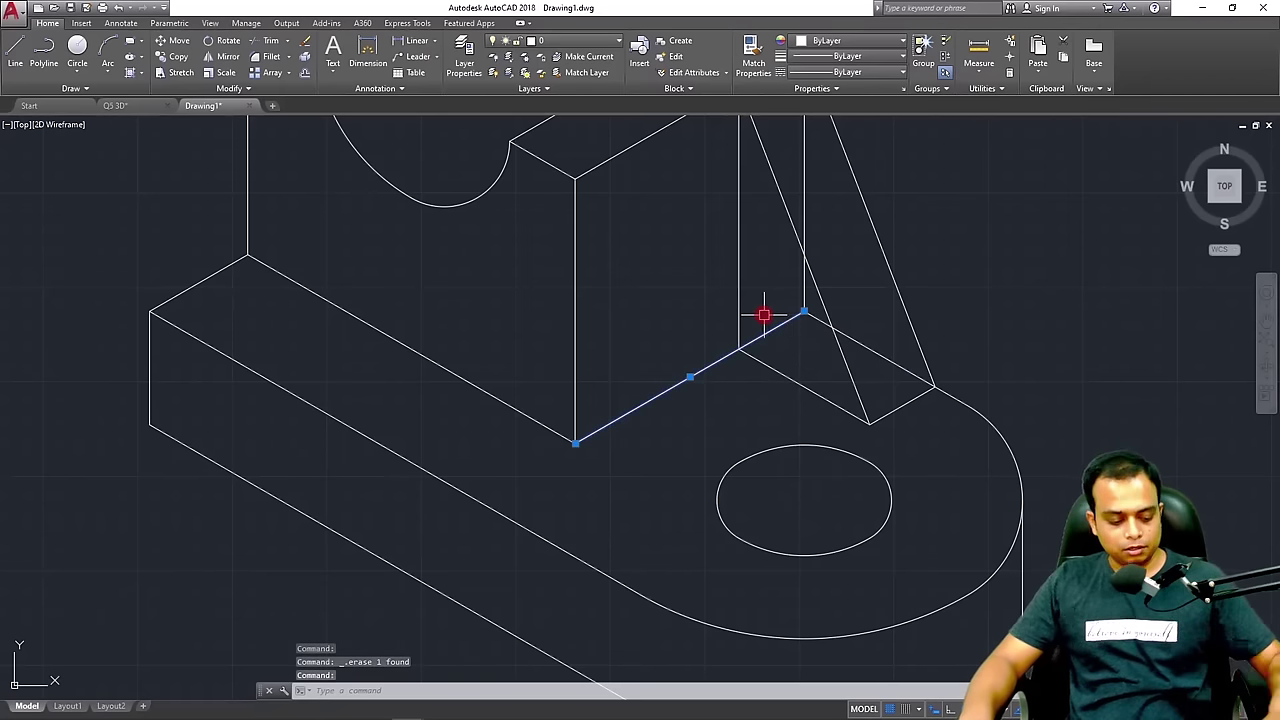
key(Escape)
text(tr)
key(Return)
key(Return)
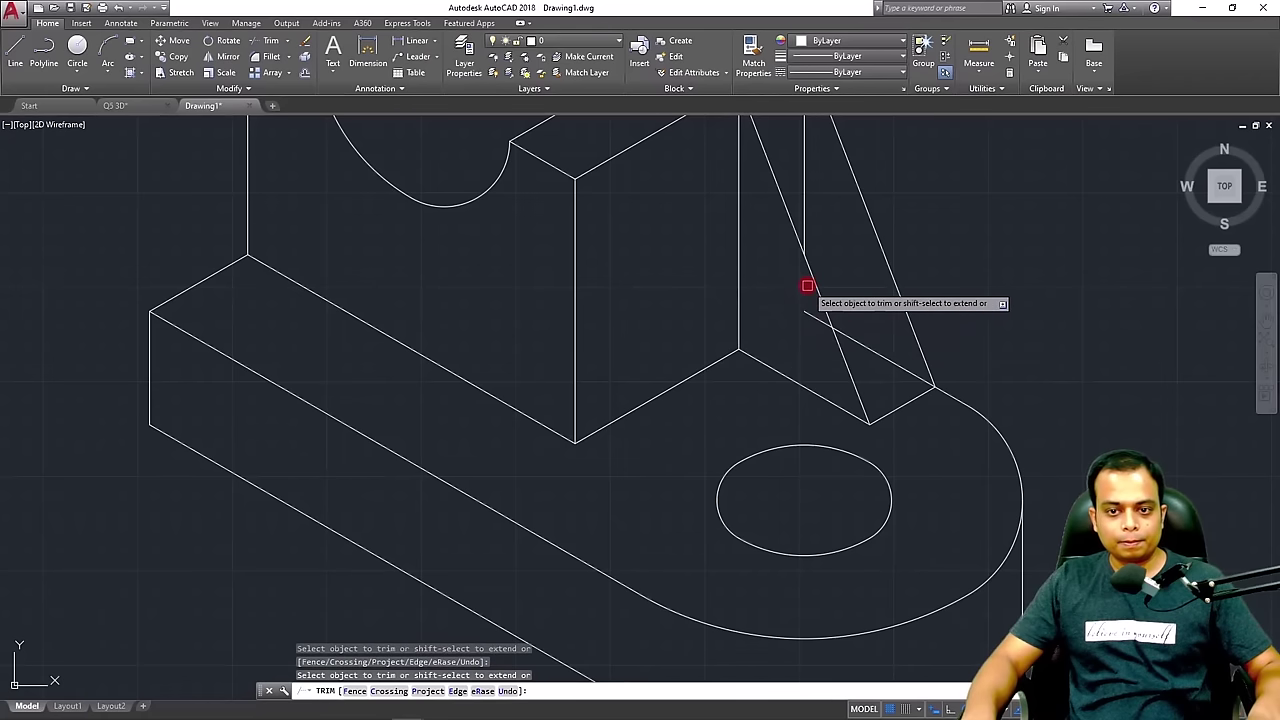
key(Escape)
Try to erase the vertical edge remnant and the base's rear edge behind the rib in the duplicate, and undo the erasure
click(805, 212)
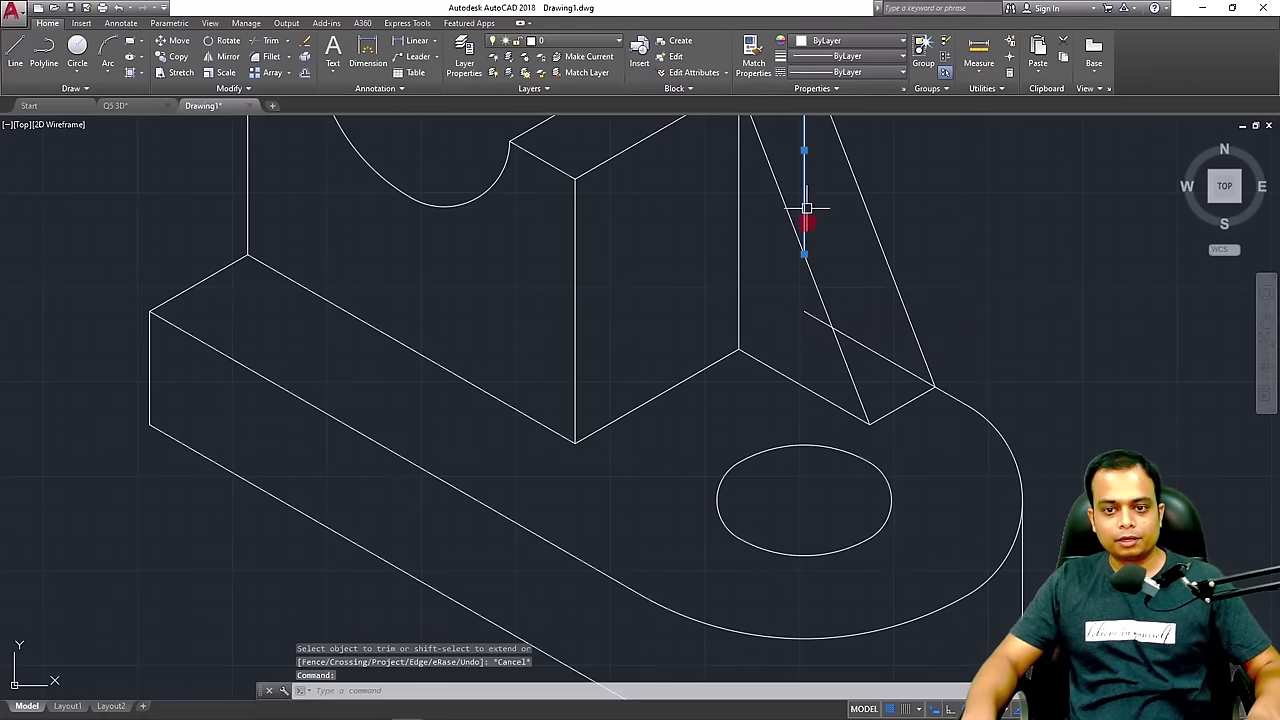
click(868, 348)
scroll(867, 349, down, 2)
key(Delete)
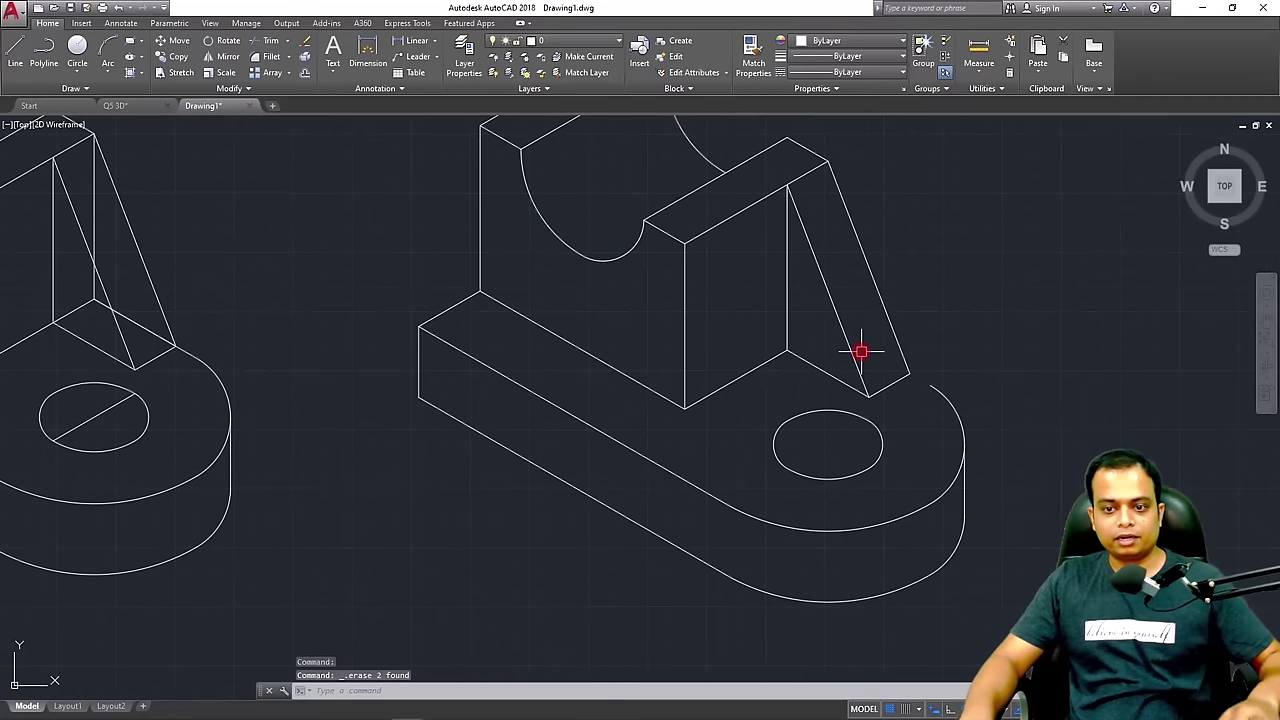
key(ctrl+z)
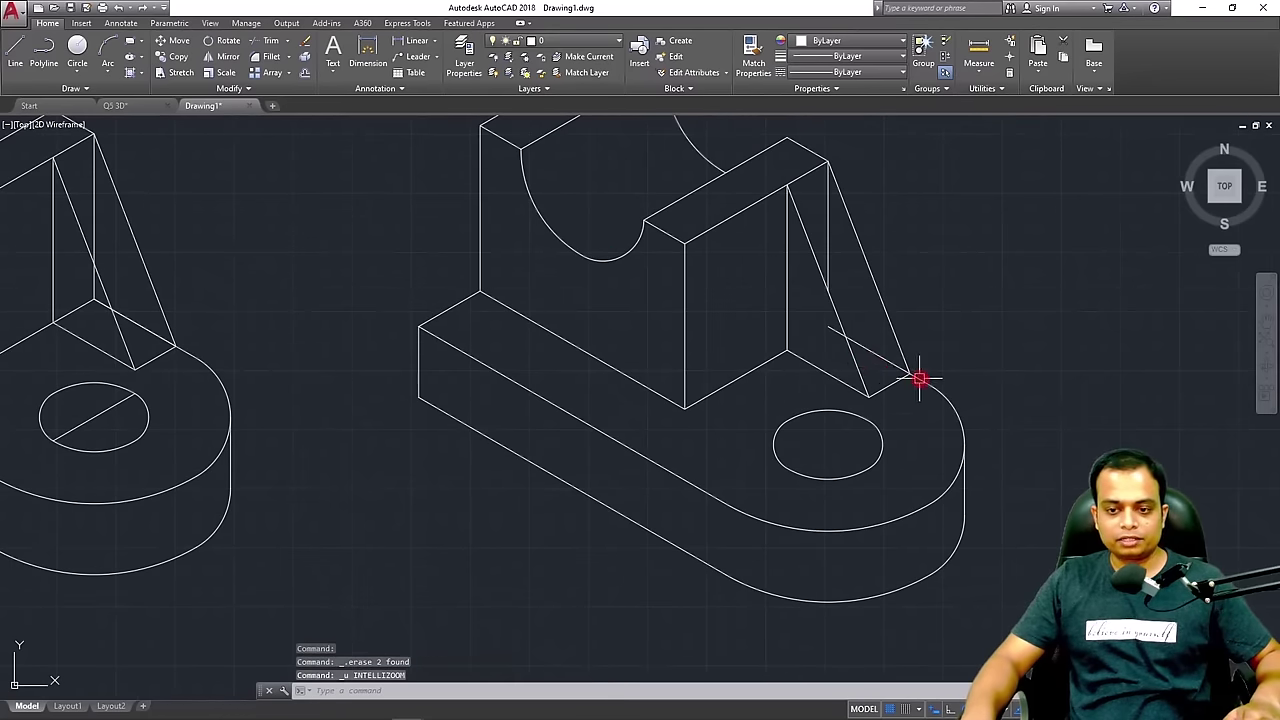
Shorten the base's rear edge to start at the rib's outer foot corner and erase the hidden vertical edge behind the rib
click(919, 379)
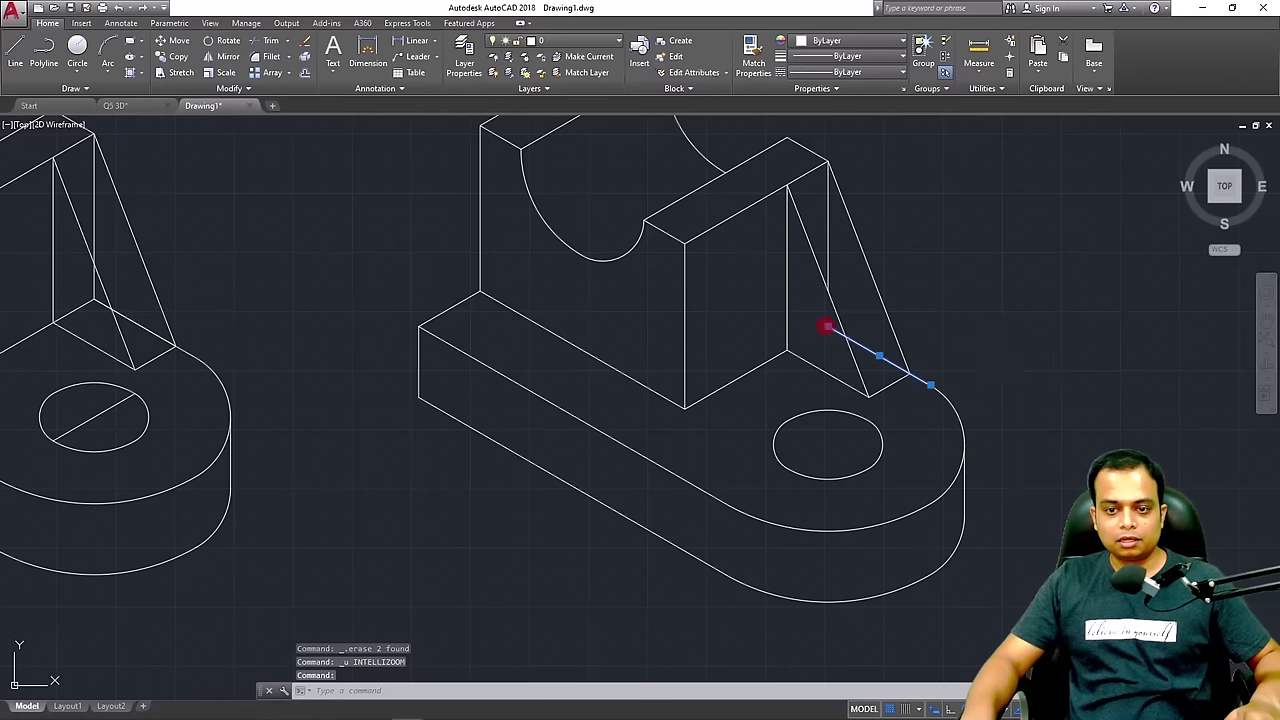
click(827, 327)
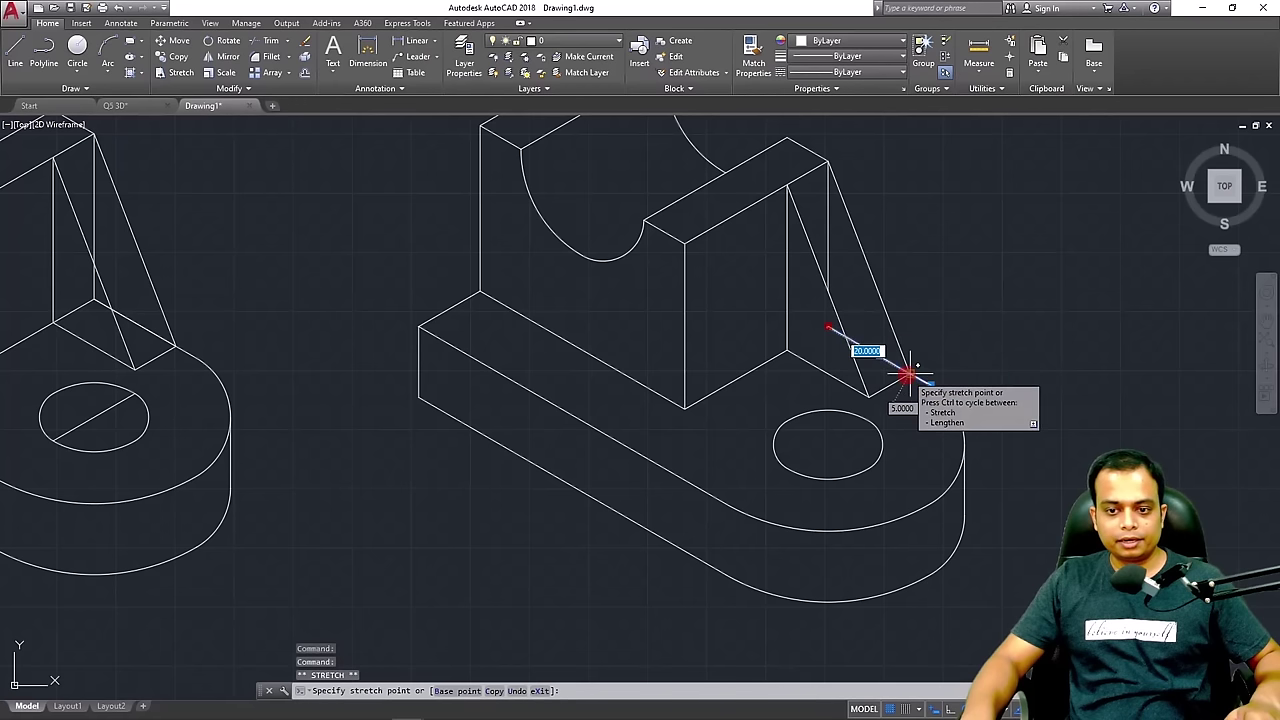
key(Escape)
click(824, 233)
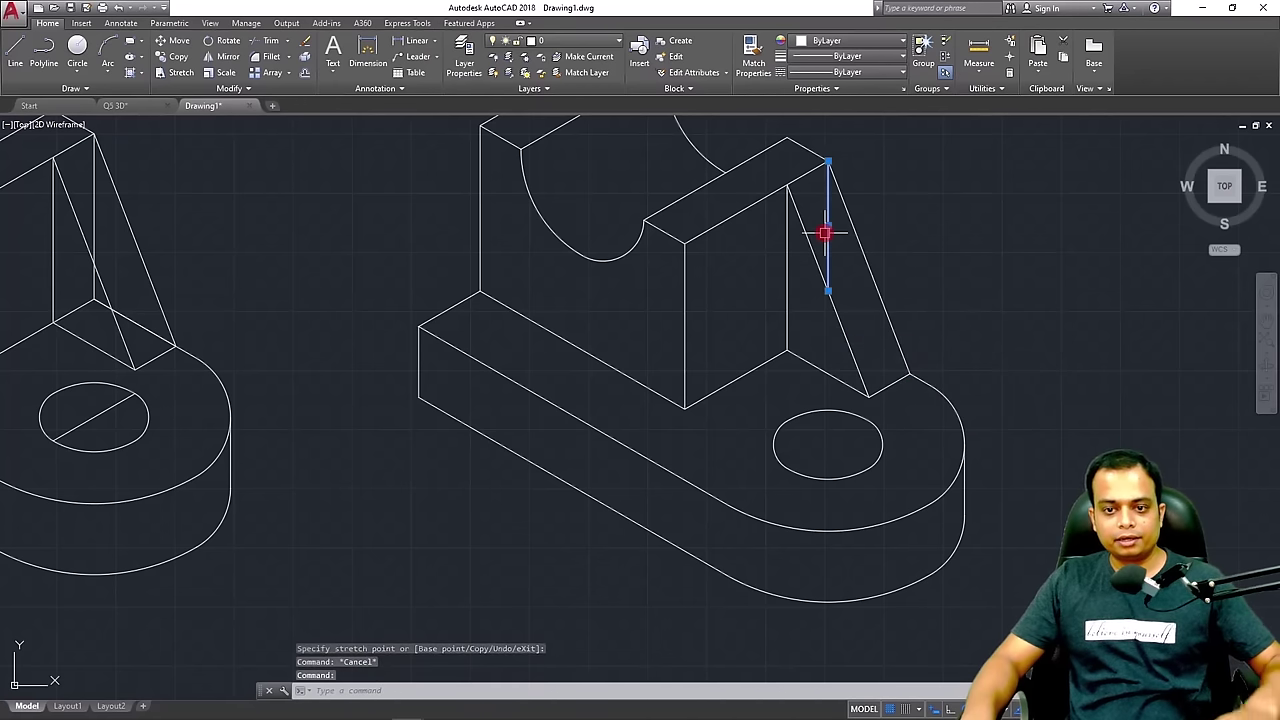
key(Delete)
scroll(1004, 352, down, 3)
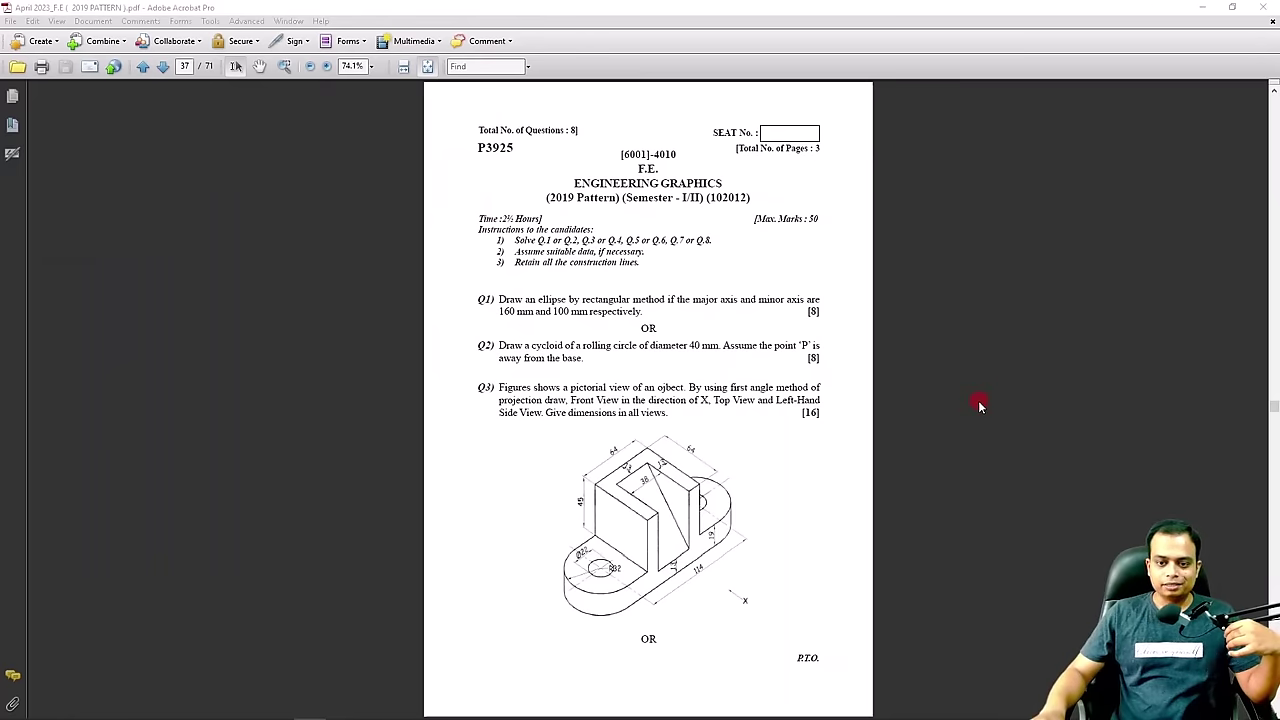
Go to question Q6 in the exam PDF, enlarge it to page width and examine its front and top views
scroll(978, 400, down, 2)
scroll(874, 390, down, 2)
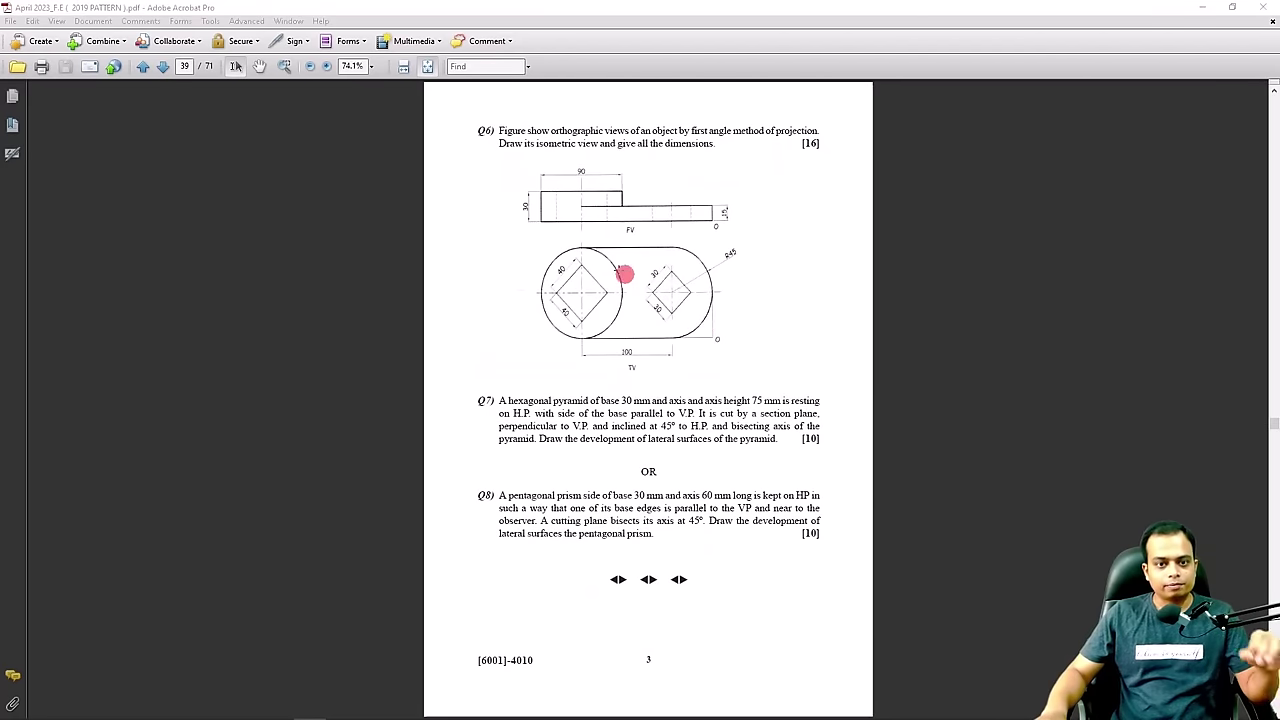
click(403, 66)
scroll(414, 226, down, 1)
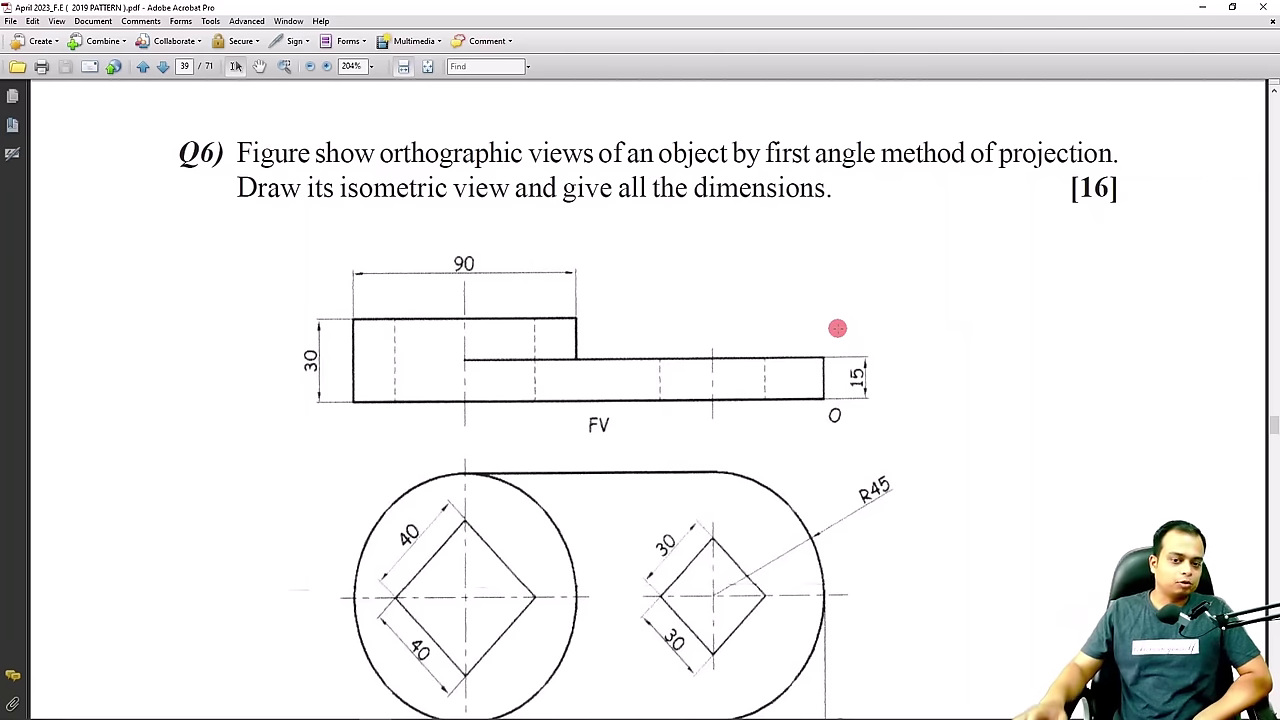
scroll(837, 328, down, 3)
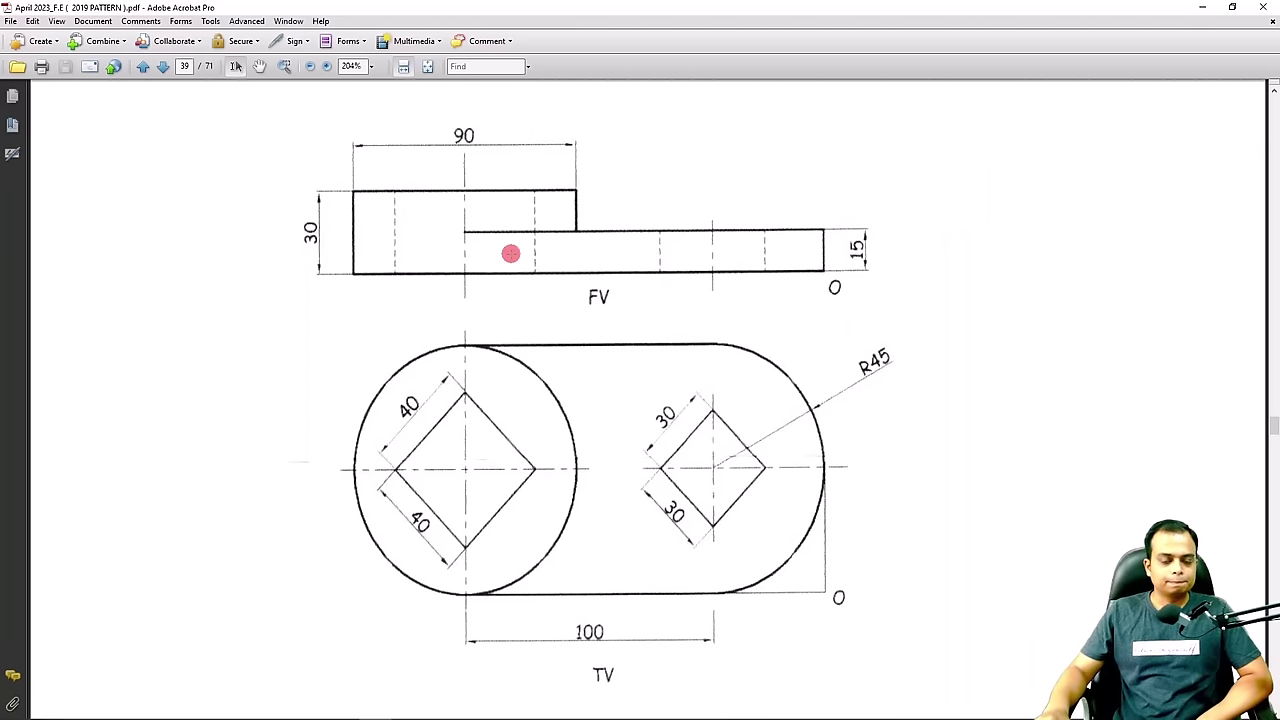
scroll(510, 253, up, 1)
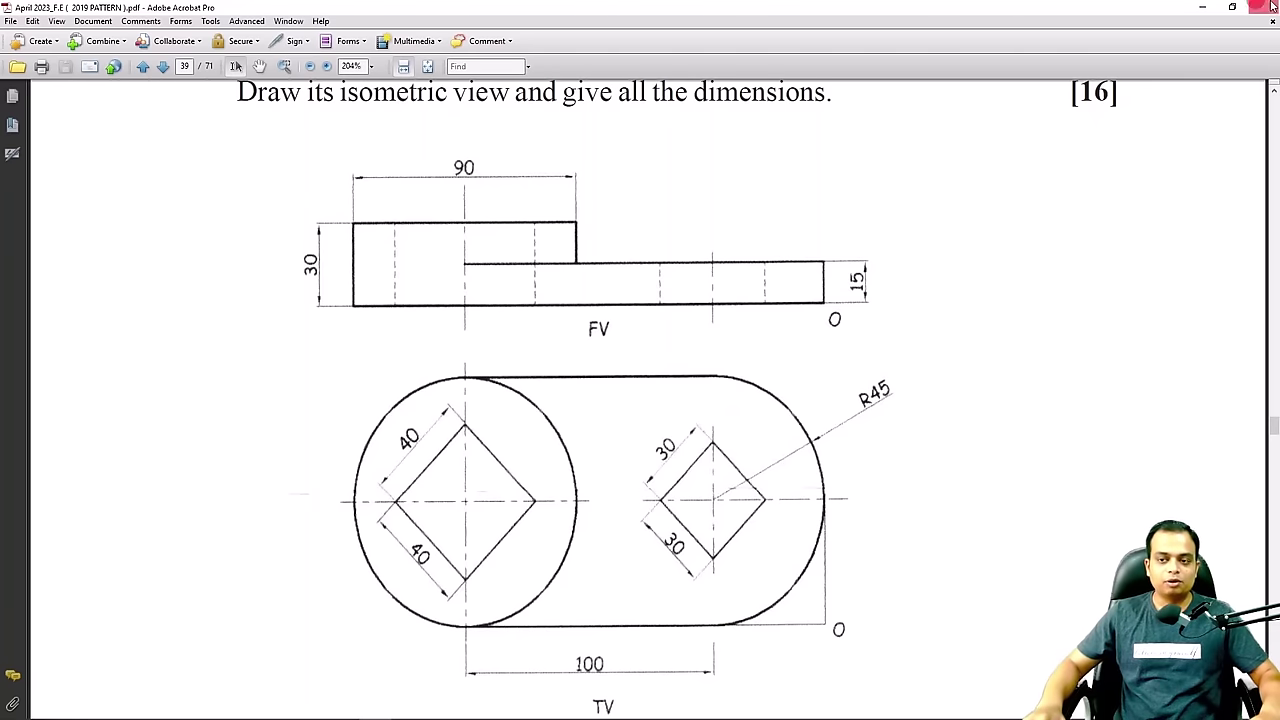
Switch to the 1q6_Iso drawing in AutoCAD and examine the row of prepared construction stages for question Q6
click(1202, 7)
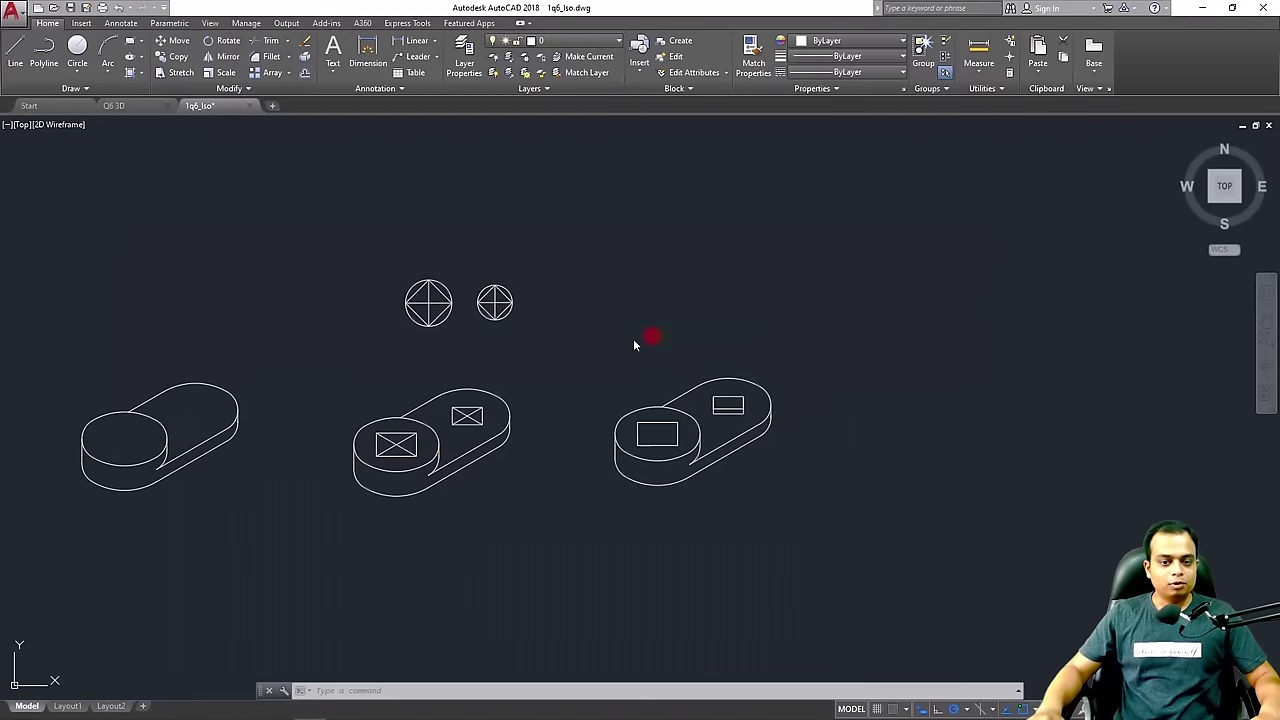
scroll(506, 355, down, 3)
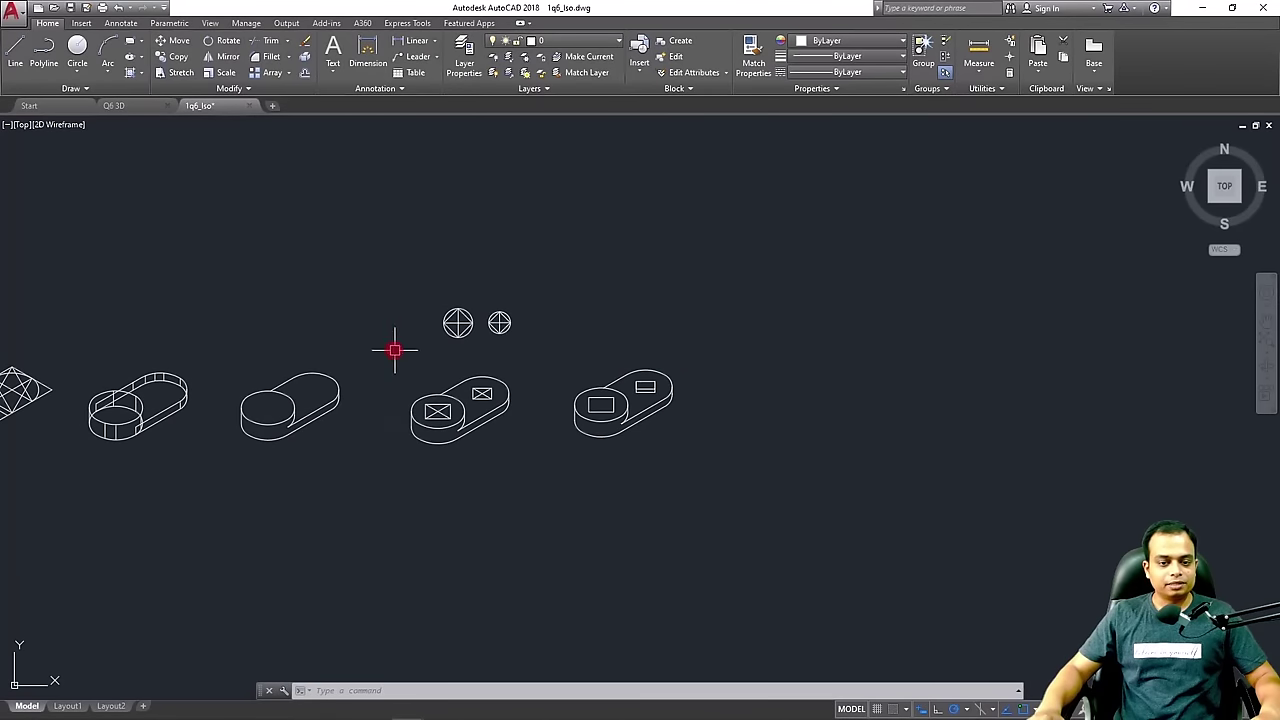
middle_drag(394, 349, 654, 330)
scroll(500, 357, up, 4)
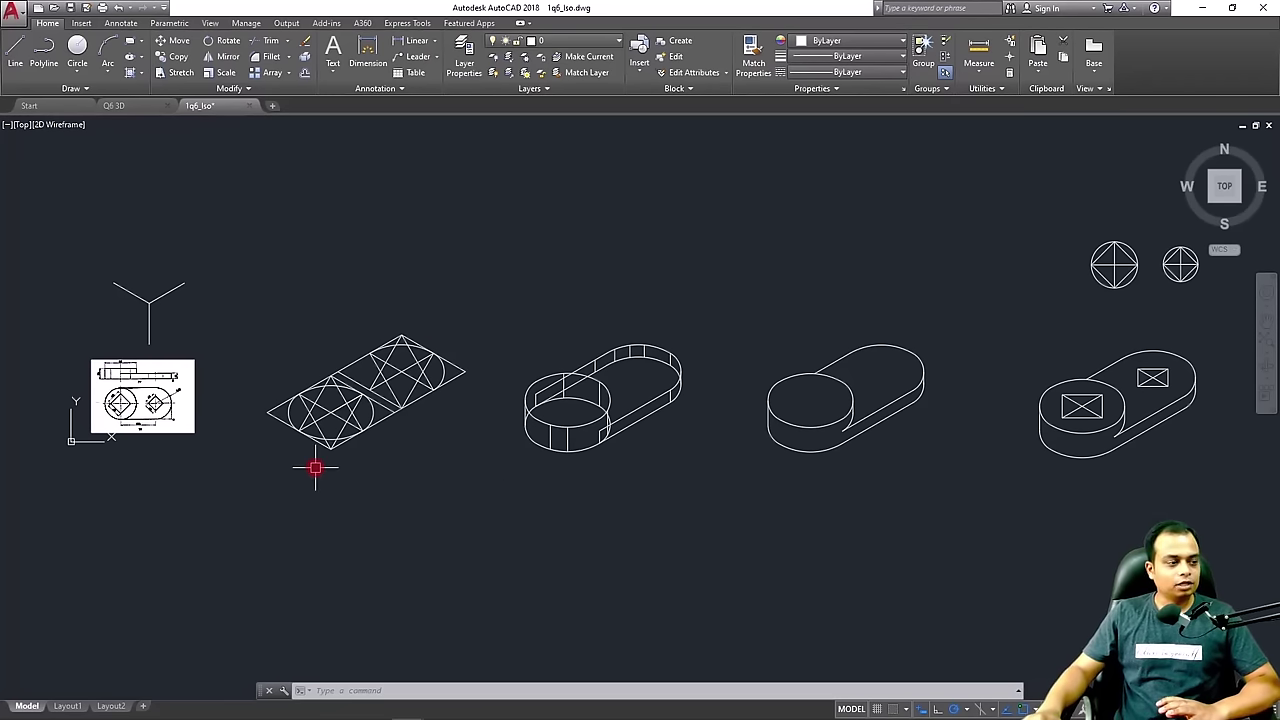
scroll(315, 467, up, 3)
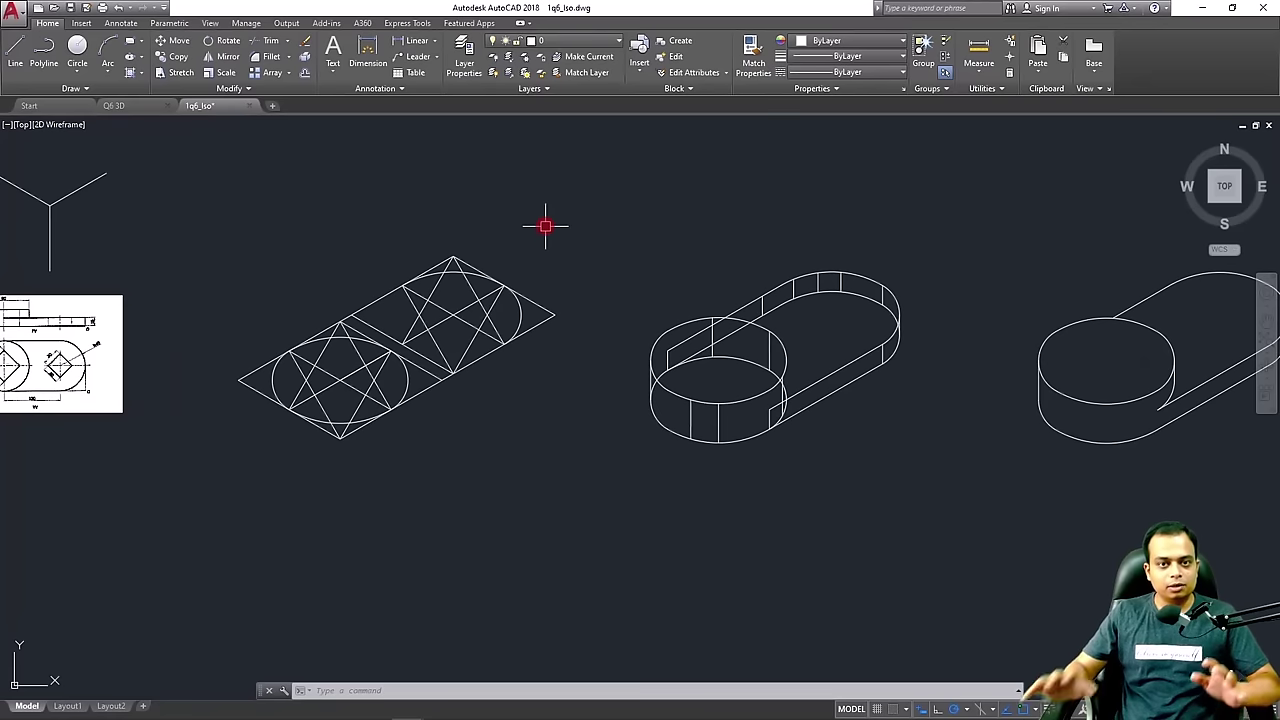
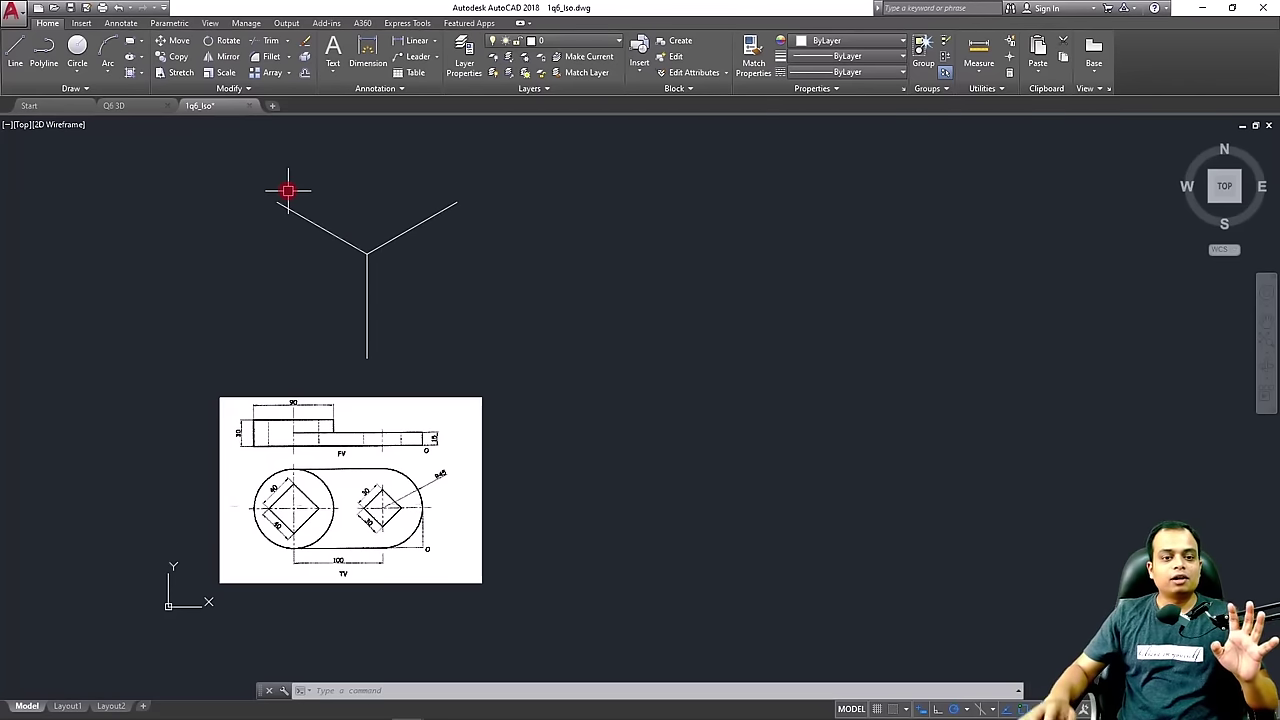
Highlight the three isometric axis lines above the reference image to examine their directions, and clear the selection
click(423, 221)
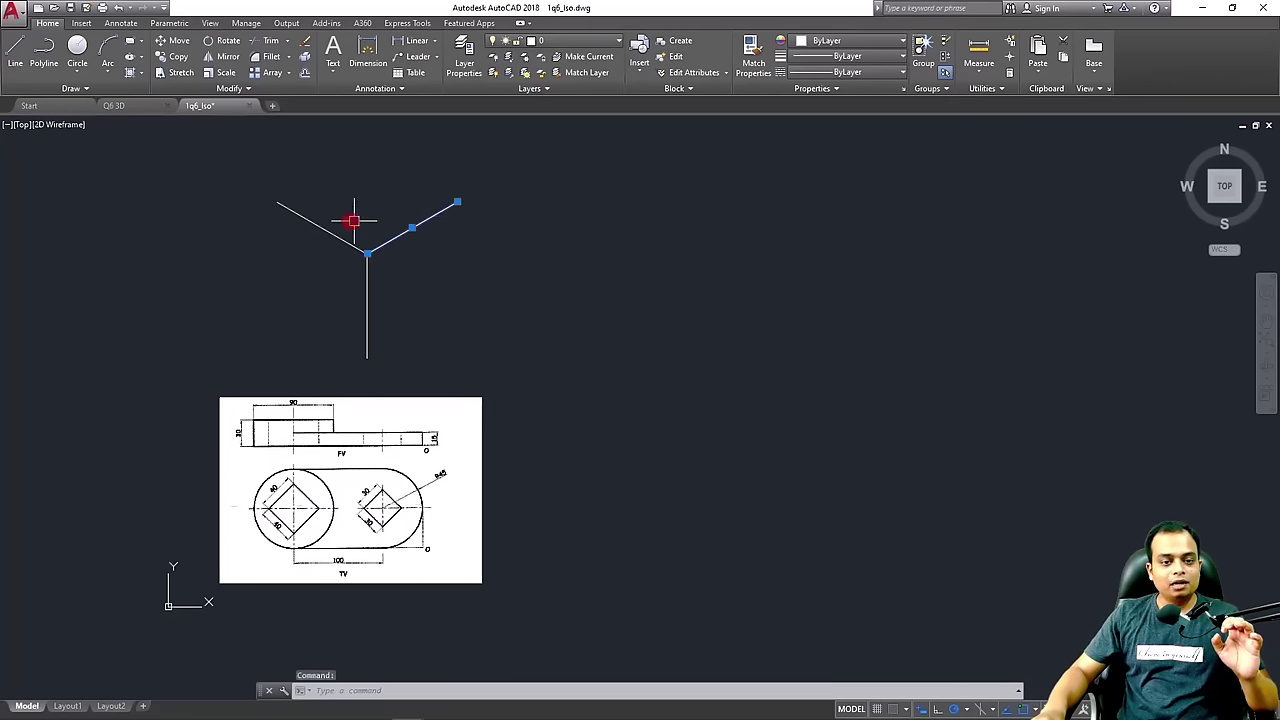
click(337, 230)
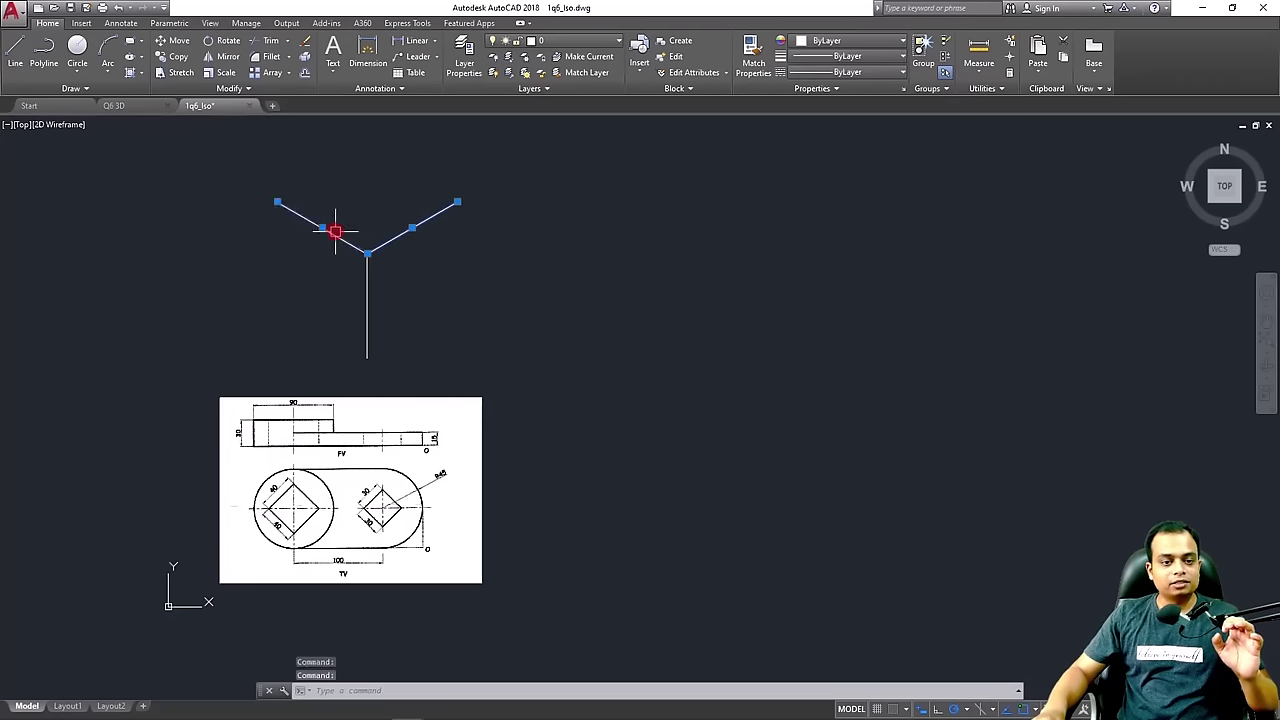
click(365, 292)
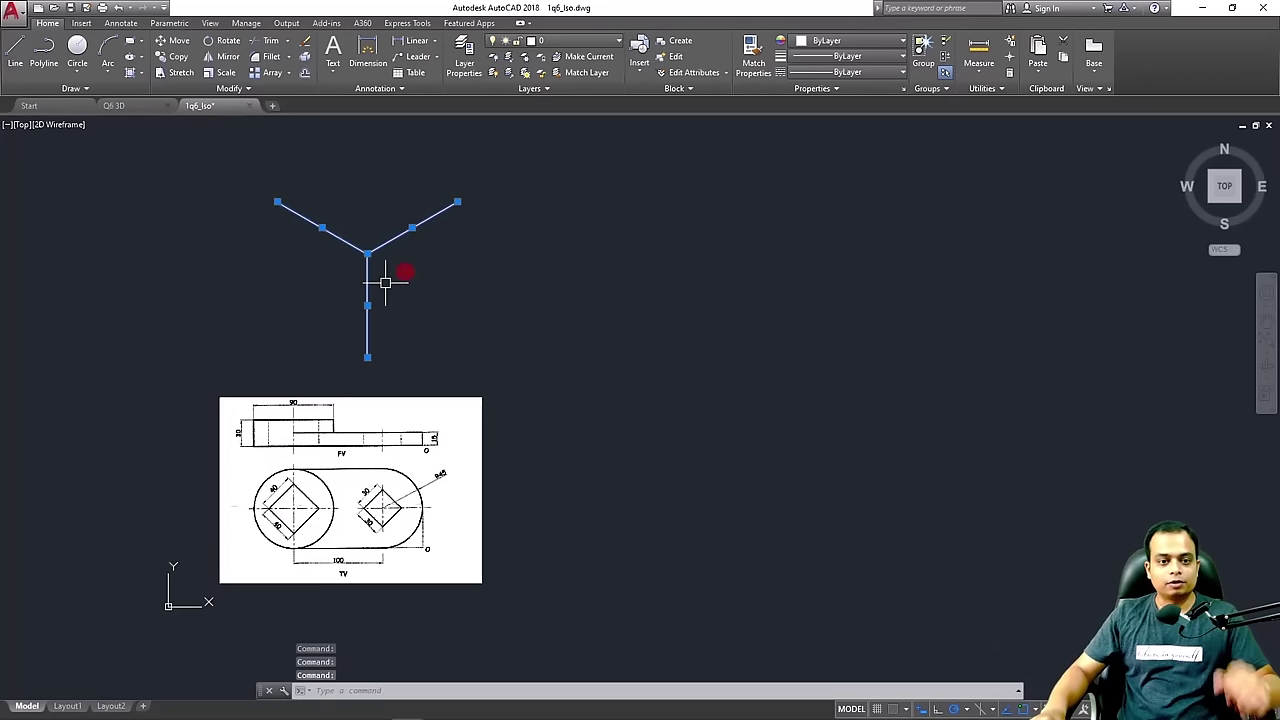
key(Escape)
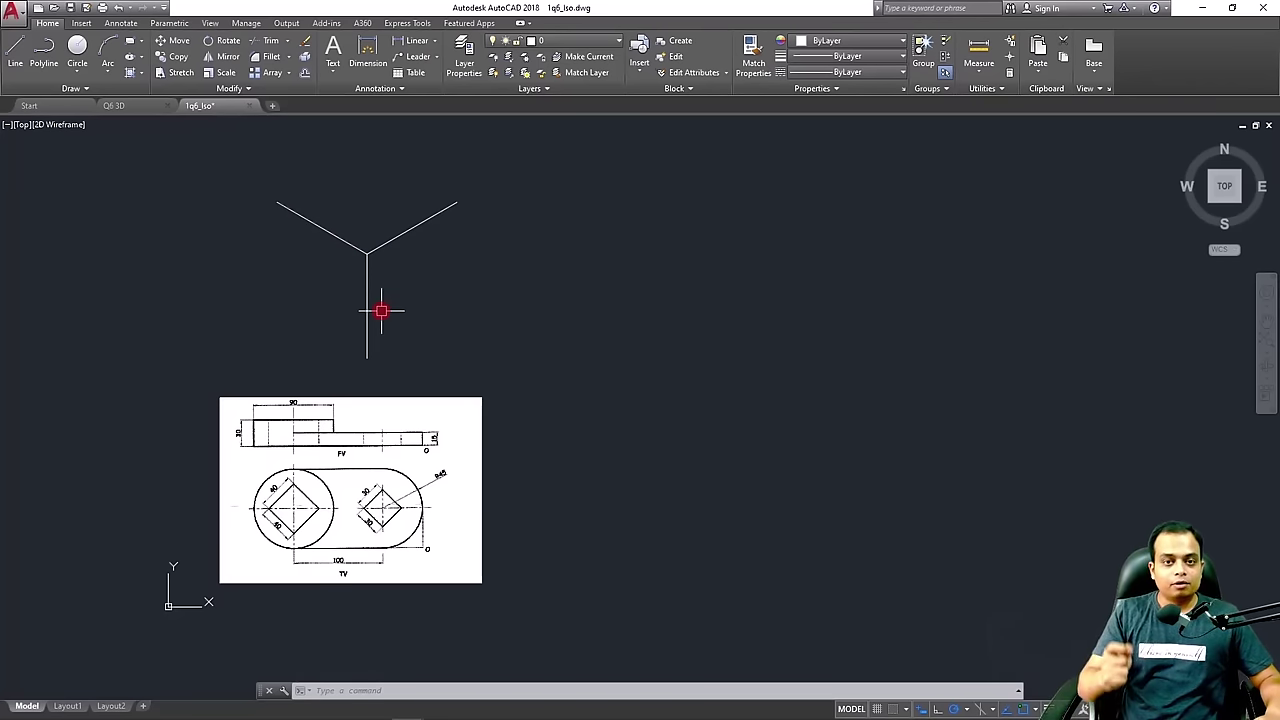
key(Escape)
Draw a 190-unit line at 30° in the empty space beside the reference image
scroll(538, 365, down, 2)
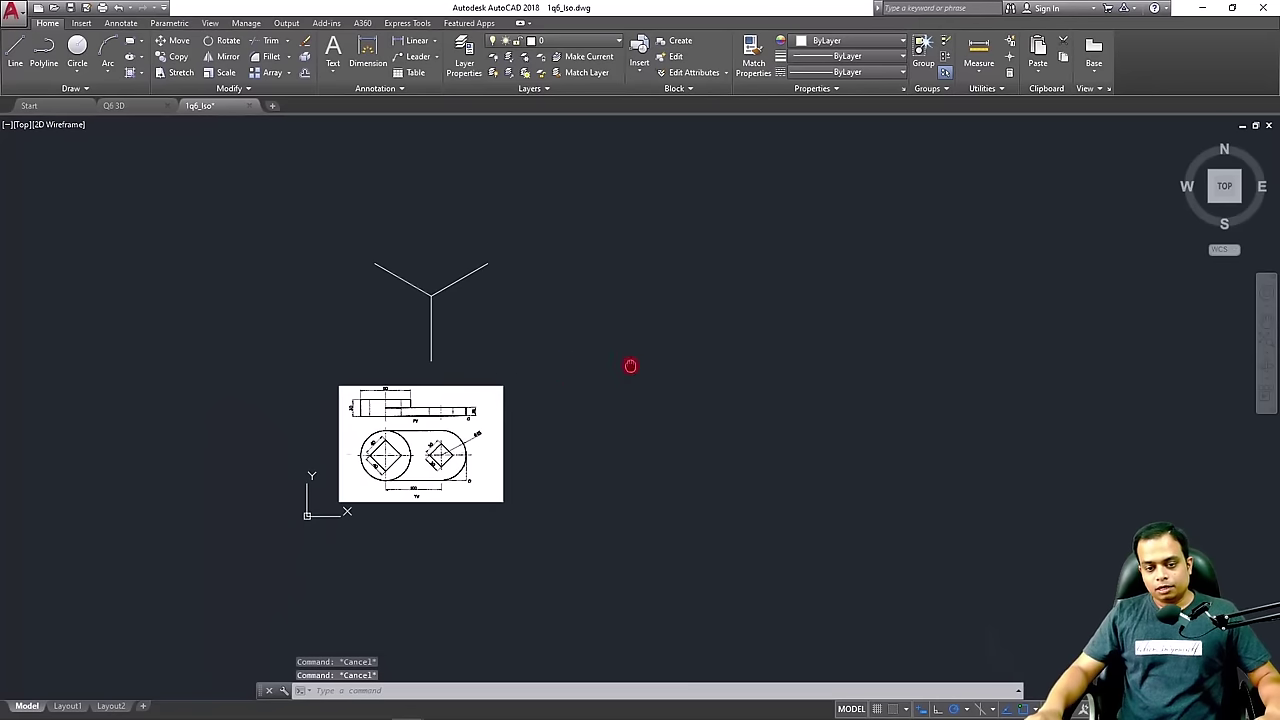
middle_drag(630, 366, 511, 382)
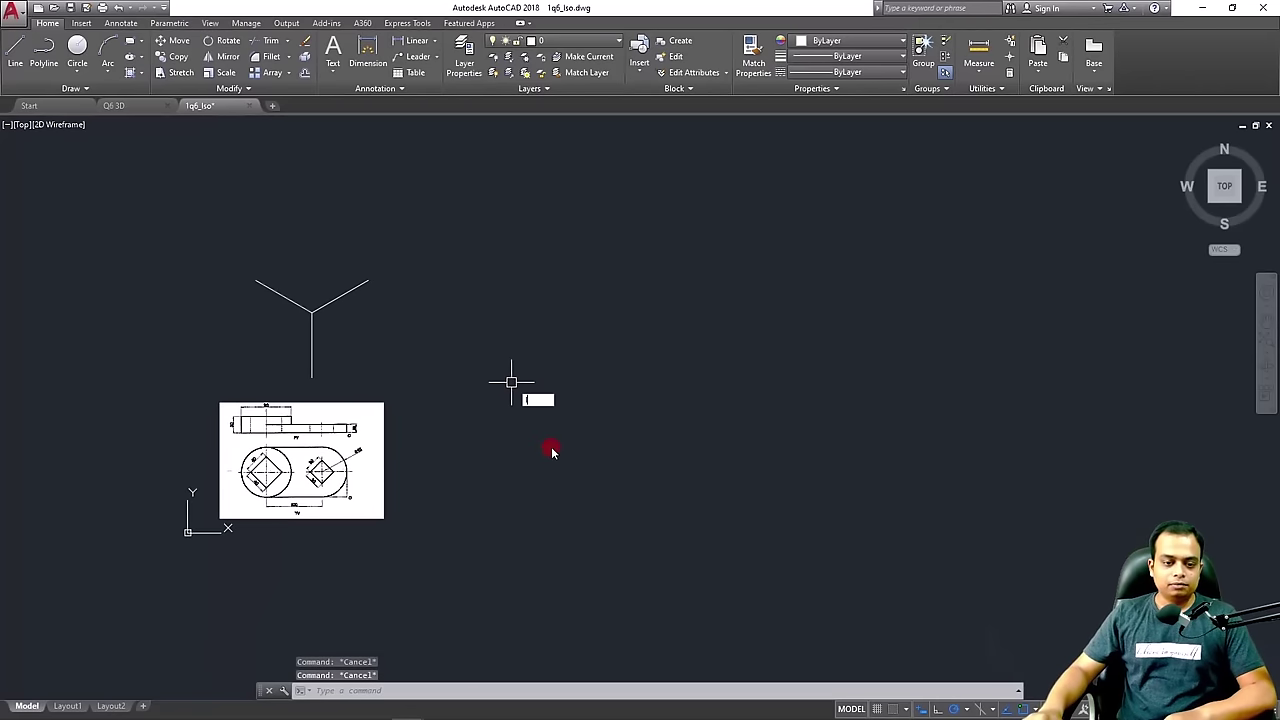
text(l)
key(Return)
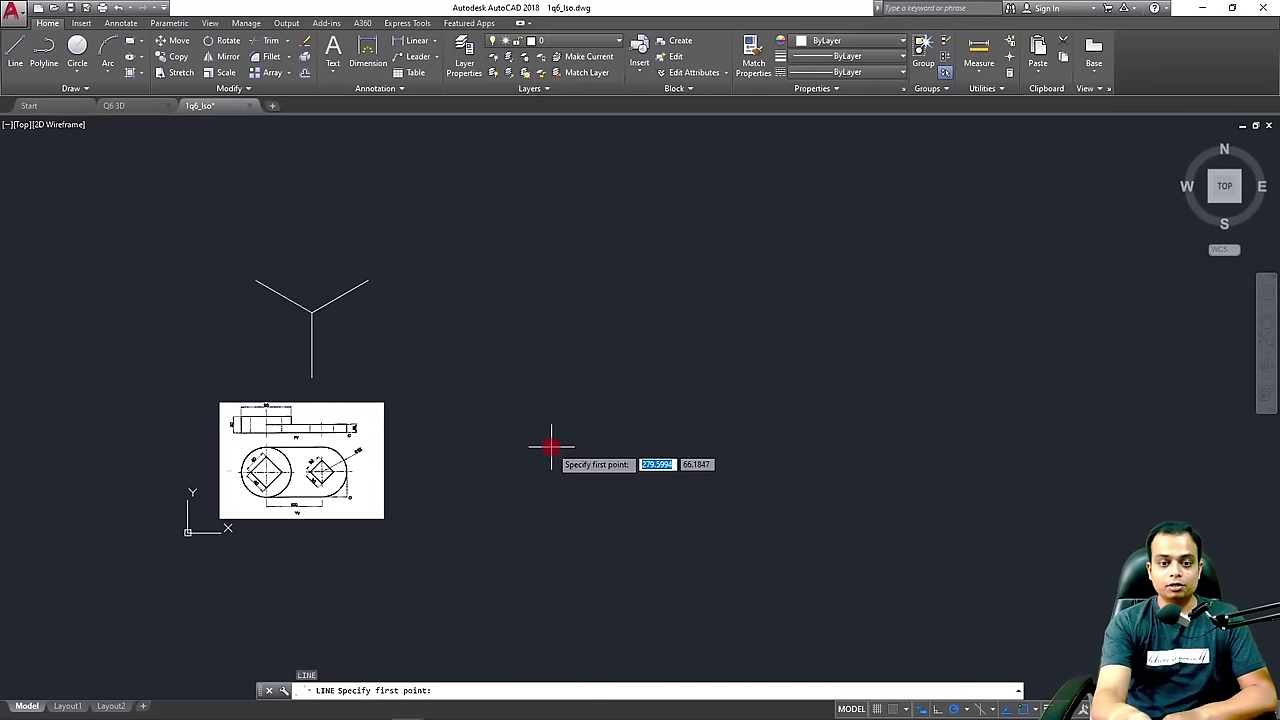
click(614, 444)
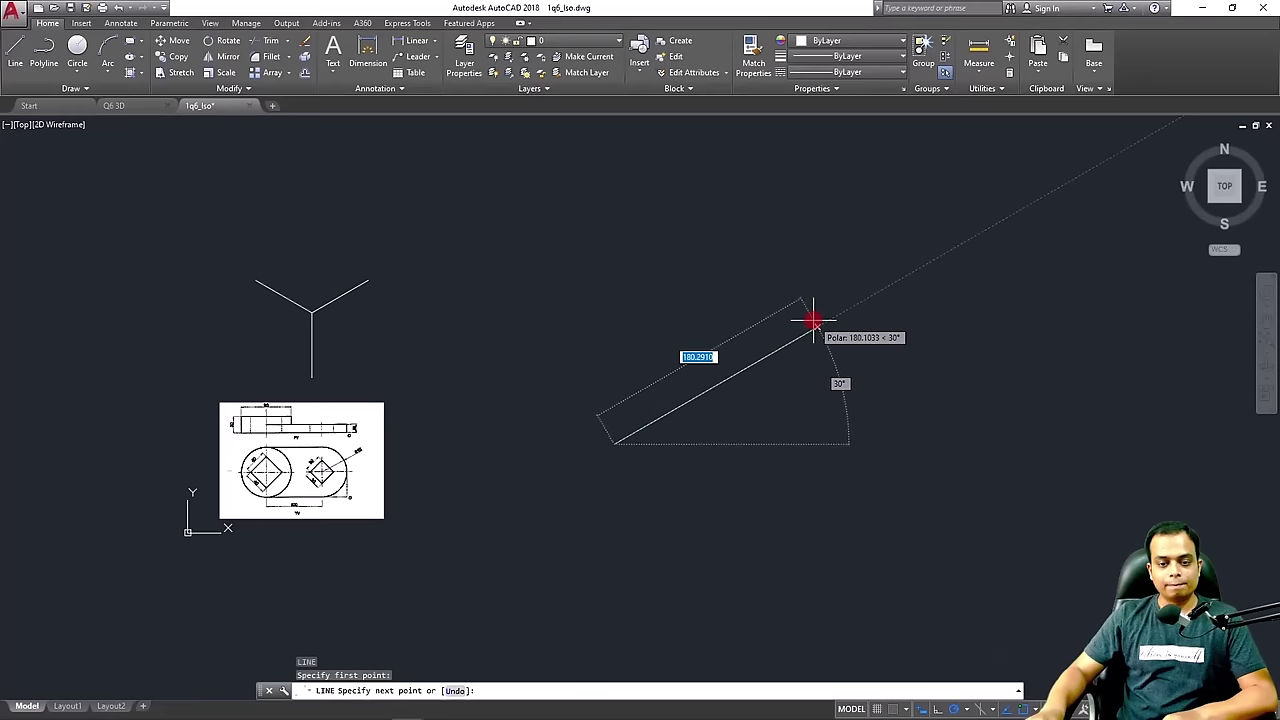
text(190)
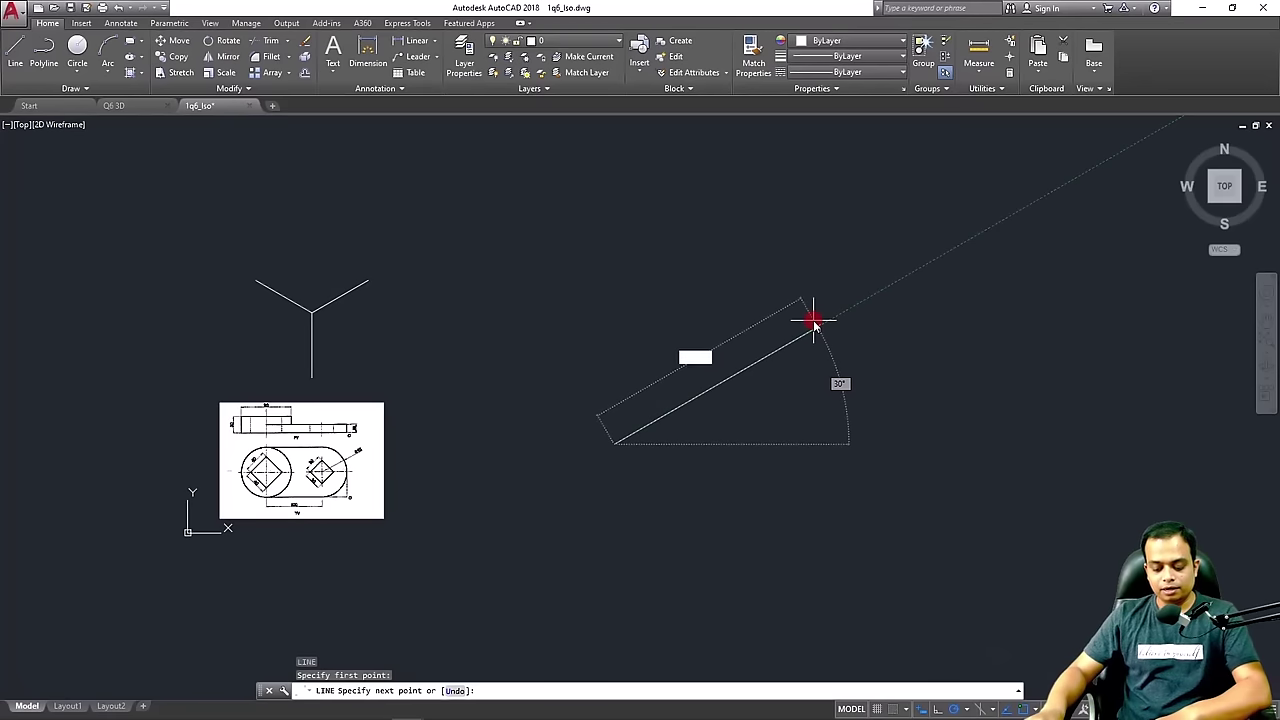
key(Return)
key(Return)
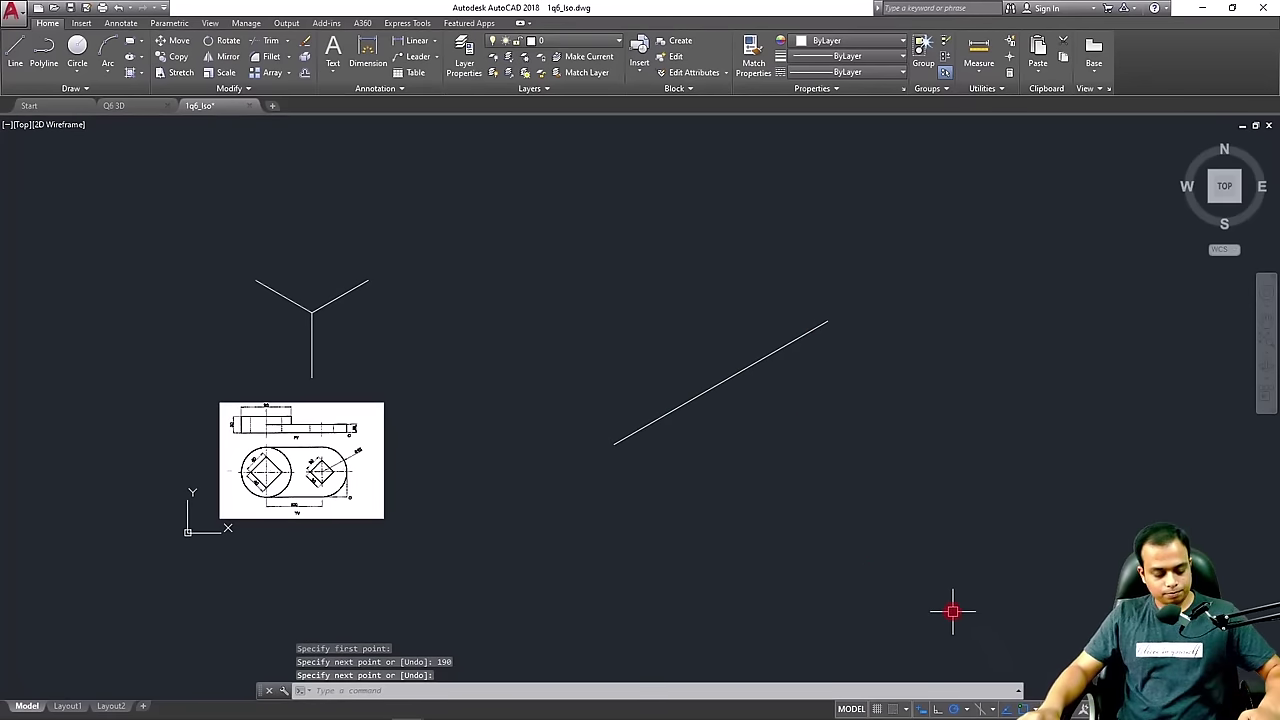
key(alt)
click(985, 695)
key(ctrl+n)
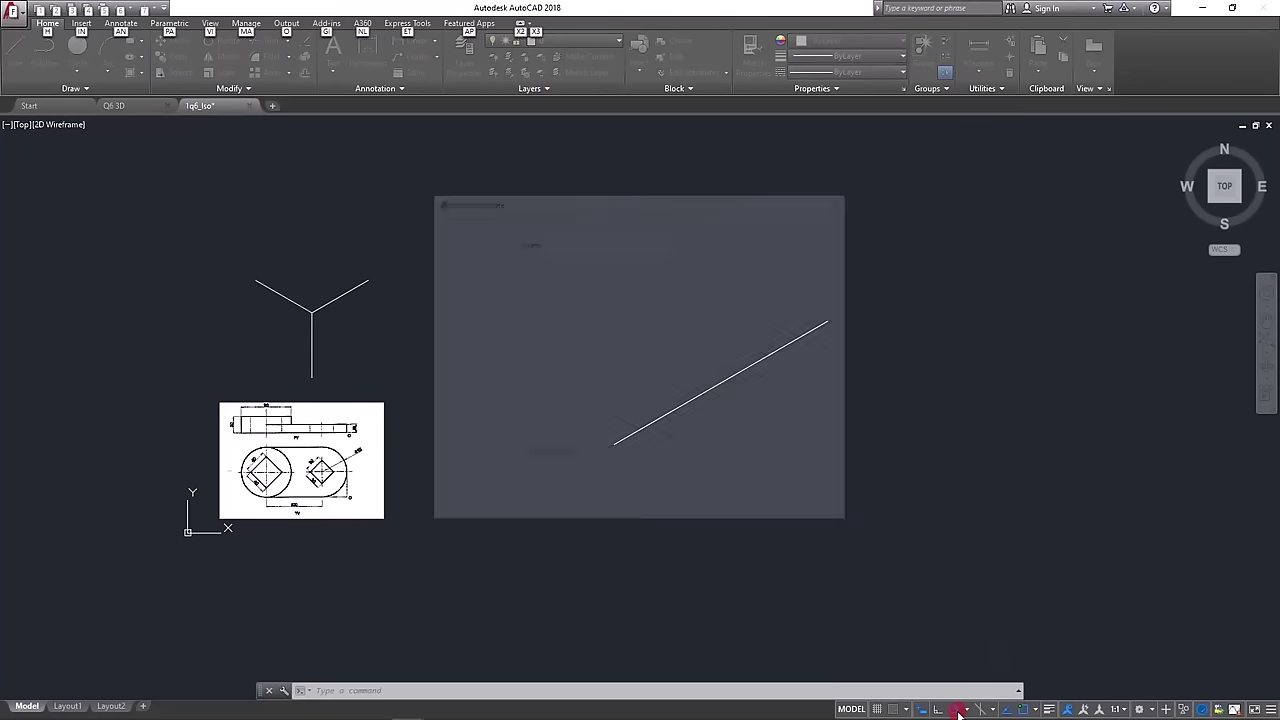
click(822, 511)
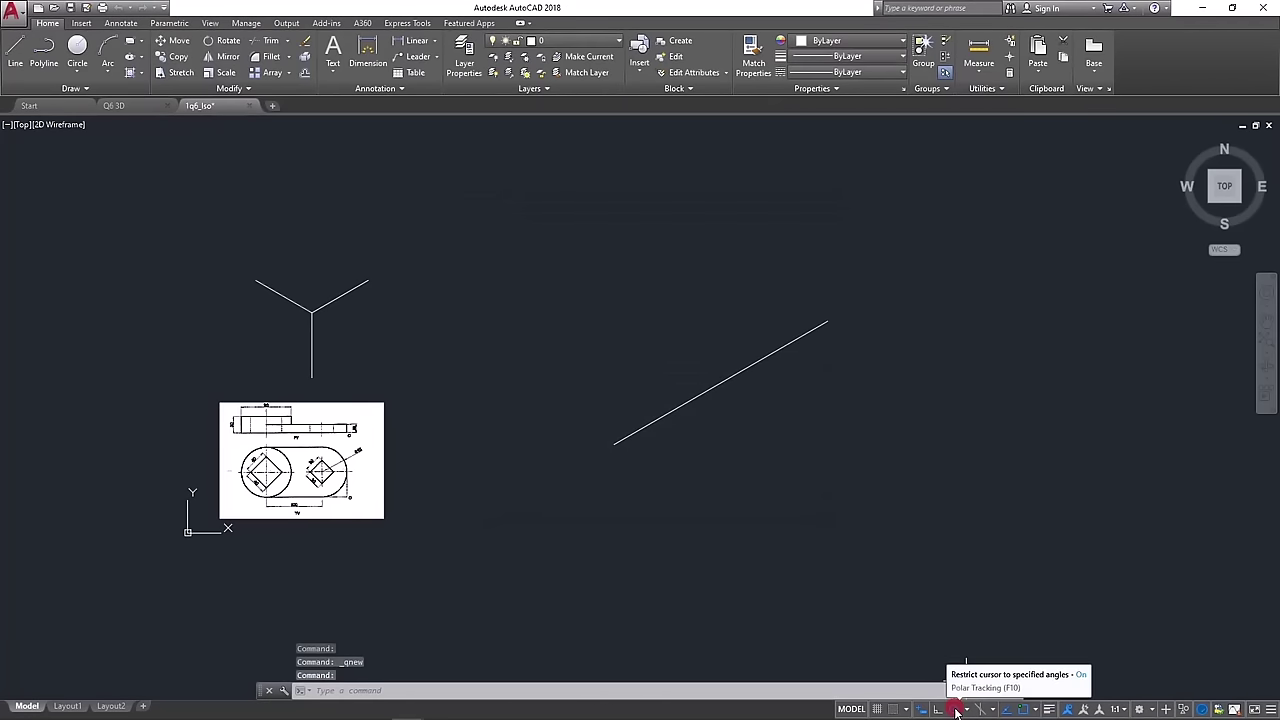
Check the polar tracking increment setting for 30-degree steps, and toggle polar tracking off and back on
click(966, 710)
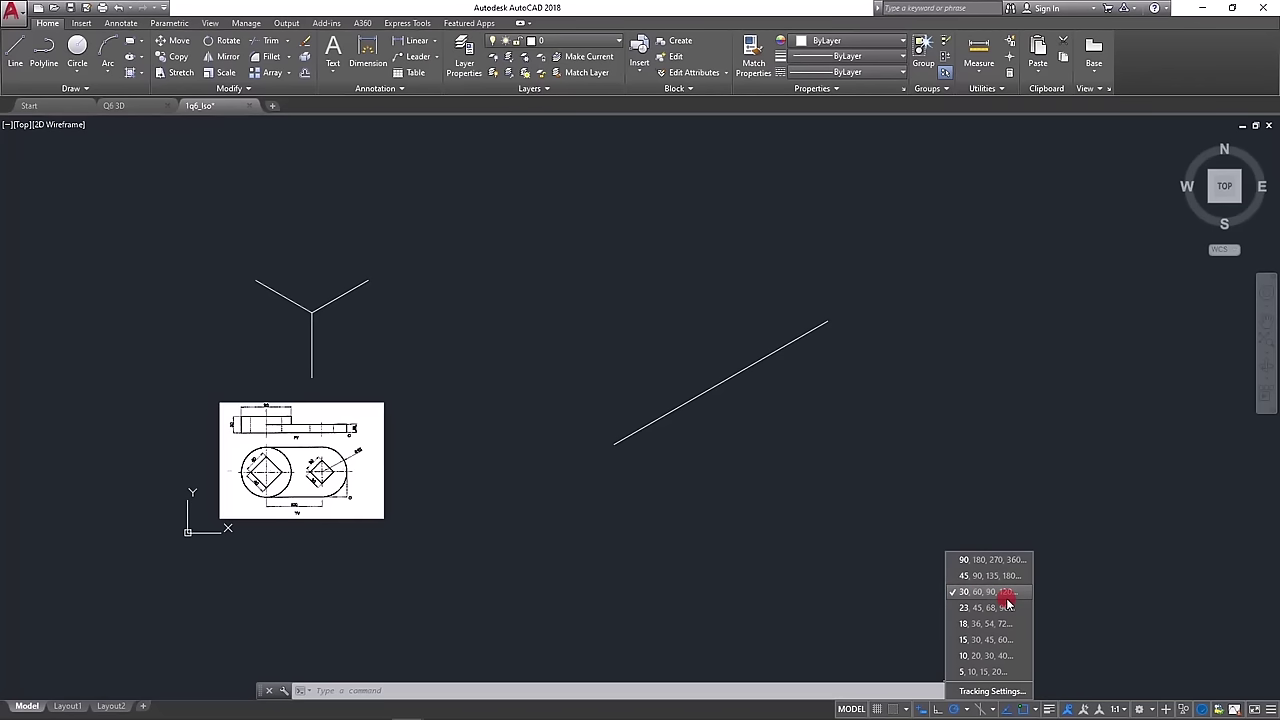
click(971, 709)
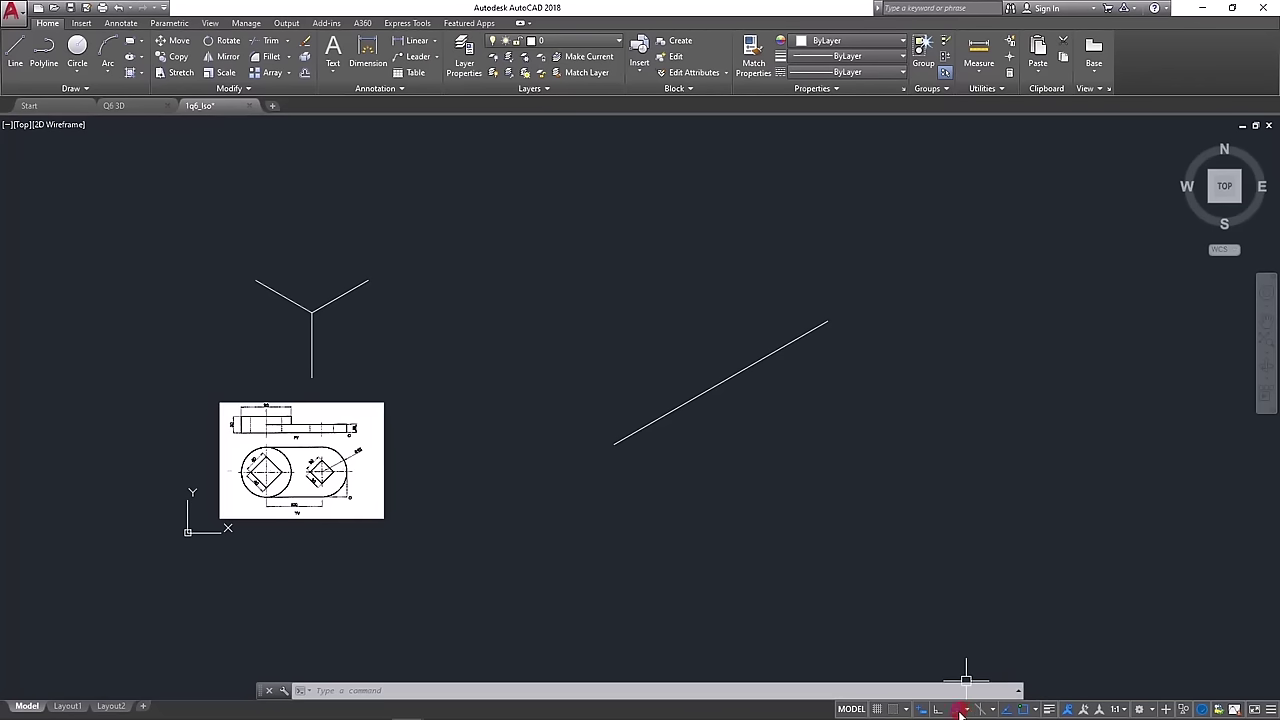
click(959, 709)
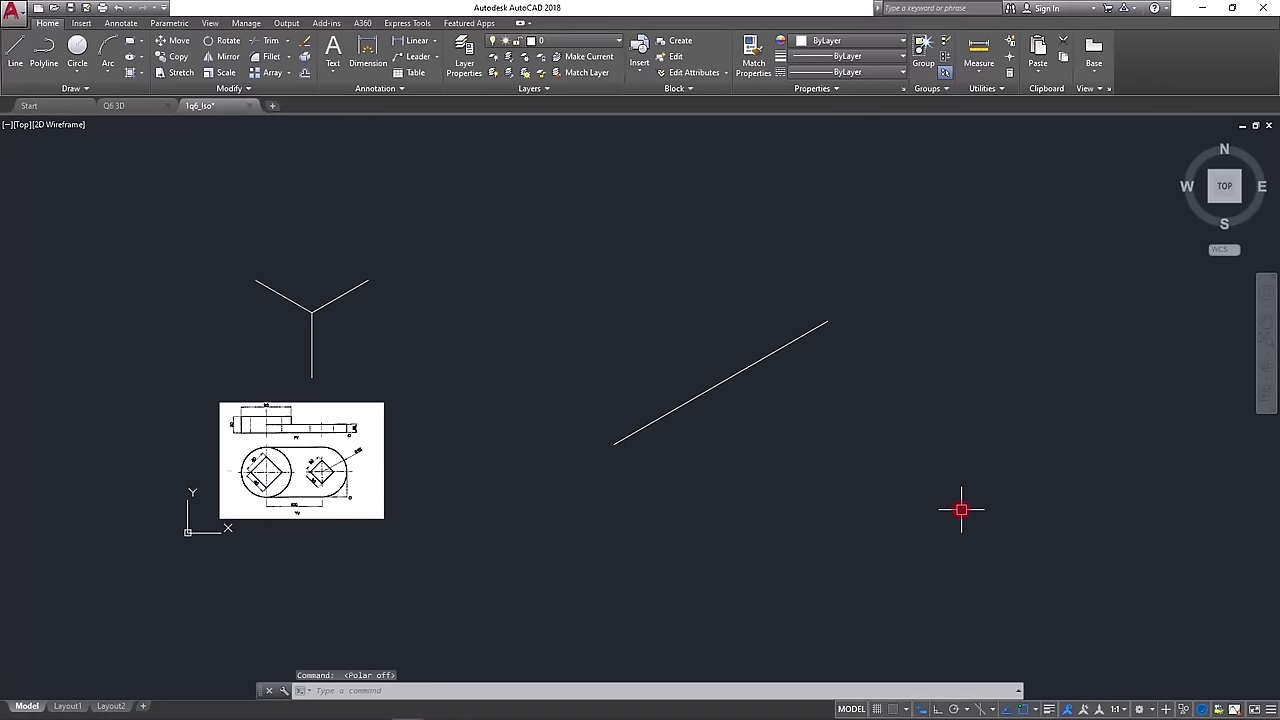
click(956, 709)
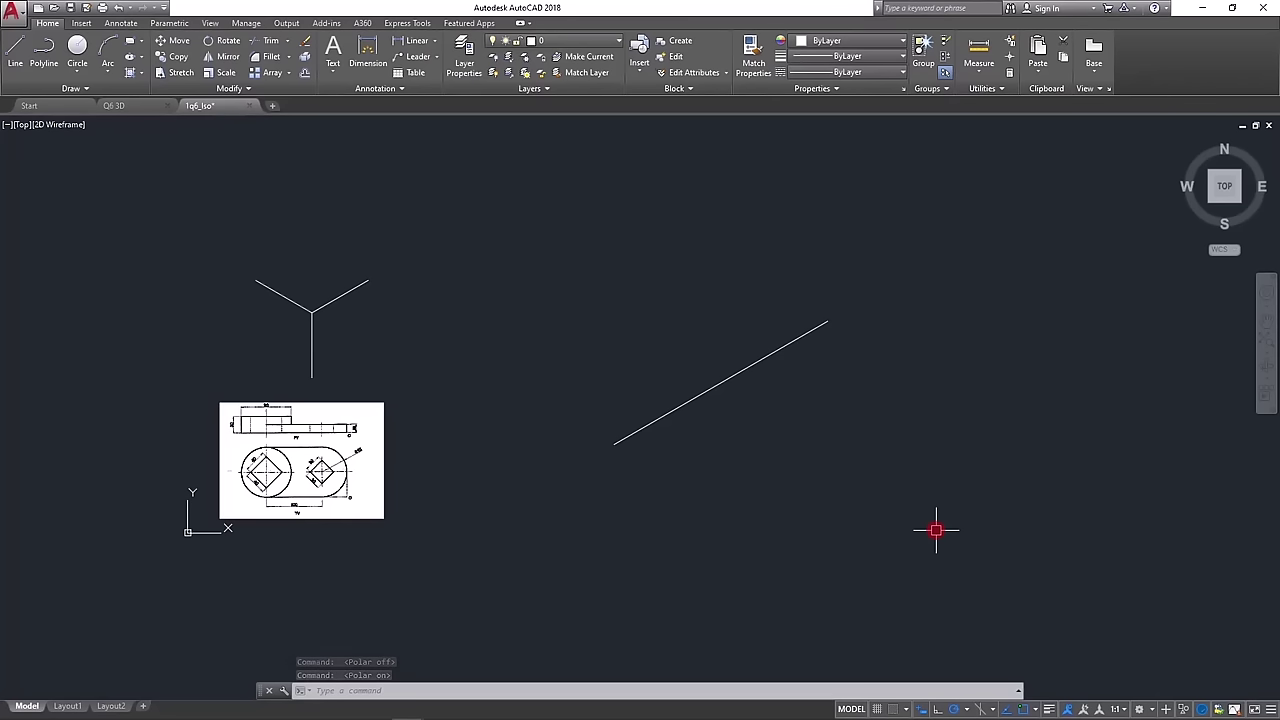
Clear the selection of the 190-unit line and save the drawing 1q6_Iso.dwg
click(751, 364)
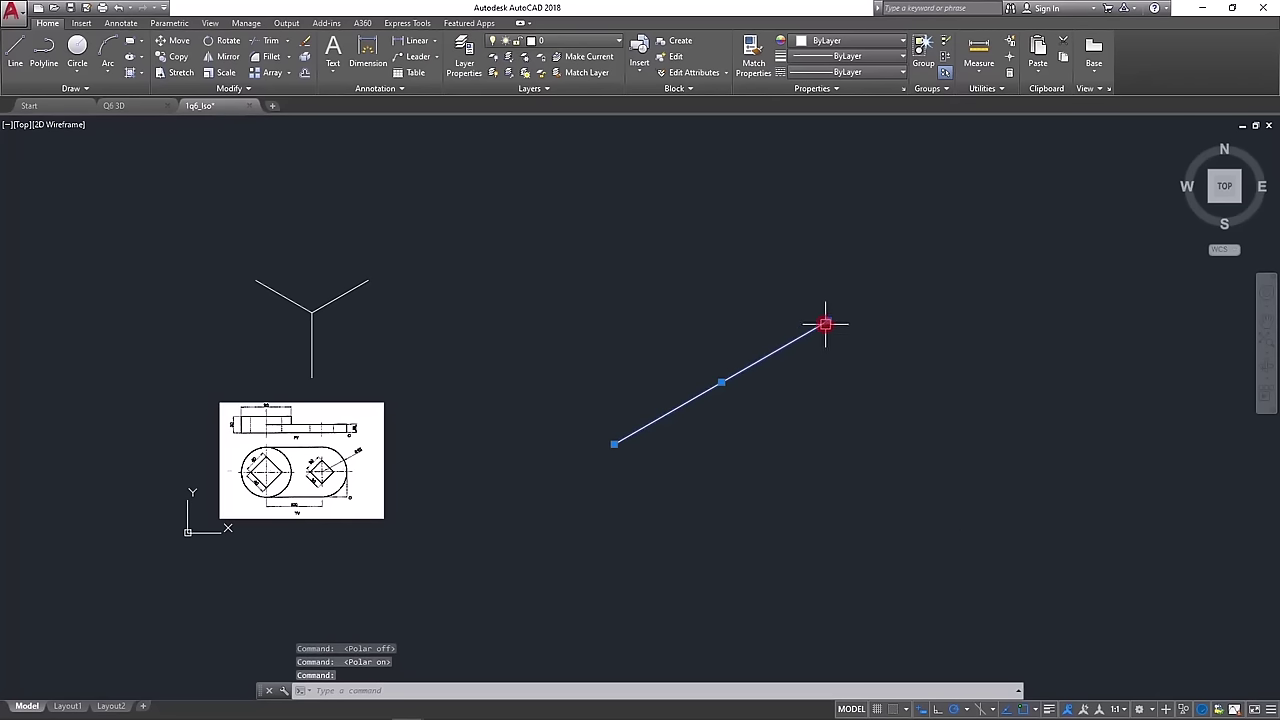
key(Escape)
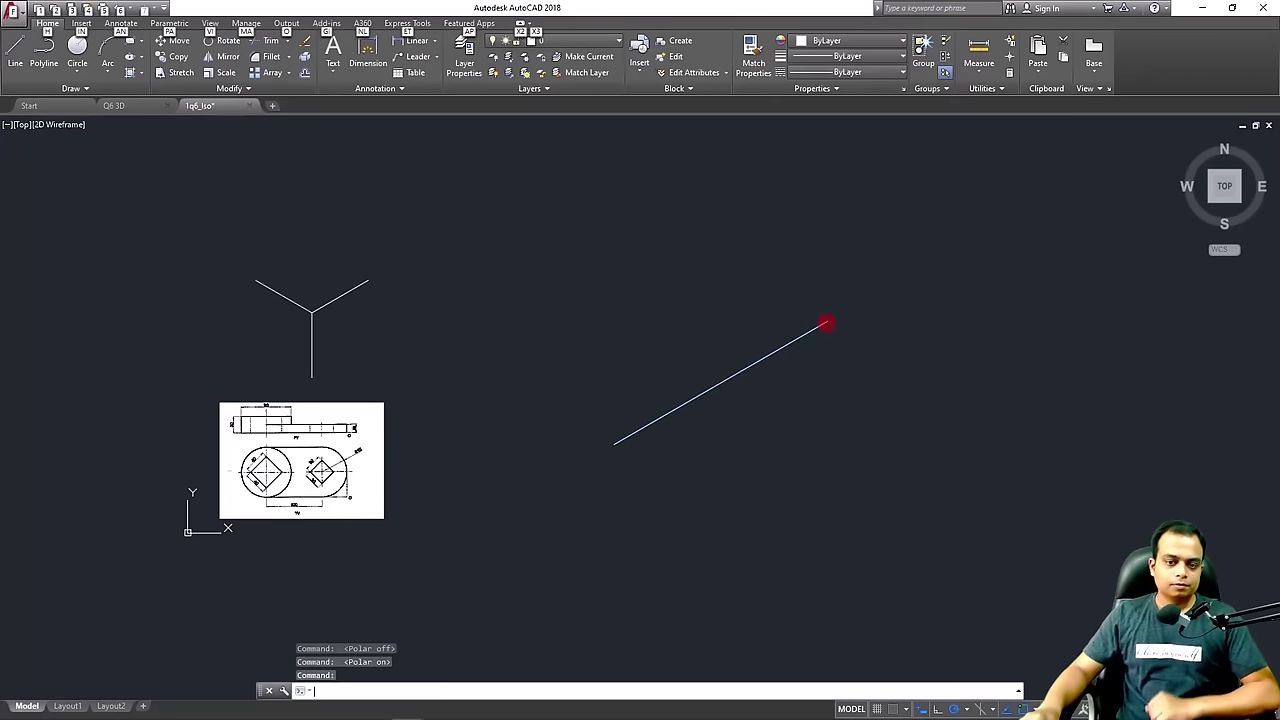
key(alt)
key(ctrl+s)
key(Escape)
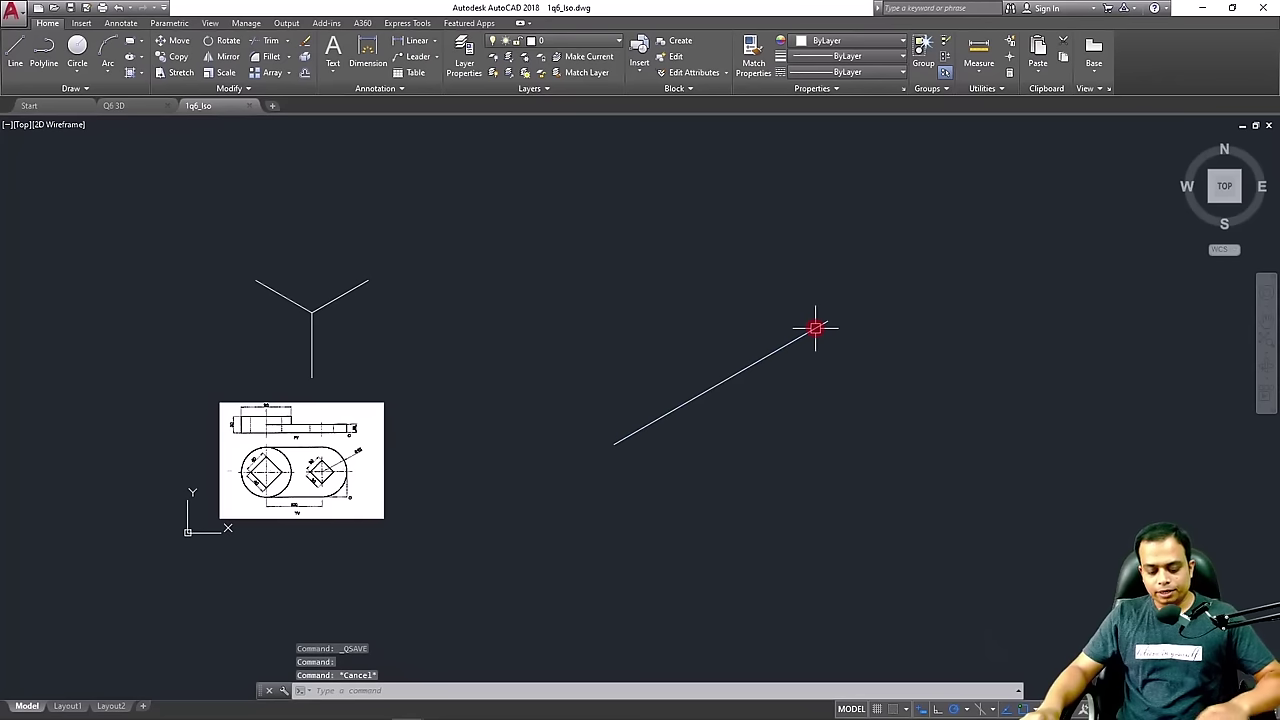
Complete the isometric parallelogram from the base line's lower end with a 90-unit line at 150°, a 190-unit line at 30°, and a closing edge
text(l)
key(Return)
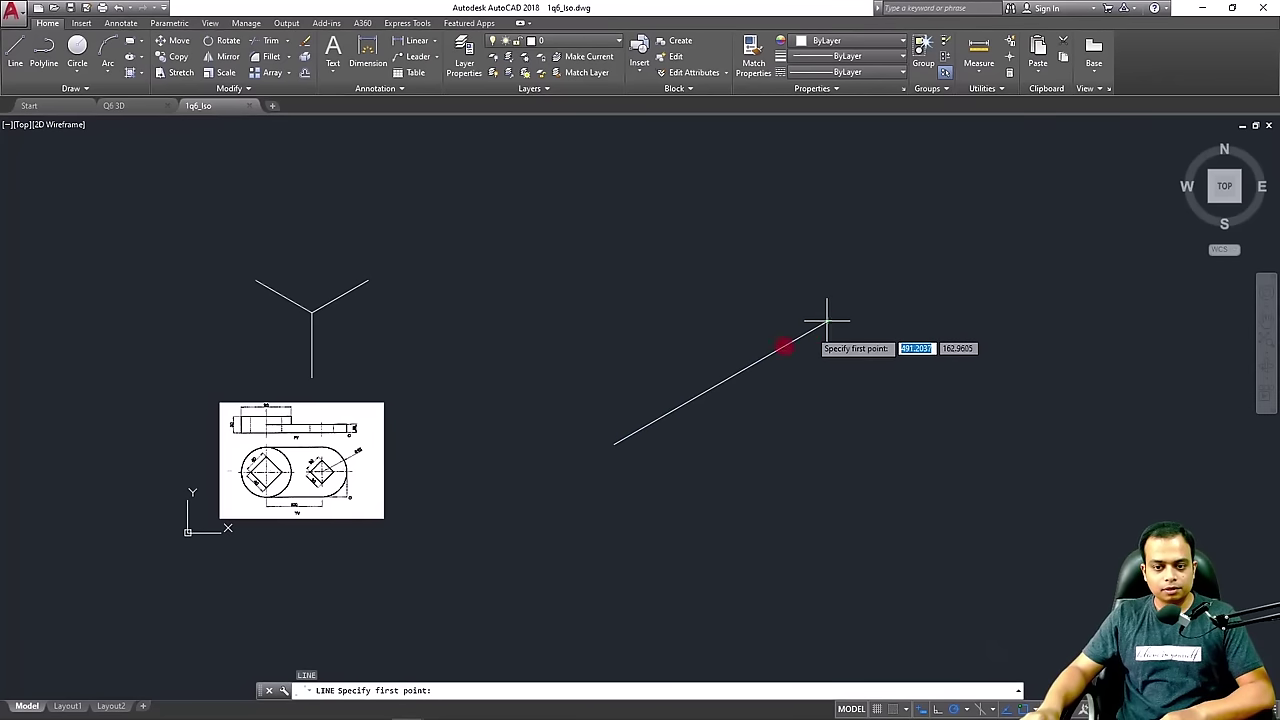
click(613, 441)
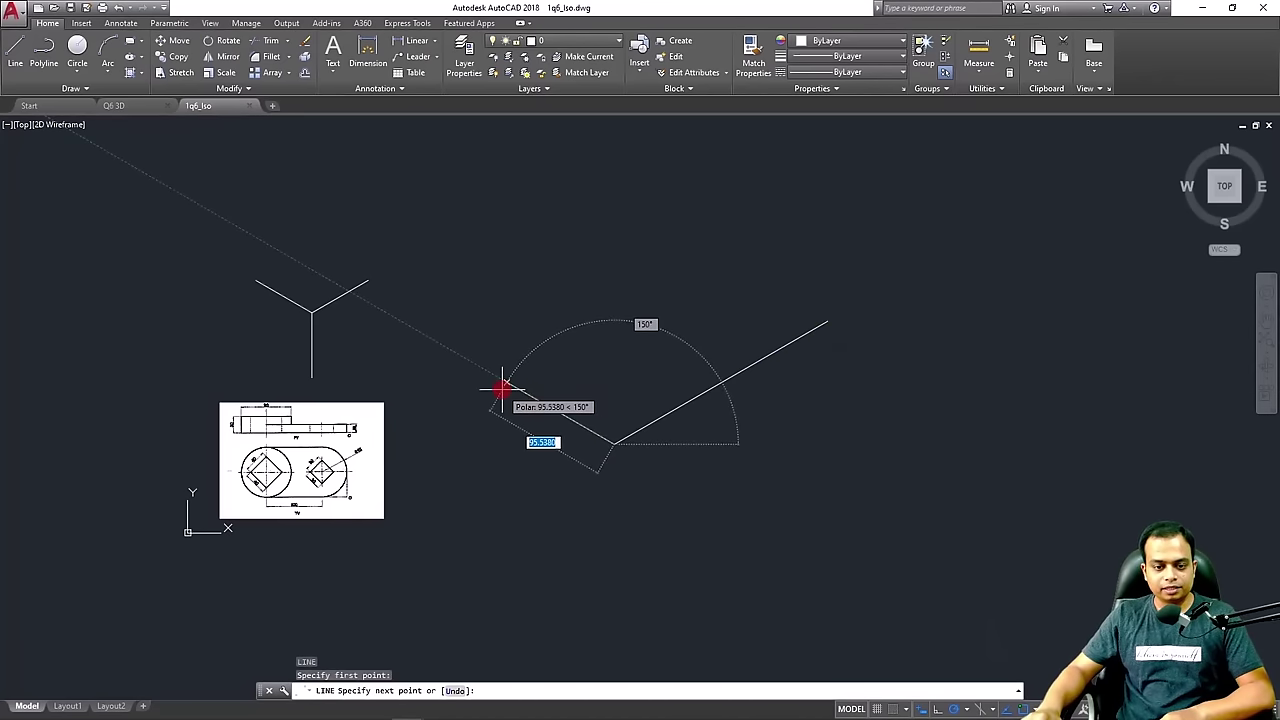
text(90)
key(Return)
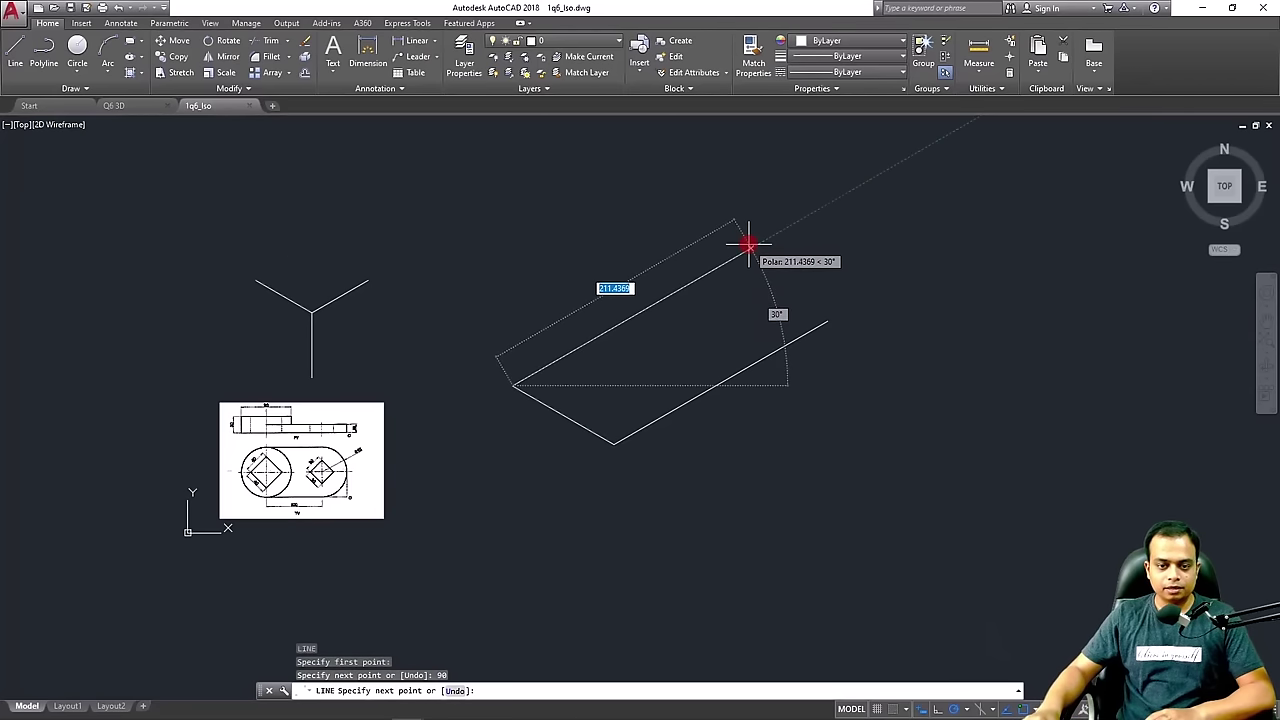
text(190)
key(Return)
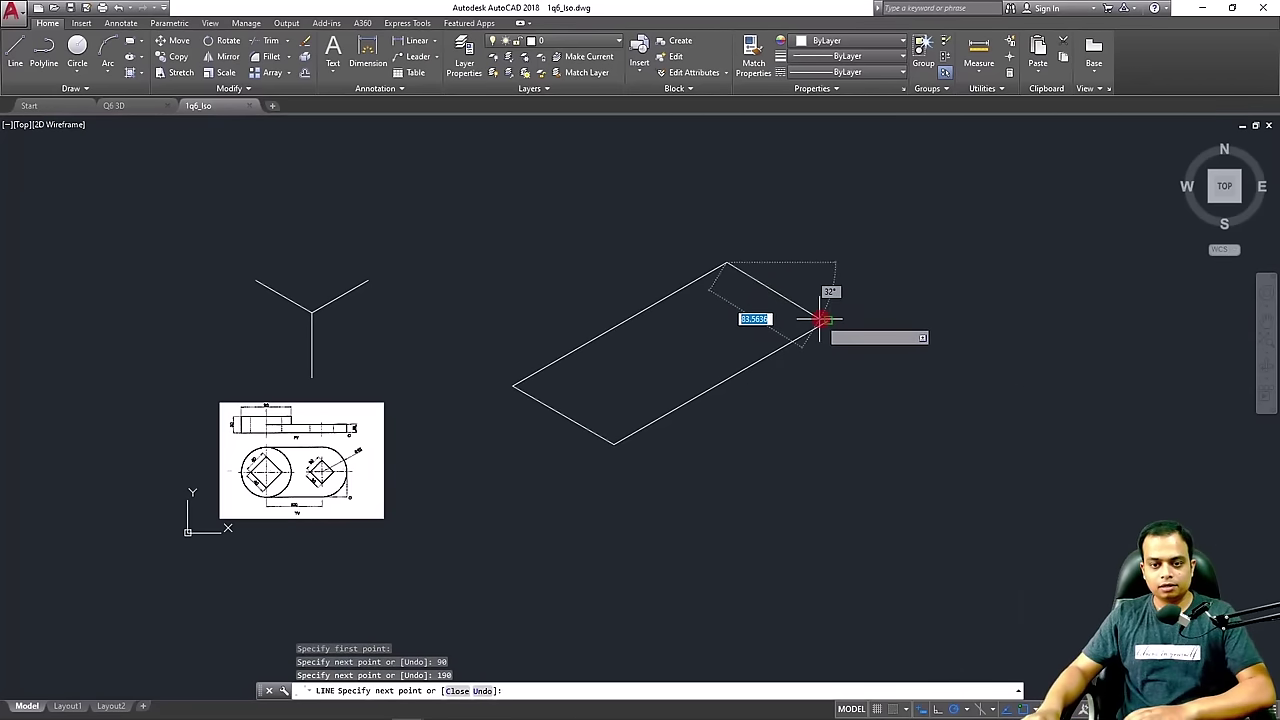
click(826, 320)
key(Return)
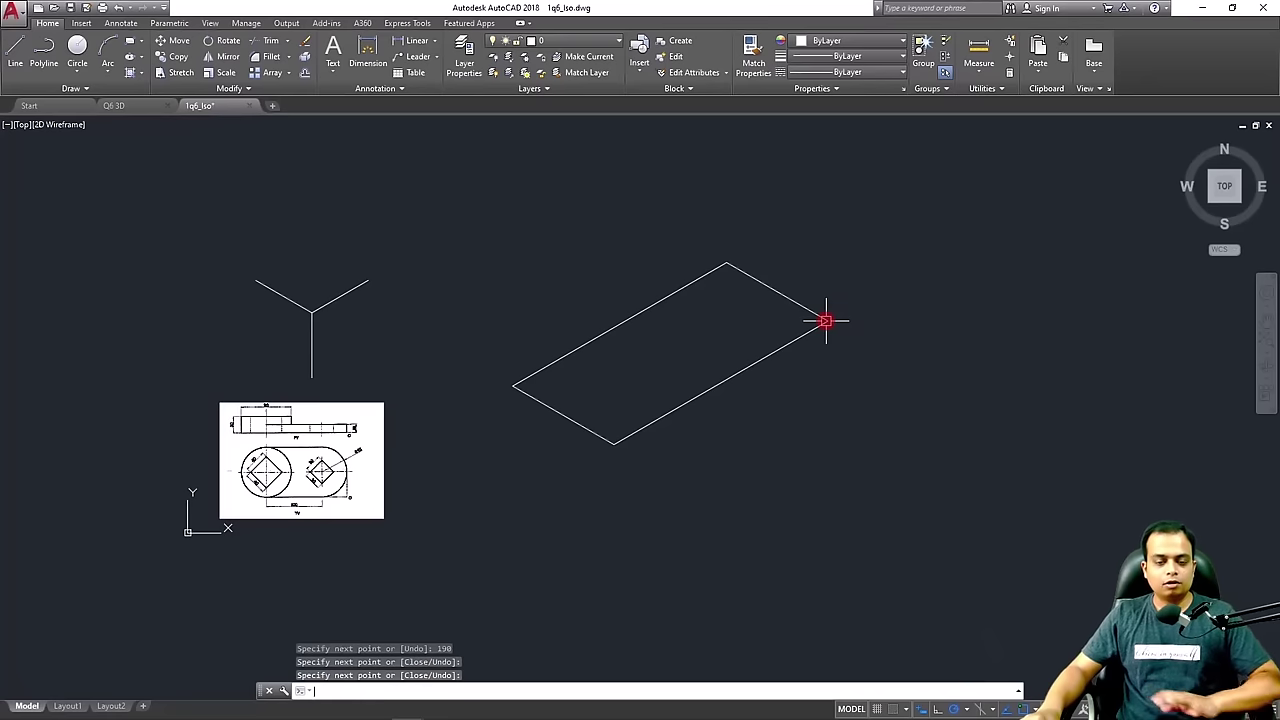
Cut the whole parallelogram and paste it lower in the drawing, closer to the reference image
click(847, 207)
click(509, 494)
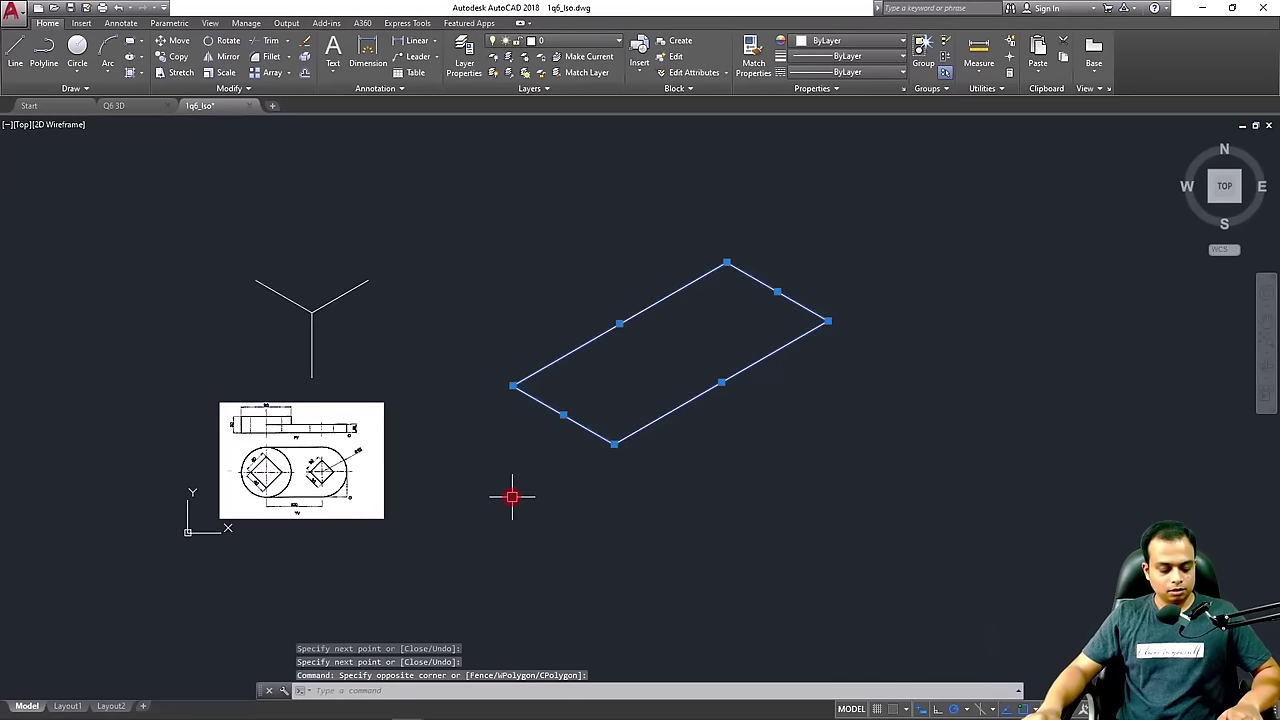
key(ctrl+x)
key(ctrl+v)
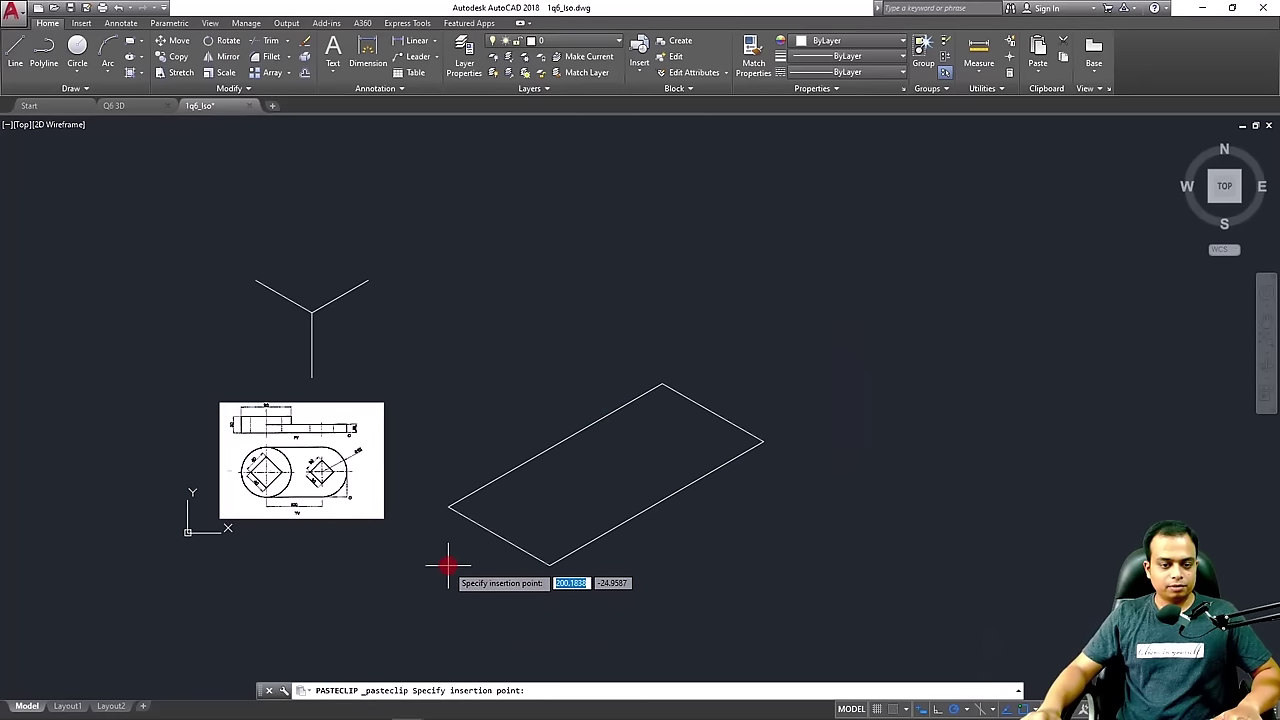
click(448, 565)
Examine the reference image's front and top views for the circle centres, the 100 spacing and the R45 end
scroll(367, 508, up, 3)
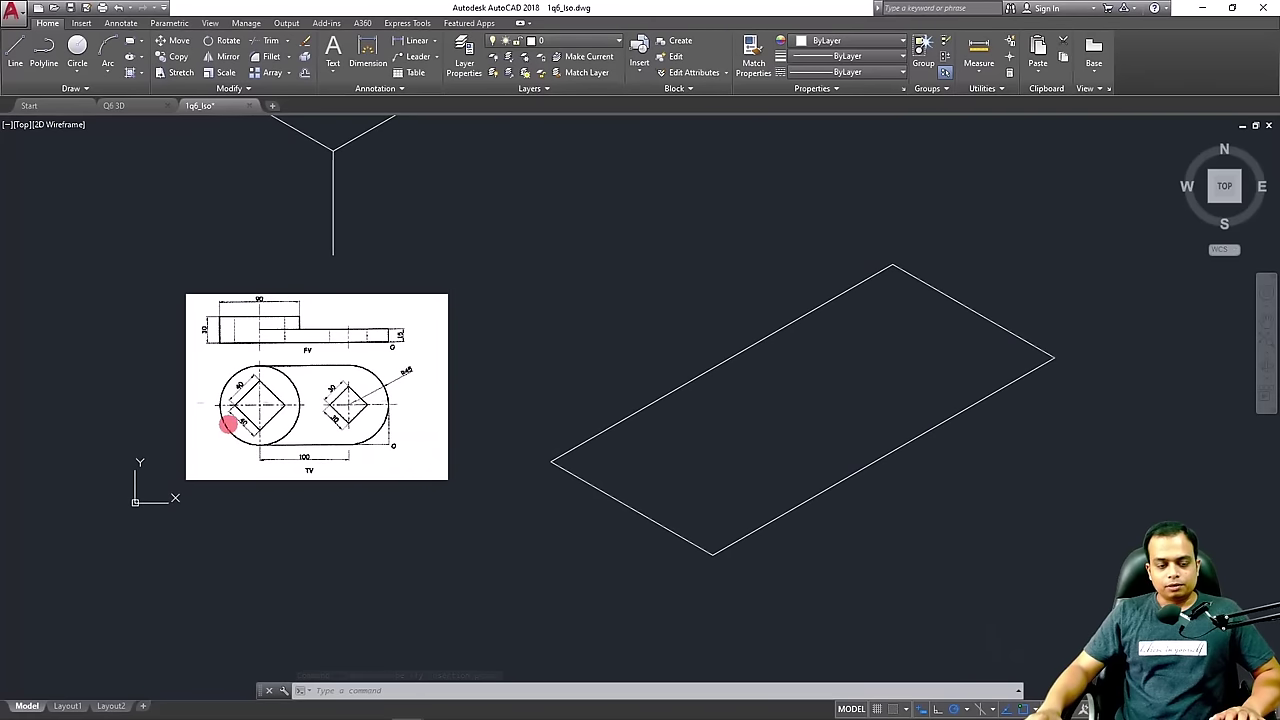
scroll(229, 424, up, 3)
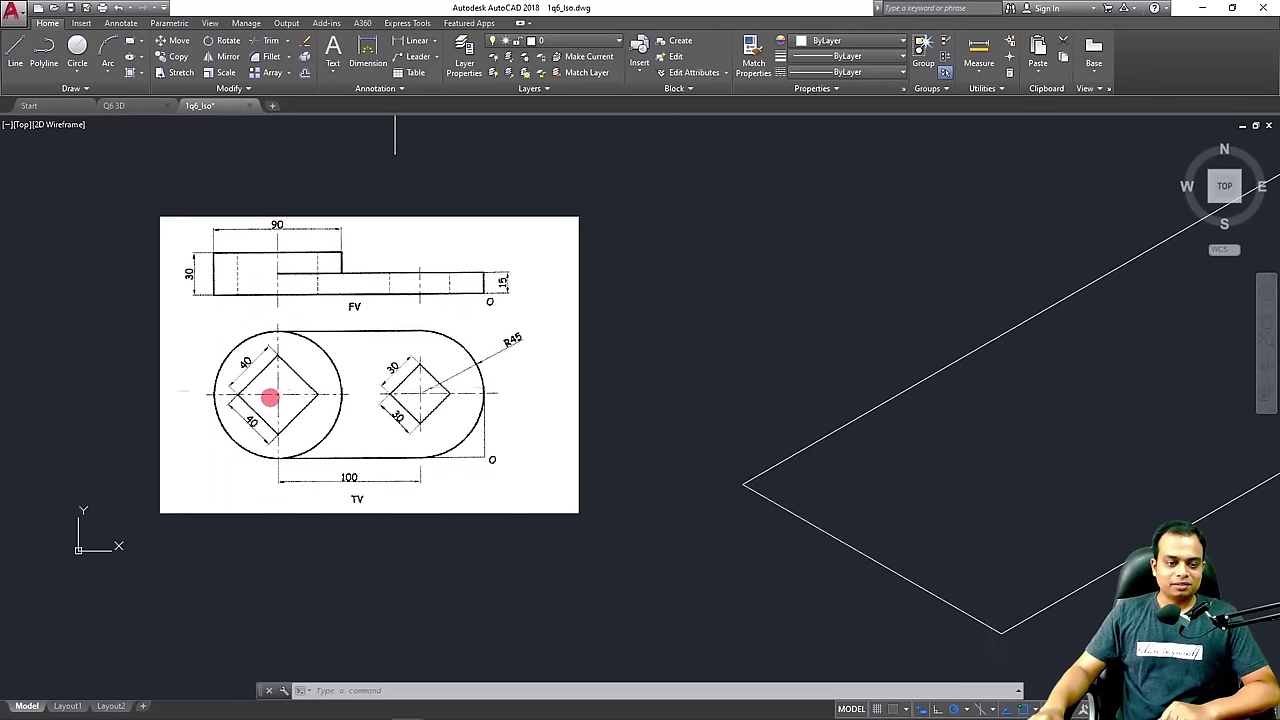
scroll(277, 394, up, 4)
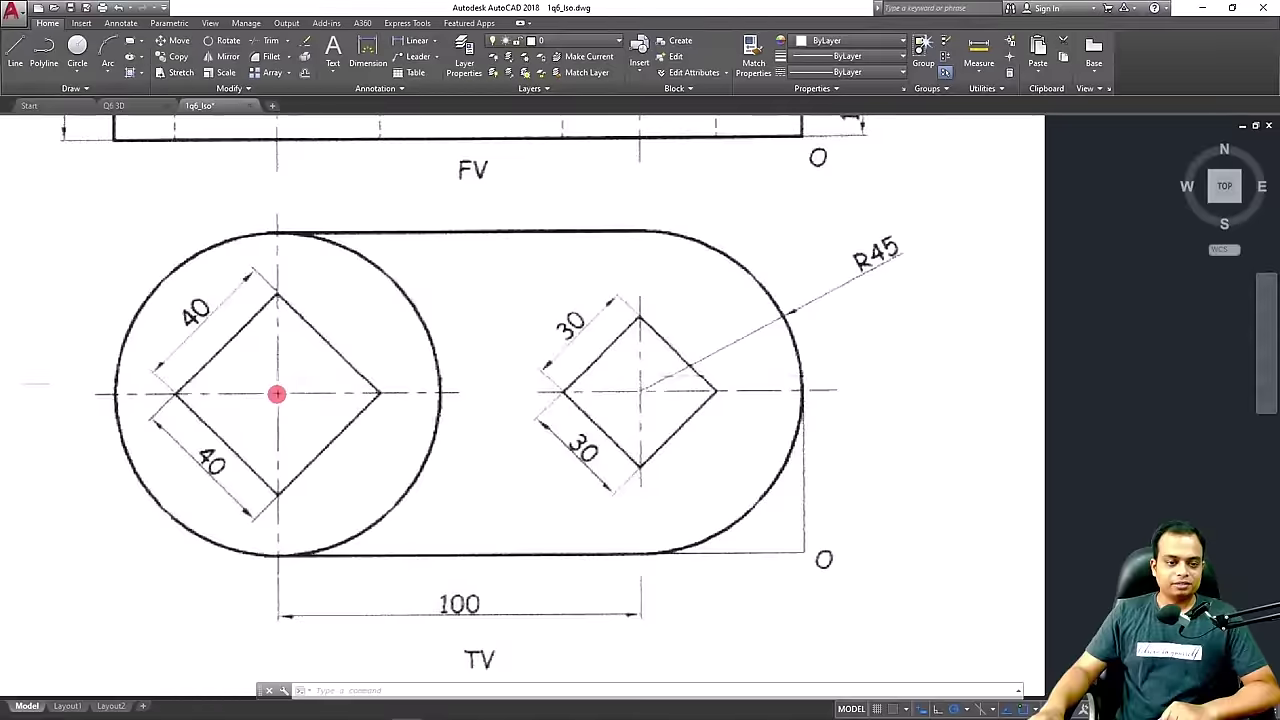
scroll(277, 394, down, 2)
middle_drag(277, 396, 274, 406)
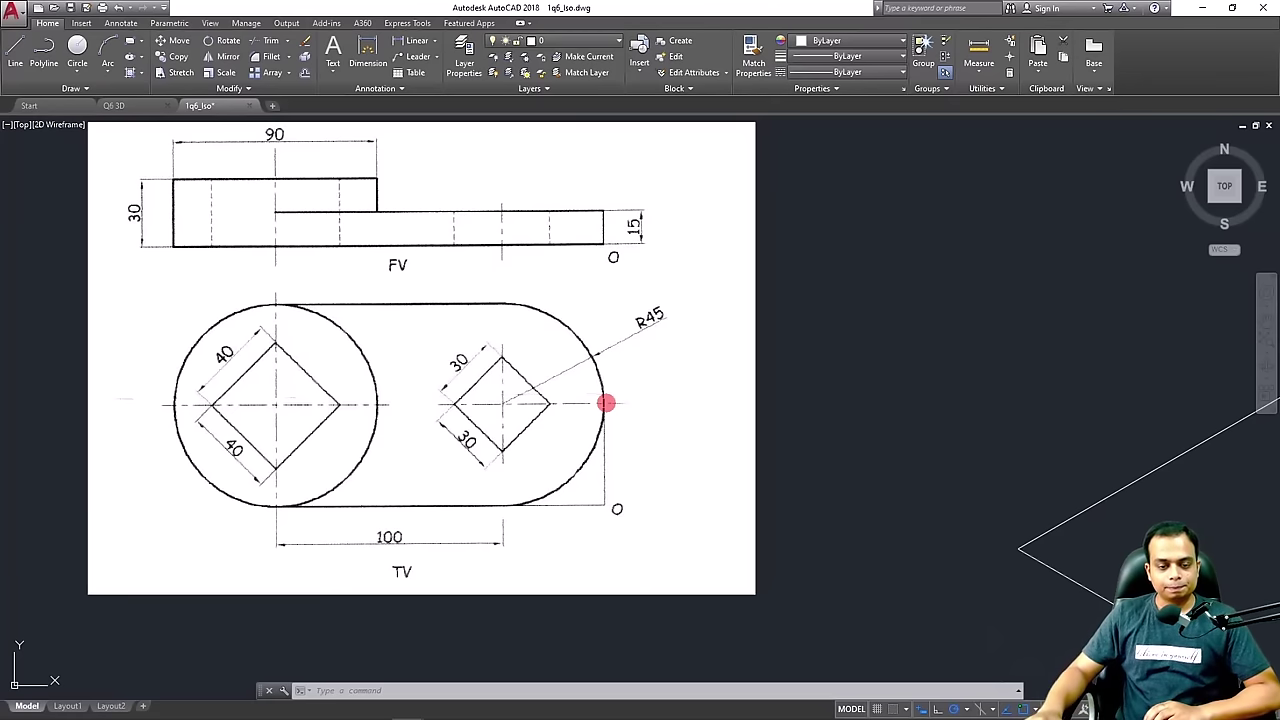
scroll(734, 377, down, 2)
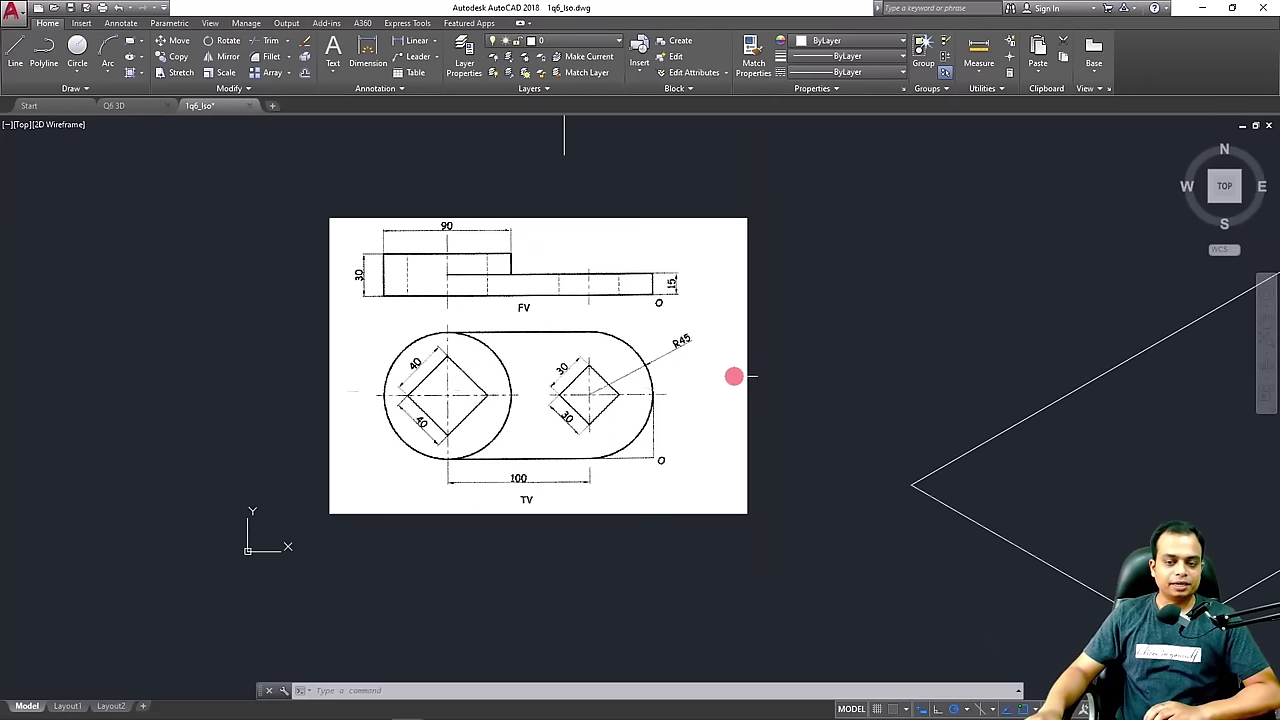
mouse_move(800, 375)
middle_down()
mouse_move(563, 374)
mouse_move(566, 306)
middle_up()
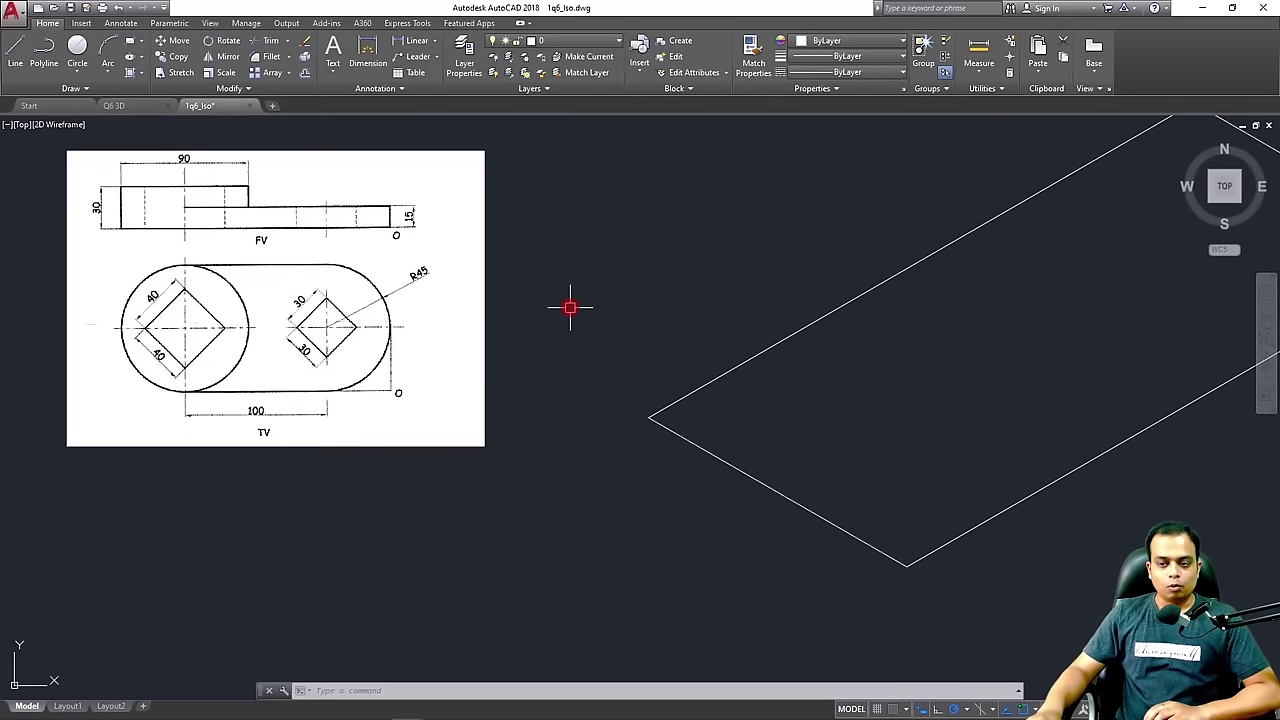
click(896, 564)
key(ctrl+v)
key(Escape)
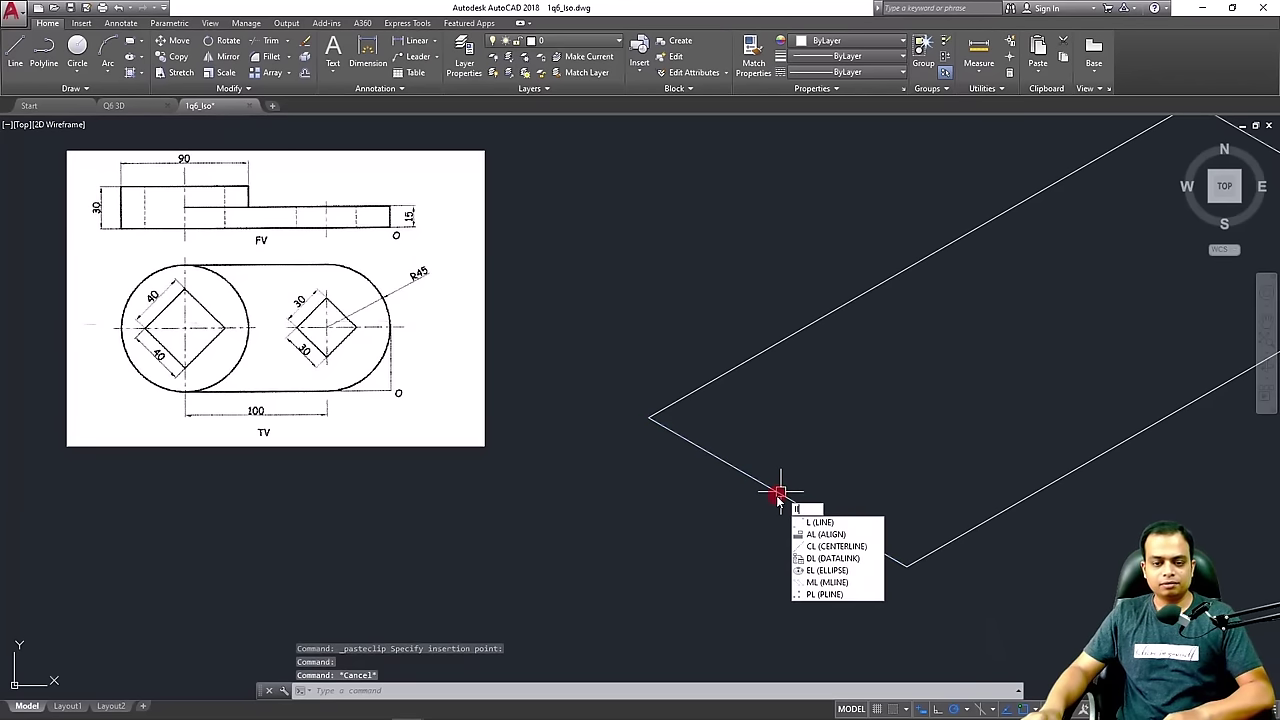
key(Escape)
Draw a 45-unit line at 30° inward from the midpoint of the parallelogram's lower-left short edge
text(l)
key(Return)
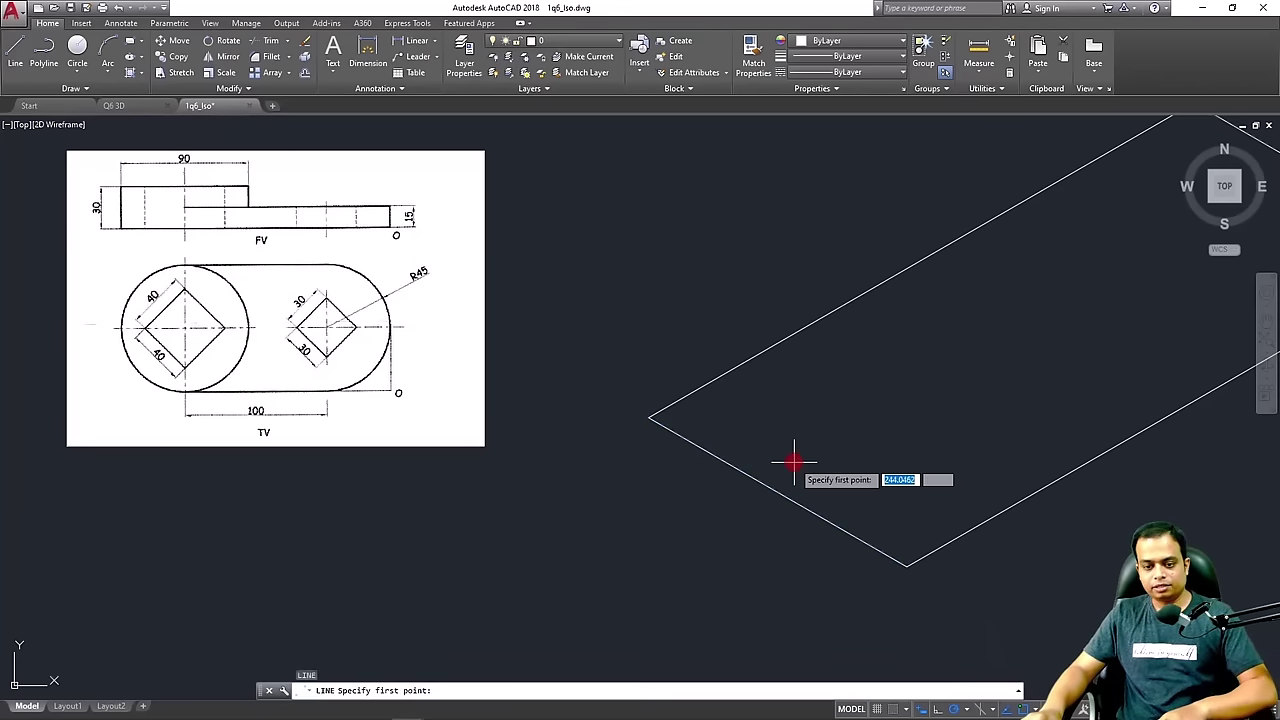
click(779, 491)
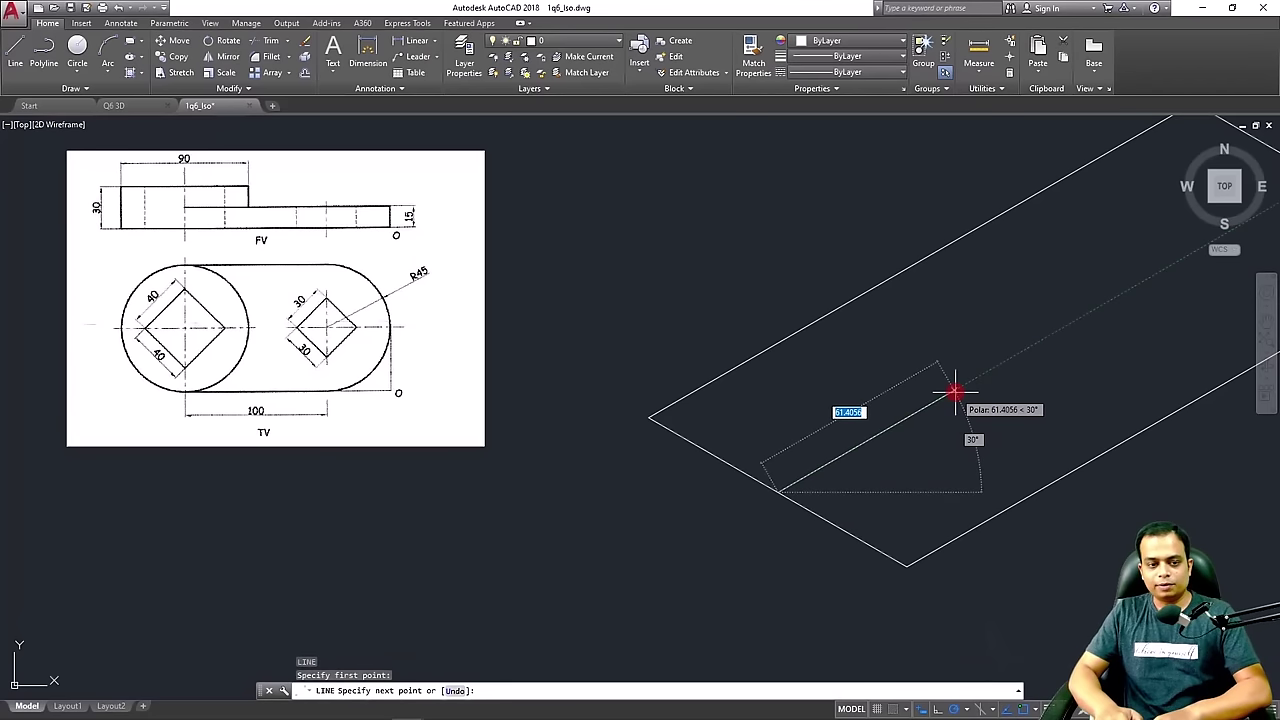
text(45)
key(Return)
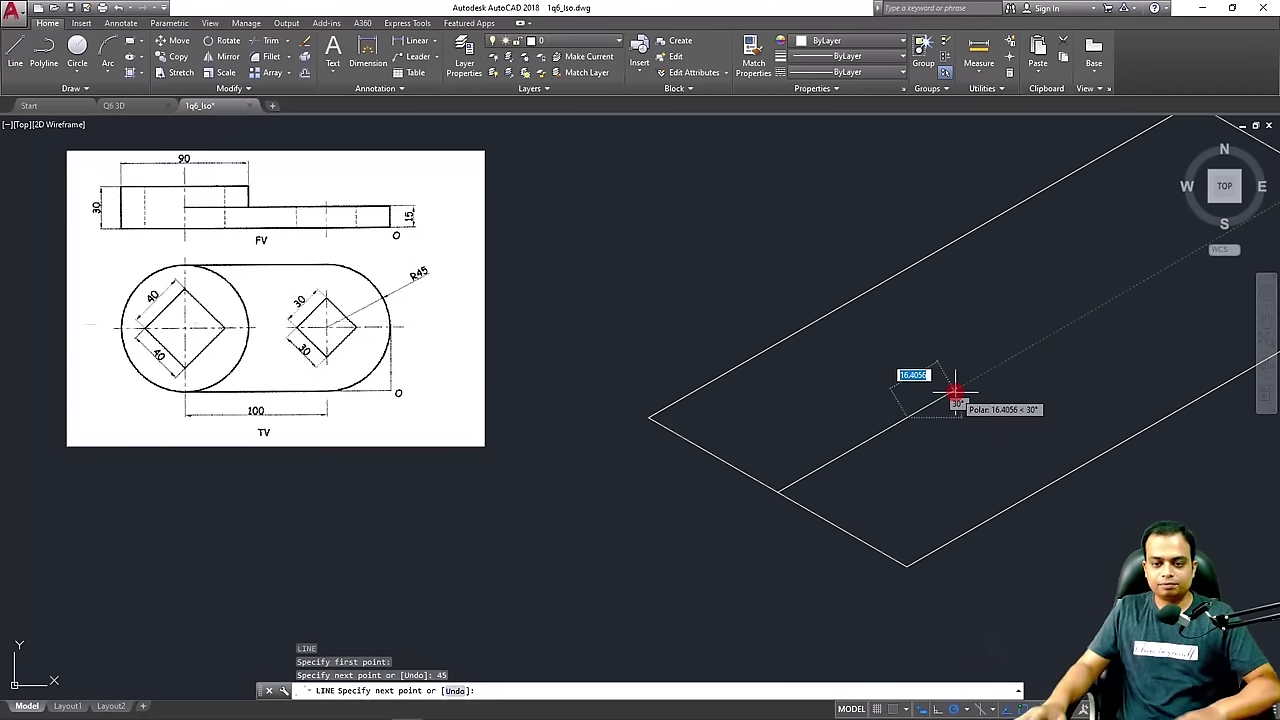
key(Escape)
Draw a 45-unit line at 210° inward from the midpoint of the parallelogram's upper-right short edge
middle_drag(955, 389, 662, 472)
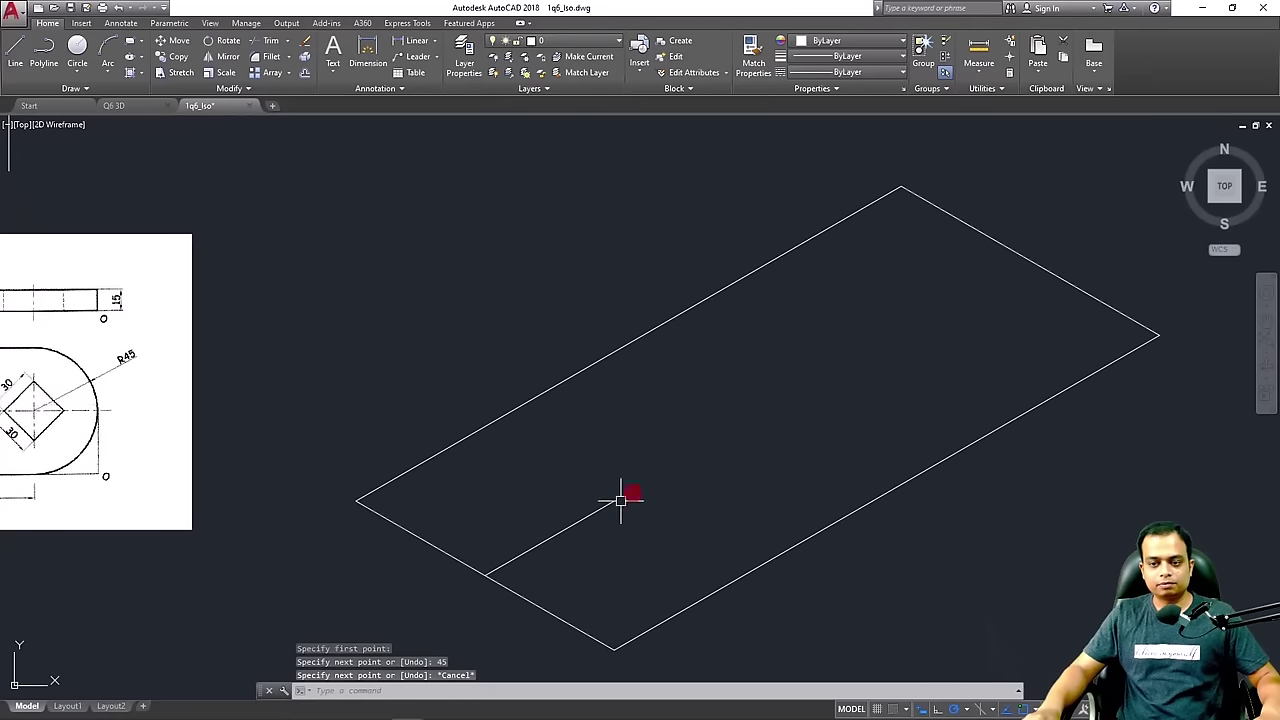
text(l)
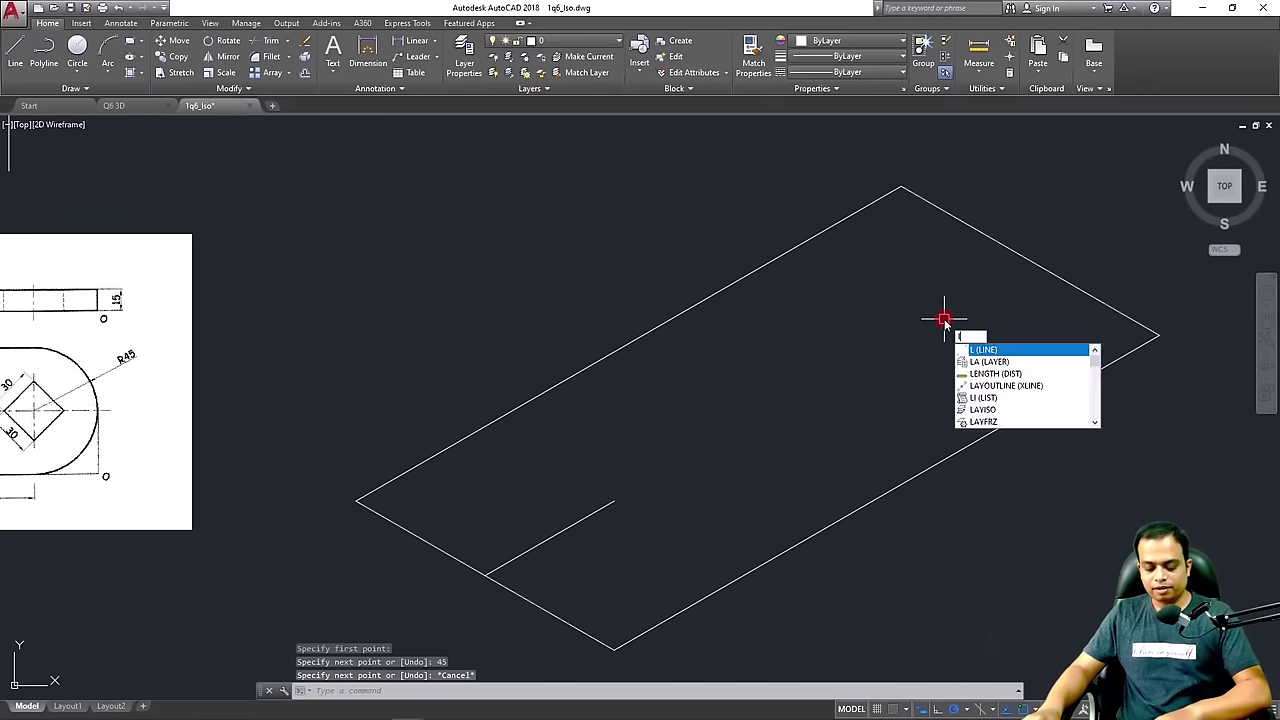
key(Return)
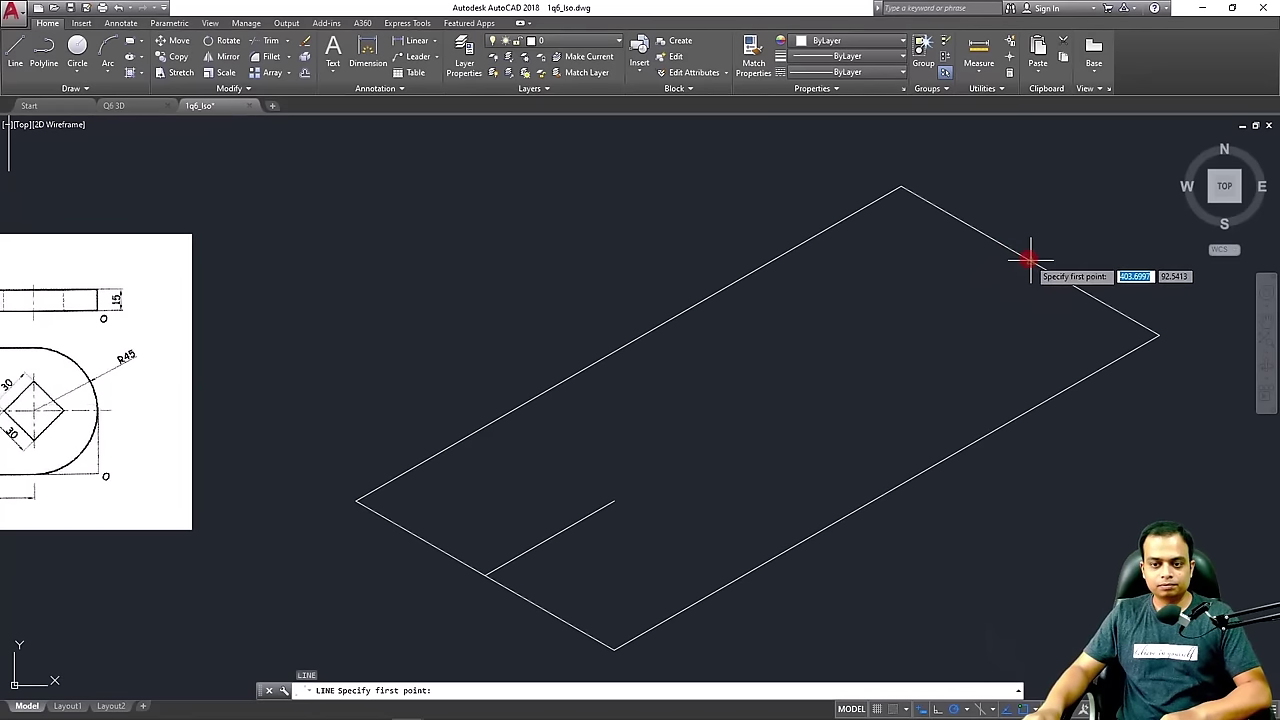
click(1026, 260)
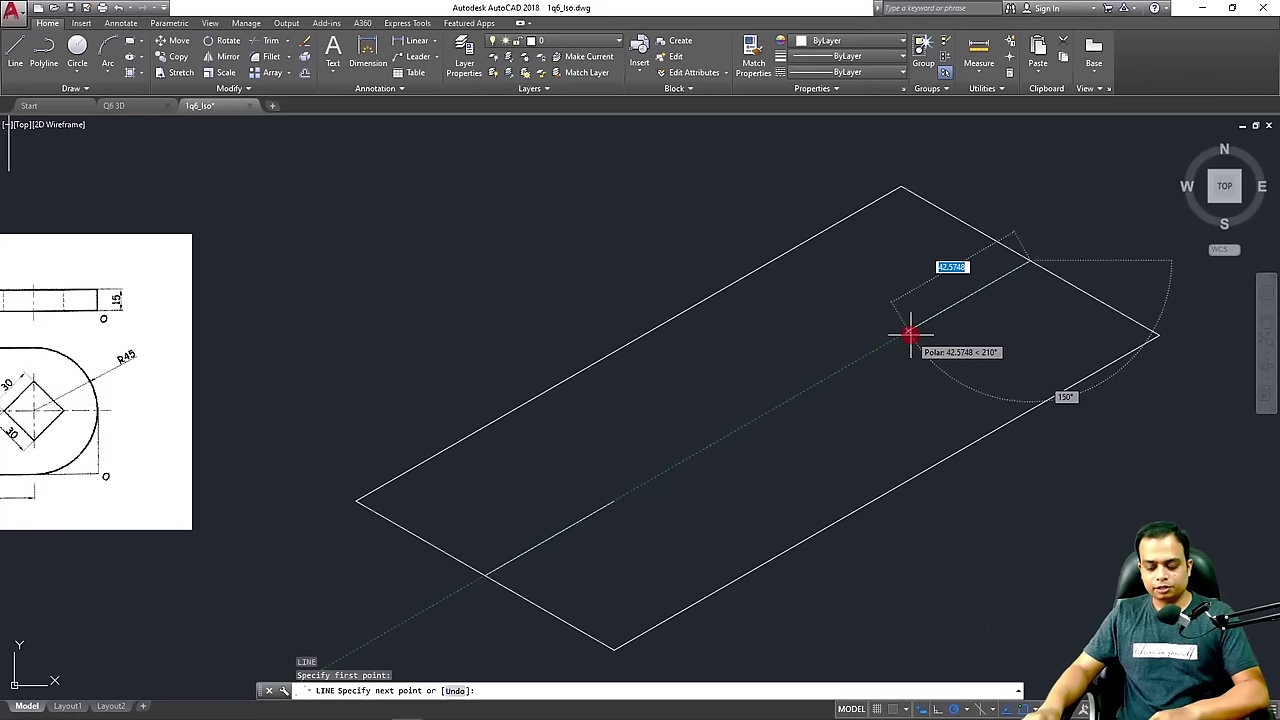
text(45)
key(Return)
key(Escape)
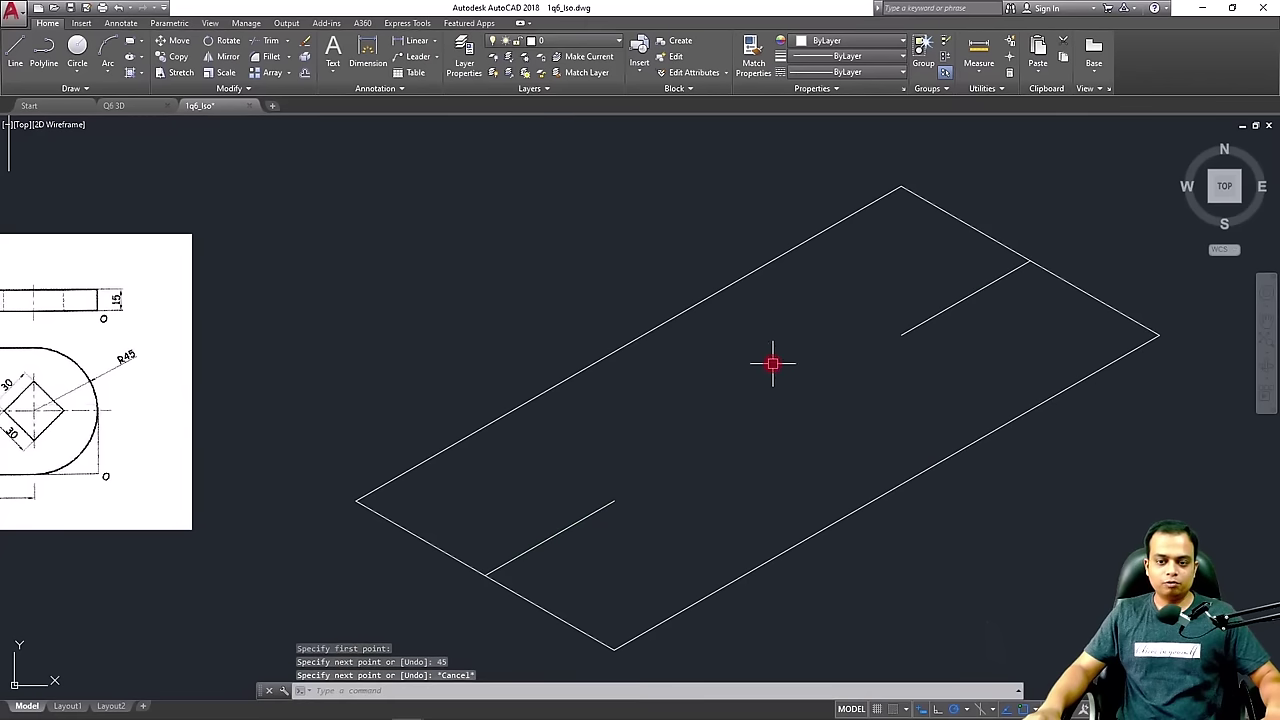
Examine the full circle around the 40-unit square hole in the reference top view and compare it with the parallelogram
scroll(670, 382, down, 2)
scroll(125, 395, up, 4)
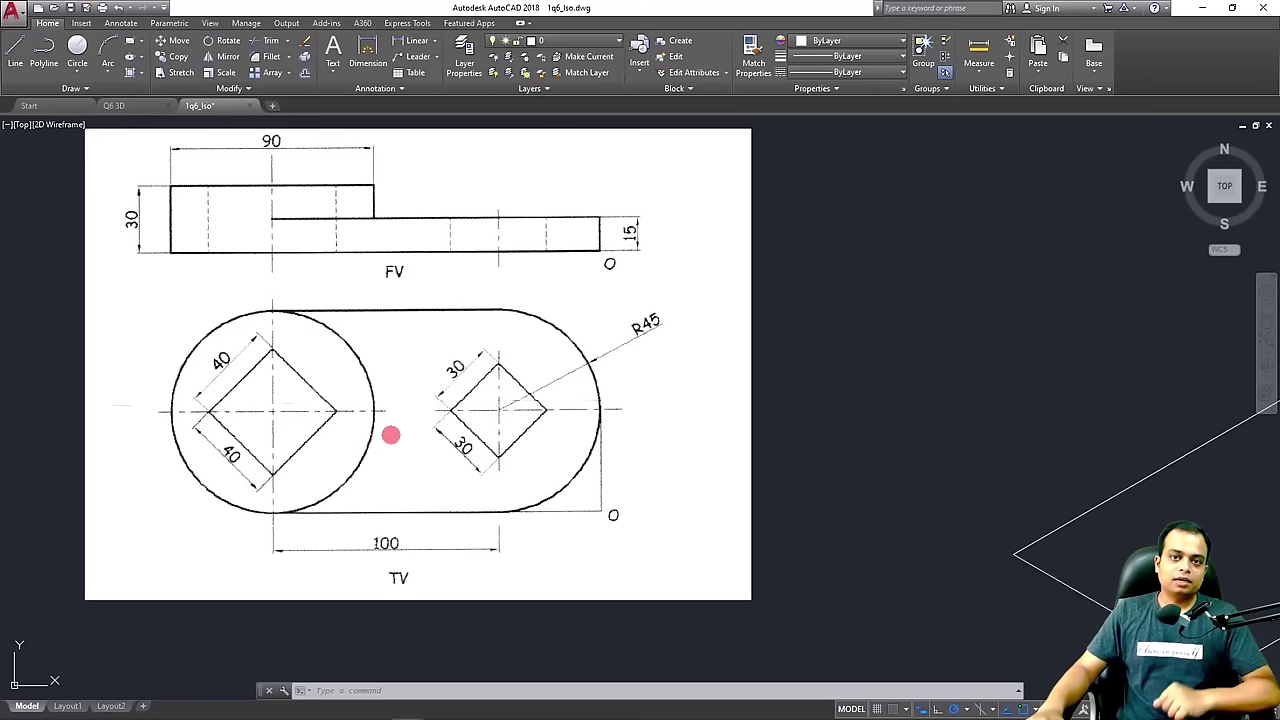
scroll(681, 404, down, 3)
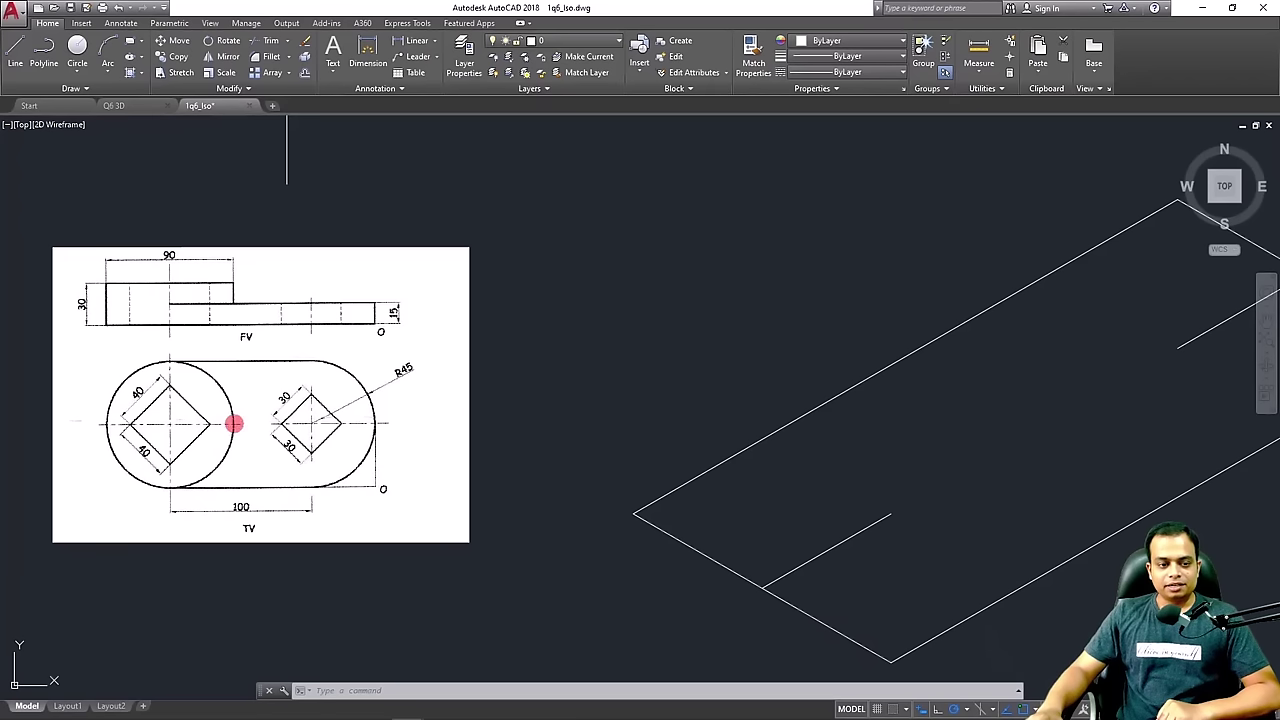
scroll(928, 477, up, 2)
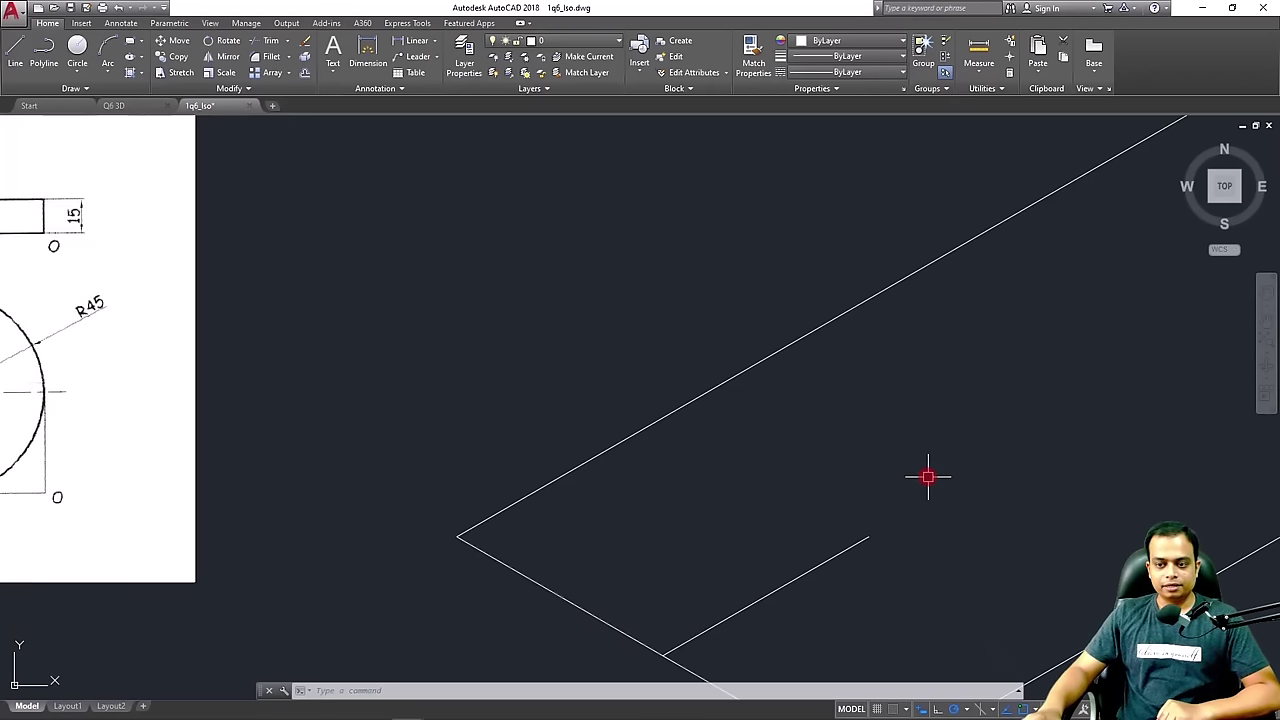
middle_drag(928, 474, 751, 474)
scroll(749, 469, down, 2)
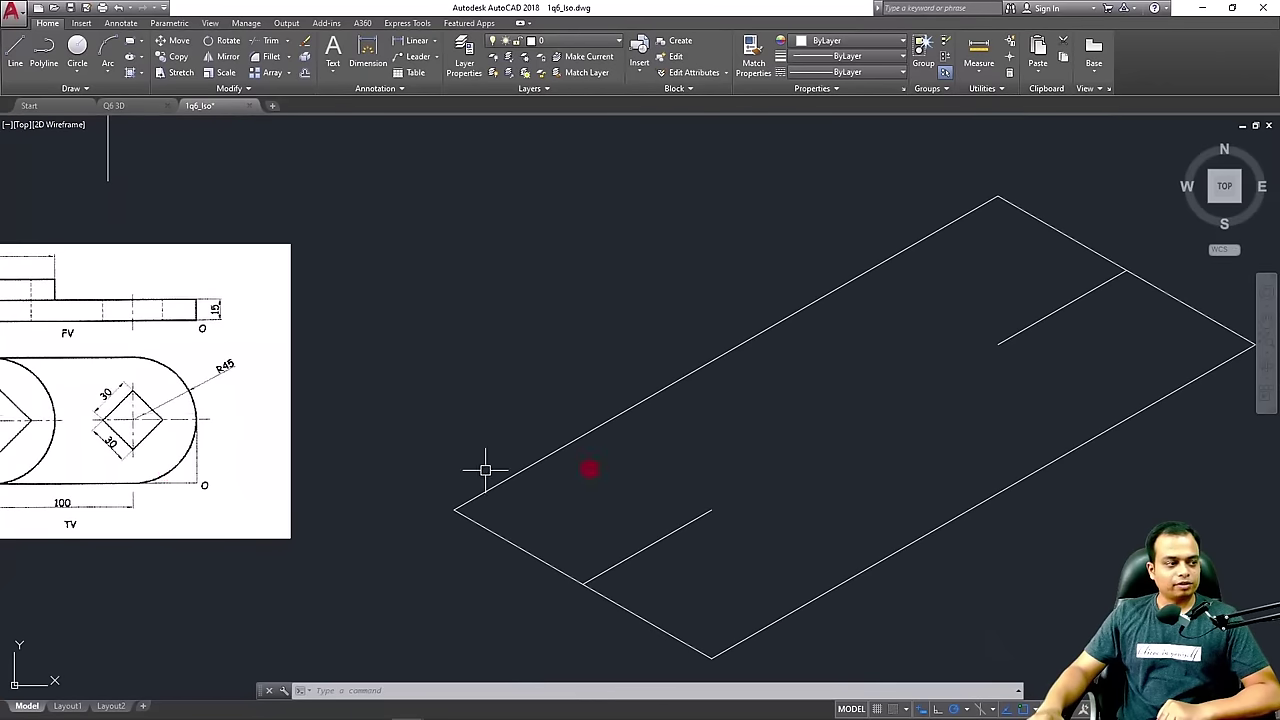
middle_drag(764, 463, 700, 451)
Copy the lower-left 45-unit centre line from its outer end to its inner end, and highlight both lines to check them
click(669, 472)
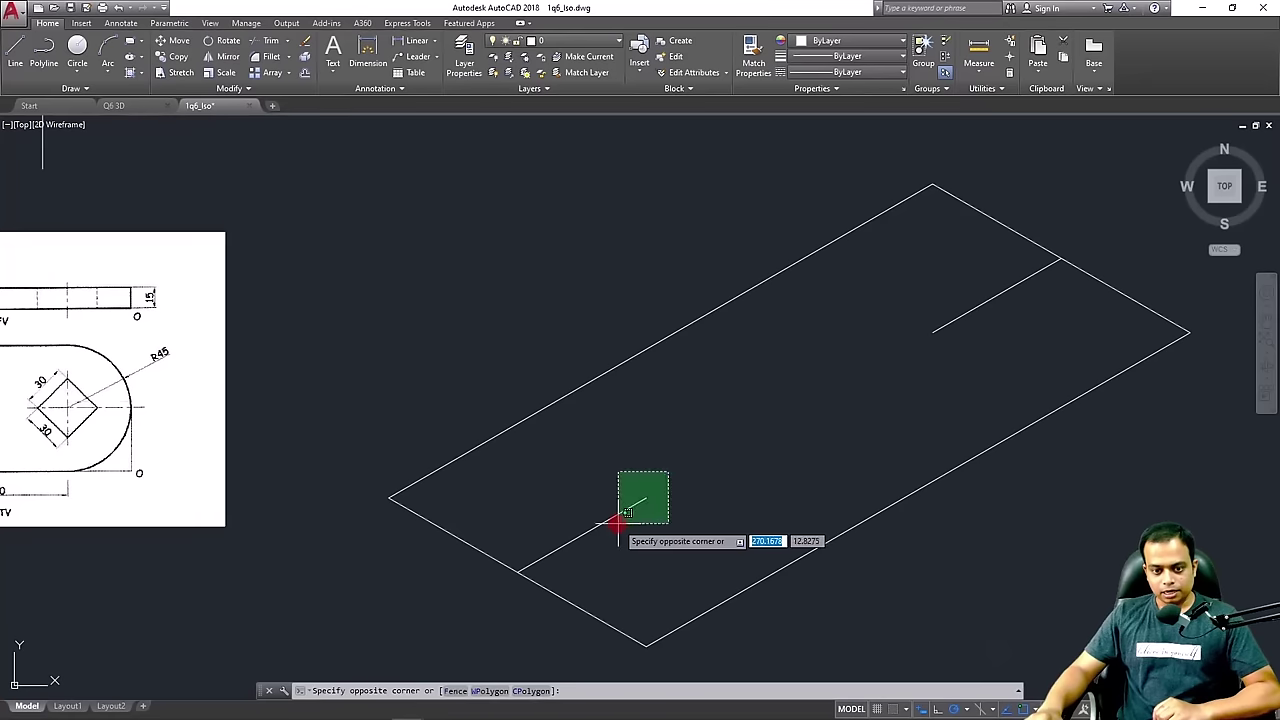
click(618, 523)
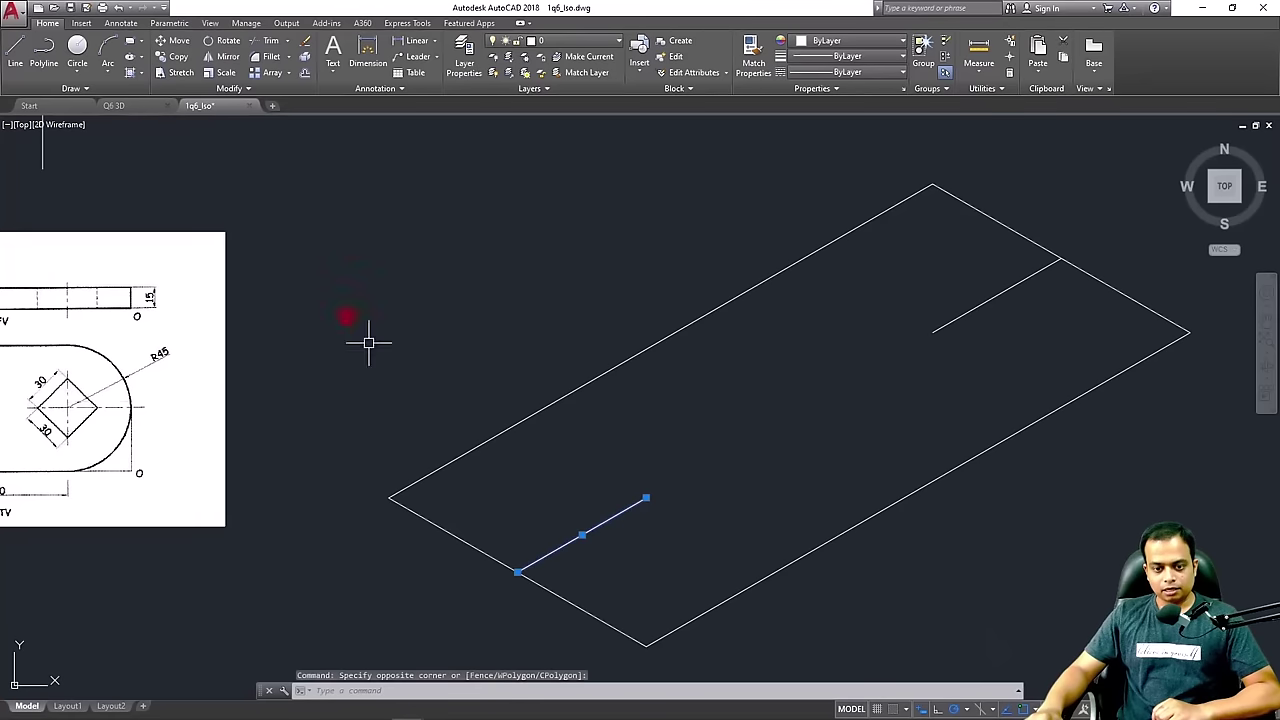
click(172, 57)
click(518, 571)
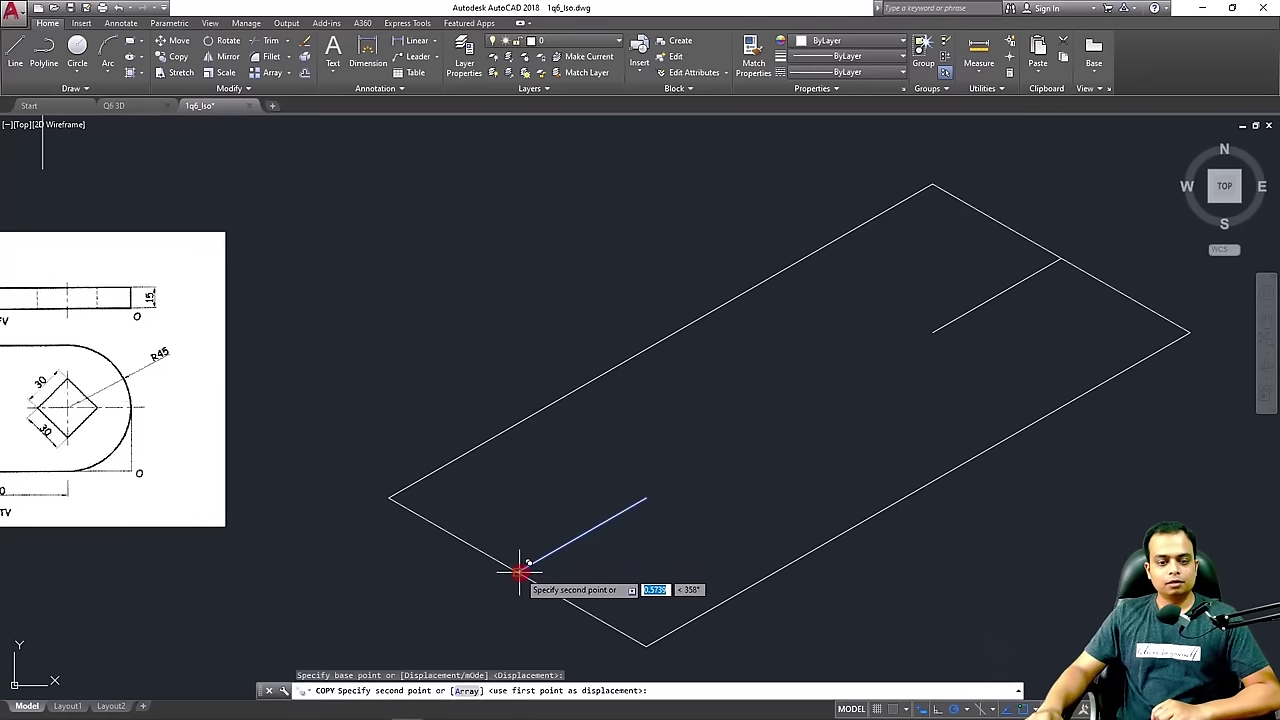
click(651, 493)
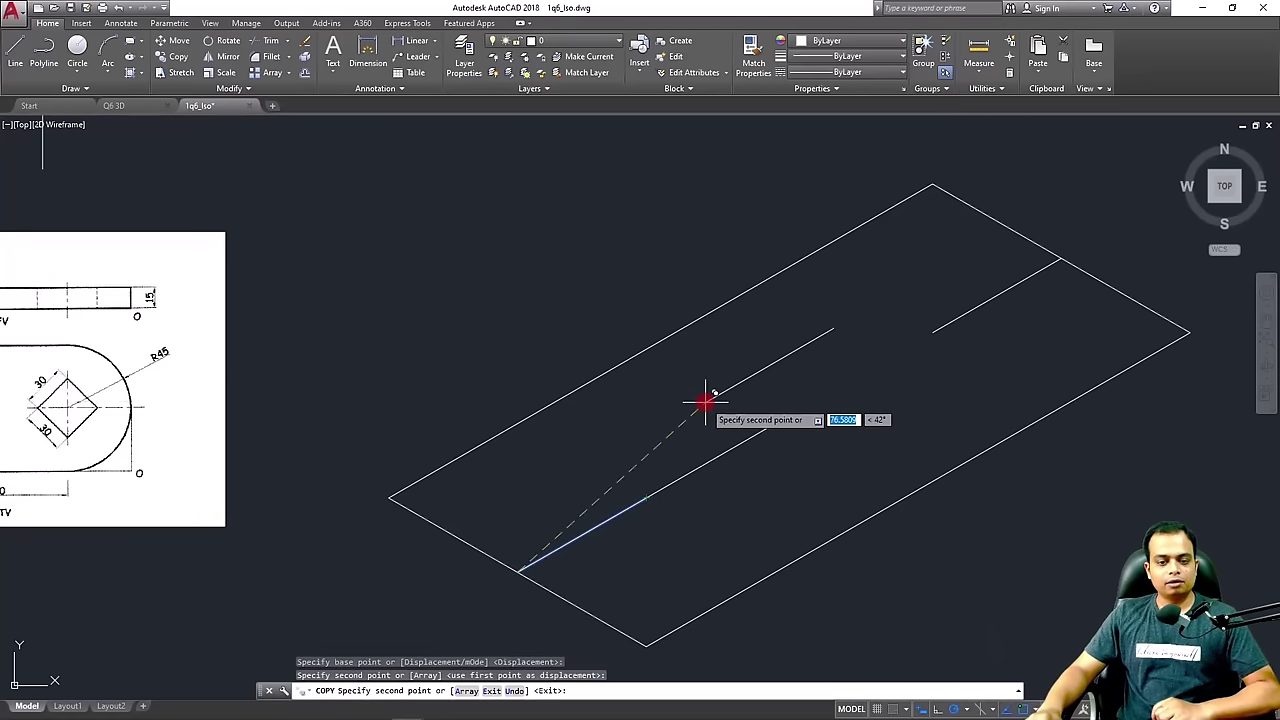
key(Escape)
click(665, 490)
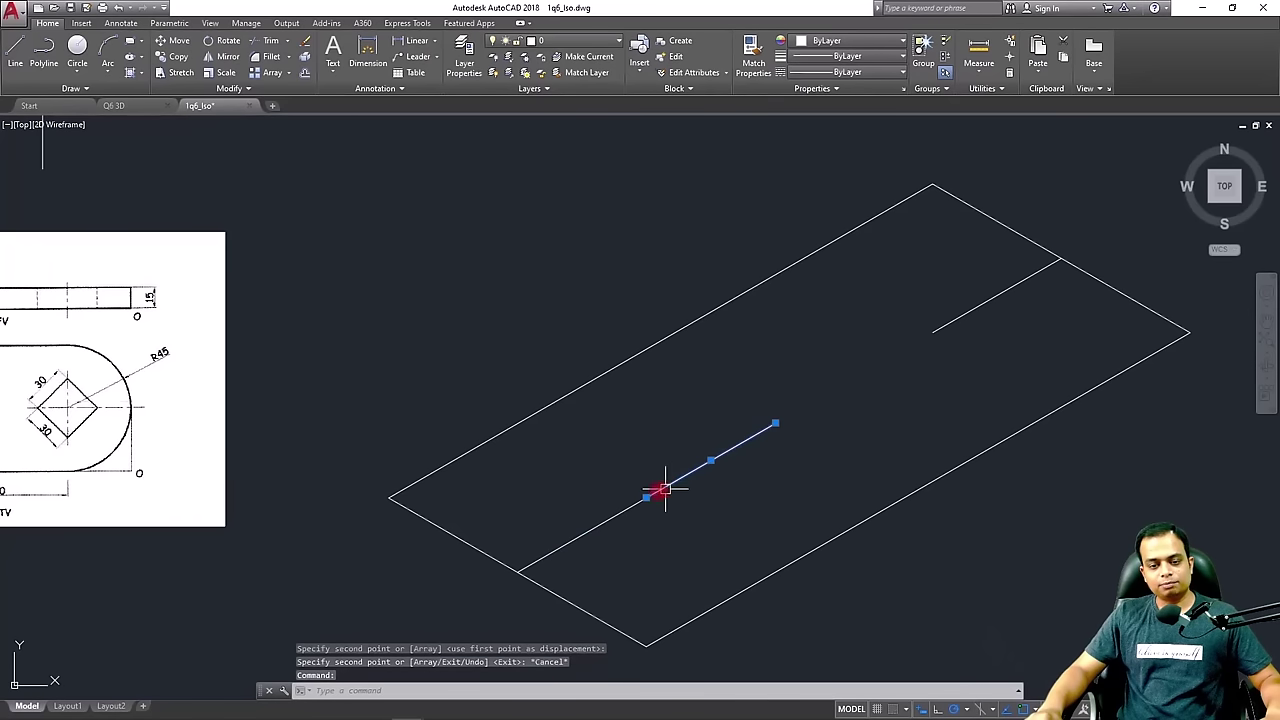
click(612, 517)
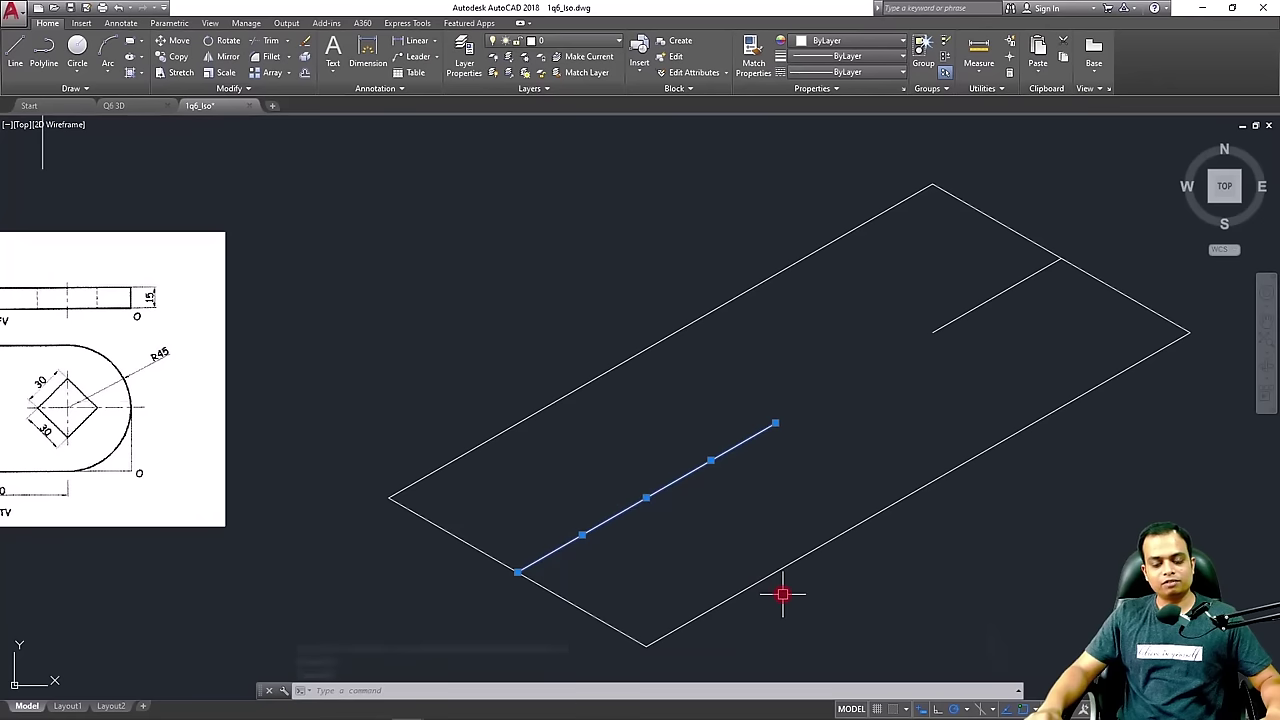
key(Escape)
Draw a line about 39 units long at 150° from the point where the two collinear 45-unit lines meet
key(l)
key(Return)
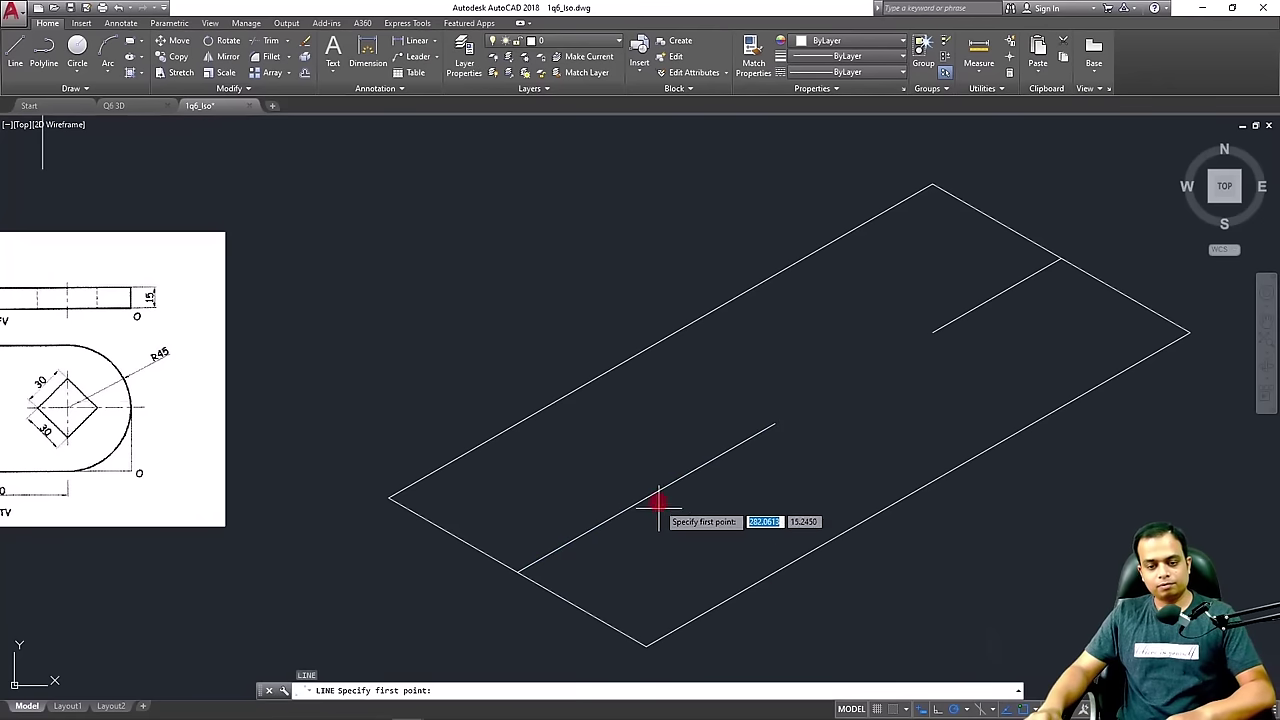
click(647, 498)
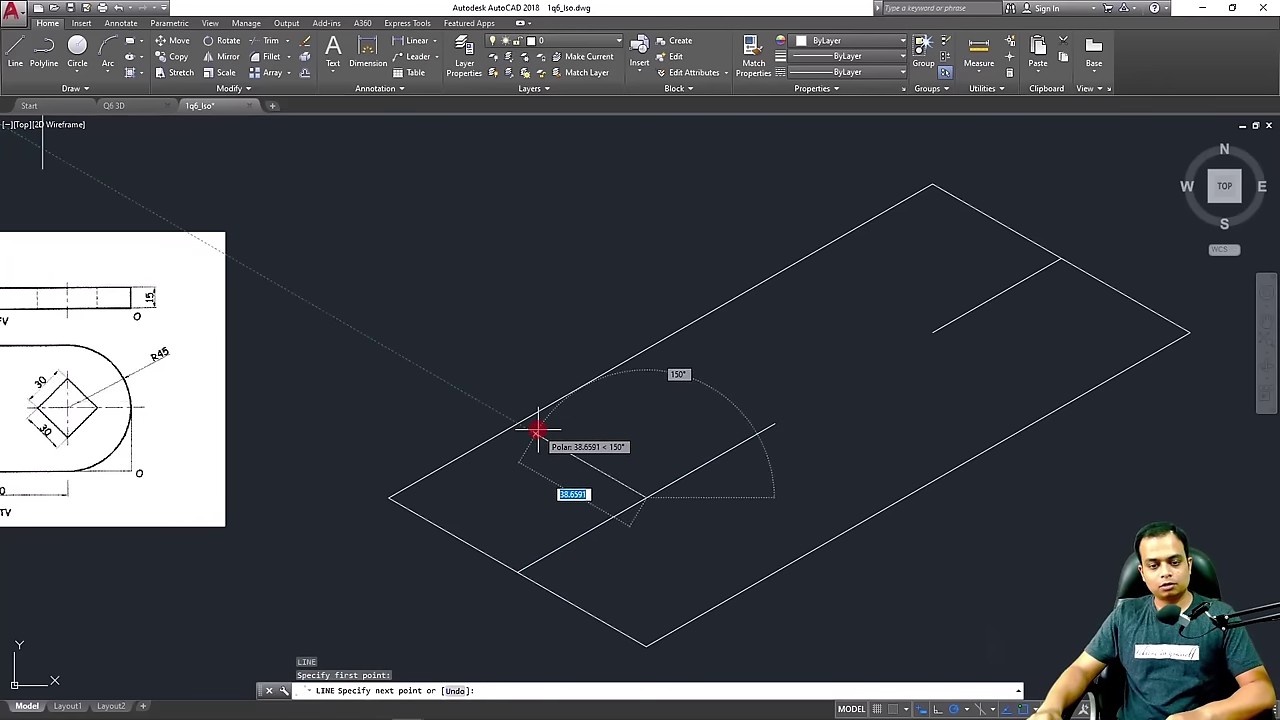
click(537, 430)
key(Return)
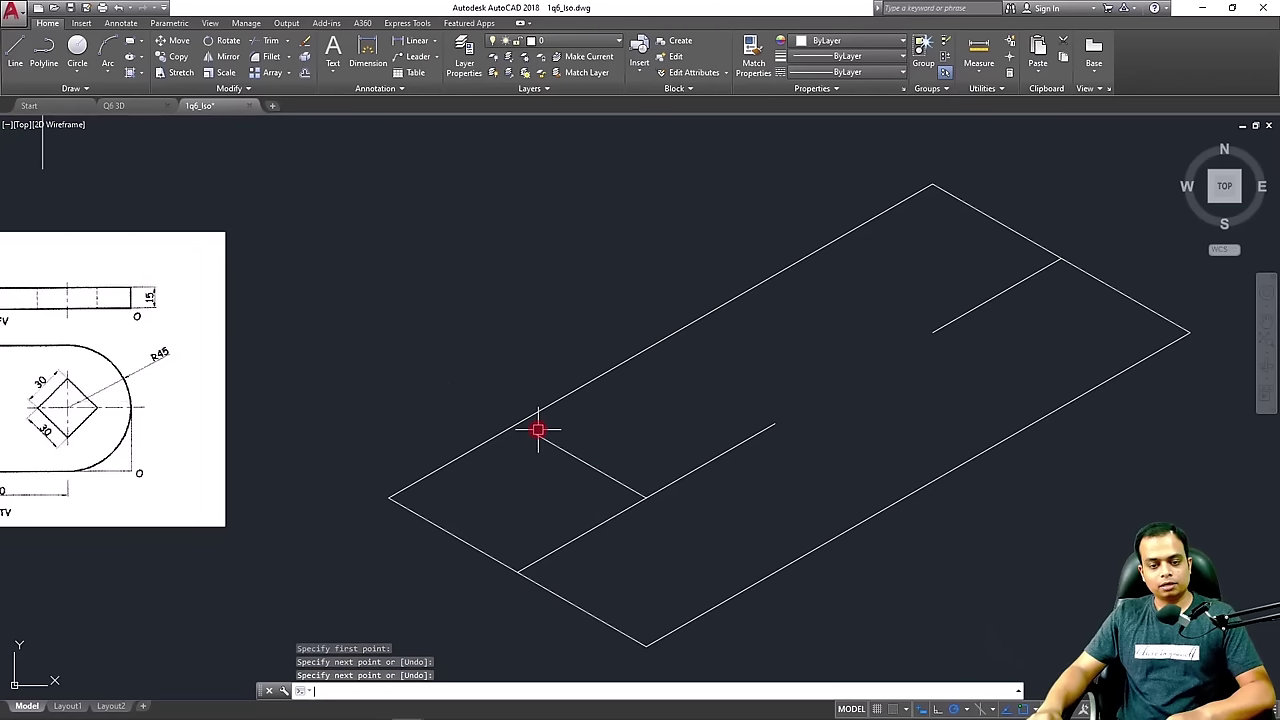
Draw a 45-unit line at 330° from the junction of the two collinear centre lines to the parallelogram's lower long edge
key(Return)
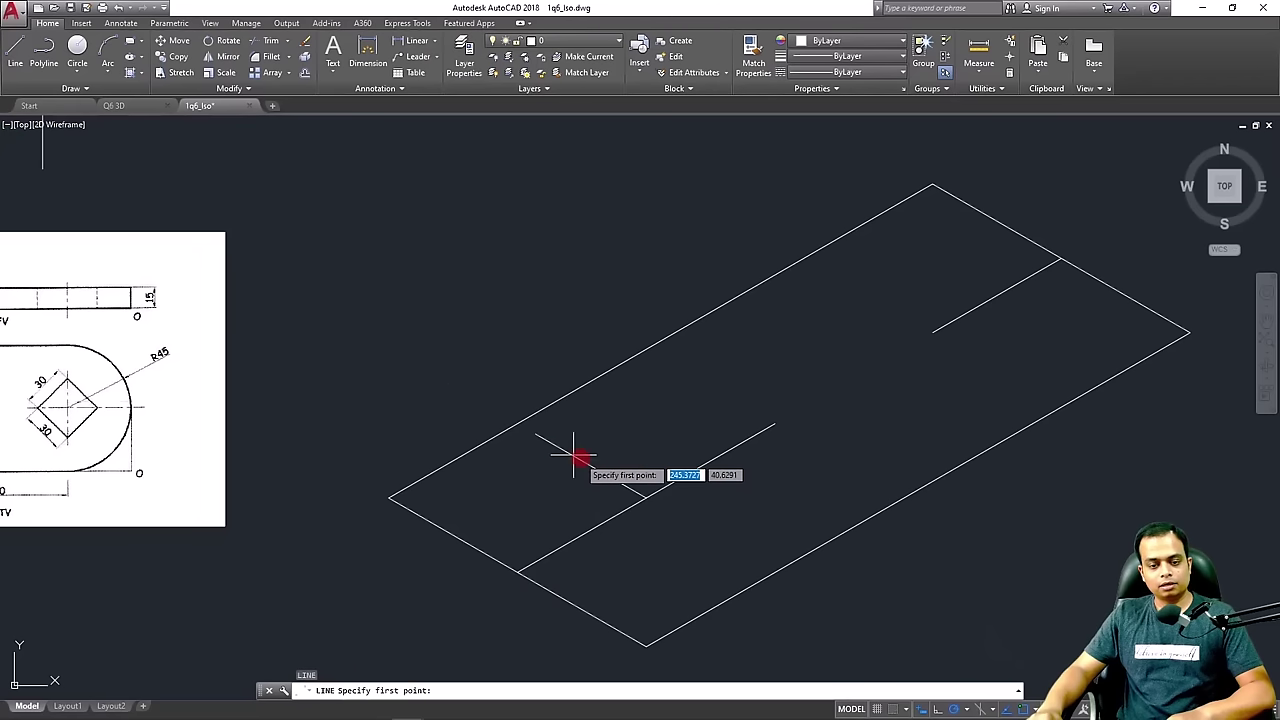
click(646, 496)
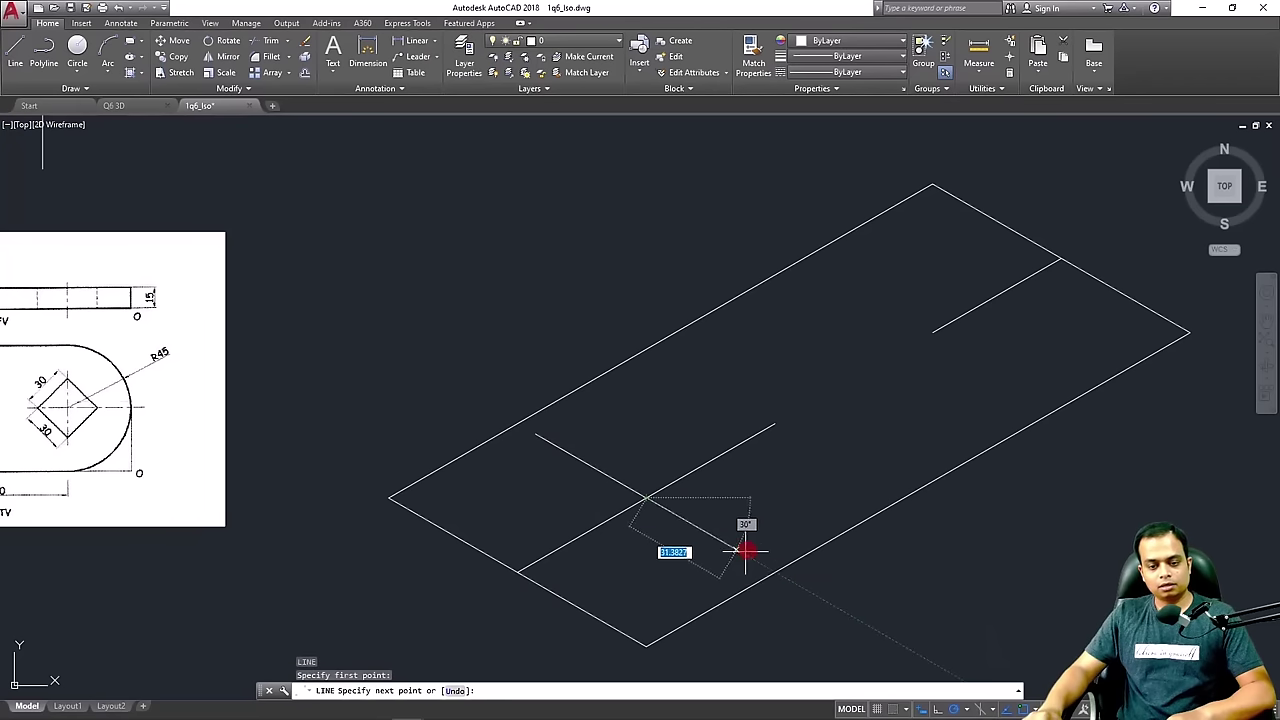
text(45)
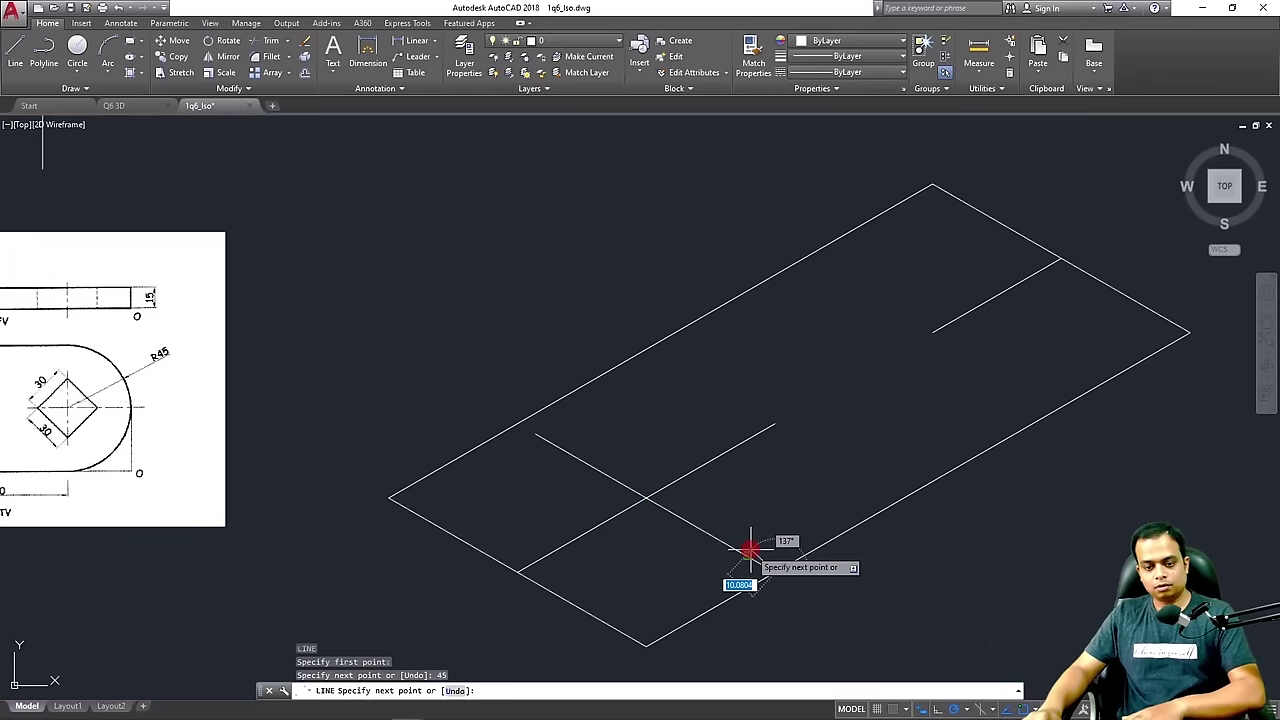
key(Return)
key(Return)
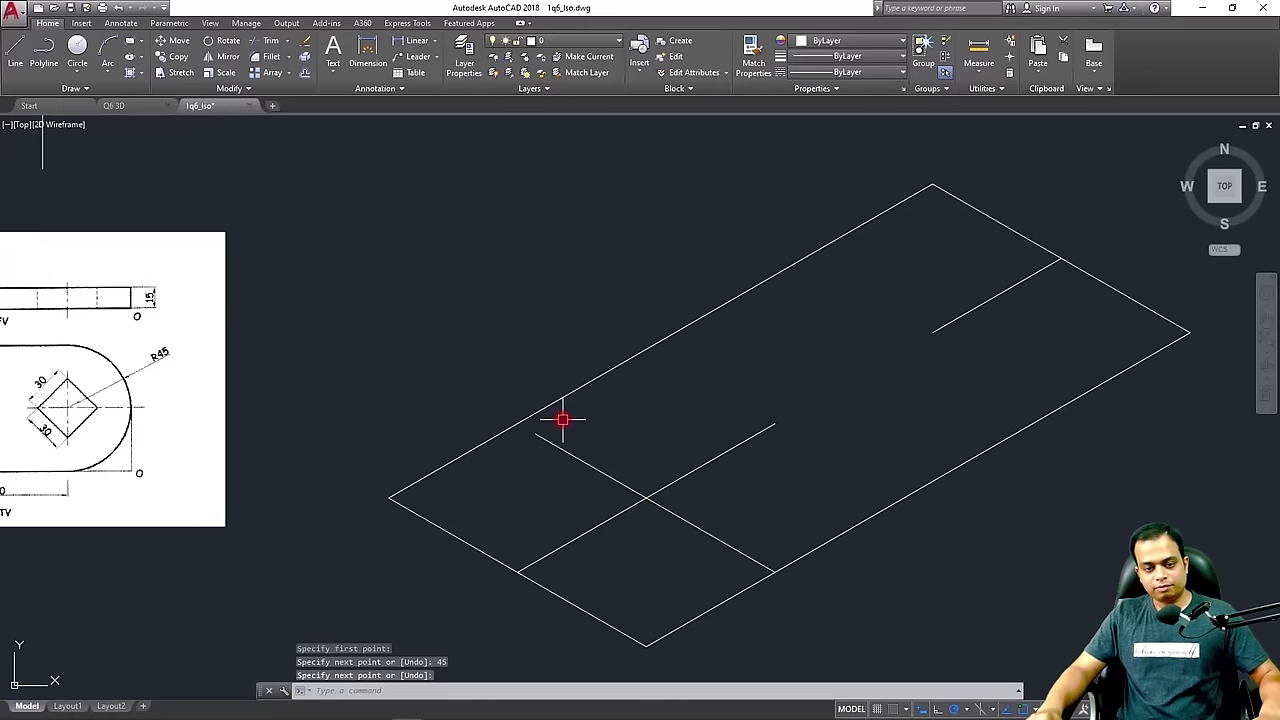
Extend the short 150° centre line to the parallelogram's upper long edge
text(ex)
key(Return)
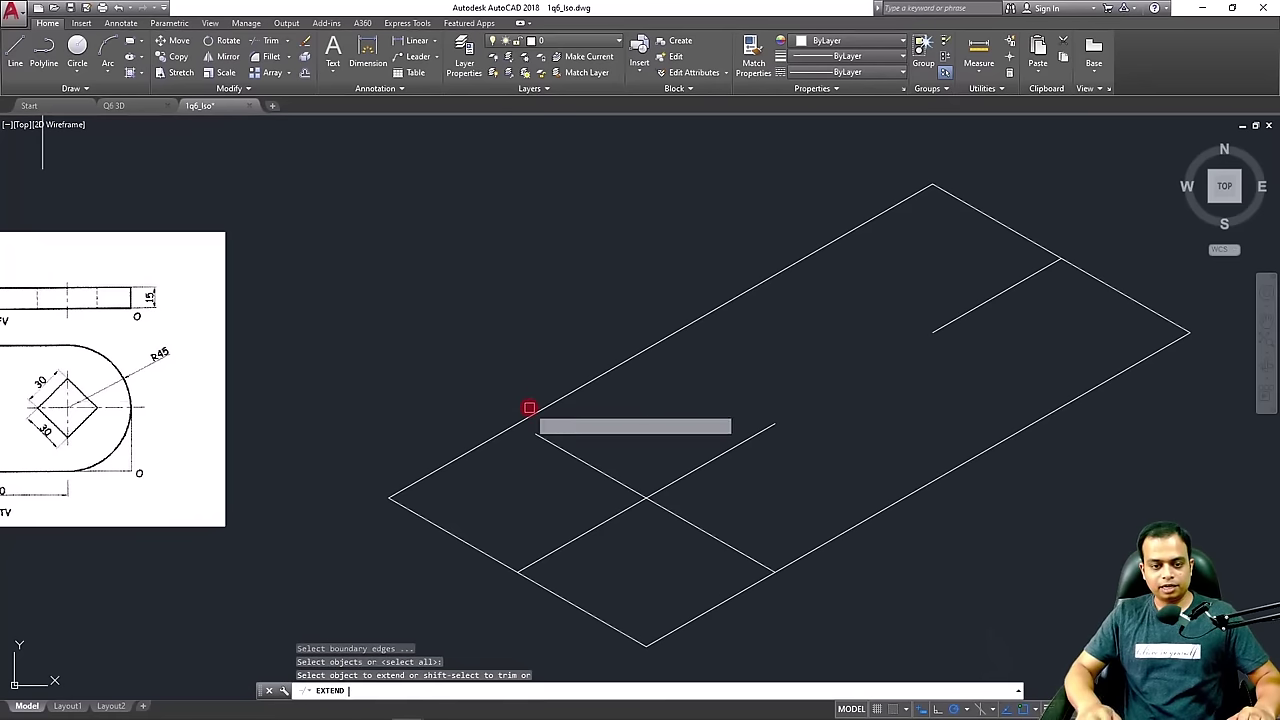
key(Return)
click(557, 445)
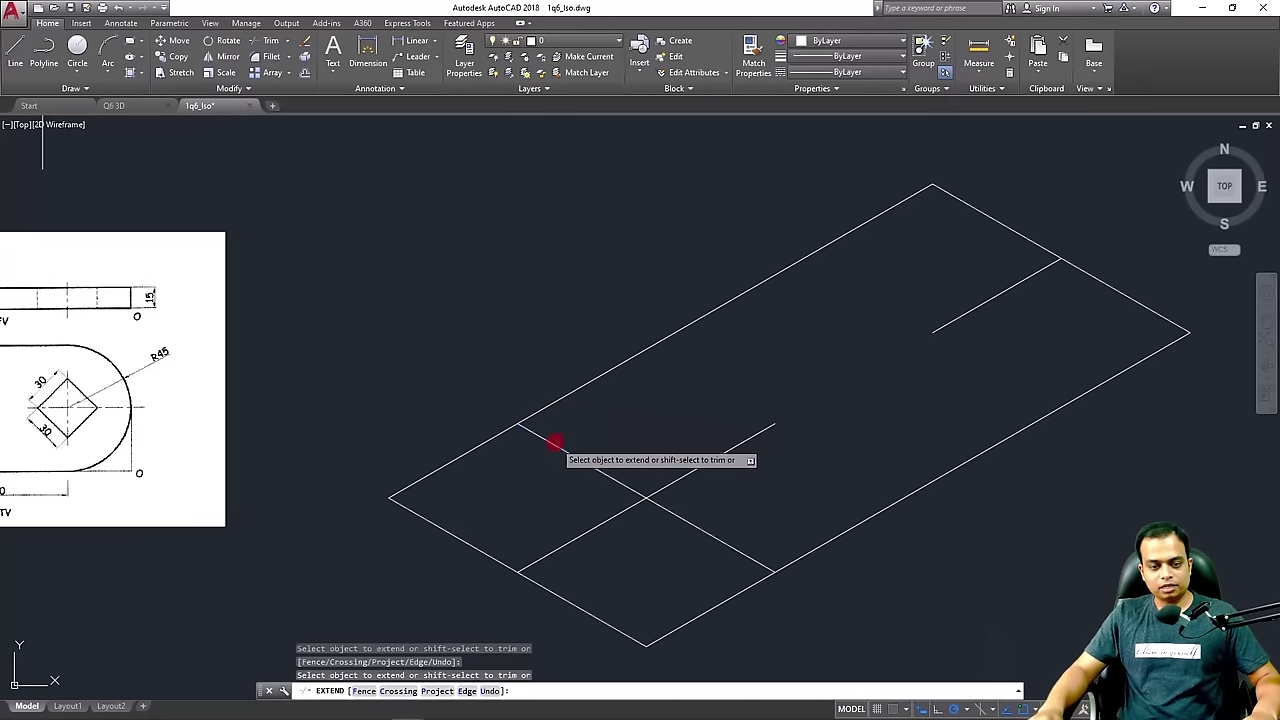
key(Escape)
Highlight the crossing centre lines of the lower-left circle to check them, then highlight the two transverse halves again
click(566, 456)
click(697, 528)
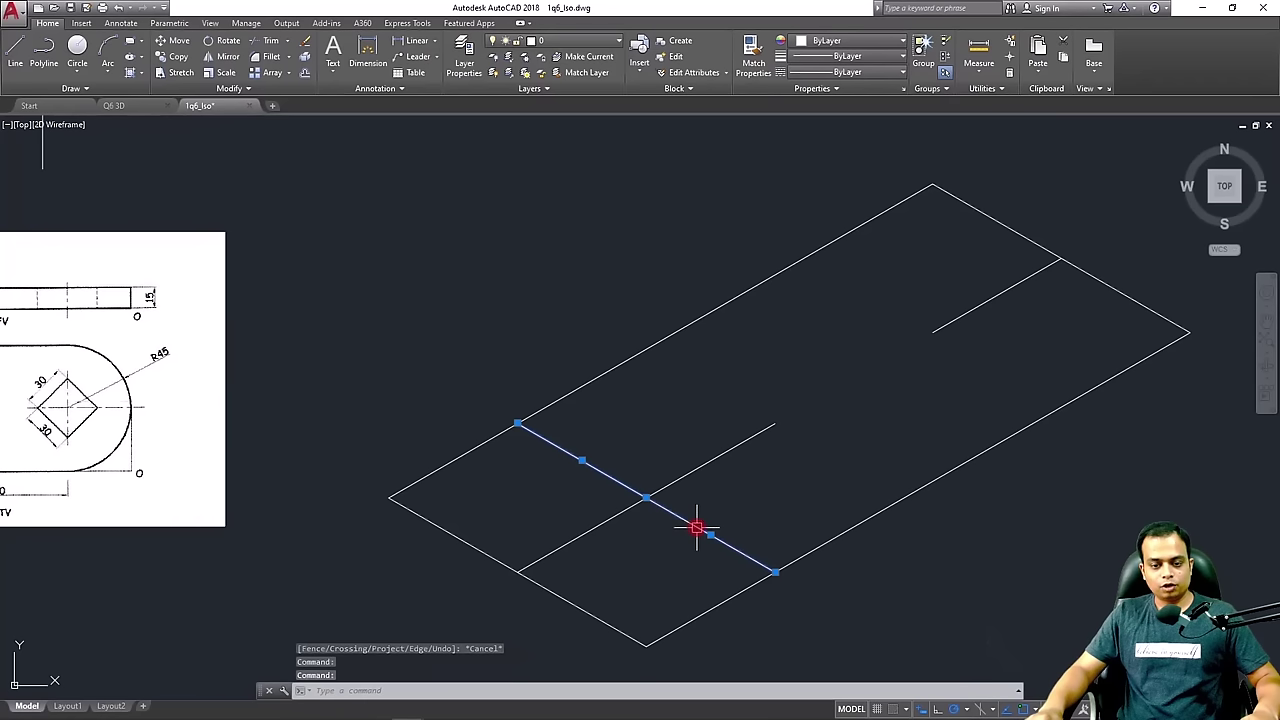
click(695, 471)
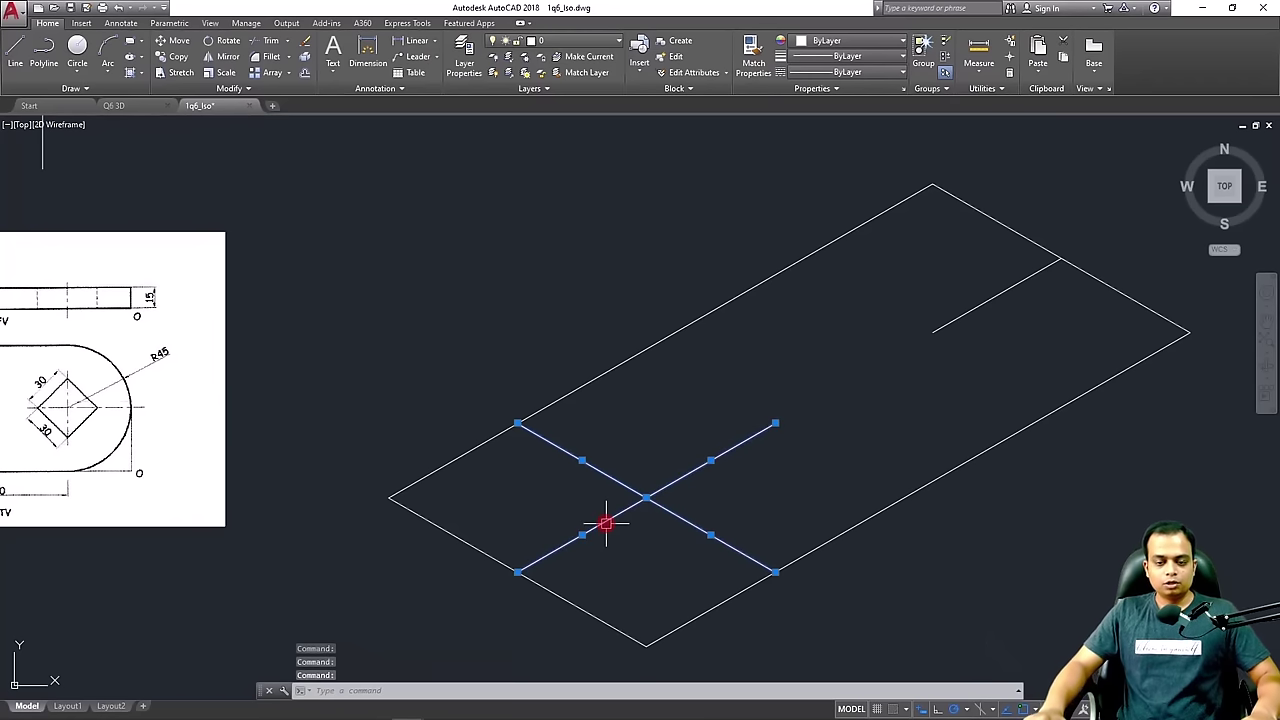
key(Escape)
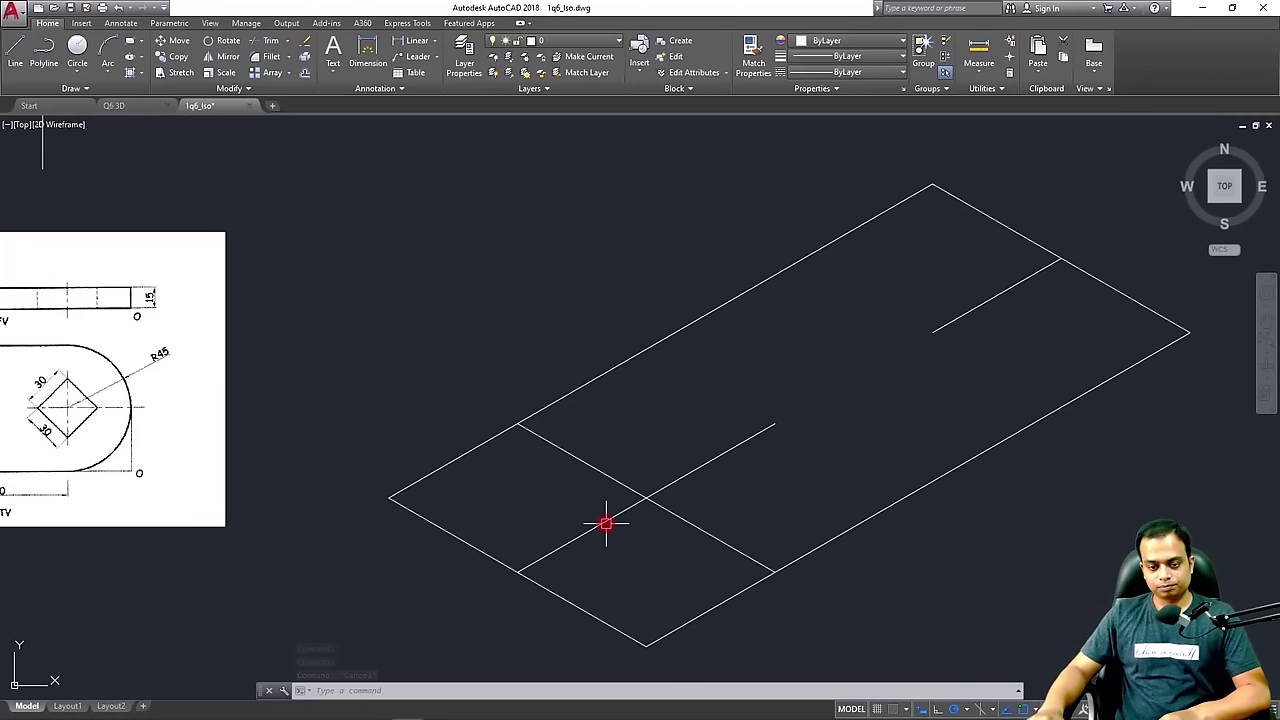
click(628, 488)
click(676, 520)
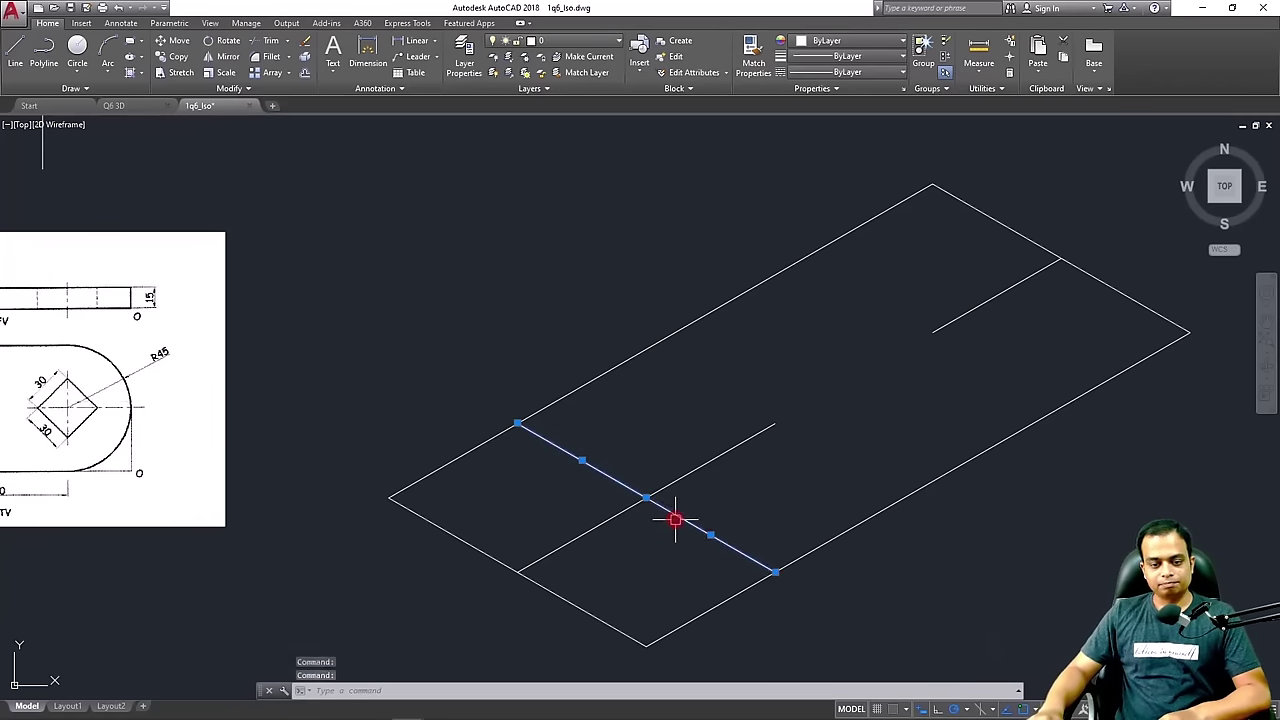
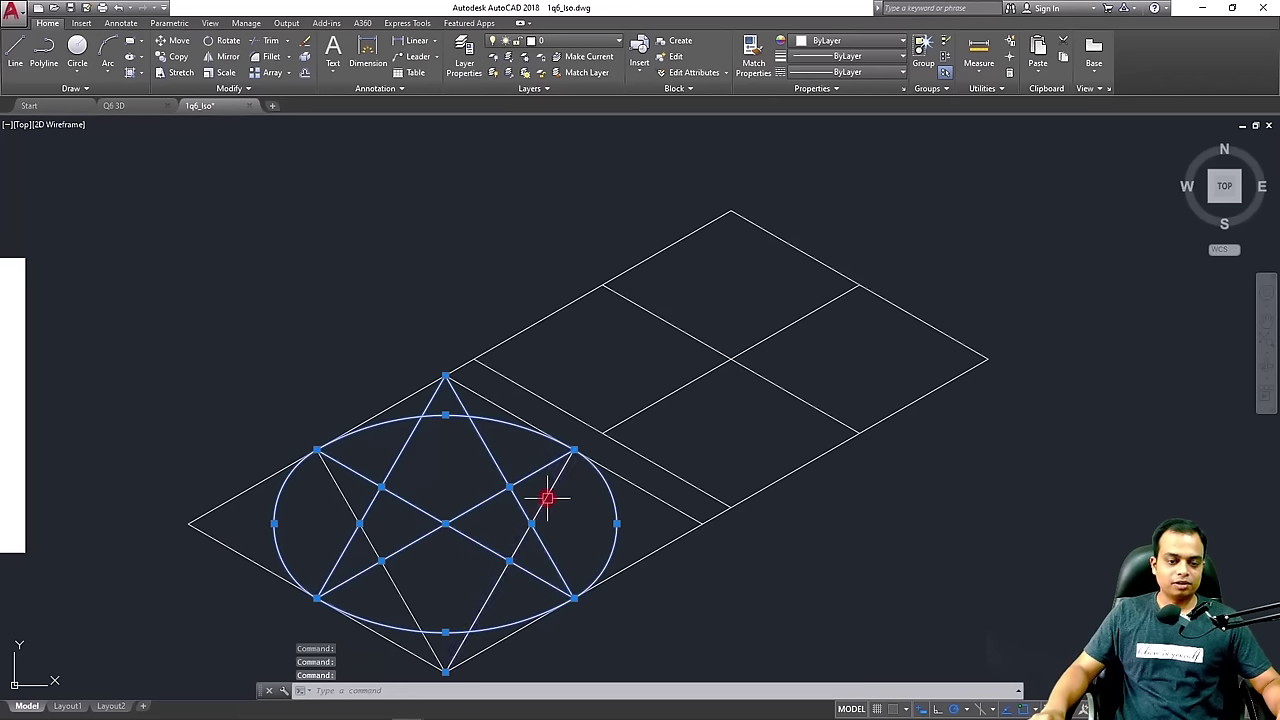
Copy the isometric circle and its selected construction lines from its centre to the intersection of the upper-right centre lines
click(172, 56)
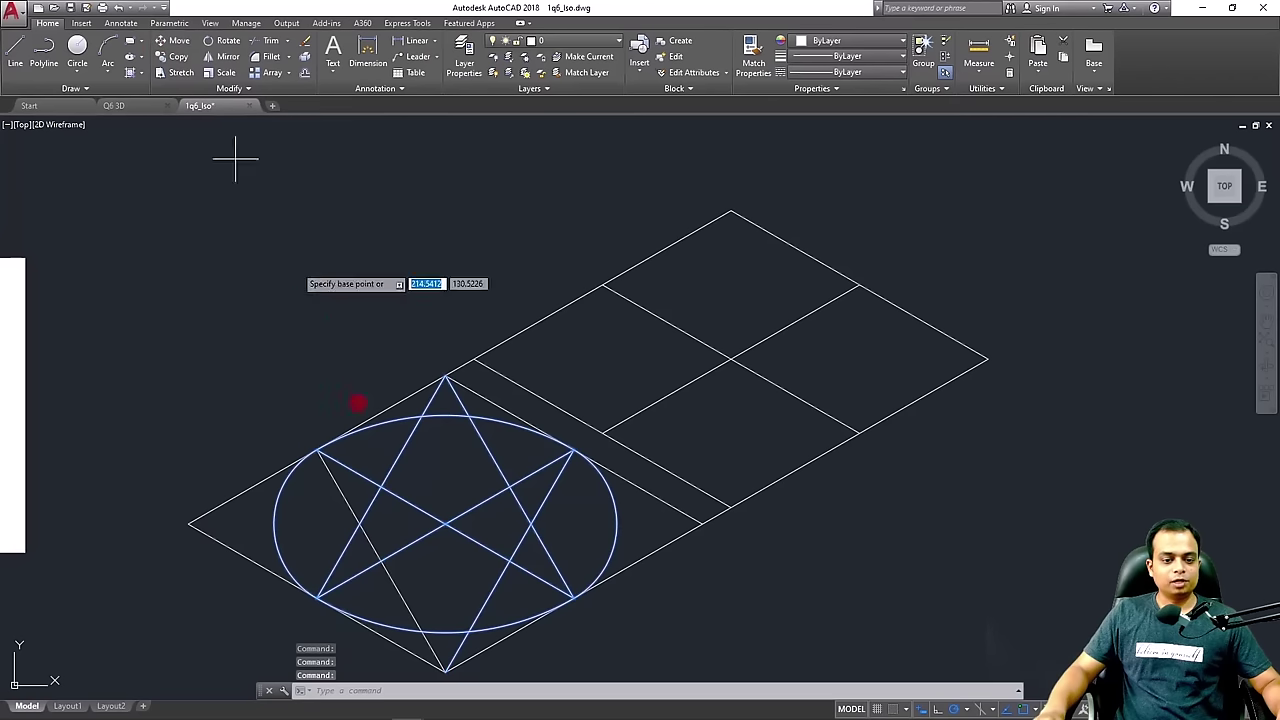
click(445, 523)
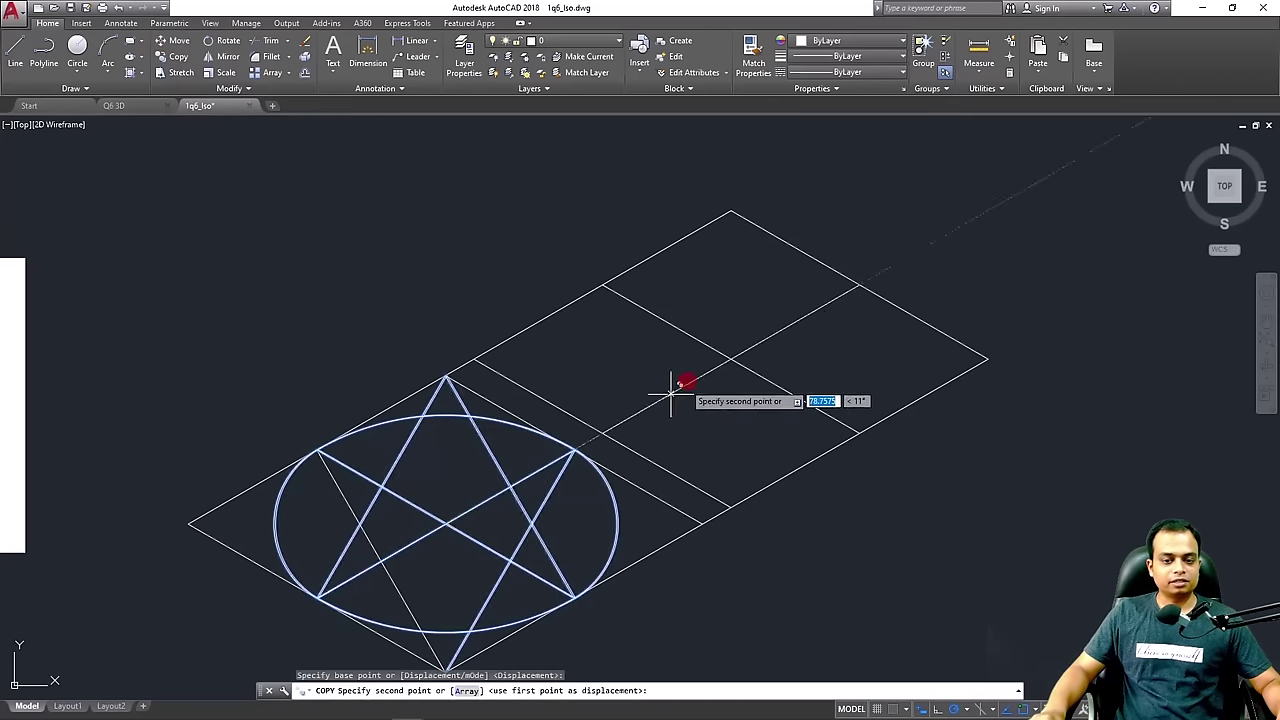
click(730, 357)
key(Escape)
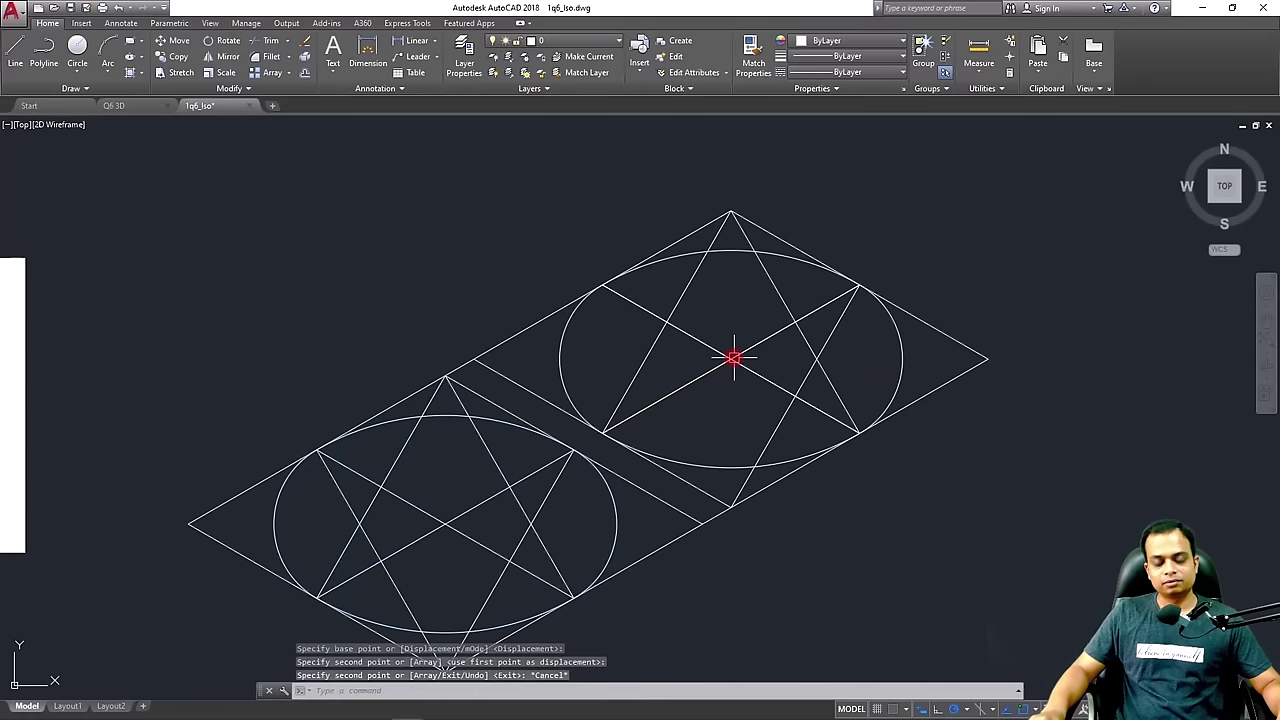
Compare the copied isometric circle with the reference top view and delete its left and lower arcs
click(719, 464)
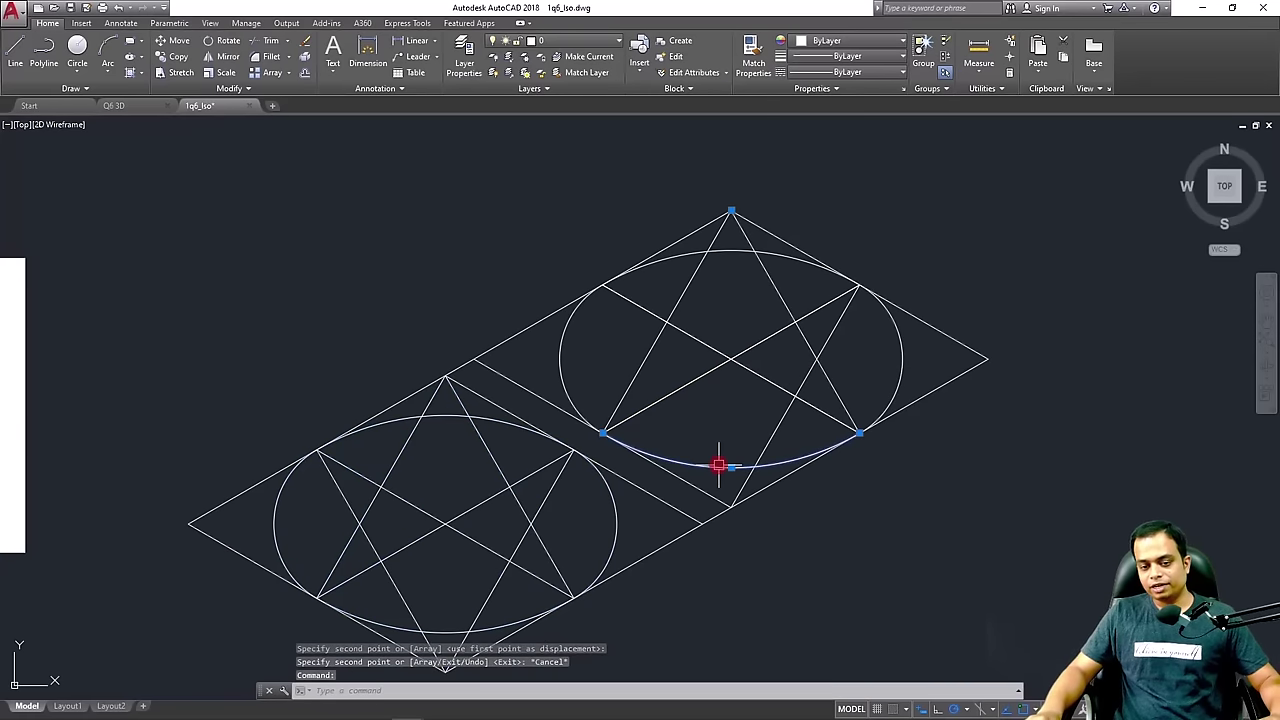
key(Escape)
scroll(343, 361, down, 2)
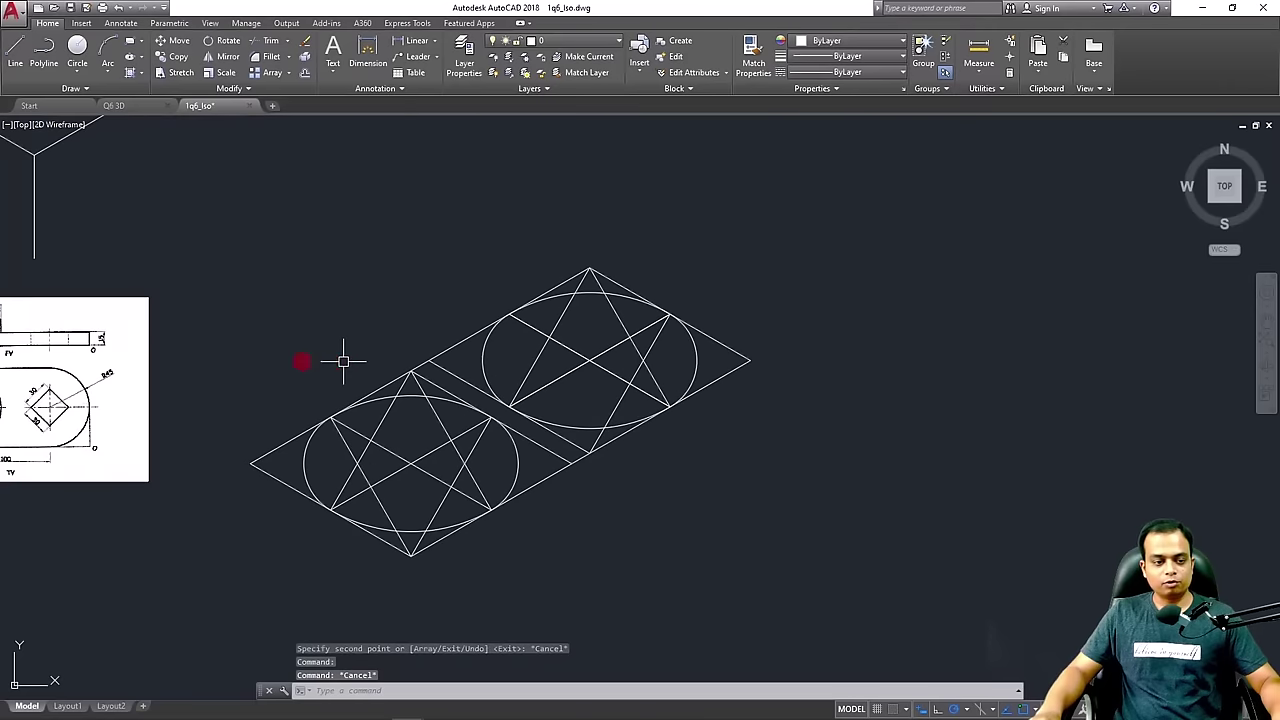
scroll(33, 400, up, 4)
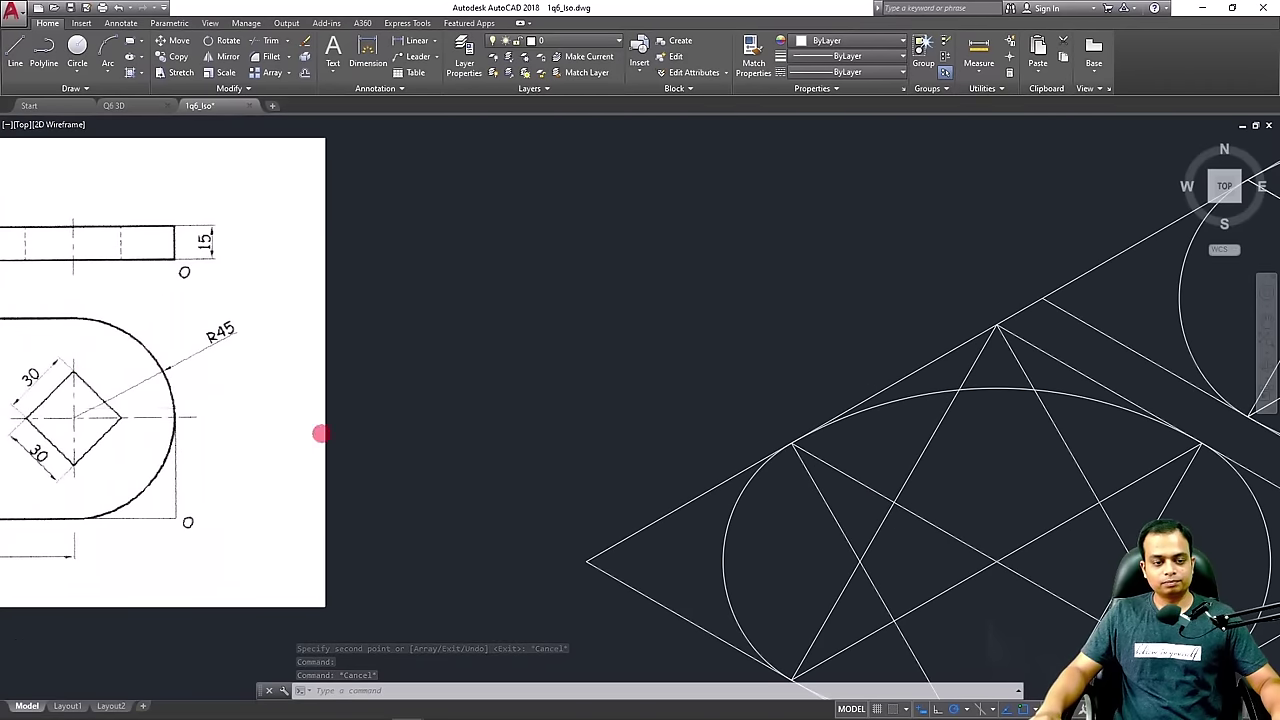
scroll(323, 434, down, 4)
middle_drag(716, 377, 636, 380)
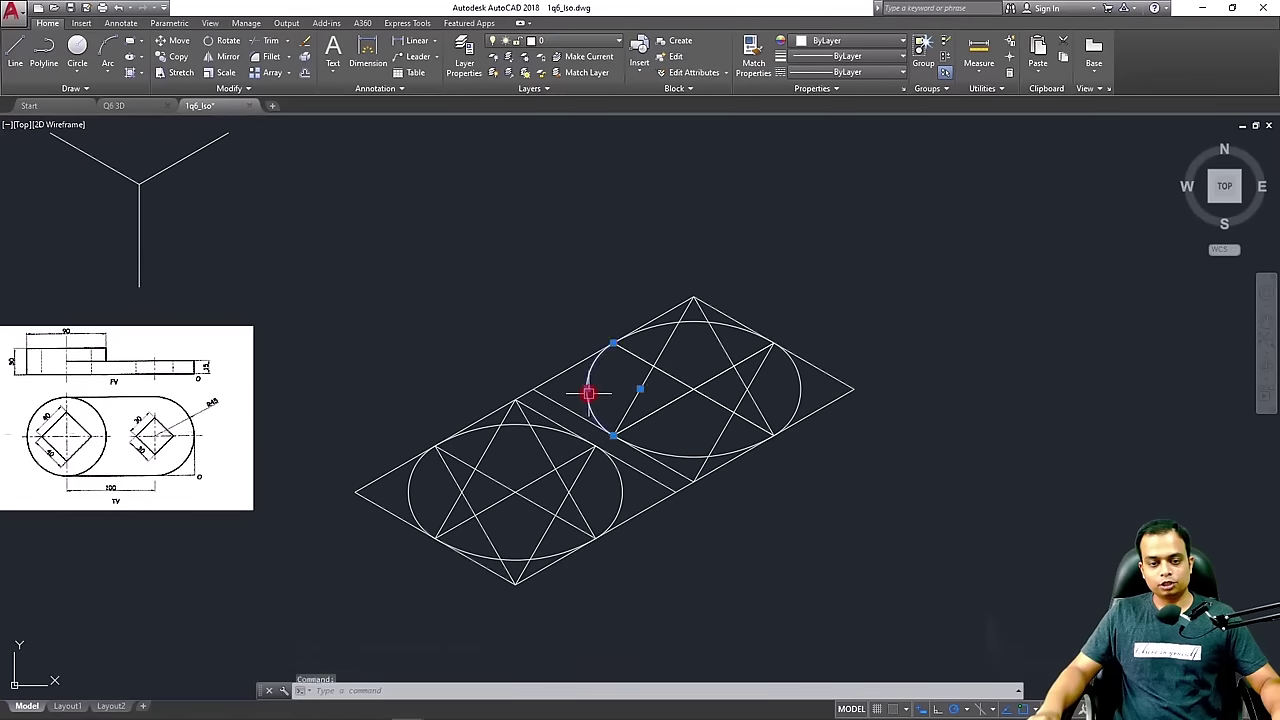
key(Delete)
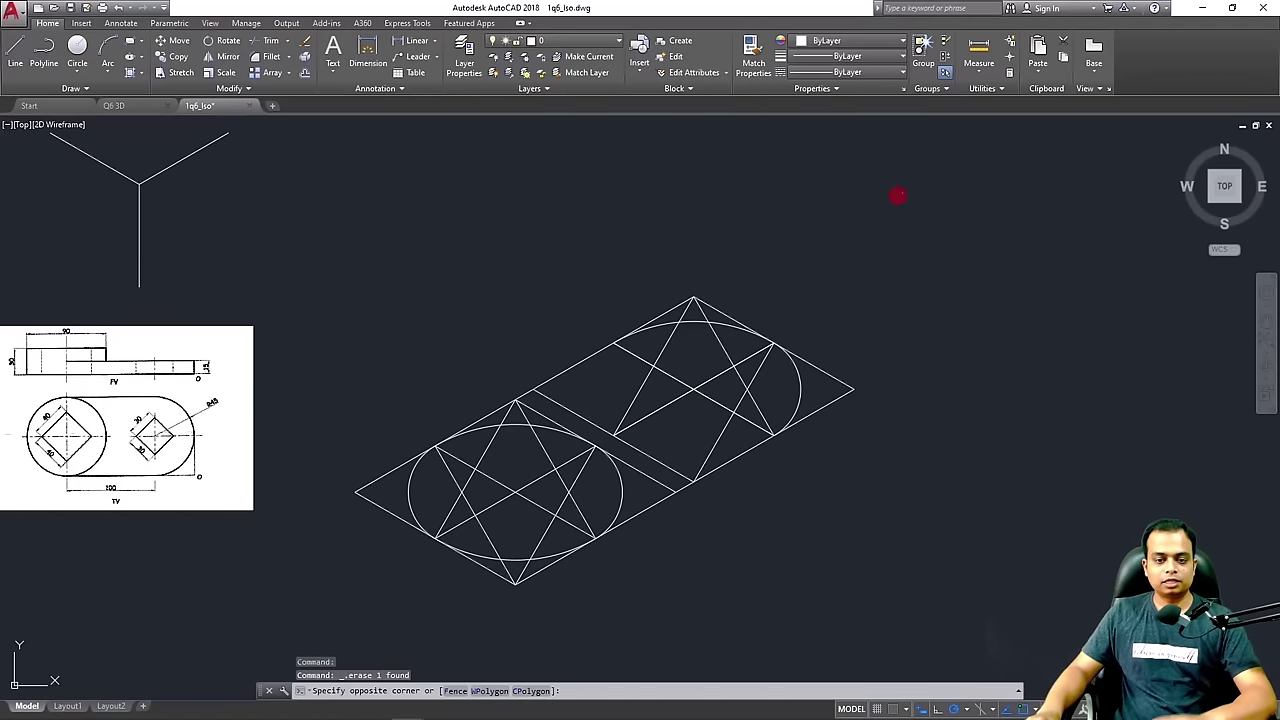
Duplicate the complete parallelogram construction with both rounded ends and place the copy in empty space to its right
click(900, 194)
click(330, 650)
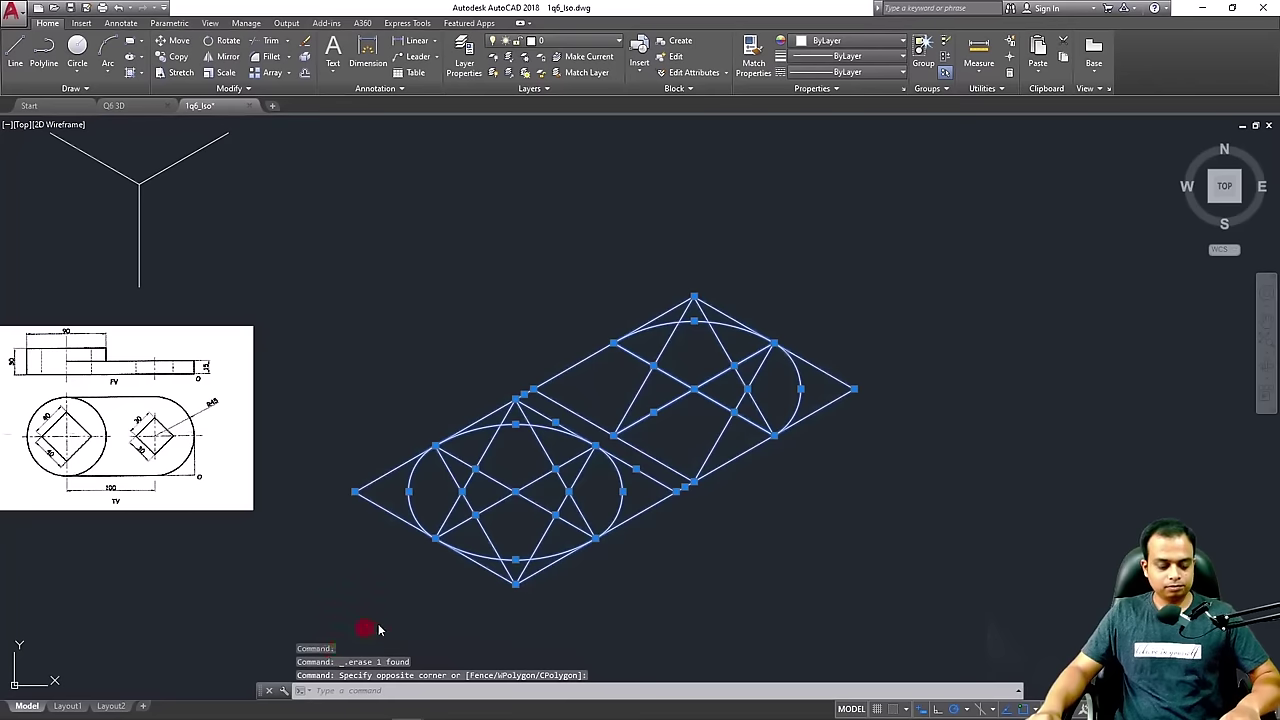
key(ctrl+c)
key(ctrl+v)
middle_drag(851, 586, 625, 553)
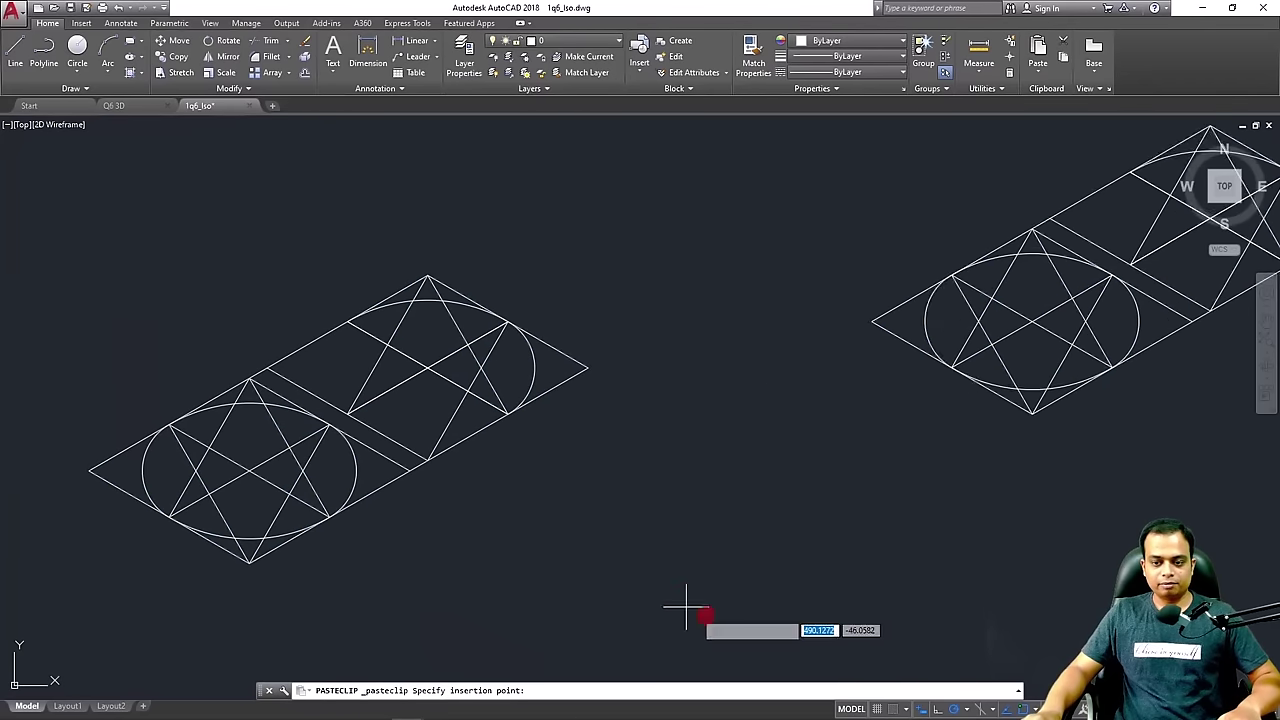
scroll(700, 566, down, 2)
middle_drag(700, 566, 660, 463)
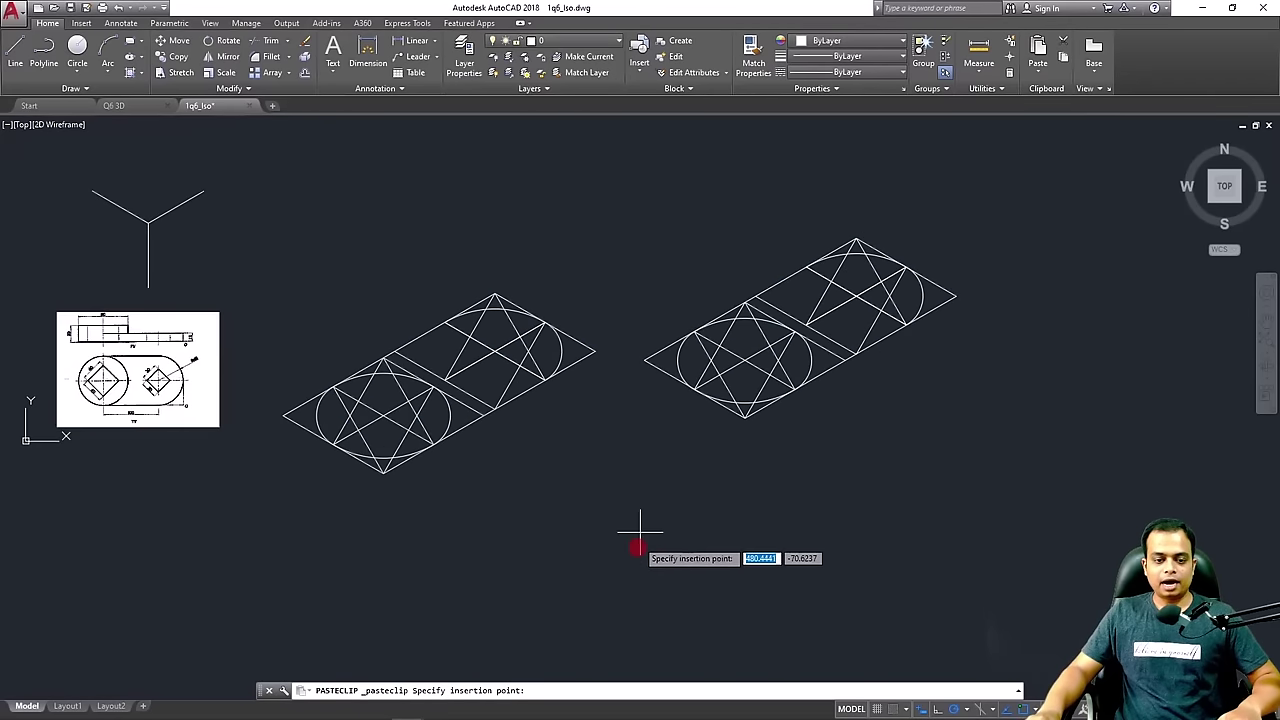
click(695, 578)
Delete the transverse dividing lines between the full circle and the rounded end in the duplicate
scroll(860, 402, up, 4)
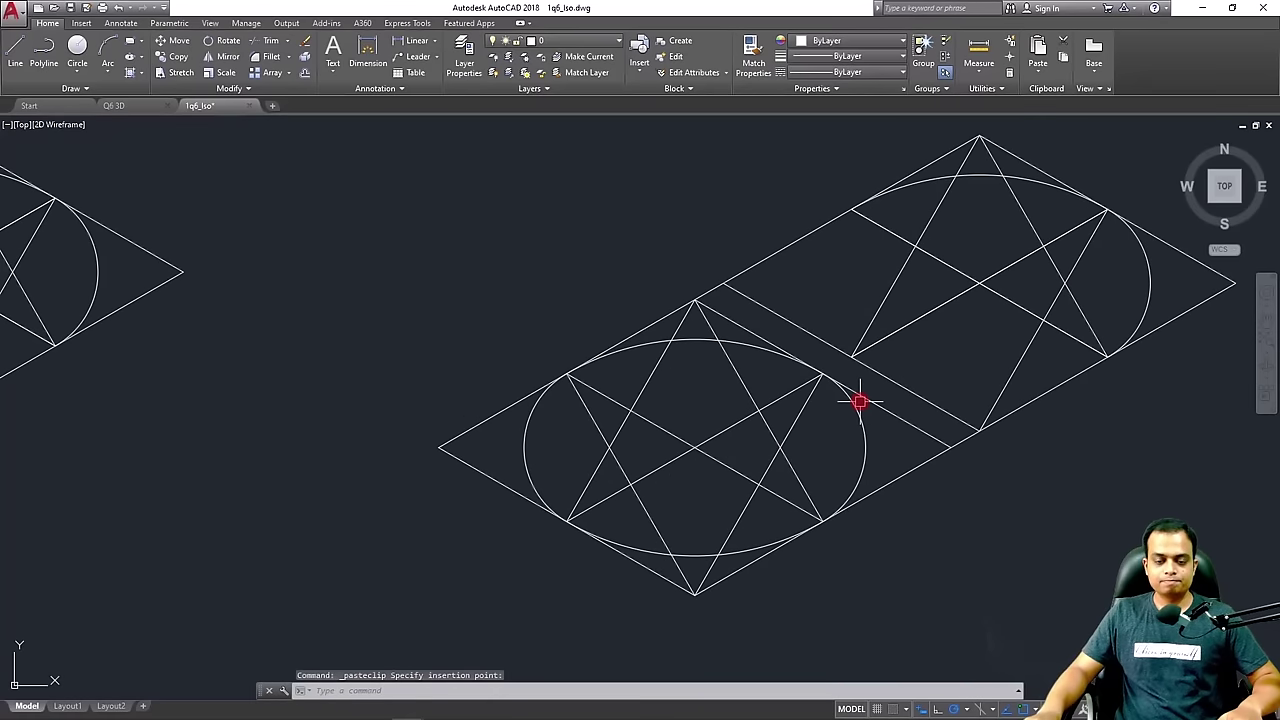
click(879, 404)
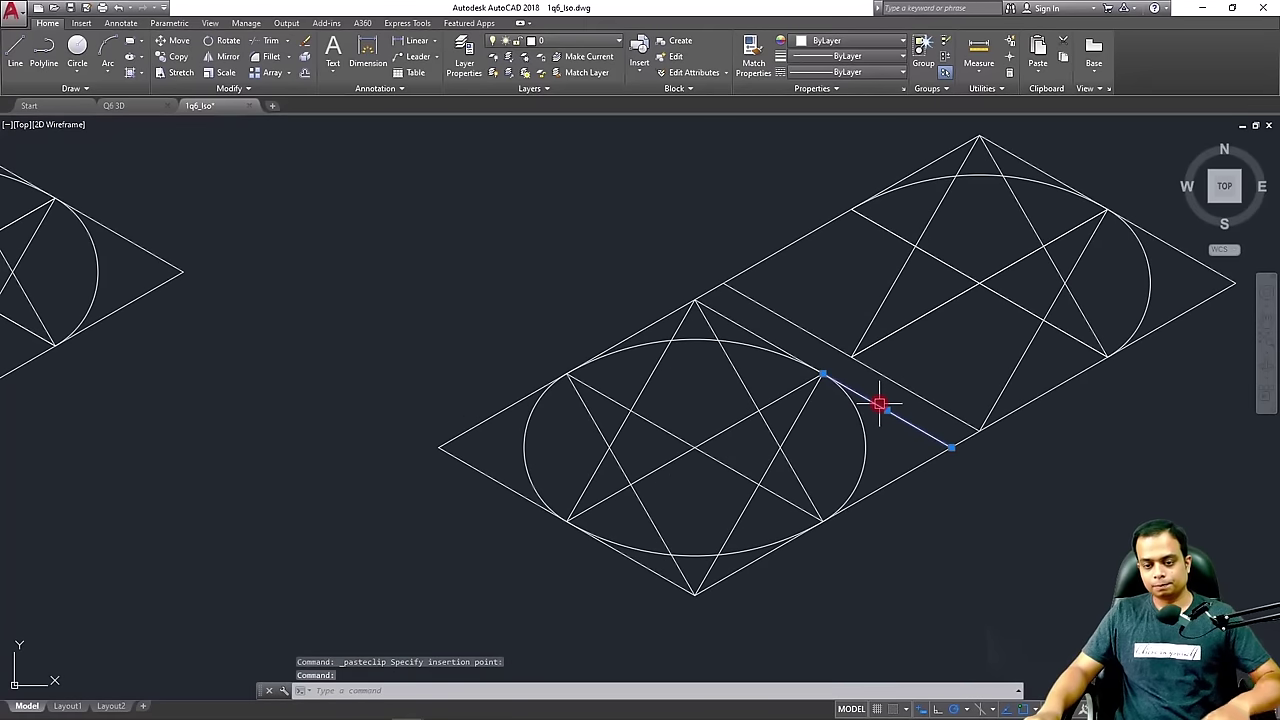
key(Delete)
click(902, 387)
key(Delete)
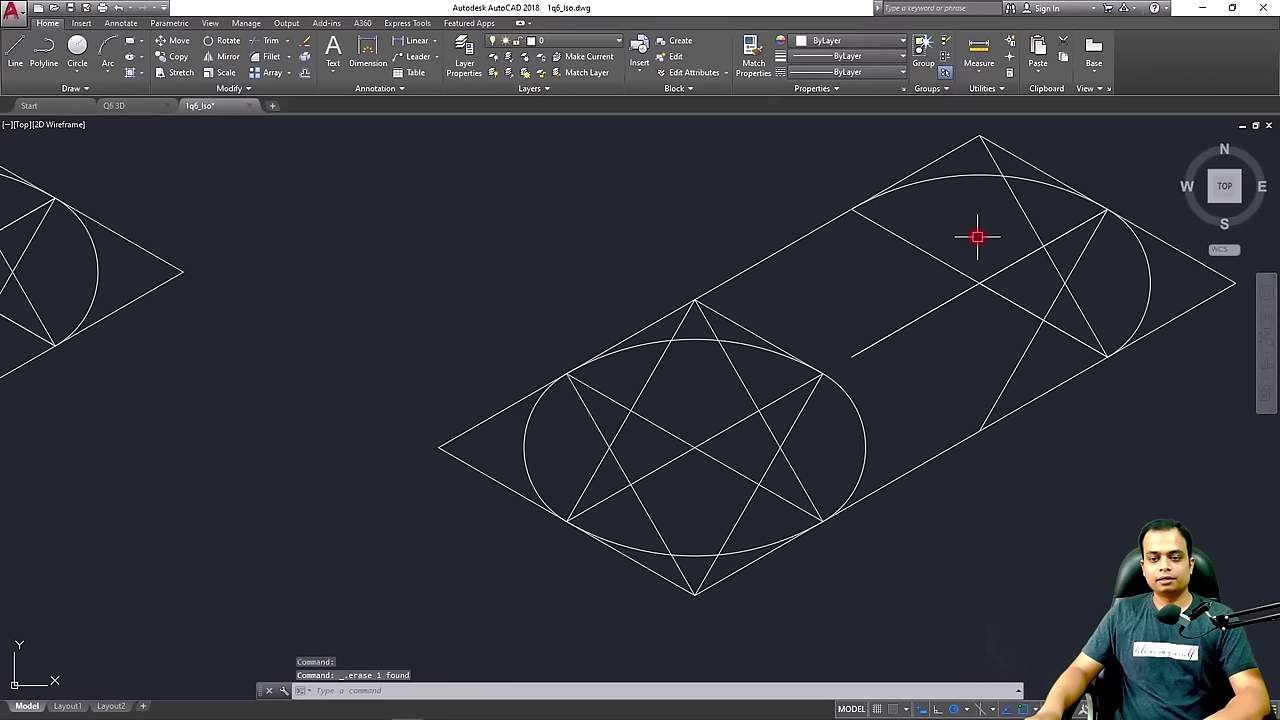
Delete the remaining centre and construction lines inside the upper-right rounded end of the duplicate
click(942, 357)
click(958, 357)
key(Delete)
click(1023, 350)
key(Delete)
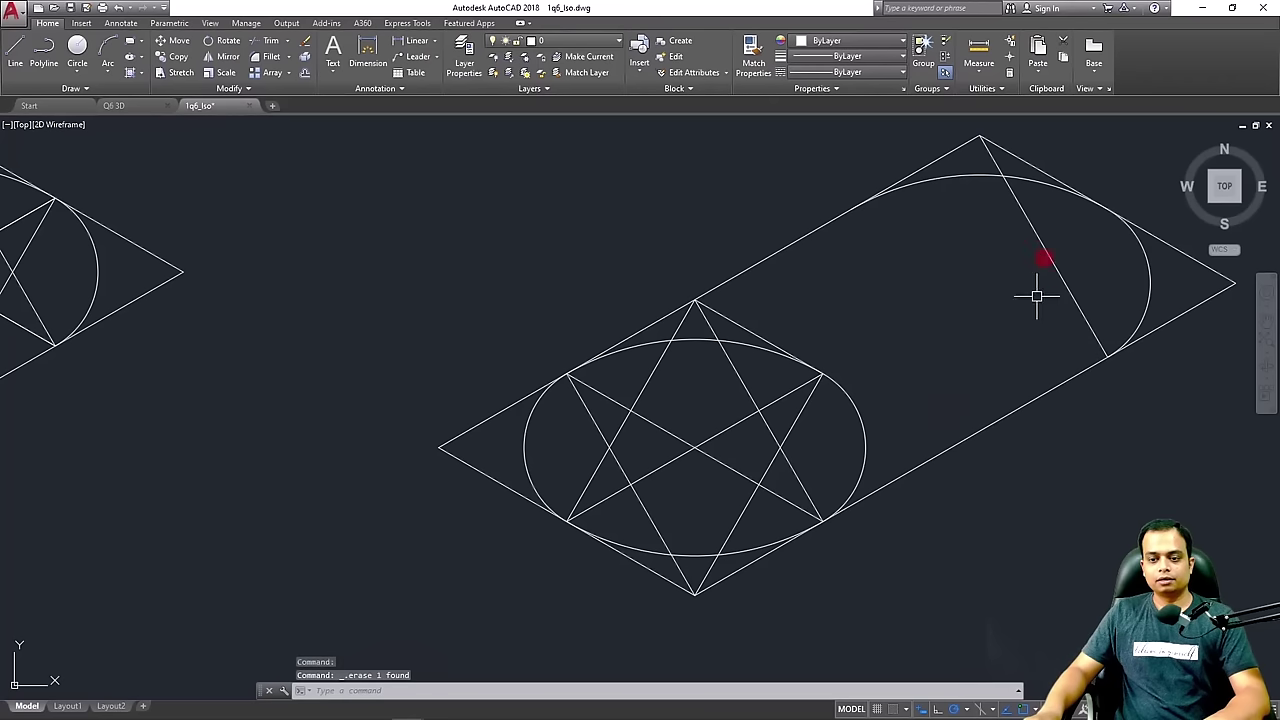
click(1044, 245)
key(Delete)
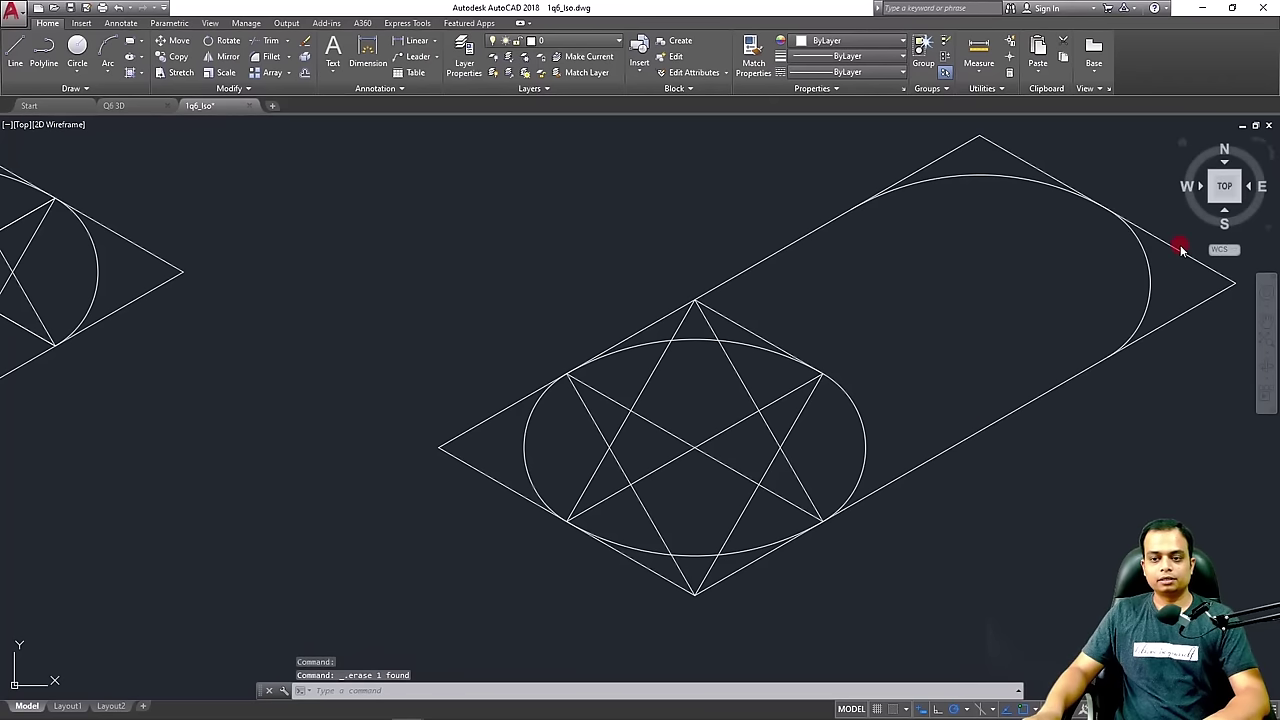
Delete the two short end edges of the duplicate's parallelogram
click(994, 186)
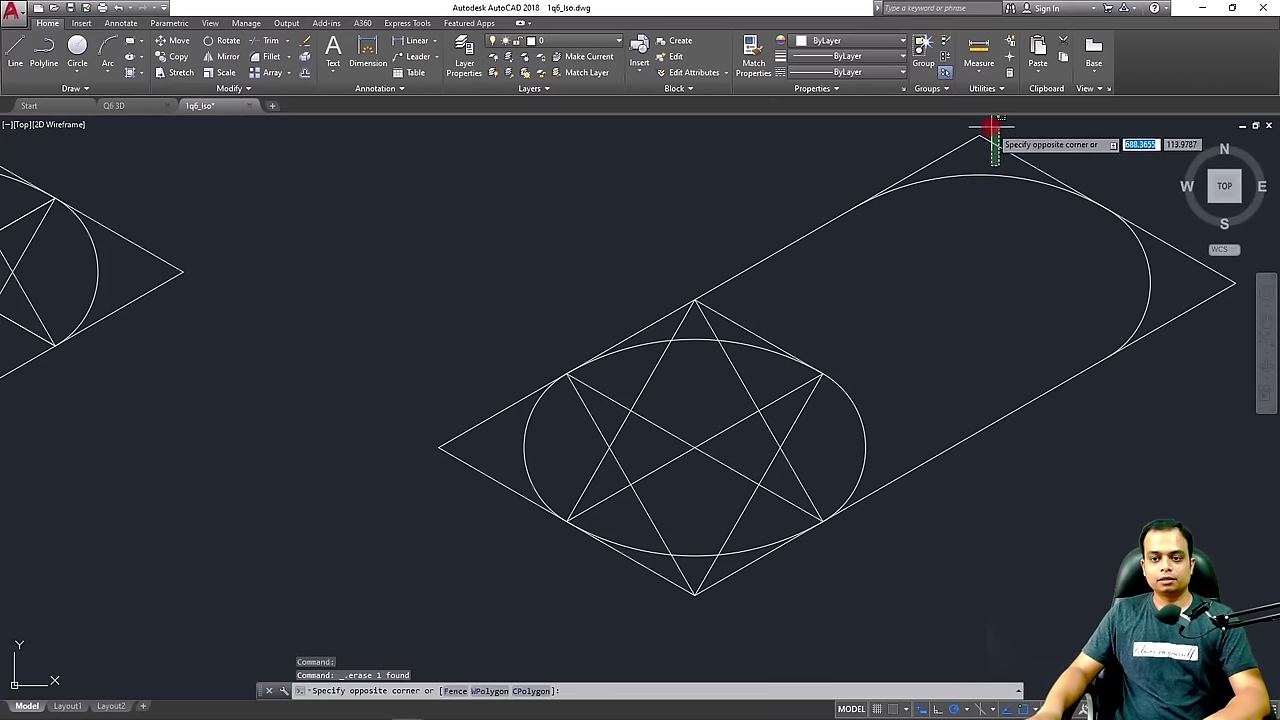
click(991, 127)
key(Delete)
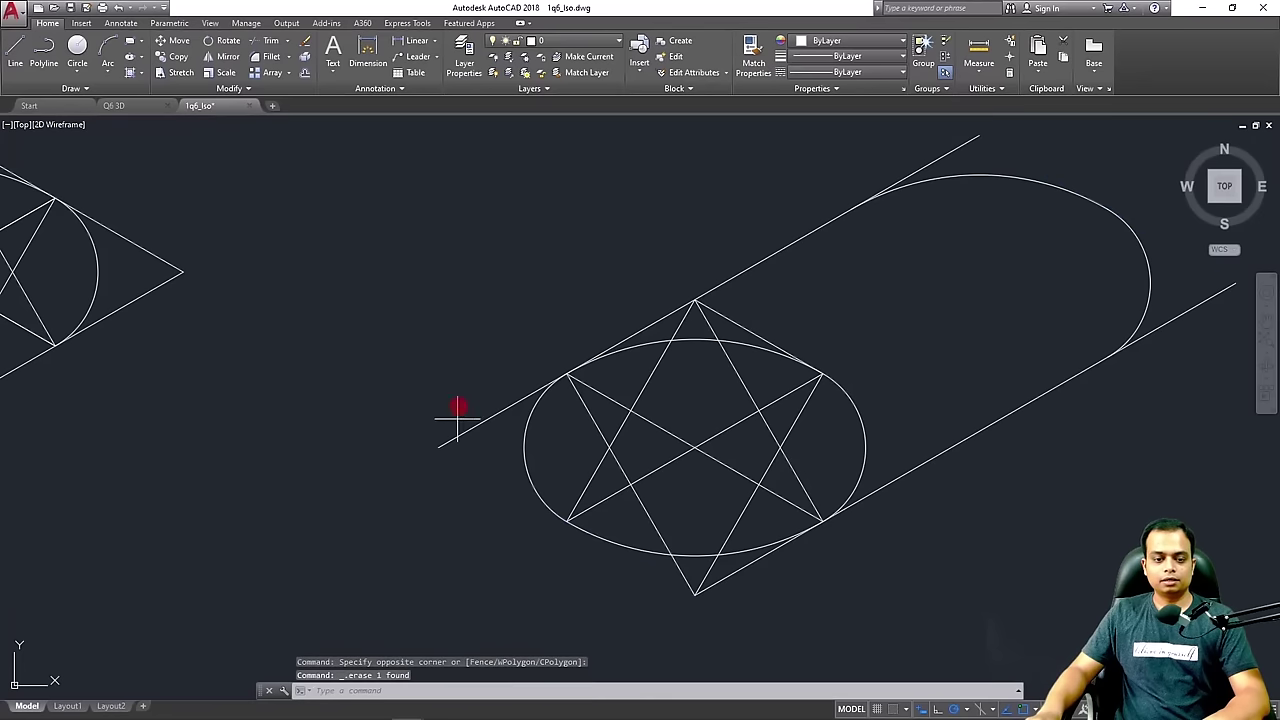
click(459, 408)
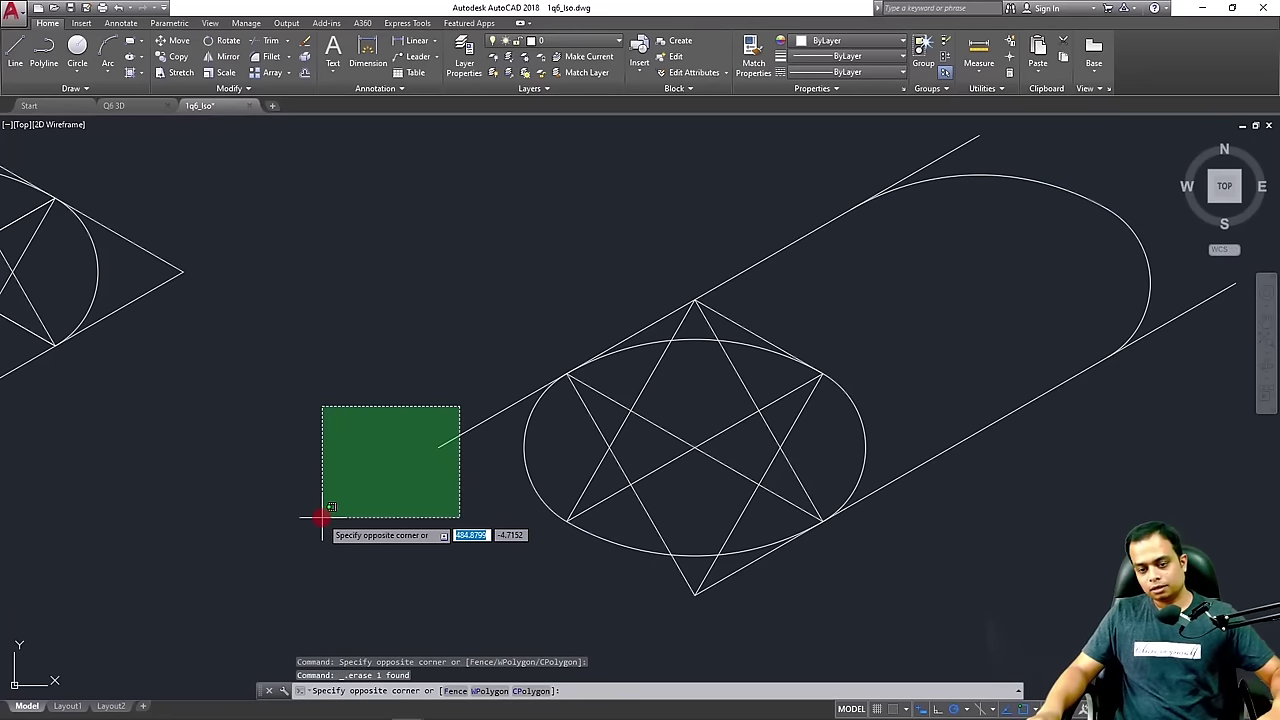
key(Escape)
Delete all construction lines inside and beside the duplicate's full isometric circle, keeping only its arcs and the long tangent edges
click(710, 414)
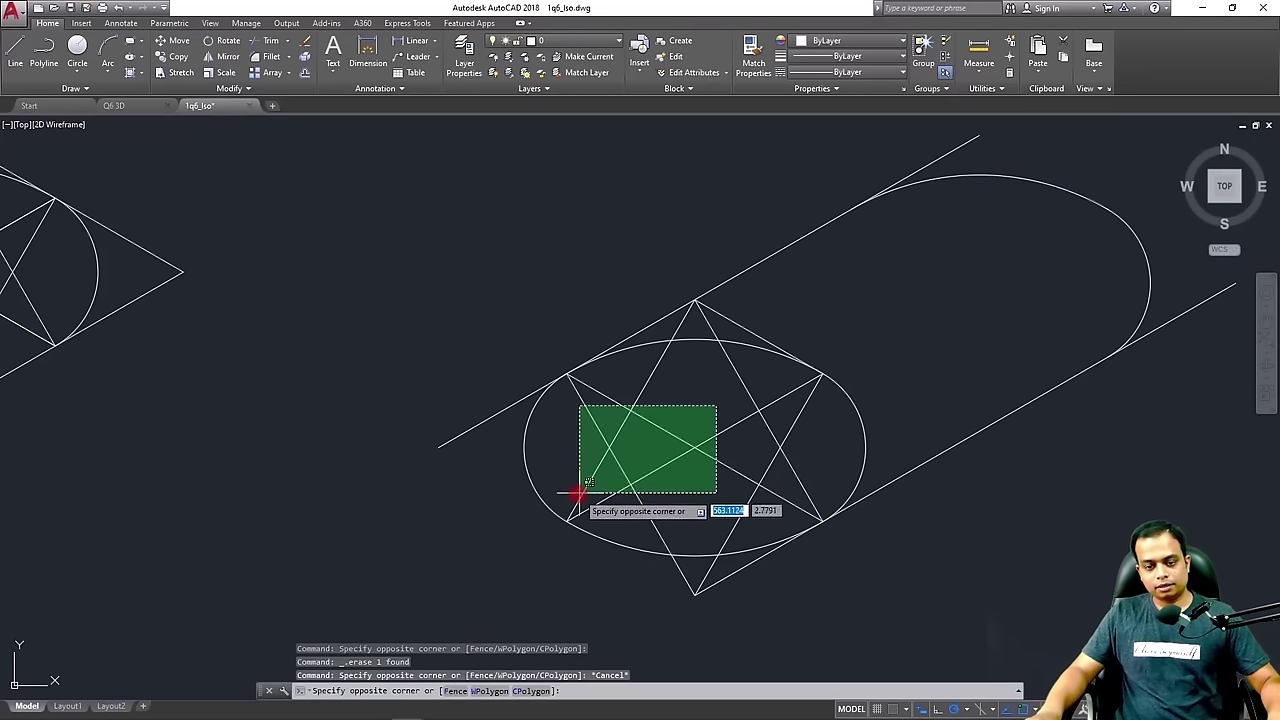
click(578, 493)
key(Delete)
click(792, 448)
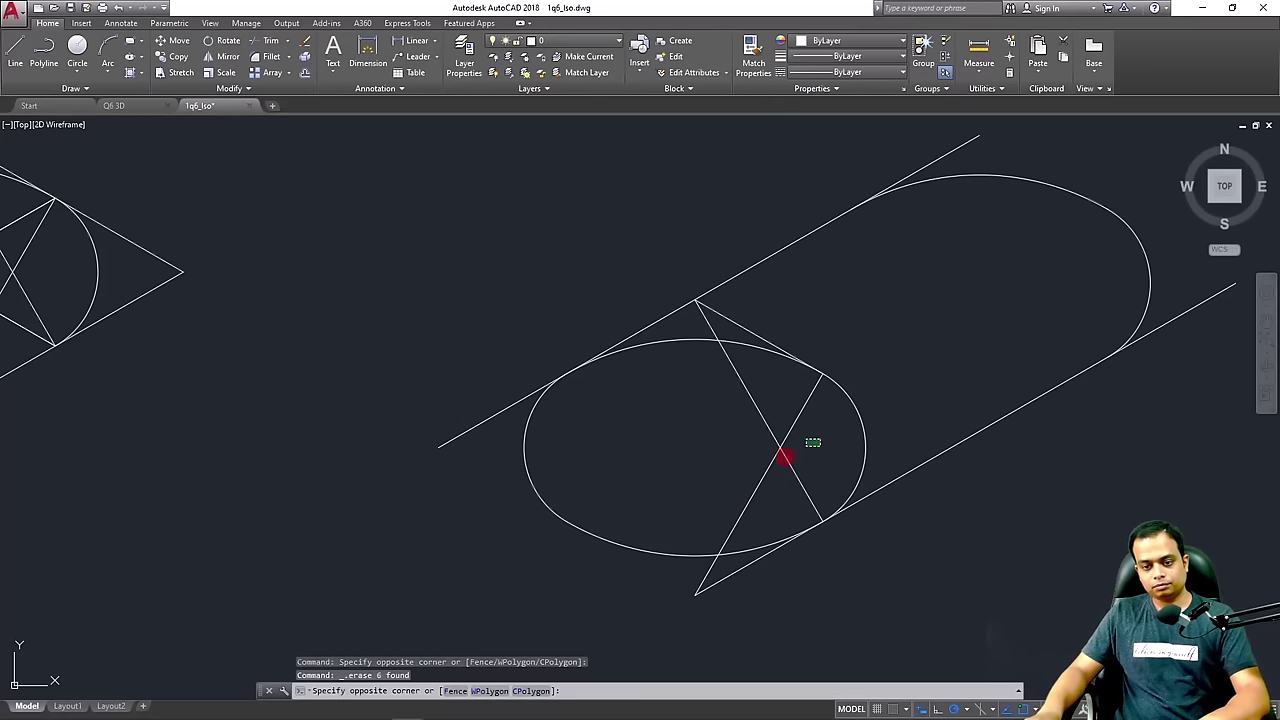
click(749, 477)
key(Delete)
click(764, 342)
key(Delete)
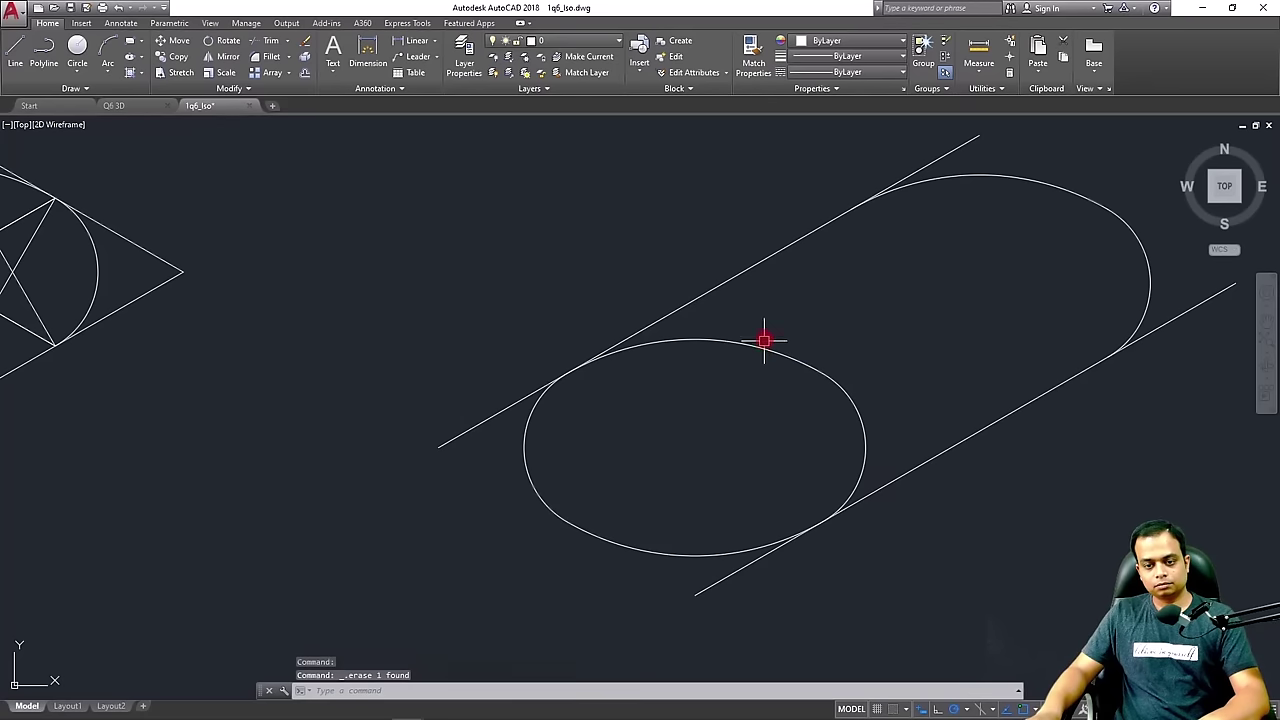
Compare the cleaned duplicate with the original construction and examine the front and top views in the reference drawing
middle_drag(877, 412, 742, 501)
scroll(500, 488, down, 3)
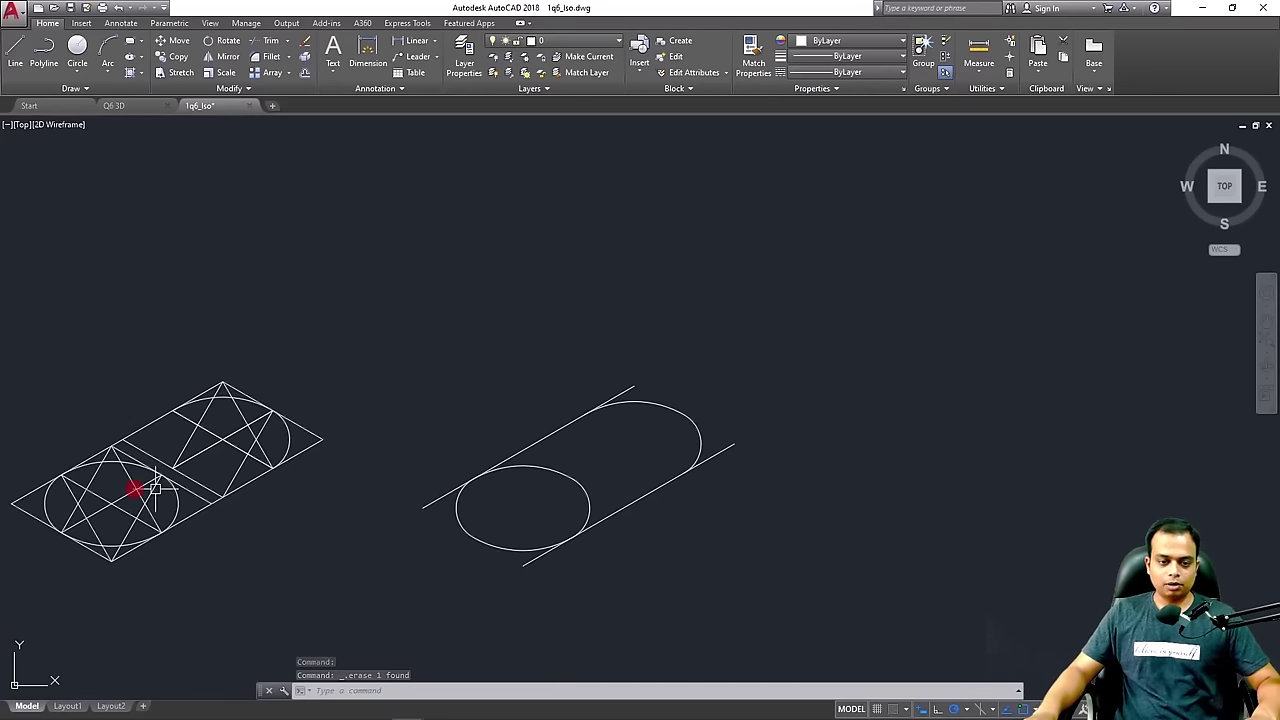
middle_drag(129, 486, 559, 450)
middle_drag(280, 430, 443, 423)
scroll(445, 402, up, 4)
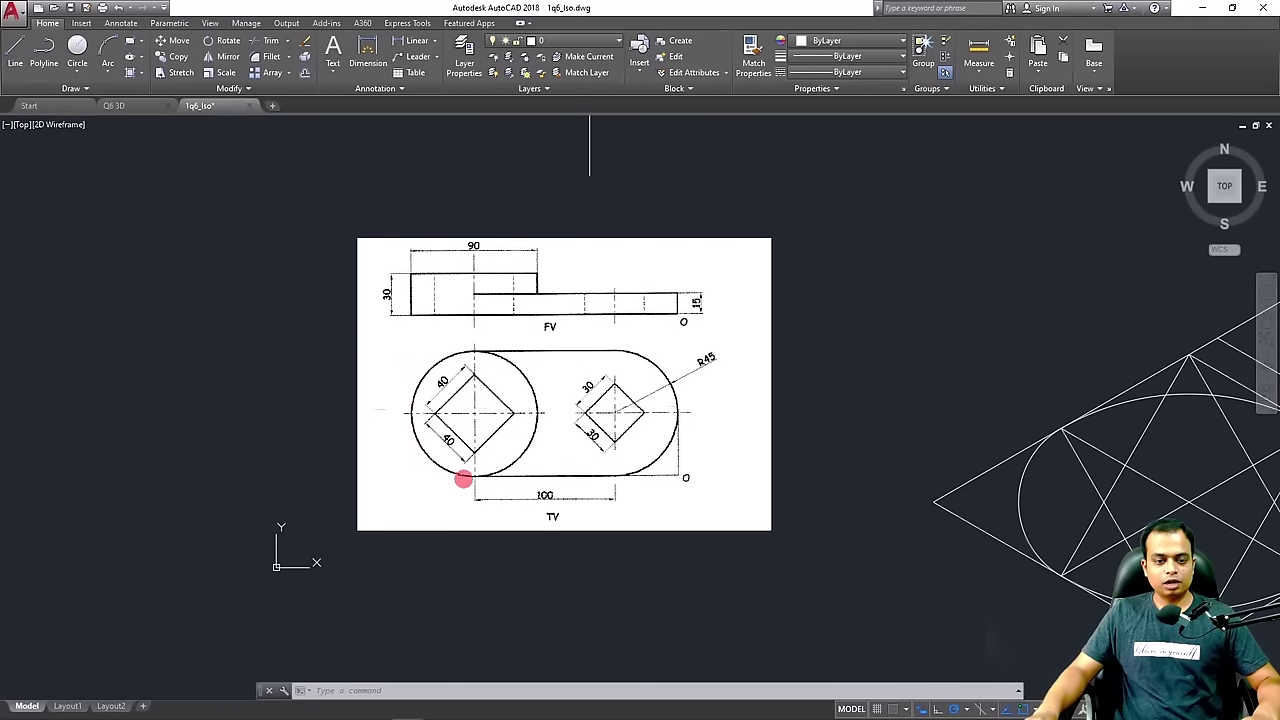
Trim the overhanging ends of both long tangent edges back to the rounded ends of the cleaned duplicate
scroll(915, 512, down, 2)
middle_drag(920, 514, 449, 517)
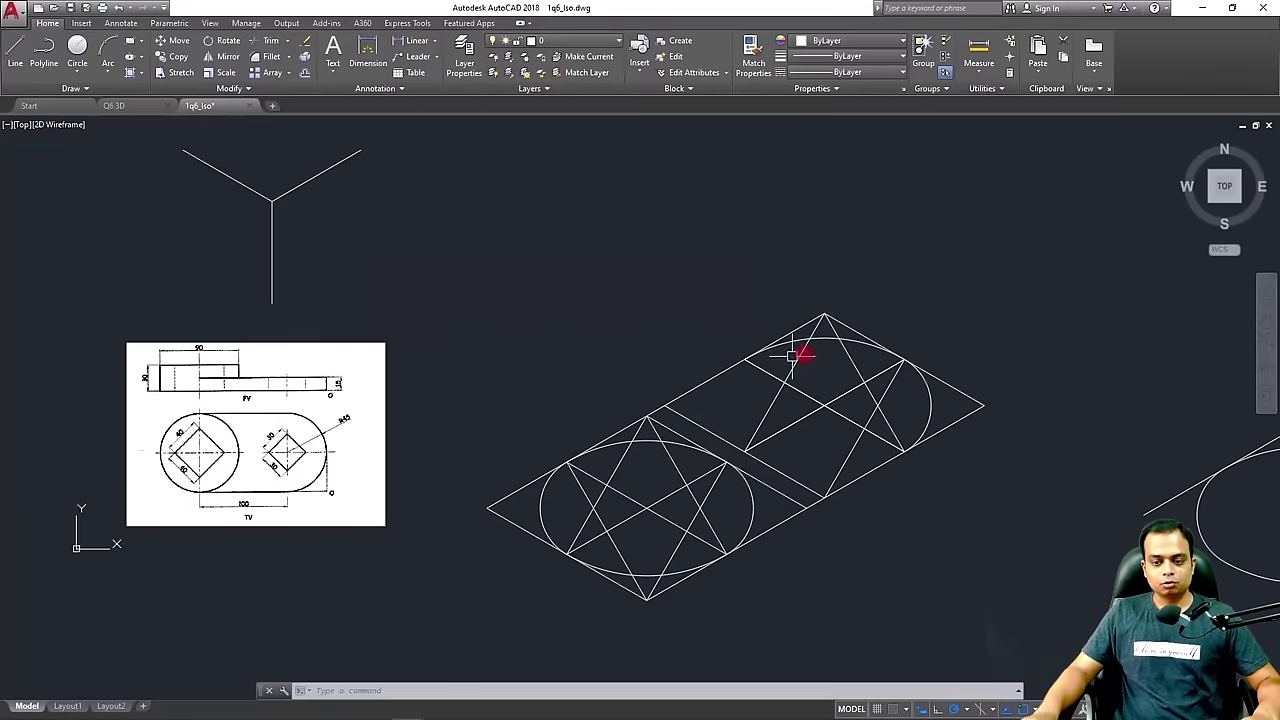
middle_drag(850, 410, 515, 393)
middle_drag(938, 349, 686, 386)
scroll(700, 386, up, 2)
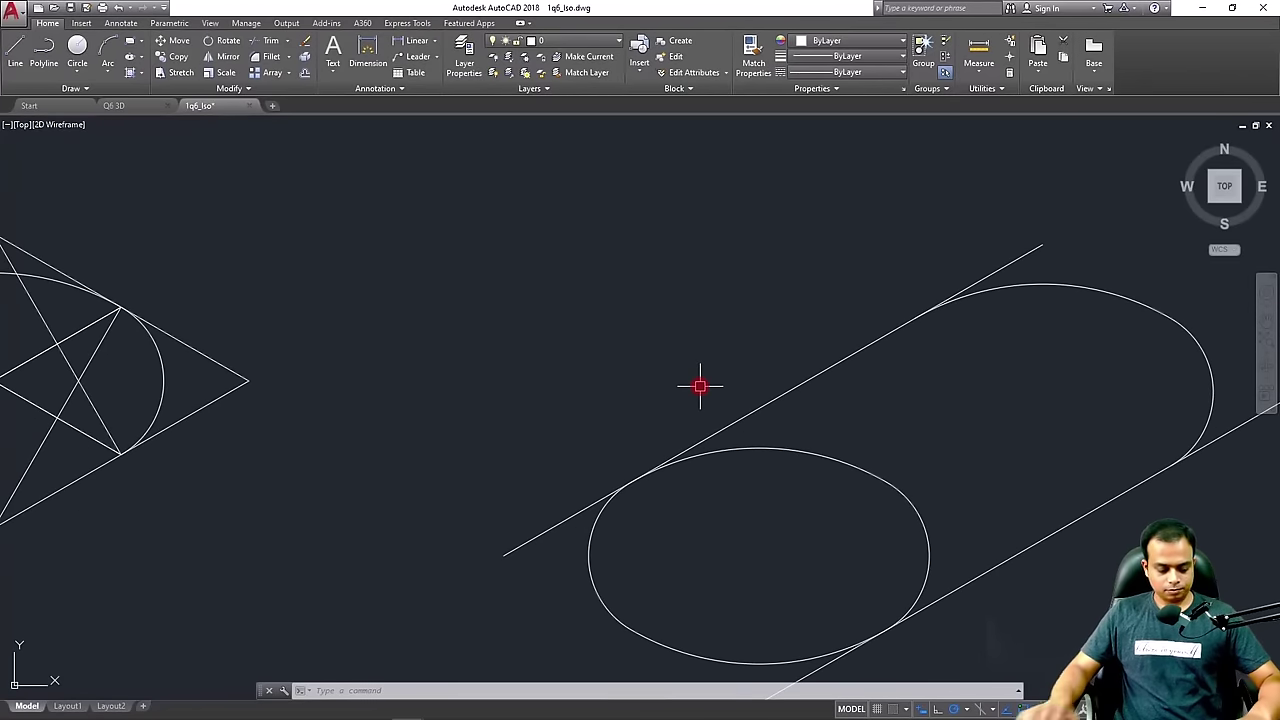
text(tr)
key(Return)
key(Return)
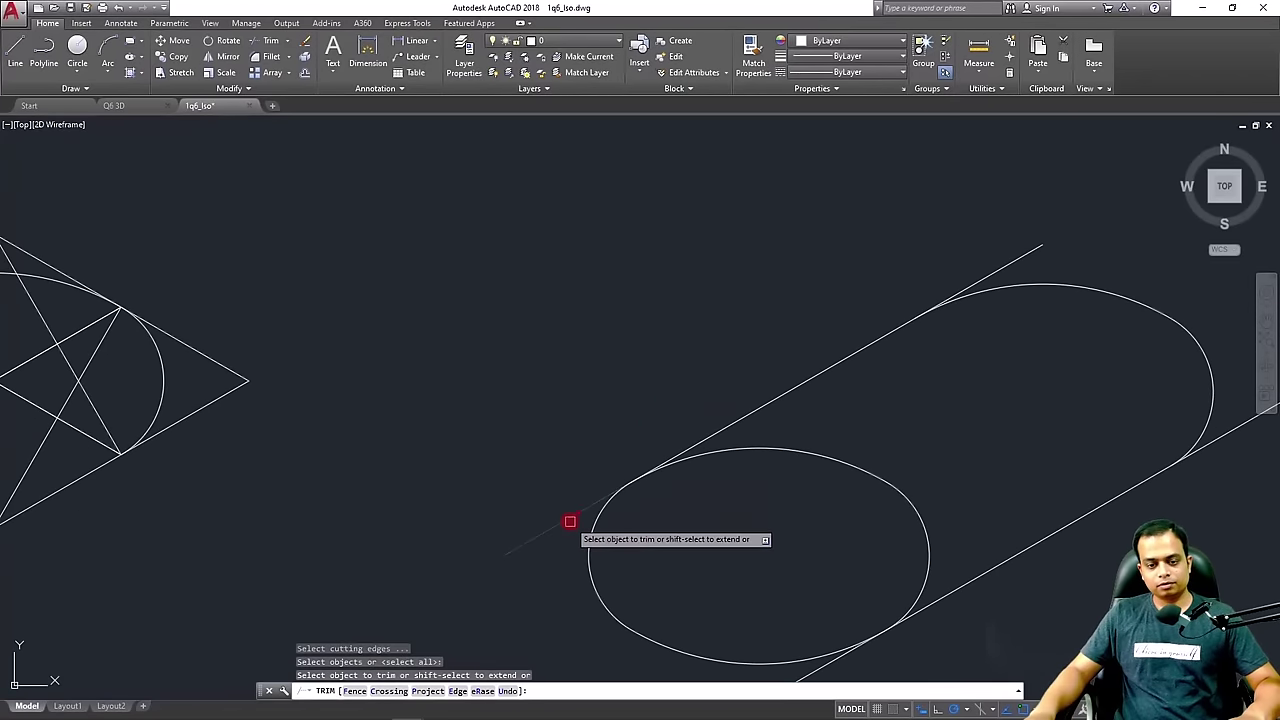
click(570, 521)
click(1043, 249)
middle_drag(1044, 263, 752, 246)
click(994, 385)
middle_drag(802, 514, 890, 357)
click(588, 507)
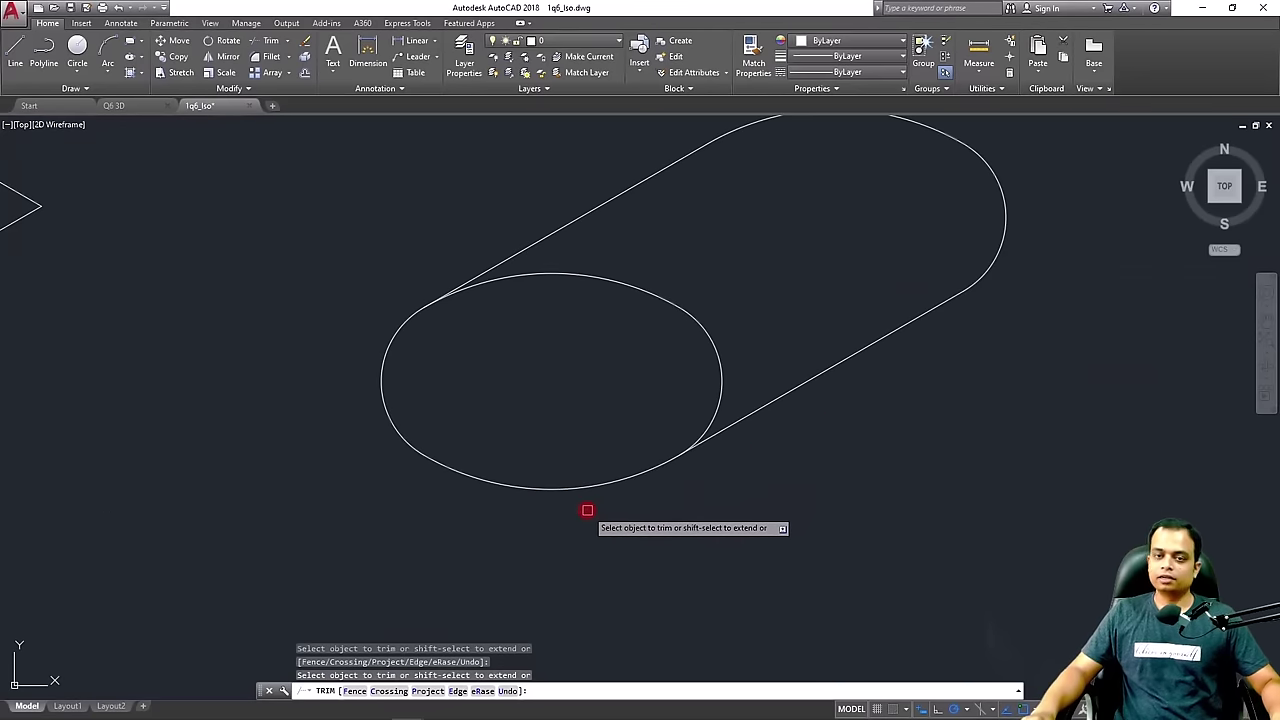
key(Escape)
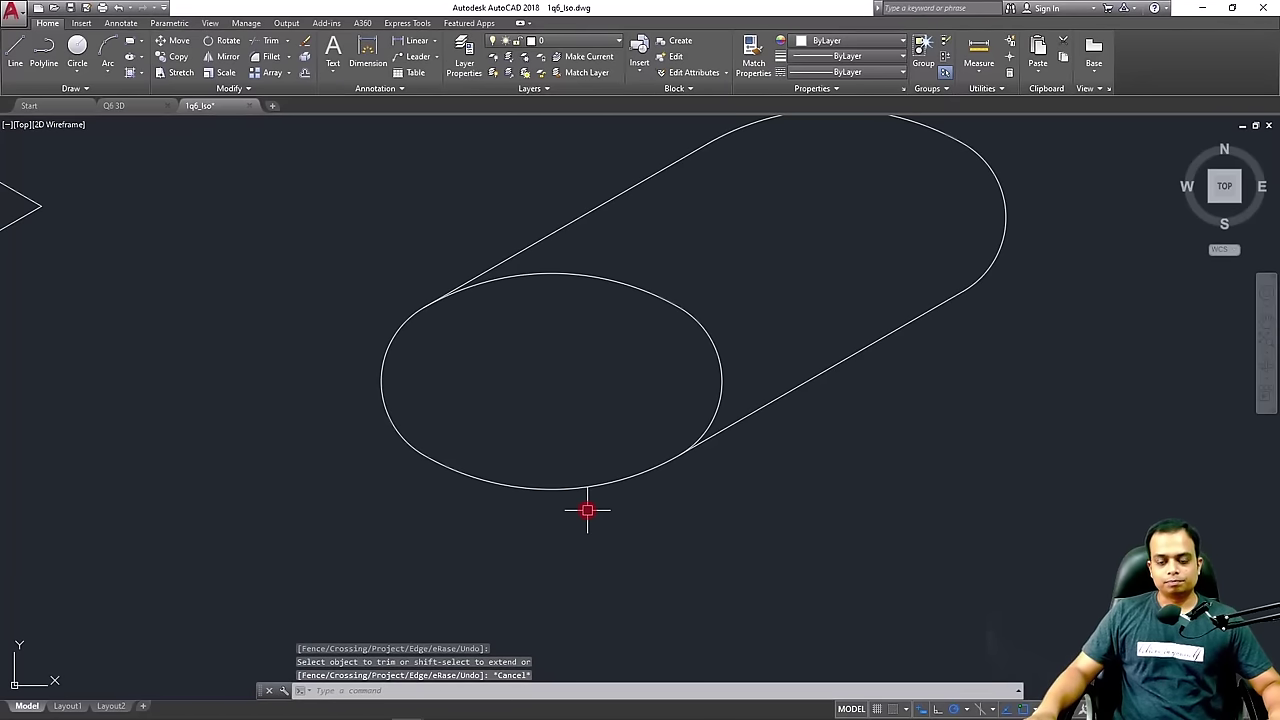
Copy the whole trimmed round-ended outline and paste the copy in the empty space to its right
scroll(587, 511, down, 2)
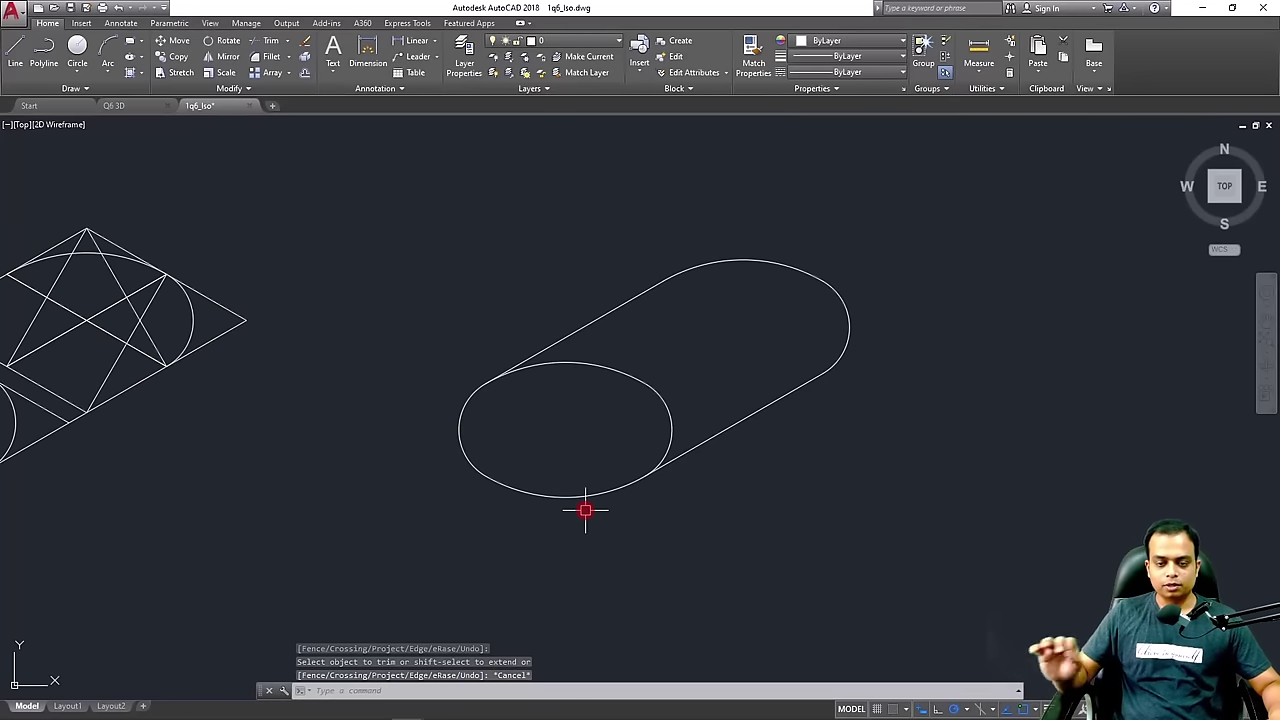
click(981, 195)
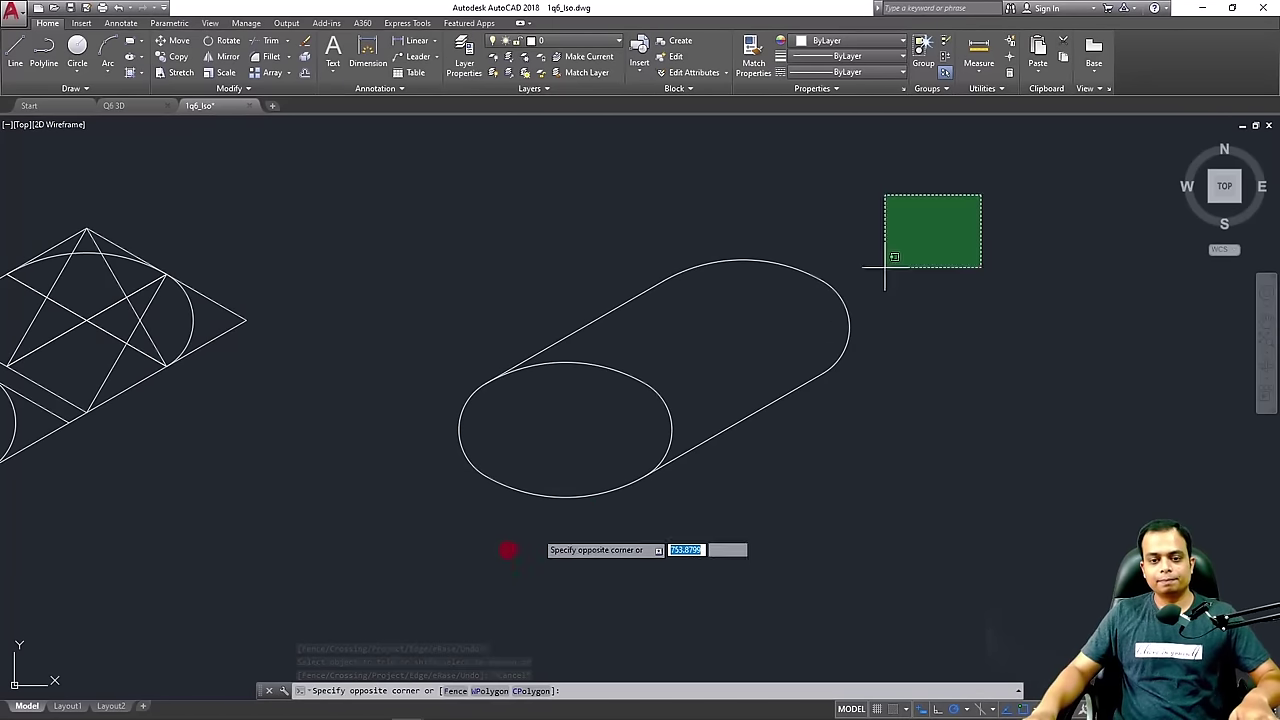
click(405, 599)
key(ctrl+c)
key(ctrl+v)
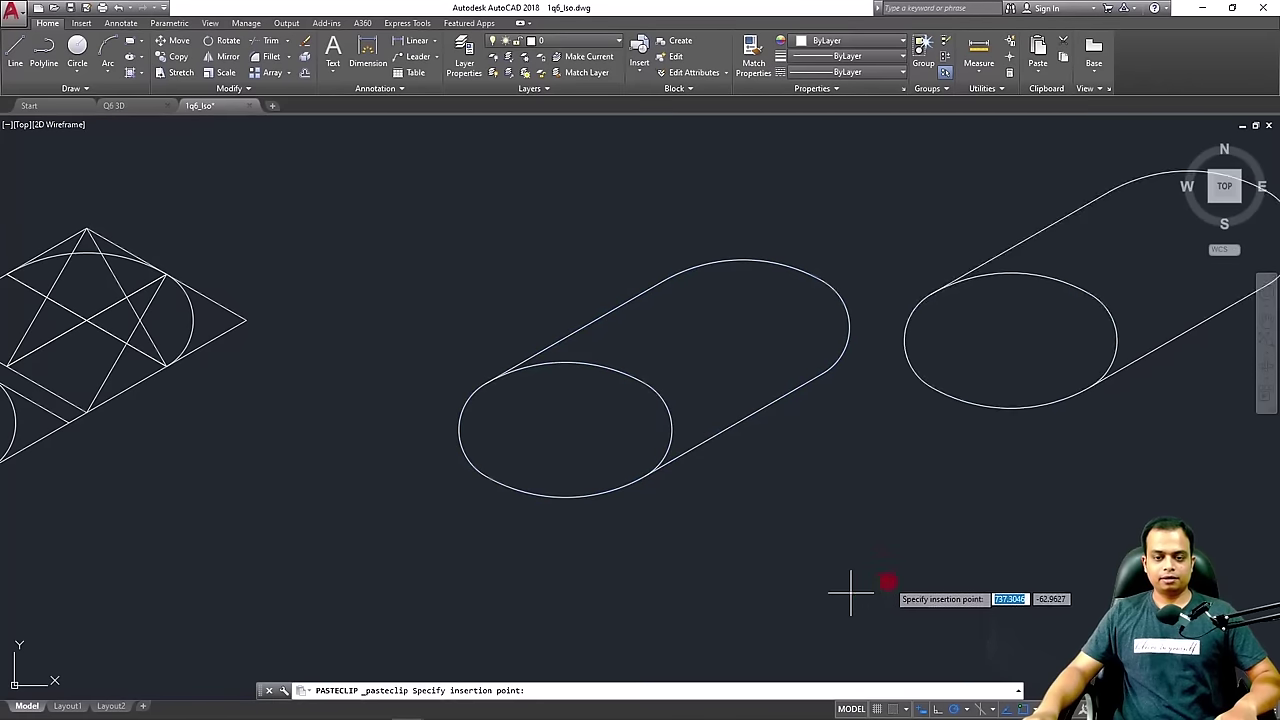
scroll(868, 587, down, 3)
middle_drag(886, 580, 600, 574)
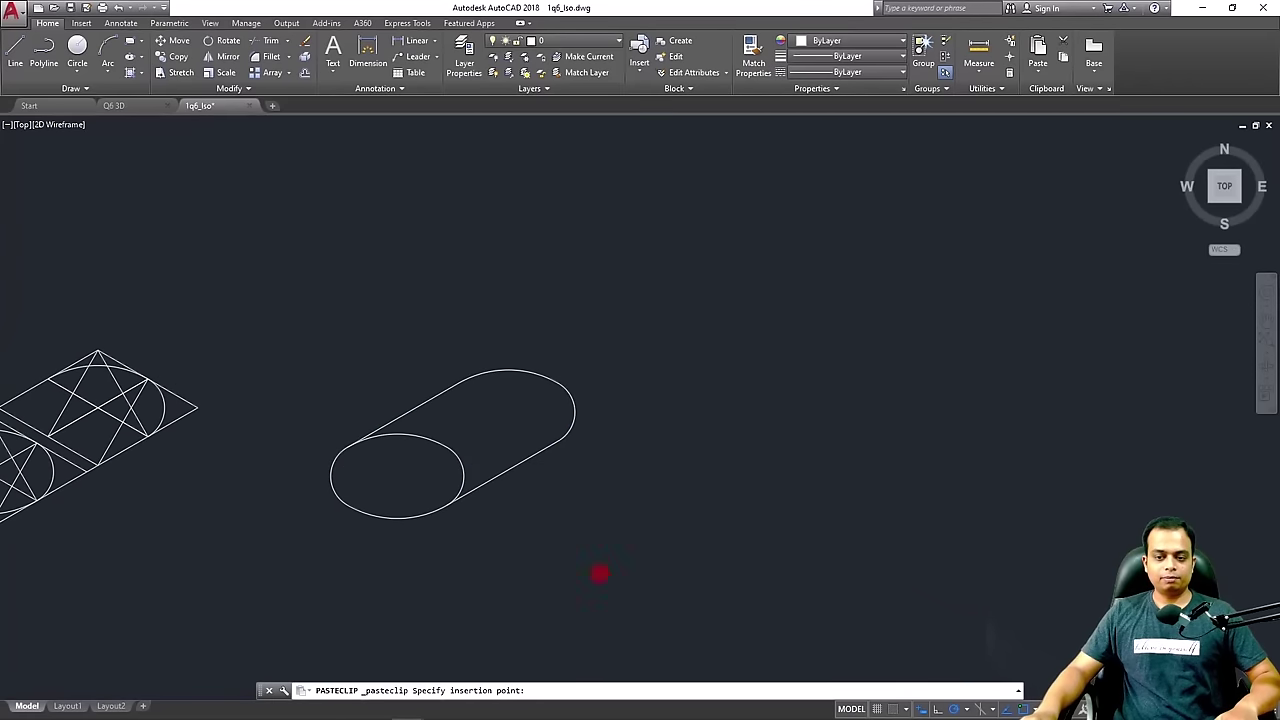
click(676, 636)
Examine the heights of the round boss and the lower plate in the reference drawing's front view
scroll(349, 595, down, 2)
middle_drag(530, 480, 837, 517)
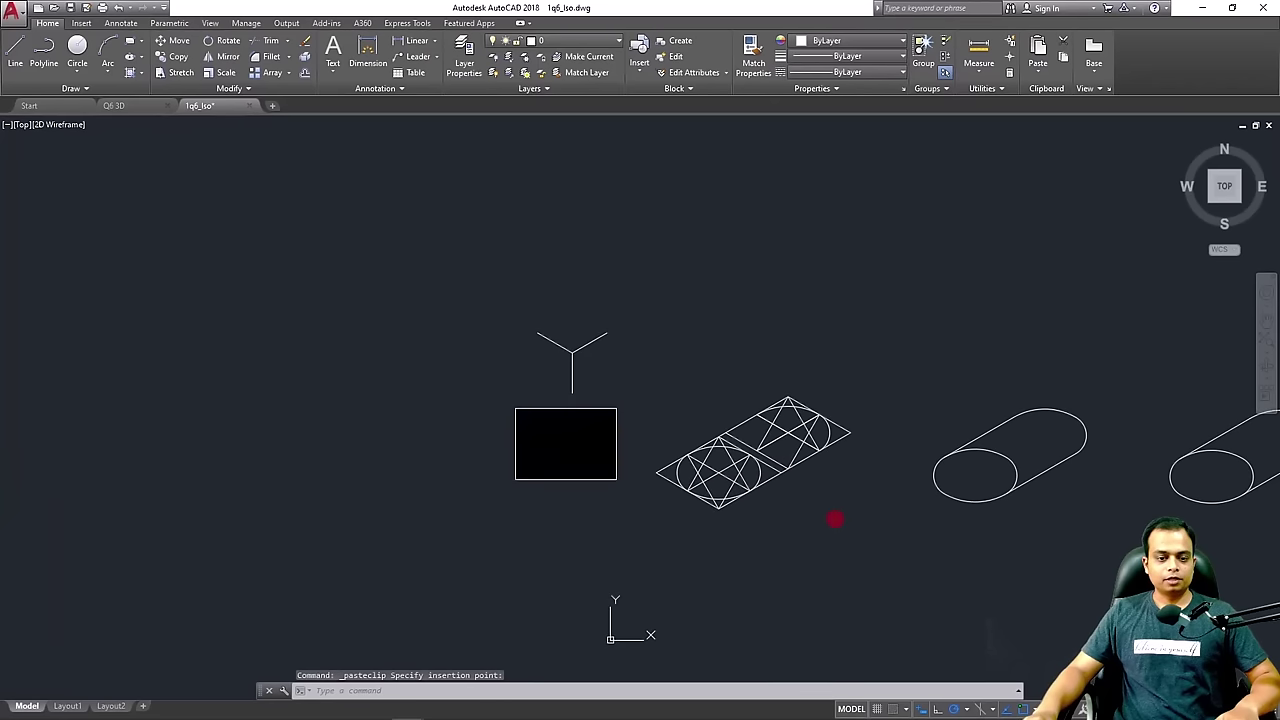
scroll(491, 420, up, 6)
middle_drag(675, 388, 493, 416)
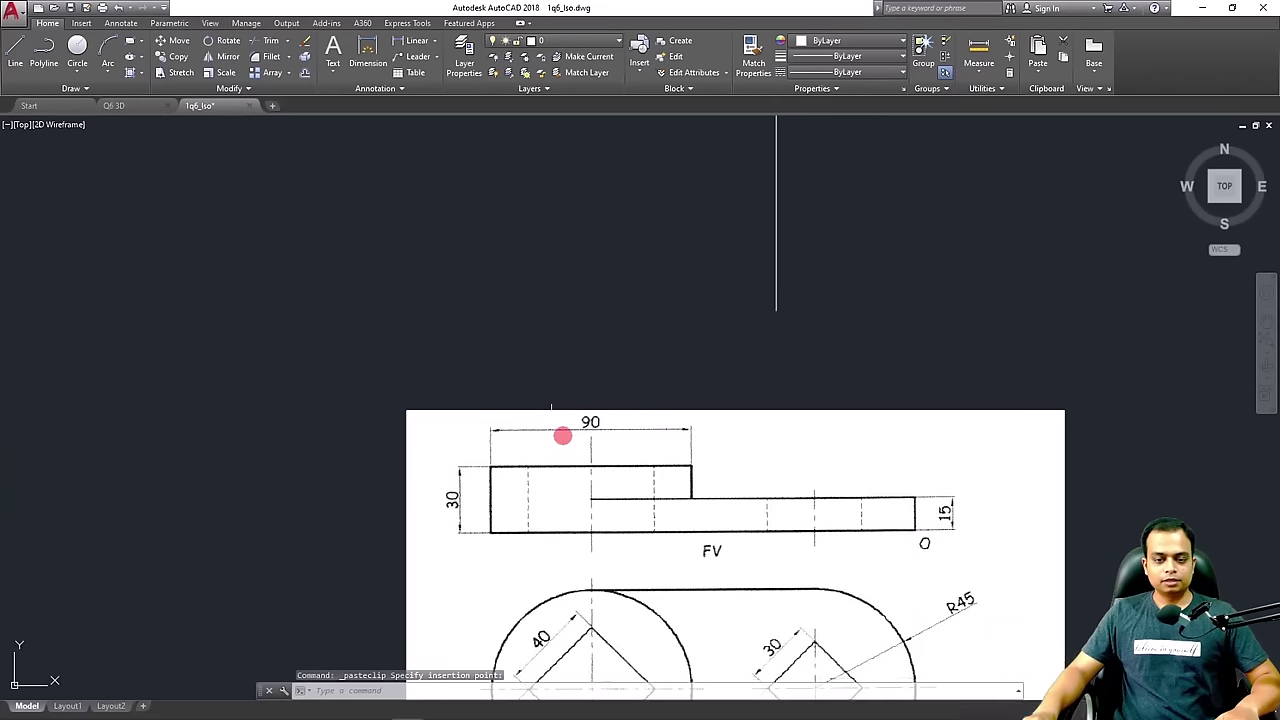
middle_drag(525, 575, 531, 520)
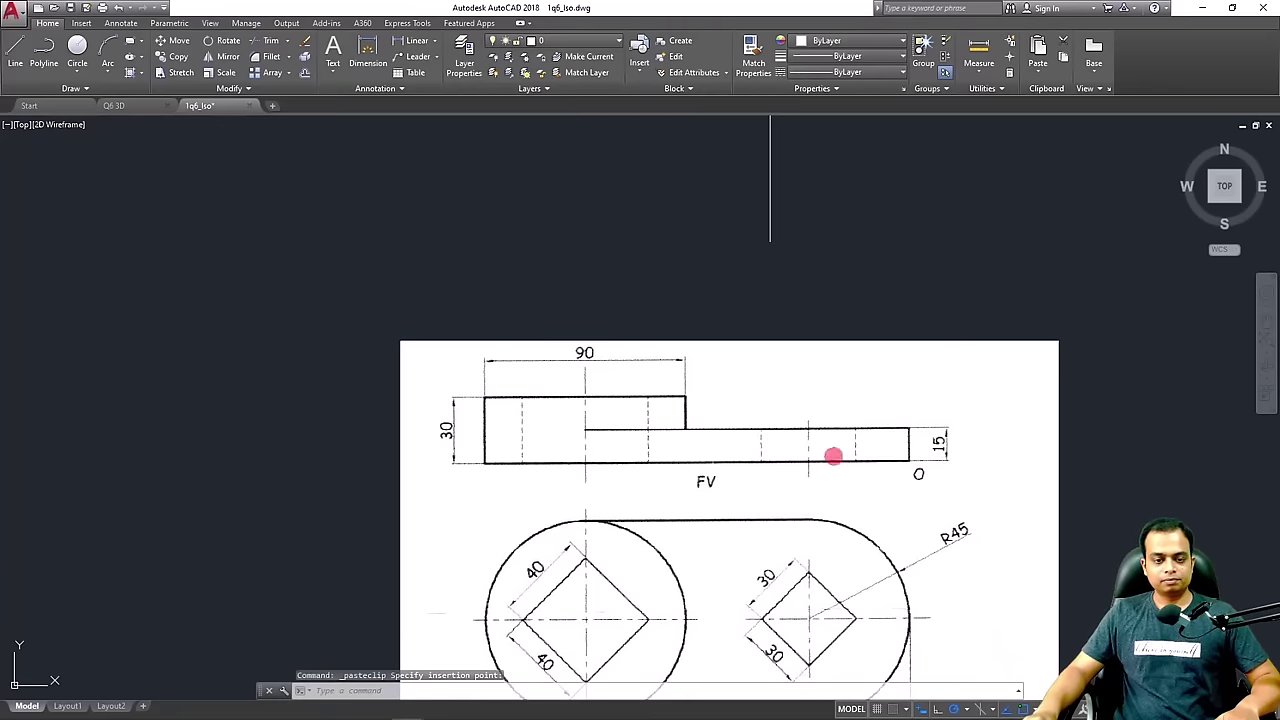
middle_drag(833, 456, 614, 449)
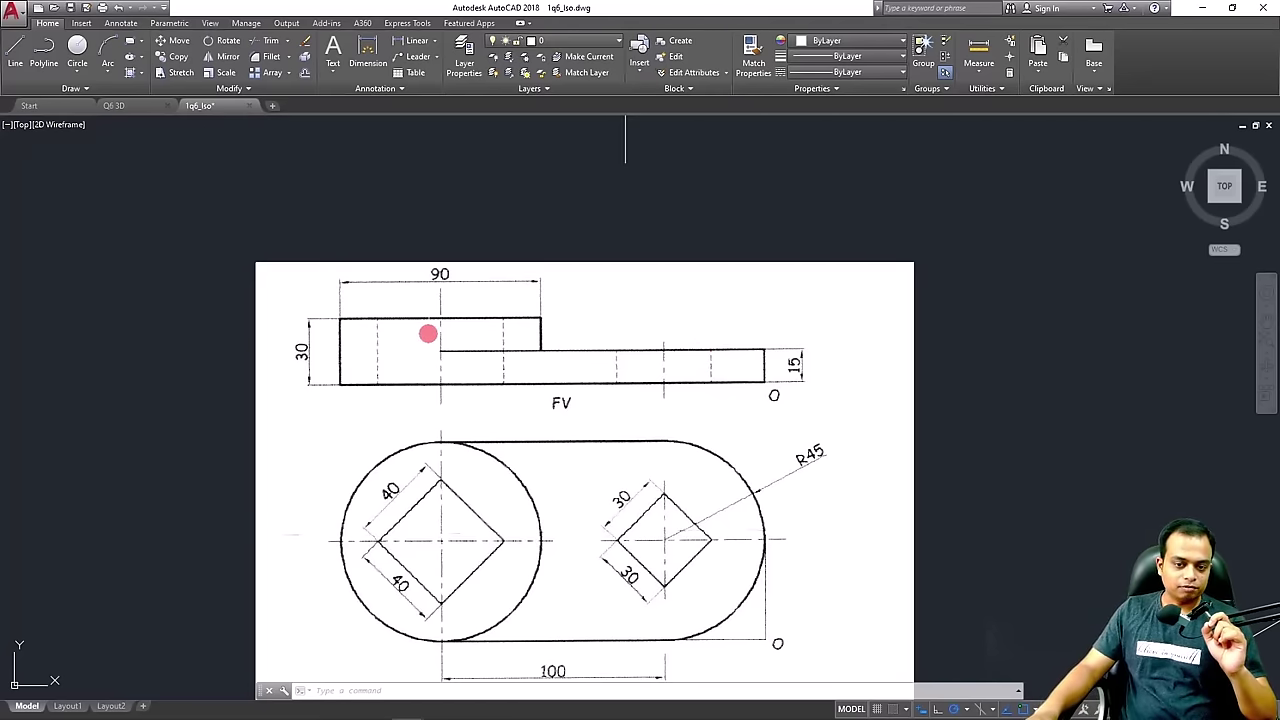
scroll(1137, 440, down, 3)
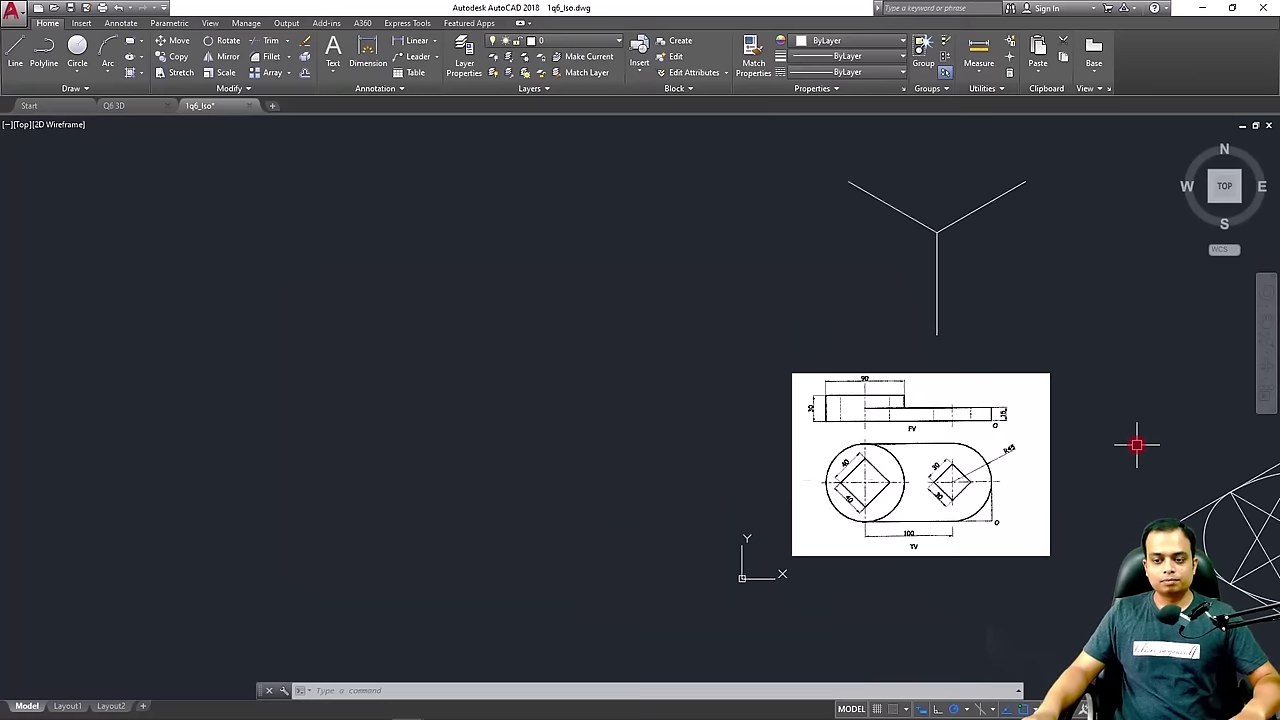
Draw a vertical line 30 units upward from the left side of the isometric circle on the pasted outline
middle_drag(1137, 443, 245, 438)
scroll(1006, 480, down, 2)
scroll(580, 457, up, 1)
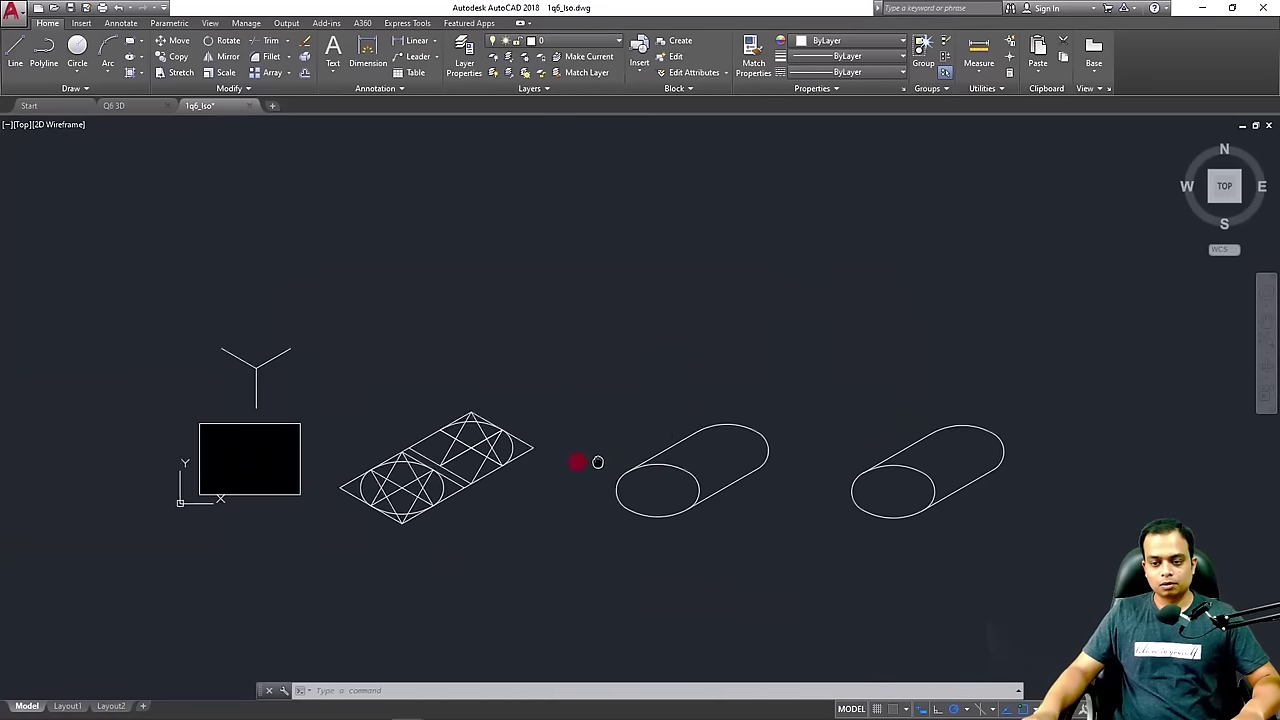
middle_drag(1032, 462, 875, 462)
scroll(875, 462, up, 4)
middle_drag(712, 462, 764, 444)
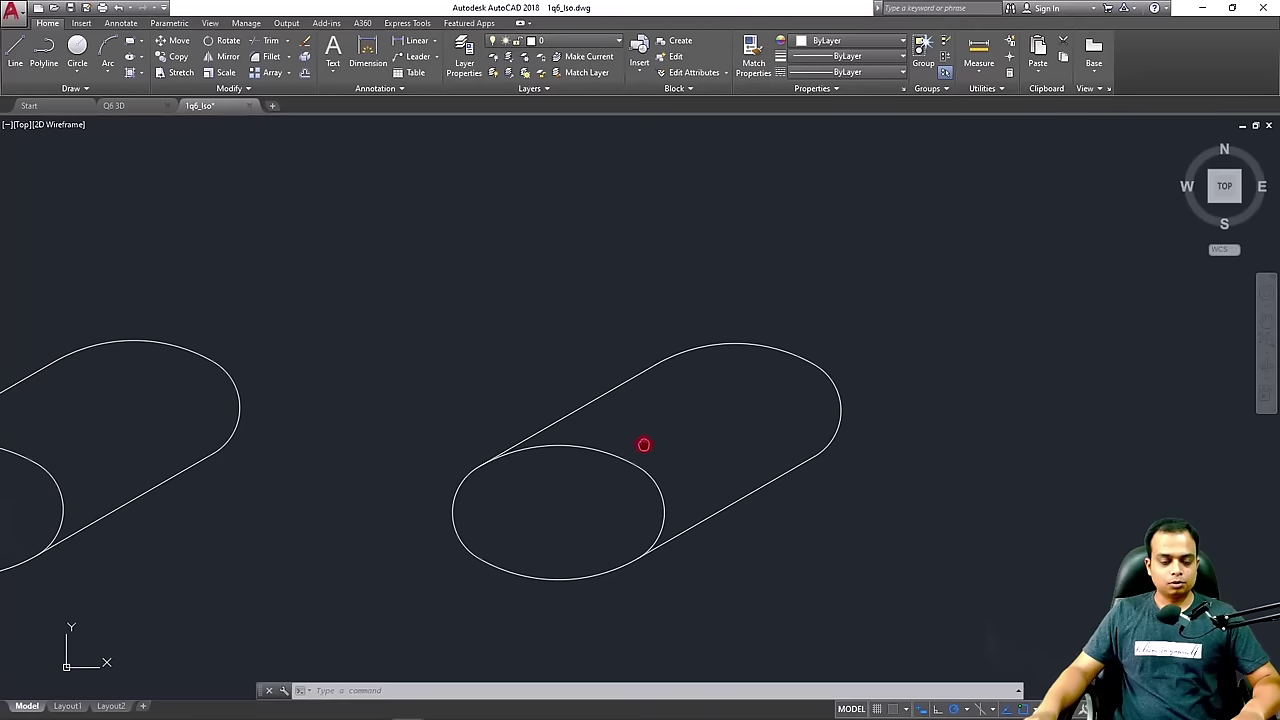
scroll(446, 490, up, 4)
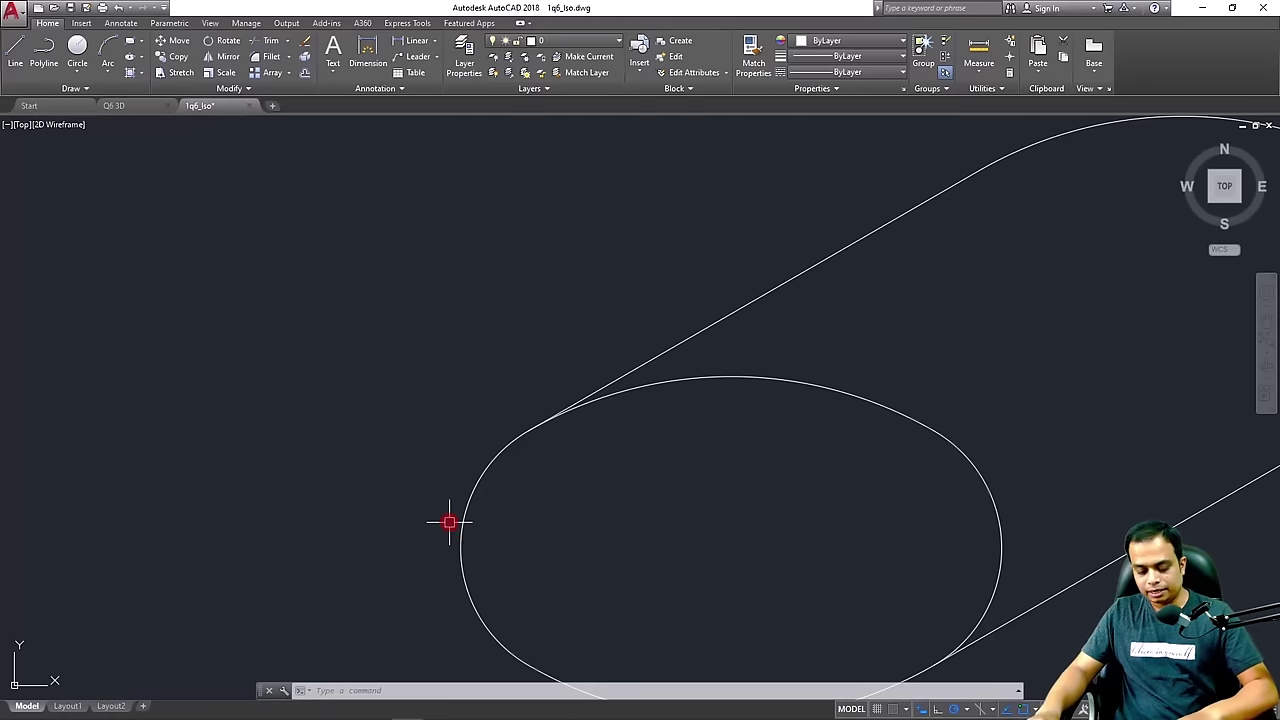
text(l)
key(Return)
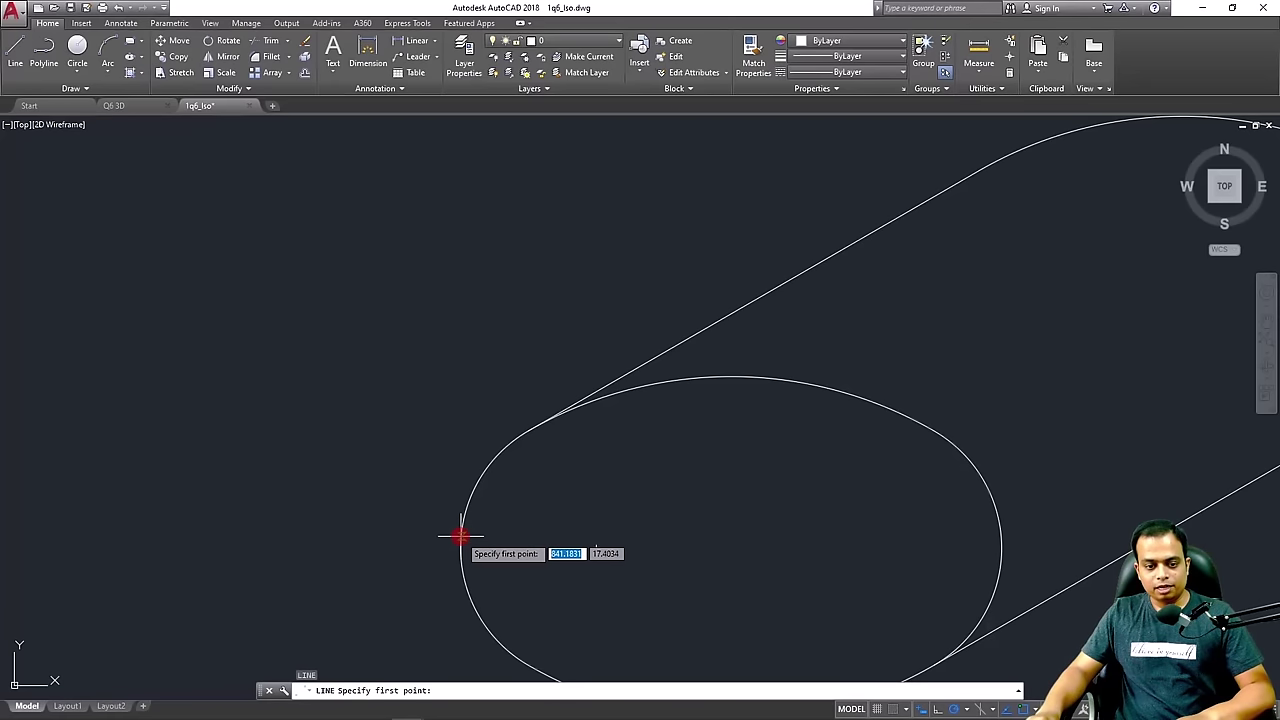
click(460, 537)
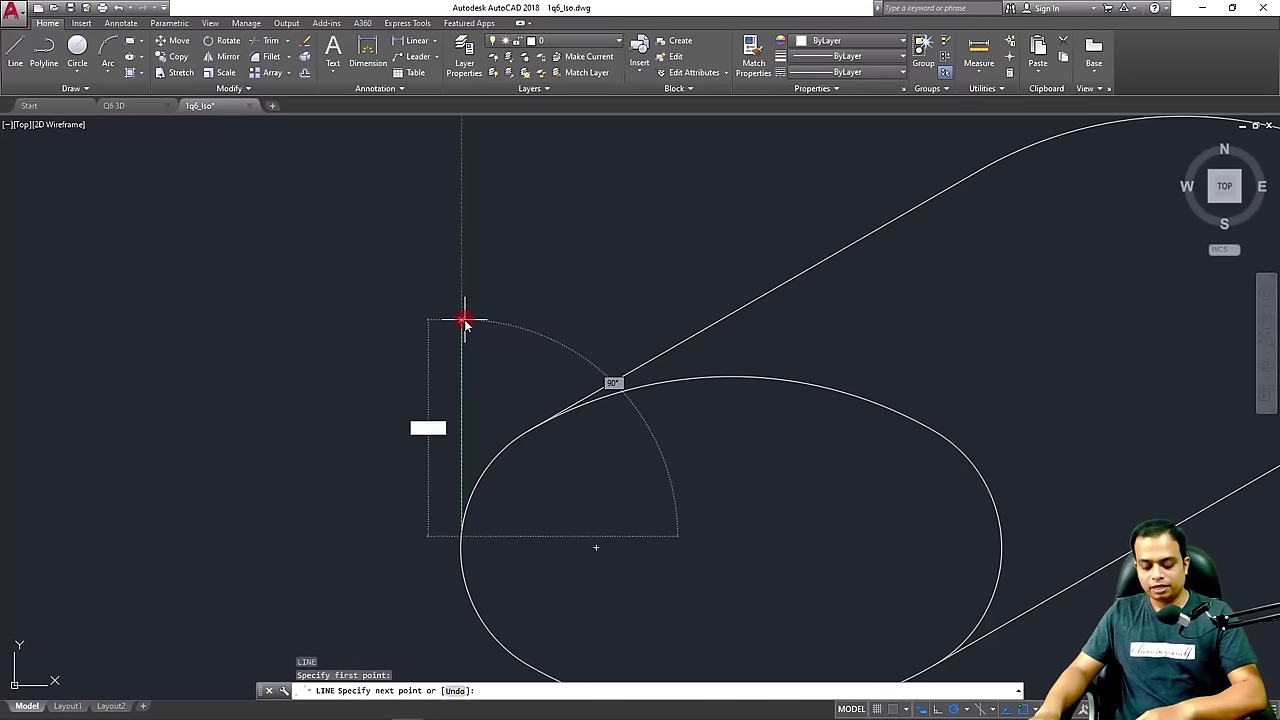
text(40)
key(Return)
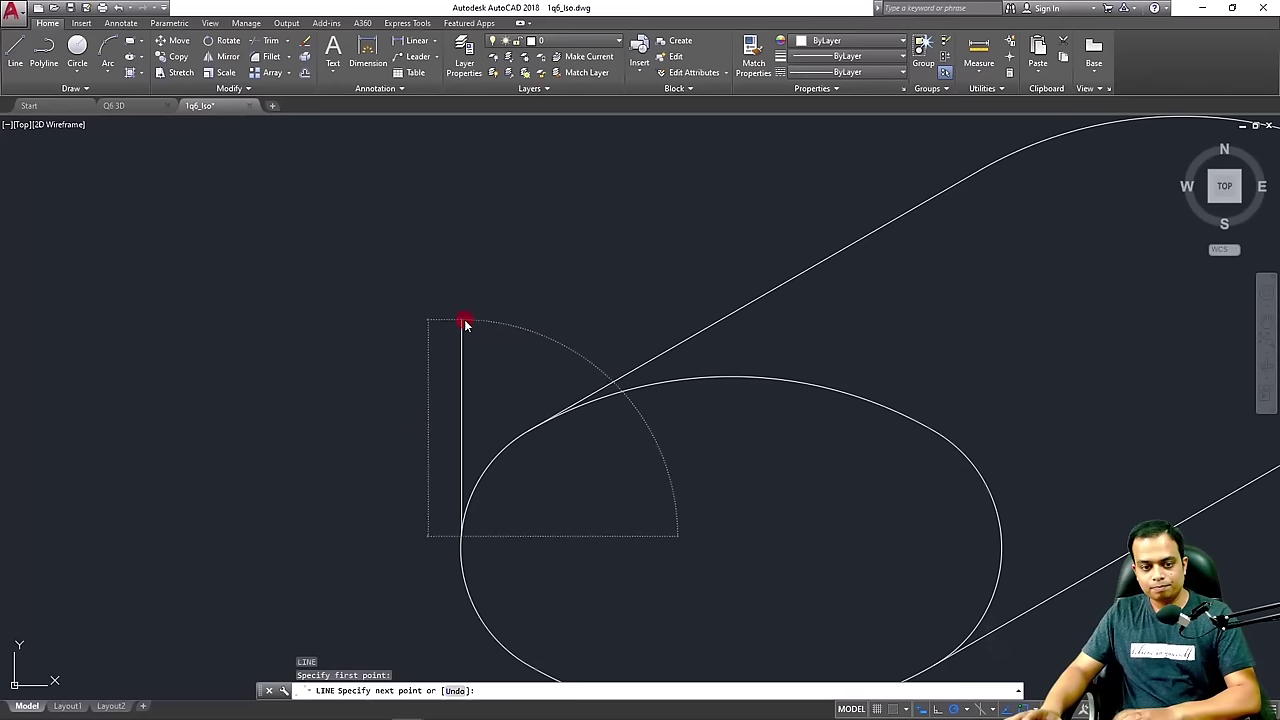
text(30)
key(Return)
key(Return)
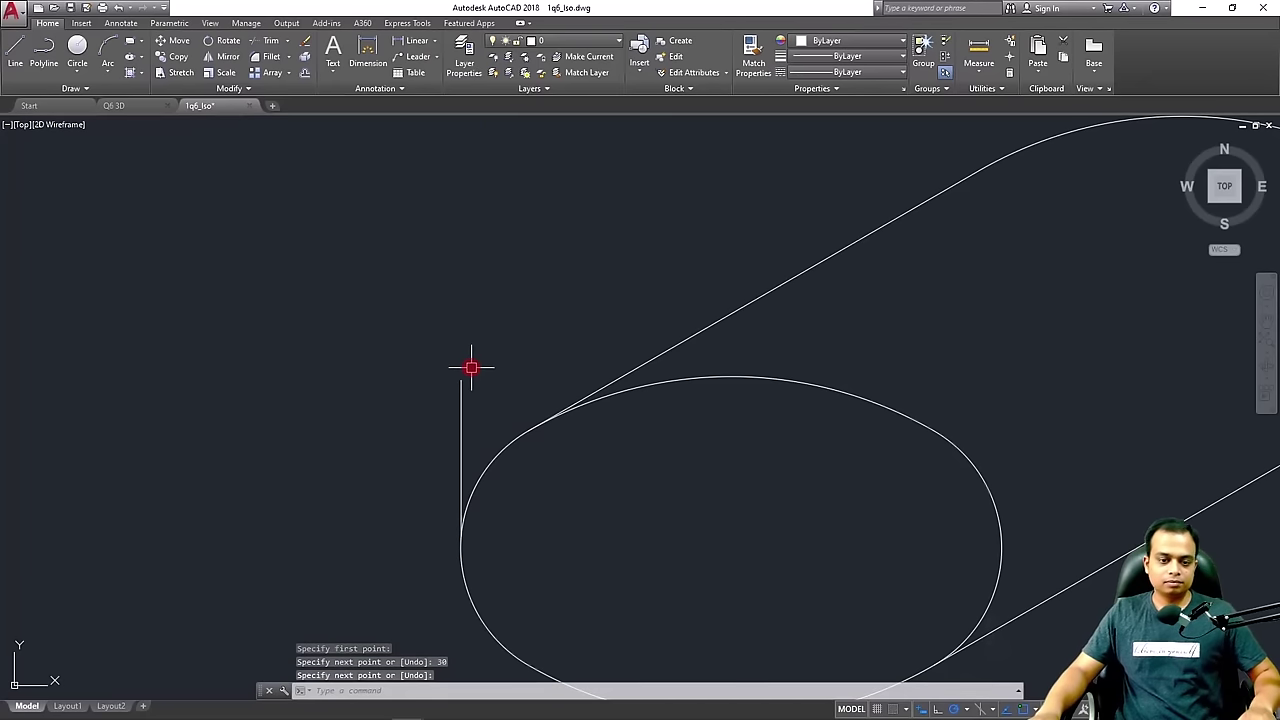
Copy the 30-unit vertical line from its lower end to four points spaced along the circle's lower arc
click(478, 358)
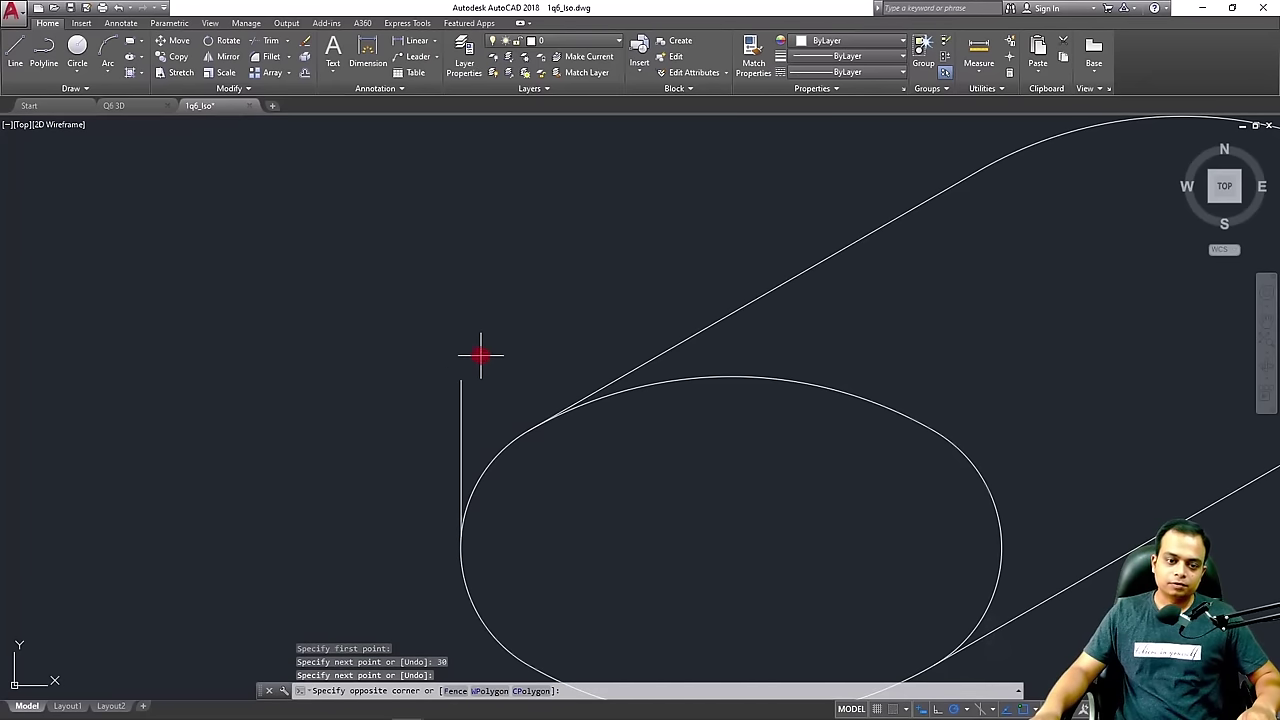
click(444, 412)
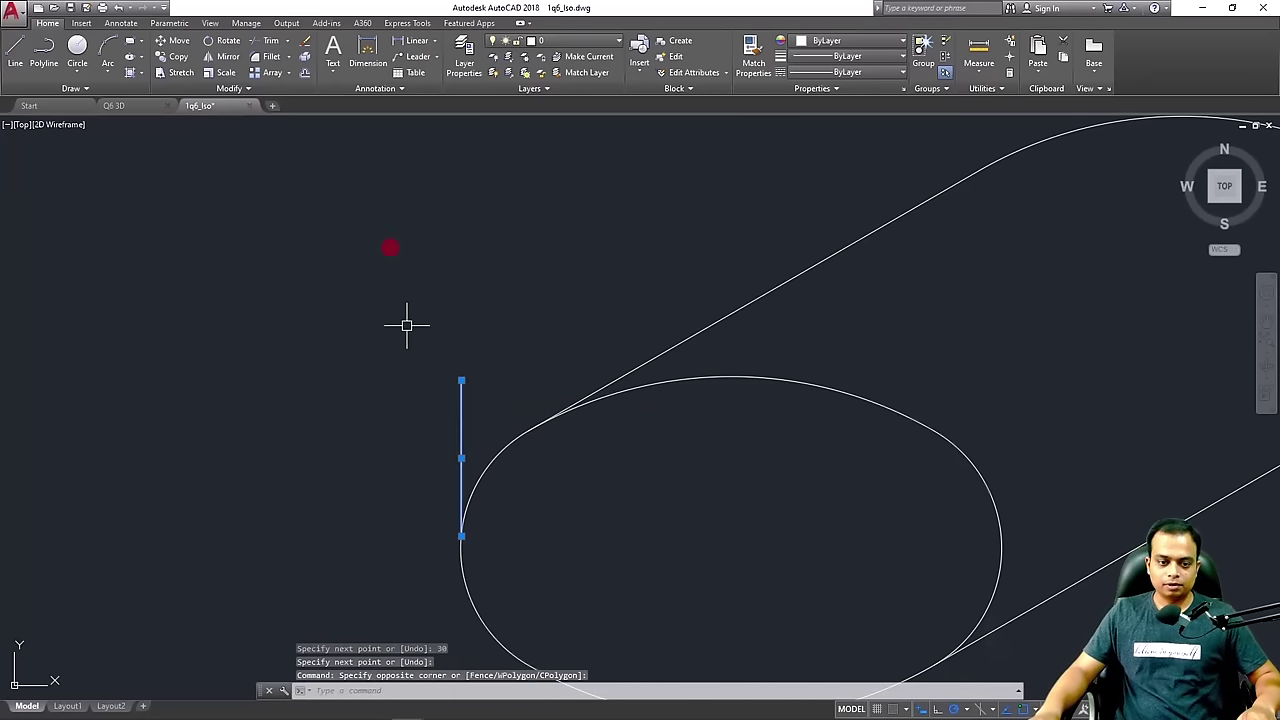
click(172, 56)
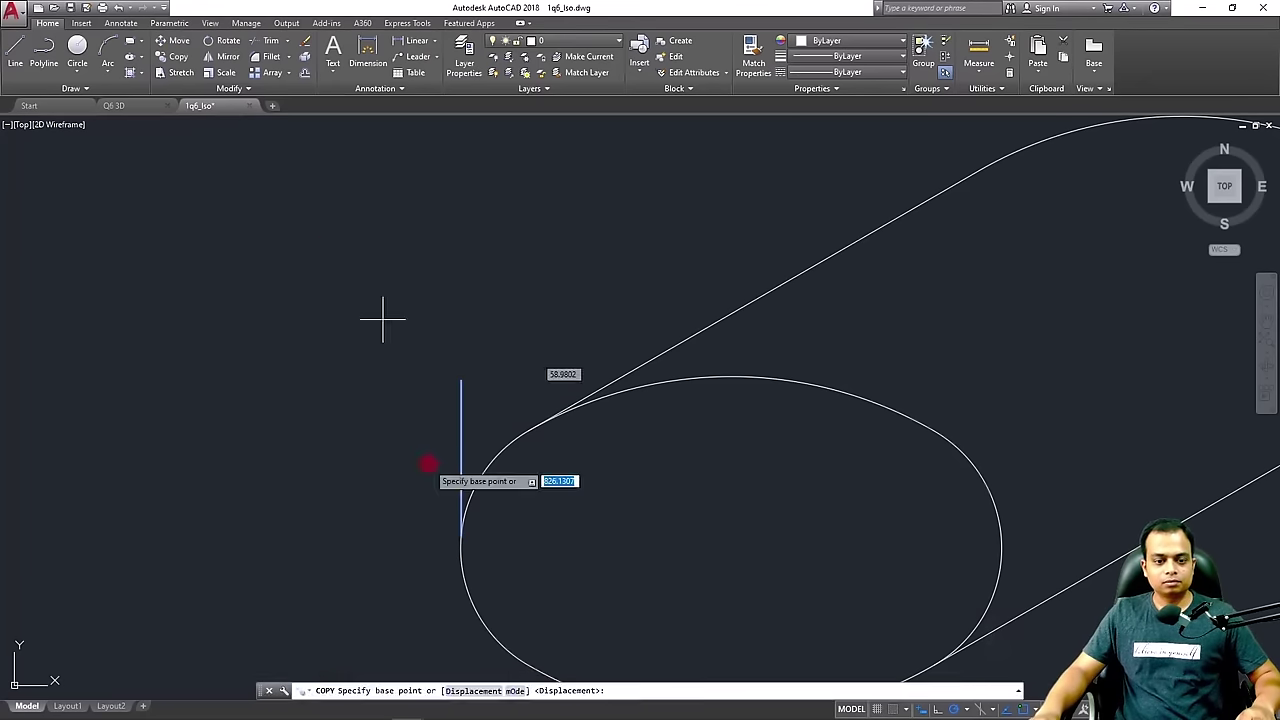
click(461, 537)
middle_drag(523, 609, 482, 391)
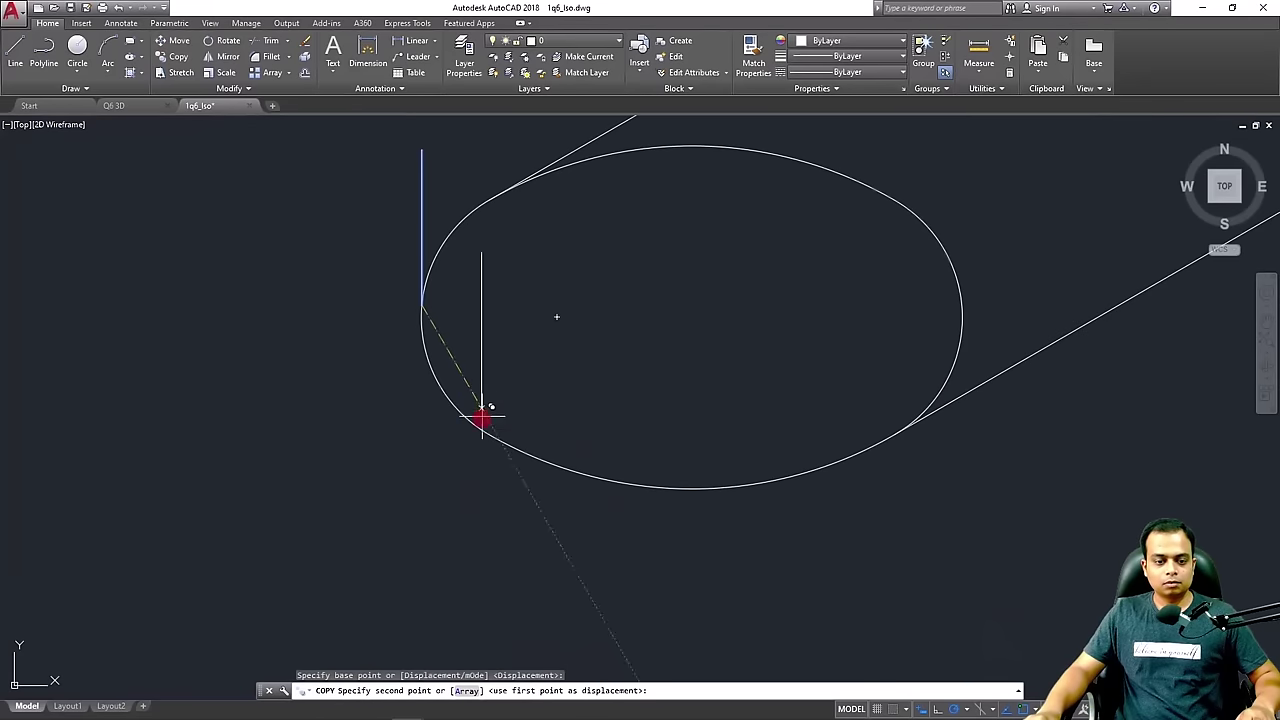
click(489, 432)
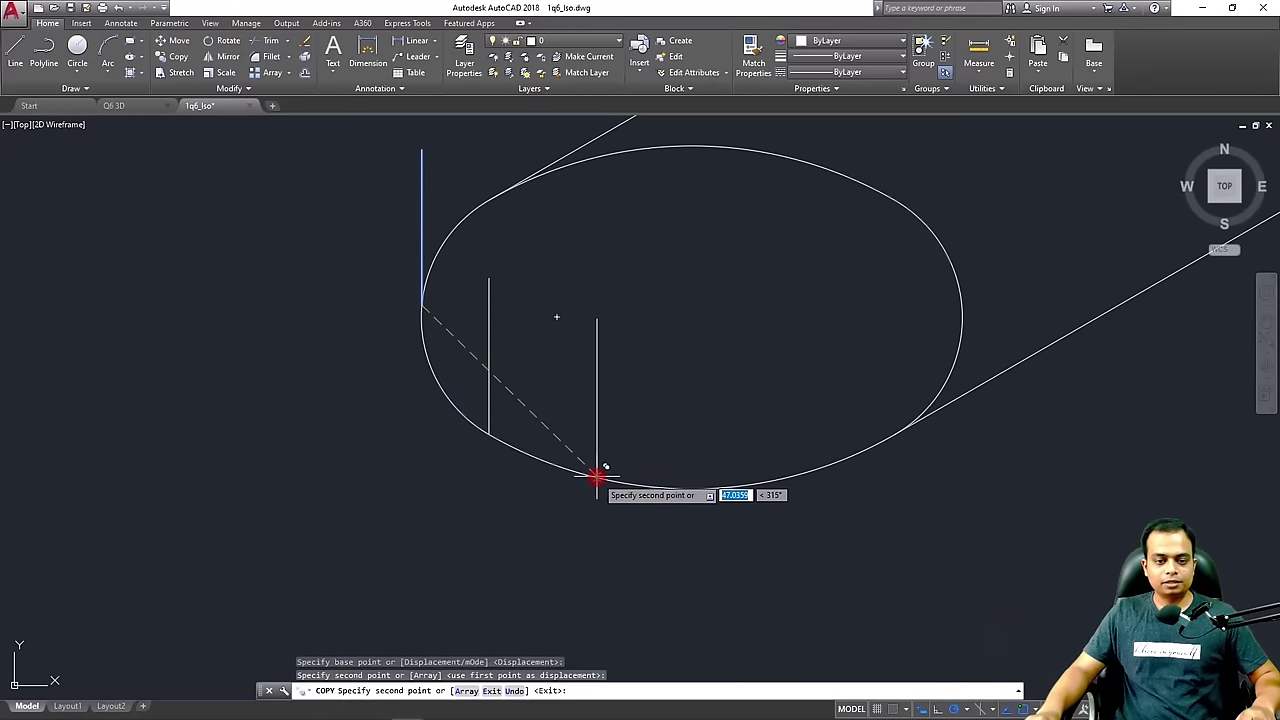
click(597, 477)
click(724, 487)
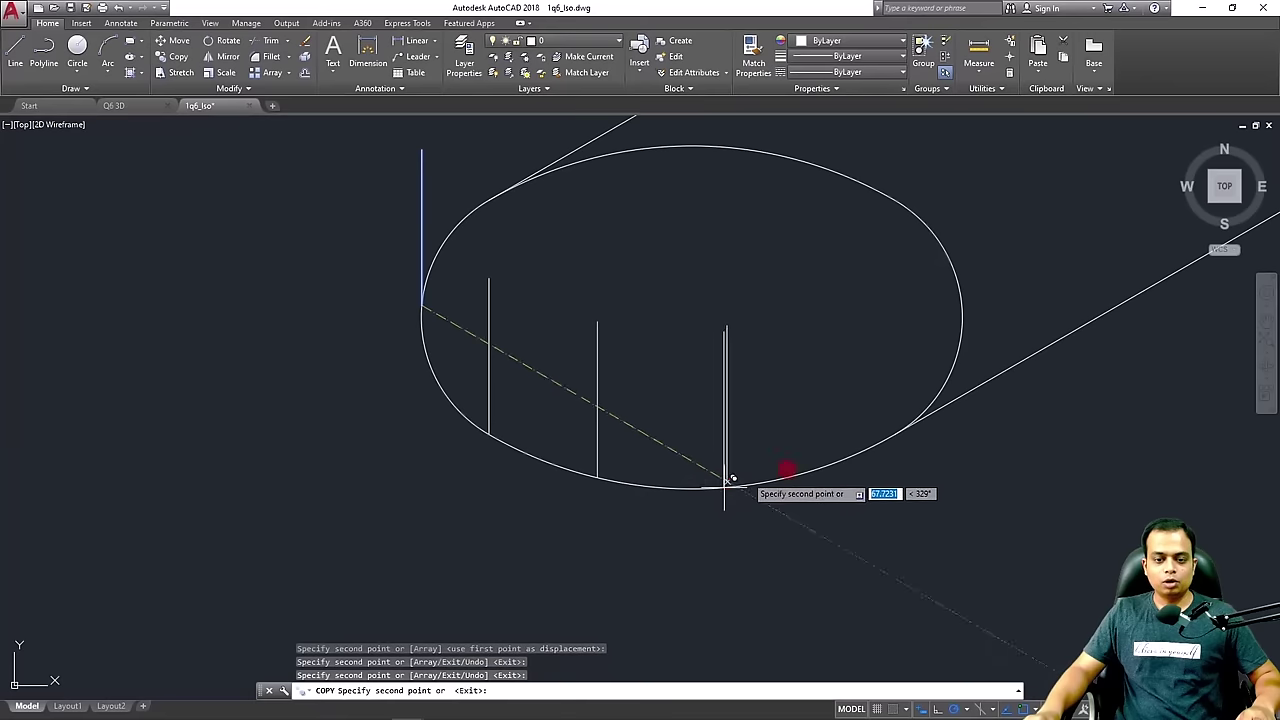
click(833, 464)
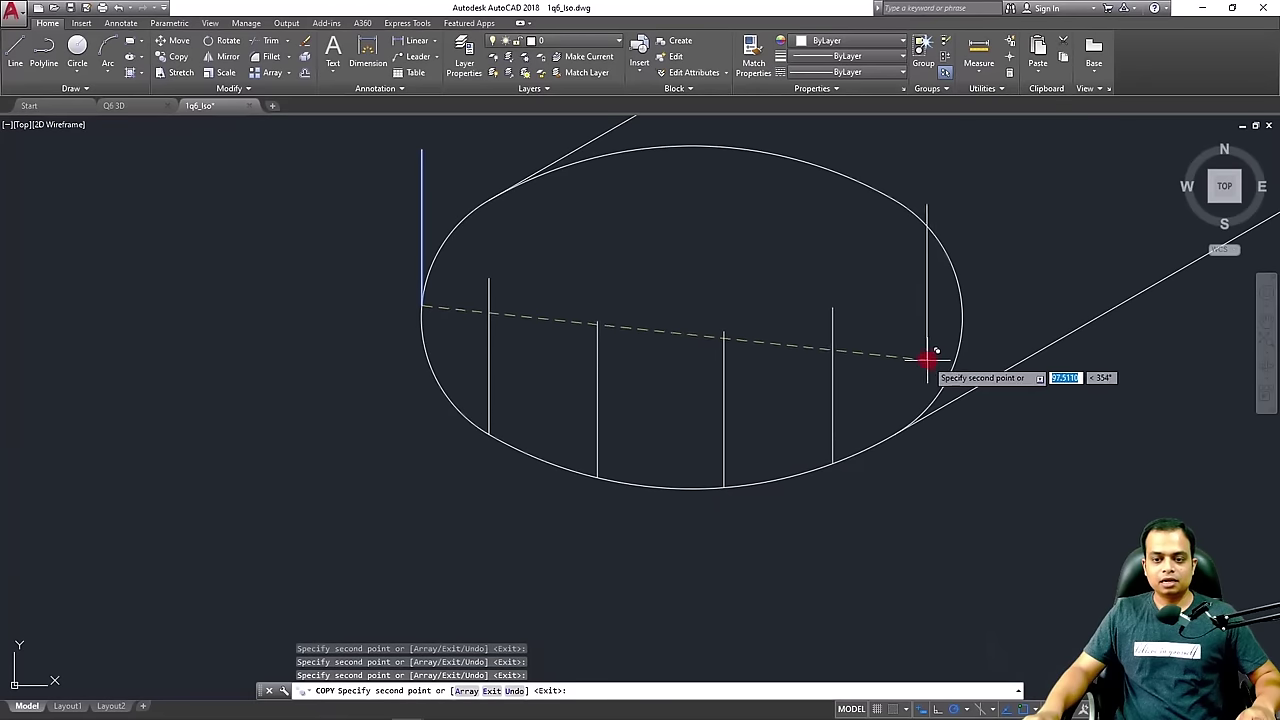
Place five more copies of the vertical line around the right and upper edges of the near isometric circle
click(943, 383)
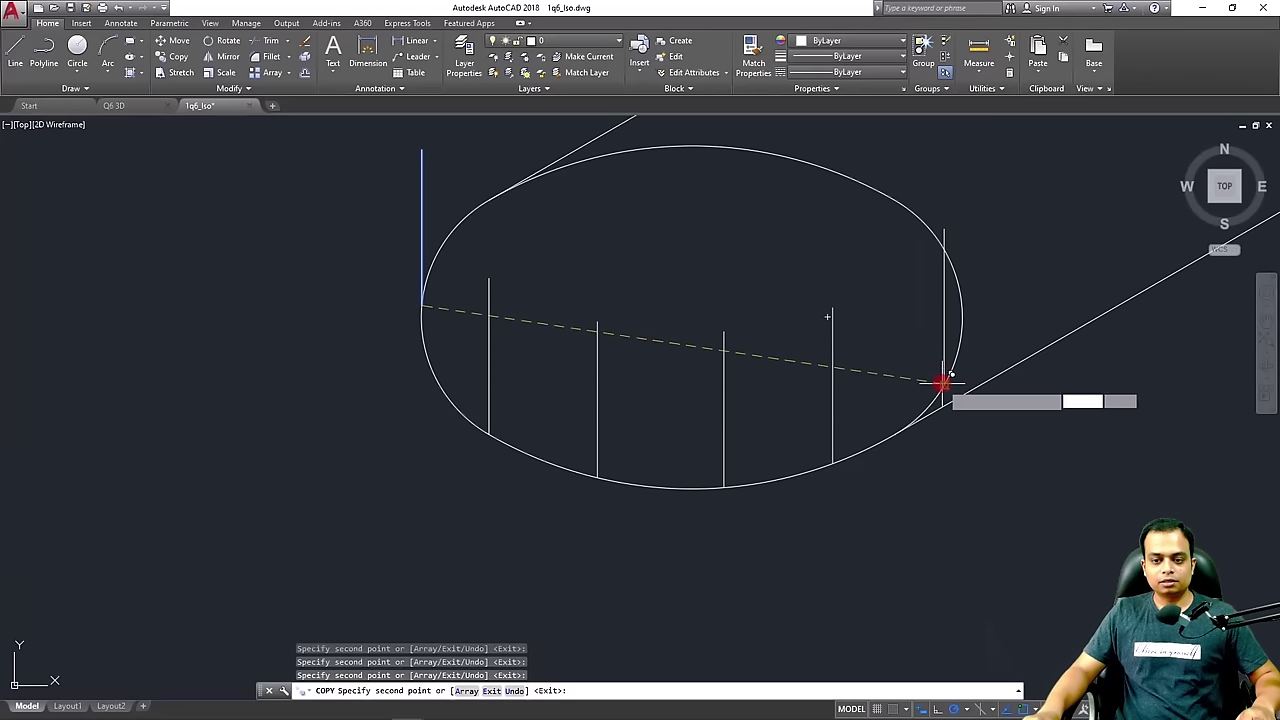
click(915, 213)
mouse_move(829, 206)
middle_down()
mouse_move(837, 346)
mouse_move(828, 288)
middle_up()
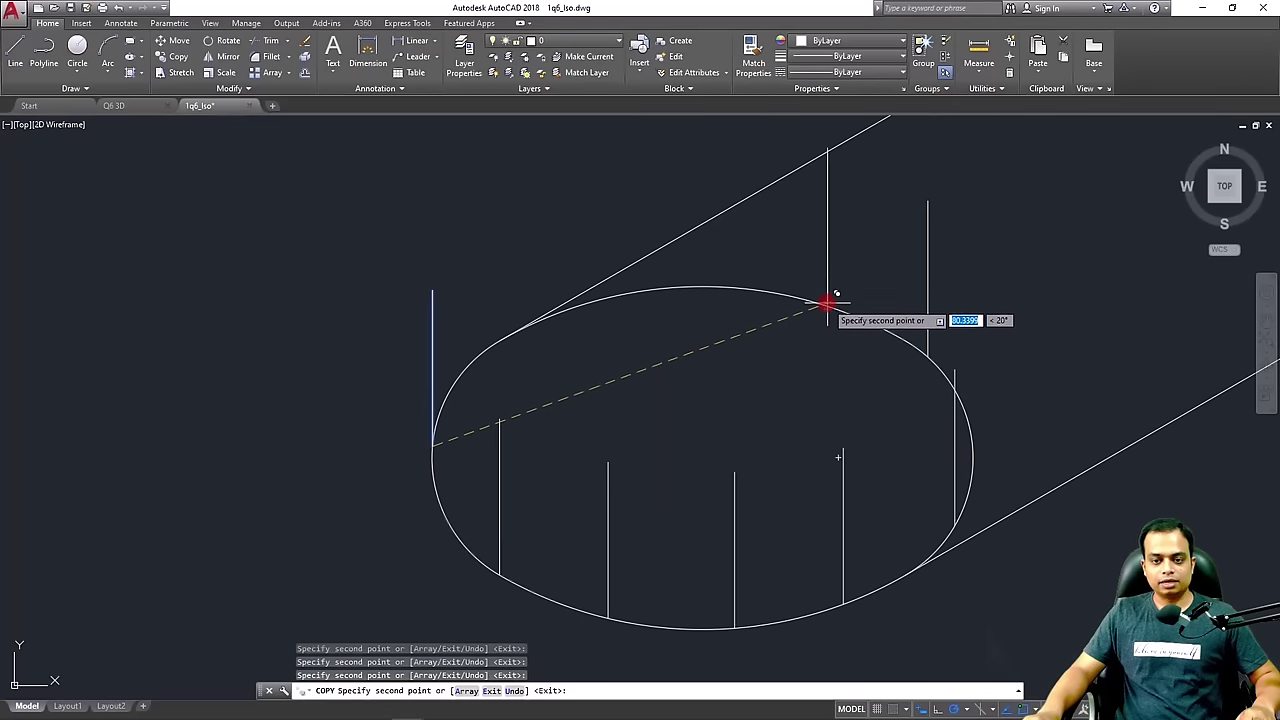
click(828, 290)
click(715, 285)
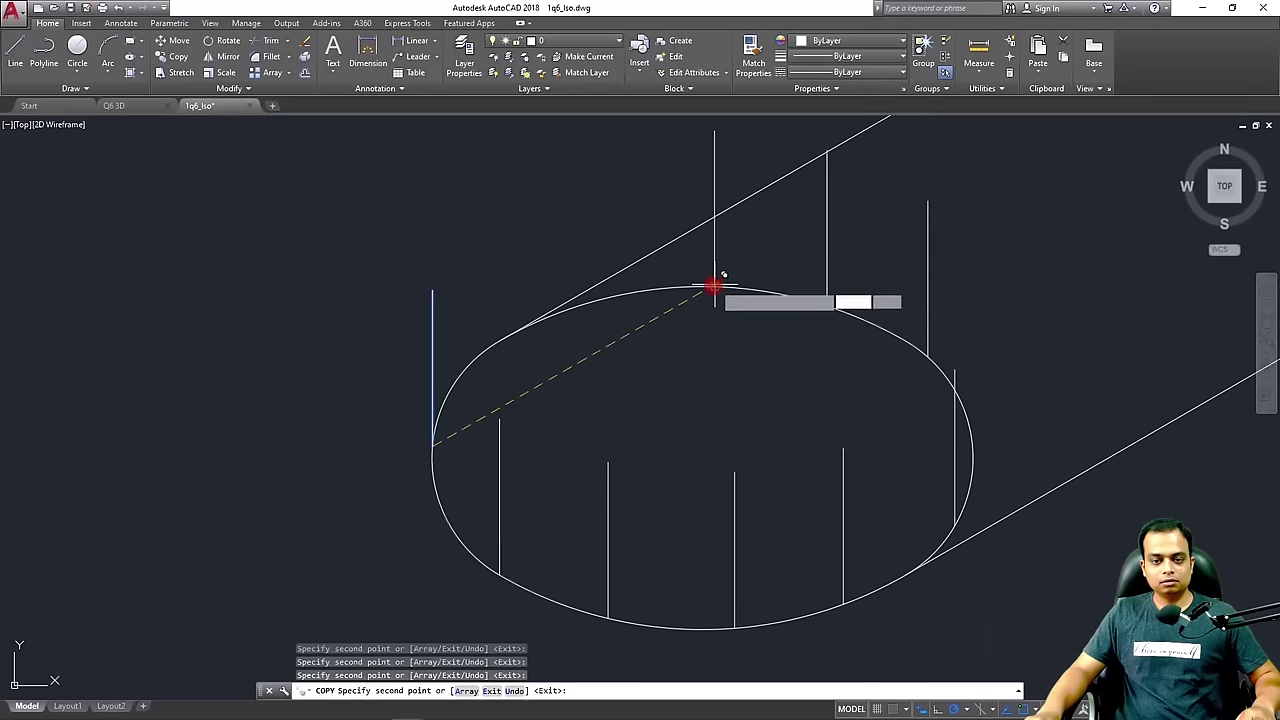
click(573, 307)
key(Escape)
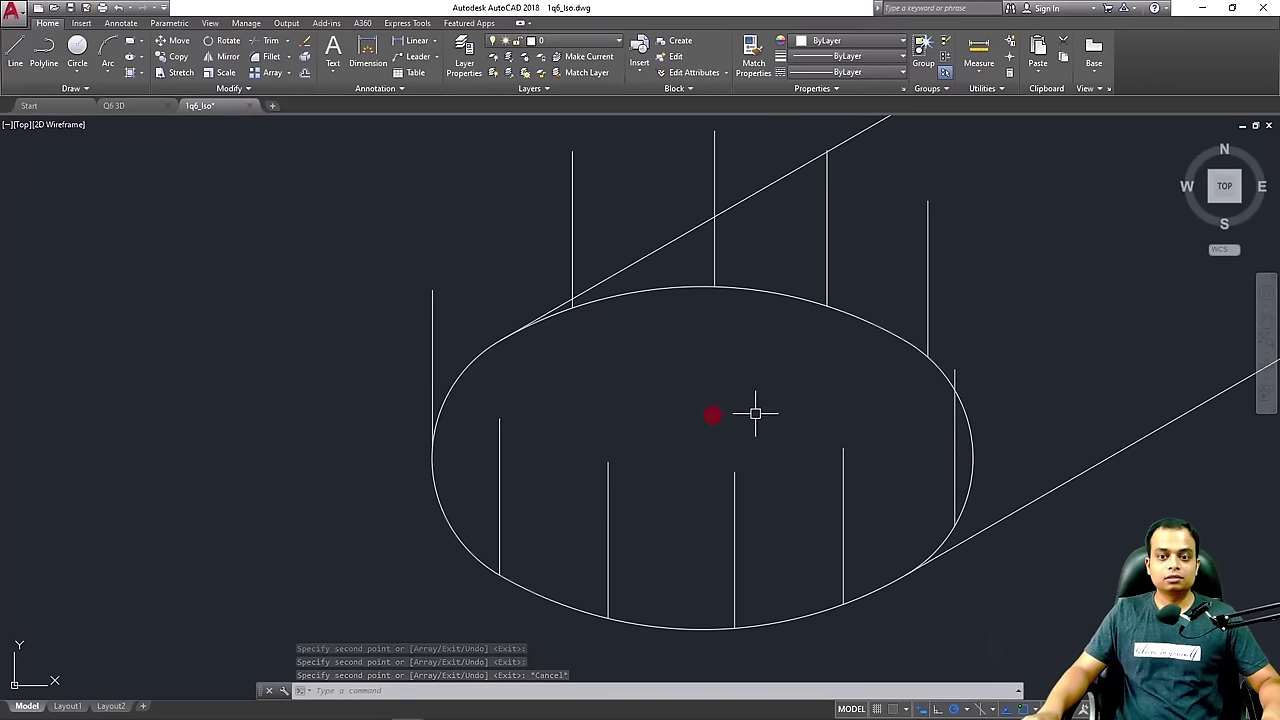
Copy the four arcs of the near isometric circle from the base of a vertical line up to its upper end
middle_drag(420, 305, 376, 401)
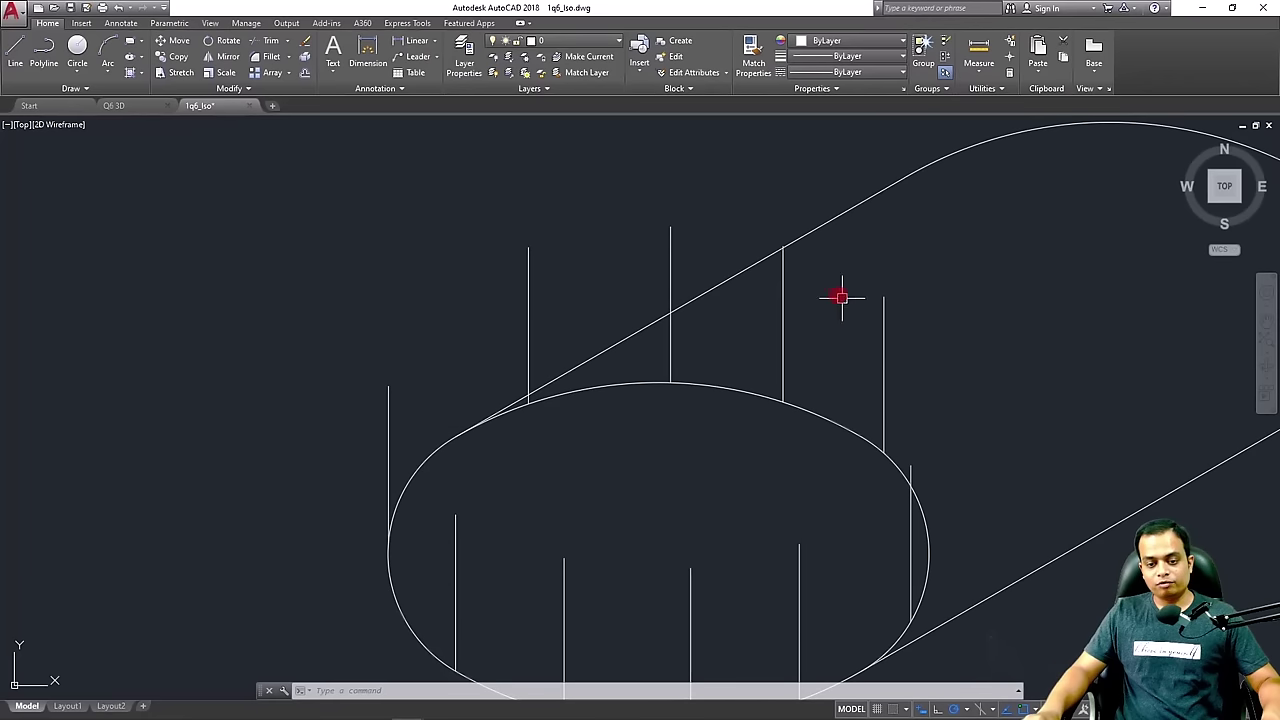
key(Escape)
key(Escape)
click(607, 388)
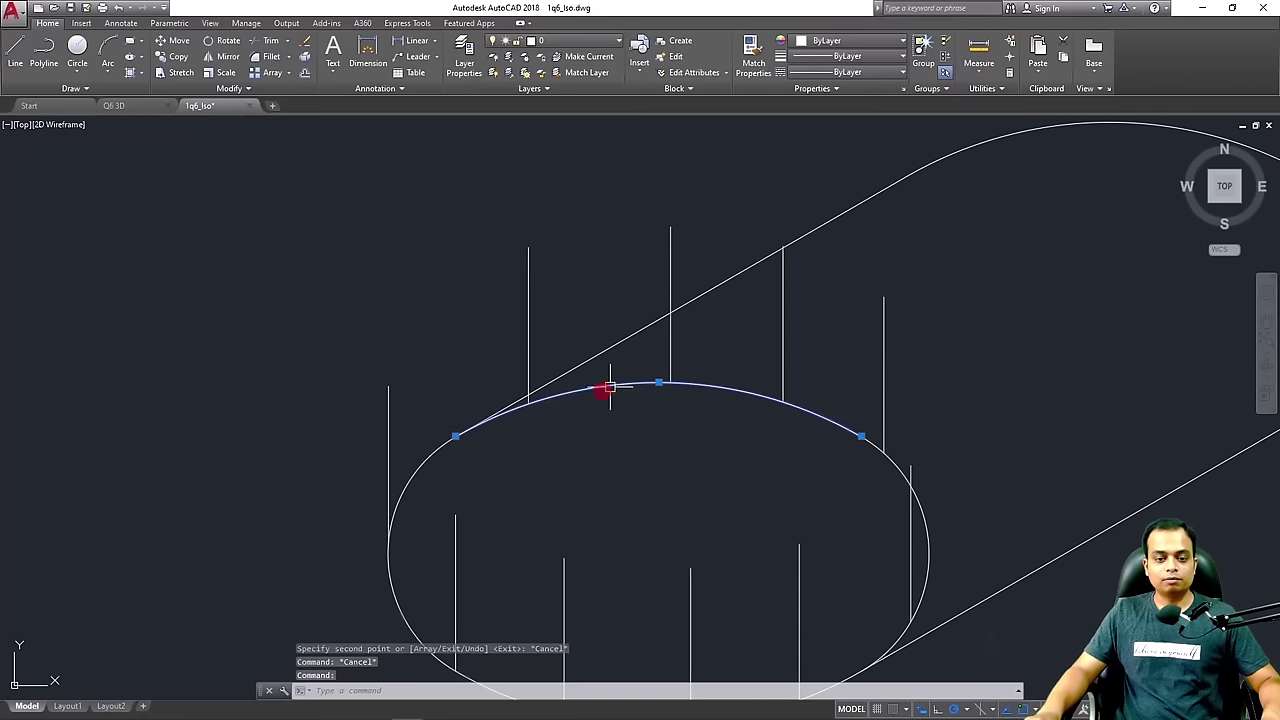
click(408, 487)
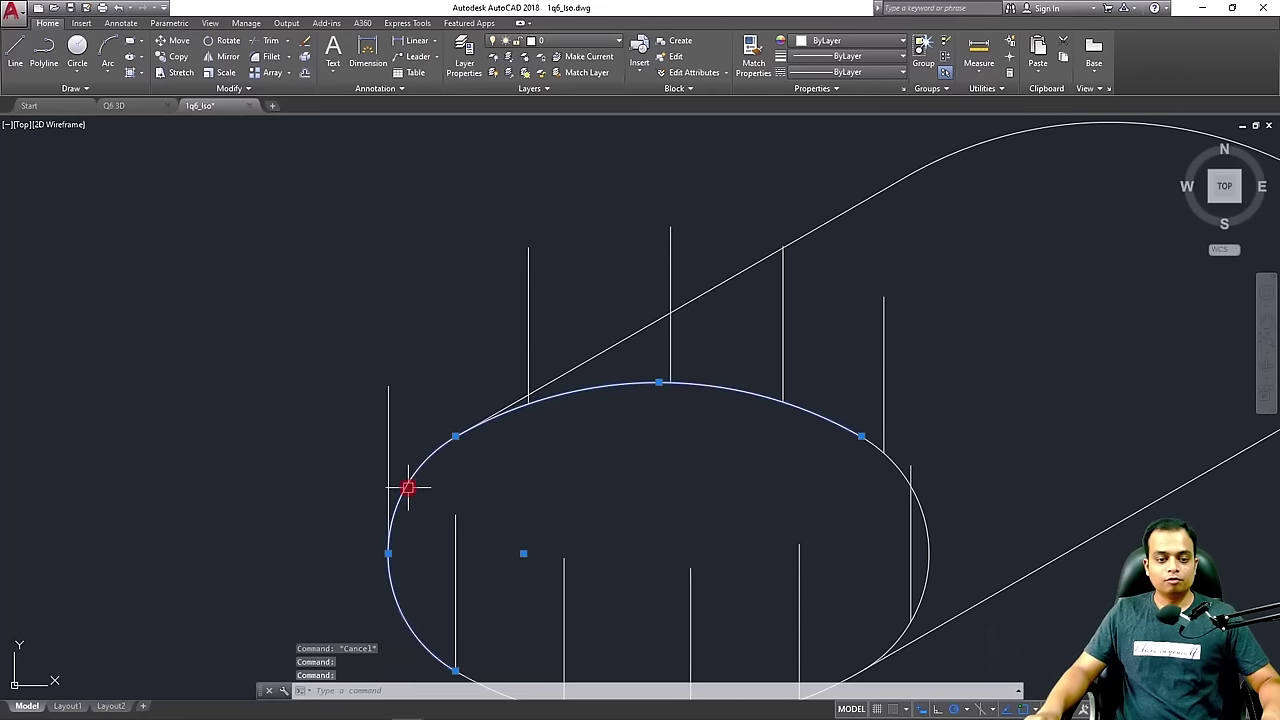
click(892, 461)
middle_drag(804, 513, 766, 400)
click(582, 607)
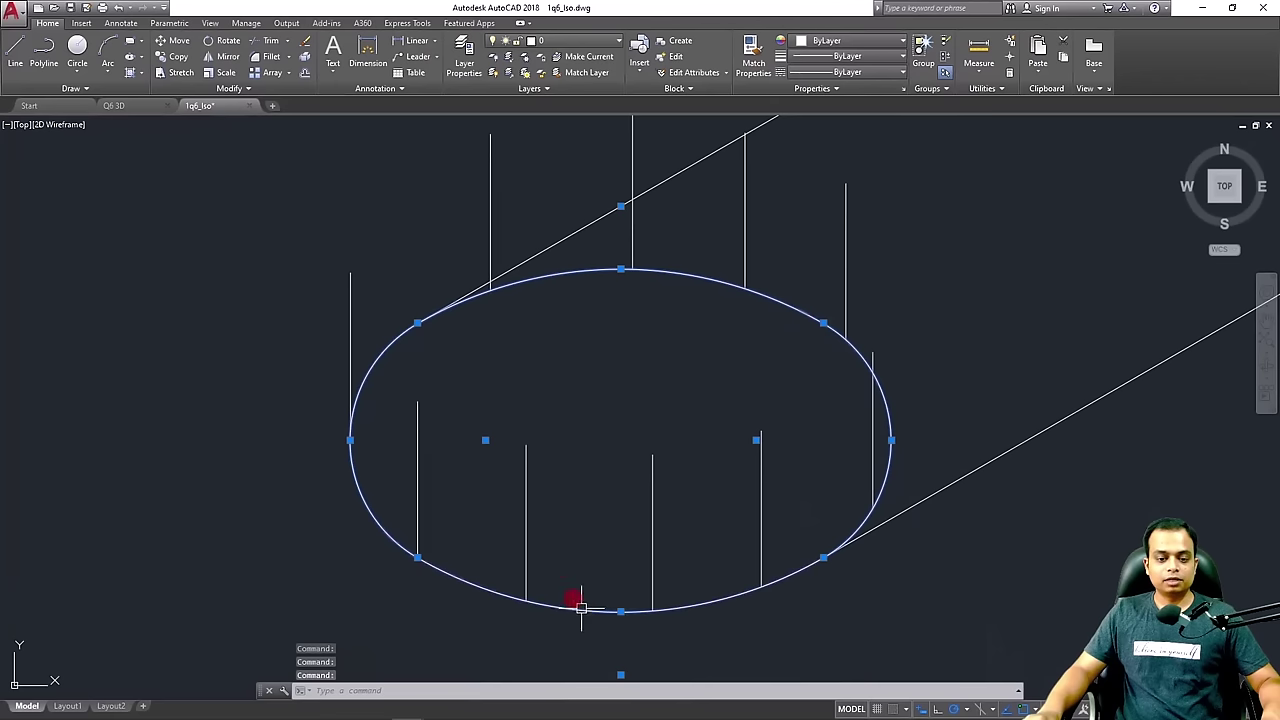
click(110, 66)
click(172, 57)
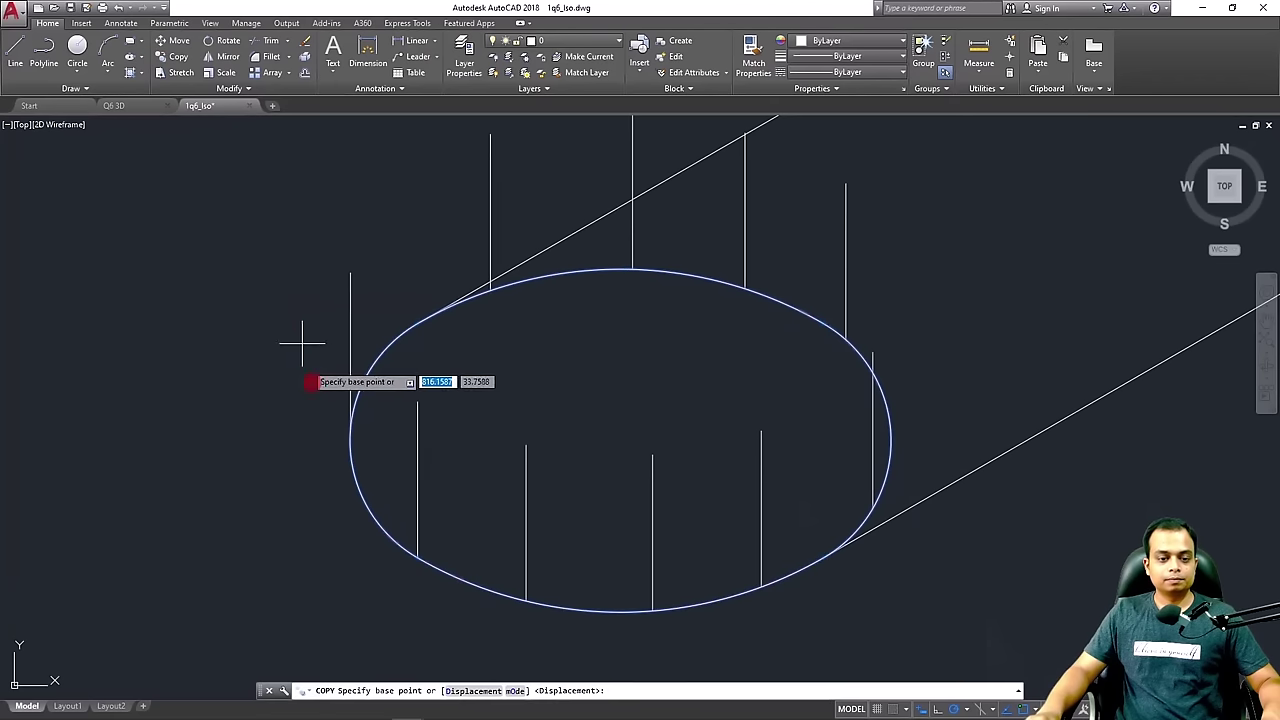
click(418, 557)
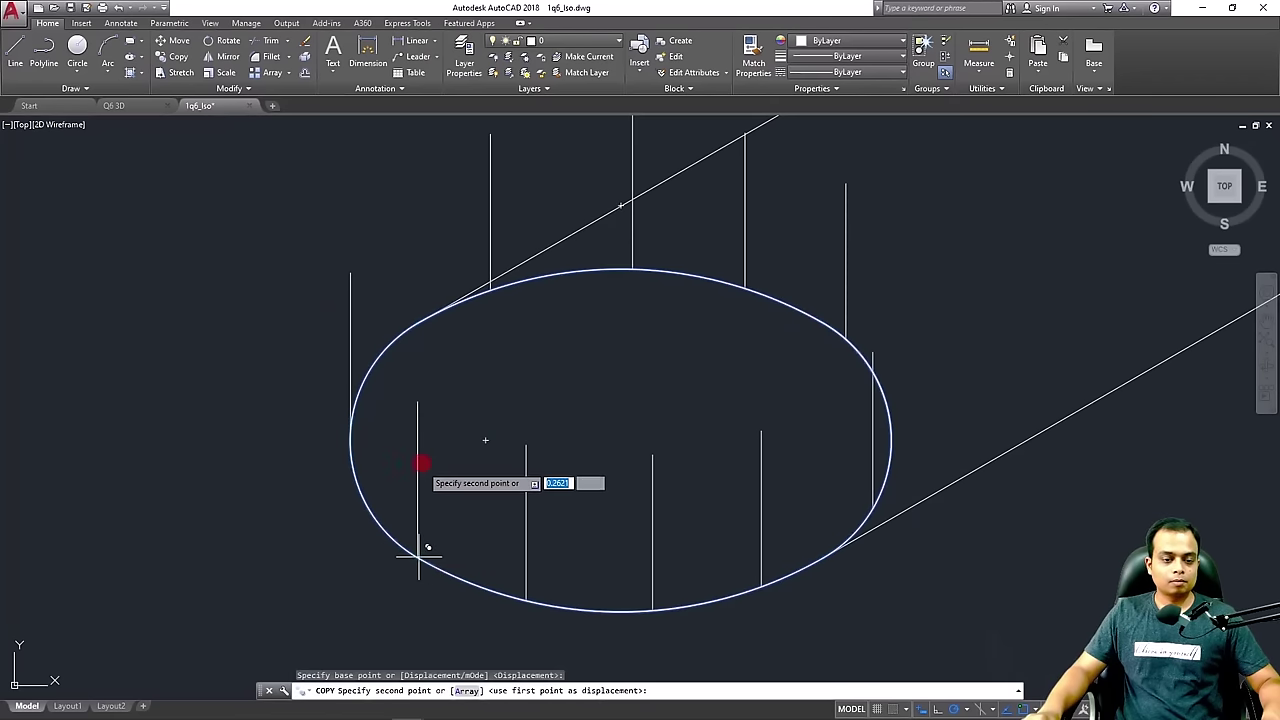
click(418, 401)
key(Escape)
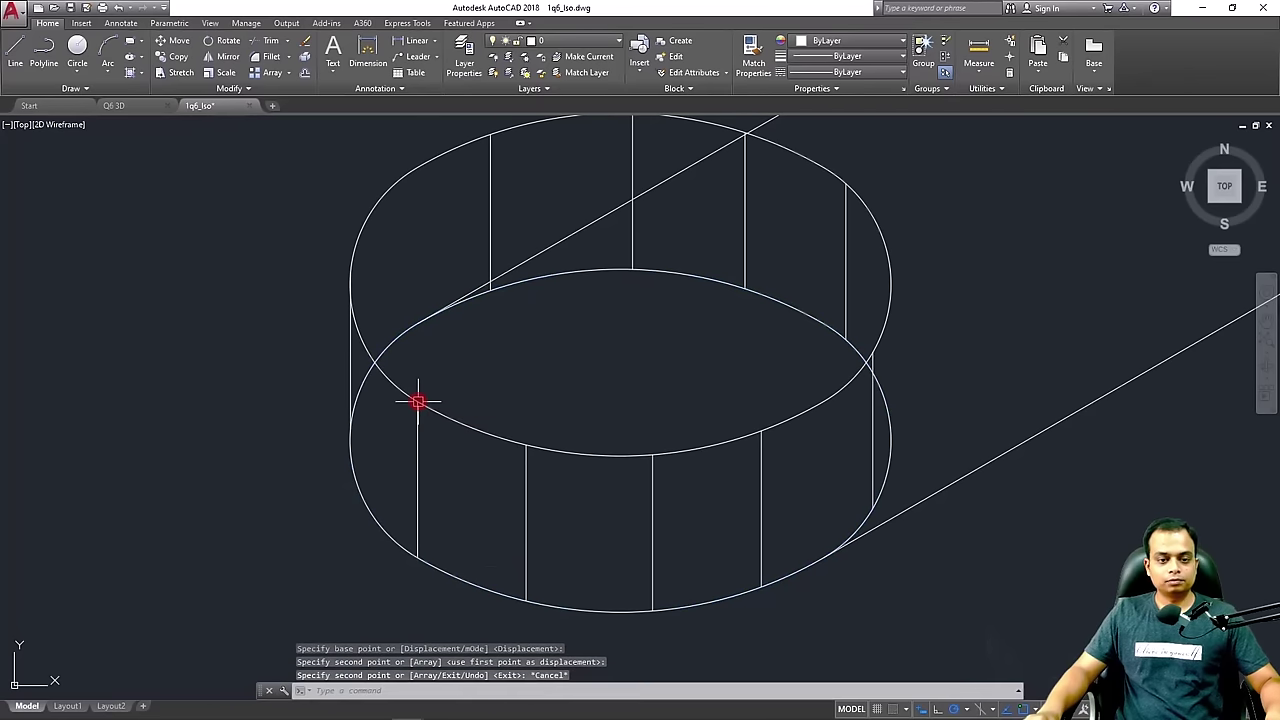
Examine the cylinder and plate heights in the front view of the reference drawing
scroll(418, 401, down, 2)
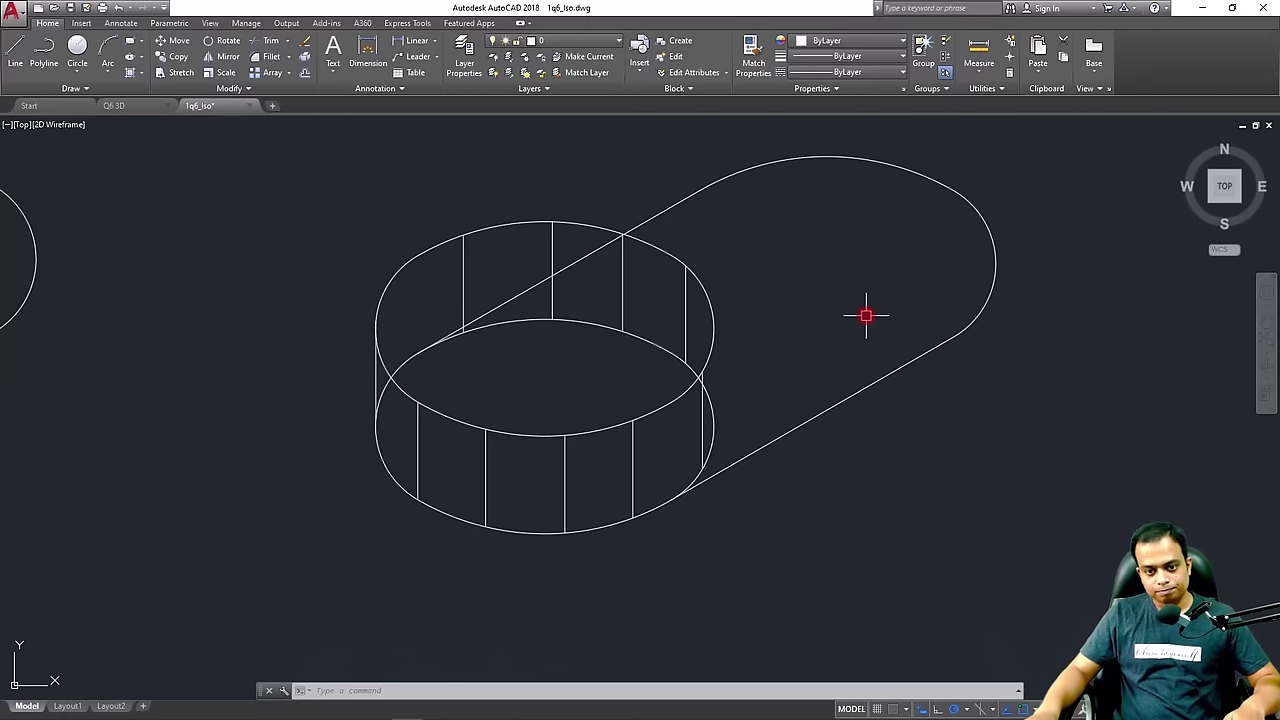
scroll(866, 316, up, 2)
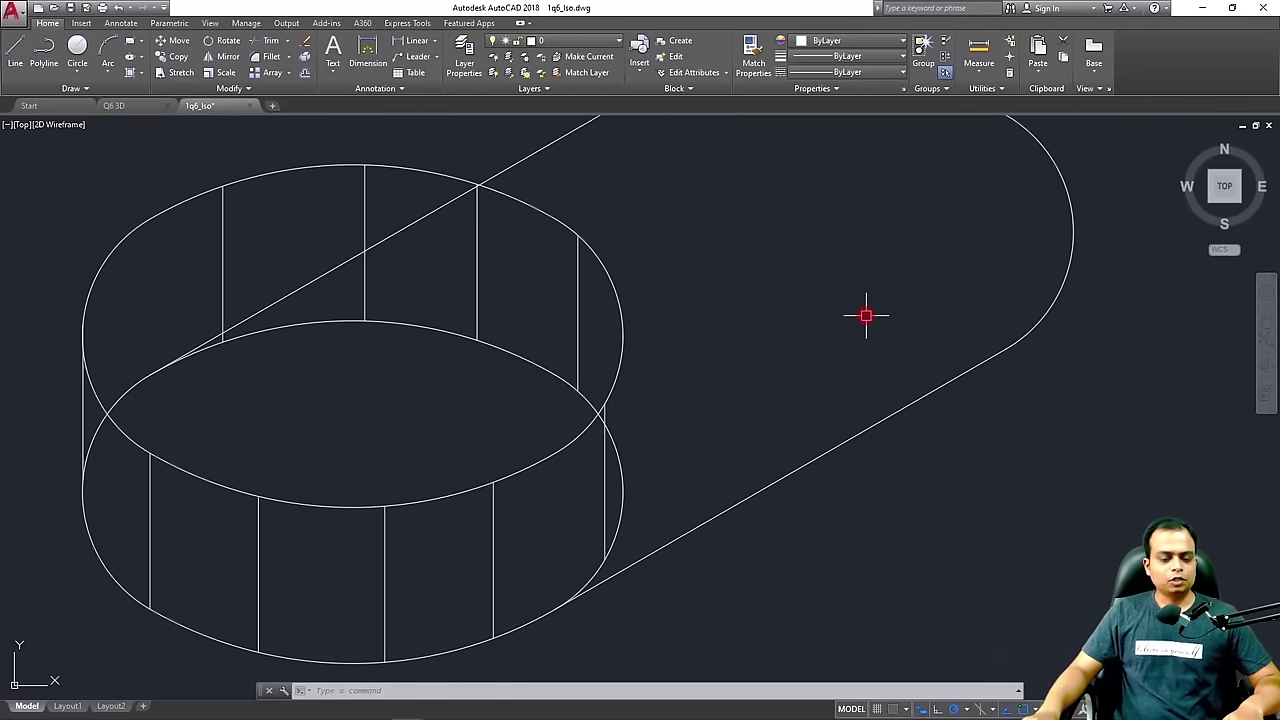
scroll(354, 457, down, 5)
middle_drag(329, 449, 711, 417)
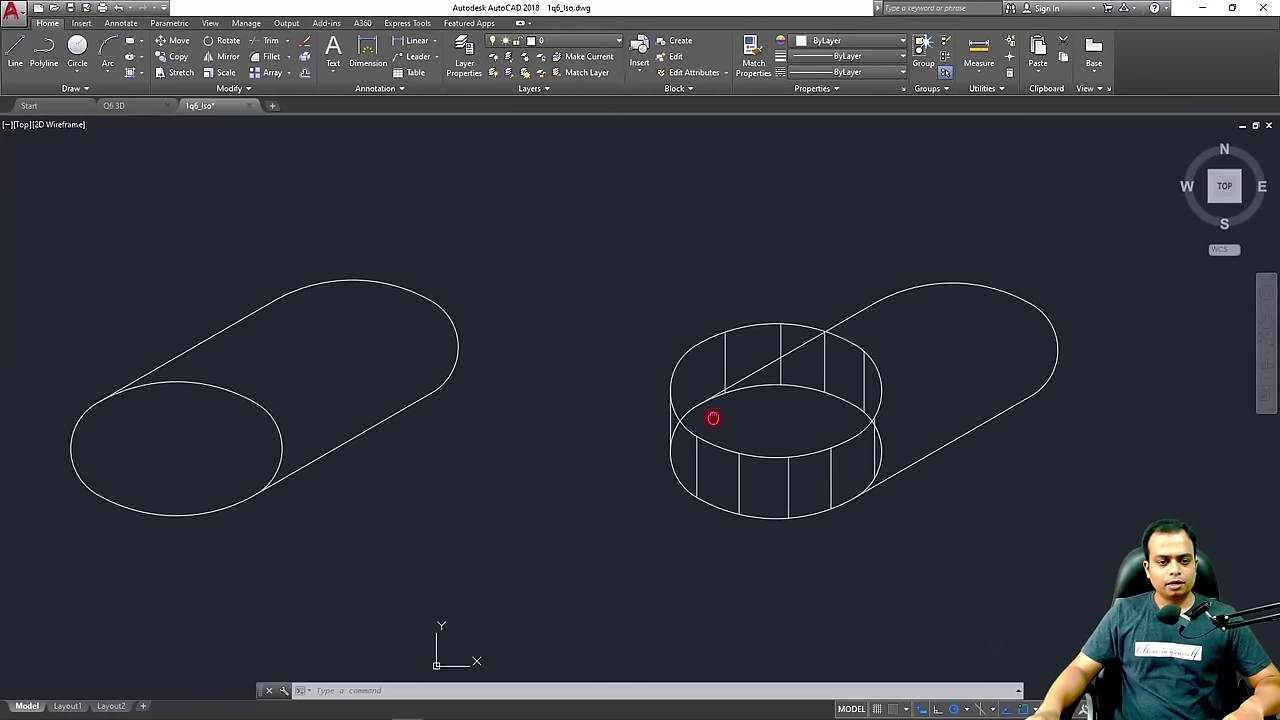
scroll(390, 430, up, 1)
scroll(309, 431, down, 3)
middle_drag(300, 429, 623, 409)
scroll(485, 365, up, 8)
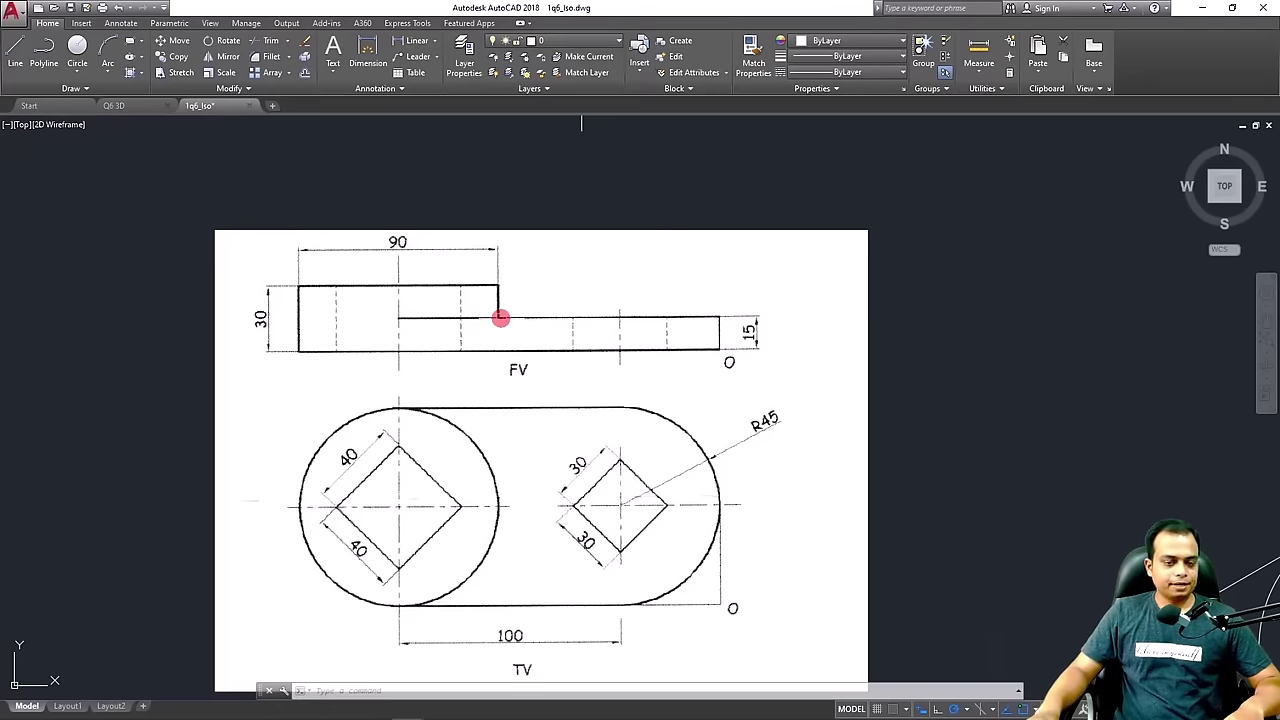
Copy the front and right arcs of the cylinder's upper rim 15 units straight down
scroll(542, 358, down, 6)
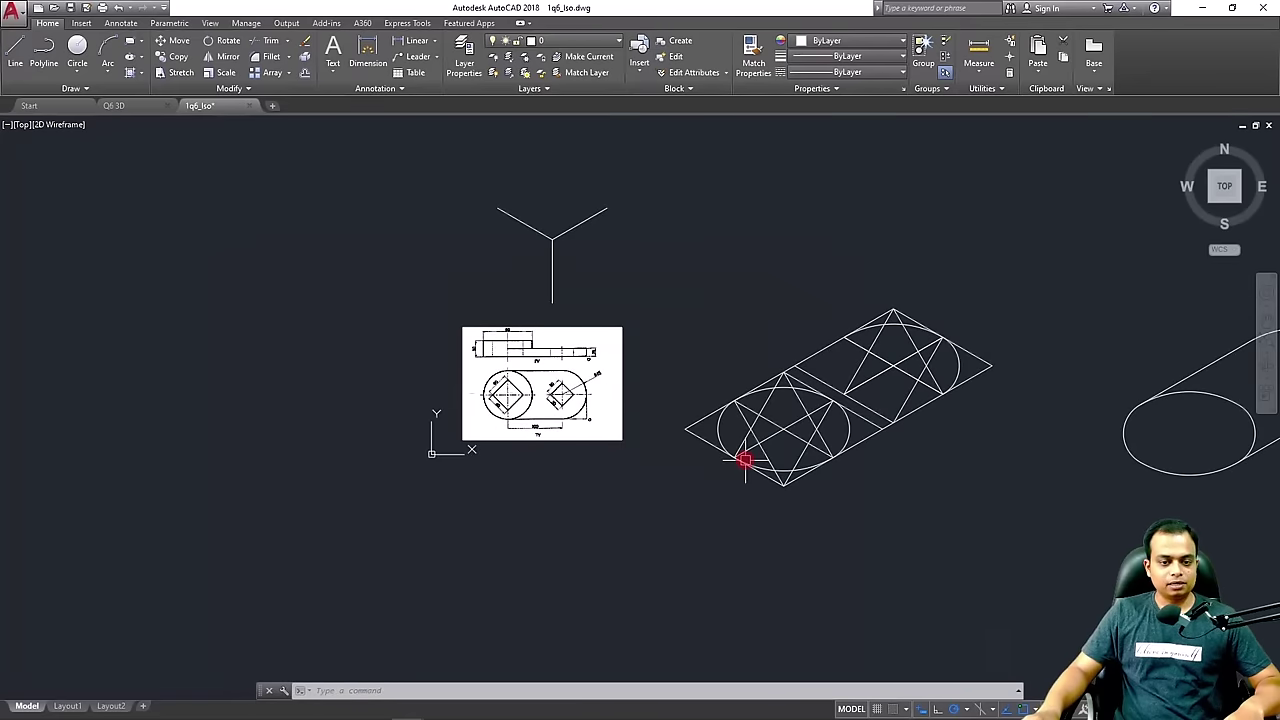
mouse_move(862, 426)
middle_down()
mouse_move(771, 420)
mouse_move(831, 426)
middle_up()
scroll(811, 431, up, 5)
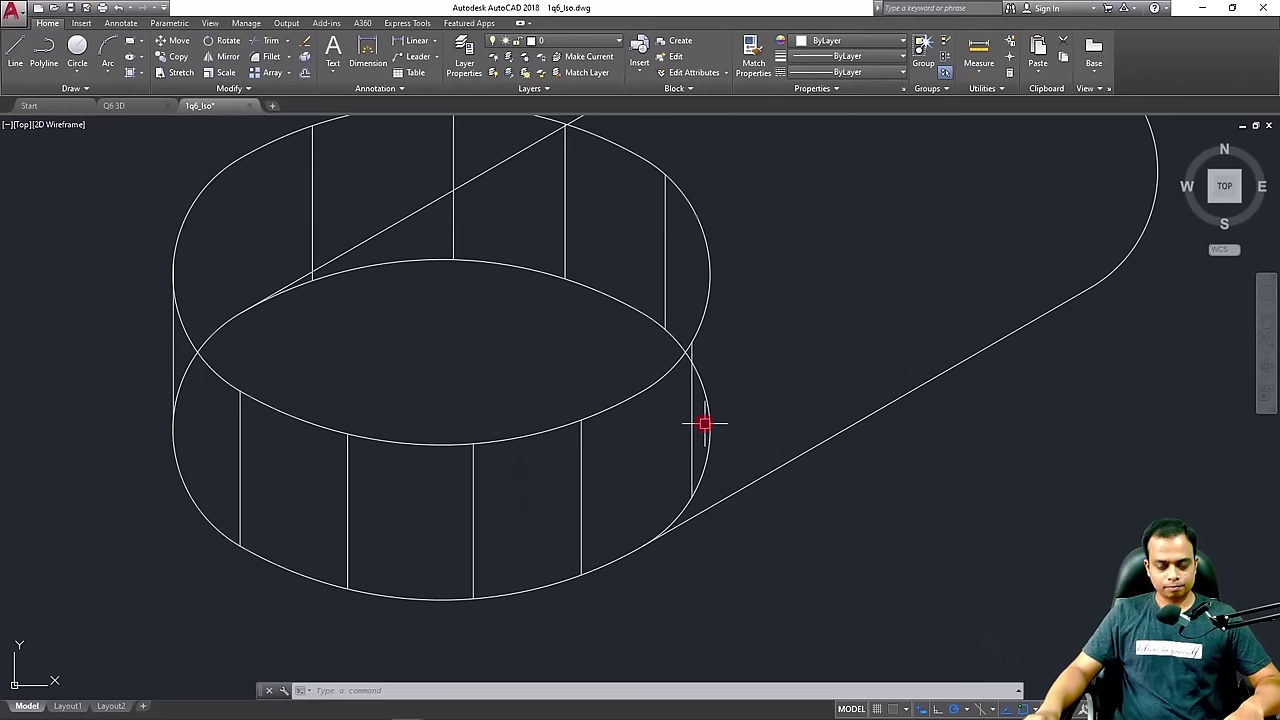
click(628, 400)
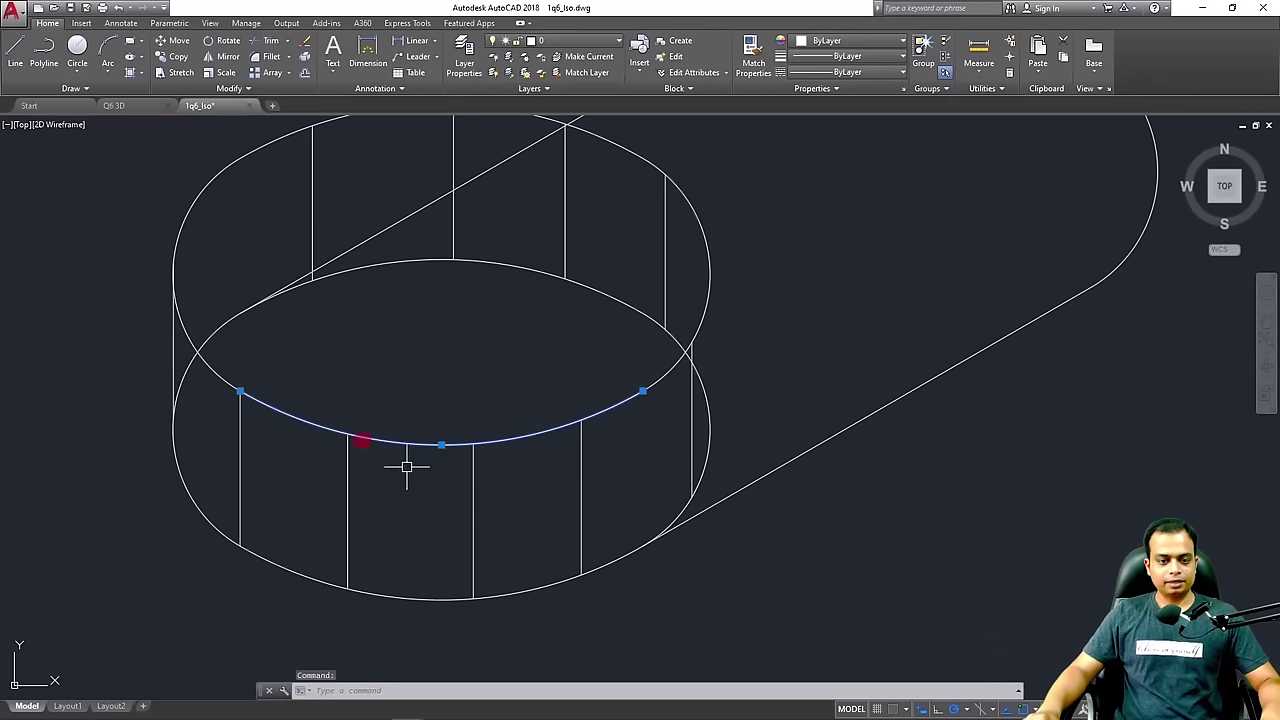
click(708, 299)
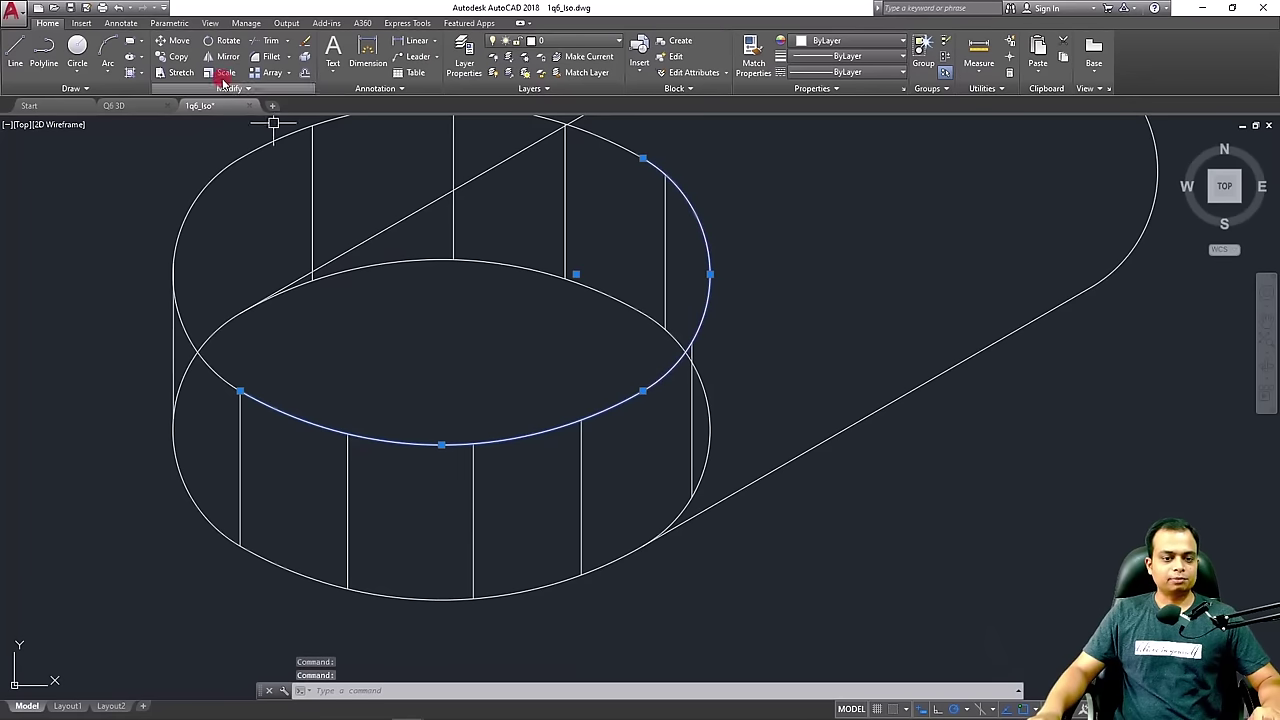
click(168, 58)
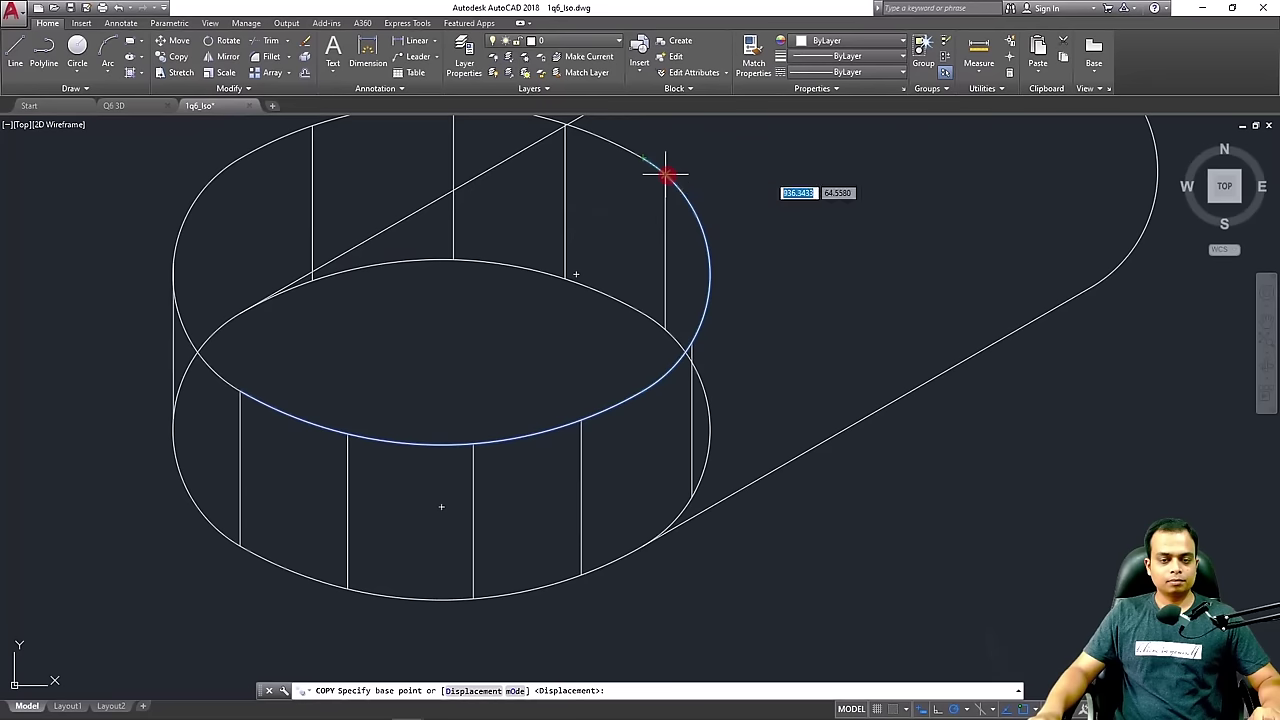
click(665, 177)
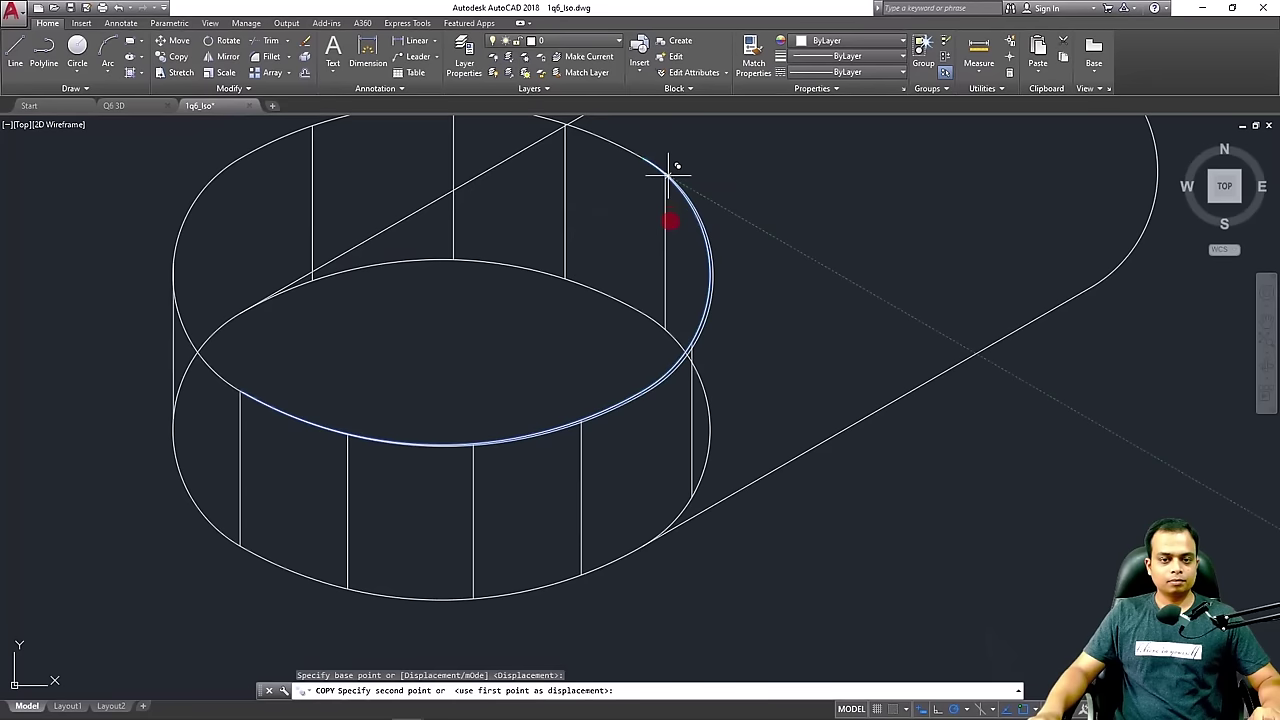
click(667, 248)
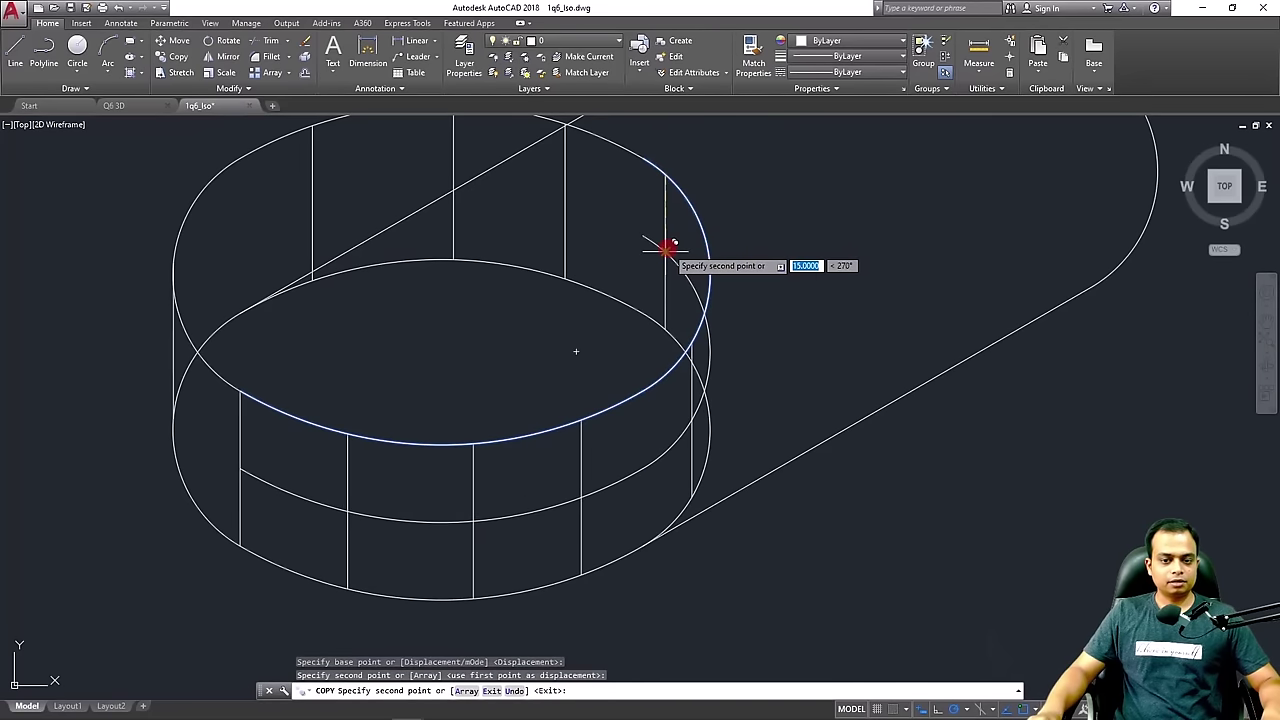
key(Escape)
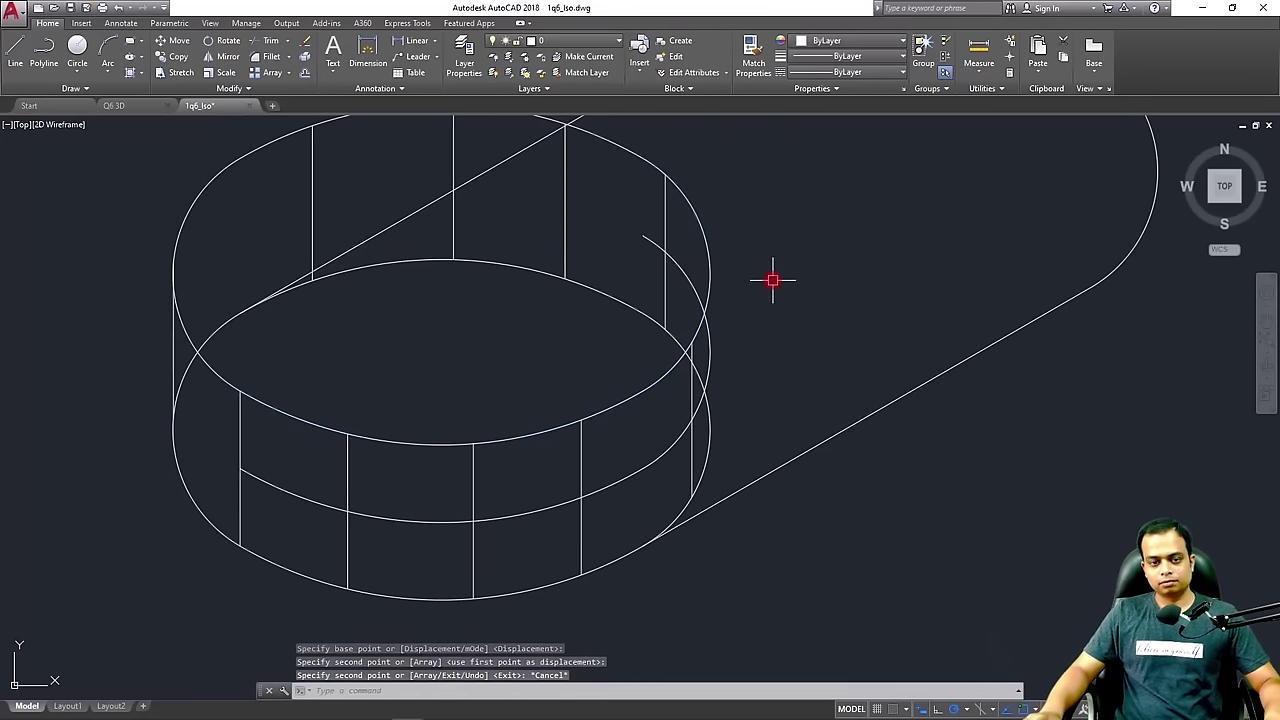
scroll(772, 280, down, 2)
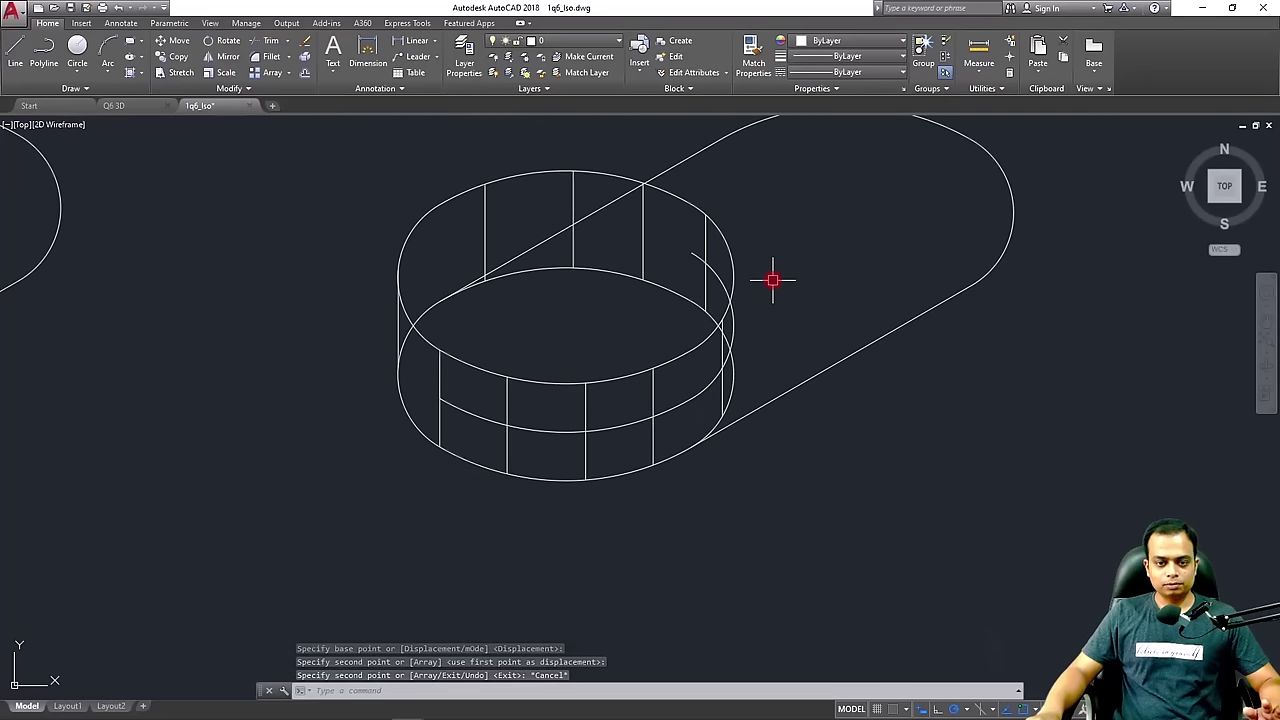
middle_drag(769, 277, 737, 316)
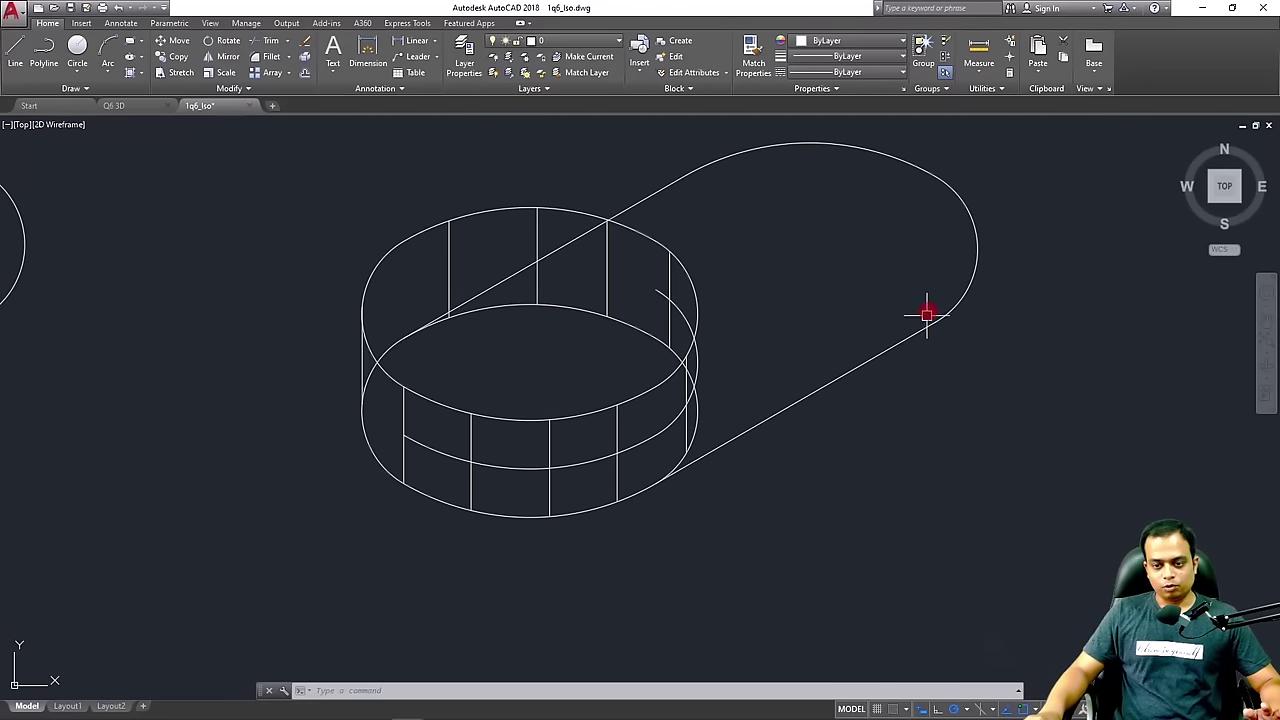
click(1011, 178)
key(Escape)
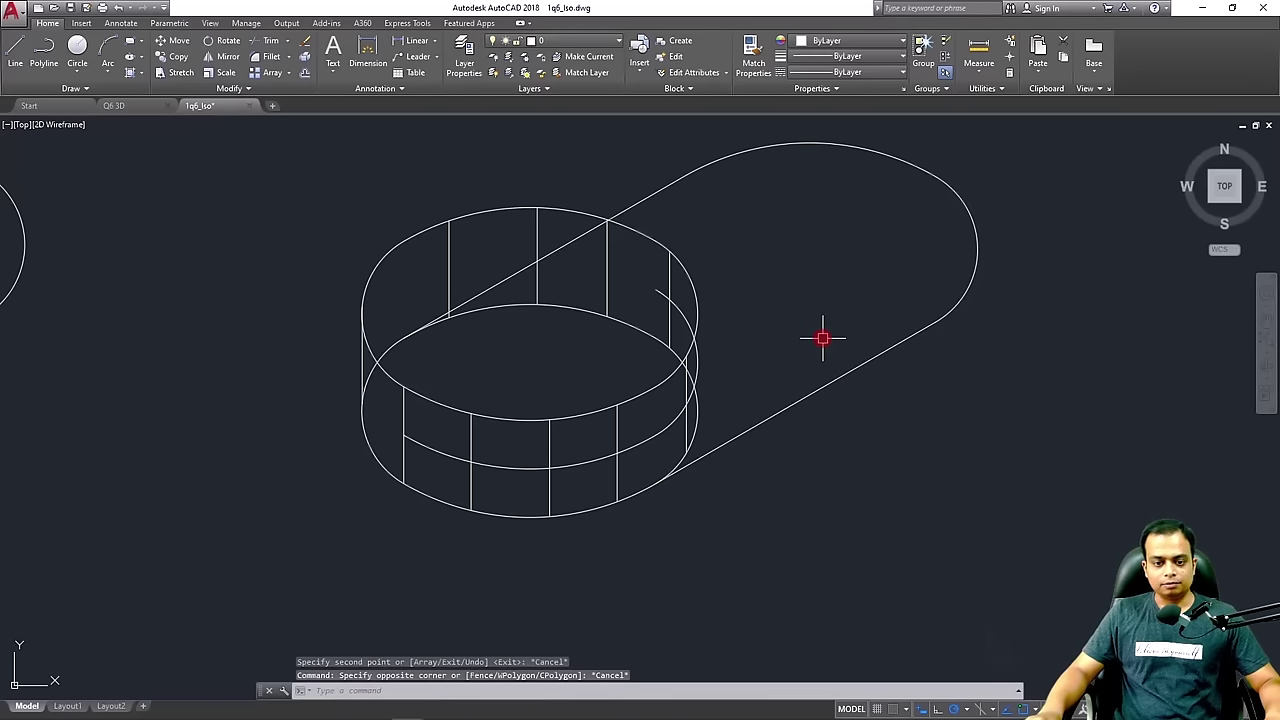
click(681, 470)
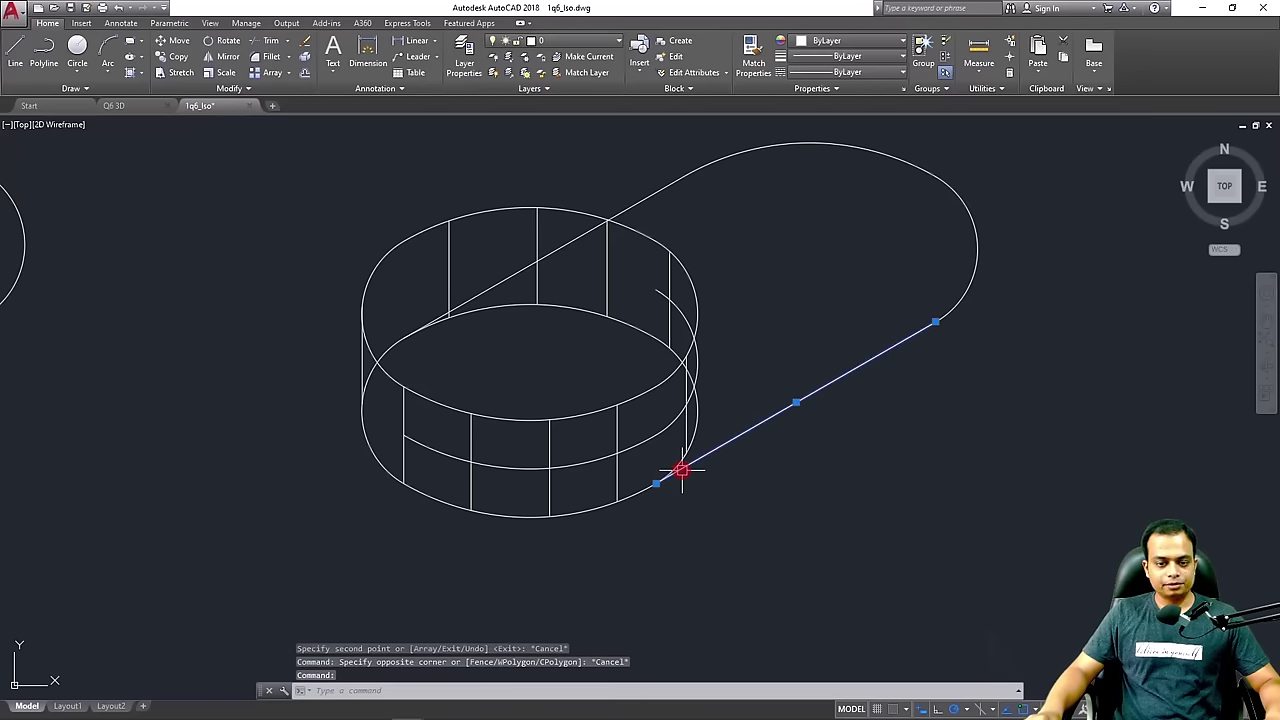
key(Escape)
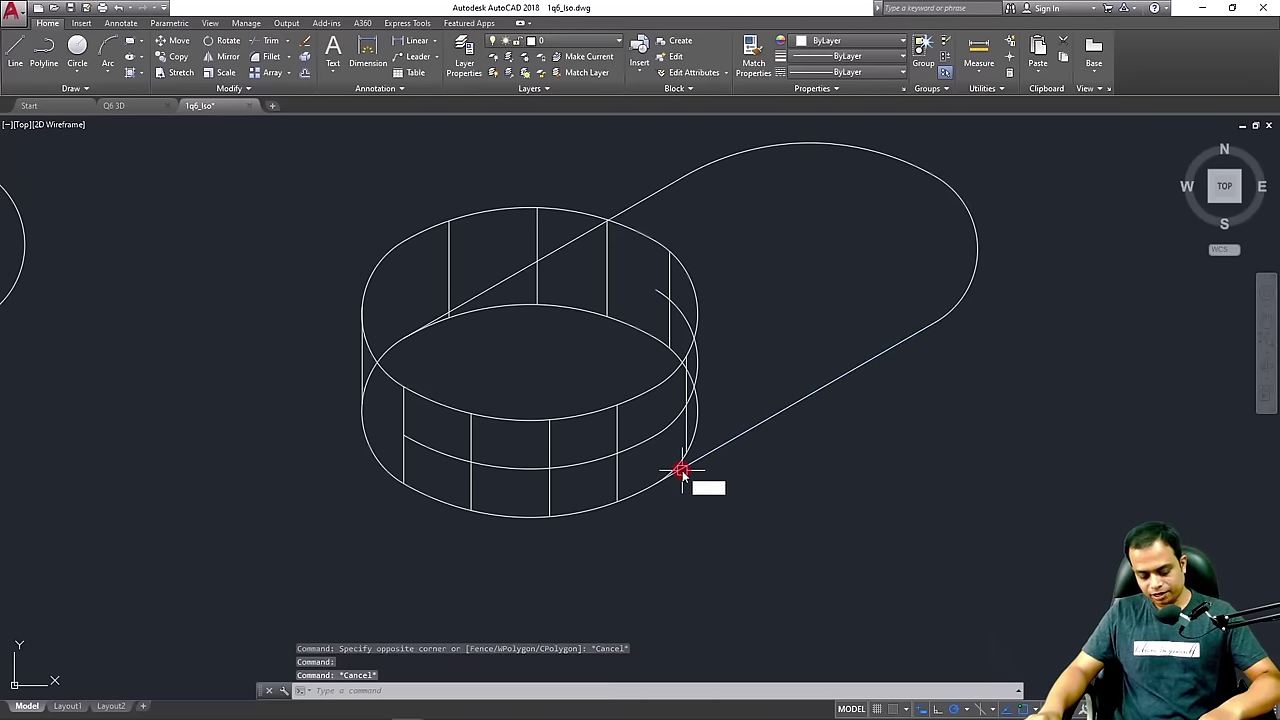
Draw a vertical line 15 units upward from the point where the front tangent line meets the cylinder's base
text(l)
key(Return)
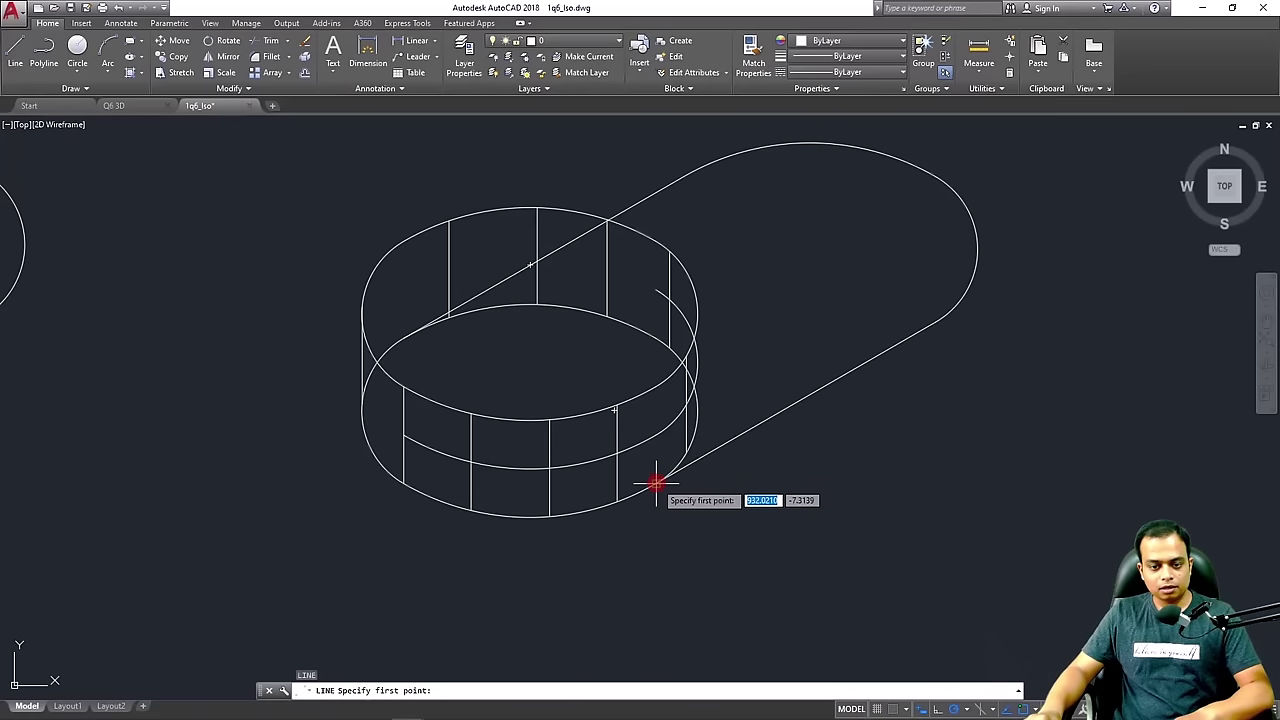
click(655, 484)
text(15)
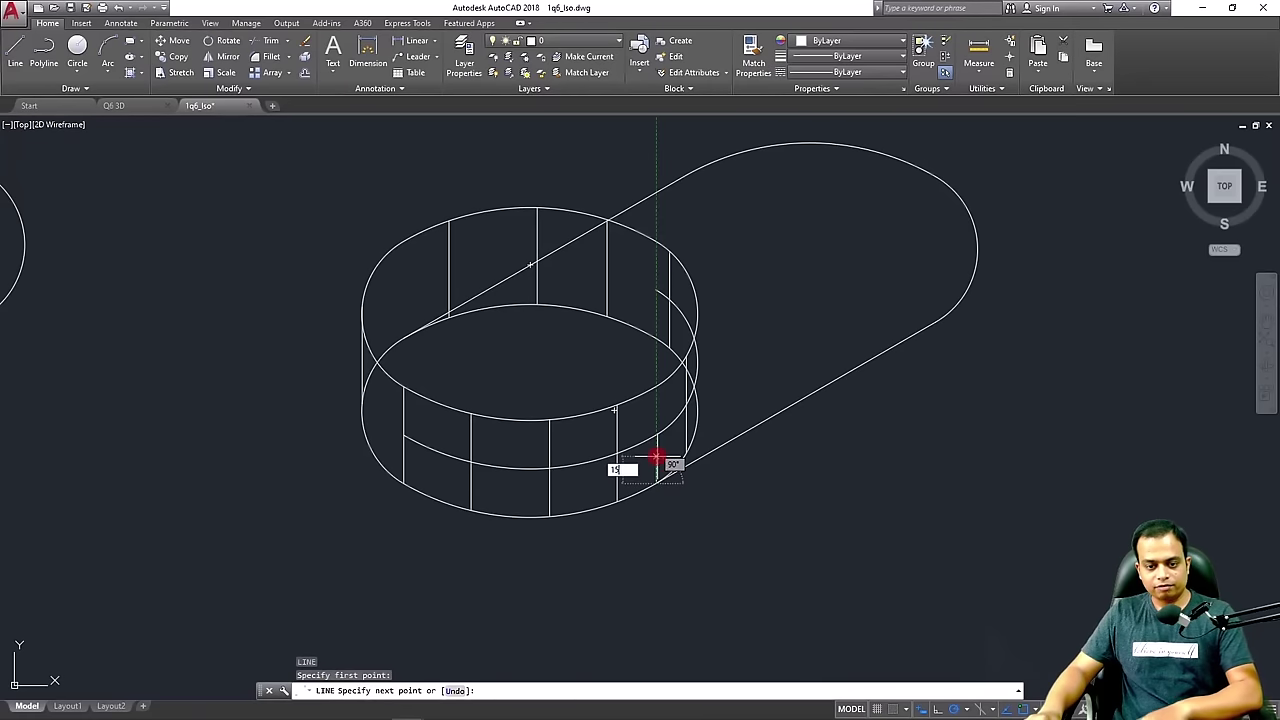
key(Return)
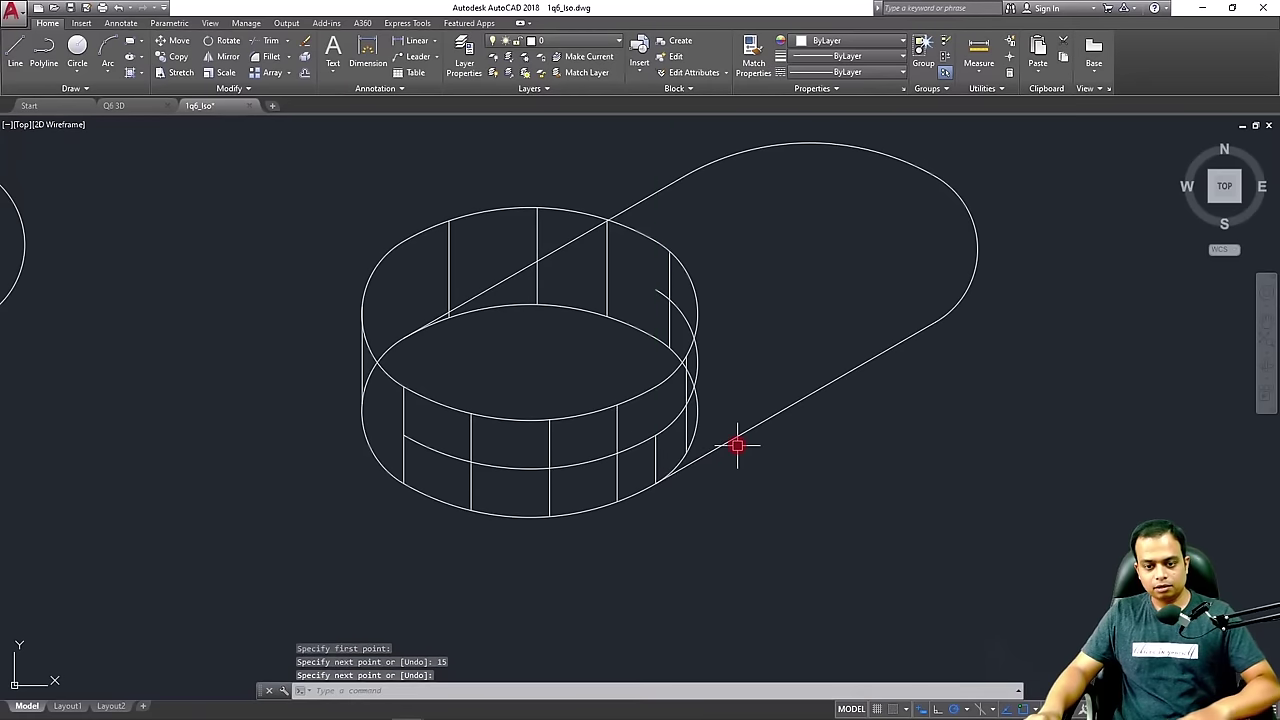
key(Return)
click(739, 433)
click(951, 302)
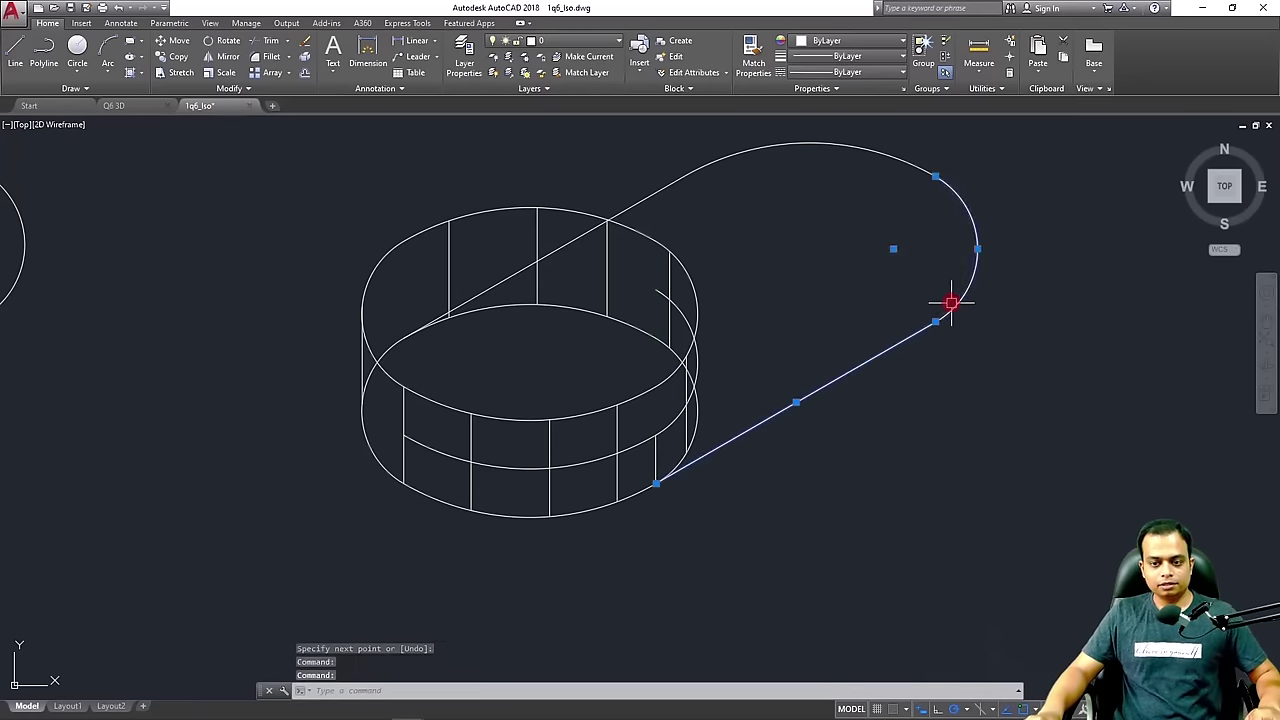
click(879, 152)
click(669, 187)
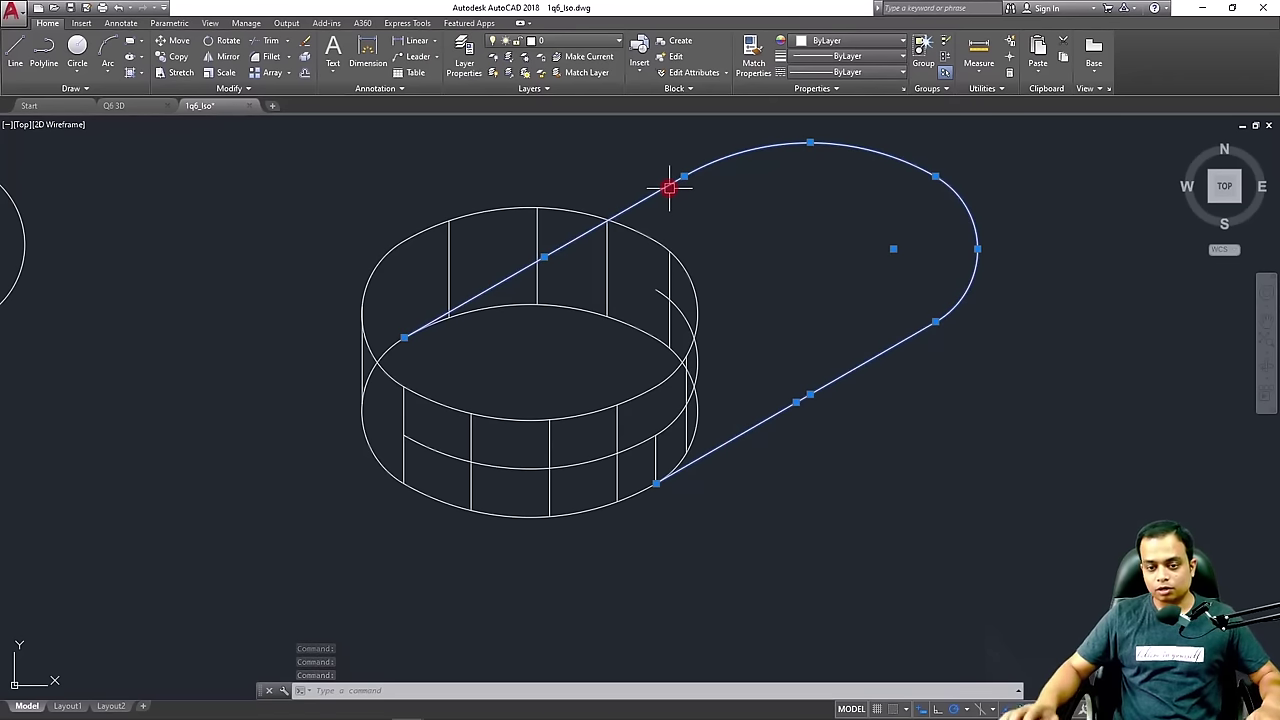
key(Escape)
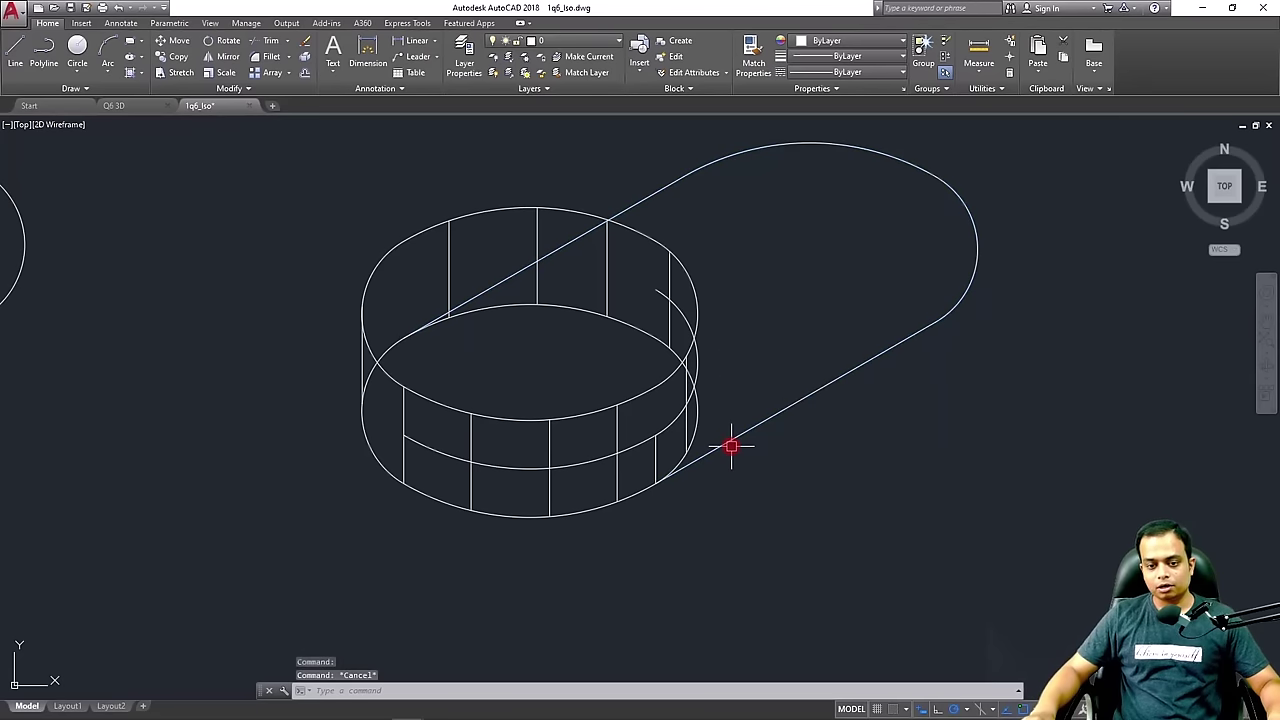
Copy the short vertical line at the front tangent point to five or more points around the plate's far rounded end
click(659, 462)
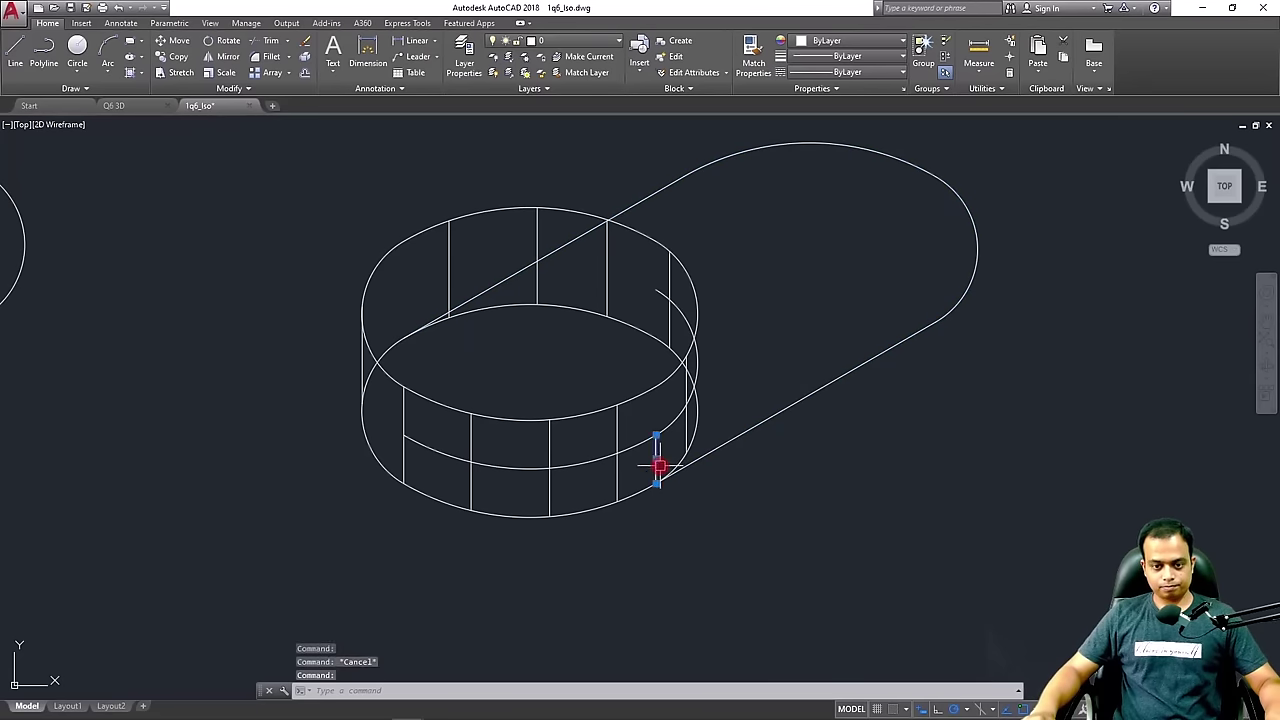
click(174, 58)
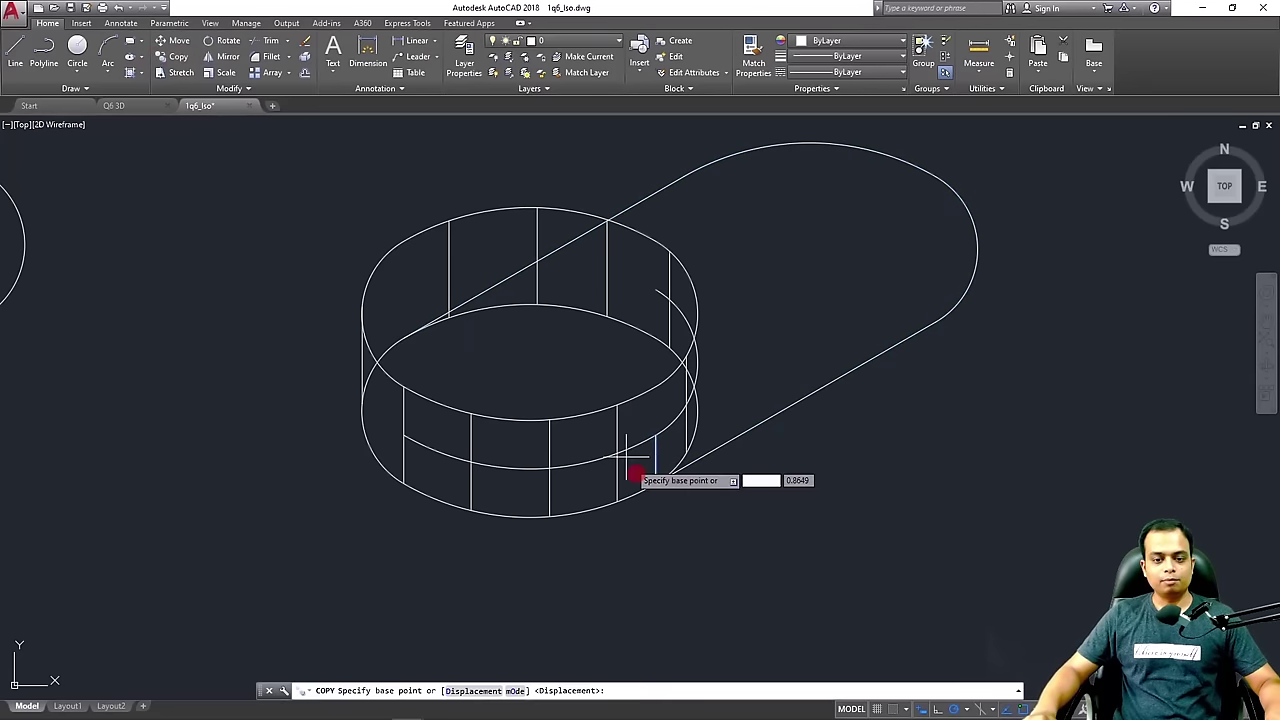
click(656, 484)
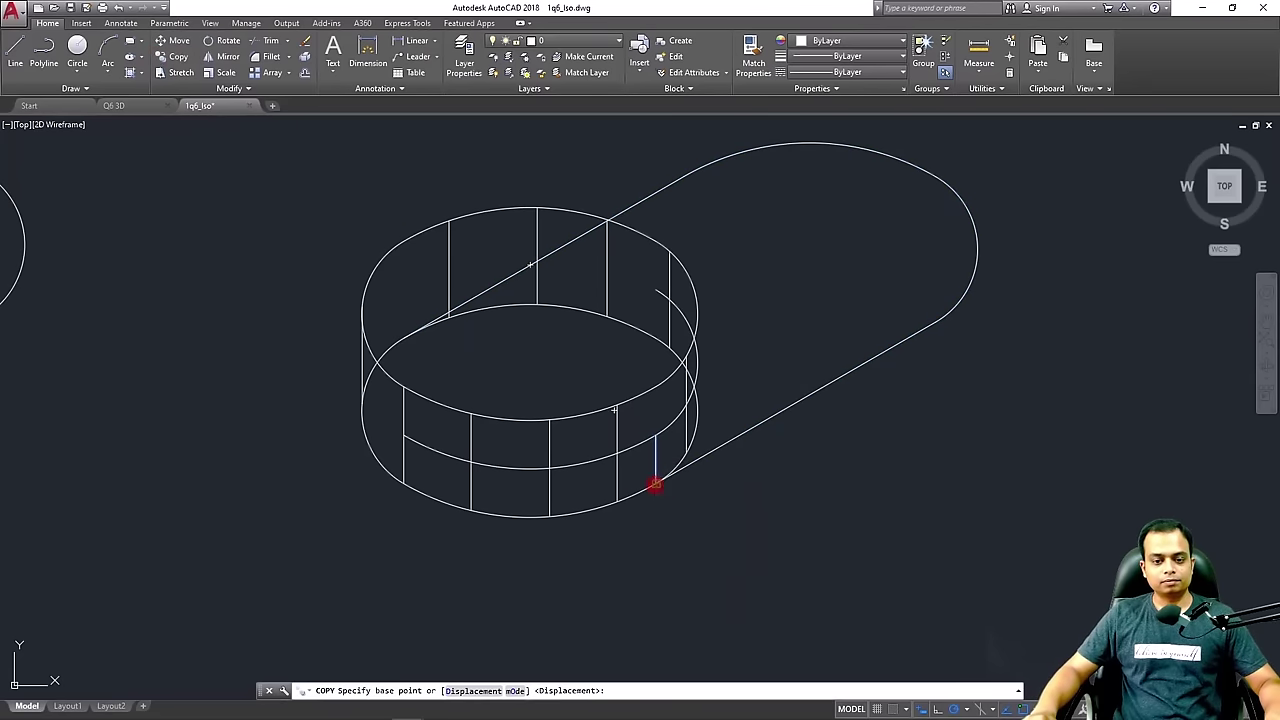
click(936, 321)
click(977, 237)
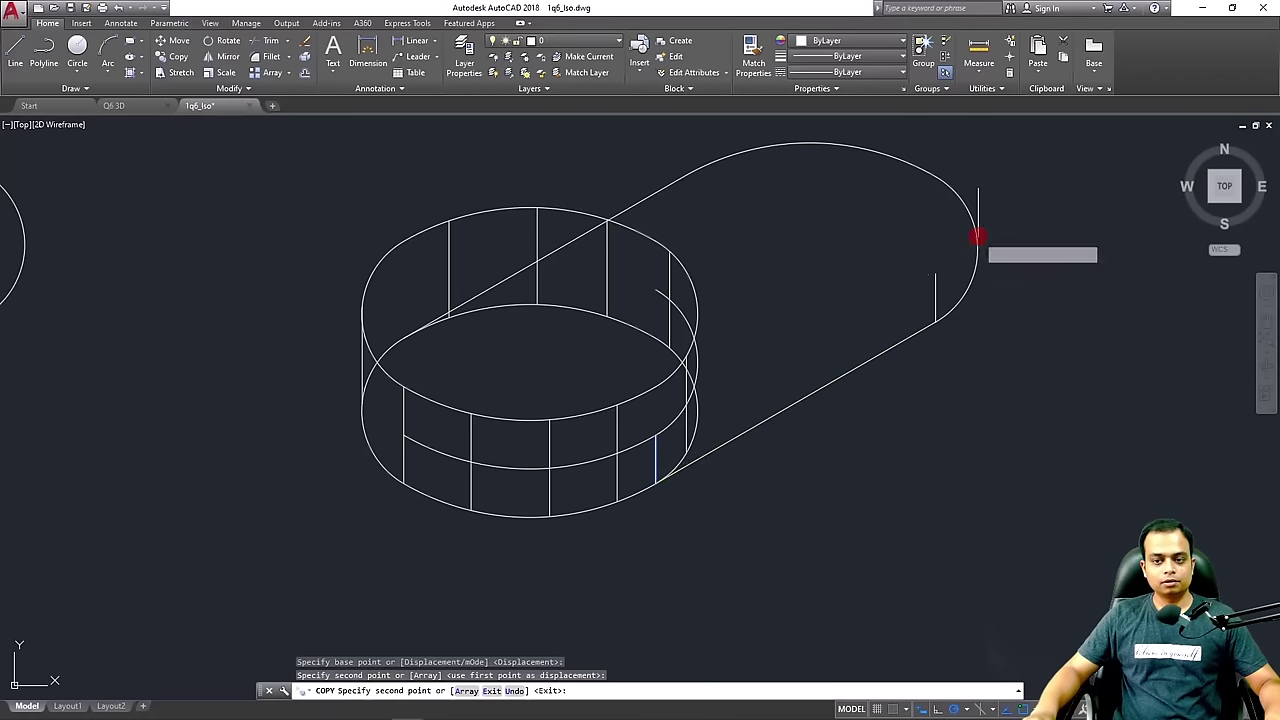
click(935, 180)
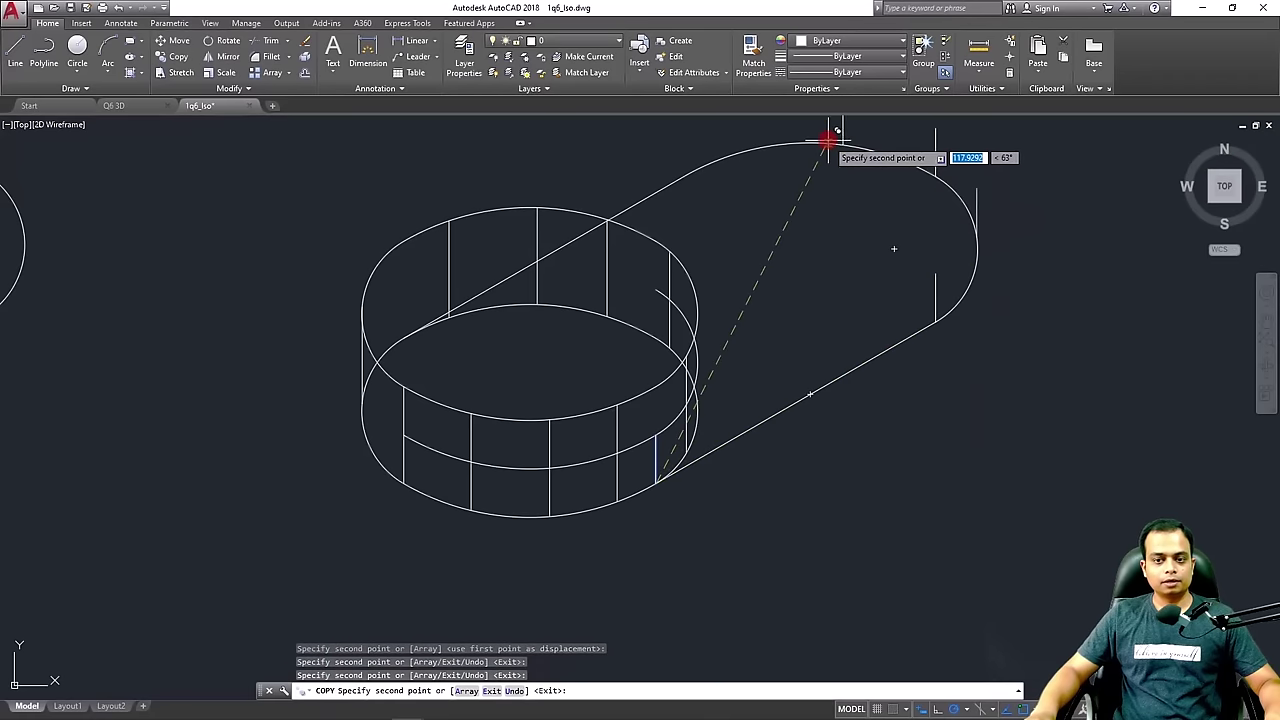
click(738, 152)
click(663, 187)
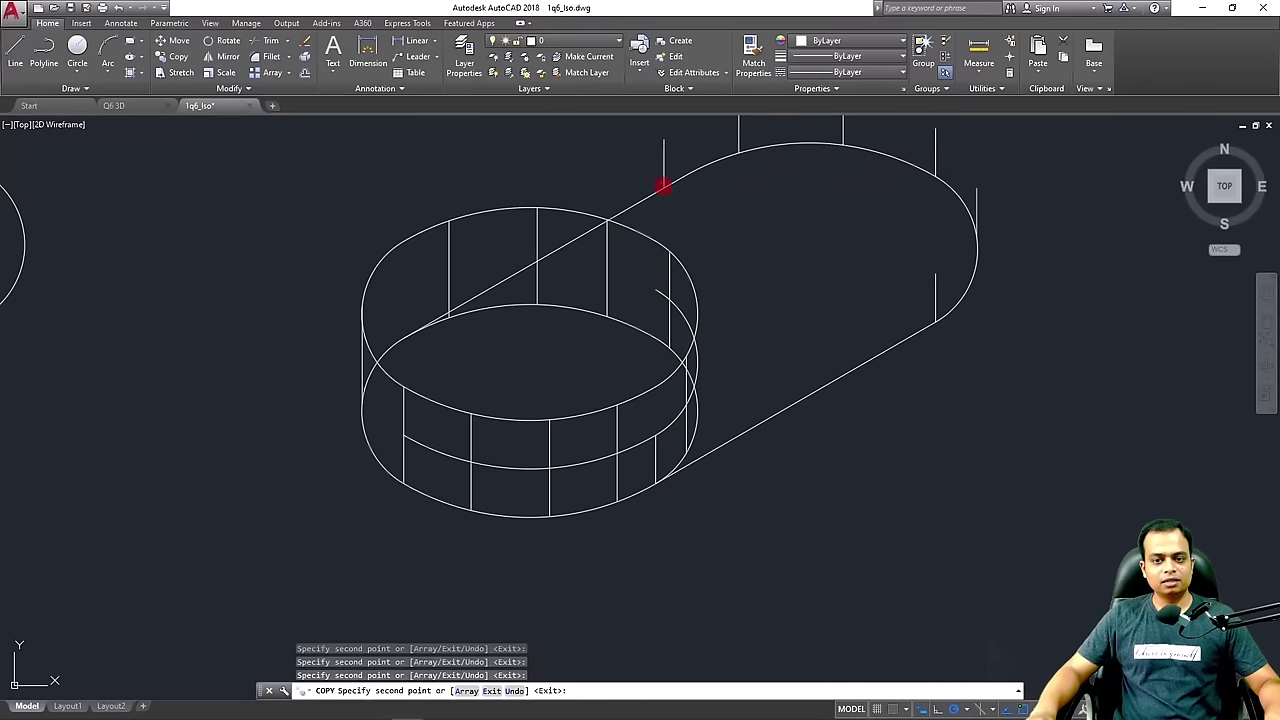
key(Escape)
Copy the plate's two tangent lines and far end arcs from the base up to the short vertical line's upper end
middle_drag(737, 249, 677, 391)
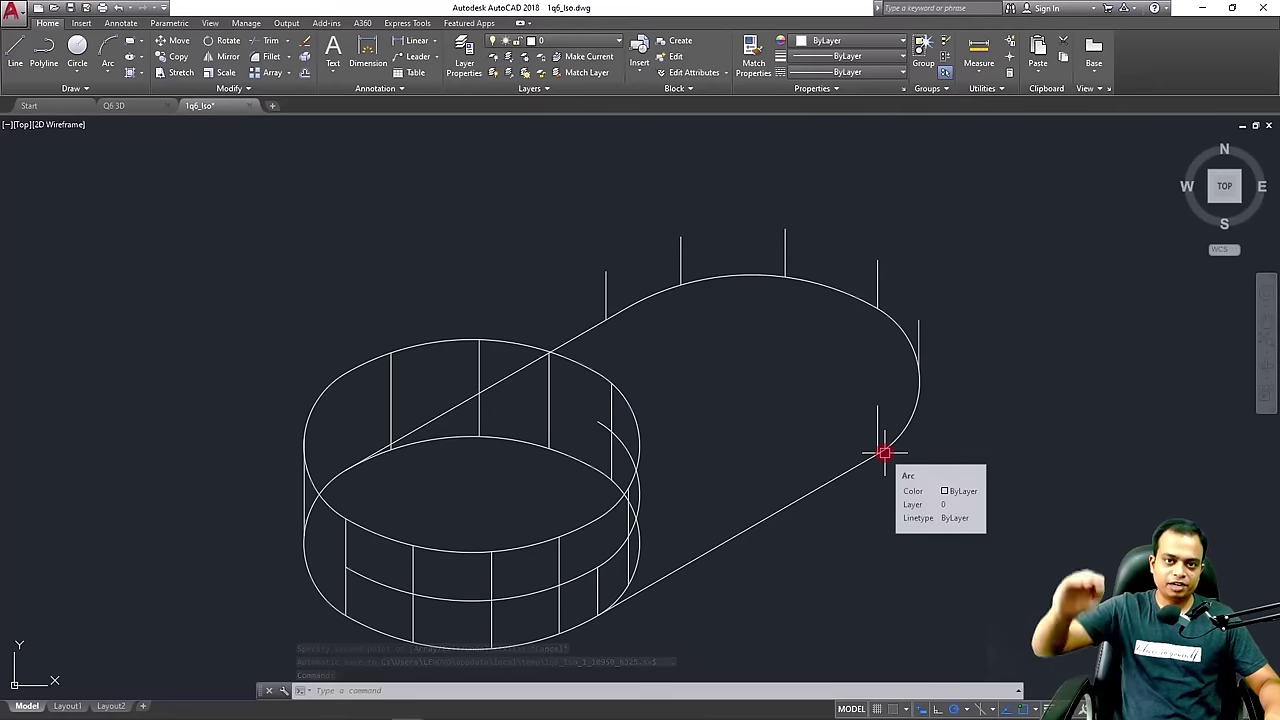
key(Escape)
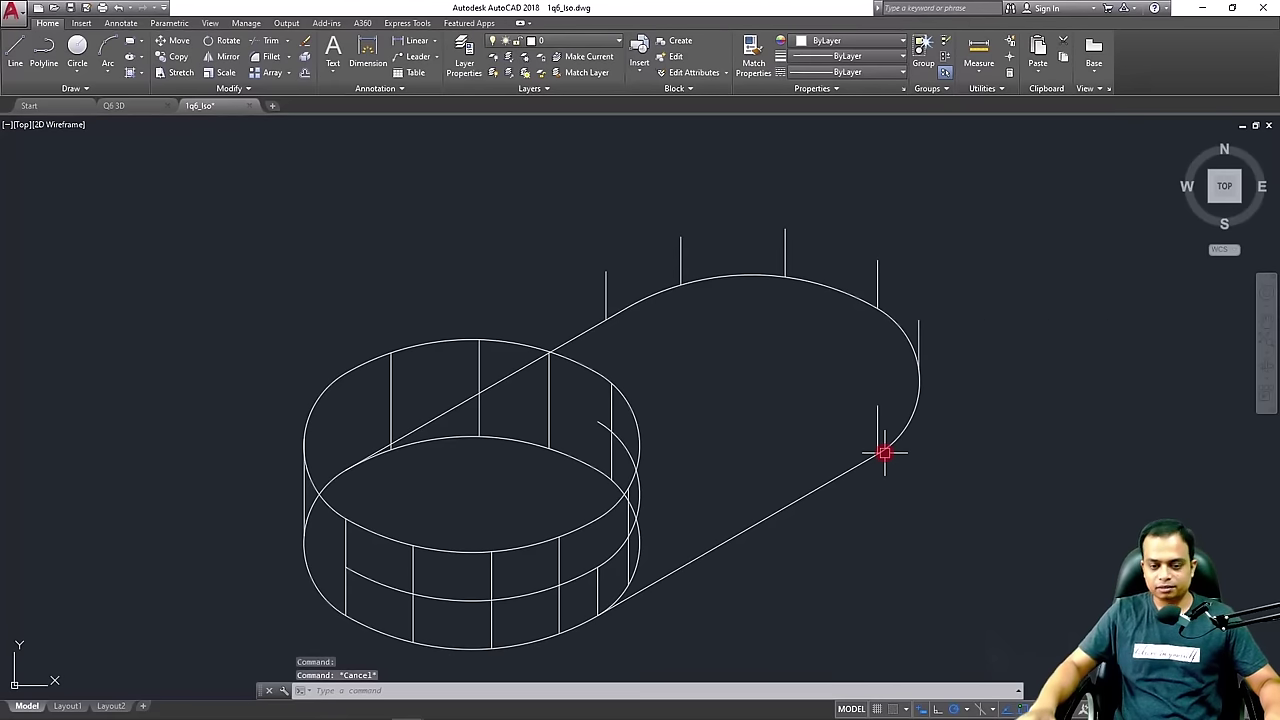
click(779, 513)
click(908, 417)
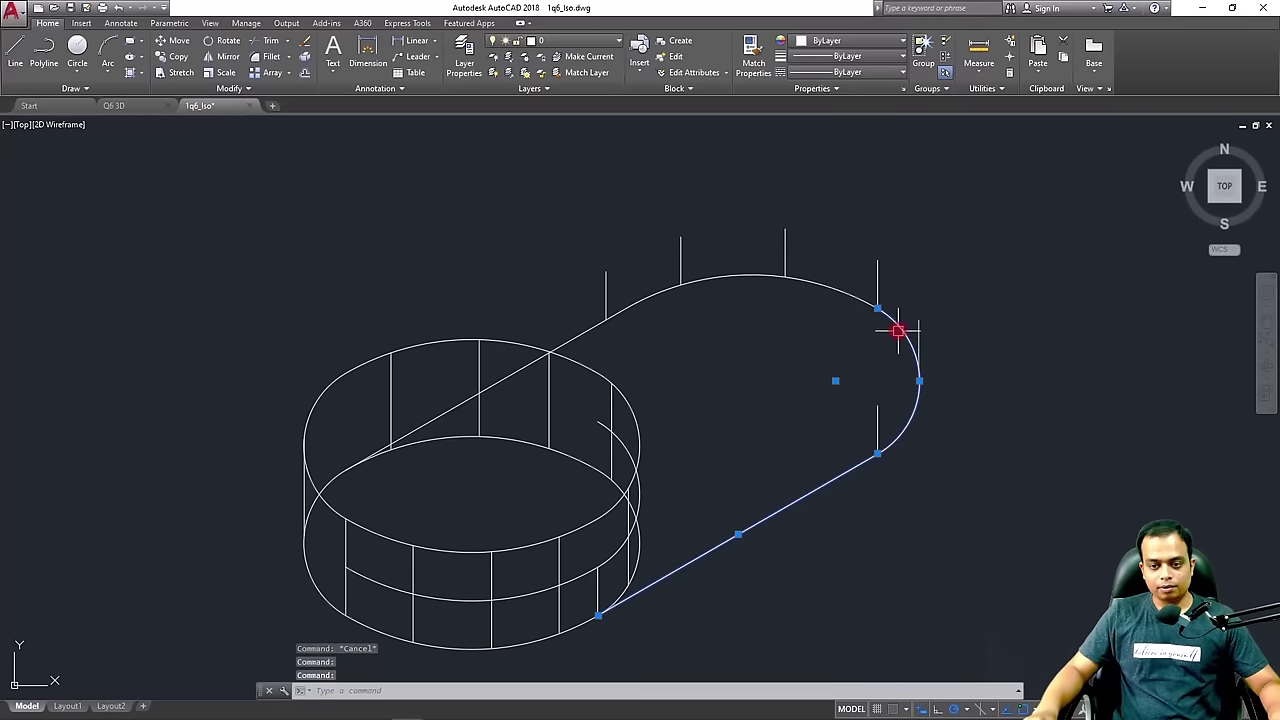
click(829, 290)
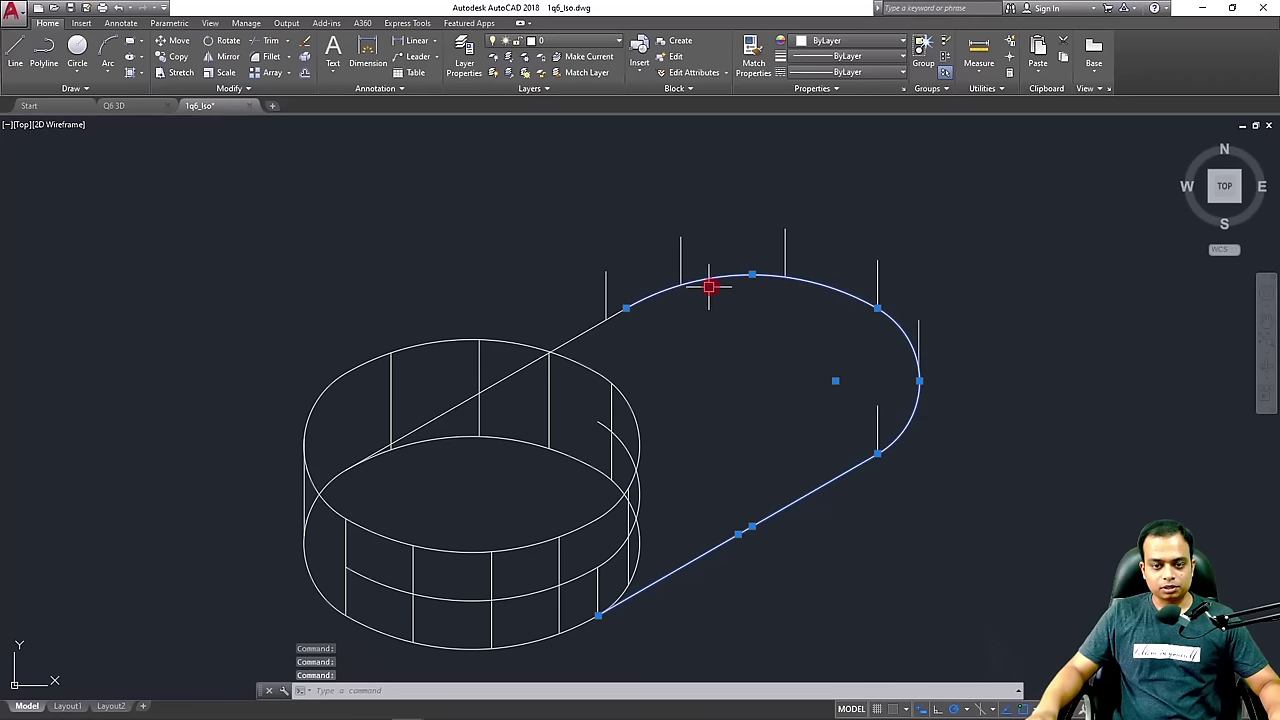
click(582, 333)
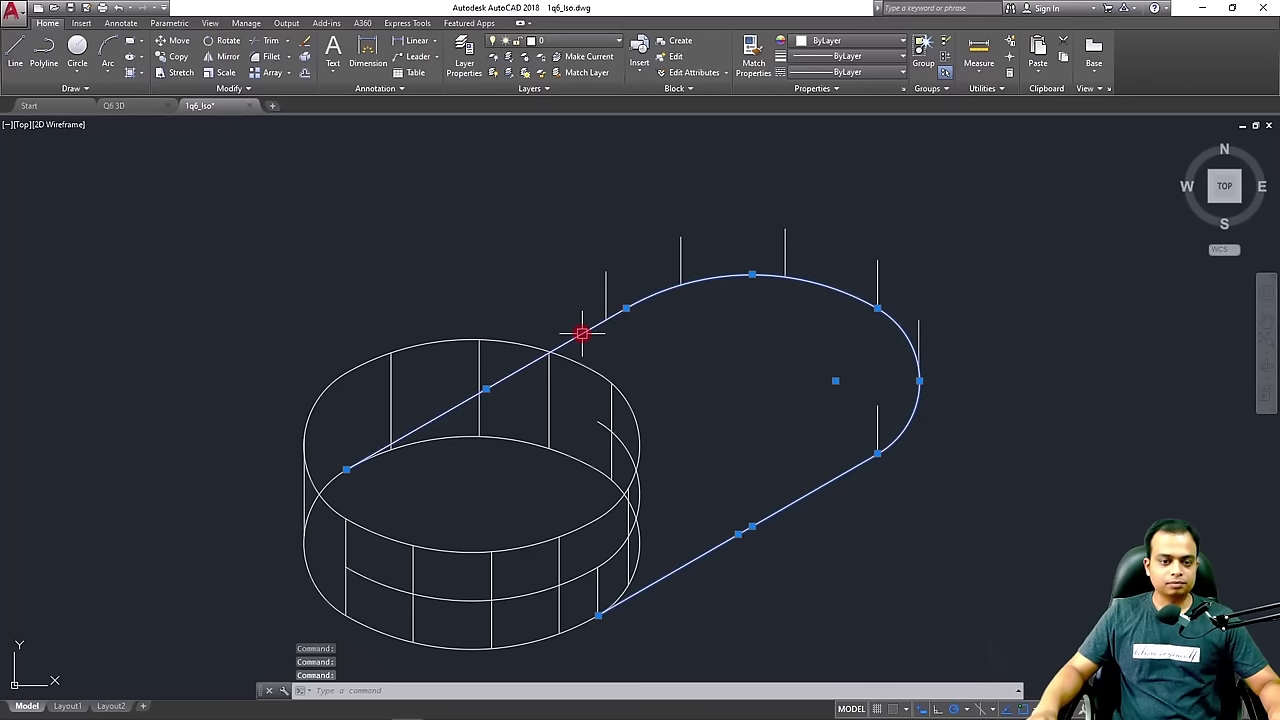
click(165, 58)
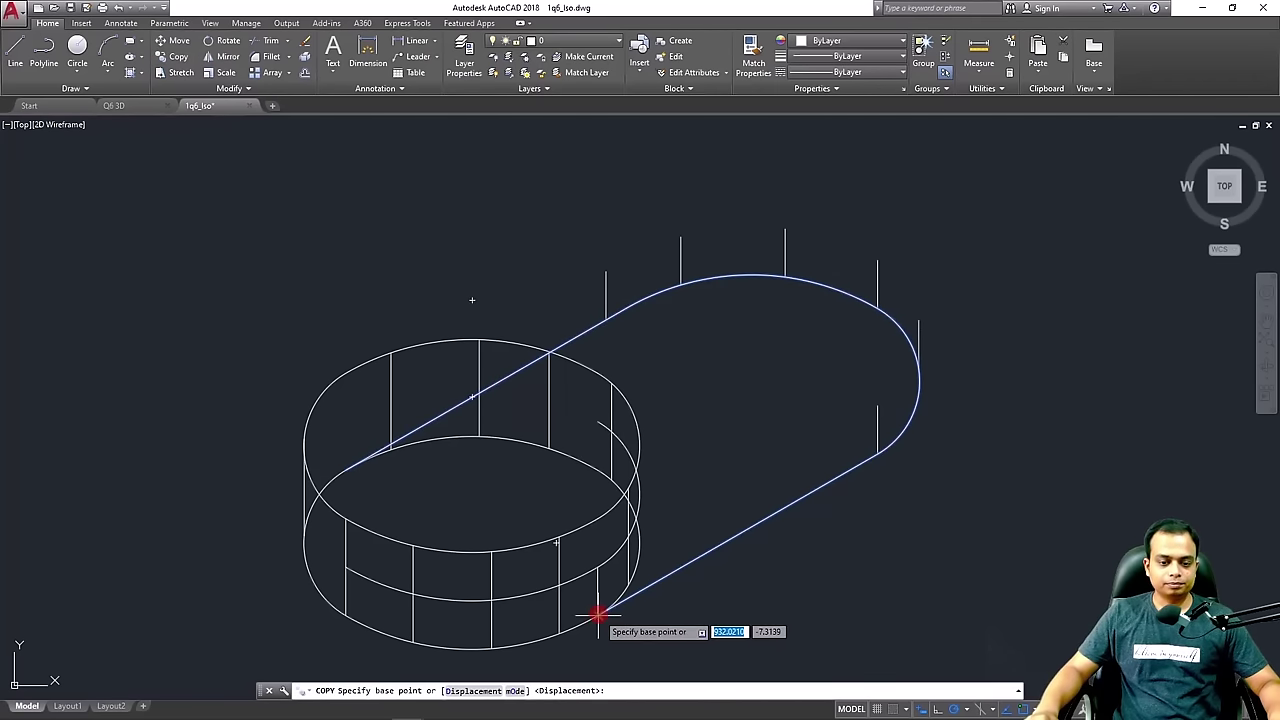
click(599, 610)
click(600, 563)
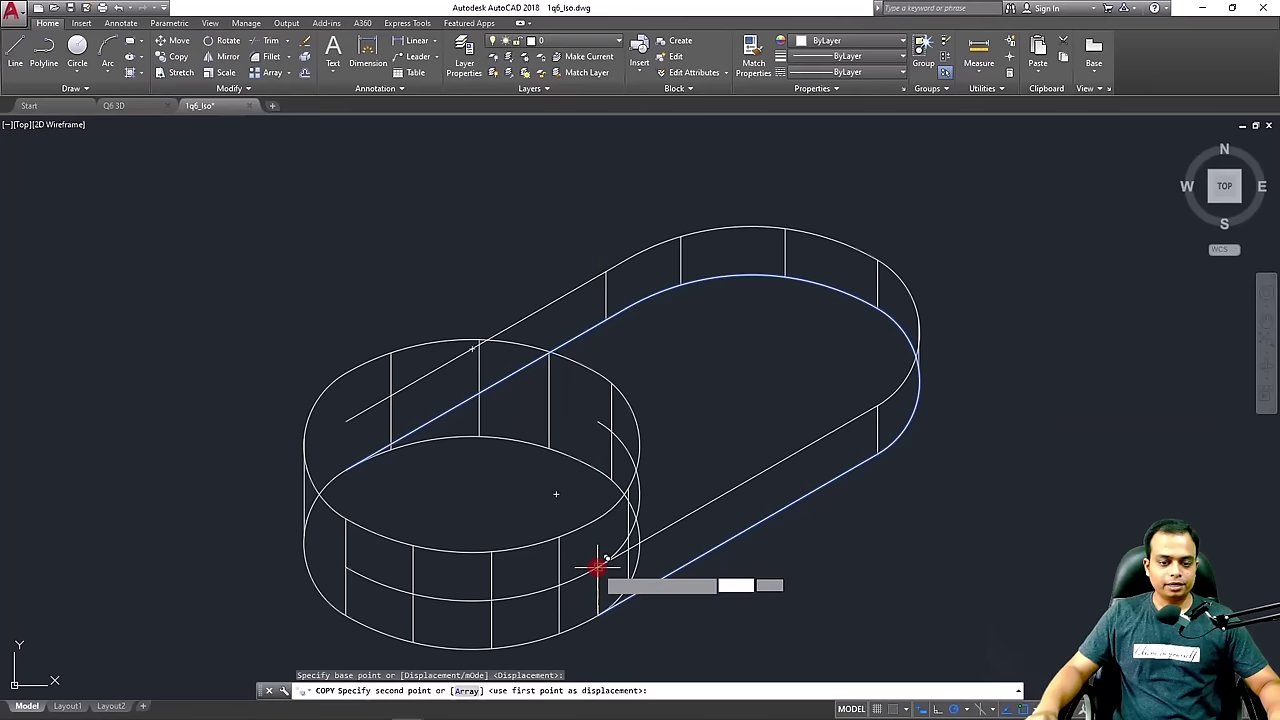
key(Escape)
Duplicate the complete isometric wireframe and place the copy in the empty space beside the original
scroll(842, 484, down, 2)
click(980, 233)
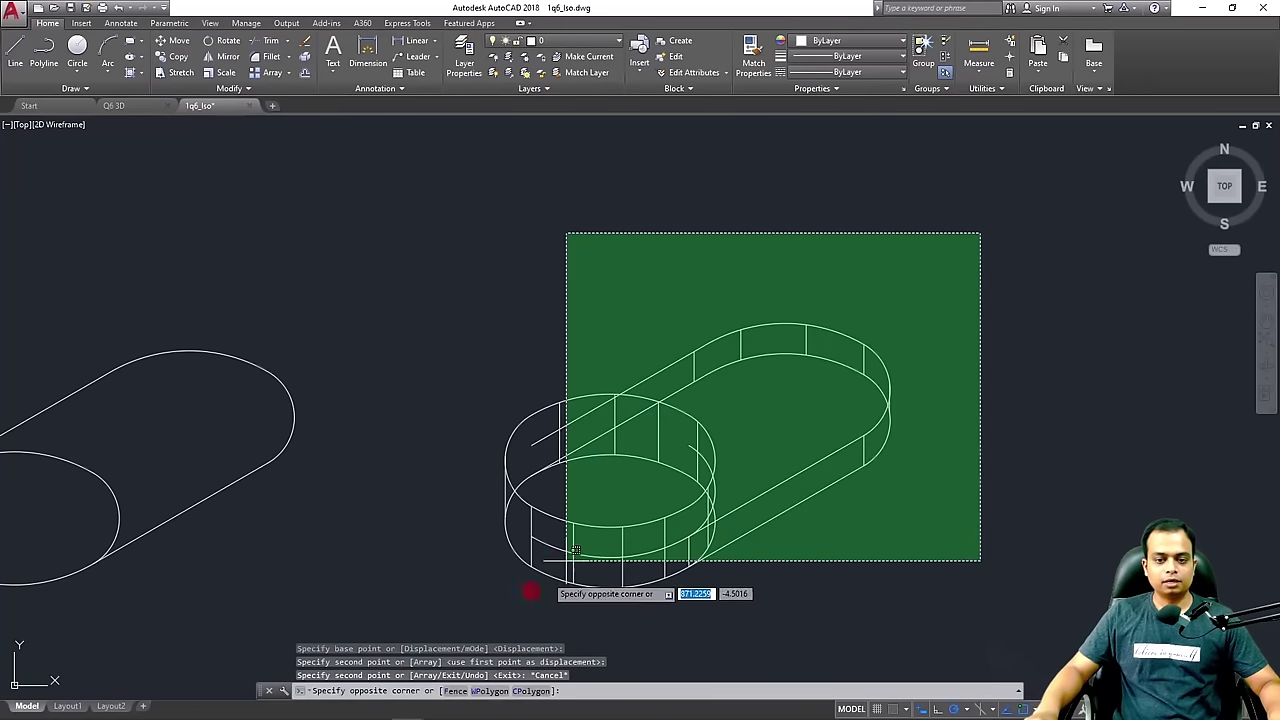
click(462, 627)
key(ctrl+c)
key(ctrl+v)
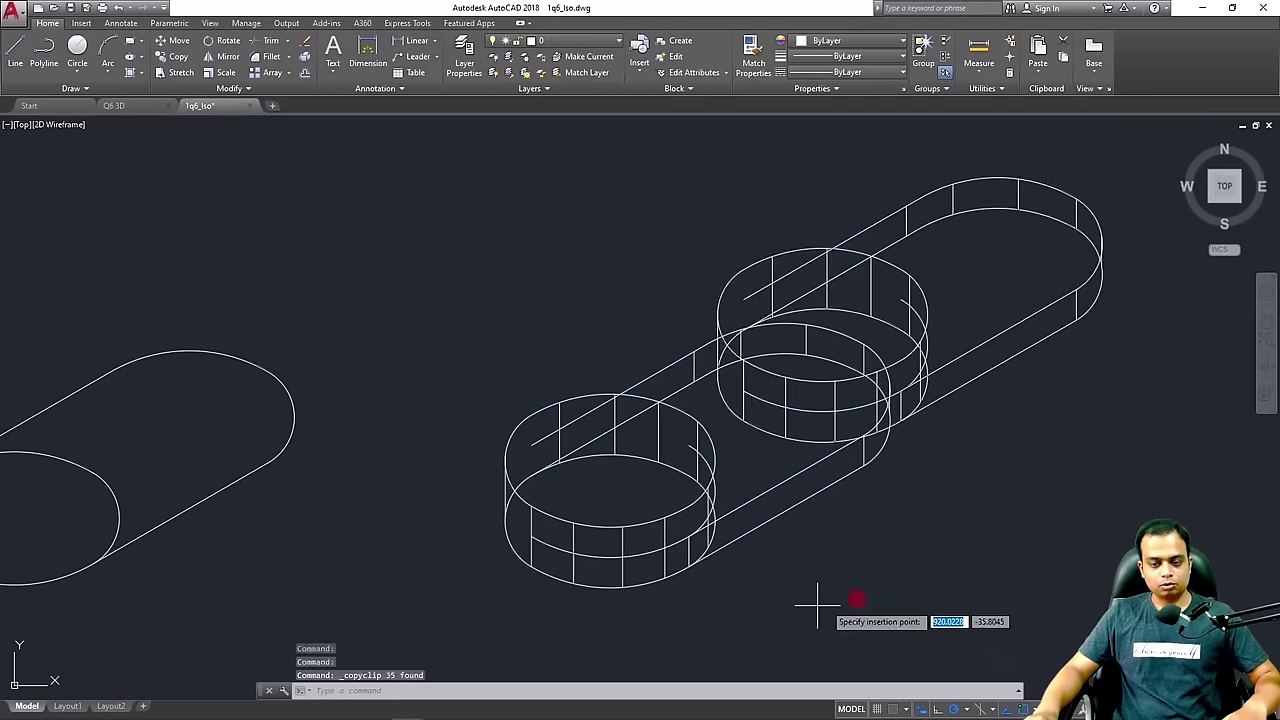
middle_drag(951, 580, 583, 514)
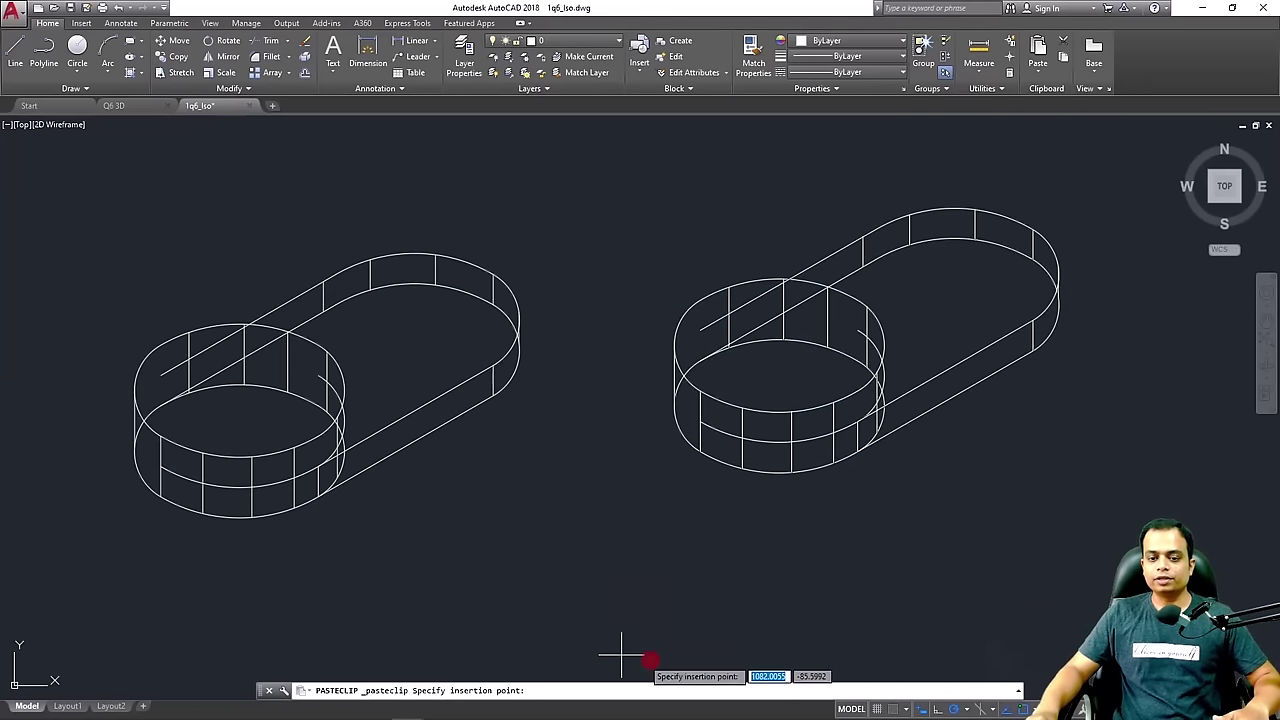
click(682, 662)
middle_drag(754, 554, 418, 615)
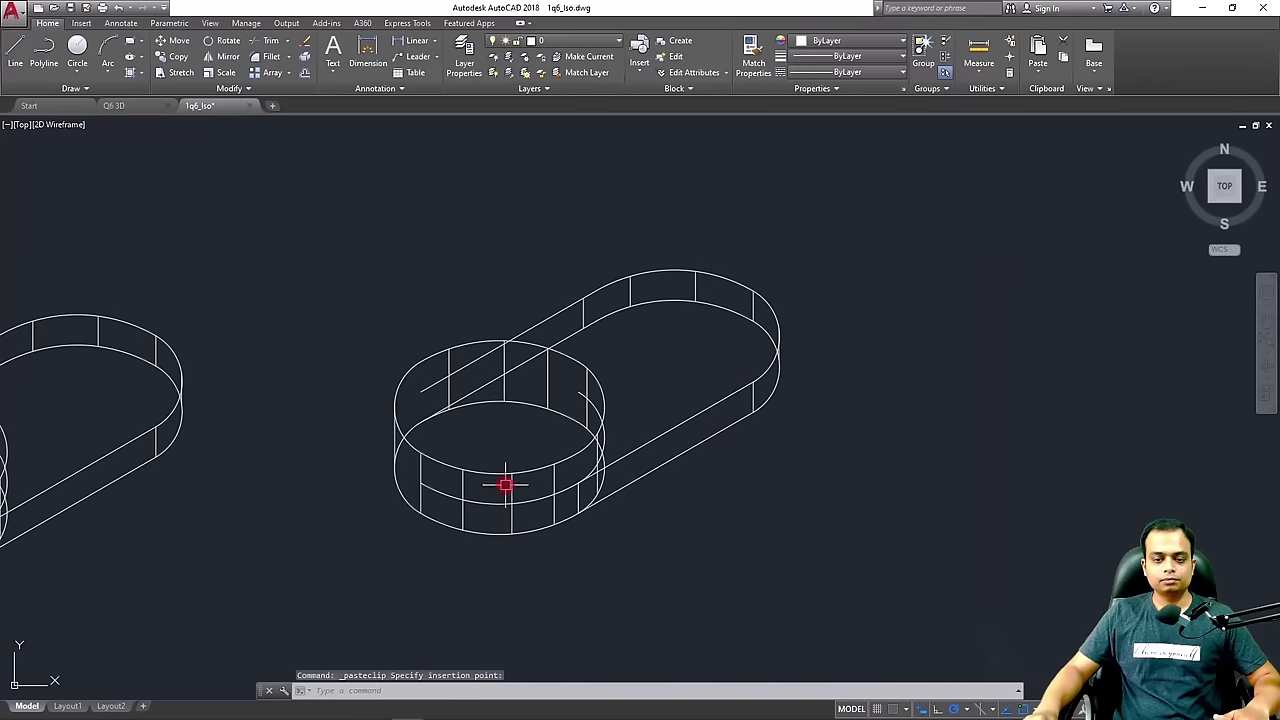
Erase the vertical construction lines around the far rounded end of the duplicated plate, except the one at its outermost edge
scroll(505, 481, up, 2)
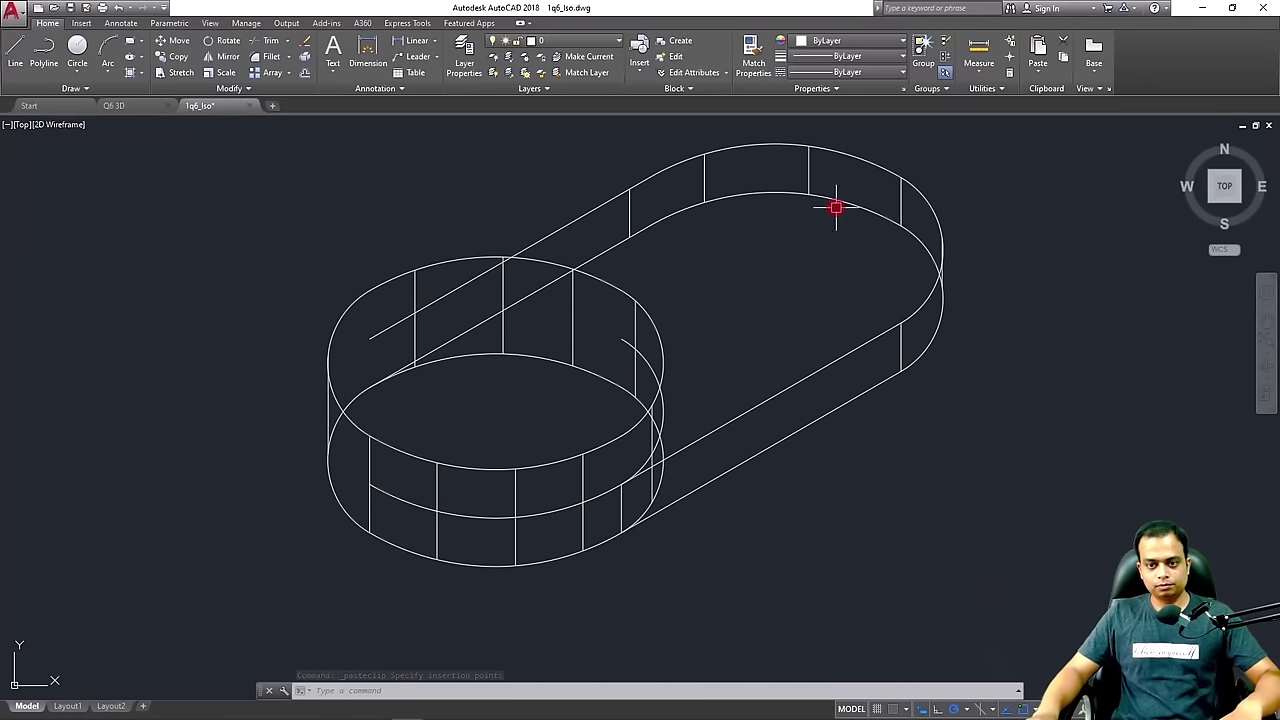
click(800, 175)
key(Delete)
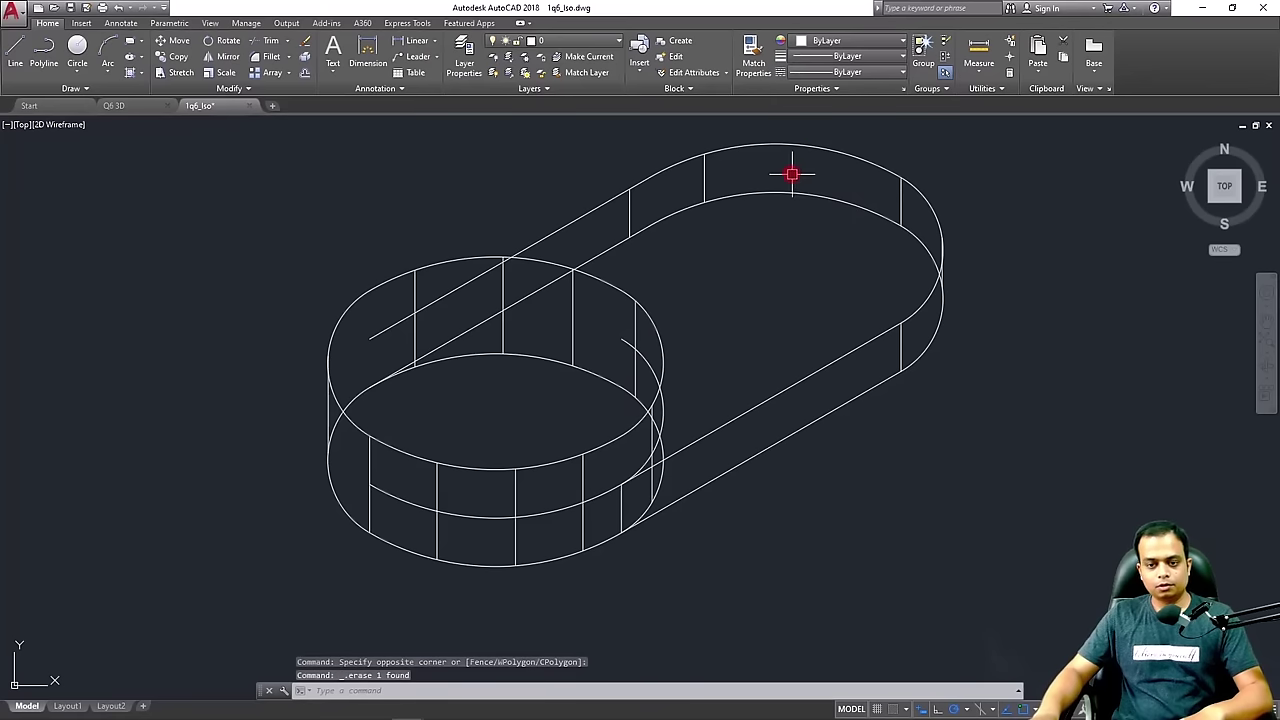
click(630, 205)
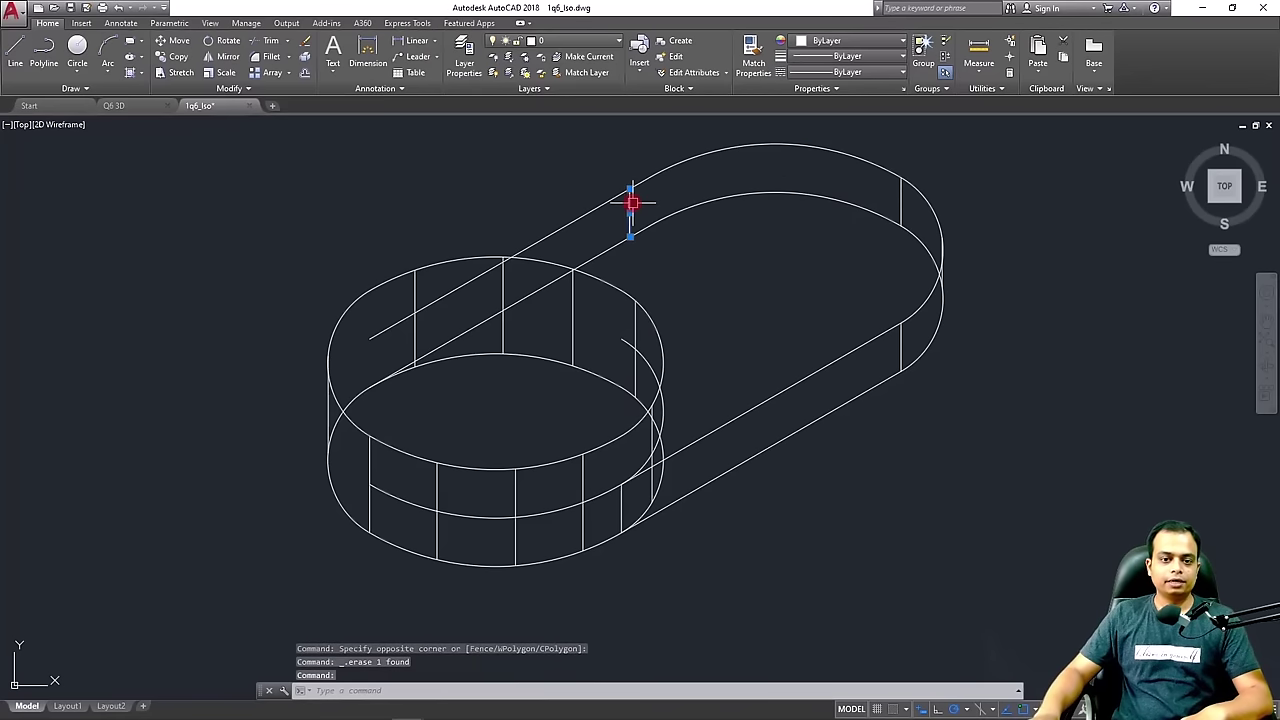
key(Delete)
click(900, 199)
key(Delete)
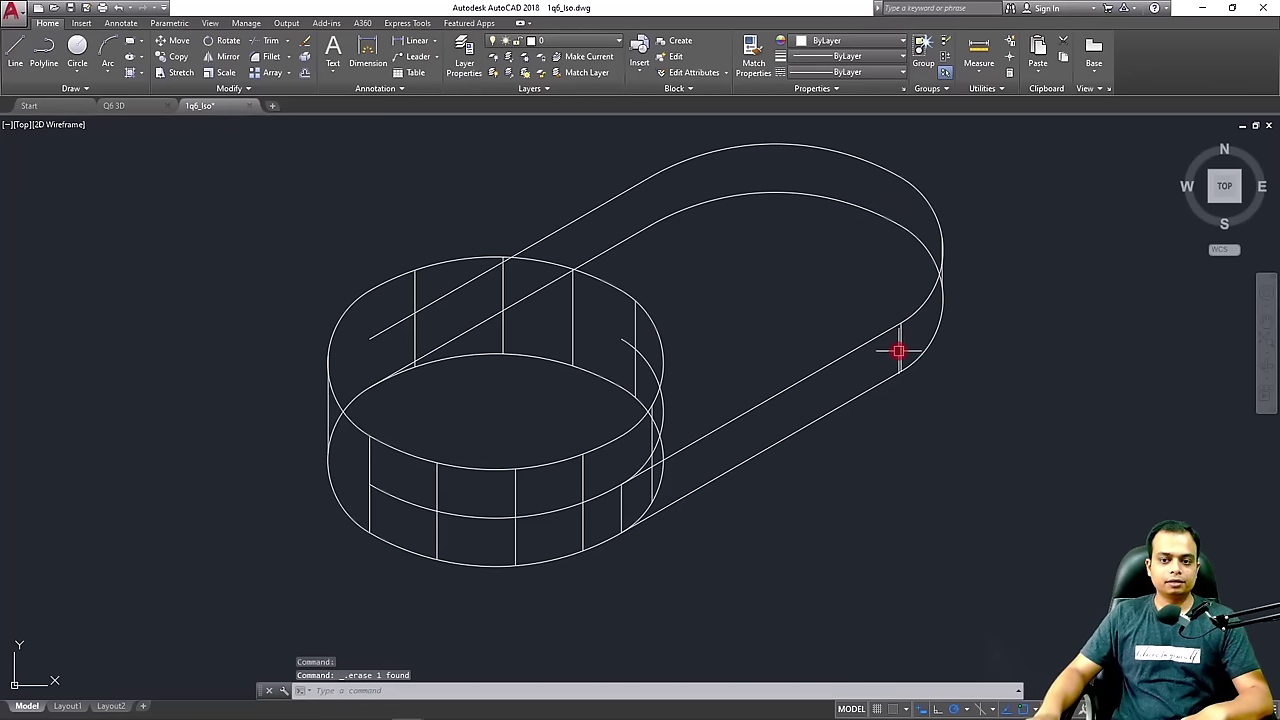
click(900, 346)
key(Delete)
Try shortening the plate's lower far end arc to its outermost point by its end grip, and undo the edit
click(930, 259)
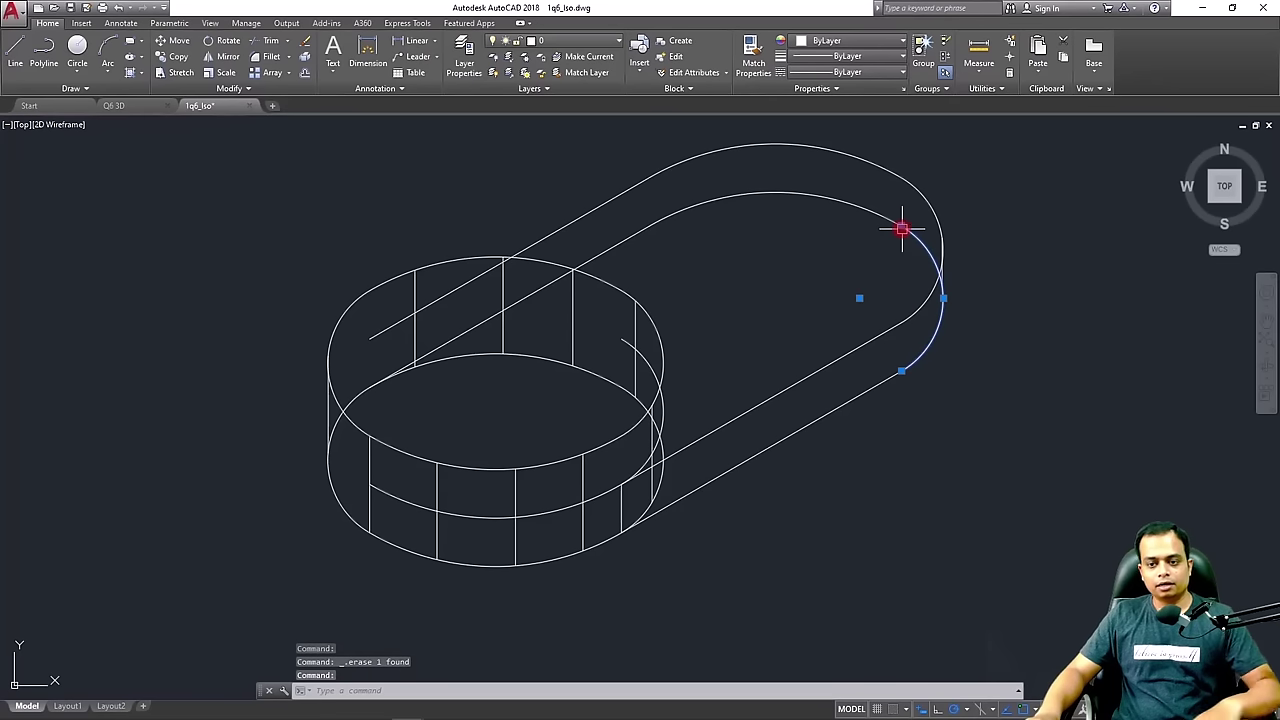
mouse_move(902, 225)
click(938, 263)
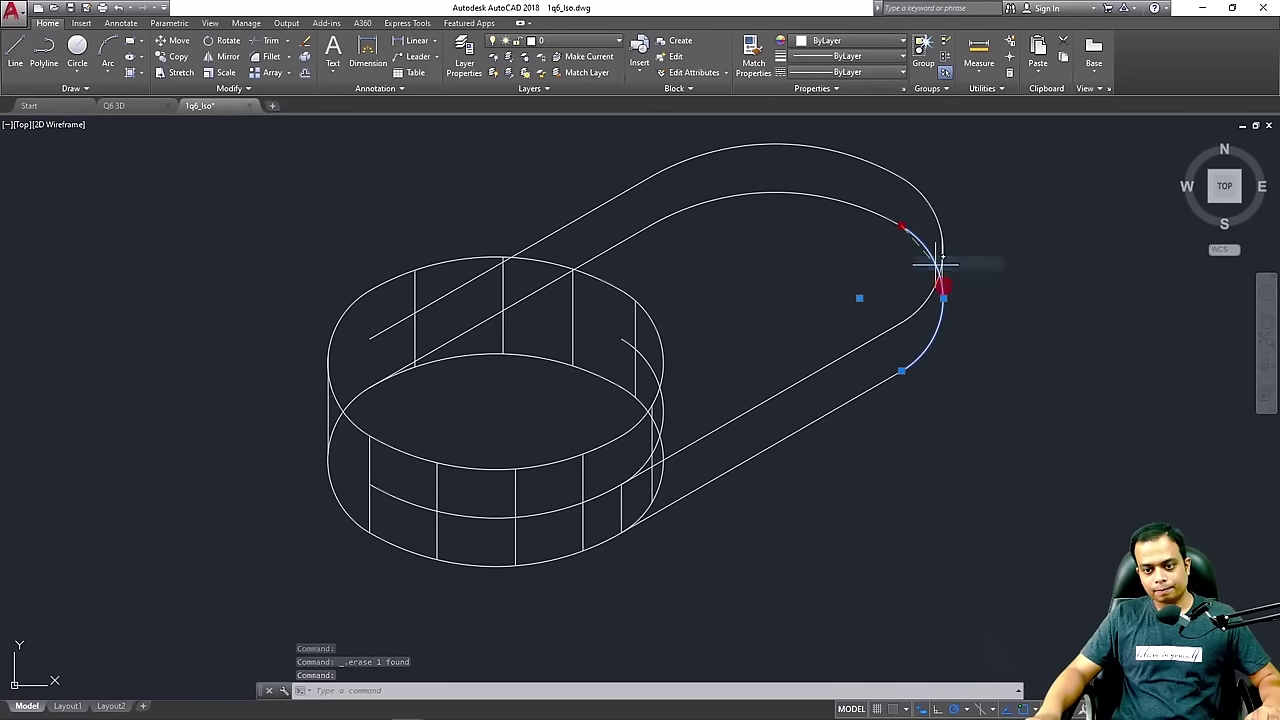
click(943, 297)
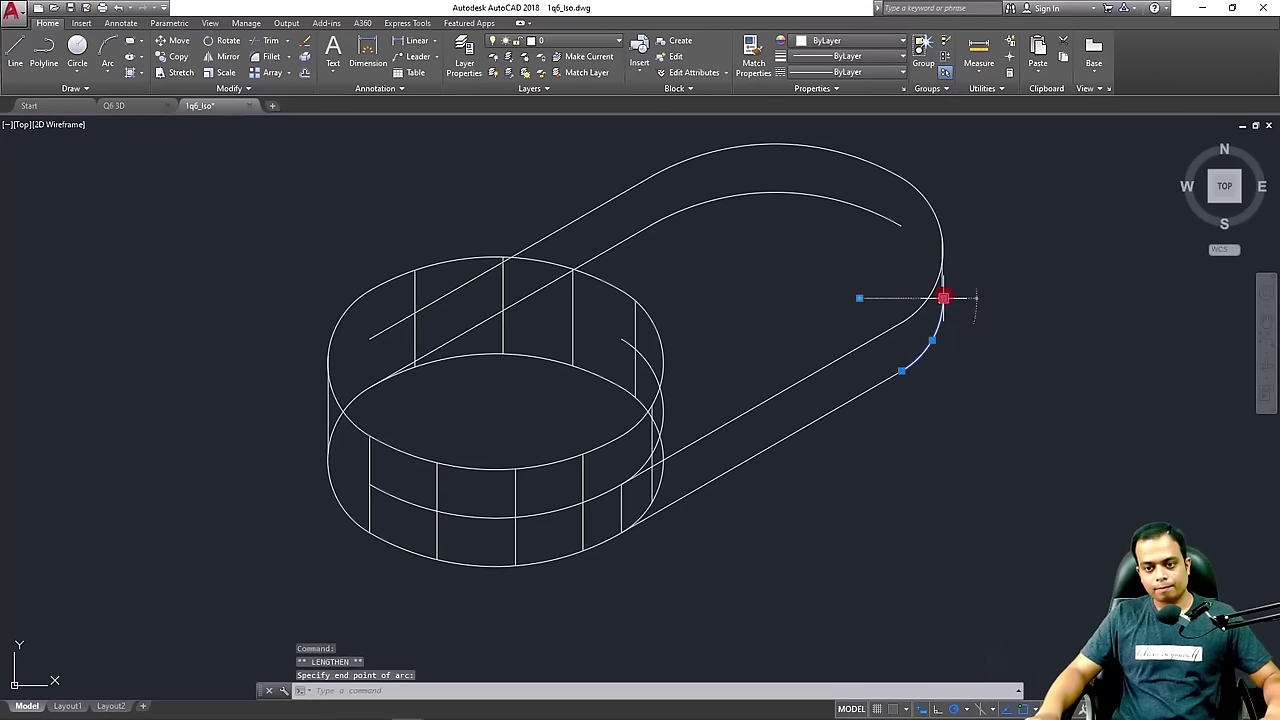
key(ctrl+z)
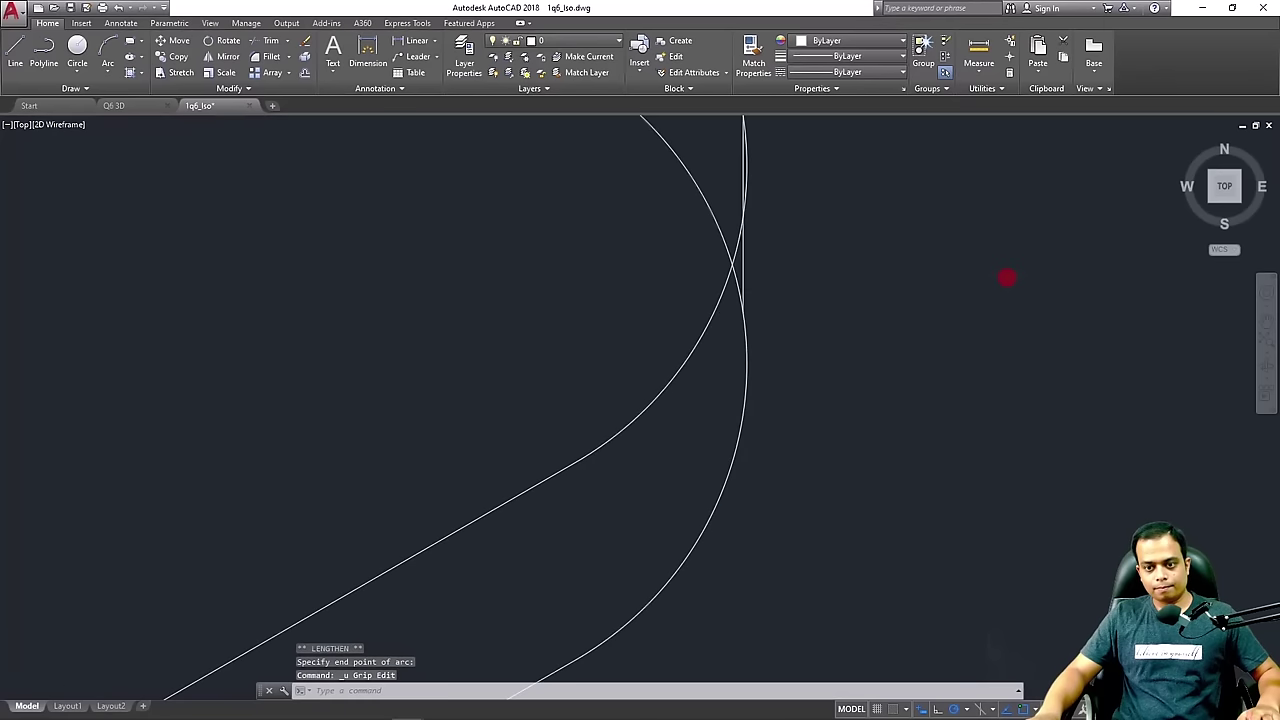
Erase the remaining short vertical line at the outermost edge of the plate's far end
scroll(789, 304, down, 2)
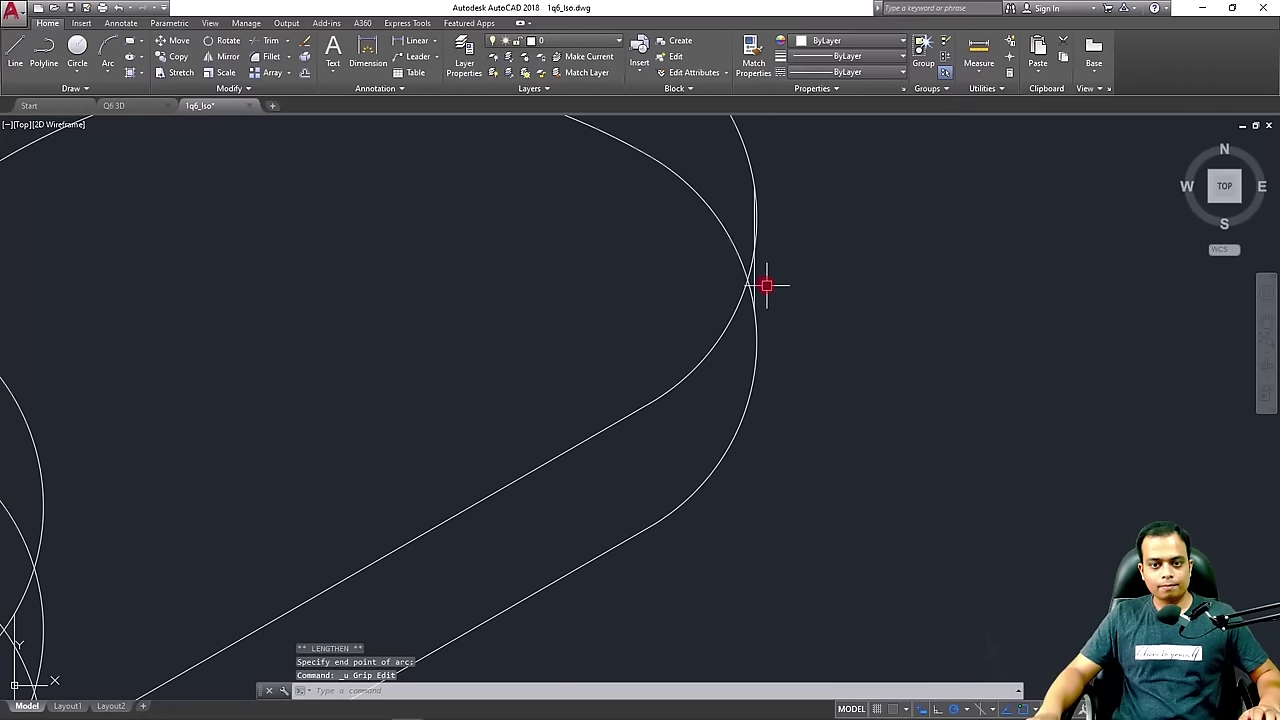
key(Escape)
key(Delete)
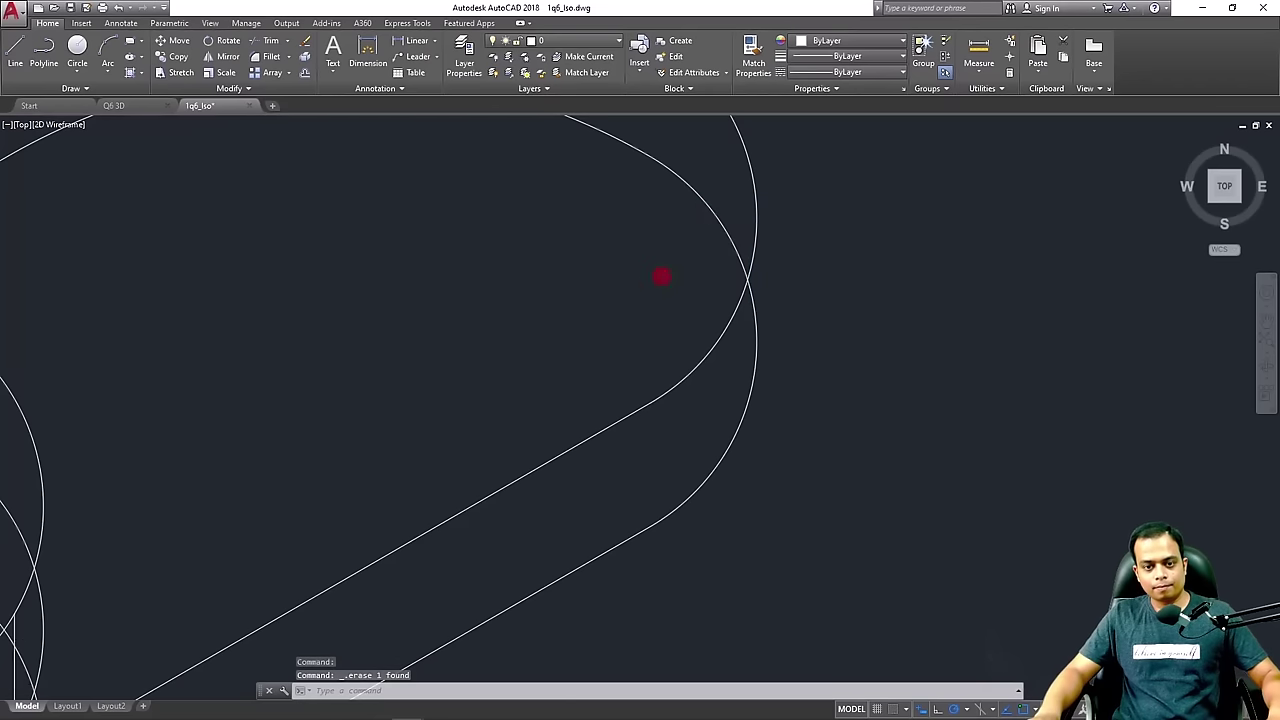
Trim the hidden part of the lower far end arc back to where it crosses the upper arc
scroll(662, 276, down, 2)
middle_drag(663, 277, 667, 304)
text(tr)
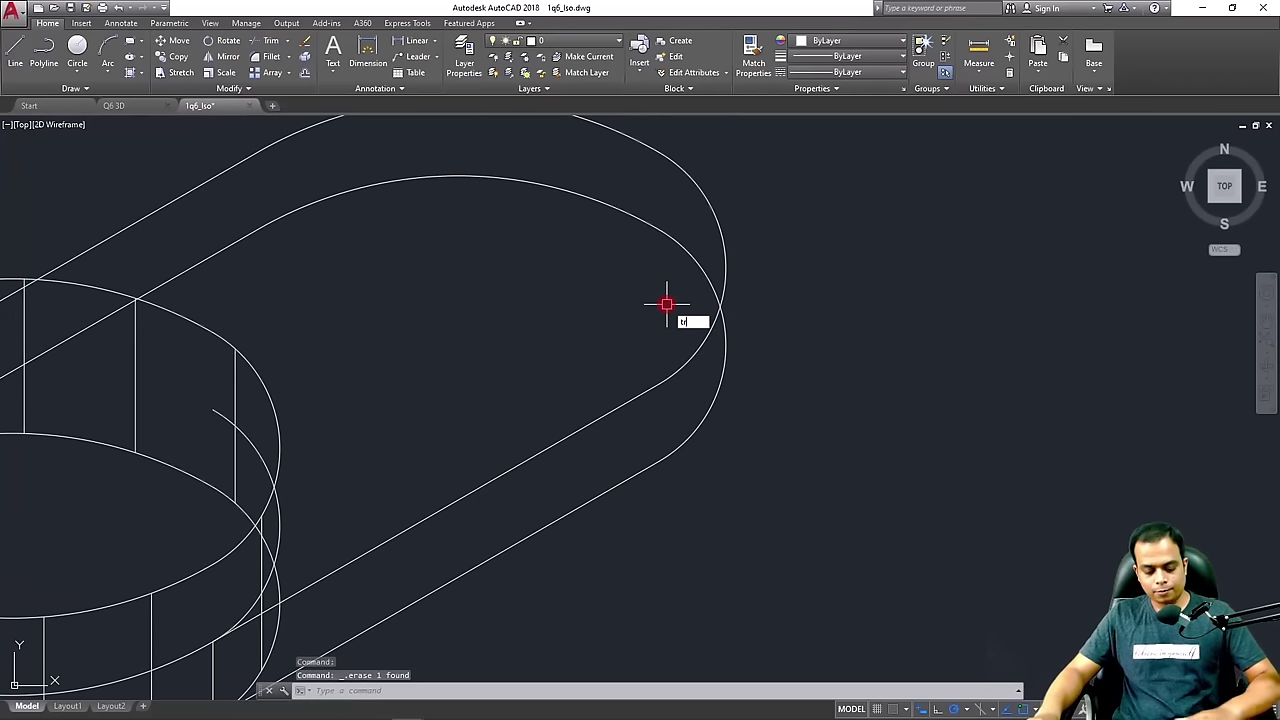
key(Return)
key(Return)
click(701, 269)
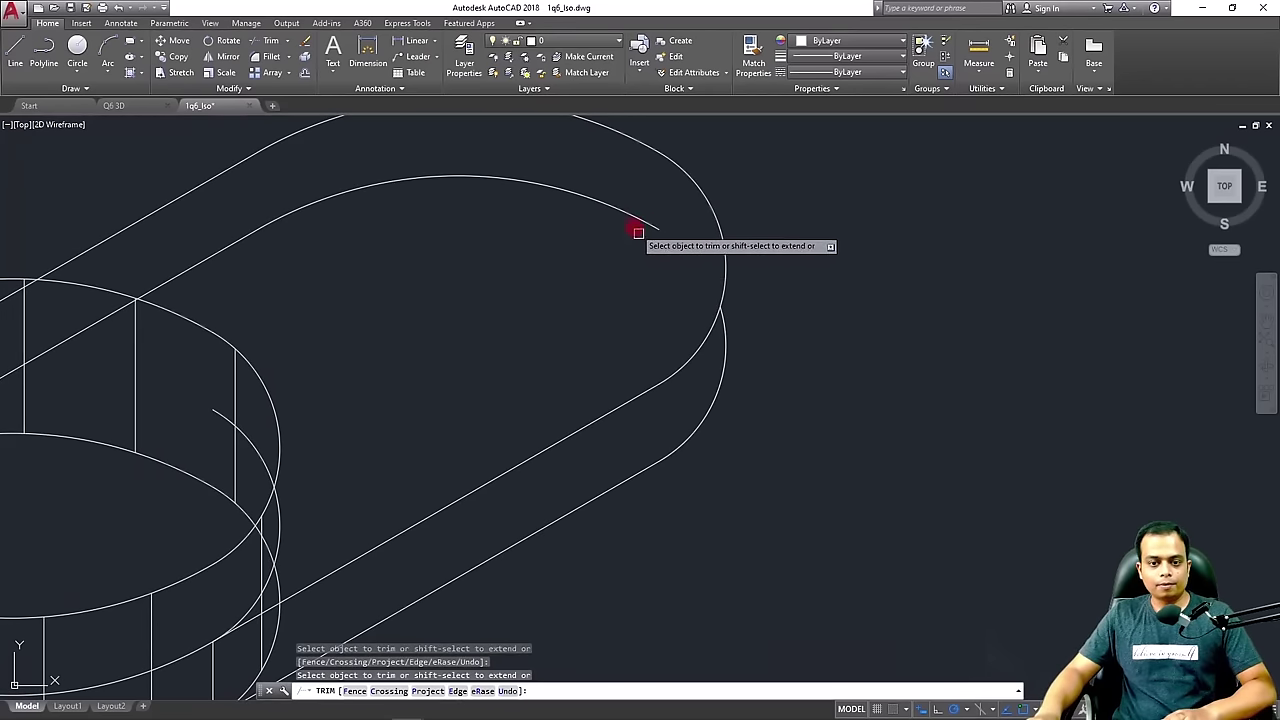
key(Escape)
Erase the plate's hidden lower rear arc and lower rear tangent line
click(620, 213)
key(Delete)
scroll(605, 220, down, 1)
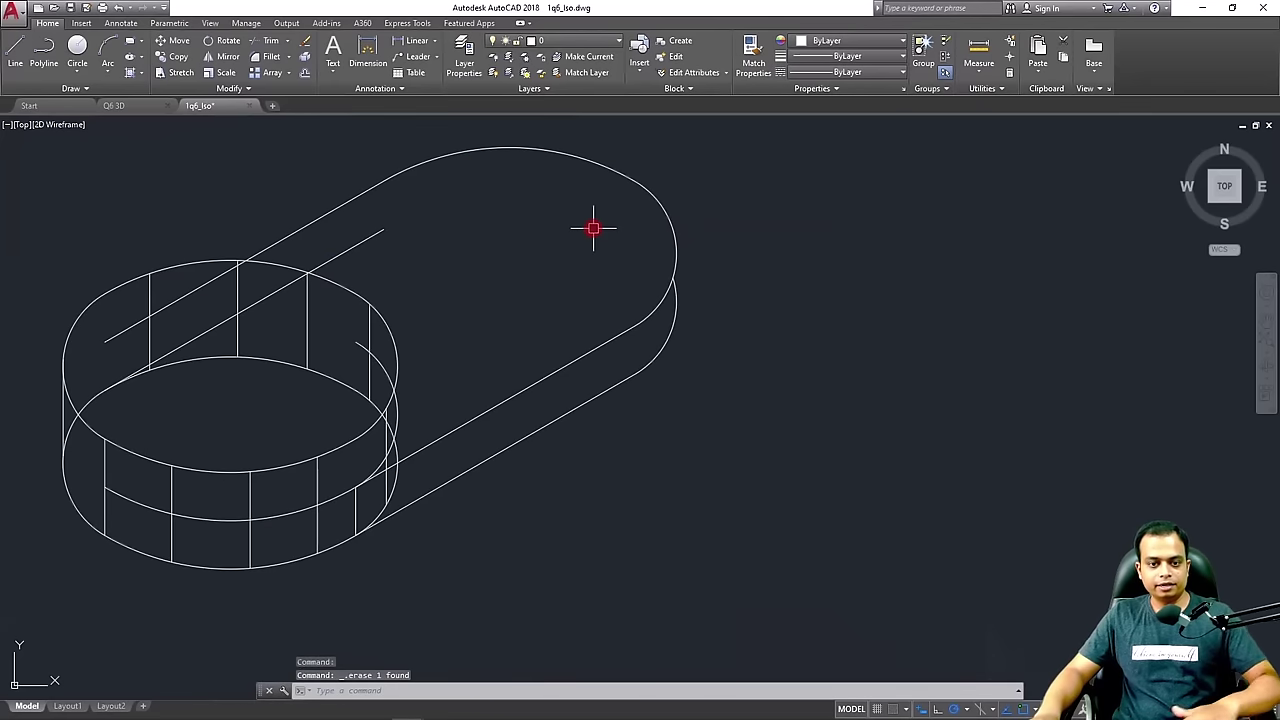
click(362, 246)
key(Delete)
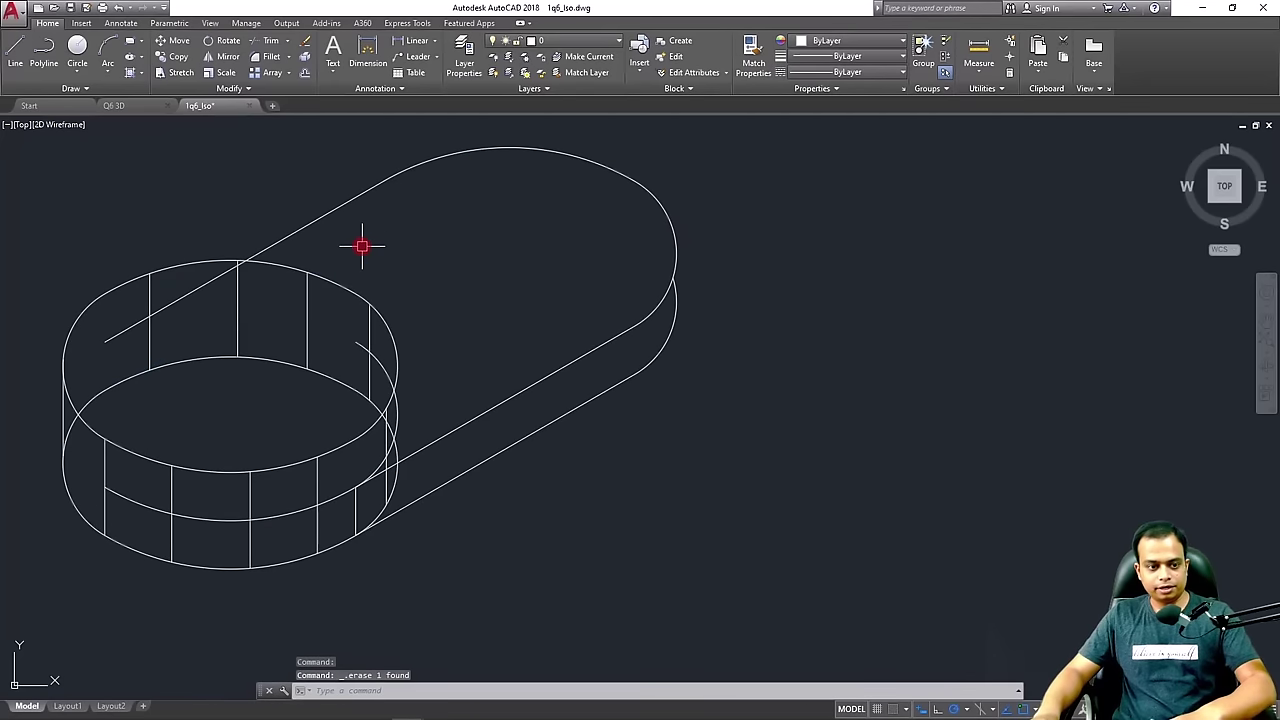
Trim the upper rear tangent line at the cylinder's top rim and erase its leftover piece inside the cylinder
scroll(185, 283, up, 4)
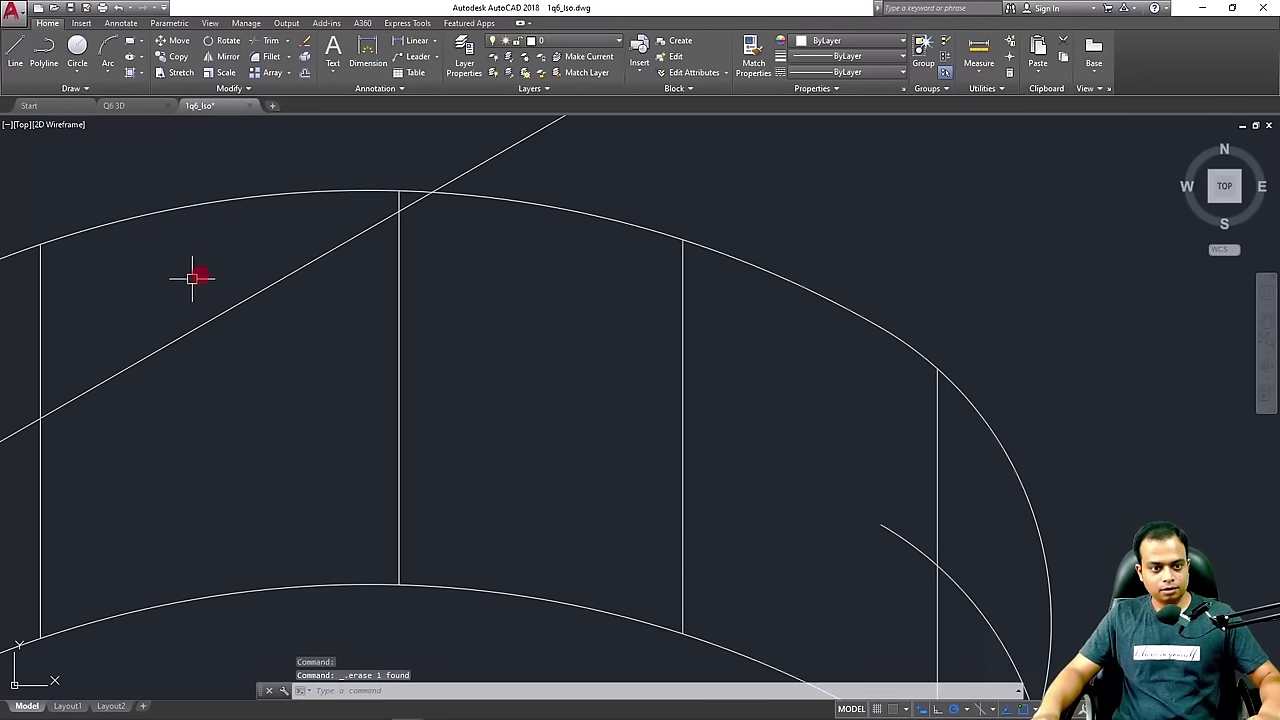
text(tr)
key(Return)
key(Return)
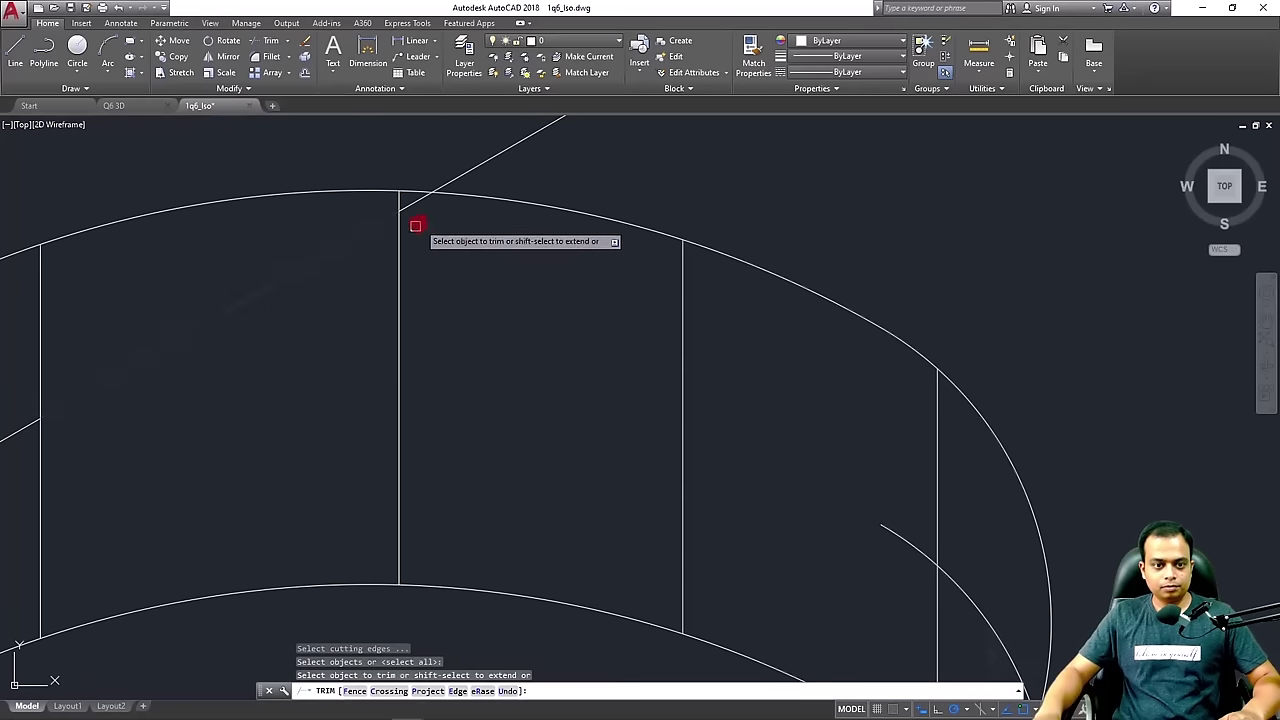
key(Escape)
click(371, 226)
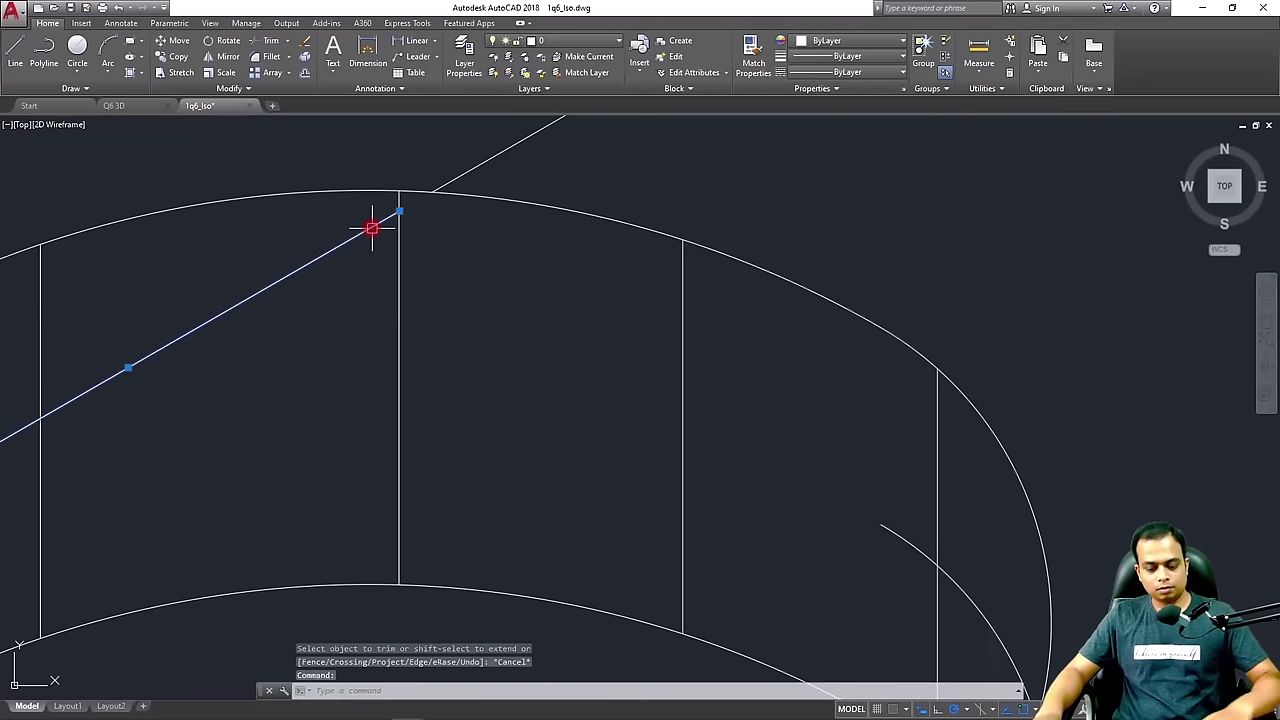
key(Delete)
scroll(371, 228, down, 4)
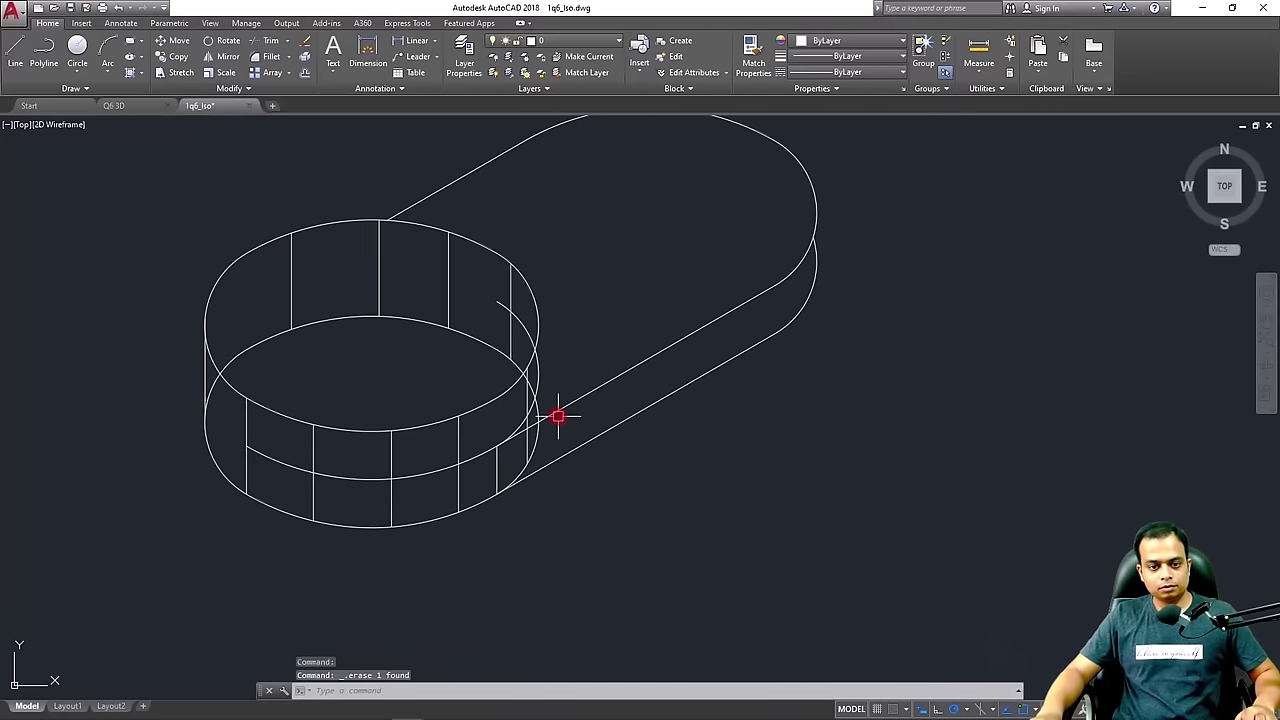
Copy the short vertical line at the plate's front tangent point to the right extreme of the cylinder's top rim
scroll(558, 416, up, 4)
scroll(558, 416, down, 2)
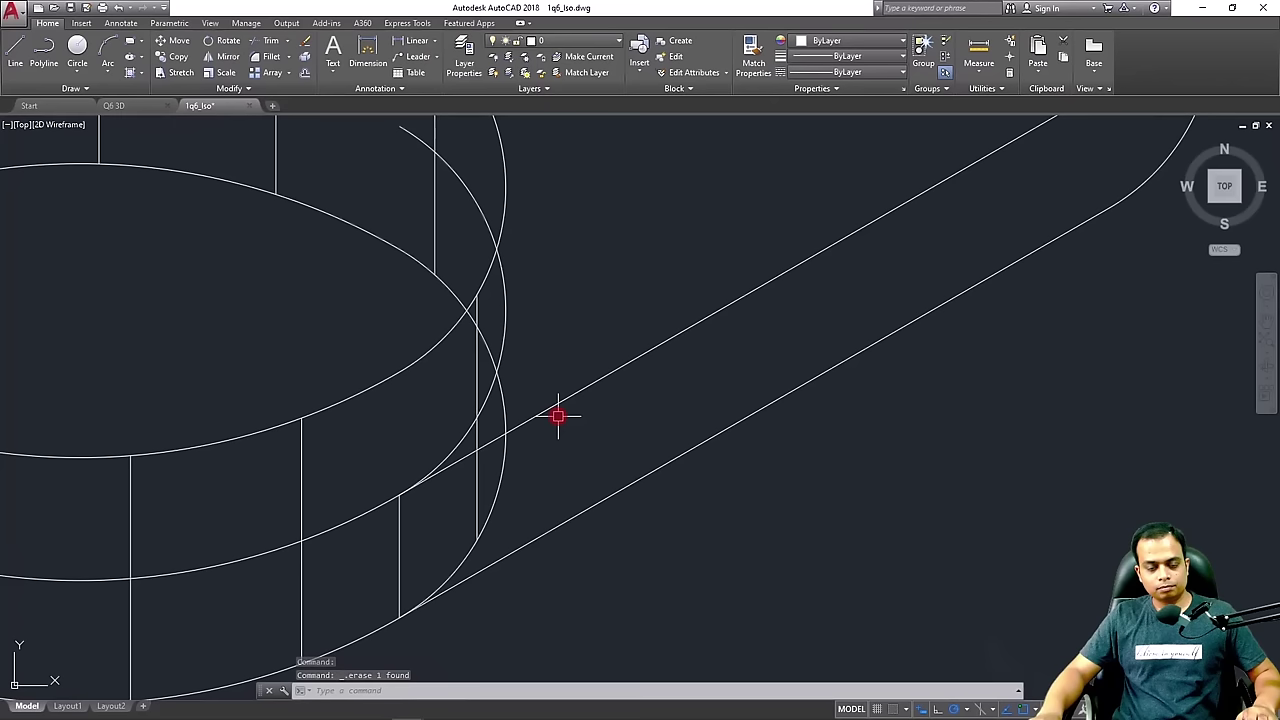
scroll(558, 416, down, 2)
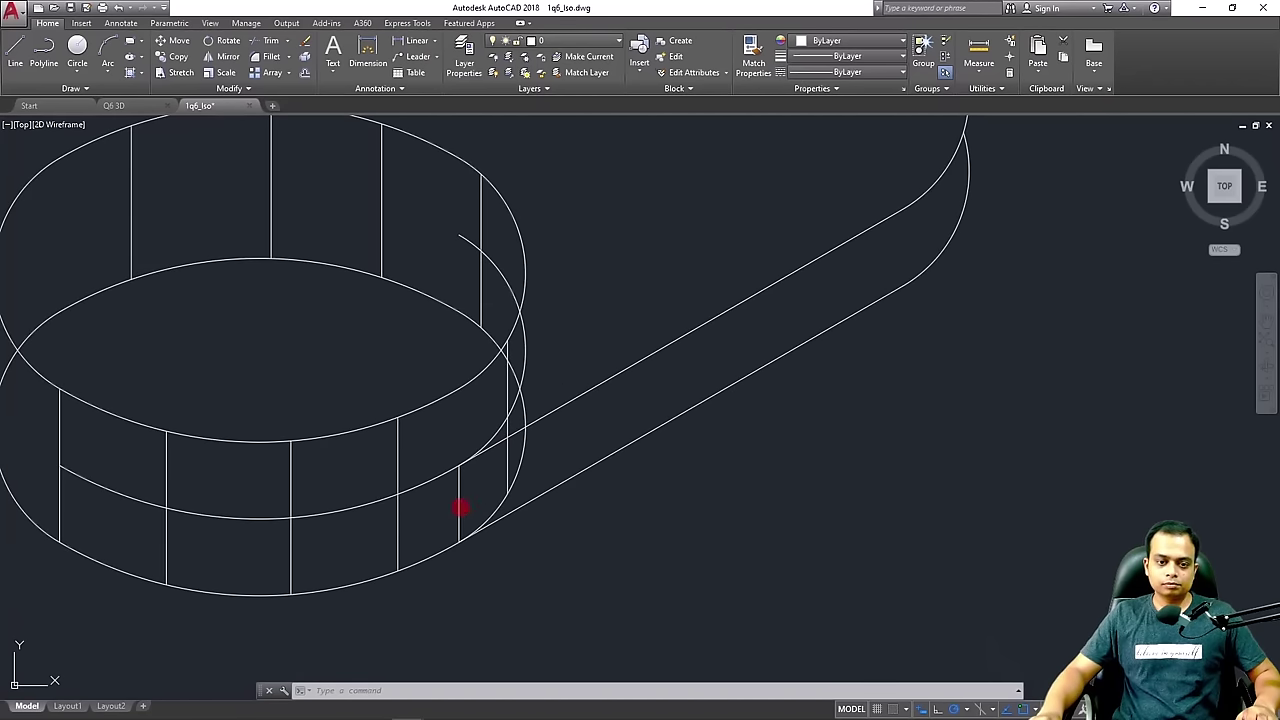
click(167, 58)
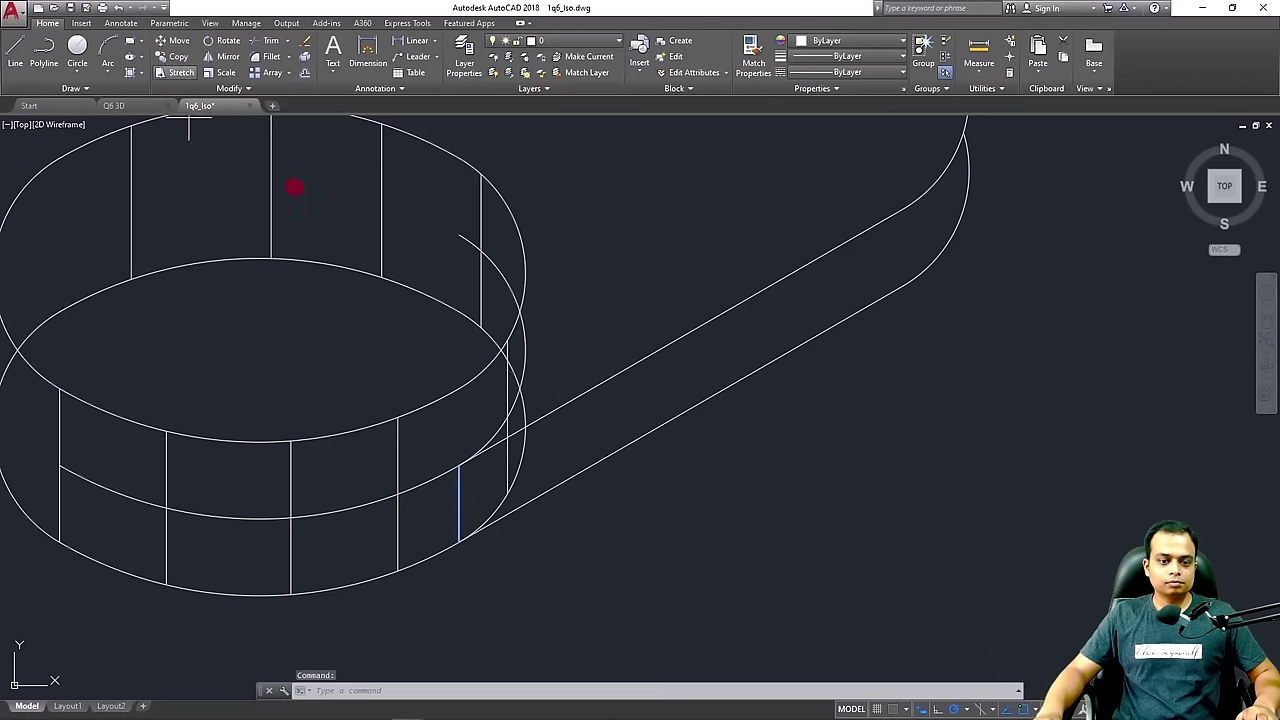
click(458, 465)
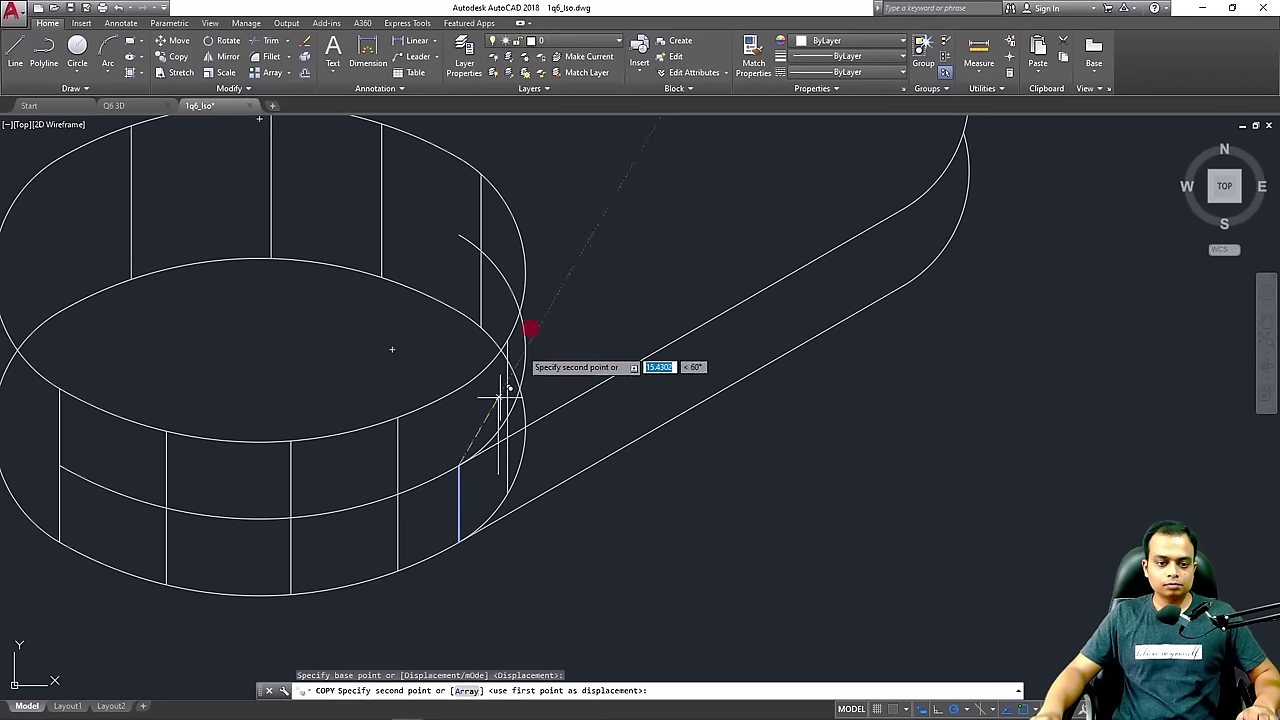
click(525, 263)
key(Escape)
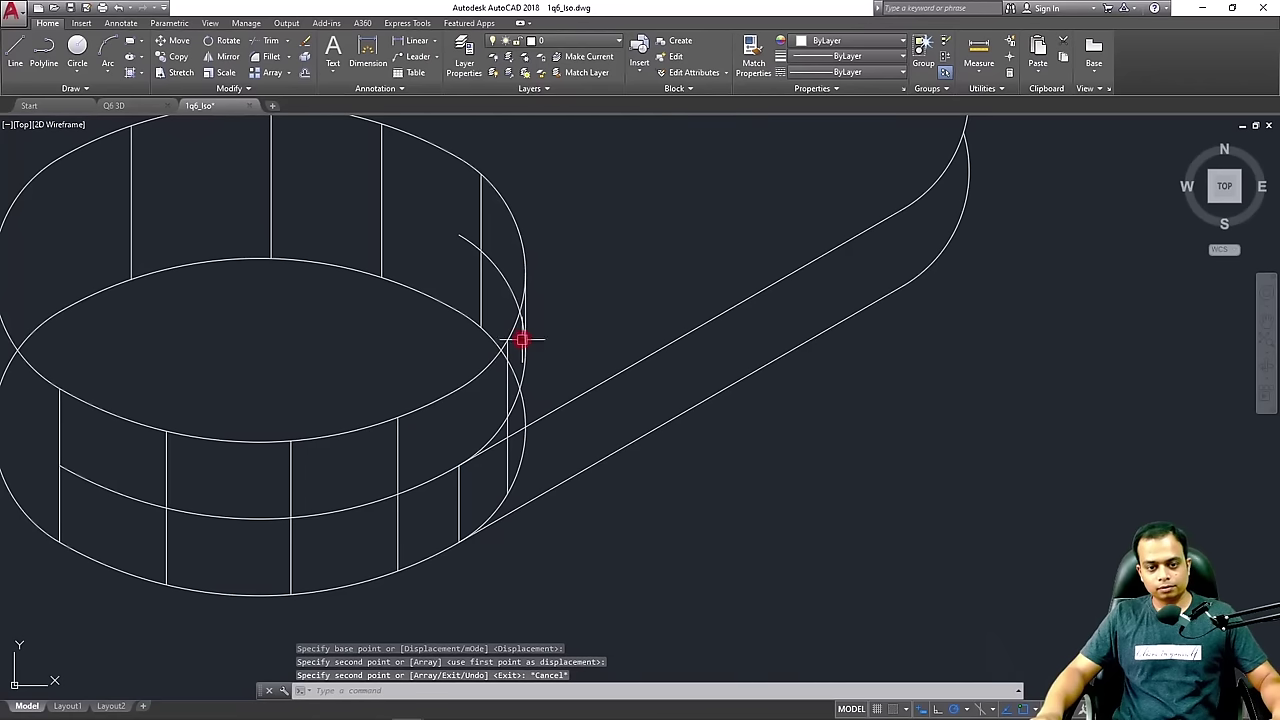
Shorten the plate's upper arc at the cylinder's right side with Lengthen so it ends at the copied vertical line
scroll(500, 286, up, 5)
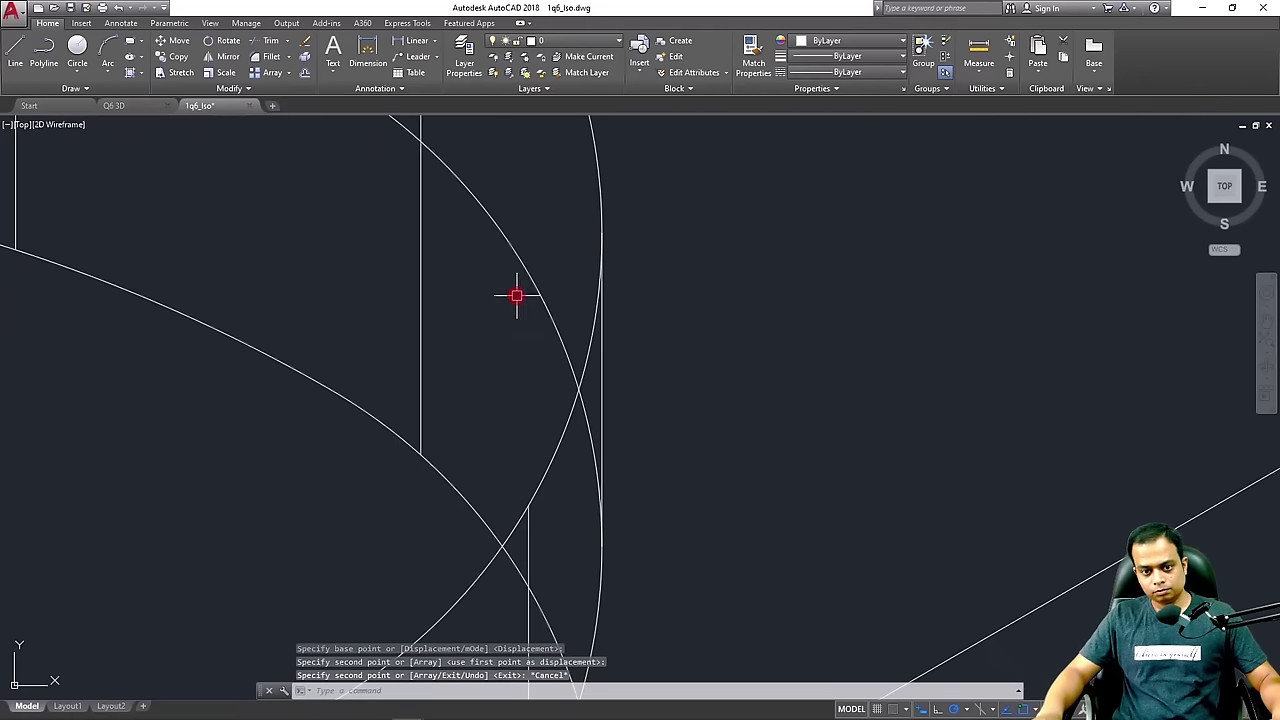
click(550, 302)
scroll(535, 293, down, 2)
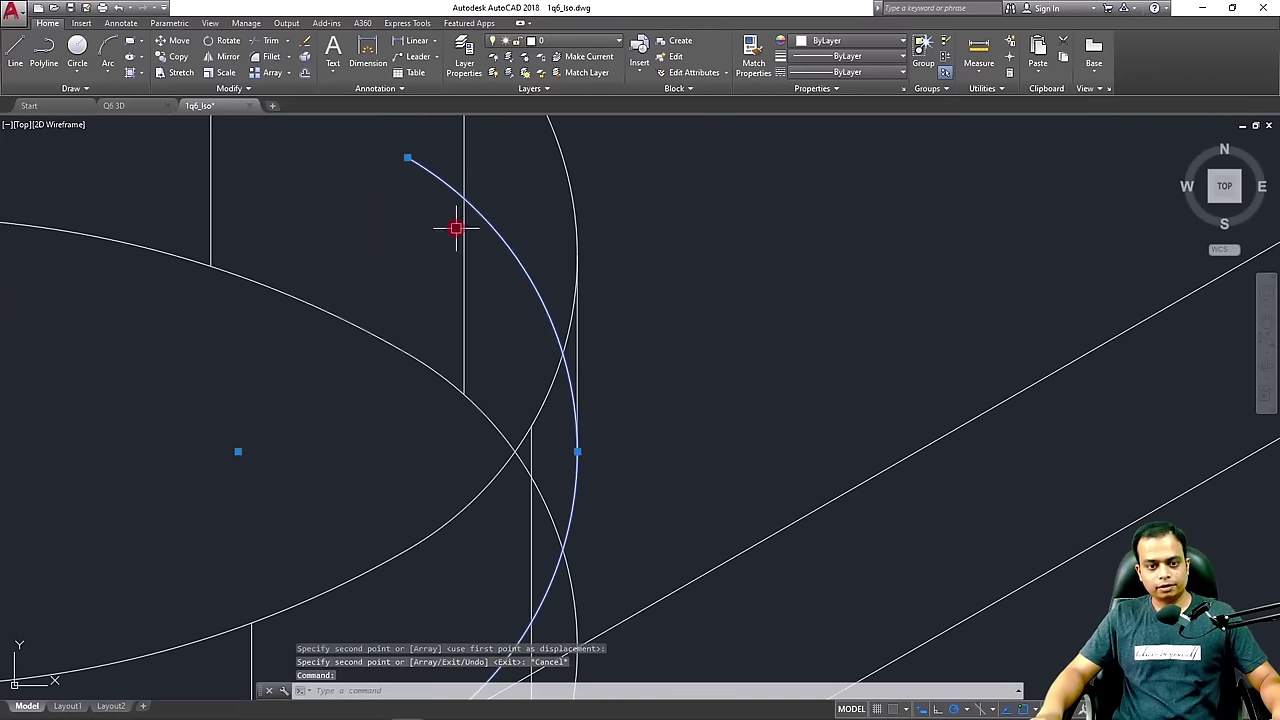
mouse_move(407, 157)
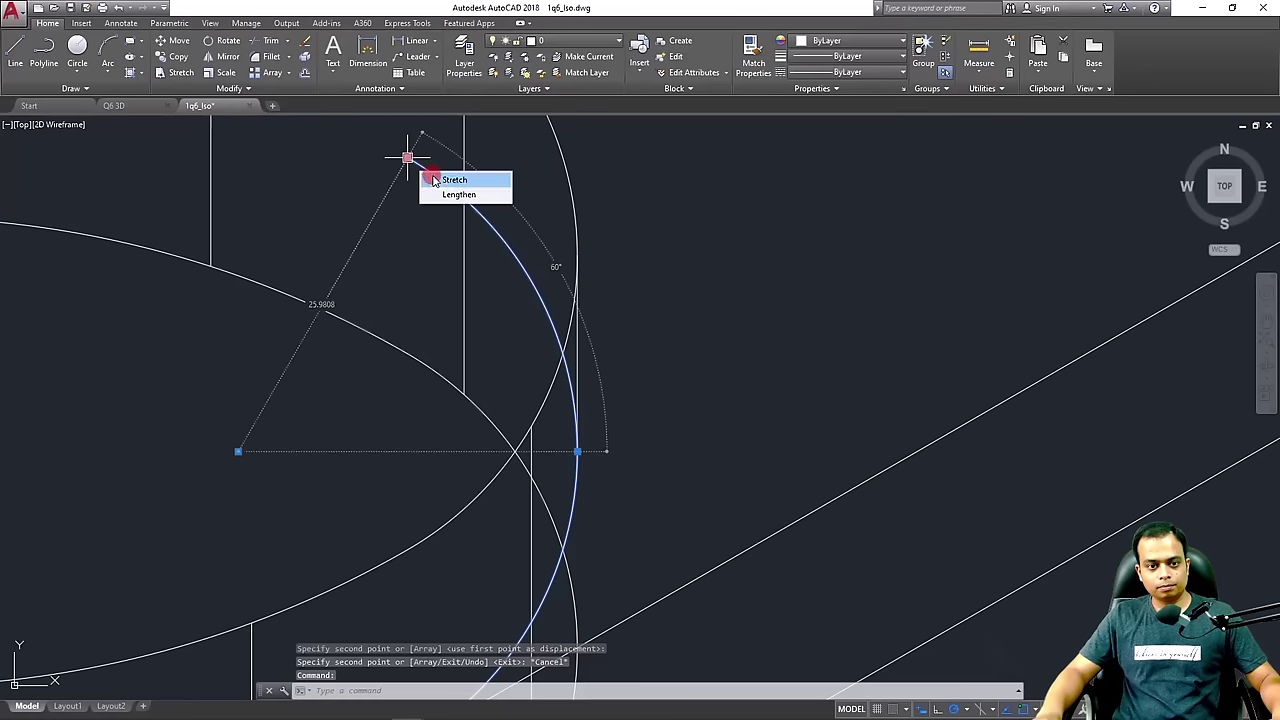
click(440, 192)
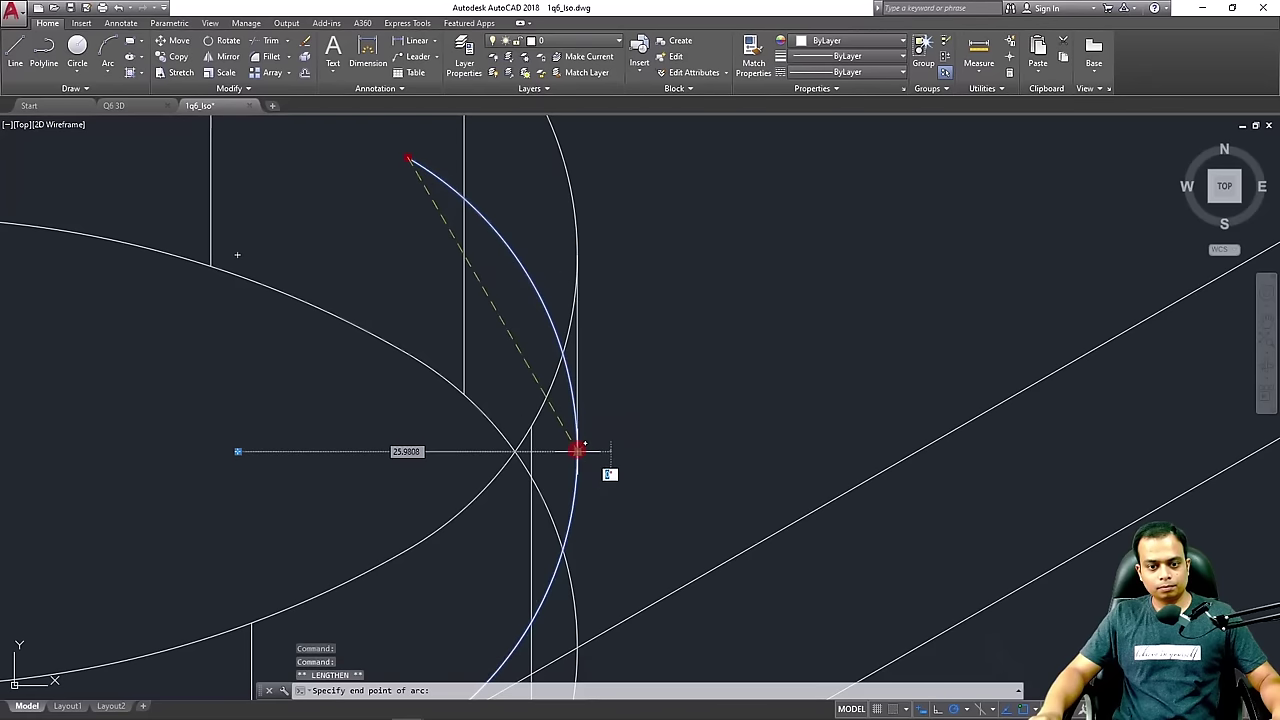
key(Escape)
scroll(733, 363, down, 4)
scroll(733, 363, up, 4)
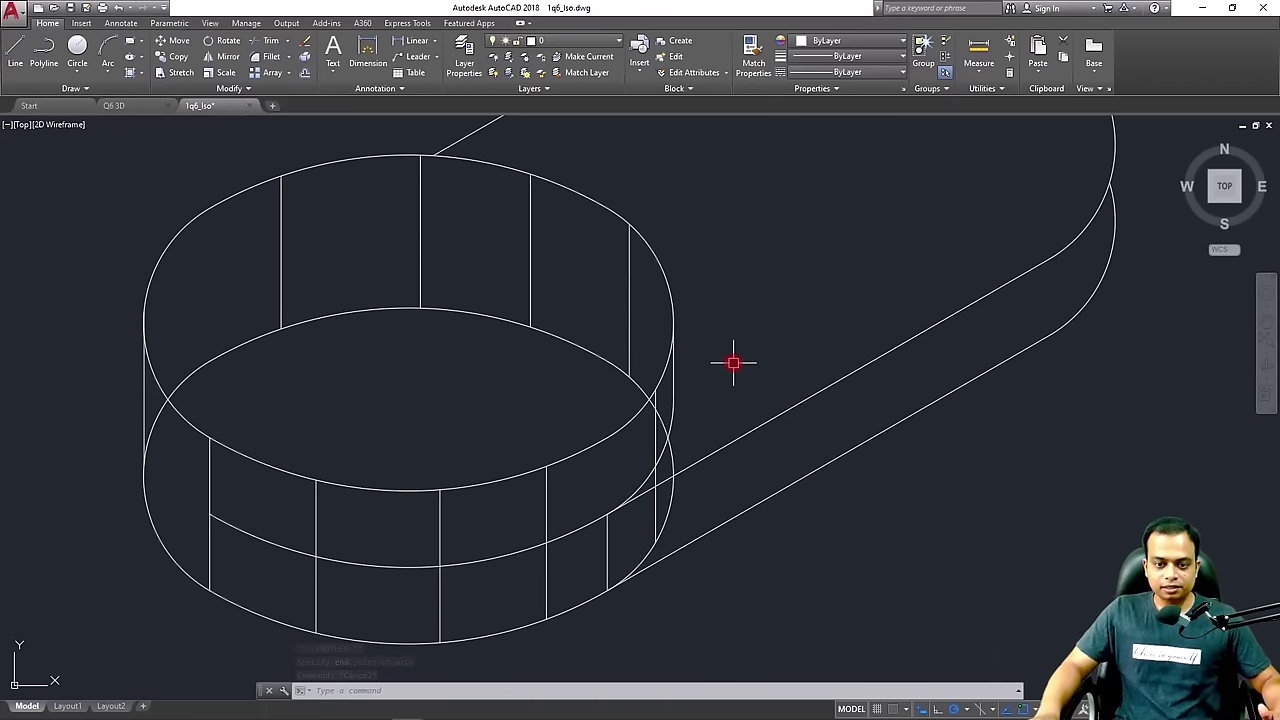
Erase the cylinder's lower right arc, the short vertical line beside it and the two nearest front vertical lines
click(671, 505)
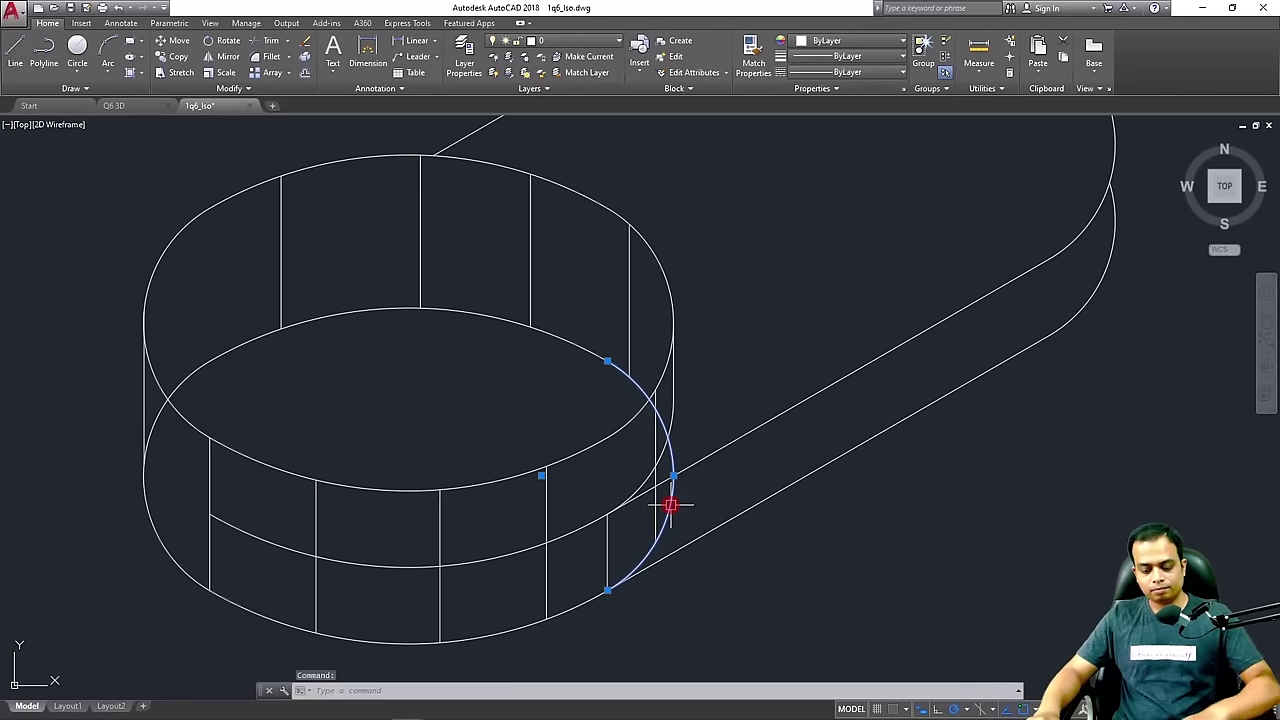
key(Delete)
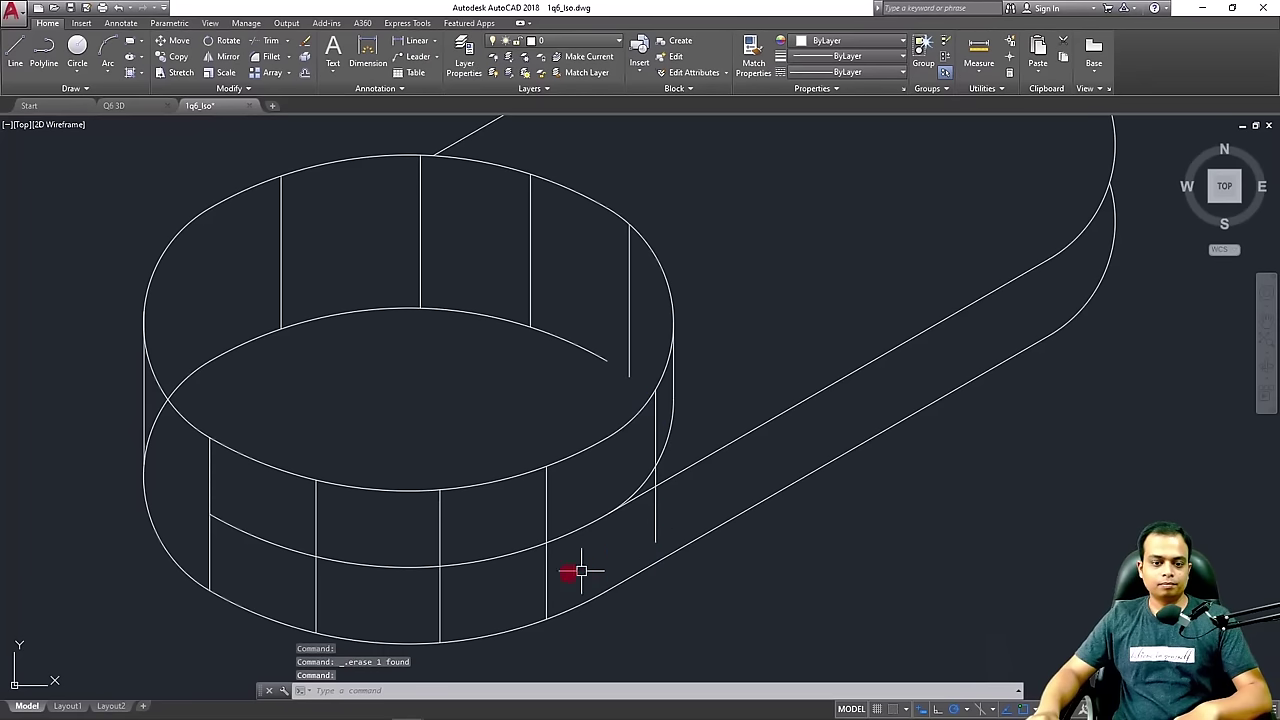
click(546, 497)
key(Delete)
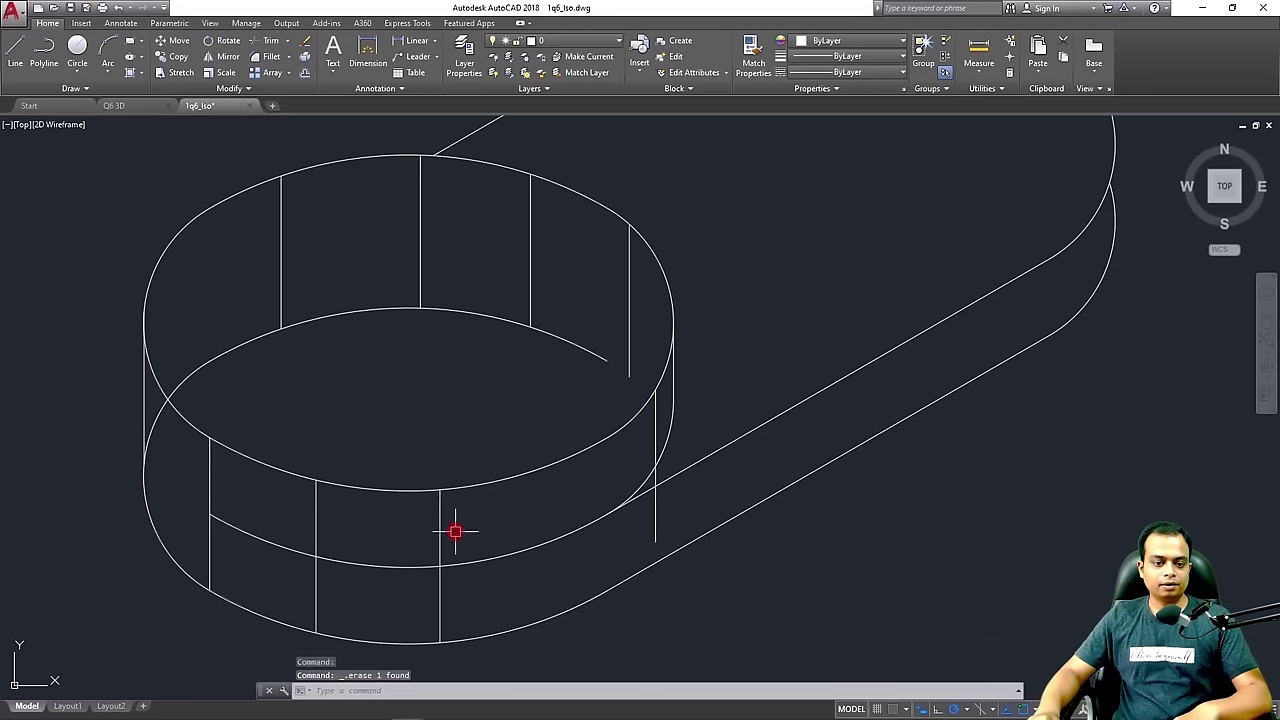
click(444, 540)
key(Delete)
Erase the intermediate arc across the cylinder's front and the two remaining front vertical lines
click(423, 560)
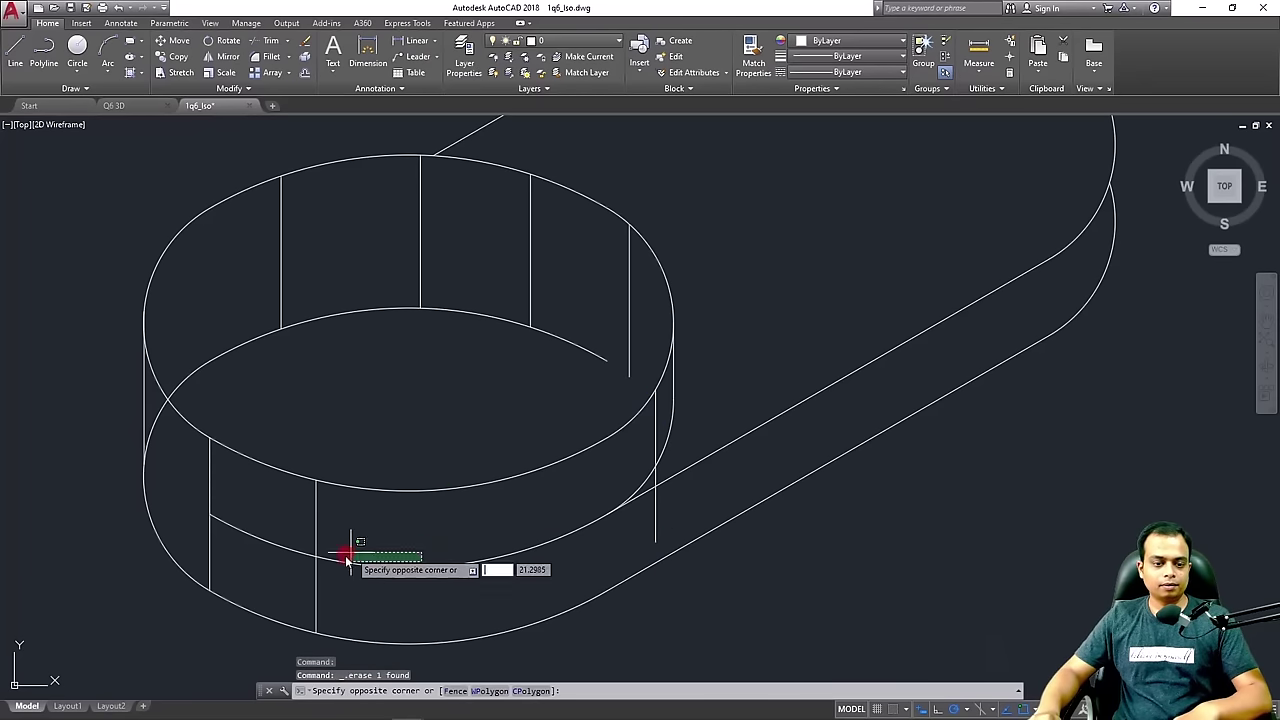
key(Delete)
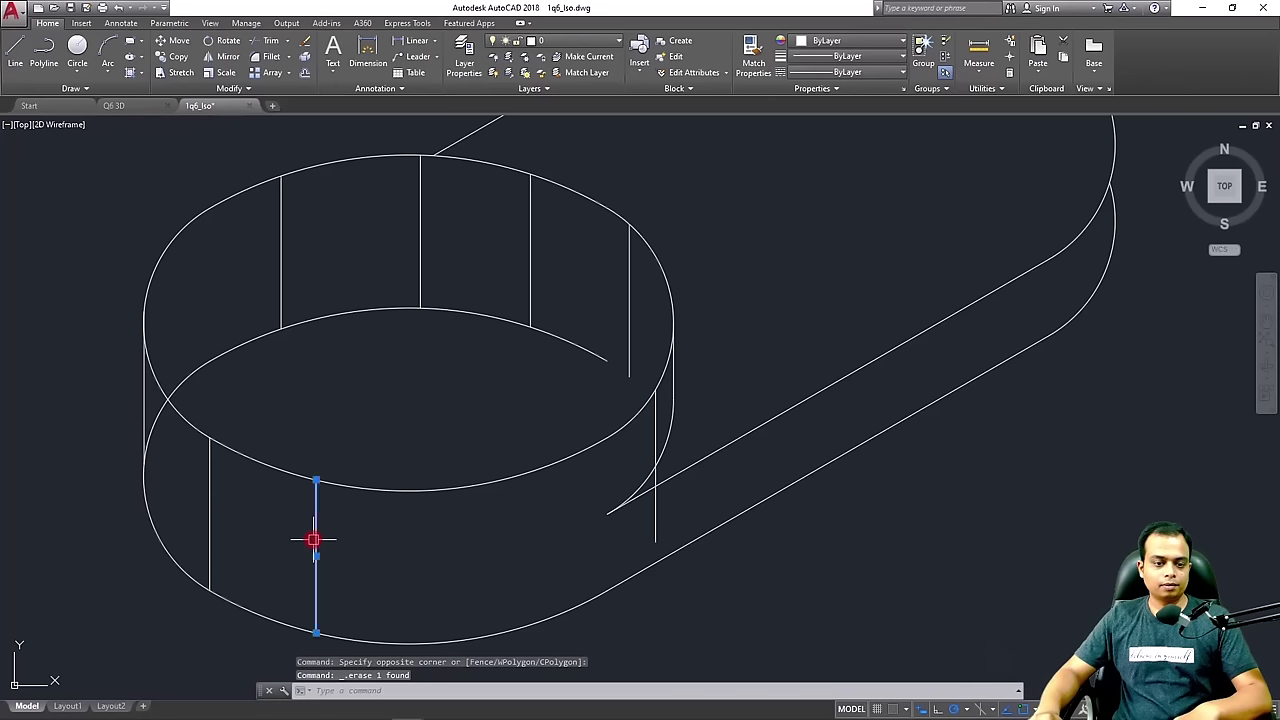
key(Delete)
click(209, 524)
key(Delete)
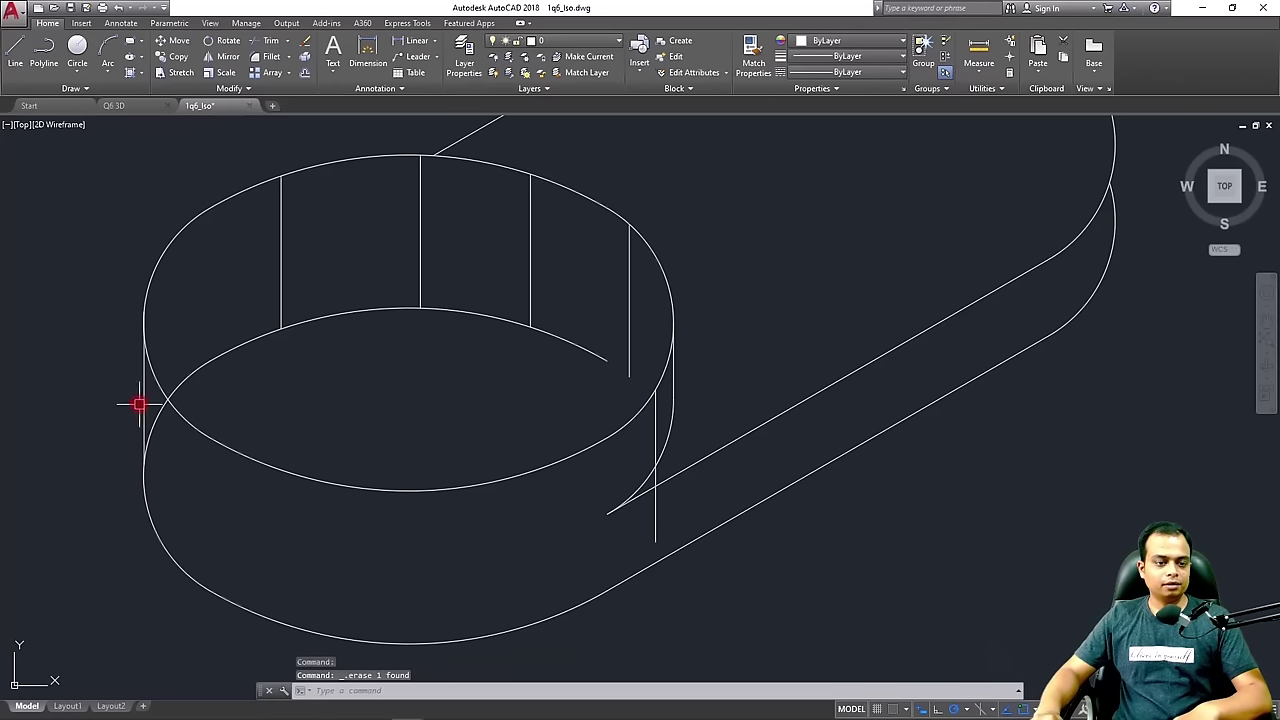
Erase the cylinder's left edge line, its four rear vertical lines and the hidden rear arc of its base
click(281, 285)
key(Delete)
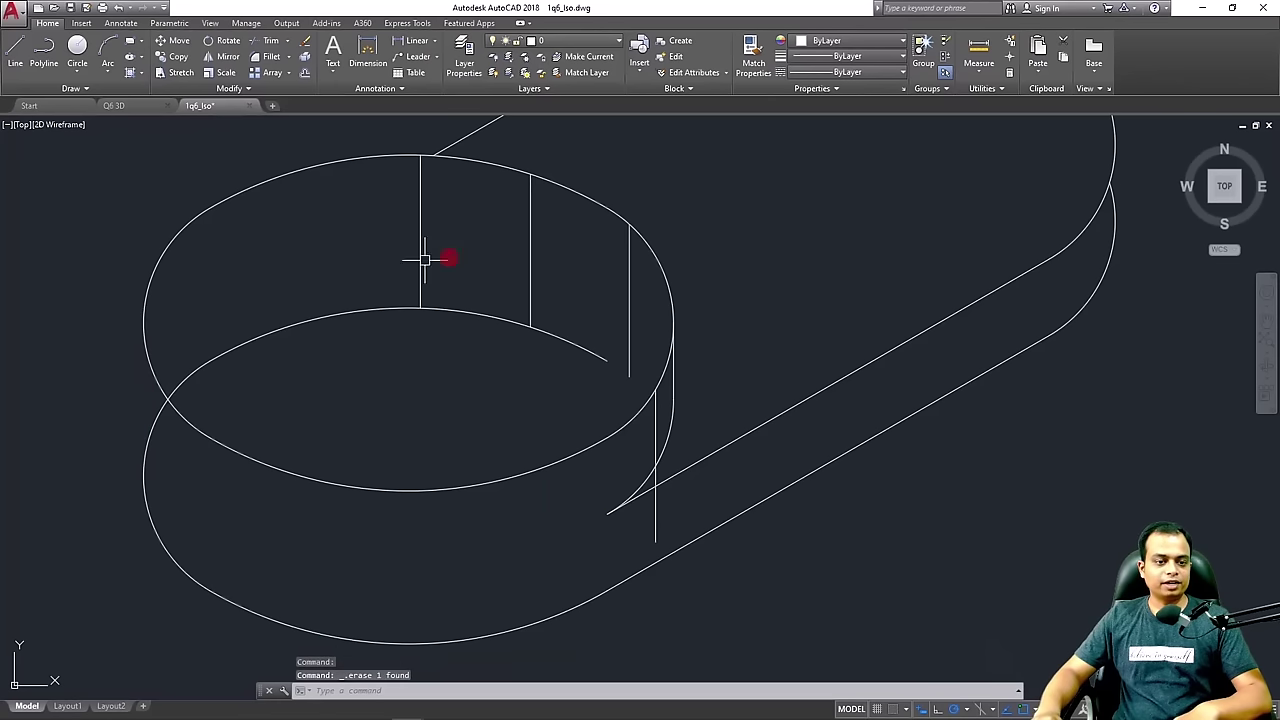
click(644, 266)
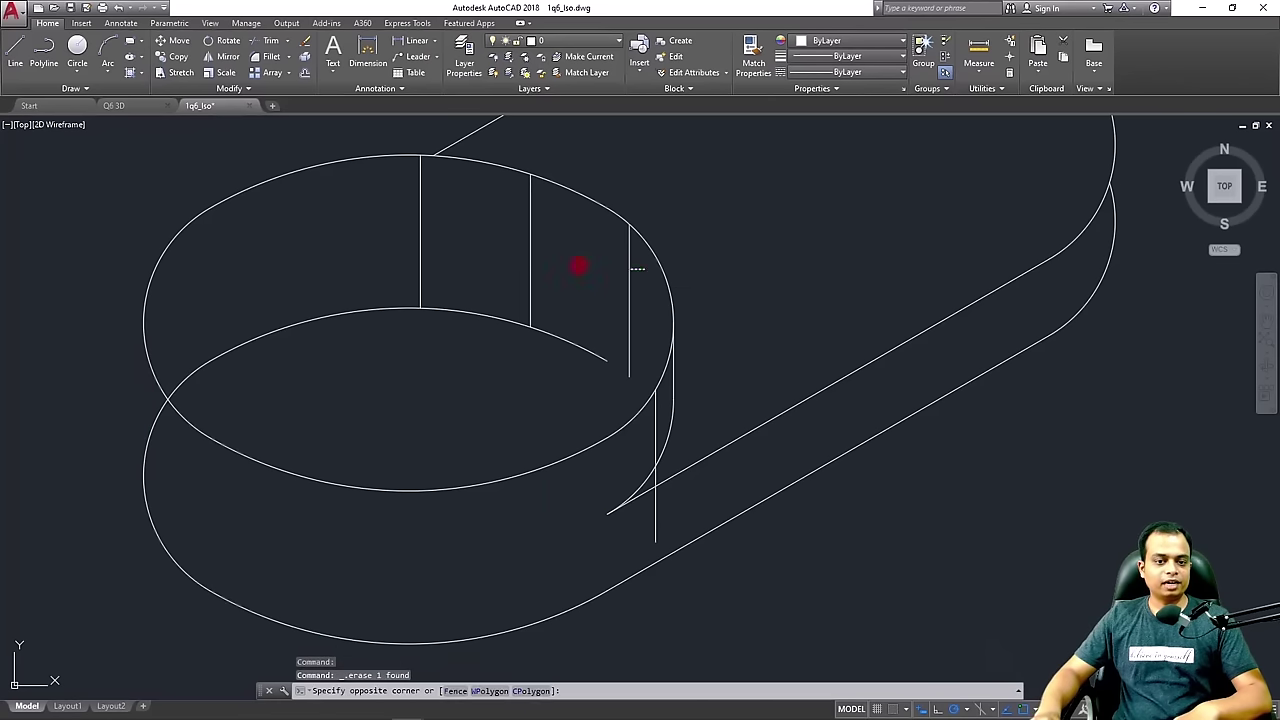
click(386, 273)
key(Delete)
click(480, 311)
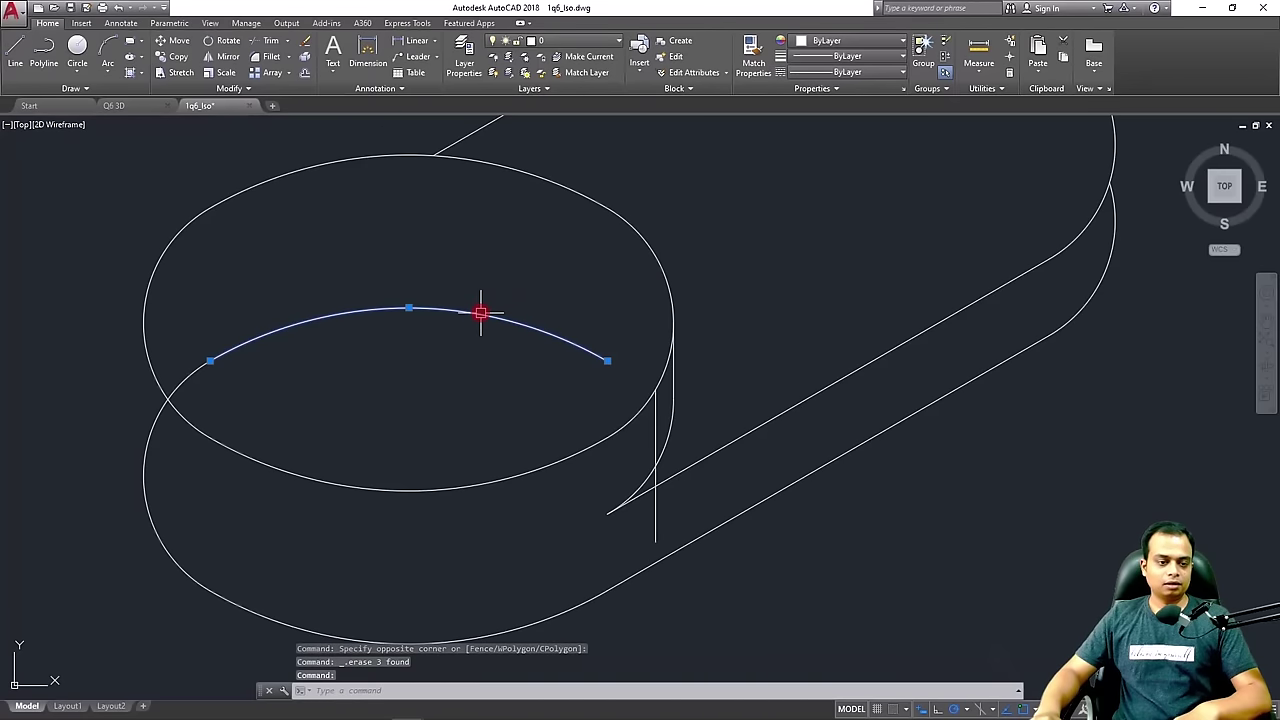
key(Delete)
Shorten the base's left arc with Lengthen to where it crosses the cylinder's top rim
click(186, 377)
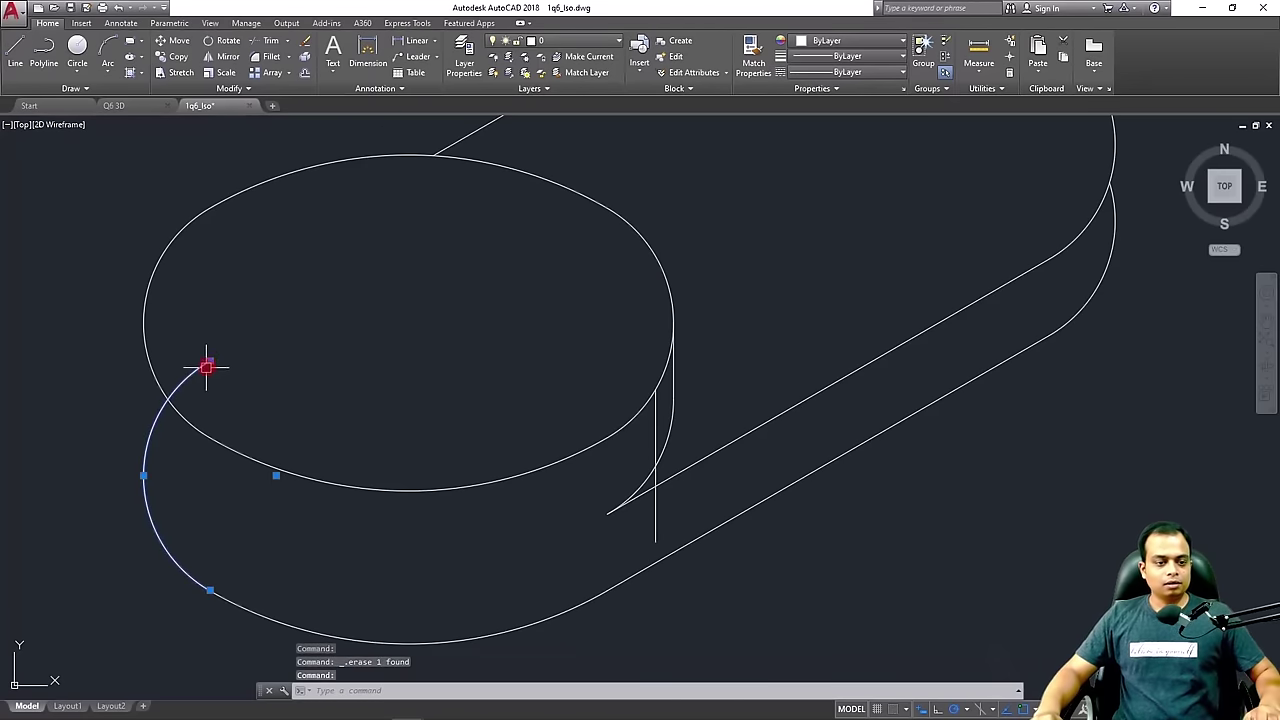
mouse_move(209, 362)
click(242, 402)
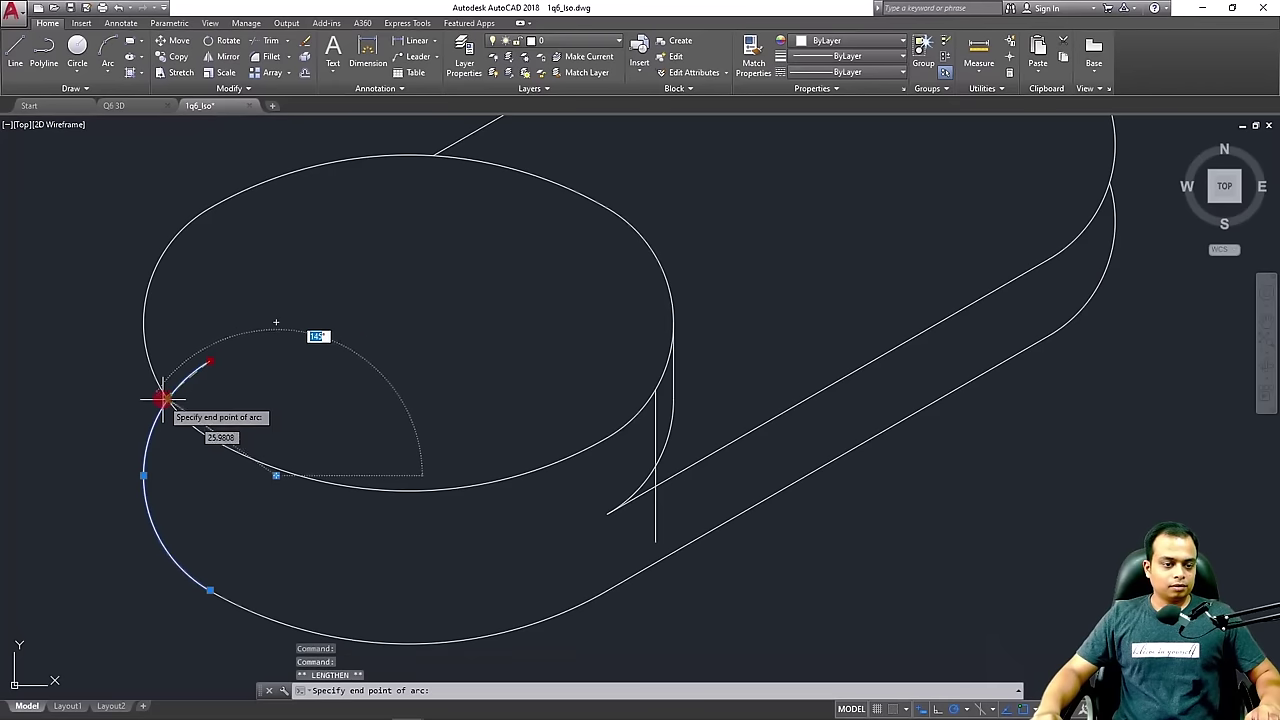
key(Escape)
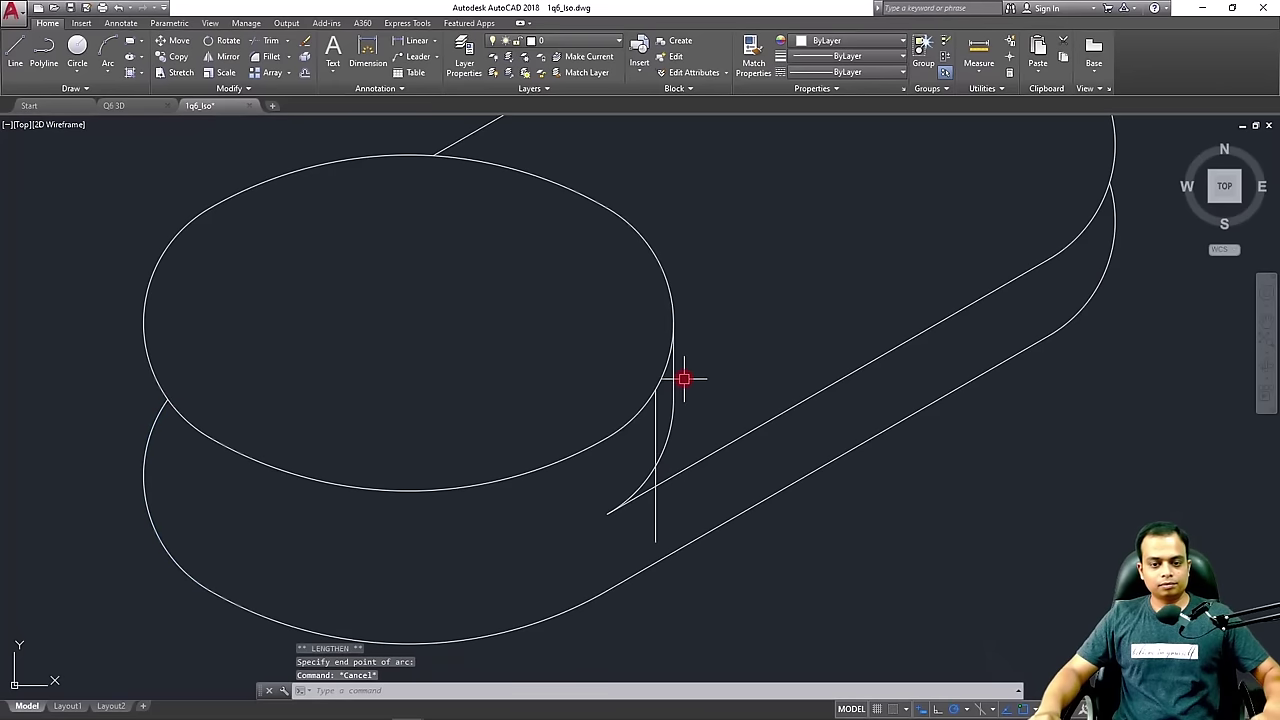
Draw a vertical line from the tangent point on the top rim's left side down to the base arc's left extreme
text(l)
key(Return)
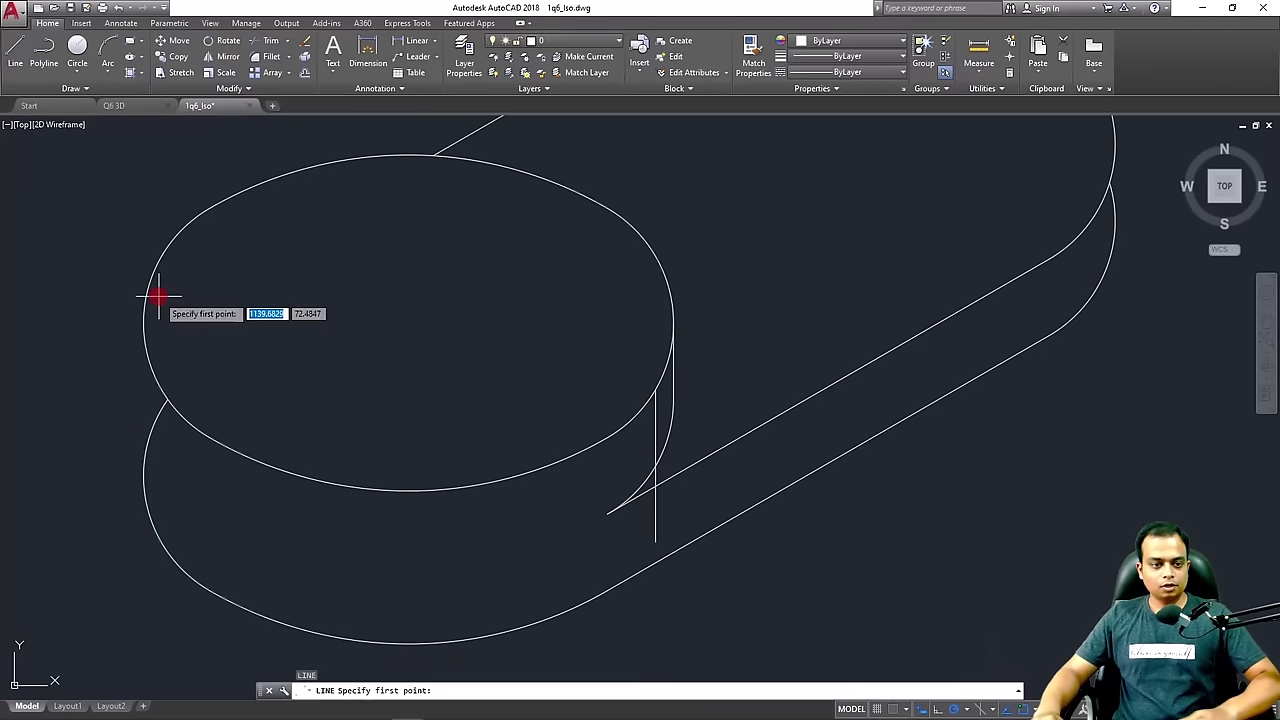
shift+right_click(140, 318)
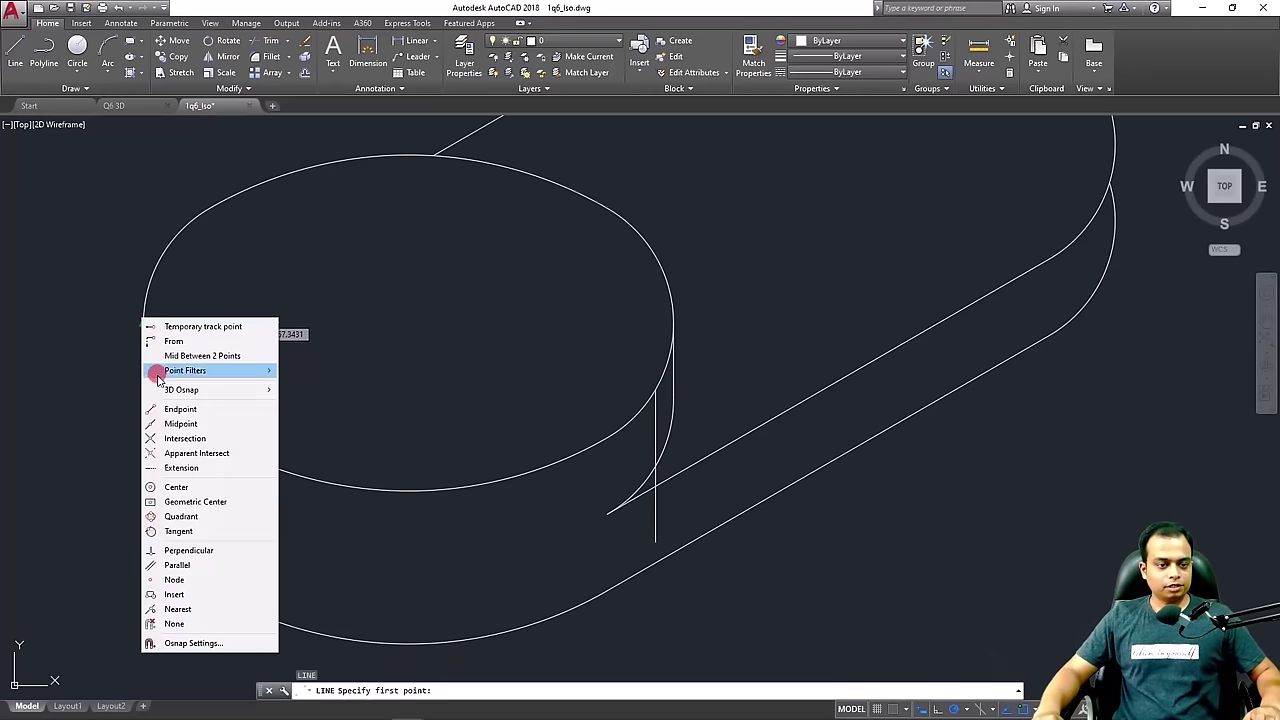
click(178, 530)
click(143, 321)
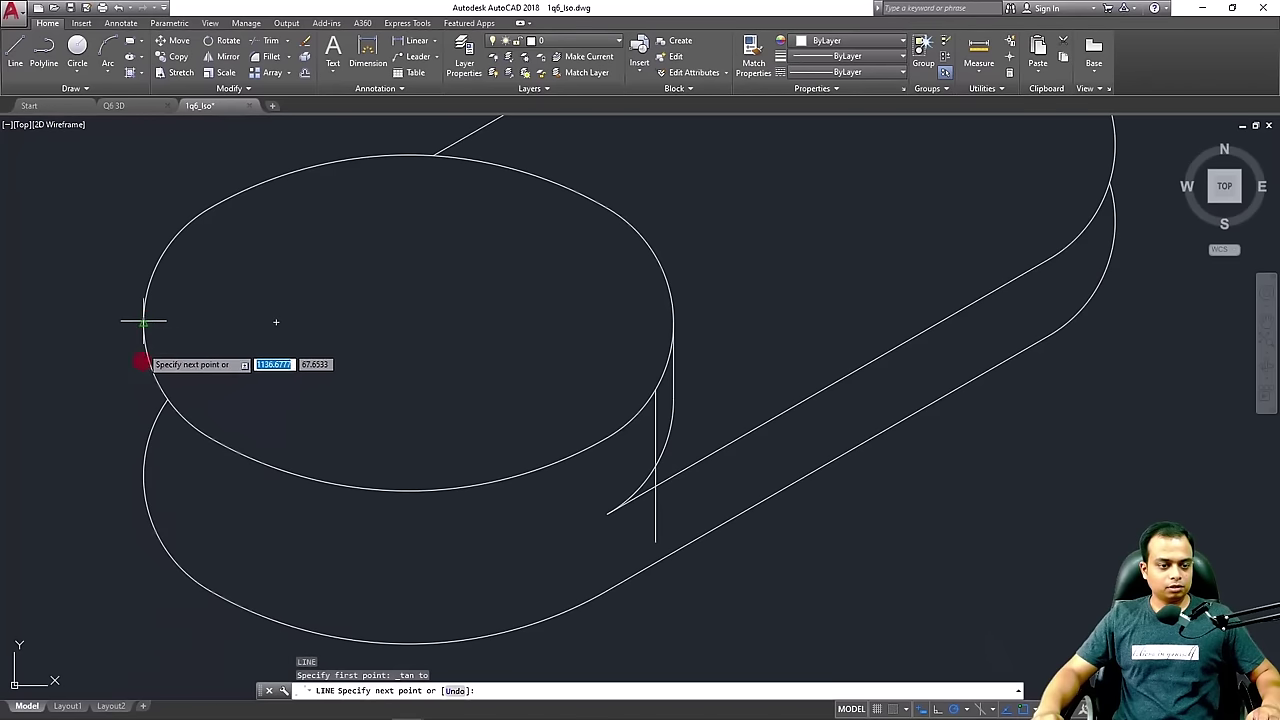
click(144, 478)
key(Escape)
Adjust the base's left arc with Lengthen so it ends at the lower end of the new vertical line
click(155, 428)
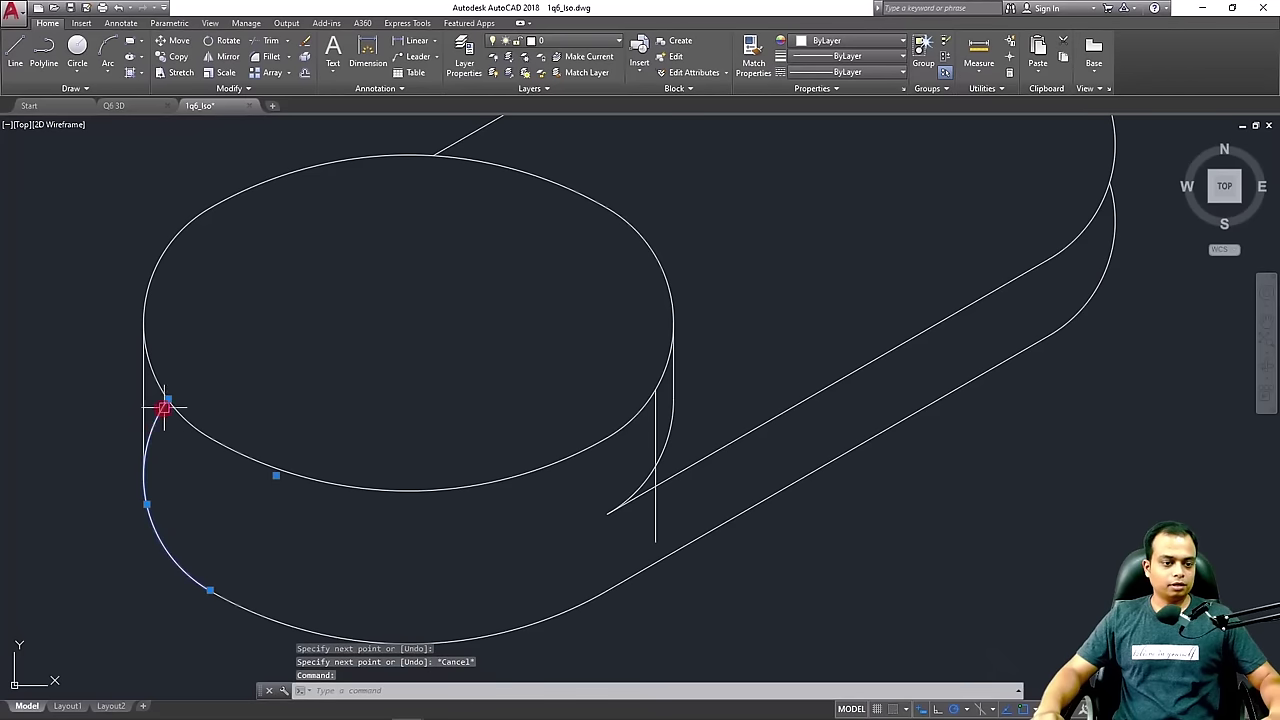
mouse_move(168, 400)
click(225, 466)
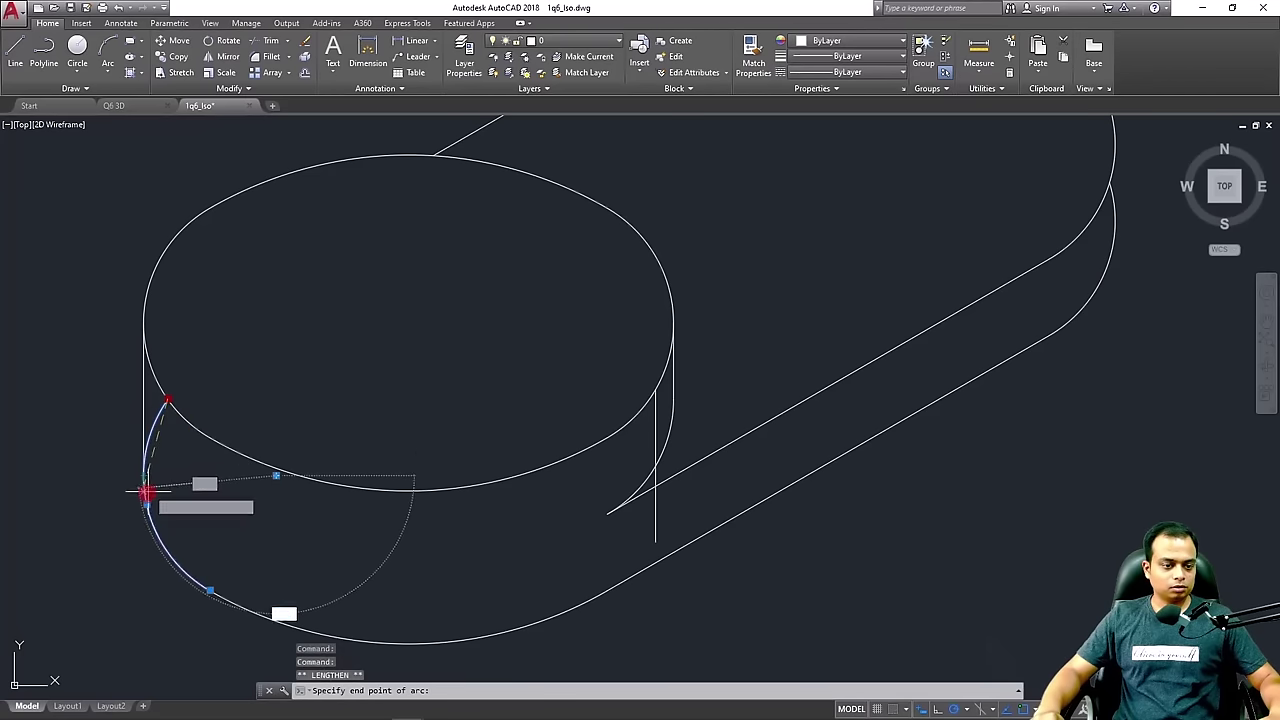
key(Escape)
click(151, 520)
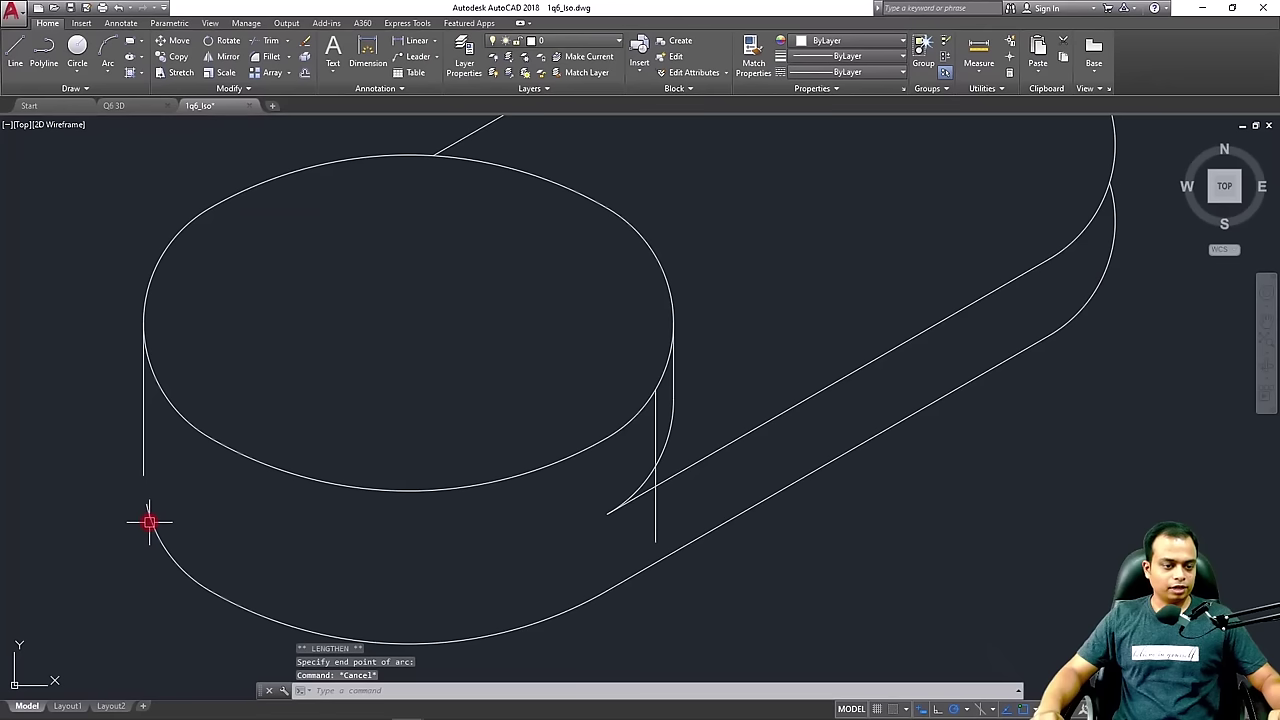
mouse_move(147, 505)
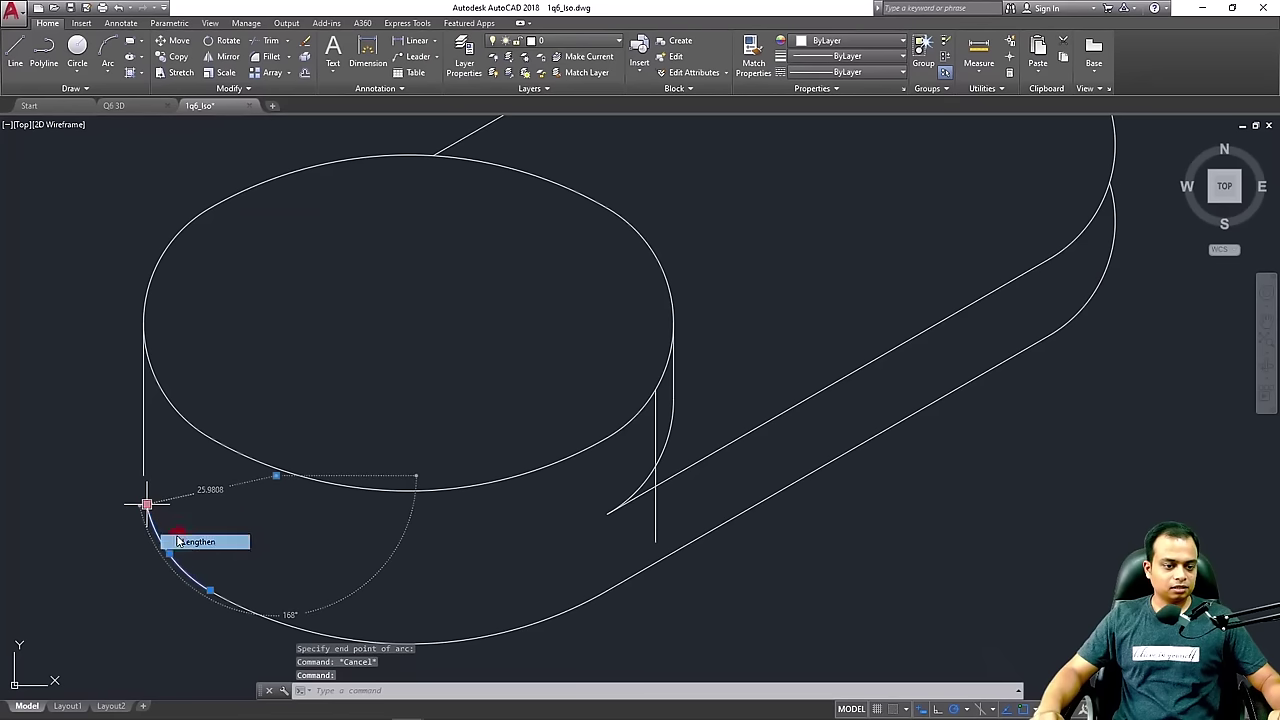
click(192, 542)
key(Escape)
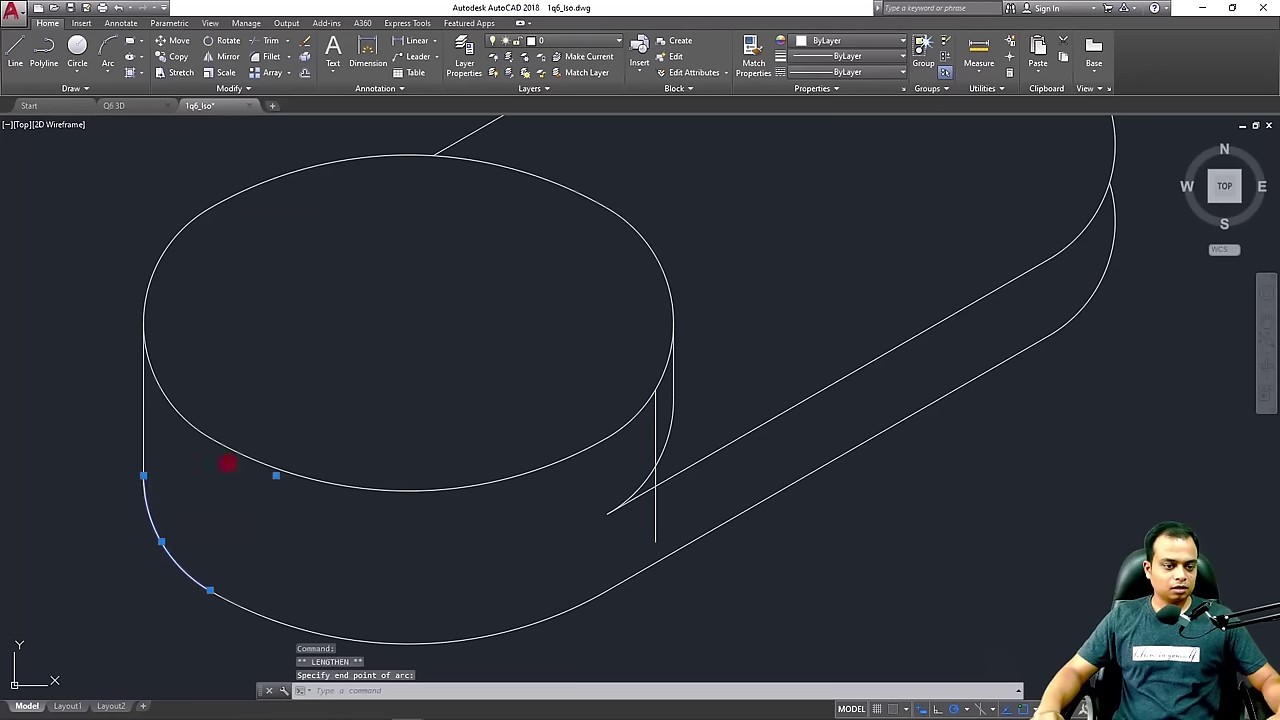
Erase the leftover long vertical line just inside the cylinder's right edge
scroll(361, 386, down, 2)
scroll(562, 444, up, 3)
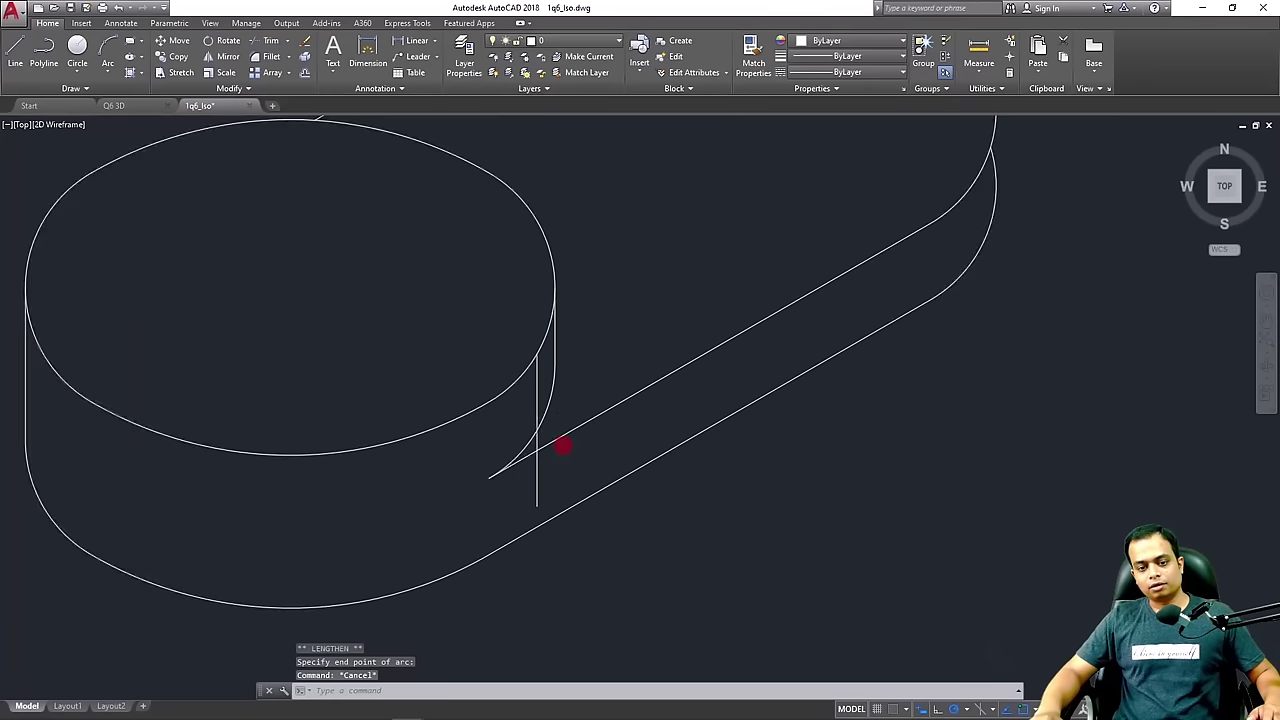
click(520, 361)
key(Delete)
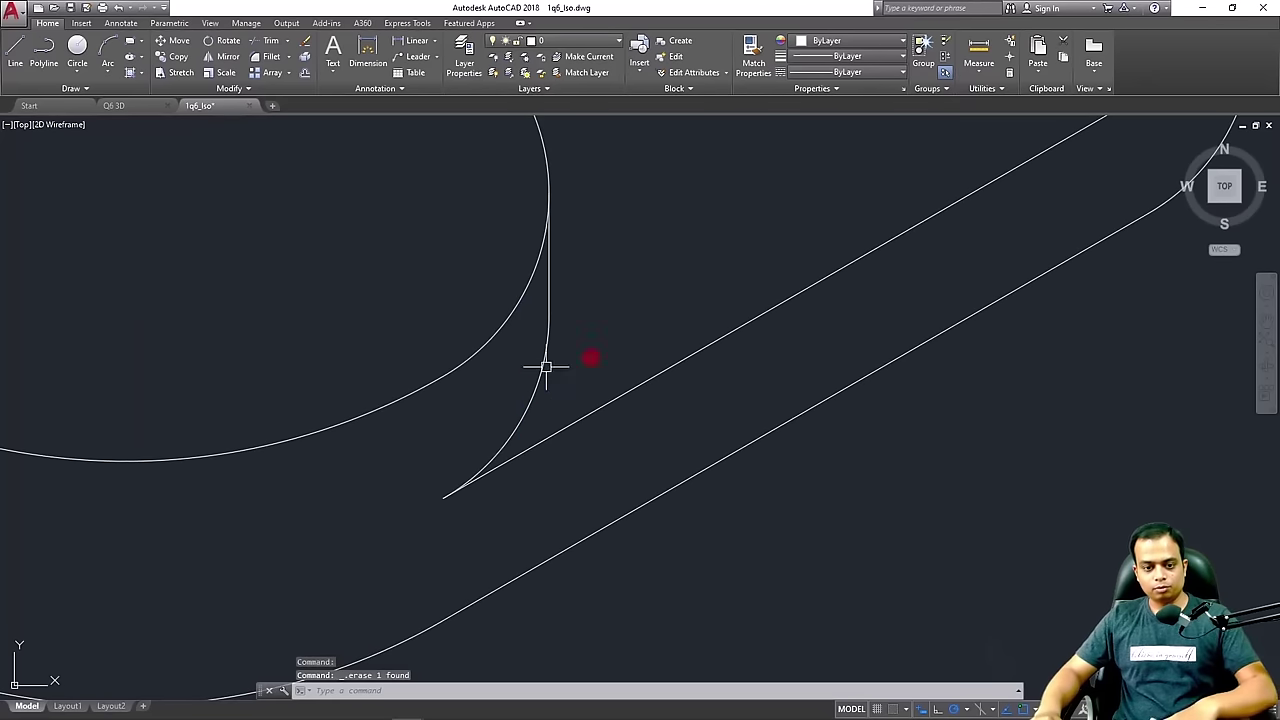
Copy the short vertical edge at the cylinder's right side to the right extreme of the plate's rounded end
scroll(628, 345, down, 4)
middle_drag(628, 345, 517, 477)
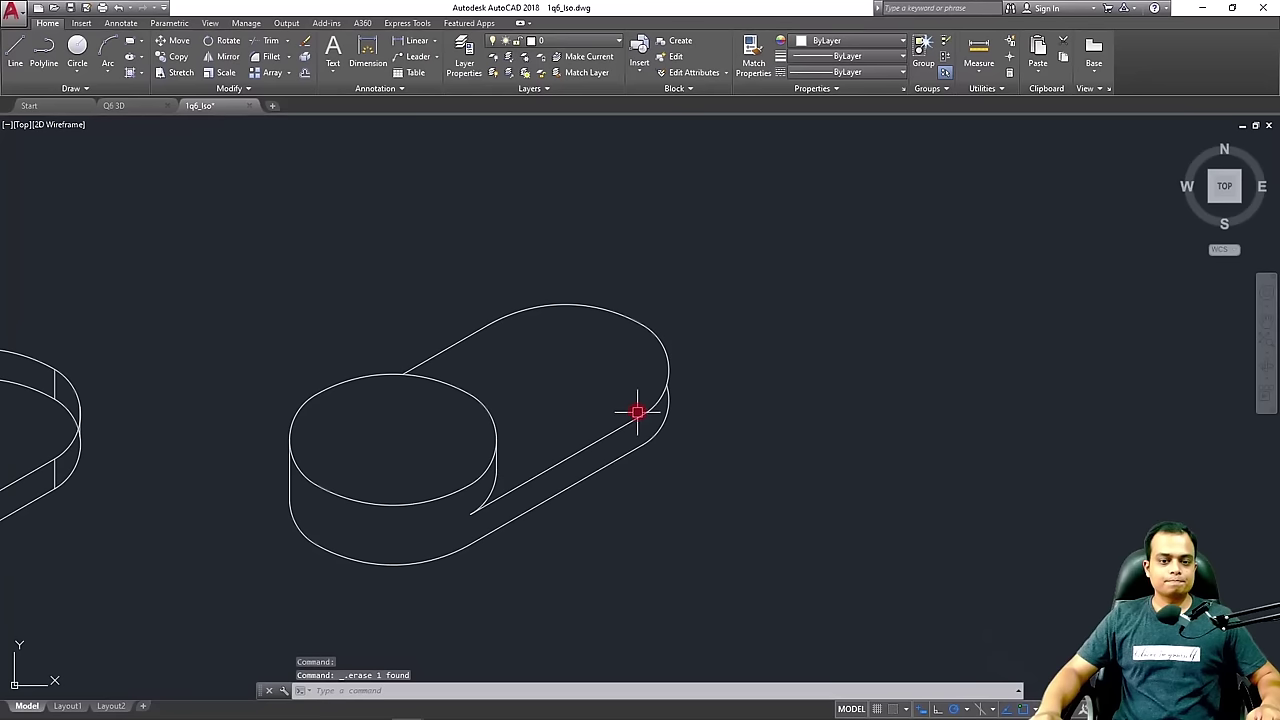
scroll(637, 412, up, 4)
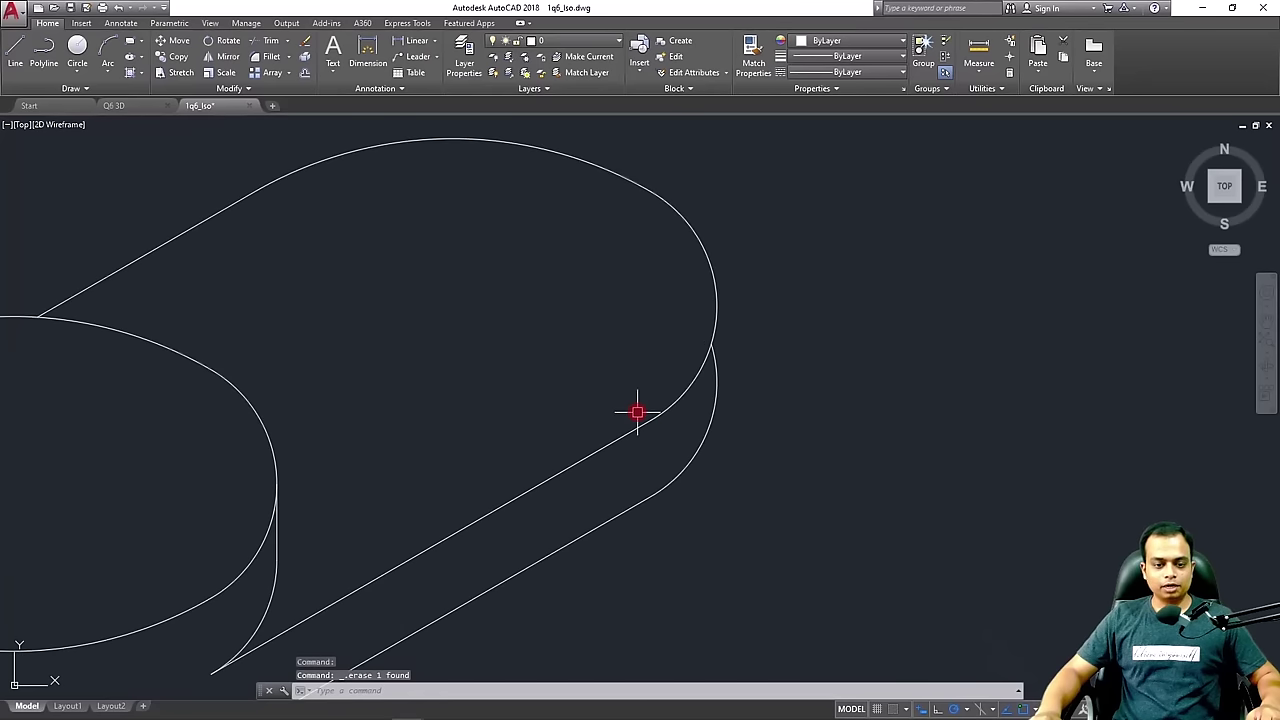
click(277, 531)
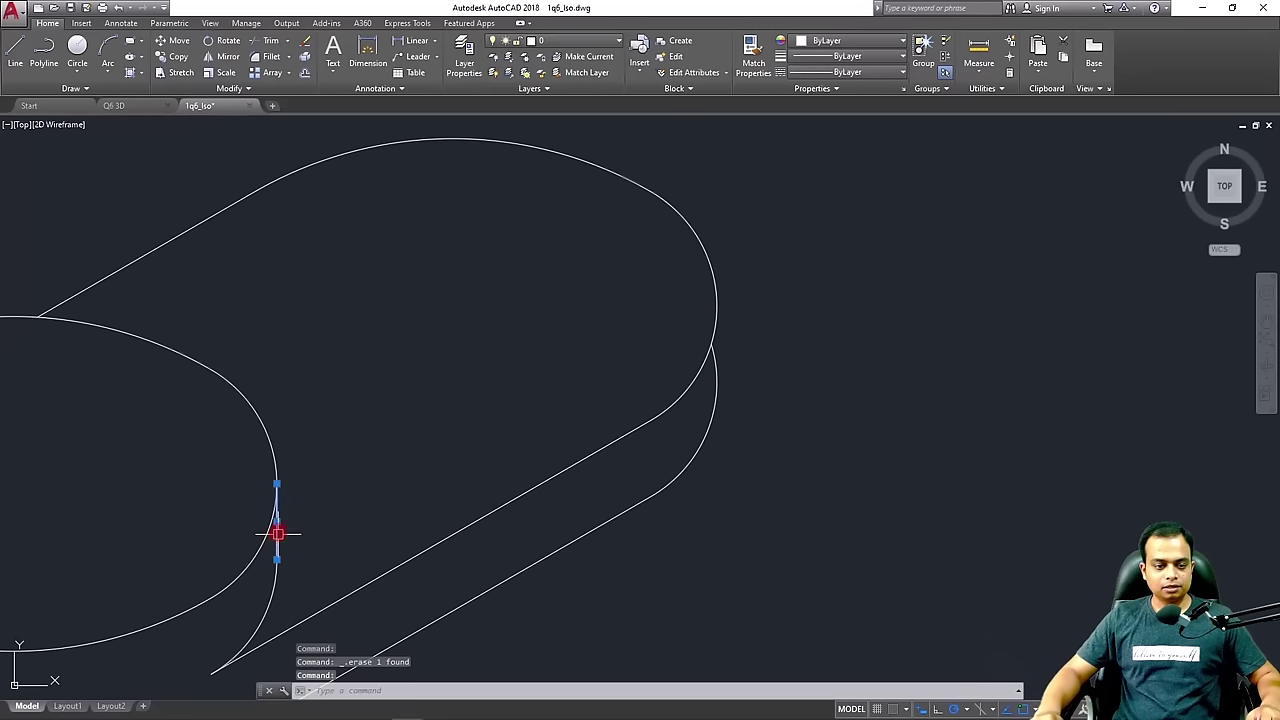
click(170, 56)
click(277, 484)
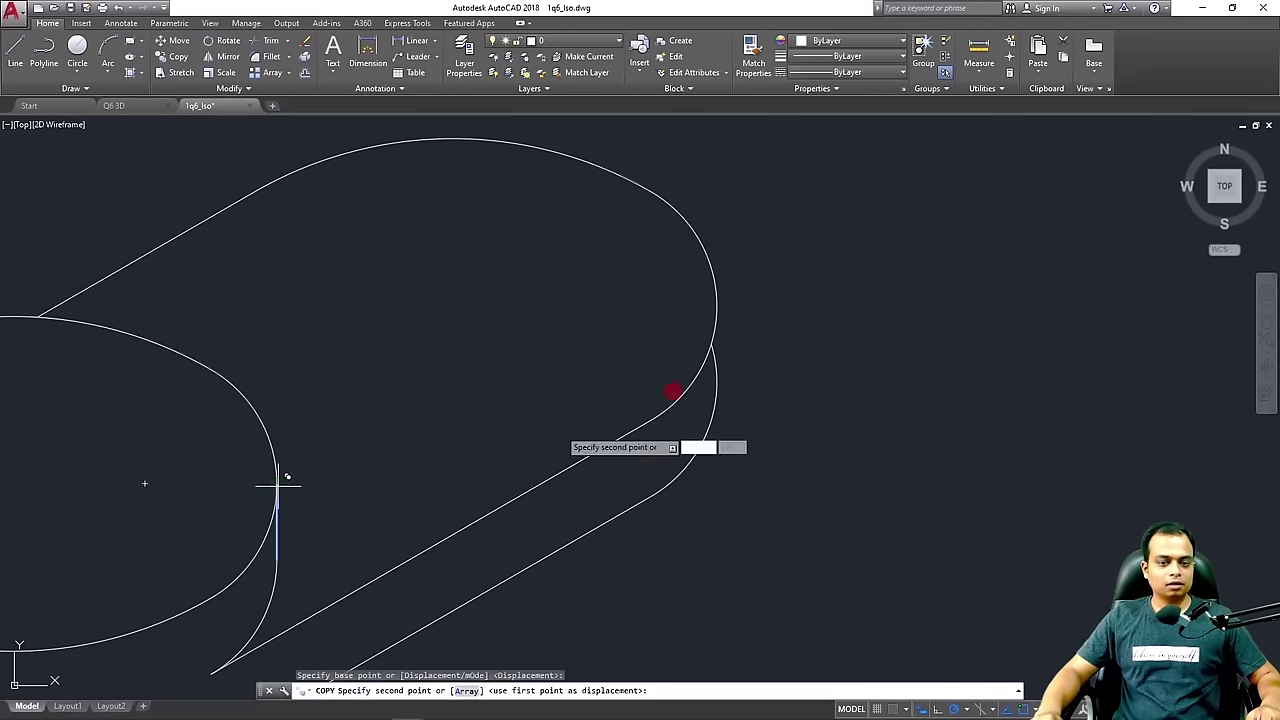
click(716, 300)
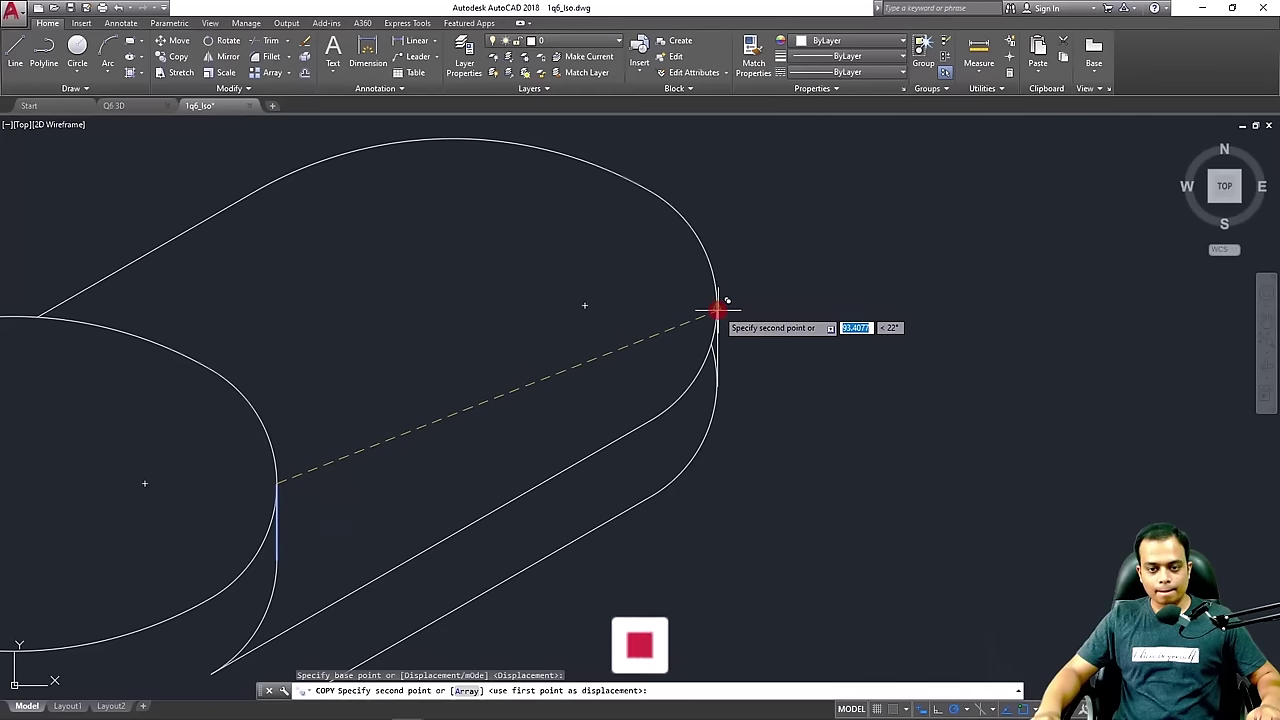
key(Return)
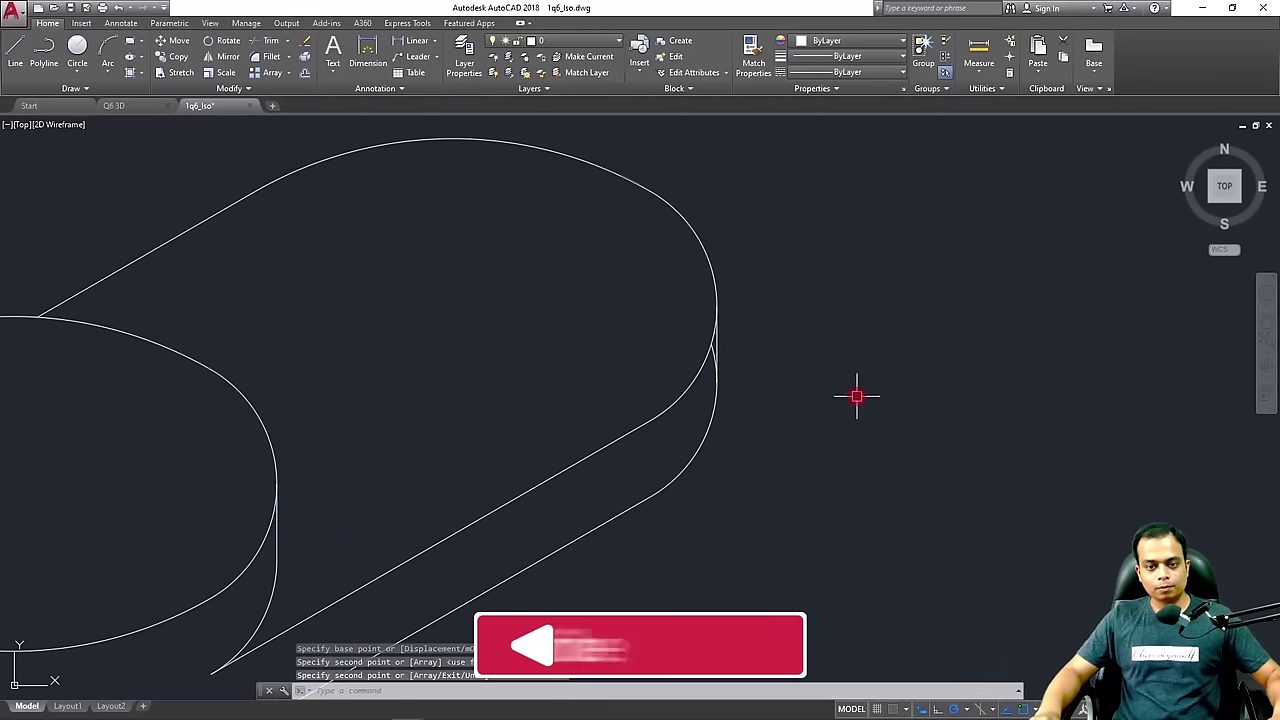
Shorten the lower arc at the plate's right end with Lengthen so it ends at the copied vertical edge's lower end
scroll(846, 394, down, 2)
scroll(842, 399, up, 5)
scroll(446, 307, down, 2)
scroll(518, 449, down, 1)
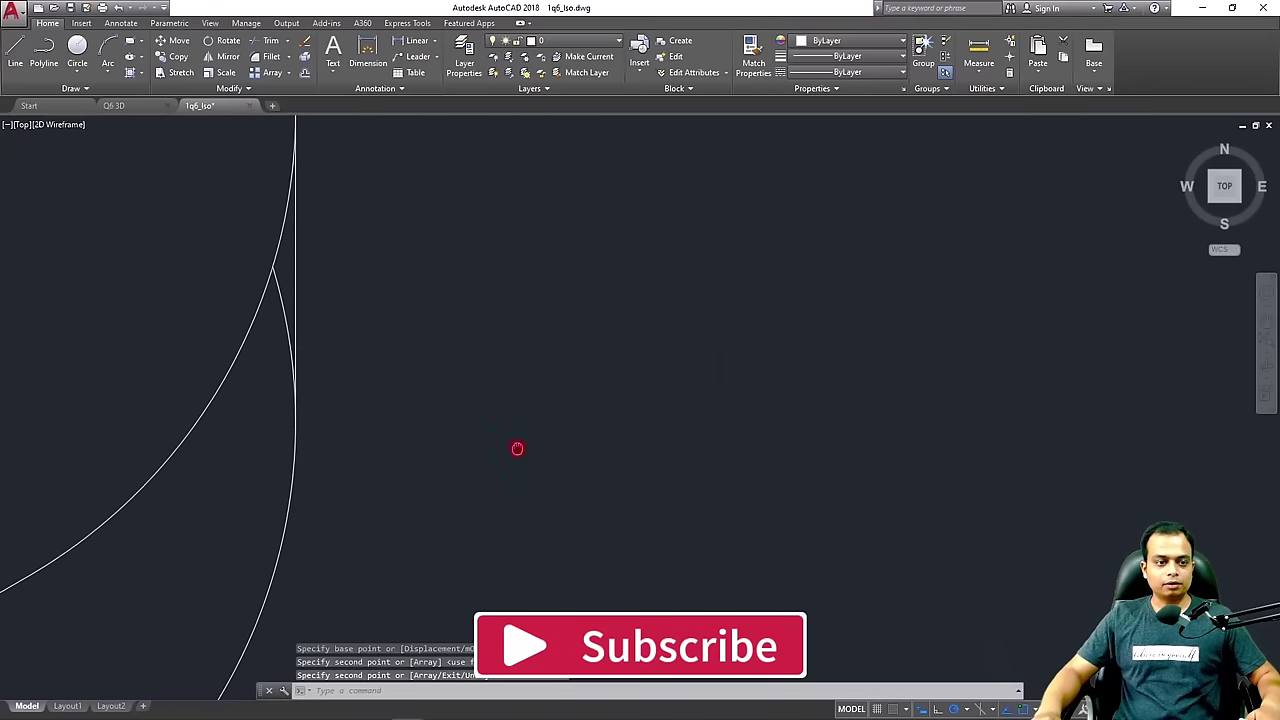
scroll(376, 400, down, 1)
click(286, 308)
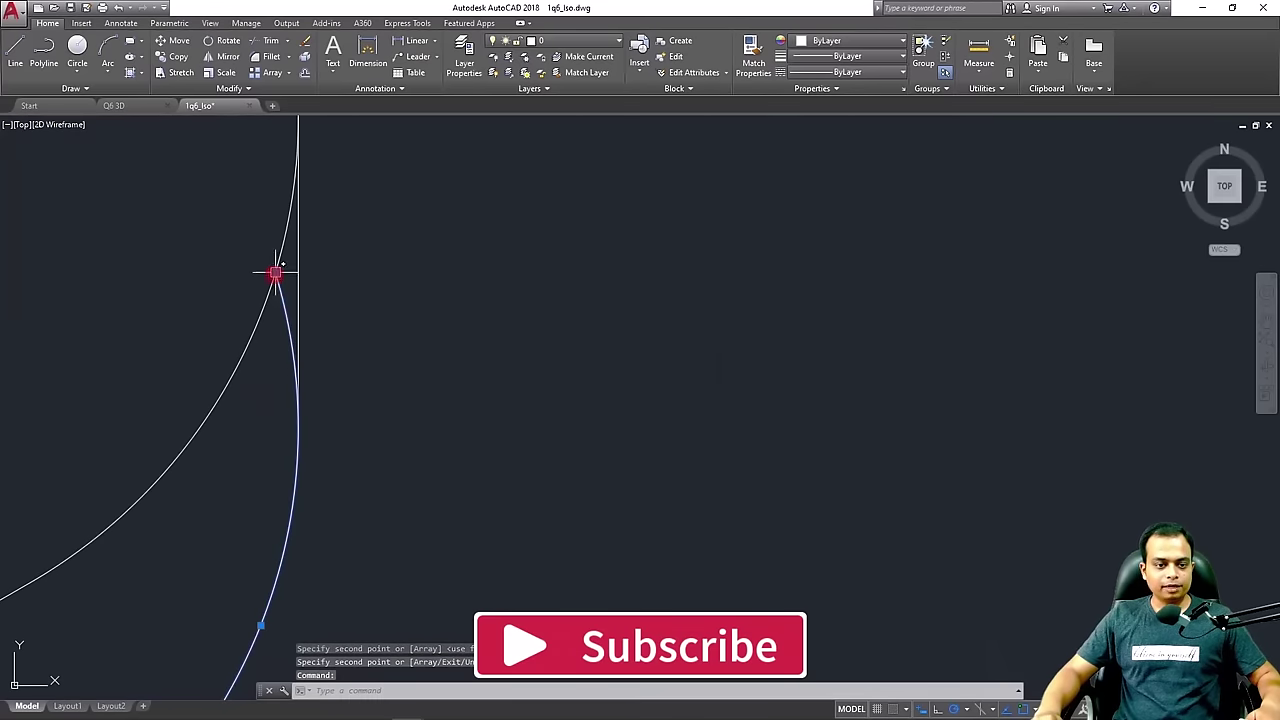
mouse_move(283, 278)
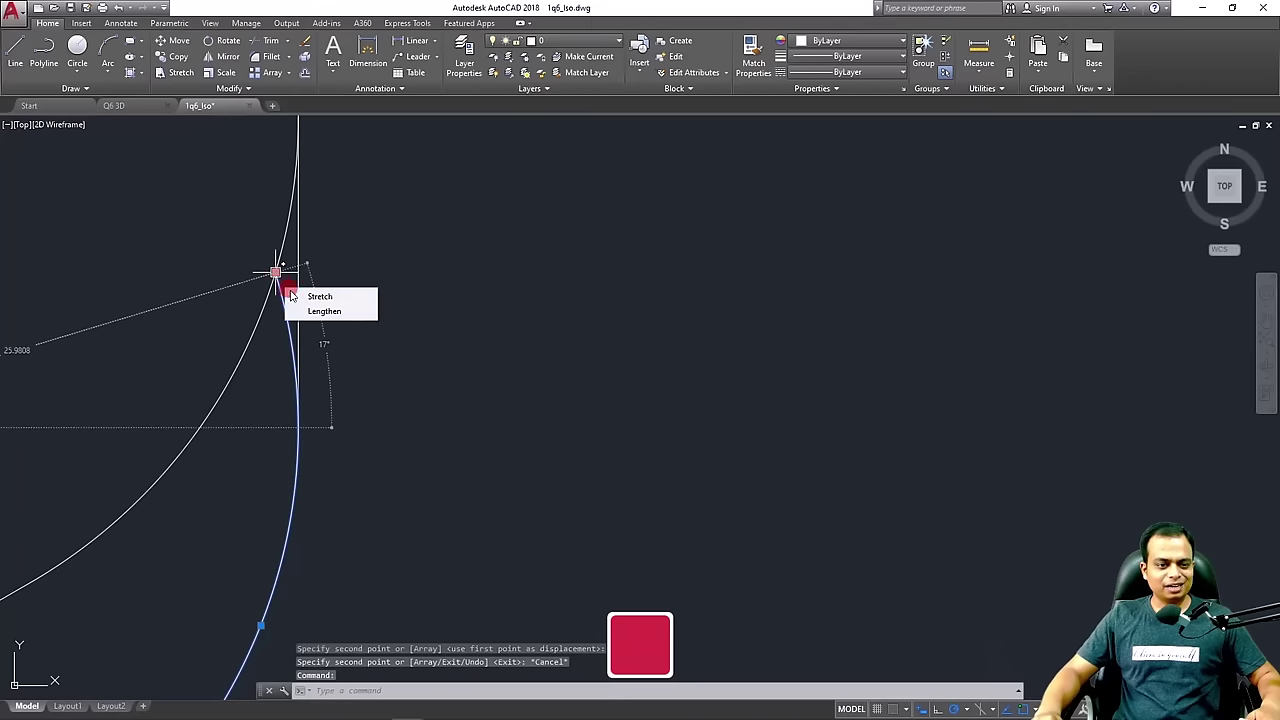
click(300, 307)
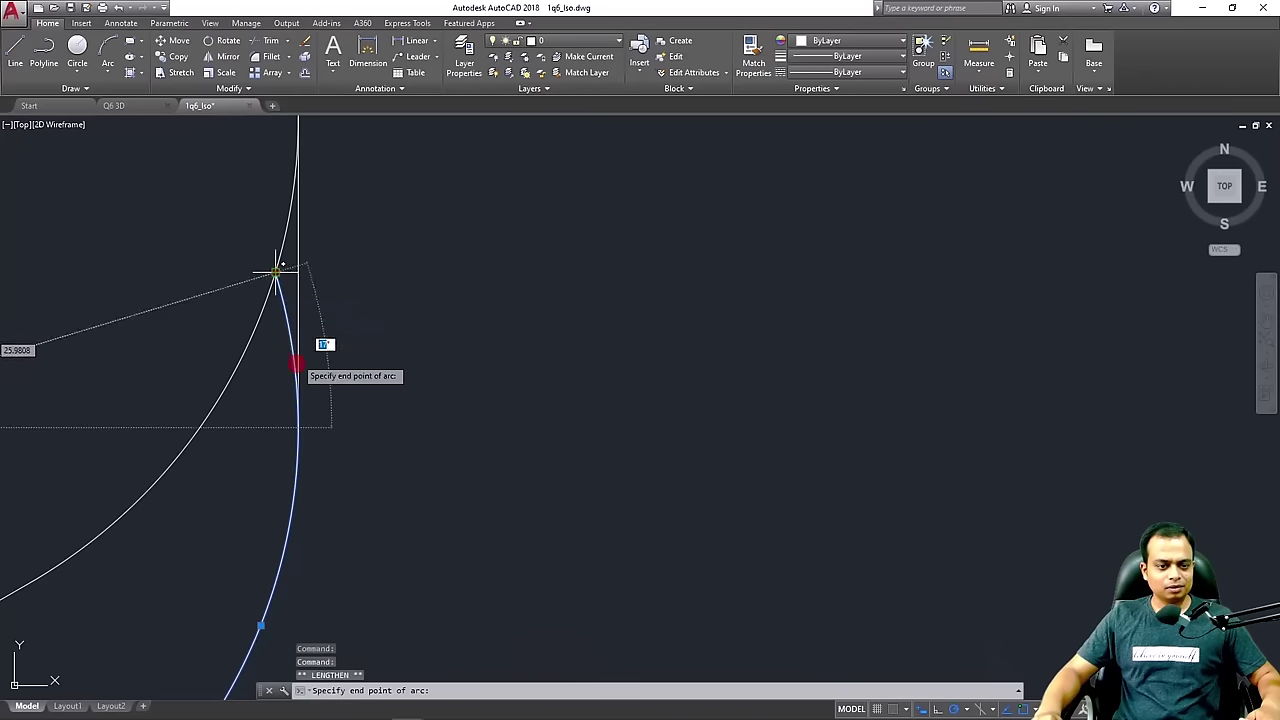
click(298, 427)
key(Escape)
scroll(380, 408, down, 5)
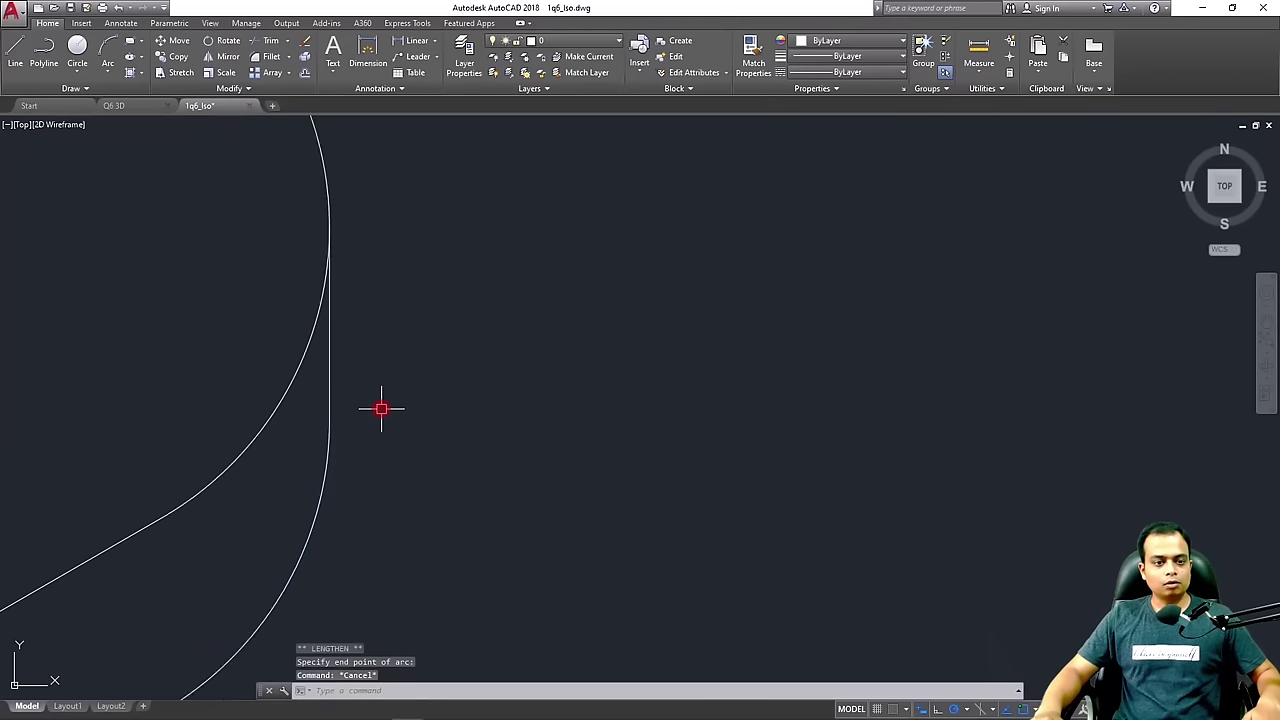
middle_drag(479, 396, 803, 305)
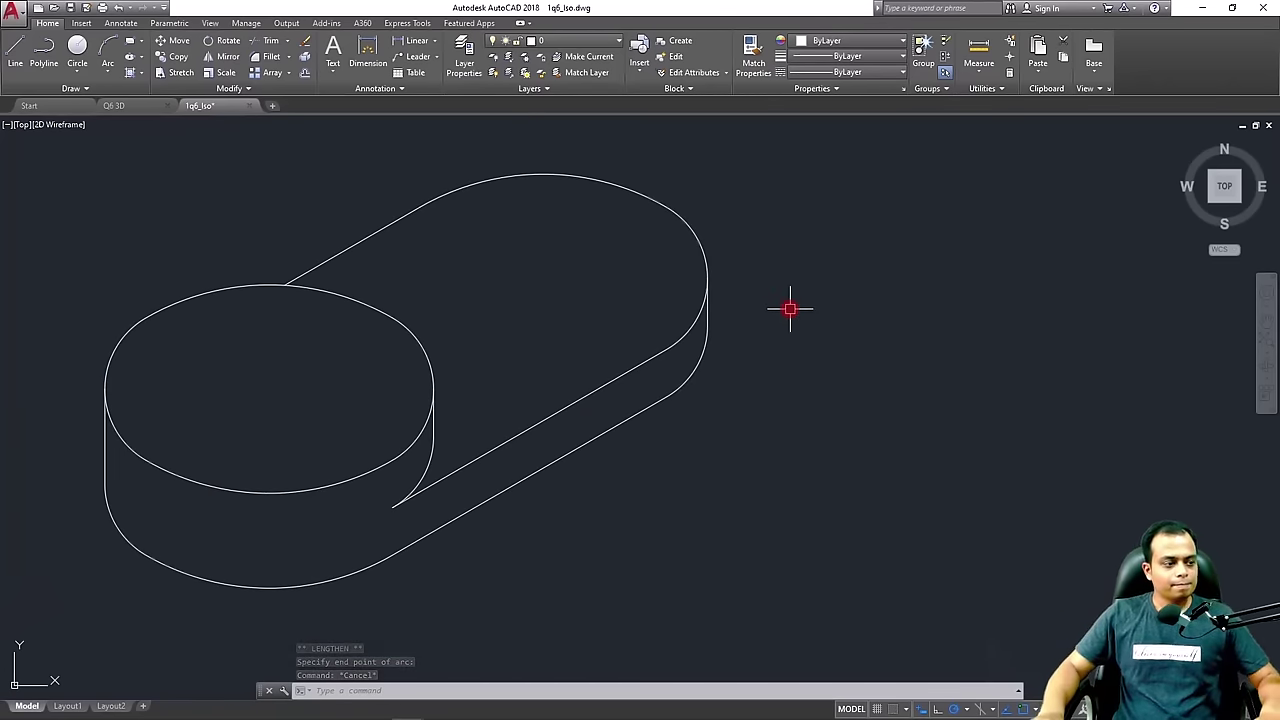
key(Escape)
key(Escape)
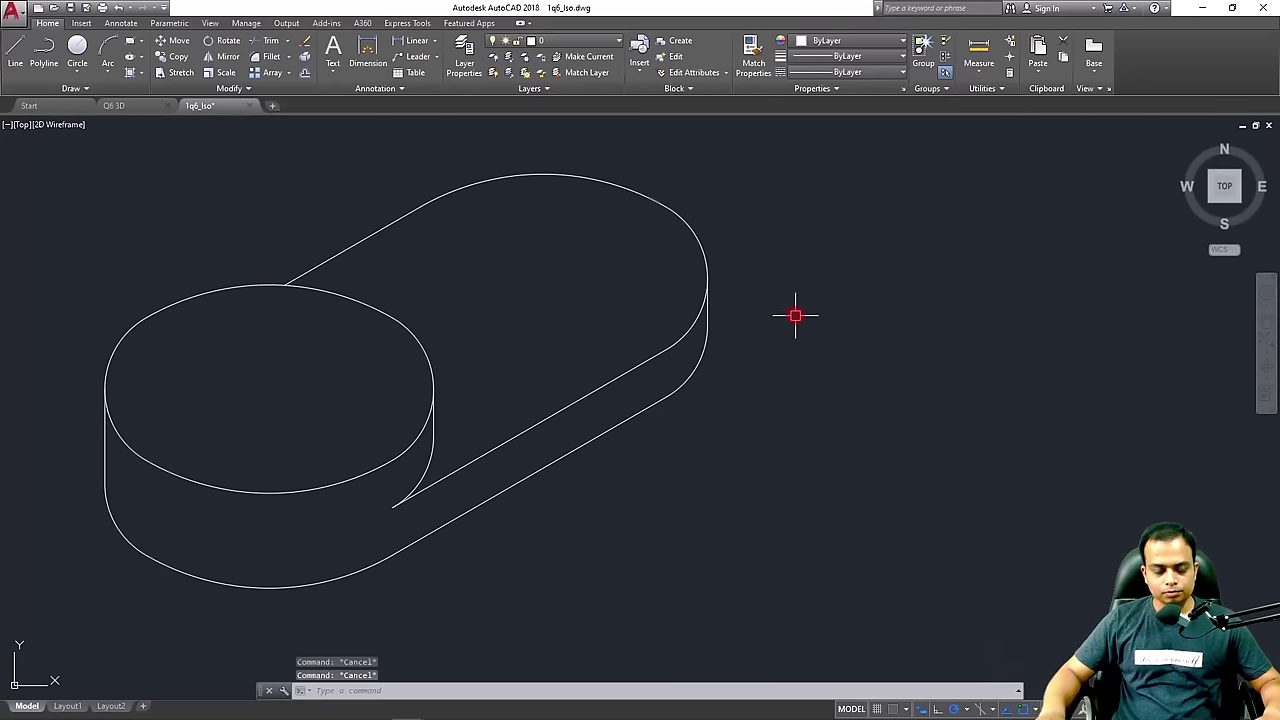
Examine the reference drawing's top view for the sizes and positions of the two rotated square holes
scroll(790, 318, down, 4)
scroll(371, 406, down, 4)
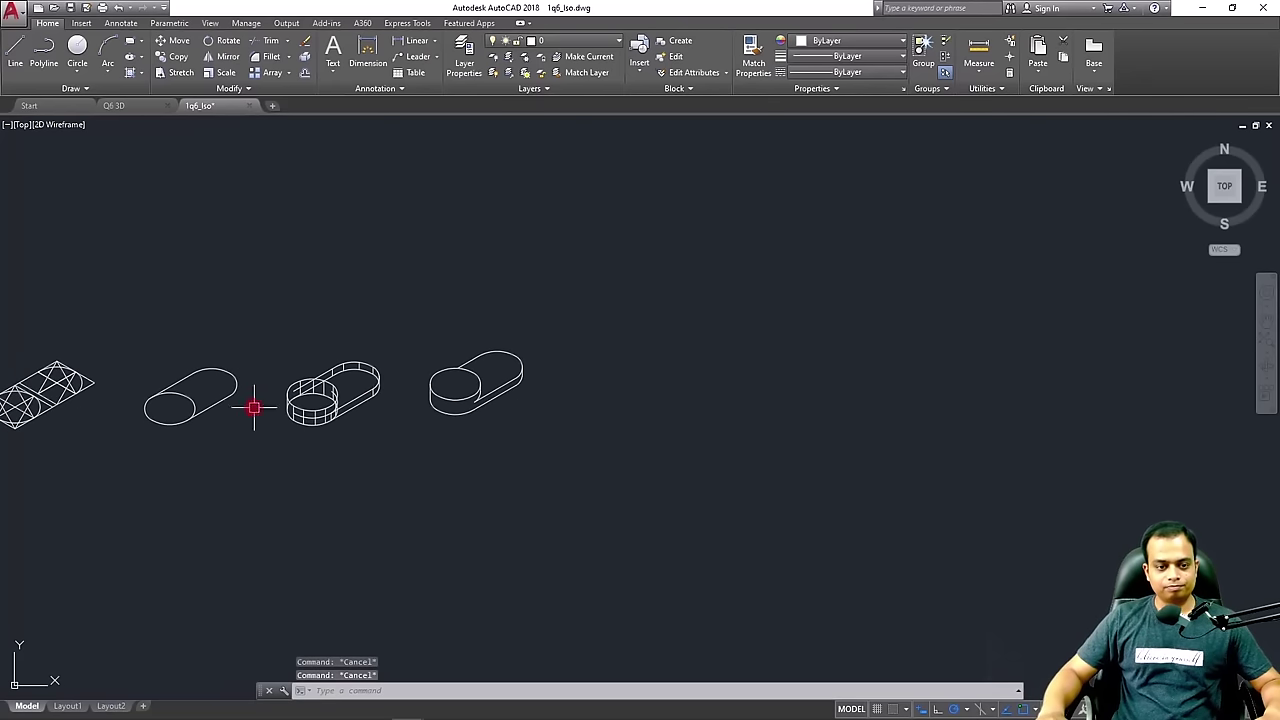
middle_drag(254, 406, 754, 354)
scroll(455, 335, up, 3)
scroll(455, 335, up, 4)
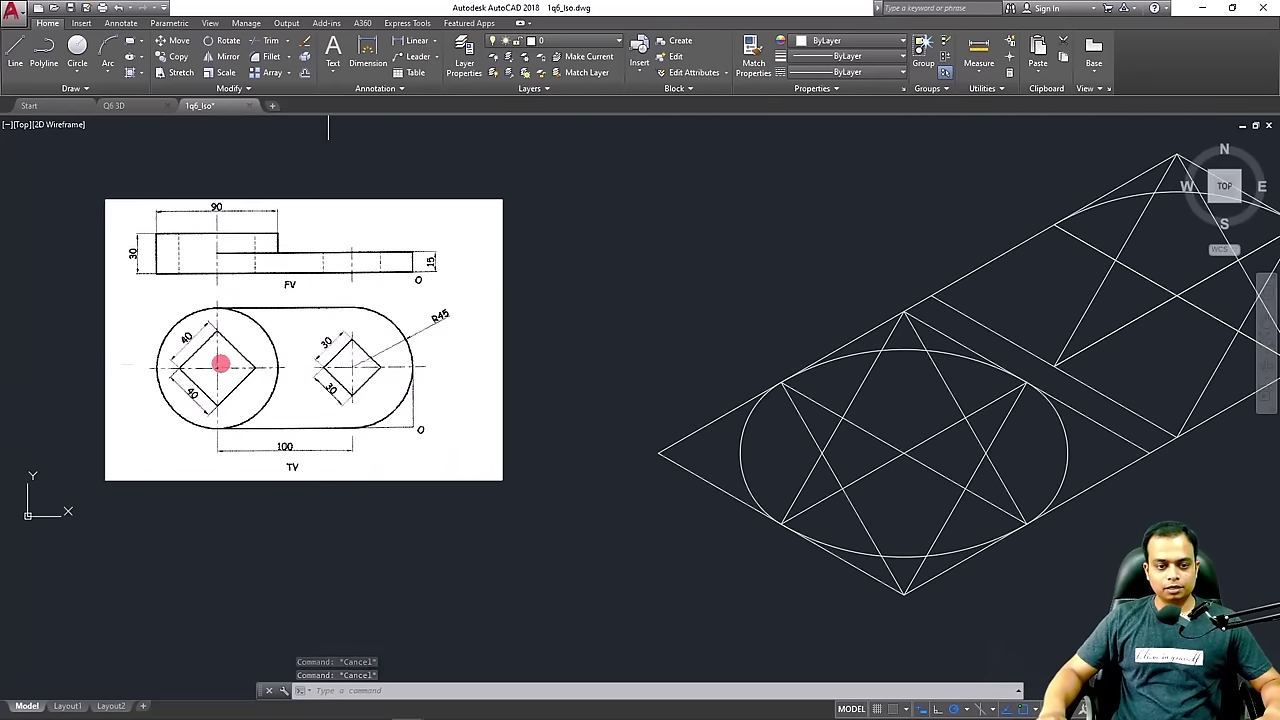
scroll(209, 363, up, 2)
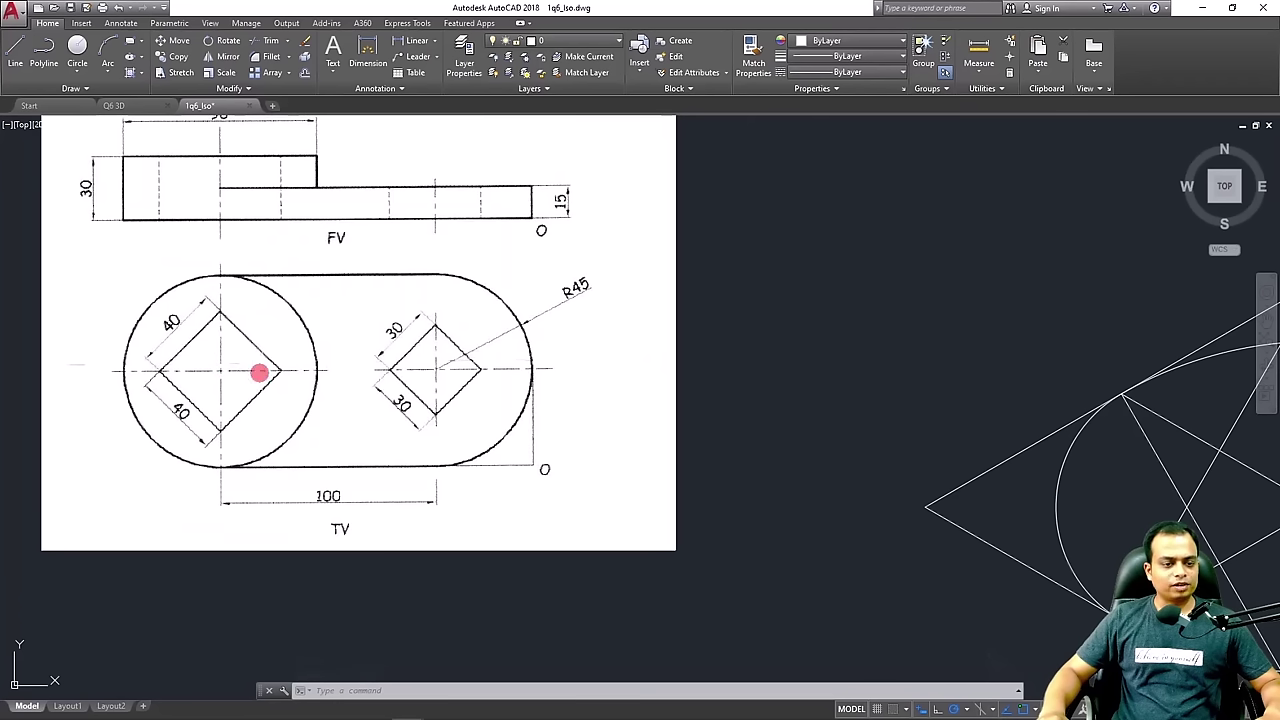
scroll(162, 376, up, 1)
scroll(297, 400, up, 1)
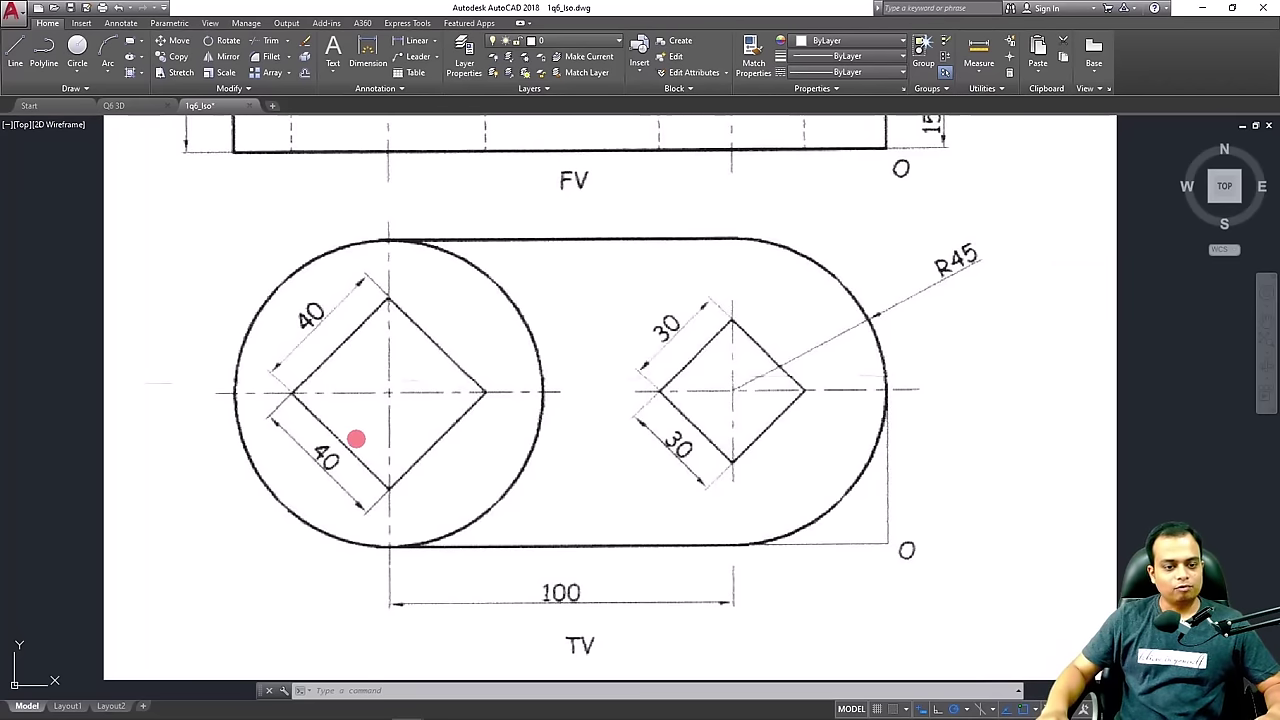
scroll(686, 434, down, 6)
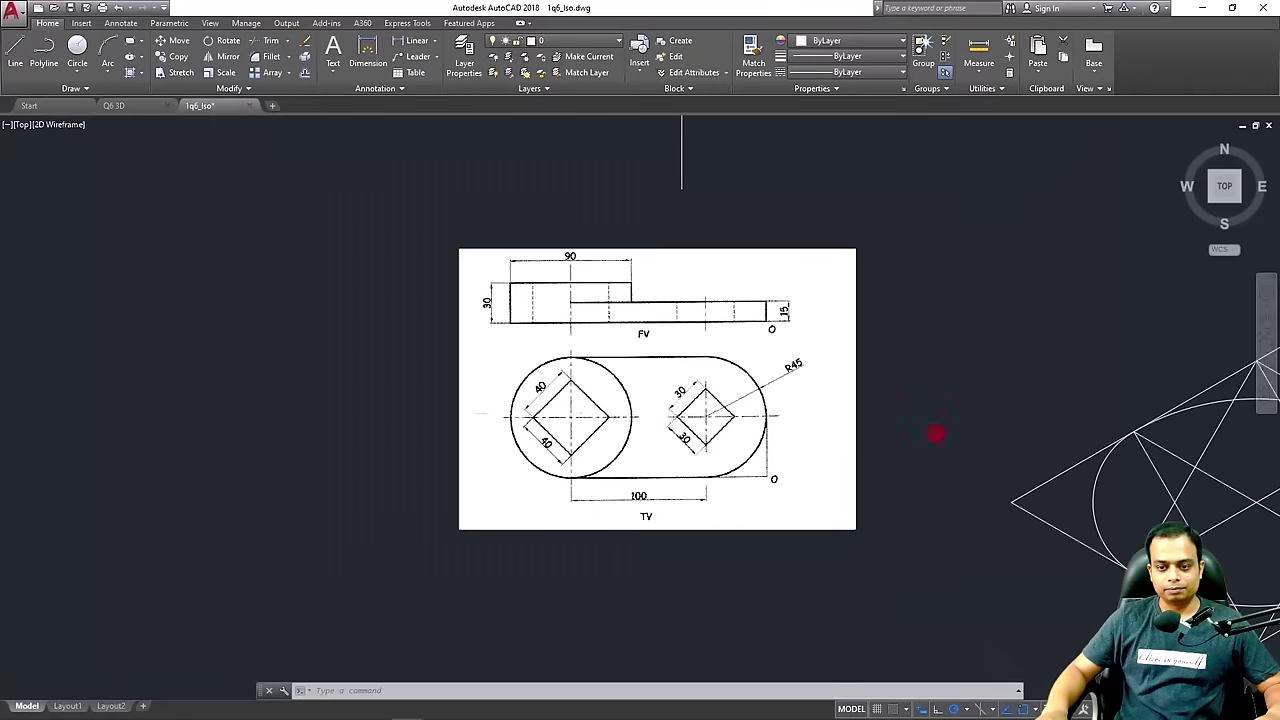
Copy the entire cleaned isometric view and paste the duplicate to the right of it
middle_drag(995, 440, 219, 421)
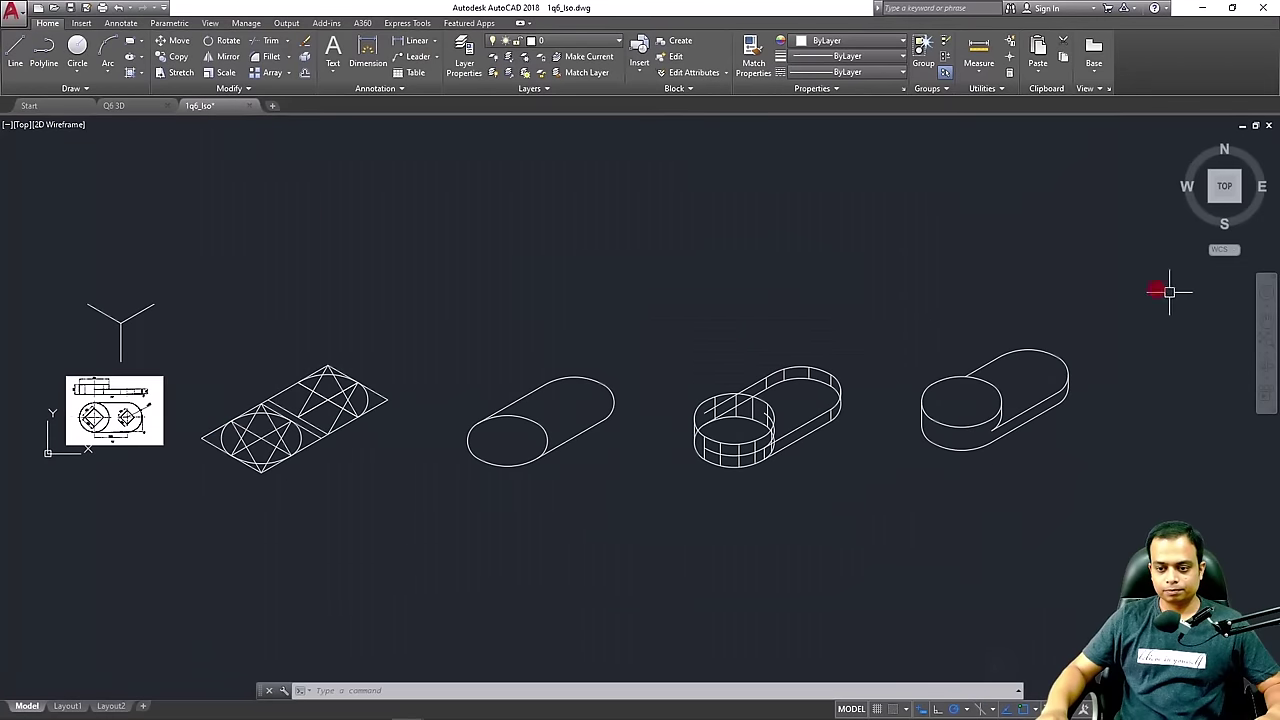
click(1138, 286)
click(901, 540)
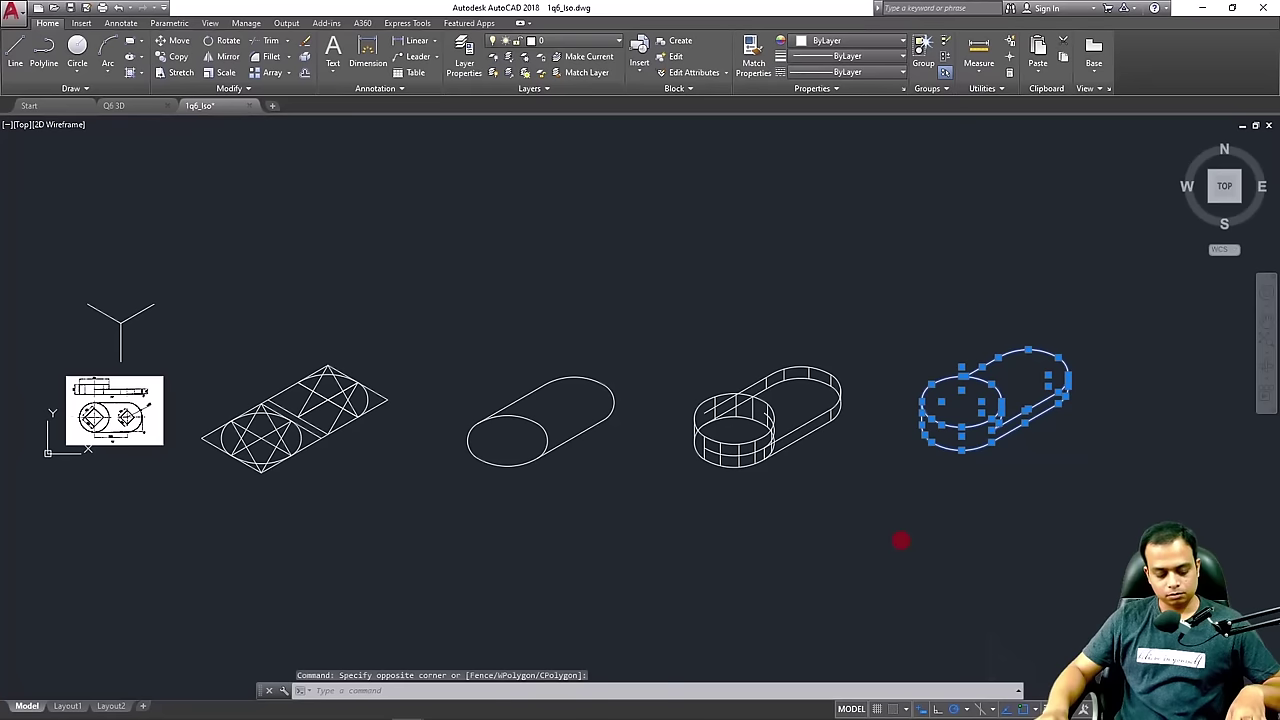
key(ctrl+c)
key(ctrl+v)
middle_drag(1051, 524, 766, 531)
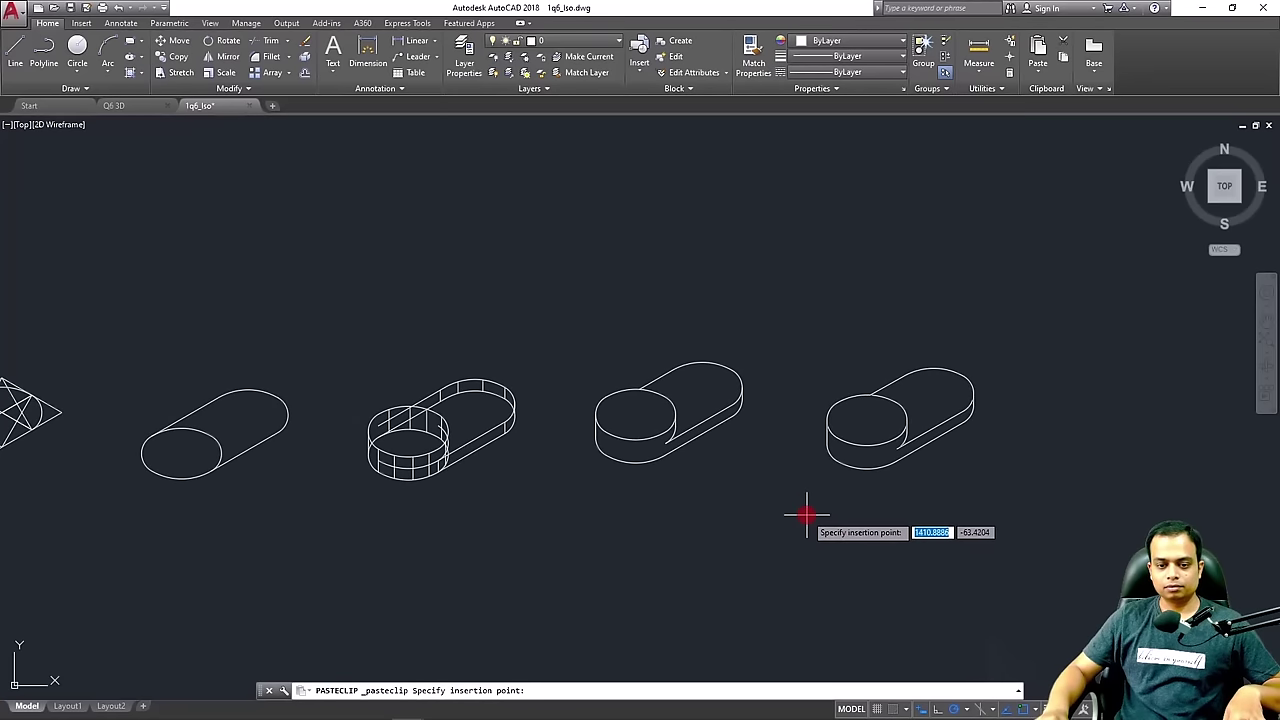
click(806, 515)
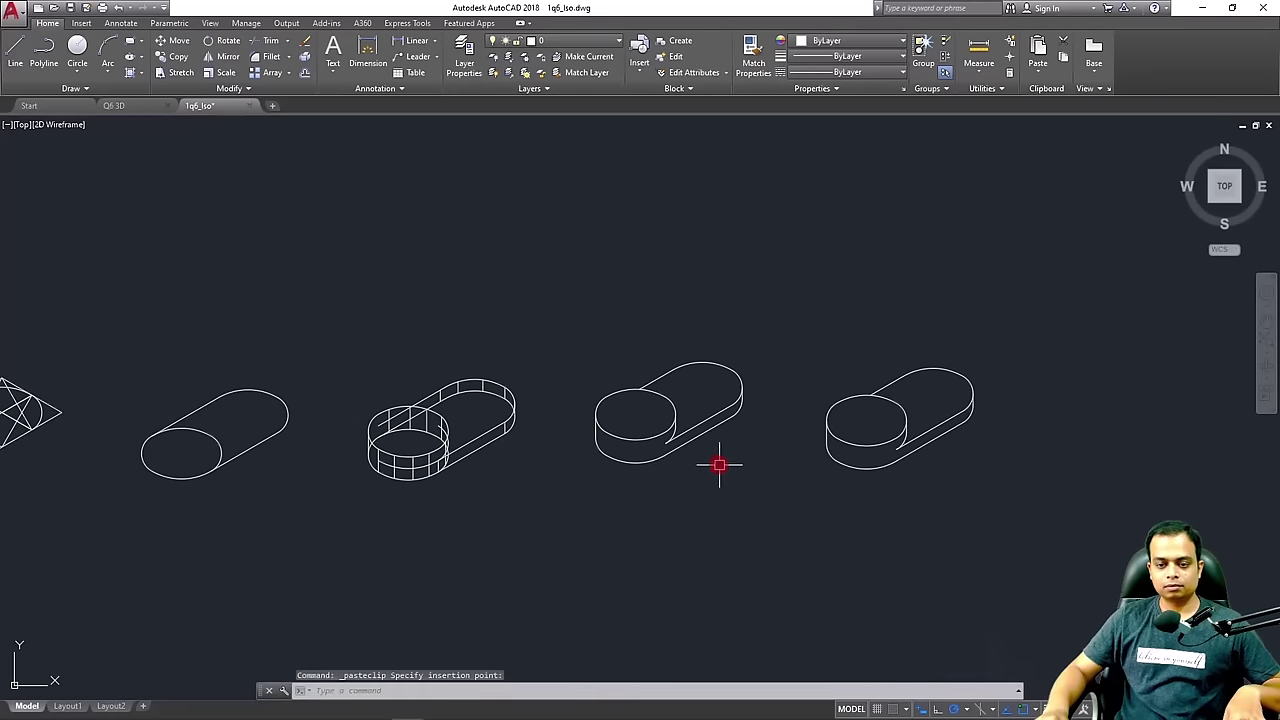
Examine the first rhombus construction, checking the line from the circle's centre to the tangent point and the lower arc ending there
scroll(719, 465, up, 3)
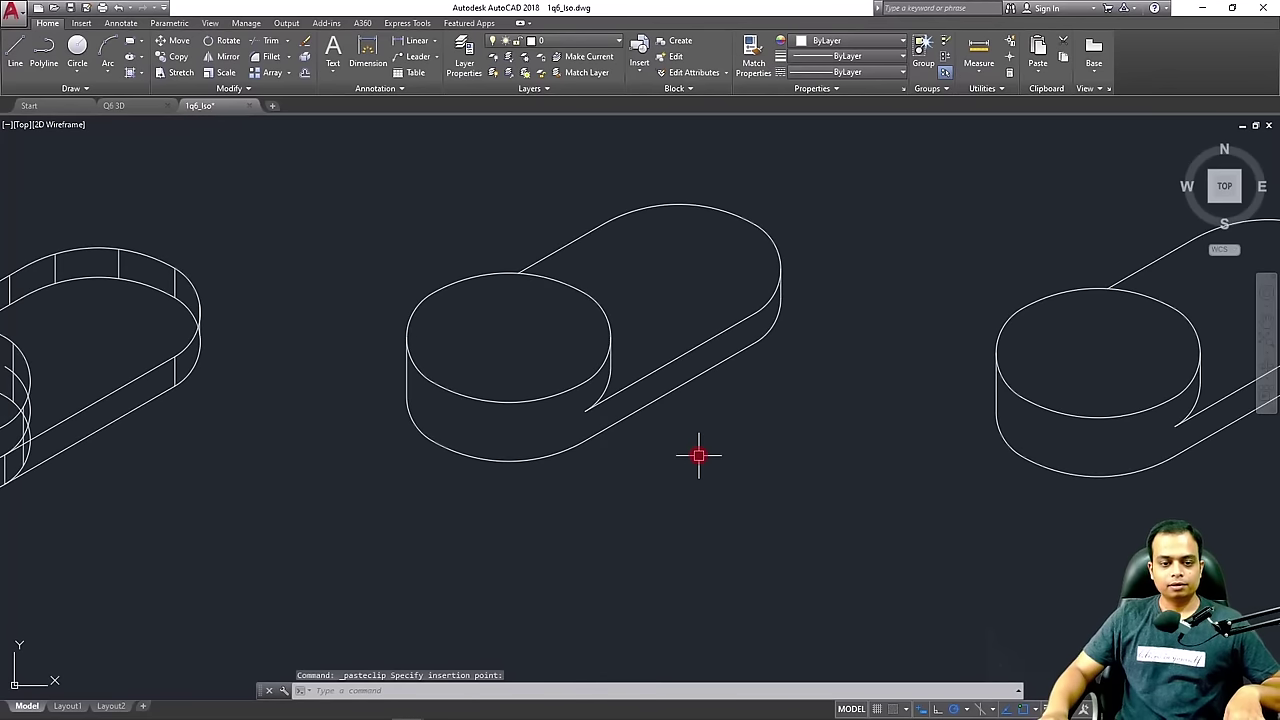
mouse_move(698, 456)
middle_down()
mouse_move(677, 438)
mouse_move(414, 440)
mouse_move(1010, 452)
middle_up()
scroll(709, 404, down, 1)
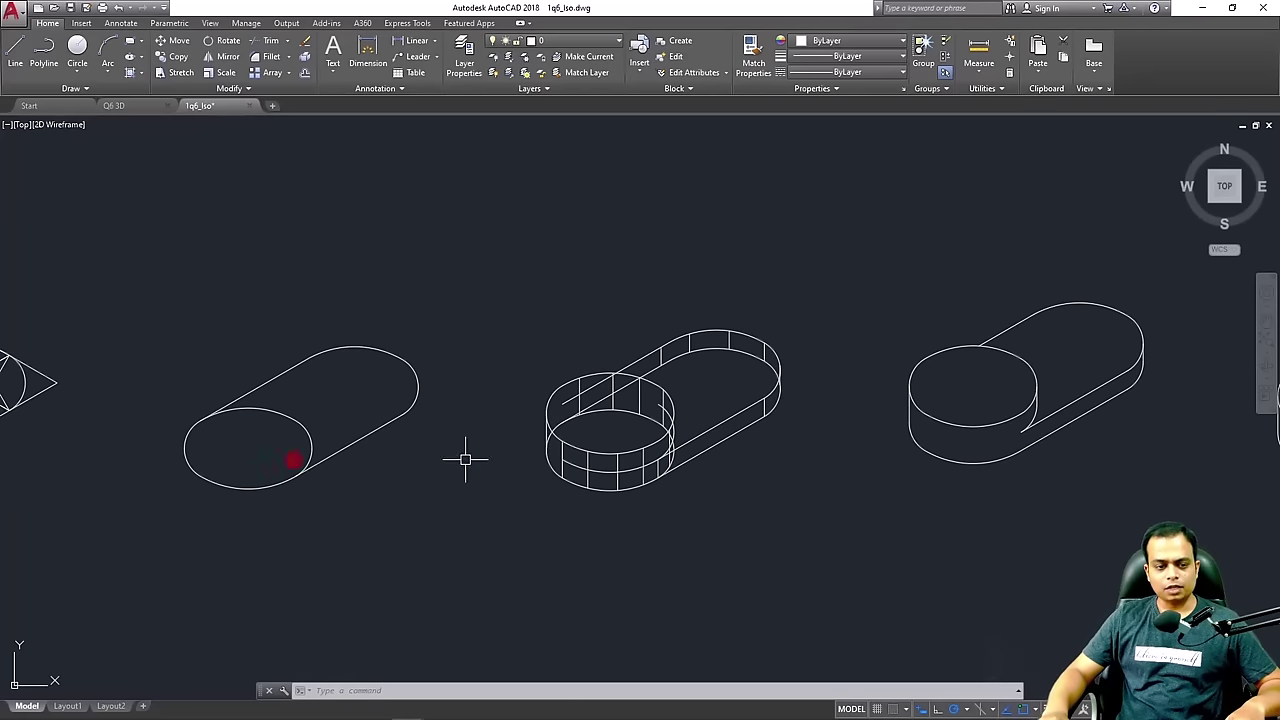
middle_drag(294, 457, 822, 457)
scroll(306, 461, up, 3)
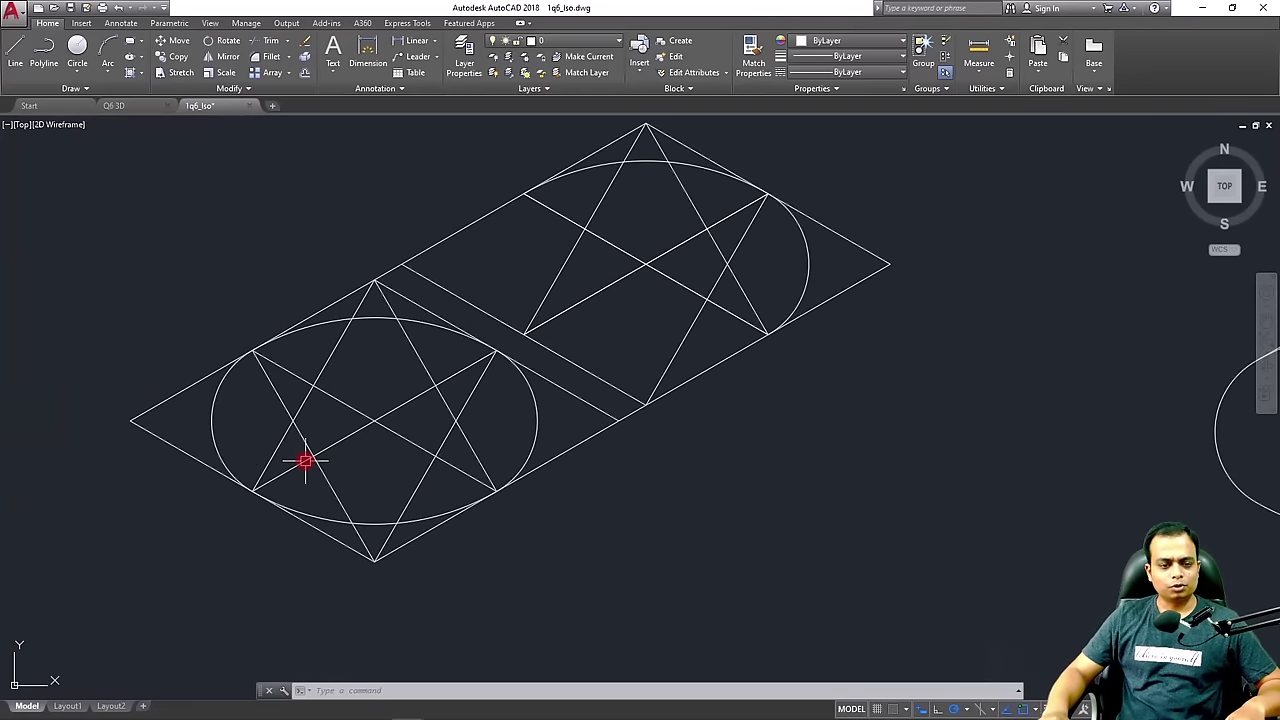
click(331, 446)
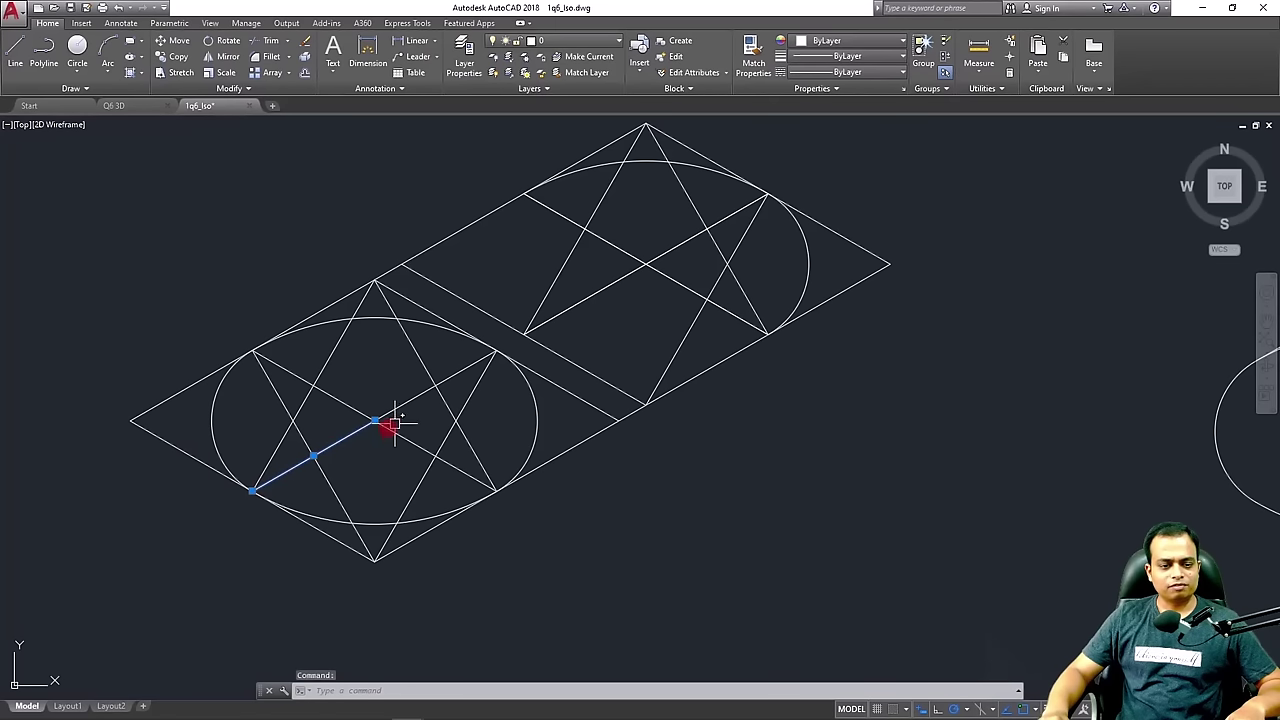
key(Escape)
click(314, 517)
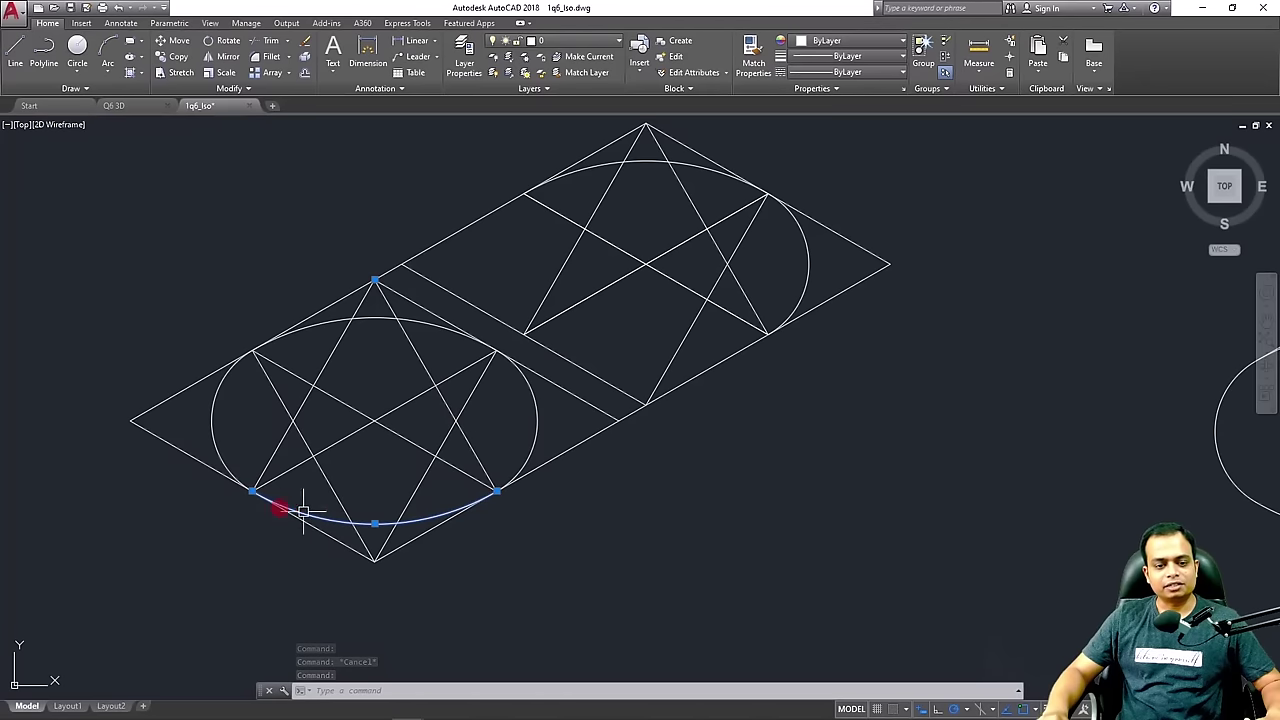
key(Escape)
scroll(698, 477, down, 4)
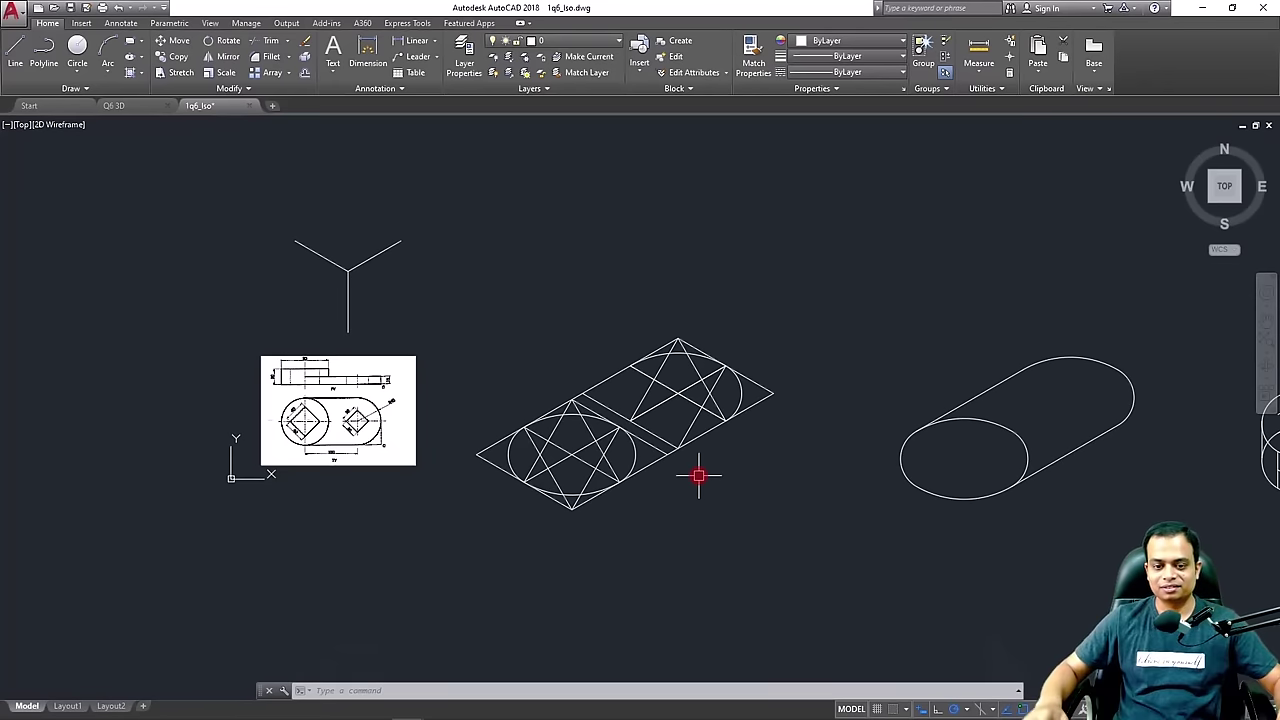
key(Escape)
key(Escape)
On the new duplicate, draw a 45-unit line at 30° from the cylinder top's lower-left arc endpoint to the centre of its top face
scroll(698, 476, down, 4)
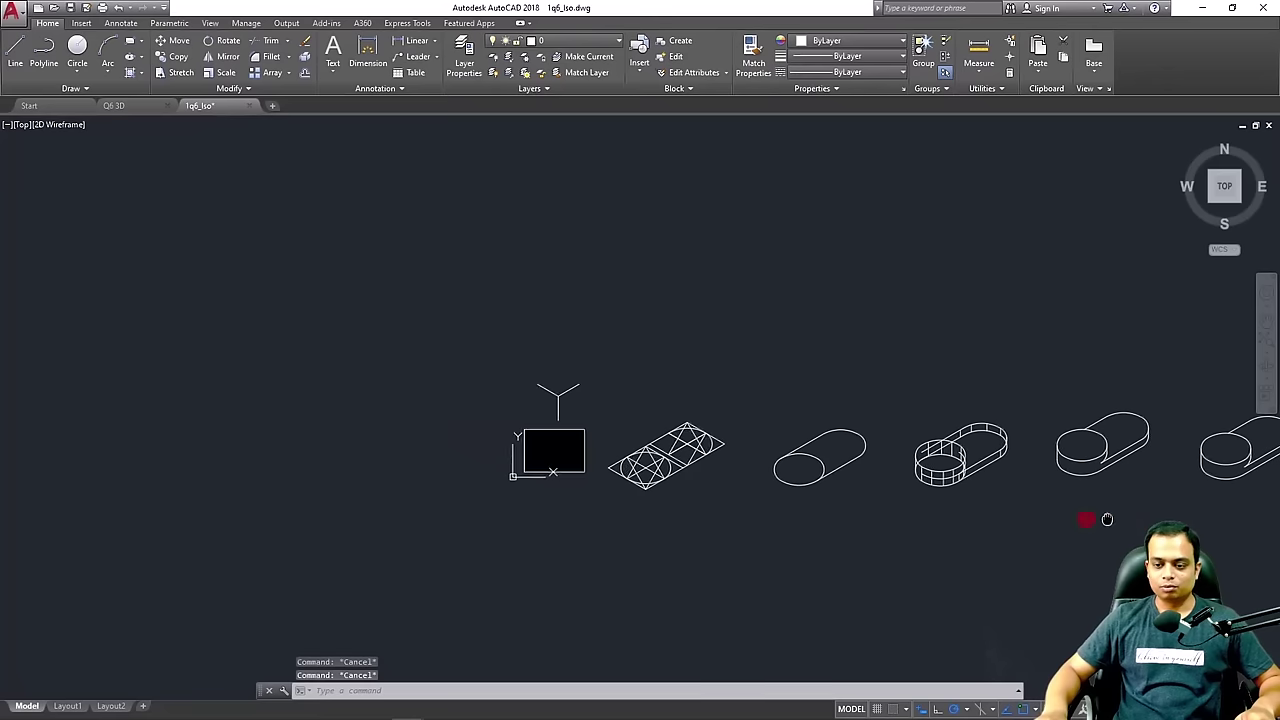
middle_drag(1086, 517, 679, 521)
scroll(768, 460, up, 8)
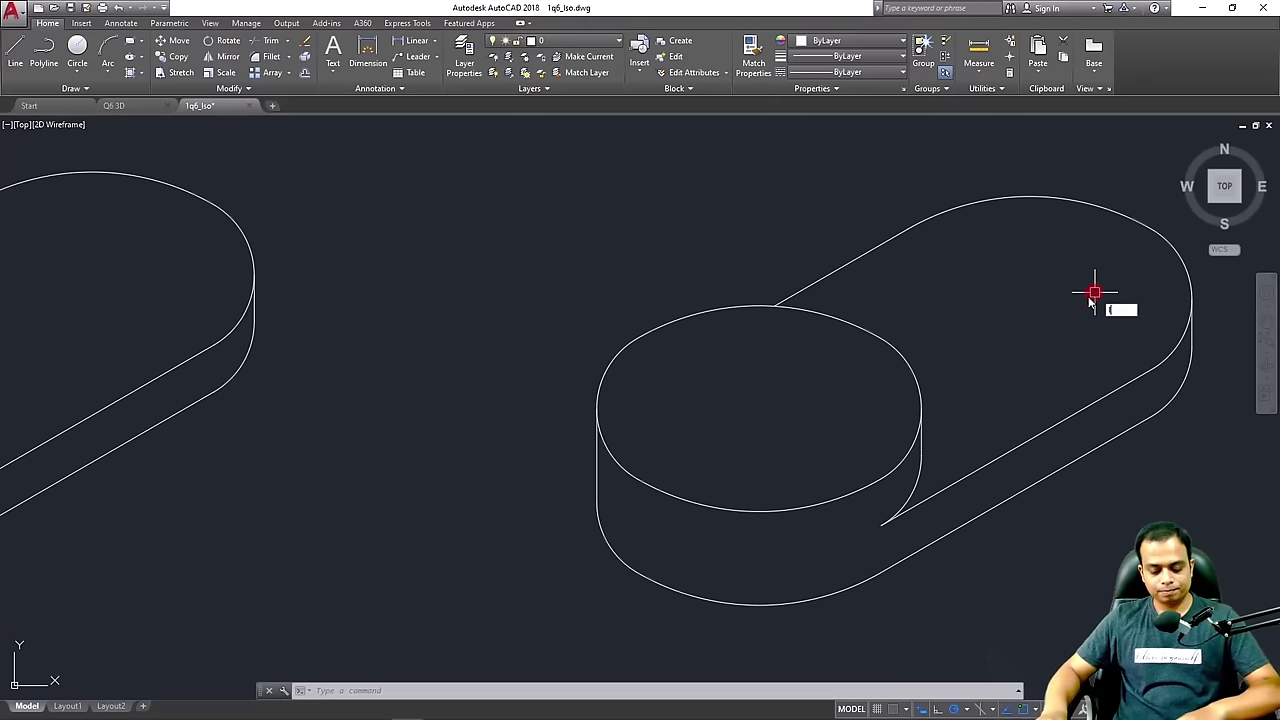
key(Return)
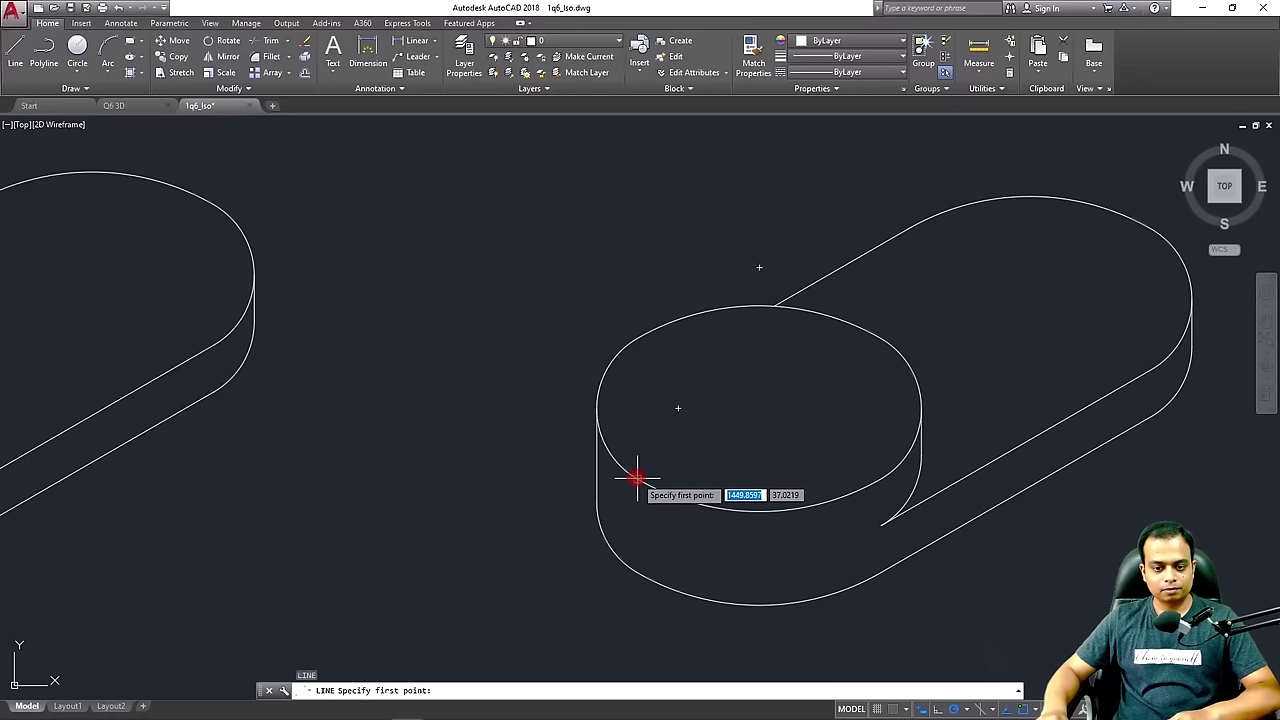
click(637, 478)
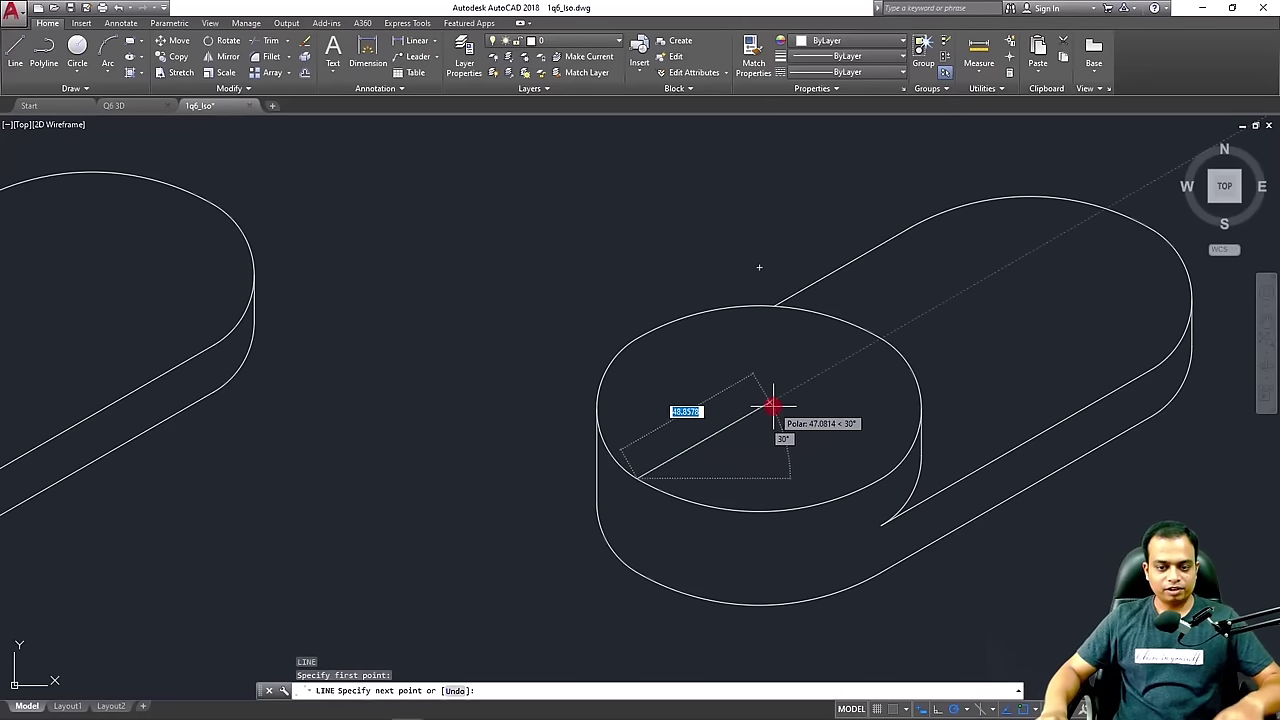
text(45)
key(Return)
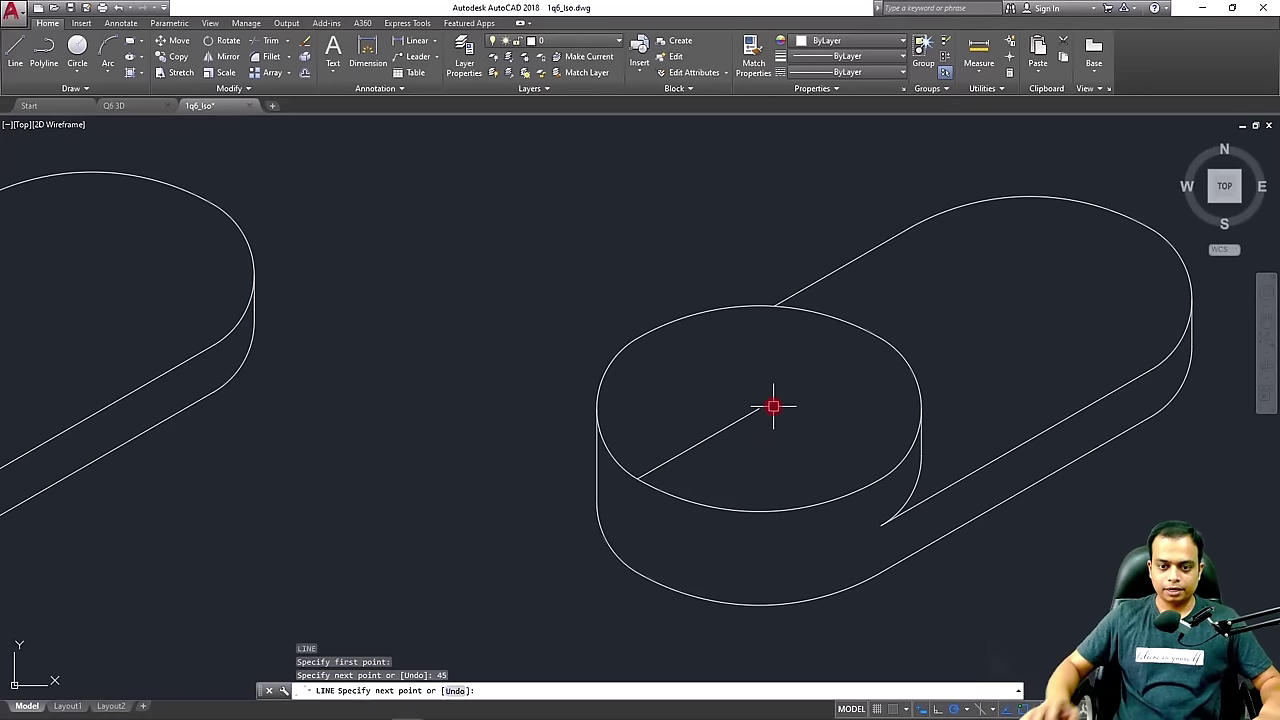
key(Return)
Draw a 45-unit line at 210° from the plate top's upper-right arc endpoint to the centre of its rounded end
key(Return)
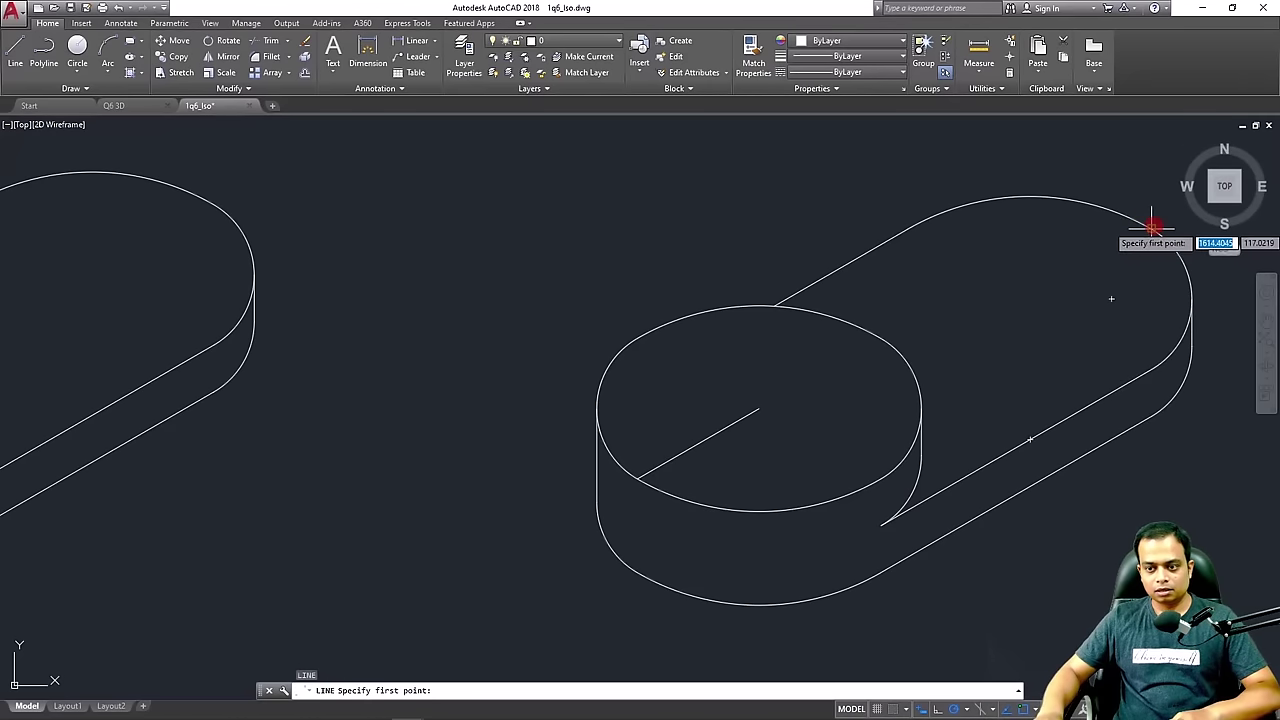
click(1153, 225)
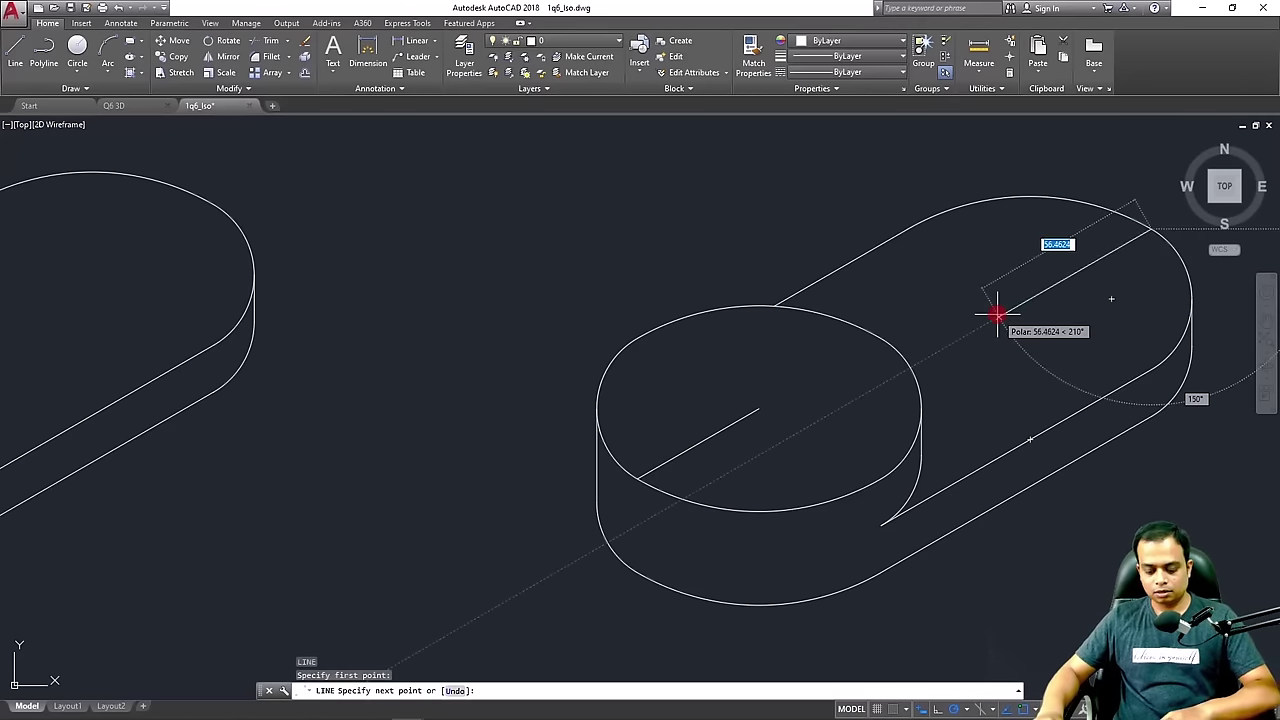
text(45)
key(Return)
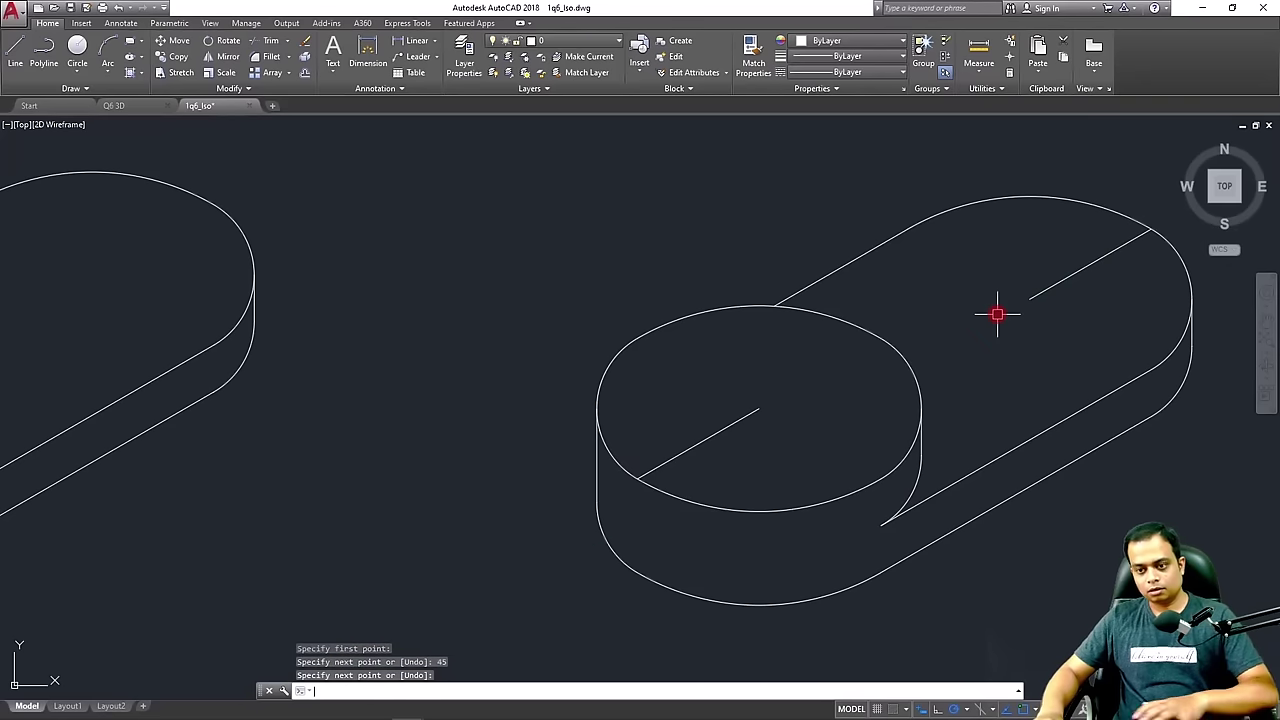
key(Return)
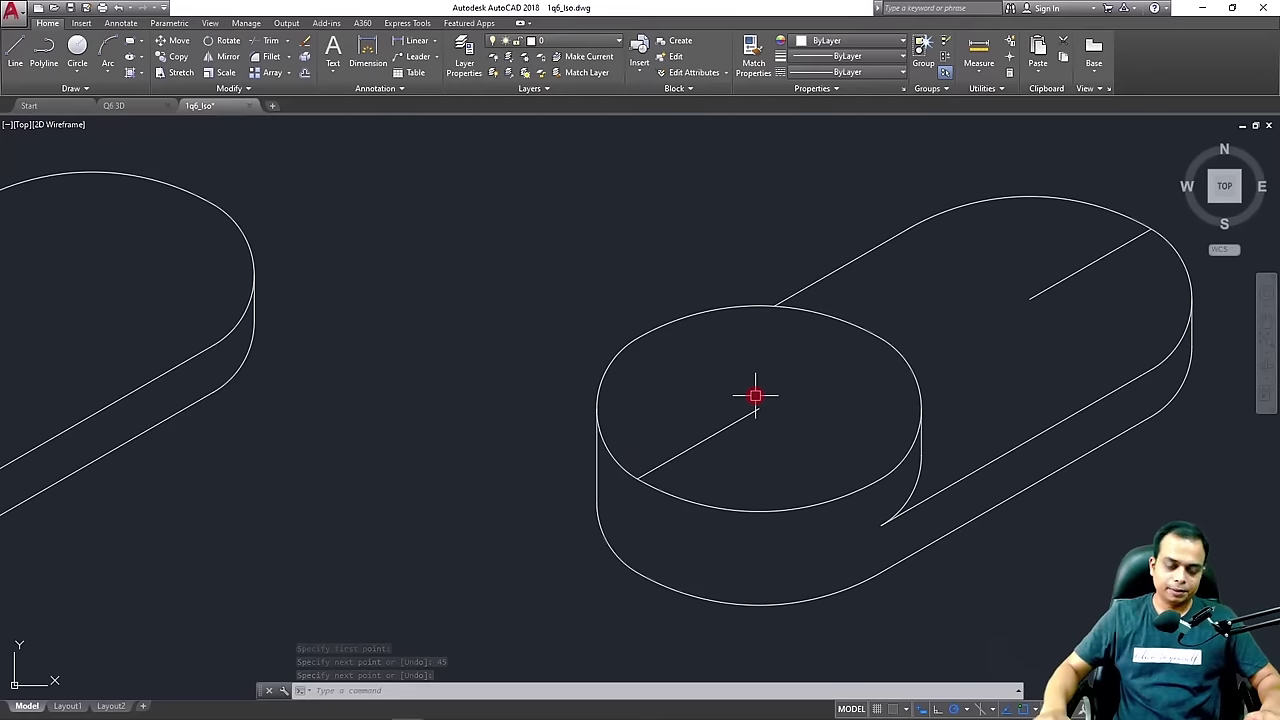
Begin a smaller square in the empty space above the duplicate with a 30-unit line at 45°
scroll(755, 396, down, 2)
middle_drag(717, 273, 694, 408)
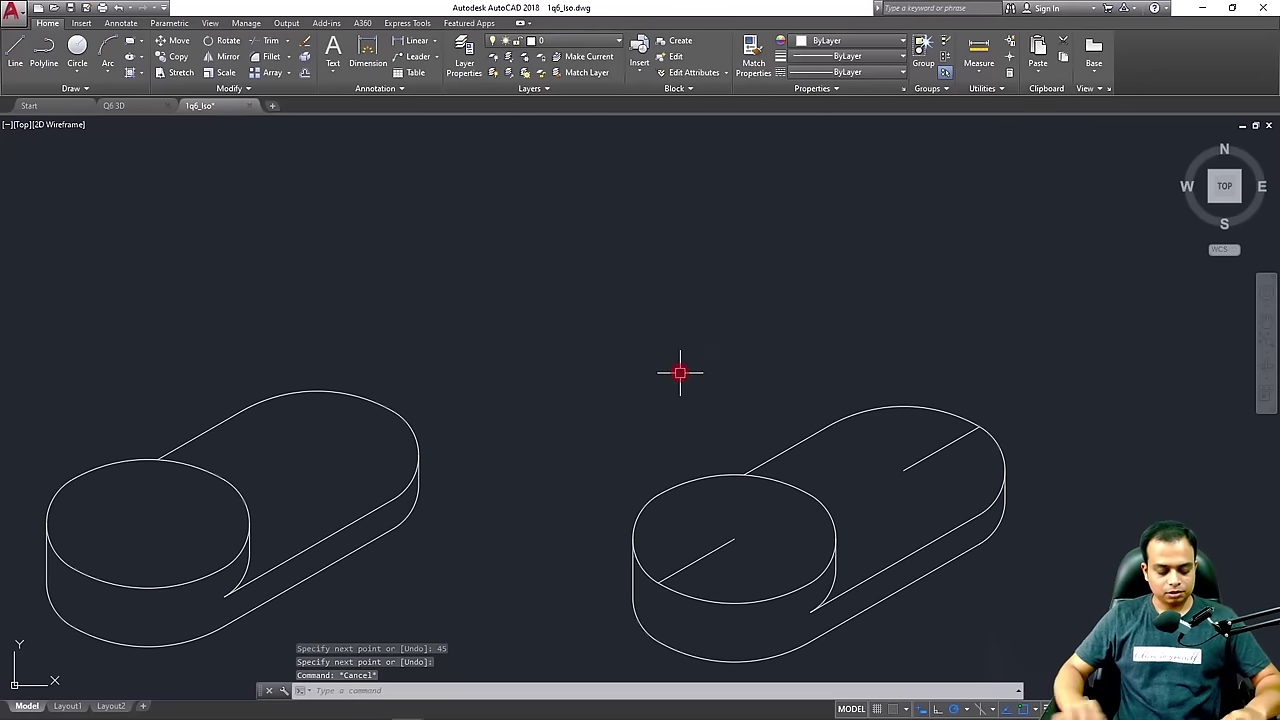
text(l)
key(Return)
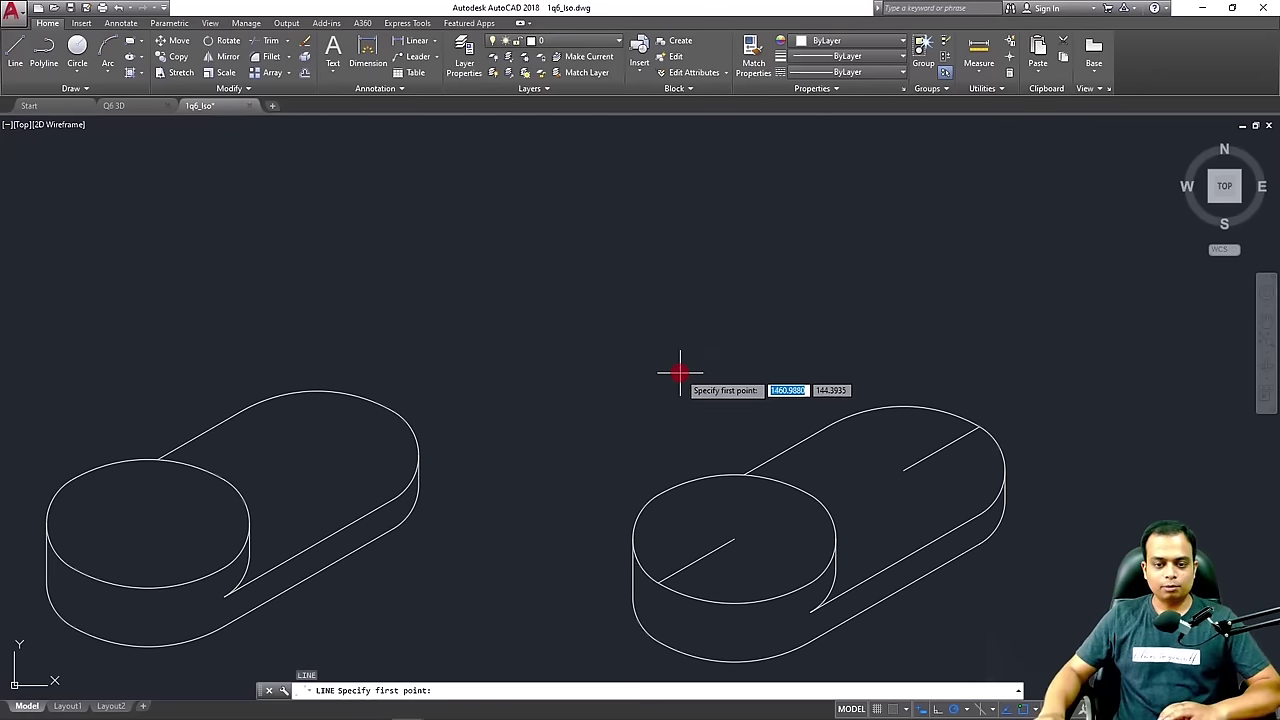
click(620, 290)
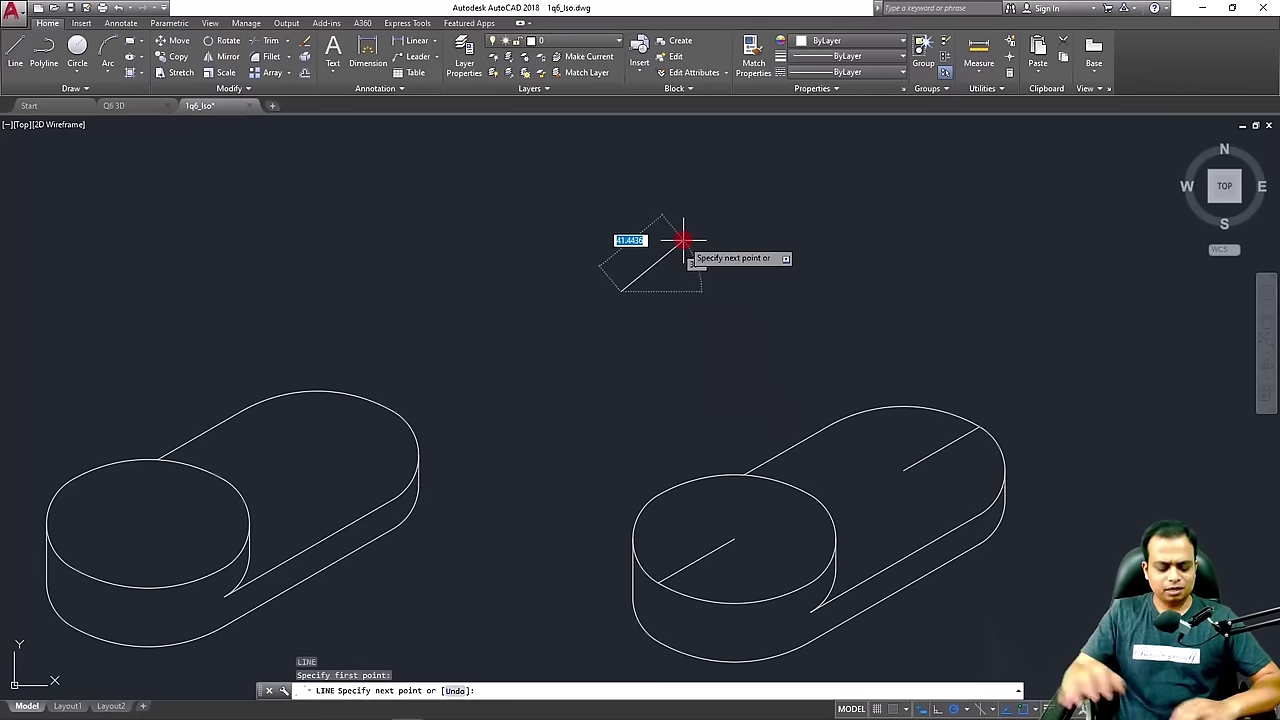
text(@4)
key(Tab)
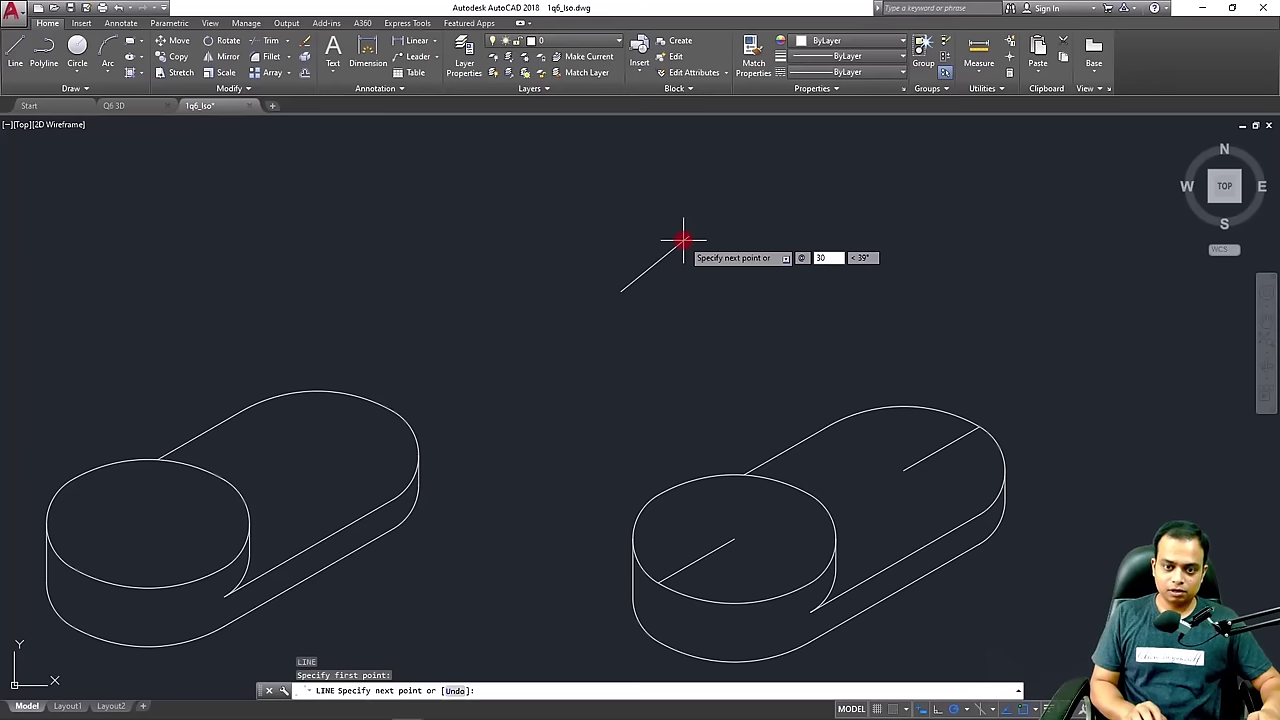
text(45)
key(Return)
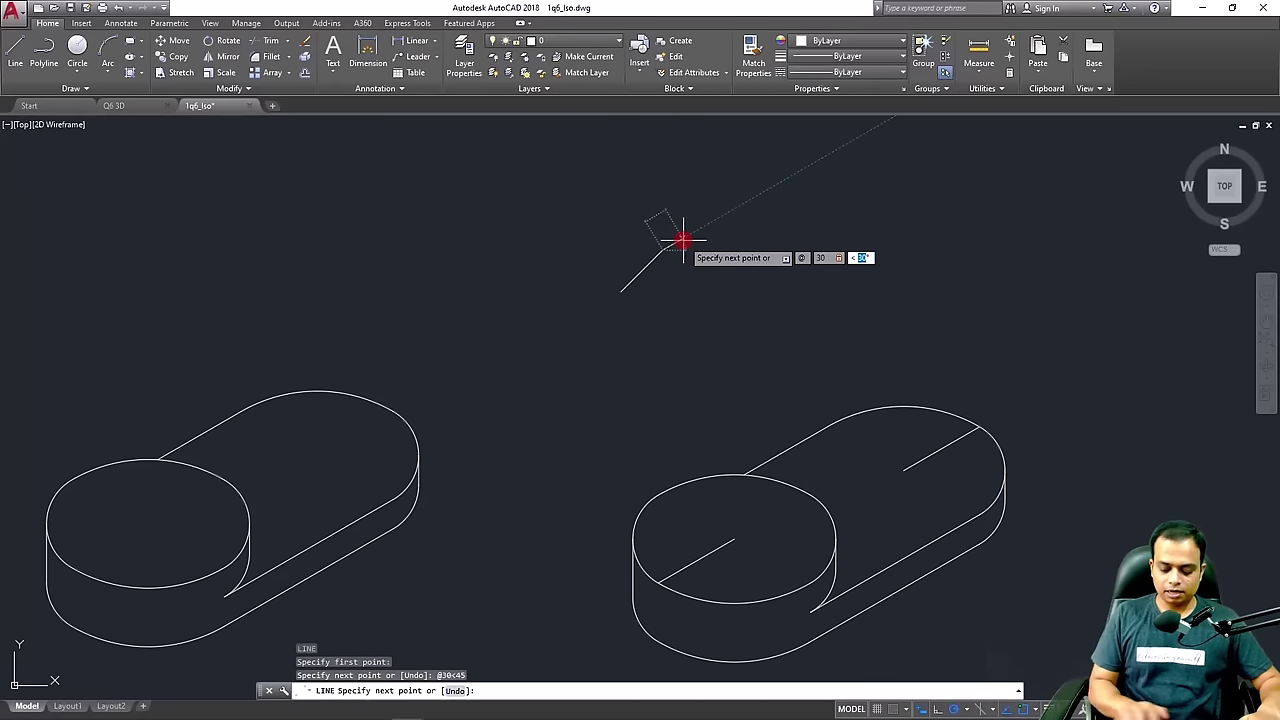
Complete the smaller square with 30-unit sides at -45° and -135°, closing it at its starting point
text(@30<-45)
key(Return)
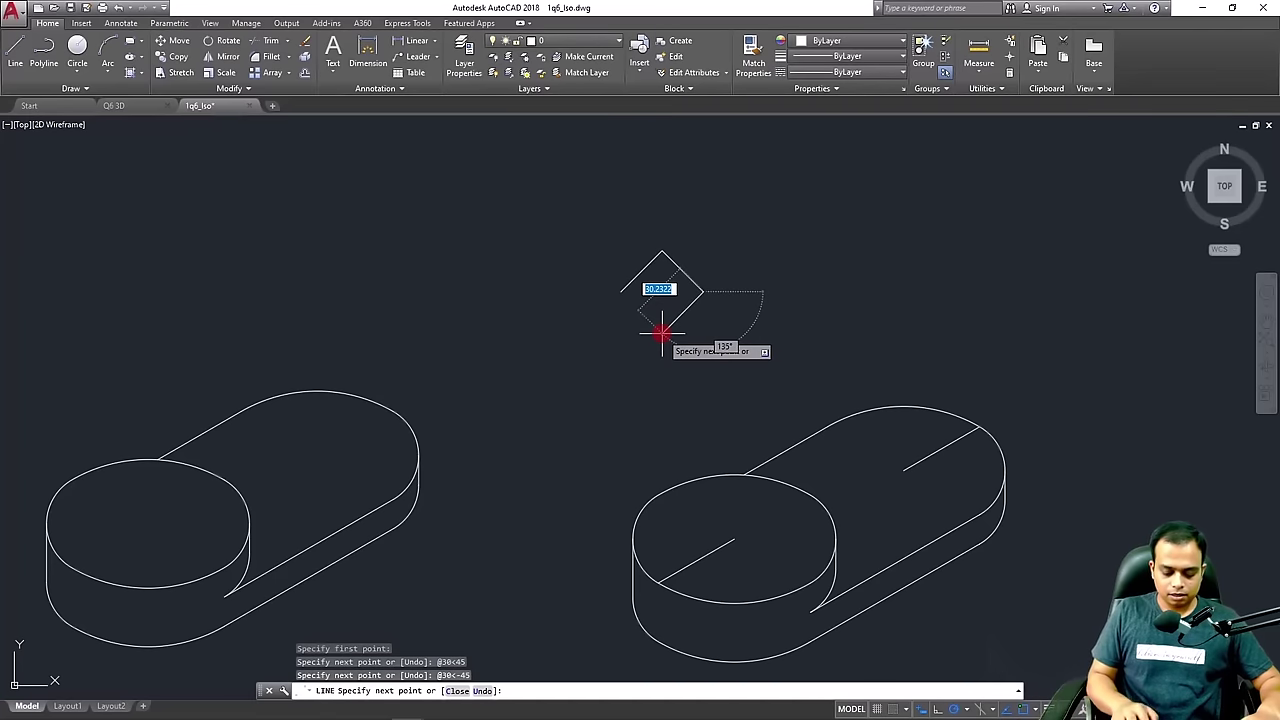
text(@30)
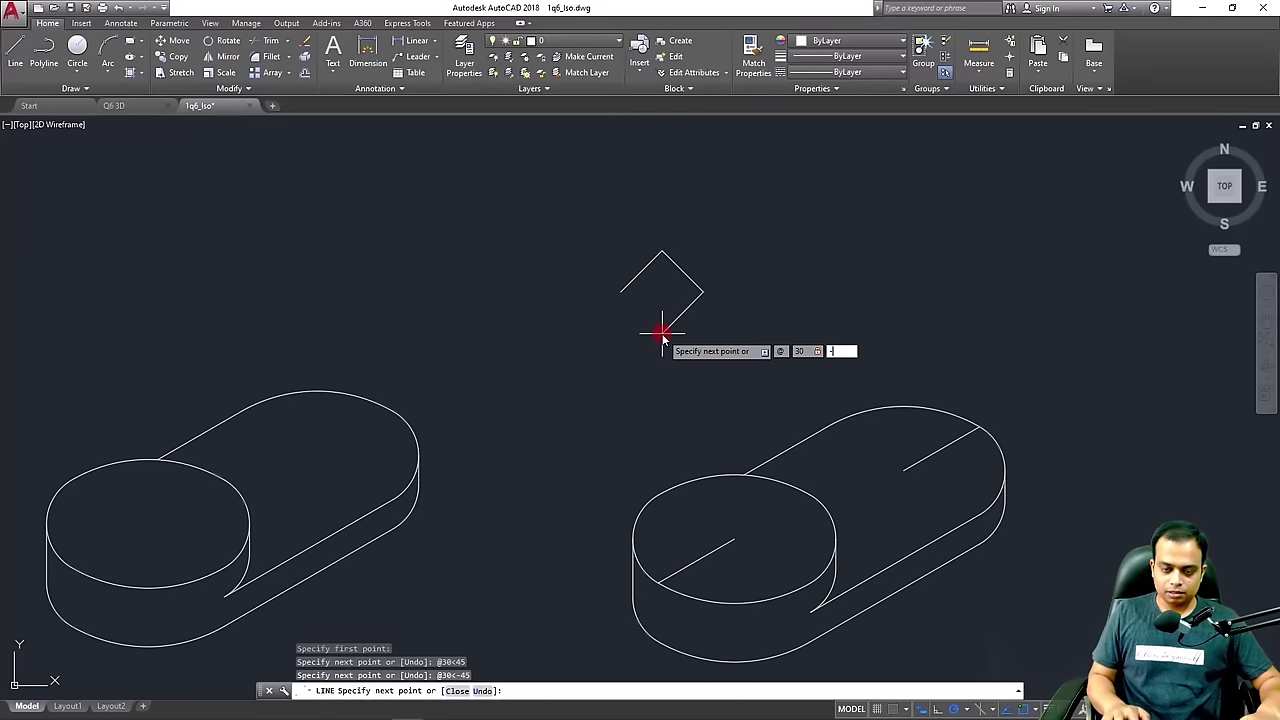
key(Return)
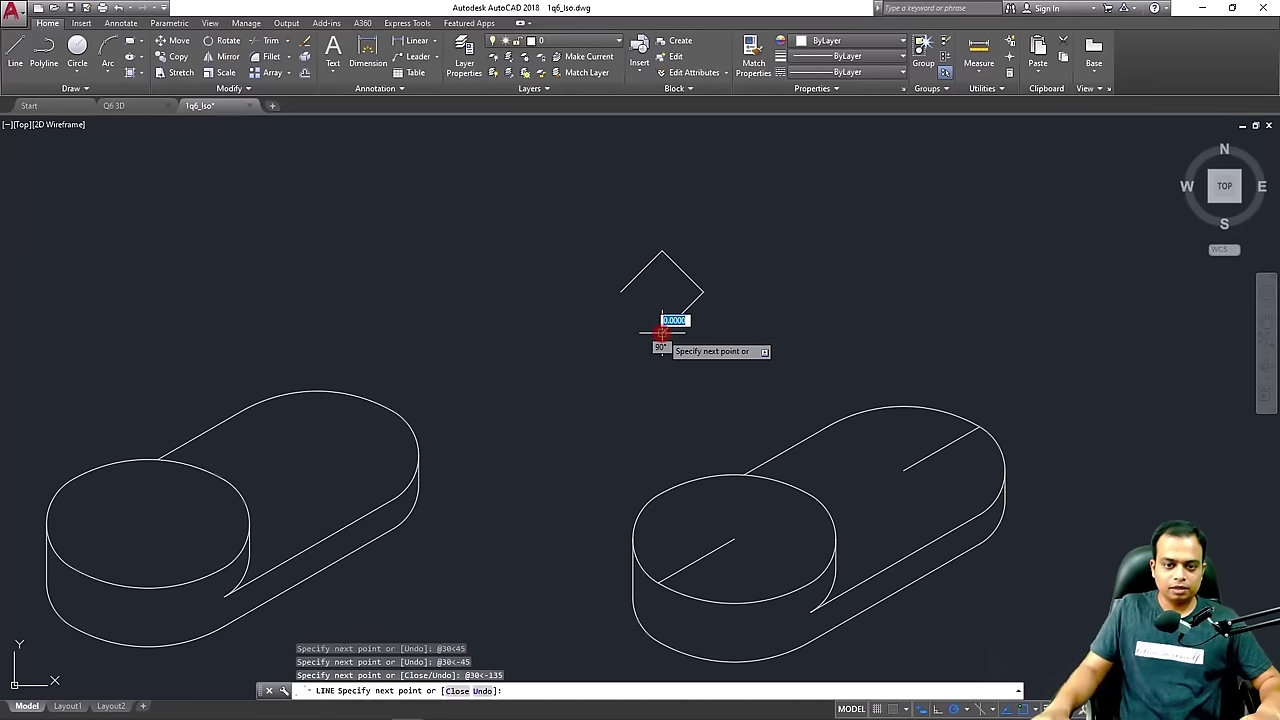
click(617, 293)
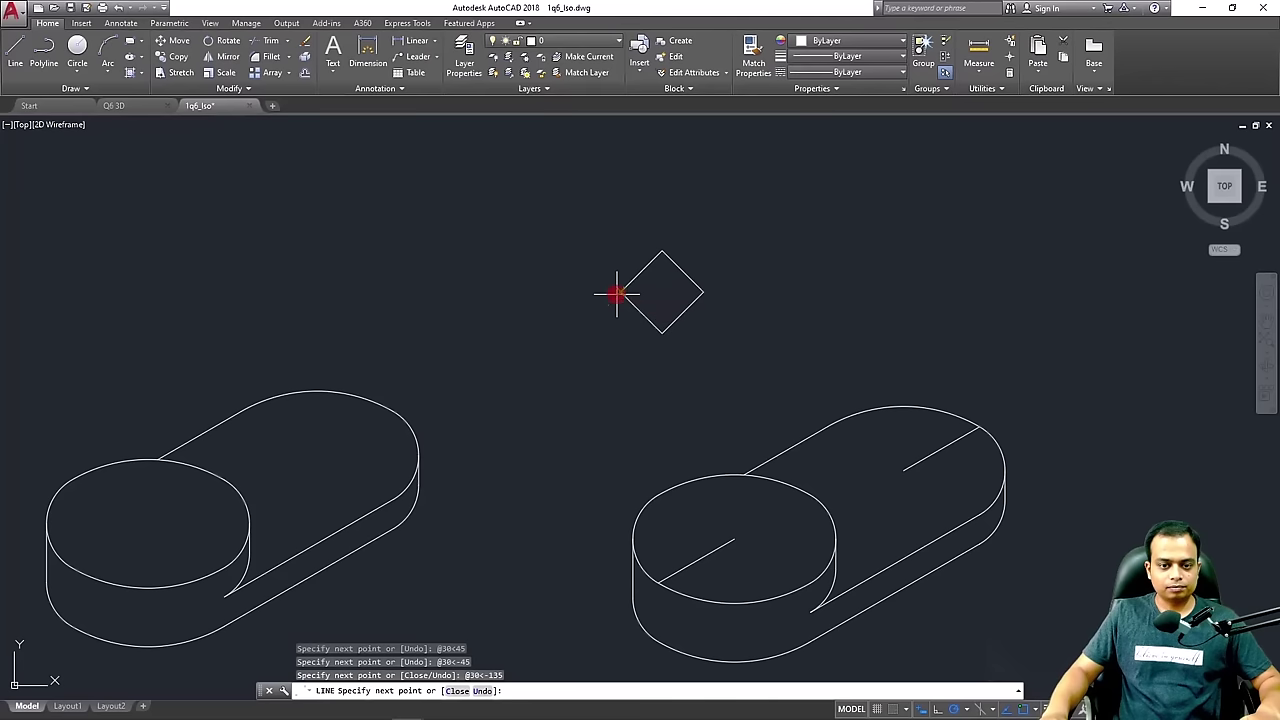
key(Escape)
Begin a larger square to the right of the smaller one with a 40-unit line at 45°
scroll(617, 293, up, 3)
scroll(659, 286, down, 3)
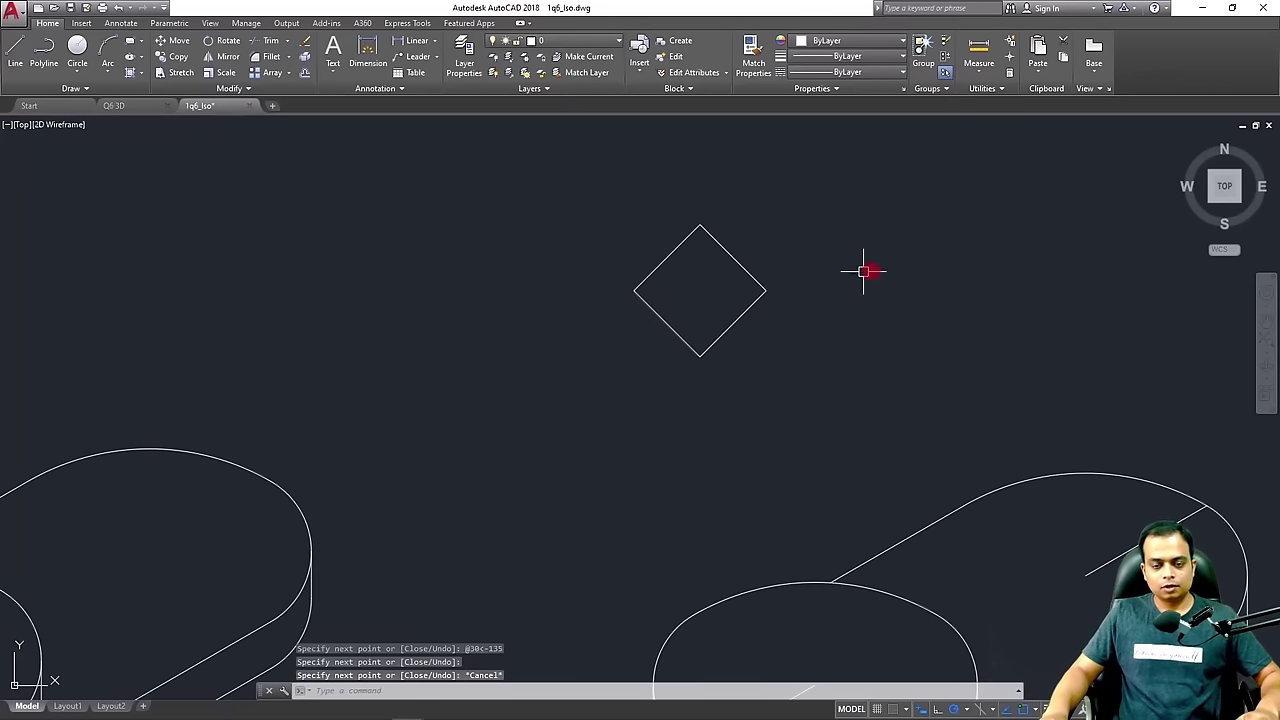
middle_drag(863, 271, 714, 269)
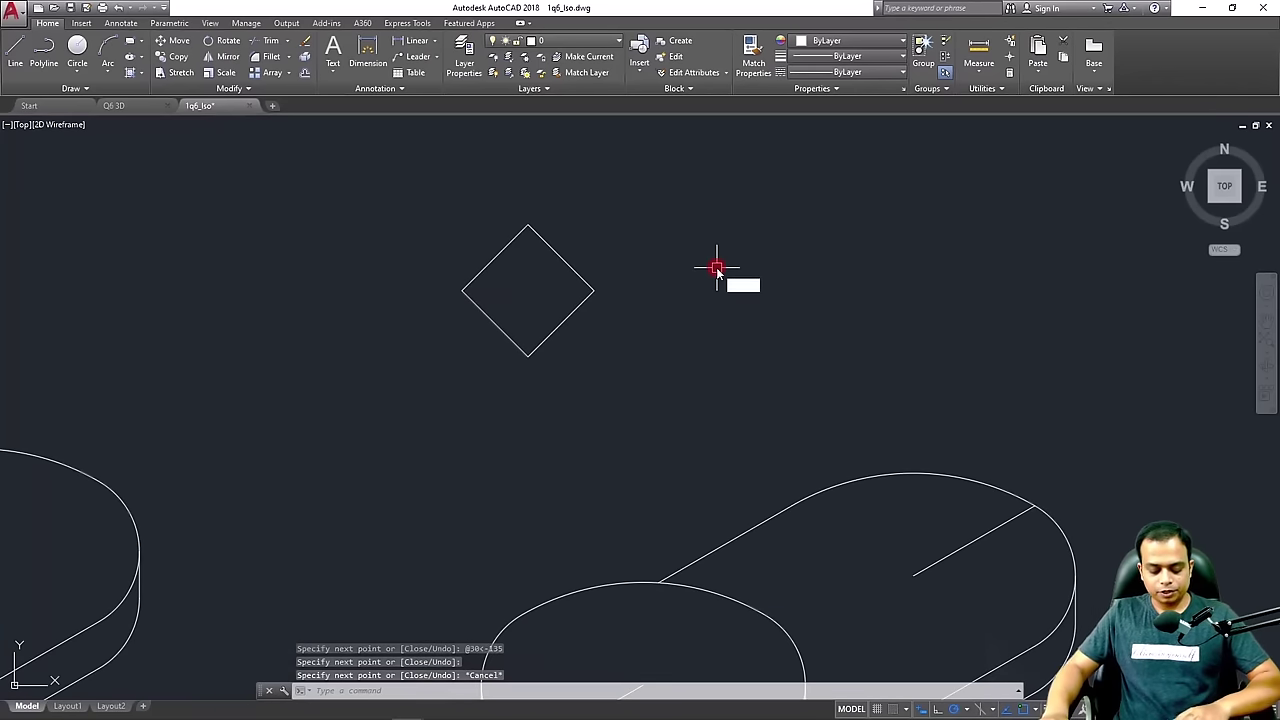
key(Return)
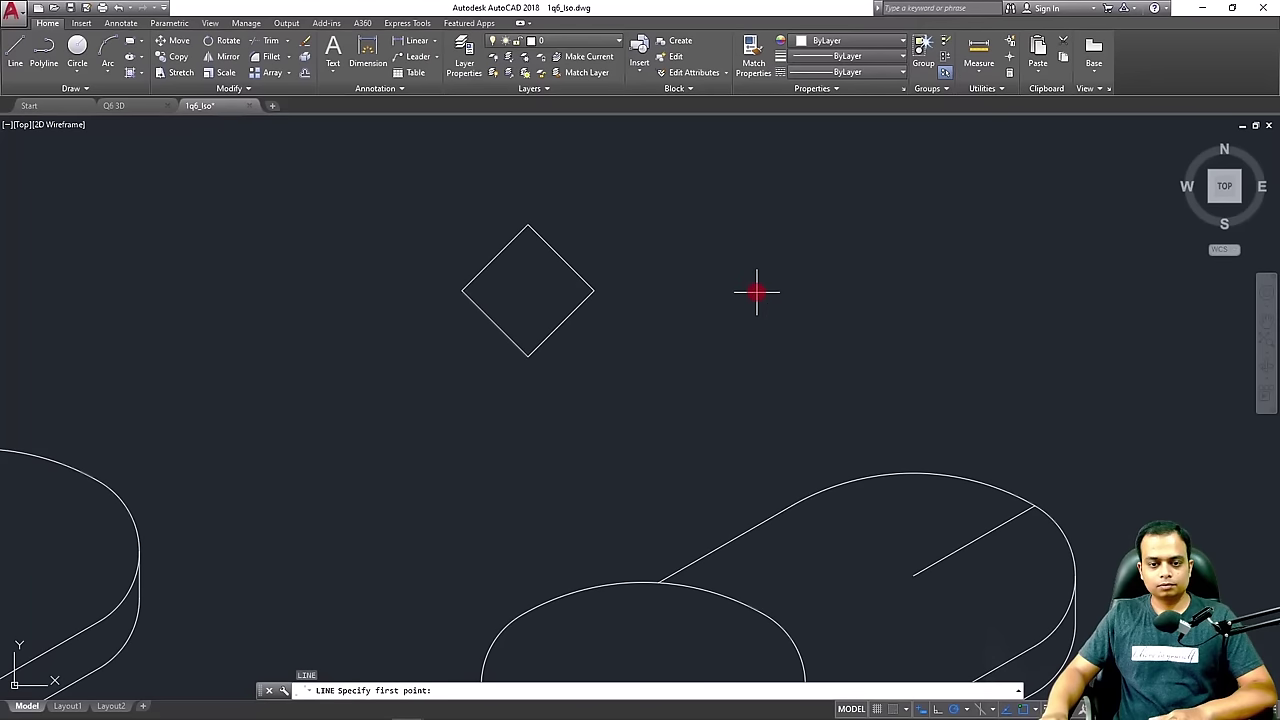
click(757, 291)
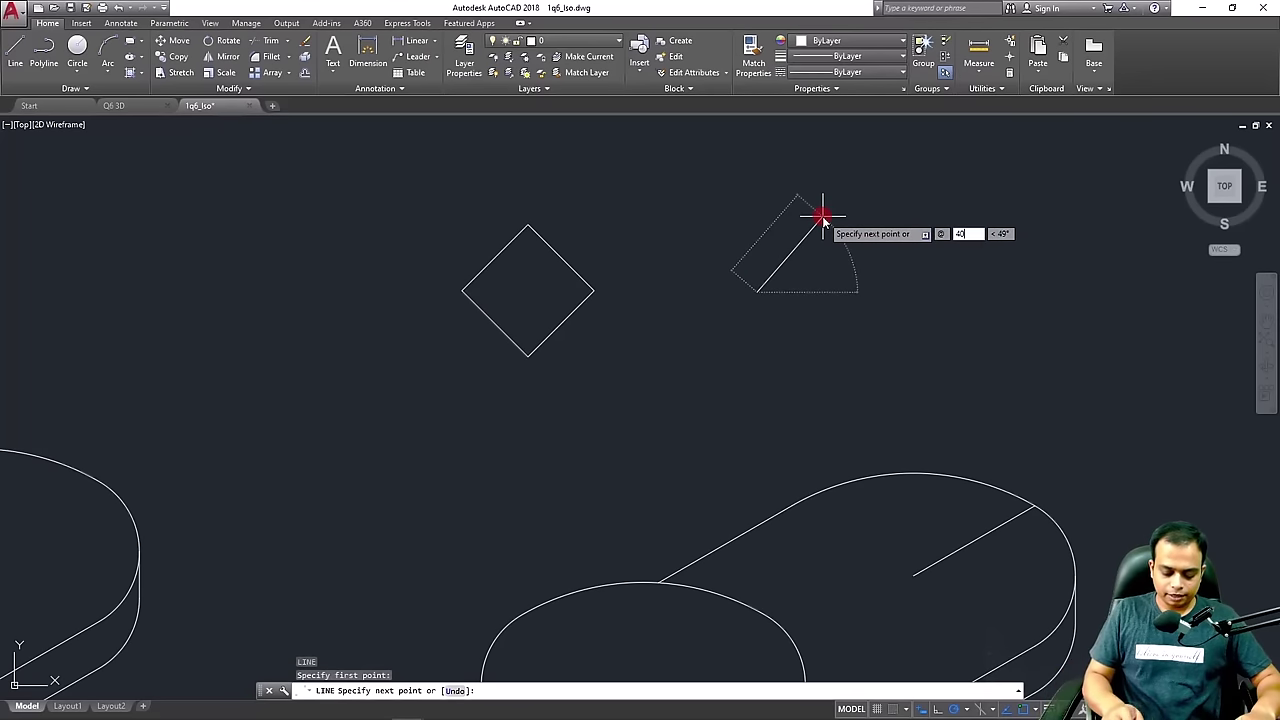
key(Tab)
key(Return)
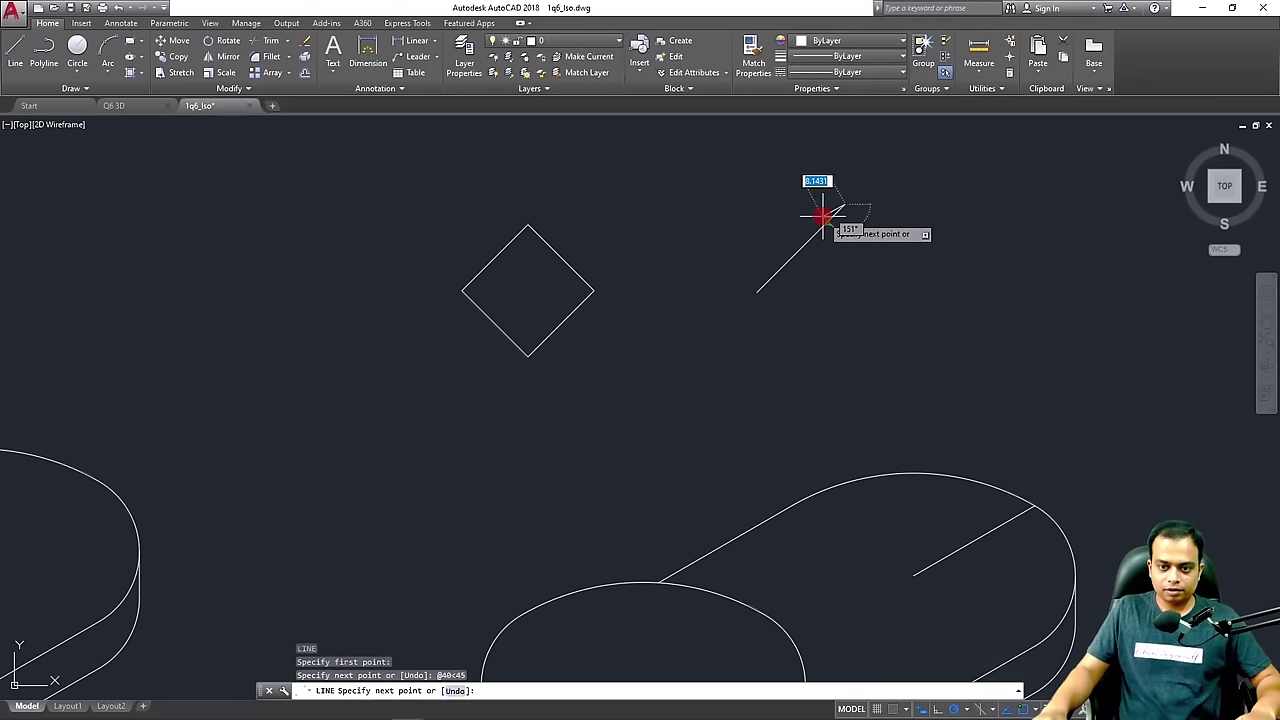
Complete the larger square with 40-unit sides at -45° and -135°, closing it at its starting point
text(40)
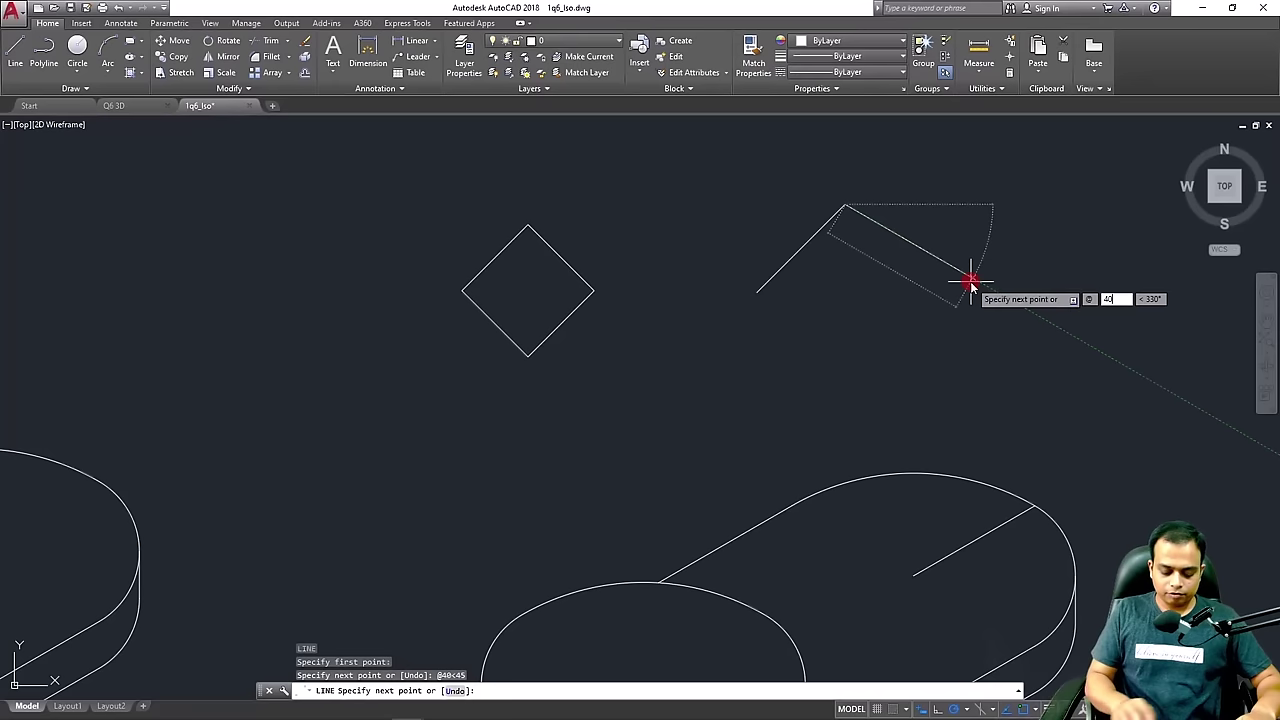
key(Return)
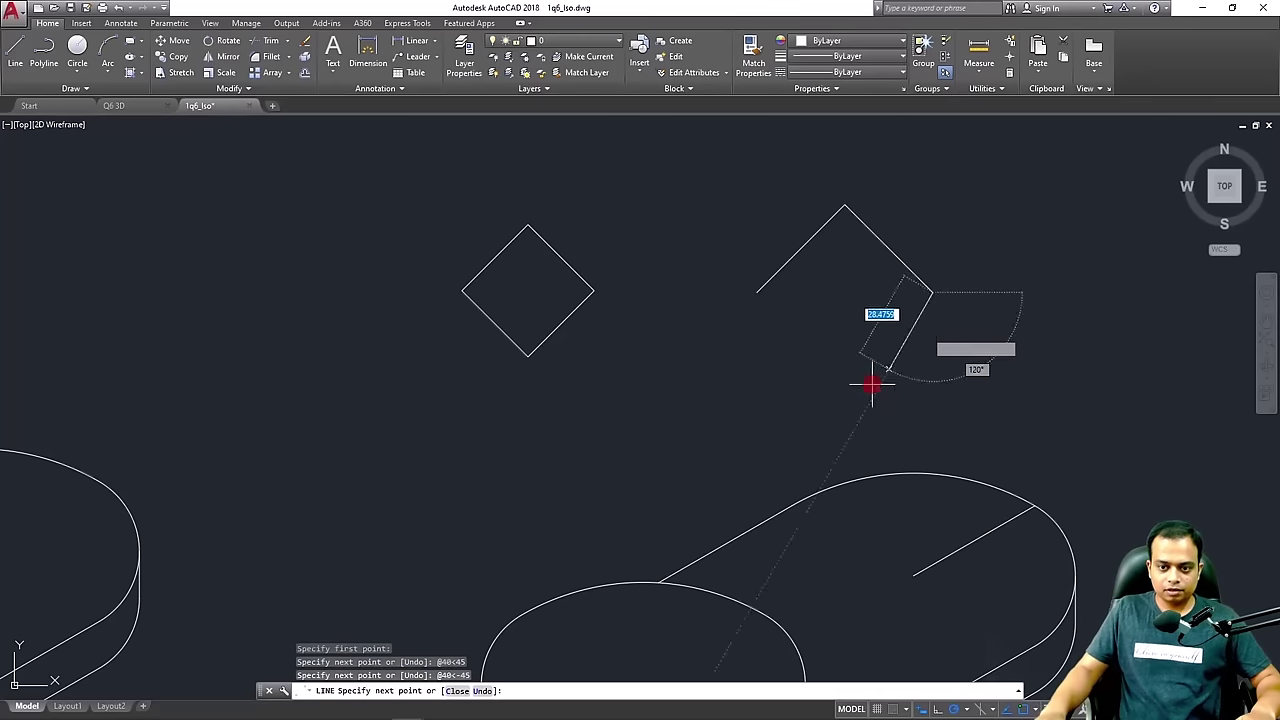
text(@40<)
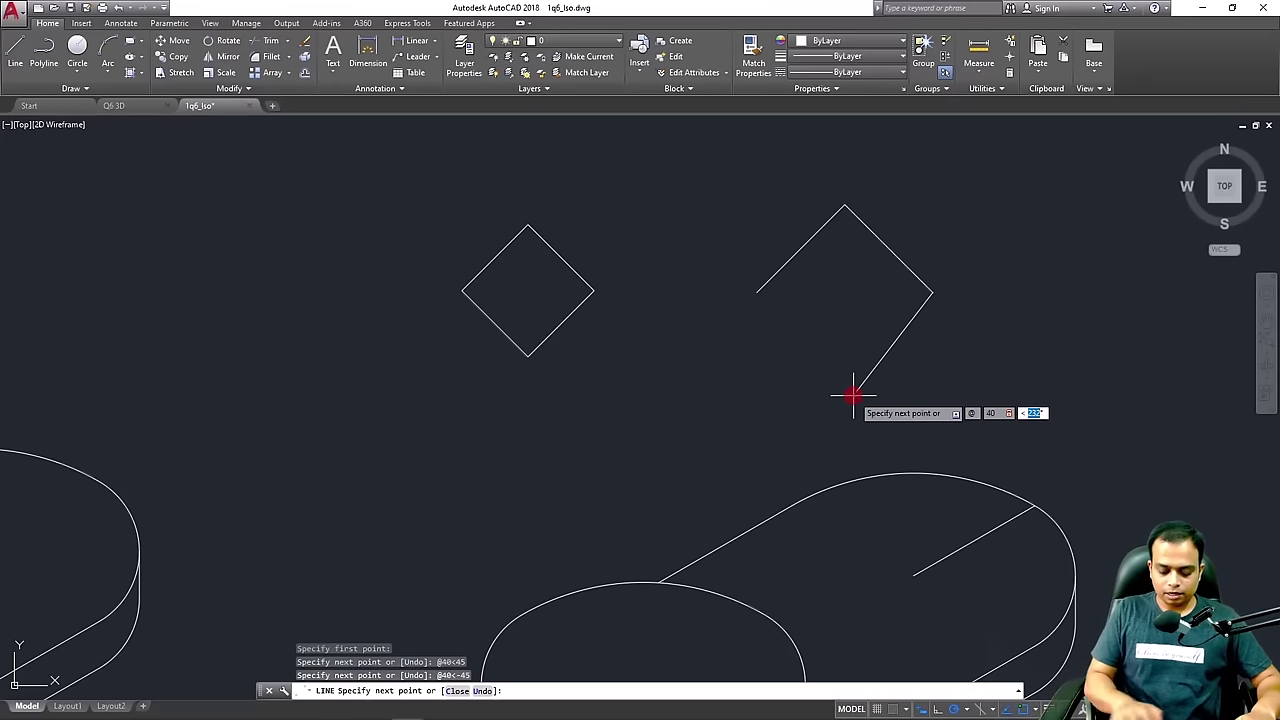
text(-135)
key(Return)
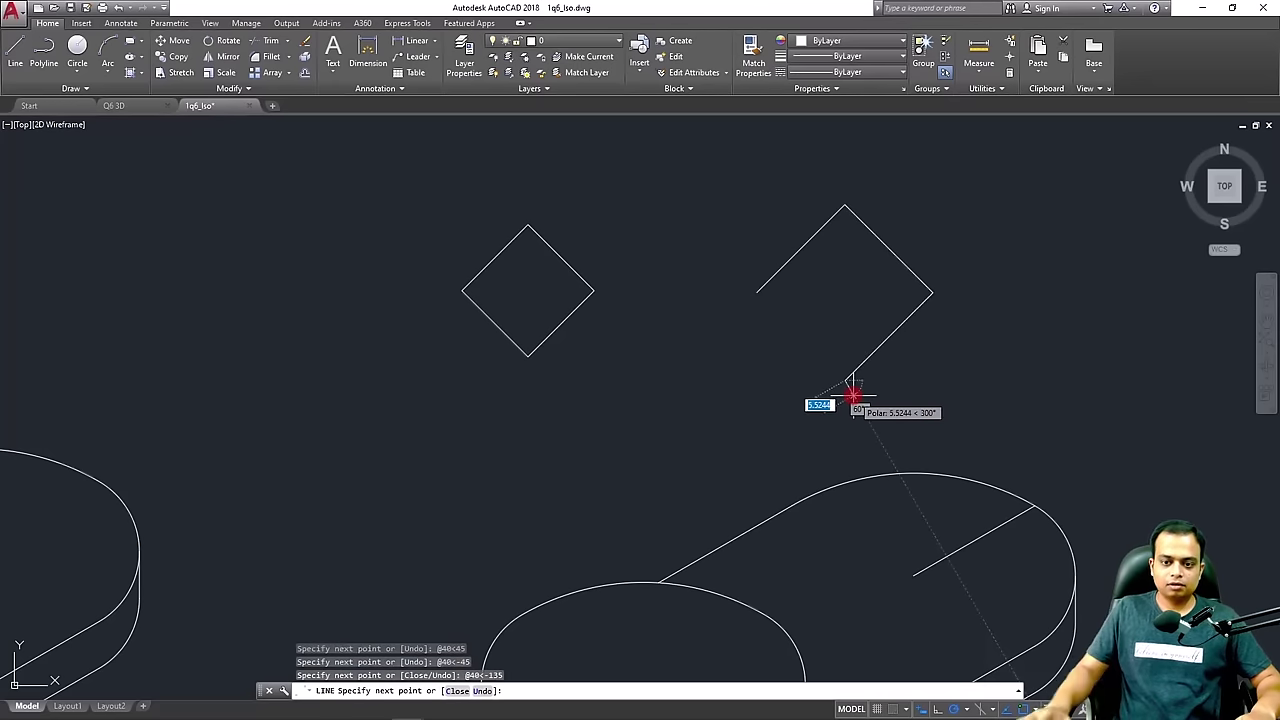
click(757, 292)
key(Escape)
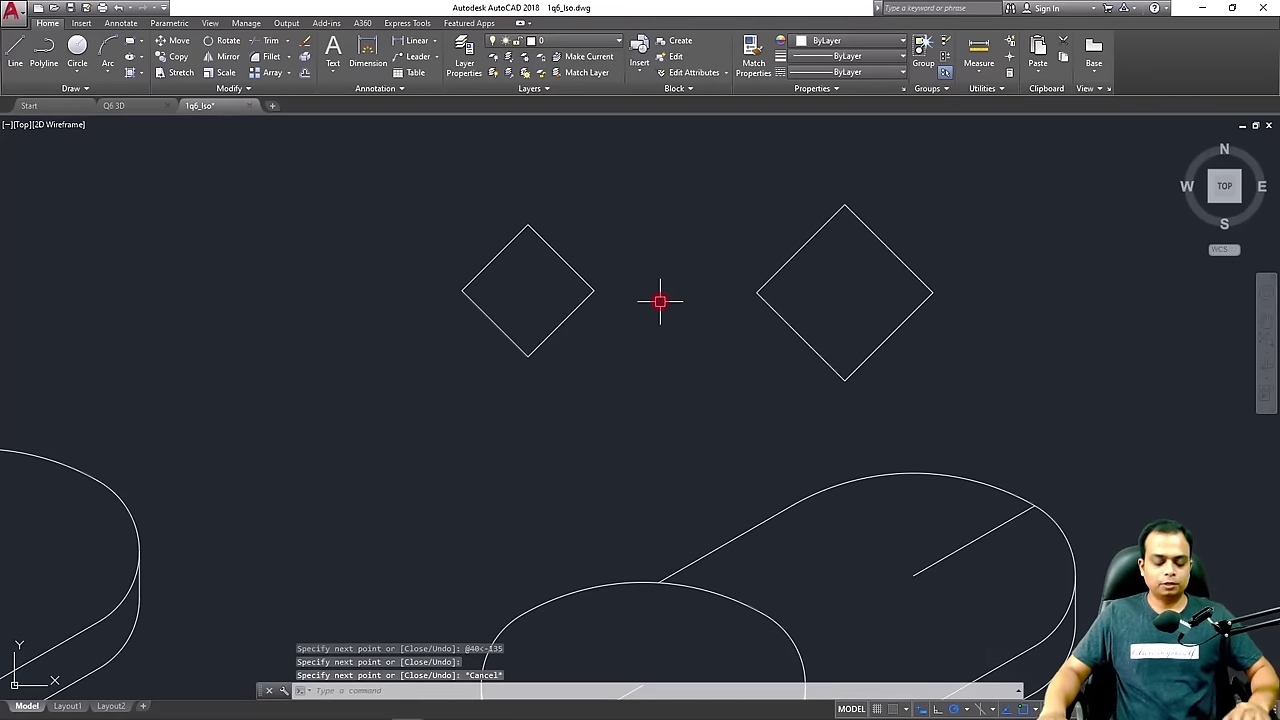
Draw the vertical and horizontal diagonals of the smaller square between its opposite corners
text(l)
key(Return)
click(527, 224)
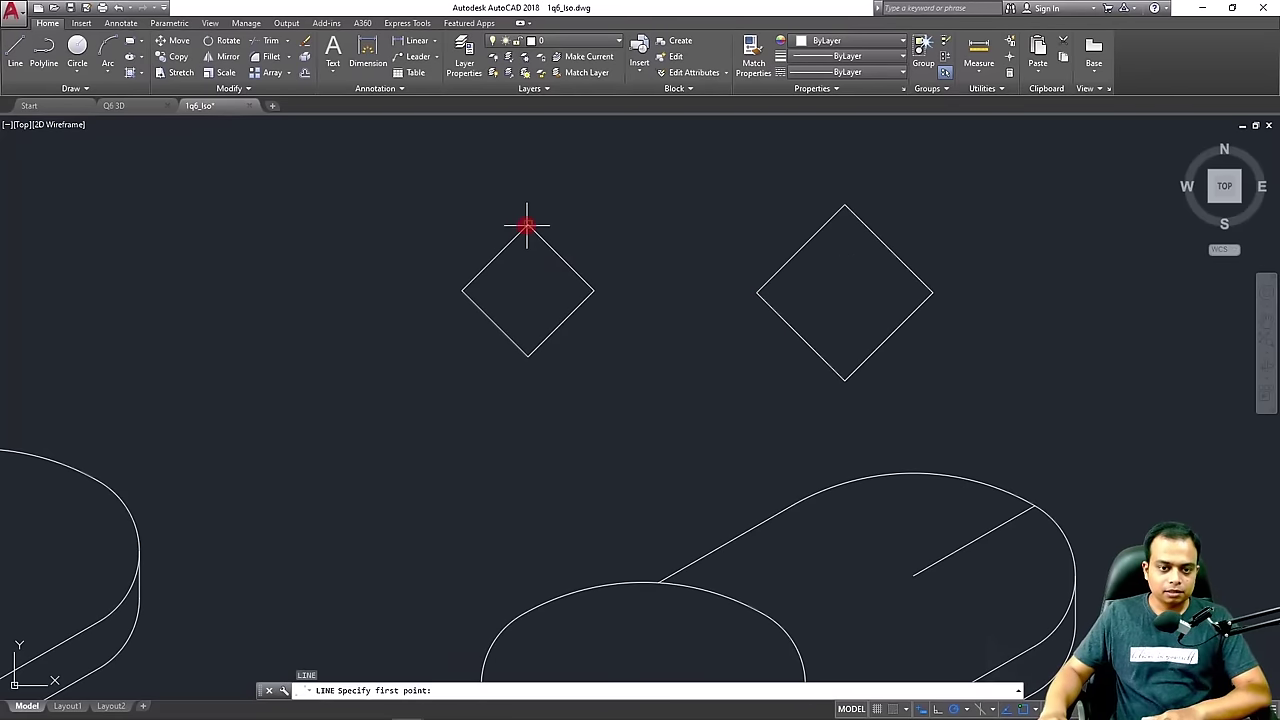
click(527, 355)
key(Return)
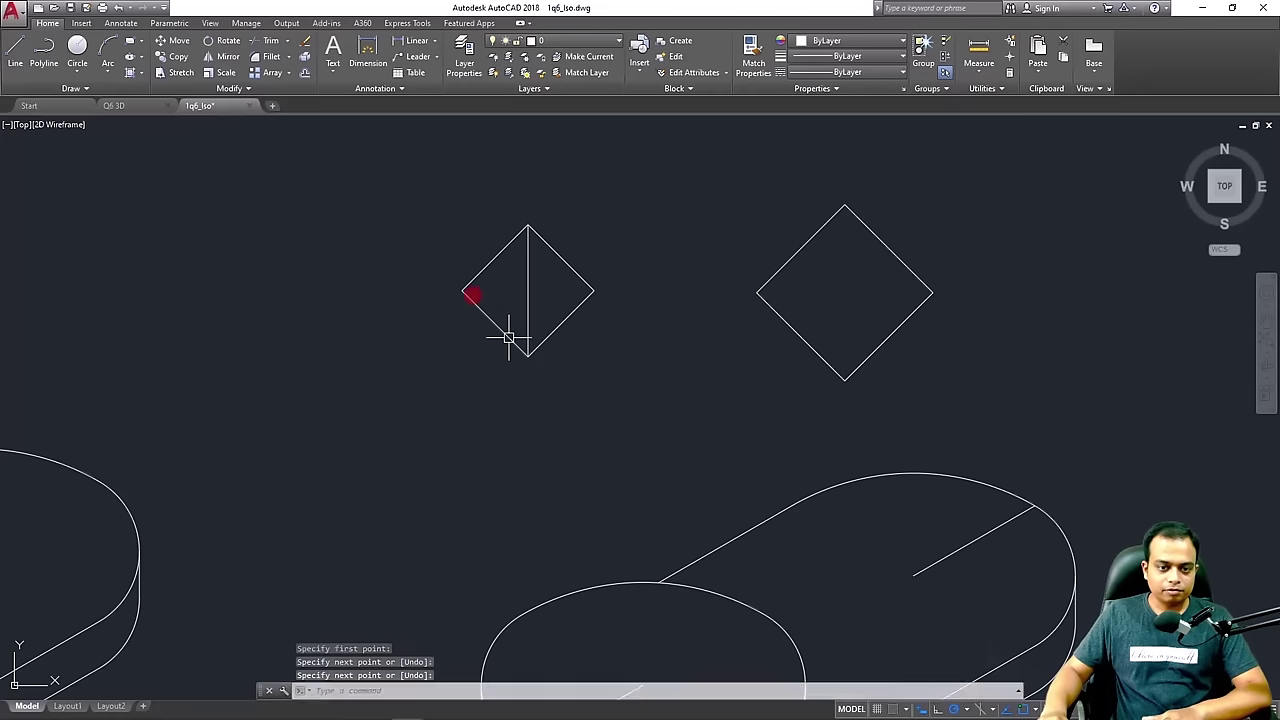
key(Return)
click(462, 290)
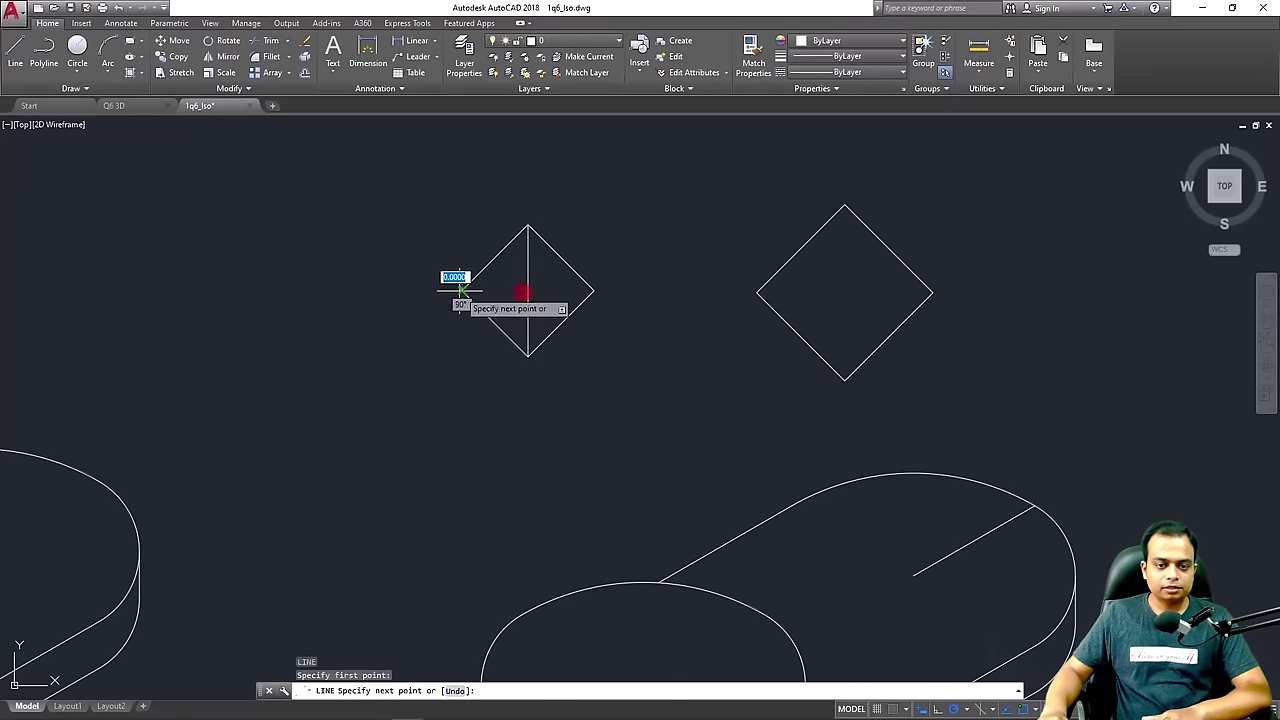
click(594, 290)
key(Return)
Draw the vertical and horizontal diagonals of the larger square between its opposite corners
key(Return)
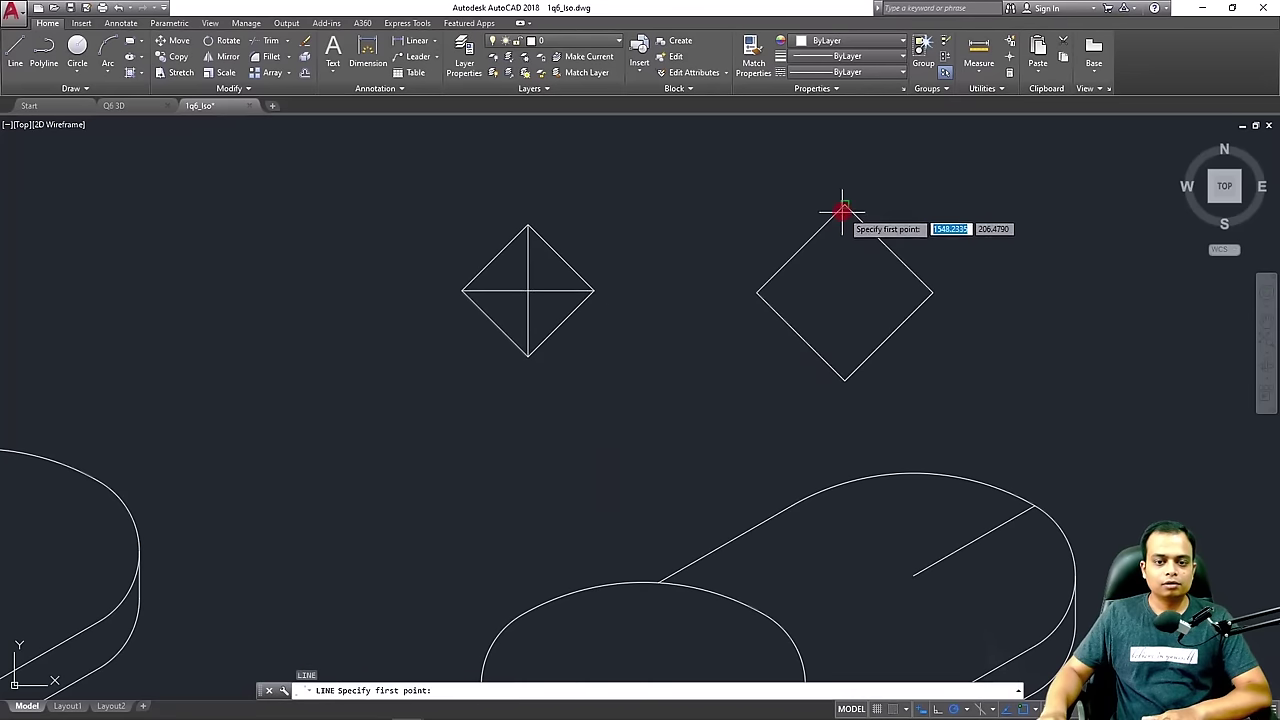
click(845, 204)
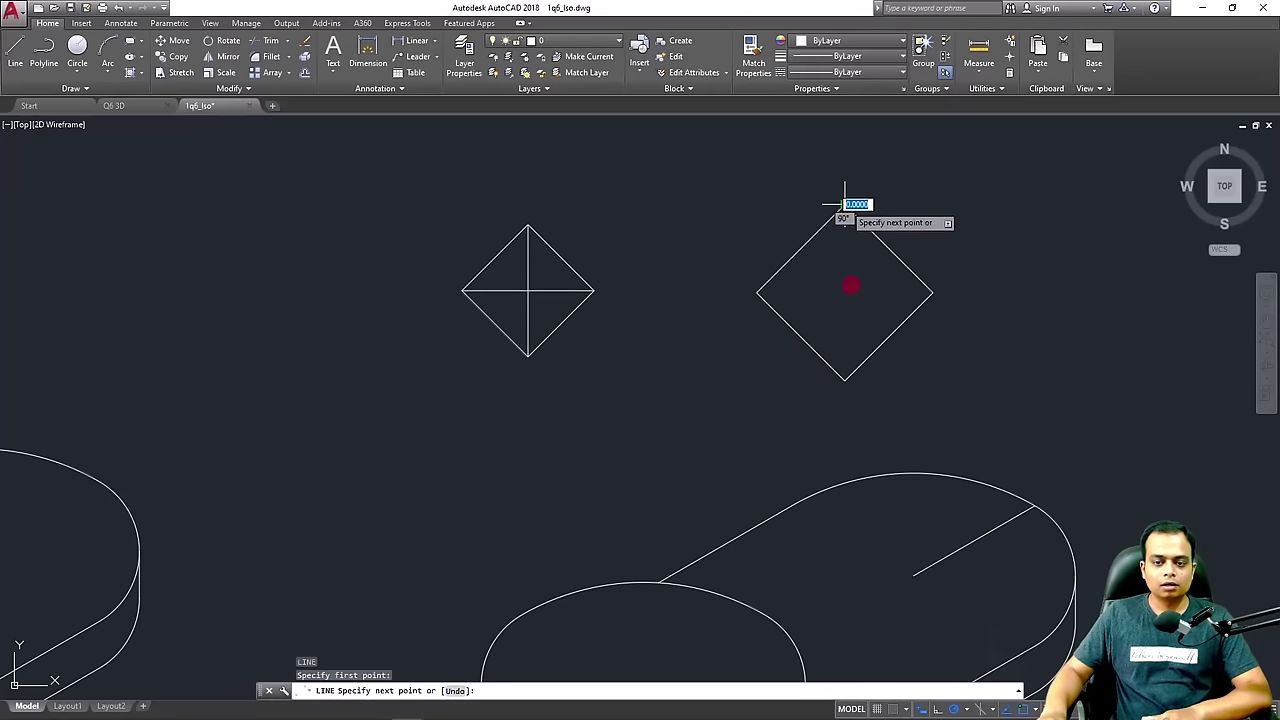
click(845, 380)
key(Return)
key(Return)
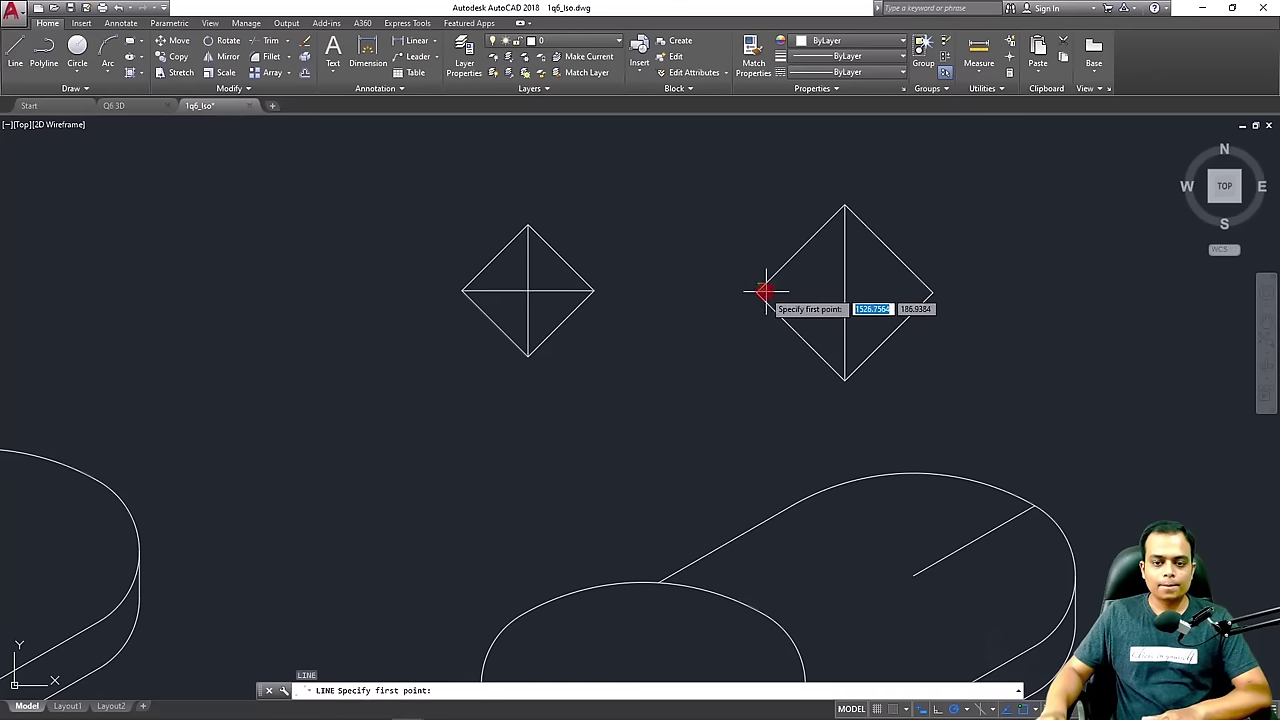
click(757, 292)
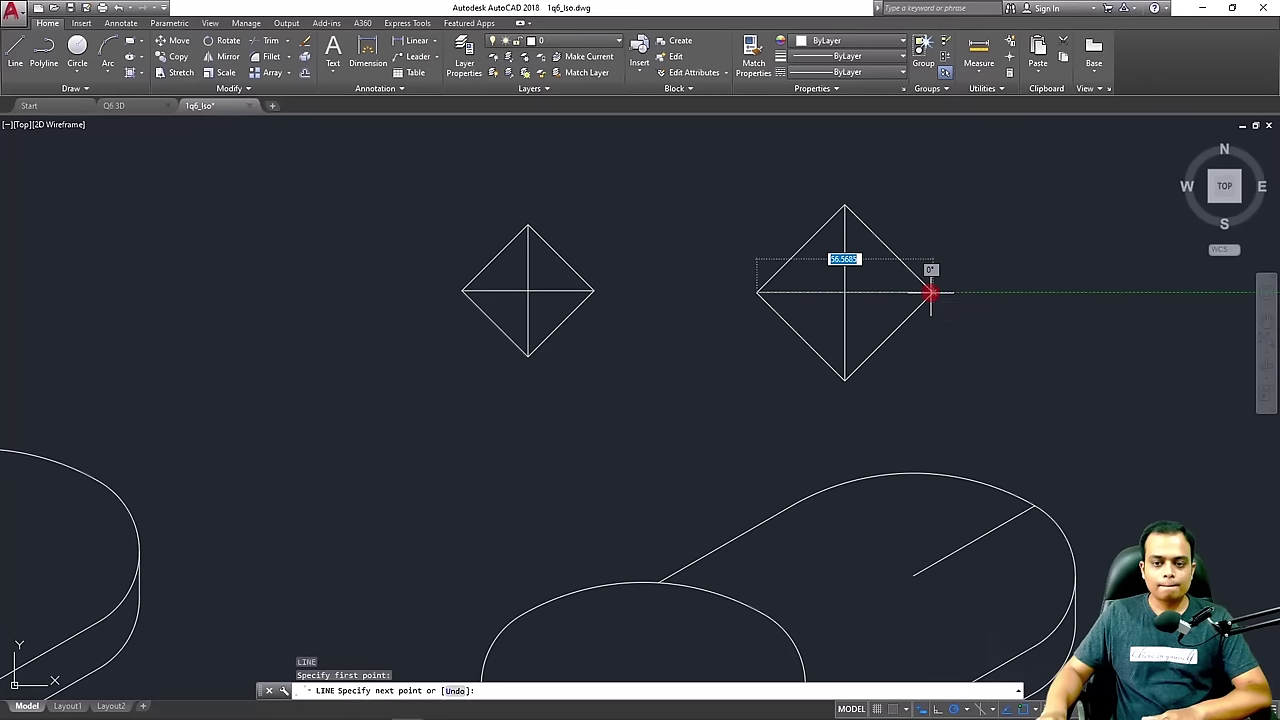
click(930, 292)
key(Return)
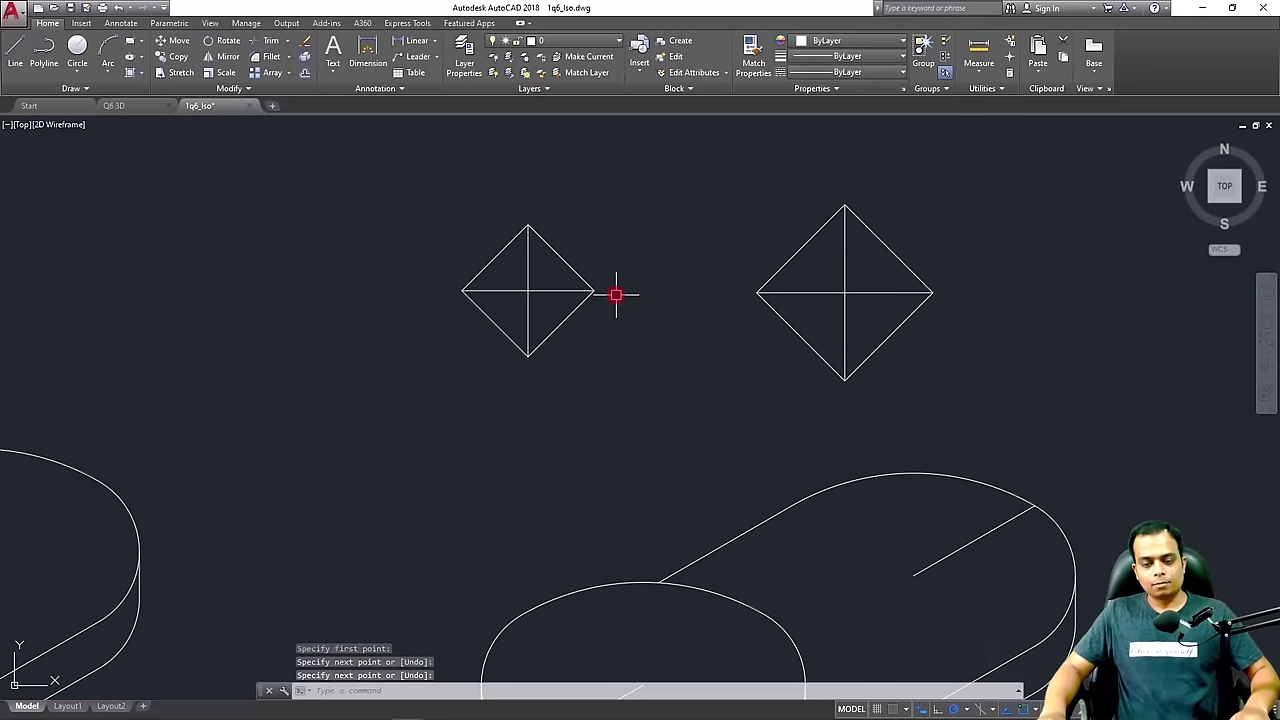
scroll(615, 293, down, 2)
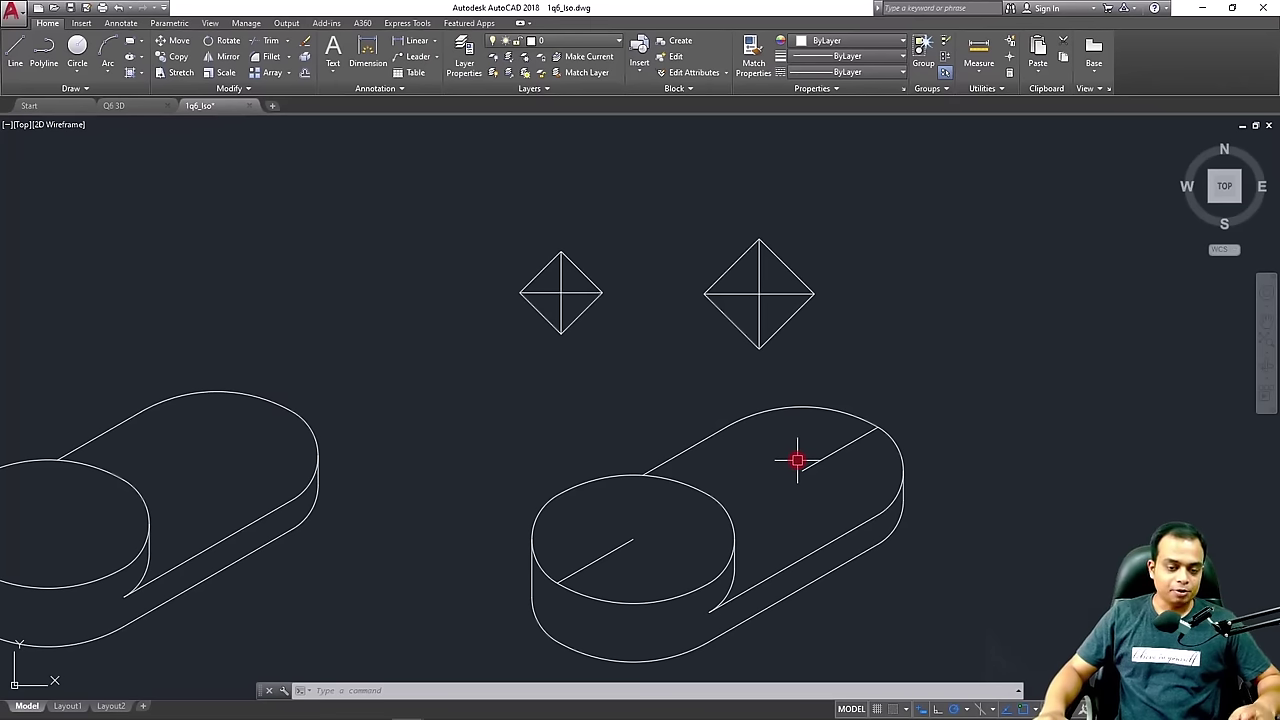
scroll(600, 397, up, 2)
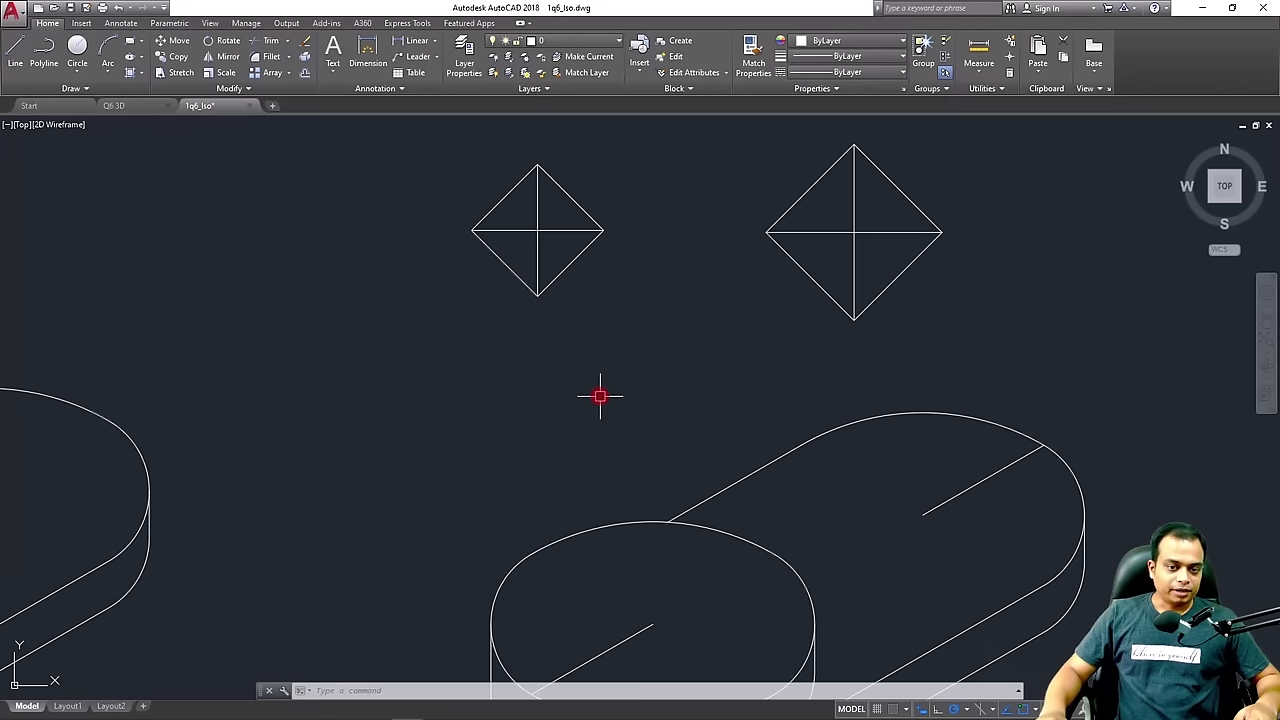
middle_drag(600, 397, 591, 464)
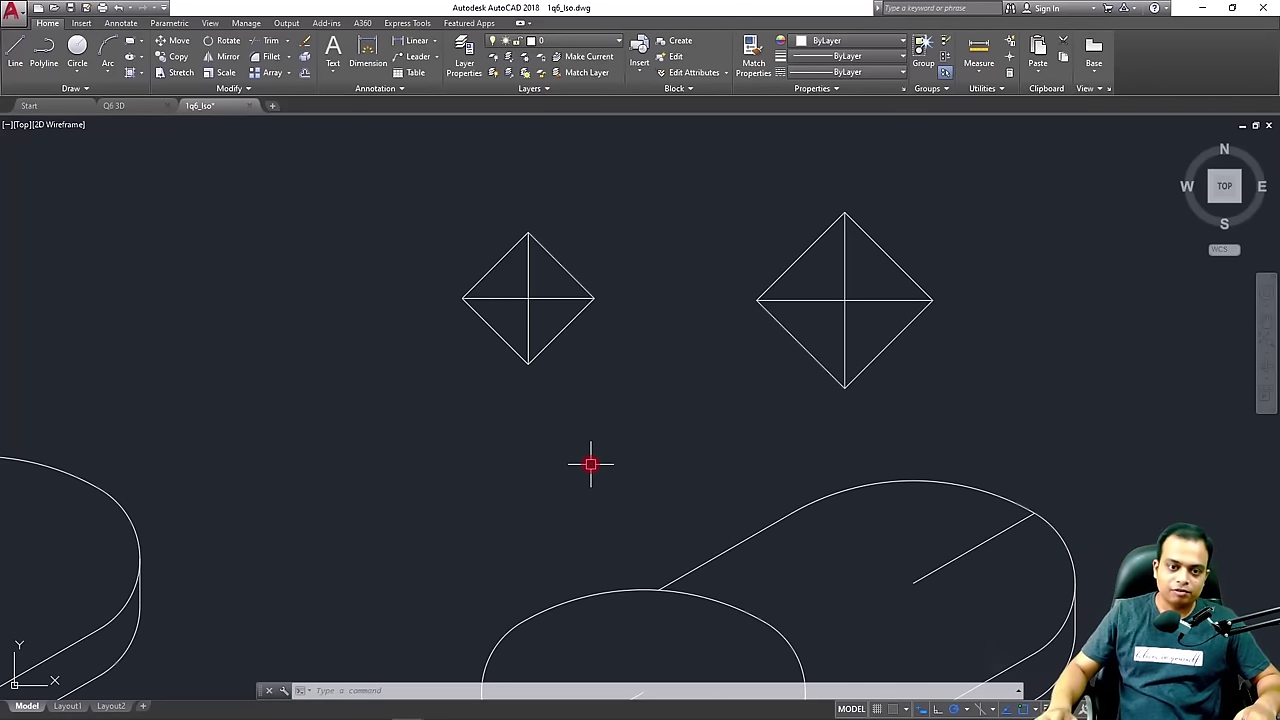
text(AR)
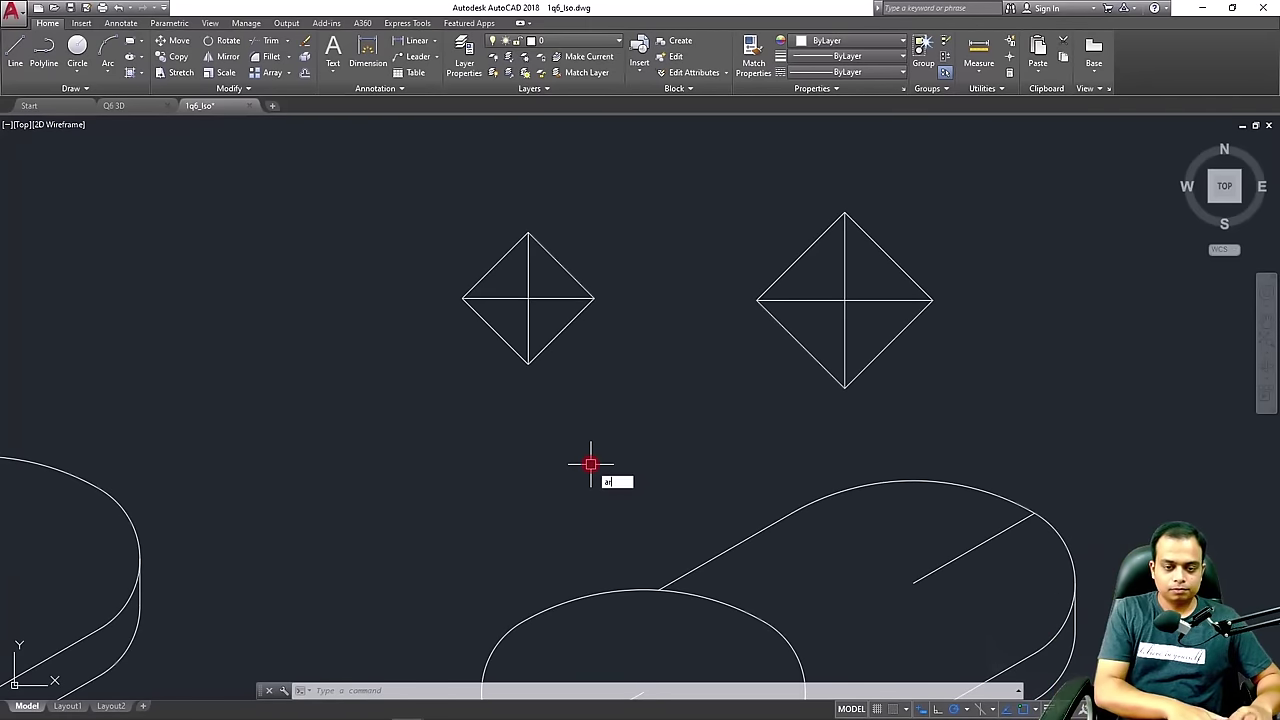
key(Escape)
key(Escape)
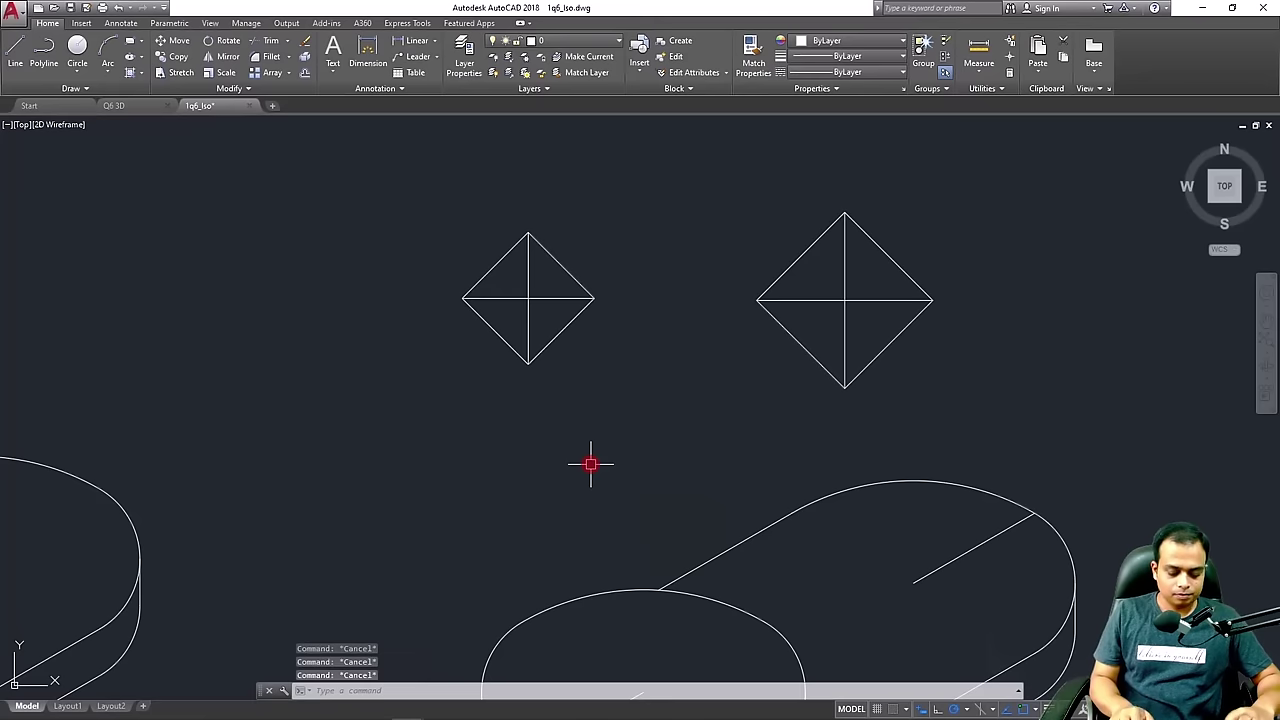
Draw a circle around the smaller square, centred where its diagonals cross and passing through its corners
text(c)
key(Return)
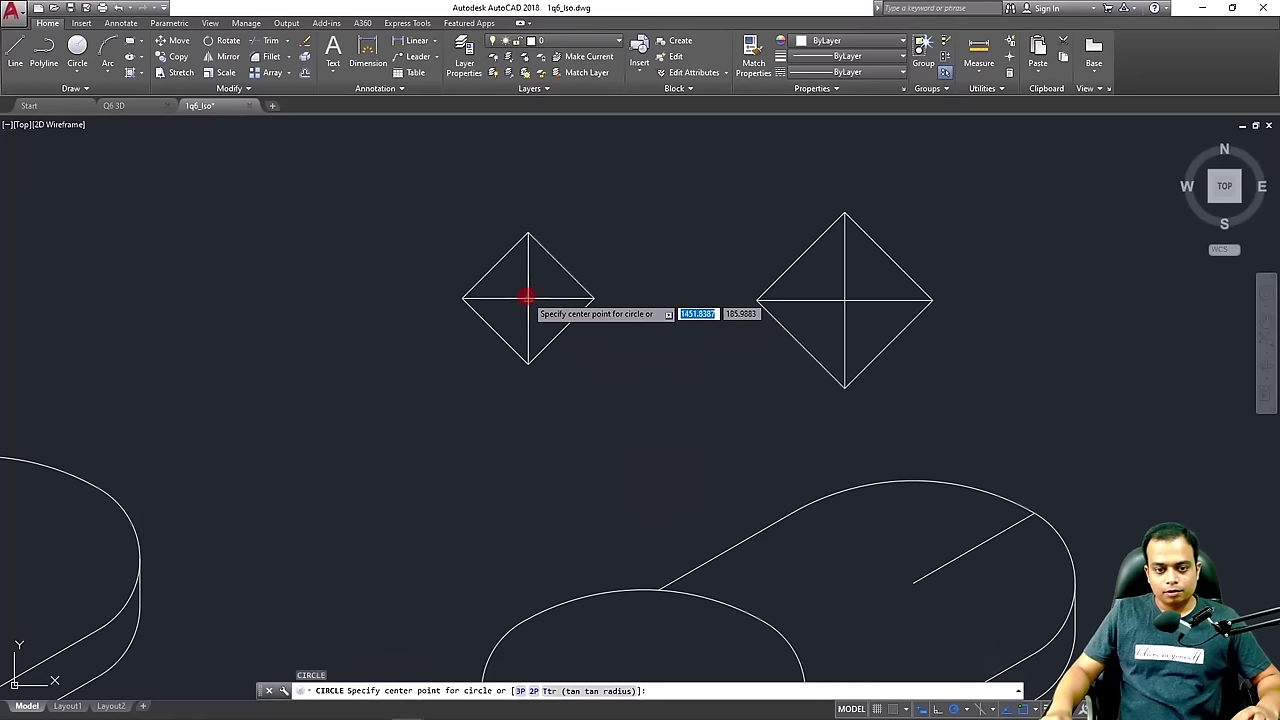
click(527, 297)
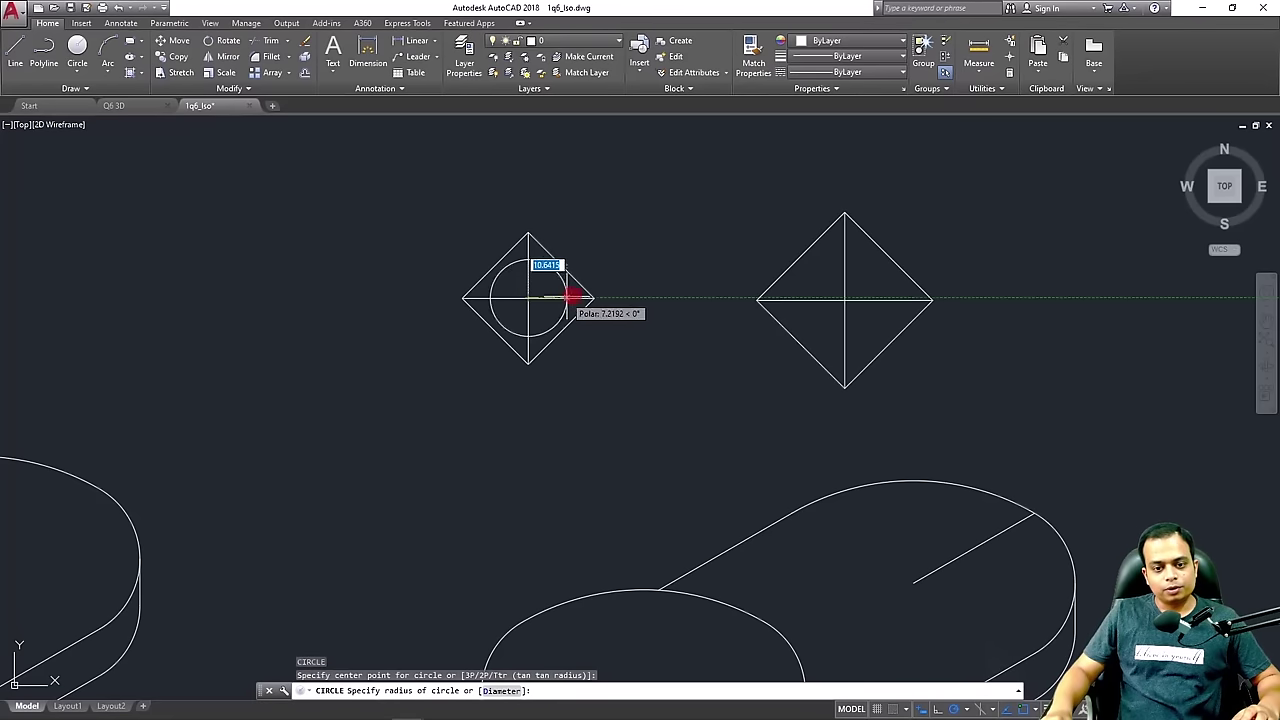
click(594, 295)
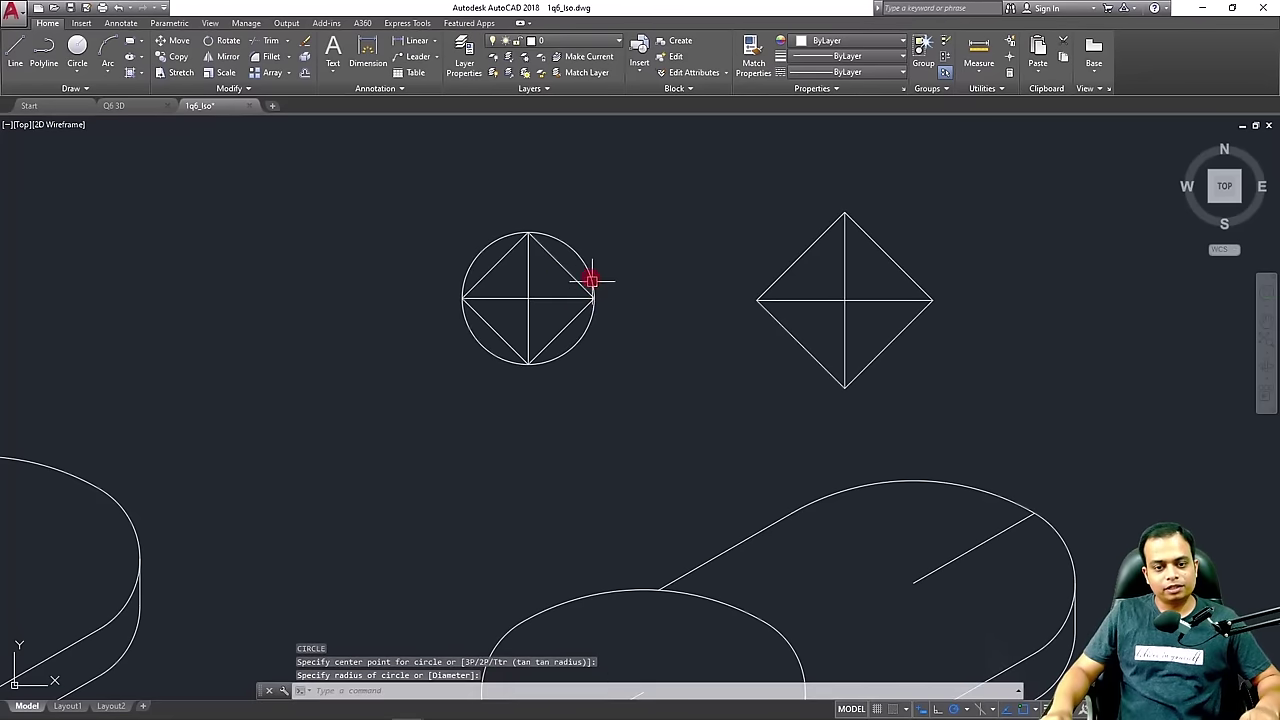
Move the smaller circle by its centre onto the inner end of the centre line at the plate's rounded end
click(578, 268)
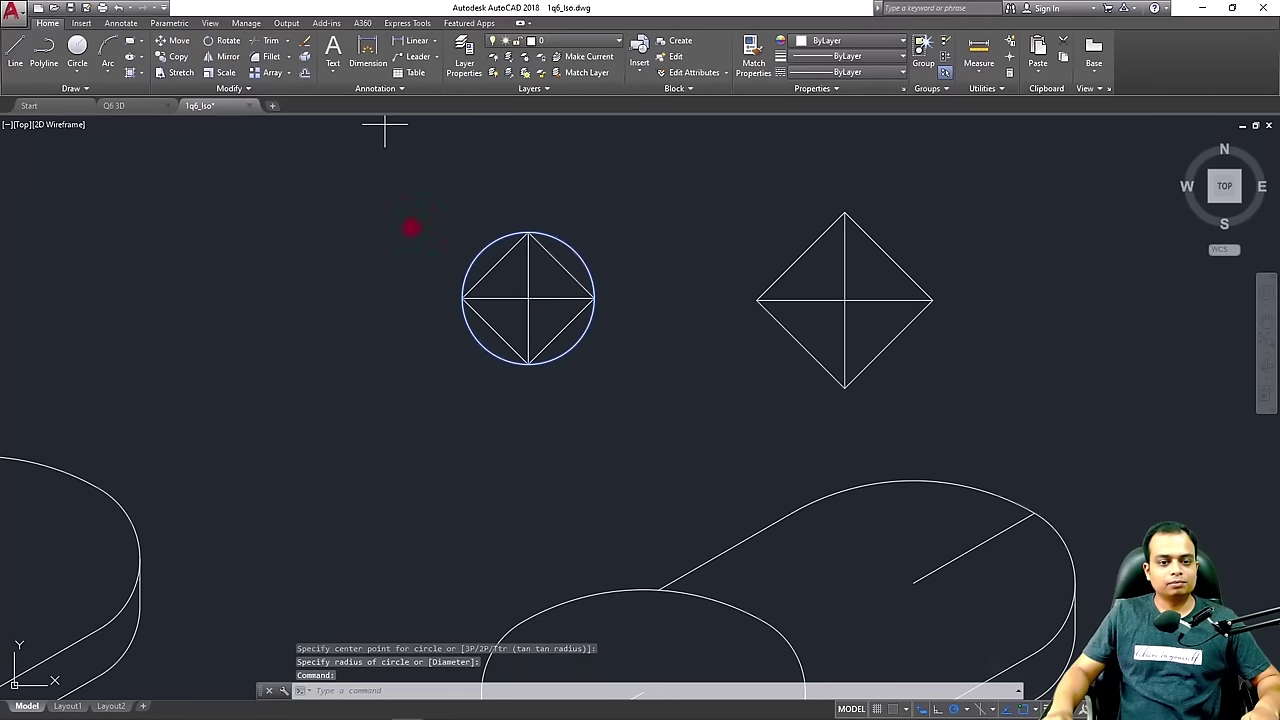
text(m)
key(Return)
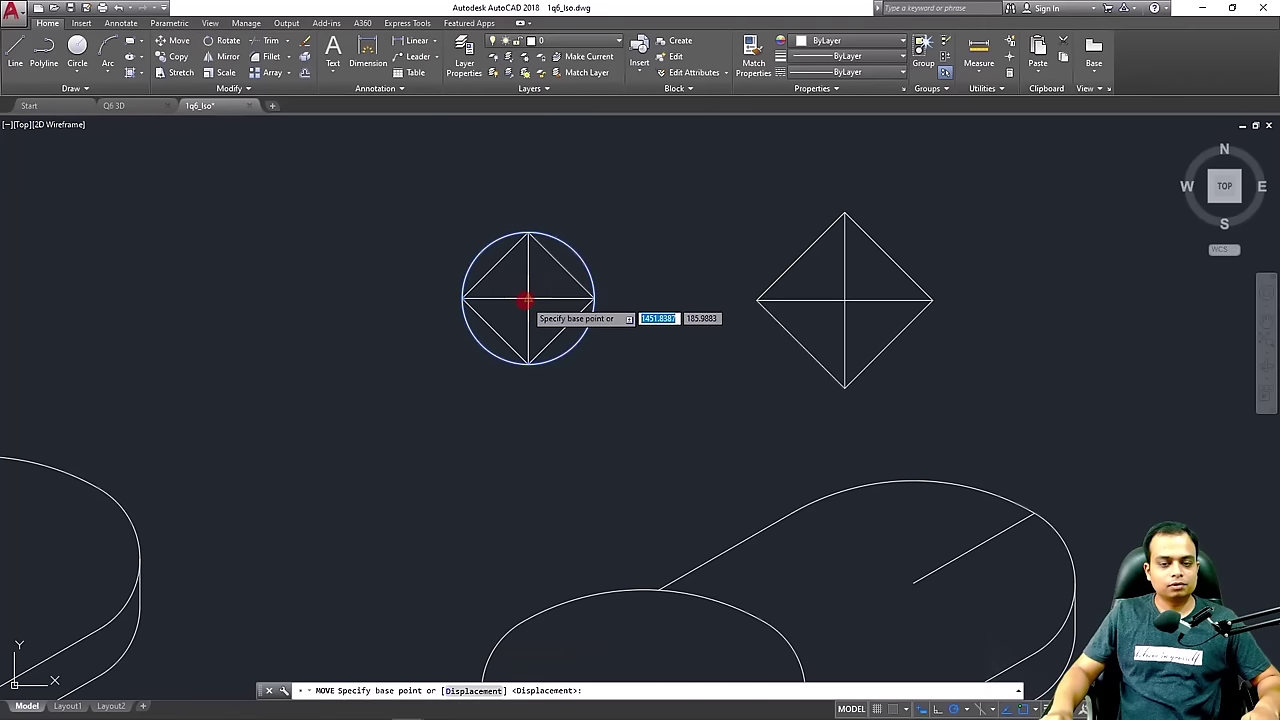
click(525, 300)
scroll(935, 589, down, 2)
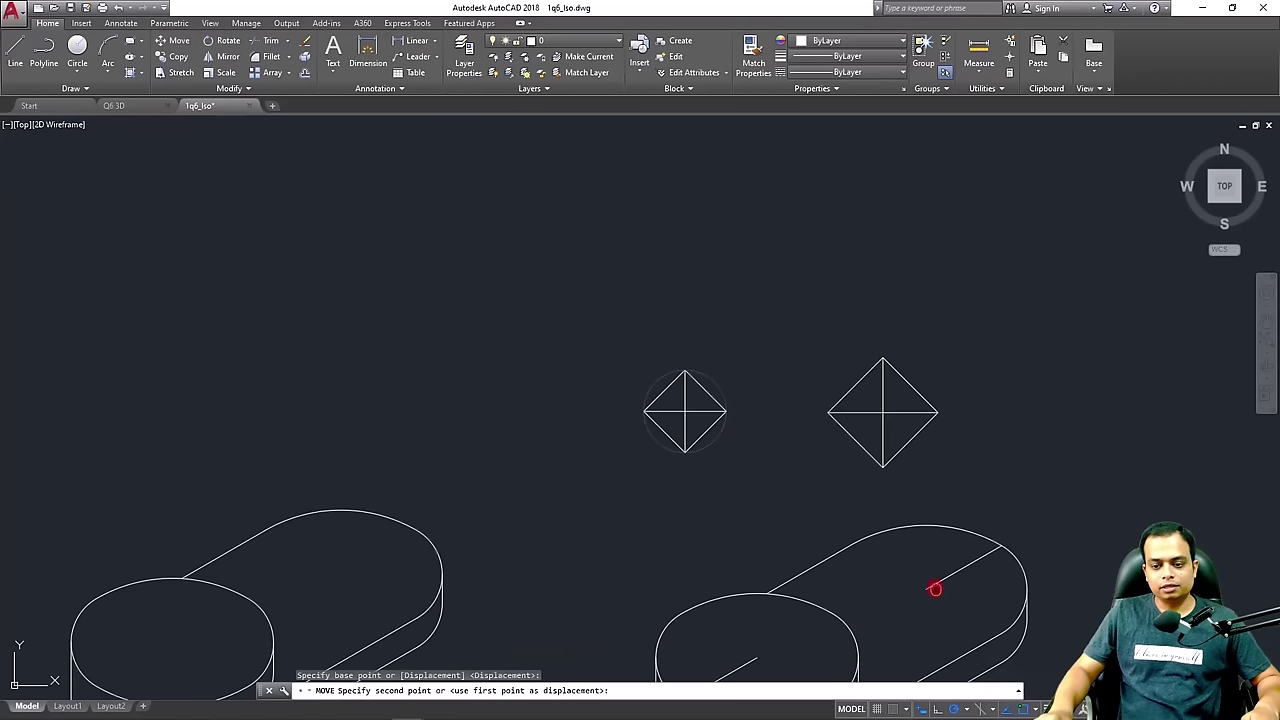
scroll(935, 589, up, 2)
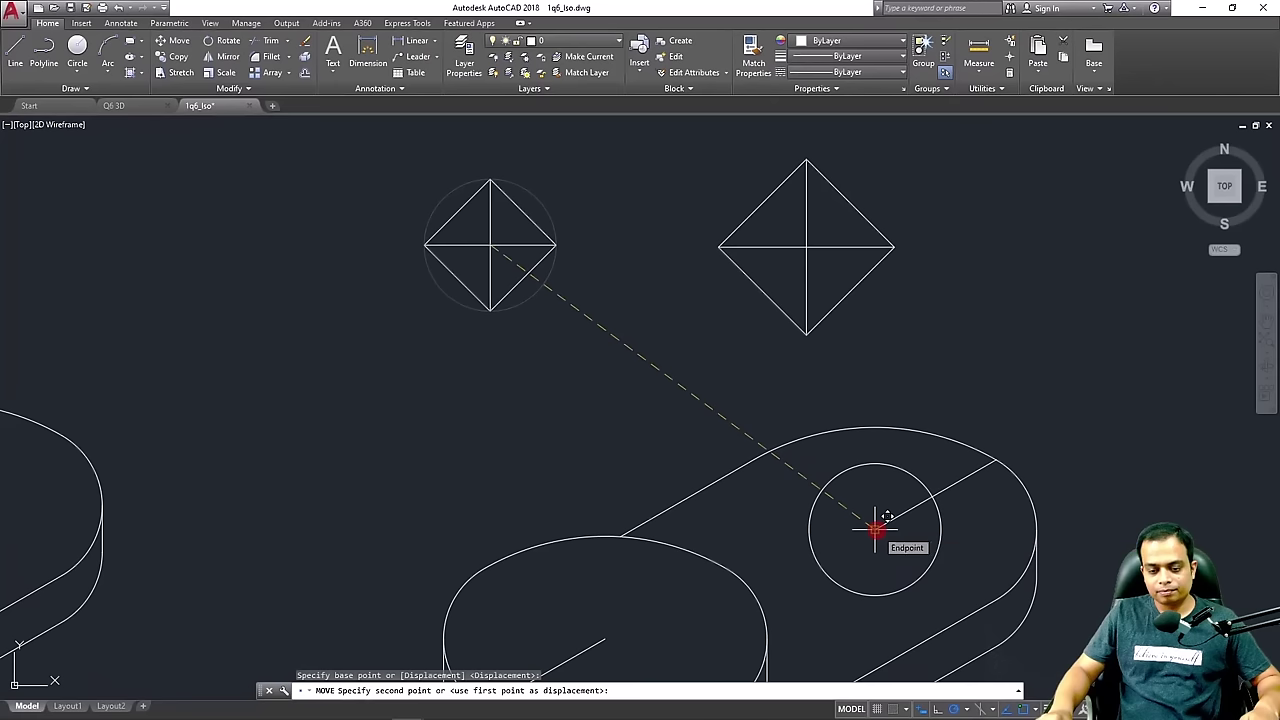
key(Escape)
Draw a circle around the larger square, centred where its diagonals cross and passing through its corners
mouse_move(902, 422)
middle_down()
mouse_move(887, 303)
mouse_move(864, 426)
middle_up()
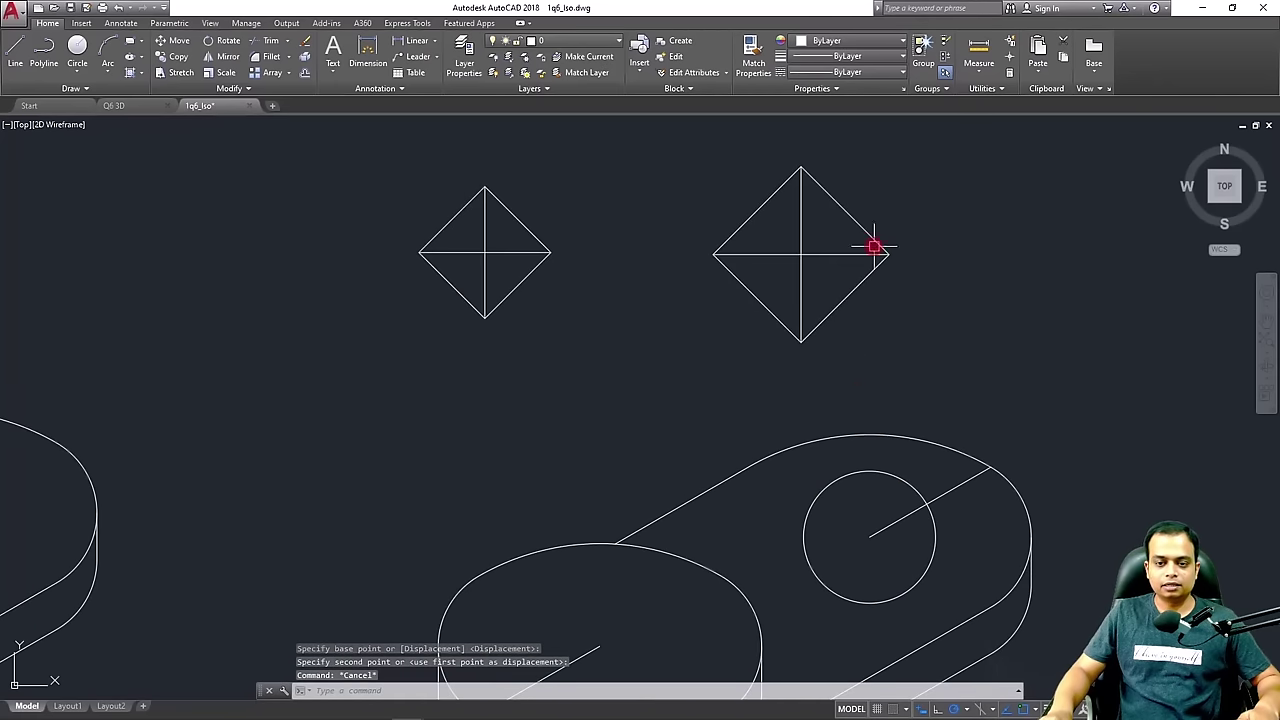
text(c)
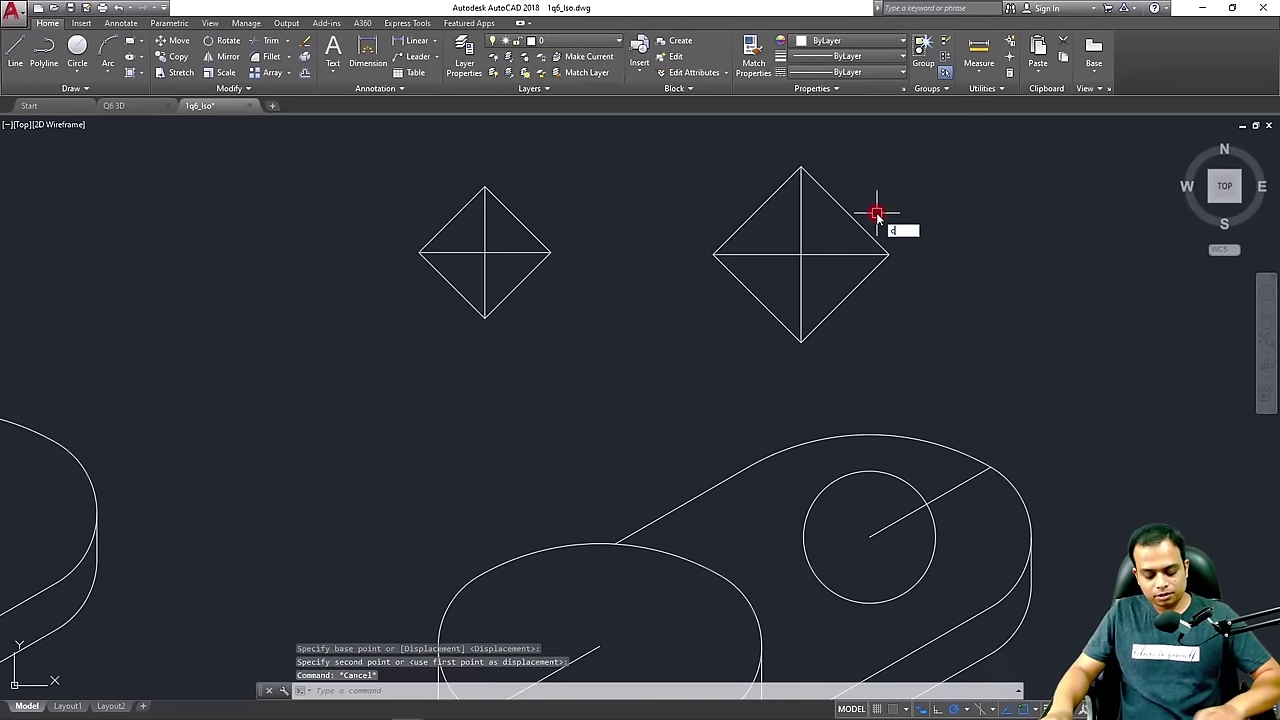
key(Return)
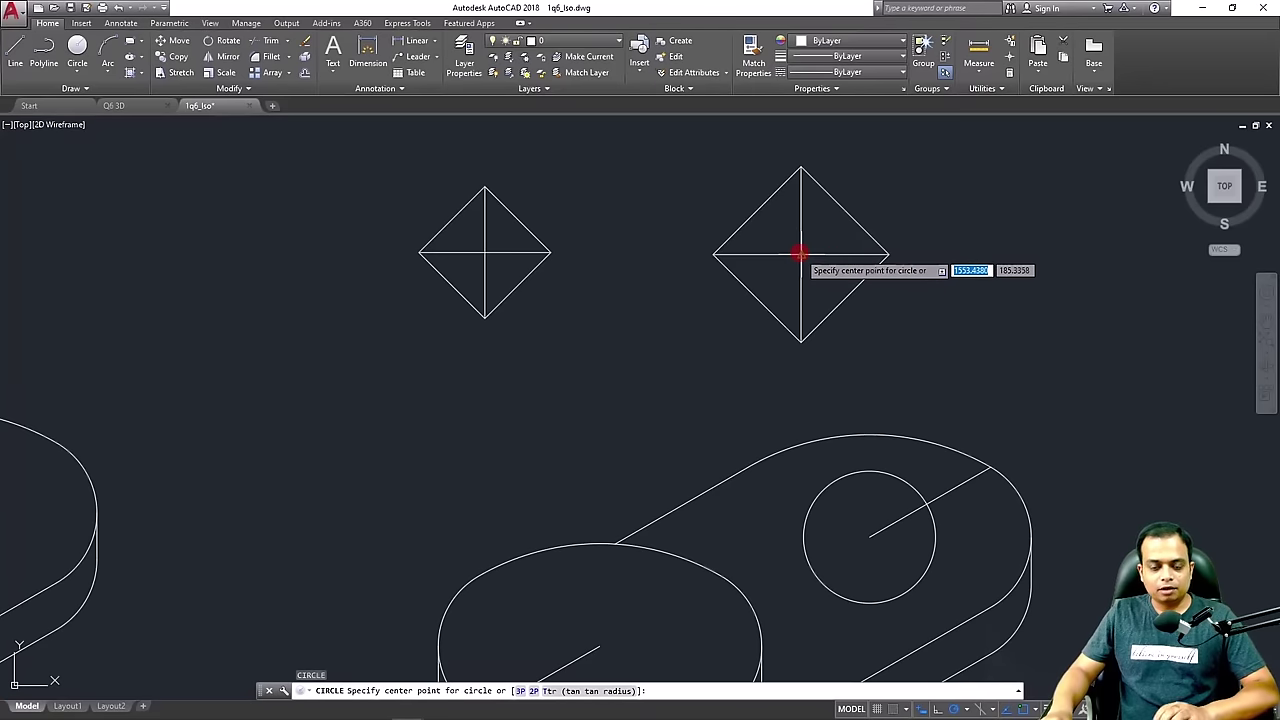
click(800, 253)
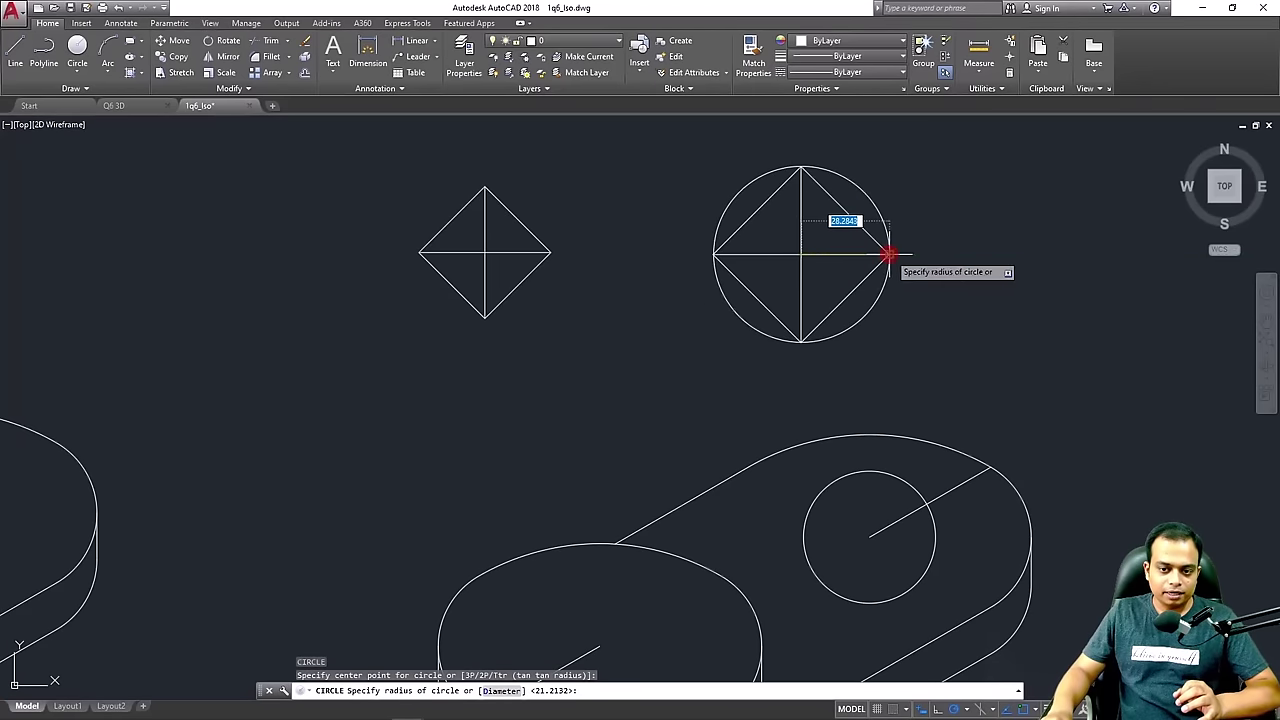
click(889, 254)
Move the larger circle by its centre onto the inner end of the centre line on the cylinder's top face
click(877, 206)
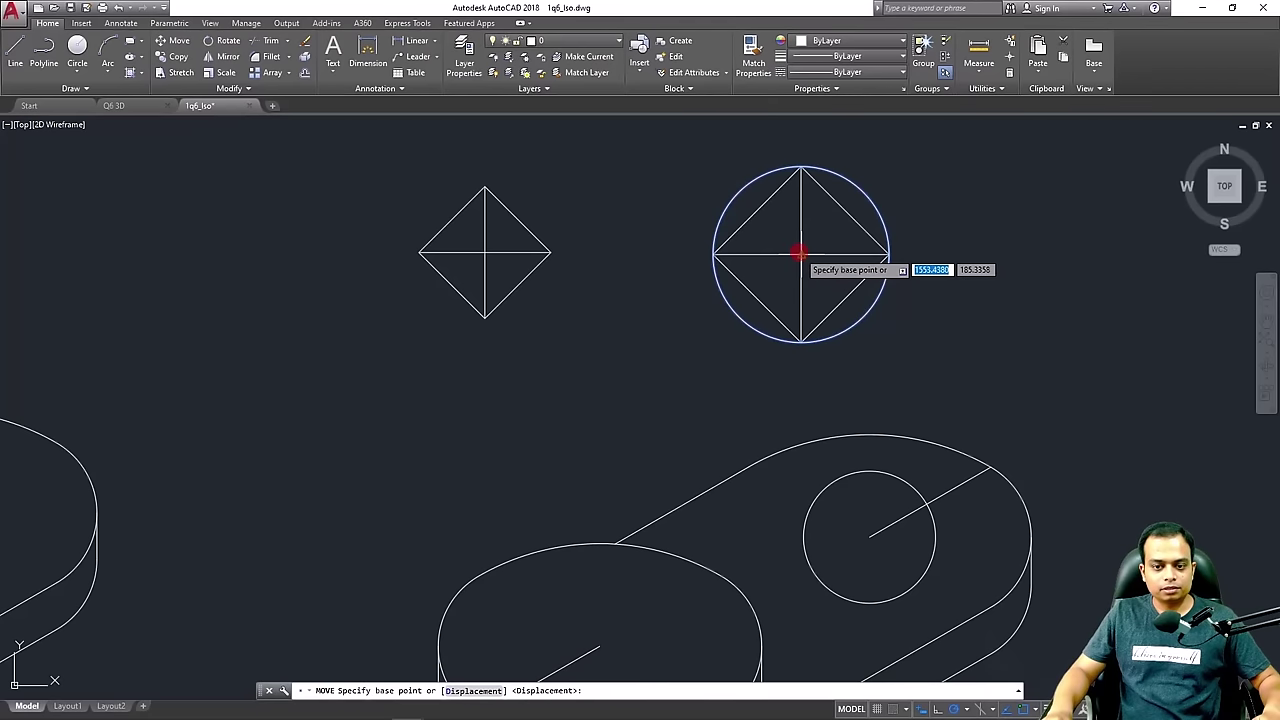
click(800, 254)
middle_drag(691, 383, 691, 249)
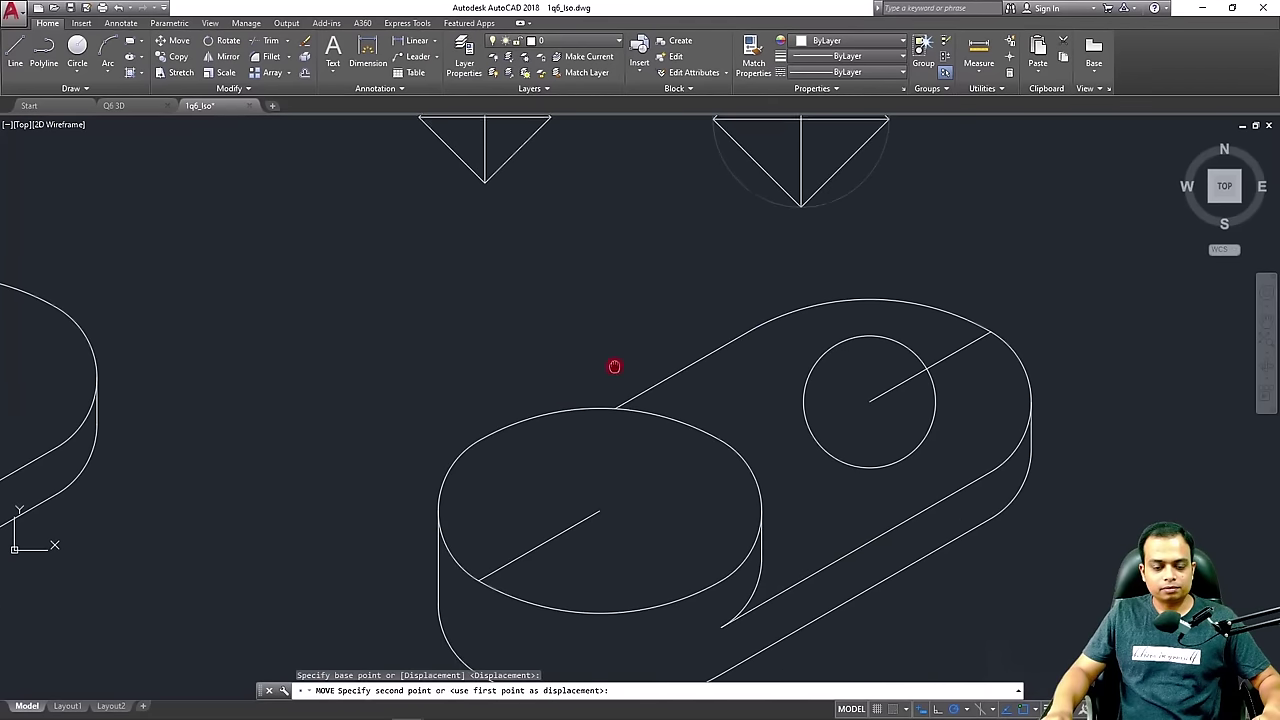
click(602, 511)
key(Escape)
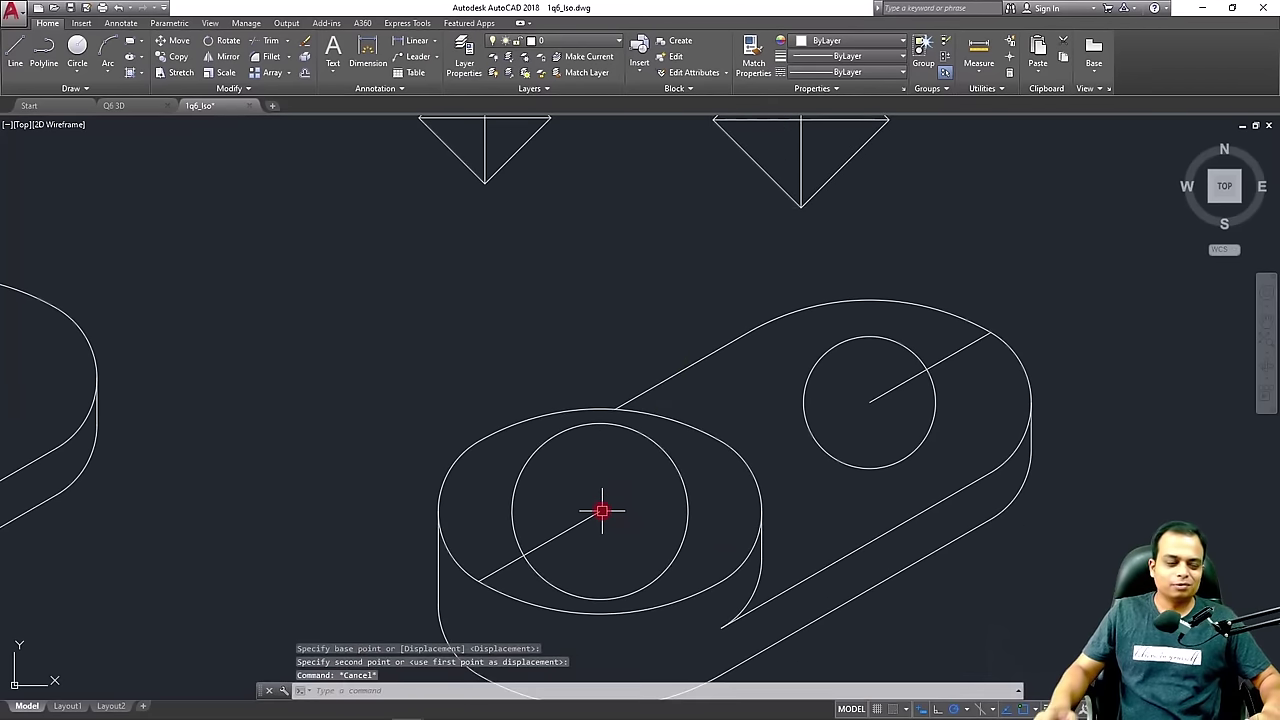
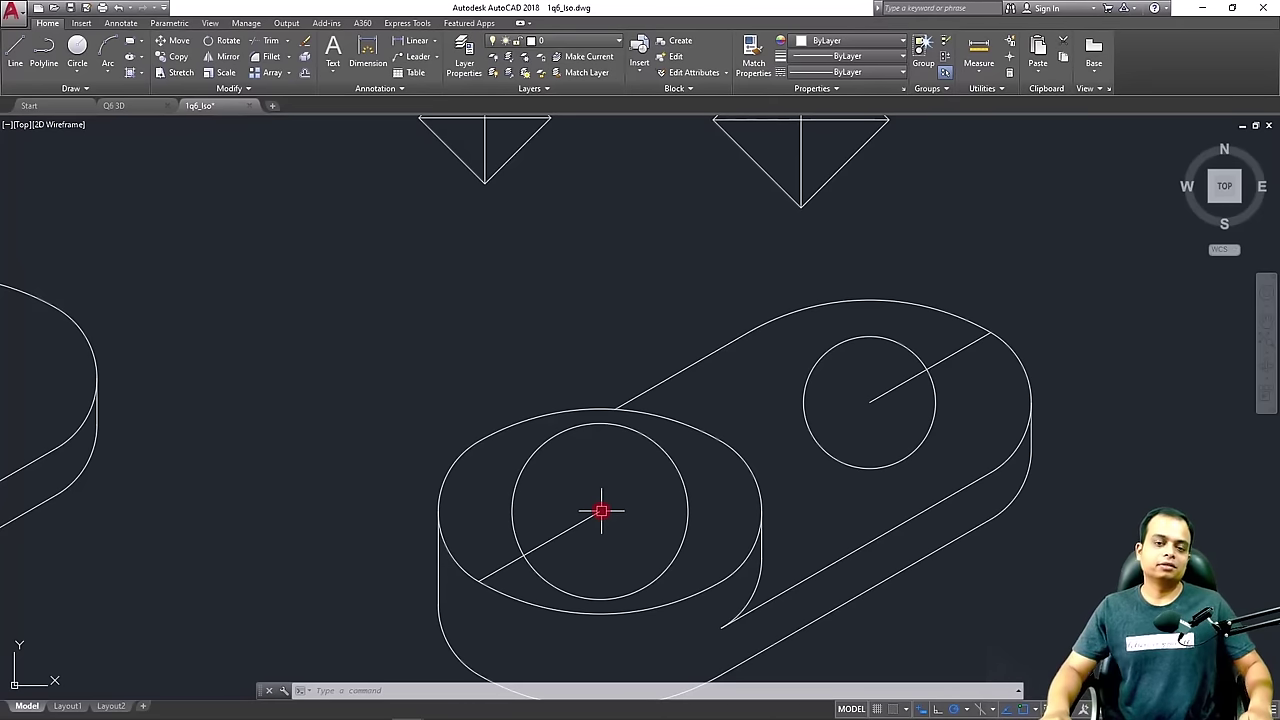
Trim the part of the cylinder's centre line that lies outside the larger circle
scroll(603, 515, down, 2)
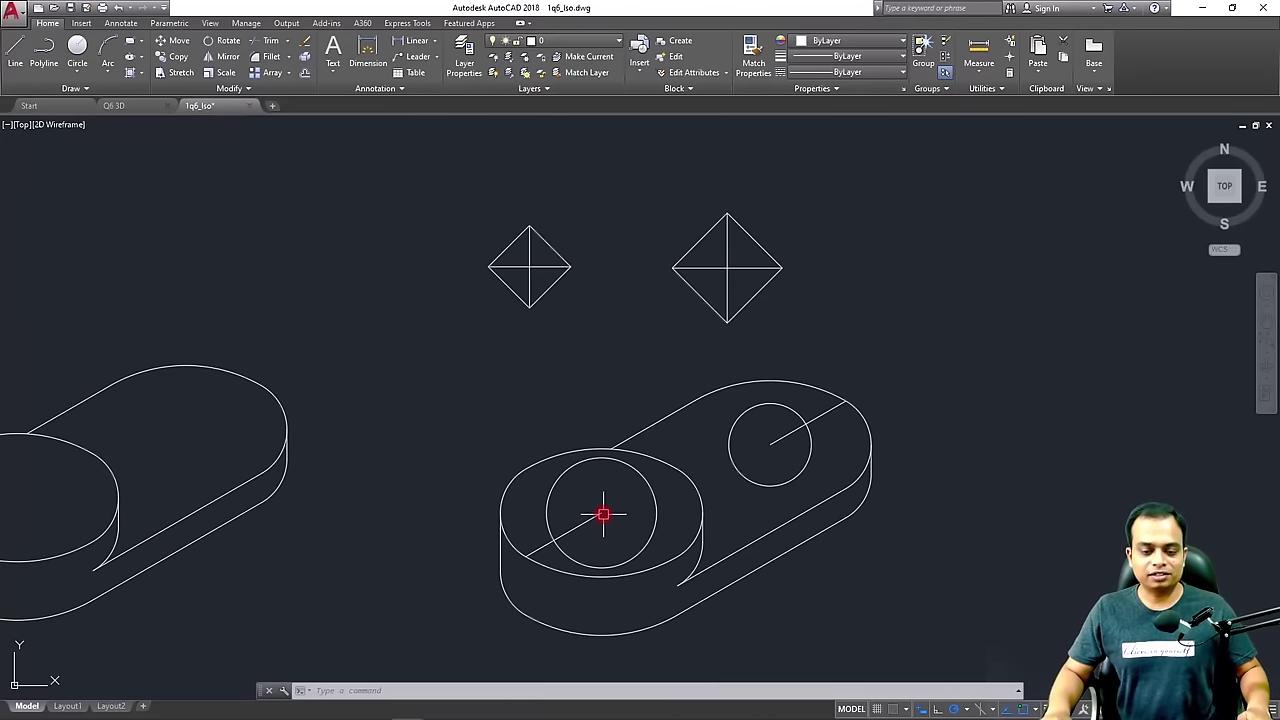
scroll(603, 515, up, 2)
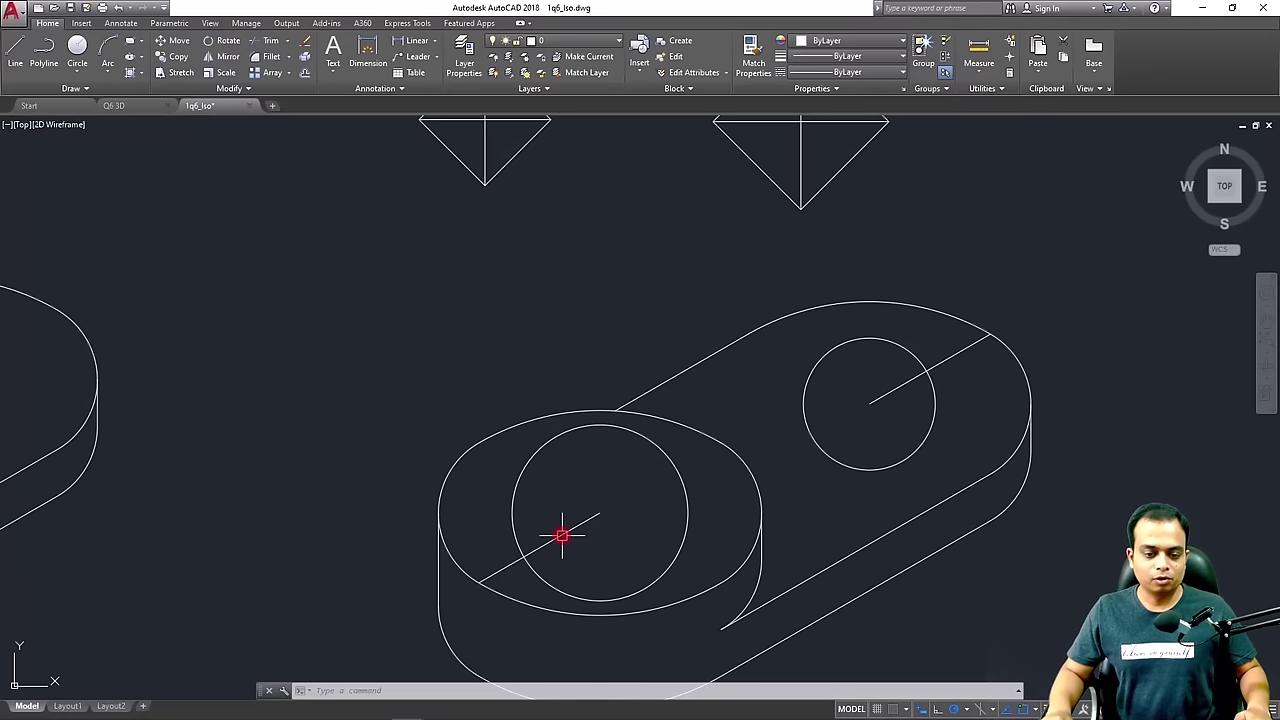
key(Escape)
key(Escape)
text(tr)
key(Return)
key(Return)
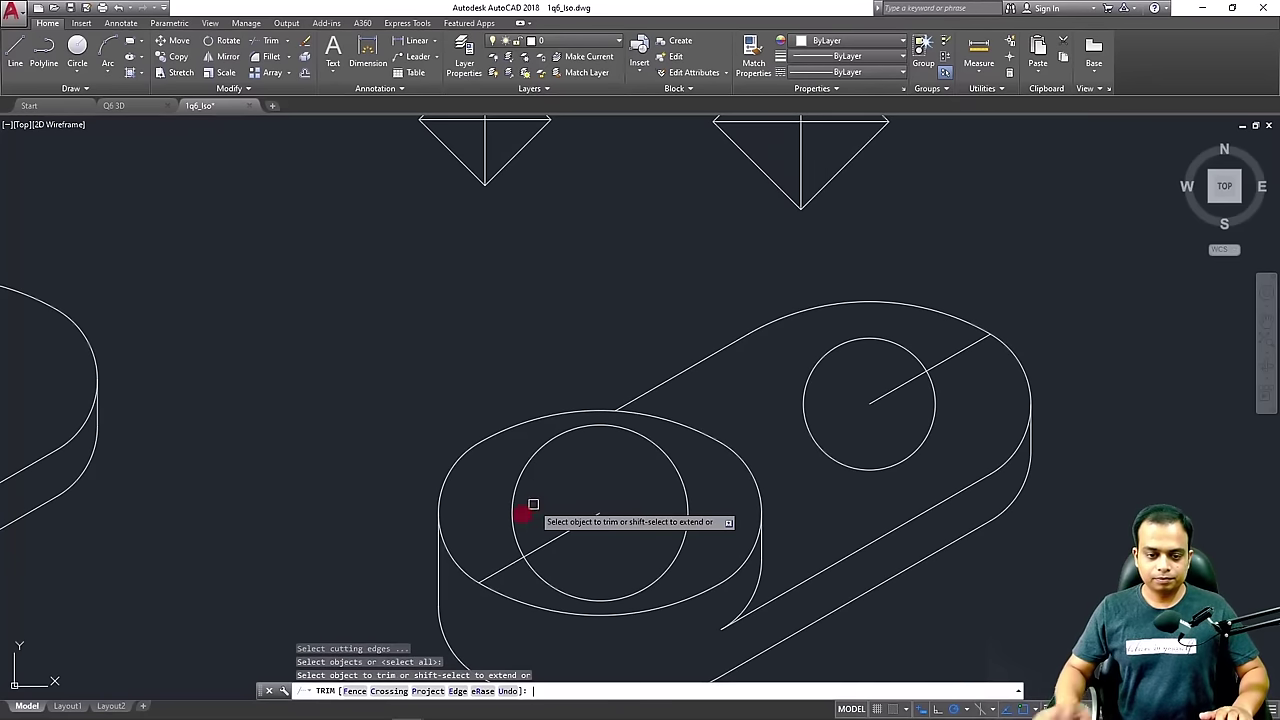
click(503, 568)
key(Escape)
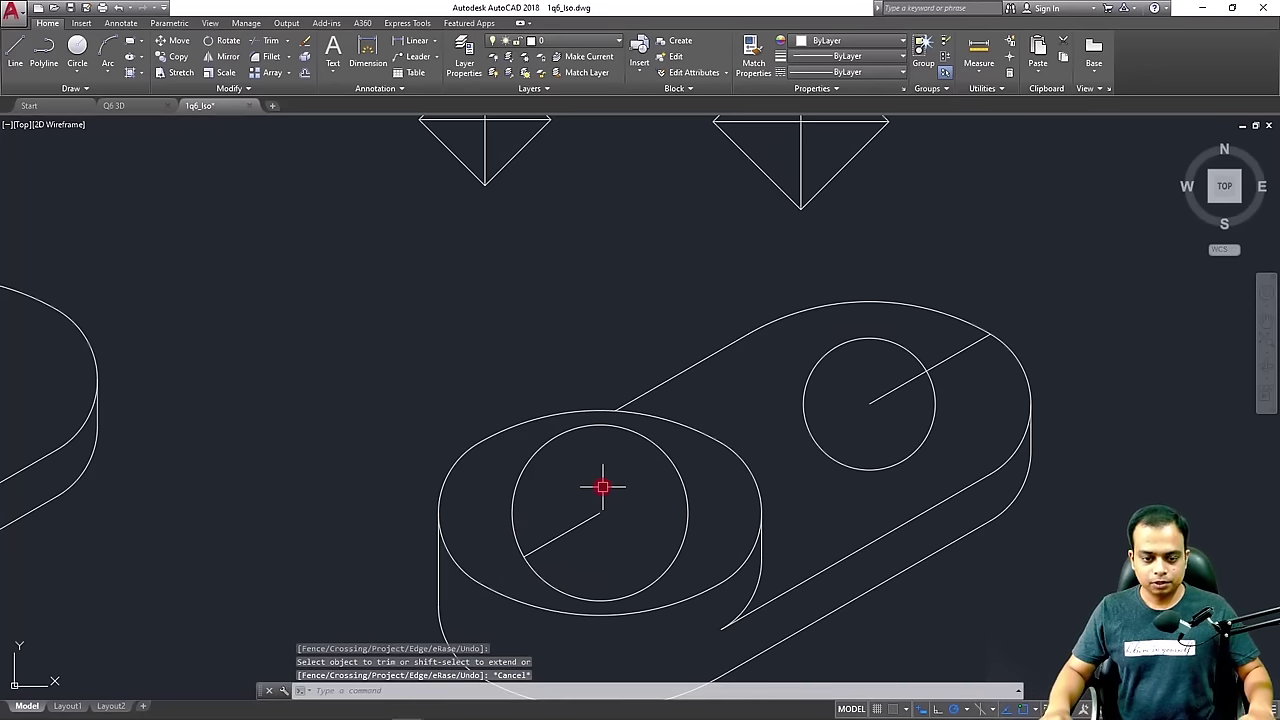
Extend the cylinder's centre line through the centre to the opposite side of the larger circle
text(ex)
key(Return)
click(591, 516)
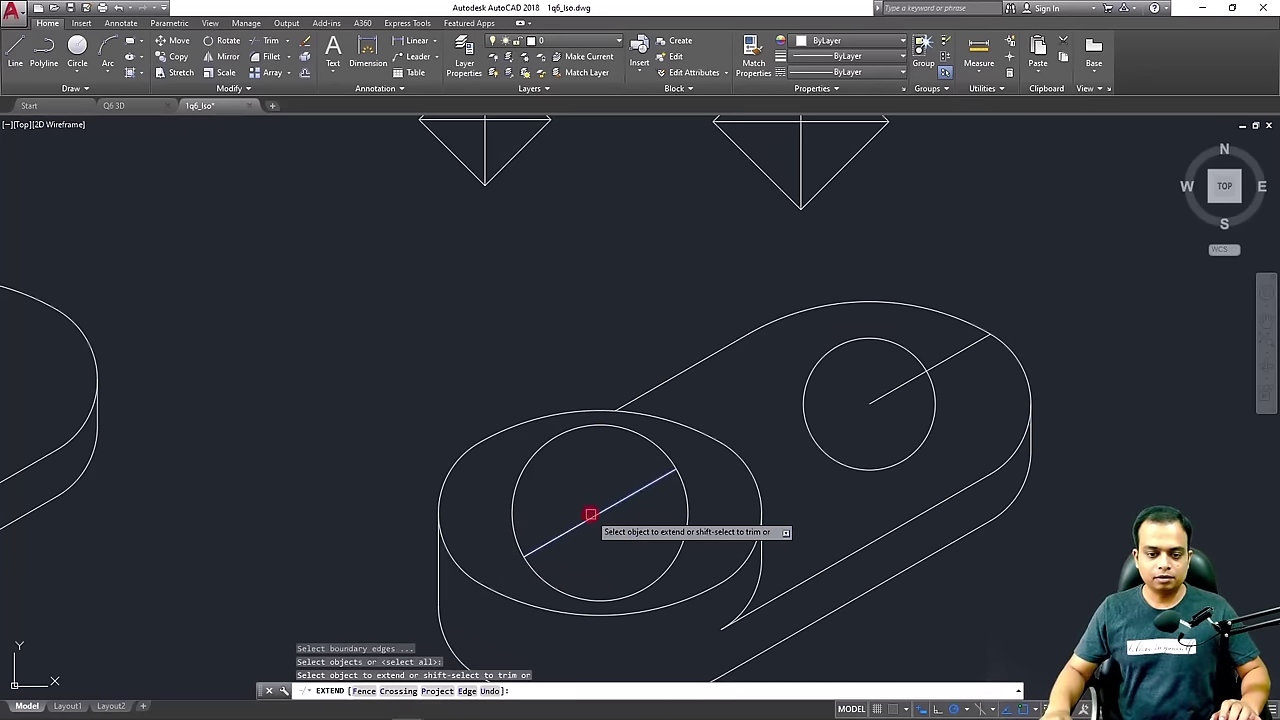
key(Escape)
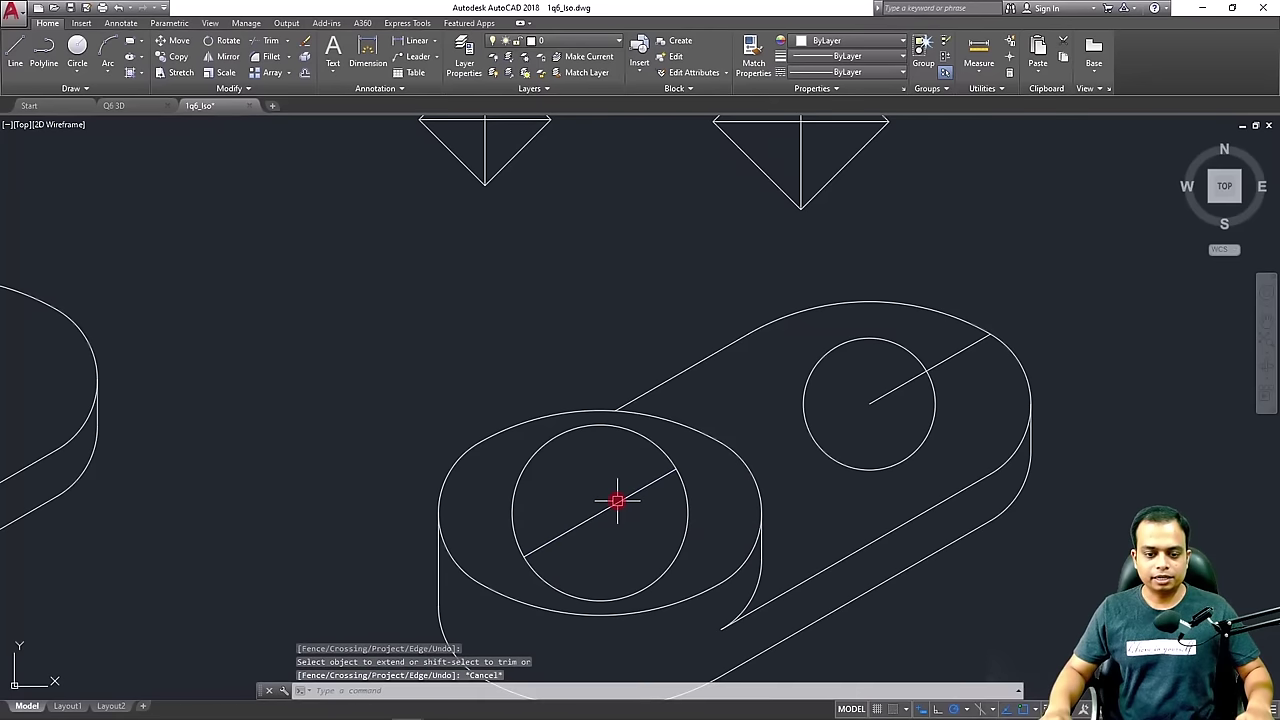
Try to trim the plate's centre line outside the smaller circle and extend the remaining piece across the circle
text(tr)
key(Return)
key(Return)
click(947, 359)
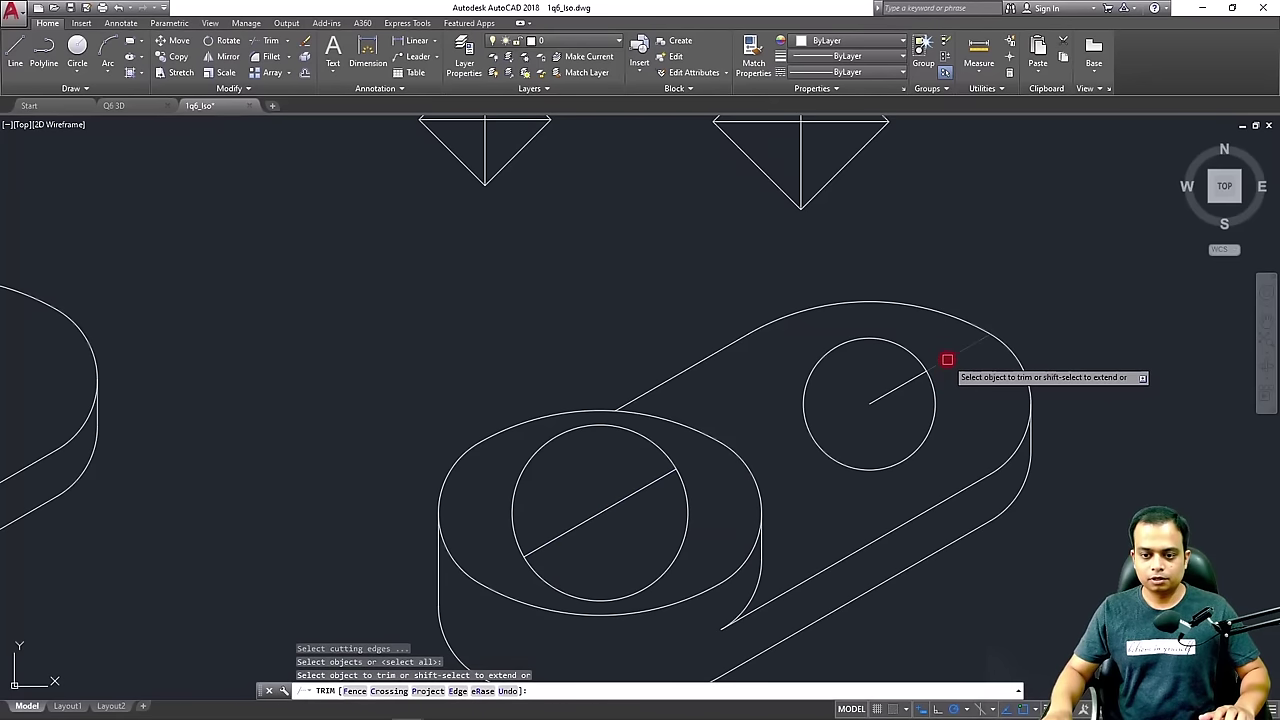
key(Escape)
text(ex)
key(Return)
key(Return)
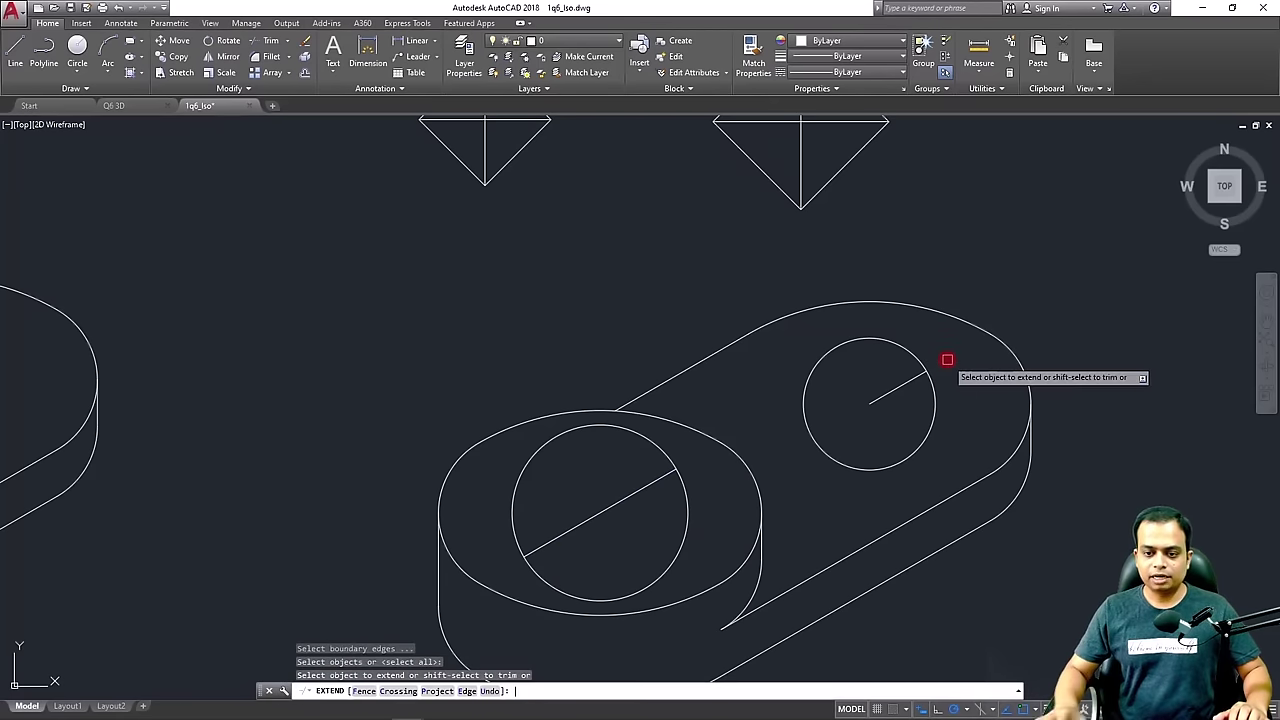
click(908, 385)
key(Escape)
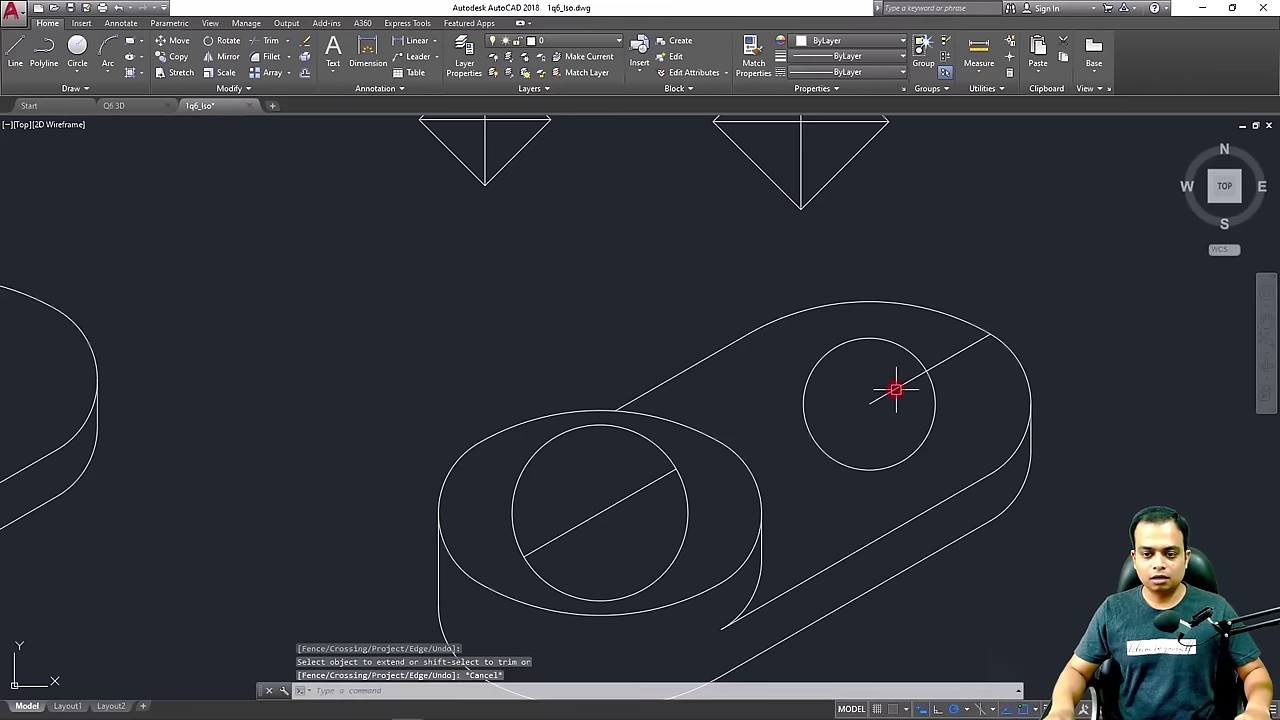
Extend the inner end of the plate's centre line to the opposite side of the smaller circle
text(ex)
key(Return)
key(Return)
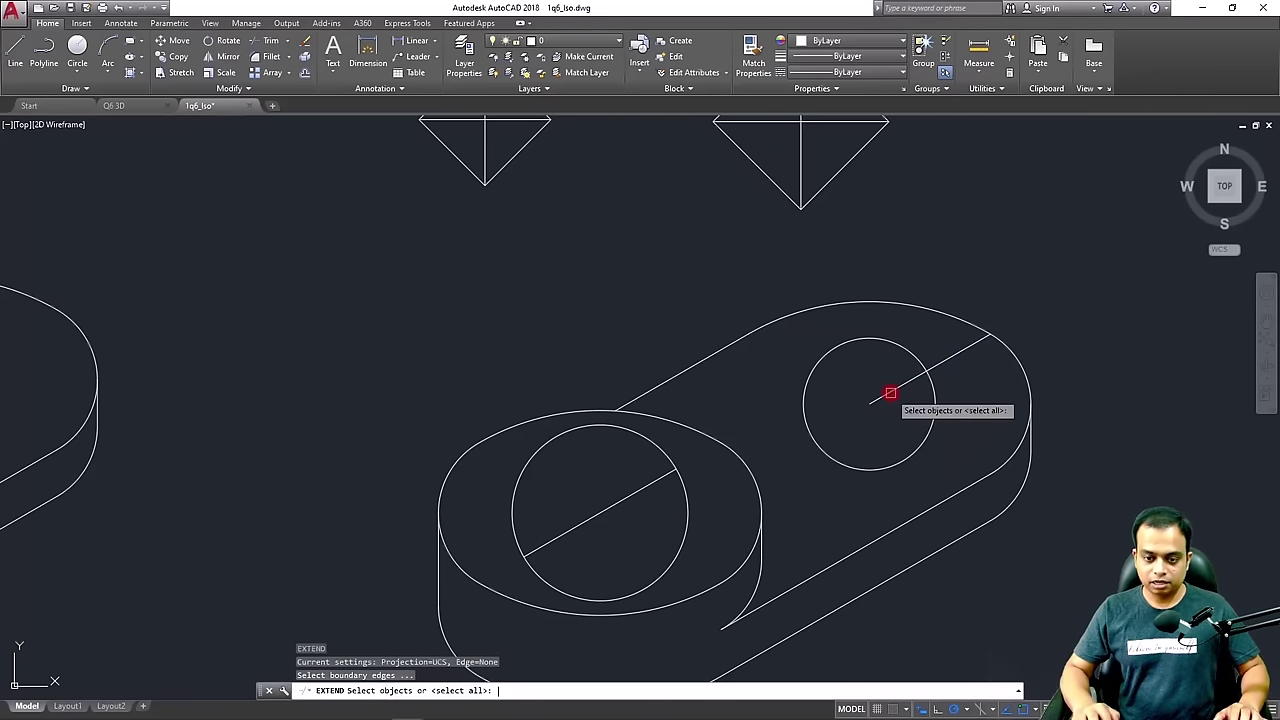
key(Escape)
key(Escape)
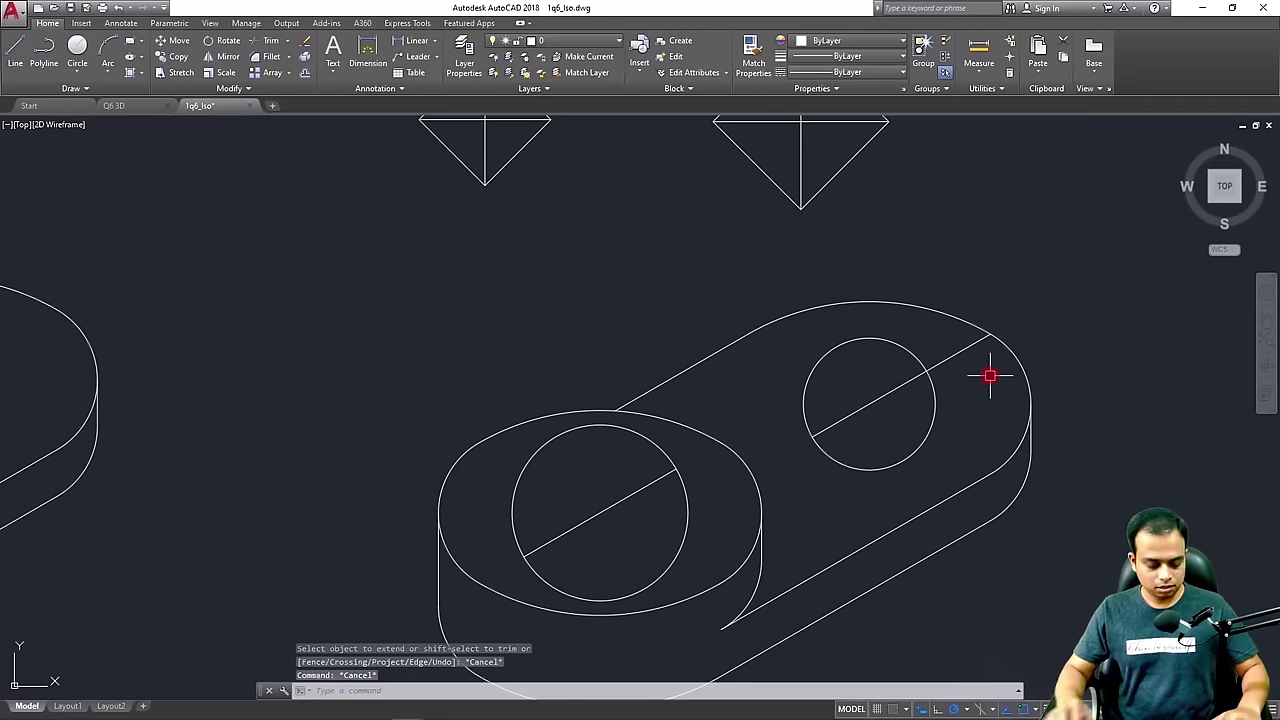
Trim the part of the plate's centre line between the smaller circle and the rounded edge
text(r)
key(BackSpace)
text(tr)
key(Return)
key(Return)
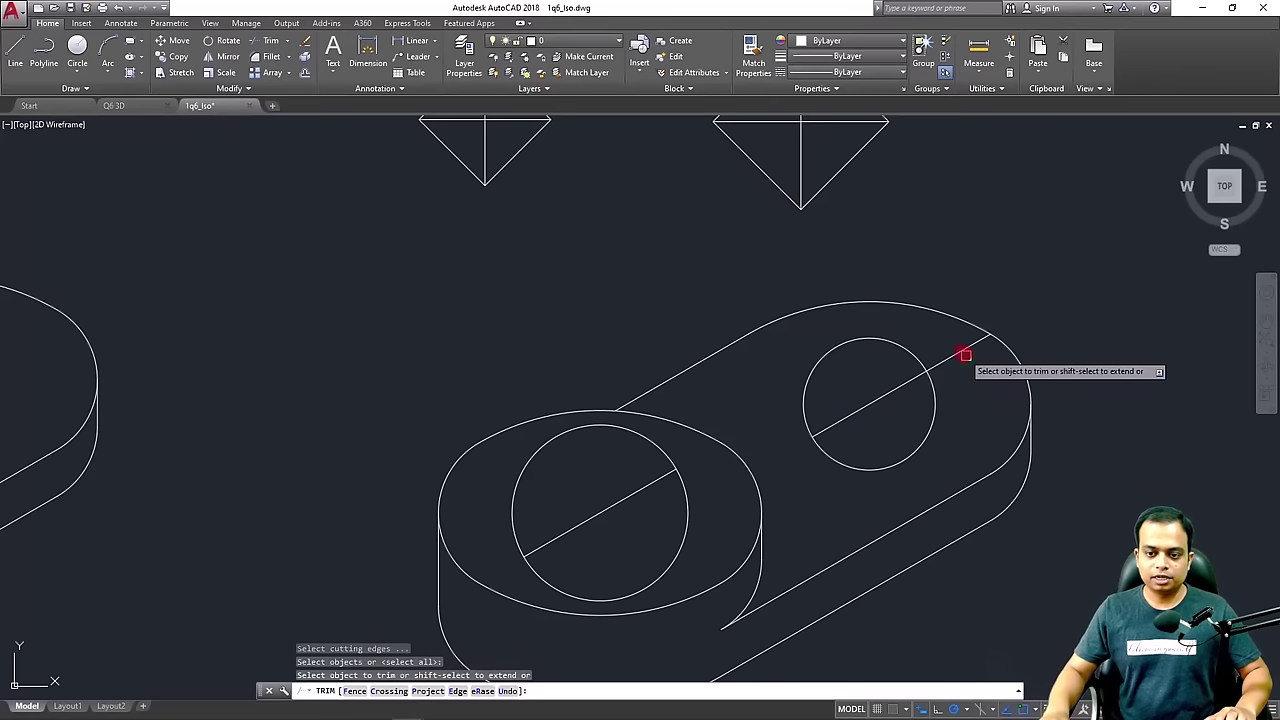
key(Escape)
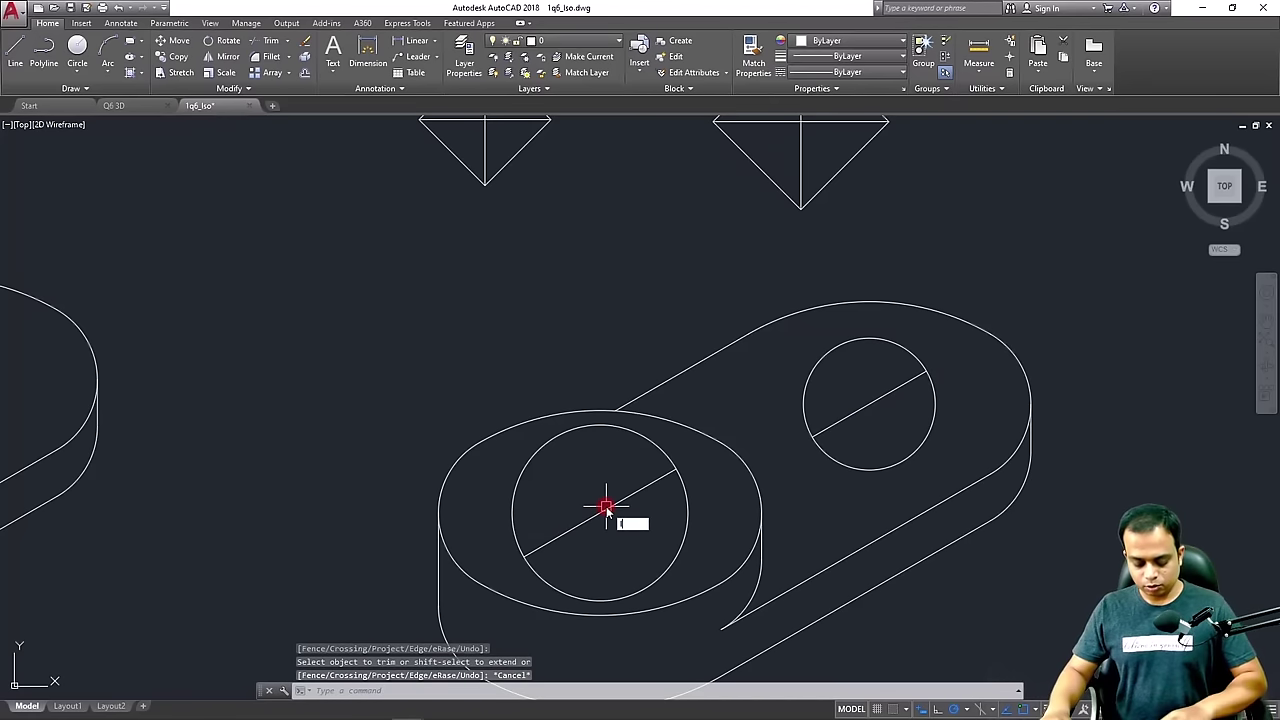
text(l)
key(Return)
click(535, 487)
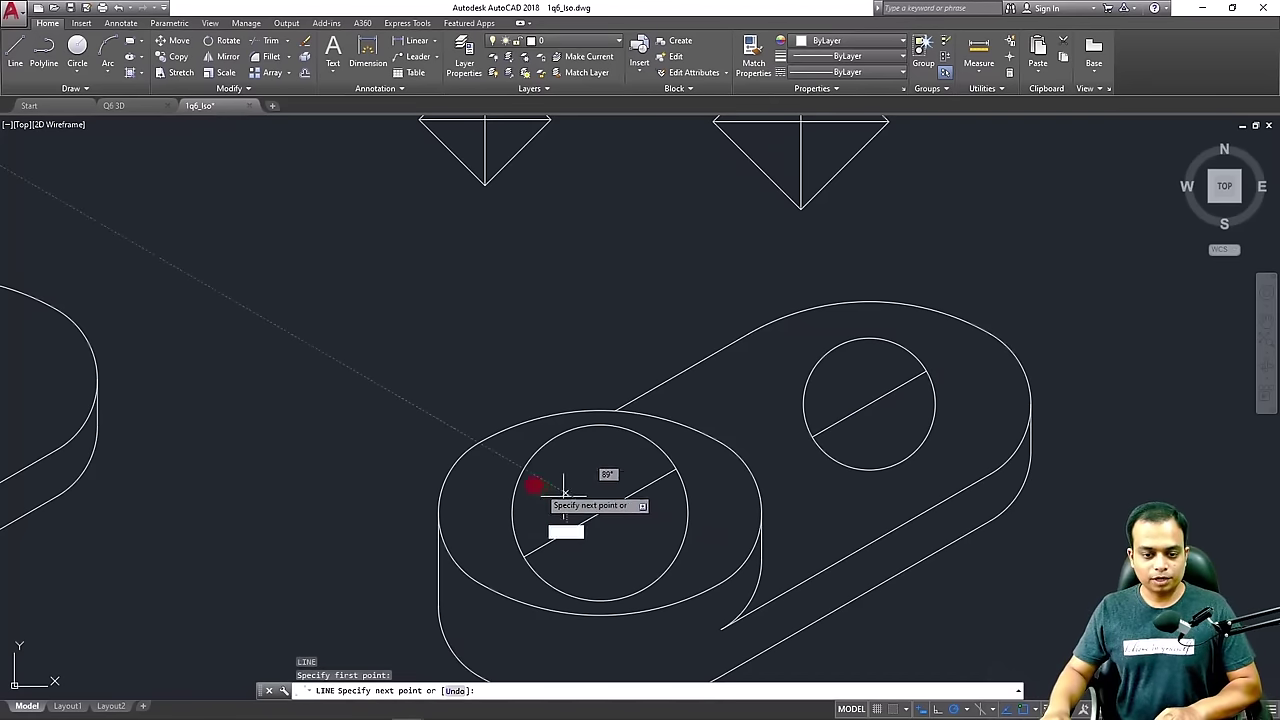
scroll(393, 405, down, 4)
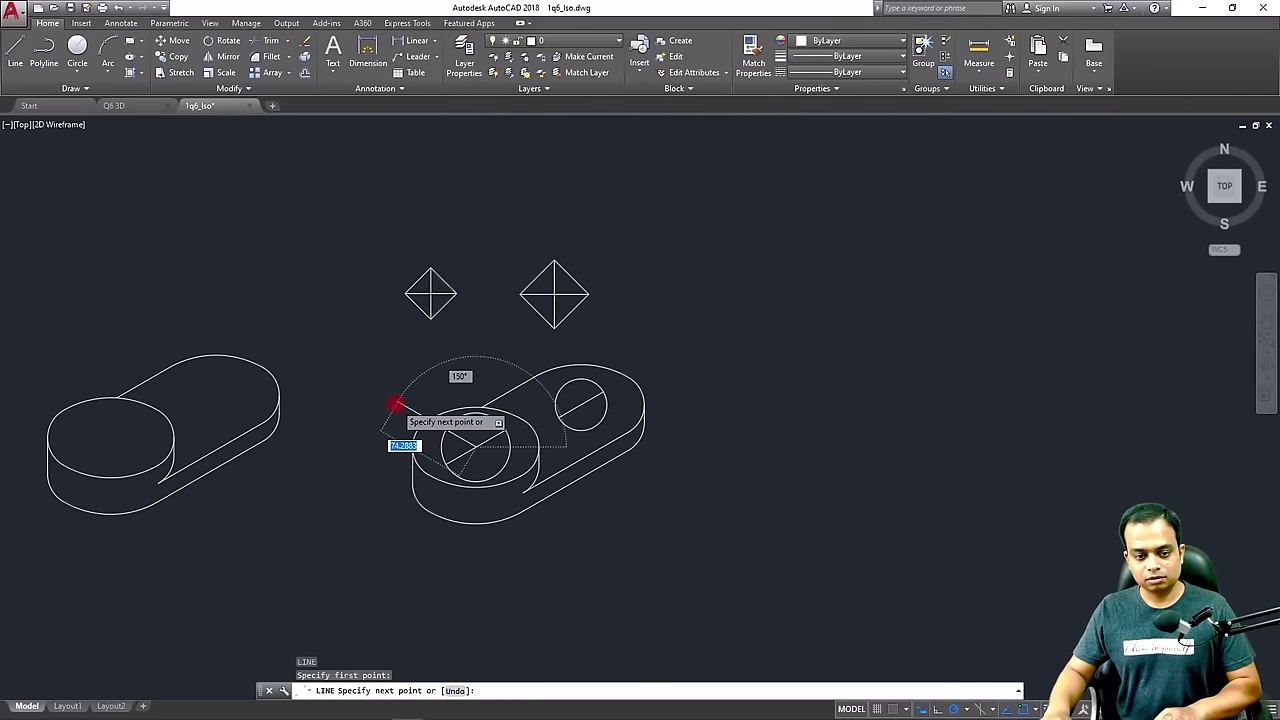
scroll(393, 405, down, 2)
middle_drag(393, 405, 751, 449)
scroll(343, 340, down, 2)
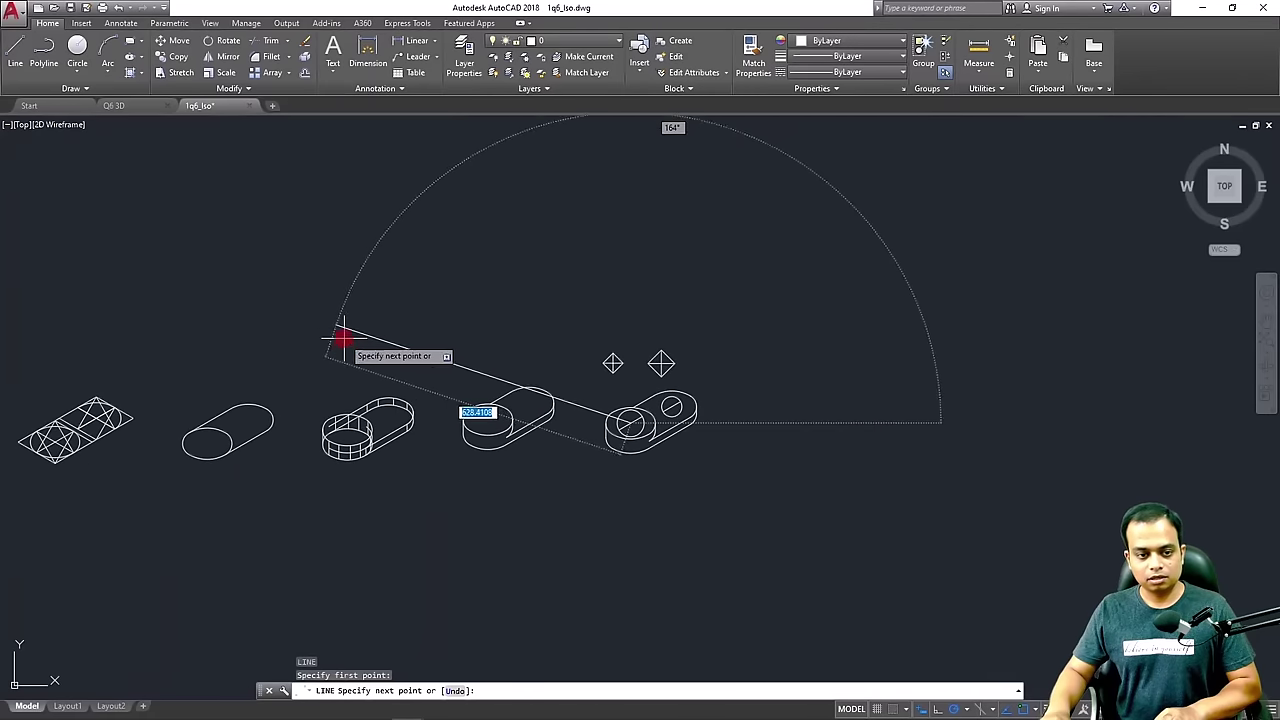
scroll(343, 386, down, 2)
middle_drag(126, 359, 206, 371)
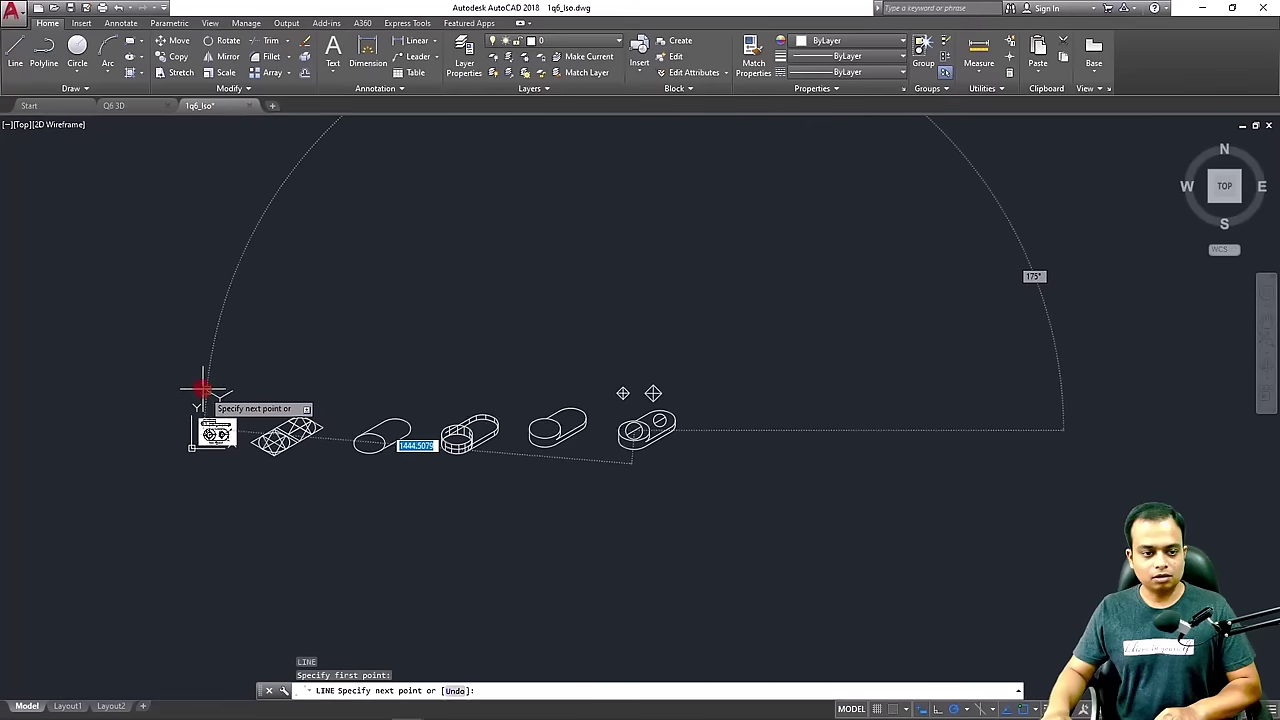
scroll(190, 380, up, 6)
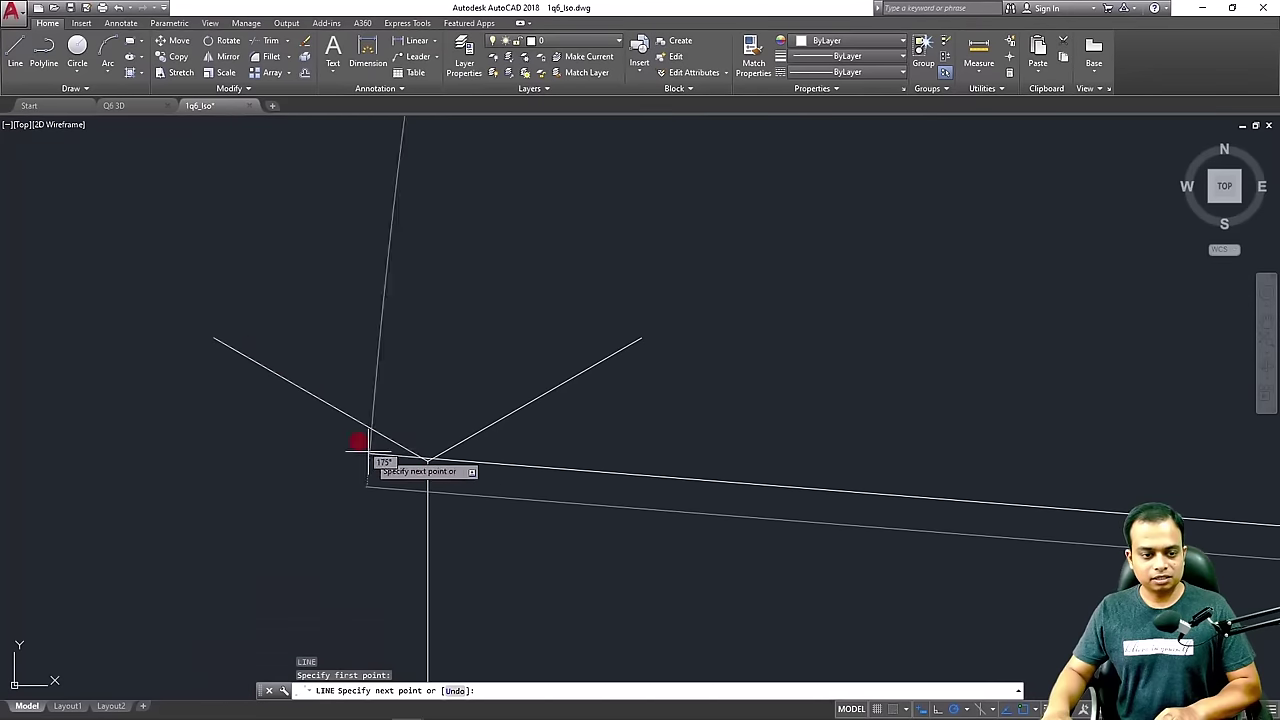
scroll(368, 448, down, 8)
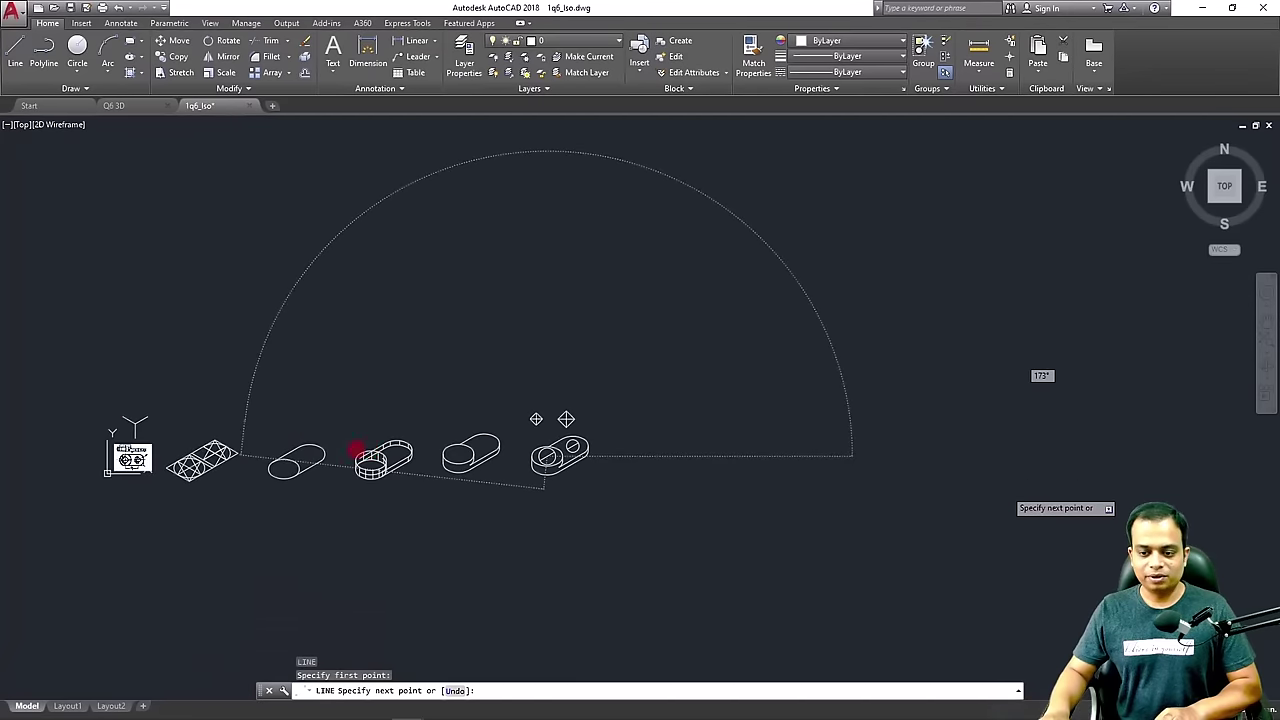
scroll(545, 423, up, 5)
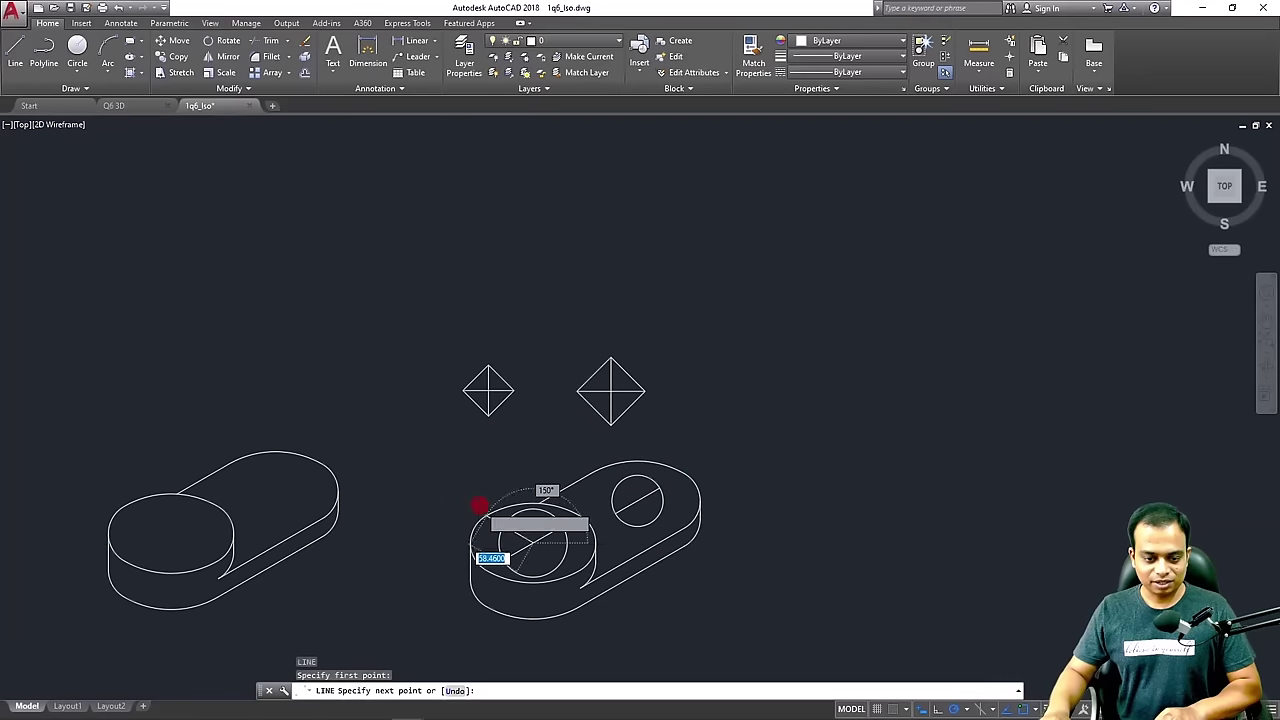
scroll(480, 507, up, 6)
key(Escape)
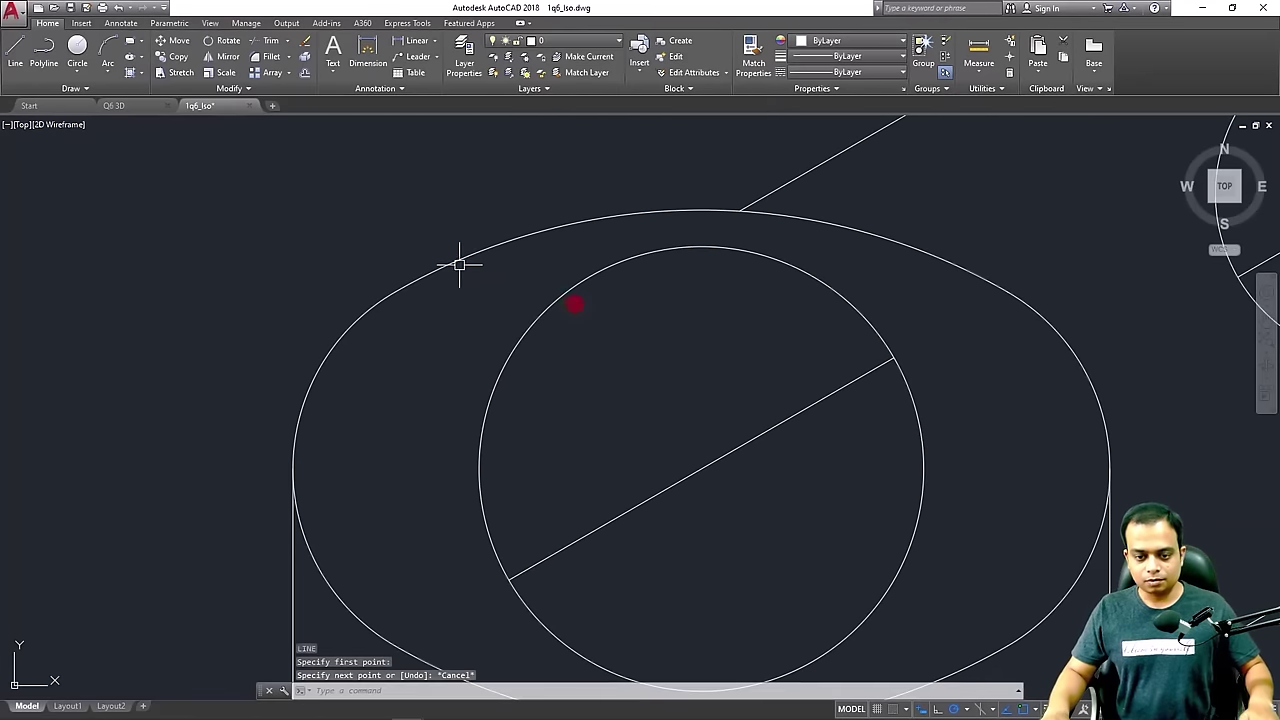
Copy the centre line inside the cylinder's circle and paste the copy in the empty space beside the cylinder
scroll(716, 407, down, 2)
click(751, 420)
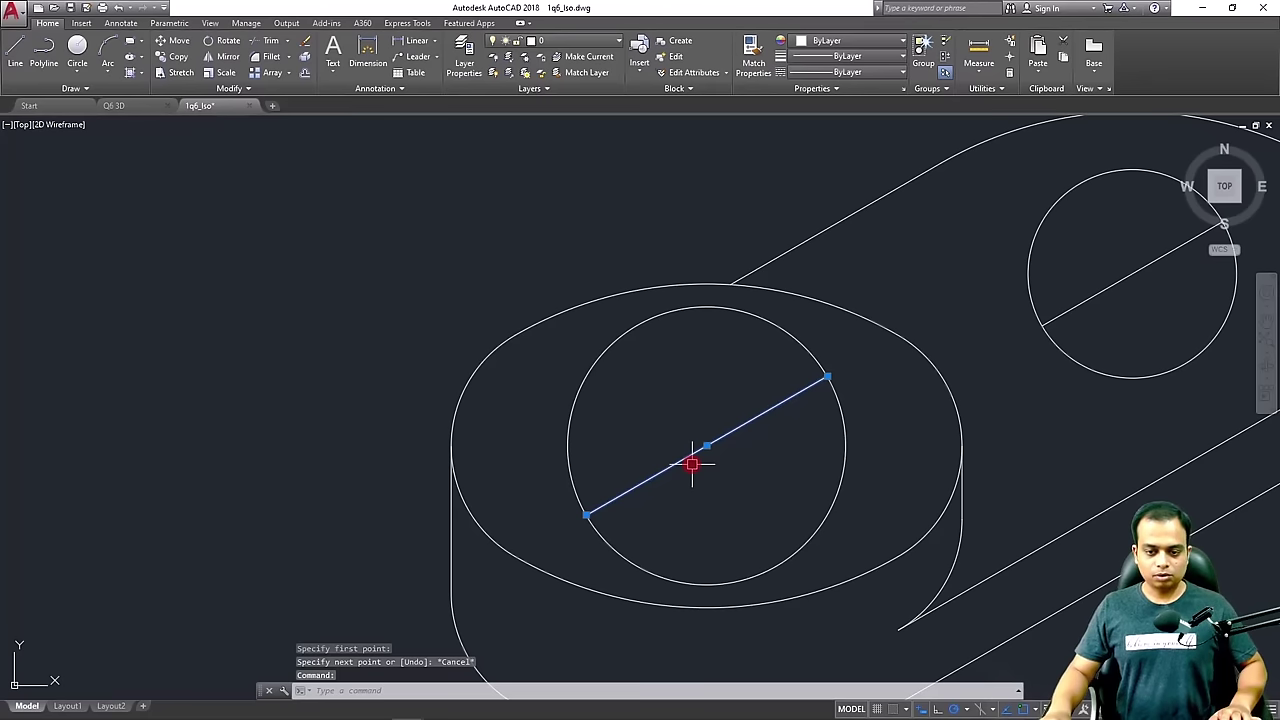
key(ctrl+c)
key(ctrl+v)
click(217, 409)
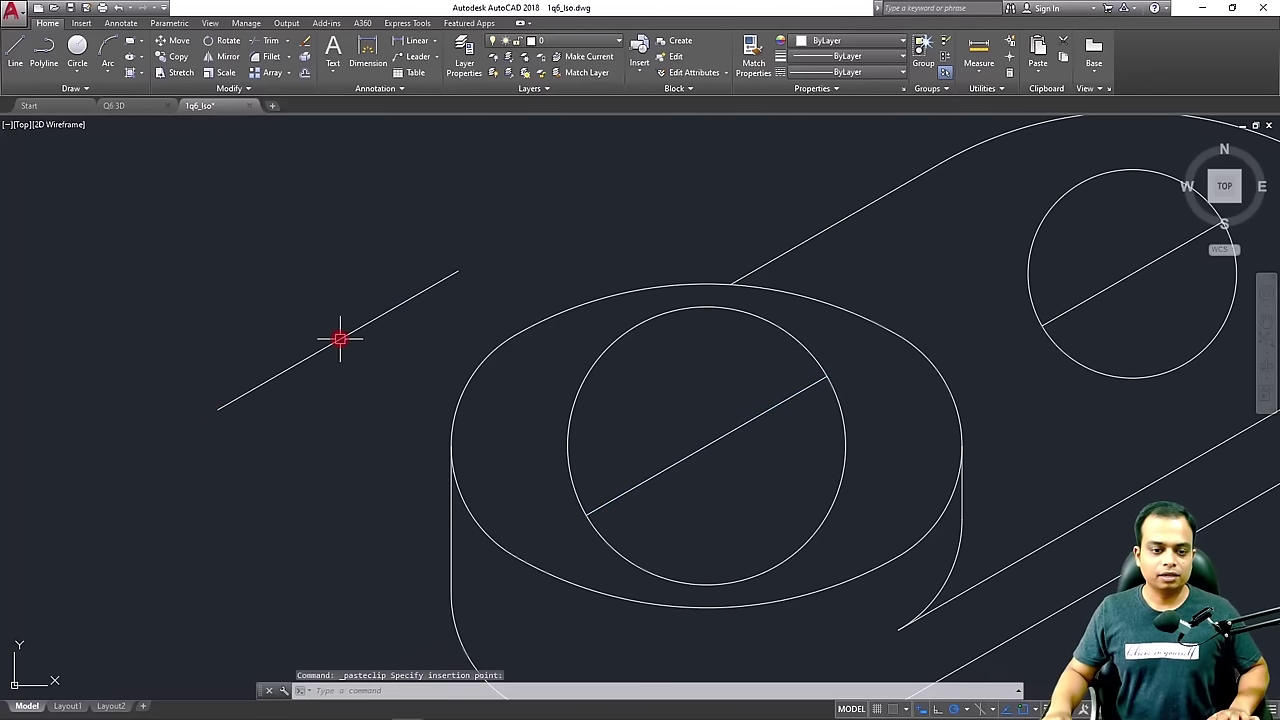
Rotate the pasted line 120 degrees about its midpoint
text(ro)
key(Return)
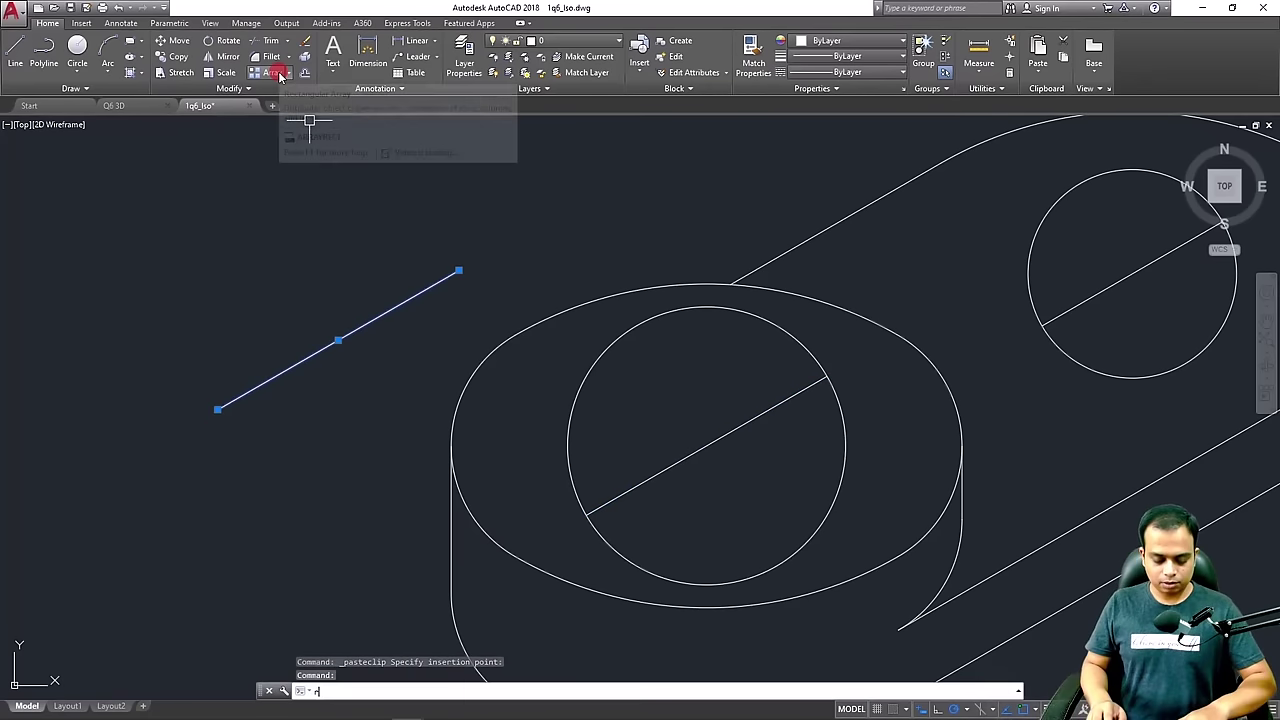
click(337, 343)
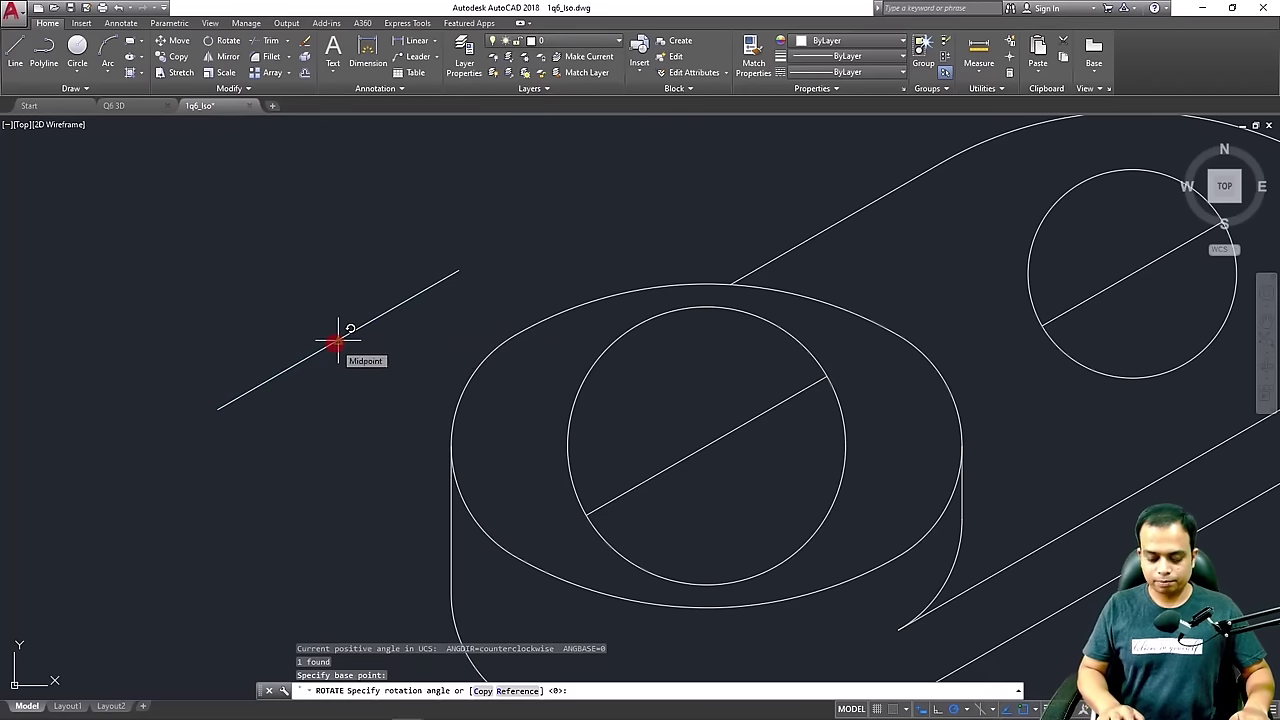
text(120)
key(Return)
key(Escape)
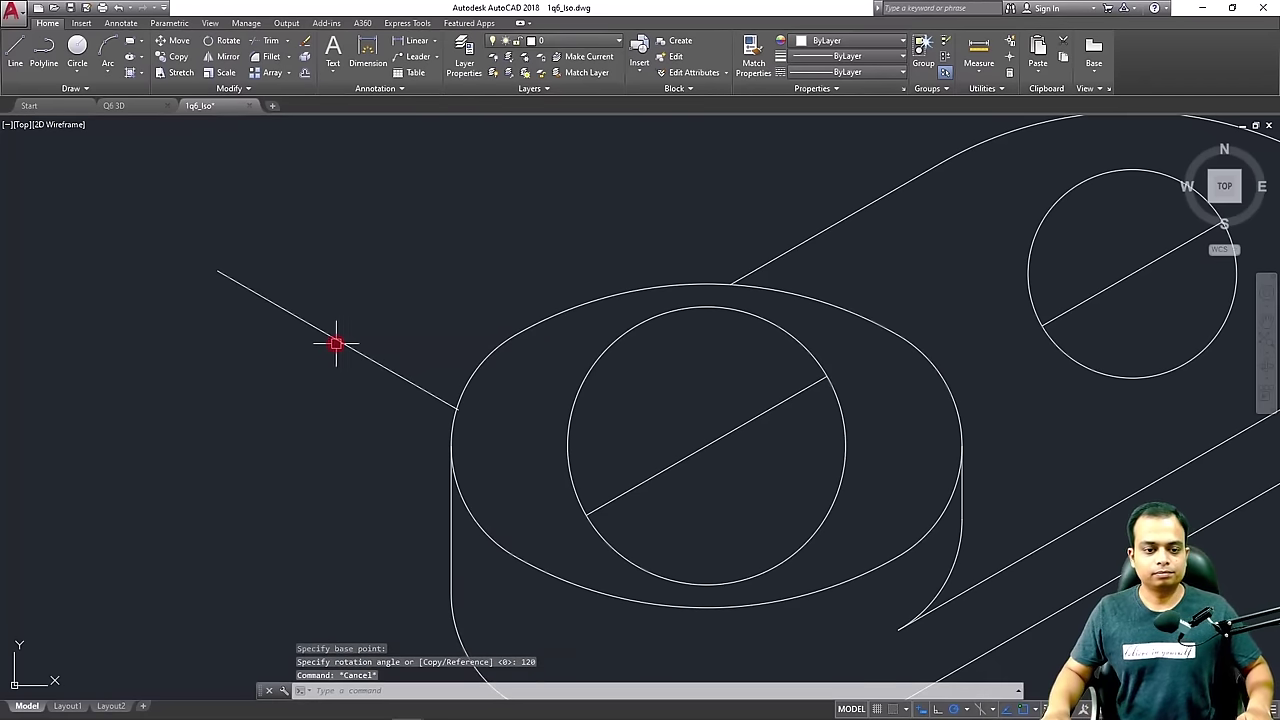
Move the rotated line by its midpoint onto the midpoint of the cylinder's centre line and erase the larger circle
click(337, 343)
click(174, 45)
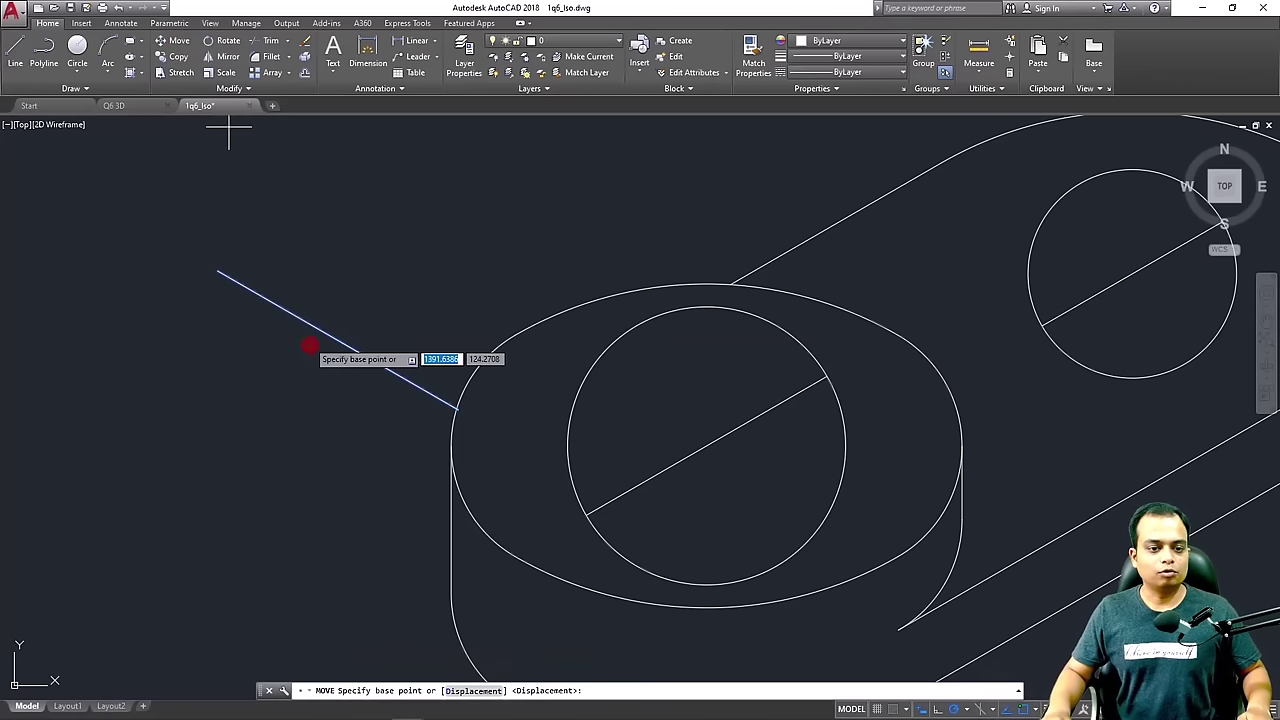
click(338, 343)
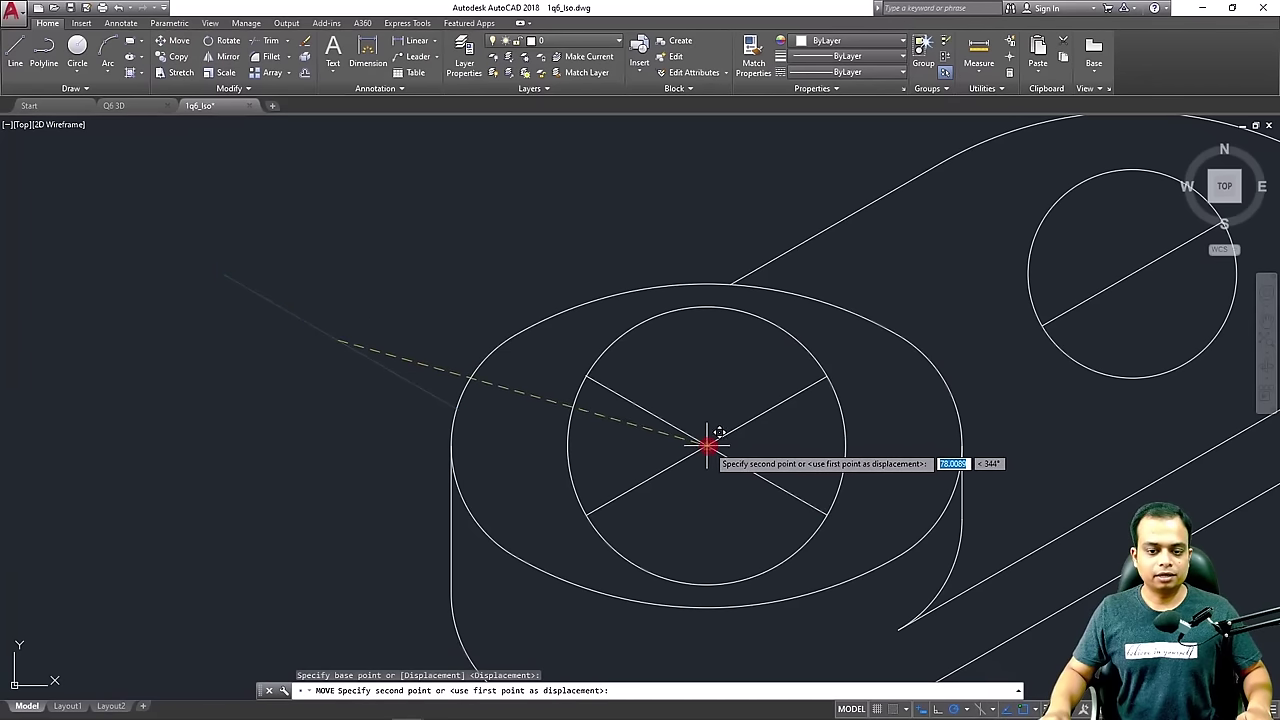
click(710, 444)
key(Escape)
scroll(819, 437, down, 2)
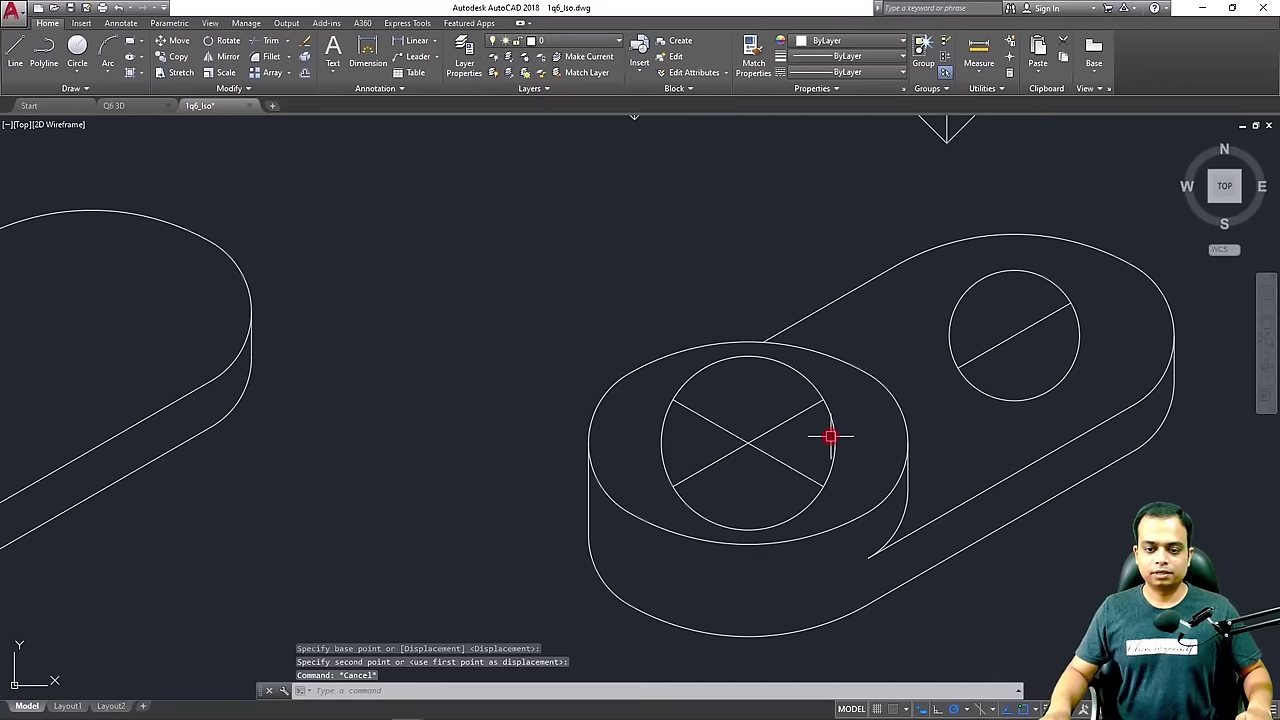
click(831, 436)
key(Delete)
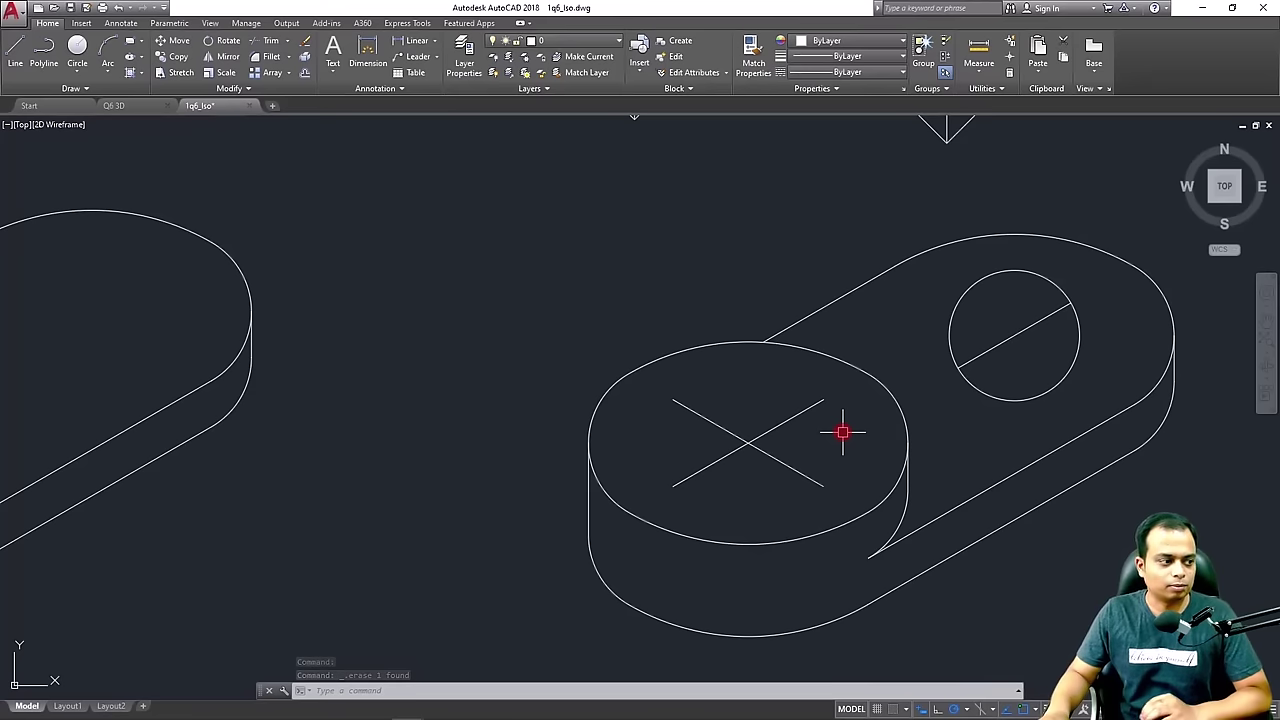
Copy the cylinder's rotated diagonal from its midpoint to the centre of the smaller circle on the plate
middle_drag(958, 449, 826, 480)
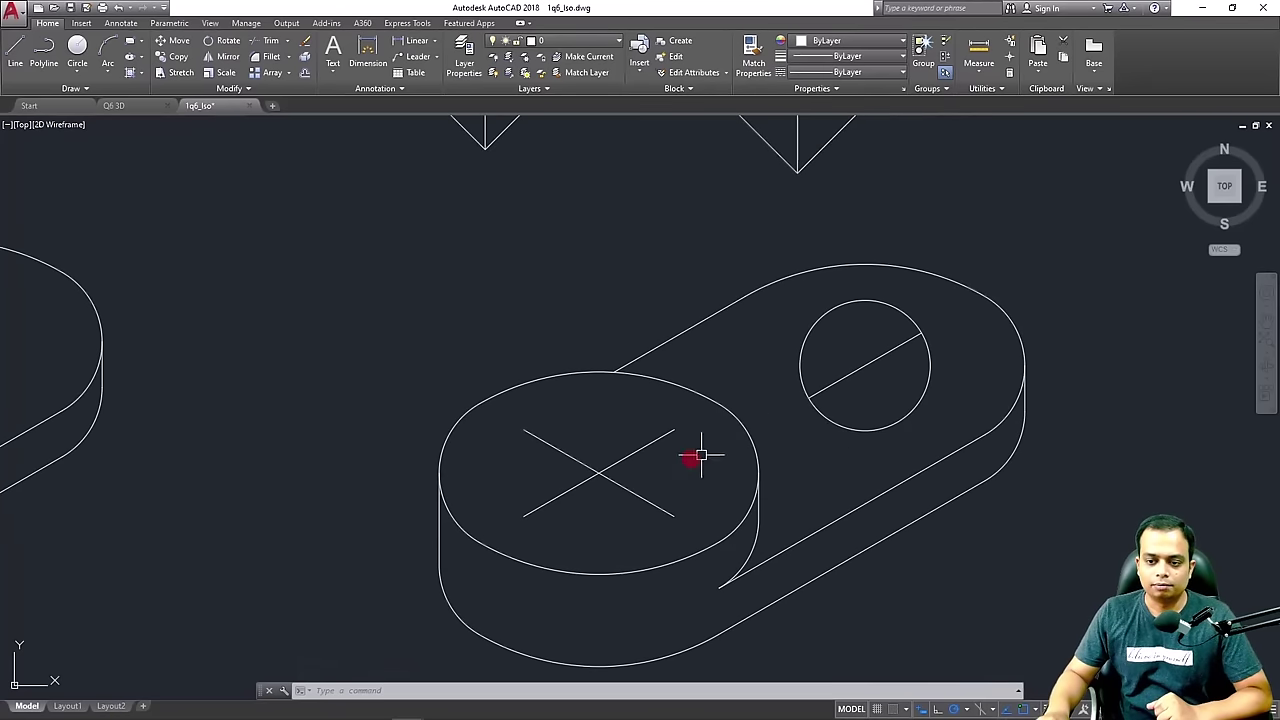
click(652, 500)
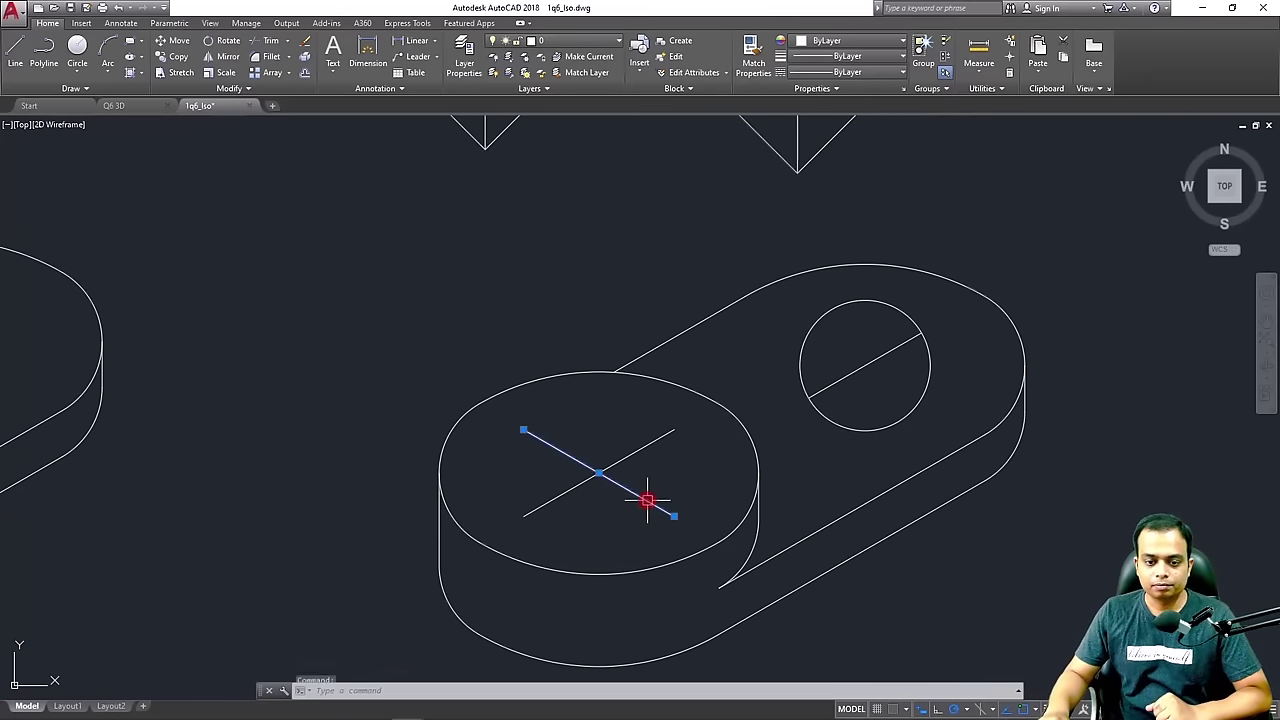
click(172, 57)
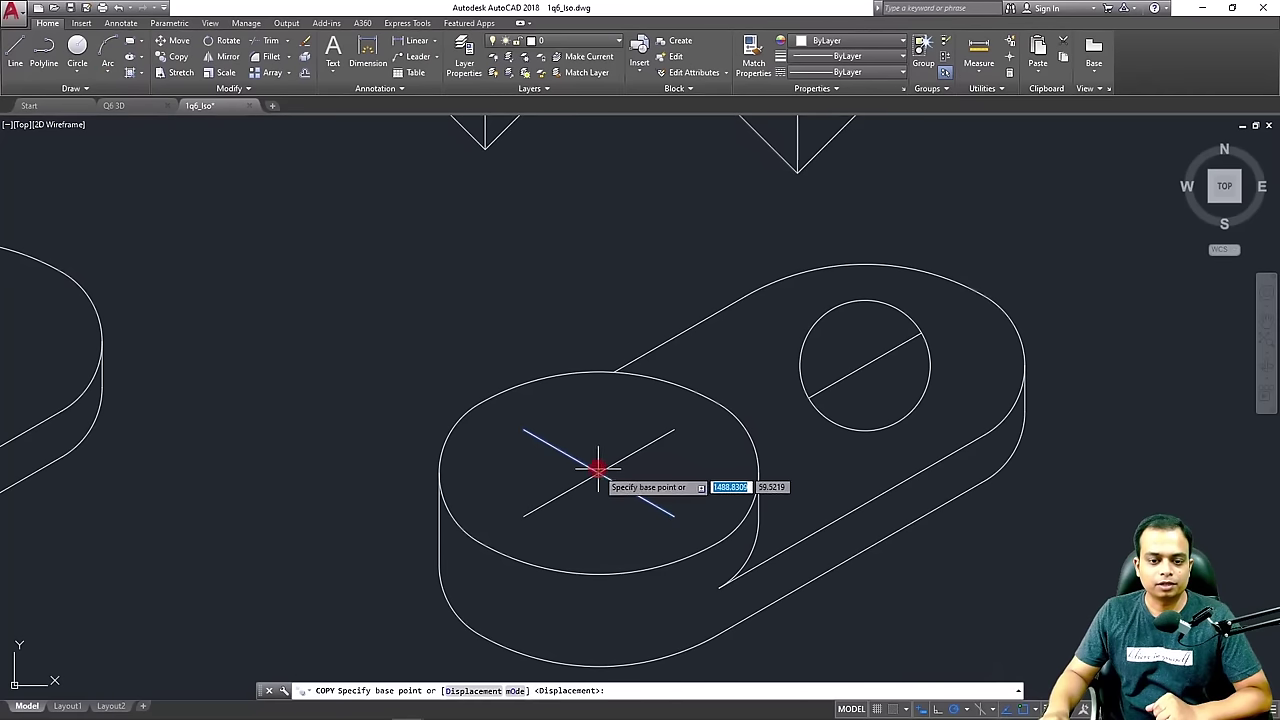
click(598, 471)
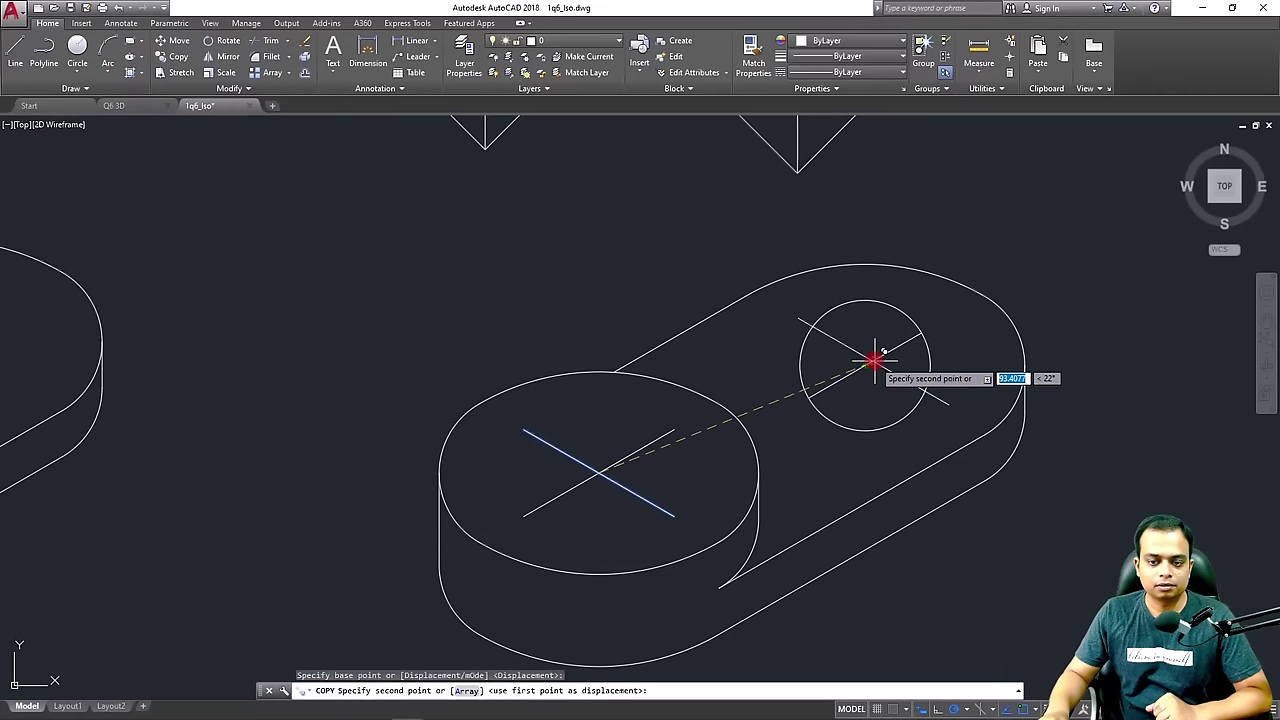
click(865, 365)
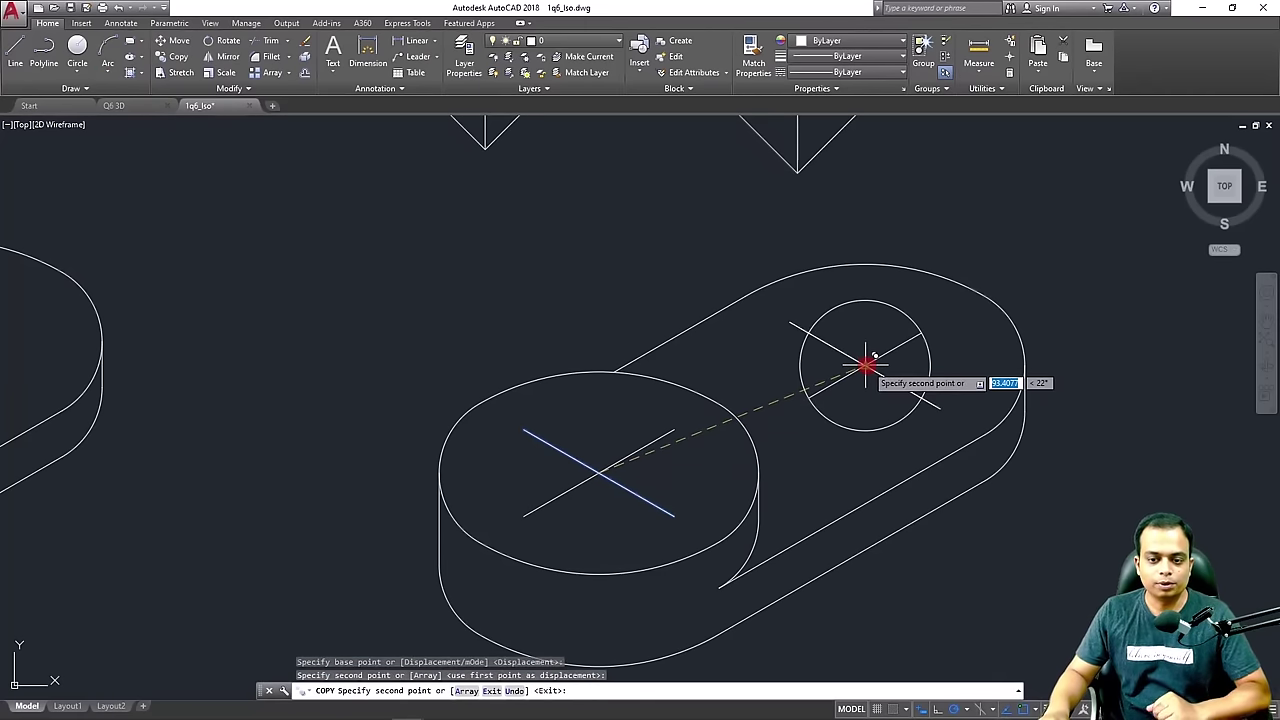
scroll(900, 428, up, 4)
key(Escape)
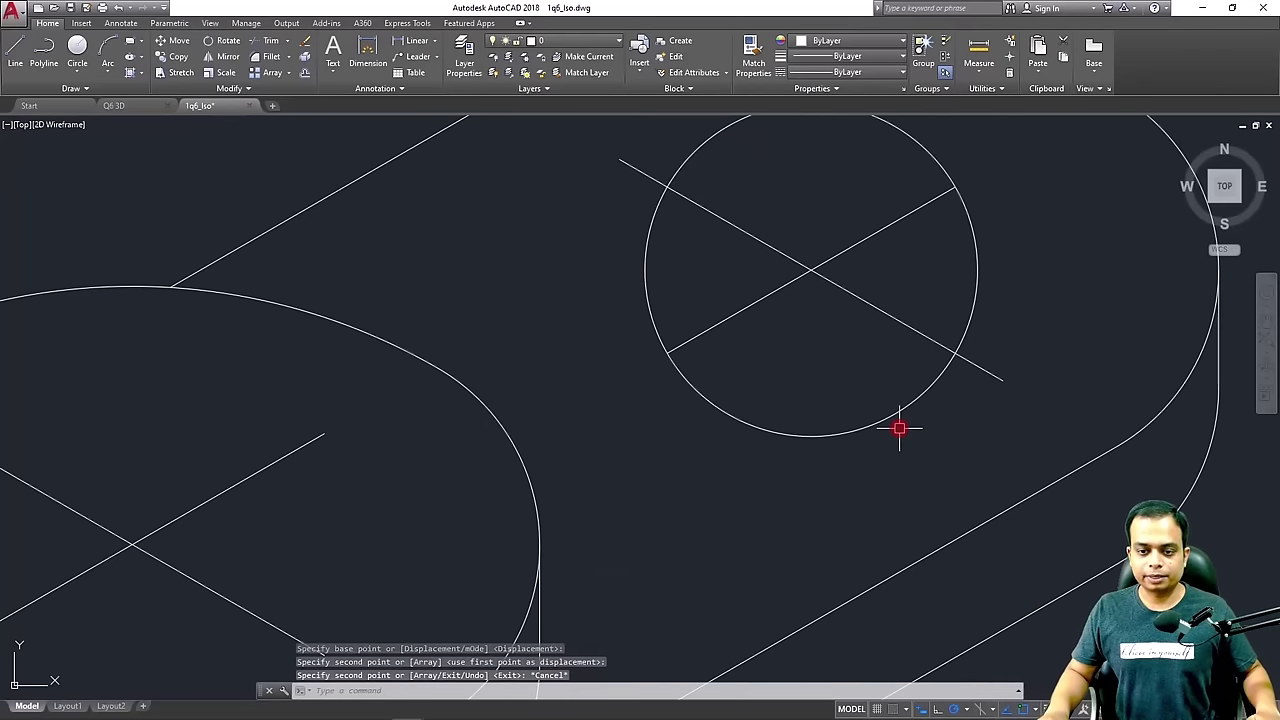
Trim both ends of the copied diagonal at the smaller circle, and erase that circle
scroll(899, 428, down, 2)
text(tr)
key(Return)
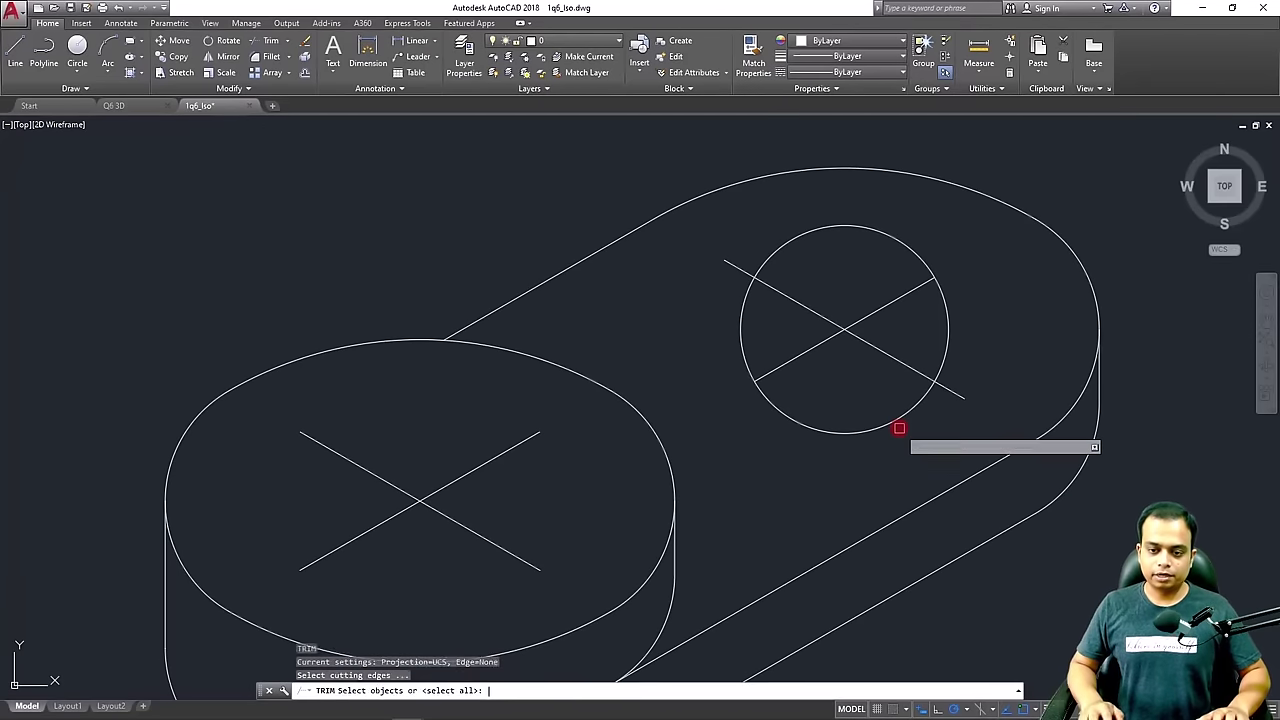
key(Return)
click(956, 393)
click(738, 270)
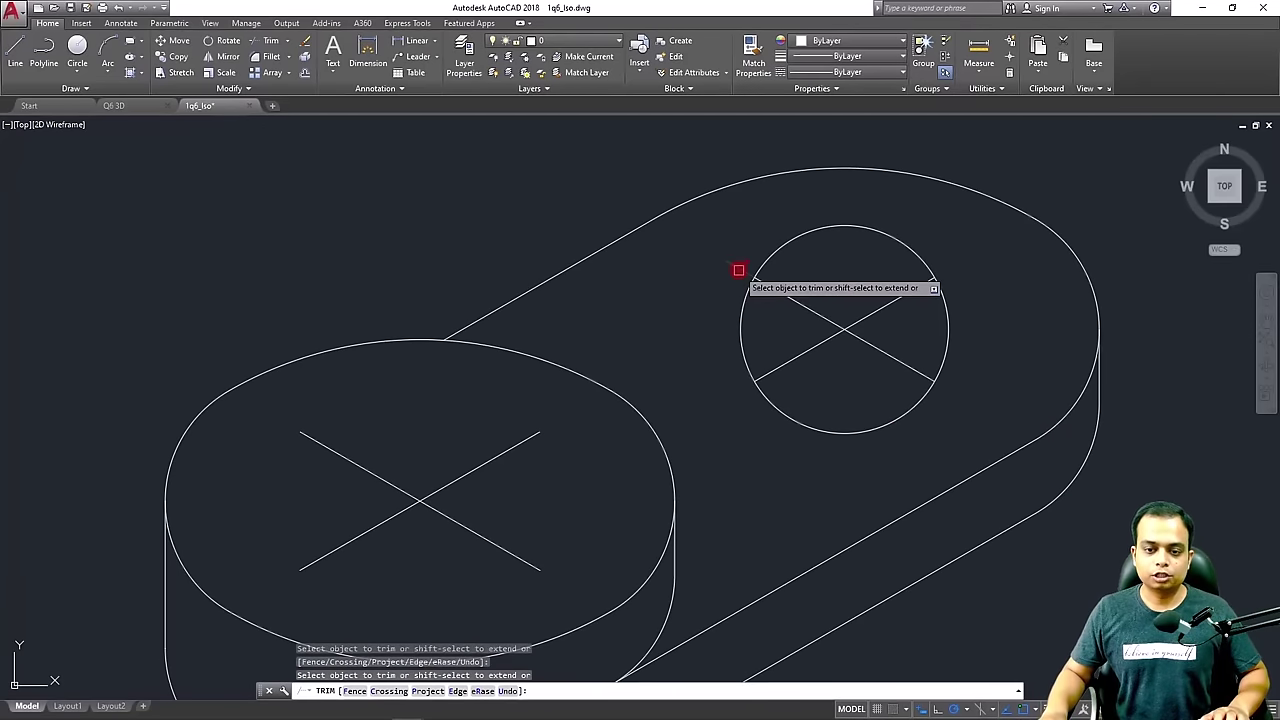
key(Escape)
click(786, 244)
key(Delete)
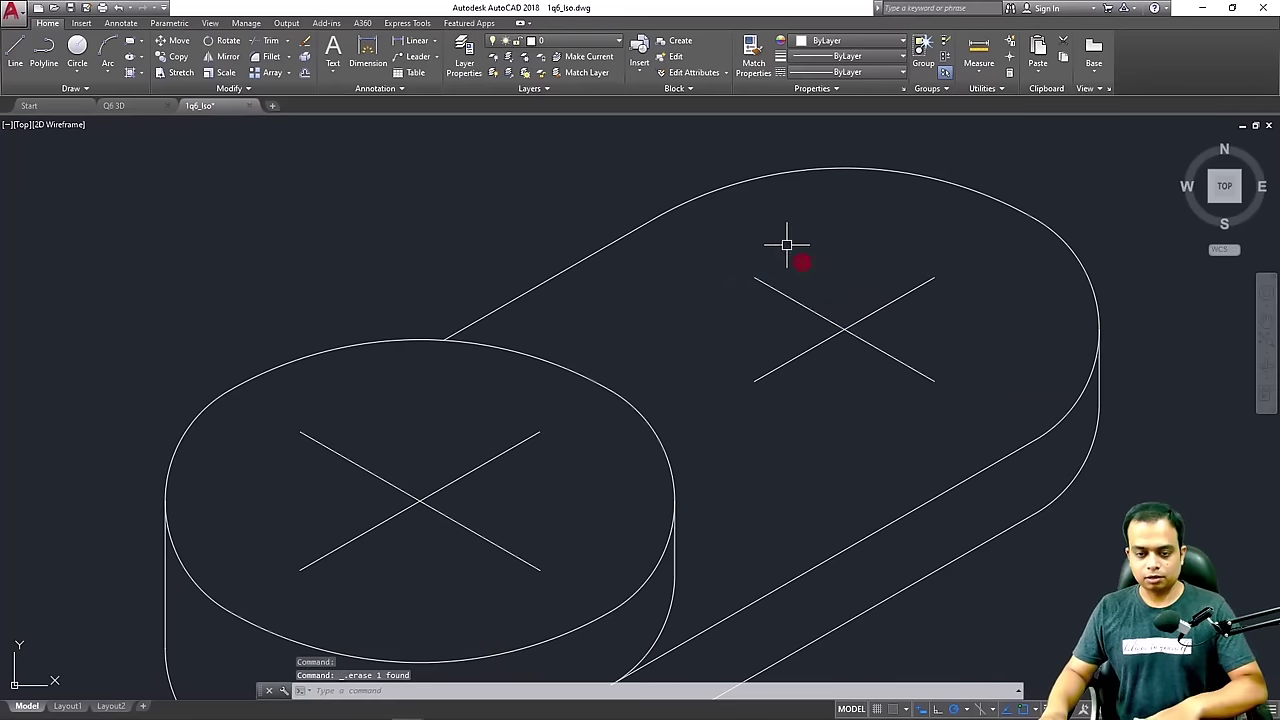
Draw a closed rectangle of lines through the four ends of the crossed diagonals on the cylinder's top face
scroll(830, 292, down, 2)
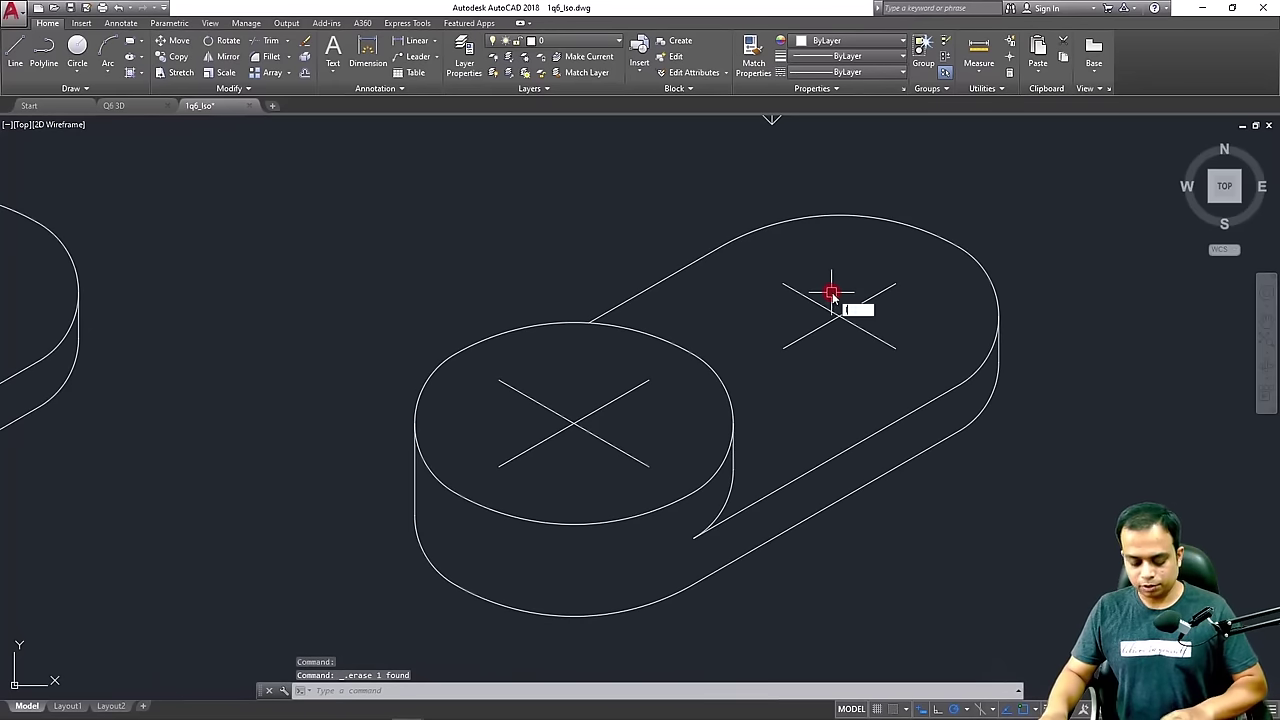
text(l)
key(Return)
click(499, 466)
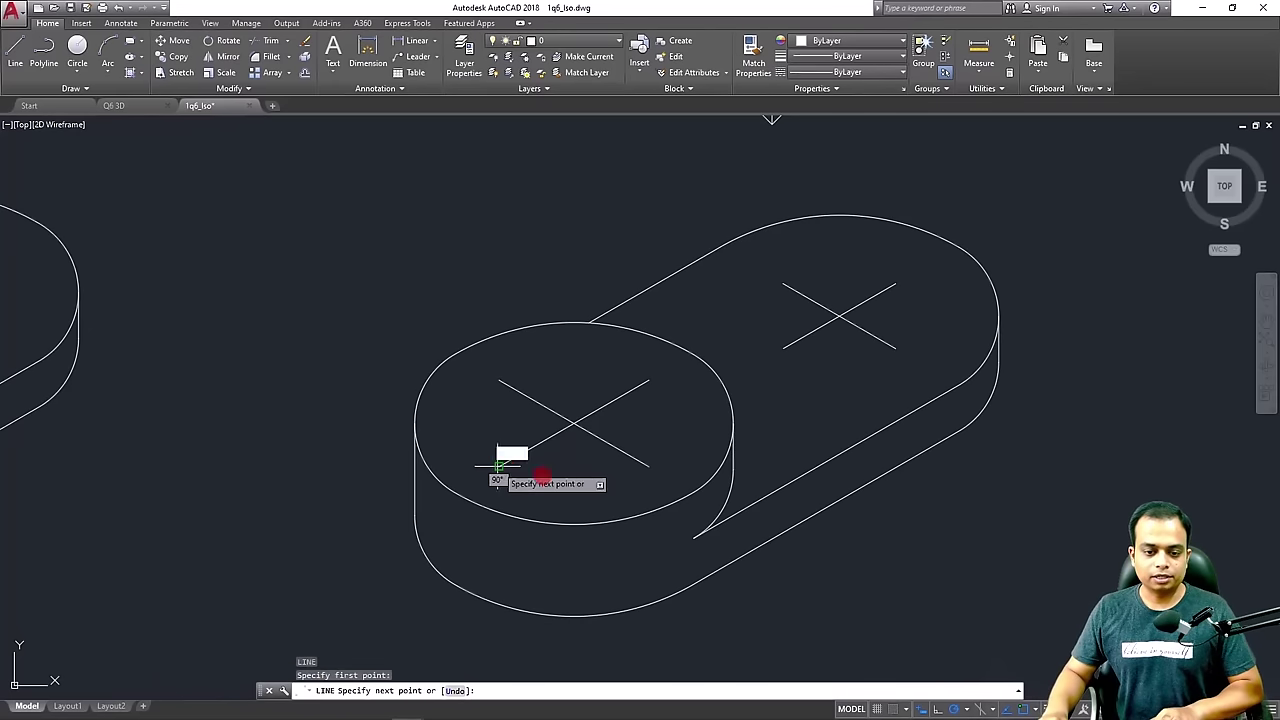
click(649, 466)
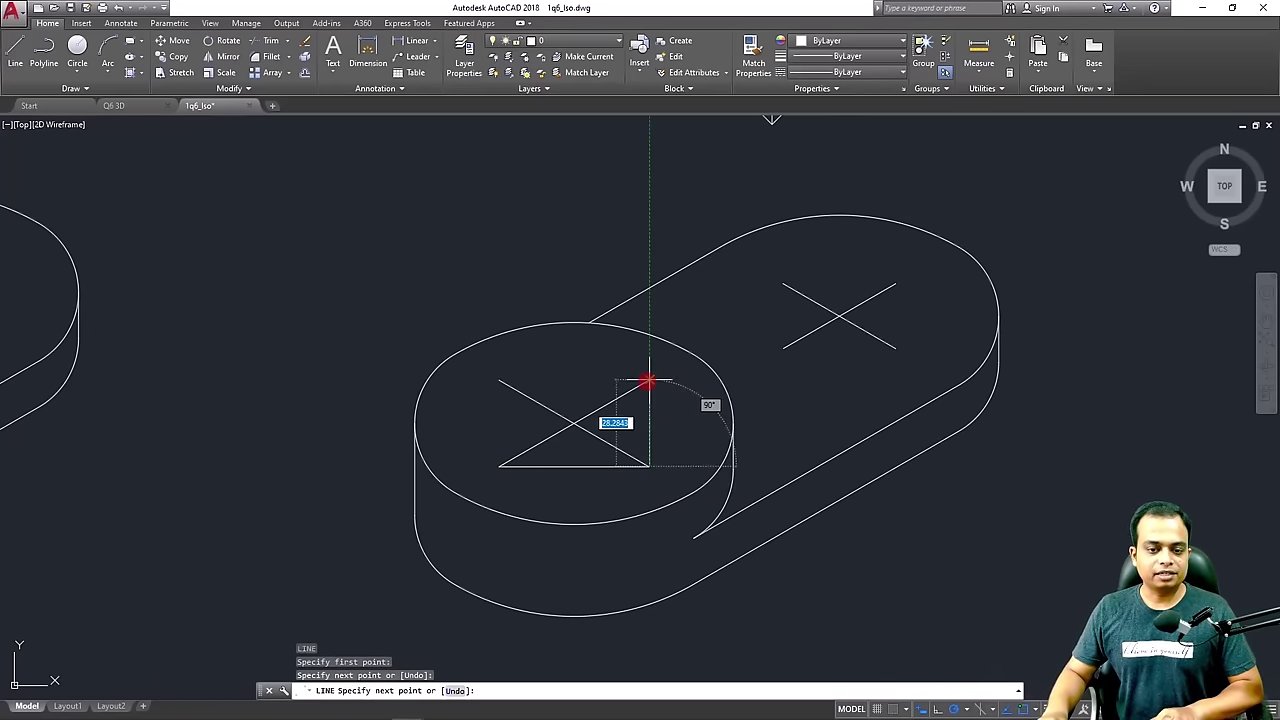
click(649, 380)
click(499, 380)
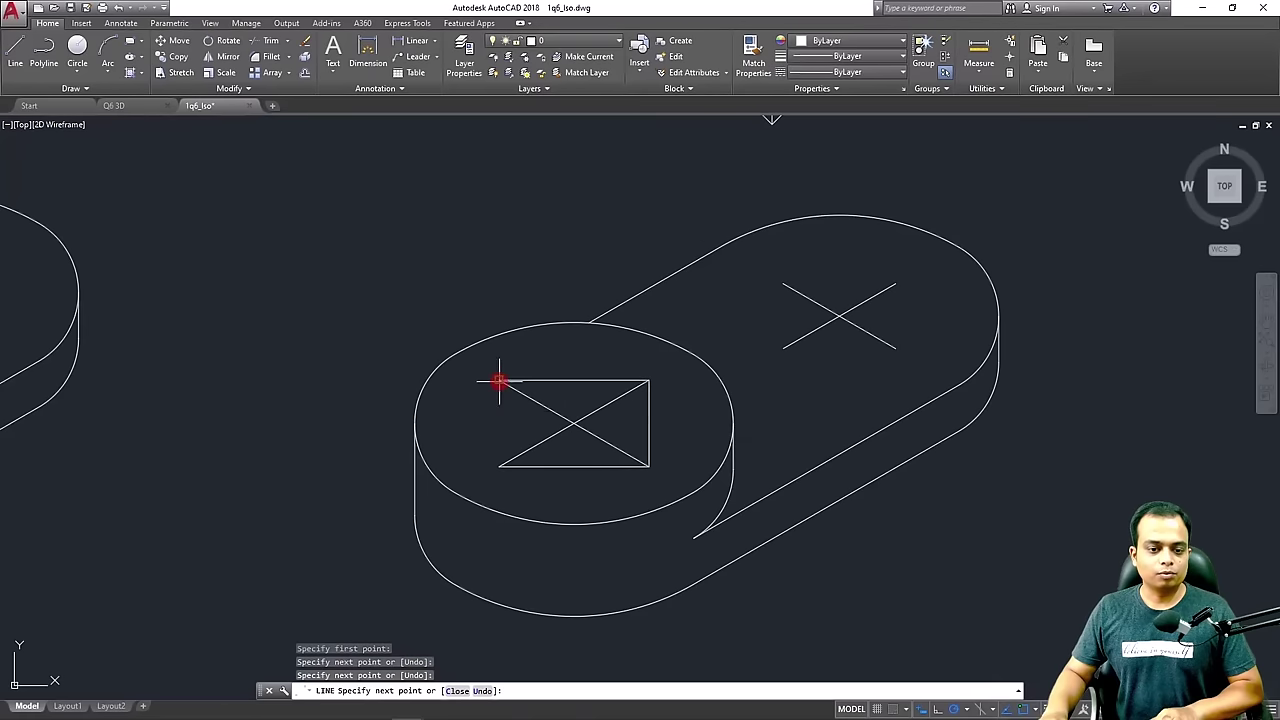
click(499, 466)
key(Return)
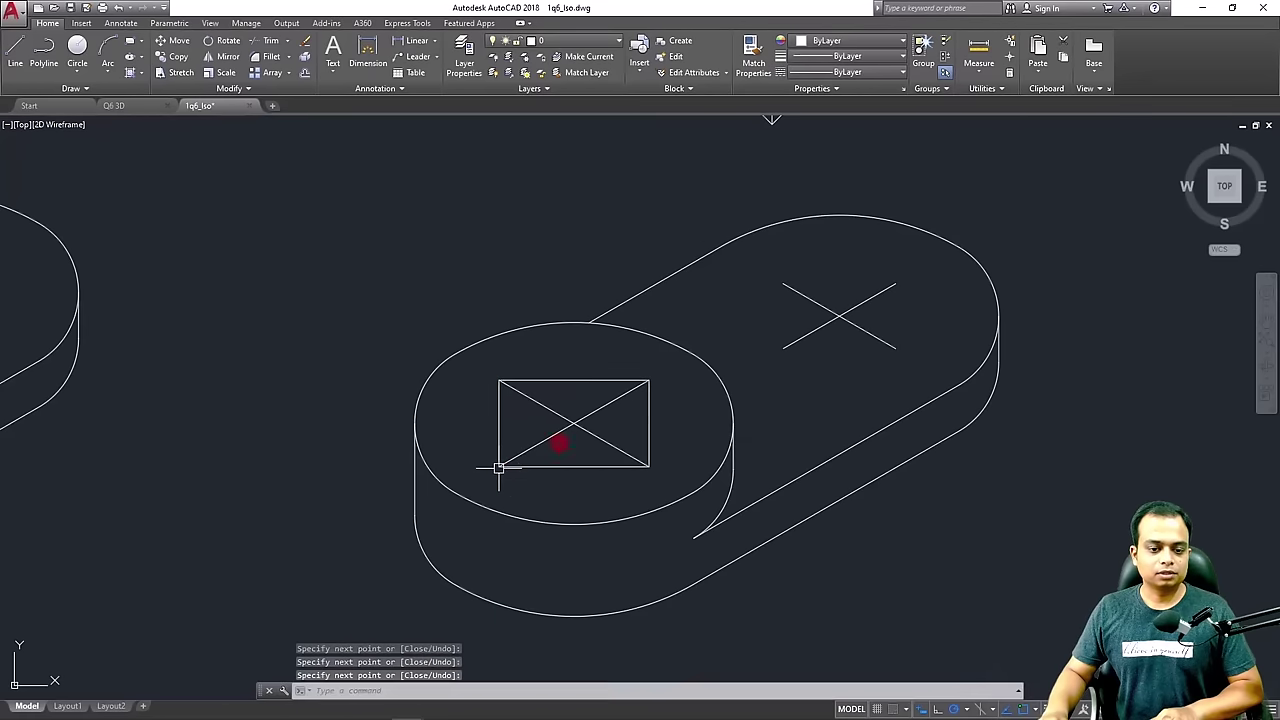
Draw a closed rectangle of lines through the four ends of the crossed diagonals on the plate's top face
key(Return)
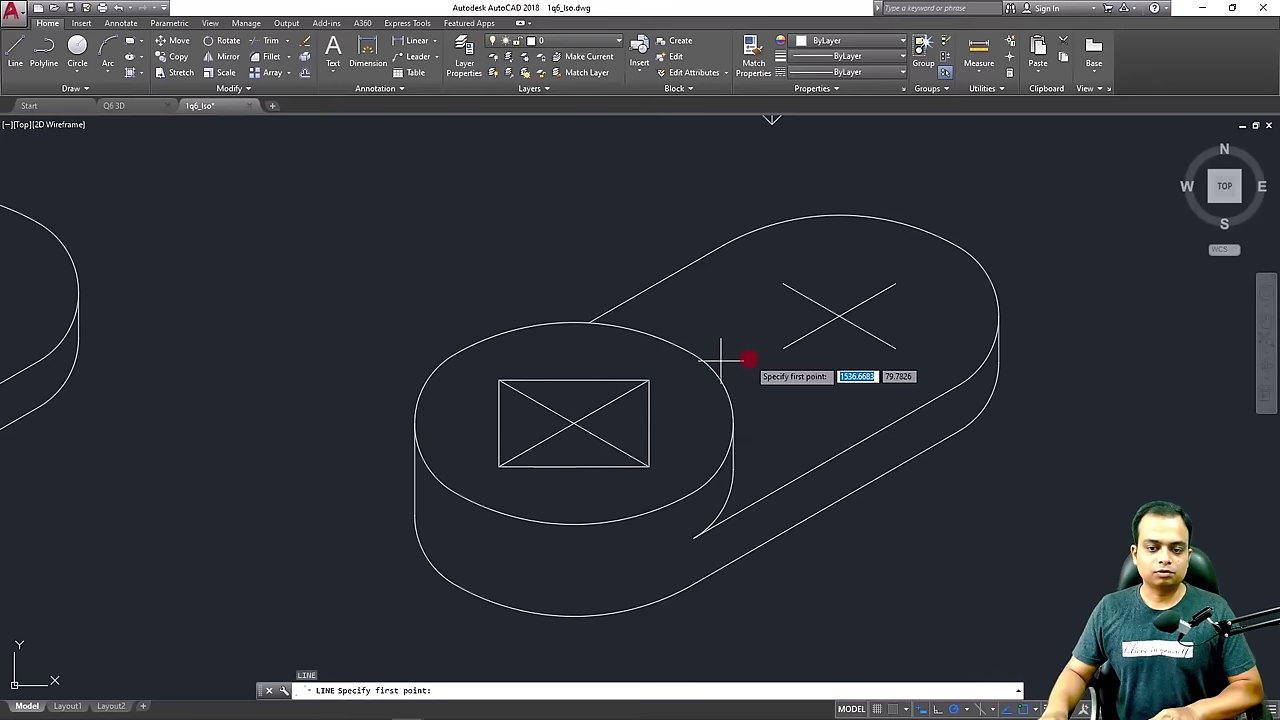
click(782, 348)
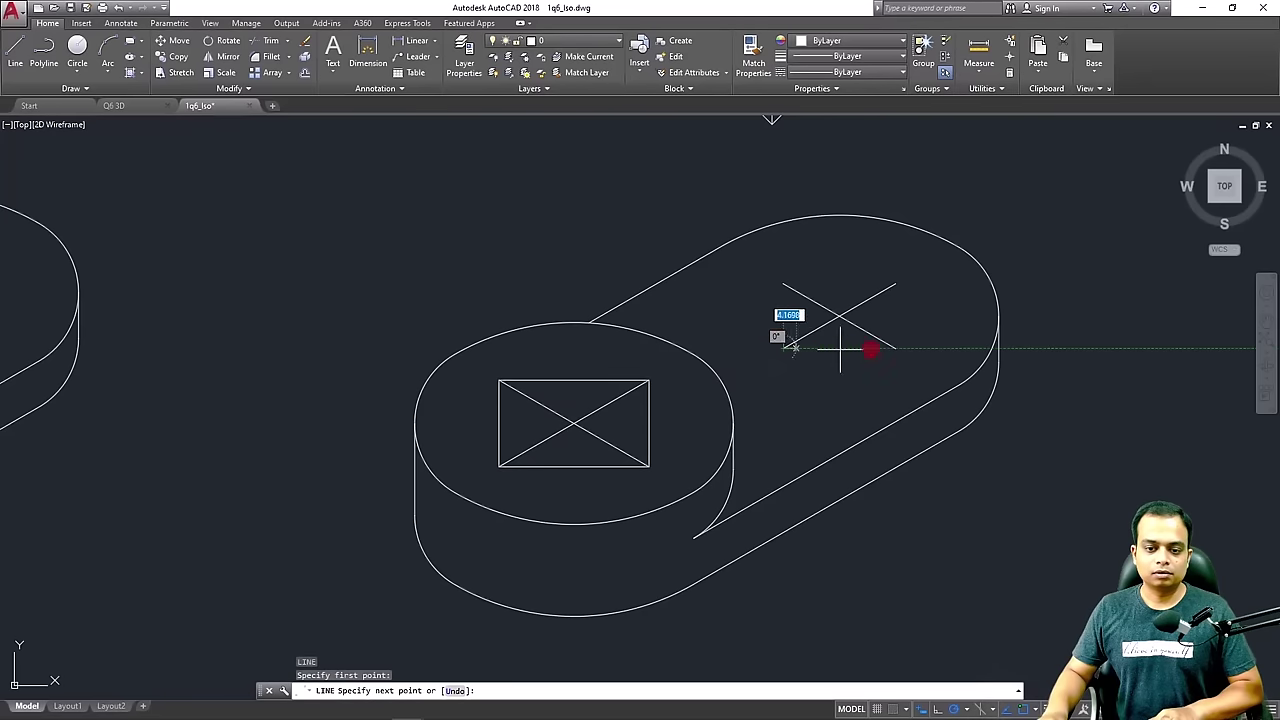
click(896, 348)
click(896, 284)
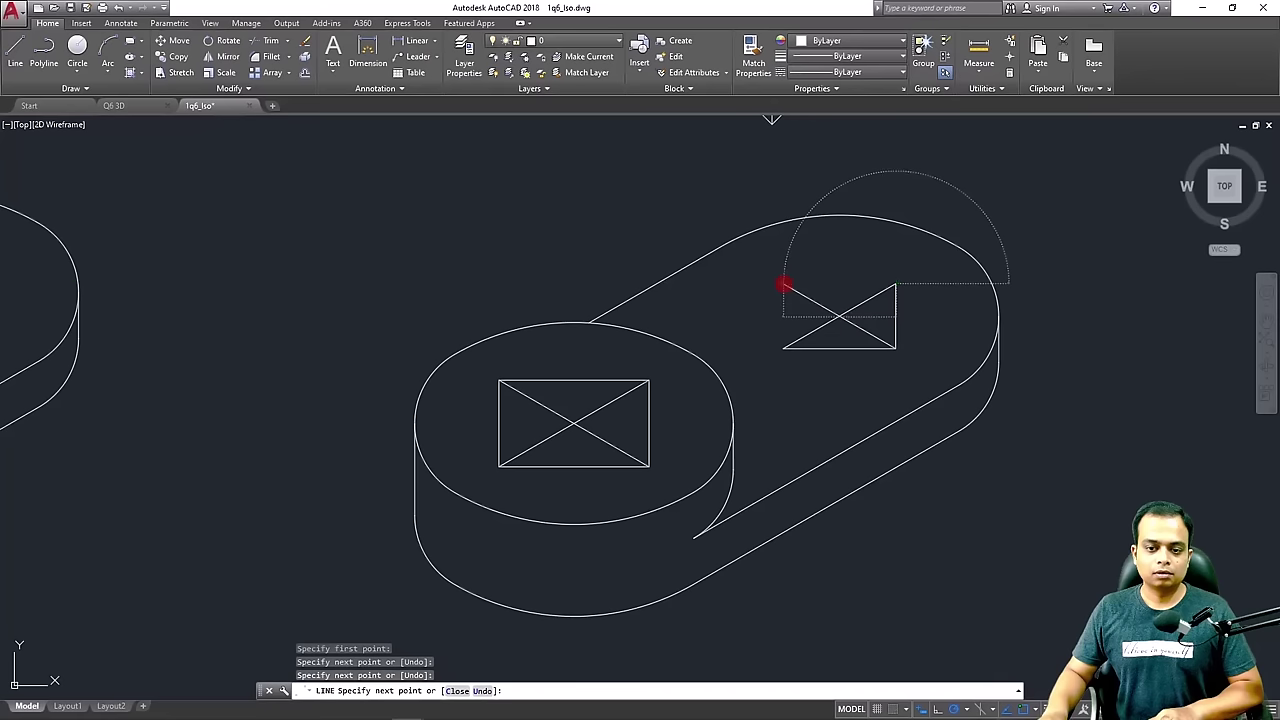
click(783, 284)
click(783, 348)
key(Return)
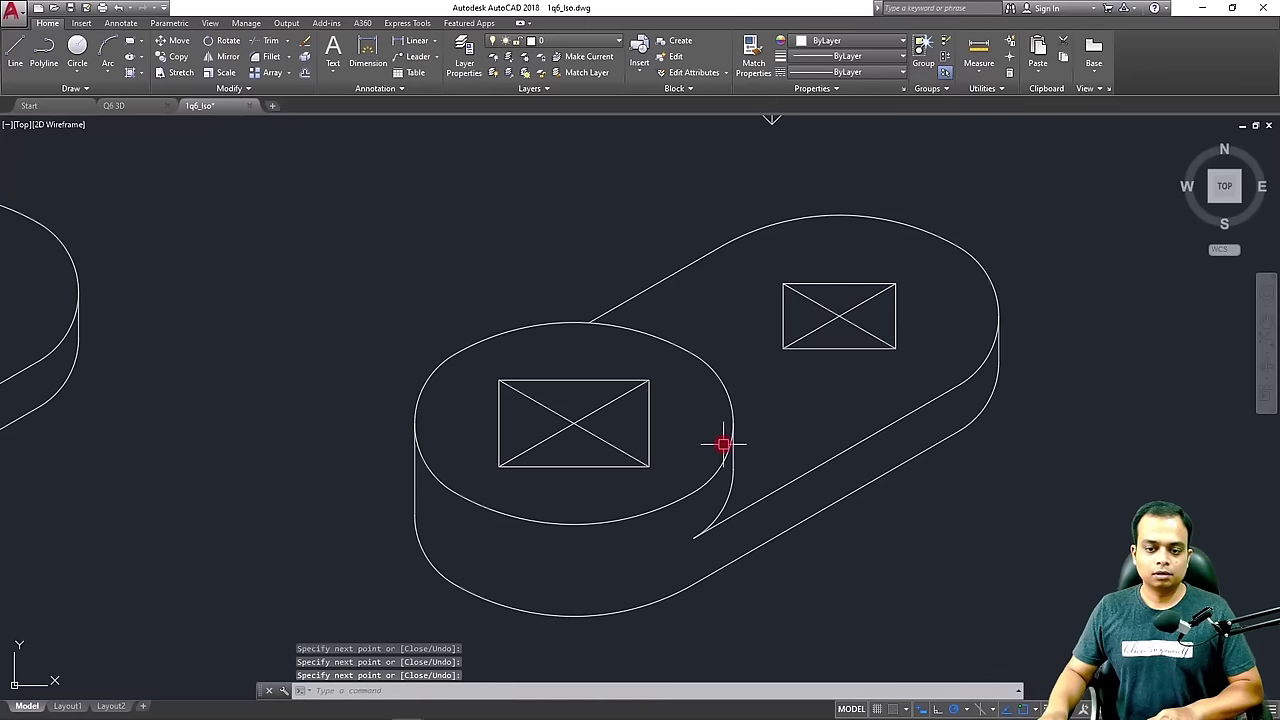
Copy the whole isometric figure with the crossed diagonals and paste the duplicate beside the original
scroll(724, 444, down, 3)
click(966, 265)
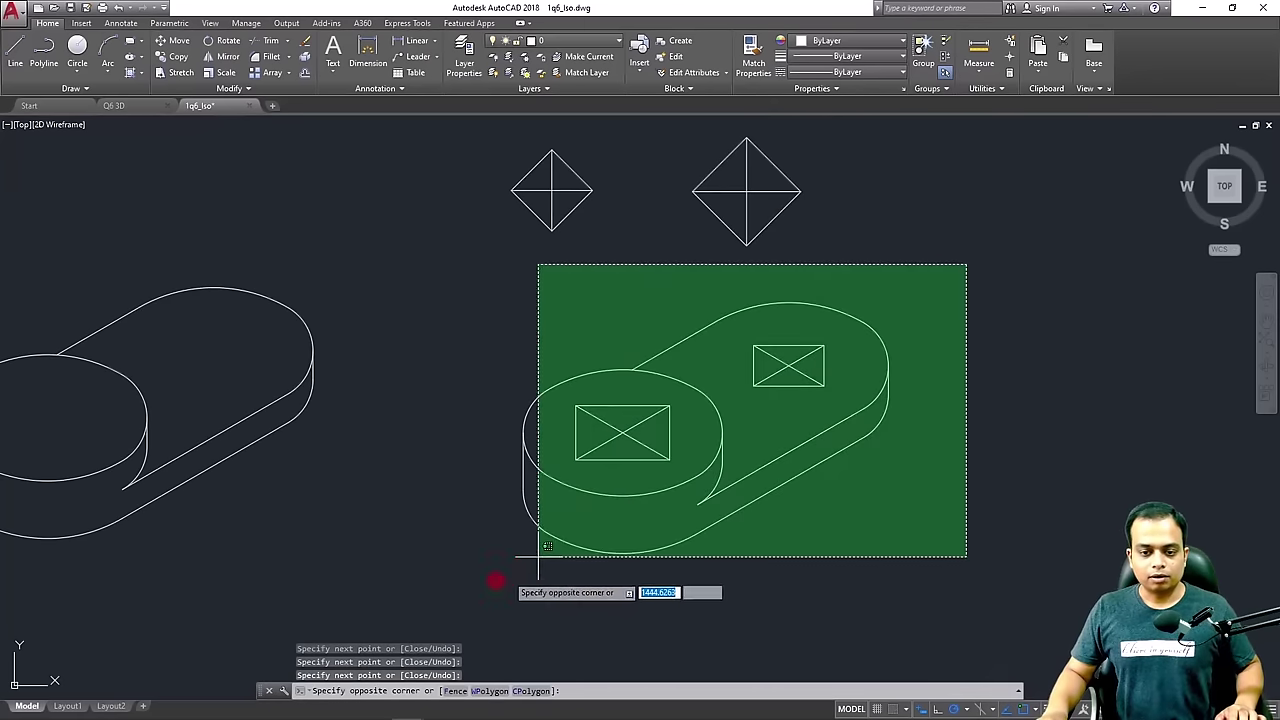
click(489, 586)
key(ctrl+c)
key(ctrl+v)
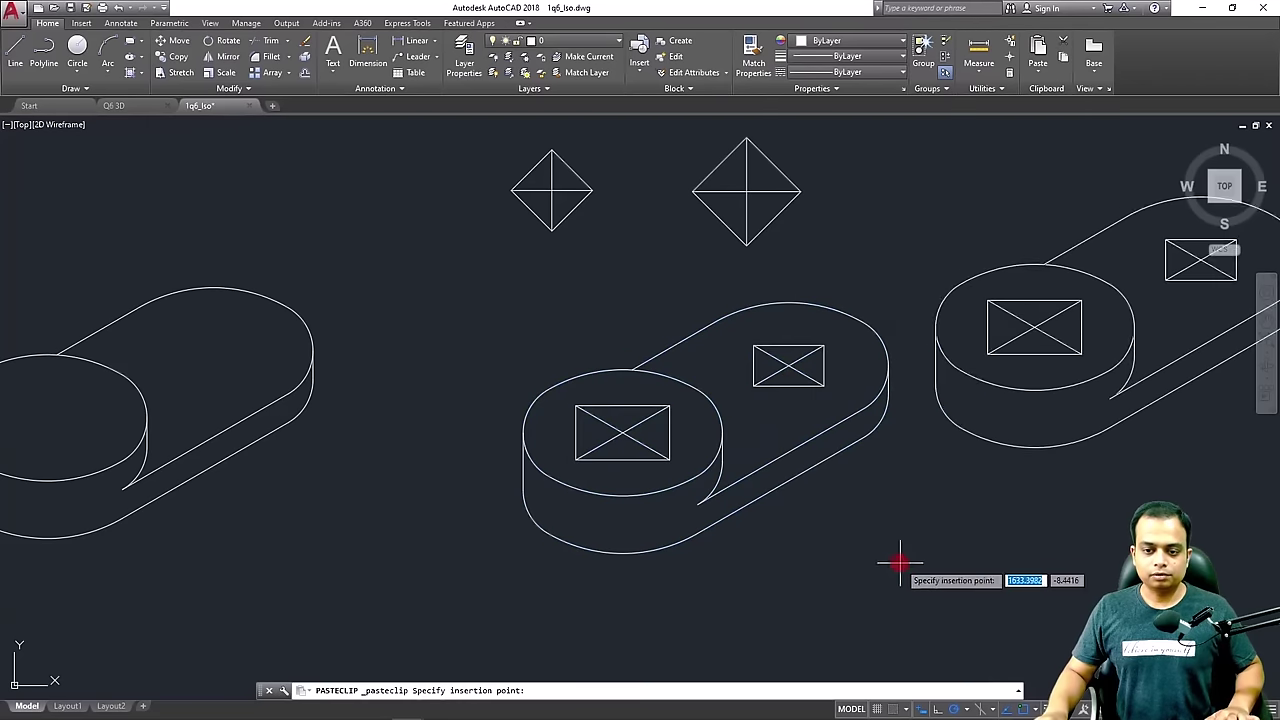
middle_drag(903, 563, 646, 578)
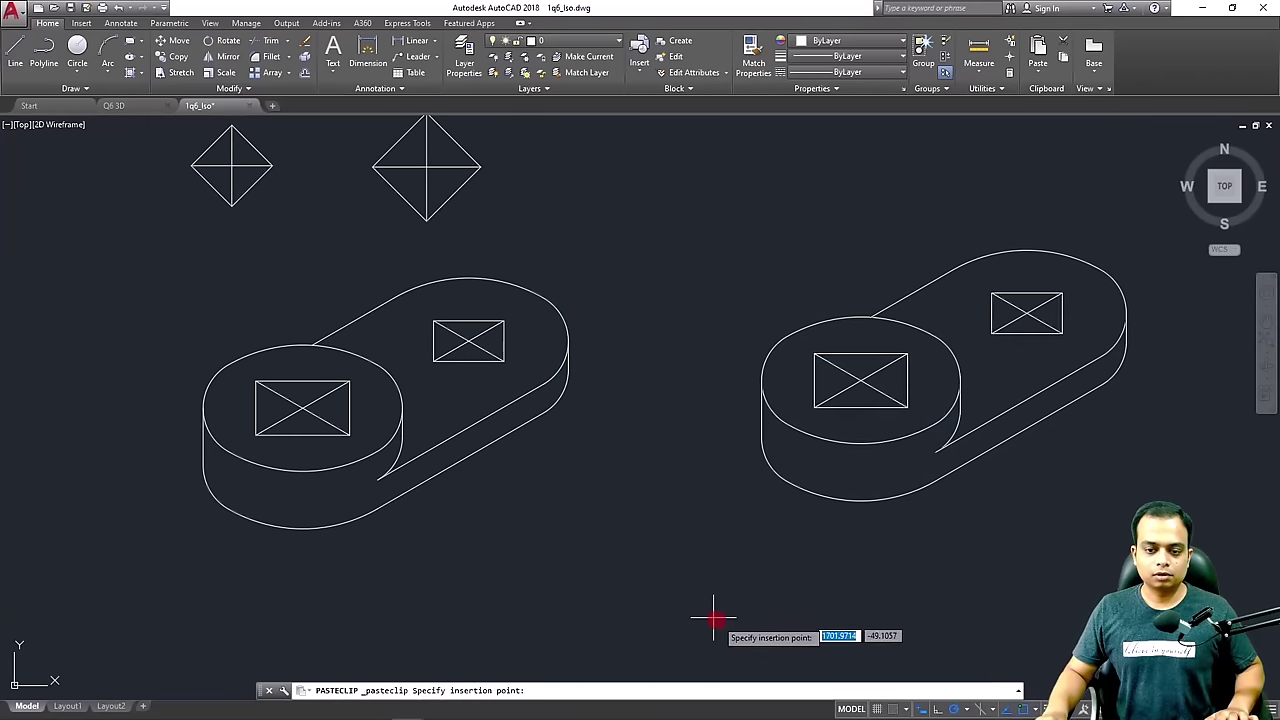
click(751, 630)
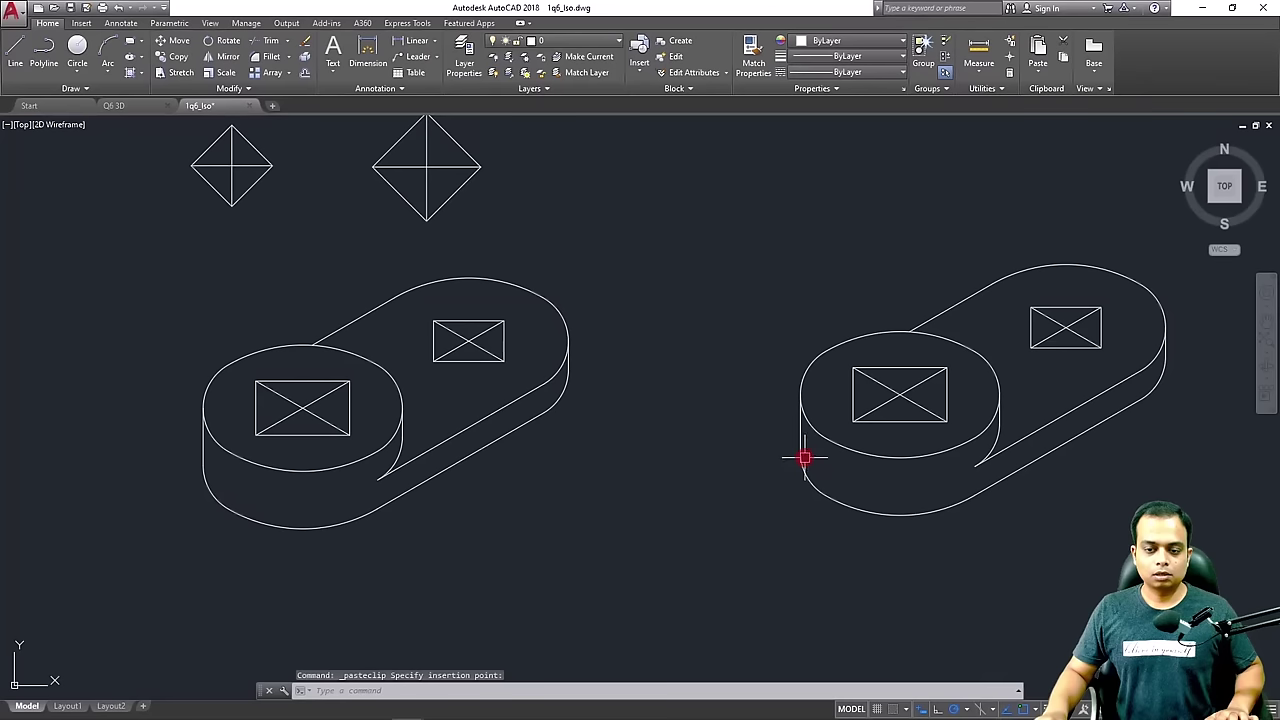
Erase the crossed diagonals inside both hole rectangles on the pasted copy
click(910, 377)
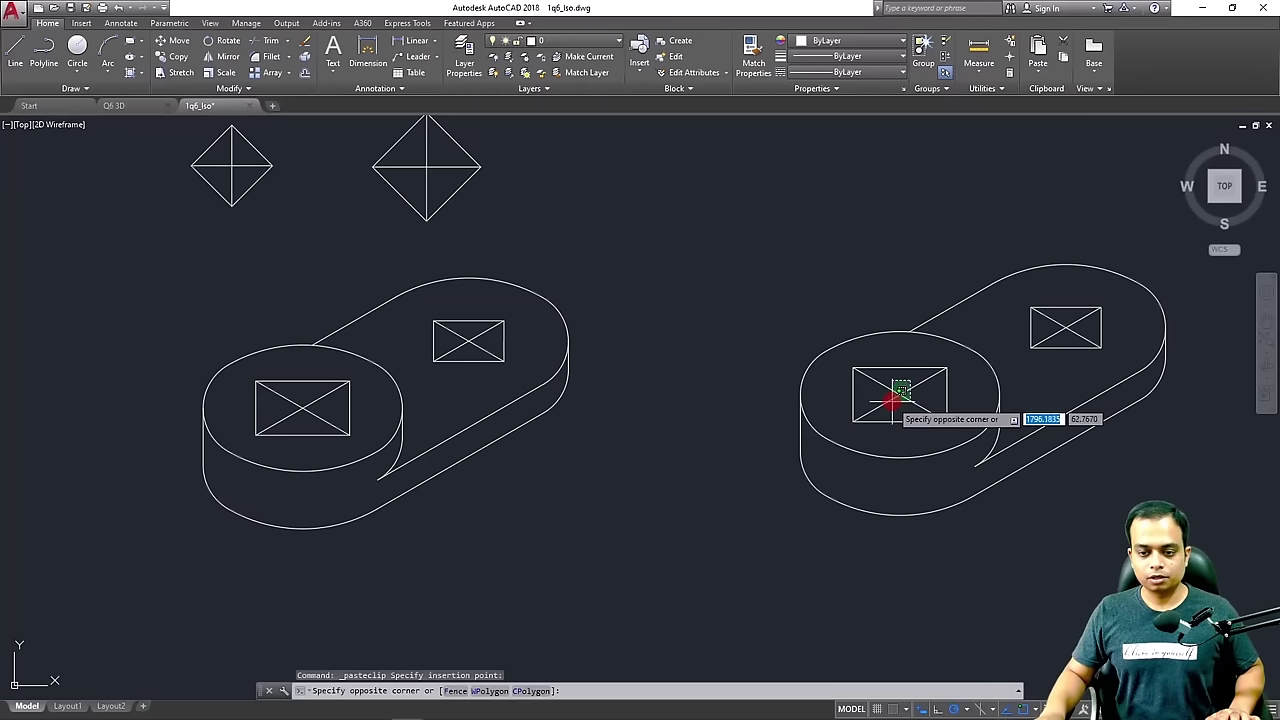
click(892, 400)
key(Delete)
click(1057, 333)
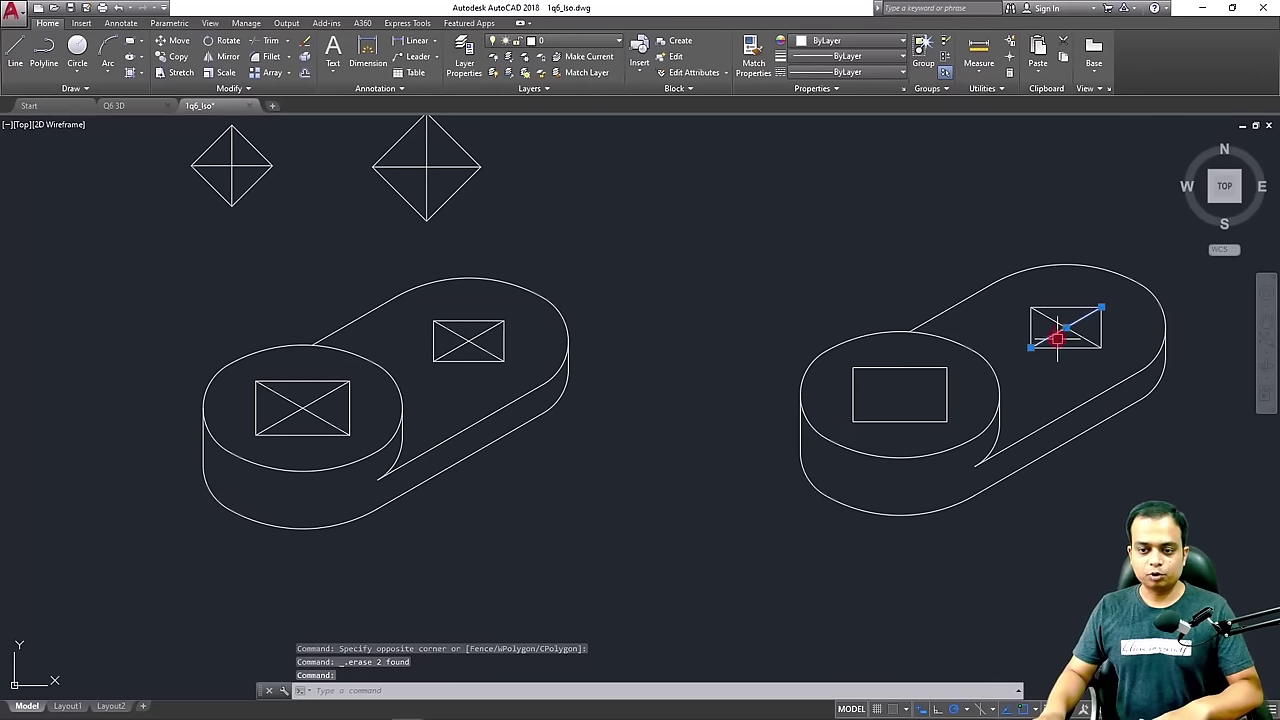
key(Delete)
click(1060, 324)
key(Delete)
Review the dimensioned front and top views and the earlier construction stages for the depths of the square holes
scroll(517, 517, down, 5)
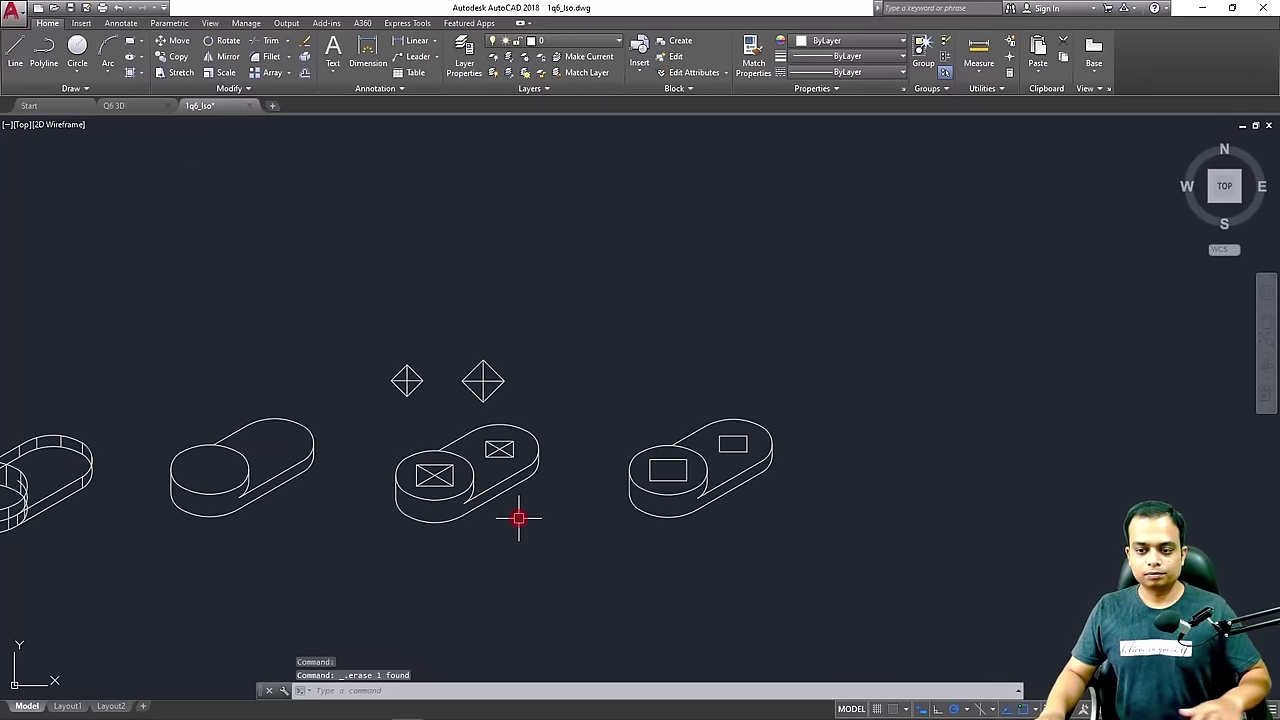
middle_drag(234, 480, 951, 371)
scroll(515, 377, up, 3)
scroll(514, 376, up, 5)
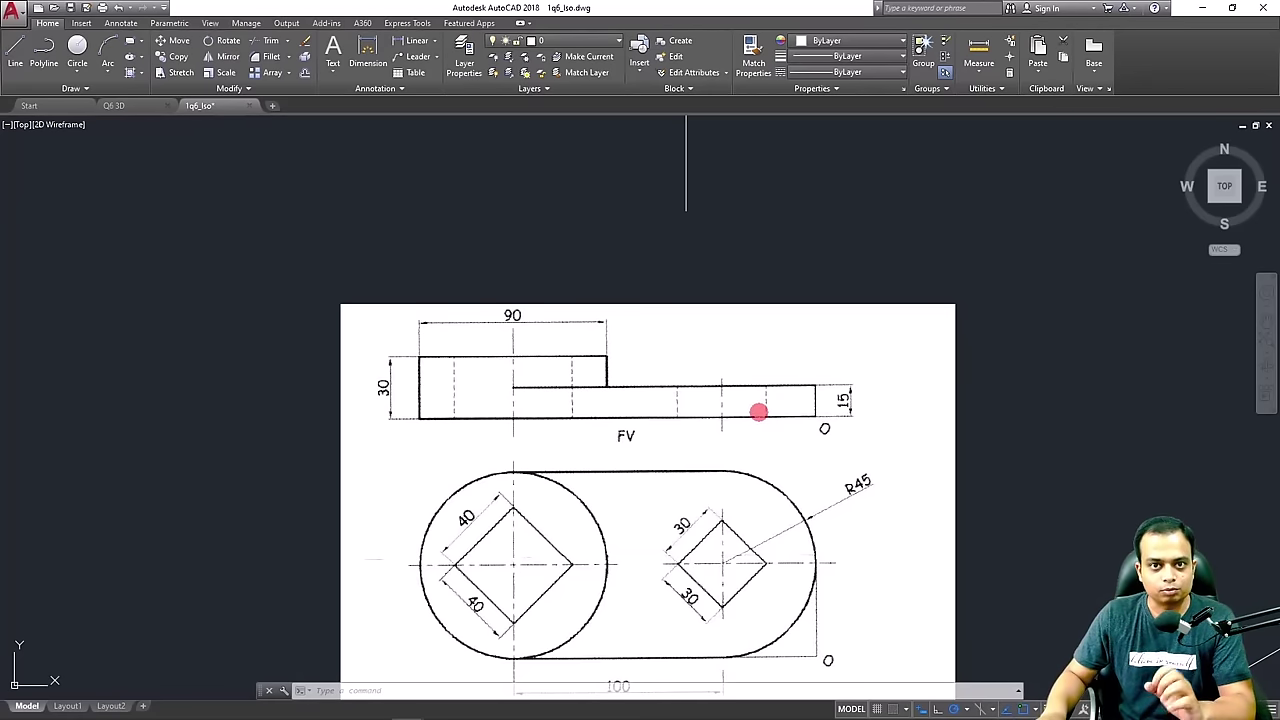
scroll(759, 411, down, 5)
middle_drag(906, 456, 358, 457)
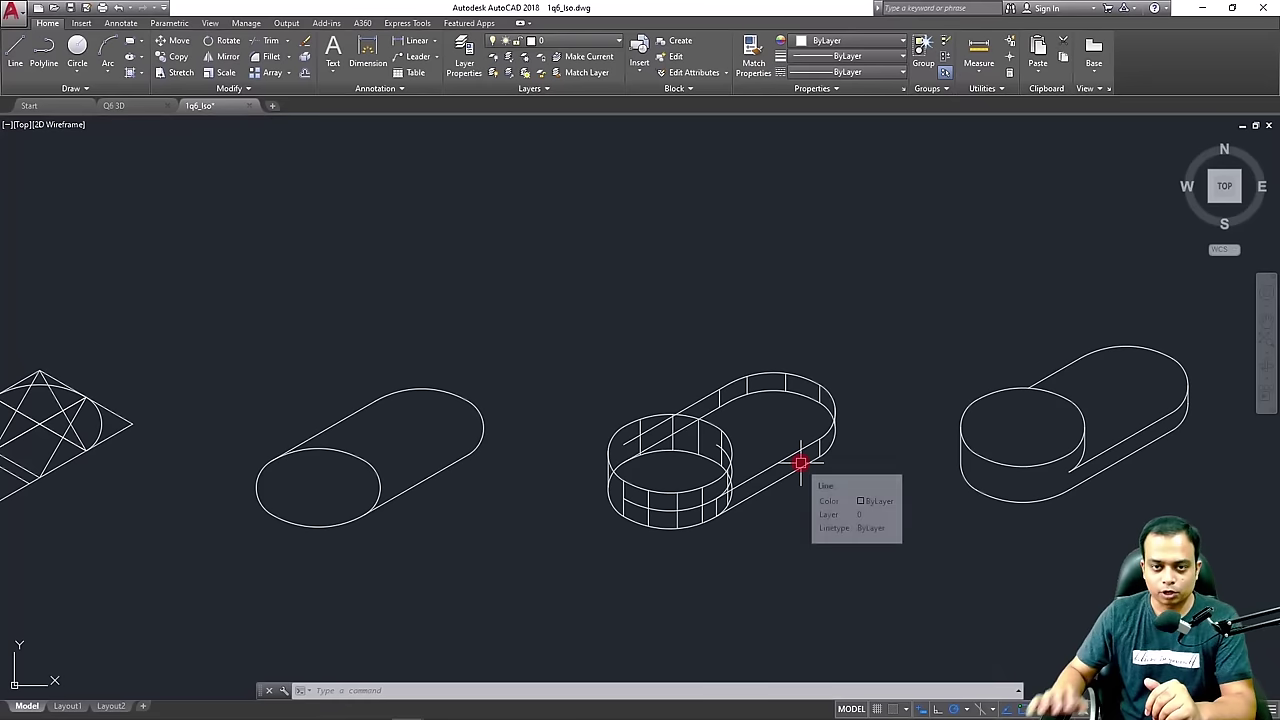
scroll(1014, 467, down, 2)
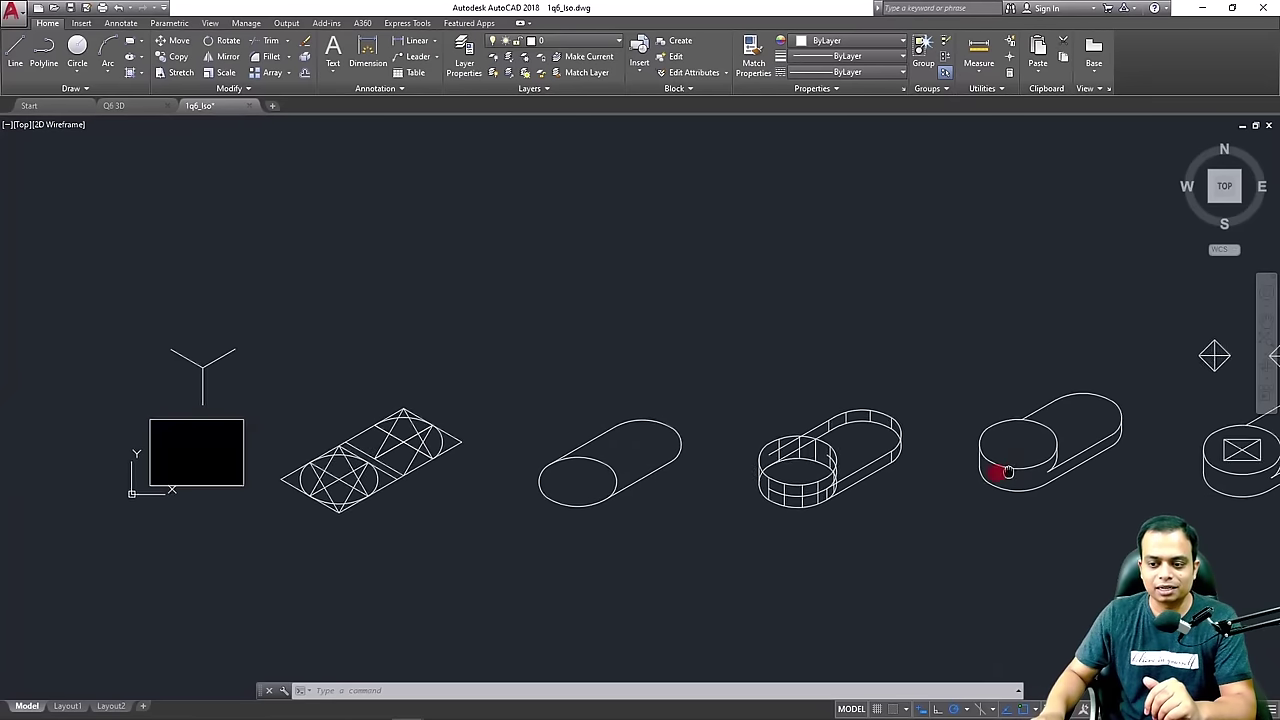
middle_drag(1014, 467, 680, 490)
middle_drag(1042, 492, 673, 495)
scroll(673, 495, up, 4)
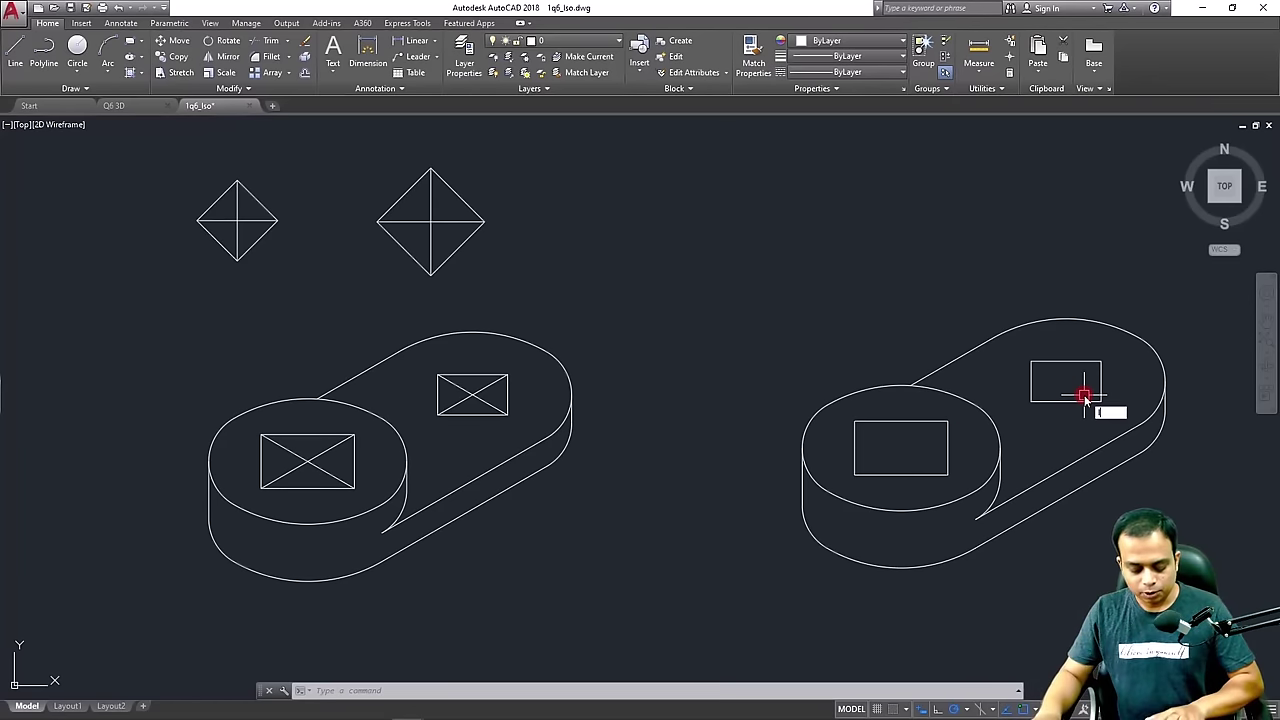
key(Return)
scroll(862, 438, up, 4)
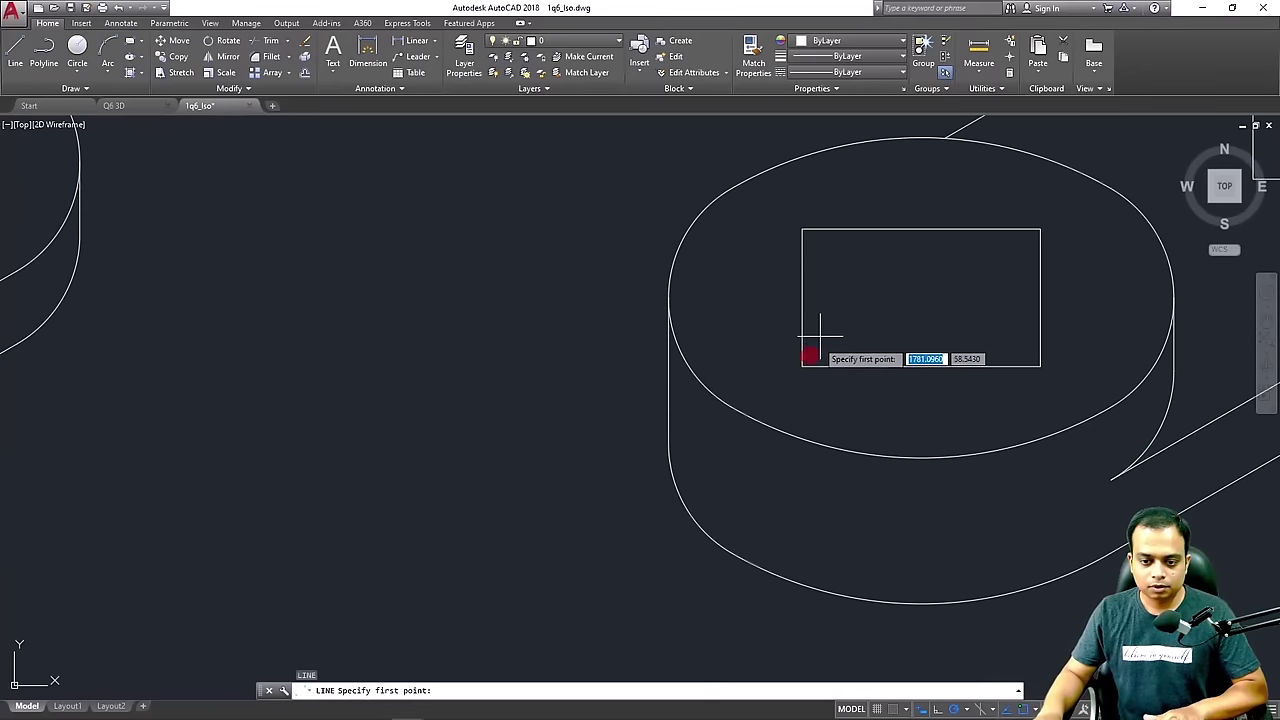
click(802, 366)
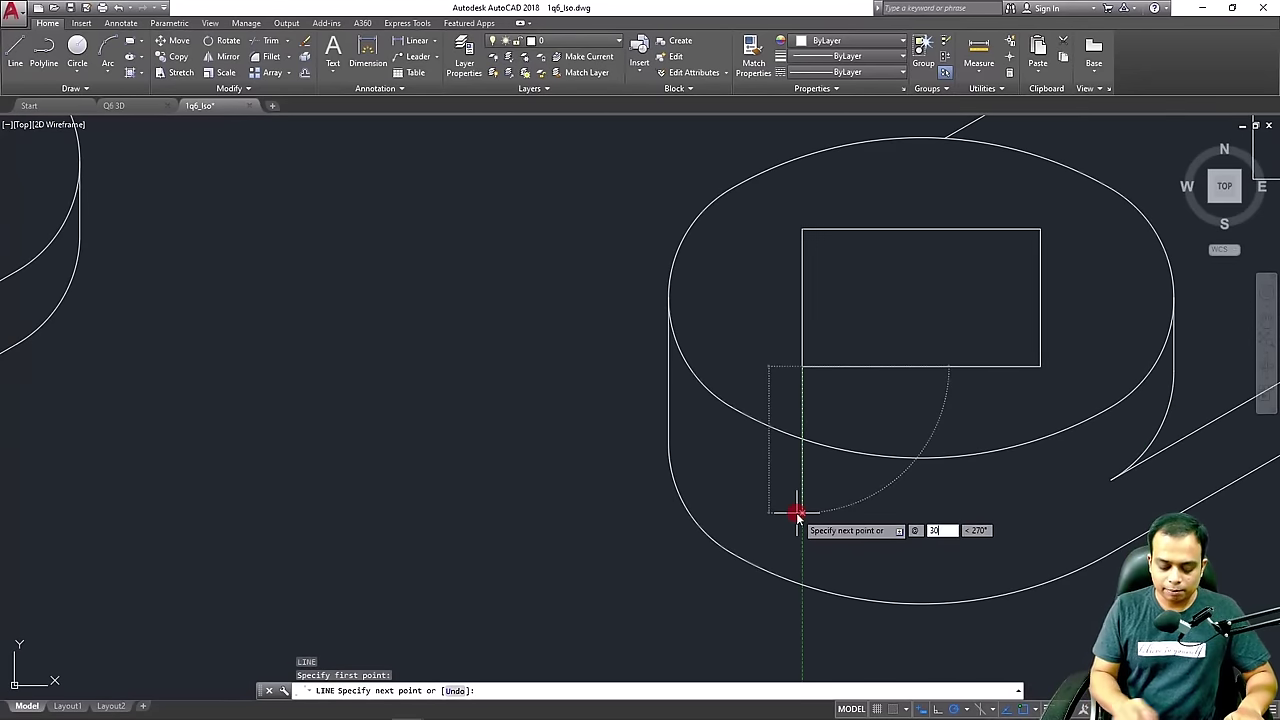
text(@30<-90)
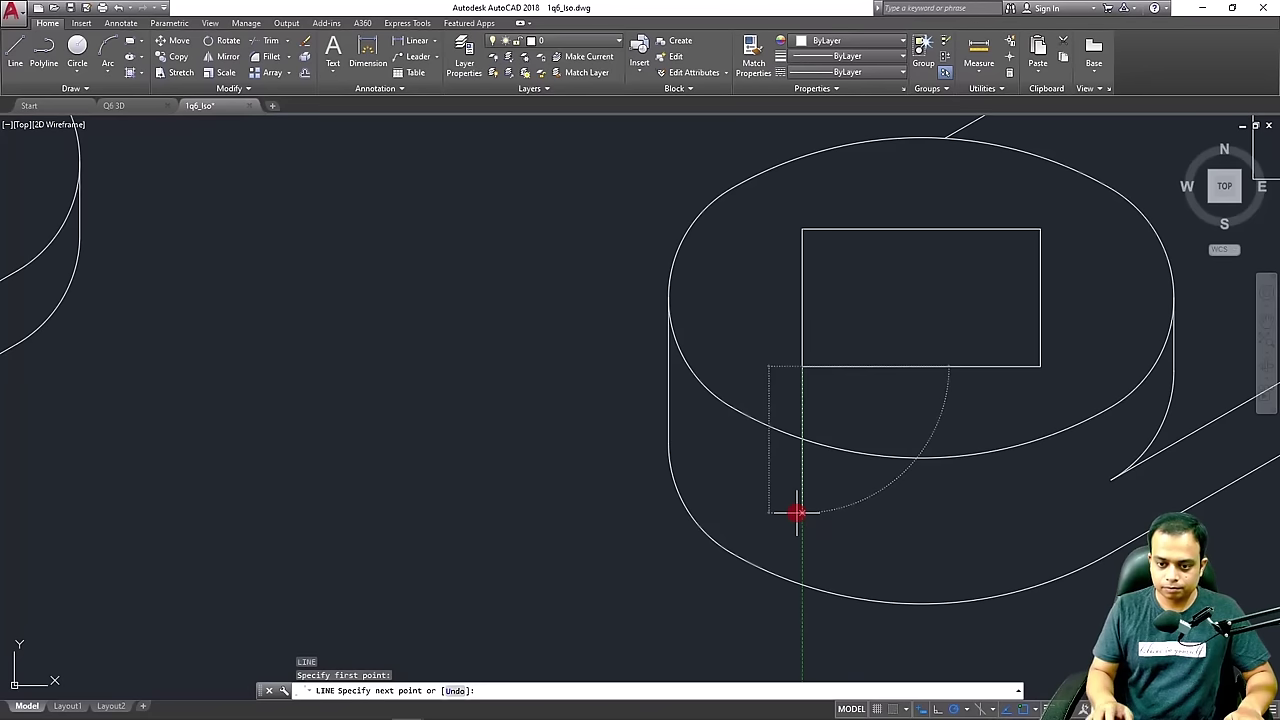
key(Return)
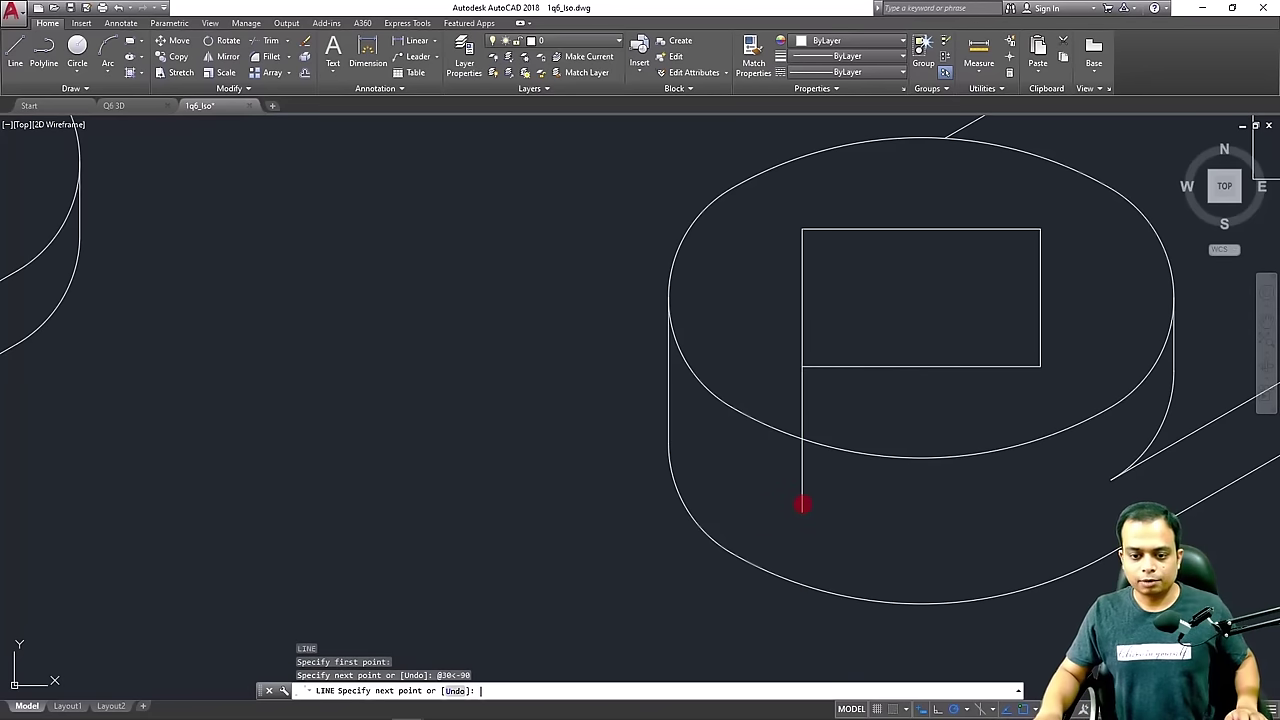
key(Escape)
Copy the vertical depth line from its upper end to the other three corners of the cylinder's hole rectangle
click(806, 482)
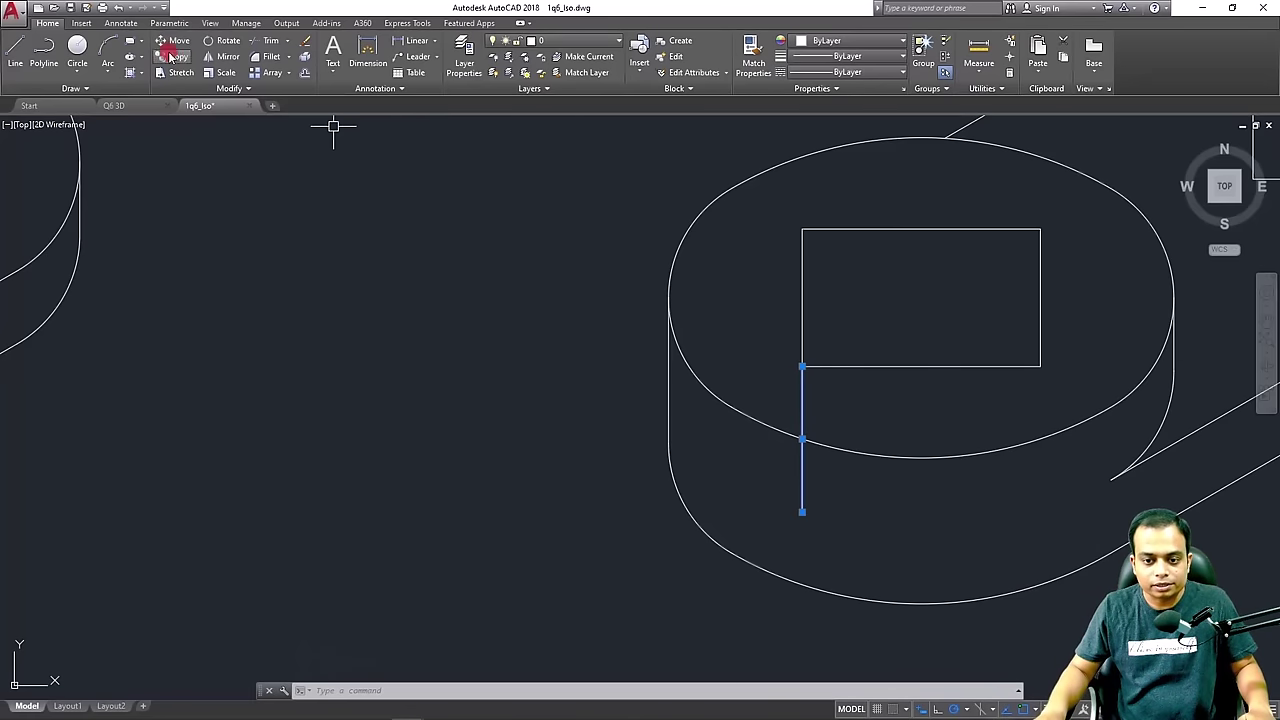
text(co)
key(space)
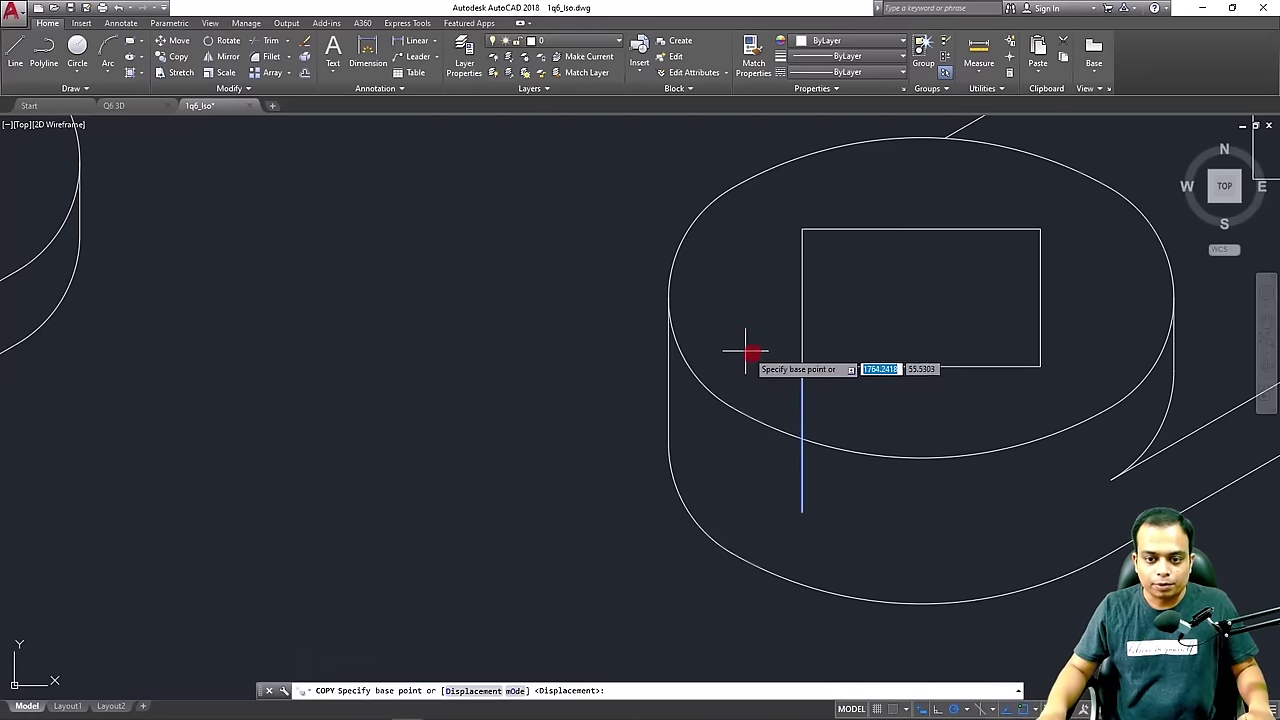
click(802, 366)
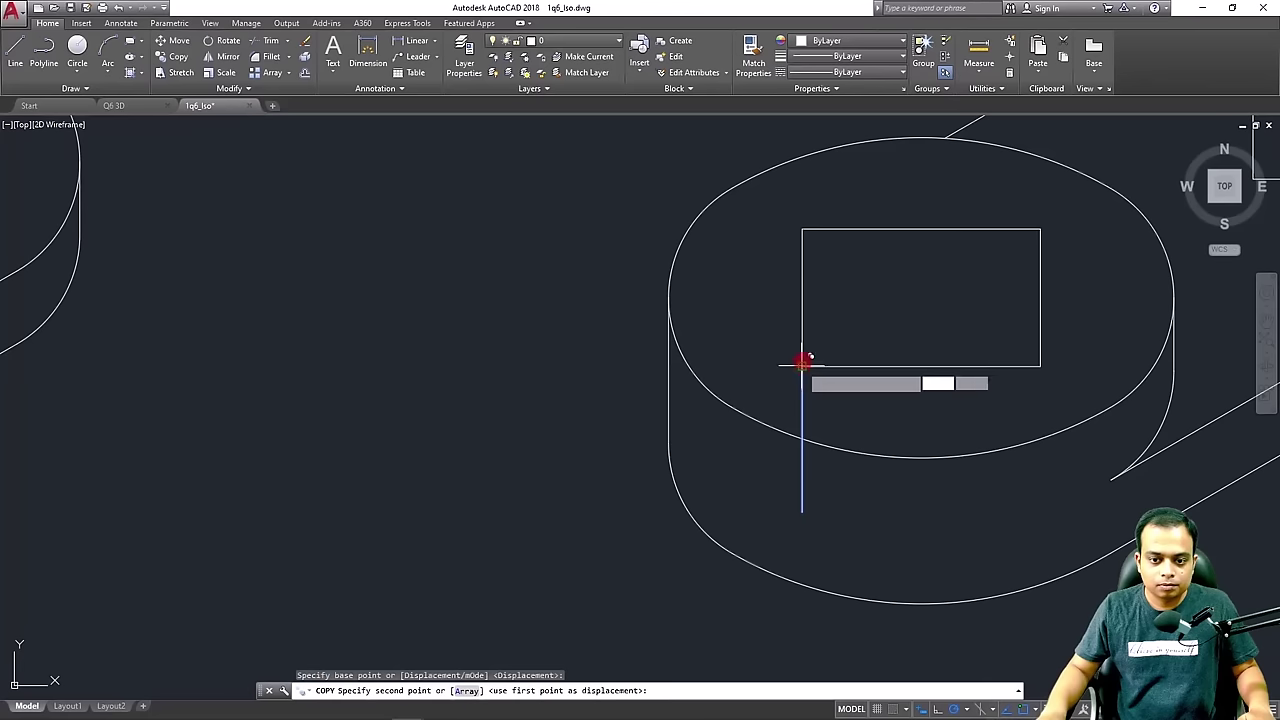
click(802, 230)
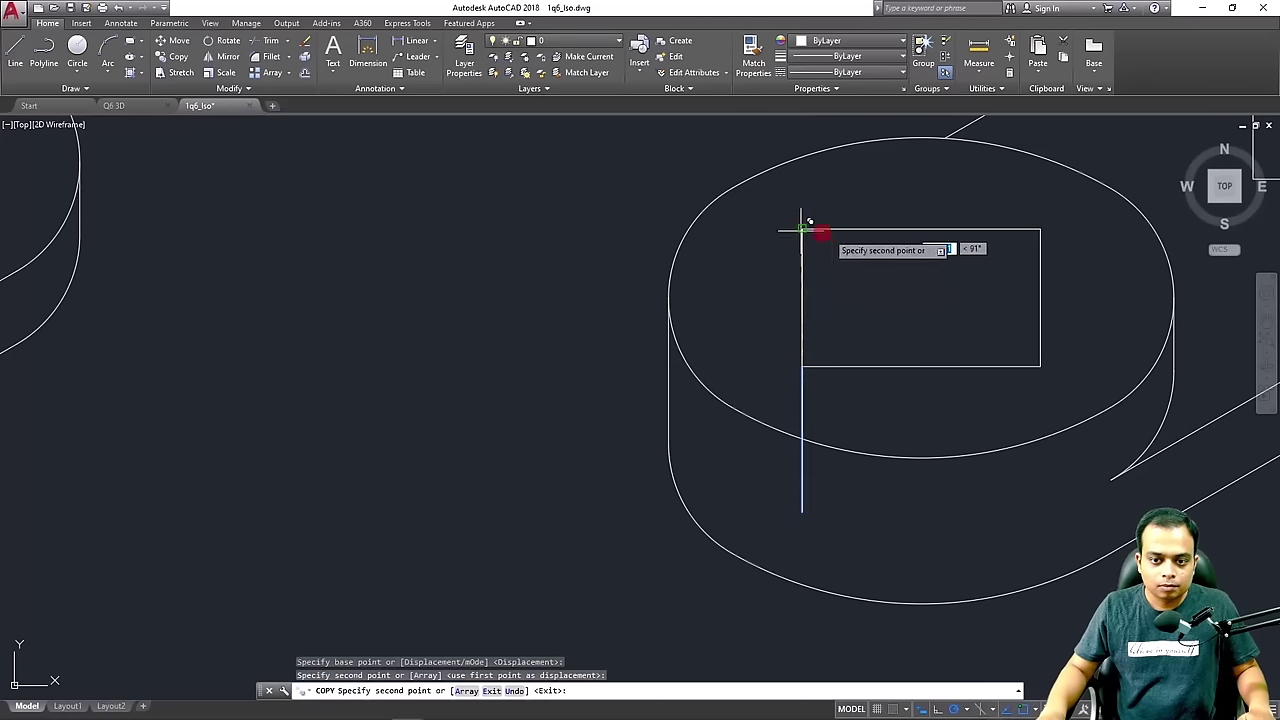
click(1041, 230)
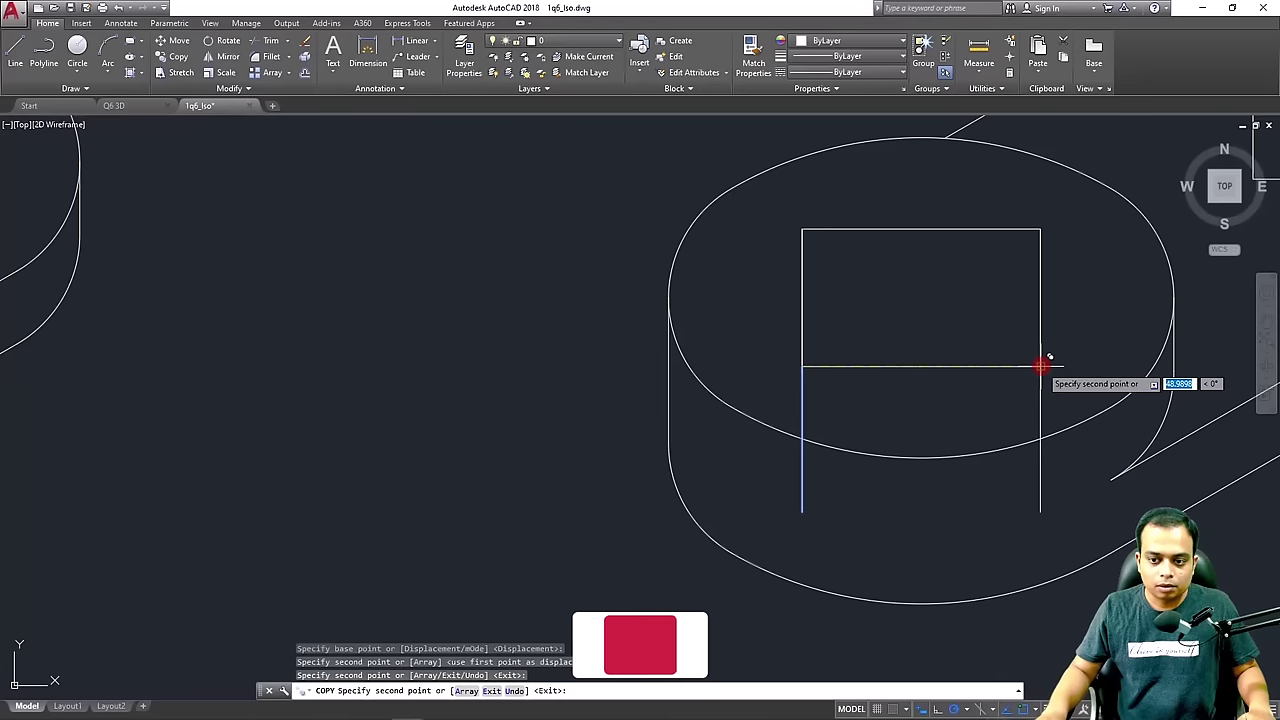
key(Return)
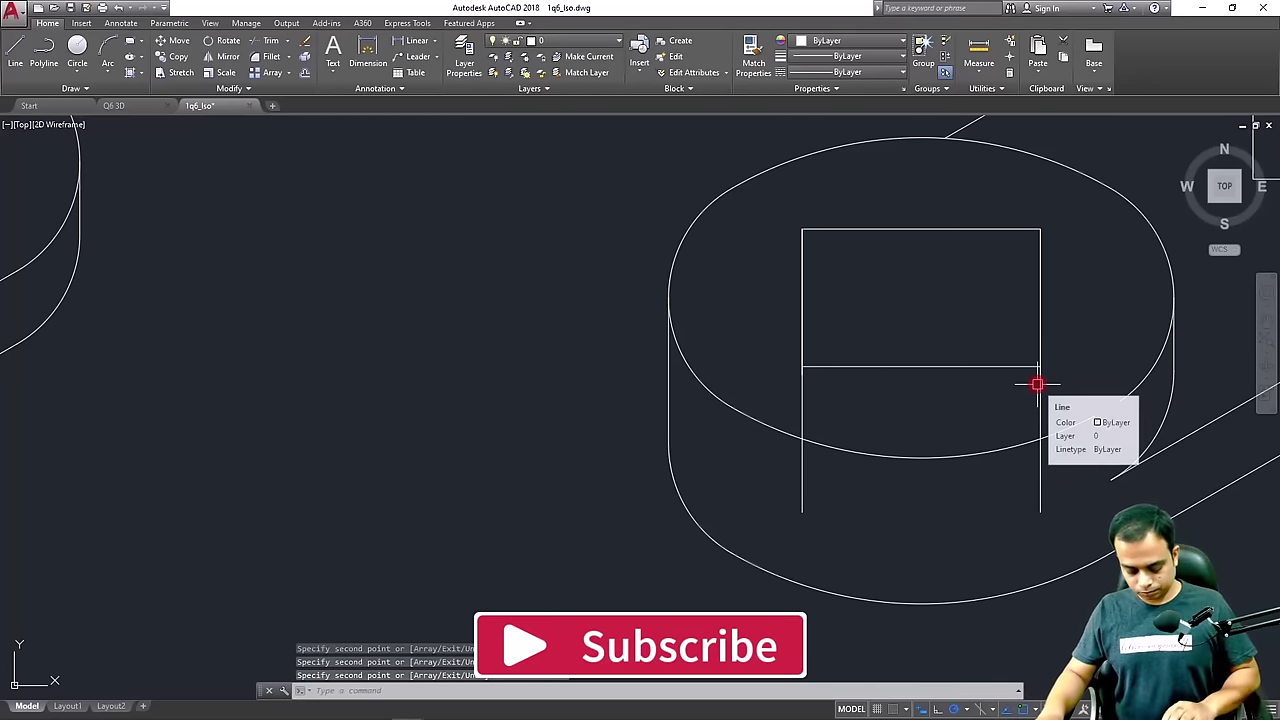
Connect the lower ends of the four depth lines with three lines outlining the front, right and back of the hole's bottom
text(l)
key(Return)
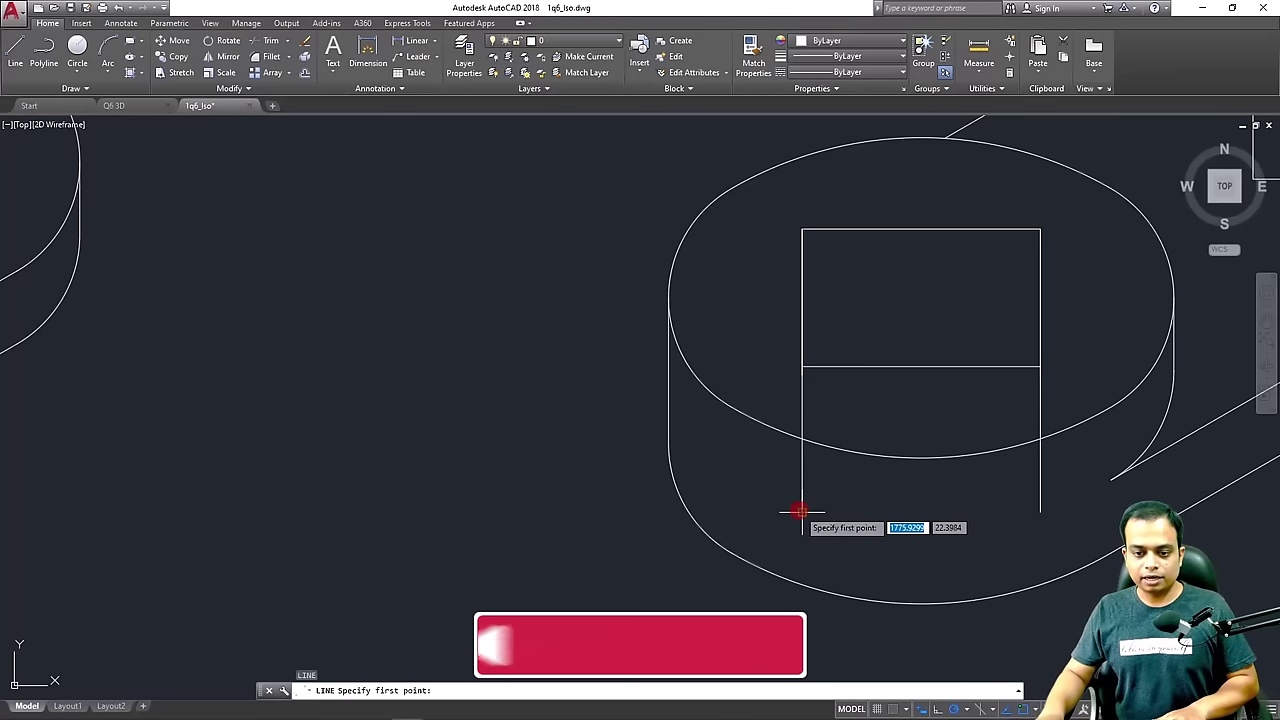
click(803, 510)
click(1040, 512)
scroll(1022, 400, up, 6)
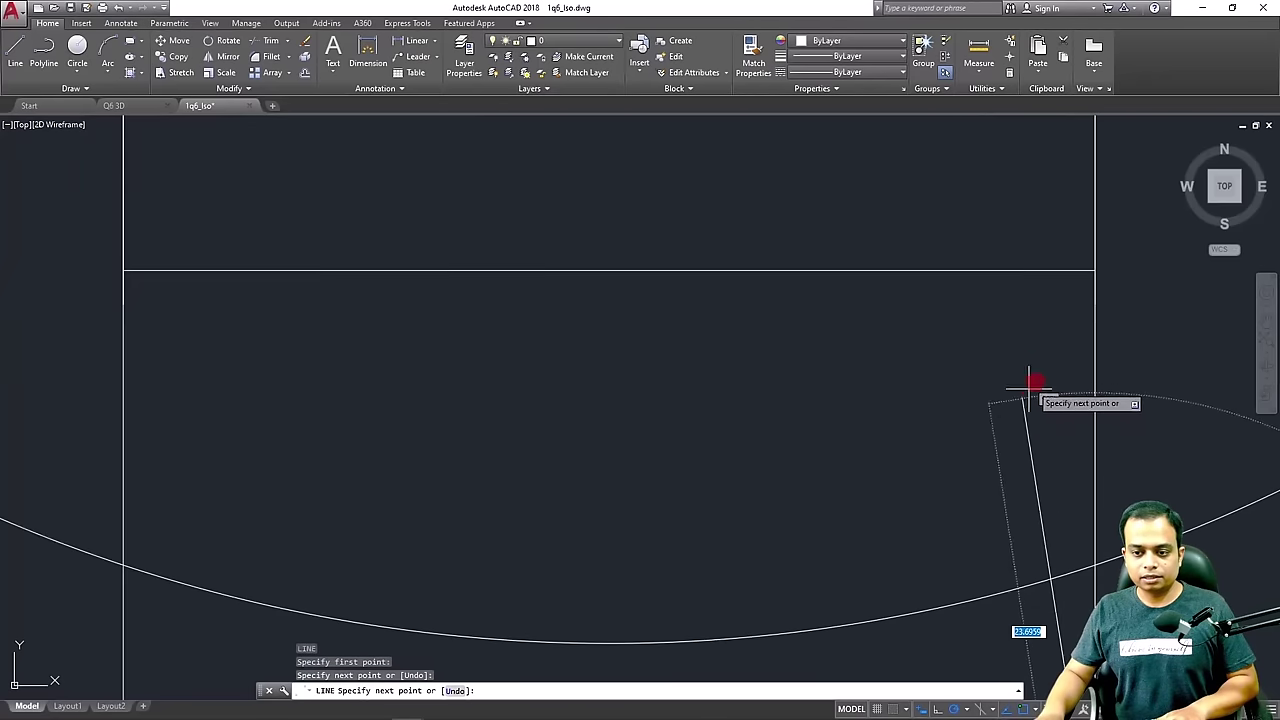
click(1095, 304)
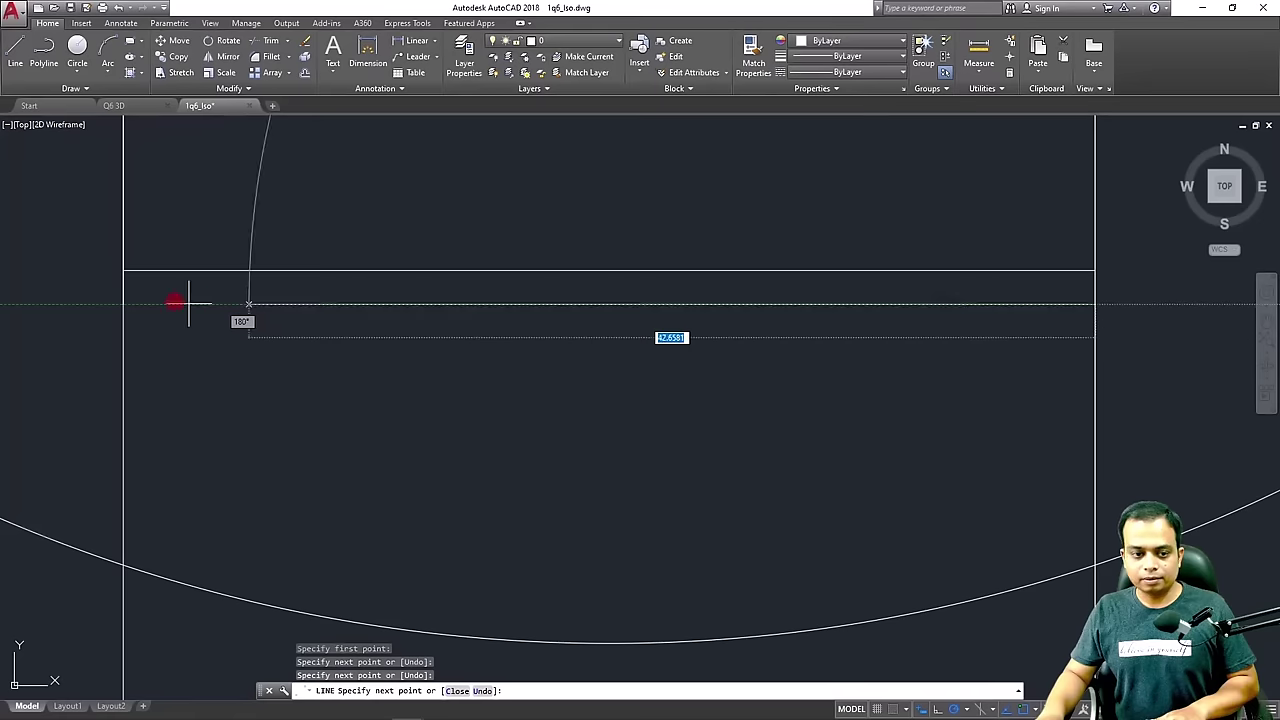
click(123, 304)
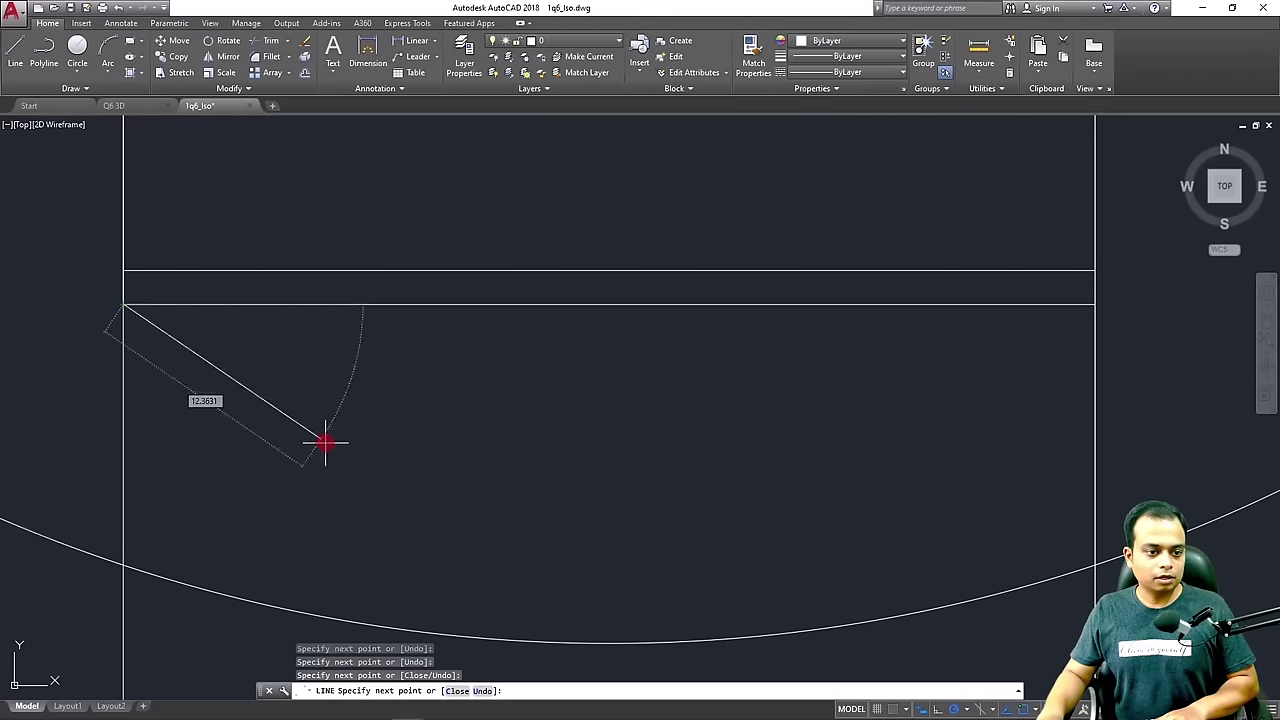
key(Escape)
scroll(328, 444, down, 6)
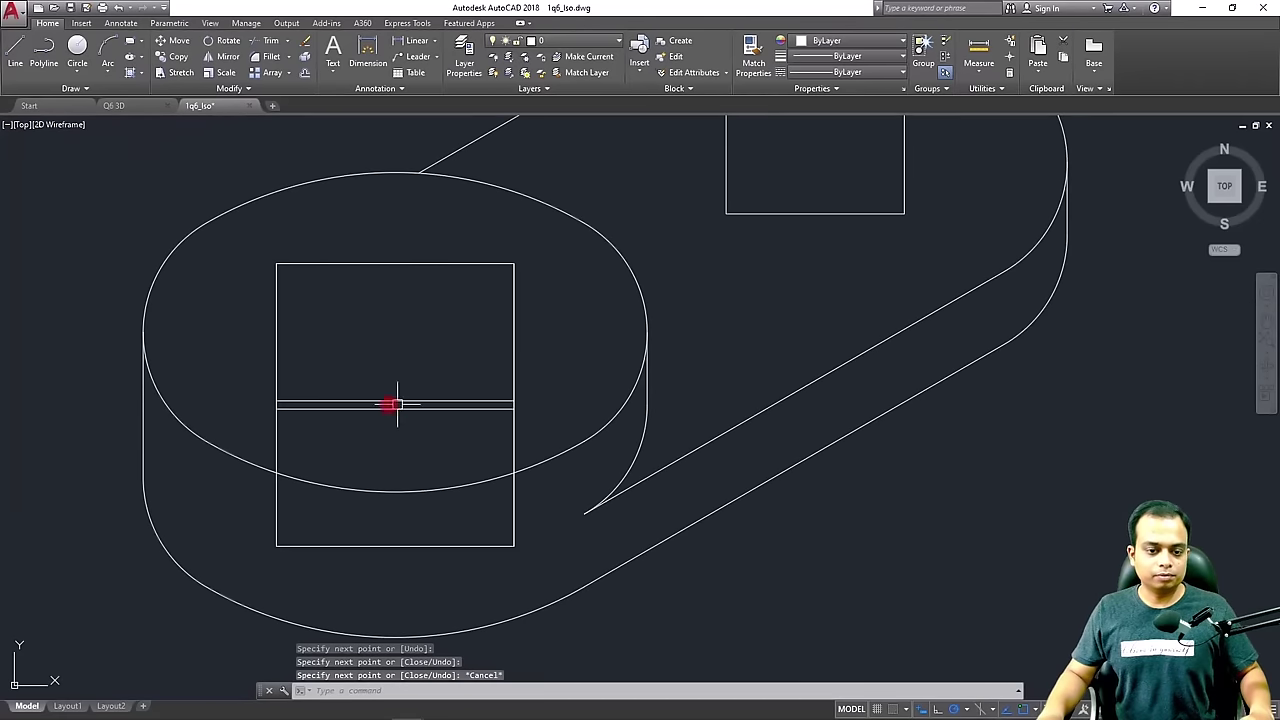
Examine the square holes of the solid in the Q6 3D drawing from different angles, and return to the 1q6_Iso drawing
click(111, 107)
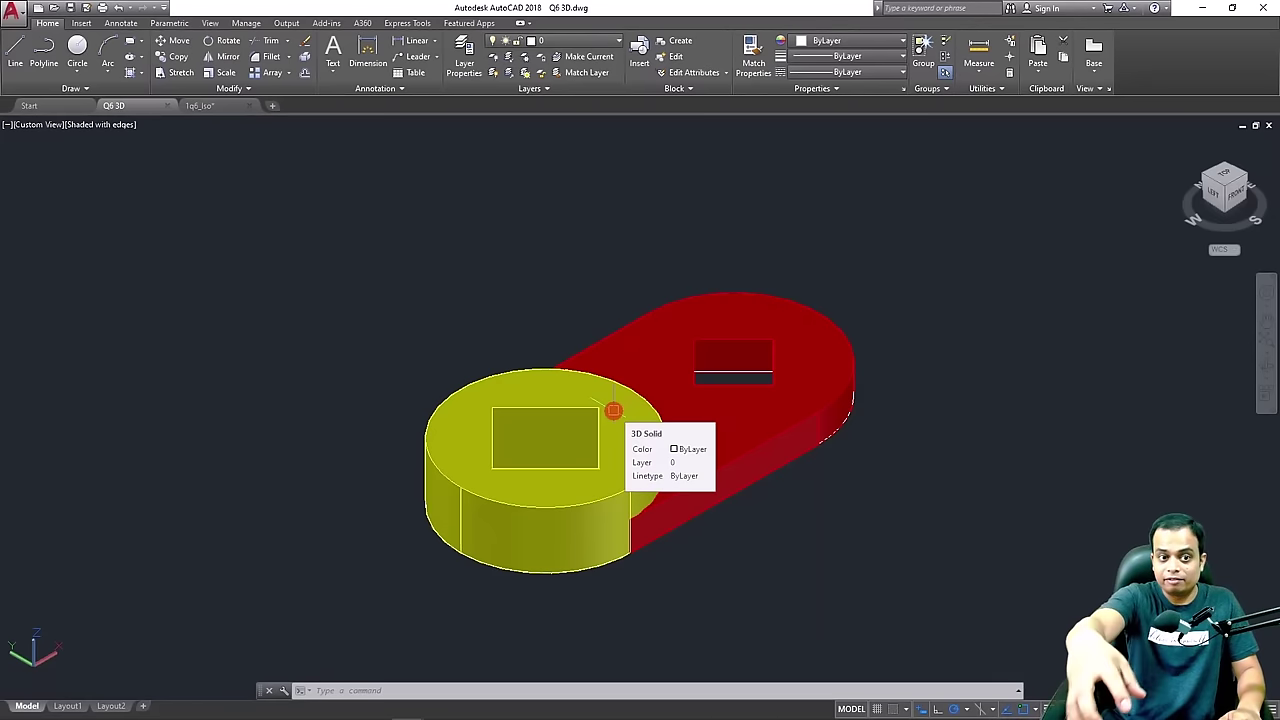
click(209, 107)
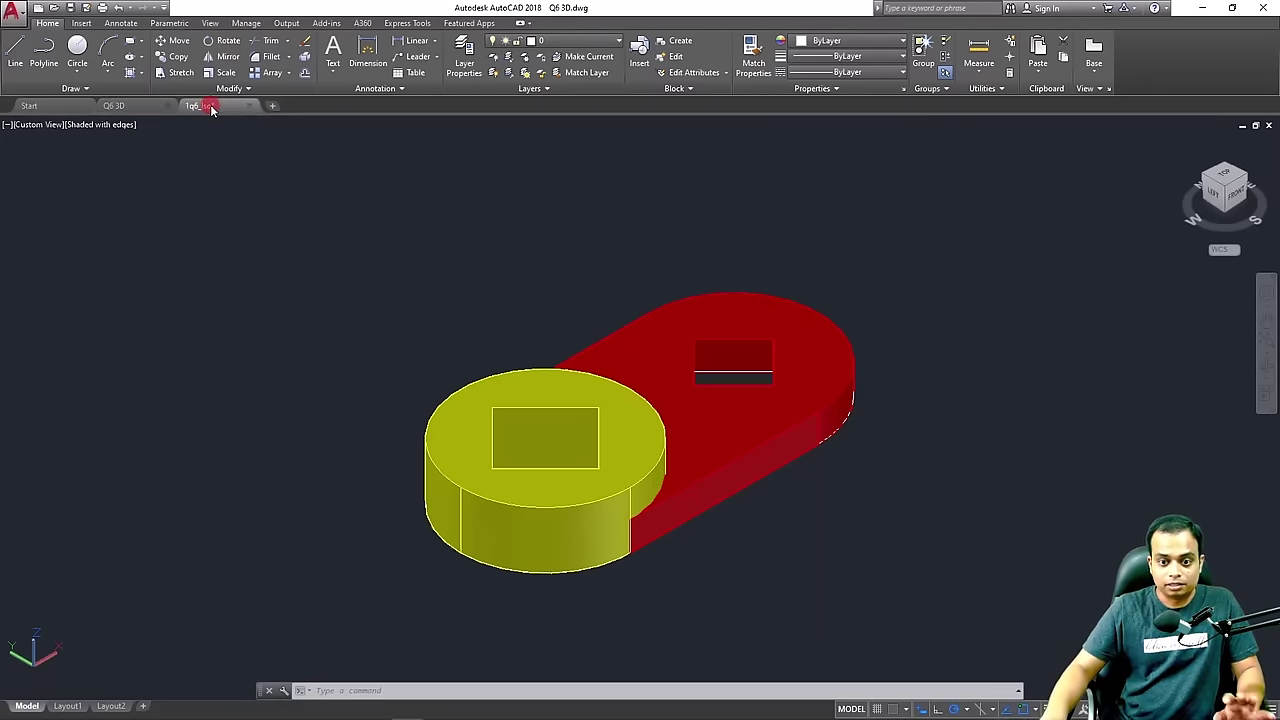
click(153, 108)
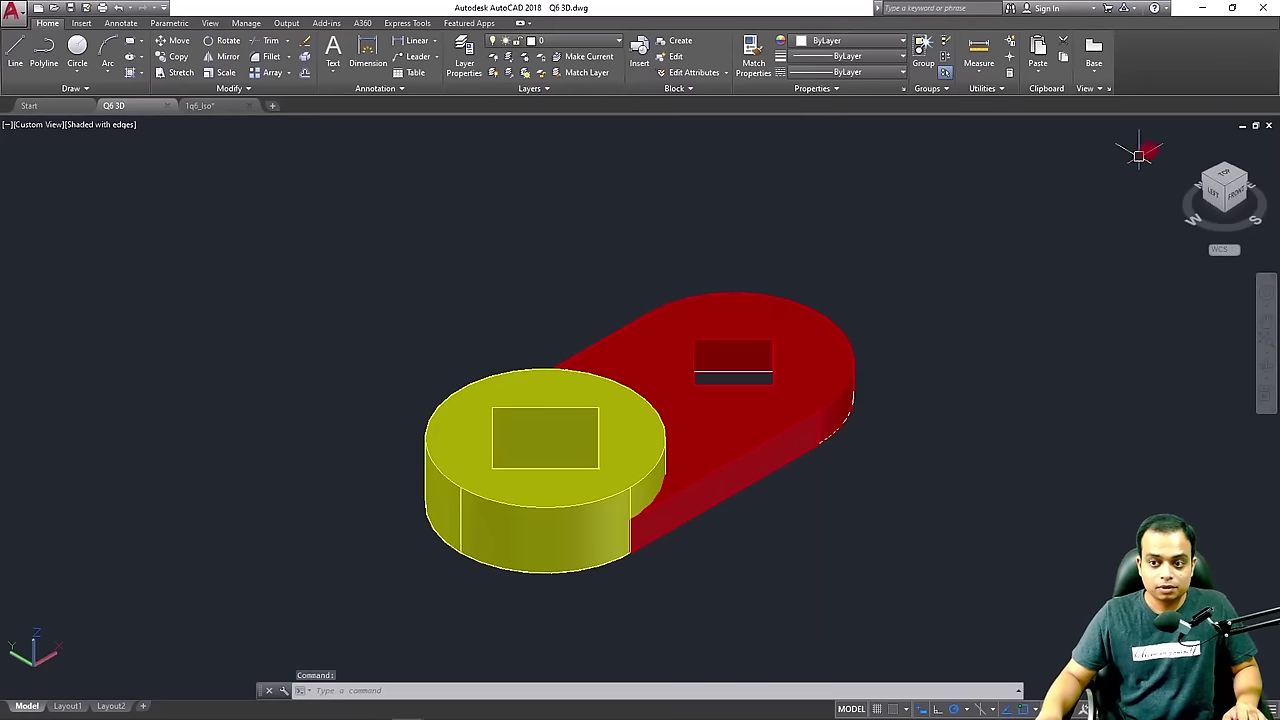
drag(1182, 150, 1170, 146)
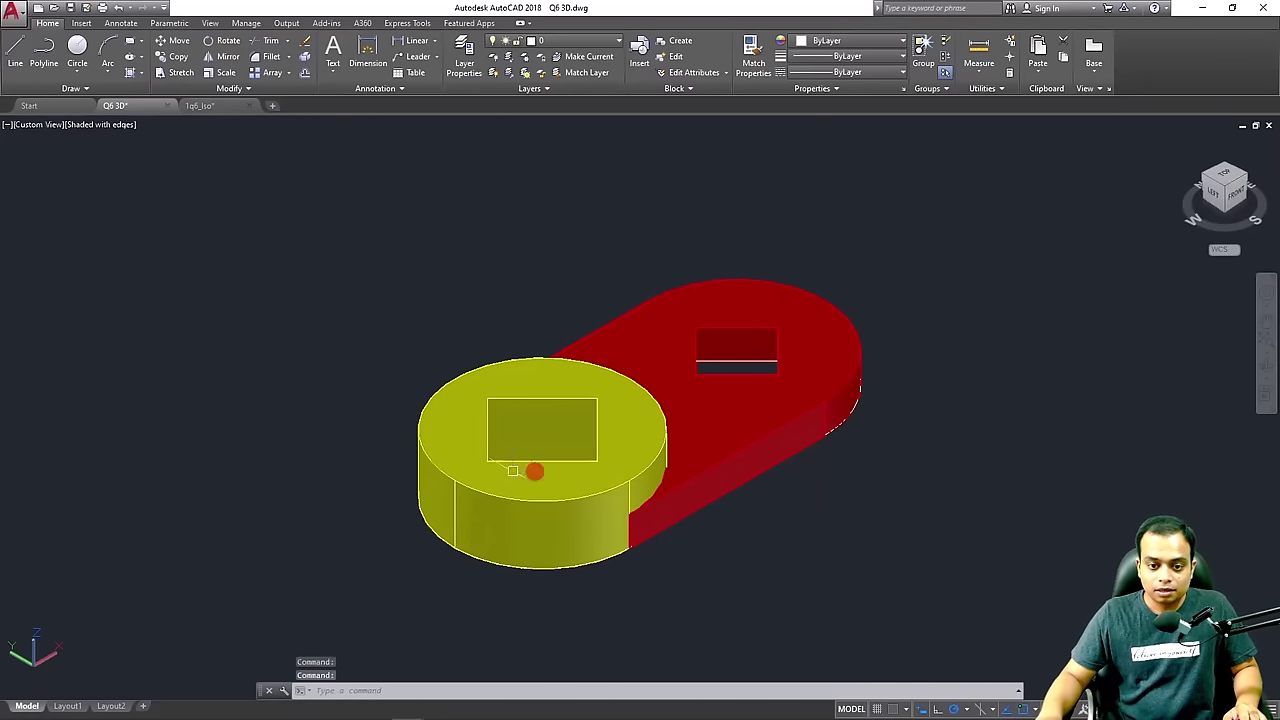
shift+middle_drag(537, 432, 538, 487)
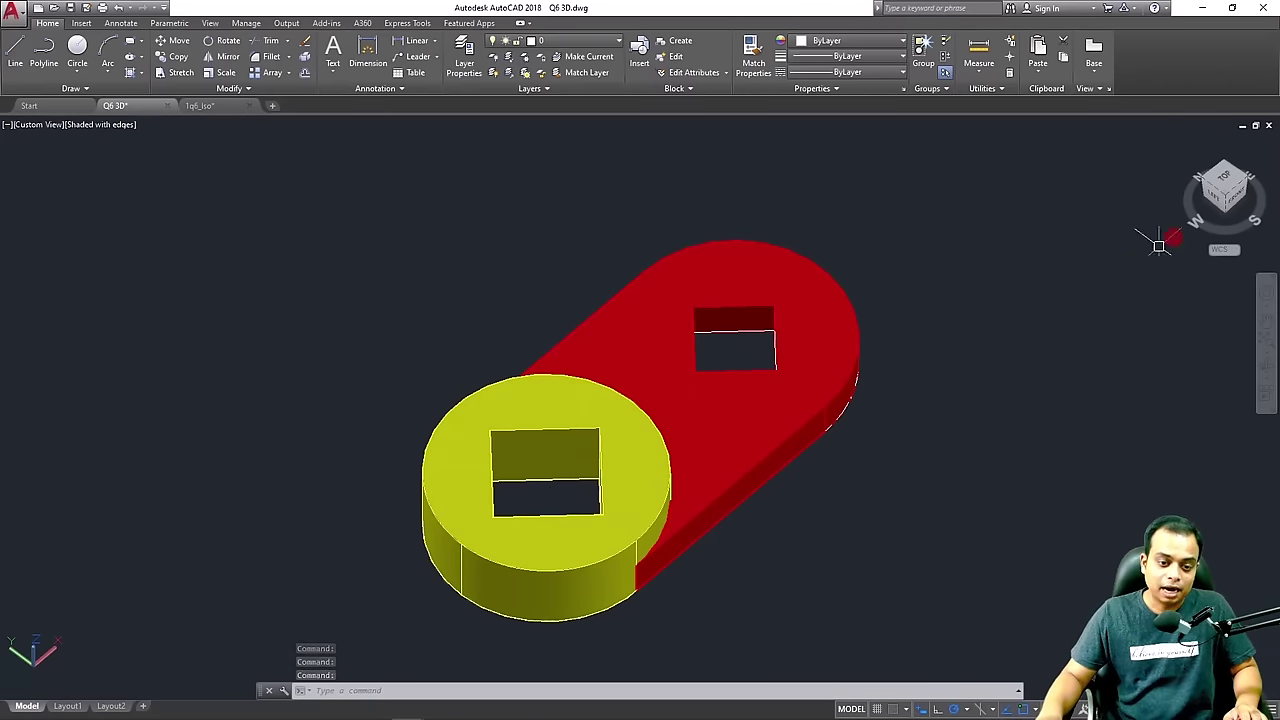
shift+middle_drag(1183, 143, 726, 360)
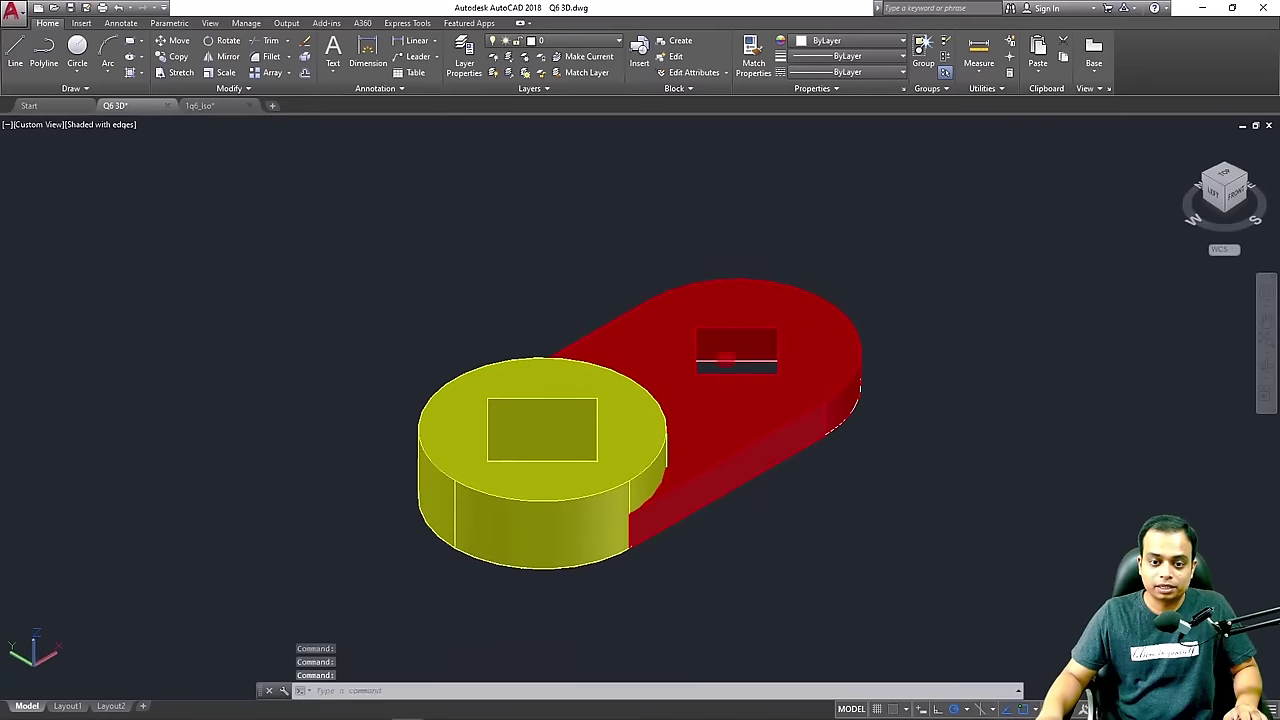
click(199, 105)
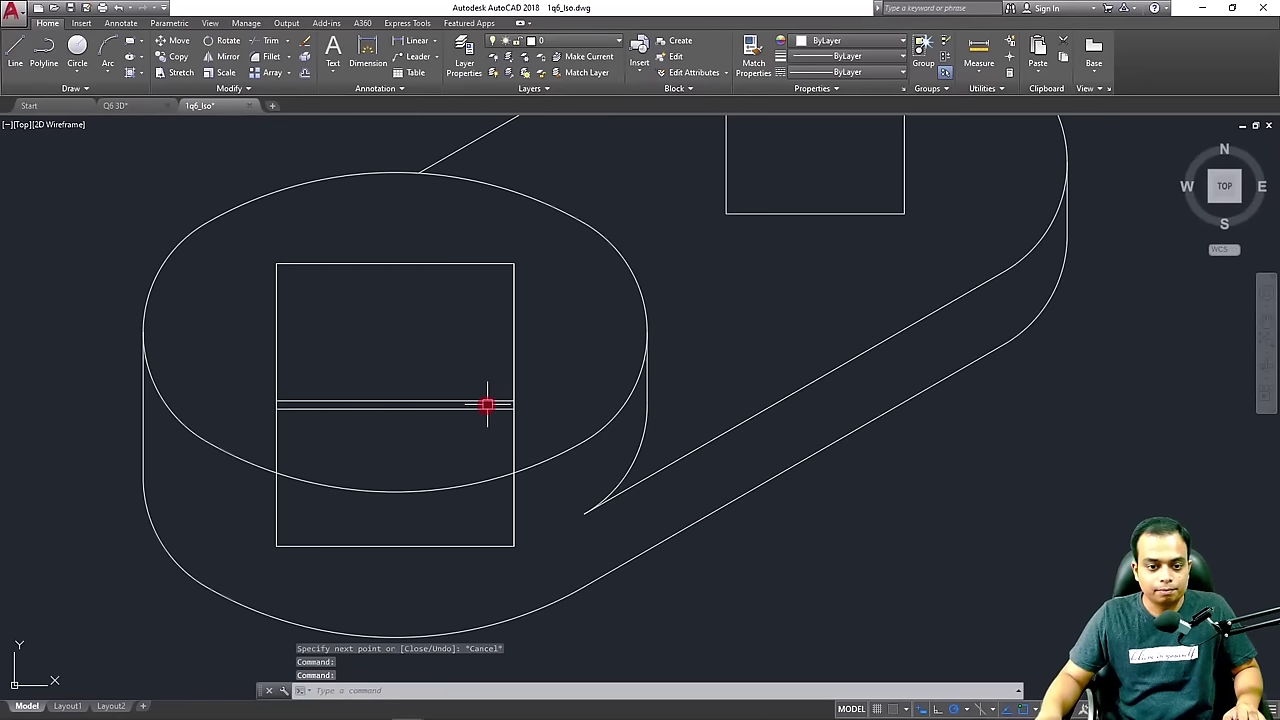
Erase the right-hand vertical lines below the cylinder's hole rectangle and the back line of the hole's bottom
right_click(481, 410)
key(Escape)
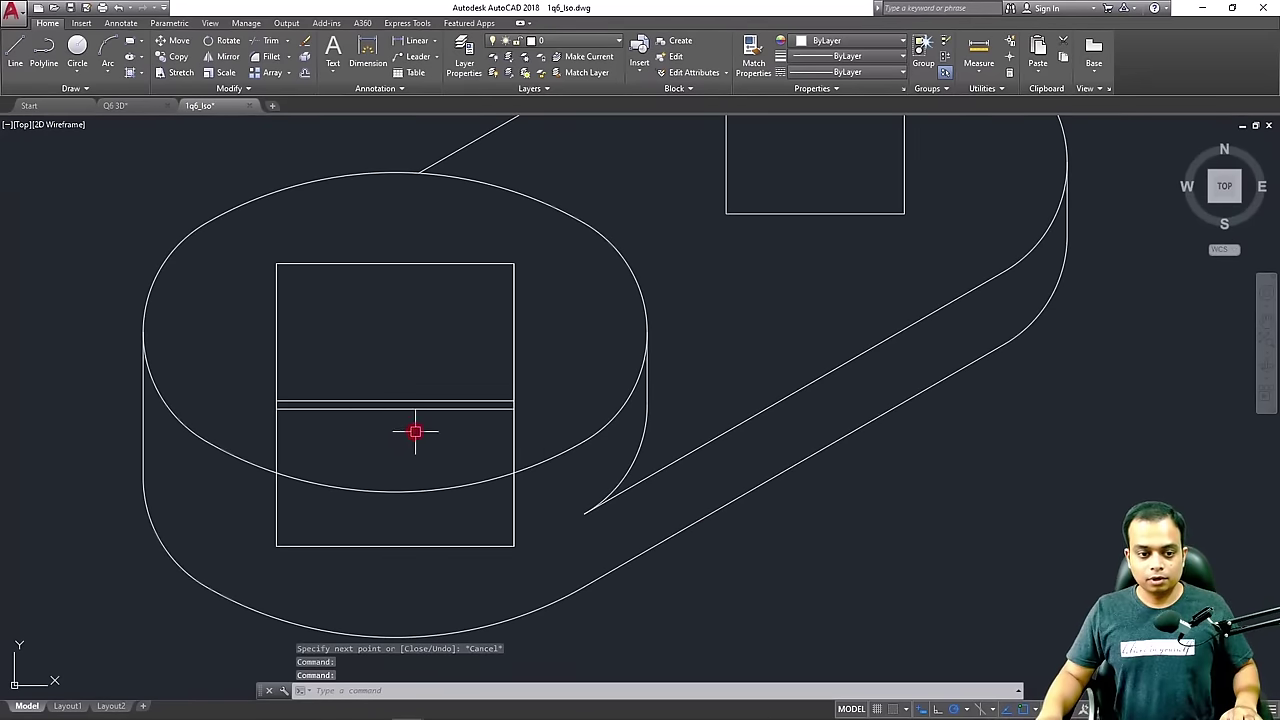
click(529, 409)
click(449, 447)
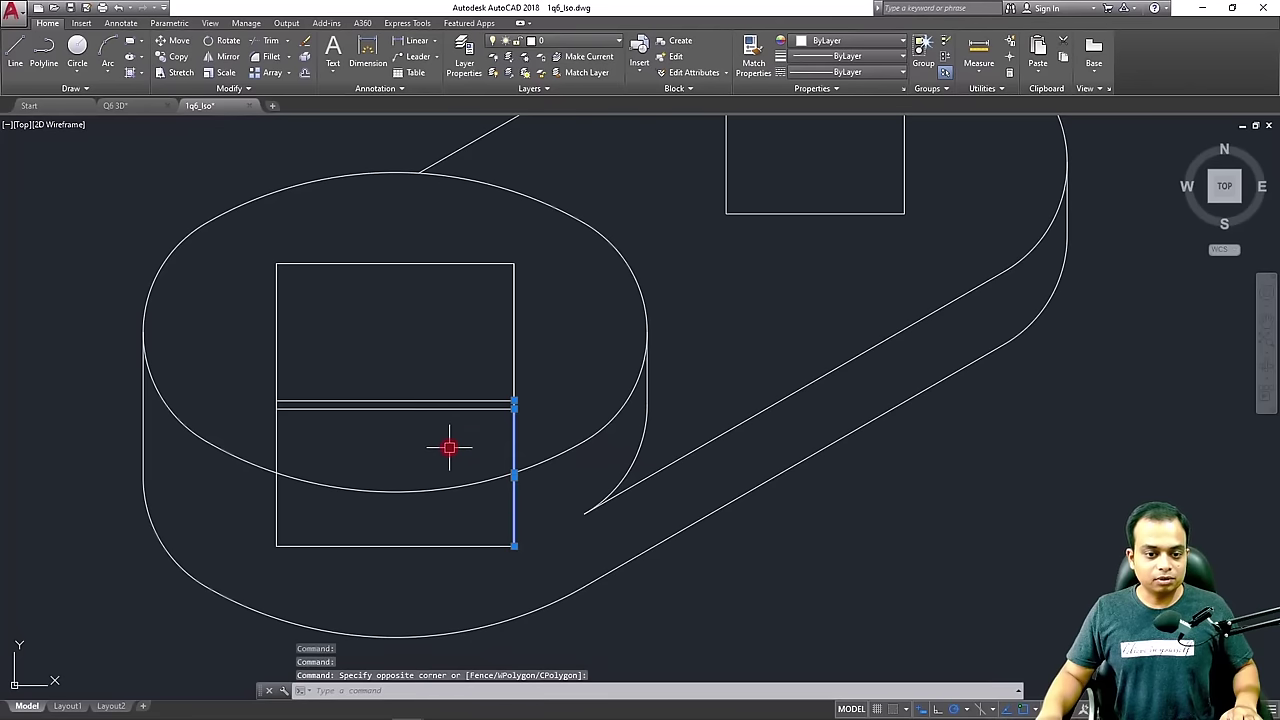
key(Delete)
click(472, 407)
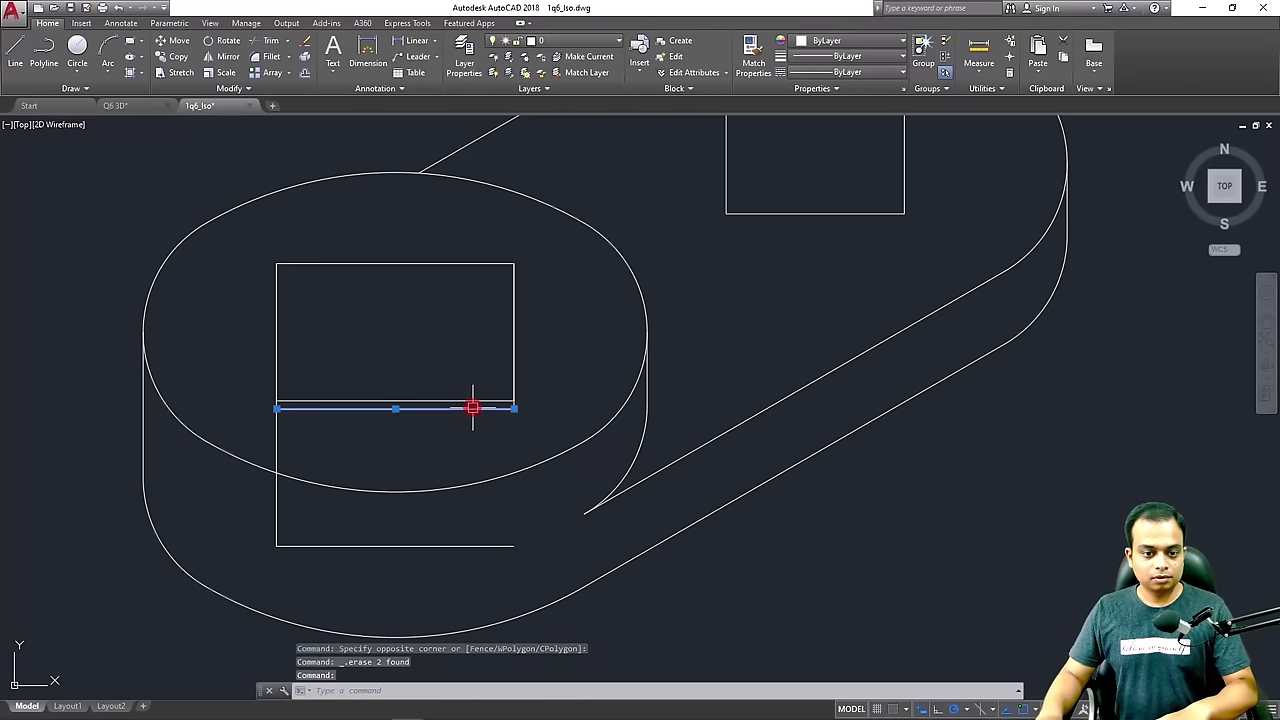
key(Delete)
Erase the remaining depth lines and the front bottom line of the cylinder's hole, leaving only the rectangle on the top face
click(516, 406)
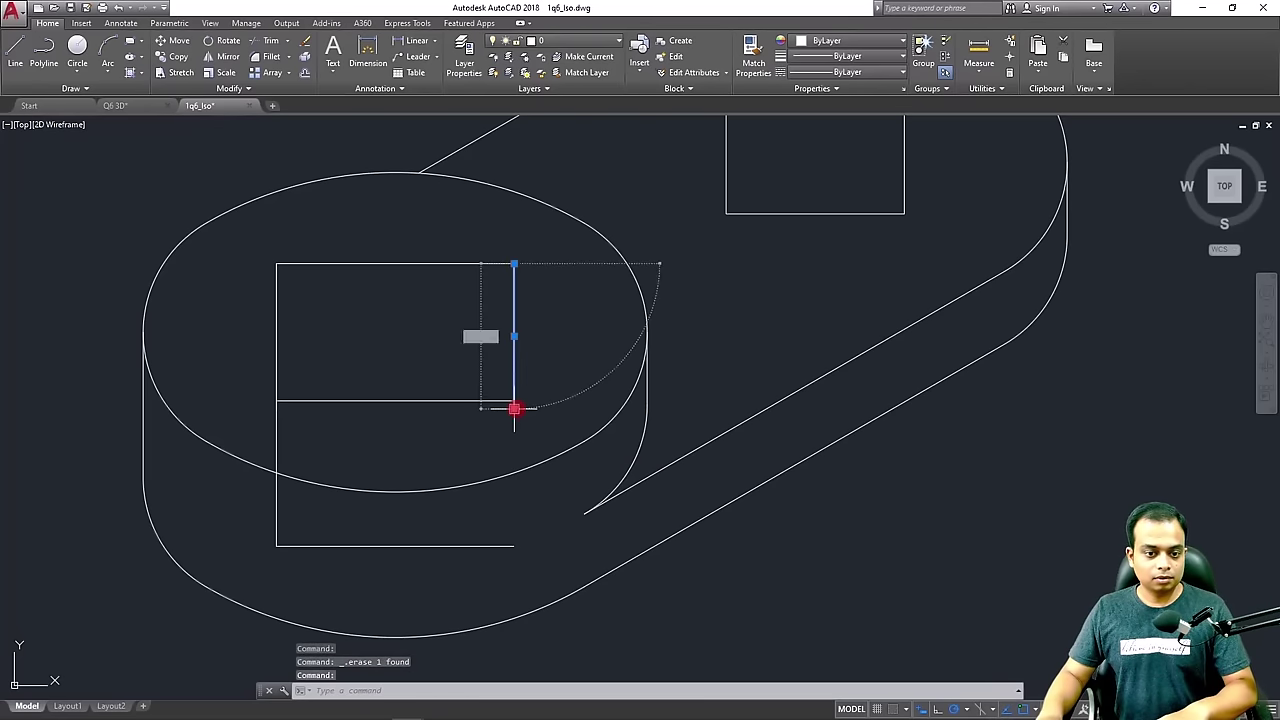
key(Delete)
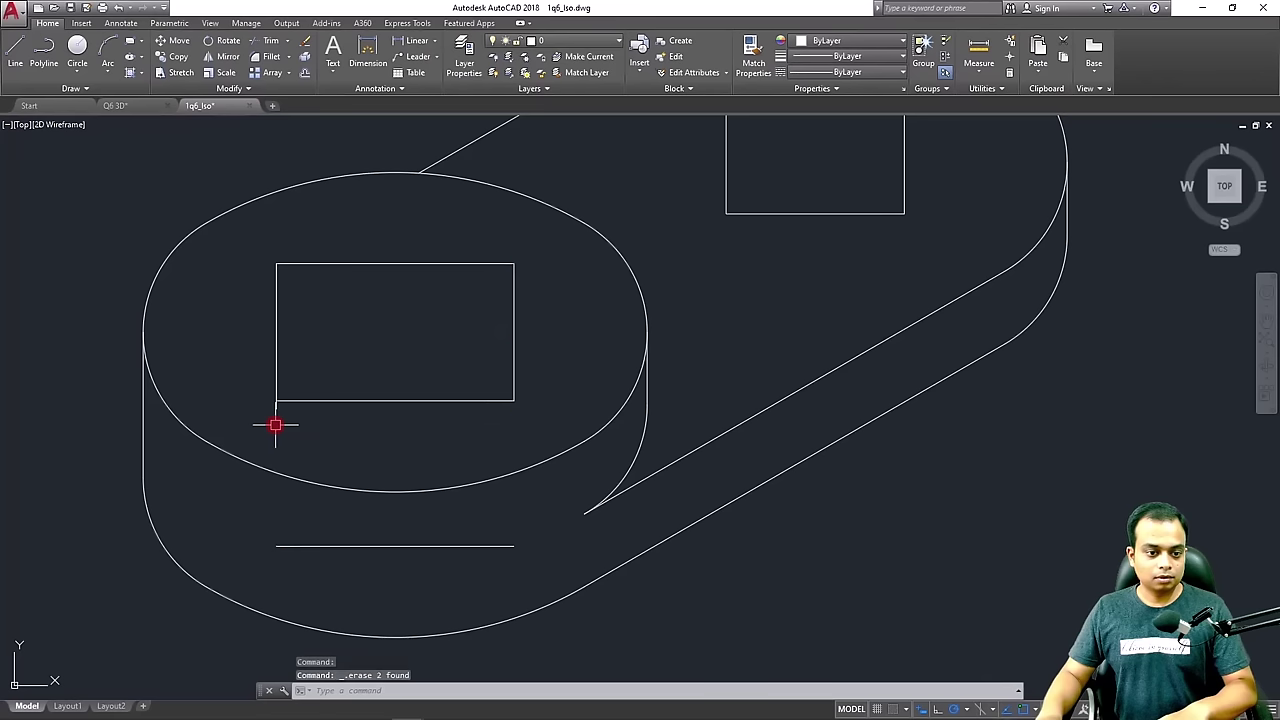
click(275, 409)
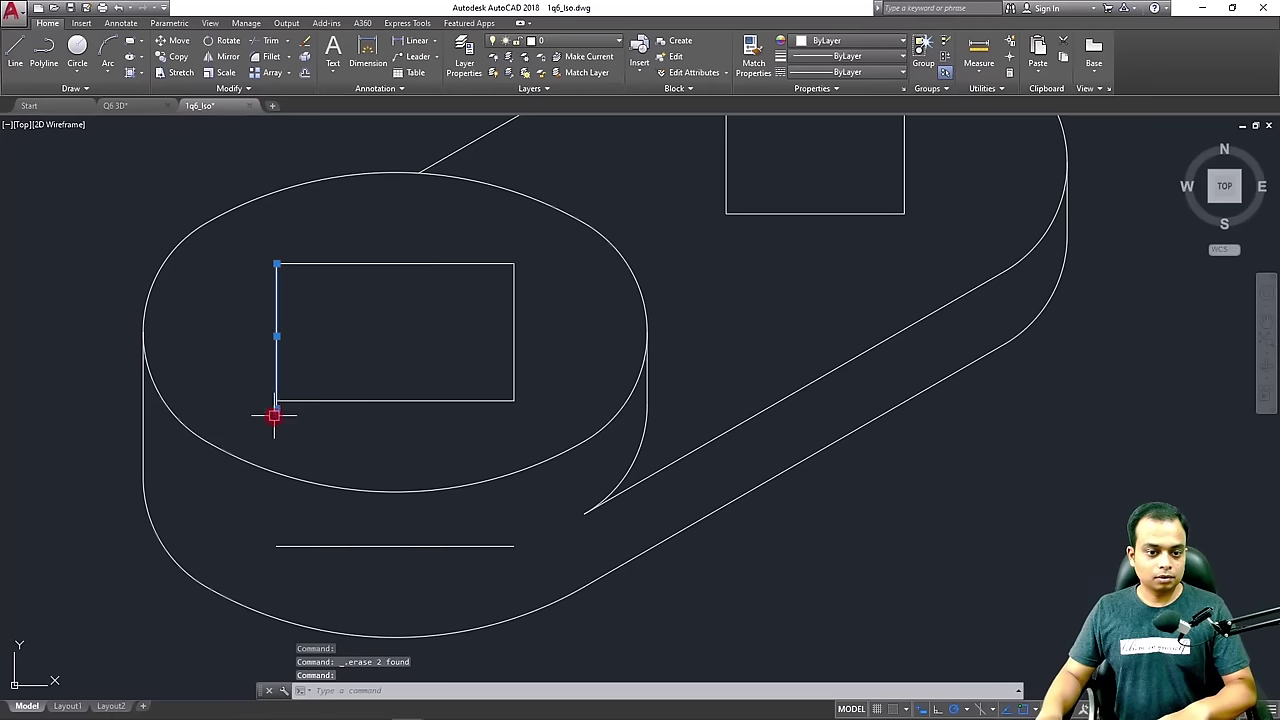
key(Delete)
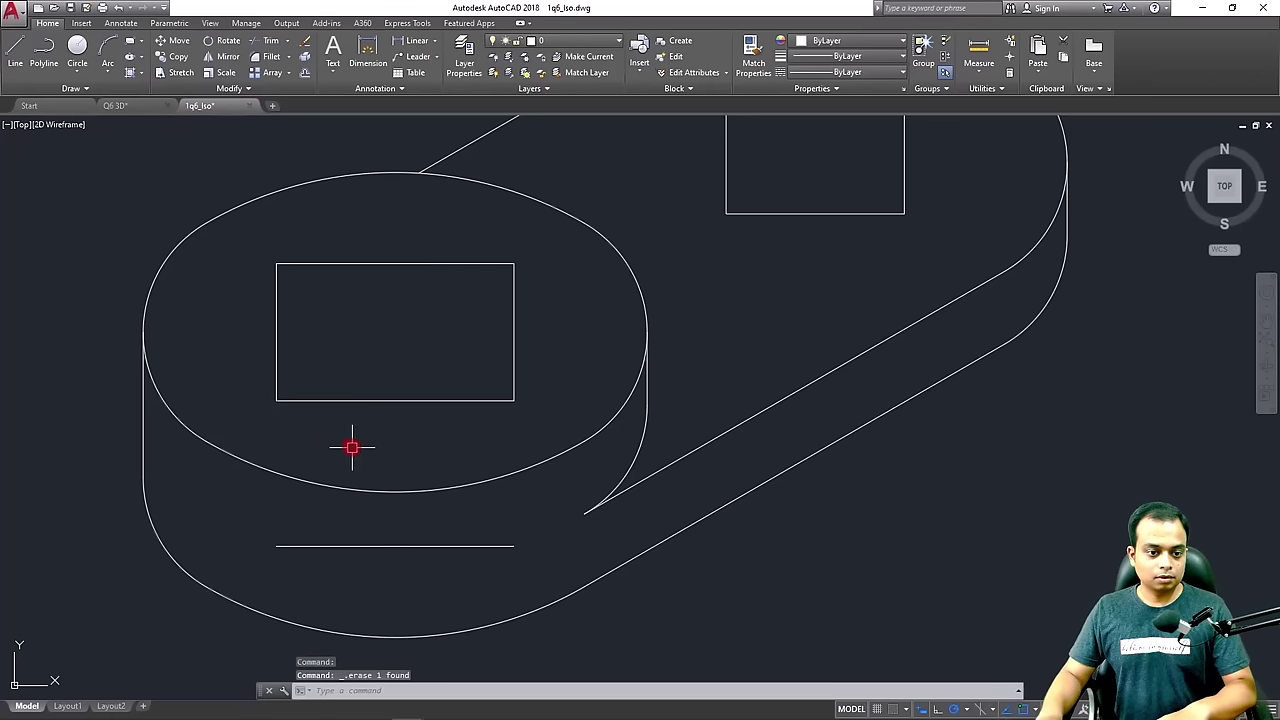
click(349, 524)
click(300, 571)
key(Delete)
scroll(375, 497, down, 2)
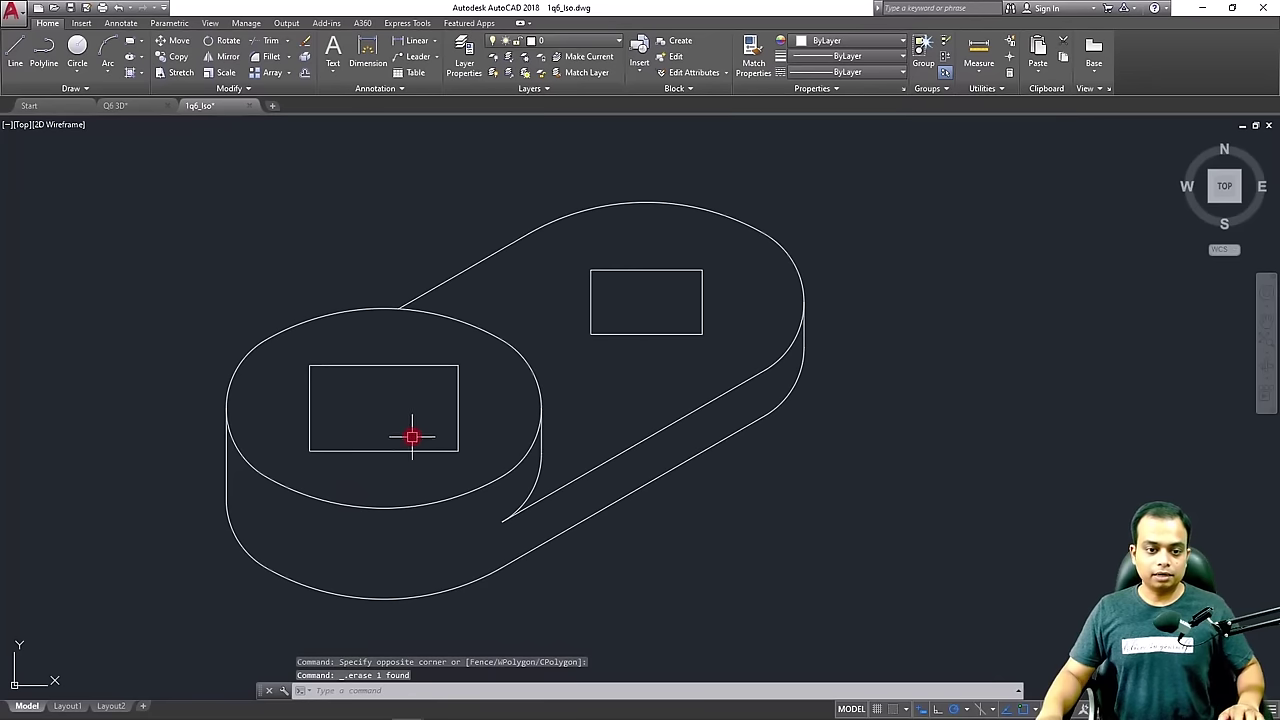
scroll(597, 312, up, 4)
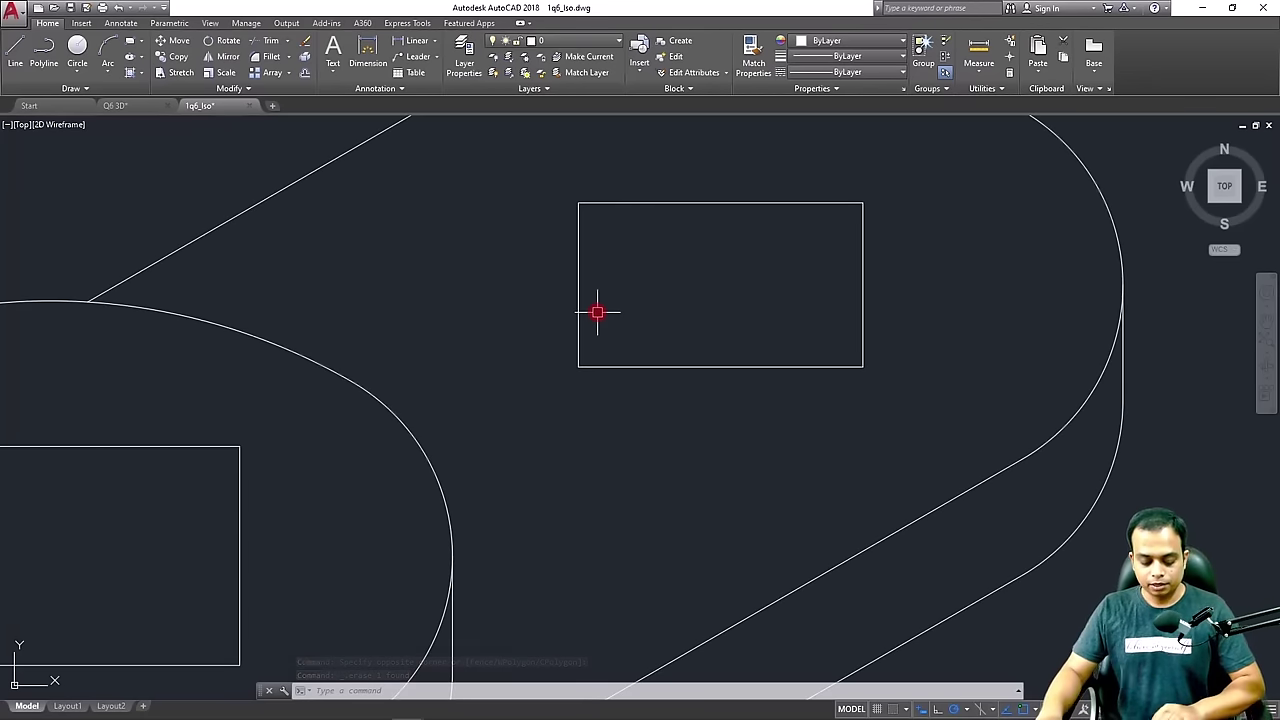
text(l)
key(Return)
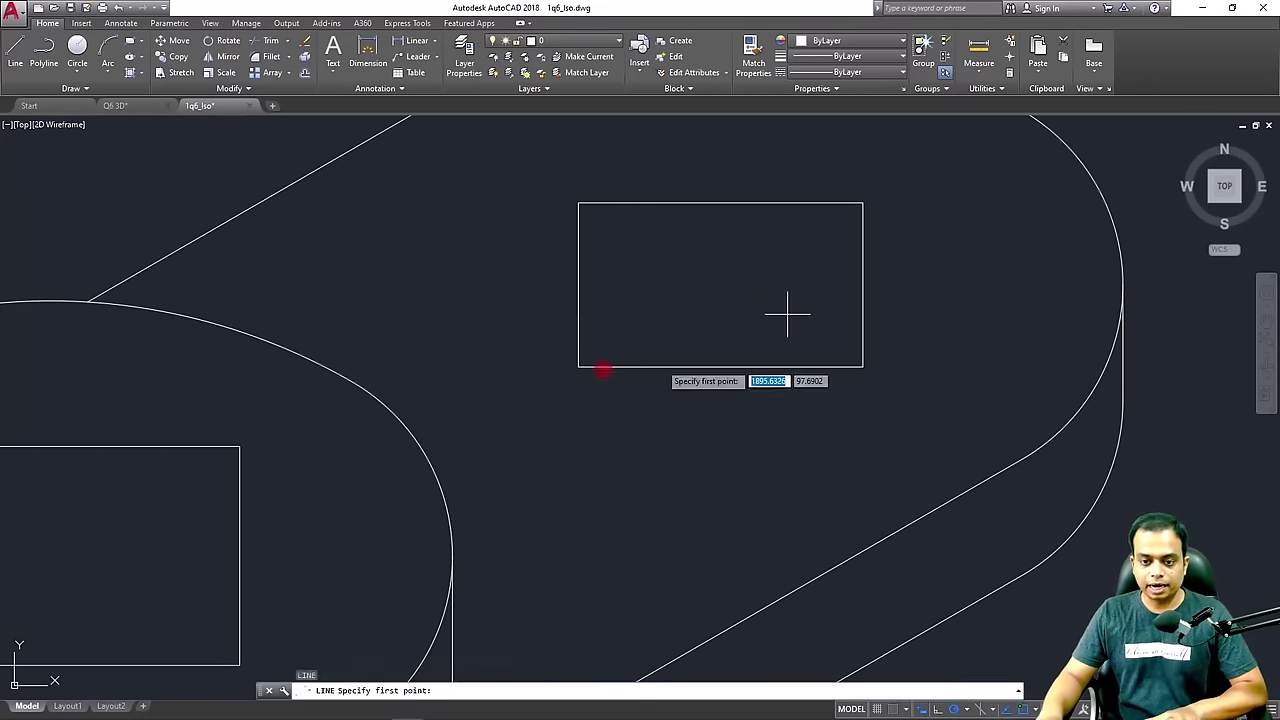
click(578, 367)
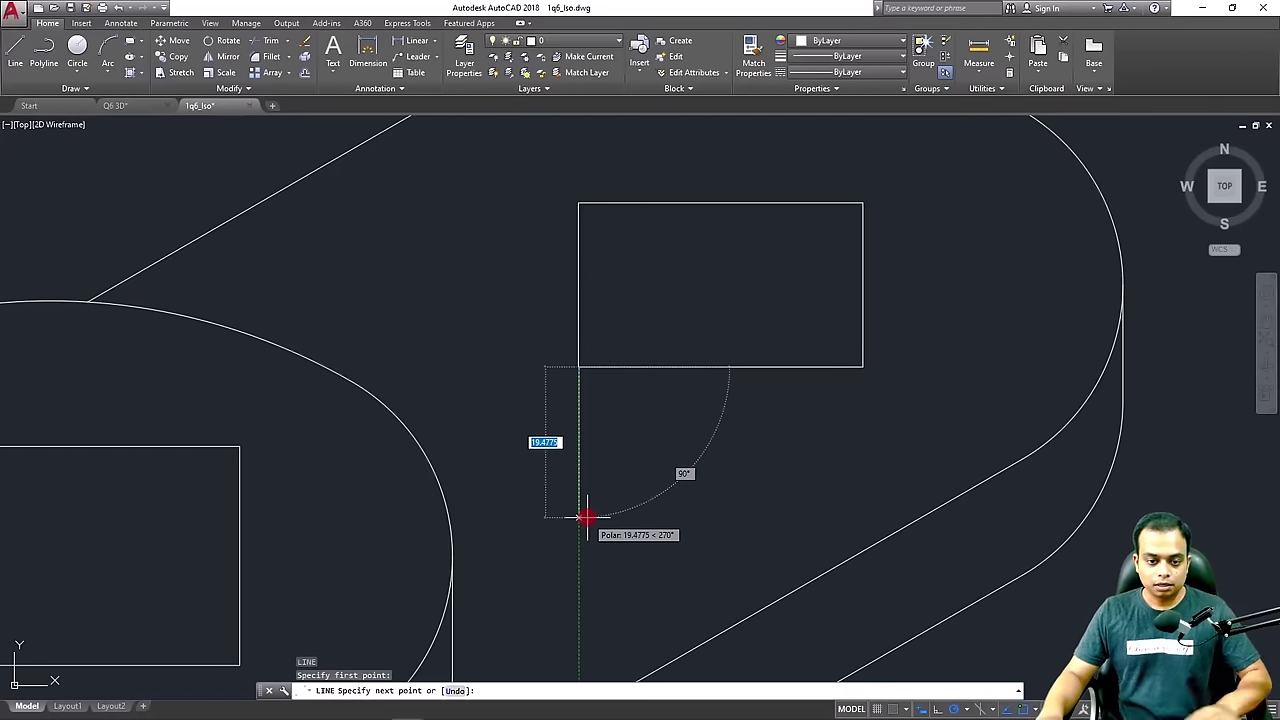
text(20)
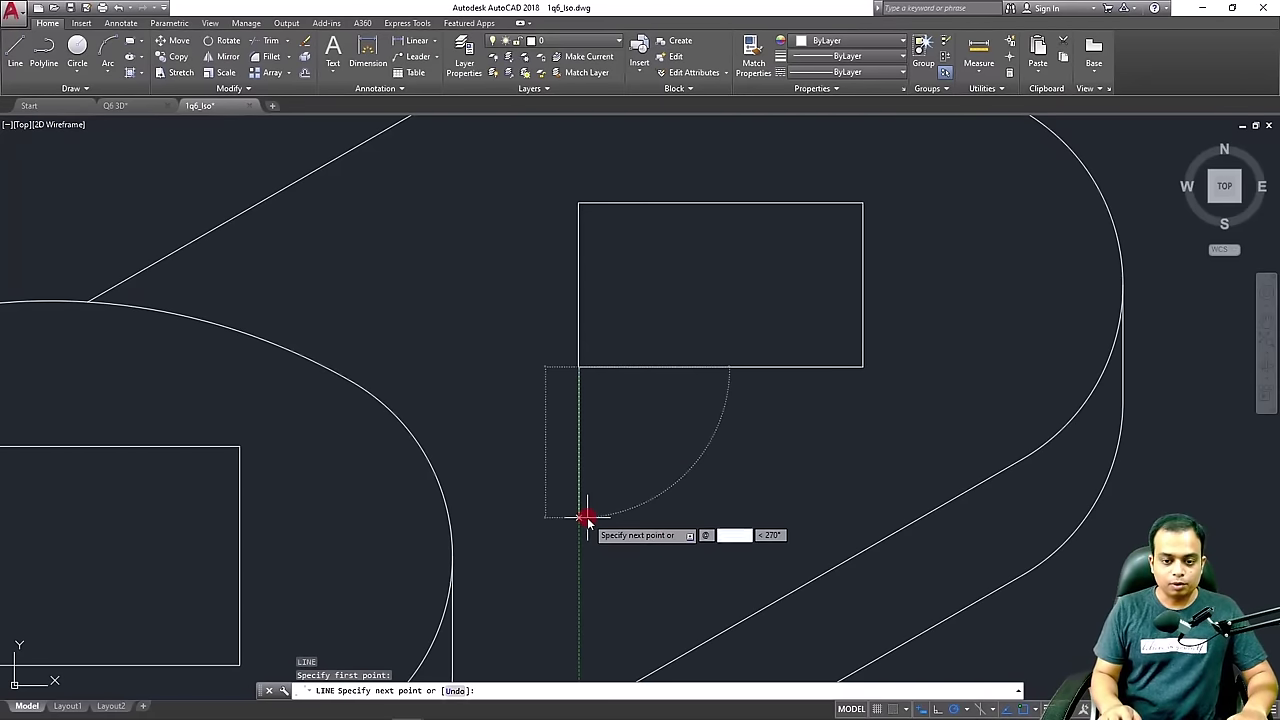
key(Tab)
key(BackSpace)
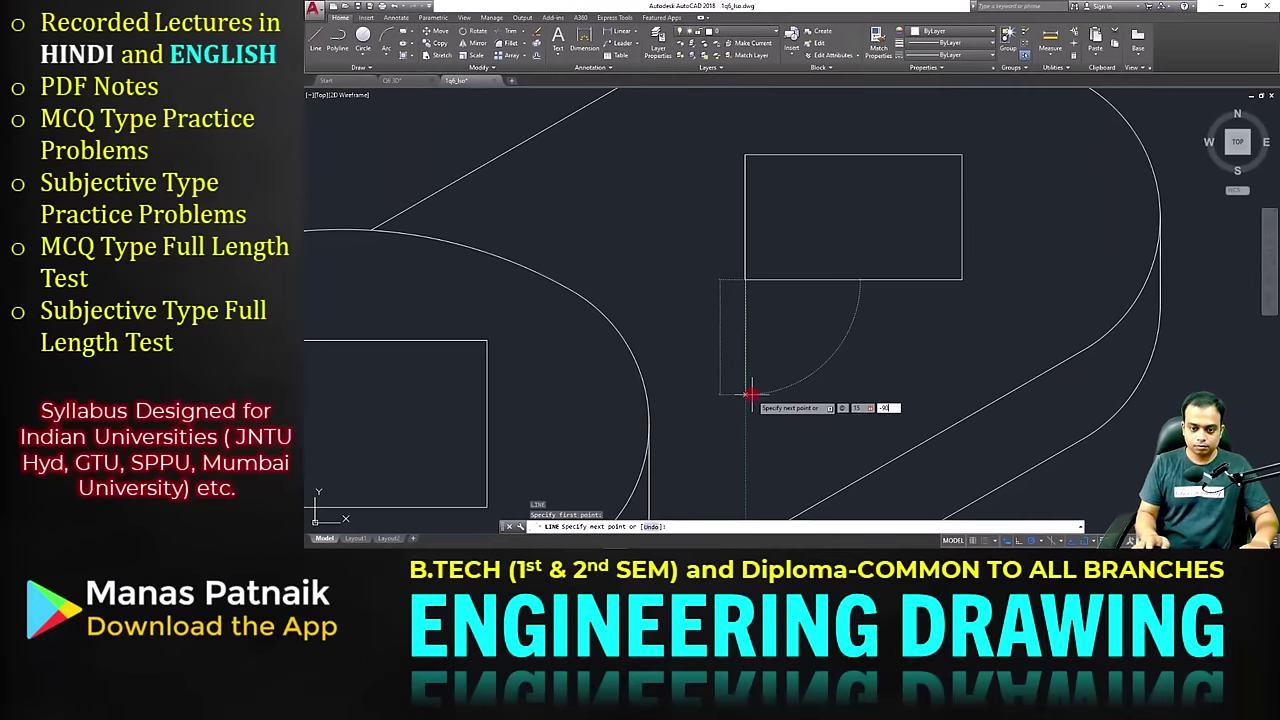
key(Return)
key(Return)
Copy the plate hole's vertical depth line from its upper end to the other three corners of the rectangle
click(745, 360)
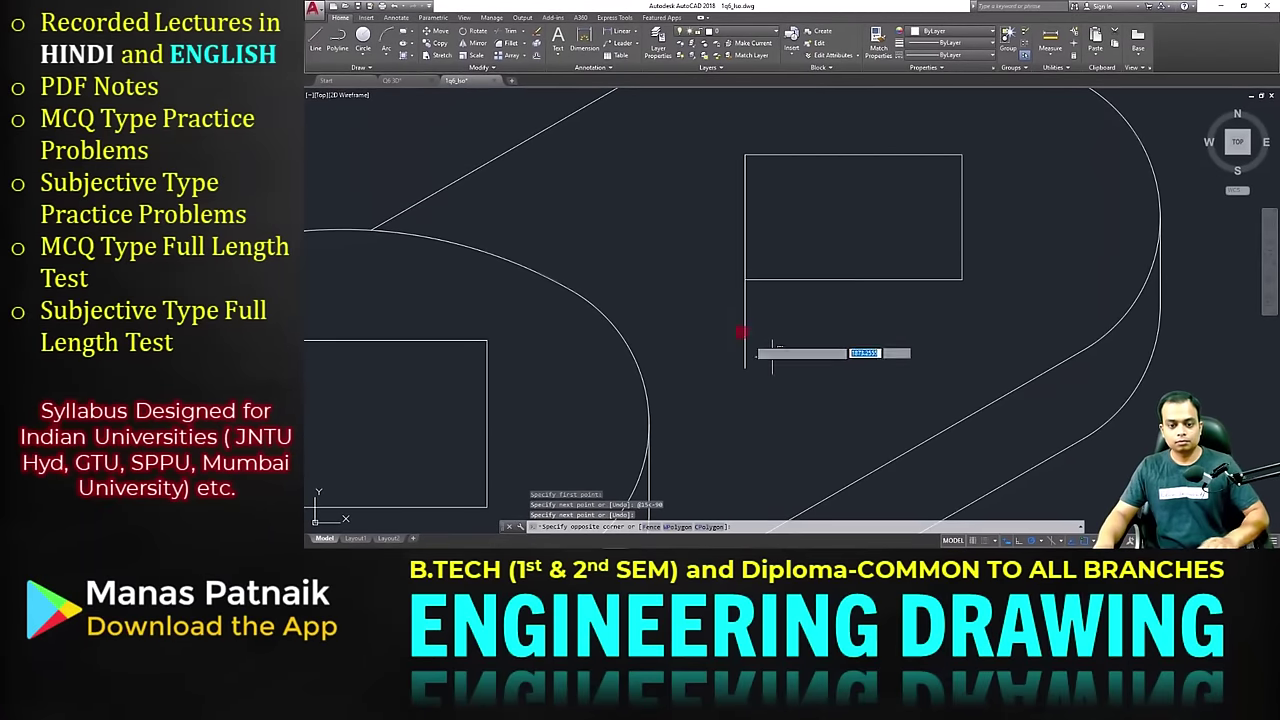
click(737, 318)
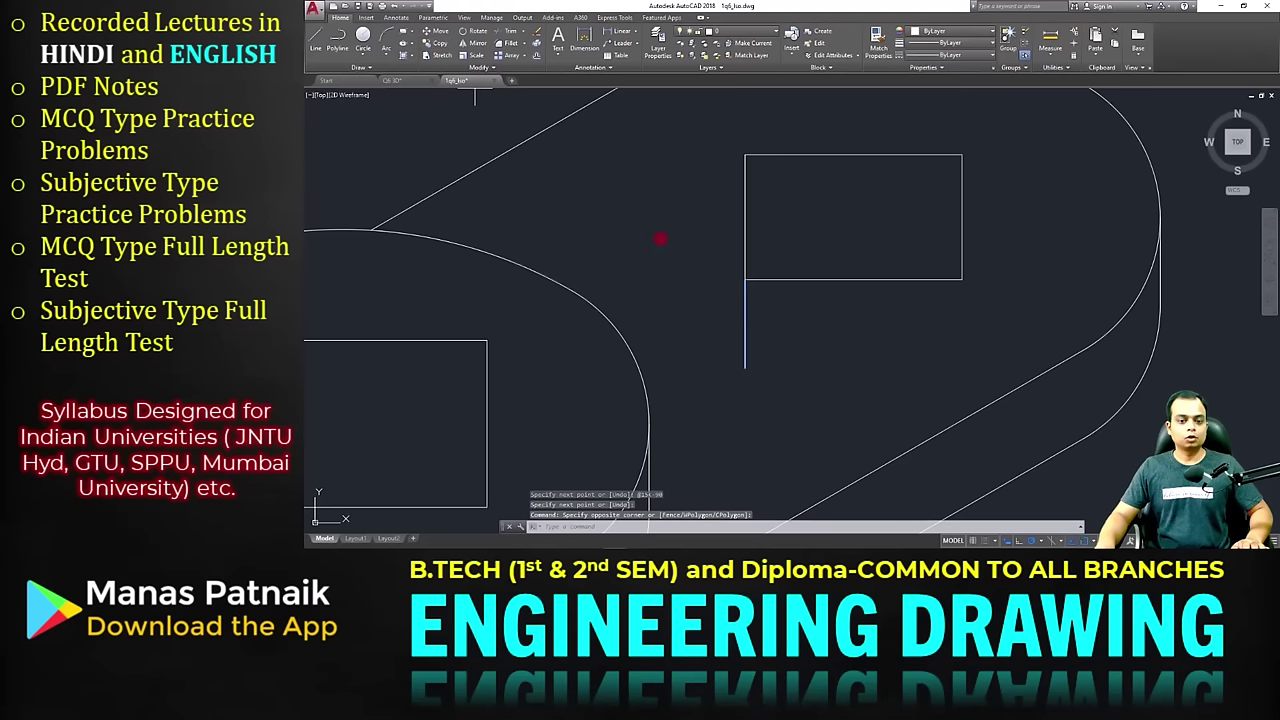
text(co)
key(Return)
click(745, 280)
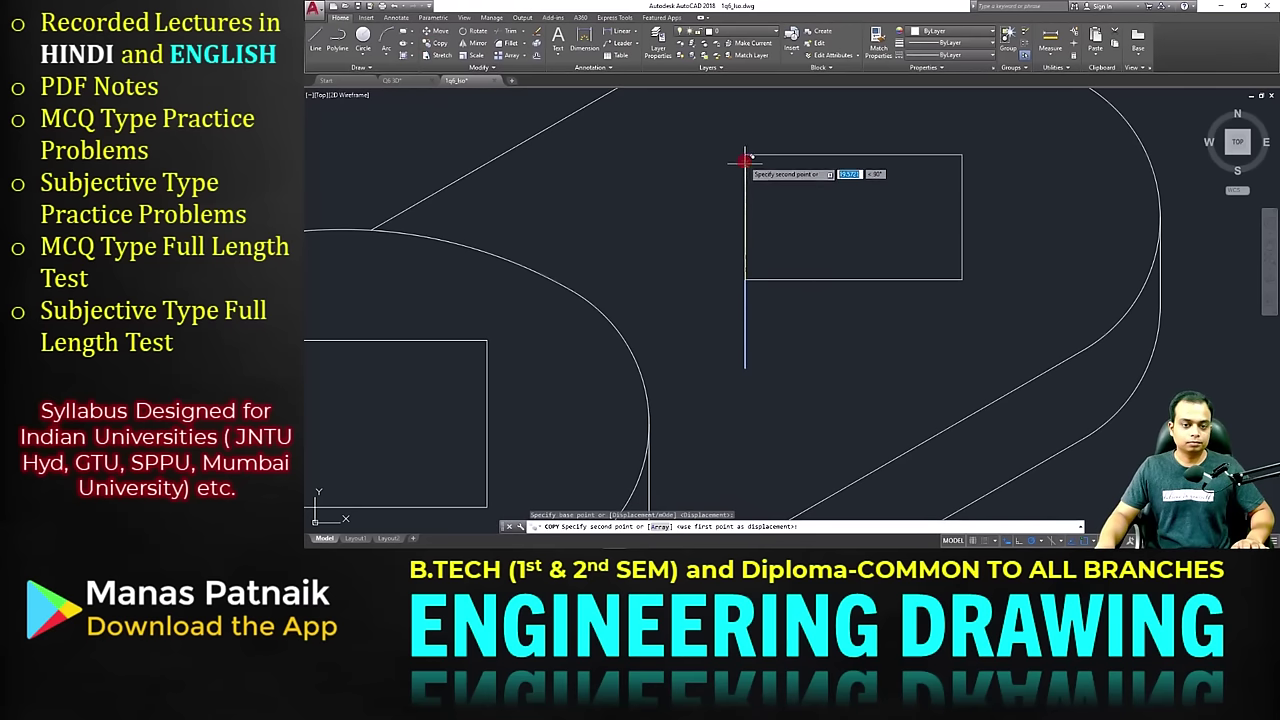
click(745, 155)
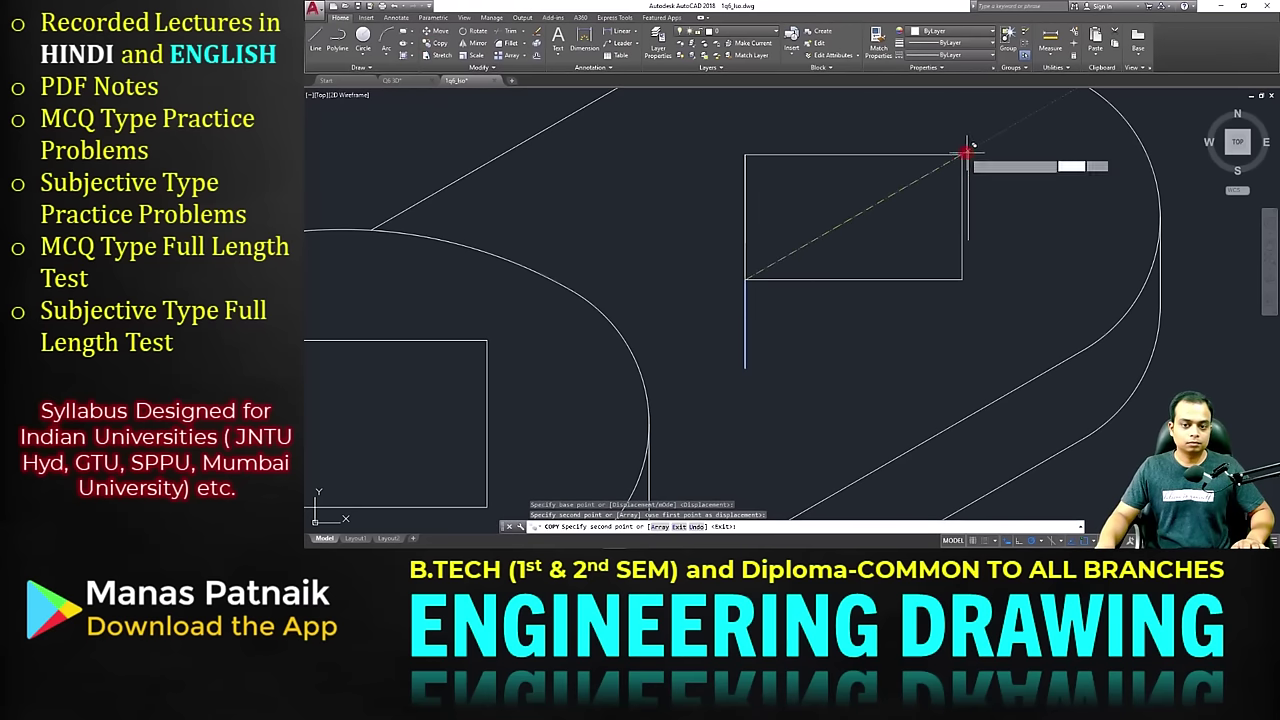
click(961, 154)
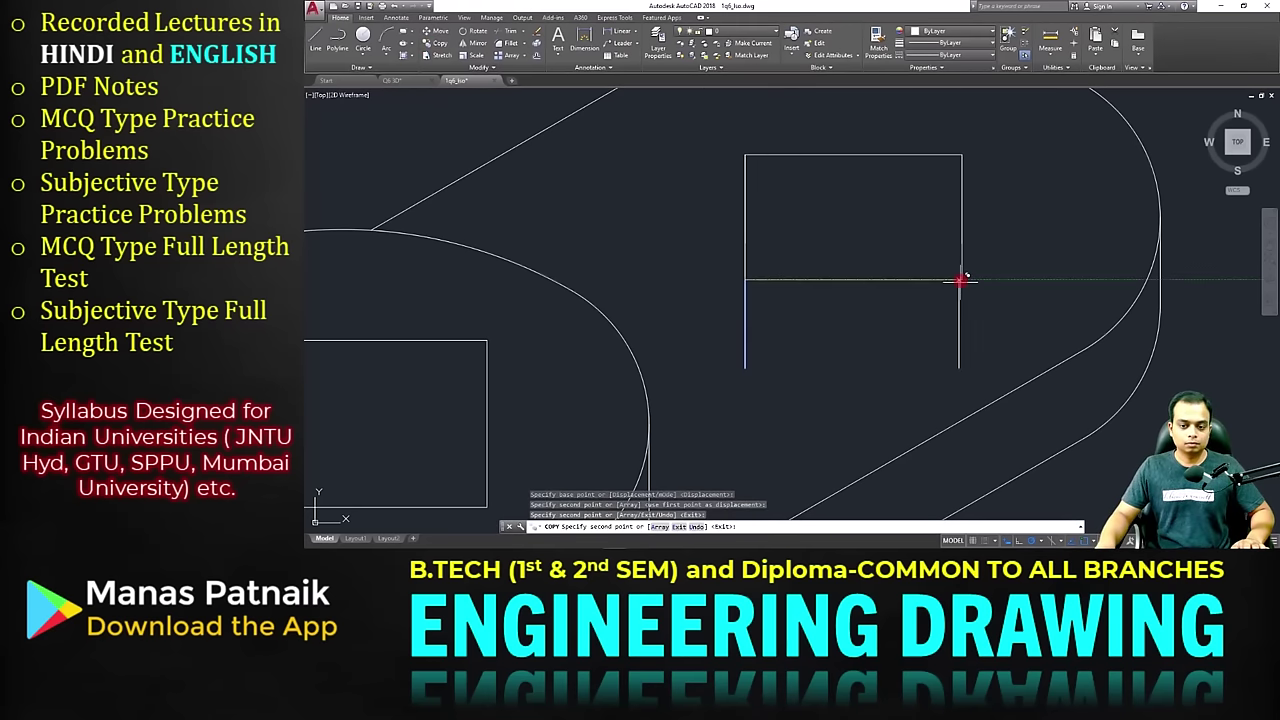
key(Escape)
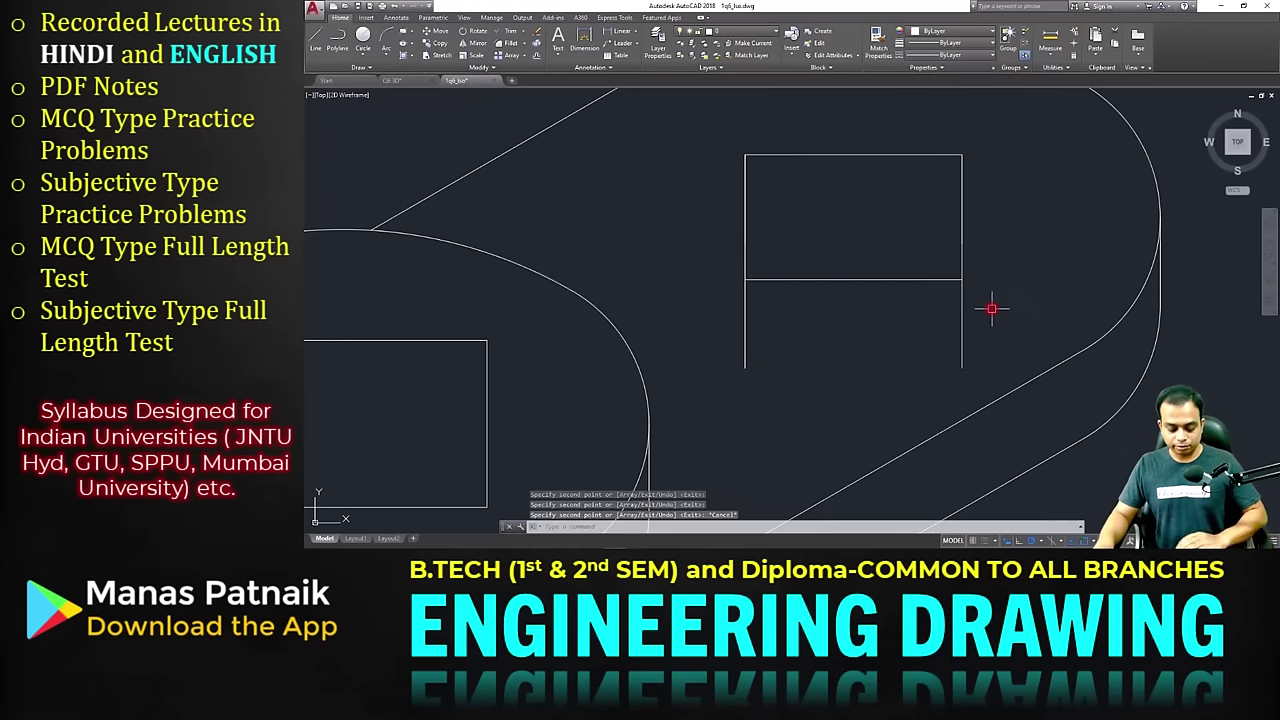
Connect the lower ends of the four depth lines with a closed loop of four lines outlining the plate hole's bottom
text(l)
key(Return)
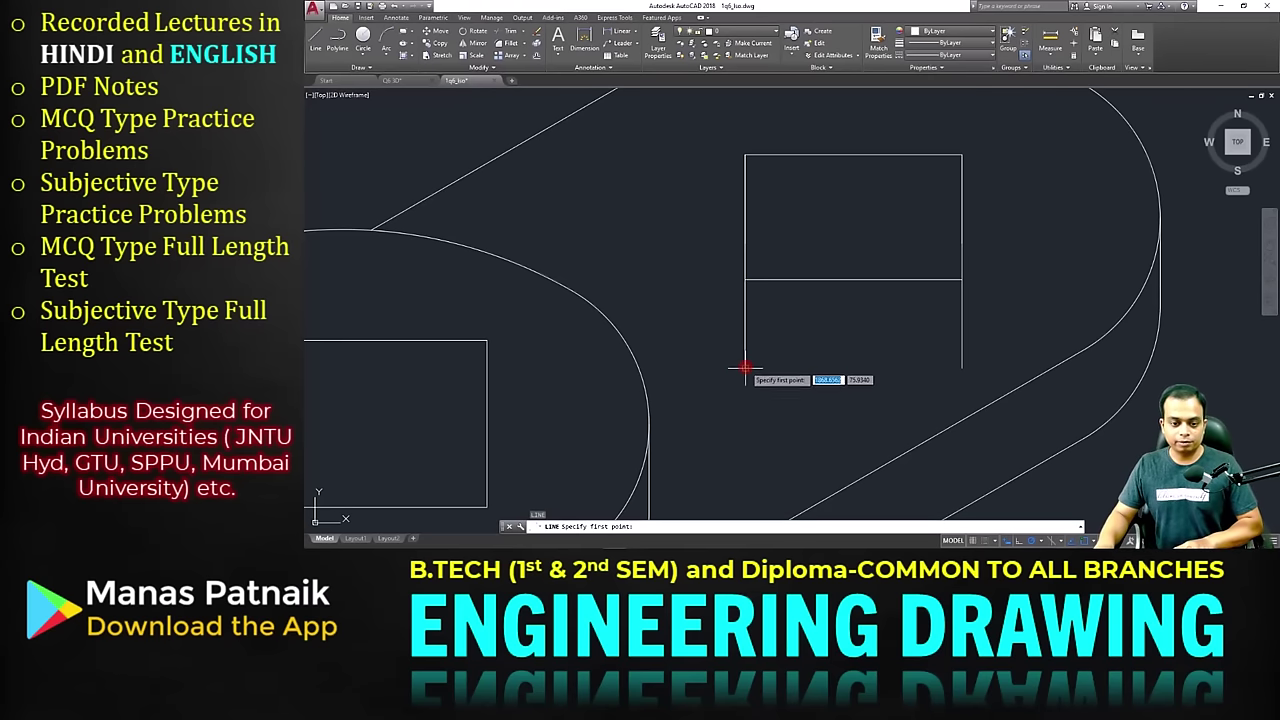
click(745, 368)
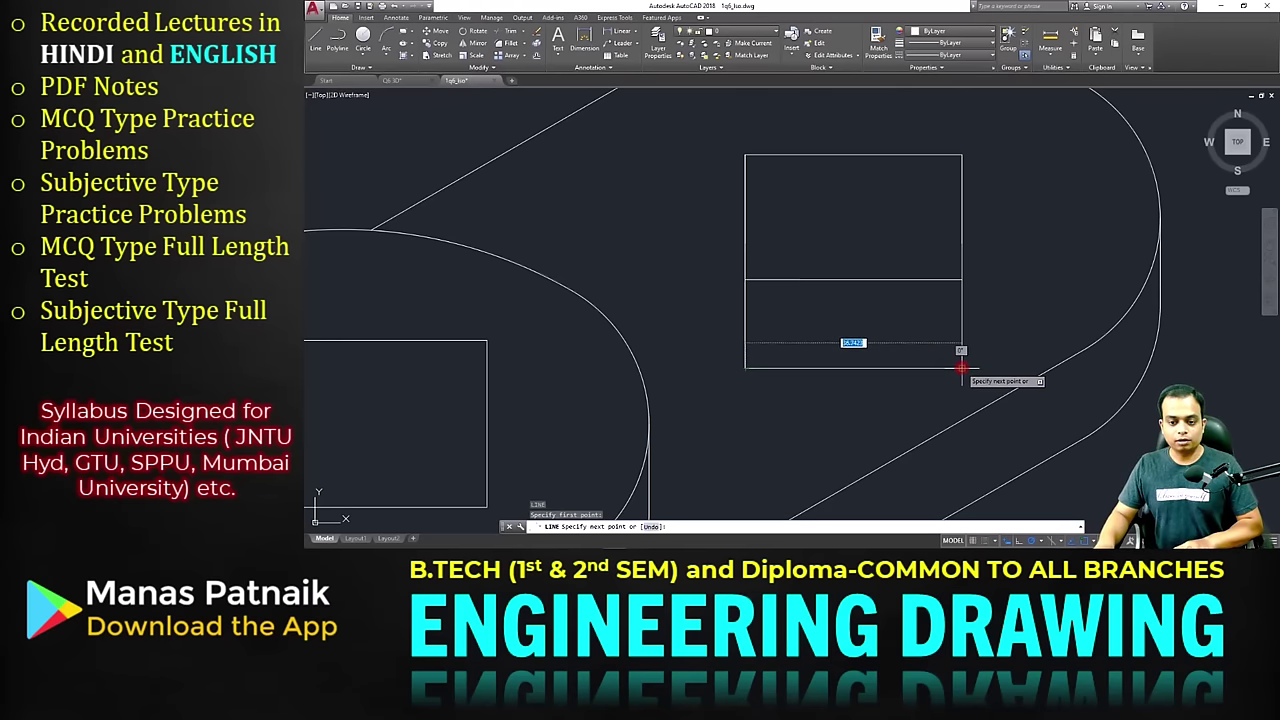
text(21)
key(Return)
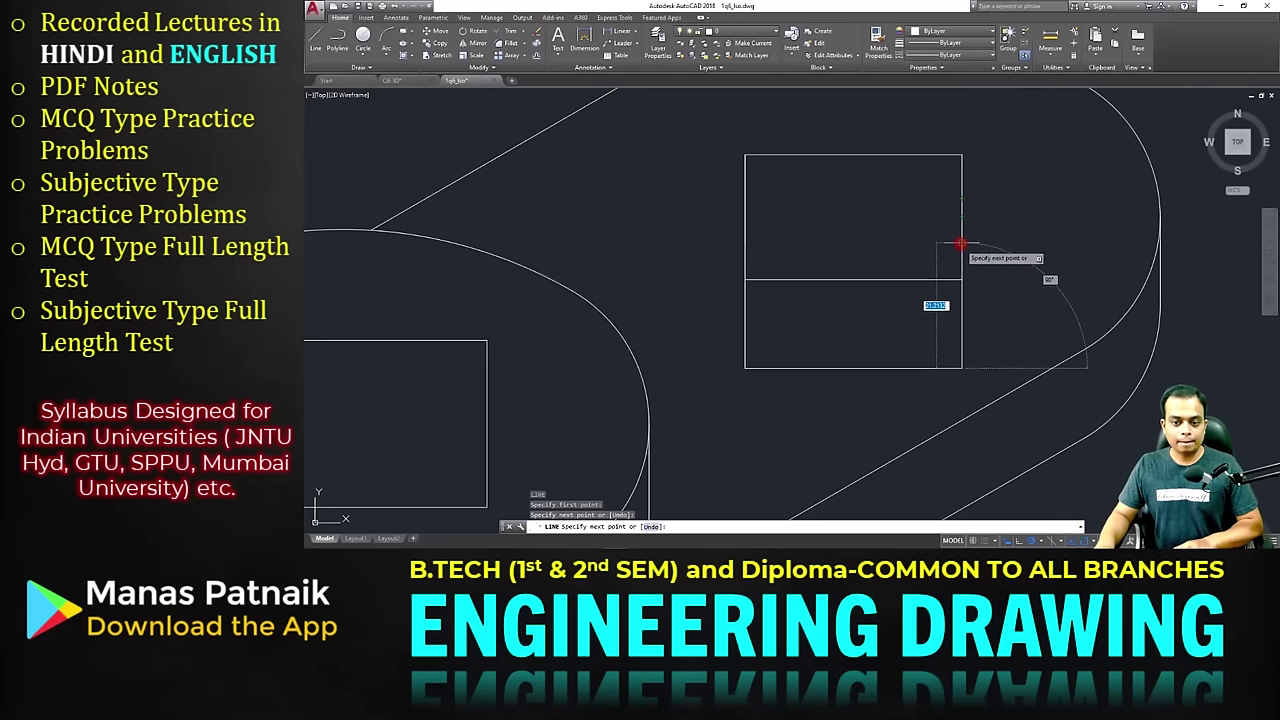
click(961, 242)
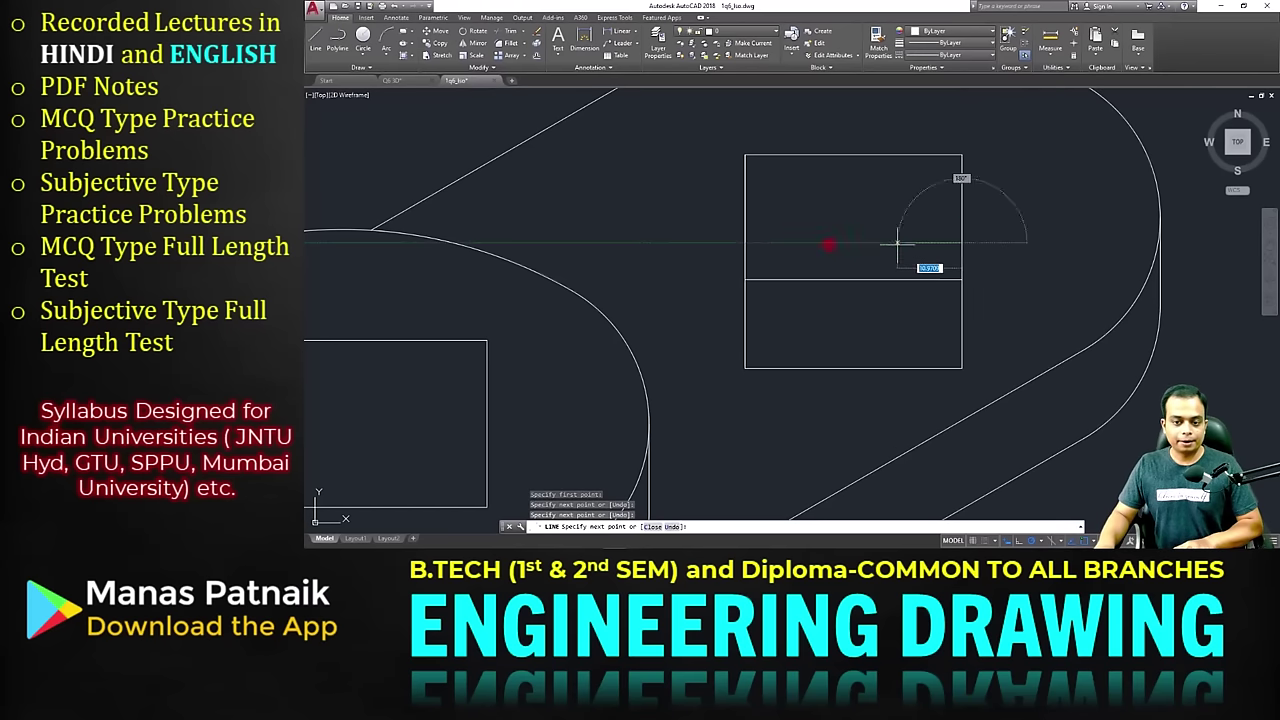
click(745, 242)
click(745, 368)
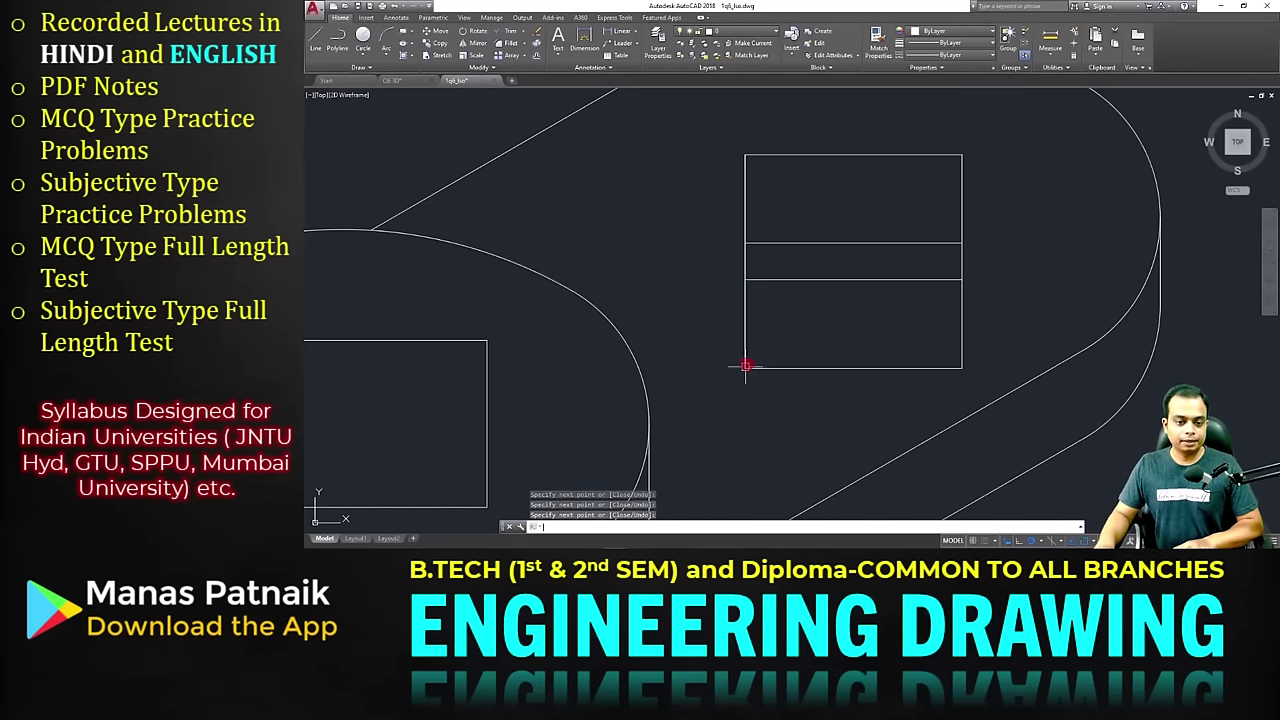
key(Return)
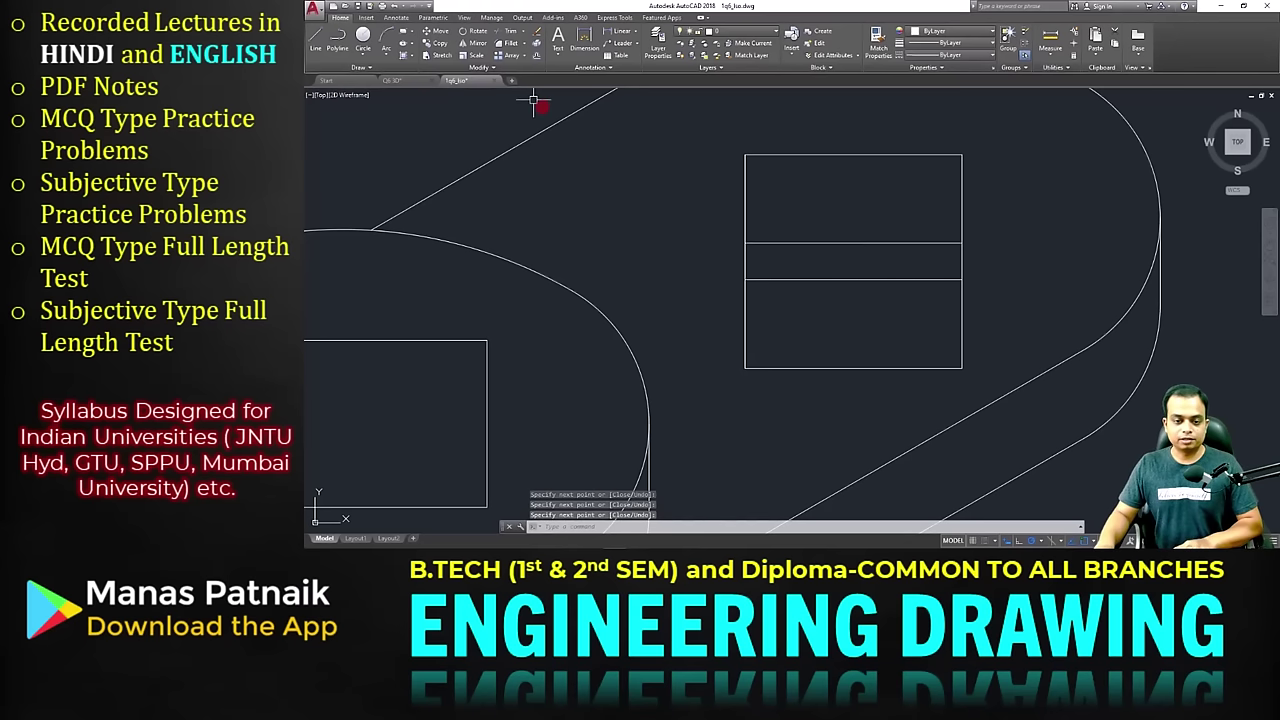
Check the plate's hole in the Q6 3D drawing, and erase its hidden front and side lines in 1q6_Iso, keeping the bottom's back edge
click(412, 81)
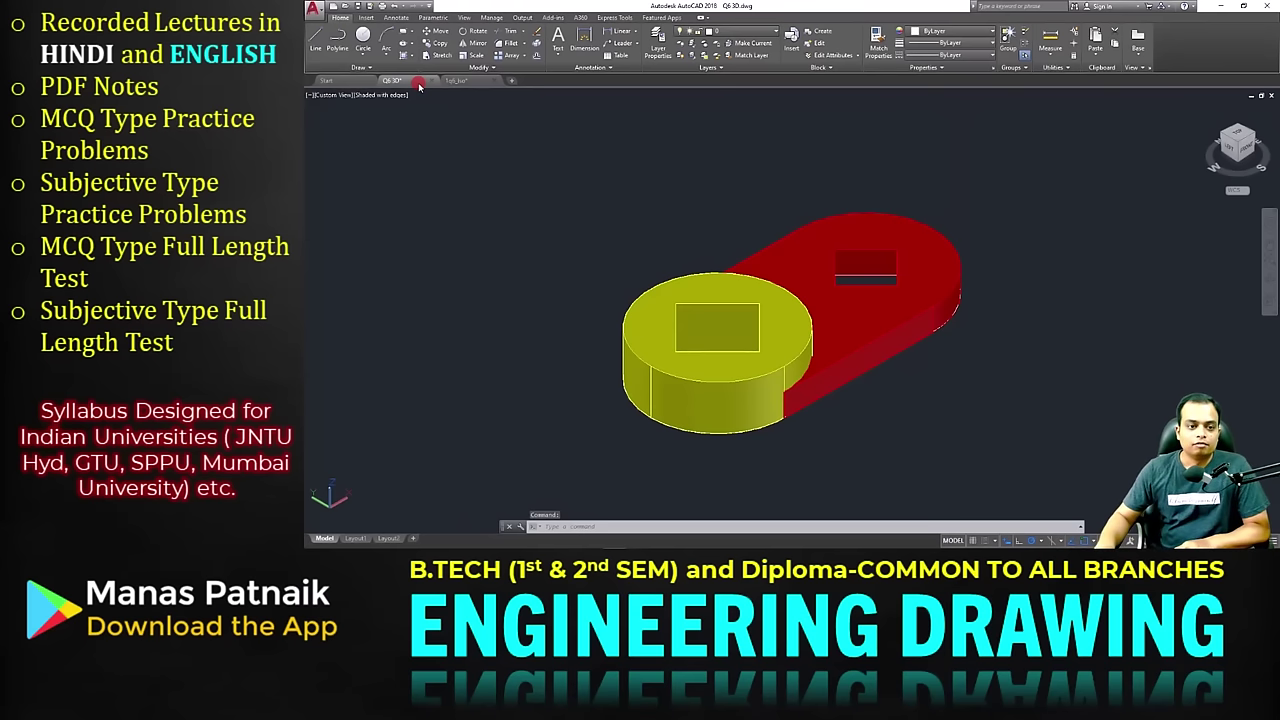
click(452, 80)
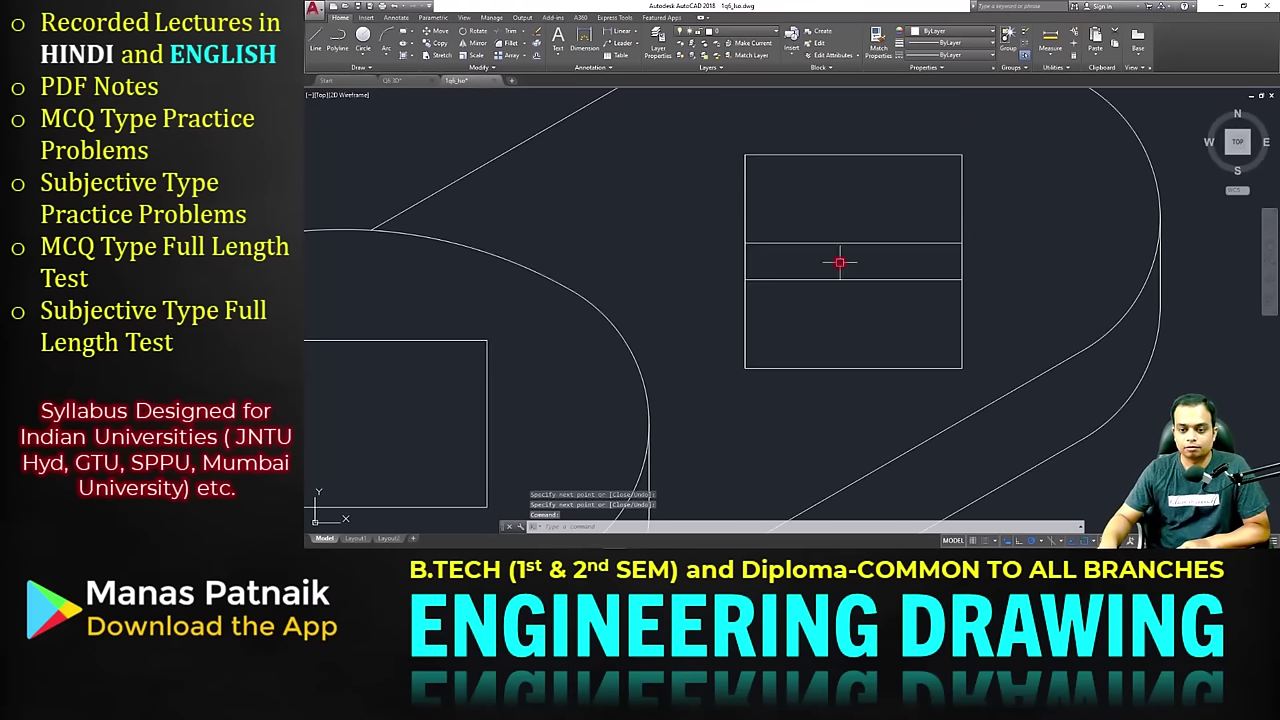
click(975, 378)
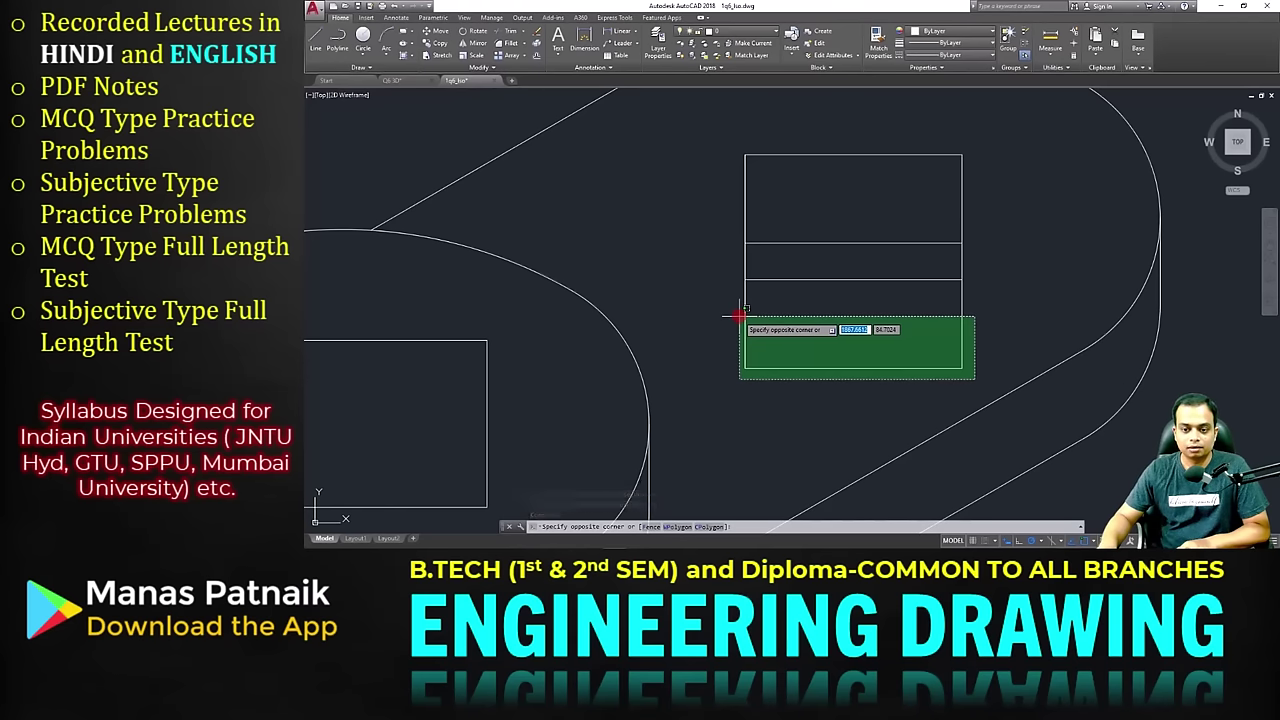
click(740, 316)
key(Delete)
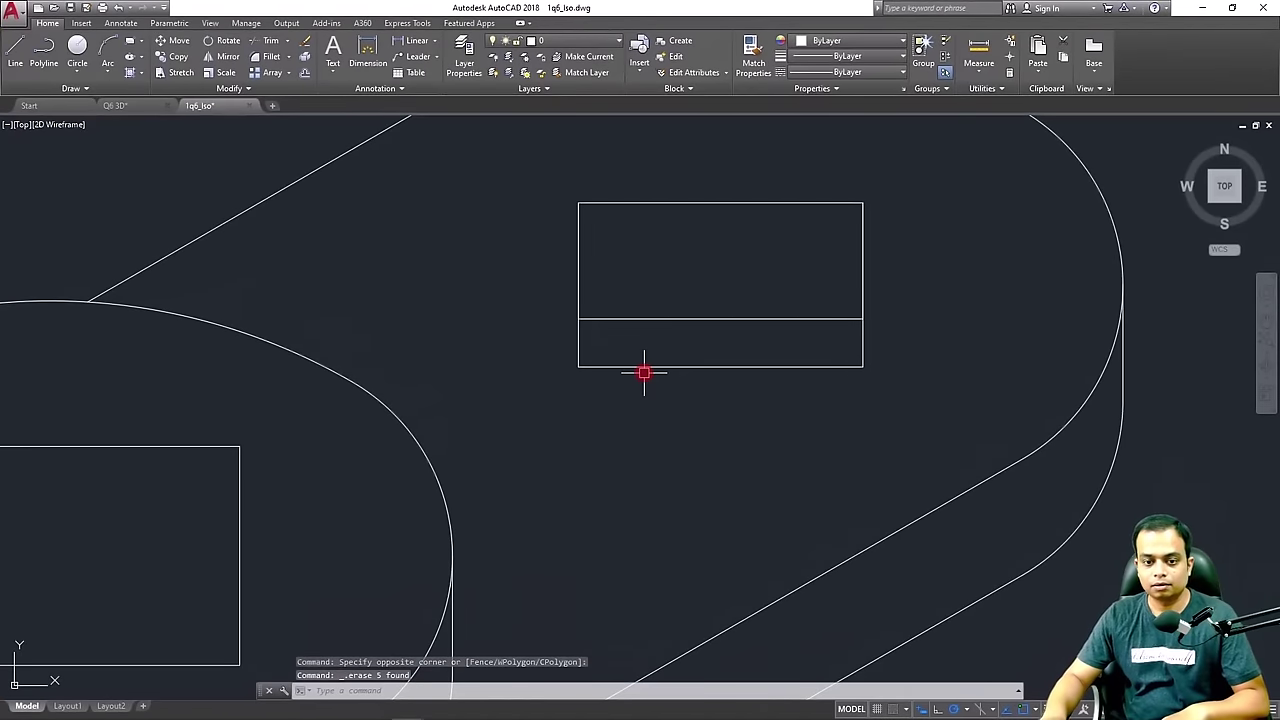
scroll(653, 376, down, 2)
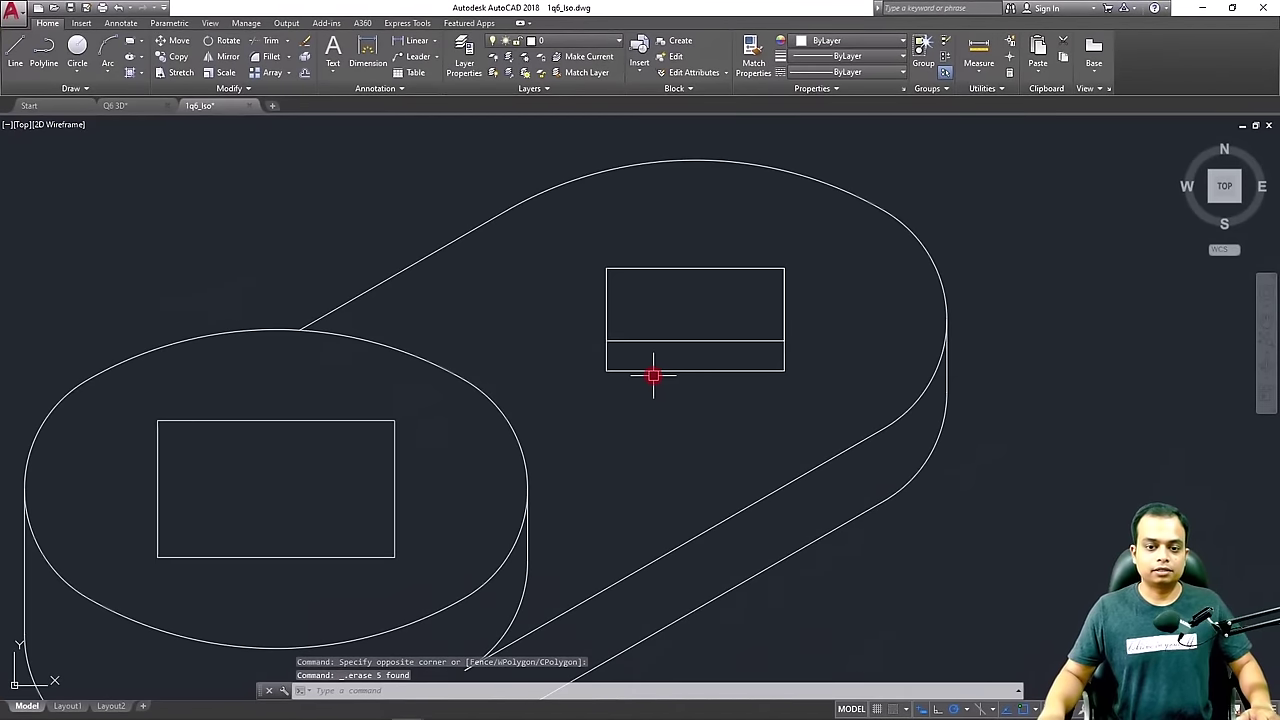
scroll(653, 376, down, 2)
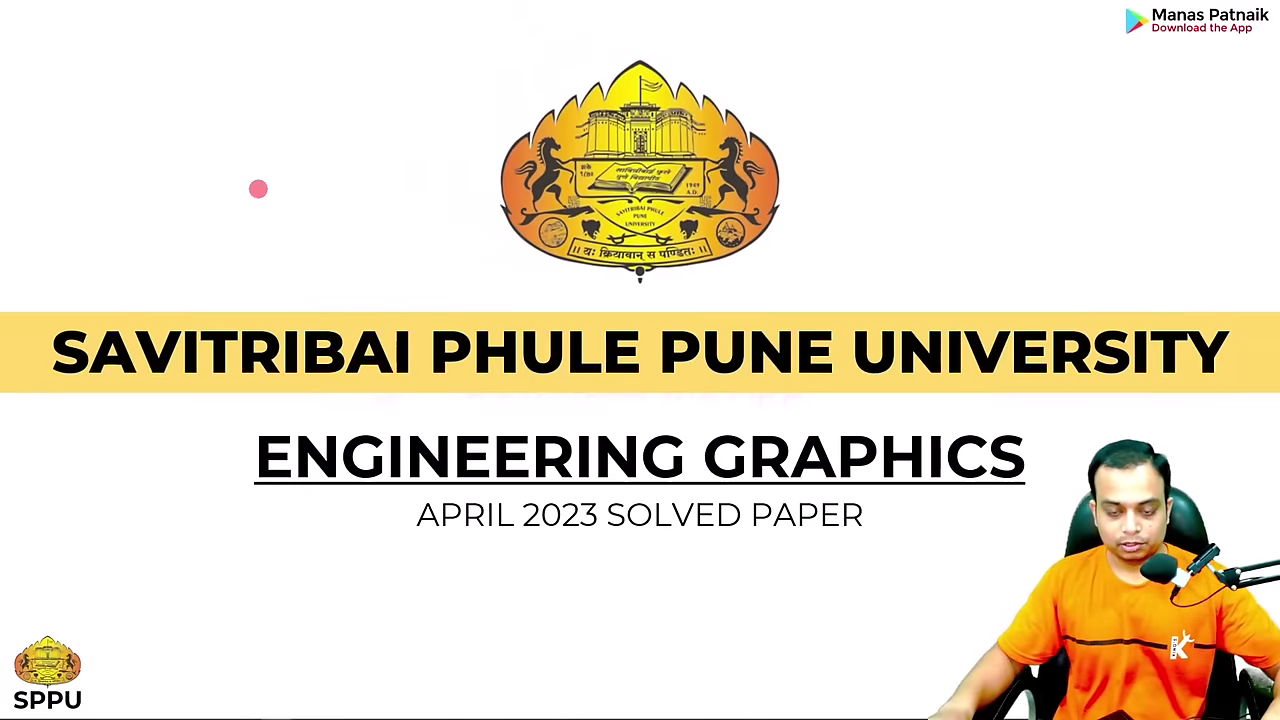
key(minus)
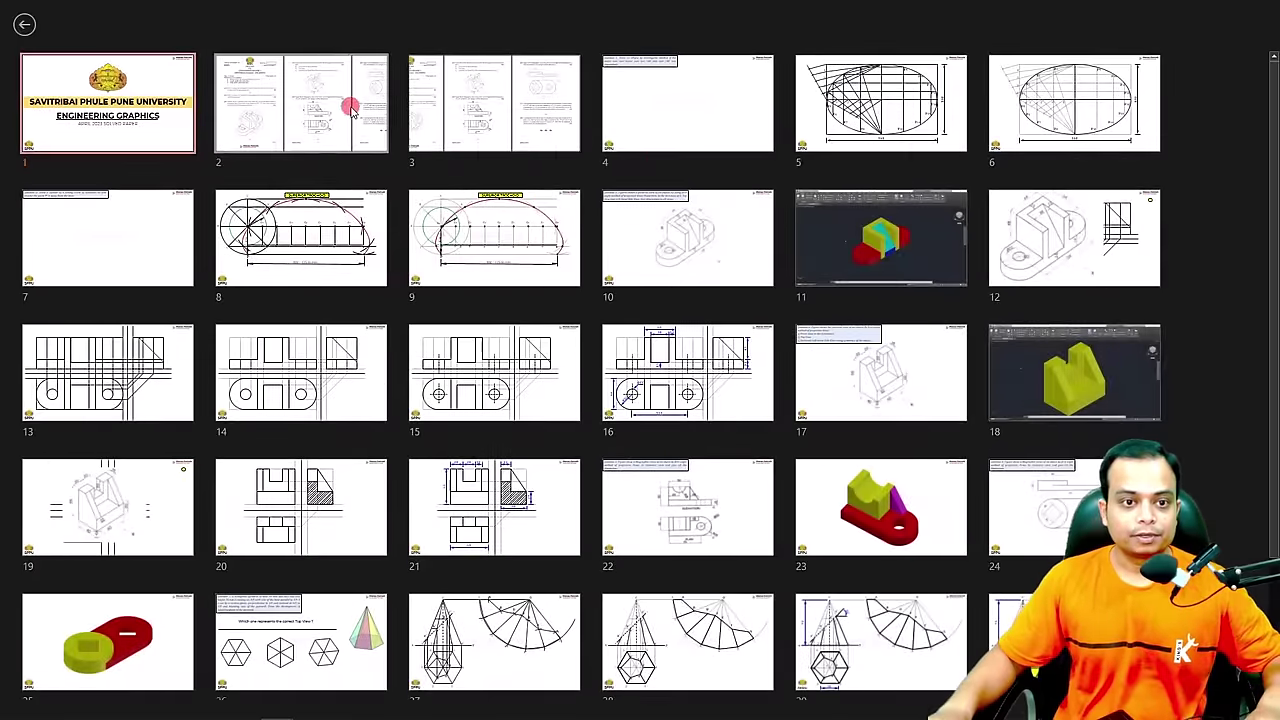
click(349, 109)
ctrl+scroll(218, 177, up, 2)
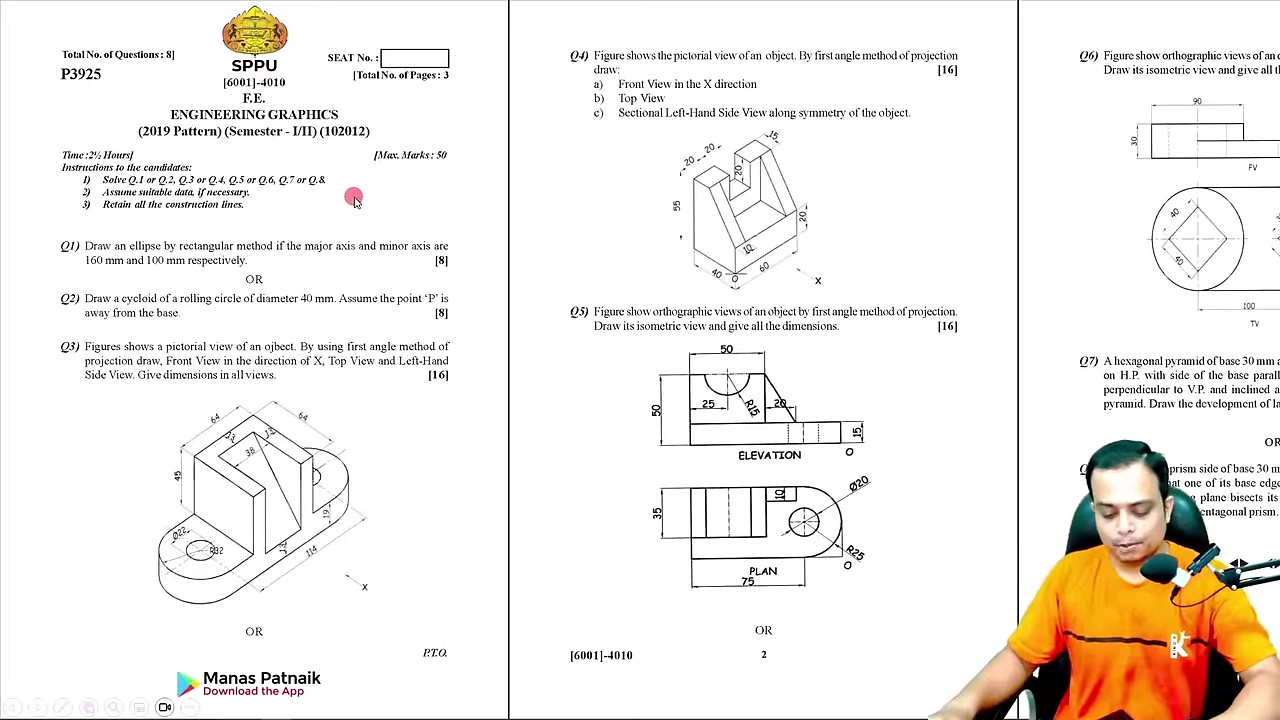
scroll(757, 280, right, 5)
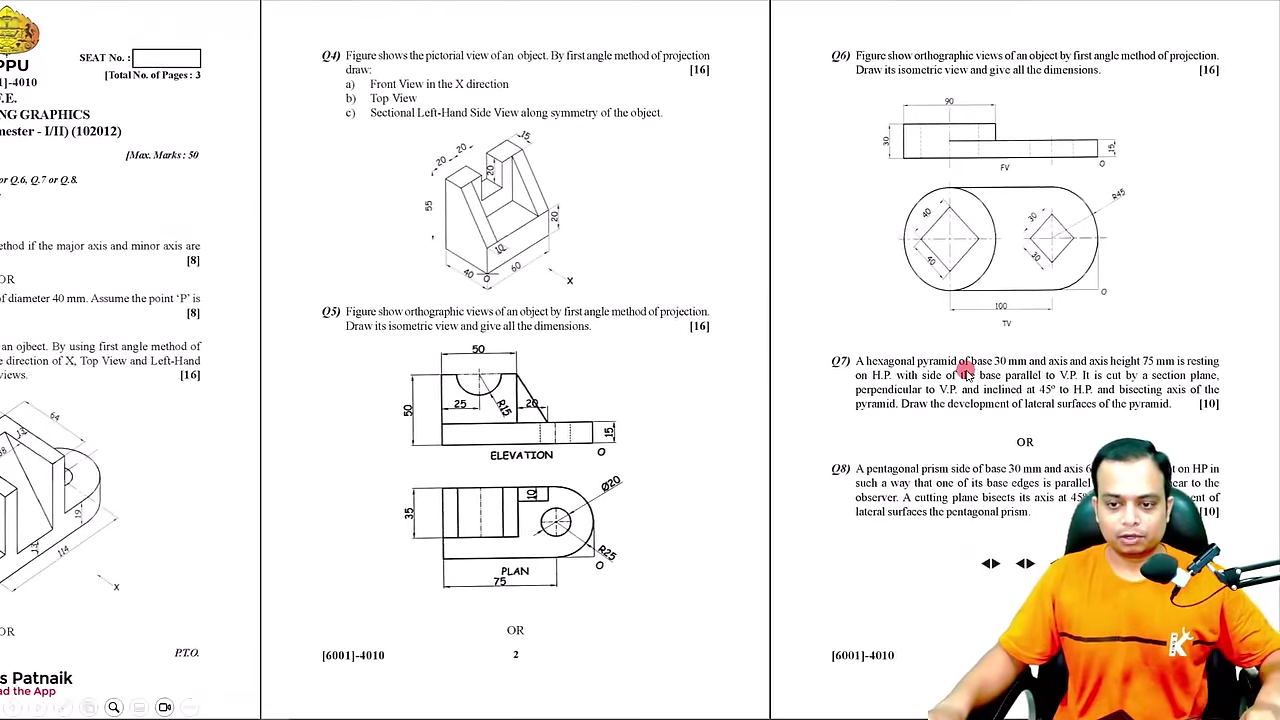
ctrl+scroll(967, 370, up, 5)
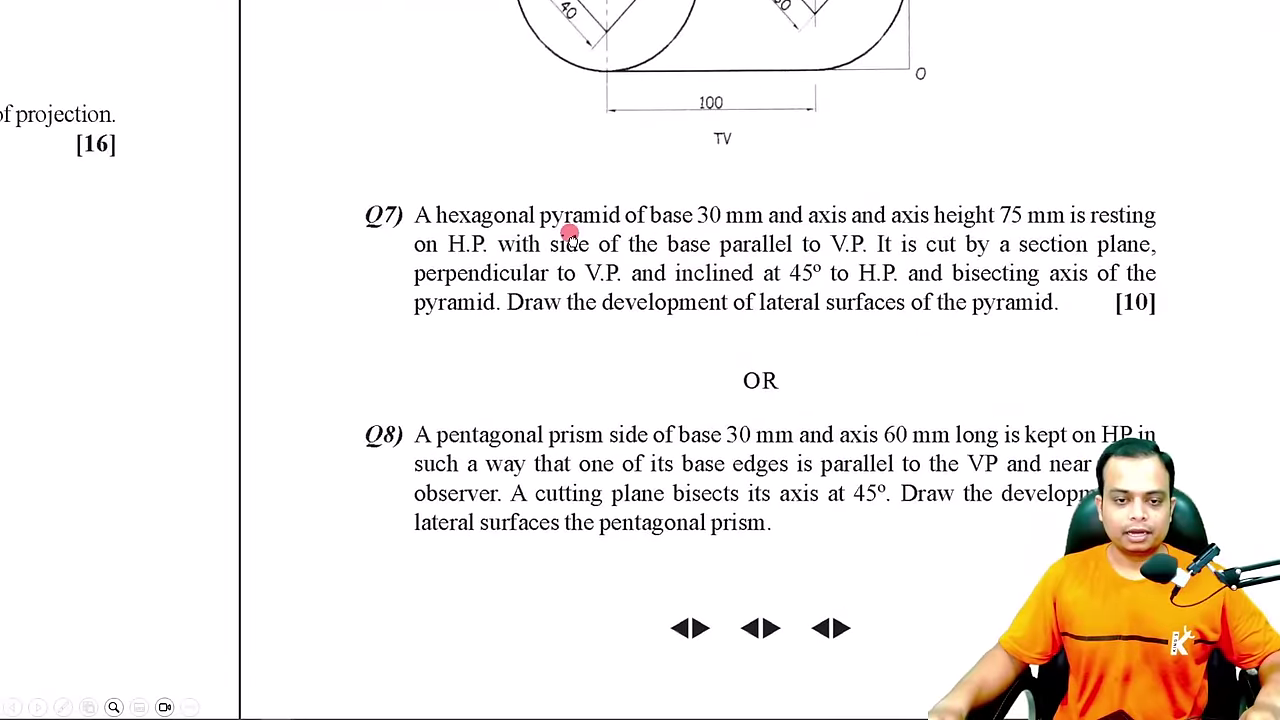